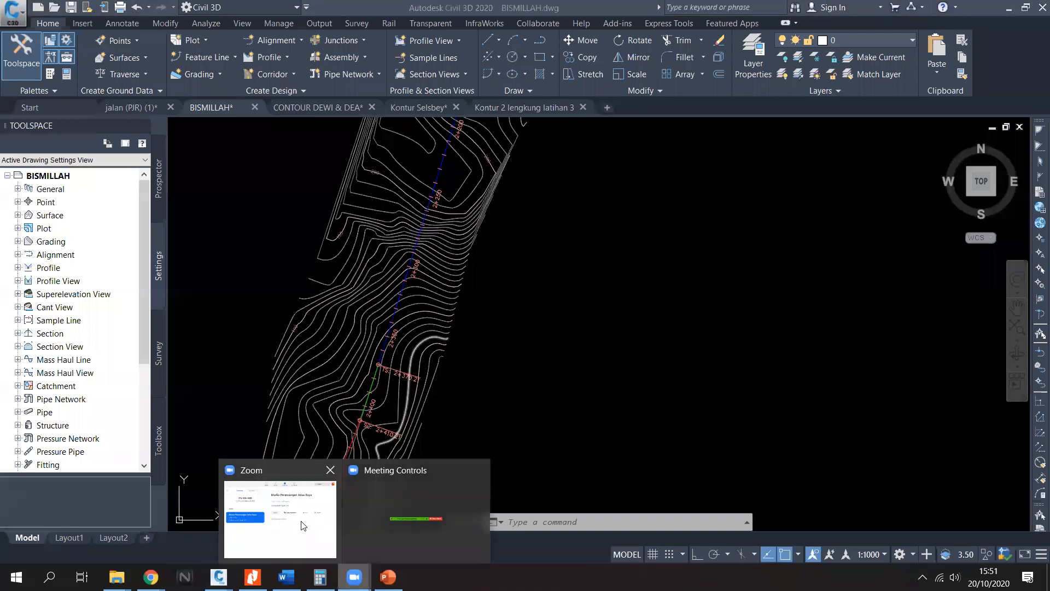
# Step: Examine the road alignment against the contours between about stations 2+100 and 2+450 in the BISMILLAH drawing
pyautogui.click(339, 524)
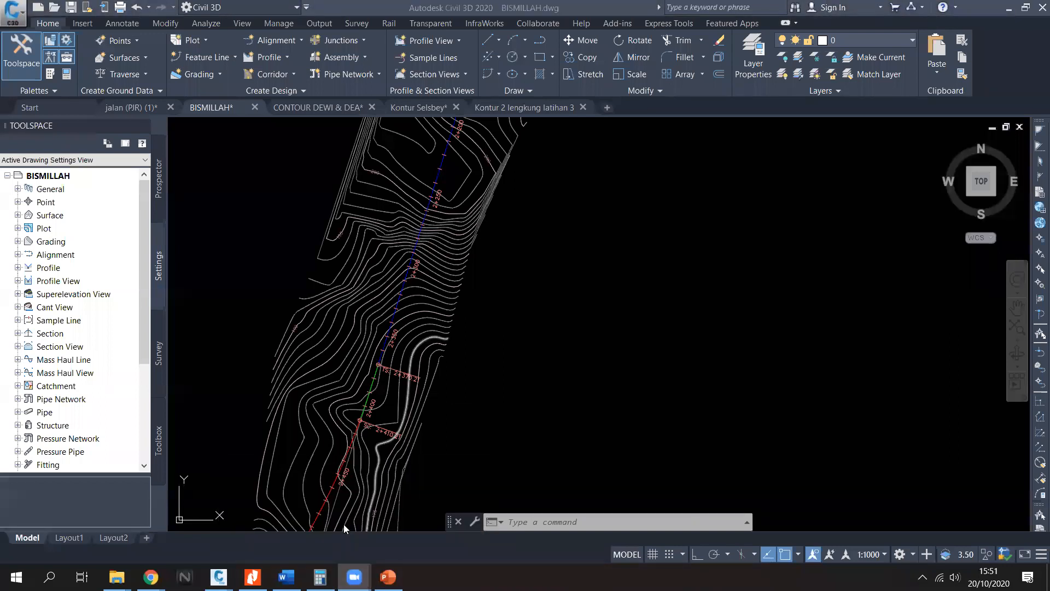
pyautogui.click(344, 524)
pyautogui.moveTo(423, 305); pyautogui.dragTo(417, 359, button='middle')
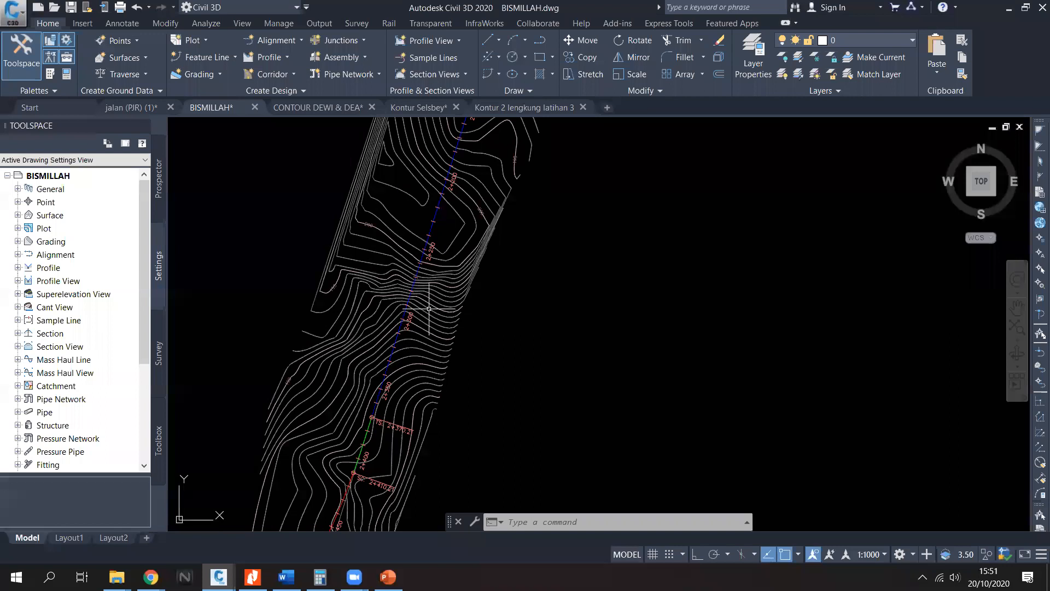
pyautogui.moveTo(429, 309); pyautogui.dragTo(421, 343, button='middle')
pyautogui.moveTo(436, 273); pyautogui.dragTo(438, 379, button='middle')
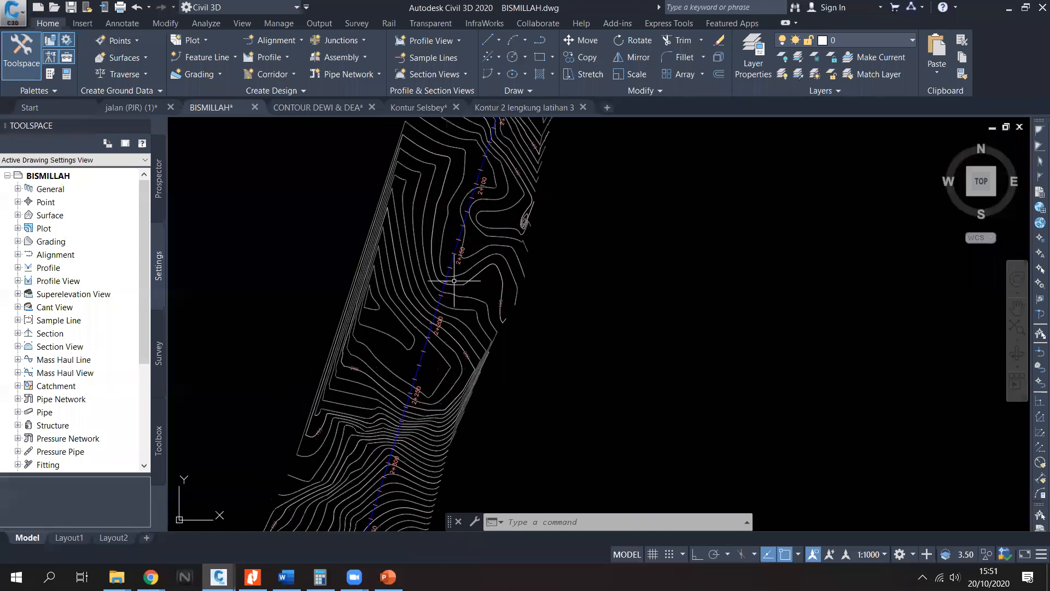
pyautogui.moveTo(454, 281); pyautogui.dragTo(480, 232, button='middle')
pyautogui.moveTo(450, 324)
pyautogui.mouseDown(button='middle')
pyautogui.moveTo(462, 277)
pyautogui.moveTo(476, 268)
pyautogui.mouseUp(button='middle')
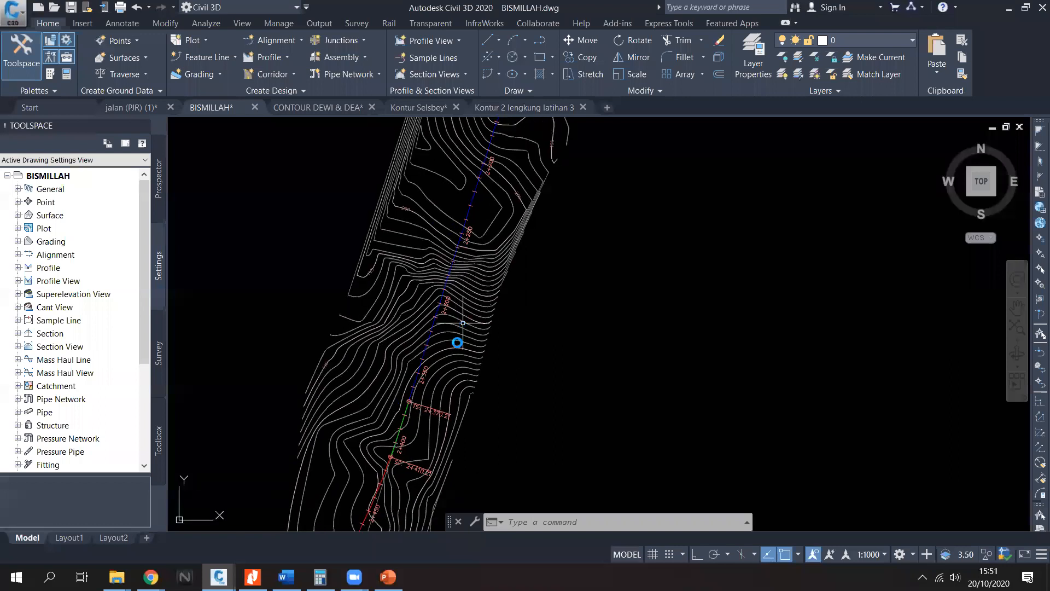
pyautogui.moveTo(477, 258); pyautogui.dragTo(469, 287, button='middle')
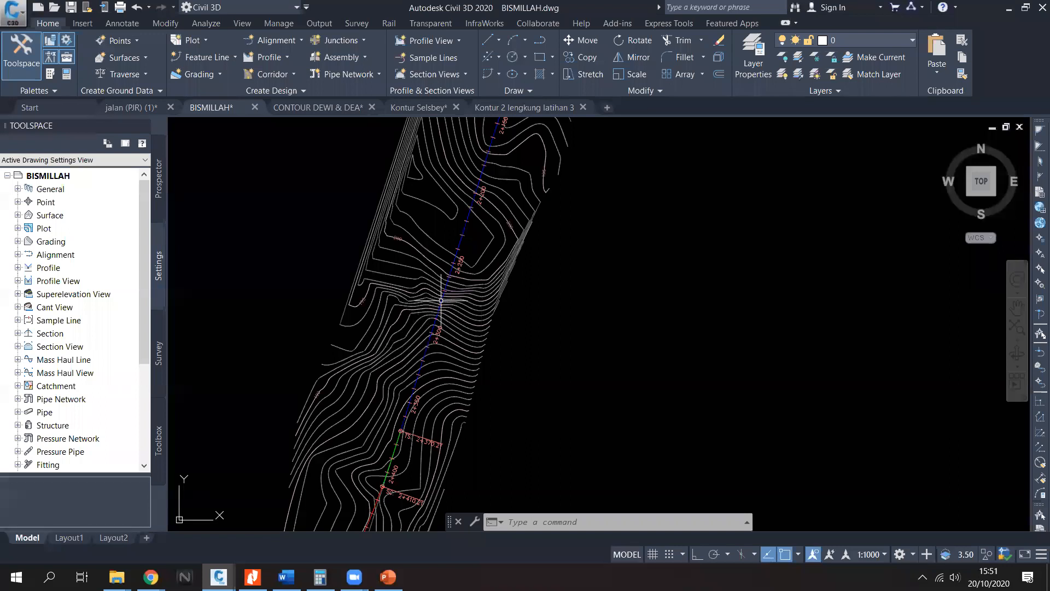
pyautogui.moveTo(375, 382)
pyautogui.mouseDown(button='middle')
pyautogui.moveTo(376, 300)
pyautogui.moveTo(408, 279)
pyautogui.mouseUp(button='middle')
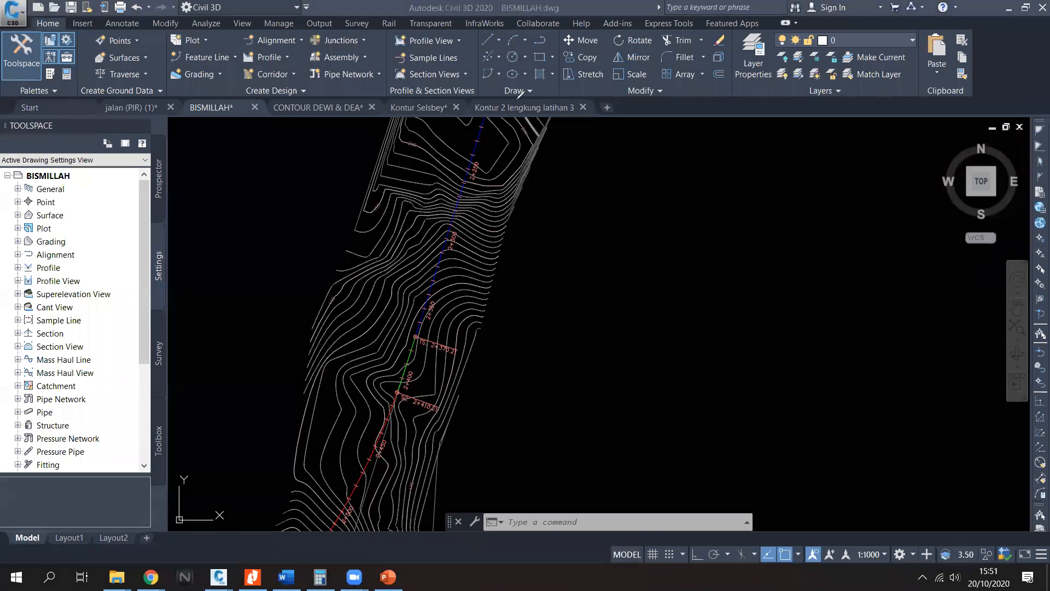
# Step: Sketch a freehand annotation of three near-horizontal contour lines crossed by a steep road line in the empty area beside the surface
pyautogui.moveTo(601, 267); pyautogui.dragTo(755, 270)
pyautogui.moveTo(662, 326); pyautogui.dragTo(677, 221)
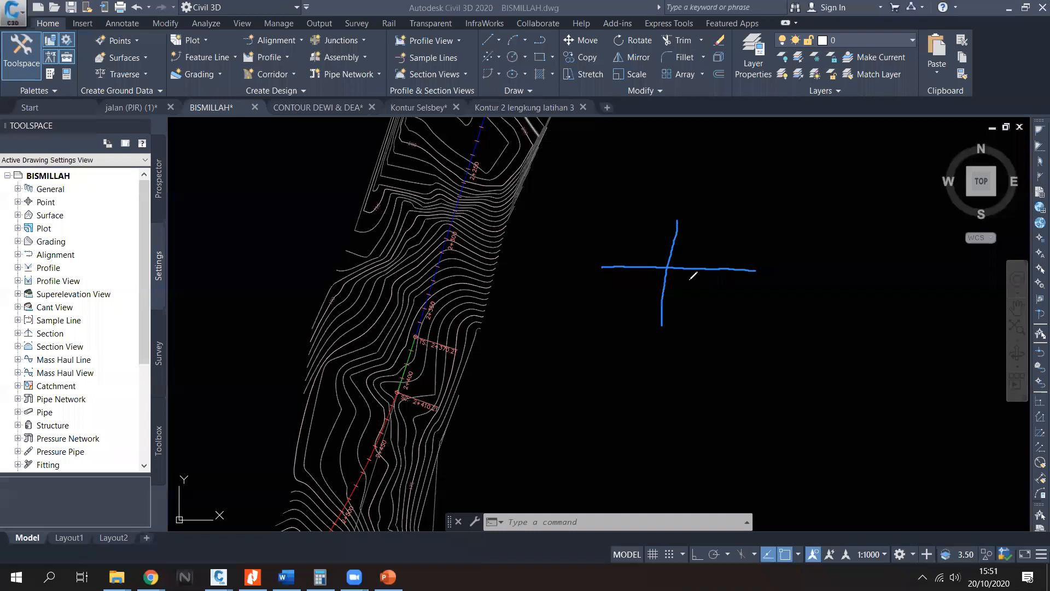
pyautogui.moveTo(601, 251); pyautogui.dragTo(721, 253)
pyautogui.moveTo(636, 237); pyautogui.dragTo(701, 244)
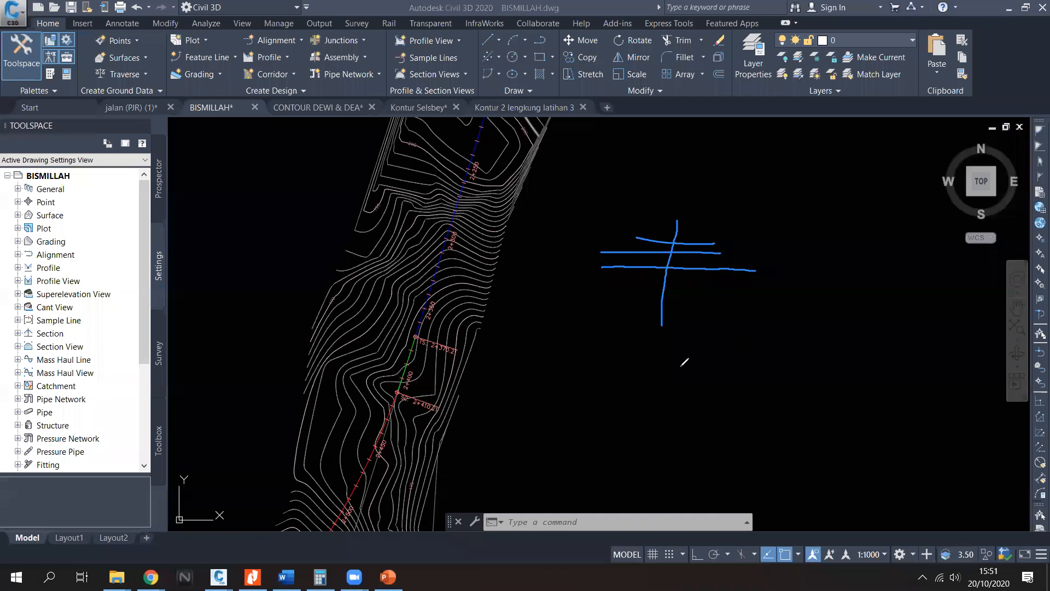
# Step: Sketch a second annotation of four near-parallel contour lines crossed by a gently sloping line below the first, and clear all annotations
pyautogui.moveTo(580, 386); pyautogui.dragTo(767, 395)
pyautogui.moveTo(598, 375)
pyautogui.mouseDown()
pyautogui.moveTo(760, 384)
pyautogui.moveTo(744, 377)
pyautogui.mouseUp()
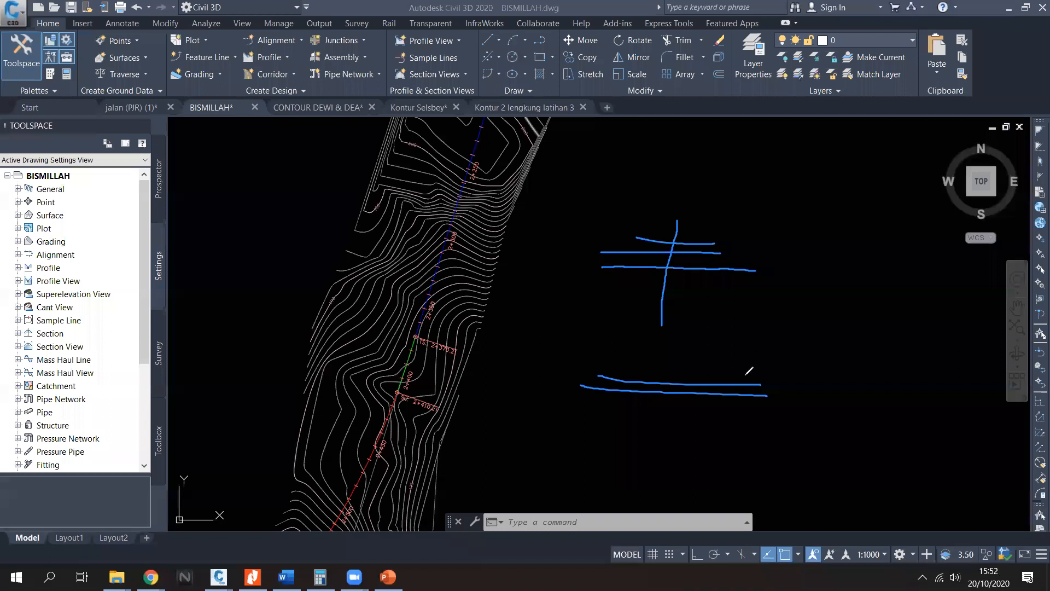
pyautogui.moveTo(622, 353); pyautogui.dragTo(774, 359)
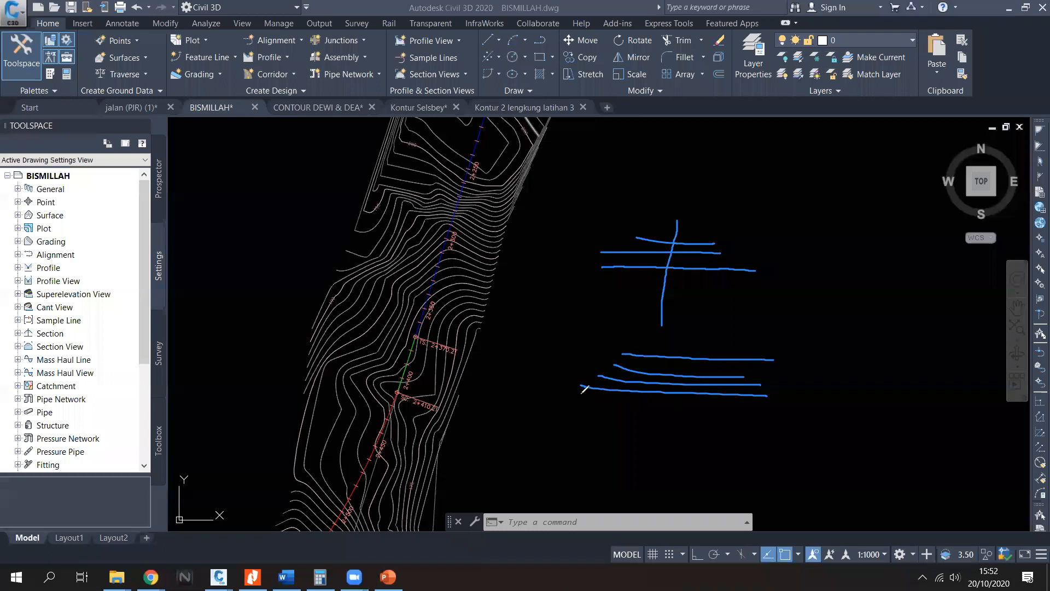
pyautogui.moveTo(602, 392); pyautogui.dragTo(809, 350)
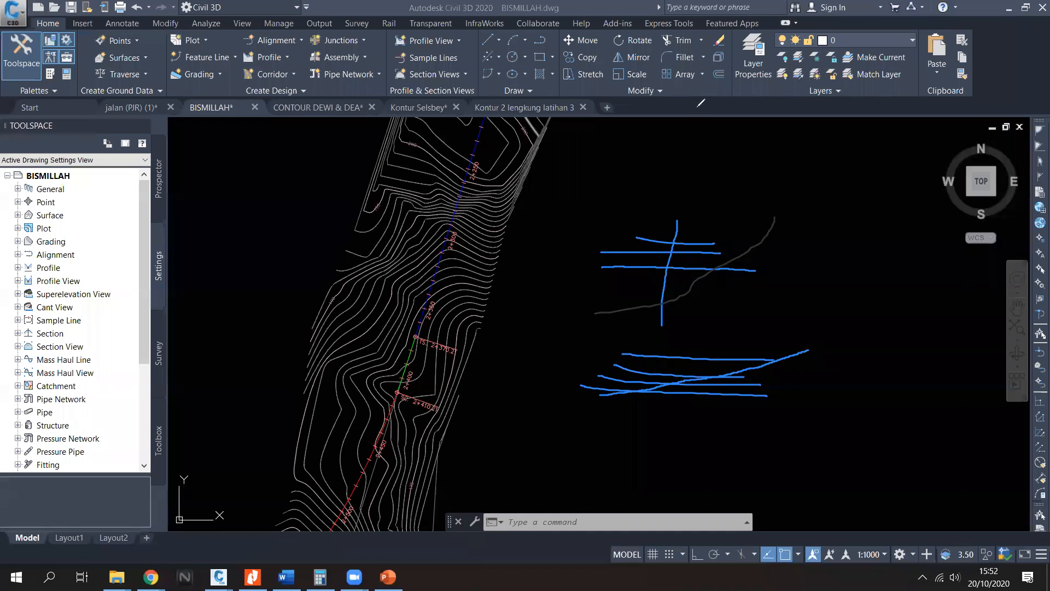
pyautogui.press('Escape')
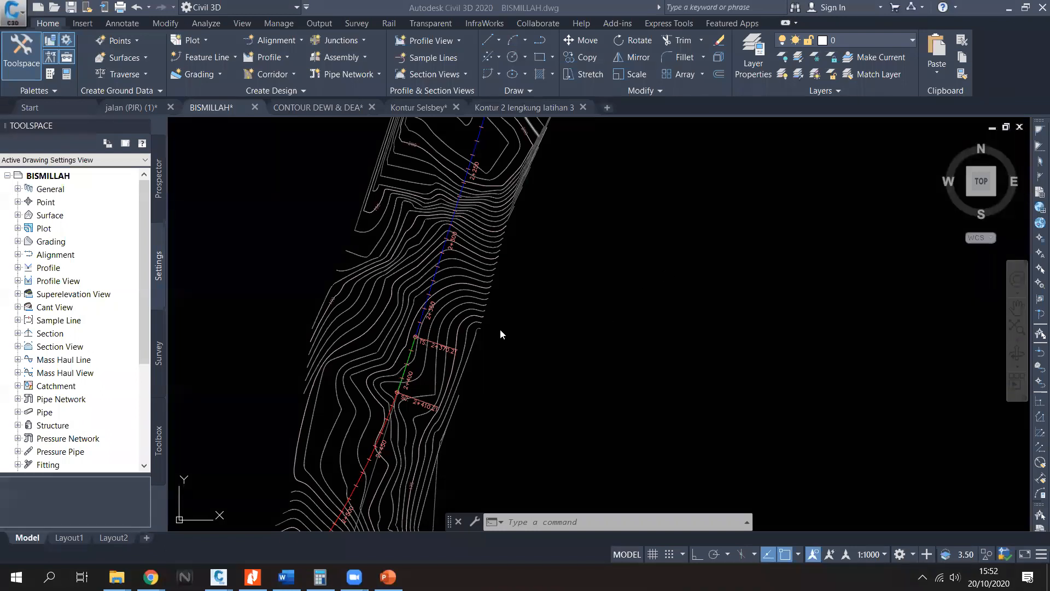
# Step: Examine how the alignment crosses the contours from about station 2+400 to its end past 3+050
pyautogui.moveTo(482, 353); pyautogui.dragTo(527, 239, button='middle')
pyautogui.moveTo(474, 330); pyautogui.dragTo(565, 225, button='middle')
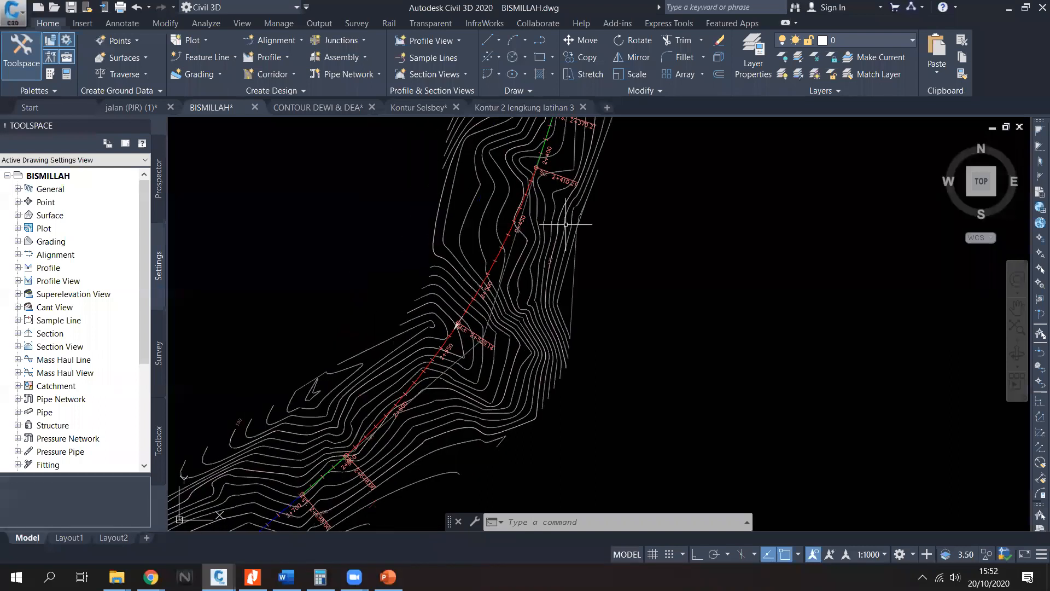
pyautogui.moveTo(497, 295); pyautogui.dragTo(547, 276, button='middle')
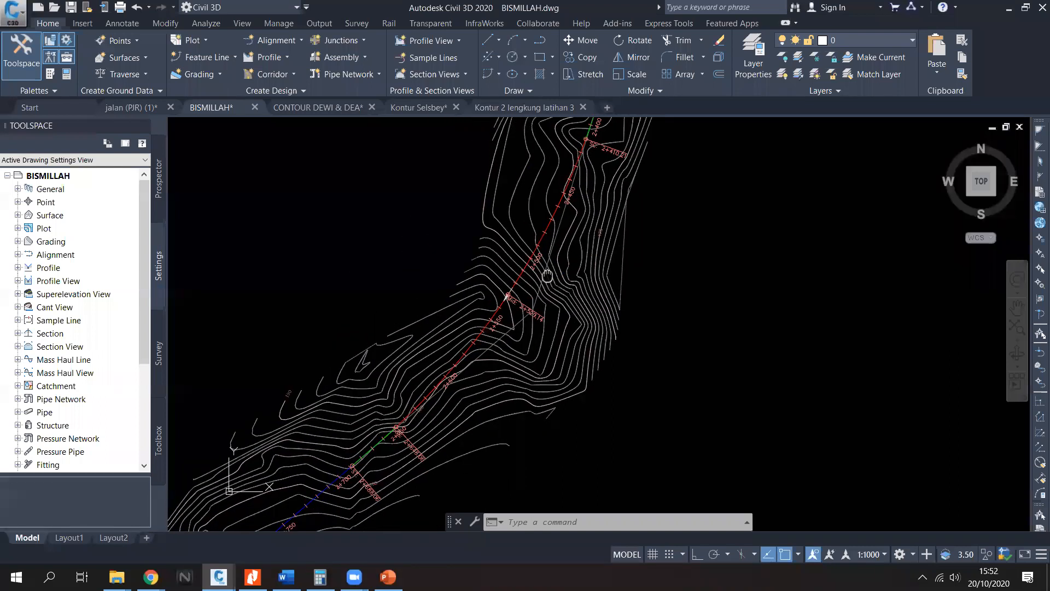
pyautogui.scroll(-2, 574, 304)
pyautogui.moveTo(594, 304); pyautogui.dragTo(583, 279, button='middle')
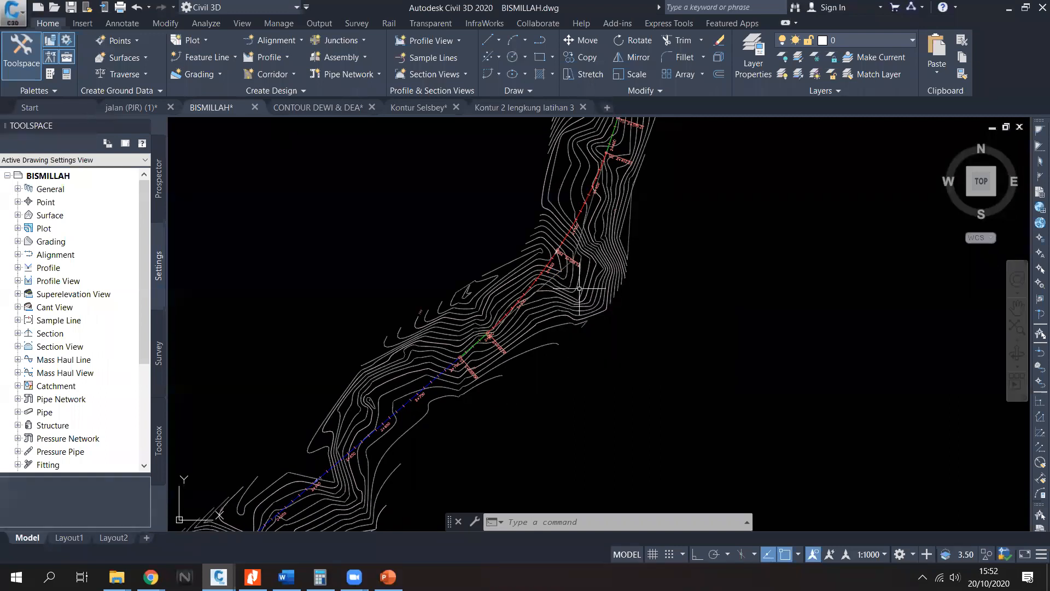
pyautogui.moveTo(579, 264)
pyautogui.mouseDown(button='middle')
pyautogui.moveTo(579, 288)
pyautogui.moveTo(564, 274)
pyautogui.mouseUp(button='middle')
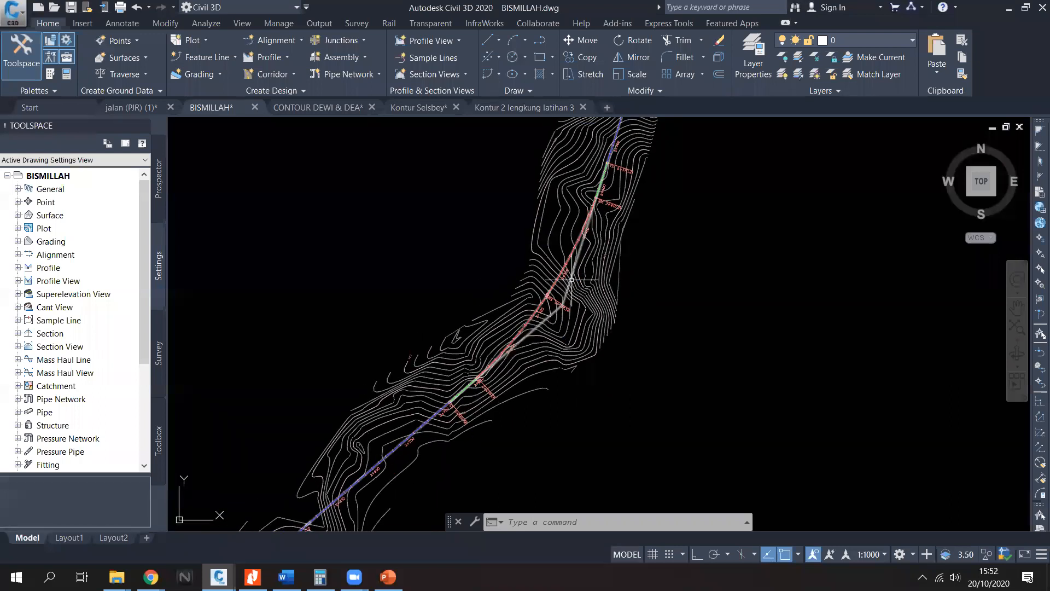
pyautogui.moveTo(571, 211); pyautogui.dragTo(565, 232, button='middle')
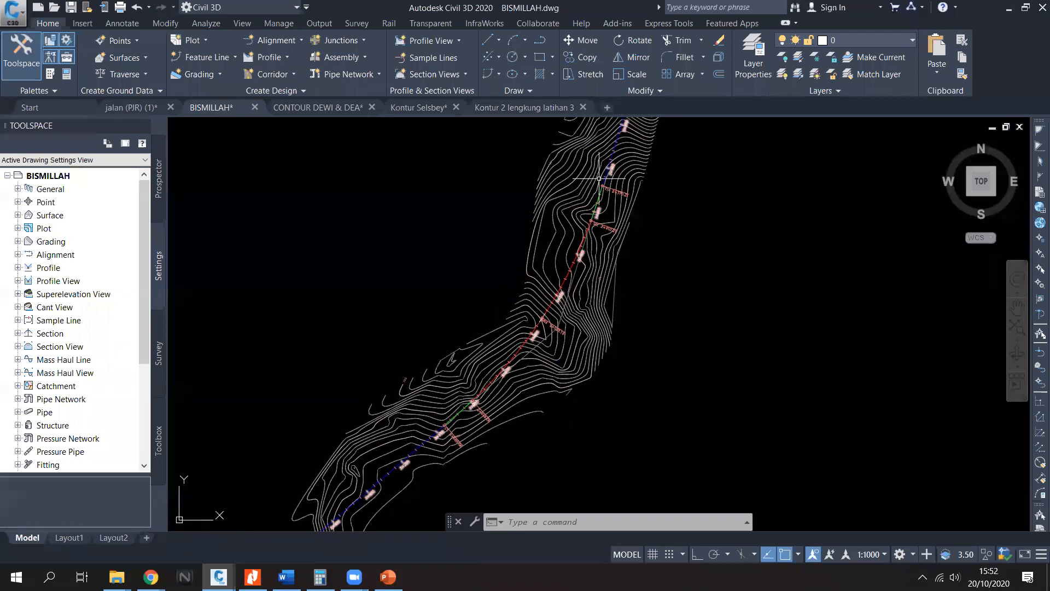
pyautogui.moveTo(546, 350); pyautogui.dragTo(630, 258, button='middle')
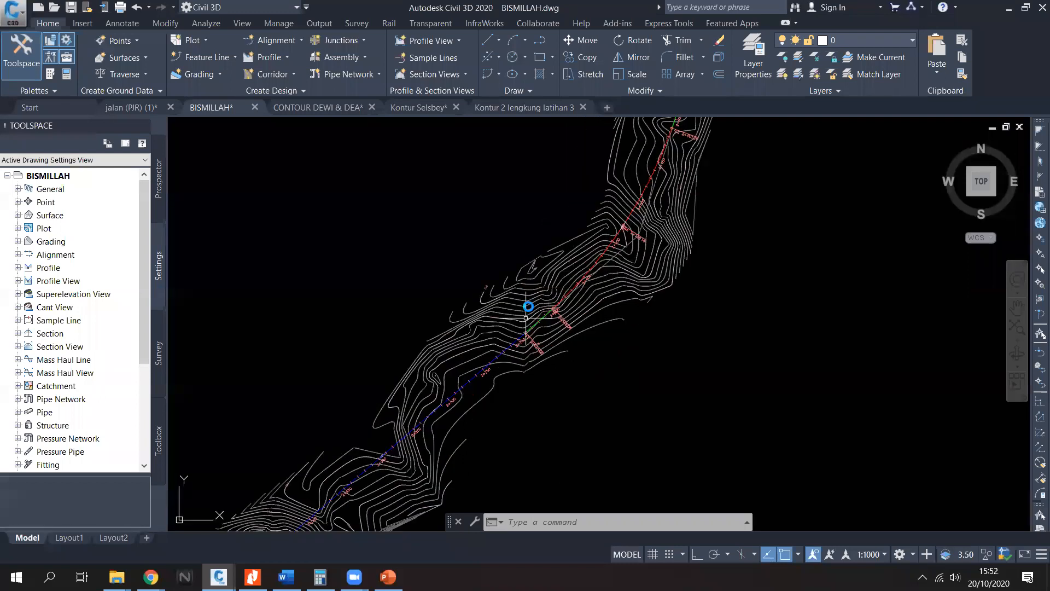
pyautogui.moveTo(527, 317); pyautogui.dragTo(579, 225, button='middle')
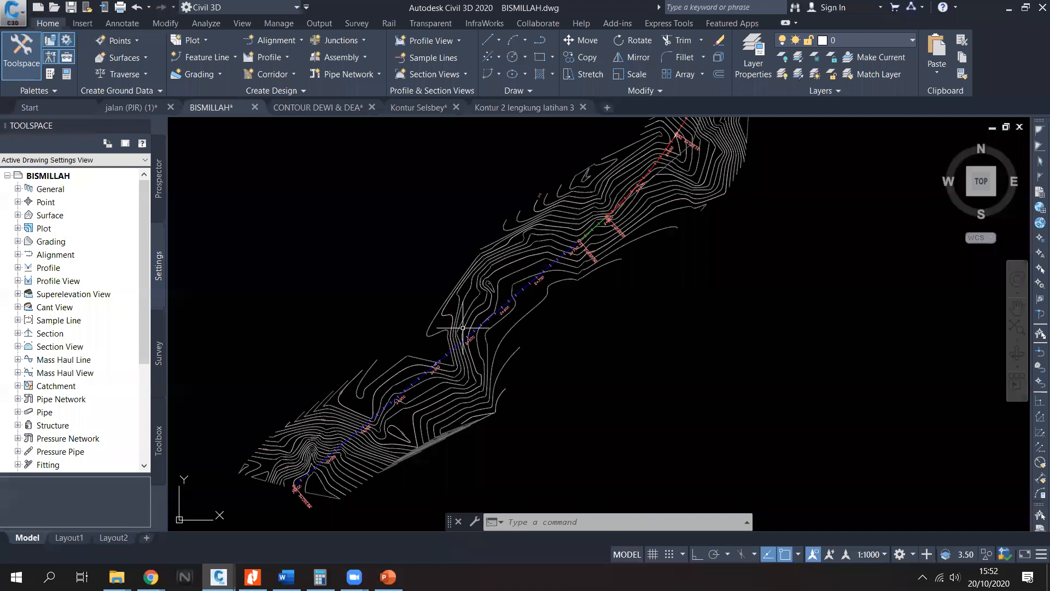
pyautogui.scroll(2, 466, 367)
pyautogui.moveTo(415, 360); pyautogui.dragTo(495, 241, button='middle')
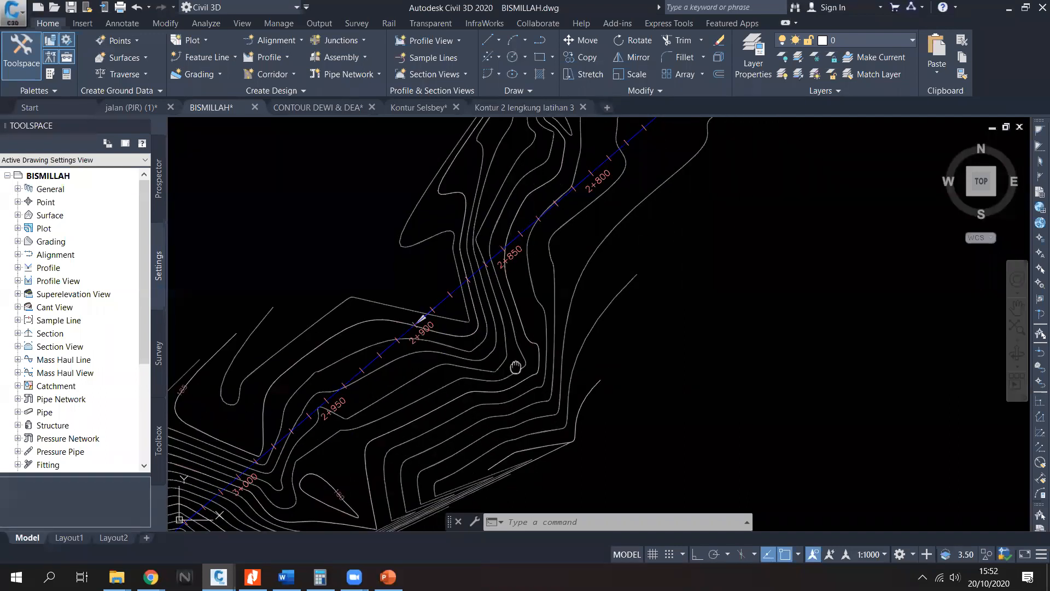
pyautogui.moveTo(511, 368); pyautogui.dragTo(641, 284, button='middle')
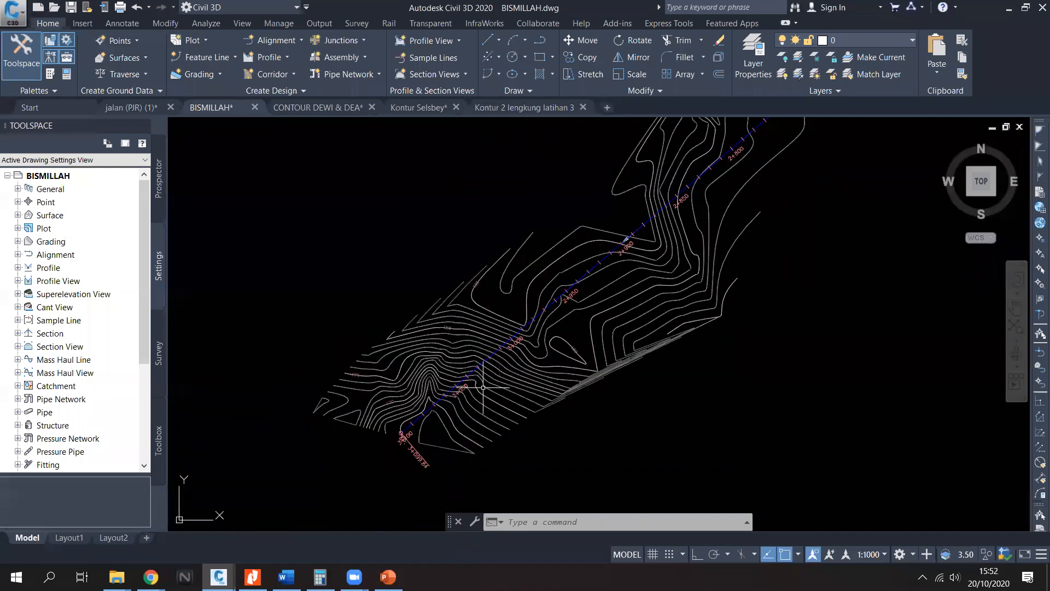
# Step: Switch to the CONTOUR DEWI & DEA drawing and examine its contour surface, alignment and profile view grid
pyautogui.click(320, 107)
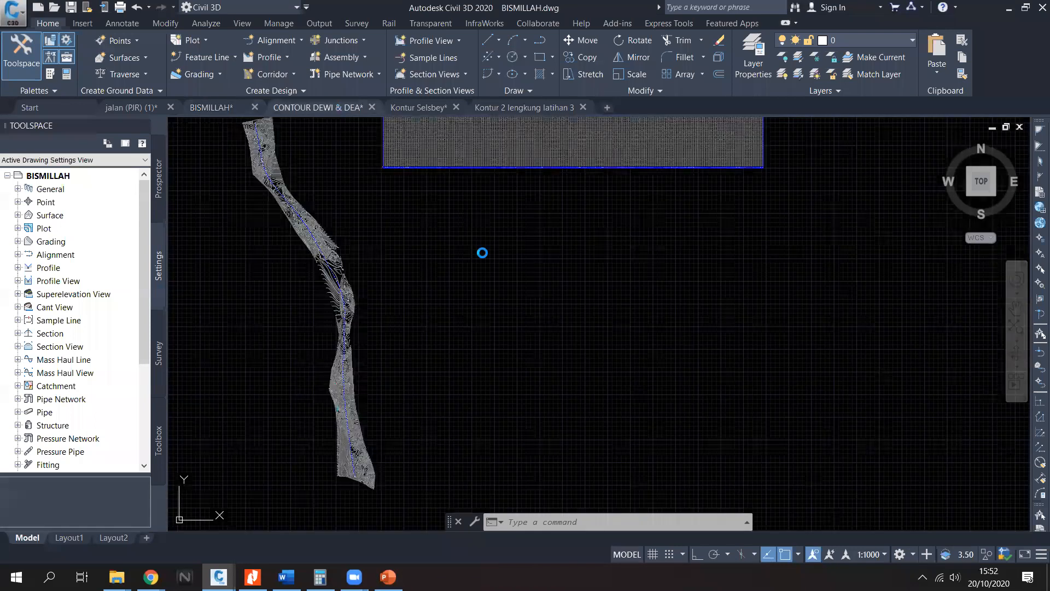
pyautogui.moveTo(444, 190); pyautogui.dragTo(442, 308, button='middle')
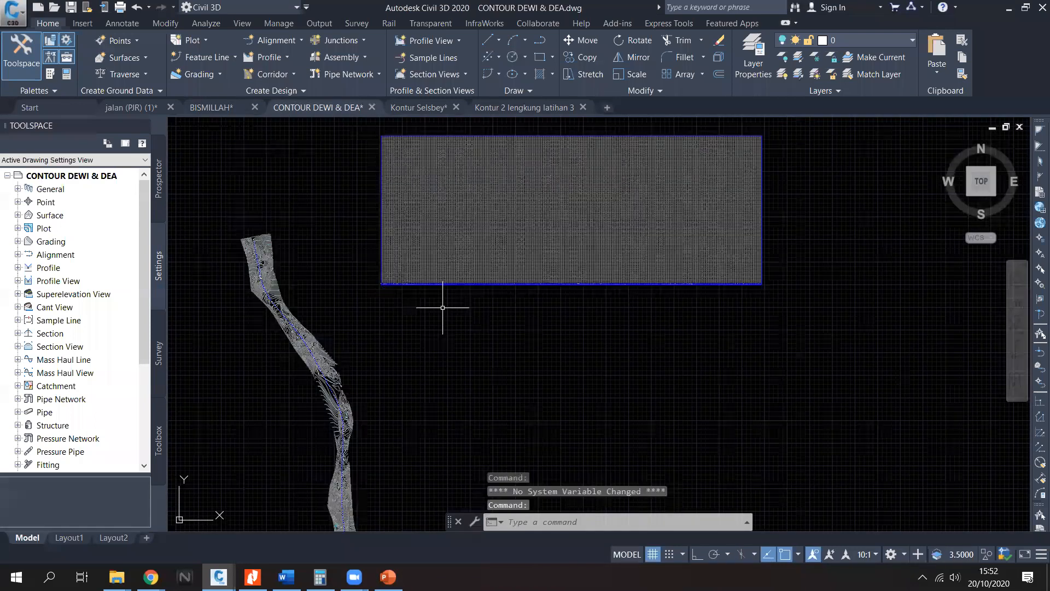
pyautogui.scroll(2, 349, 326)
pyautogui.moveTo(423, 341); pyautogui.dragTo(420, 302, button='middle')
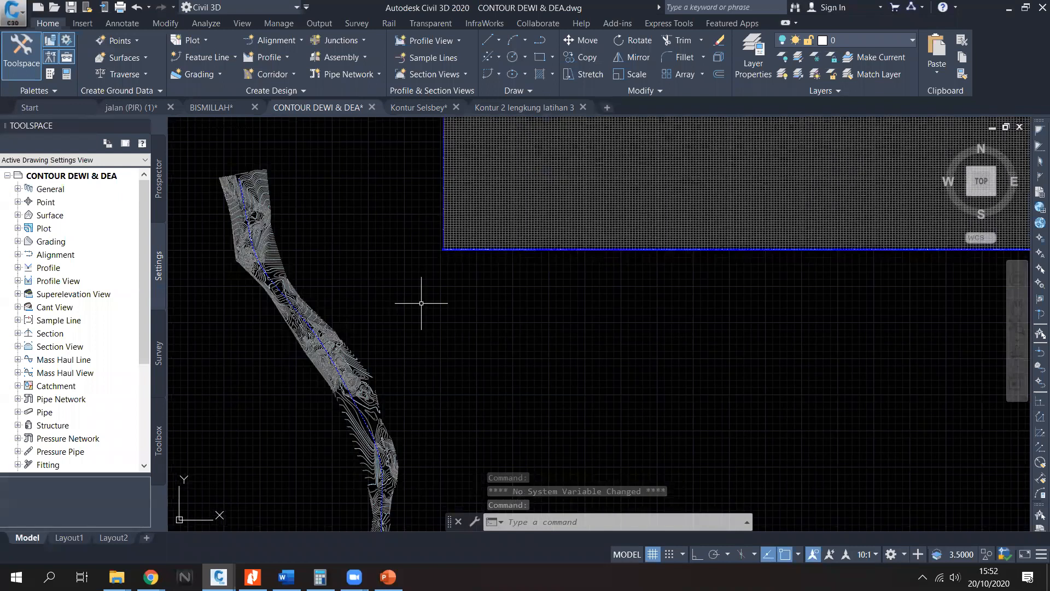
pyautogui.moveTo(444, 270); pyautogui.dragTo(411, 357, button='middle')
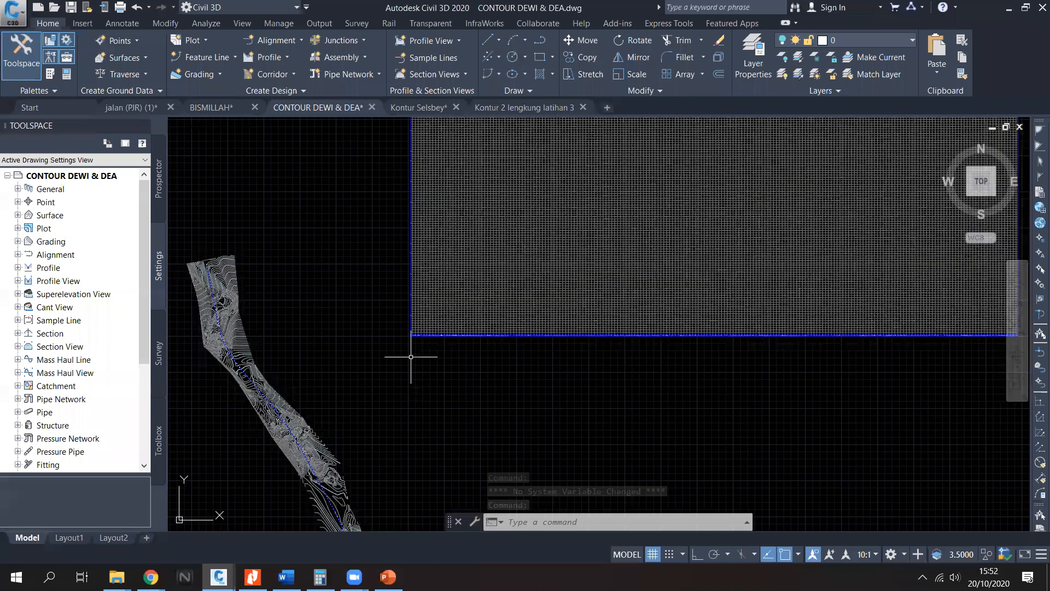
pyautogui.scroll(-2, 363, 312)
pyautogui.scroll(3, 363, 311)
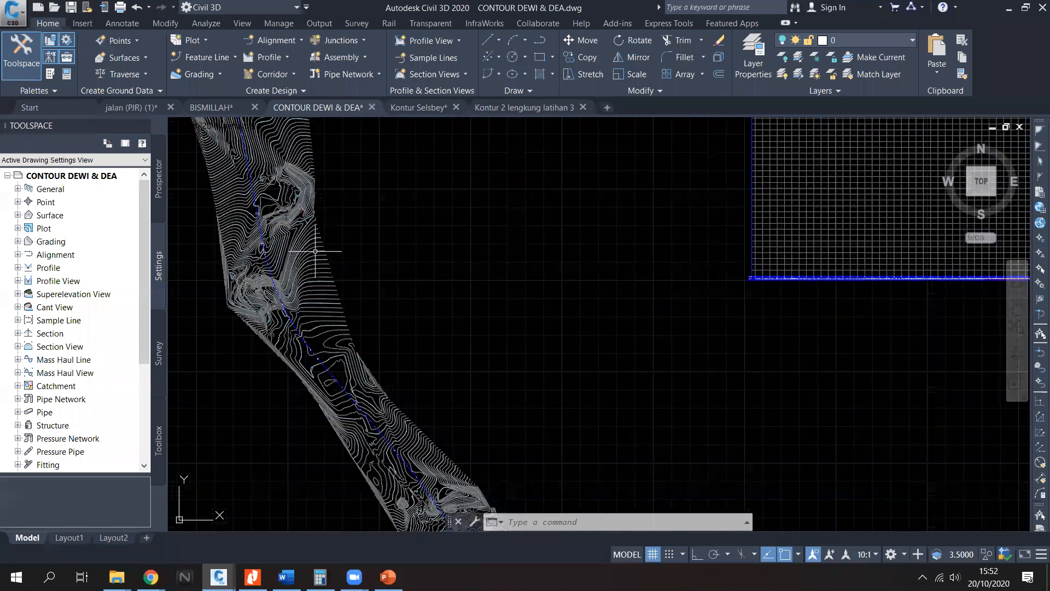
pyautogui.scroll(-2, 556, 387)
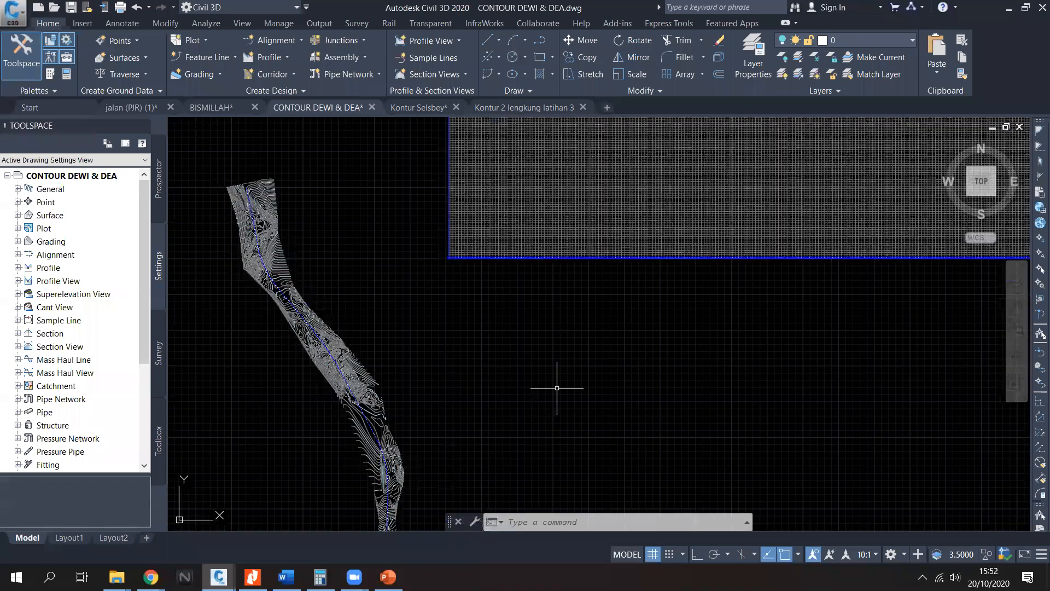
pyautogui.moveTo(475, 219)
pyautogui.mouseDown(button='middle')
pyautogui.moveTo(470, 318)
pyautogui.moveTo(405, 349)
pyautogui.mouseUp(button='middle')
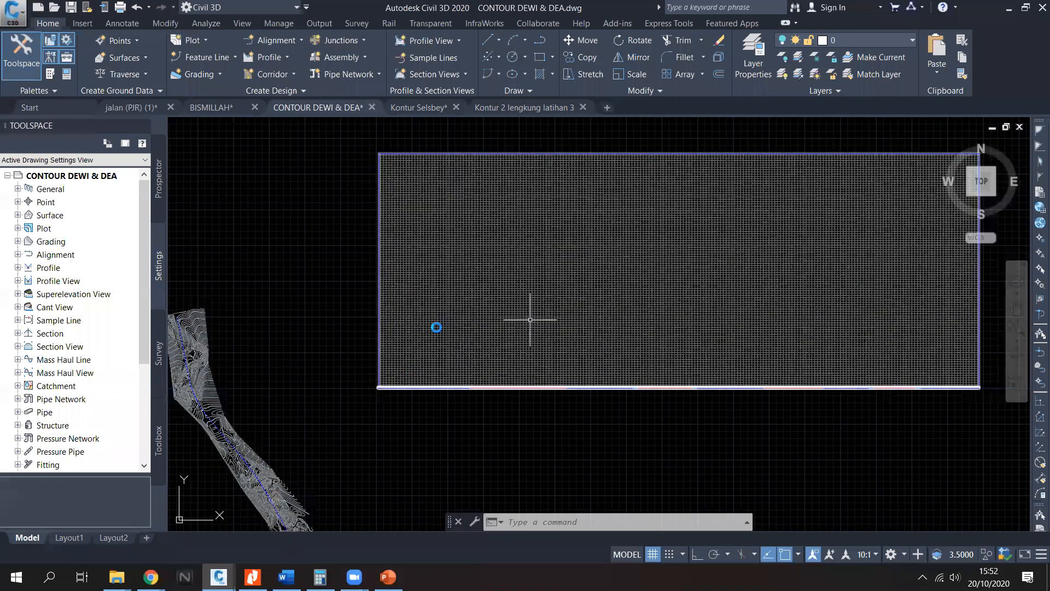
pyautogui.scroll(1, 437, 328)
pyautogui.moveTo(407, 410)
pyautogui.mouseDown(button='middle')
pyautogui.moveTo(465, 353)
pyautogui.moveTo(632, 261)
pyautogui.mouseUp(button='middle')
# Step: Select the First Contour surface to check its extent around the alignment, and clear the selection
pyautogui.click(330, 335)
pyautogui.moveTo(322, 304); pyautogui.dragTo(356, 299, button='middle')
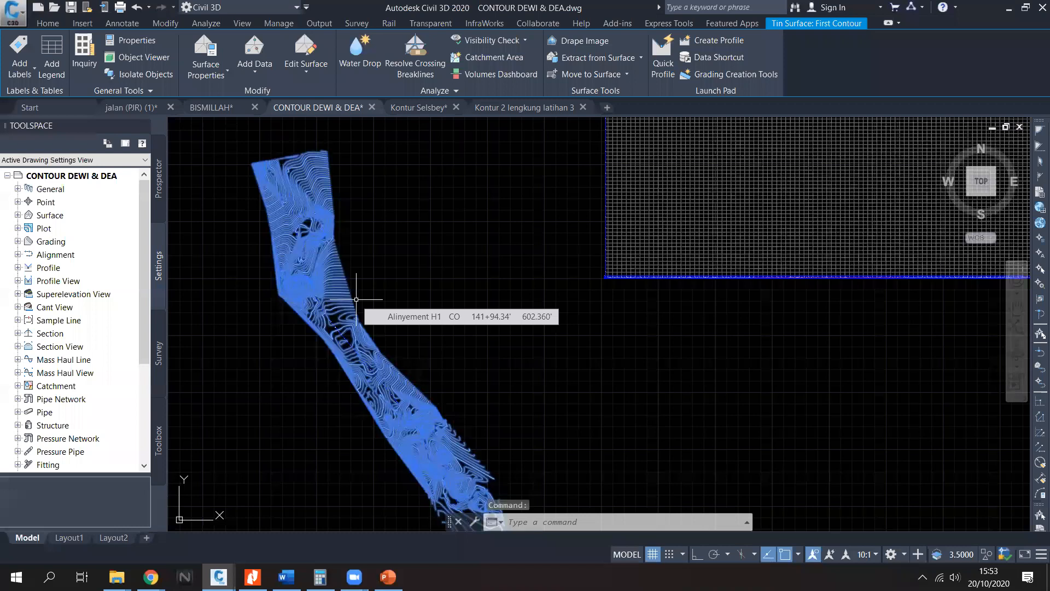
pyautogui.press('Escape')
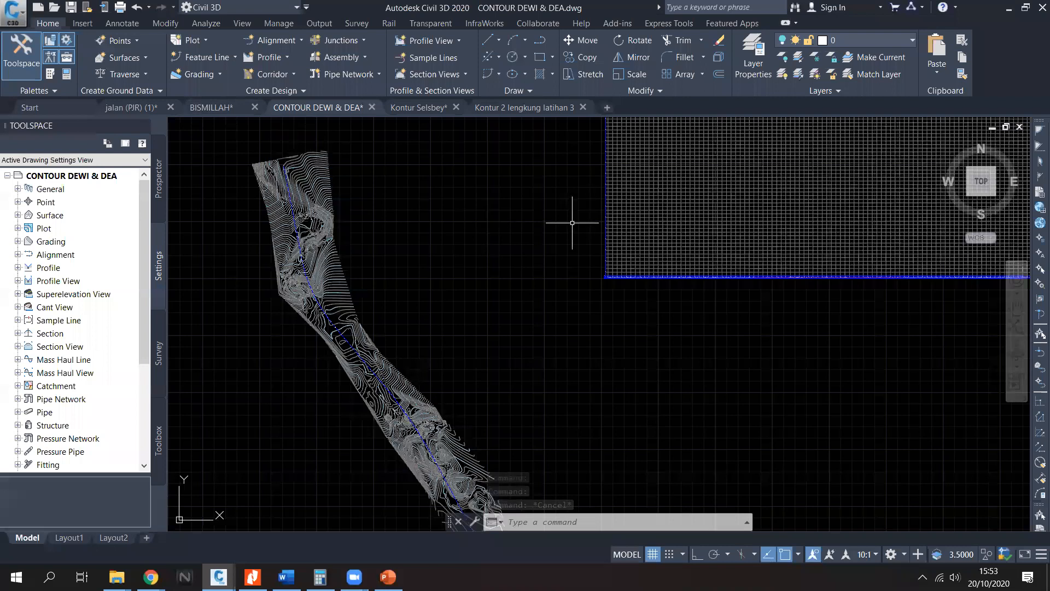
pyautogui.click(325, 244)
pyautogui.press('Escape')
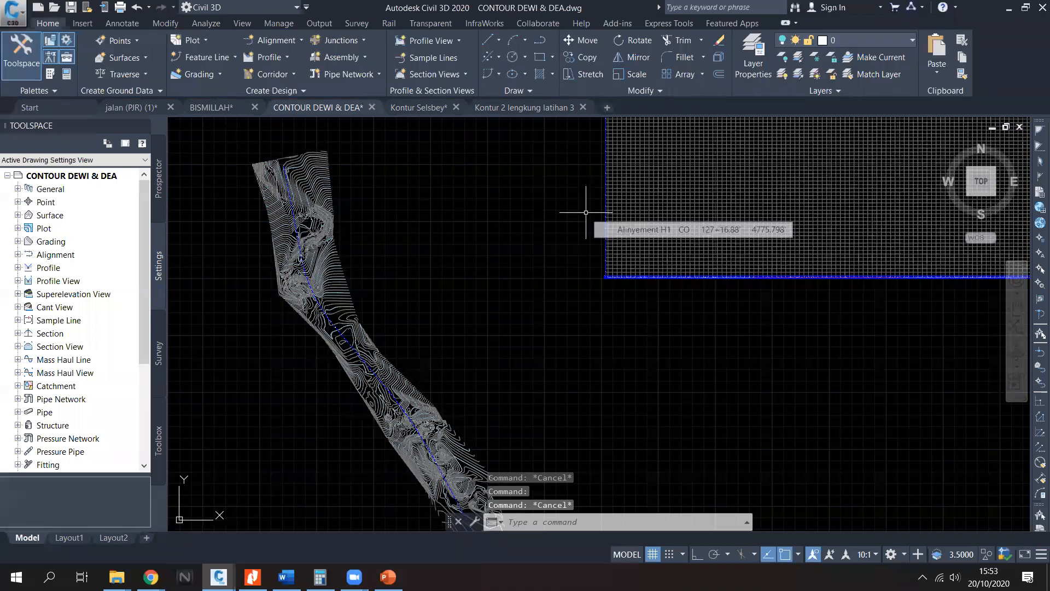
# Step: Examine the dense contours at close range along the northern stretch of the alignment
pyautogui.moveTo(445, 281)
pyautogui.mouseDown(button='middle')
pyautogui.moveTo(481, 265)
pyautogui.moveTo(495, 296)
pyautogui.mouseUp(button='middle')
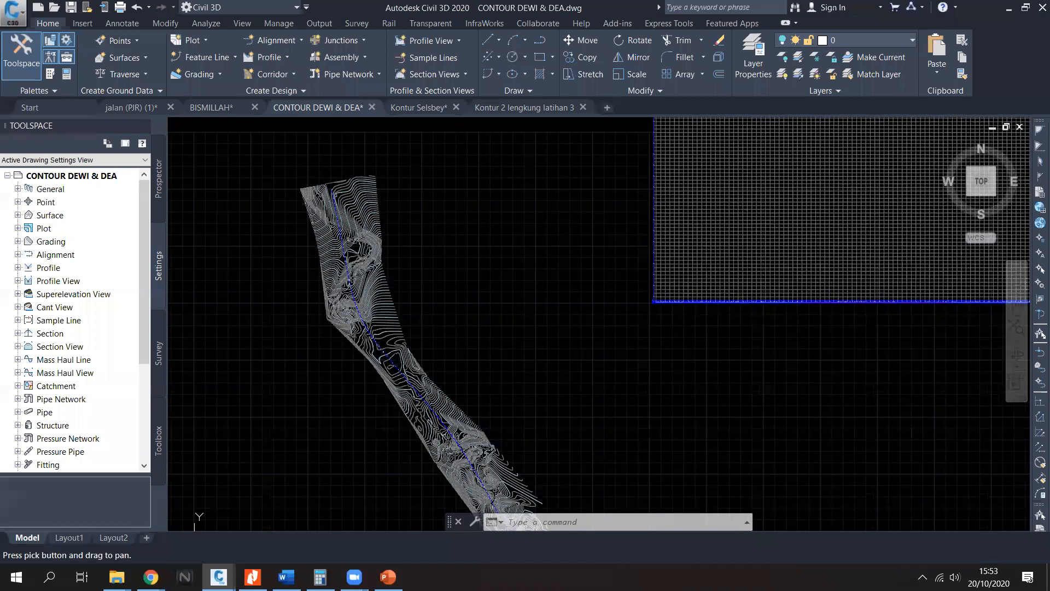
pyautogui.scroll(4, 456, 249)
pyautogui.moveTo(460, 259)
pyautogui.mouseDown(button='middle')
pyautogui.moveTo(476, 291)
pyautogui.moveTo(465, 296)
pyautogui.mouseUp(button='middle')
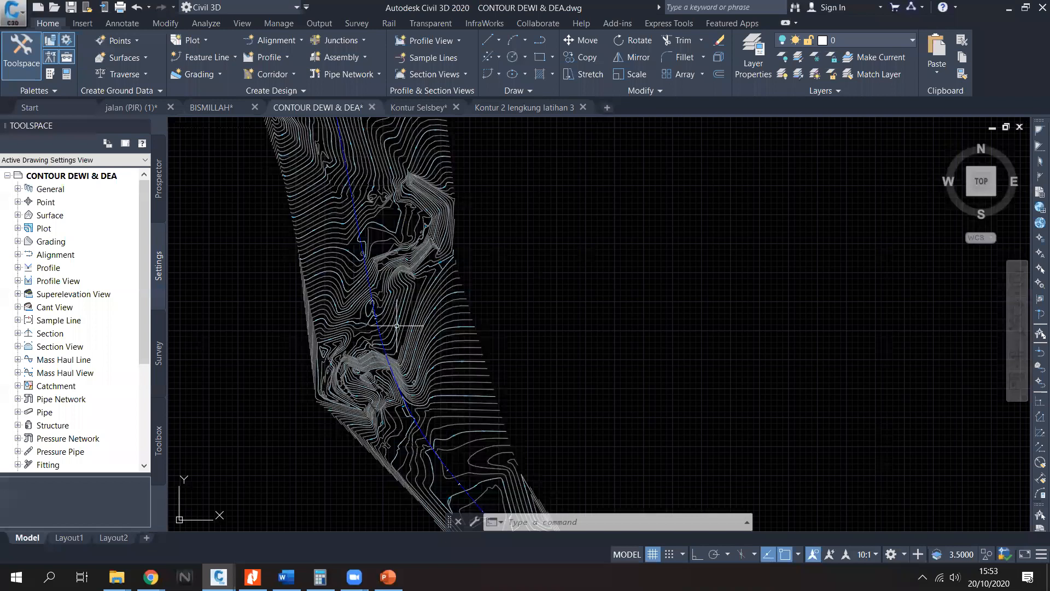
pyautogui.scroll(2, 340, 305)
pyautogui.moveTo(366, 215)
pyautogui.mouseDown(button='middle')
pyautogui.moveTo(374, 299)
pyautogui.moveTo(409, 288)
pyautogui.mouseUp(button='middle')
pyautogui.scroll(-3, 388, 283)
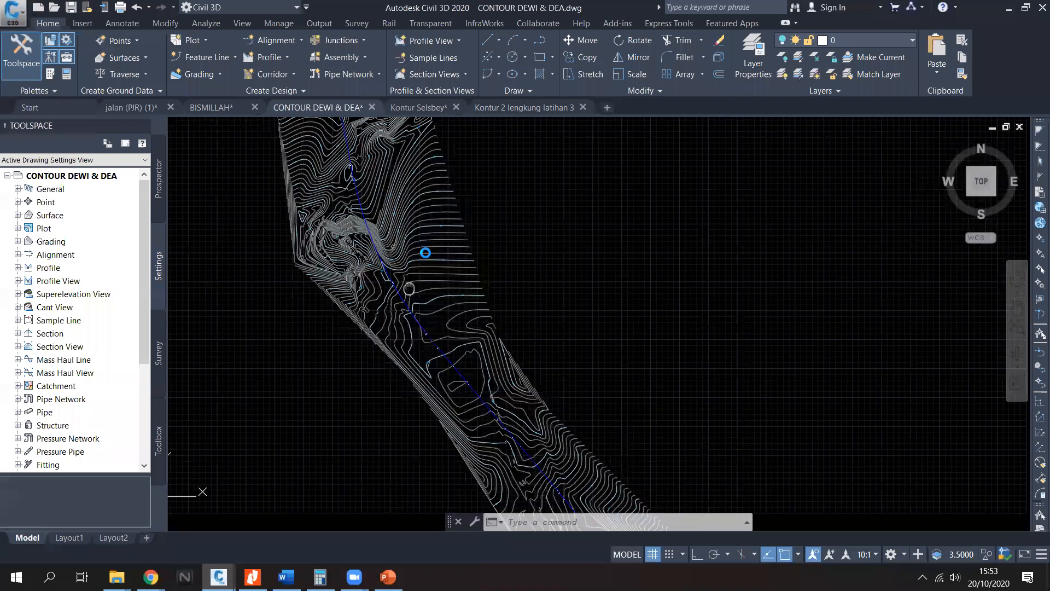
pyautogui.scroll(2, 458, 256)
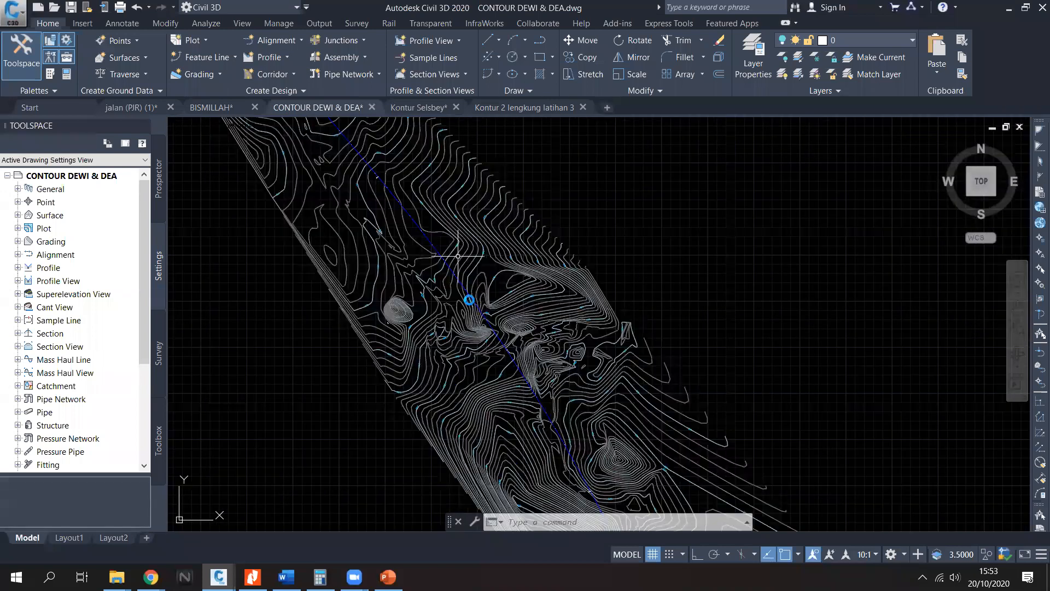
# Step: Follow the alignment southeast and examine how it passes between the closed hill contours and the dense slope contours
pyautogui.moveTo(477, 311); pyautogui.dragTo(431, 191, button='middle')
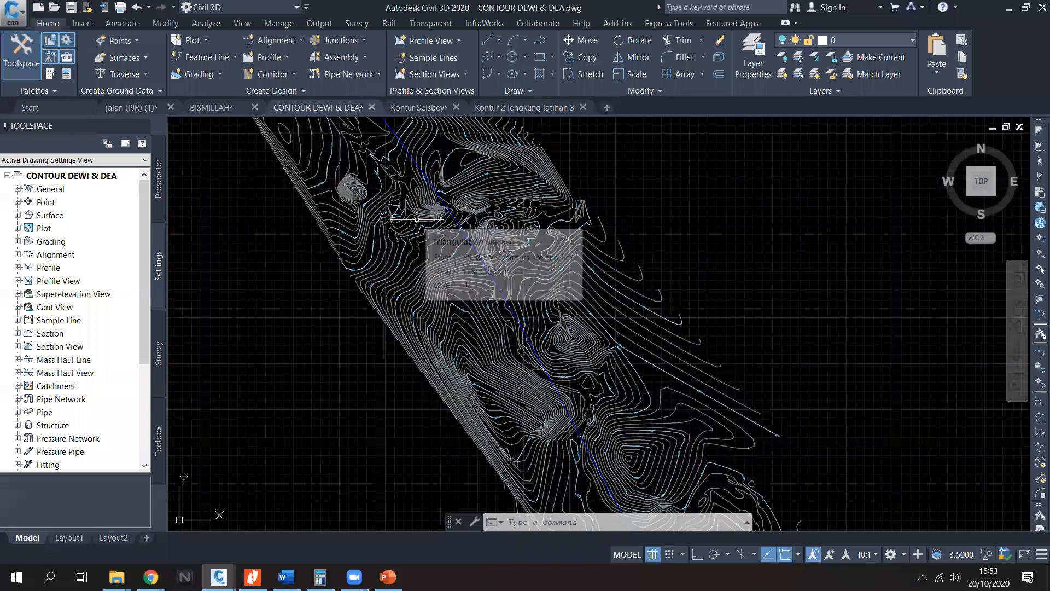
pyautogui.moveTo(457, 218); pyautogui.dragTo(444, 205, button='middle')
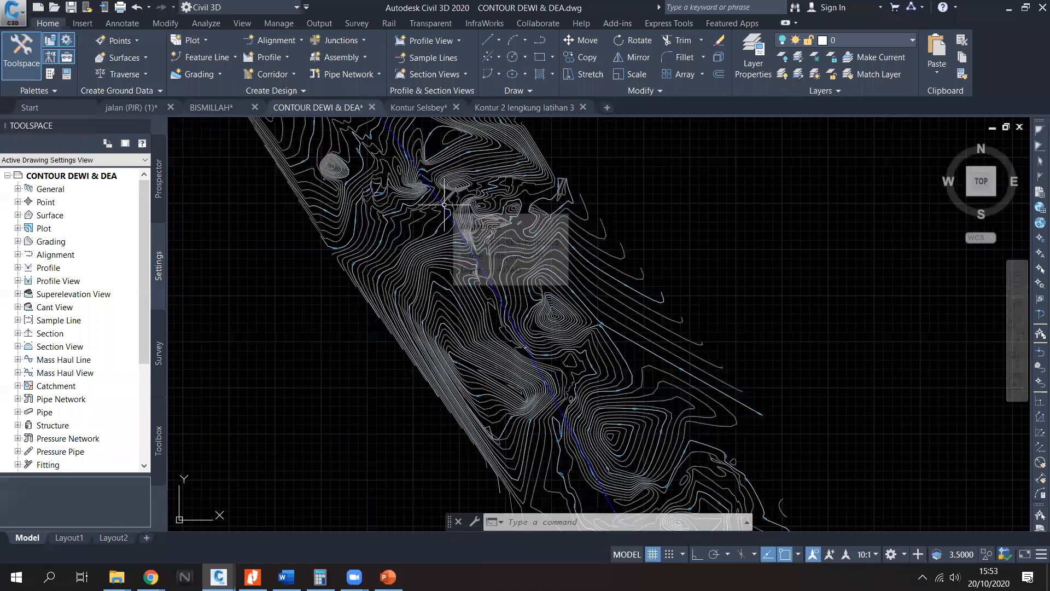
pyautogui.moveTo(503, 293)
pyautogui.mouseDown(button='middle')
pyautogui.moveTo(466, 201)
pyautogui.moveTo(473, 223)
pyautogui.mouseUp(button='middle')
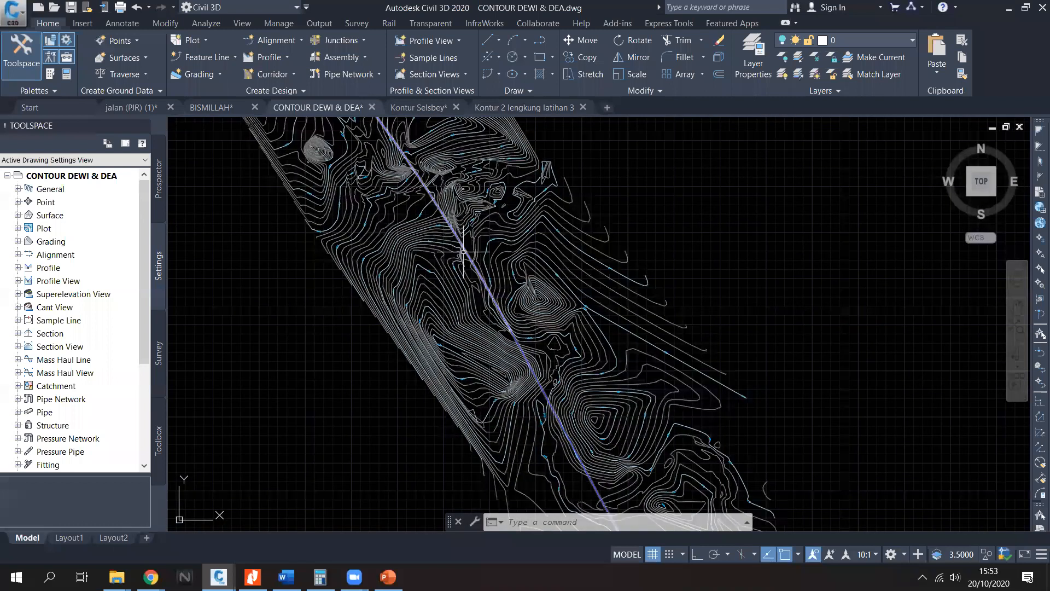
pyautogui.moveTo(538, 349); pyautogui.dragTo(532, 334, button='middle')
pyautogui.scroll(3, 532, 334)
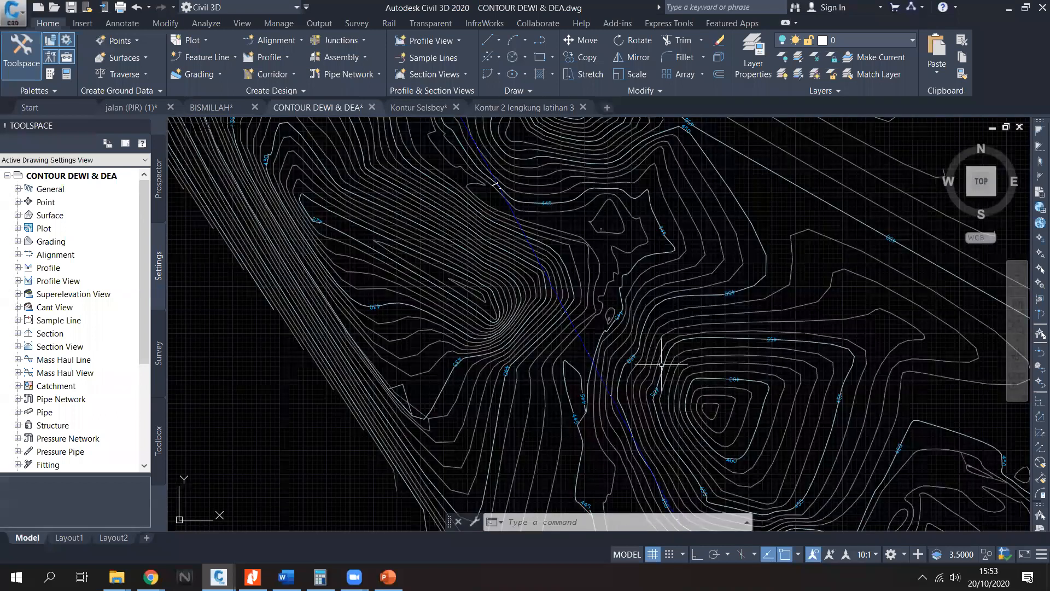
pyautogui.scroll(-3, 661, 365)
pyautogui.scroll(2, 683, 415)
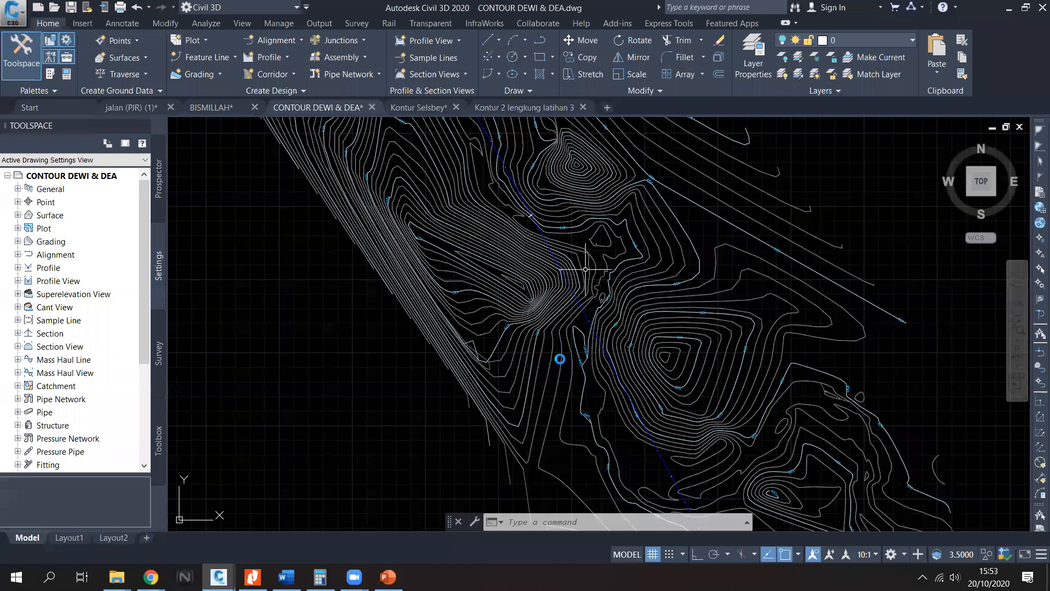
# Step: Examine at close range where the alignment crosses the tightly bunched contours between the 440 and 430 lines
pyautogui.scroll(-3, 585, 269)
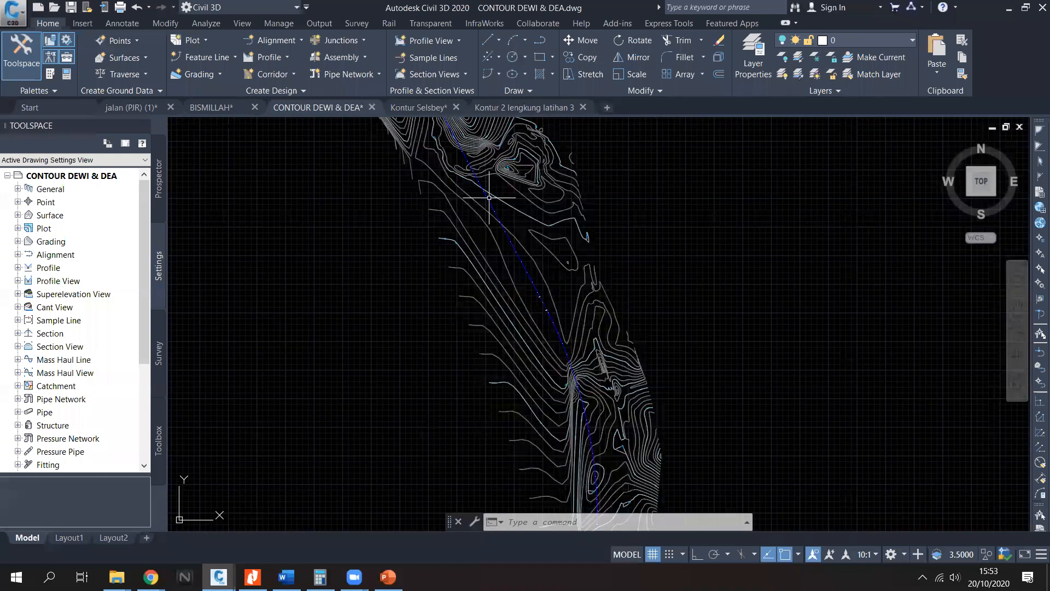
pyautogui.scroll(2, 520, 222)
pyautogui.scroll(1, 524, 232)
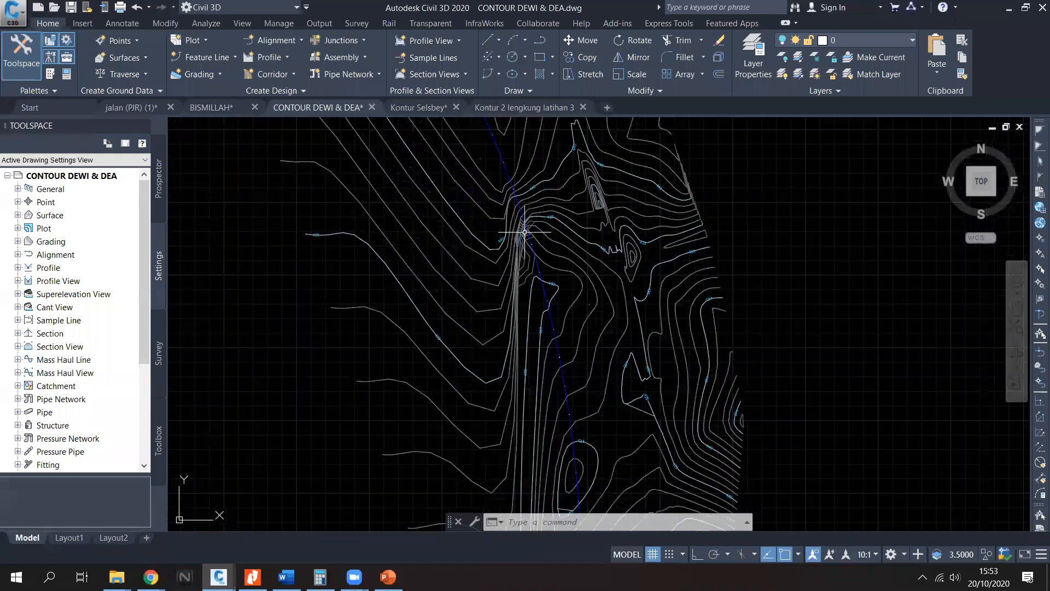
pyautogui.scroll(2, 524, 232)
pyautogui.scroll(2, 514, 201)
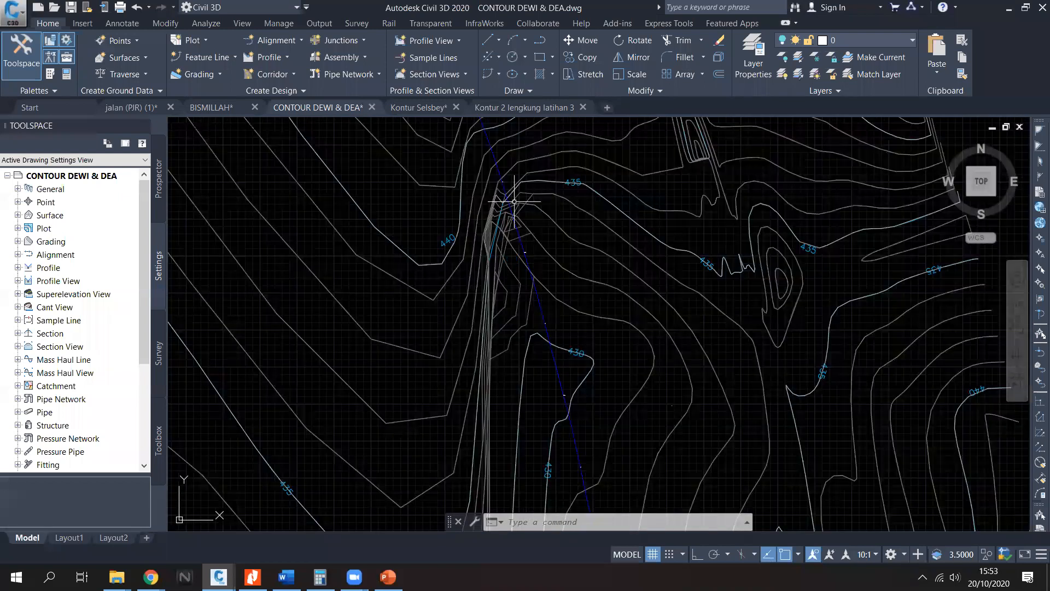
pyautogui.scroll(-2, 514, 202)
pyautogui.scroll(-2, 511, 297)
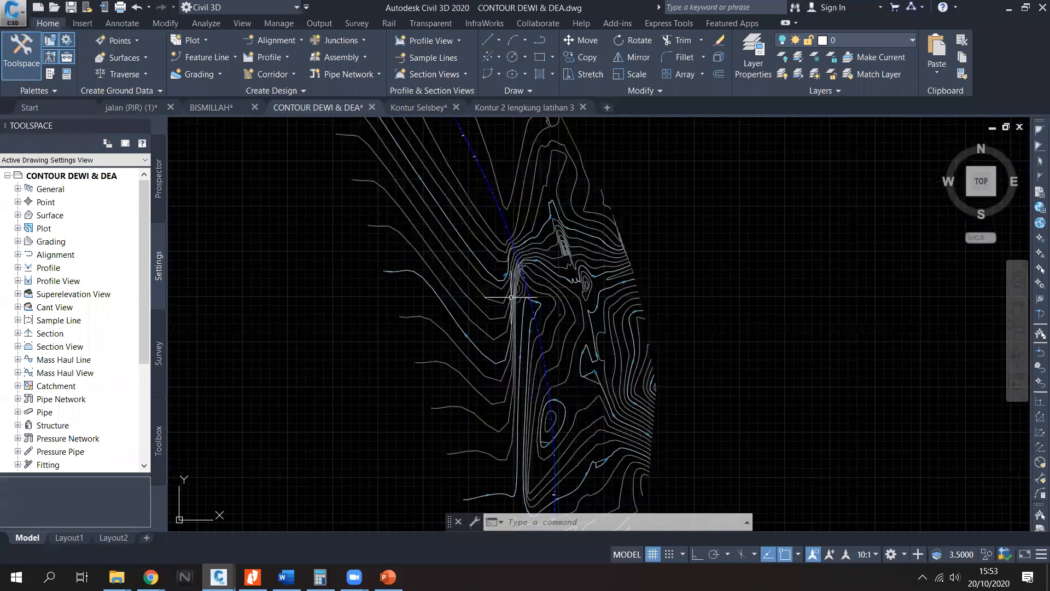
# Step: Examine how the alignment runs through the small closed 435 contour south of the bunched contours
pyautogui.moveTo(528, 323)
pyautogui.mouseDown(button='middle')
pyautogui.moveTo(525, 272)
pyautogui.moveTo(510, 284)
pyautogui.mouseUp(button='middle')
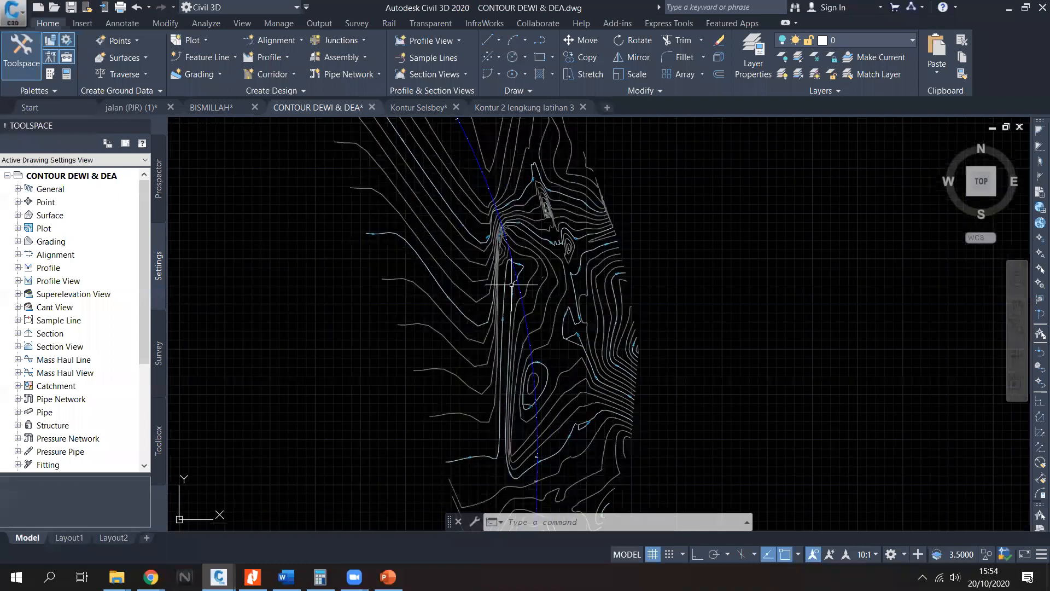
pyautogui.scroll(4, 535, 306)
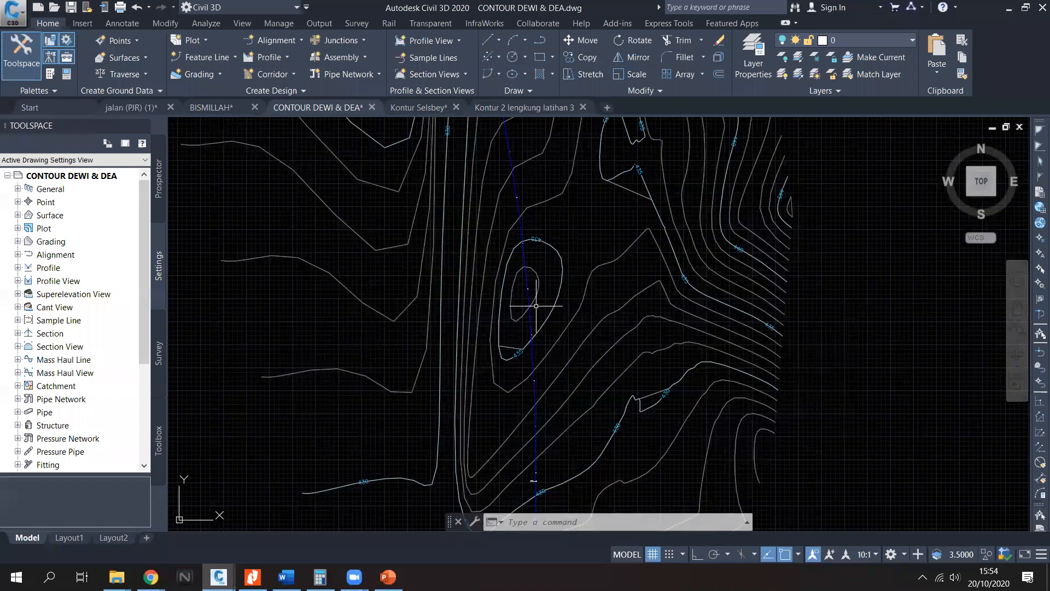
pyautogui.scroll(2, 536, 306)
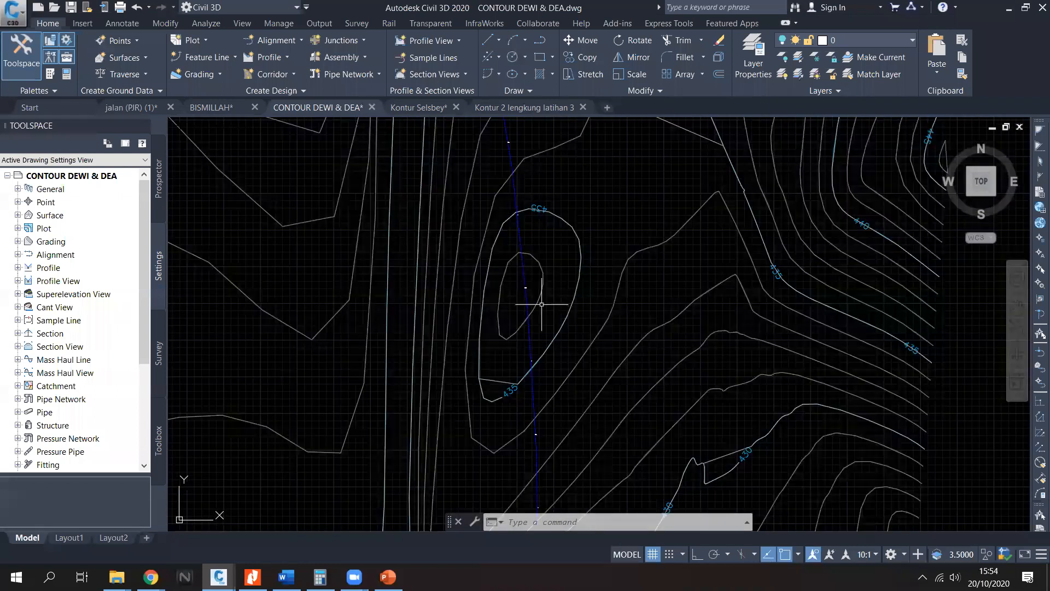
pyautogui.scroll(-4, 541, 304)
pyautogui.scroll(-3, 523, 328)
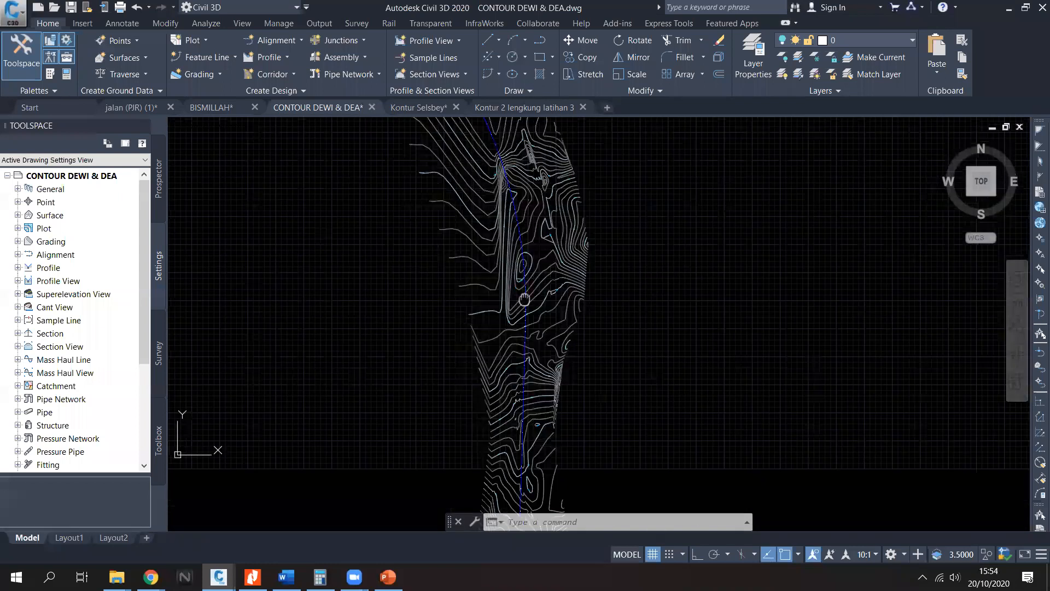
# Step: Follow the alignment south through the dense contours and examine its crossings of the winding steep slopes
pyautogui.moveTo(524, 300); pyautogui.dragTo(524, 365, button='middle')
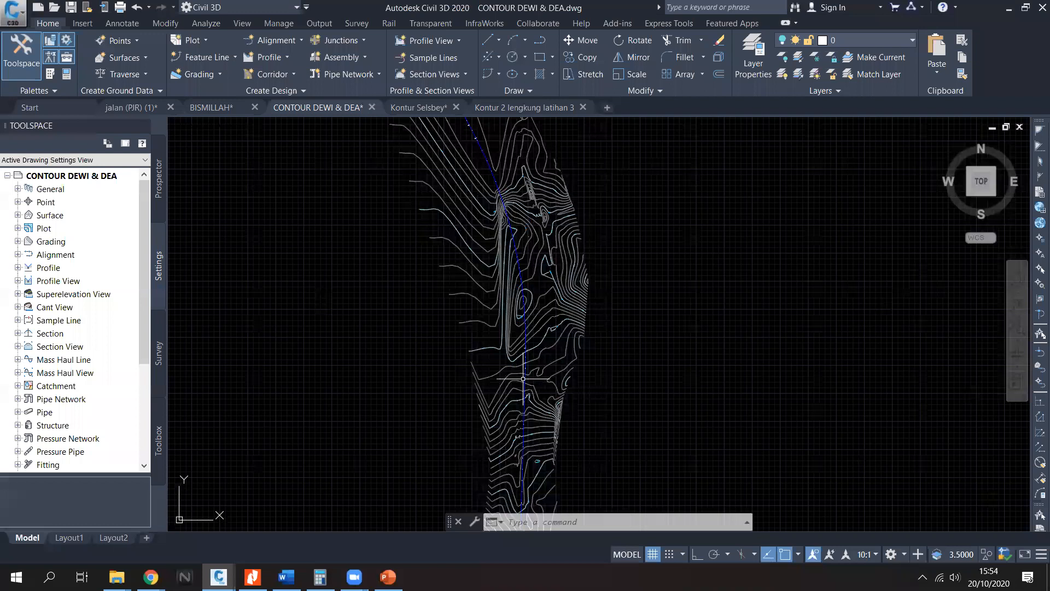
pyautogui.scroll(-2, 525, 215)
pyautogui.scroll(2, 523, 215)
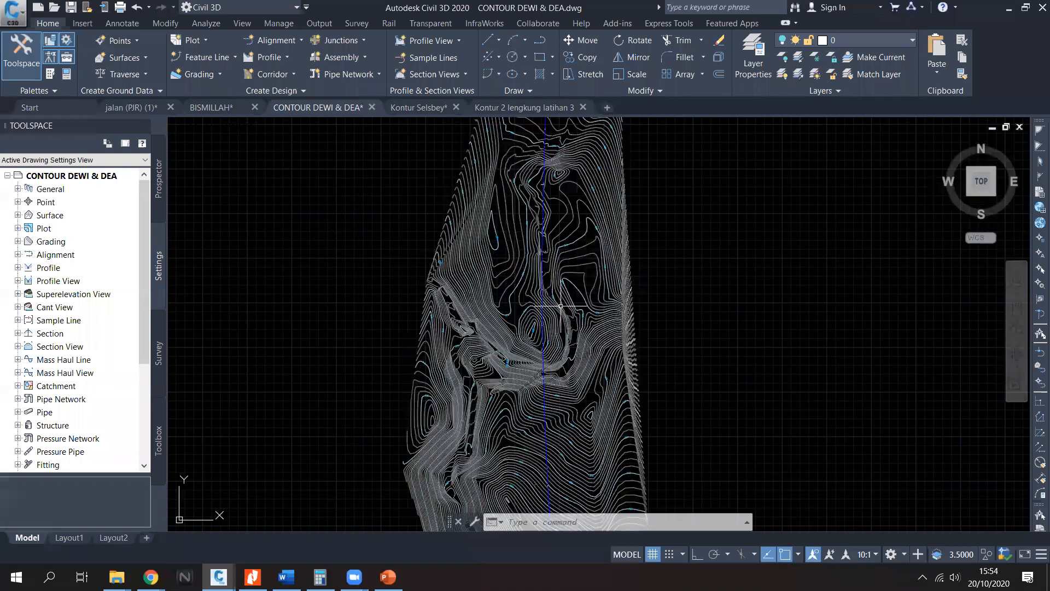
pyautogui.scroll(2, 561, 306)
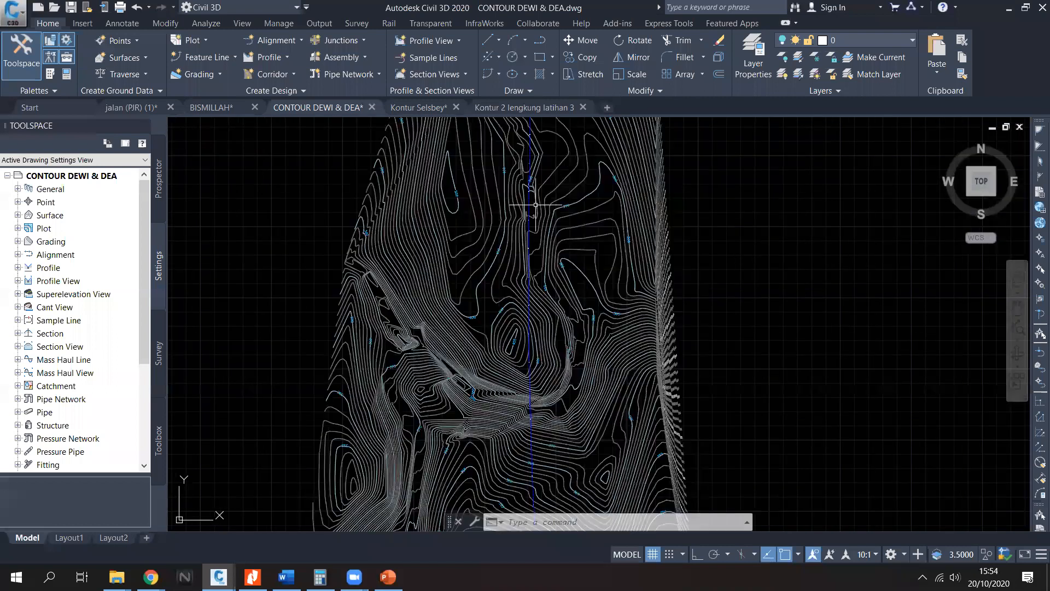
pyautogui.moveTo(582, 393); pyautogui.dragTo(657, 265, button='middle')
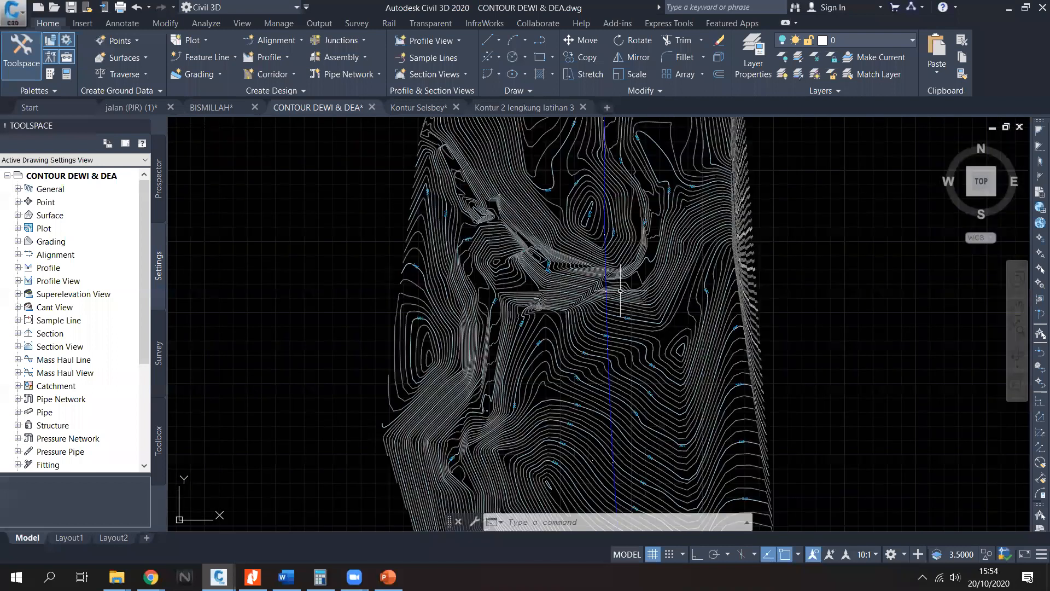
pyautogui.moveTo(491, 328); pyautogui.dragTo(537, 188, button='middle')
pyautogui.moveTo(547, 387)
pyautogui.mouseDown(button='middle')
pyautogui.moveTo(483, 270)
pyautogui.moveTo(440, 143)
pyautogui.mouseUp(button='middle')
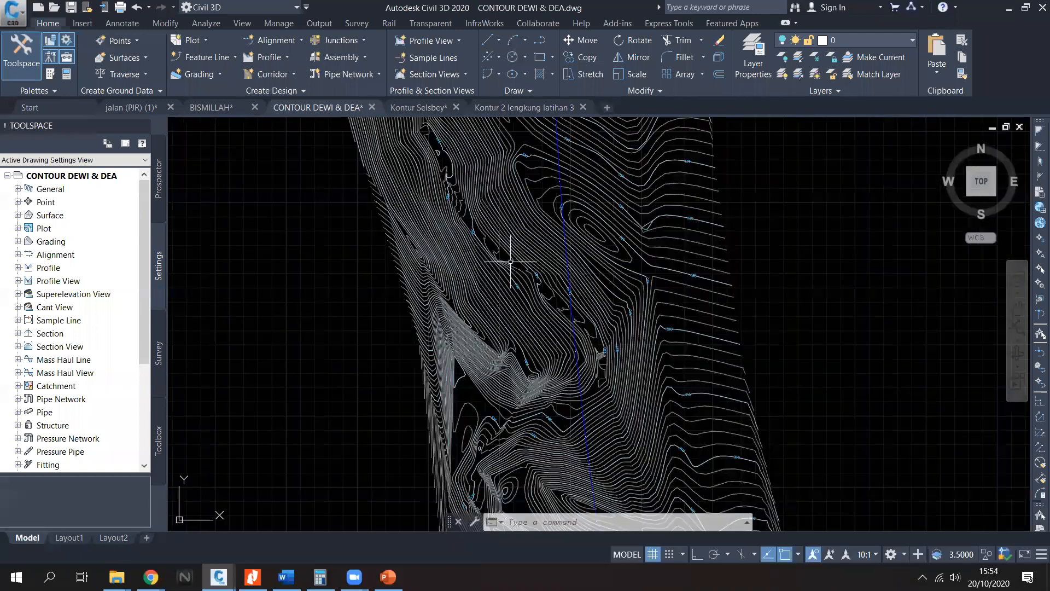
pyautogui.moveTo(598, 371)
pyautogui.mouseDown(button='middle')
pyautogui.moveTo(517, 329)
pyautogui.moveTo(513, 264)
pyautogui.moveTo(490, 223)
pyautogui.mouseUp(button='middle')
pyautogui.moveTo(614, 356); pyautogui.dragTo(567, 225, button='middle')
# Step: Examine the contours around the alignment's southern end, where the surface widens to its boundary
pyautogui.scroll(-2, 568, 224)
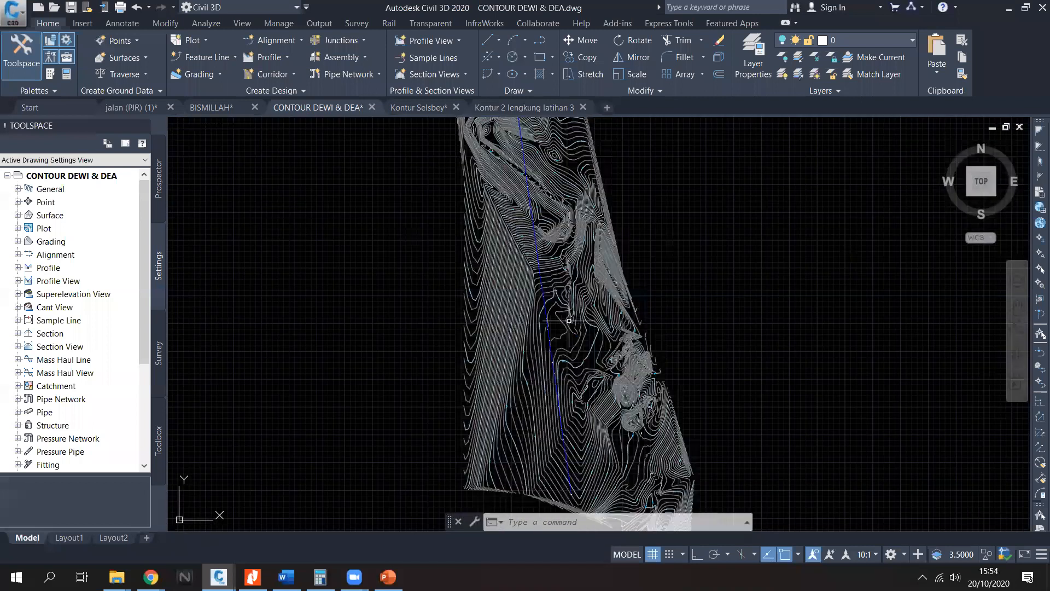
pyautogui.moveTo(583, 367); pyautogui.dragTo(564, 326, button='middle')
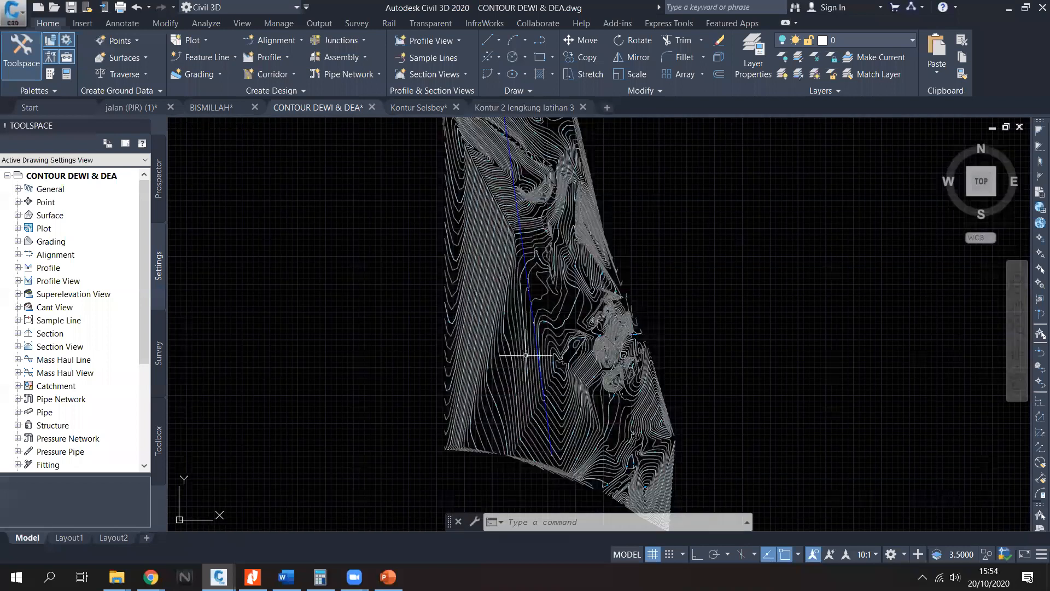
pyautogui.scroll(2, 540, 260)
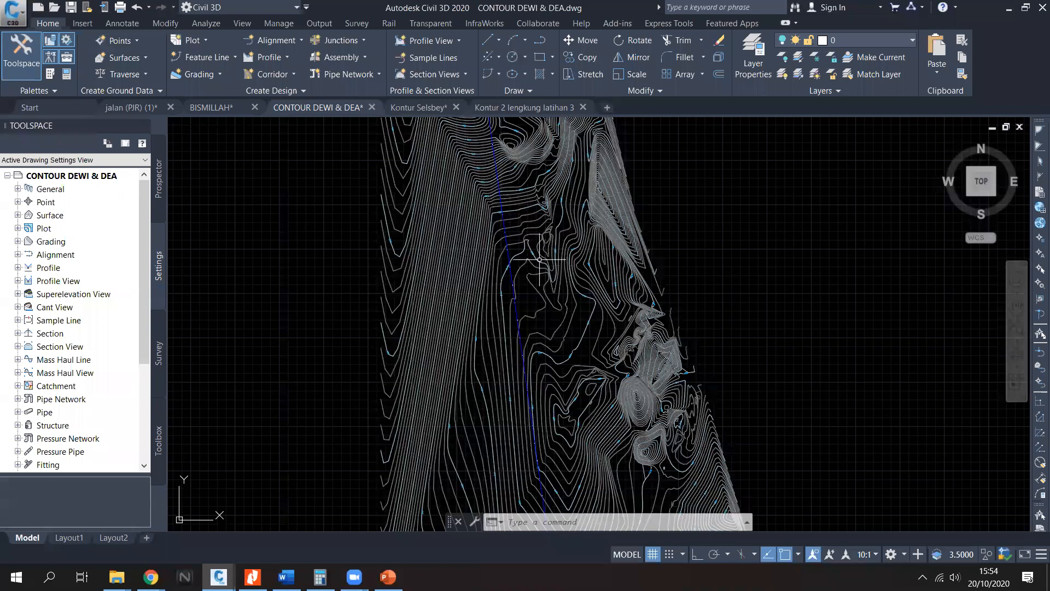
pyautogui.scroll(-2, 532, 266)
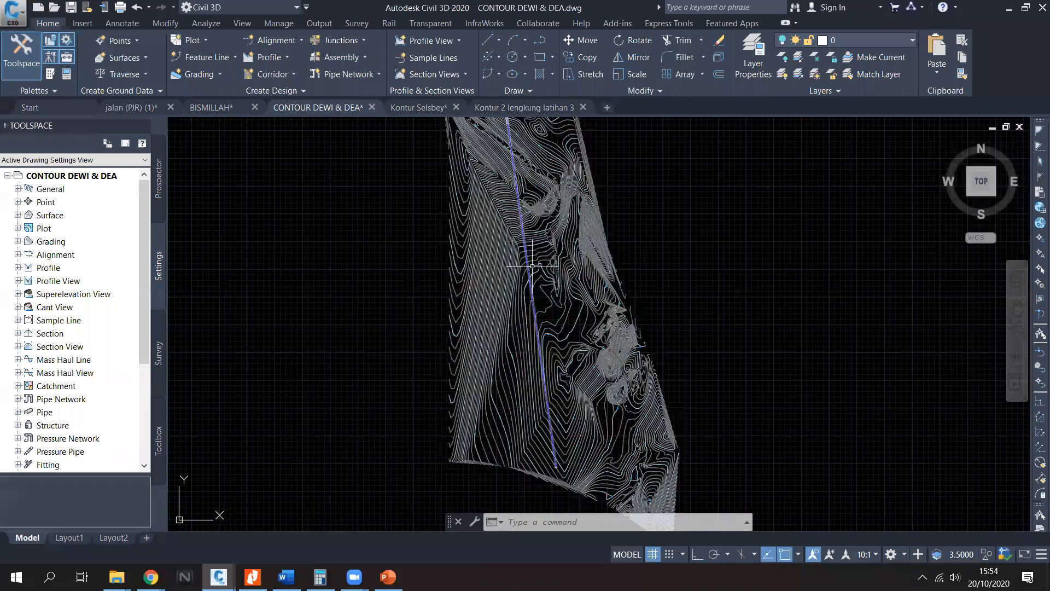
pyautogui.scroll(1, 612, 272)
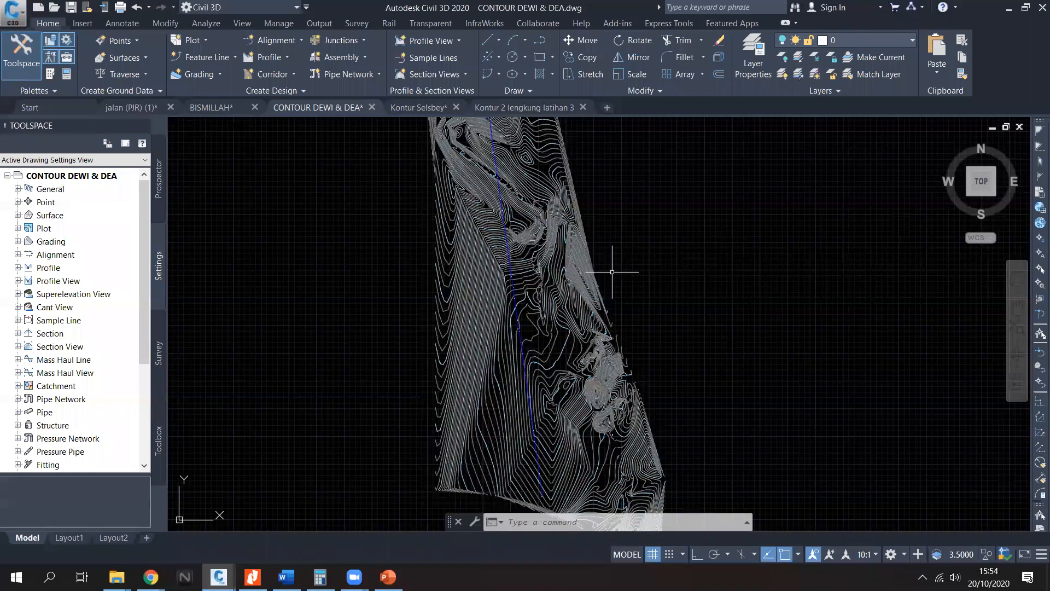
pyautogui.scroll(-2, 612, 272)
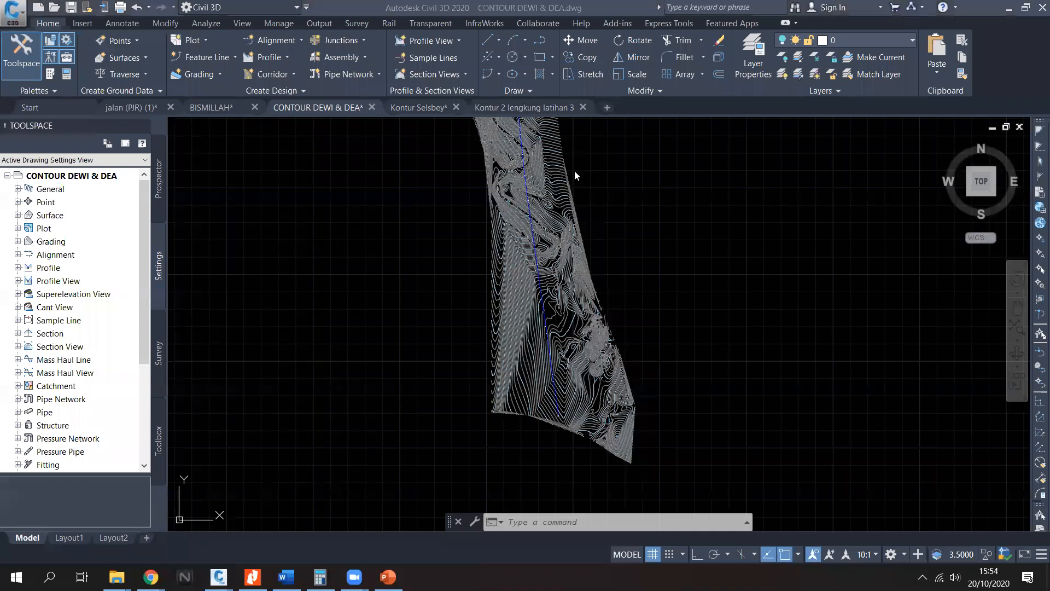
# Step: Switch to the Kontur Selsbey drawing and examine the northern part of its alignment against the contours
pyautogui.click(420, 107)
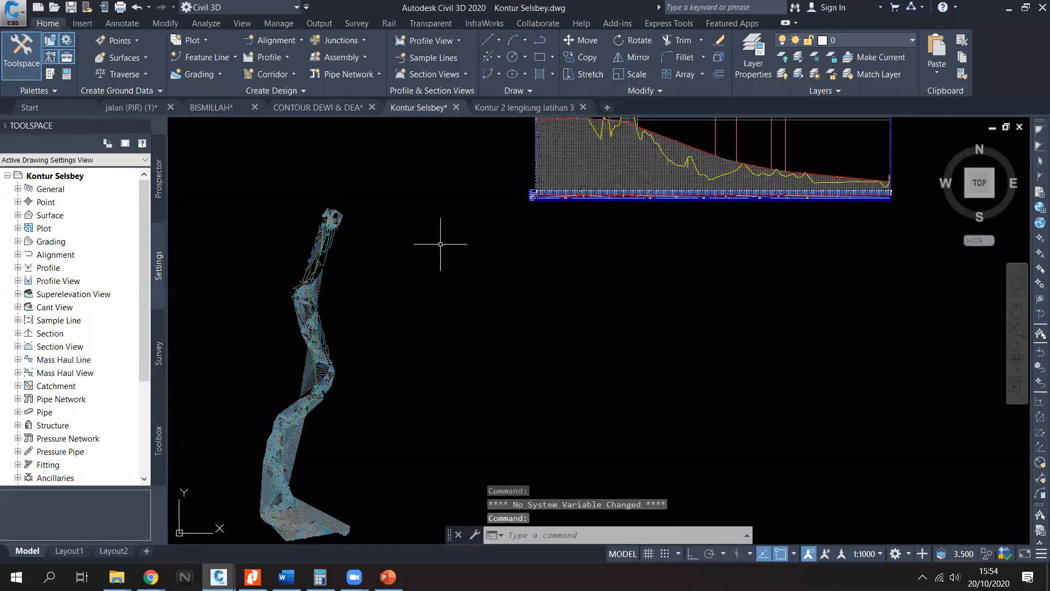
pyautogui.scroll(7, 444, 188)
pyautogui.moveTo(332, 218); pyautogui.dragTo(485, 107, button='middle')
pyautogui.scroll(-7, 473, 204)
pyautogui.moveTo(520, 187); pyautogui.dragTo(371, 322, button='middle')
pyautogui.scroll(2, 301, 378)
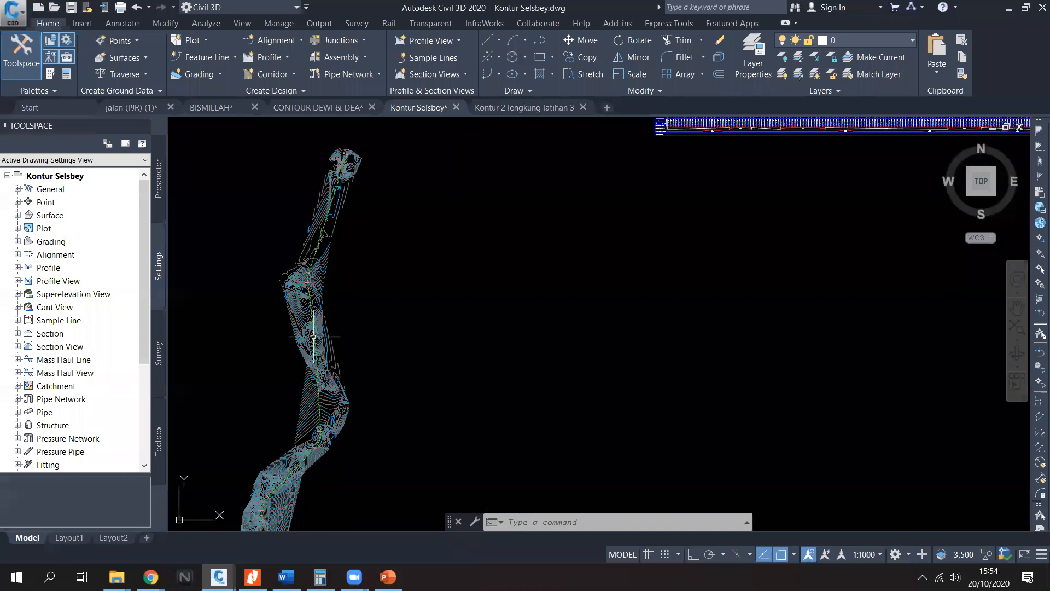
pyautogui.scroll(4, 313, 336)
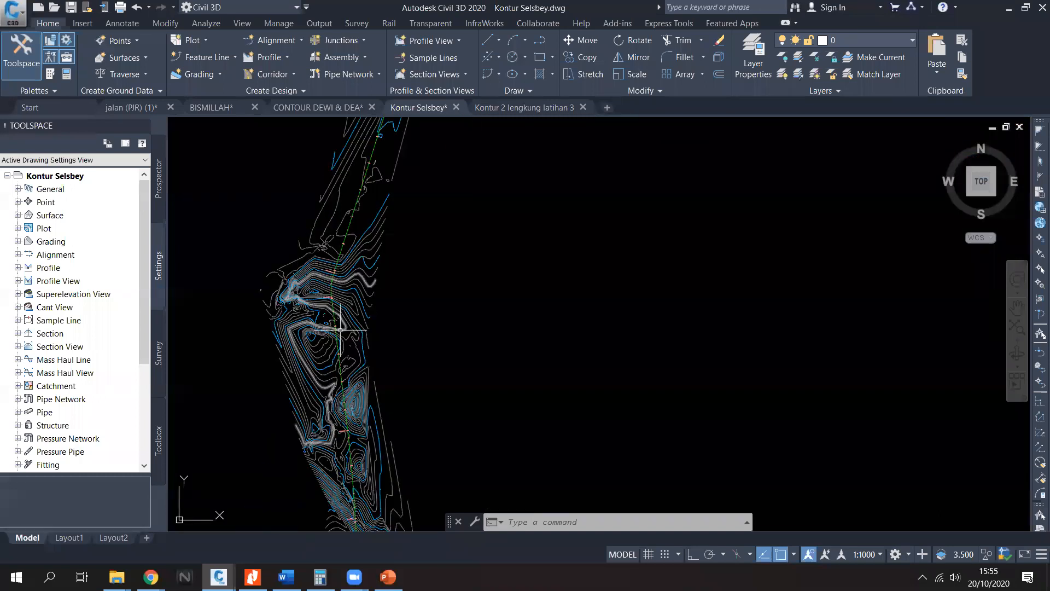
# Step: Examine the profile view, comparing the yellow ground line with the red design line along the descending stretch
pyautogui.scroll(-6, 340, 313)
pyautogui.moveTo(452, 345); pyautogui.dragTo(381, 410, button='middle')
pyautogui.scroll(7, 502, 274)
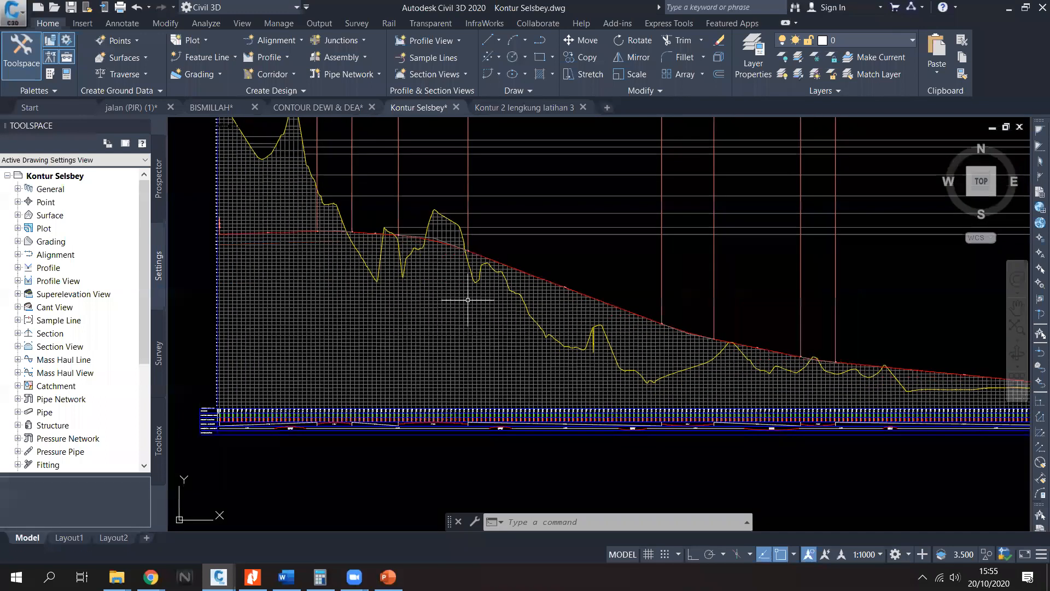
pyautogui.scroll(2, 689, 395)
pyautogui.moveTo(666, 379); pyautogui.dragTo(617, 351, button='middle')
pyautogui.scroll(-2, 617, 351)
pyautogui.scroll(3, 617, 351)
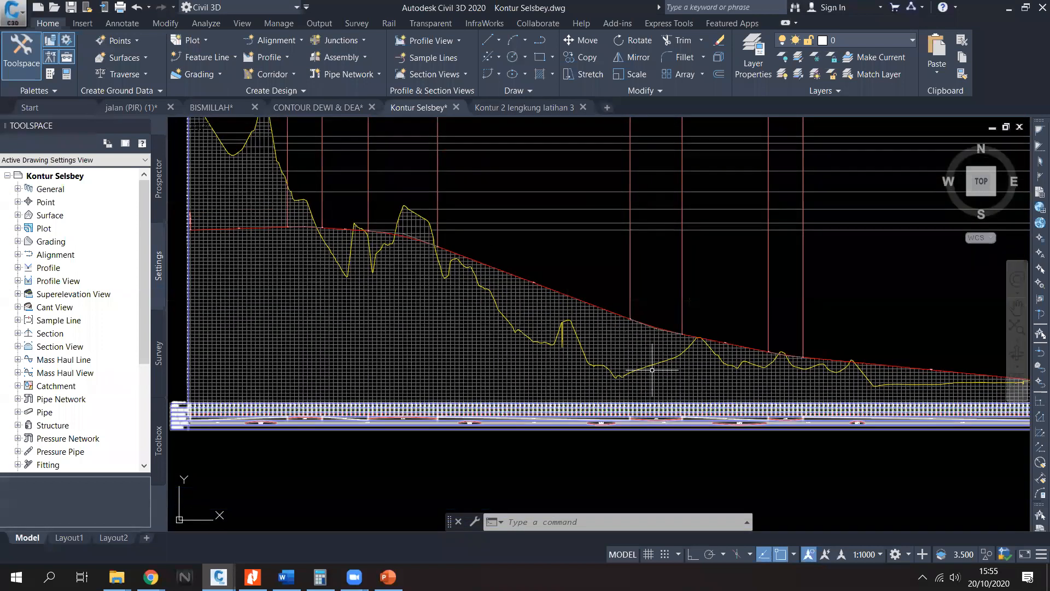
pyautogui.scroll(-3, 613, 316)
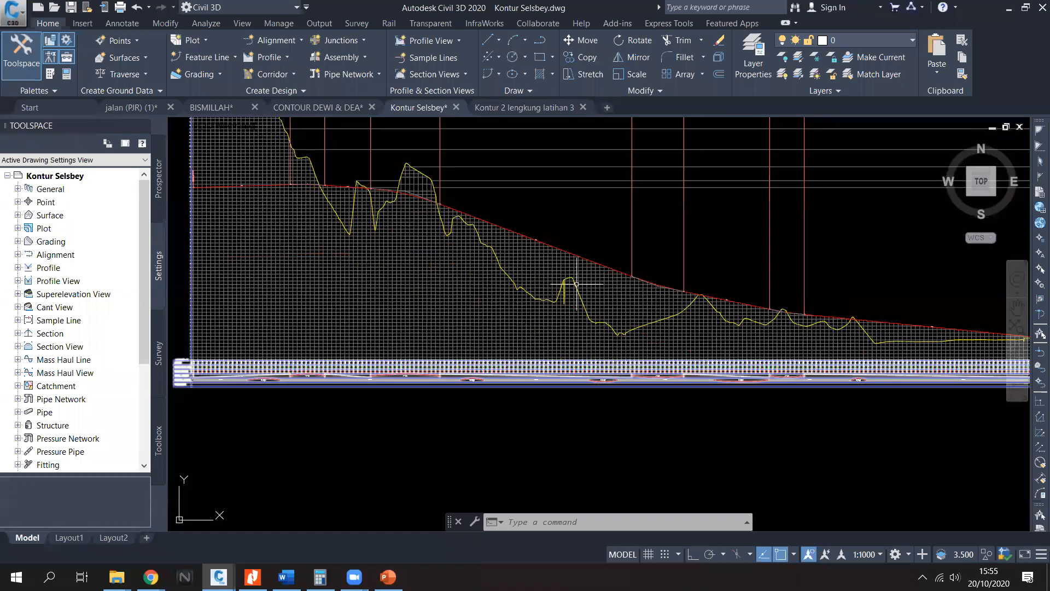
pyautogui.moveTo(587, 267); pyautogui.dragTo(564, 323, button='middle')
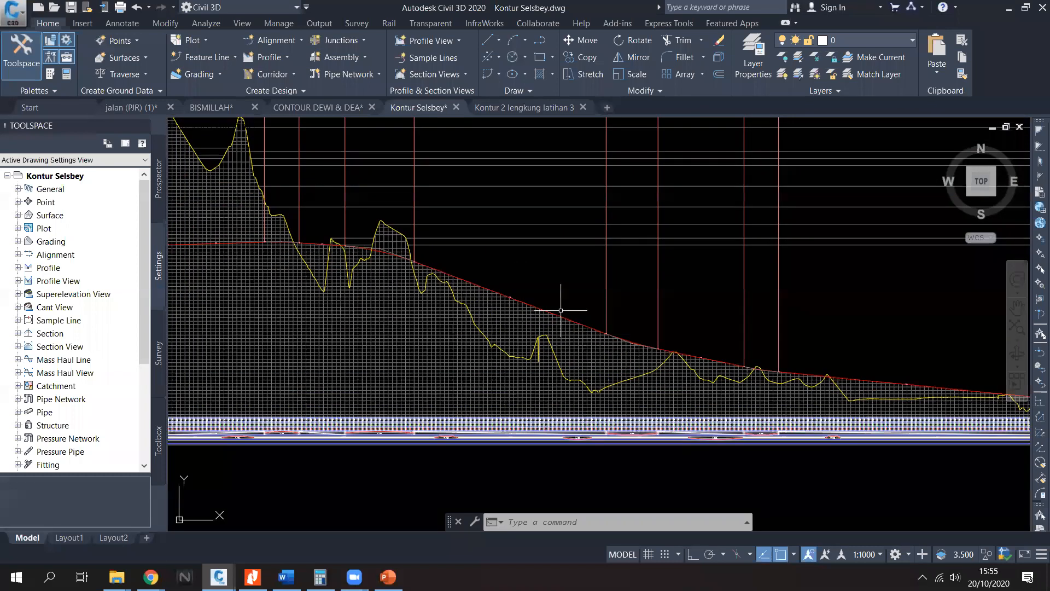
pyautogui.moveTo(538, 266); pyautogui.dragTo(573, 291, button='middle')
# Step: Examine the start of the profile view, reading the ground line's starting elevation and comparing it with the design line
pyautogui.scroll(2, 328, 263)
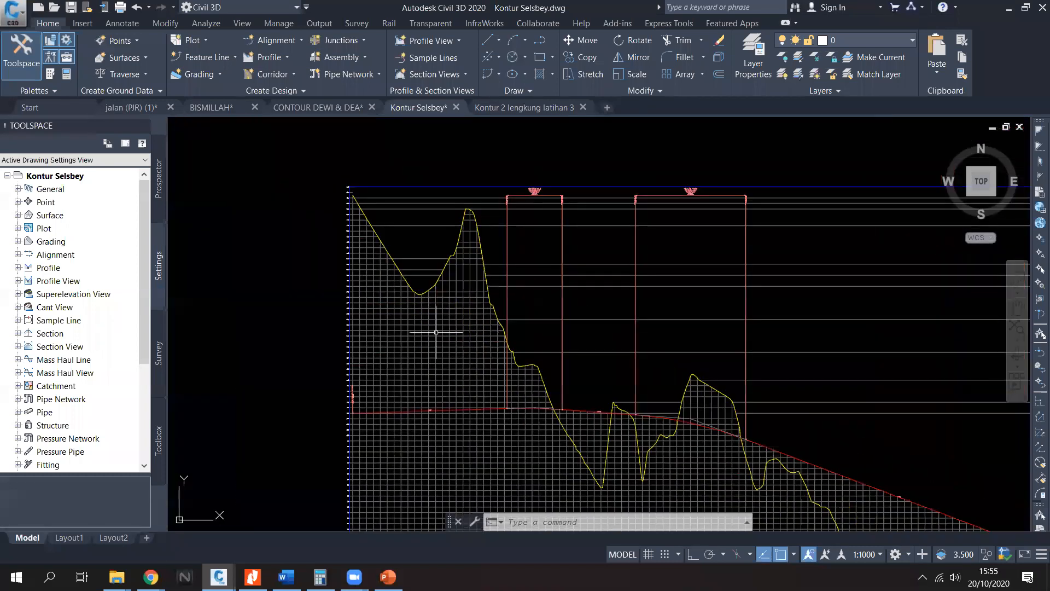
pyautogui.scroll(5, 350, 407)
pyautogui.scroll(-5, 331, 413)
pyautogui.scroll(2, 339, 229)
pyautogui.scroll(4, 353, 188)
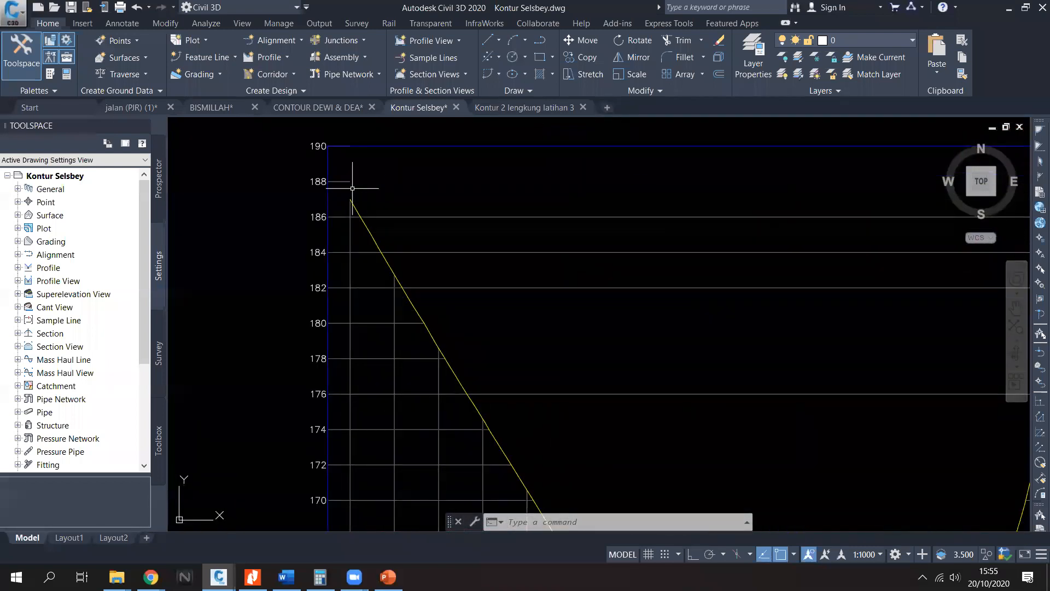
pyautogui.moveTo(352, 188)
pyautogui.scroll(-5, 375, 273)
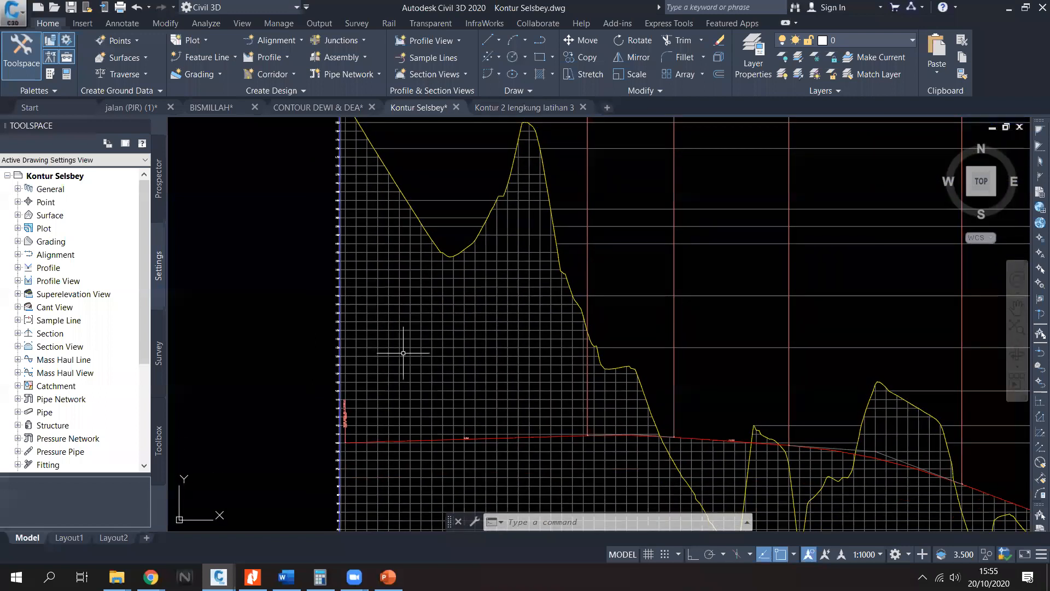
pyautogui.scroll(-3, 432, 320)
pyautogui.moveTo(527, 364); pyautogui.dragTo(465, 317, button='middle')
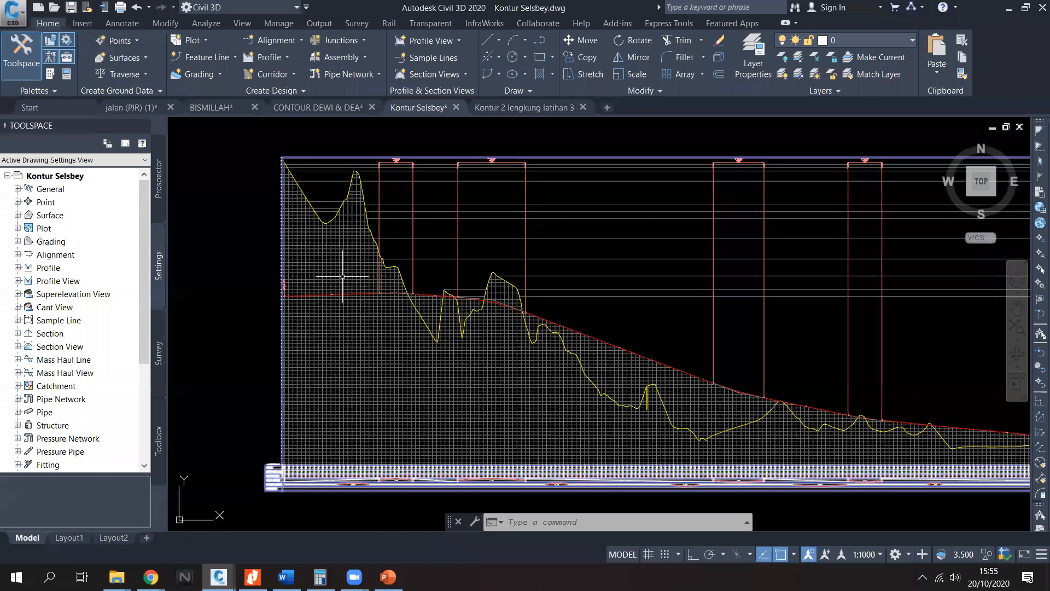
# Step: Switch to the Kontur 2 lengkung latihan 3 drawing and view its alignment against the contours
pyautogui.click(369, 293)
pyautogui.moveTo(506, 286)
pyautogui.mouseDown(button='middle')
pyautogui.moveTo(478, 284)
pyautogui.moveTo(506, 291)
pyautogui.mouseUp(button='middle')
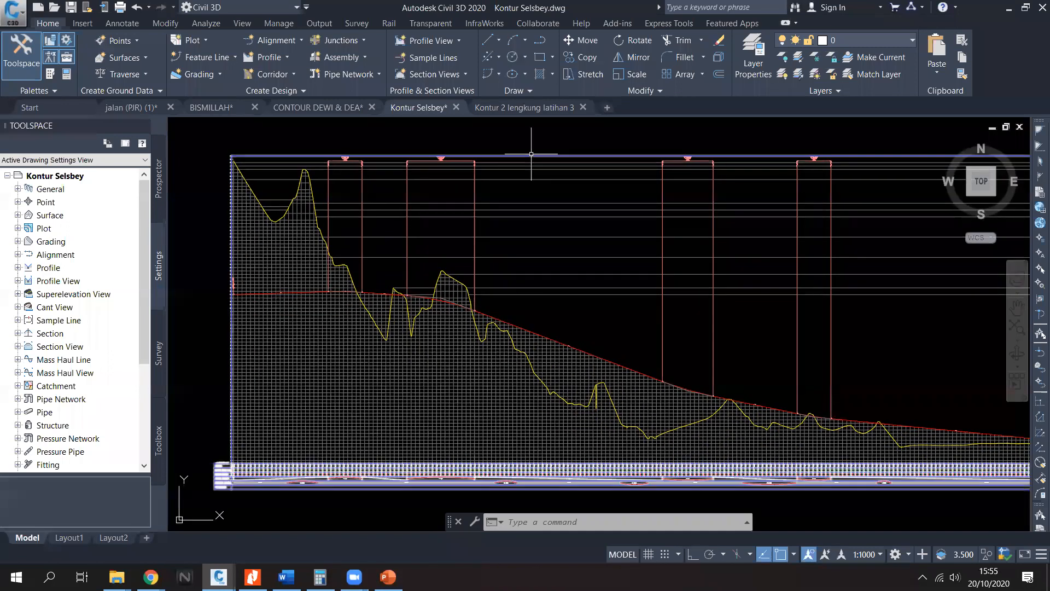
pyautogui.click(524, 107)
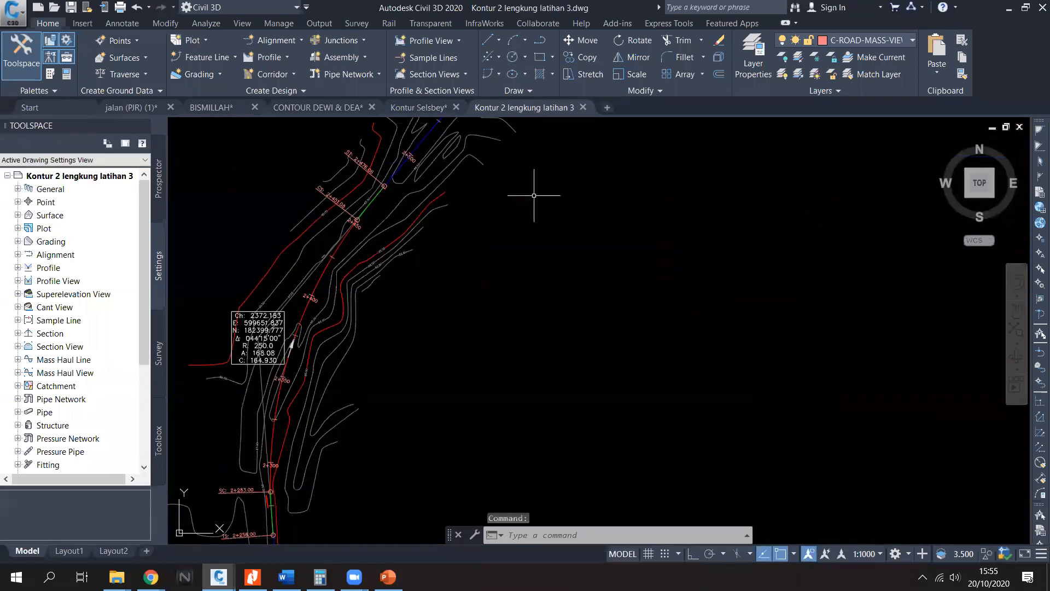
pyautogui.click(715, 103)
pyautogui.click(355, 577)
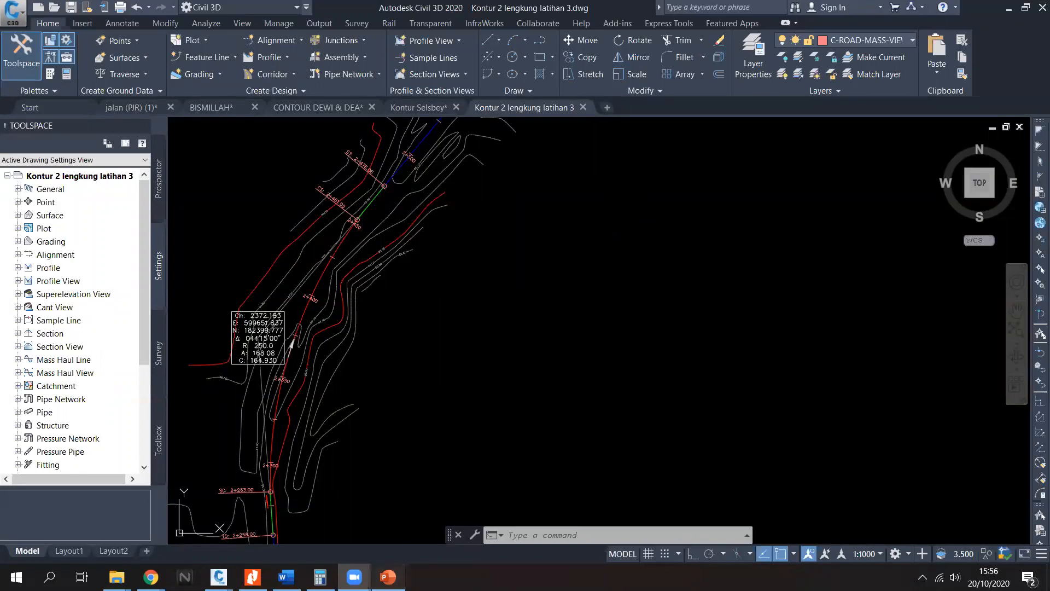
# Step: Switch to the materi presentation in PowerPoint and review the first three topics on the Materi Pelatihan slide, from Surface to Alinyemen Vertikal
pyautogui.click(388, 576)
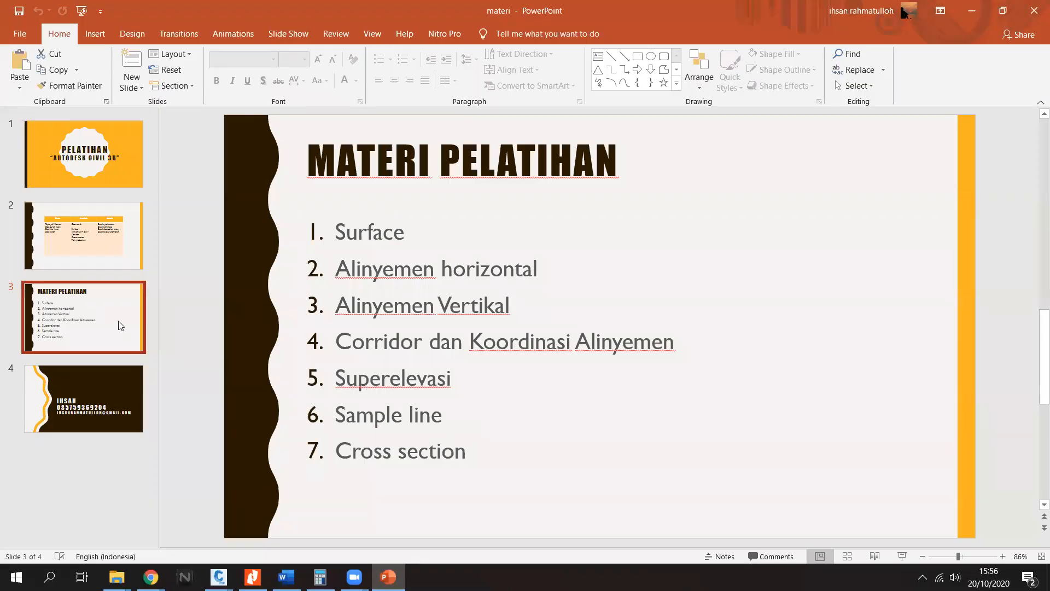
pyautogui.click(504, 316)
pyautogui.moveTo(510, 305)
pyautogui.mouseDown()
pyautogui.moveTo(337, 234)
pyautogui.moveTo(514, 311)
pyautogui.mouseUp()
pyautogui.click(515, 313)
pyautogui.click(512, 307)
pyautogui.moveTo(341, 239); pyautogui.dragTo(537, 321)
pyautogui.click(534, 318)
pyautogui.keyDown('shift'); pyautogui.click(338, 240); pyautogui.keyUp('shift')
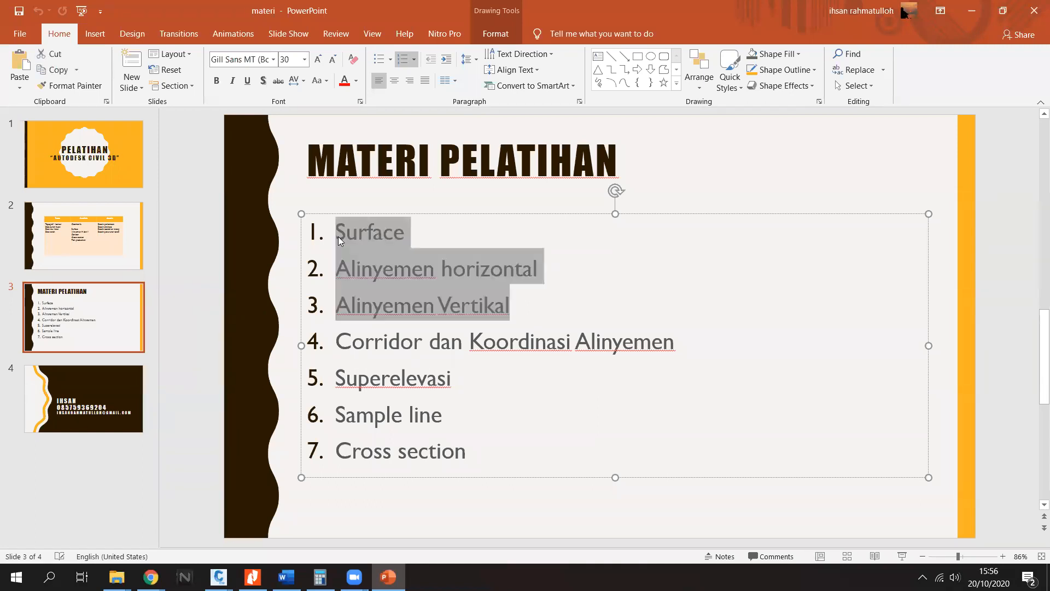
pyautogui.click(531, 316)
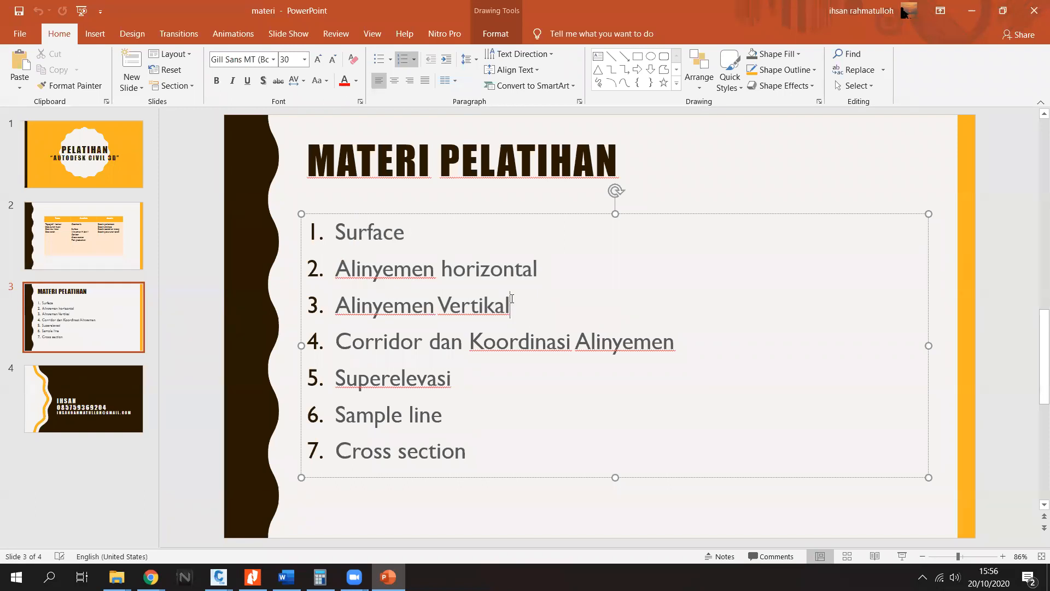
# Step: Glance at the closing slide, return to the Materi Pelatihan slide and review the Corridor dan Koordinasi Alinyemen topic
pyautogui.scroll(-1, 505, 307)
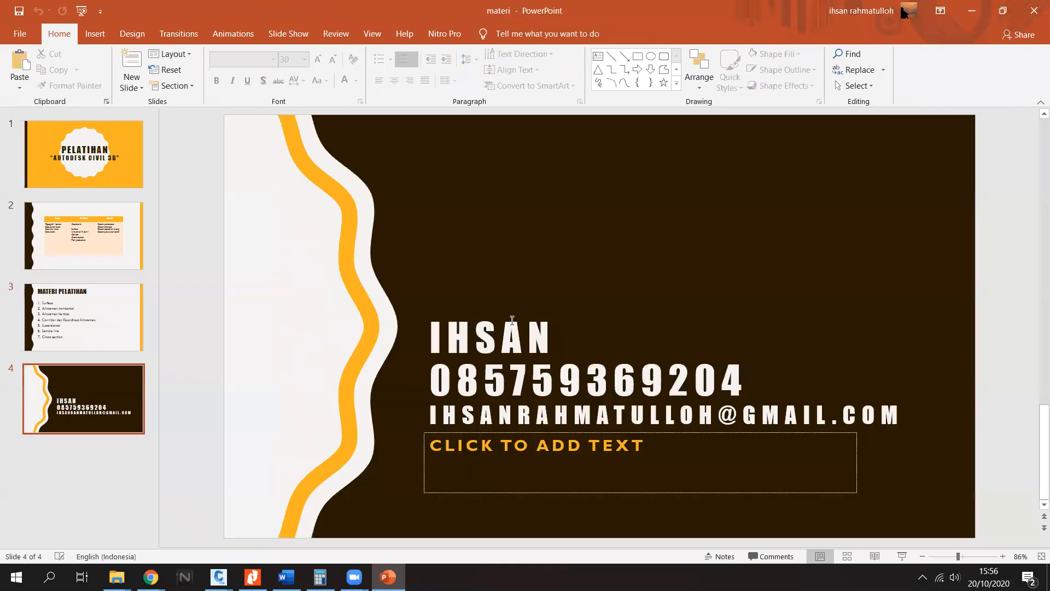
pyautogui.click(136, 308)
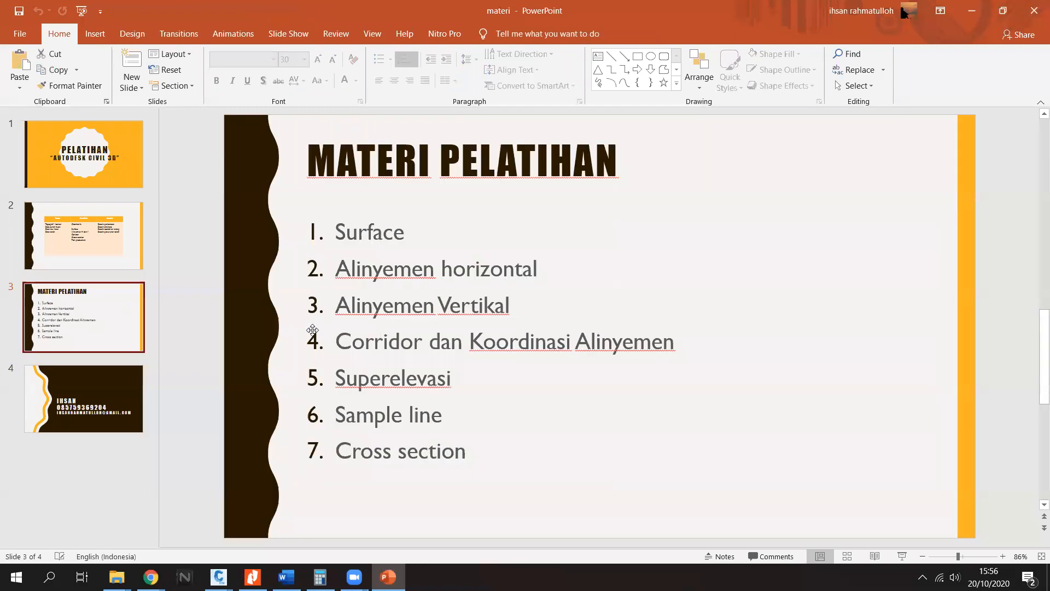
pyautogui.click(399, 342)
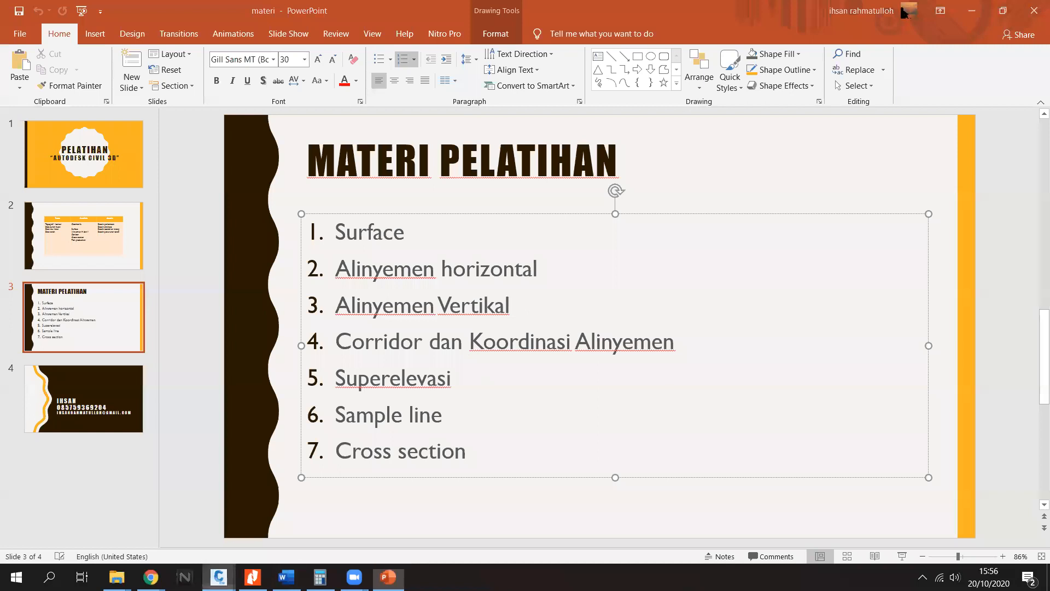
# Step: Switch back to Civil 3D and close the jalan (PJR) (1) and BISMILLAH drawings without saving changes
pyautogui.moveTo(218, 576)
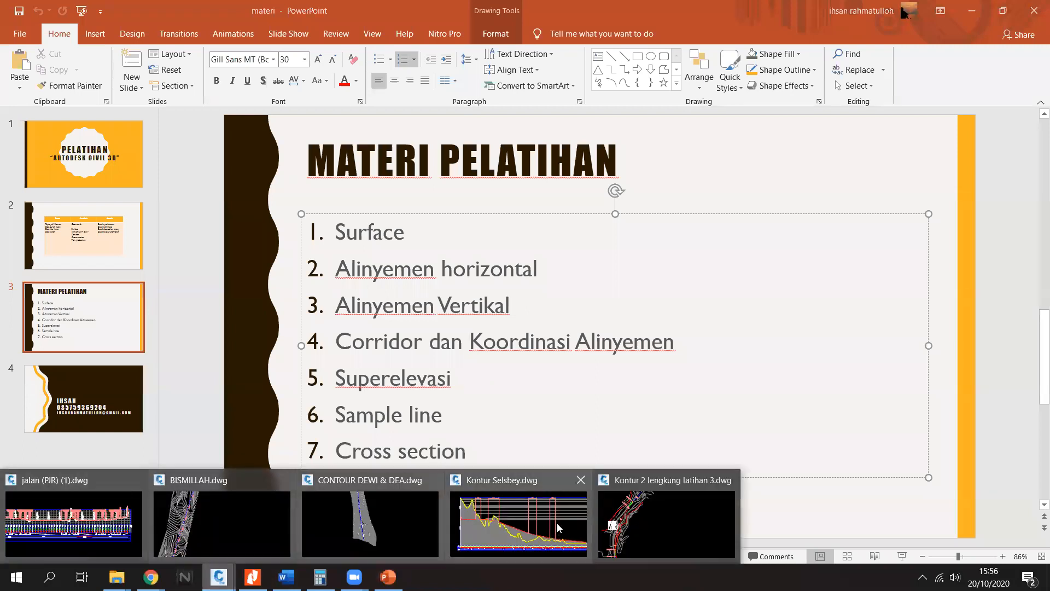
pyautogui.click(610, 500)
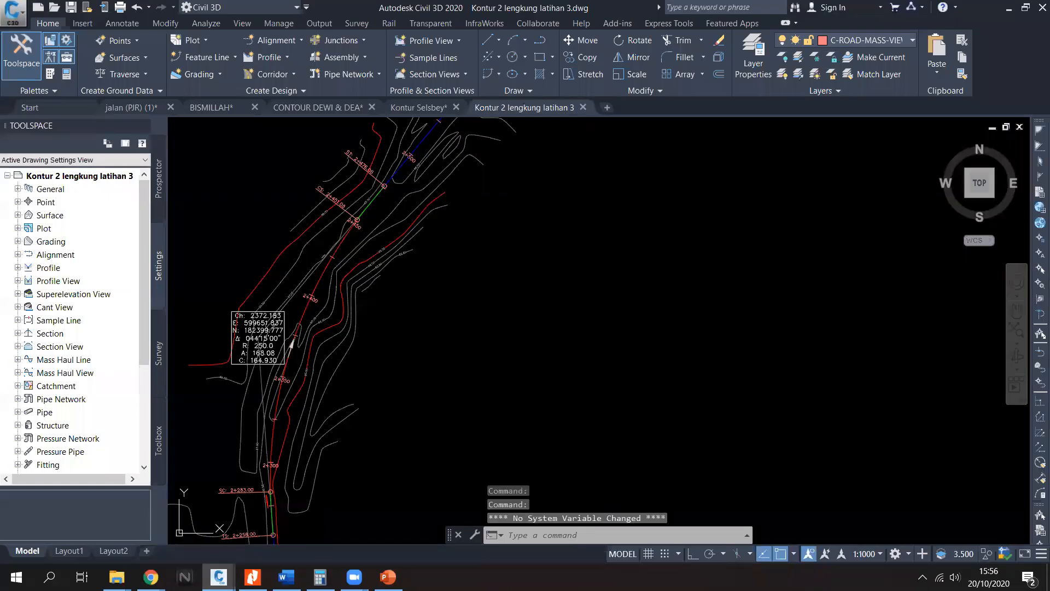
pyautogui.click(170, 107)
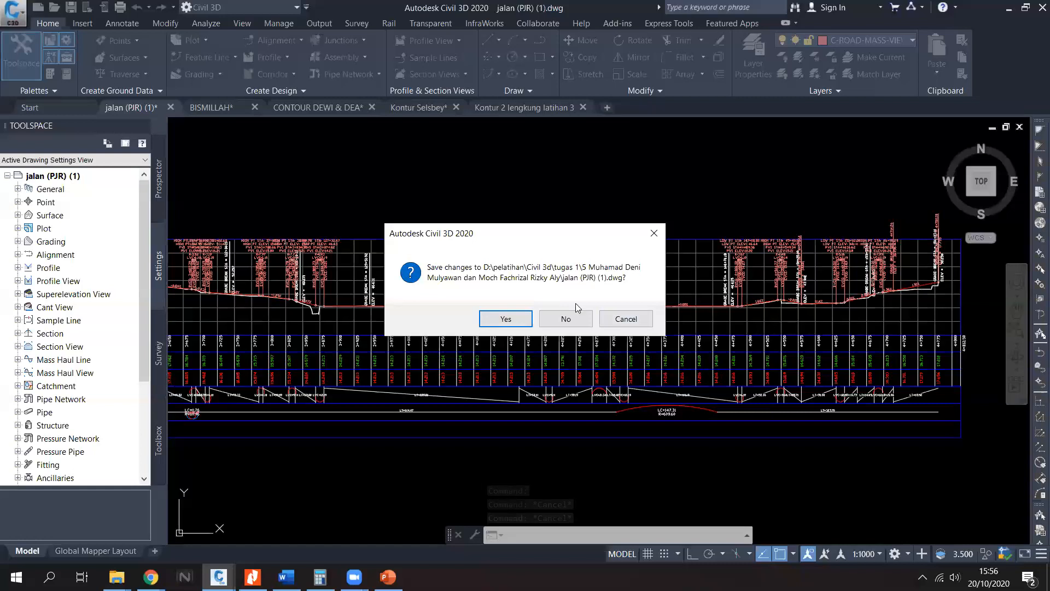
pyautogui.click(566, 319)
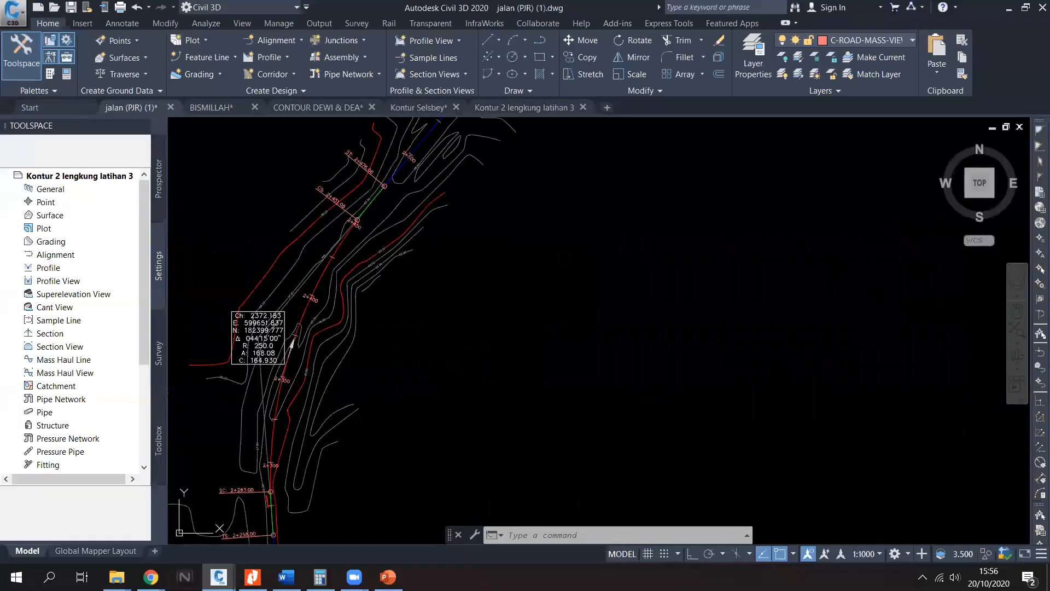
pyautogui.click(172, 109)
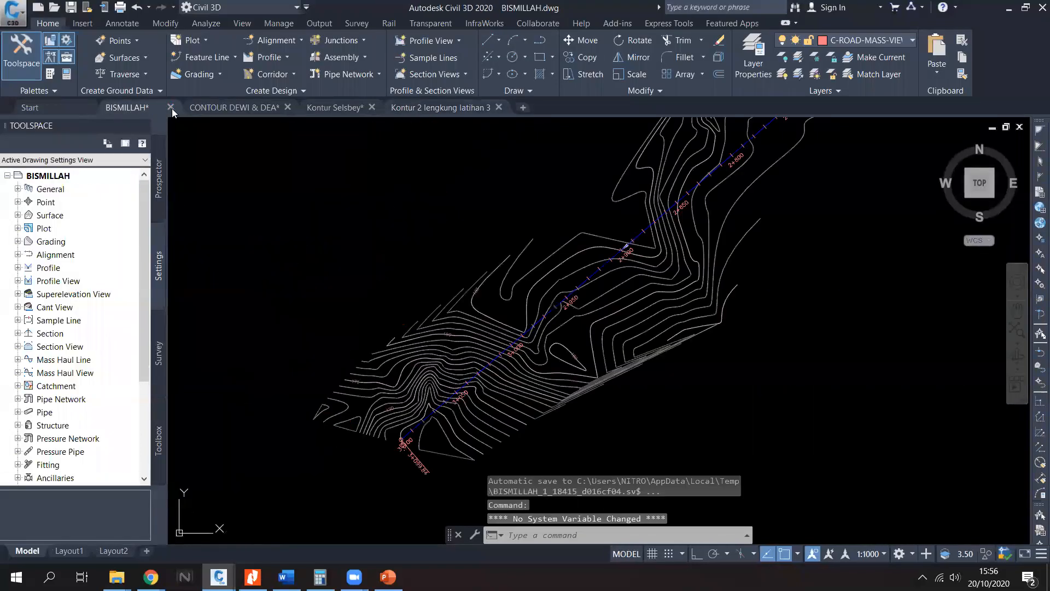
pyautogui.press('n')
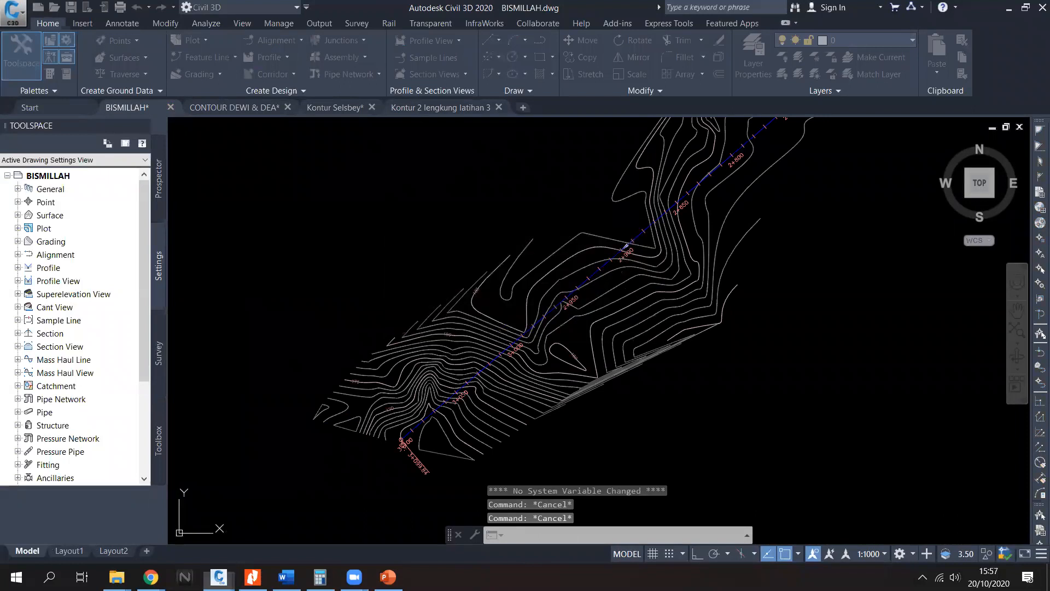
# Step: Close the remaining contour drawing and Kontur Selsbey without saving, leaving only Kontur 2 lengkung latihan 3 open
pyautogui.click(204, 108)
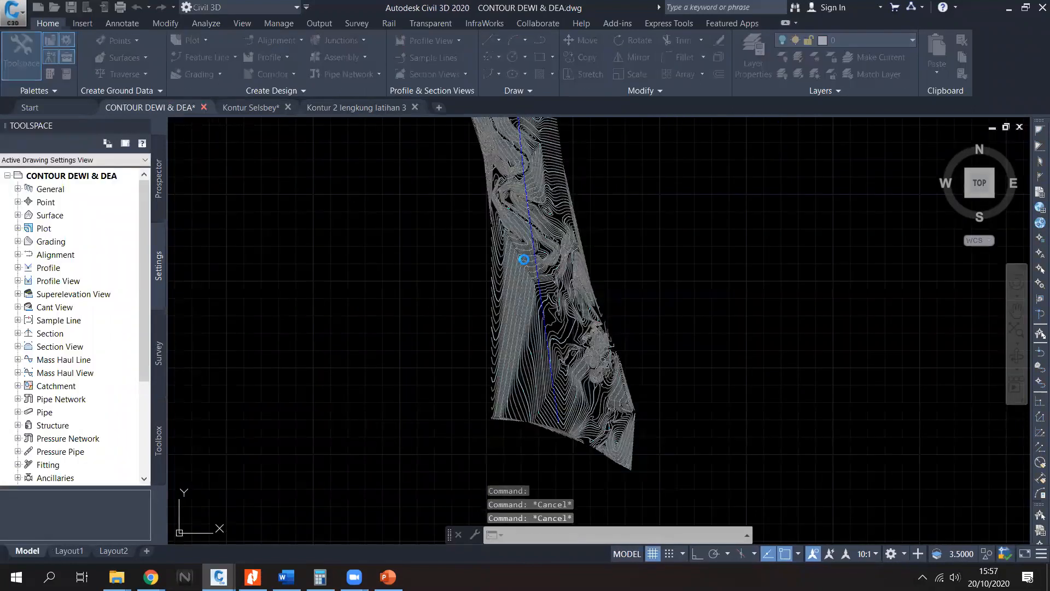
pyautogui.click(574, 323)
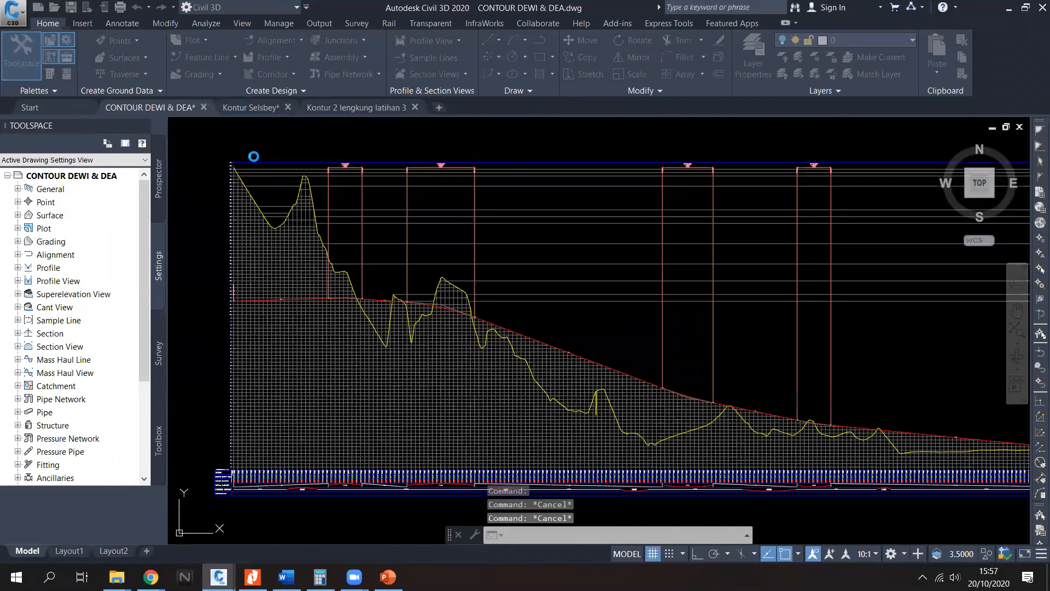
pyautogui.click(171, 108)
pyautogui.click(573, 319)
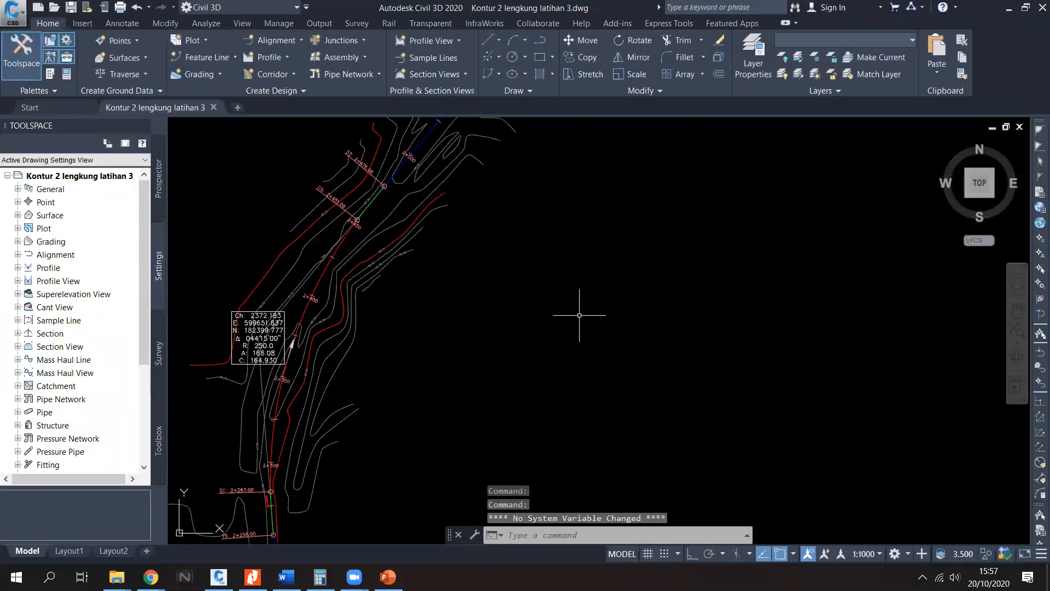
# Step: Open the Add Labels settings for the jalan antar kota alignment and set the label type to Chainage Offset
pyautogui.scroll(-5, 456, 308)
pyautogui.scroll(3, 482, 280)
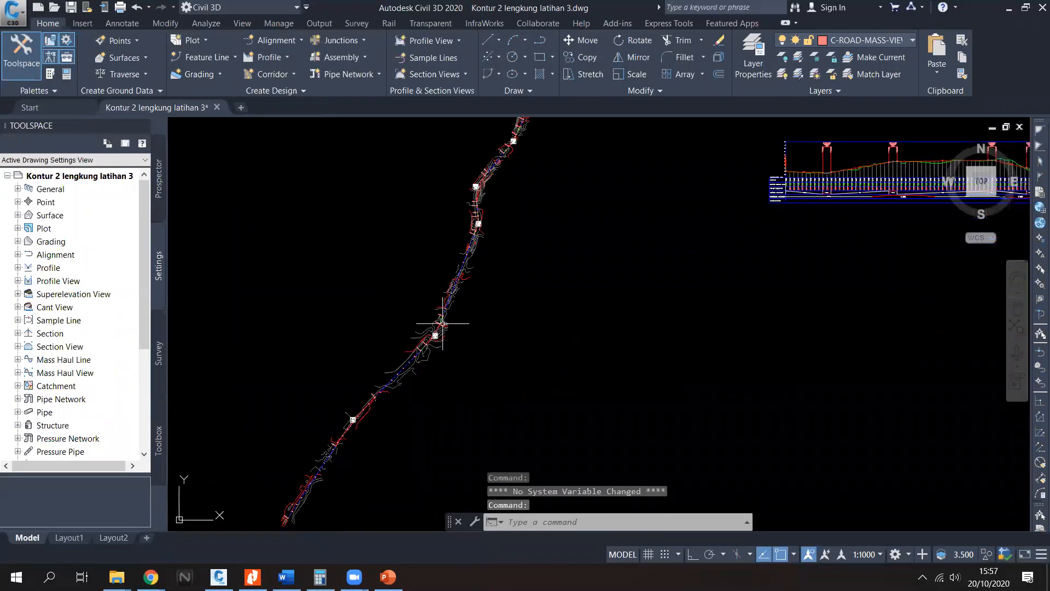
pyautogui.scroll(6, 364, 387)
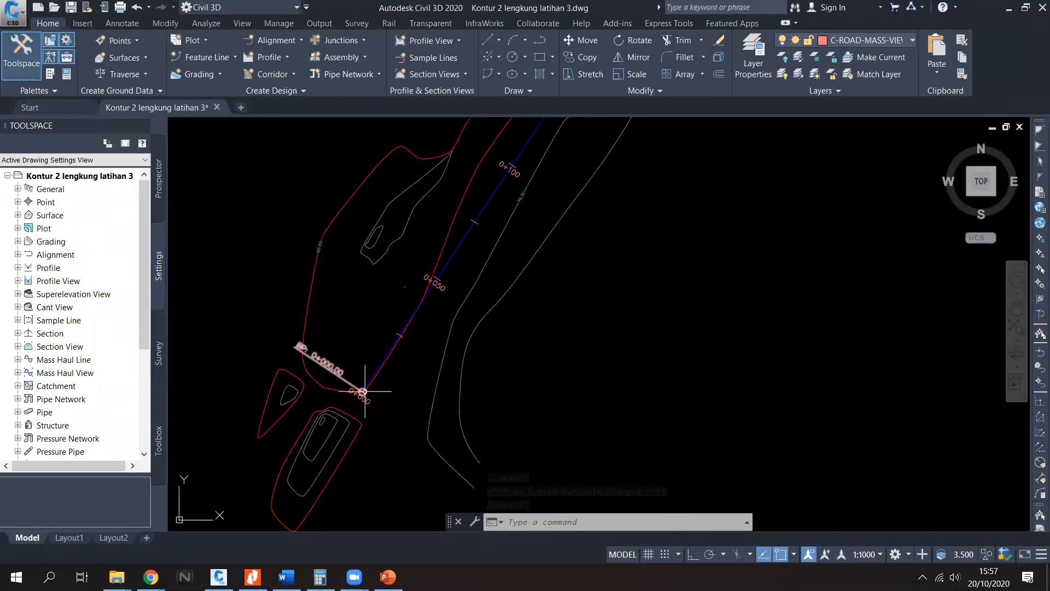
pyautogui.moveTo(399, 356); pyautogui.dragTo(402, 364, button='middle')
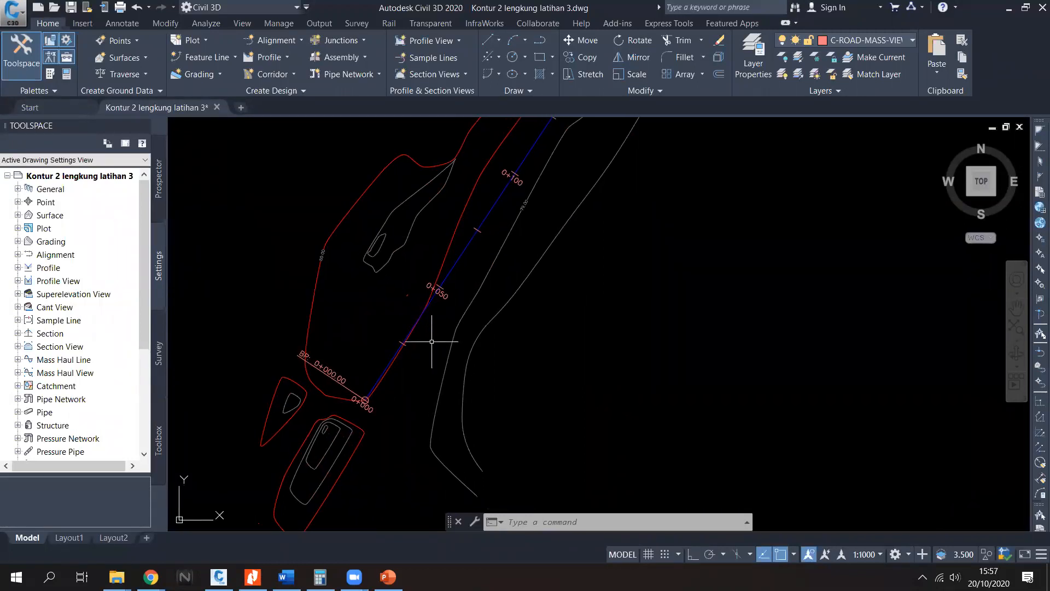
pyautogui.moveTo(435, 330); pyautogui.dragTo(438, 333, button='middle')
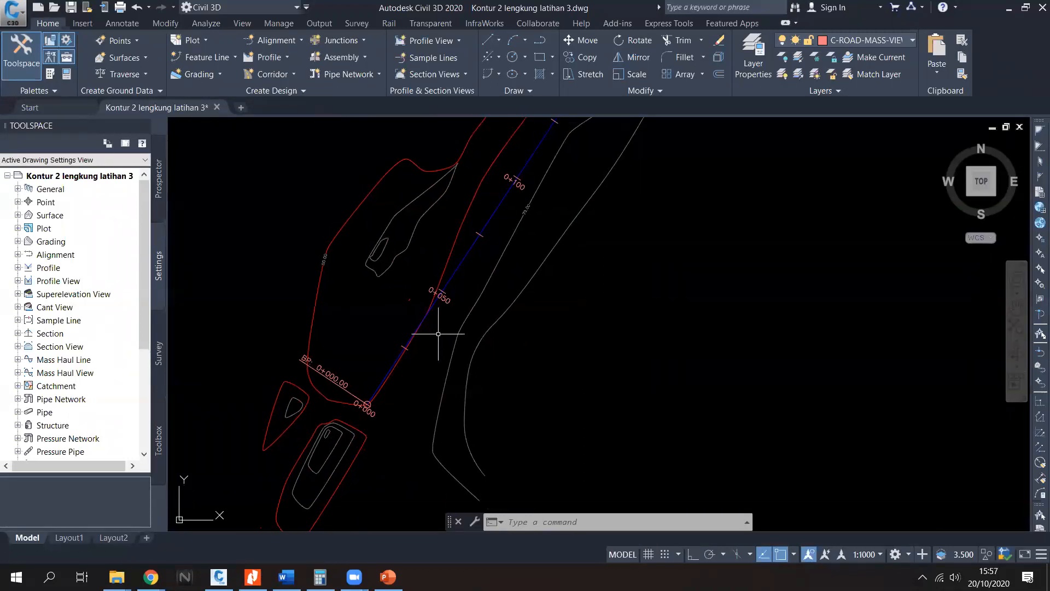
pyautogui.click(462, 263)
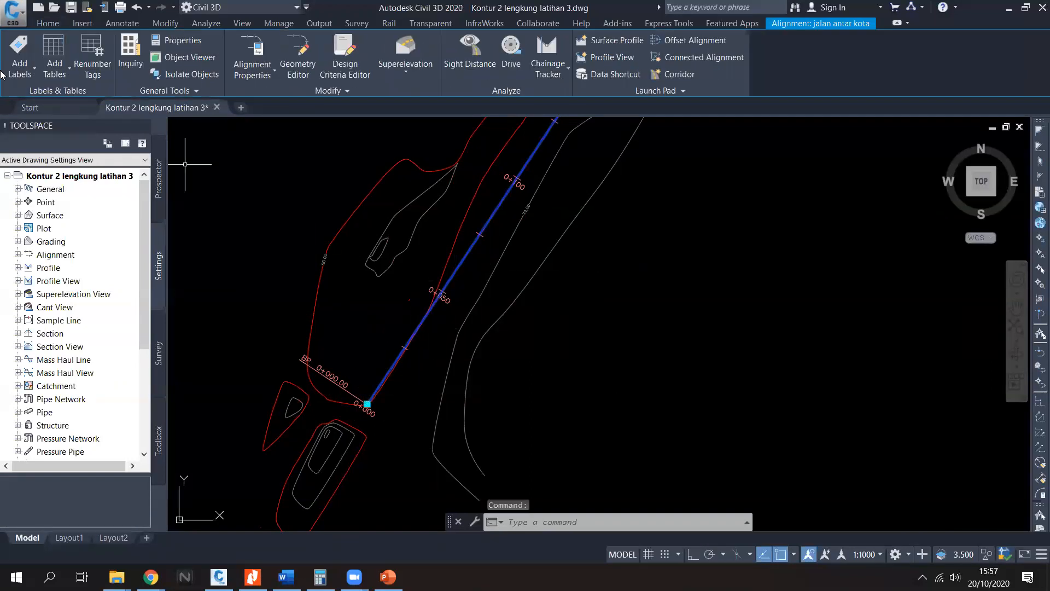
pyautogui.click(23, 70)
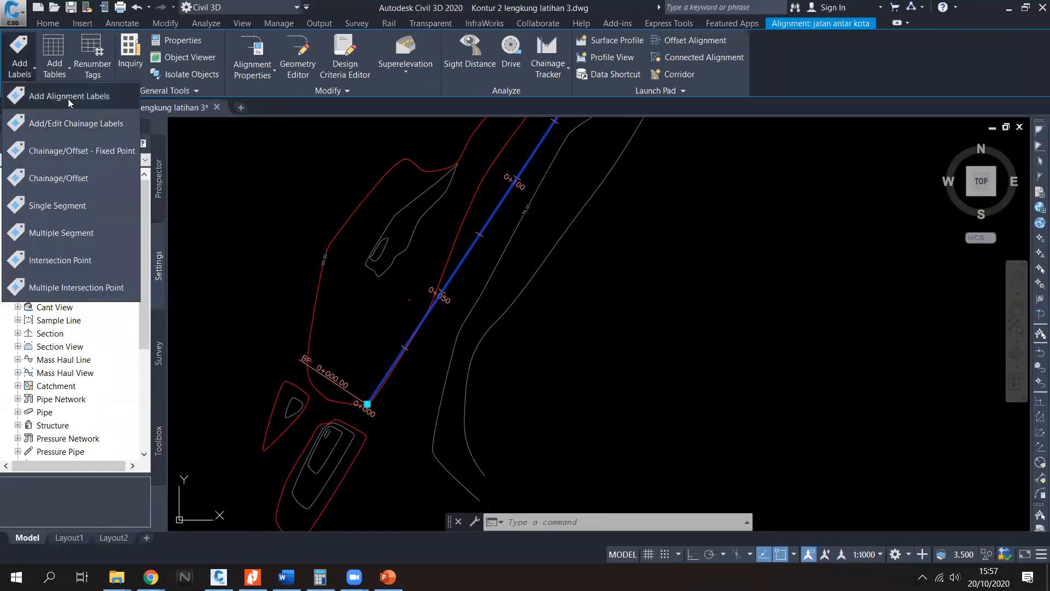
pyautogui.click(87, 73)
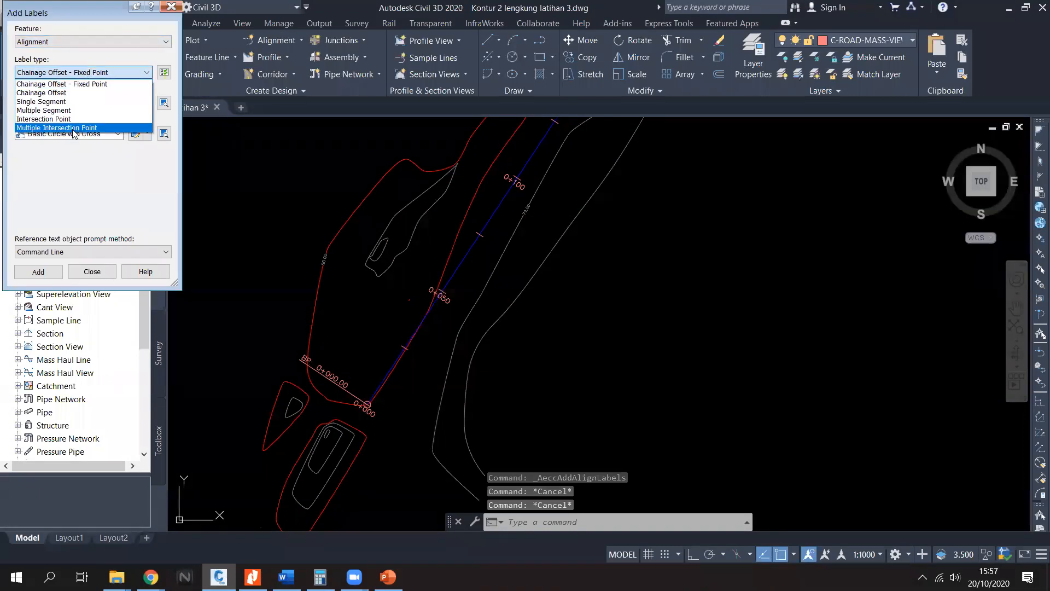
pyautogui.click(73, 128)
pyautogui.click(94, 76)
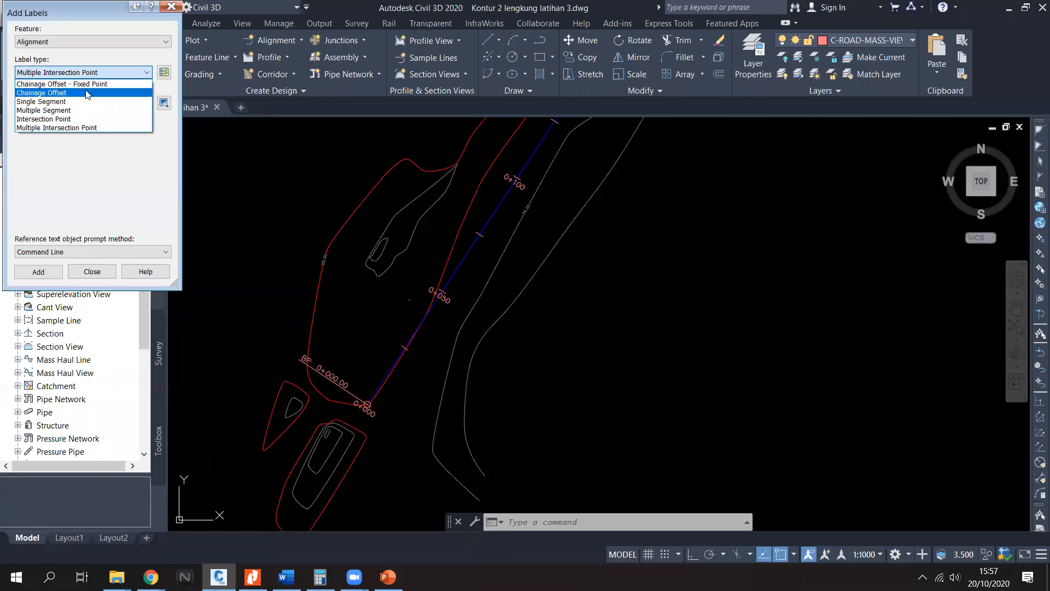
pyautogui.click(86, 93)
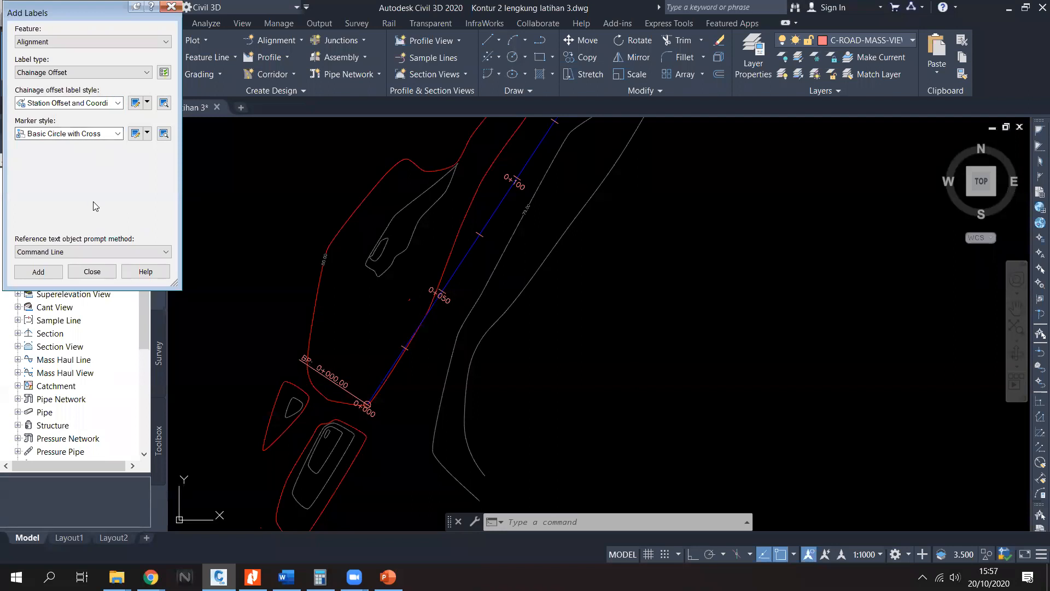
# Step: Label the alignment at station 0+000.00 with an offset of about 31.8 m left, near the BP label's outer end, and finish adding labels
pyautogui.click(48, 272)
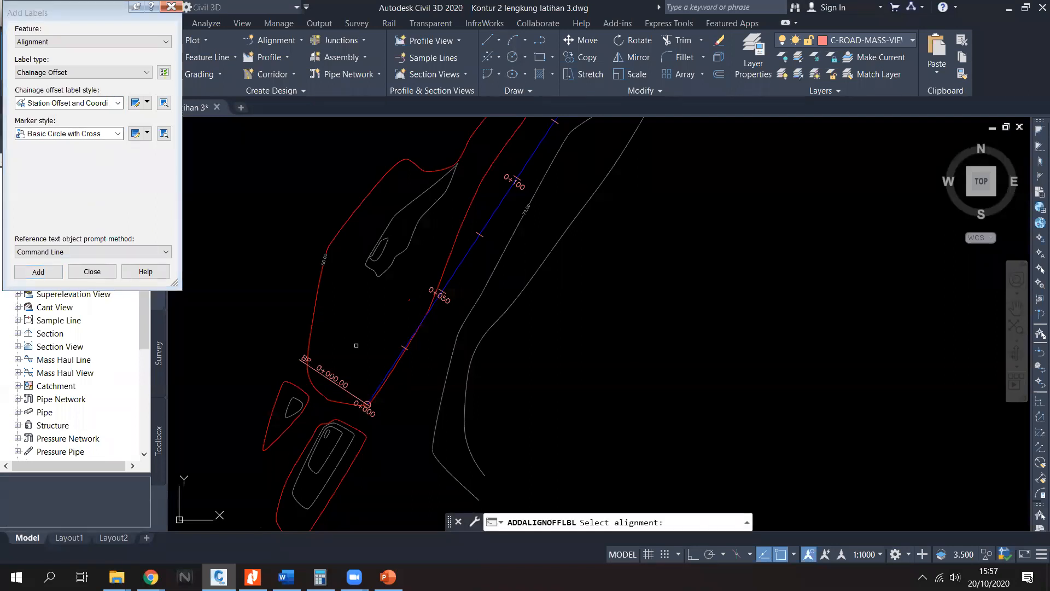
pyautogui.click(379, 386)
pyautogui.scroll(5, 354, 414)
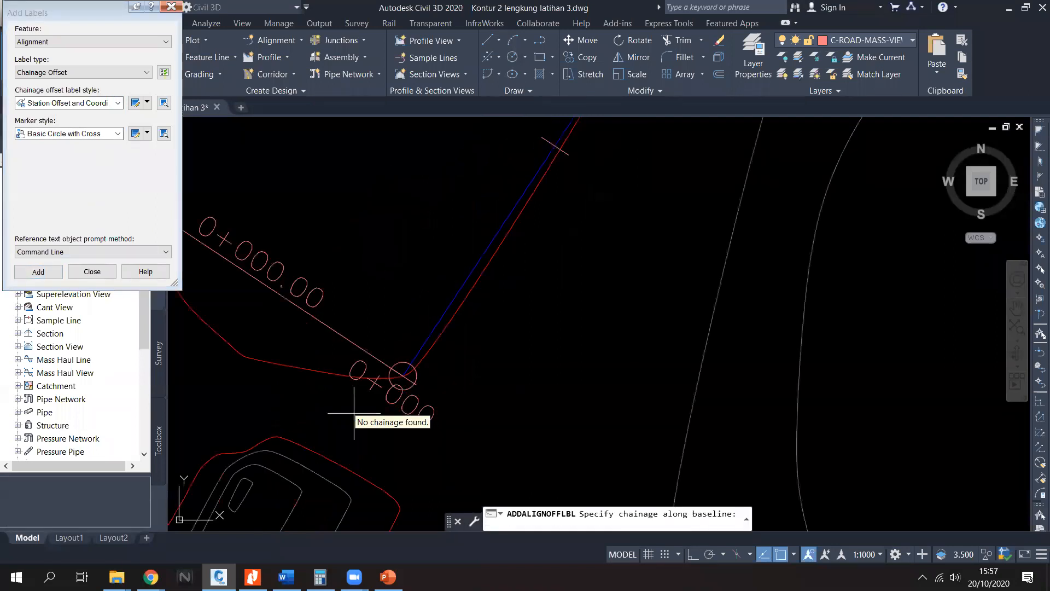
pyautogui.scroll(-4, 679, 392)
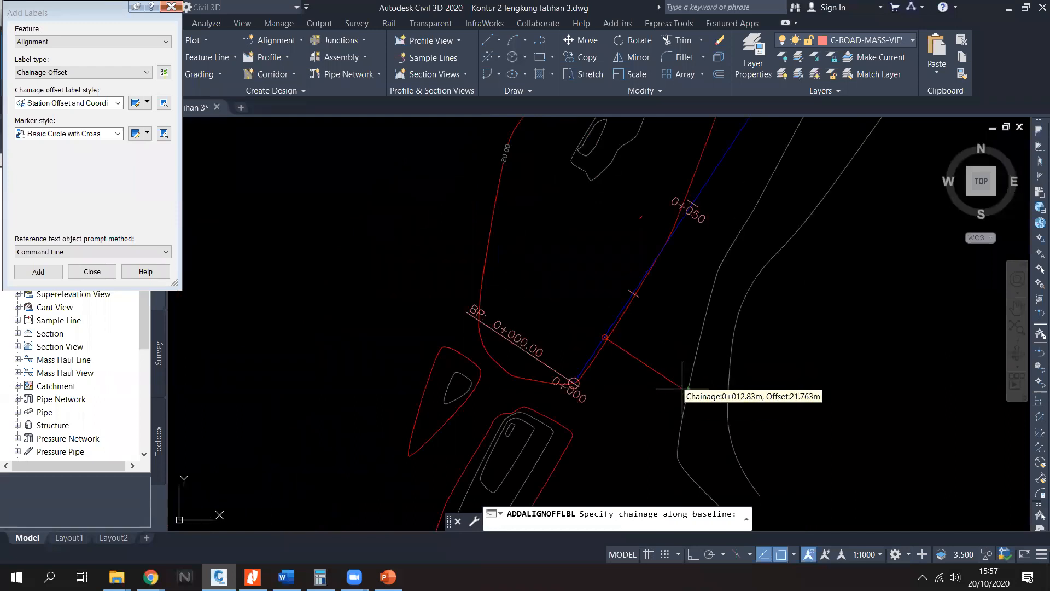
pyautogui.scroll(4, 480, 358)
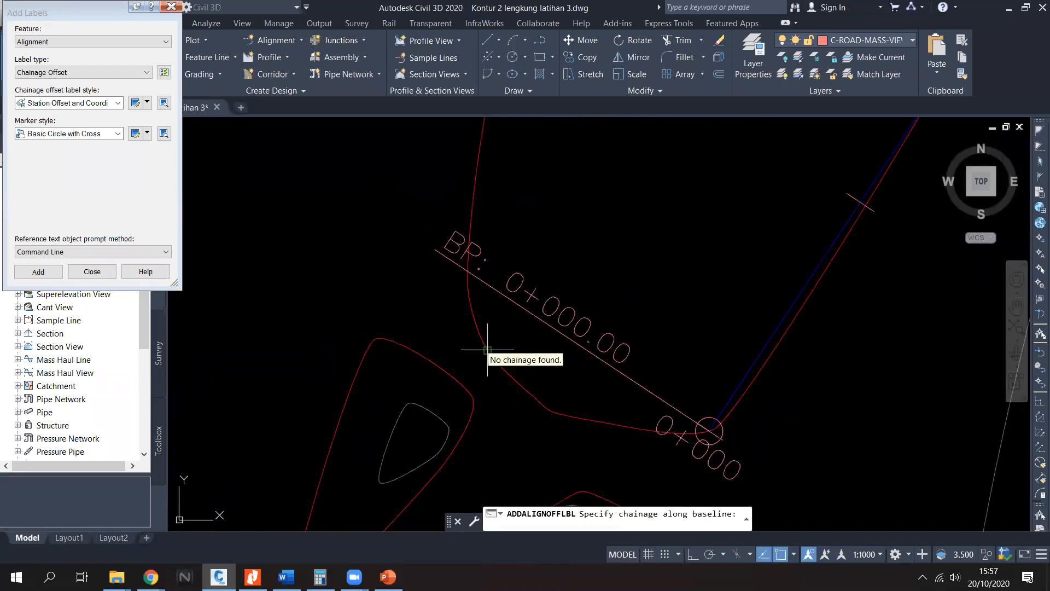
pyautogui.click(435, 249)
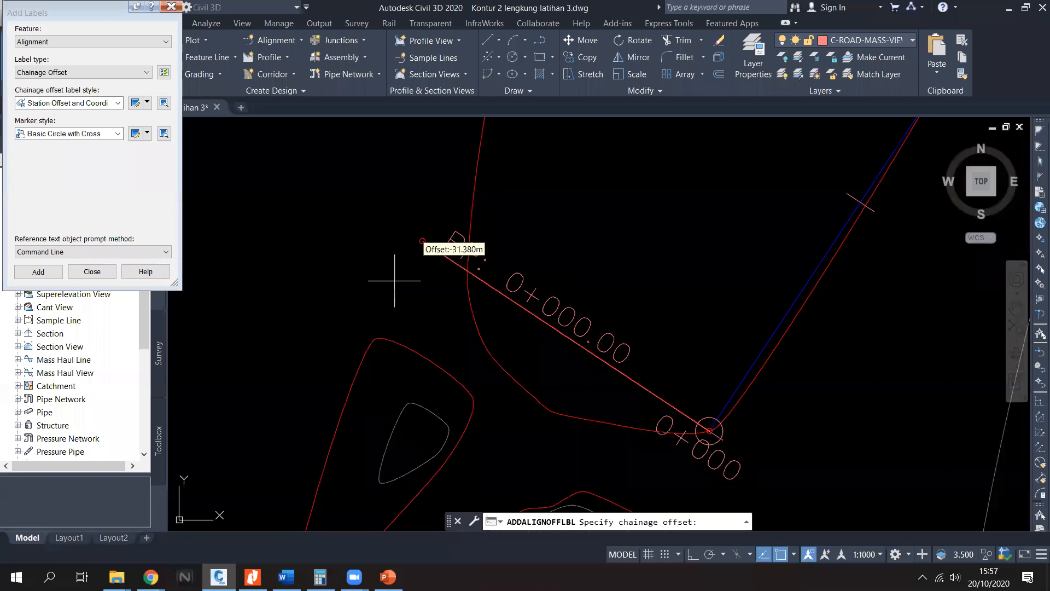
pyautogui.click(388, 284)
pyautogui.scroll(-3, 438, 287)
pyautogui.scroll(3, 416, 317)
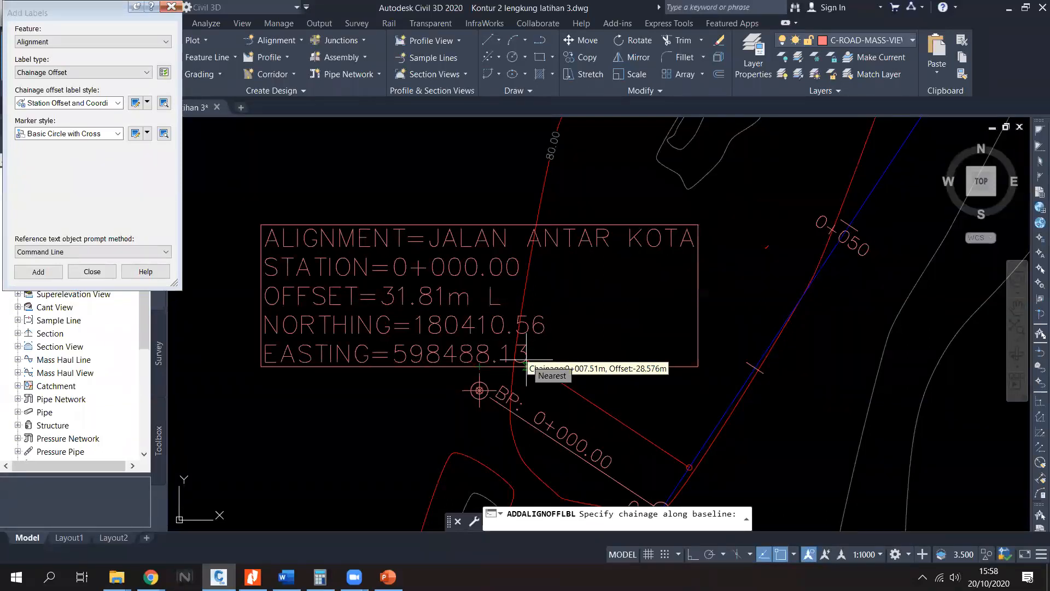
pyautogui.press('Escape')
pyautogui.scroll(-8, 454, 340)
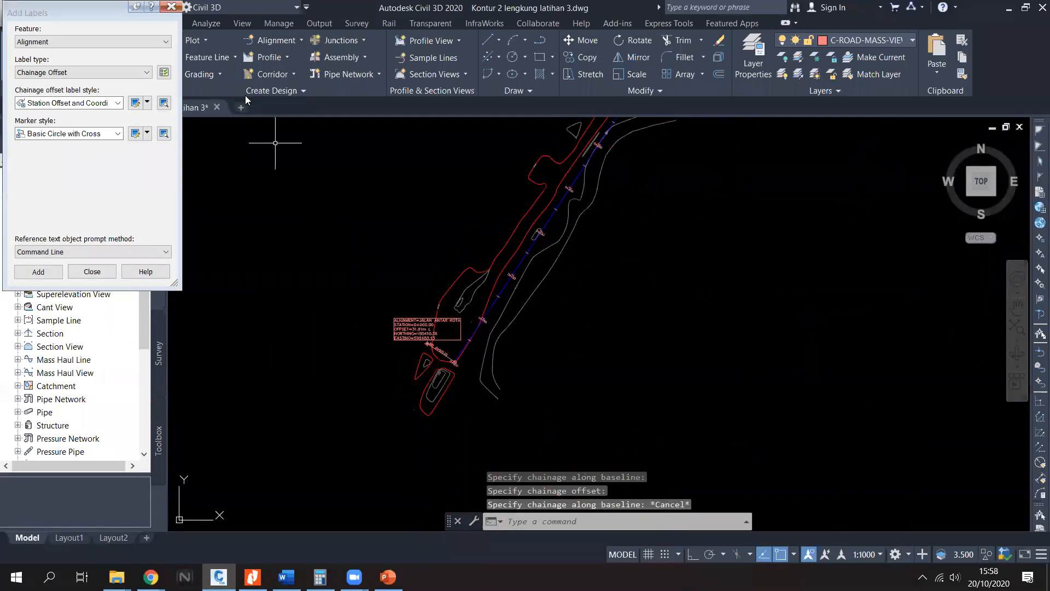
pyautogui.click(91, 272)
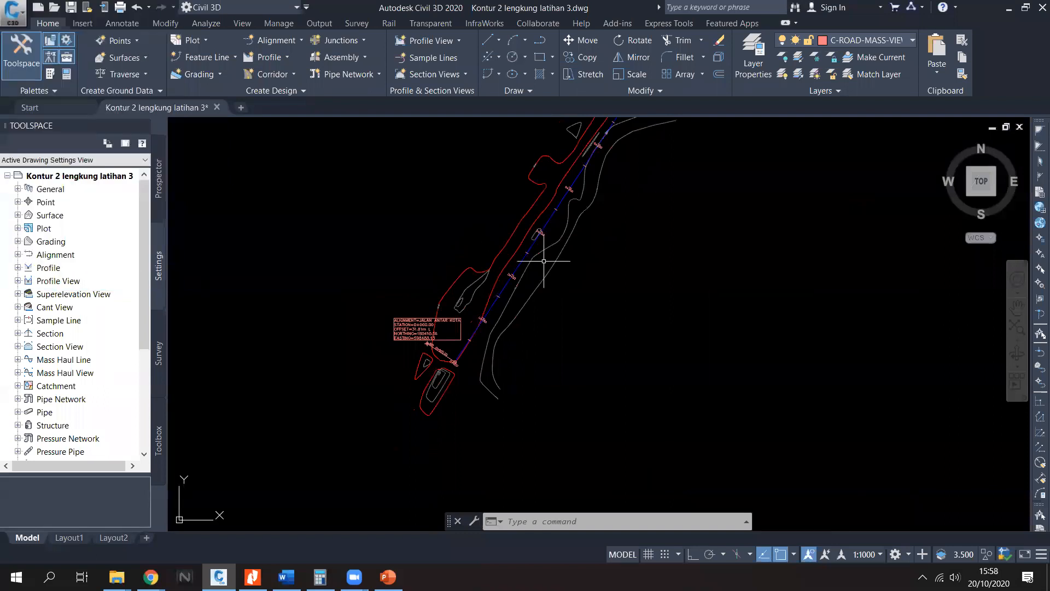
# Step: Examine the longitudinal profile view beside the alignment plan, from its data bands to its vertical curve labels
pyautogui.scroll(-5, 432, 262)
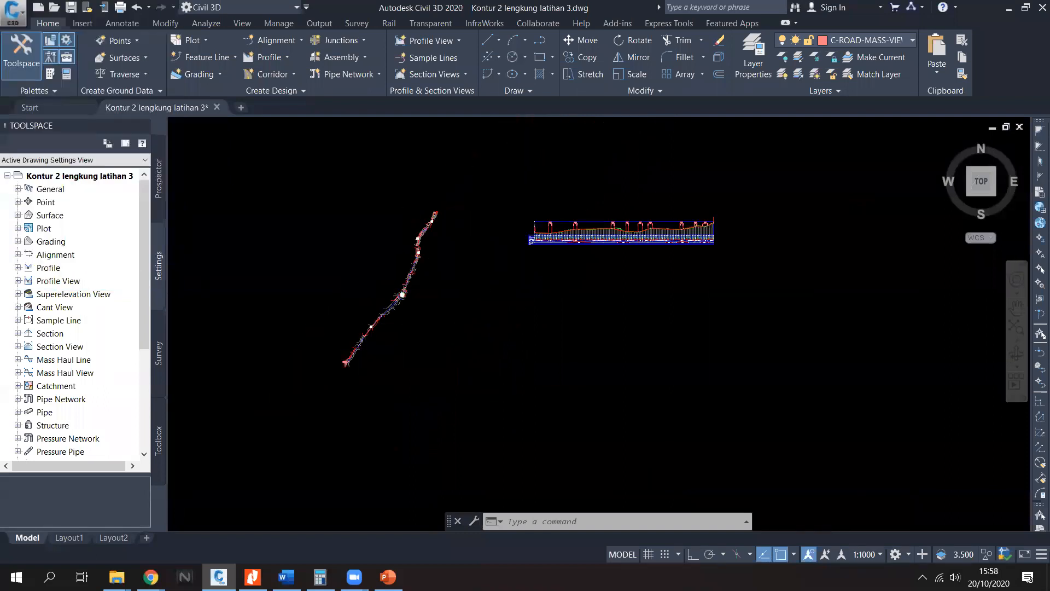
pyautogui.scroll(2, 465, 273)
pyautogui.scroll(2, 500, 260)
pyautogui.scroll(2, 500, 265)
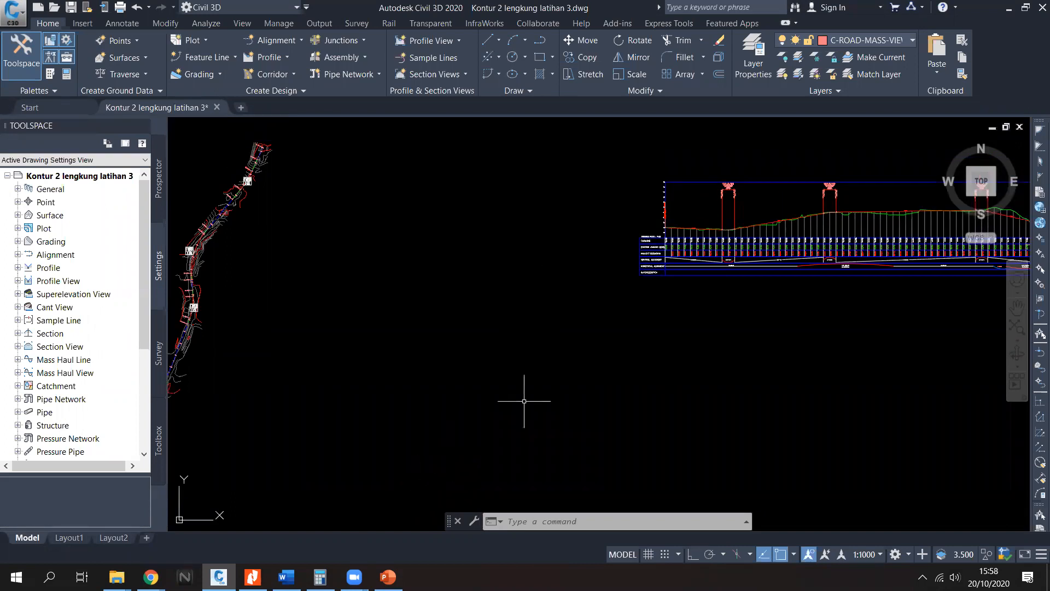
pyautogui.moveTo(556, 291); pyautogui.dragTo(499, 286, button='middle')
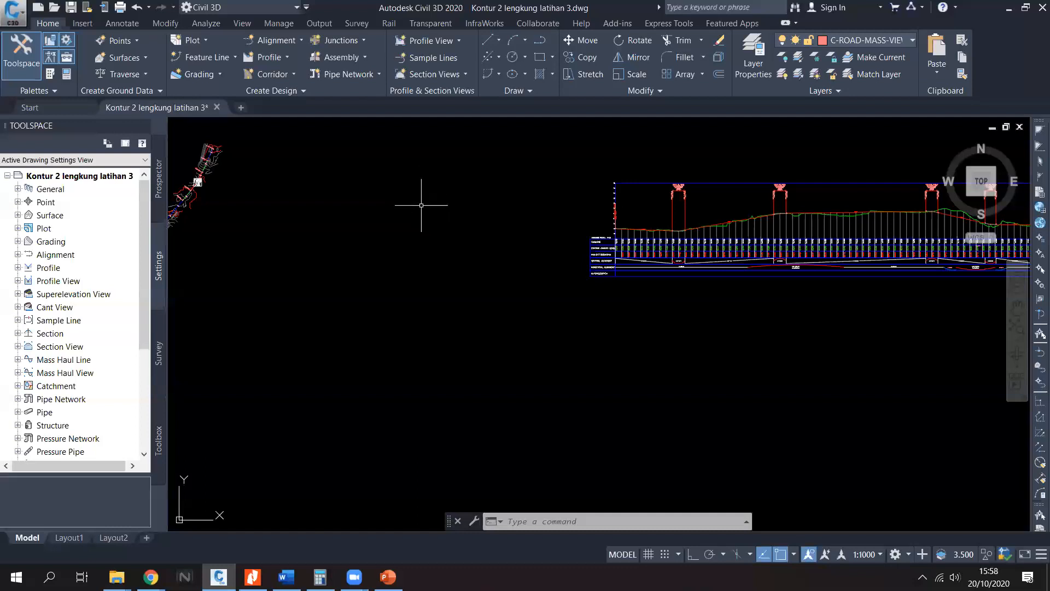
pyautogui.moveTo(491, 258); pyautogui.dragTo(446, 242, button='middle')
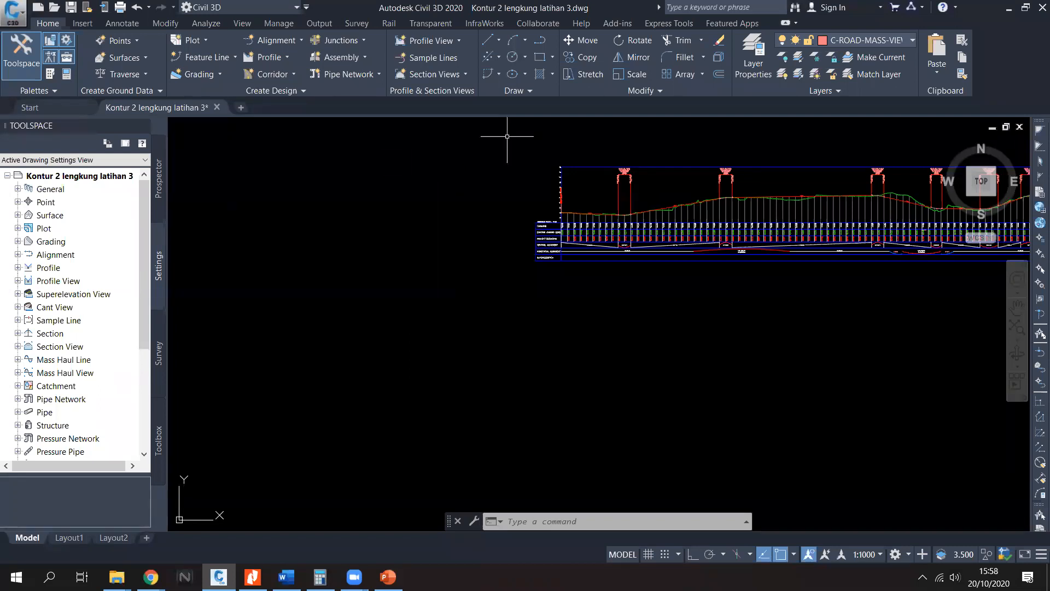
pyautogui.hotkey('alt', 'Tab')
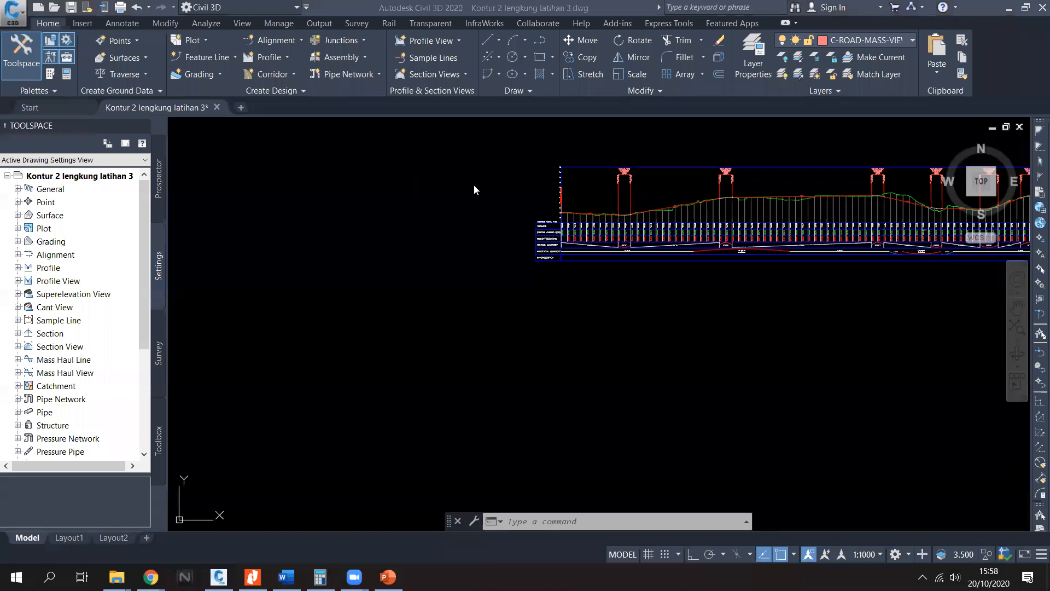
pyautogui.hotkey('alt', 'Tab')
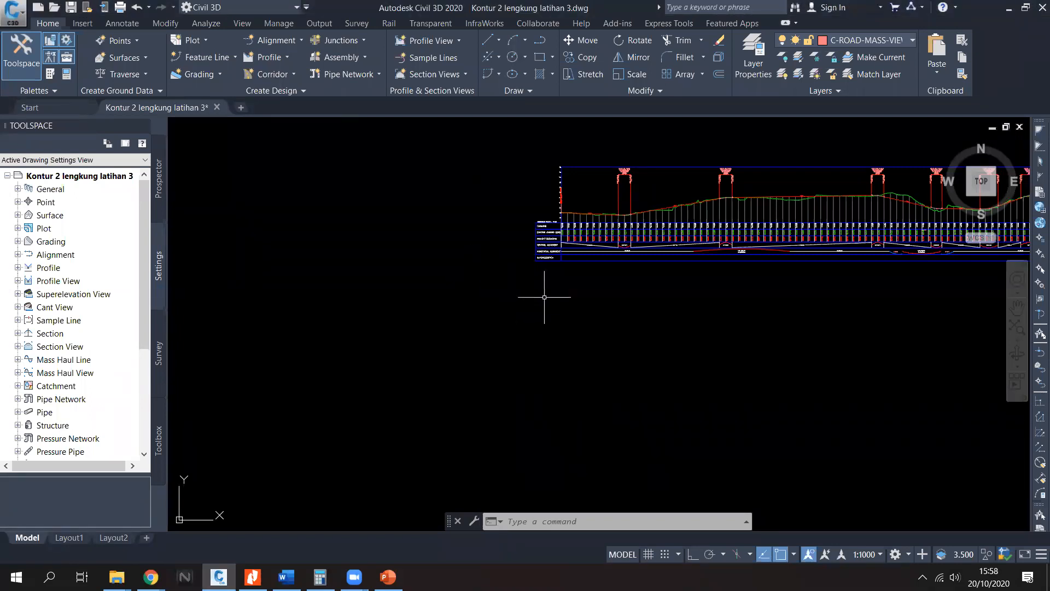
# Step: Create an assembly named jalan 2 lajur 2 arah, type Other, just below the profile view's start, and set the annotation scale to 1:100
pyautogui.moveTo(540, 282); pyautogui.dragTo(510, 280, button='middle')
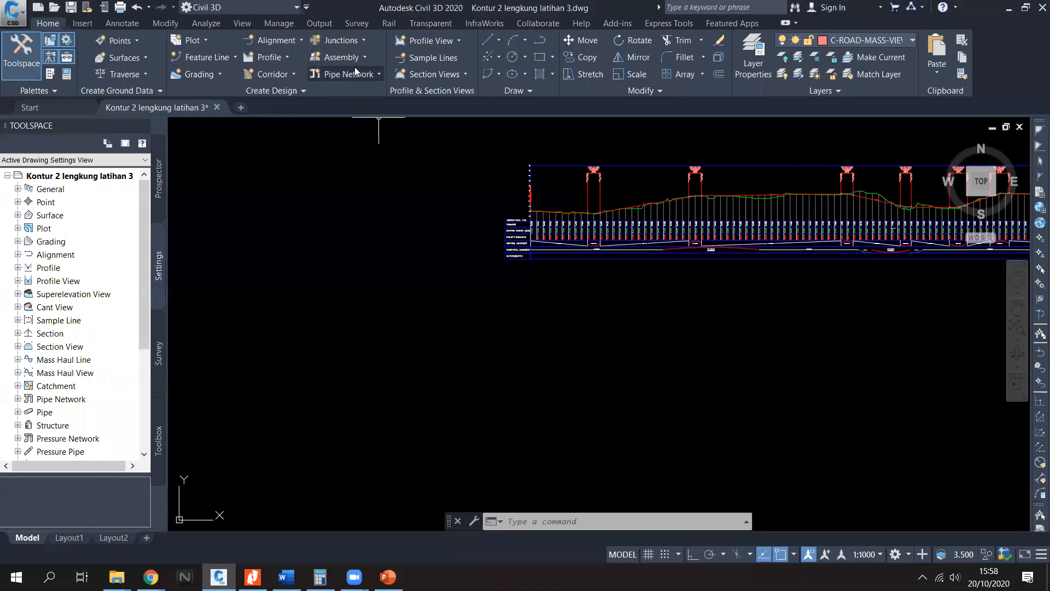
pyautogui.click(358, 58)
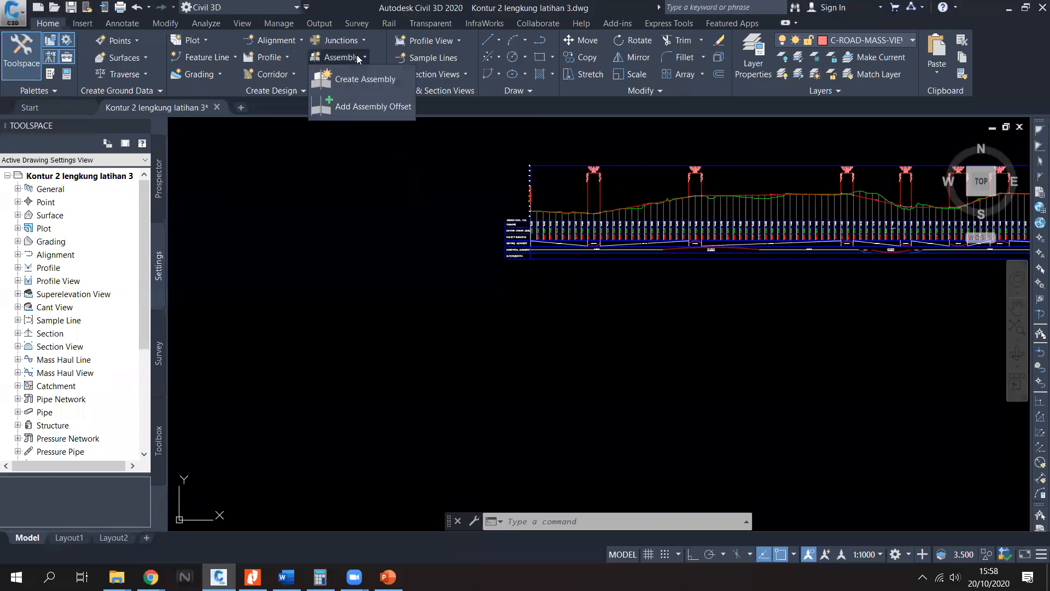
pyautogui.click(362, 78)
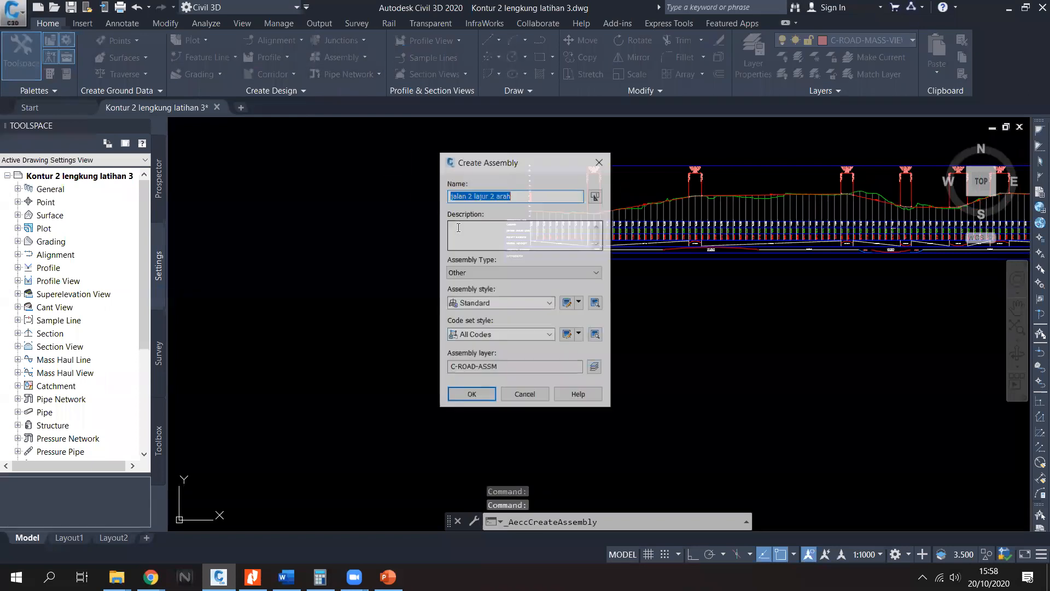
pyautogui.click(531, 196)
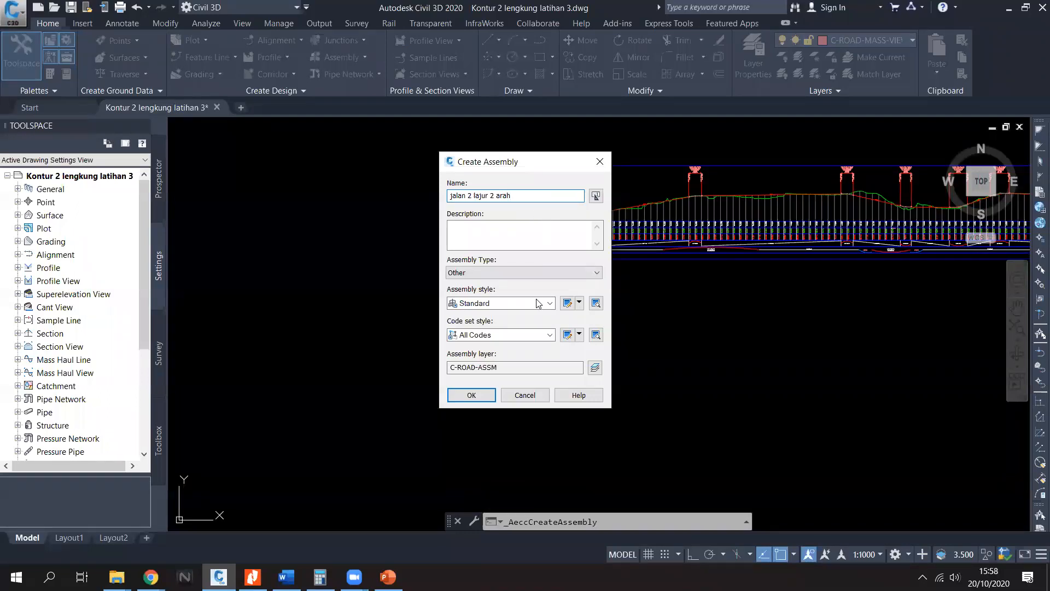
pyautogui.click(545, 272)
pyautogui.click(547, 273)
pyautogui.click(481, 396)
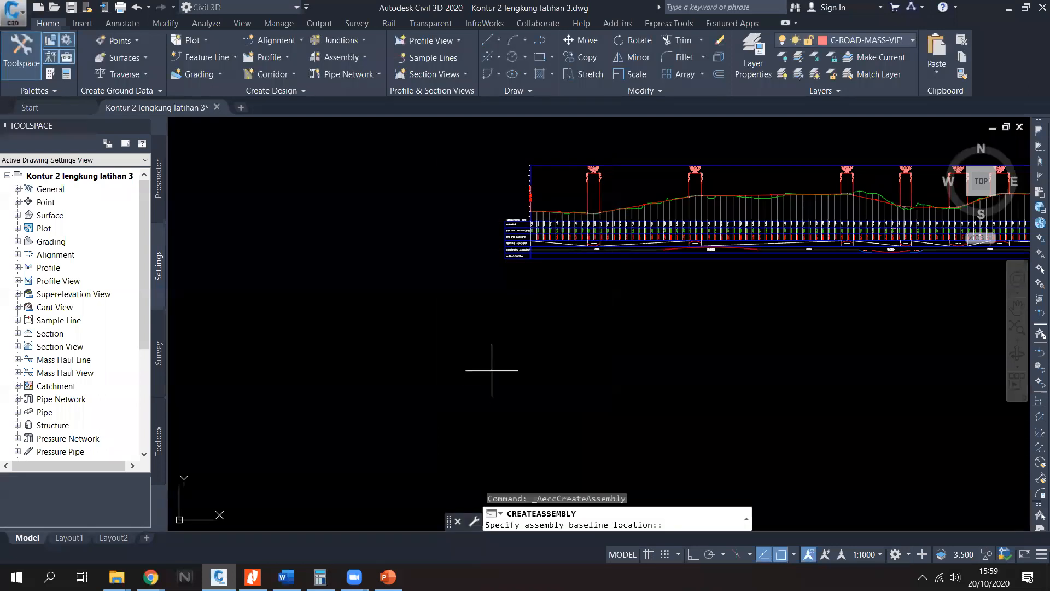
pyautogui.click(487, 316)
pyautogui.moveTo(607, 325); pyautogui.dragTo(521, 324, button='middle')
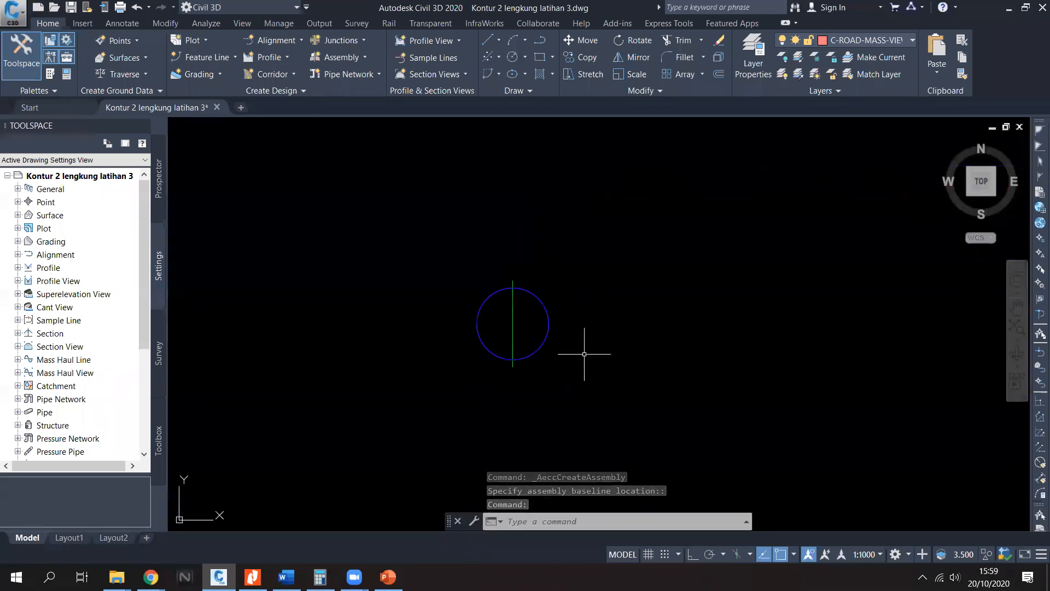
pyautogui.click(869, 554)
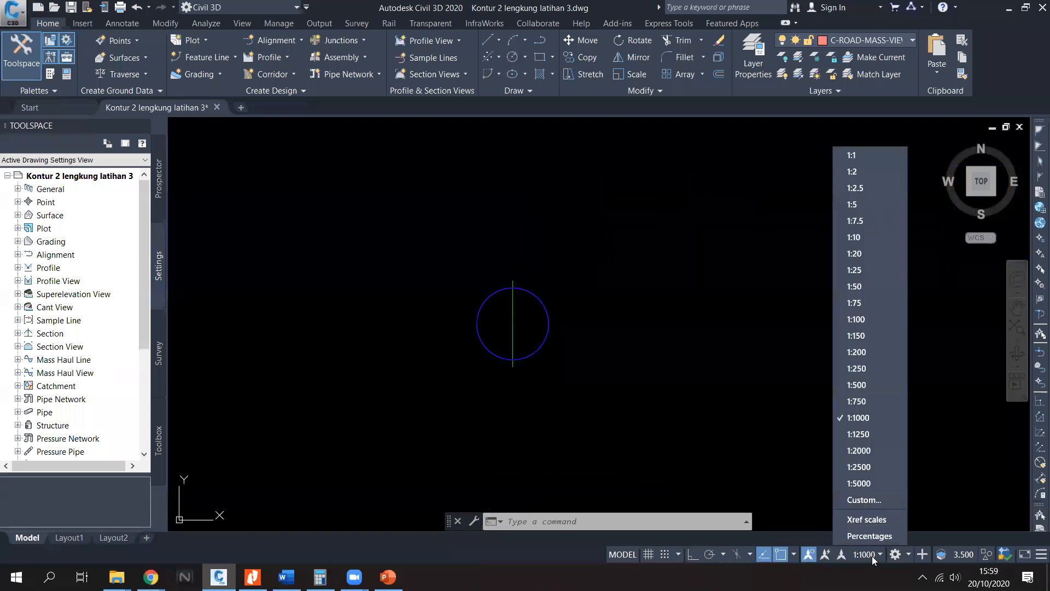
pyautogui.click(866, 320)
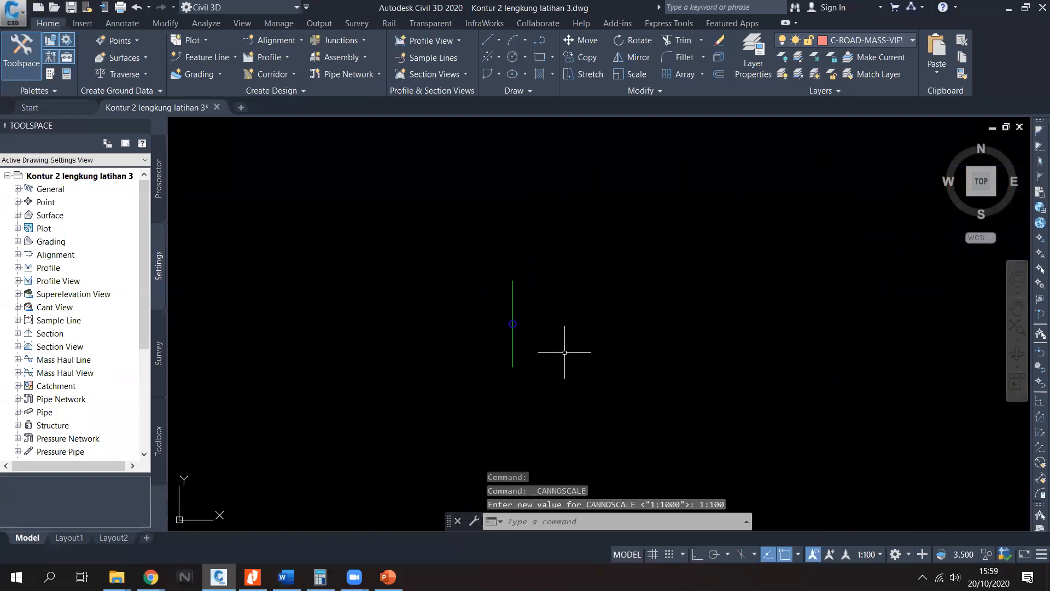
# Step: Open the subassembly tool palette from the new assembly and show its Assemblies - Metric set
pyautogui.click(539, 314)
pyautogui.click(487, 293)
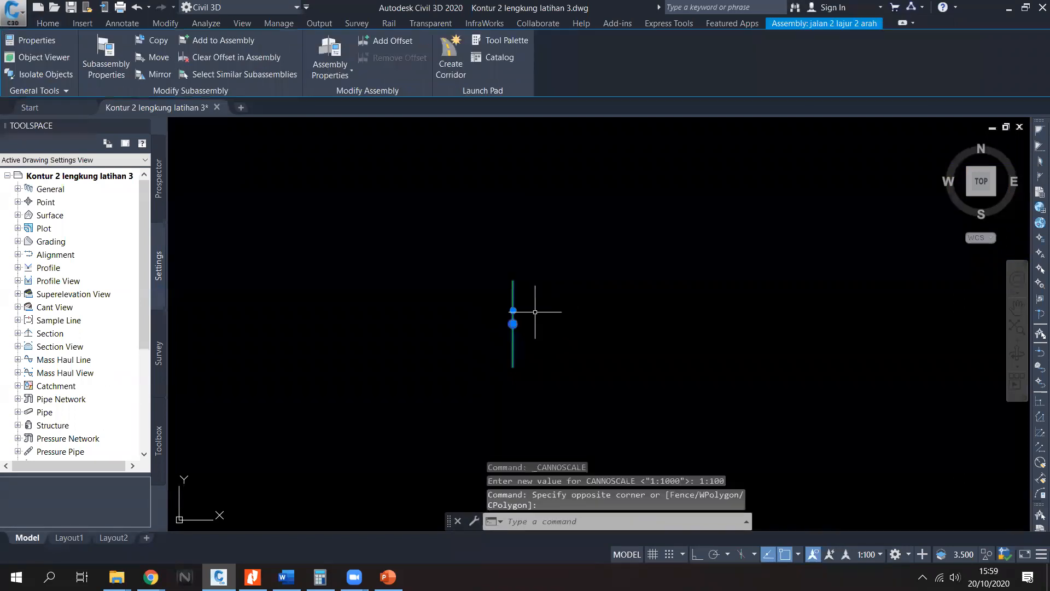
pyautogui.click(507, 40)
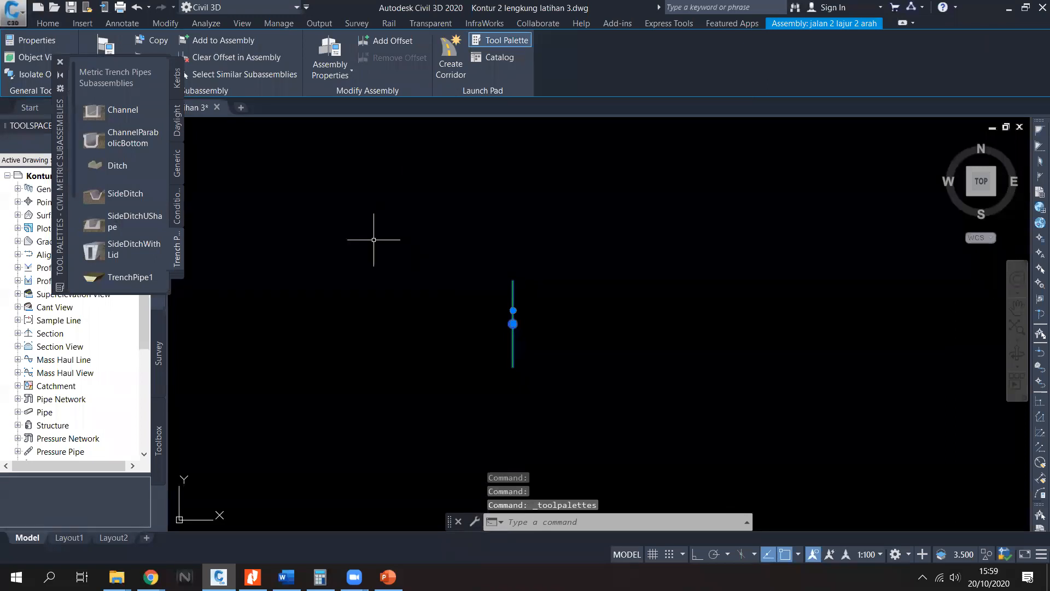
pyautogui.click(180, 276)
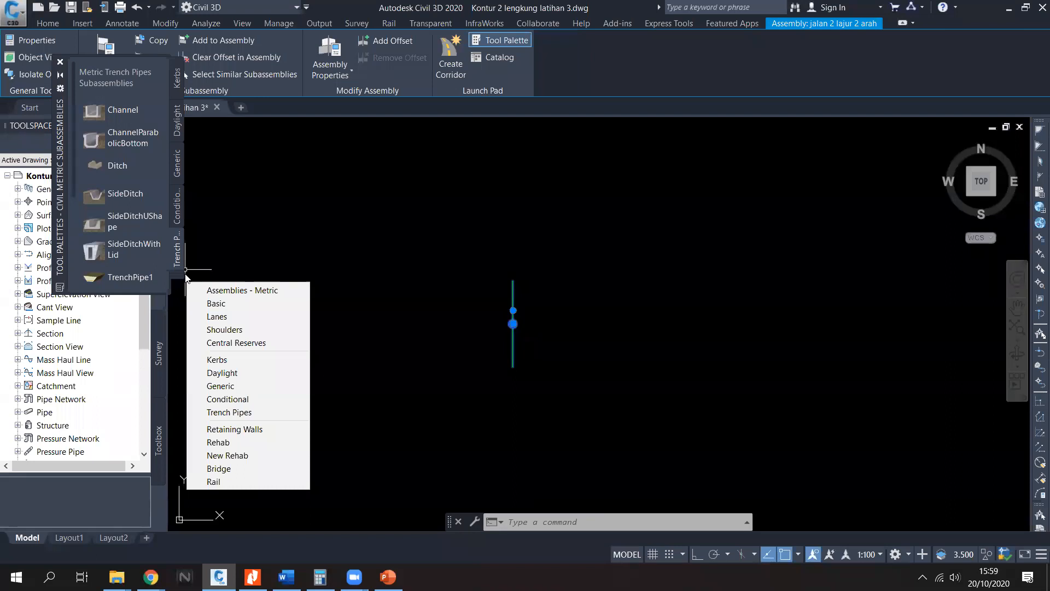
pyautogui.click(241, 291)
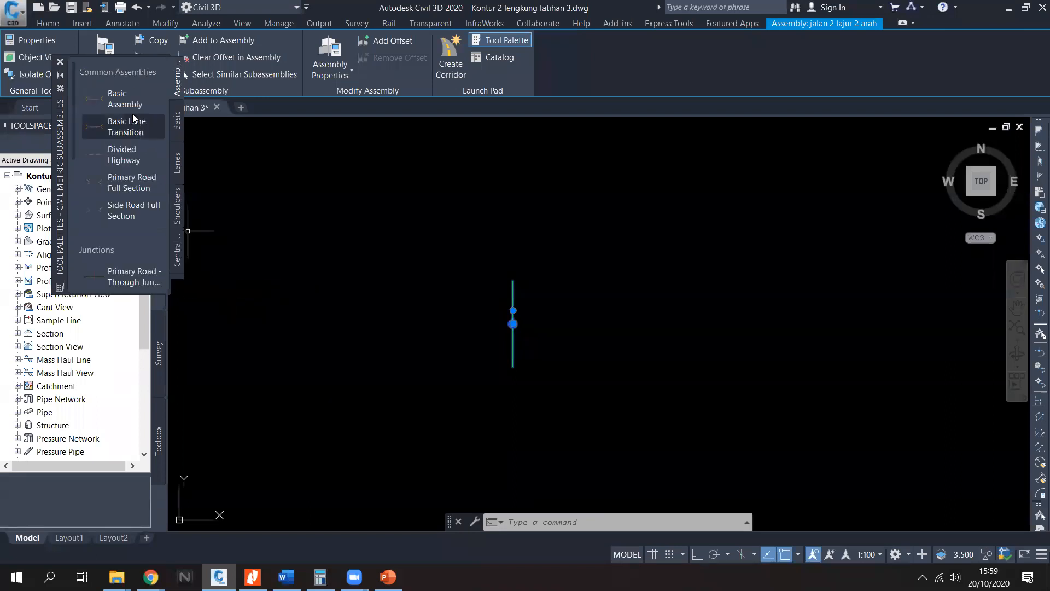
# Step: Place a Basic Assembly just above the jalan 2 lajur 2 arah baseline and dismiss the event list
pyautogui.click(122, 104)
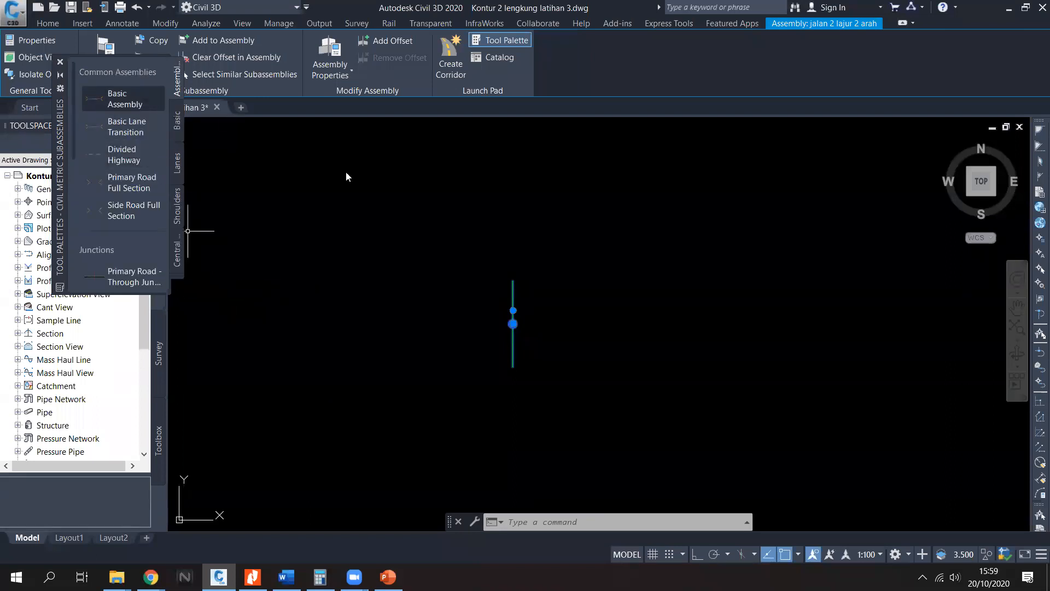
pyautogui.click(456, 254)
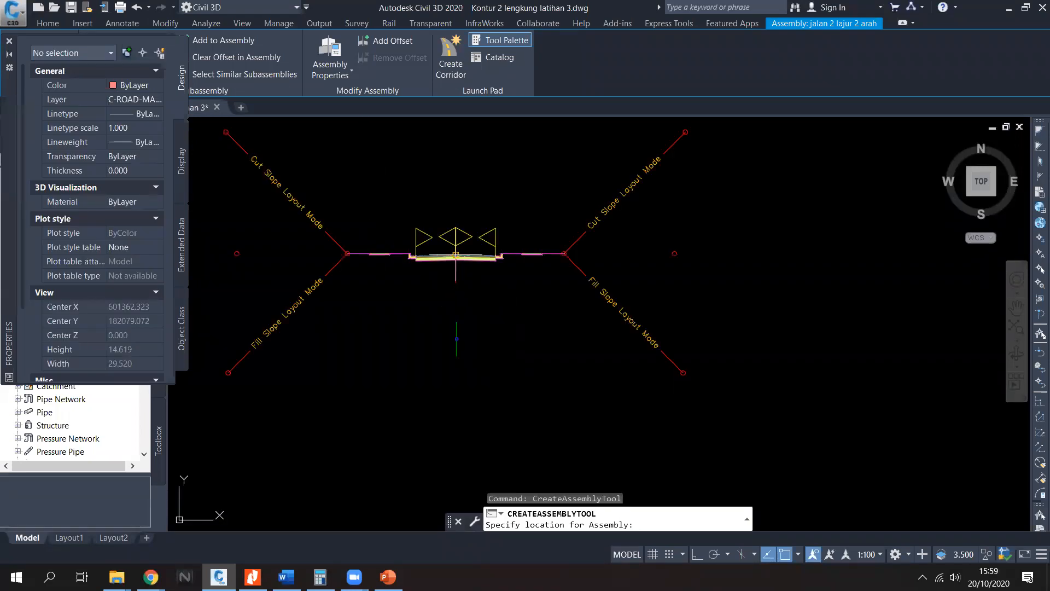
pyautogui.scroll(4, 459, 251)
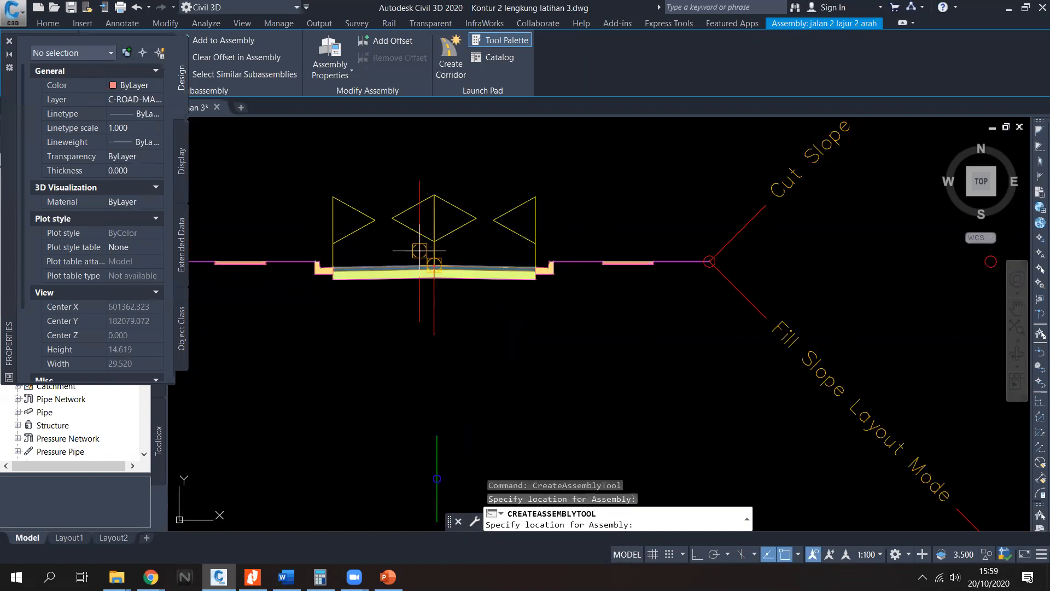
pyautogui.press('Escape')
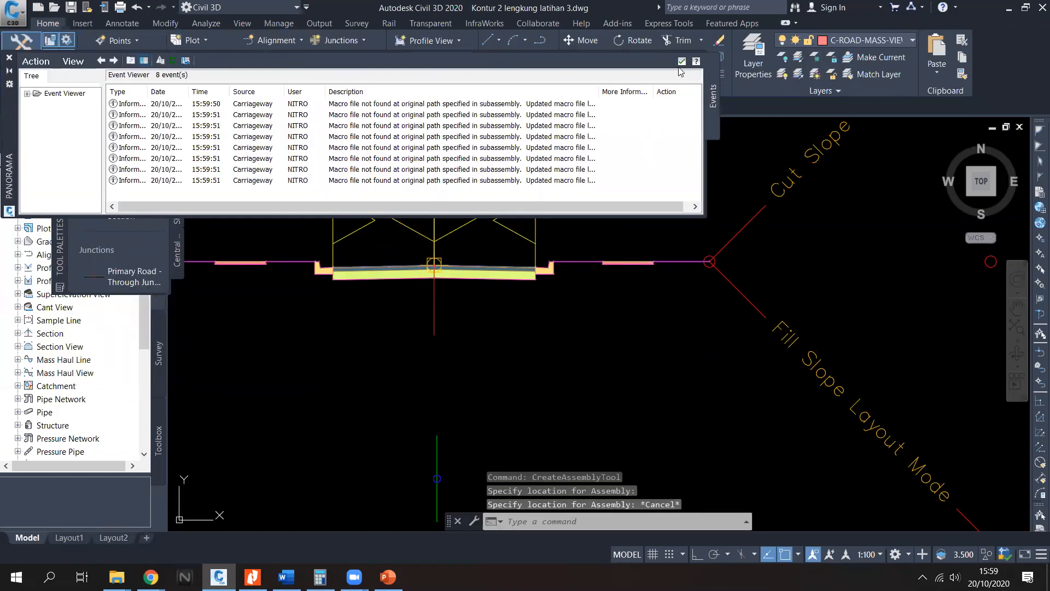
# Step: Examine the Basic Assembly's lanes, kerbs, footpaths and cut and fill slopes
pyautogui.scroll(2, 539, 257)
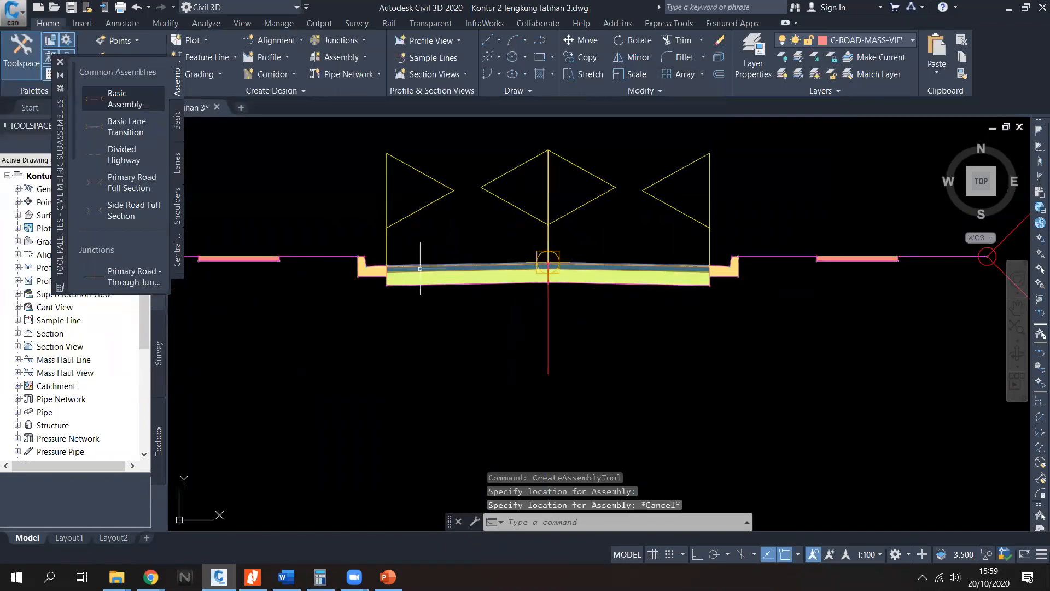
pyautogui.scroll(1, 371, 282)
pyautogui.moveTo(381, 272); pyautogui.dragTo(528, 284, button='middle')
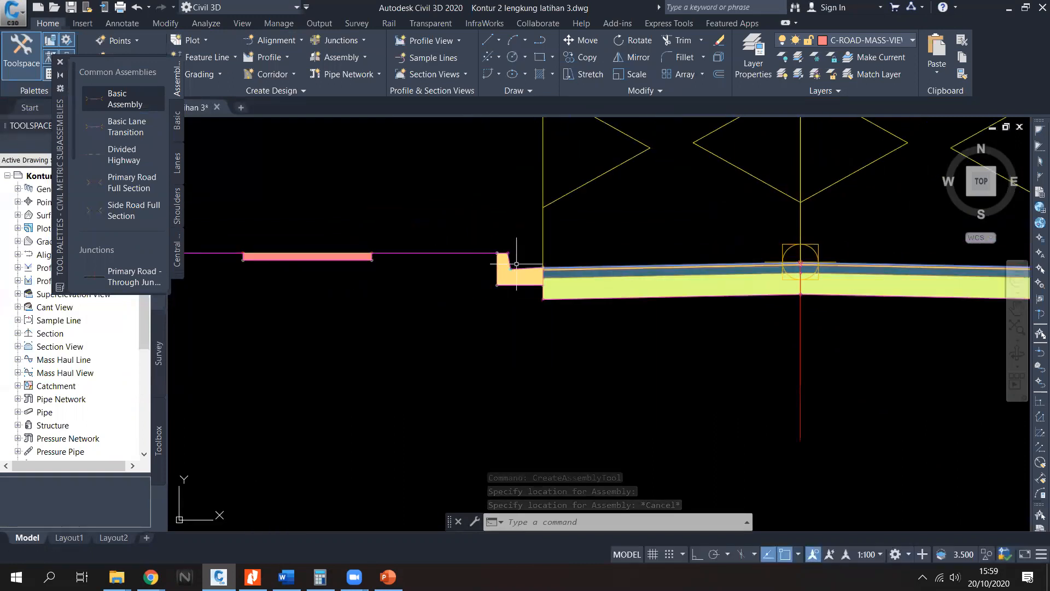
pyautogui.scroll(-6, 516, 264)
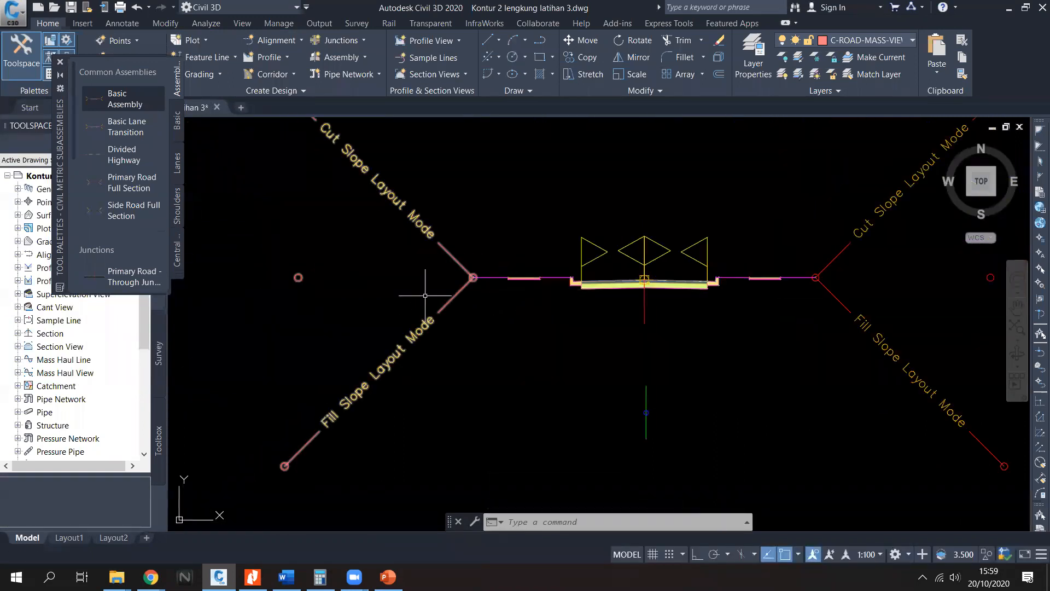
pyautogui.moveTo(636, 317); pyautogui.dragTo(345, 303, button='middle')
pyautogui.scroll(-1, 452, 342)
pyautogui.moveTo(452, 343); pyautogui.dragTo(506, 293, button='middle')
pyautogui.moveTo(438, 196); pyautogui.dragTo(459, 275, button='middle')
pyautogui.scroll(-1, 459, 274)
pyautogui.scroll(1, 454, 275)
# Step: Place a Basic Lane Transition assembly above the Basic Assembly, inspect its section and dismiss the event list
pyautogui.click(122, 129)
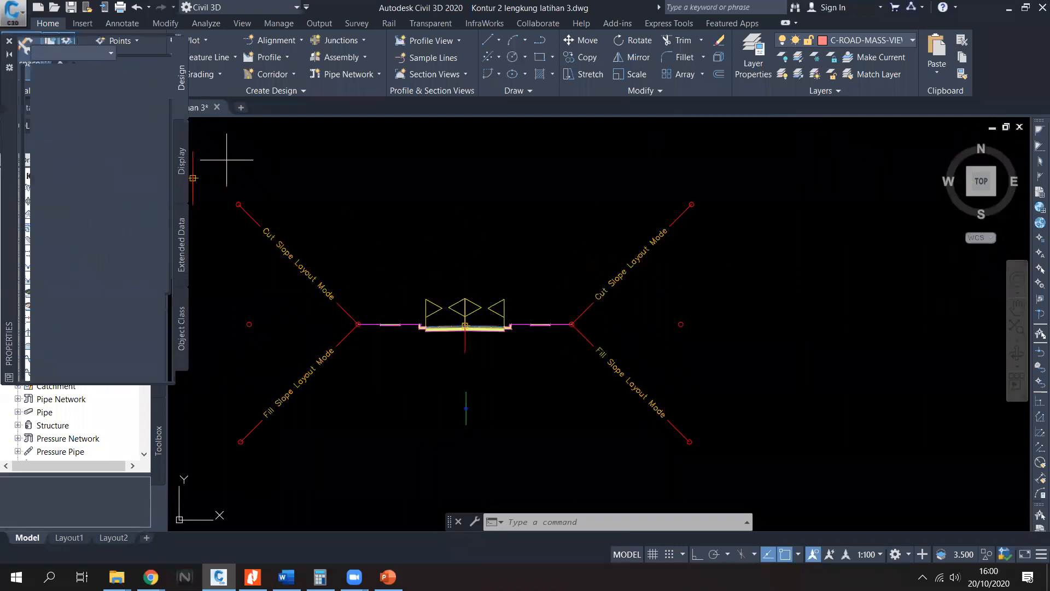
pyautogui.scroll(-3, 452, 246)
pyautogui.moveTo(451, 246); pyautogui.dragTo(453, 271, button='middle')
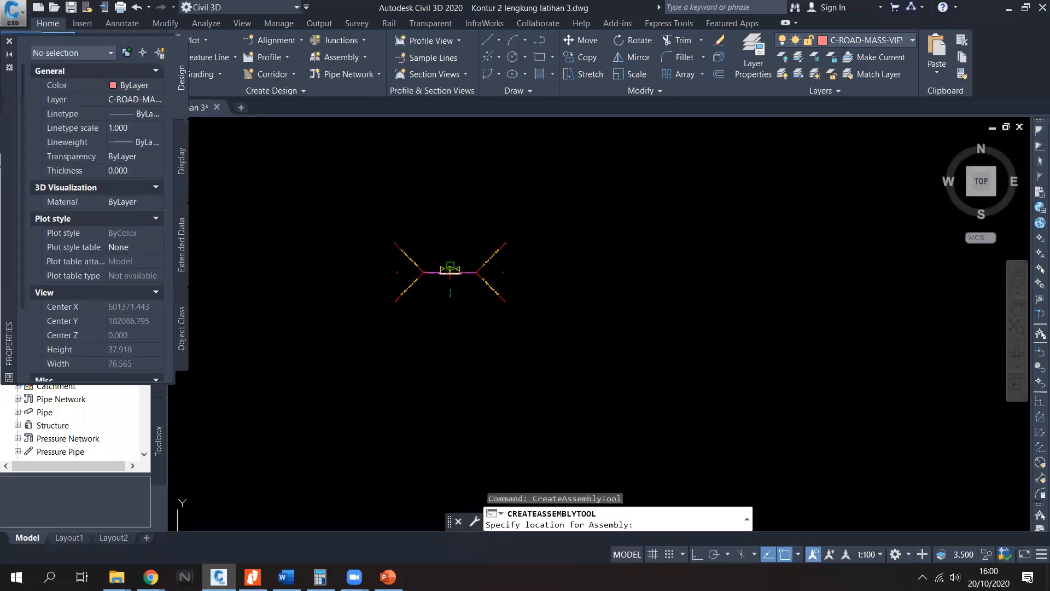
pyautogui.moveTo(460, 180); pyautogui.dragTo(453, 236, button='middle')
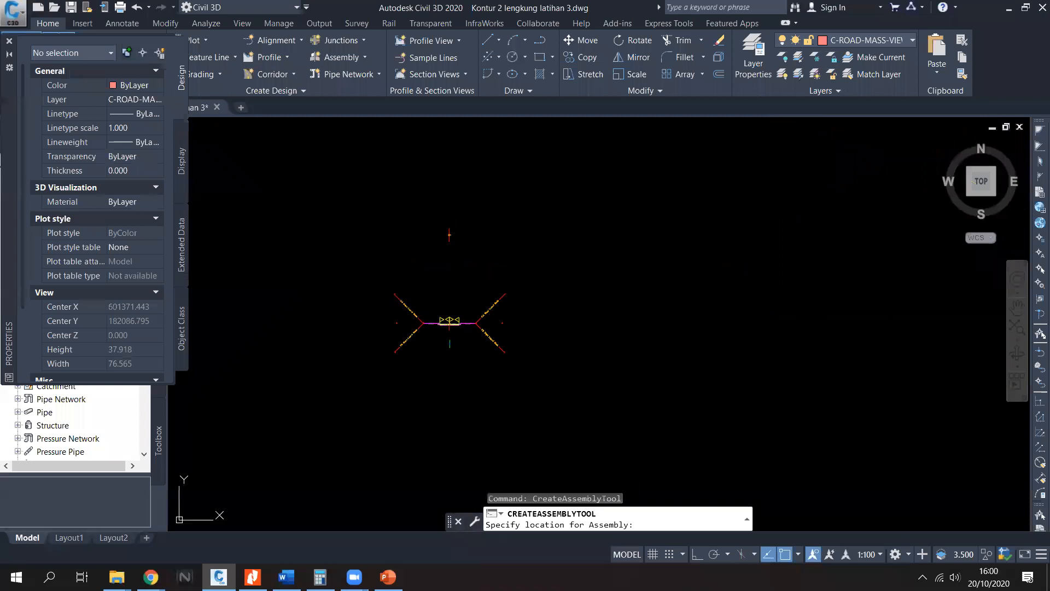
pyautogui.click(449, 234)
pyautogui.scroll(5, 437, 239)
pyautogui.moveTo(476, 230); pyautogui.dragTo(472, 290, button='middle')
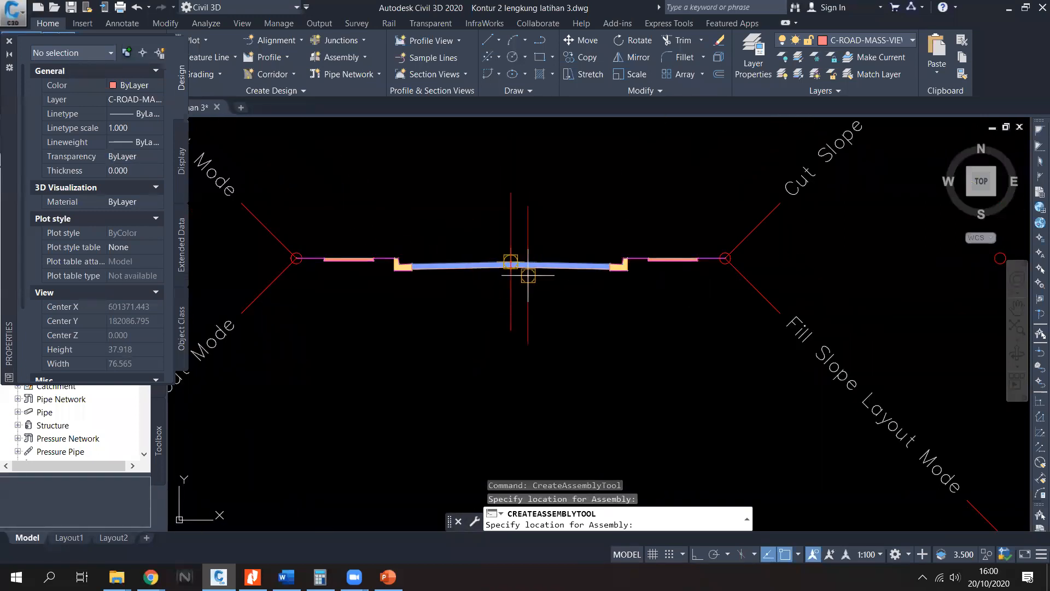
pyautogui.scroll(-1, 526, 282)
pyautogui.scroll(1, 478, 275)
pyautogui.press('Escape')
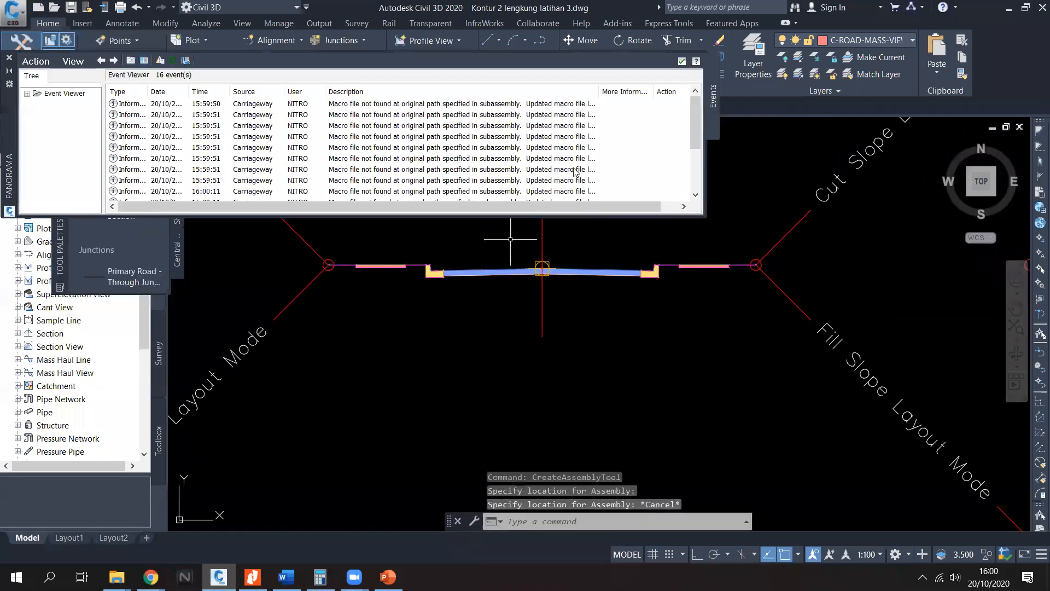
pyautogui.click(684, 64)
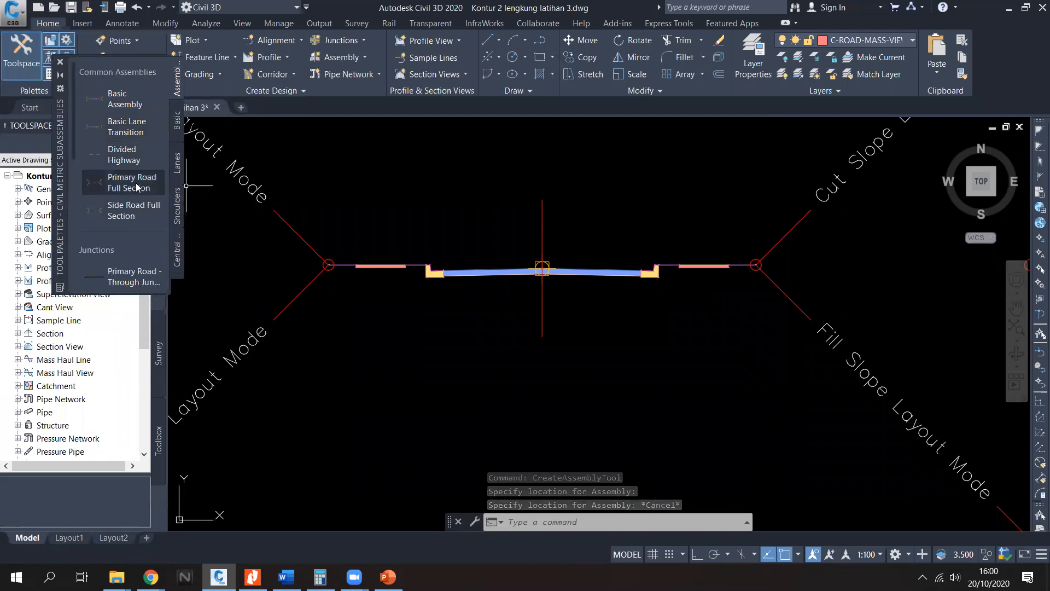
# Step: Place a Side Road Full Section assembly above the Basic Lane Transition assembly and inspect its kerbs and slopes
pyautogui.click(141, 203)
pyautogui.scroll(-6, 484, 263)
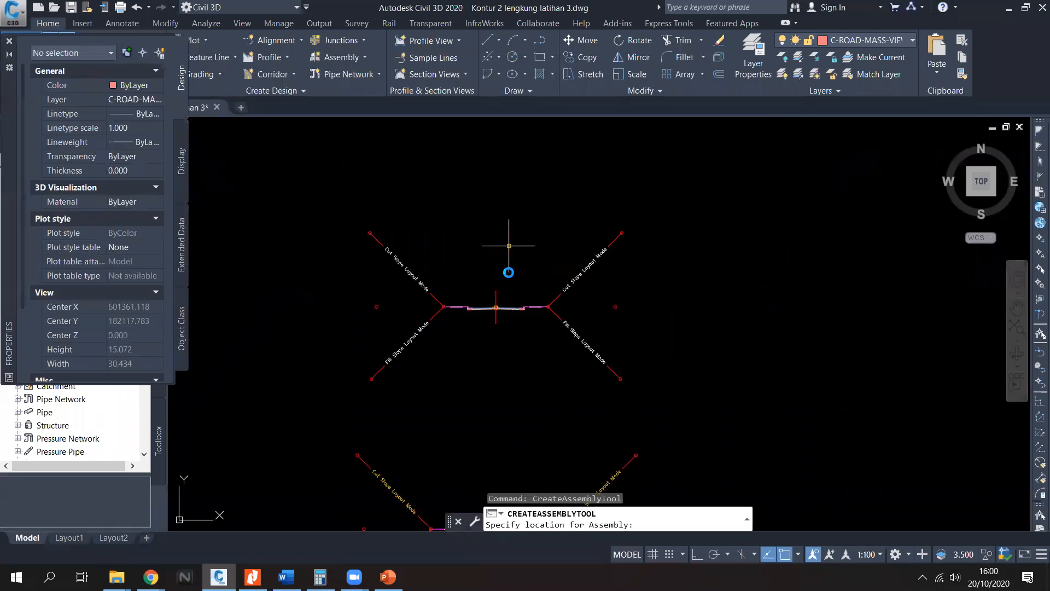
pyautogui.click(496, 223)
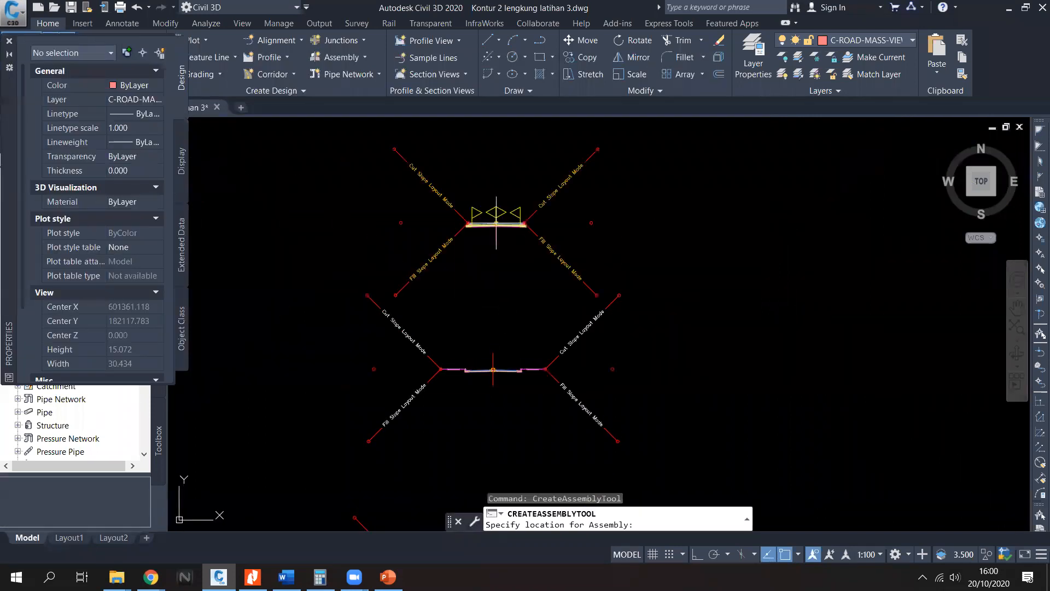
pyautogui.scroll(8, 492, 225)
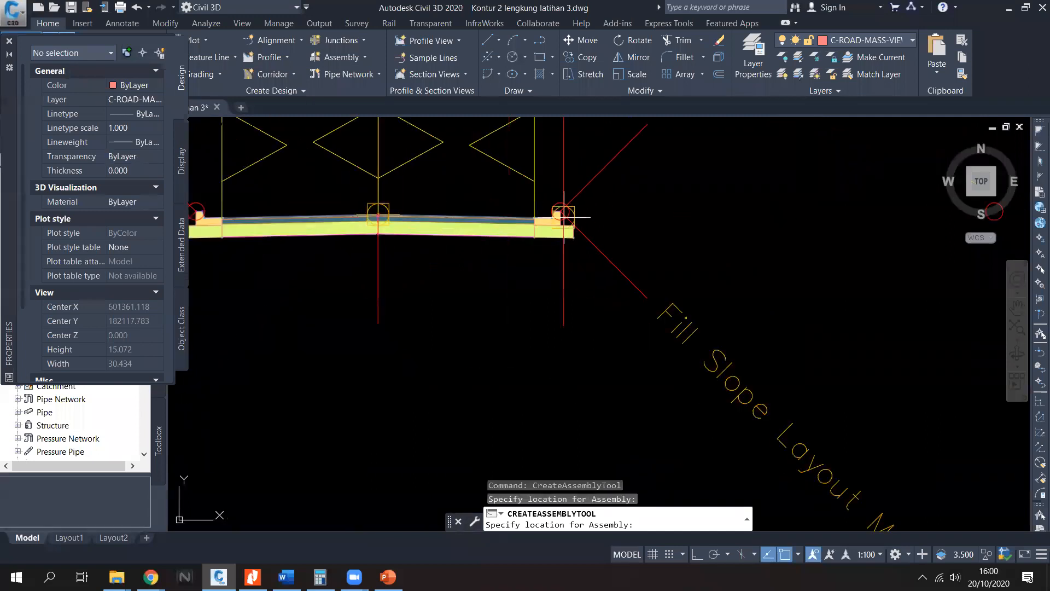
pyautogui.press('Escape')
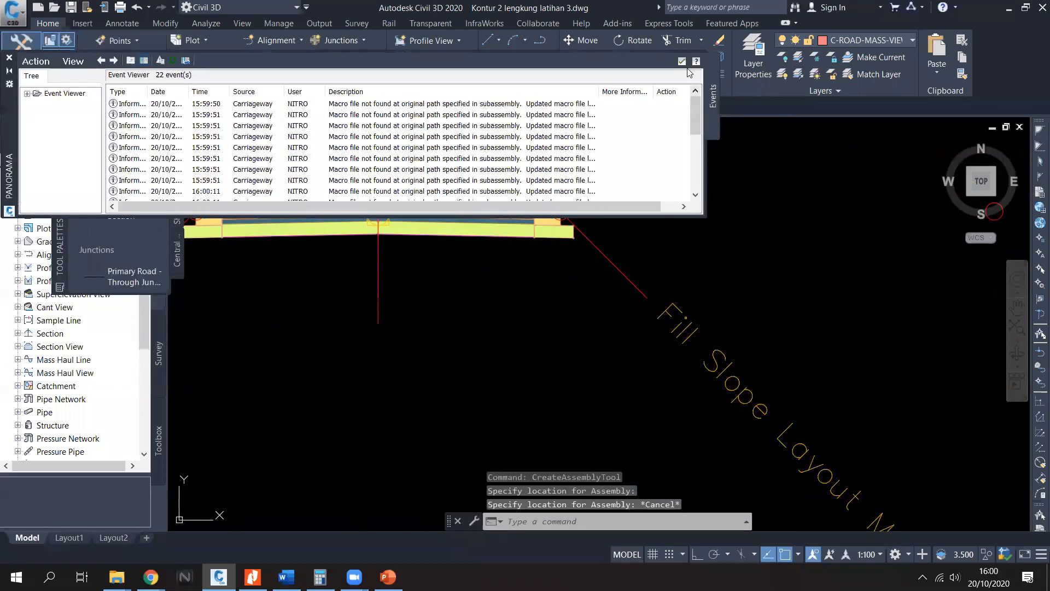
# Step: Place a Side Road Full Section assembly above the topmost assembly and dismiss the event list
pyautogui.moveTo(533, 216); pyautogui.dragTo(635, 274, button='middle')
pyautogui.scroll(-2, 675, 176)
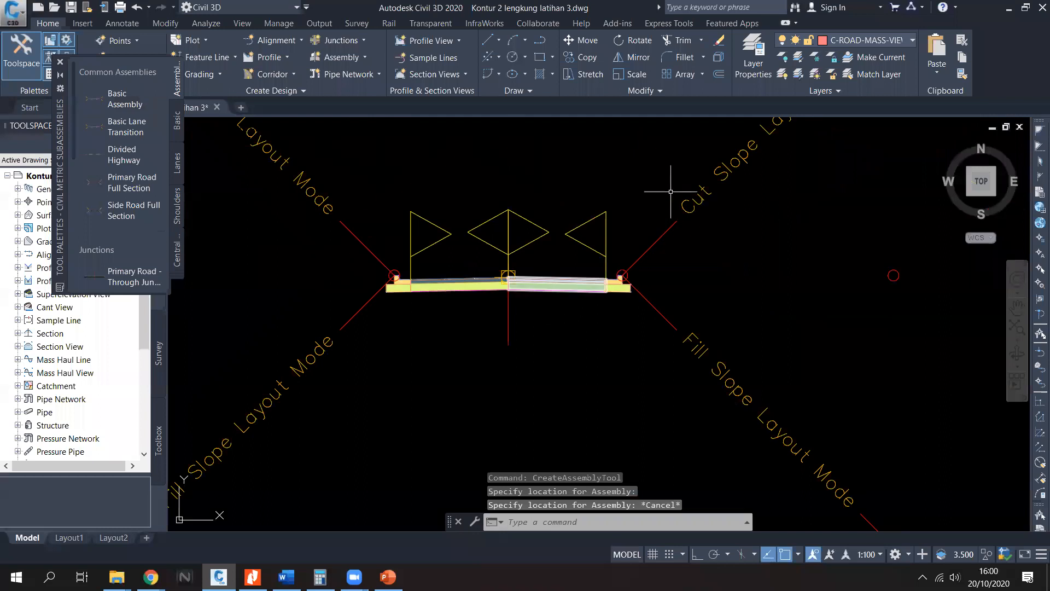
pyautogui.scroll(-4, 495, 318)
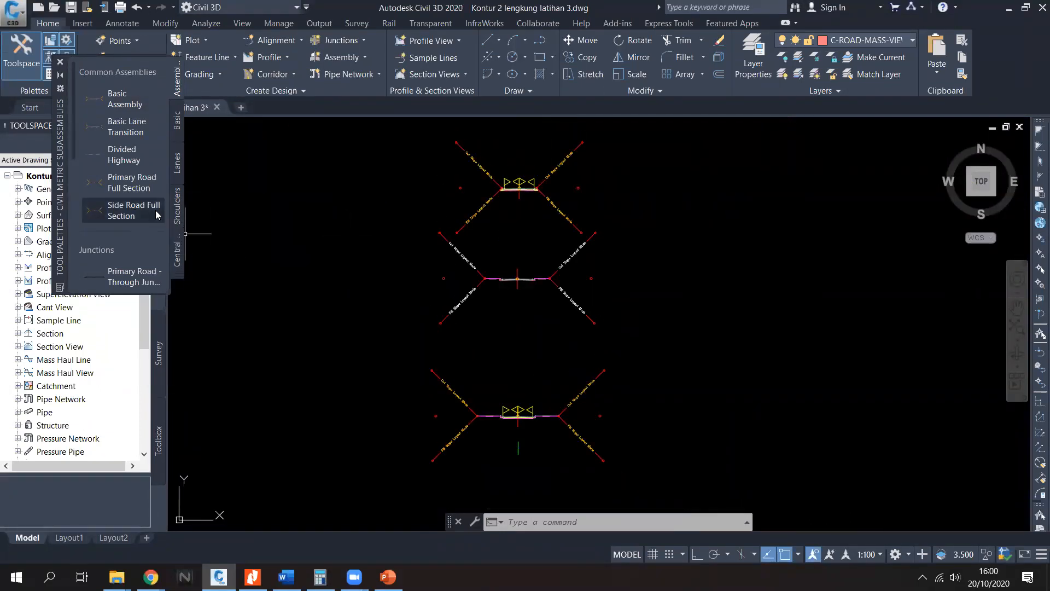
pyautogui.click(137, 210)
pyautogui.moveTo(536, 221); pyautogui.dragTo(503, 375, button='middle')
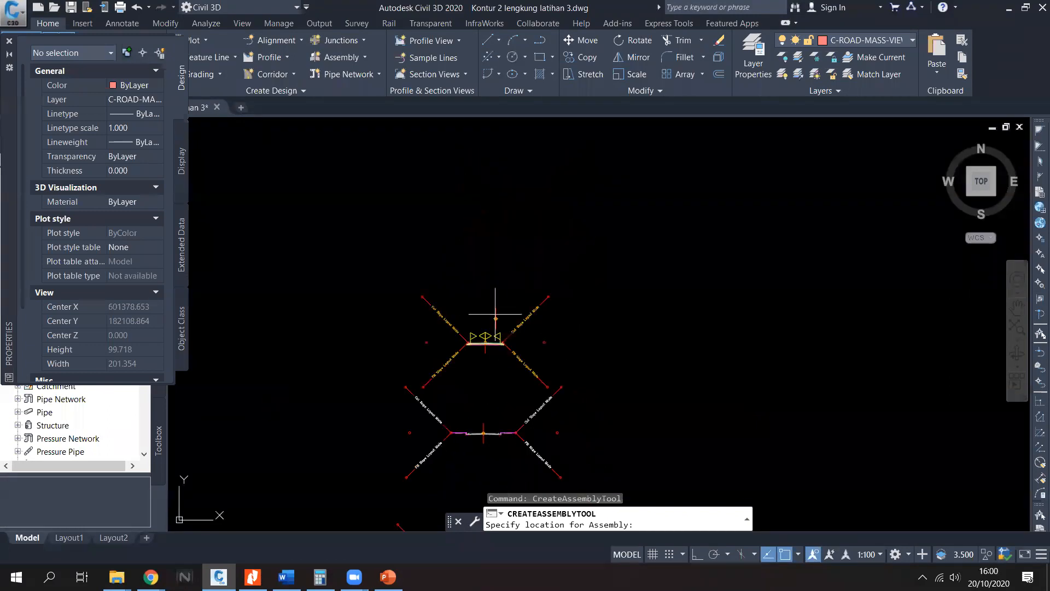
pyautogui.click(483, 225)
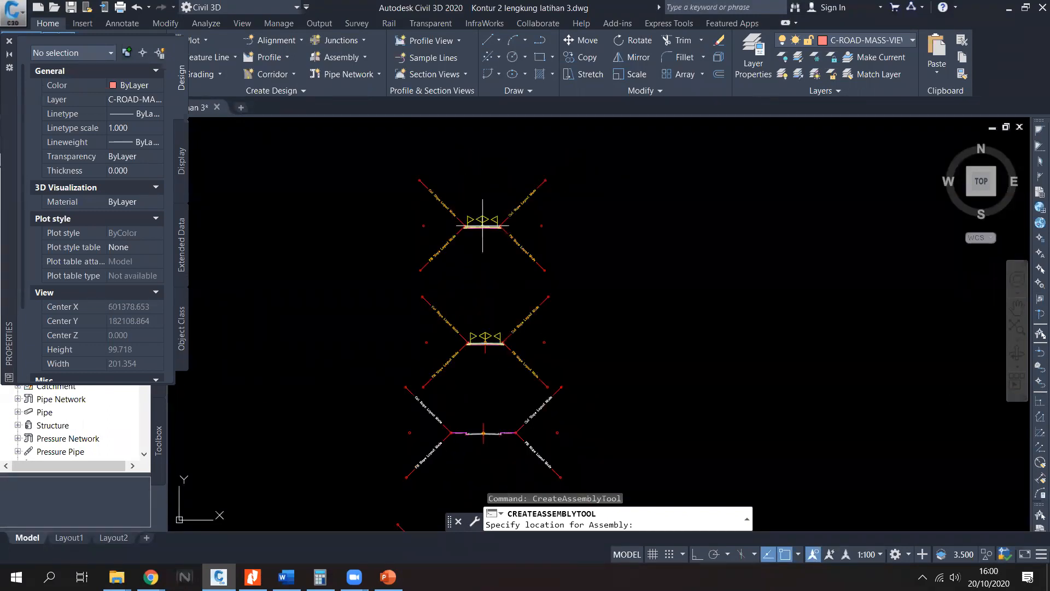
pyautogui.scroll(5, 482, 225)
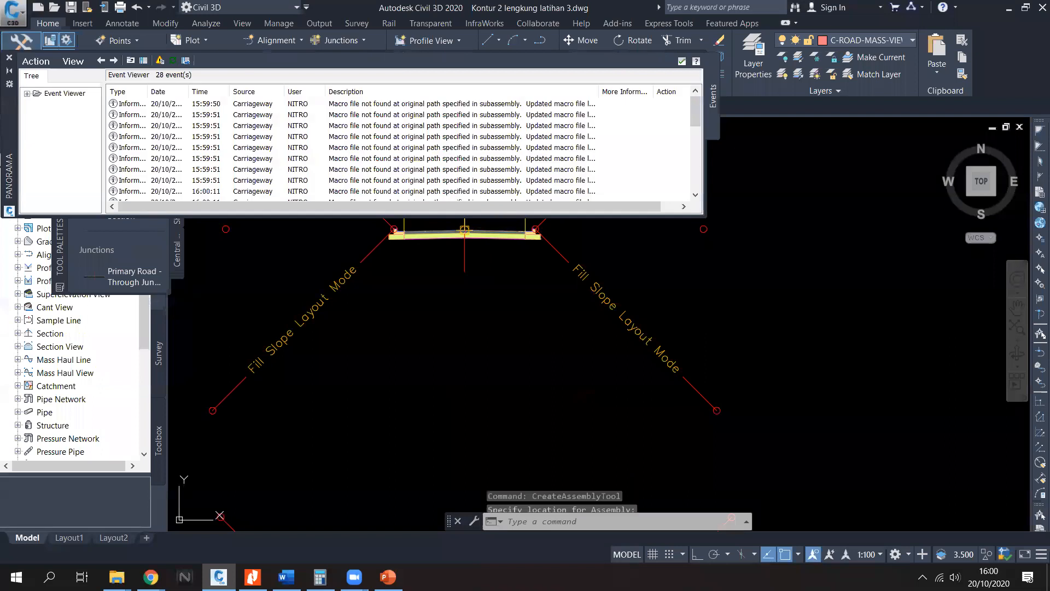
pyautogui.press('Escape')
pyautogui.scroll(-4, 465, 249)
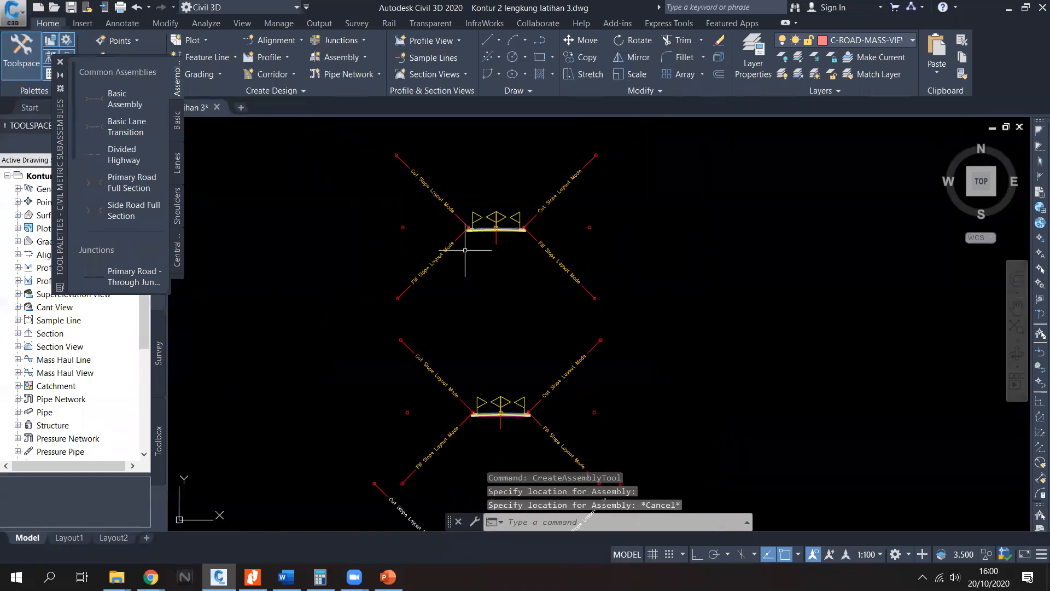
# Step: Close the subassembly palette and open the properties of the left lane in the topmost assembly
pyautogui.click(60, 62)
pyautogui.moveTo(510, 323)
pyautogui.mouseDown(button='middle')
pyautogui.moveTo(510, 199)
pyautogui.moveTo(506, 243)
pyautogui.mouseUp(button='middle')
pyautogui.moveTo(506, 202); pyautogui.dragTo(495, 357, button='middle')
pyautogui.moveTo(494, 250); pyautogui.dragTo(496, 282, button='middle')
pyautogui.scroll(8, 492, 279)
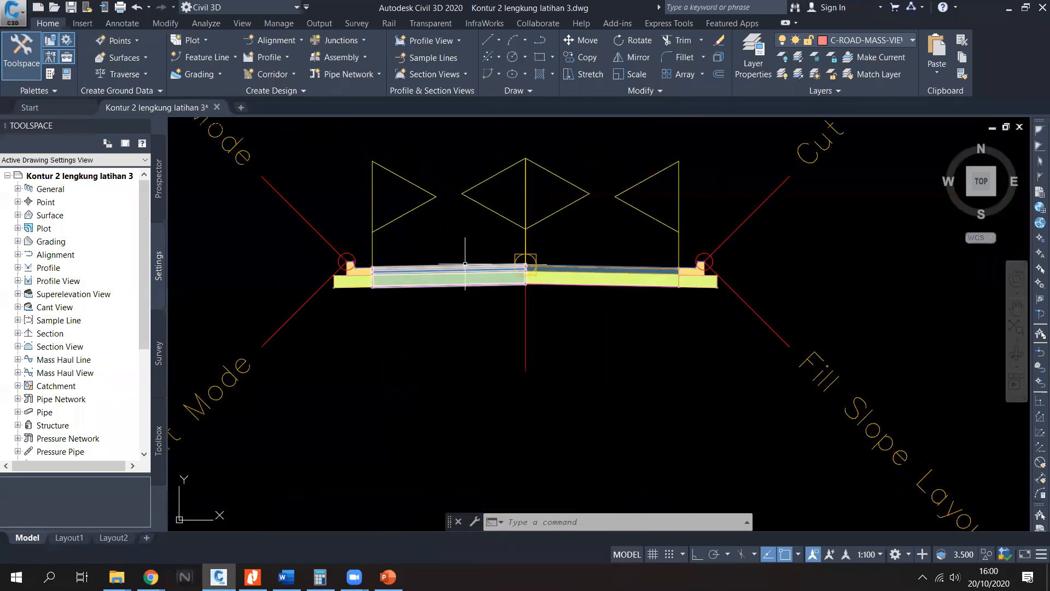
pyautogui.click(465, 266)
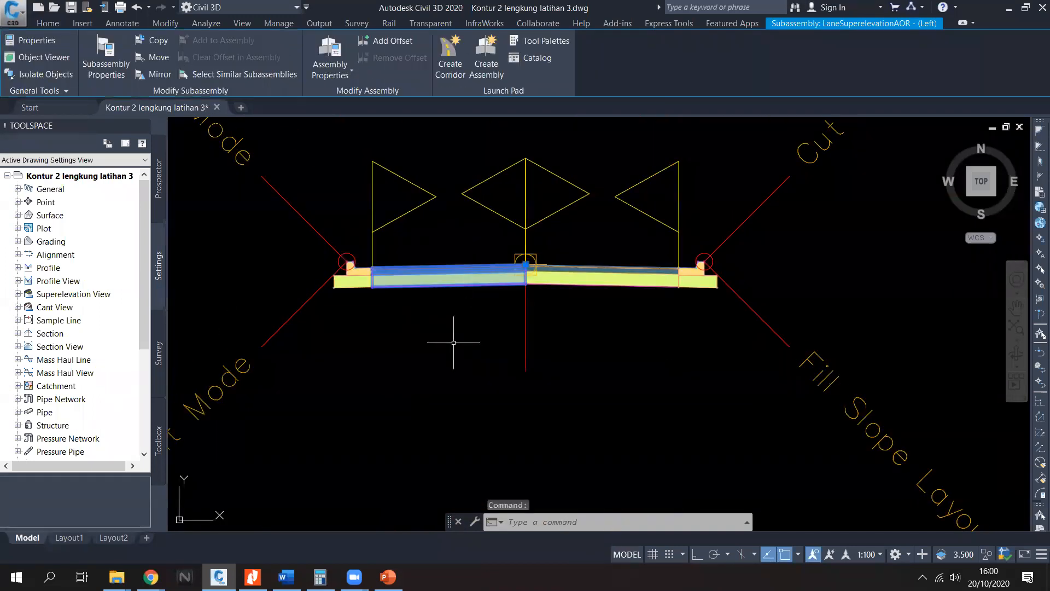
pyautogui.write('pr')
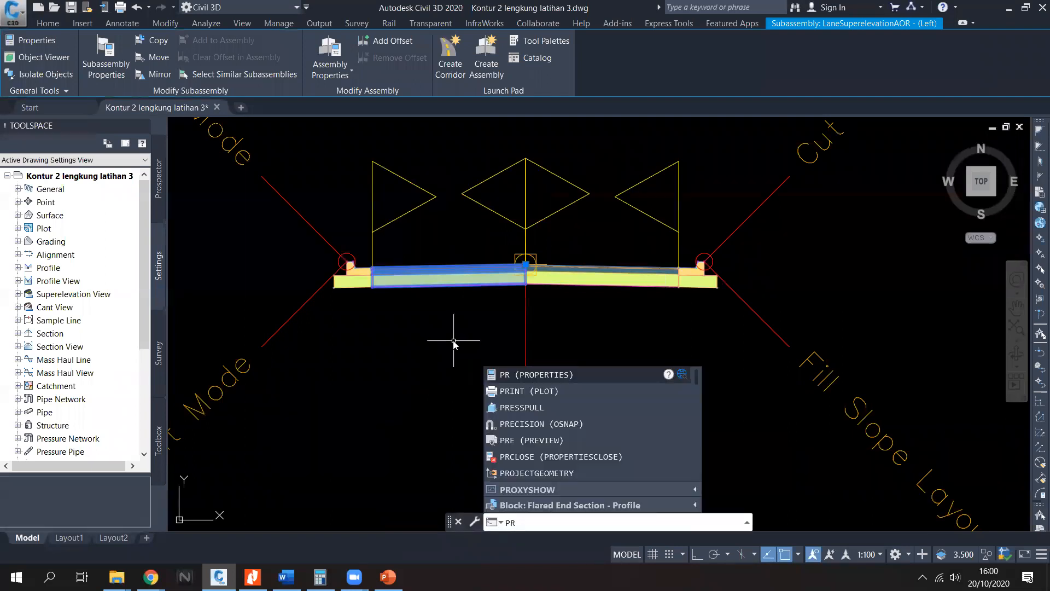
pyautogui.press('Return')
pyautogui.scroll(-6, 82, 306)
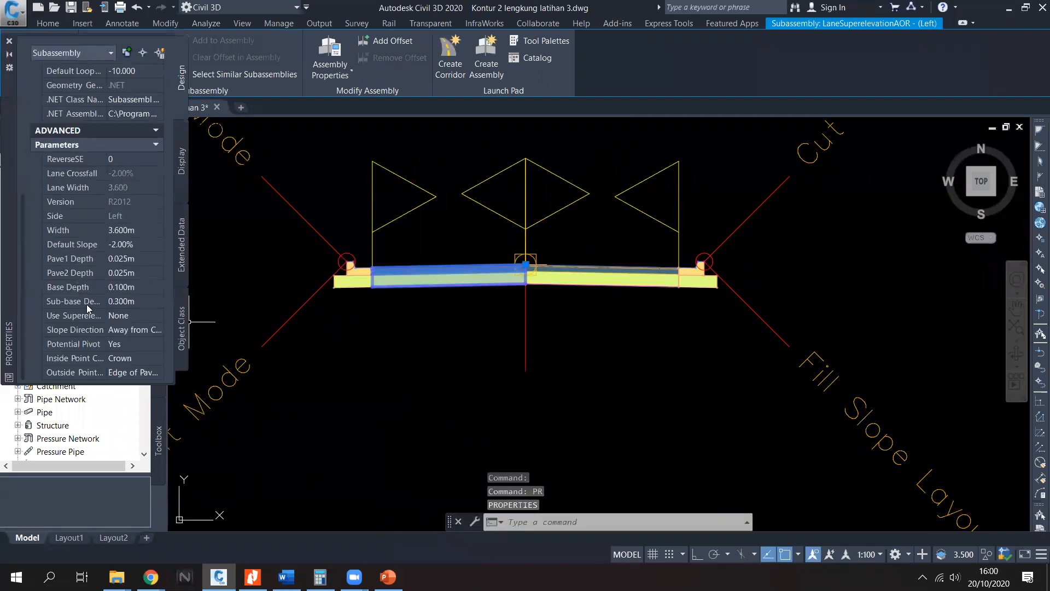
# Step: Set the left lane's Pave1 Depth to 0.050 m and its Pave2 Depth to 0
pyautogui.click(137, 232)
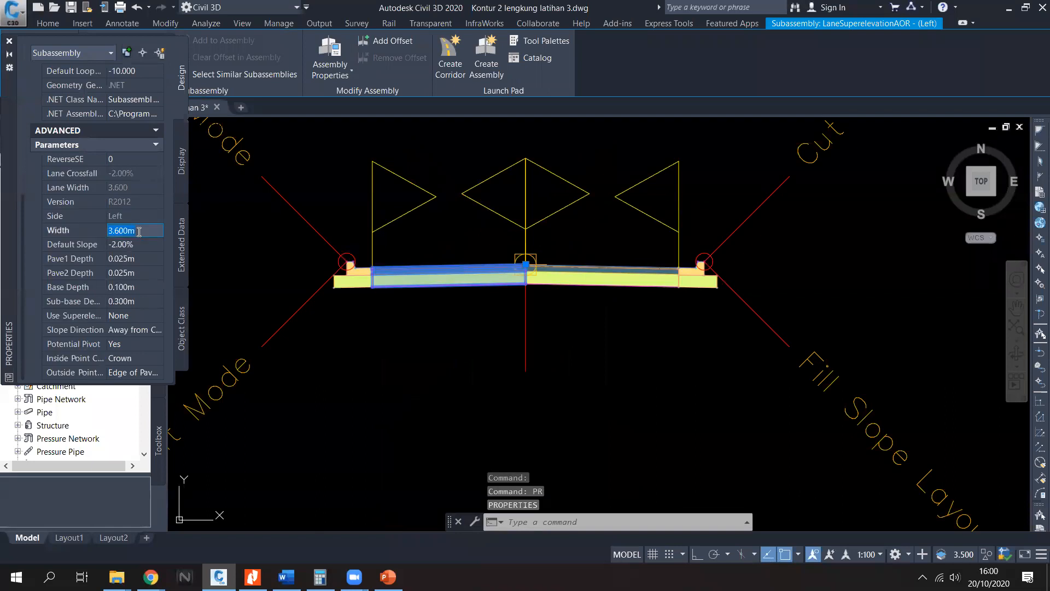
pyautogui.click(146, 273)
pyautogui.click(146, 259)
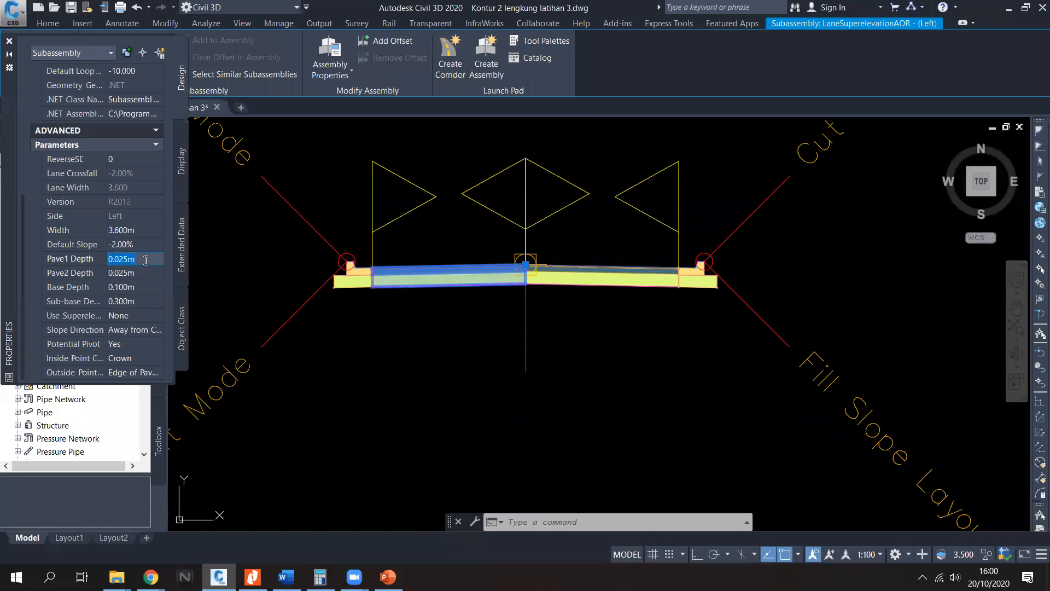
pyautogui.click(141, 272)
pyautogui.click(127, 259)
pyautogui.write('0.025')
pyautogui.click(142, 273)
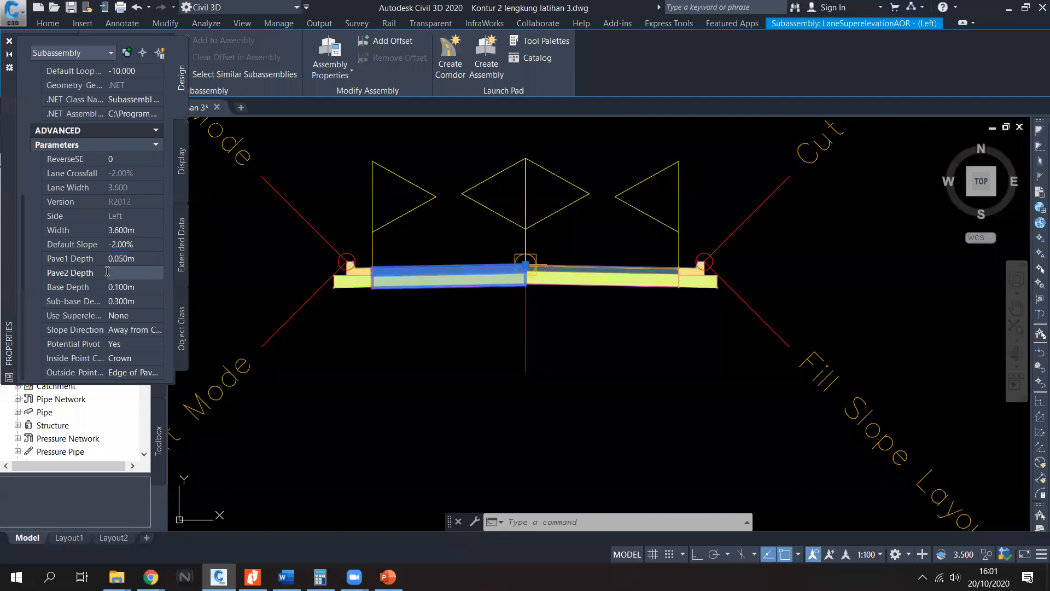
pyautogui.write('0')
pyautogui.click(138, 287)
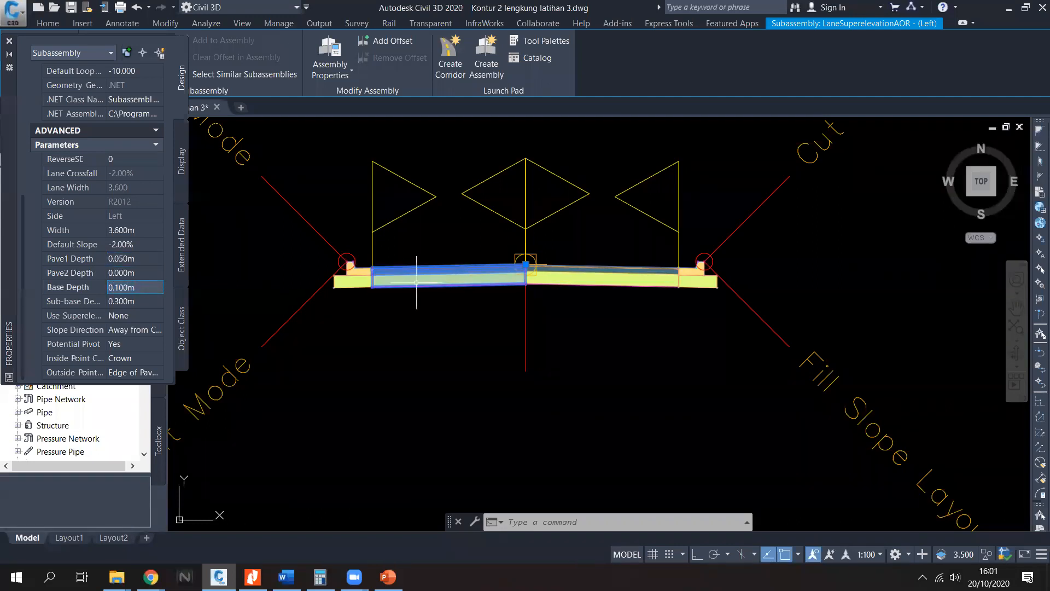
# Step: Compare the pavement layers of the left and right lanes at the topmost assembly's crown
pyautogui.scroll(6, 434, 275)
pyautogui.scroll(1, 663, 253)
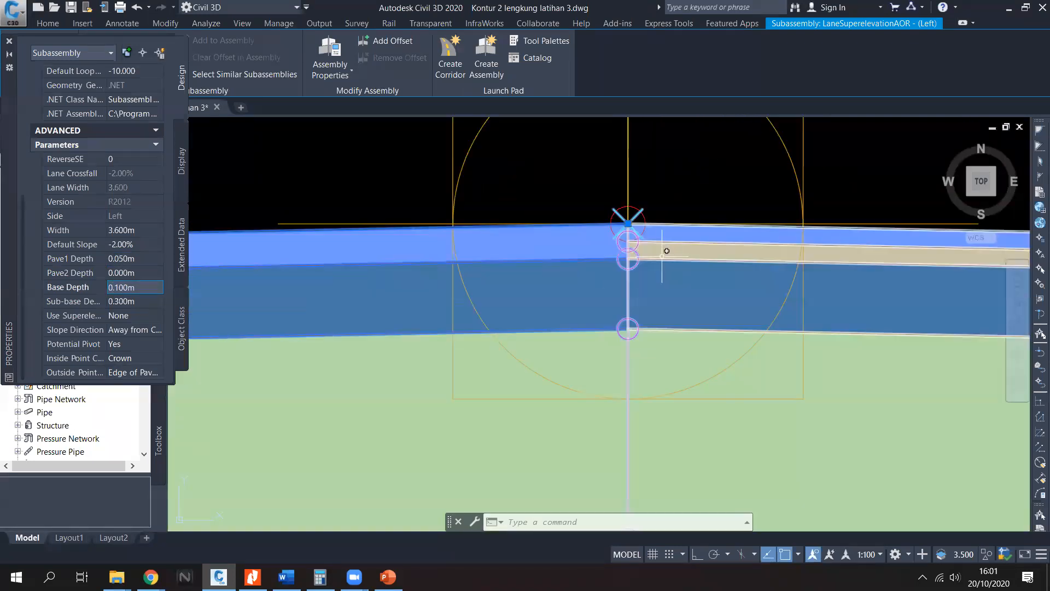
pyautogui.press('Escape')
pyautogui.scroll(-1, 579, 202)
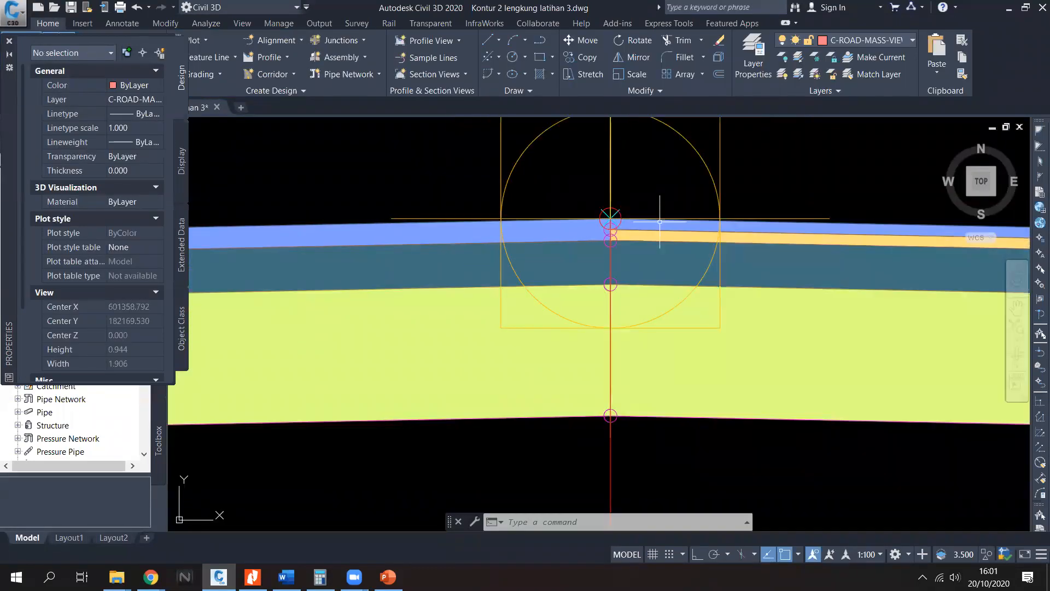
pyautogui.scroll(-3, 655, 335)
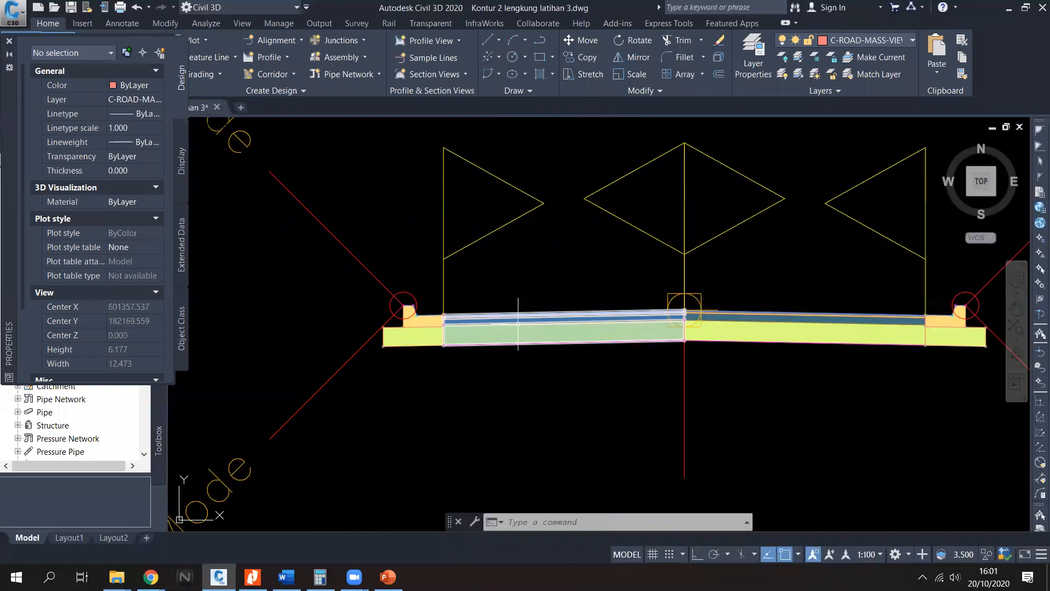
pyautogui.moveTo(564, 343)
pyautogui.mouseDown(button='middle')
pyautogui.moveTo(551, 336)
pyautogui.moveTo(552, 350)
pyautogui.moveTo(546, 335)
pyautogui.mouseUp(button='middle')
pyautogui.scroll(-2, 552, 350)
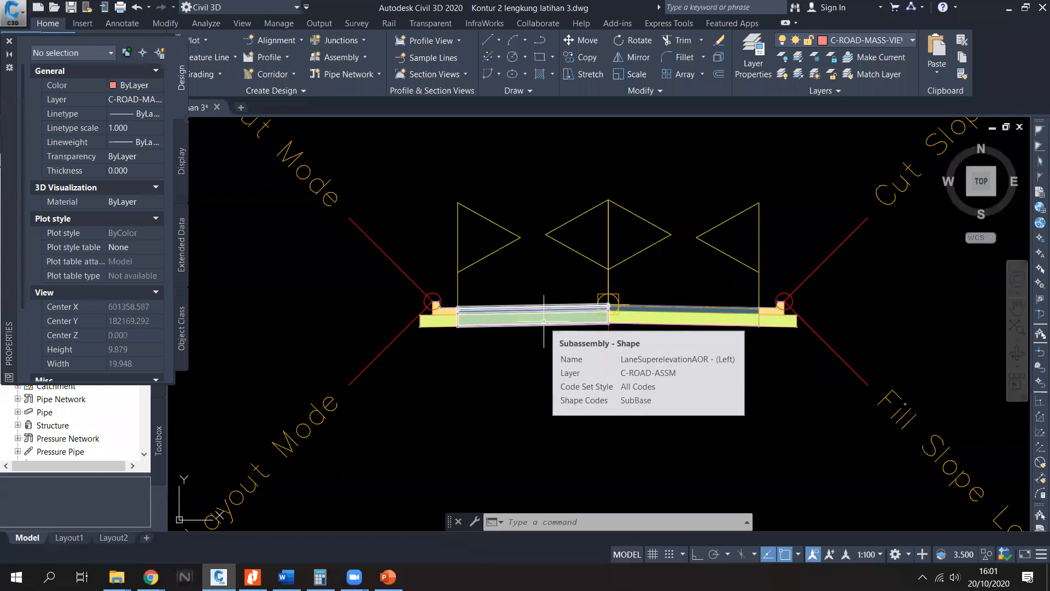
pyautogui.scroll(2, 536, 298)
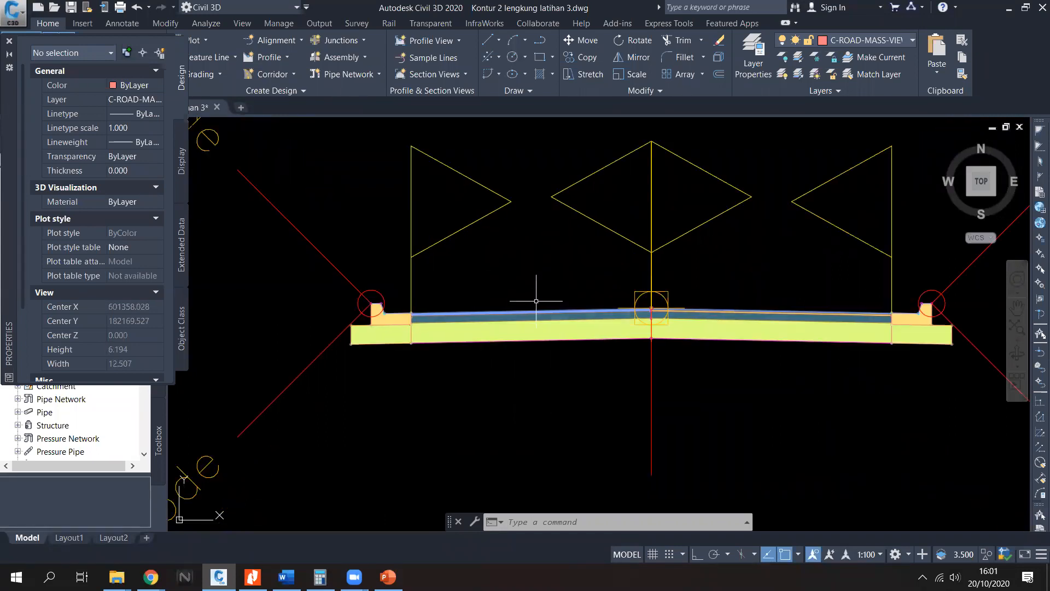
pyautogui.moveTo(546, 281); pyautogui.dragTo(548, 312, button='middle')
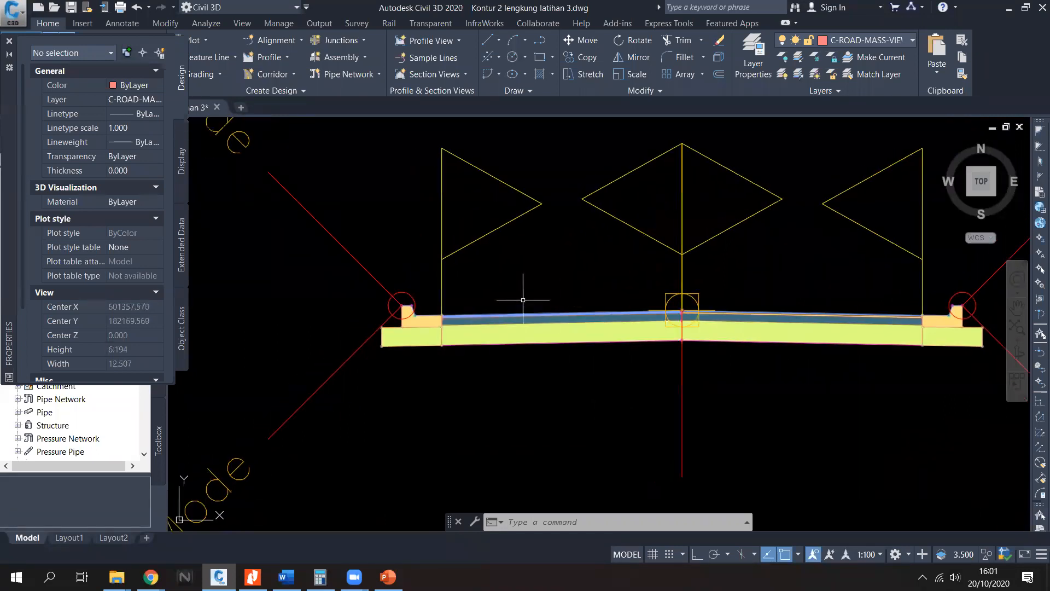
# Step: Close the lane properties and inspect the parameters of the left kerb and channel in the Basic Lane Transition assembly
pyautogui.click(9, 42)
pyautogui.scroll(-2, 520, 272)
pyautogui.scroll(-6, 520, 259)
pyautogui.scroll(2, 541, 242)
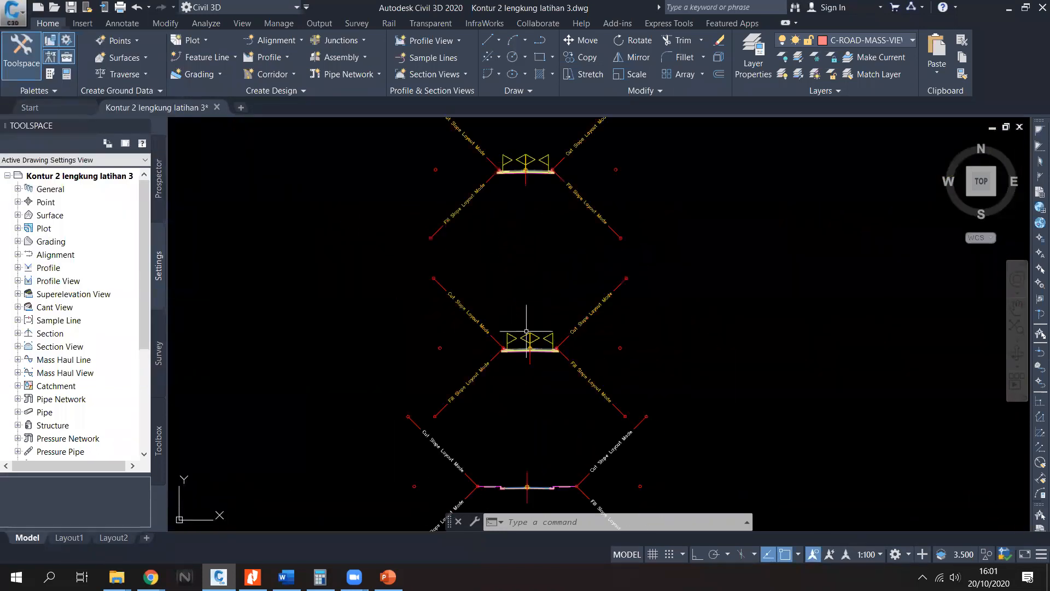
pyautogui.scroll(8, 526, 331)
pyautogui.scroll(-4, 540, 240)
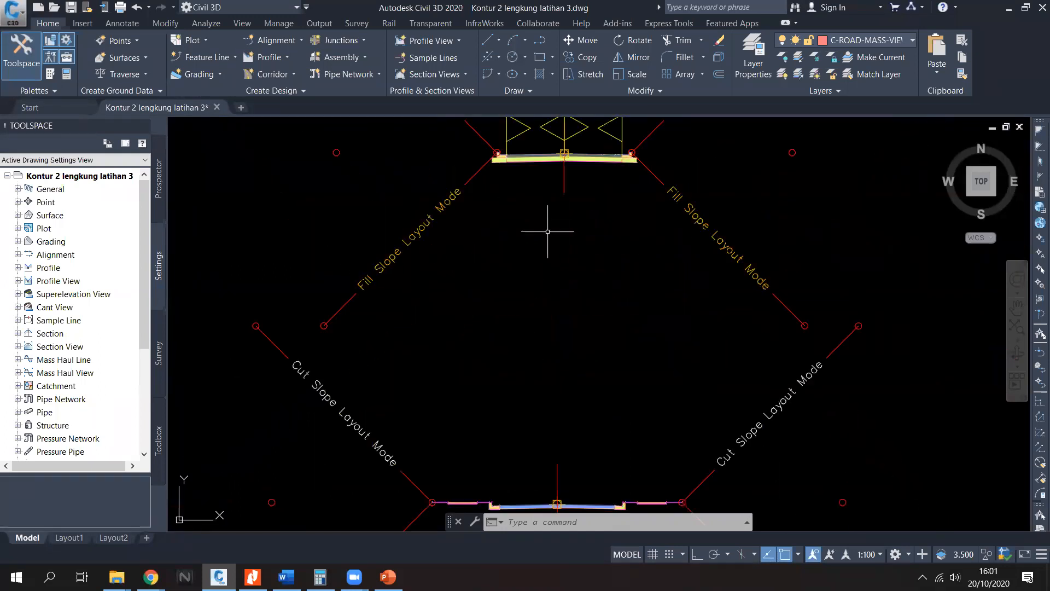
pyautogui.moveTo(538, 358); pyautogui.dragTo(529, 186, button='middle')
pyautogui.scroll(2, 468, 324)
pyautogui.scroll(1, 516, 374)
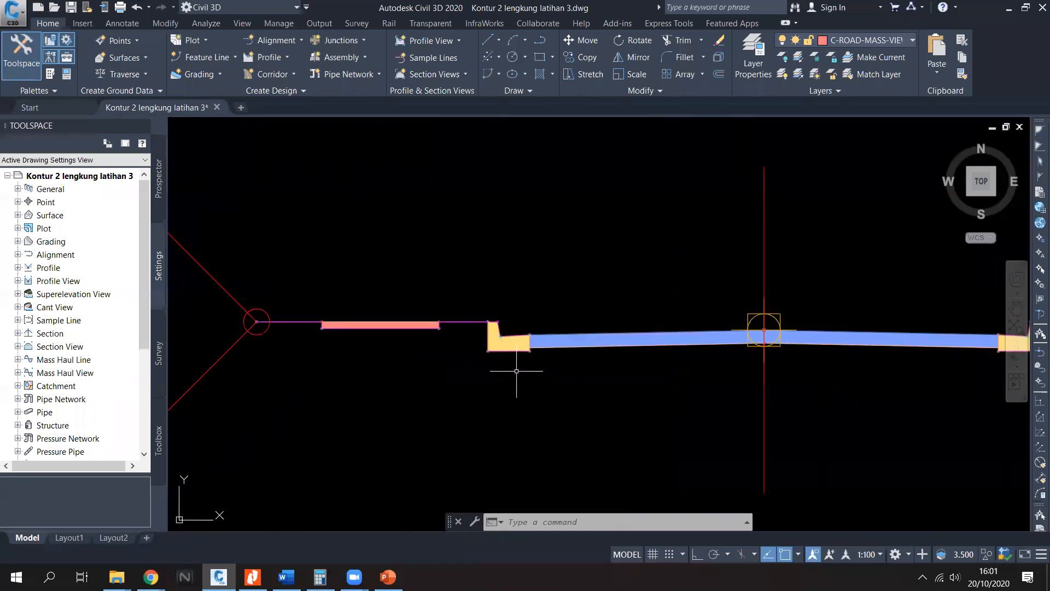
pyautogui.click(498, 344)
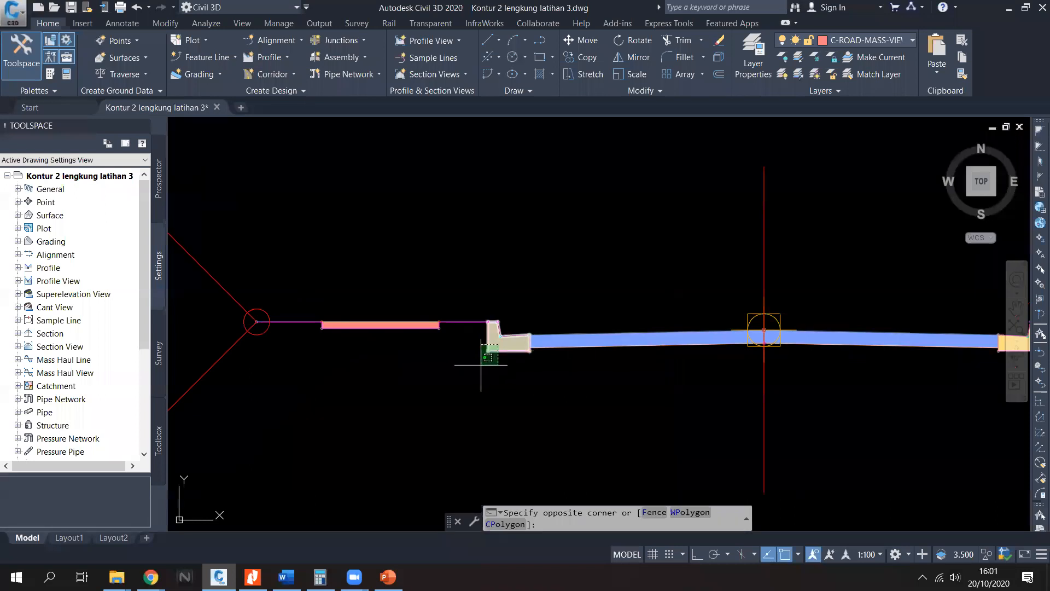
pyautogui.click(481, 365)
pyautogui.write('p')
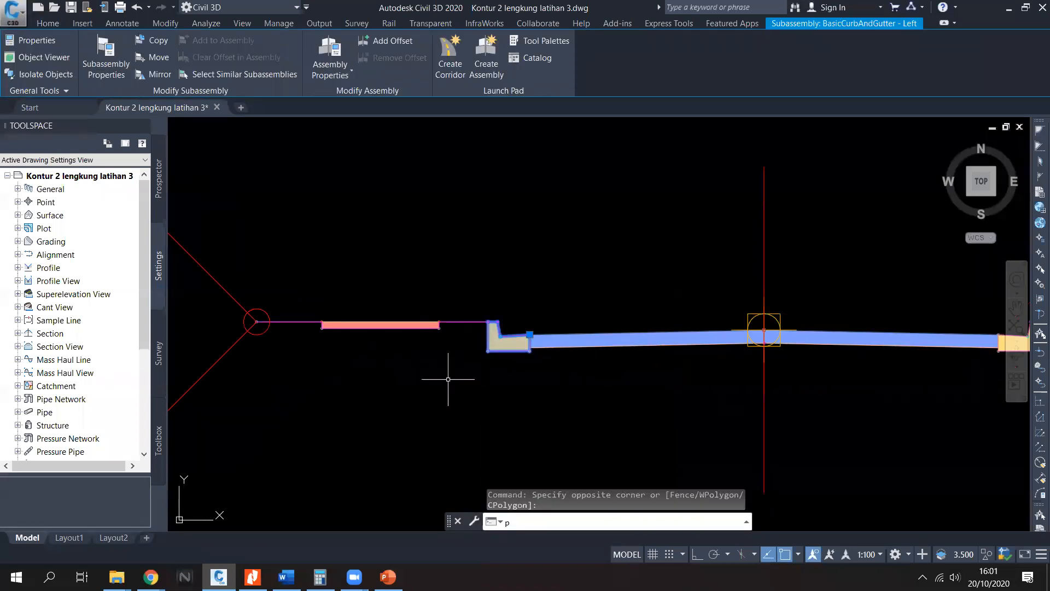
pyautogui.write('r')
pyautogui.press('Return')
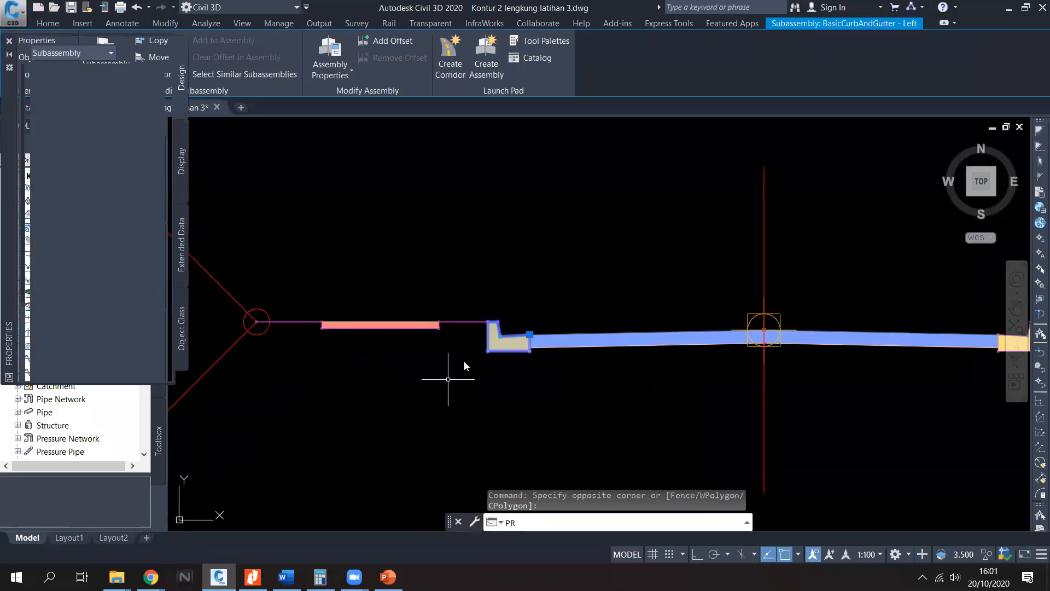
pyautogui.scroll(-5, 98, 230)
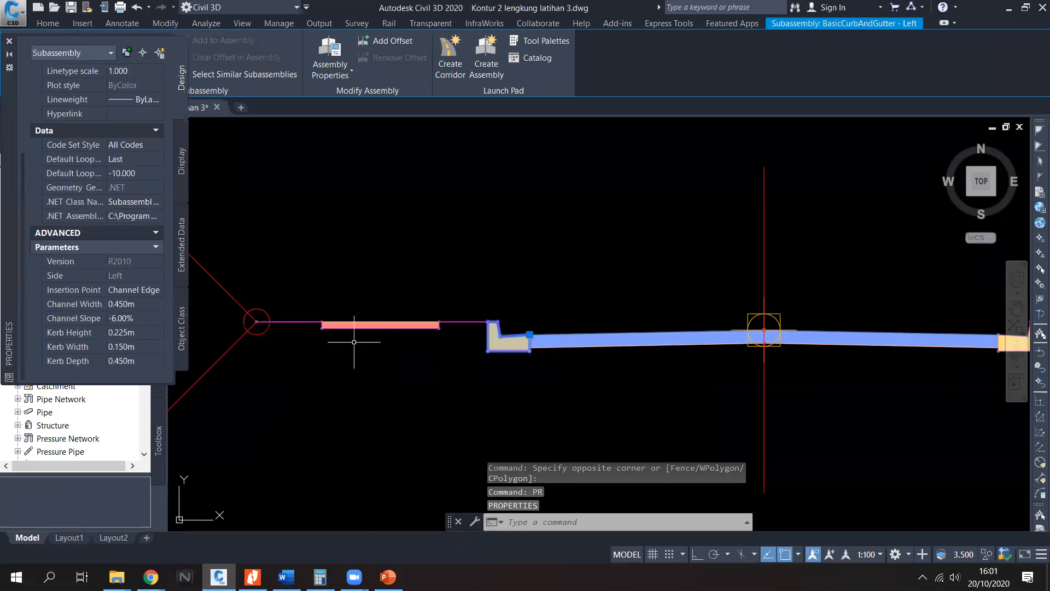
# Step: Close the kerb properties and highlight the left footpath subassembly to see its extent
pyautogui.click(9, 41)
pyautogui.press('Escape')
pyautogui.moveTo(382, 347); pyautogui.dragTo(355, 292)
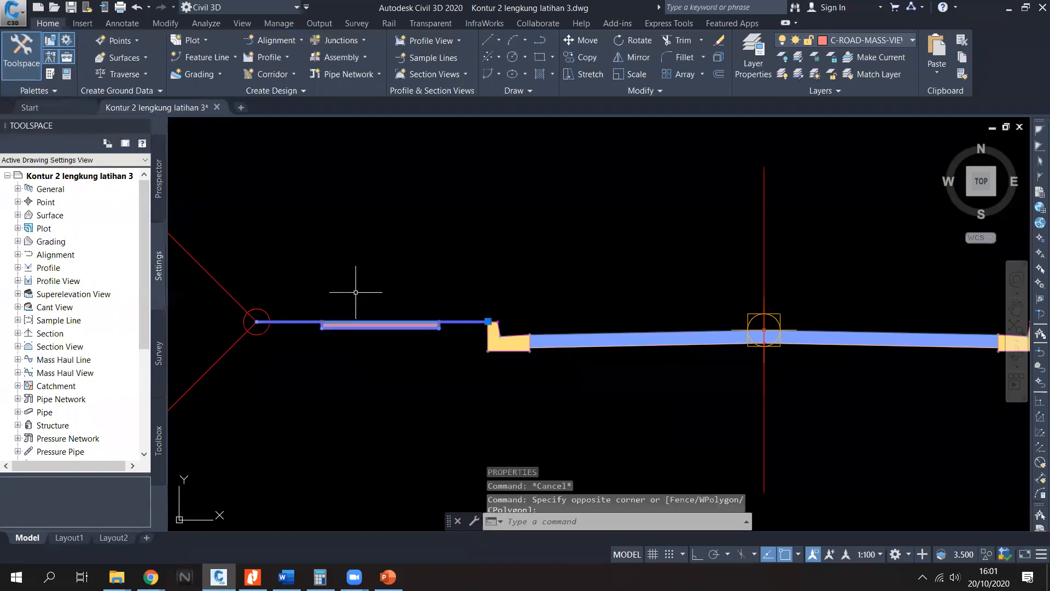
pyautogui.press('Escape')
pyautogui.scroll(-7, 547, 306)
pyautogui.moveTo(534, 336); pyautogui.dragTo(543, 212, button='middle')
pyautogui.scroll(-4, 544, 213)
pyautogui.scroll(2, 550, 299)
pyautogui.scroll(6, 533, 276)
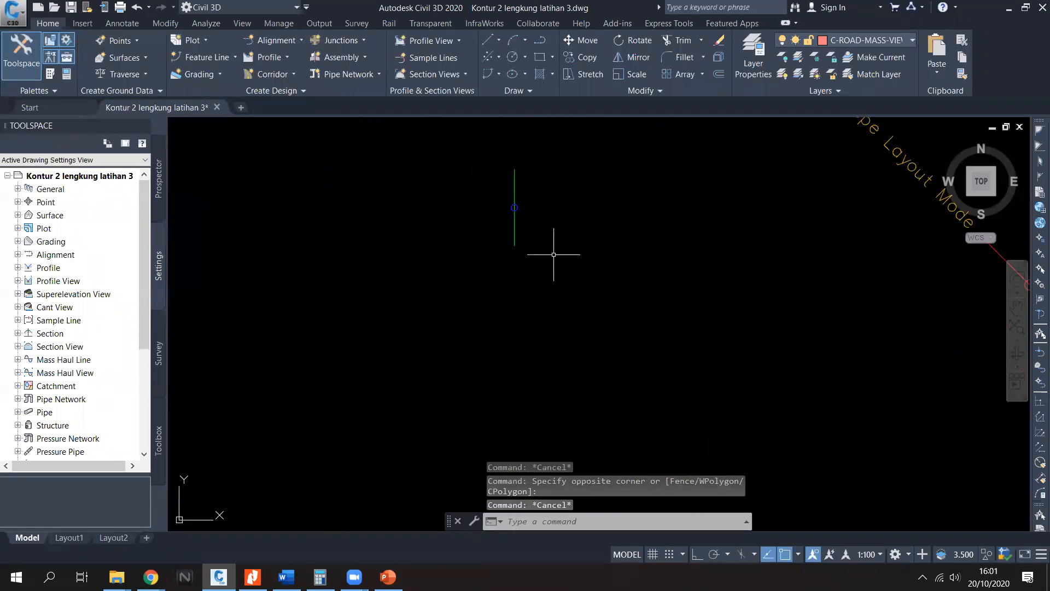
pyautogui.click(553, 254)
pyautogui.click(468, 223)
pyautogui.click(514, 207)
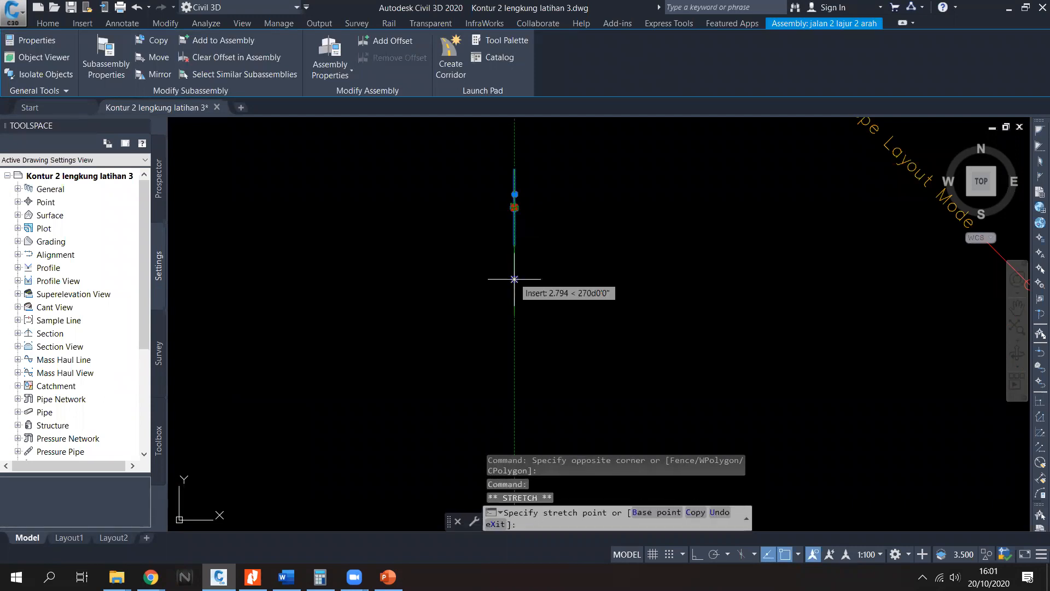
pyautogui.scroll(-6, 514, 279)
pyautogui.press('Escape')
pyautogui.press('Escape')
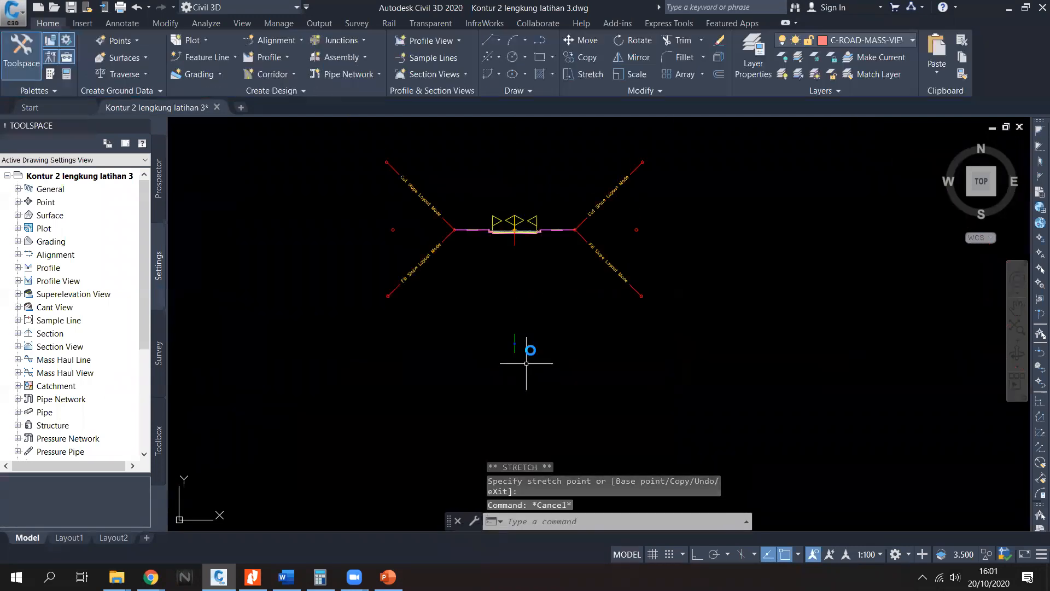
# Step: Attach a right-side LaneSuperelevationAOR subassembly from the metric lanes set to the baseline marker of the jalan 2 lajur 2 arah assembly
pyautogui.scroll(6, 528, 350)
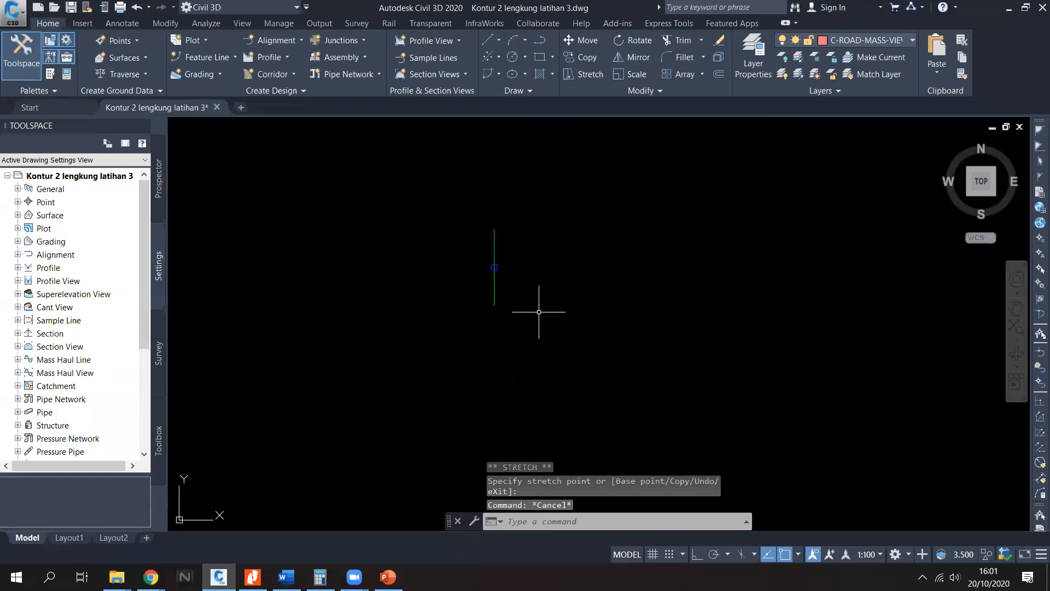
pyautogui.click(538, 312)
pyautogui.click(476, 290)
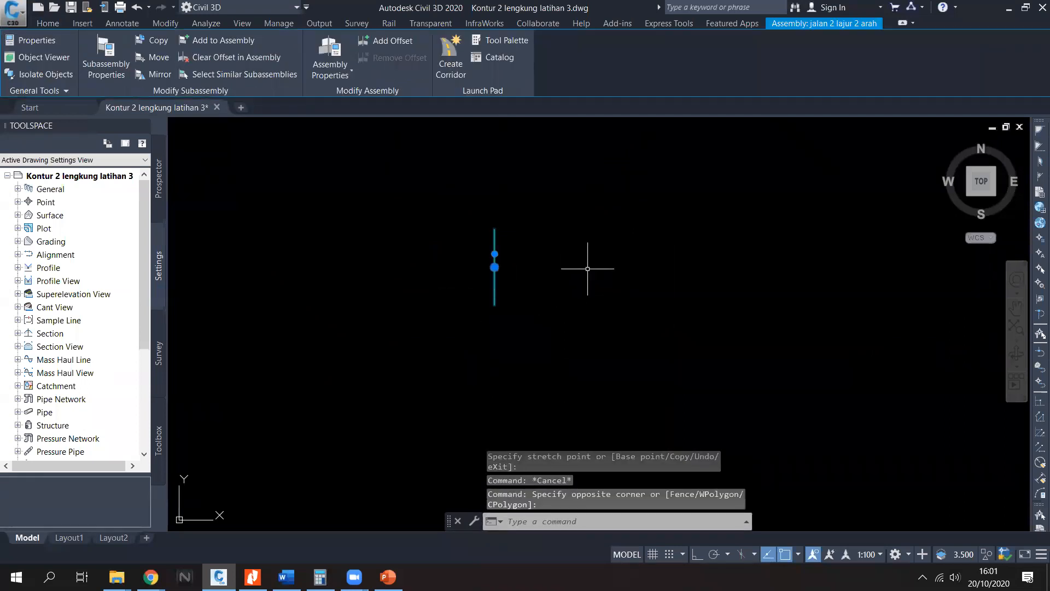
pyautogui.click(515, 40)
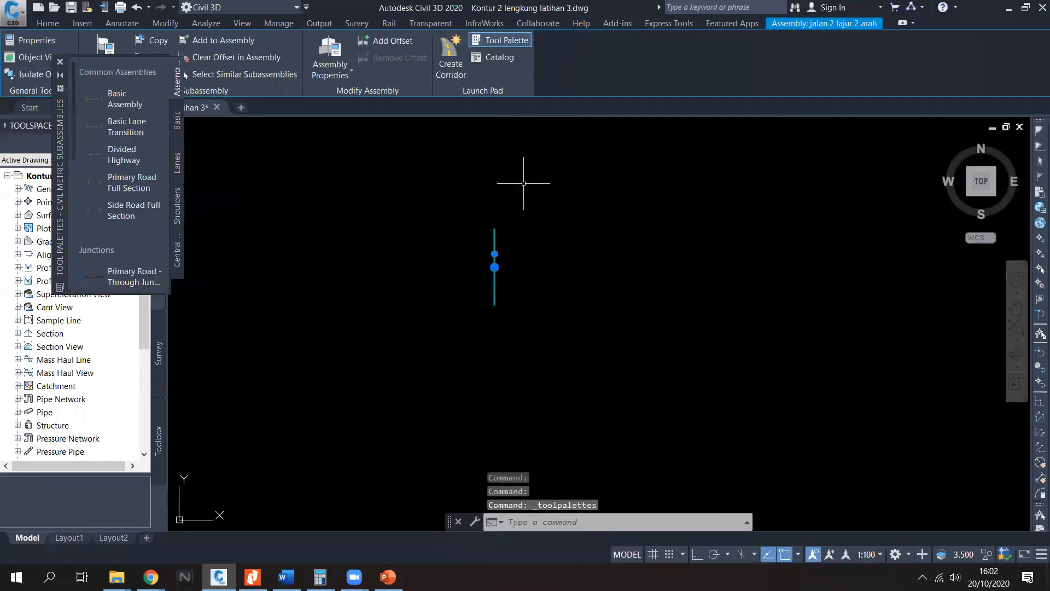
pyautogui.click(181, 279)
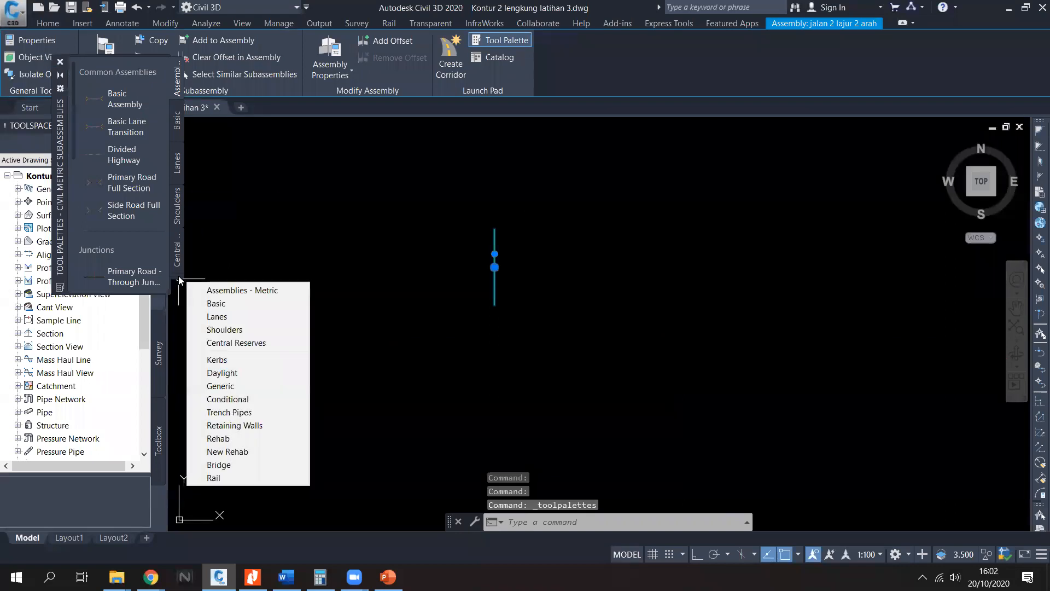
pyautogui.click(222, 317)
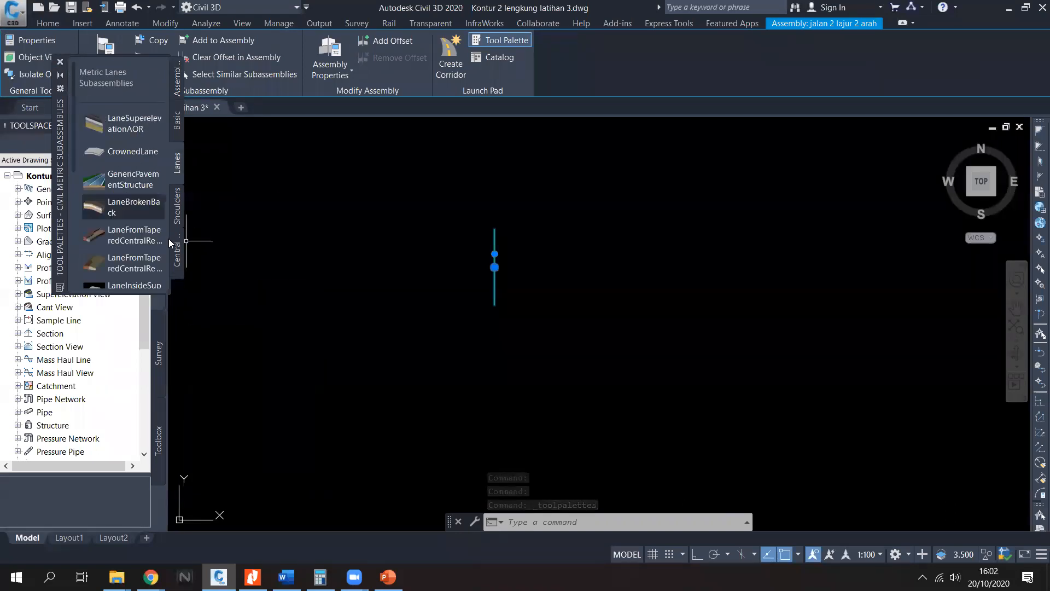
pyautogui.click(99, 129)
pyautogui.scroll(4, 501, 269)
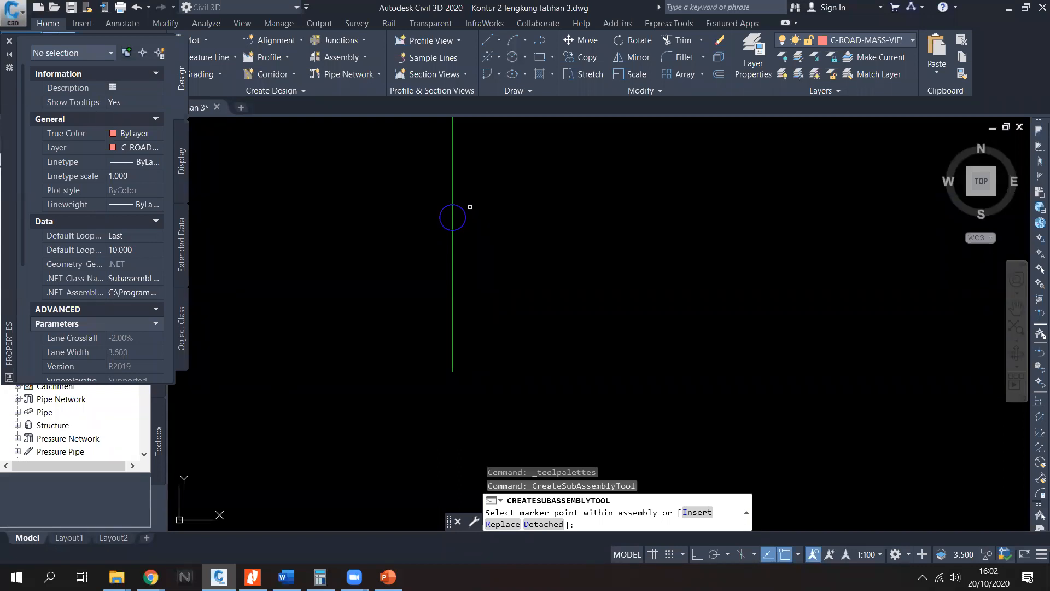
pyautogui.click(453, 218)
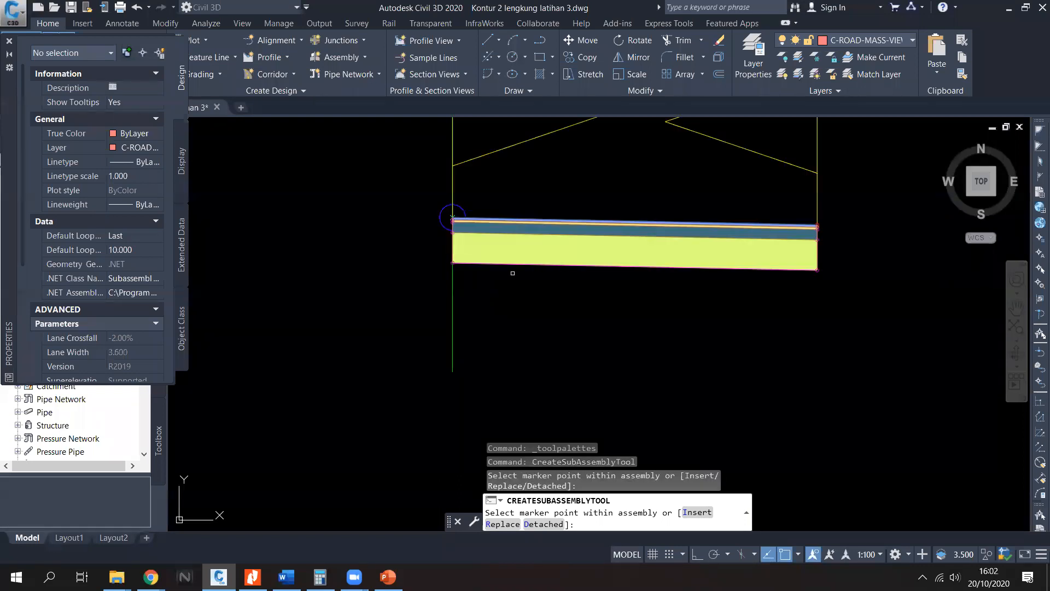
pyautogui.press('Escape')
# Step: Open the properties of the attached right lane and set its Width to 3 m
pyautogui.moveTo(553, 246); pyautogui.dragTo(448, 311, button='middle')
pyautogui.click(594, 350)
pyautogui.click(586, 327)
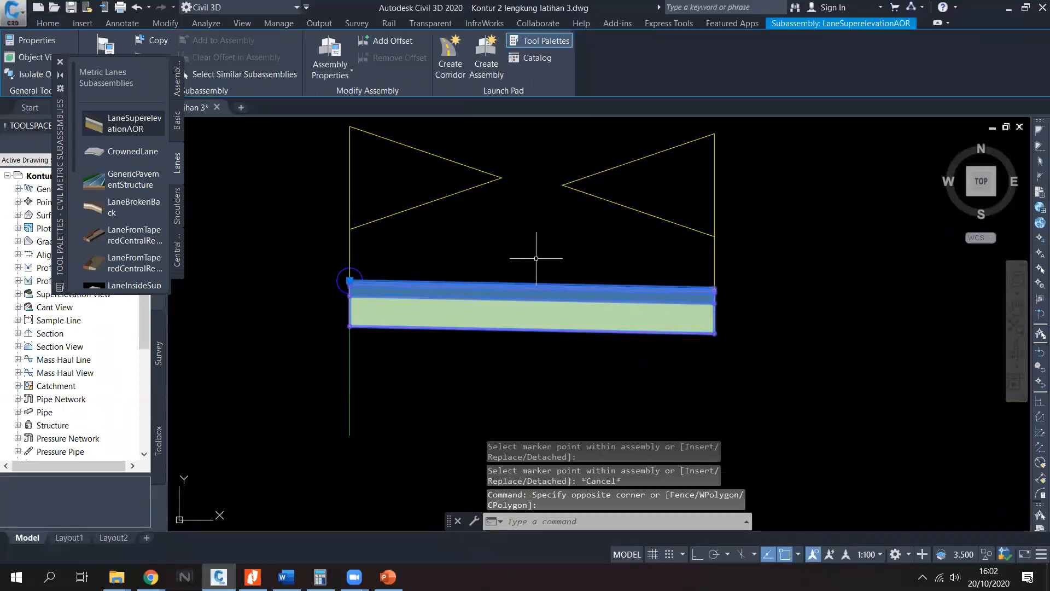
pyautogui.write('pr')
pyautogui.press('Return')
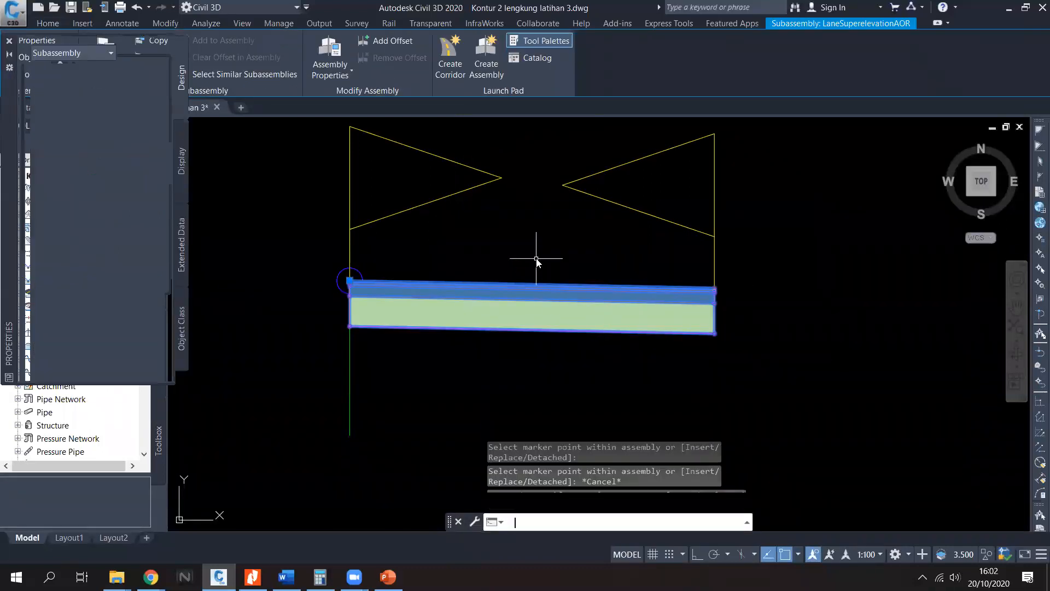
pyautogui.scroll(-5, 101, 313)
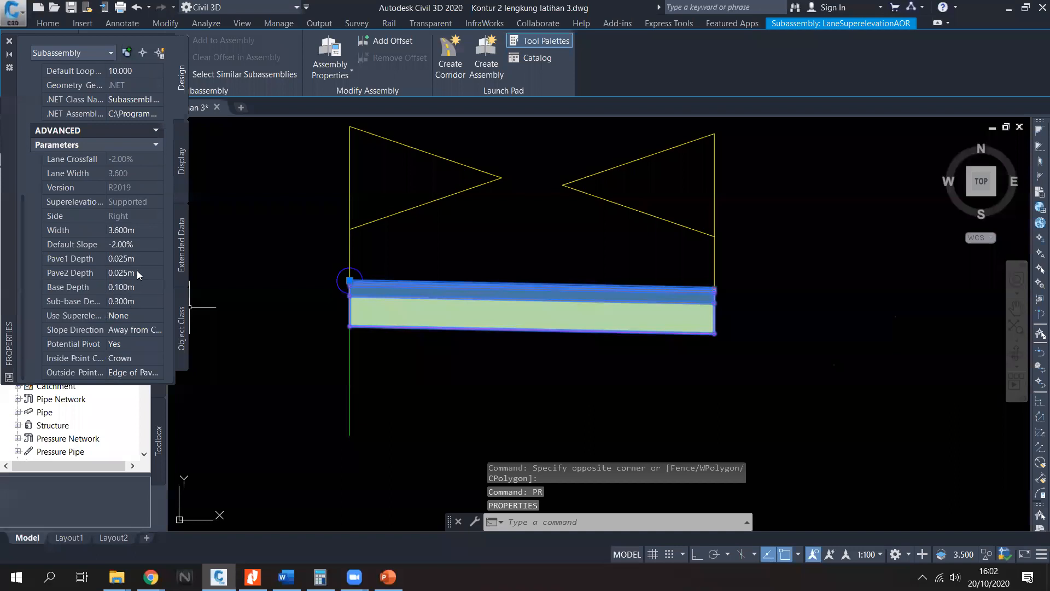
pyautogui.click(142, 230)
pyautogui.write('3')
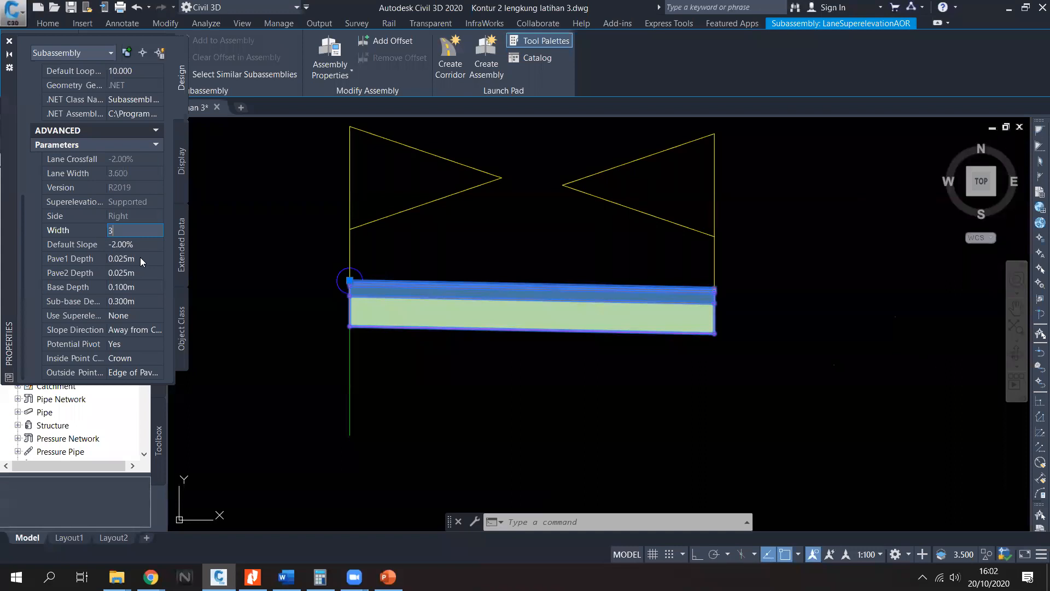
# Step: Set the right lane's Pave1 Depth to 0.050 m and its Pave2 Depth to 0
pyautogui.click(140, 257)
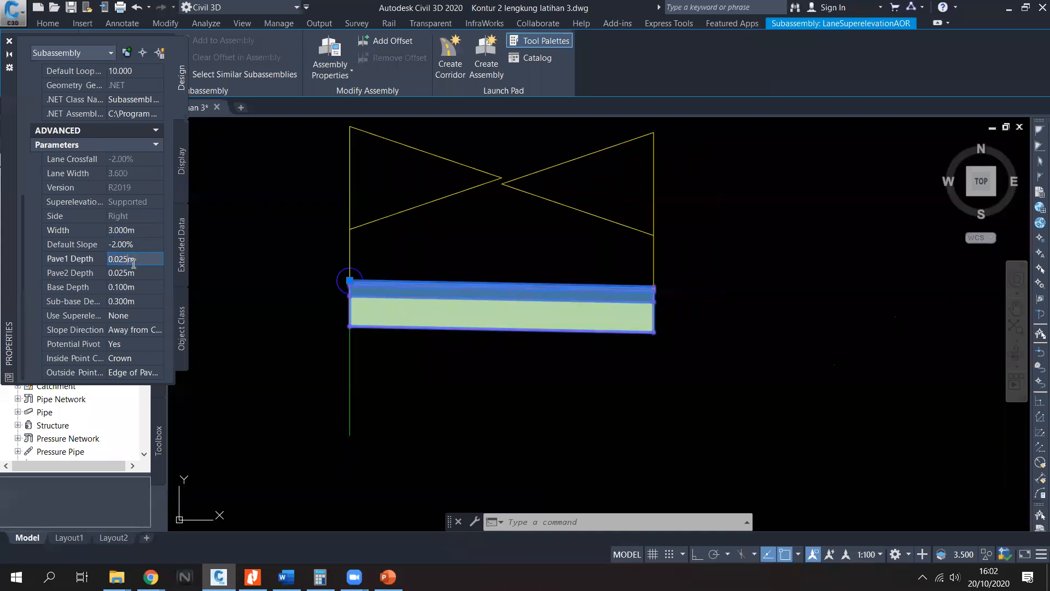
pyautogui.write('5')
pyautogui.click(138, 273)
pyautogui.write('0')
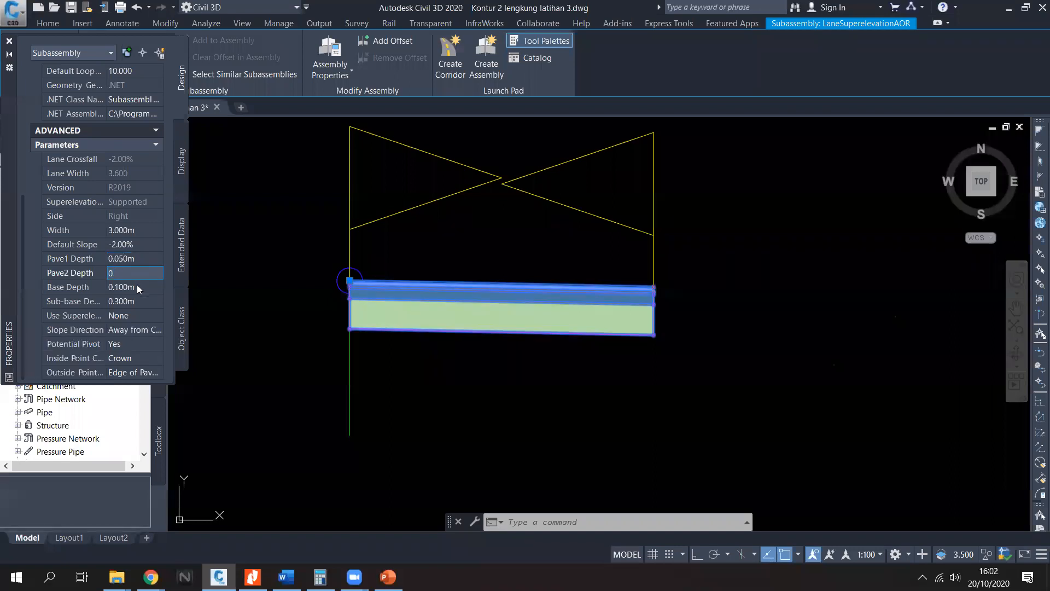
pyautogui.click(140, 287)
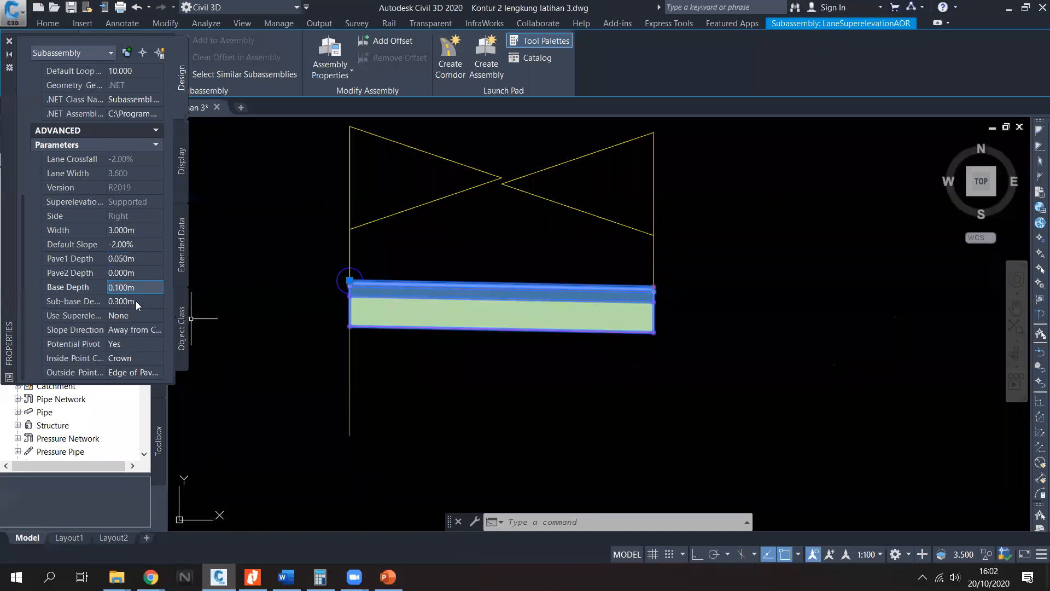
# Step: Review the right lane's Base Depth and Sub-base Depth, and set its Use Superelevation parameter to Right Lane Outside
pyautogui.click(125, 288)
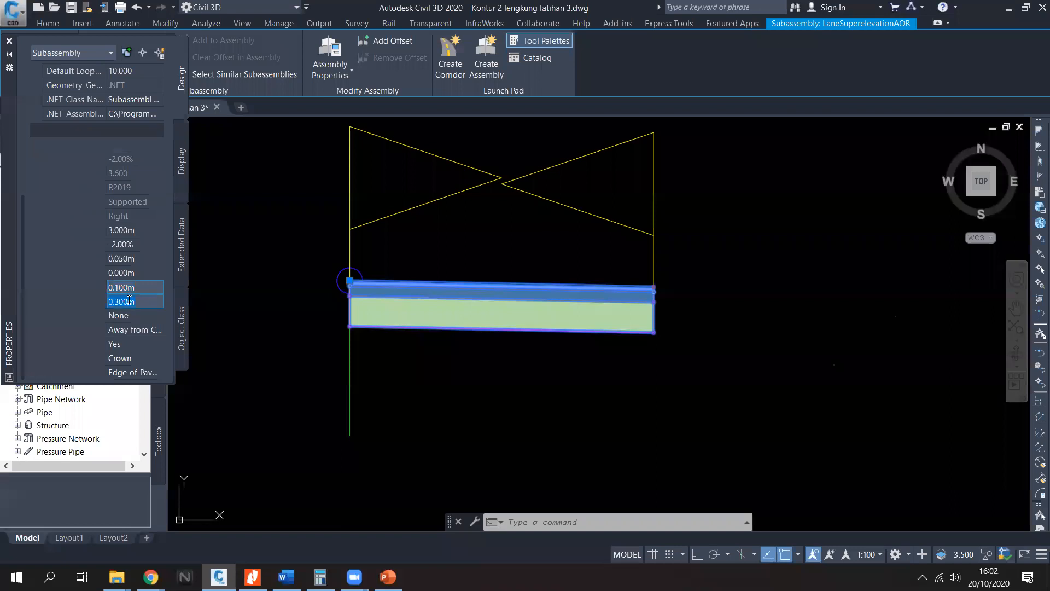
pyautogui.click(126, 301)
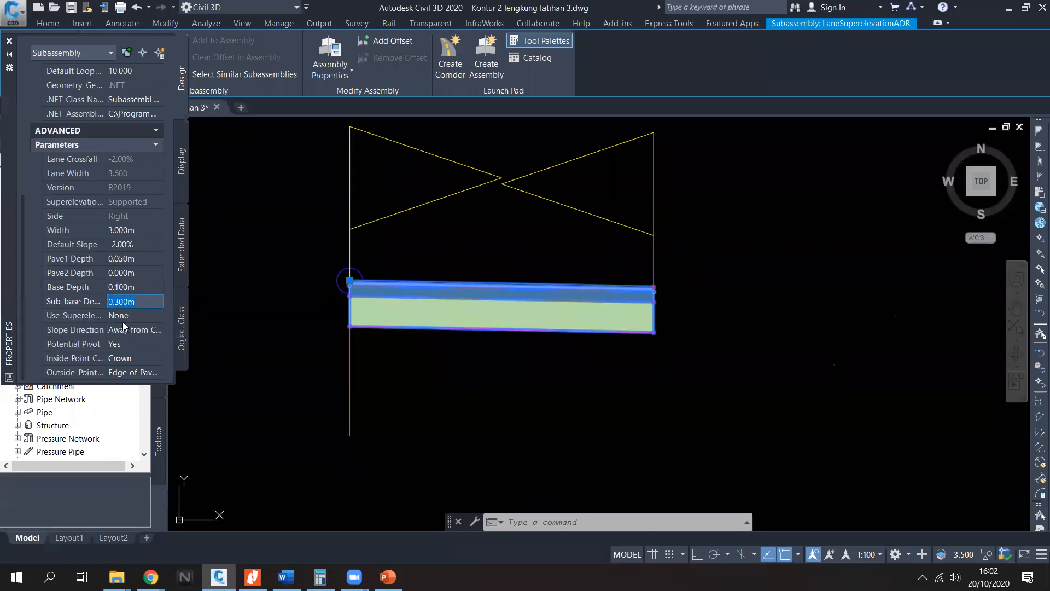
pyautogui.click(132, 317)
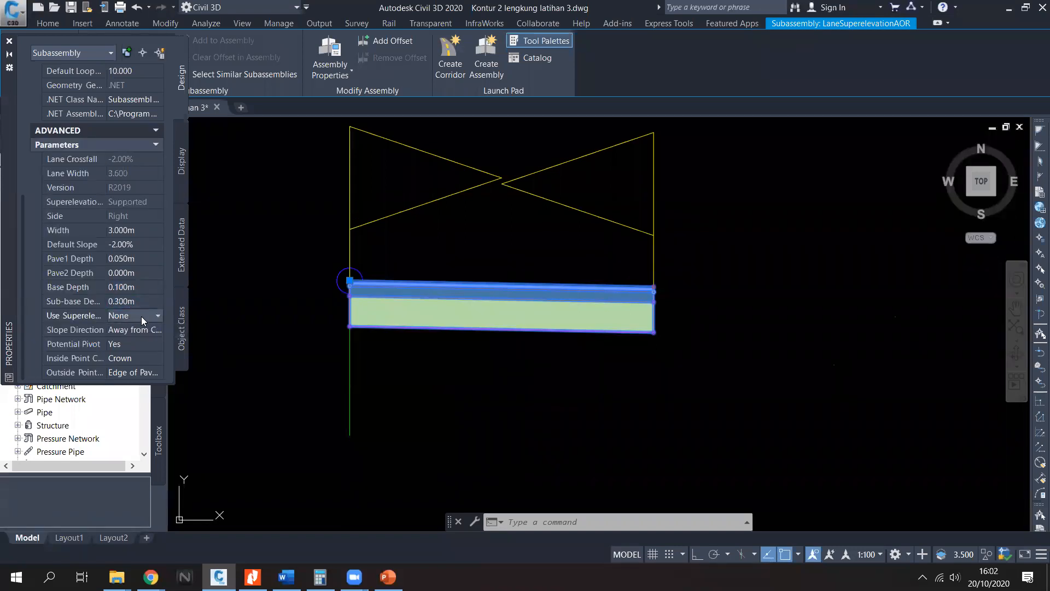
pyautogui.click(141, 316)
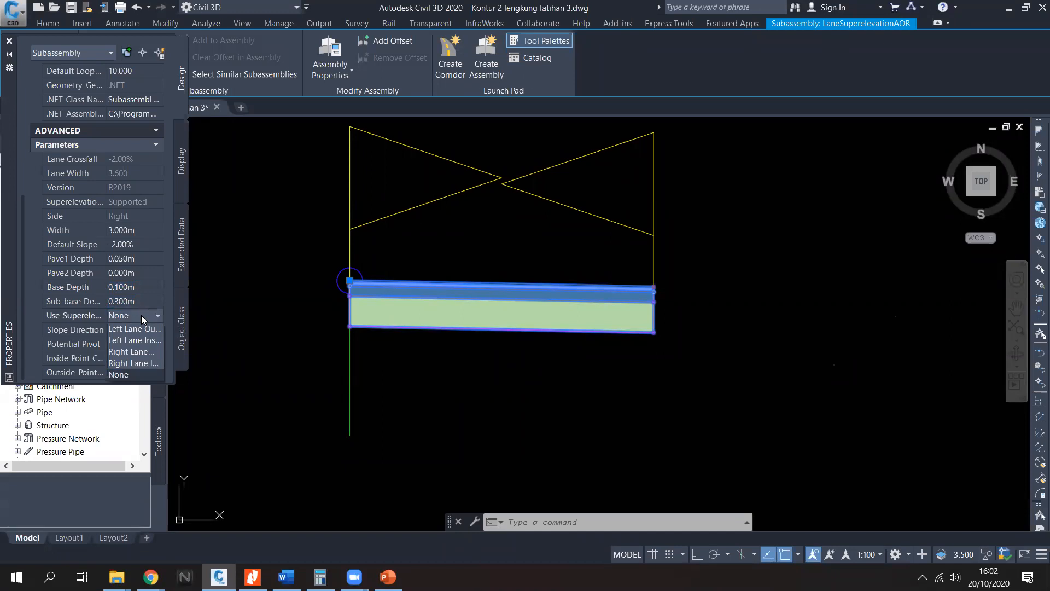
pyautogui.click(141, 315)
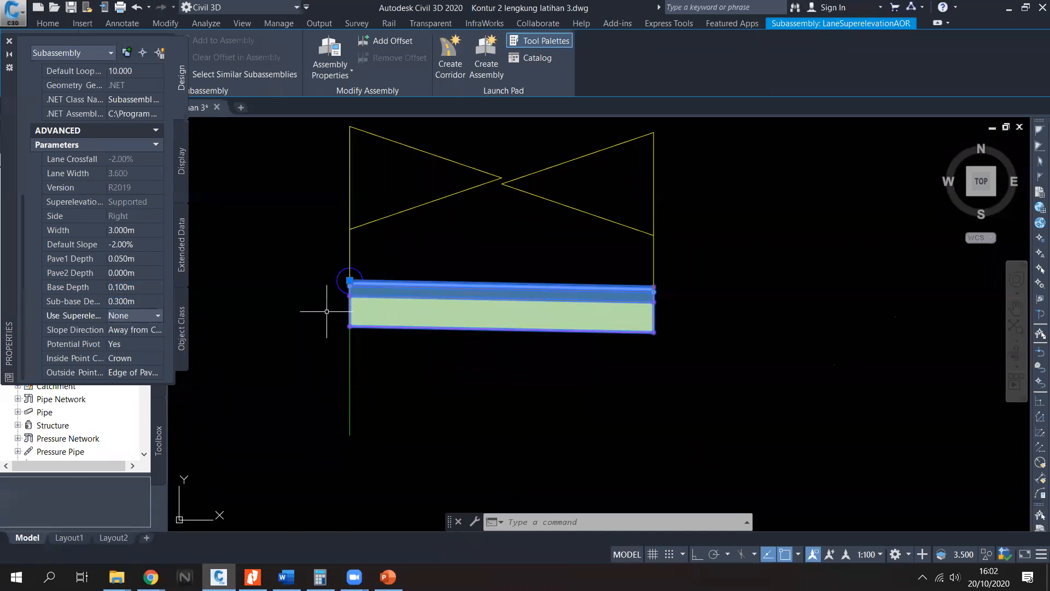
pyautogui.click(134, 316)
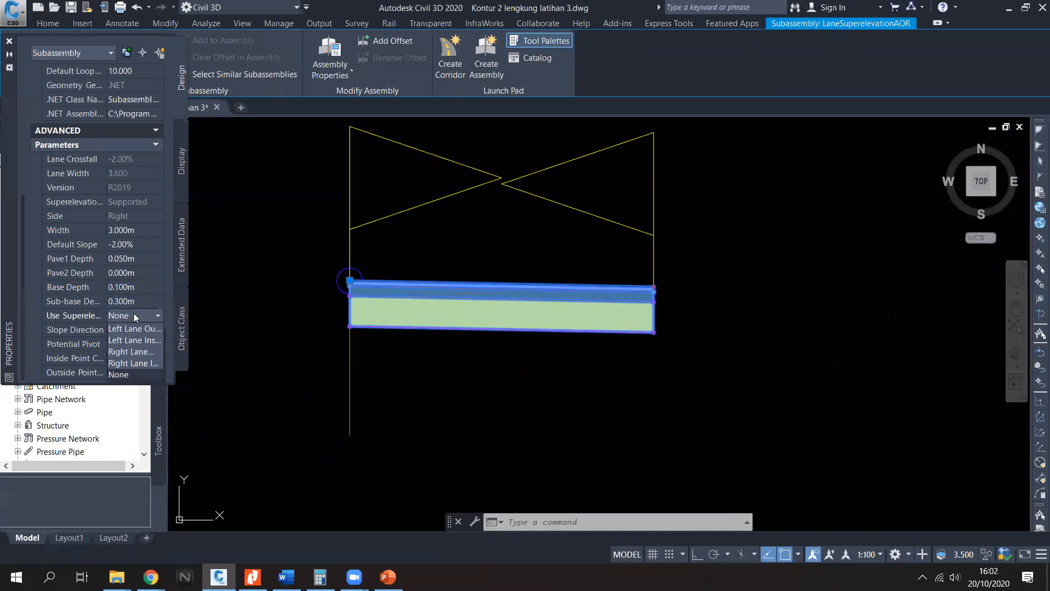
pyautogui.click(145, 351)
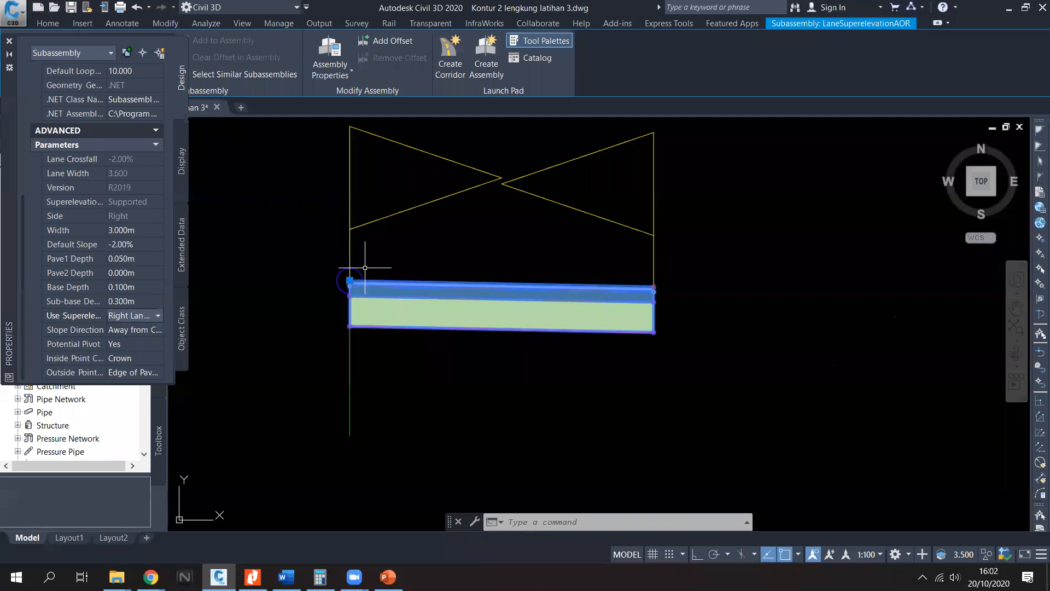
pyautogui.scroll(-3, 434, 306)
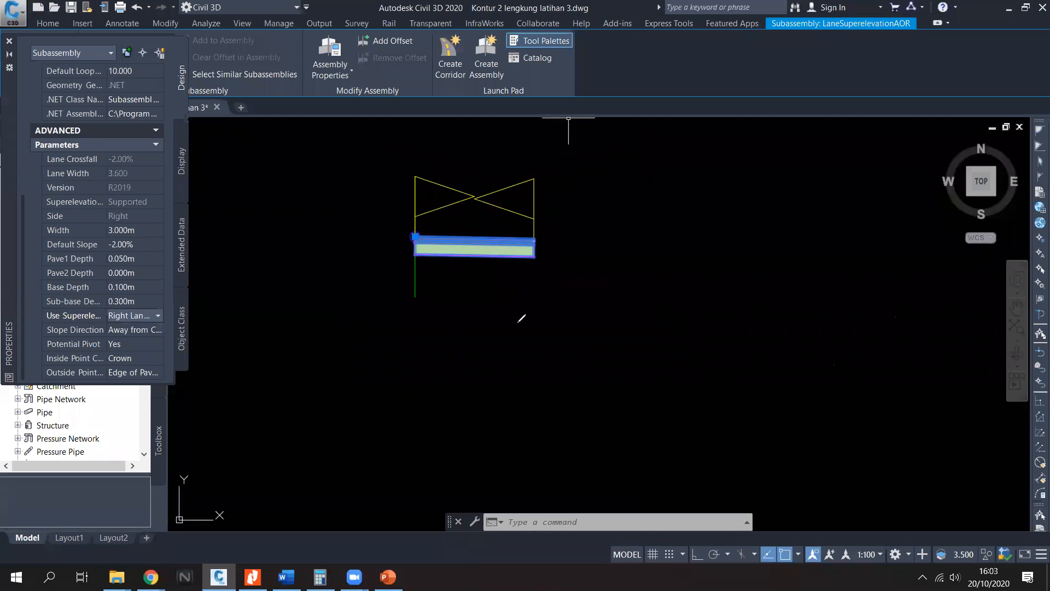
pyautogui.moveTo(493, 315); pyautogui.dragTo(586, 339)
pyautogui.moveTo(494, 316); pyautogui.dragTo(401, 359)
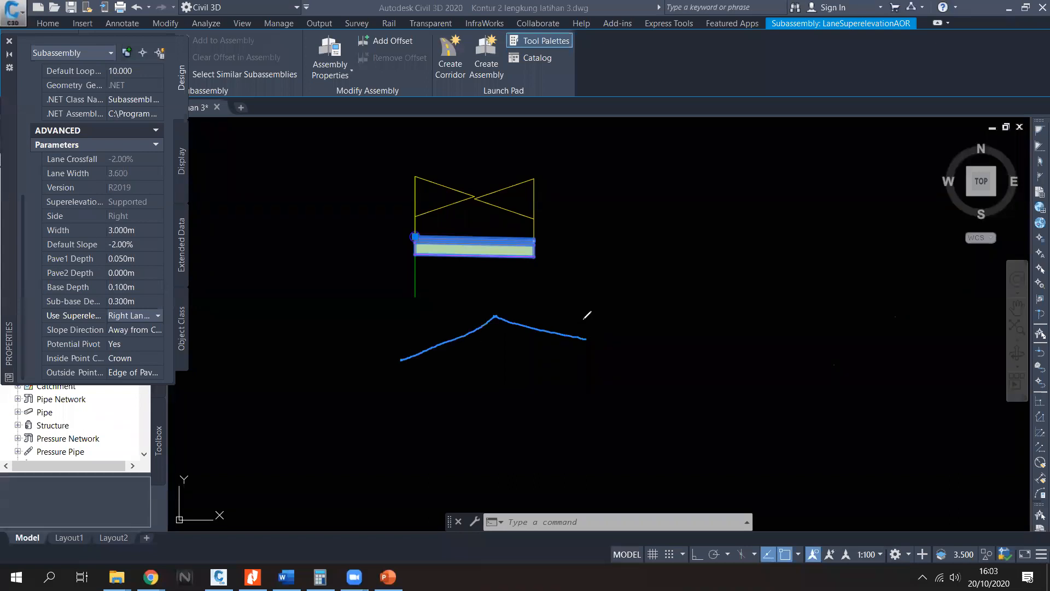
pyautogui.moveTo(585, 323)
pyautogui.mouseDown()
pyautogui.moveTo(586, 300)
pyautogui.moveTo(591, 318)
pyautogui.mouseUp()
pyautogui.moveTo(400, 324)
pyautogui.mouseDown()
pyautogui.moveTo(399, 345)
pyautogui.moveTo(405, 328)
pyautogui.mouseUp()
pyautogui.moveTo(494, 296); pyautogui.dragTo(494, 332)
pyautogui.moveTo(498, 280)
pyautogui.mouseDown()
pyautogui.moveTo(496, 290)
pyautogui.moveTo(510, 291)
pyautogui.mouseUp()
pyautogui.moveTo(501, 374); pyautogui.dragTo(504, 435)
pyautogui.moveTo(463, 376); pyautogui.dragTo(542, 411)
pyautogui.moveTo(622, 363)
pyautogui.mouseDown()
pyautogui.moveTo(633, 415)
pyautogui.moveTo(650, 376)
pyautogui.mouseUp()
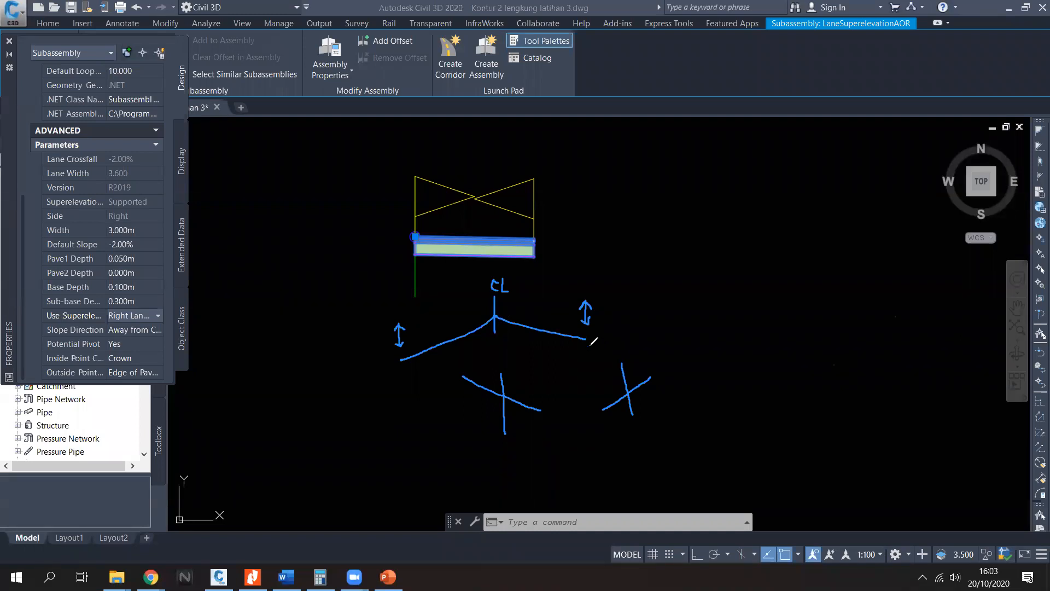
pyautogui.moveTo(677, 260); pyautogui.dragTo(674, 331)
pyautogui.moveTo(624, 301)
pyautogui.mouseDown()
pyautogui.moveTo(676, 277)
pyautogui.moveTo(713, 298)
pyautogui.moveTo(621, 359)
pyautogui.mouseUp()
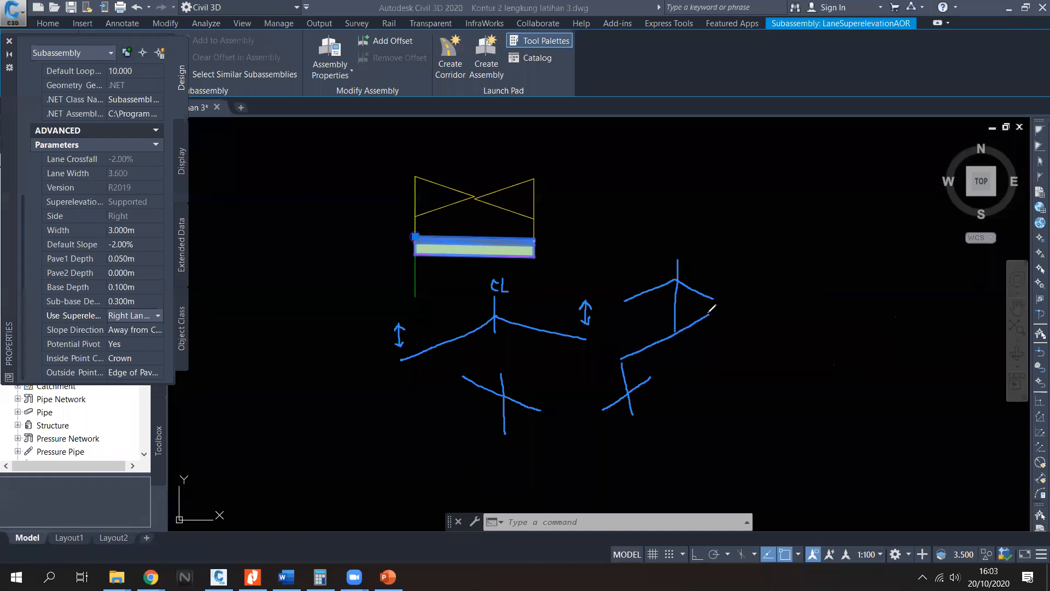
pyautogui.moveTo(715, 296); pyautogui.dragTo(714, 295)
pyautogui.moveTo(638, 391); pyautogui.dragTo(650, 390)
pyautogui.click(641, 395)
pyautogui.moveTo(498, 315); pyautogui.dragTo(495, 316)
pyautogui.moveTo(714, 300)
pyautogui.mouseDown()
pyautogui.moveTo(660, 307)
pyautogui.moveTo(630, 329)
pyautogui.mouseUp()
pyautogui.moveTo(714, 298); pyautogui.dragTo(622, 344)
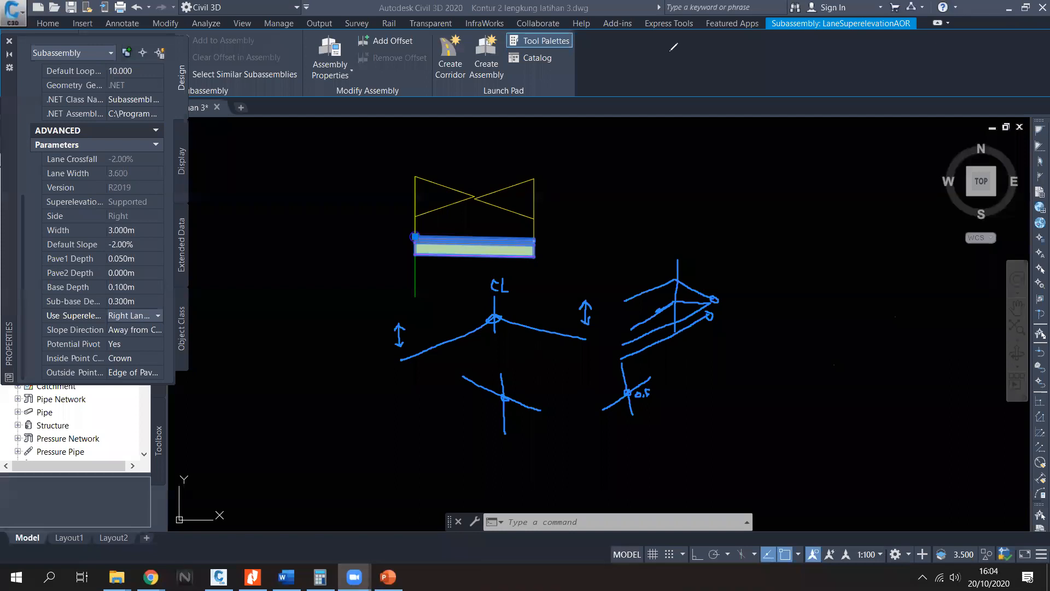
pyautogui.click(698, 211)
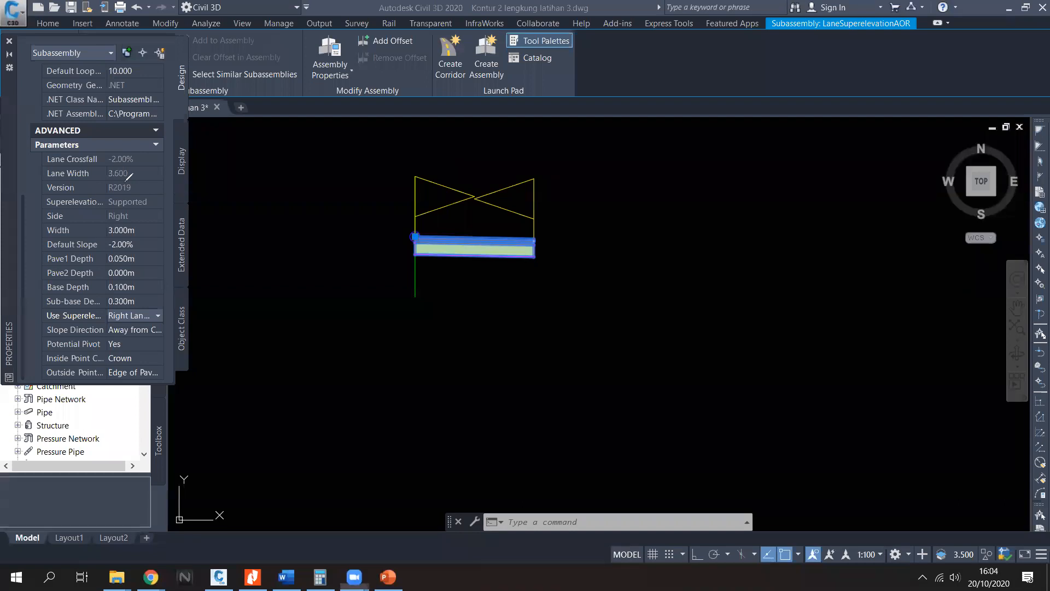
# Step: Deselect the finished right lane, close its properties and show the Metric Shoulders subassemblies
pyautogui.moveTo(502, 277); pyautogui.dragTo(492, 293, button='middle')
pyautogui.press('Escape')
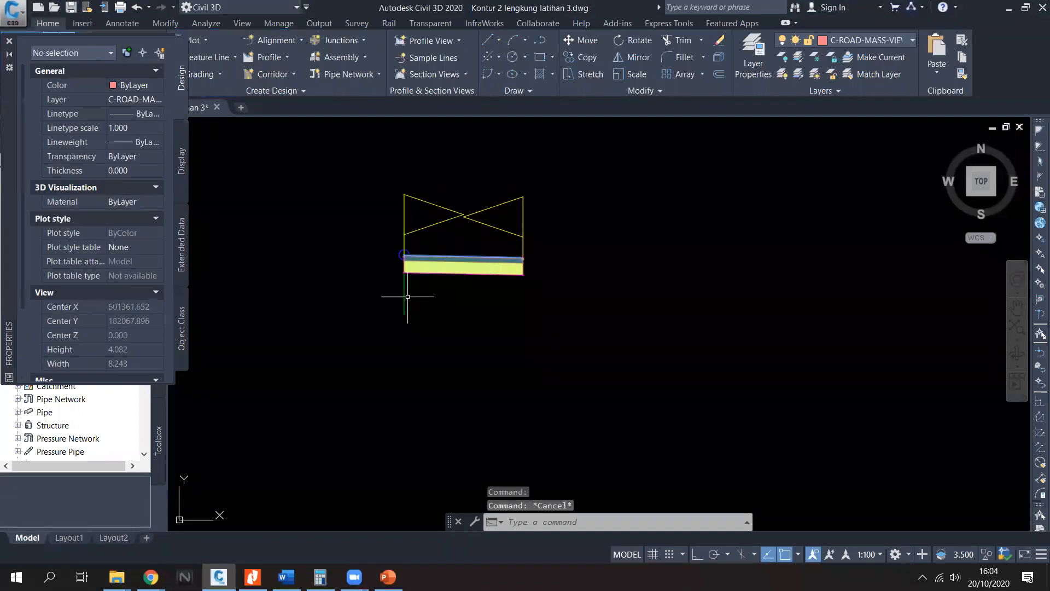
pyautogui.click(432, 307)
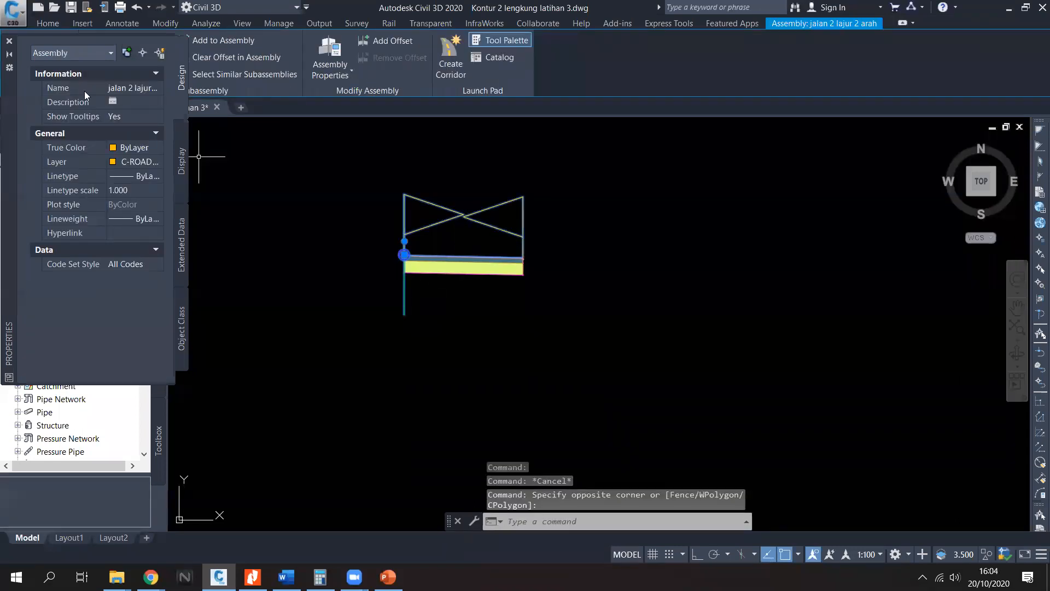
pyautogui.click(10, 41)
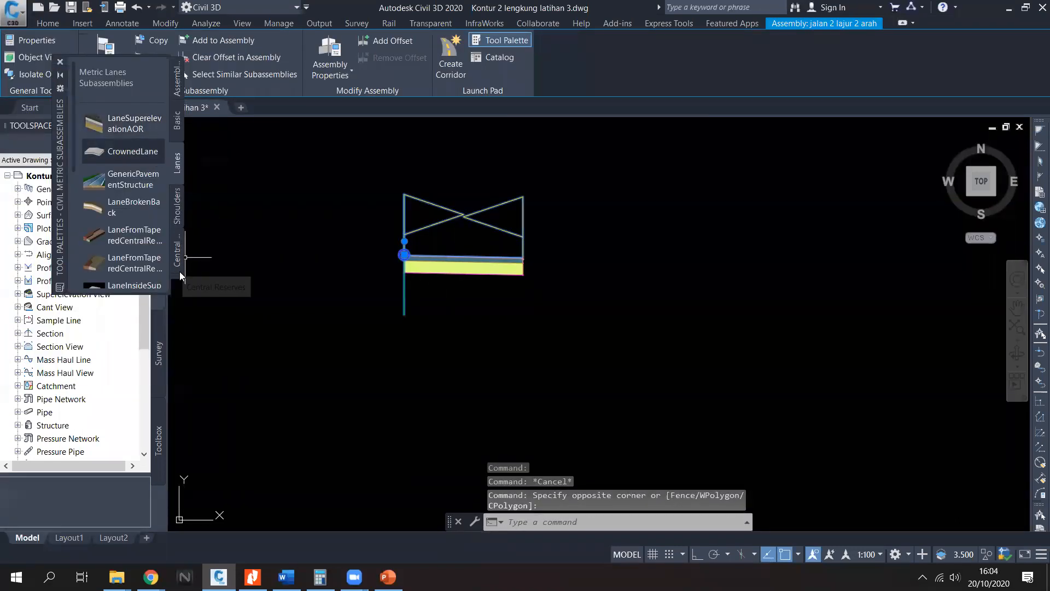
pyautogui.click(177, 225)
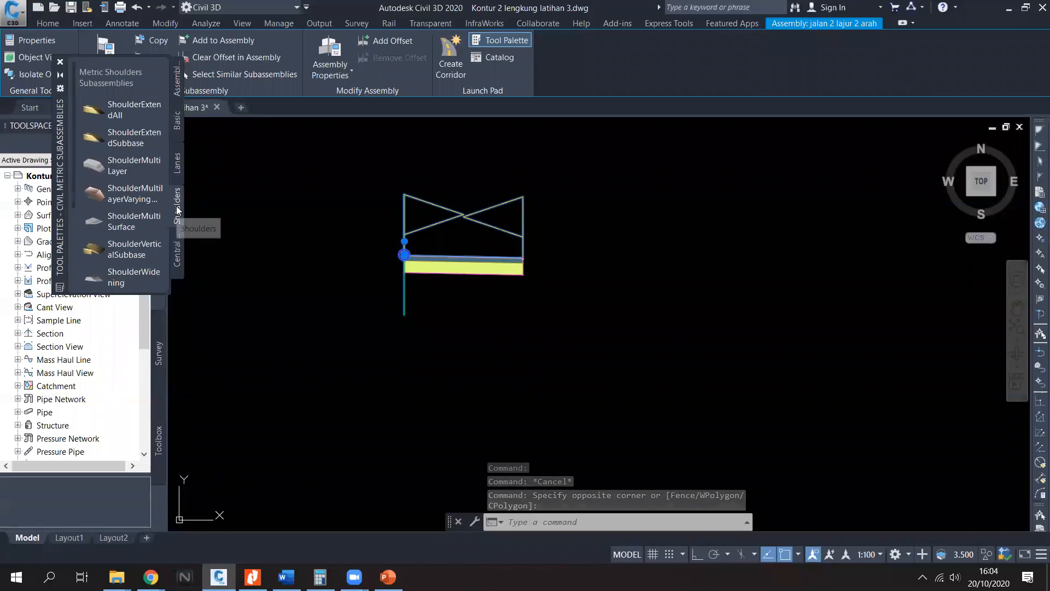
# Step: Try to attach a ShoulderExtendAll subassembly to the second marker down on the right lane's outer edge
pyautogui.click(100, 110)
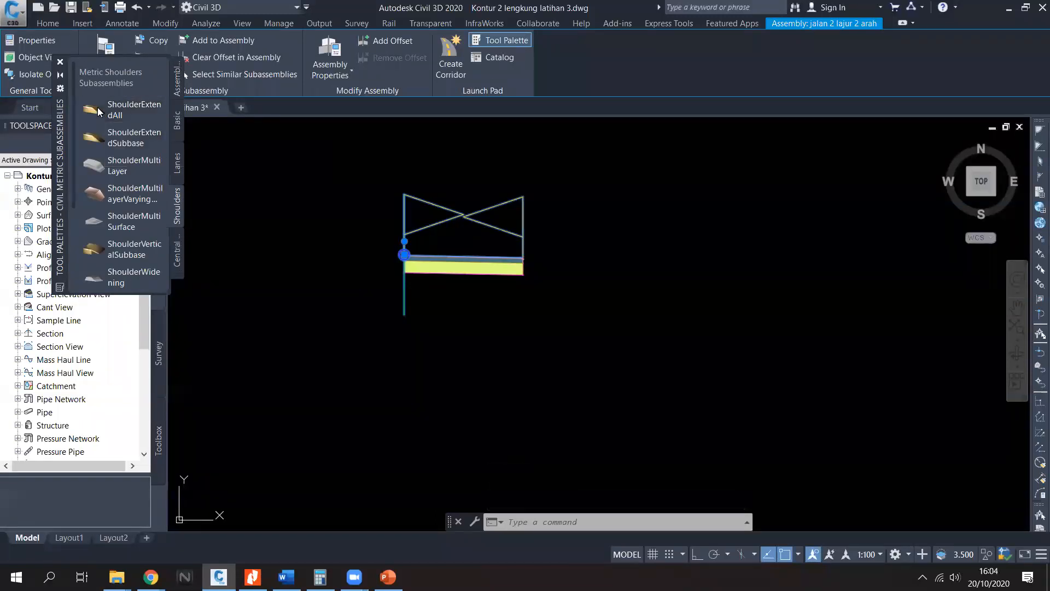
pyautogui.scroll(8, 525, 261)
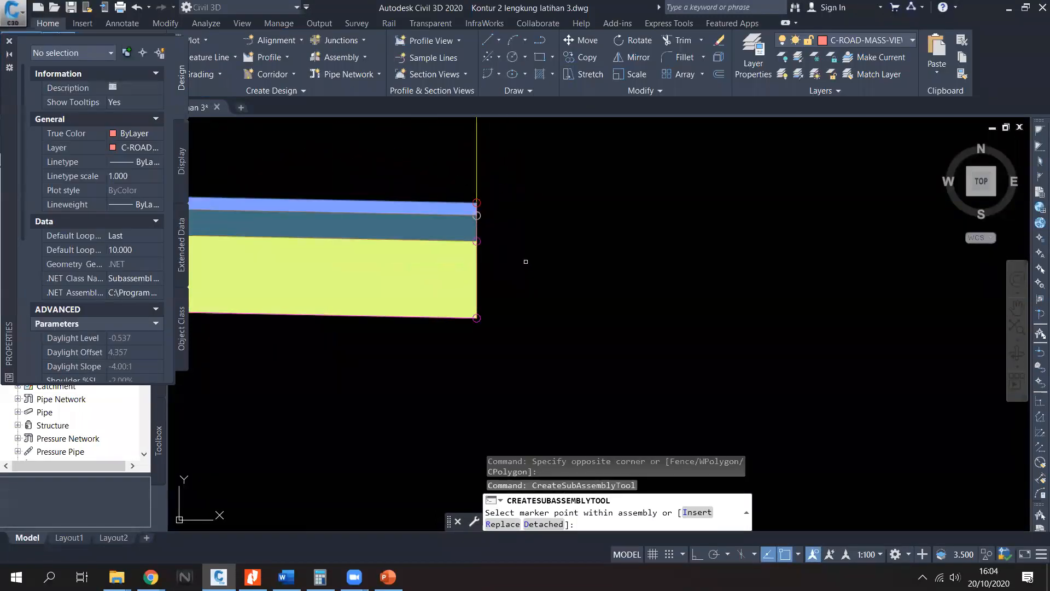
pyautogui.scroll(4, 484, 196)
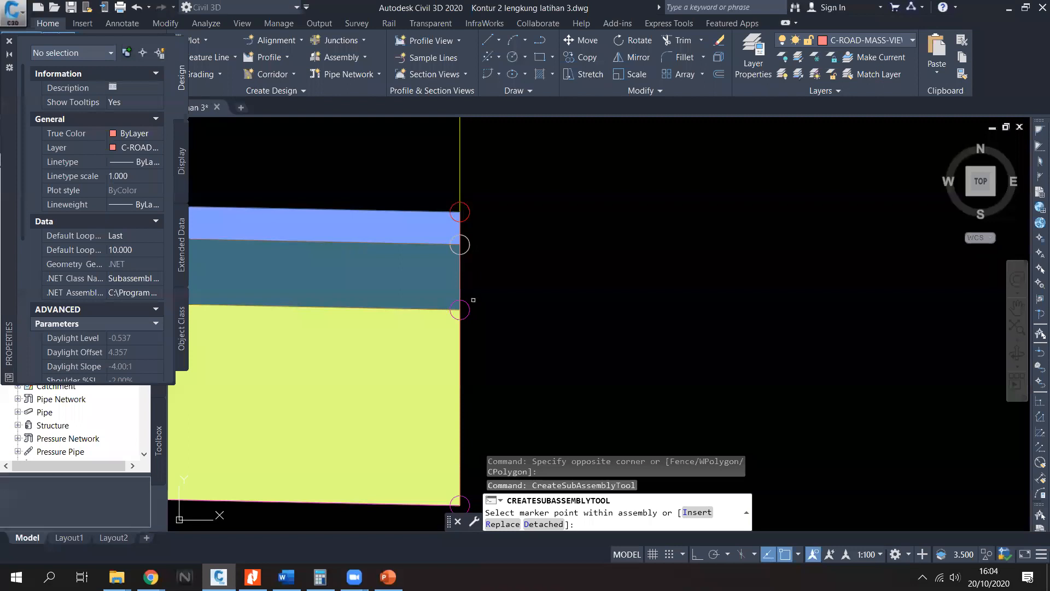
pyautogui.scroll(-3, 528, 287)
pyautogui.scroll(3, 516, 277)
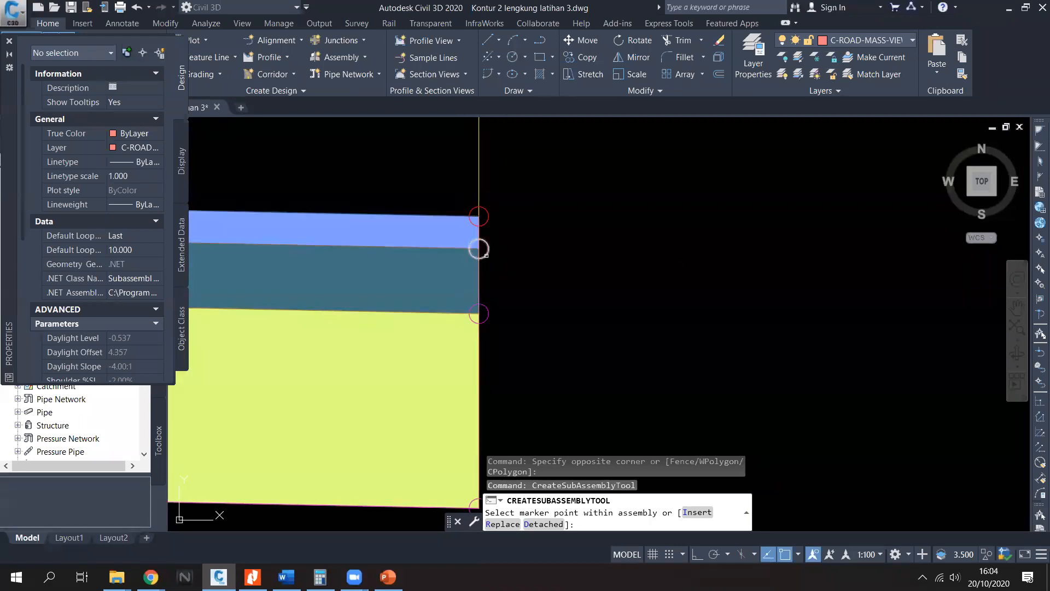
pyautogui.click(479, 249)
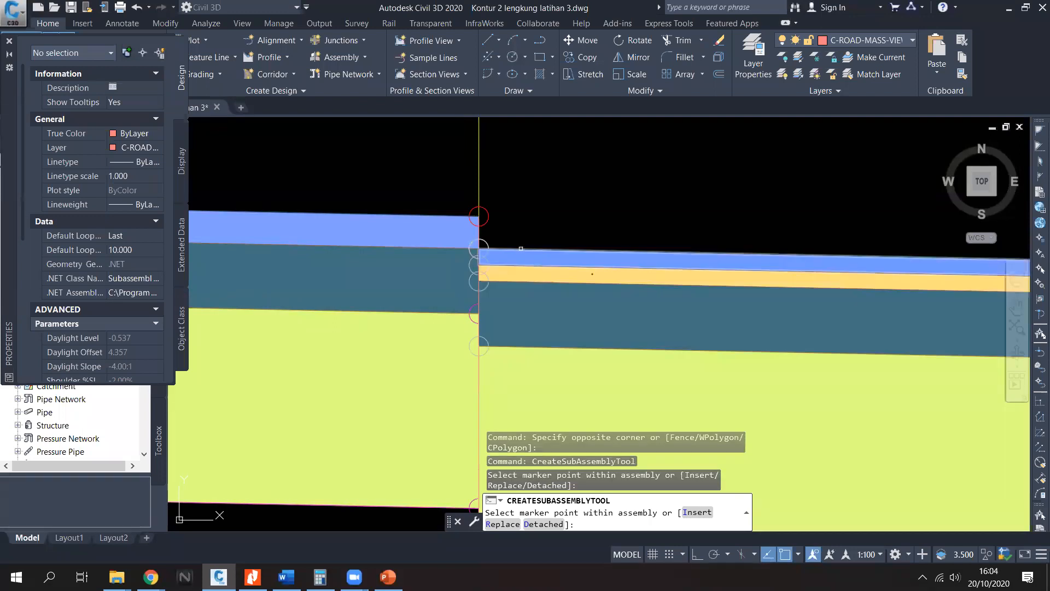
pyautogui.press('Escape')
# Step: Delete the shoulder attached to the right lane's second outer marker
pyautogui.click(544, 248)
pyautogui.click(520, 222)
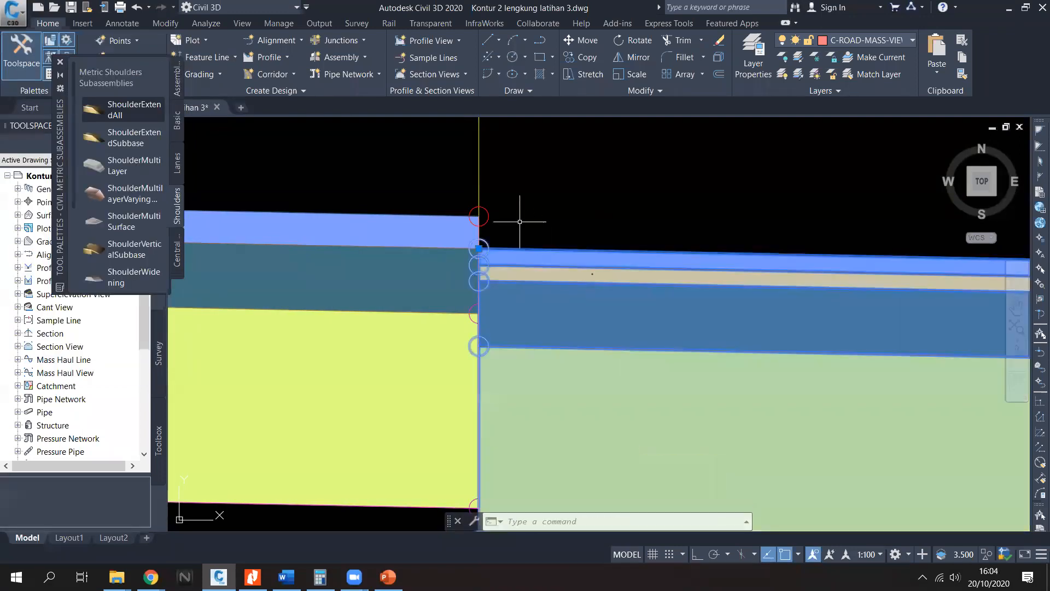
pyautogui.press('Delete')
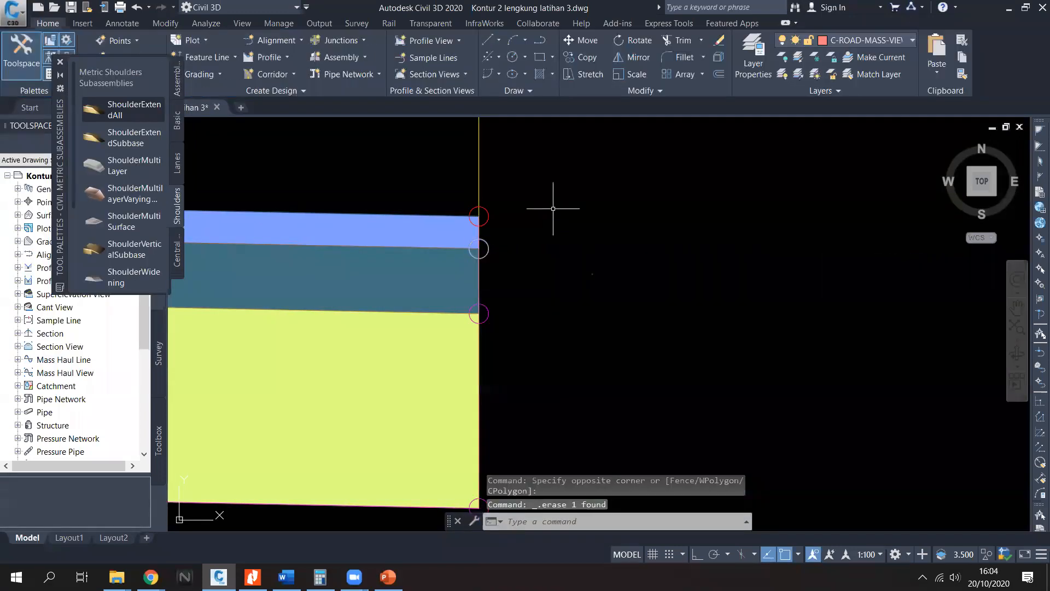
# Step: Attach a ShoulderExtendAll subassembly to the topmost marker on the right lane's outer edge
pyautogui.click(143, 120)
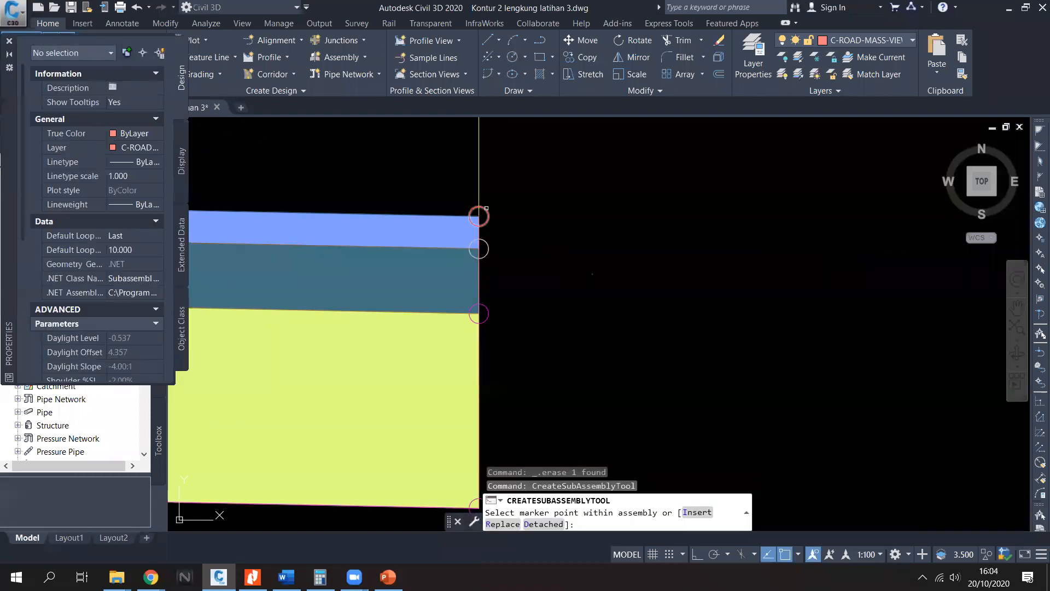
pyautogui.click(479, 215)
pyautogui.press('Escape')
pyautogui.scroll(-2, 529, 271)
pyautogui.moveTo(597, 289); pyautogui.dragTo(485, 278, button='middle')
# Step: Set the attached right shoulder's Pave1 Depth to 0.05 m and Pave2 Depth to 0, and close its properties
pyautogui.click(552, 285)
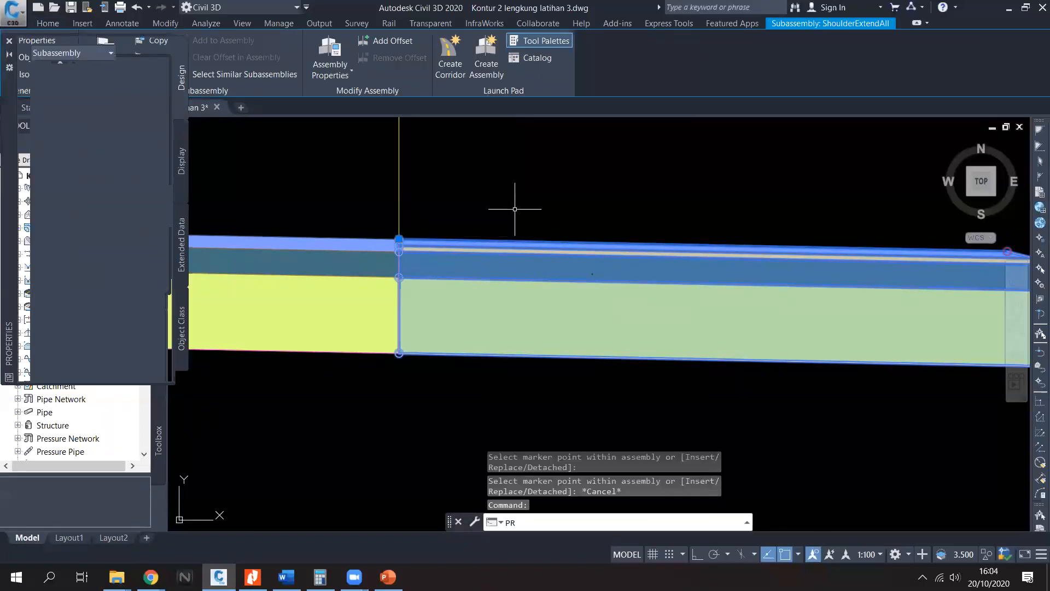
pyautogui.press('Return')
pyautogui.scroll(-10, 133, 282)
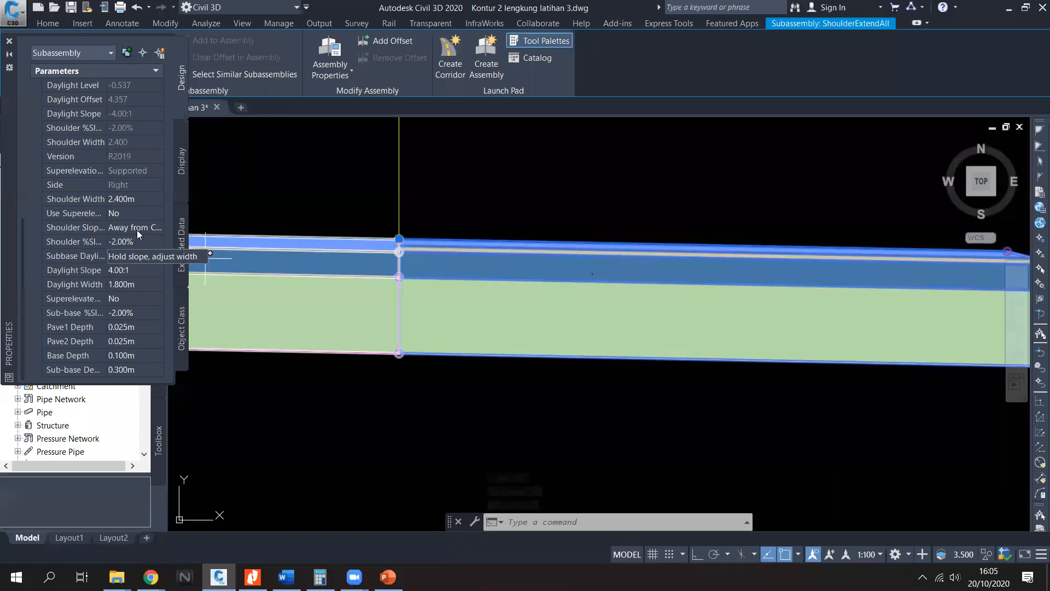
pyautogui.click(145, 199)
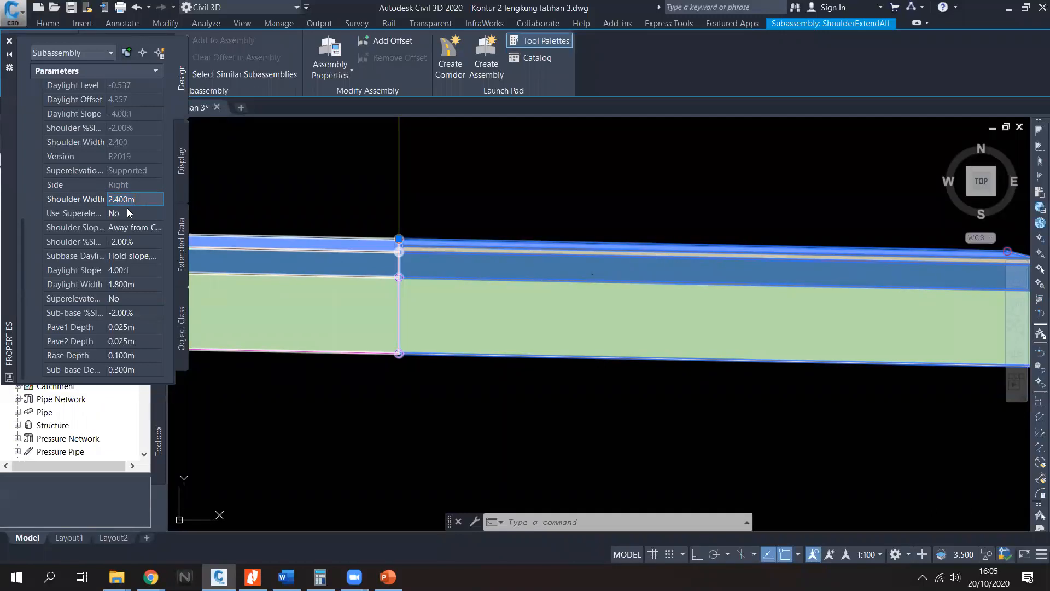
pyautogui.click(144, 327)
pyautogui.write('0.05')
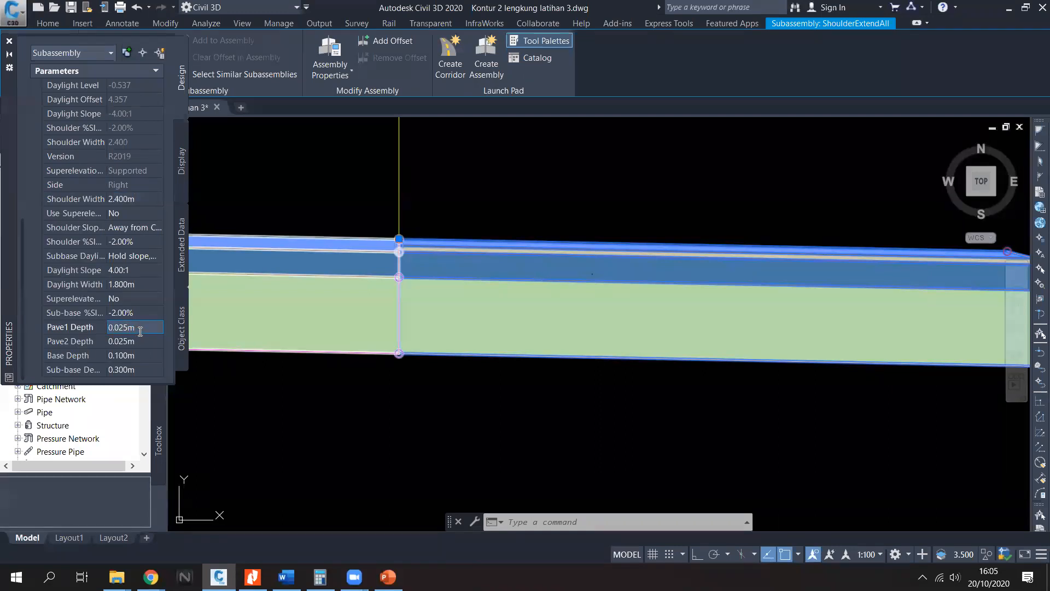
pyautogui.click(133, 341)
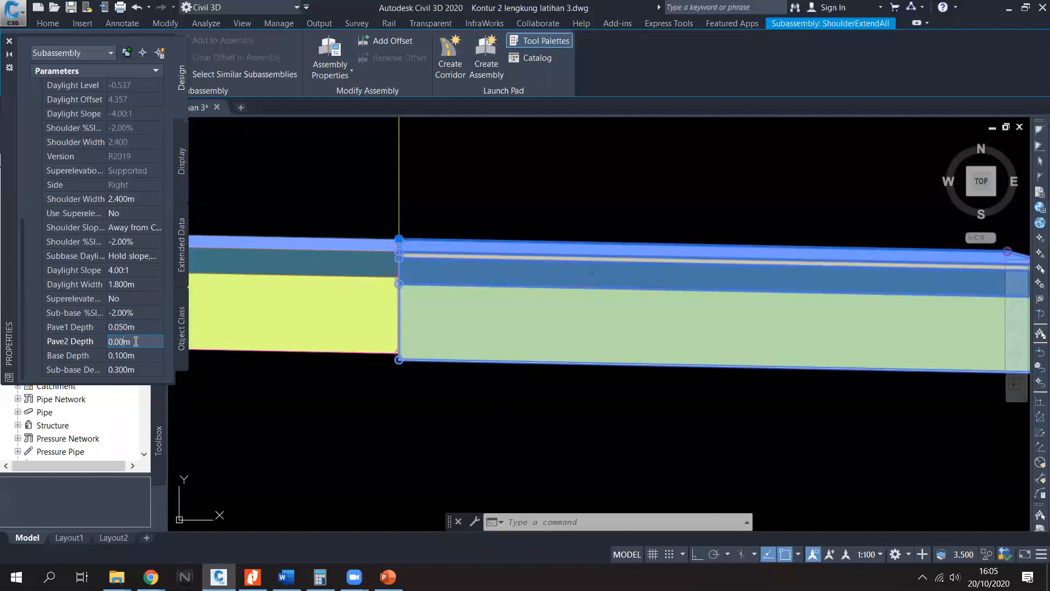
pyautogui.press('Tab')
pyautogui.click(9, 41)
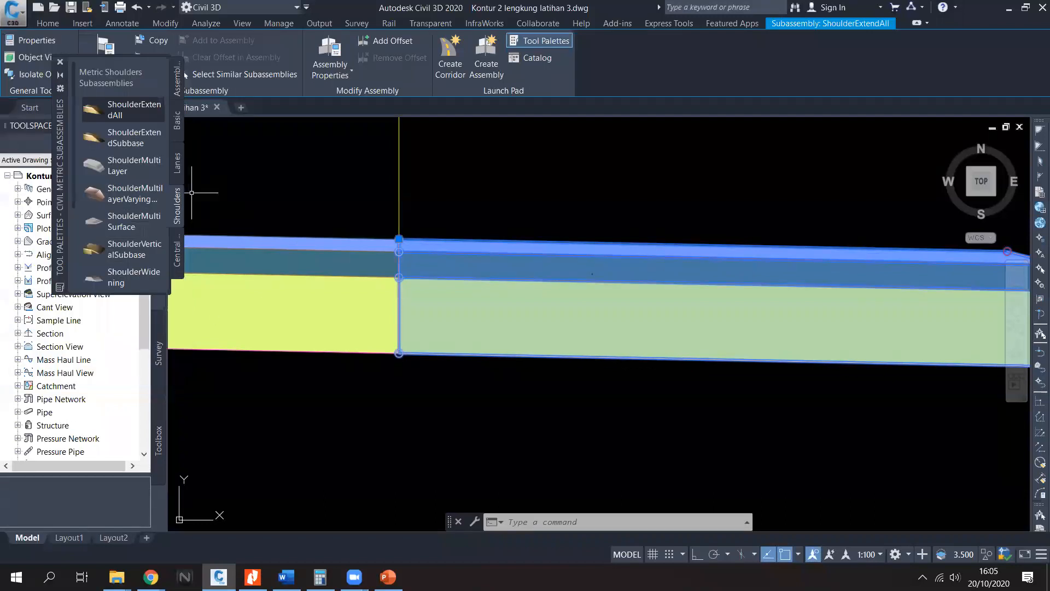
pyautogui.press('Escape')
pyautogui.scroll(-4, 509, 293)
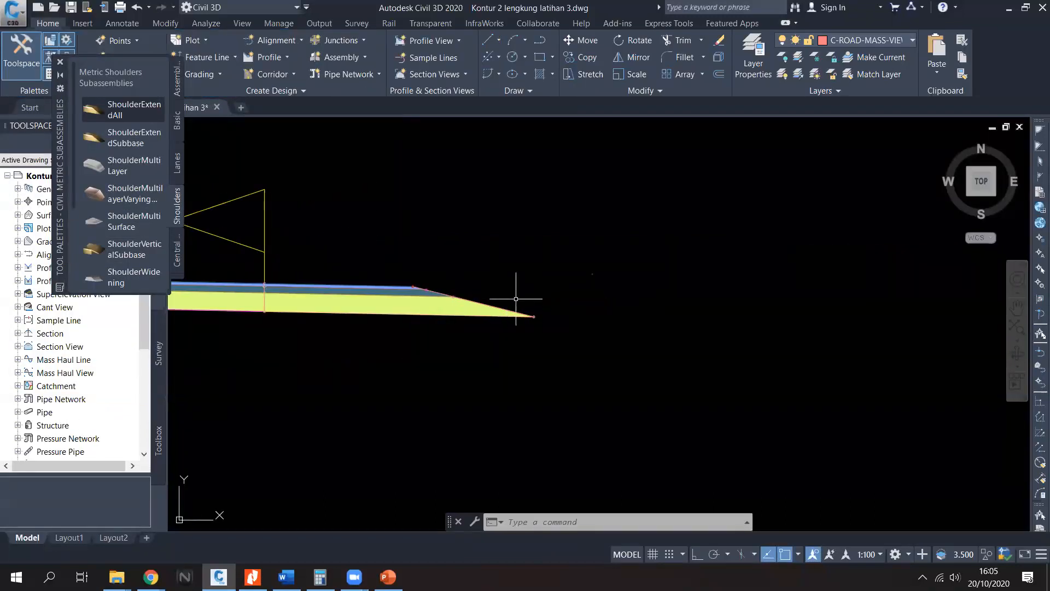
pyautogui.scroll(-2, 469, 340)
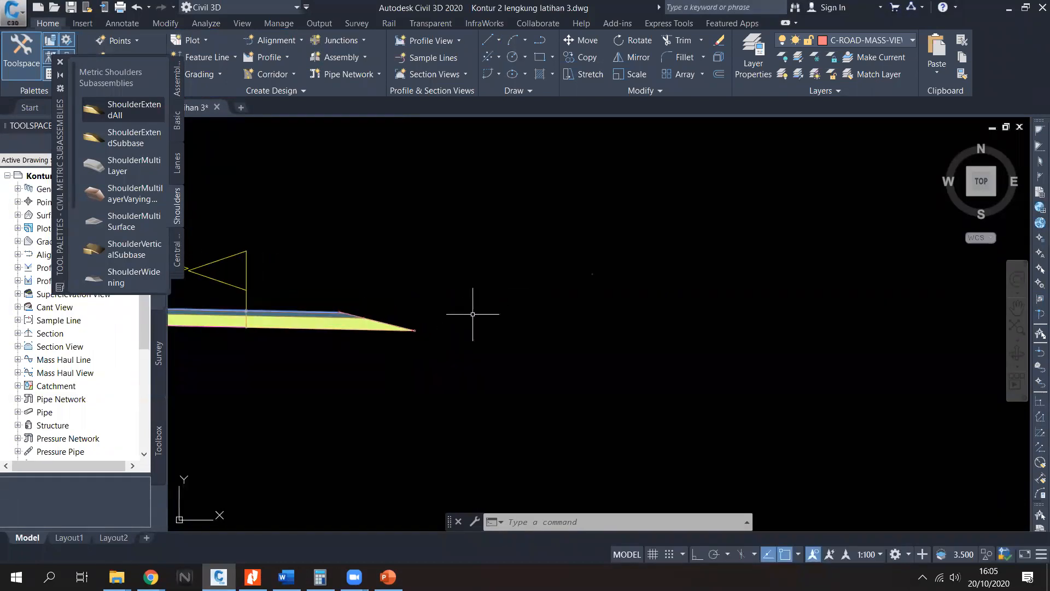
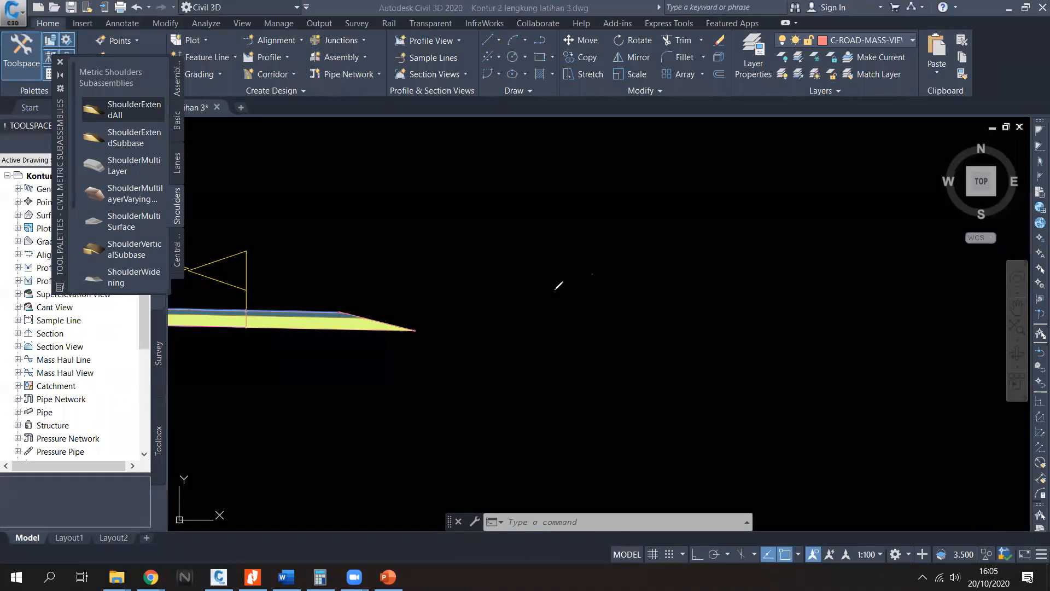
pyautogui.moveTo(524, 283)
pyautogui.mouseDown()
pyautogui.moveTo(609, 265)
pyautogui.moveTo(722, 272)
pyautogui.moveTo(732, 283)
pyautogui.mouseUp()
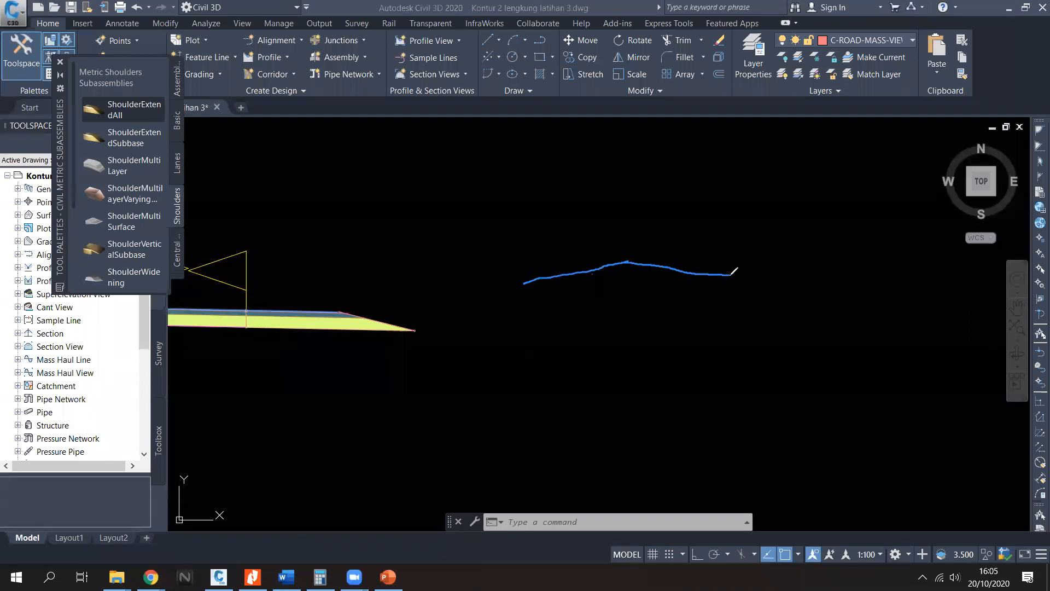
pyautogui.moveTo(758, 308)
pyautogui.mouseDown()
pyautogui.moveTo(782, 326)
pyautogui.moveTo(797, 315)
pyautogui.mouseUp()
pyautogui.moveTo(502, 323); pyautogui.dragTo(818, 316)
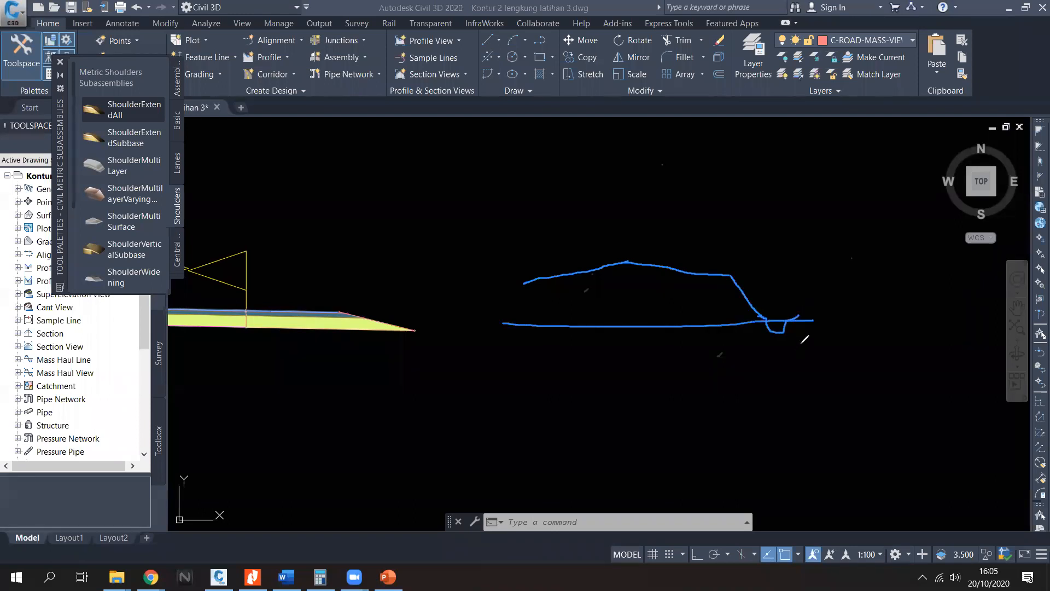
pyautogui.moveTo(495, 427); pyautogui.dragTo(813, 422)
pyautogui.moveTo(547, 467)
pyautogui.mouseDown()
pyautogui.moveTo(661, 459)
pyautogui.moveTo(740, 479)
pyautogui.mouseUp()
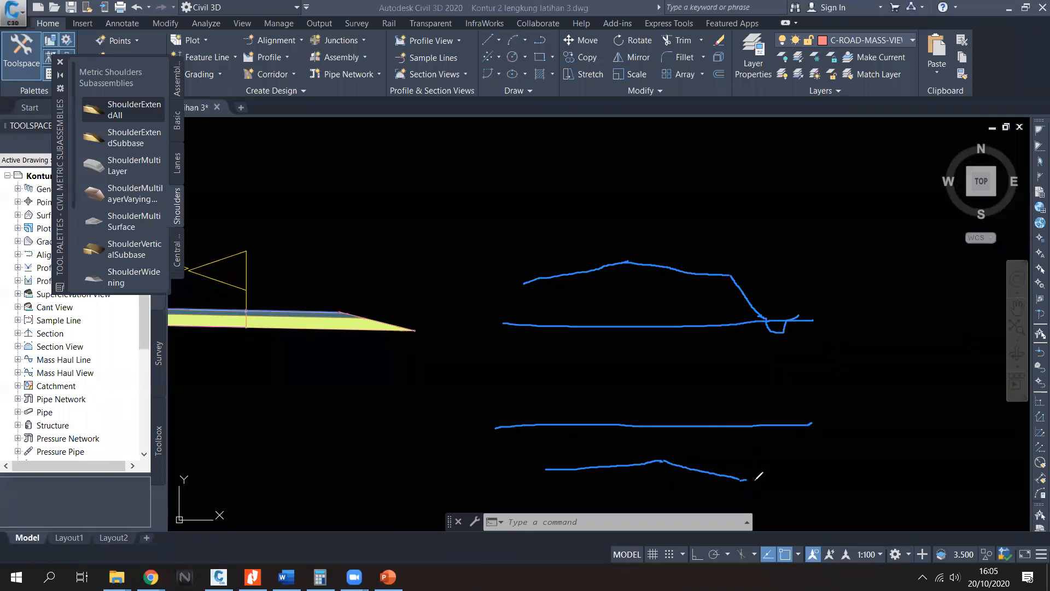
pyautogui.moveTo(758, 480)
pyautogui.mouseDown()
pyautogui.moveTo(776, 492)
pyautogui.moveTo(785, 480)
pyautogui.mouseUp()
pyautogui.moveTo(819, 437); pyautogui.dragTo(830, 417)
pyautogui.moveTo(752, 271); pyautogui.dragTo(781, 272)
pyautogui.moveTo(813, 315)
pyautogui.mouseDown()
pyautogui.moveTo(800, 336)
pyautogui.moveTo(818, 312)
pyautogui.mouseUp()
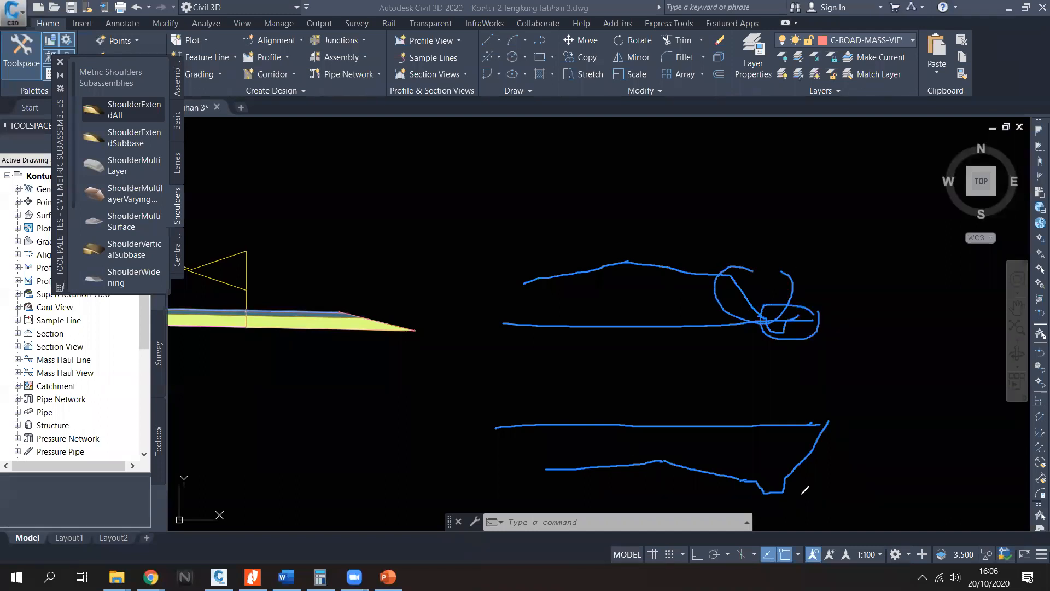
pyautogui.moveTo(800, 482)
pyautogui.mouseDown()
pyautogui.moveTo(753, 470)
pyautogui.moveTo(797, 484)
pyautogui.mouseUp()
pyautogui.moveTo(839, 409)
pyautogui.mouseDown()
pyautogui.moveTo(812, 437)
pyautogui.moveTo(831, 409)
pyautogui.mouseUp()
pyautogui.moveTo(844, 473); pyautogui.dragTo(832, 409)
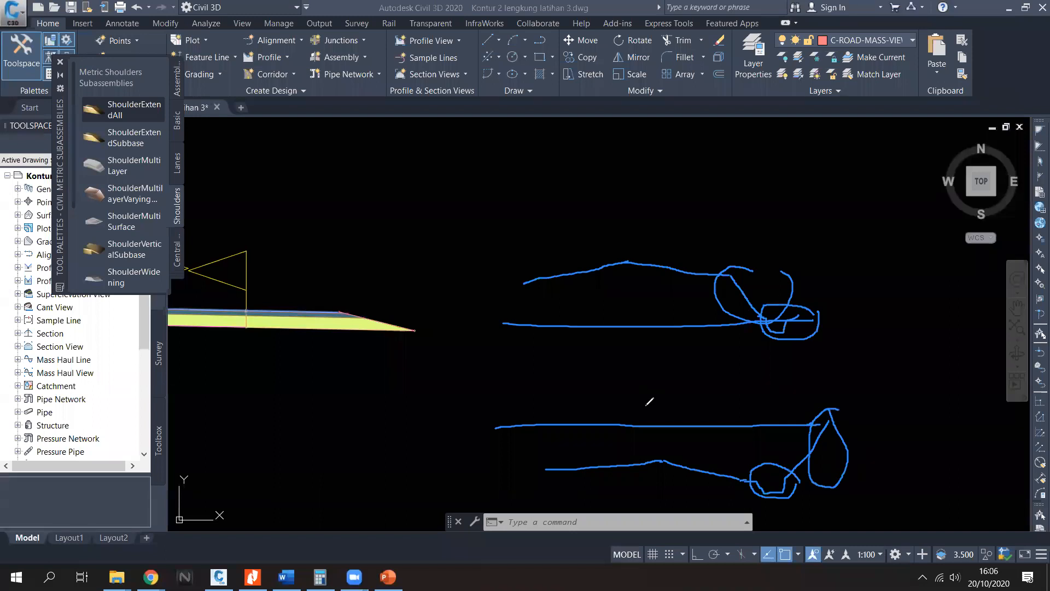
pyautogui.click(691, 106)
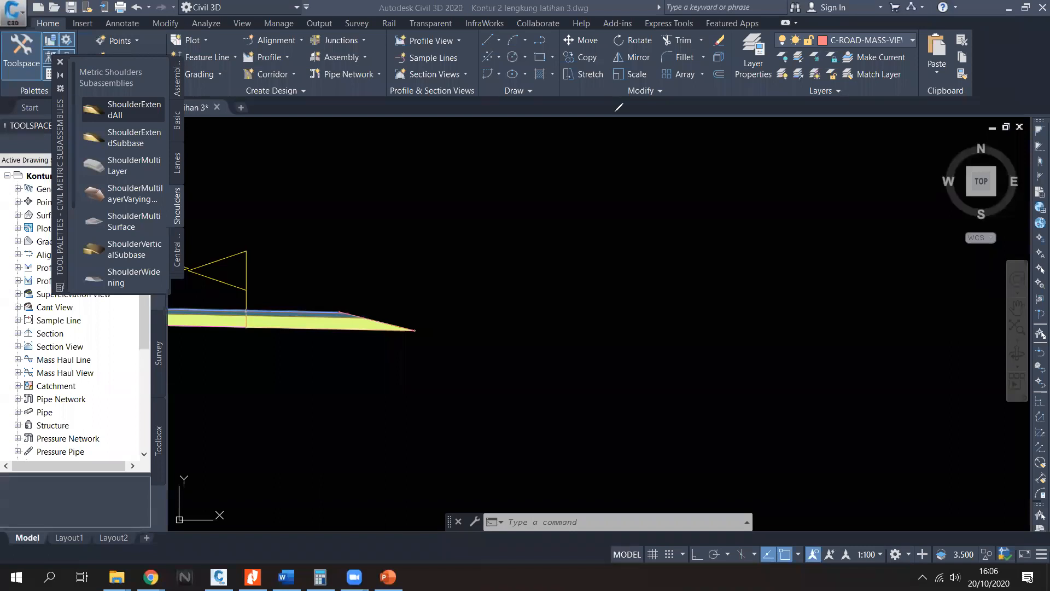
# Step: Attach a ConditionalCutOrFill subassembly from the metric conditional set to the marker at the right shoulder's outer tip
pyautogui.click(177, 274)
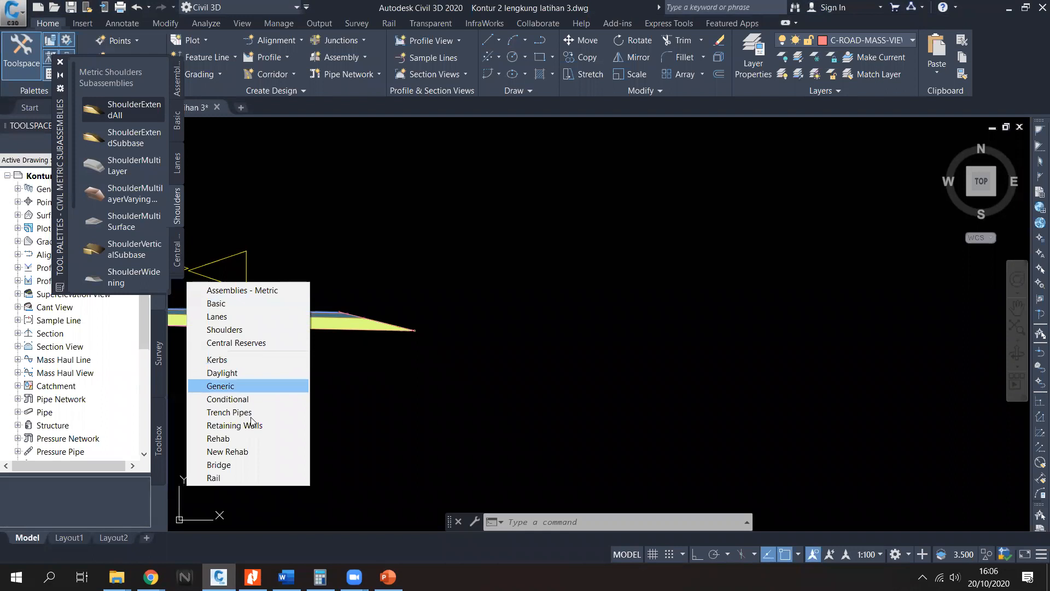
pyautogui.click(244, 400)
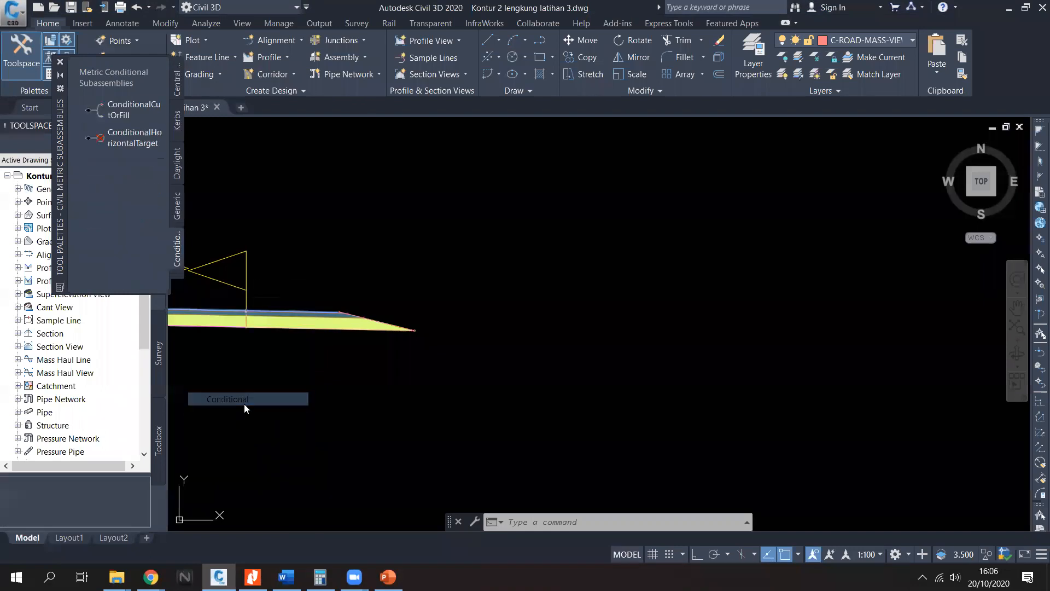
pyautogui.click(105, 111)
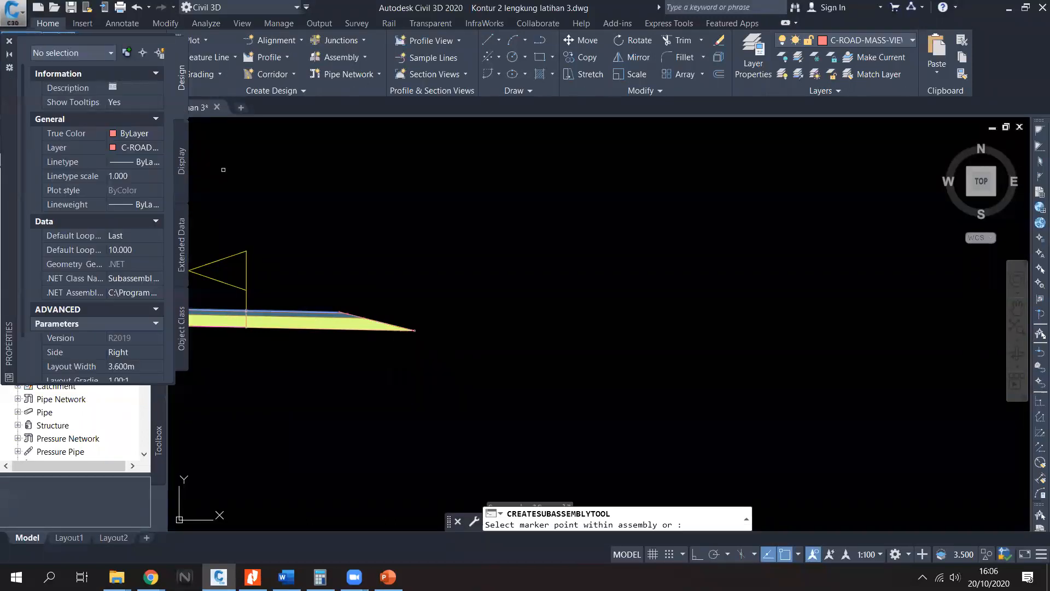
pyautogui.scroll(2, 421, 339)
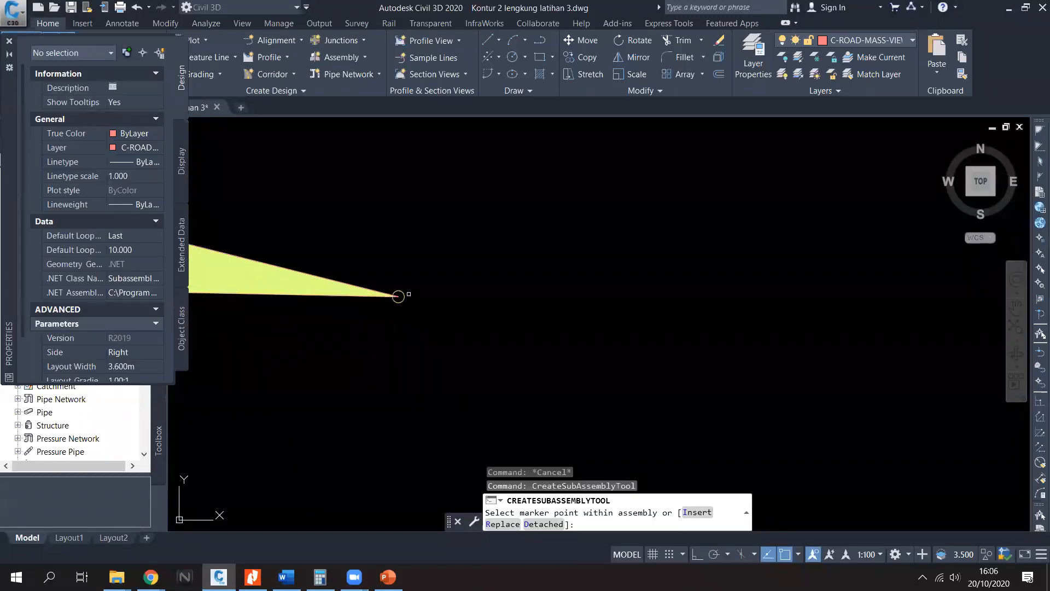
pyautogui.click(399, 295)
pyautogui.scroll(-5, 443, 353)
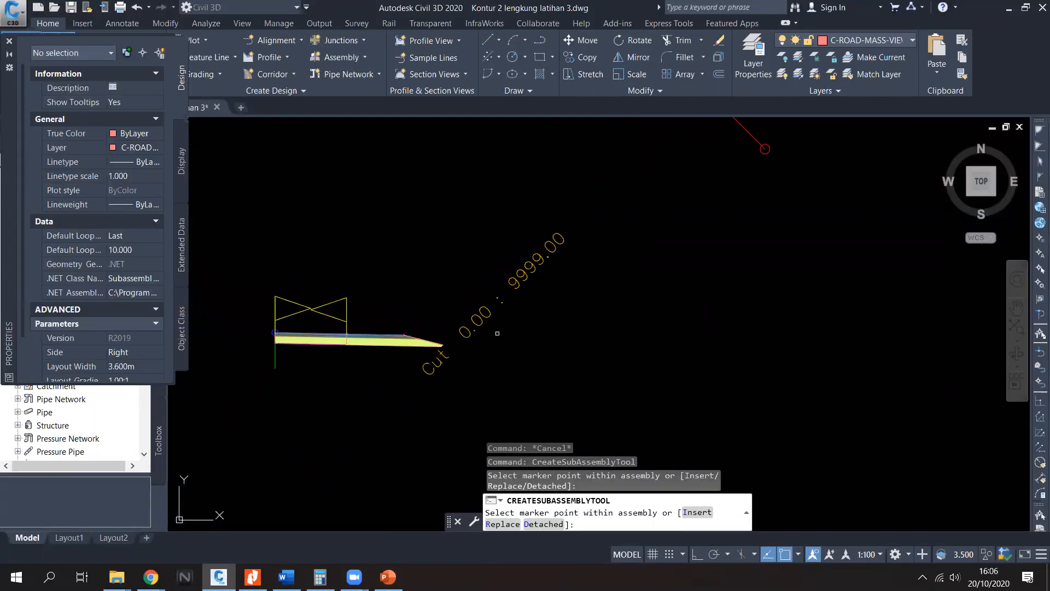
pyautogui.press('Return')
# Step: Open the properties of the conditional subassembly on the right shoulder and change its Type from Cut to Fill
pyautogui.scroll(2, 513, 306)
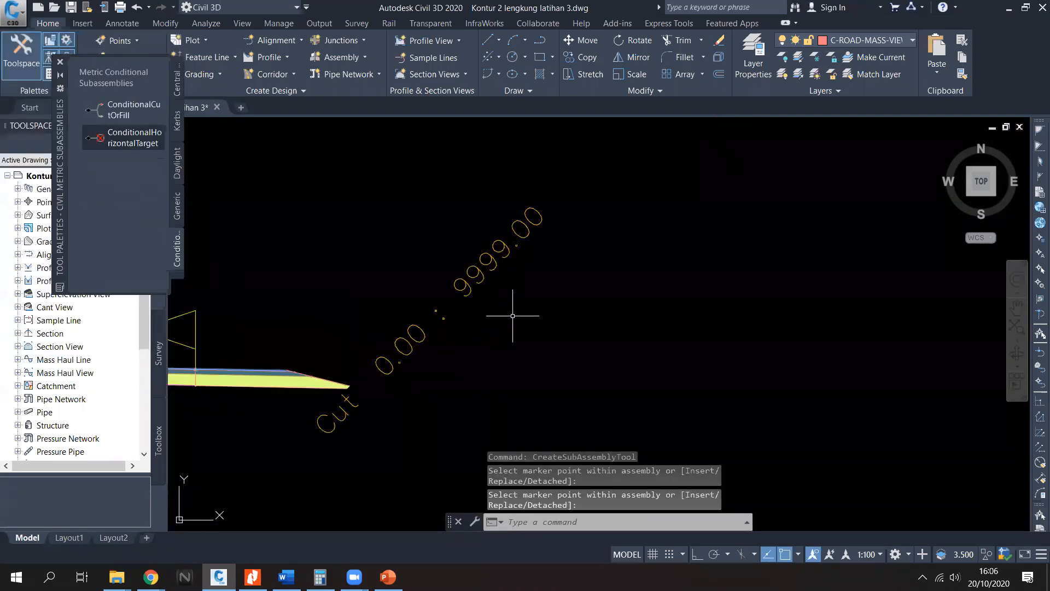
pyautogui.click(495, 277)
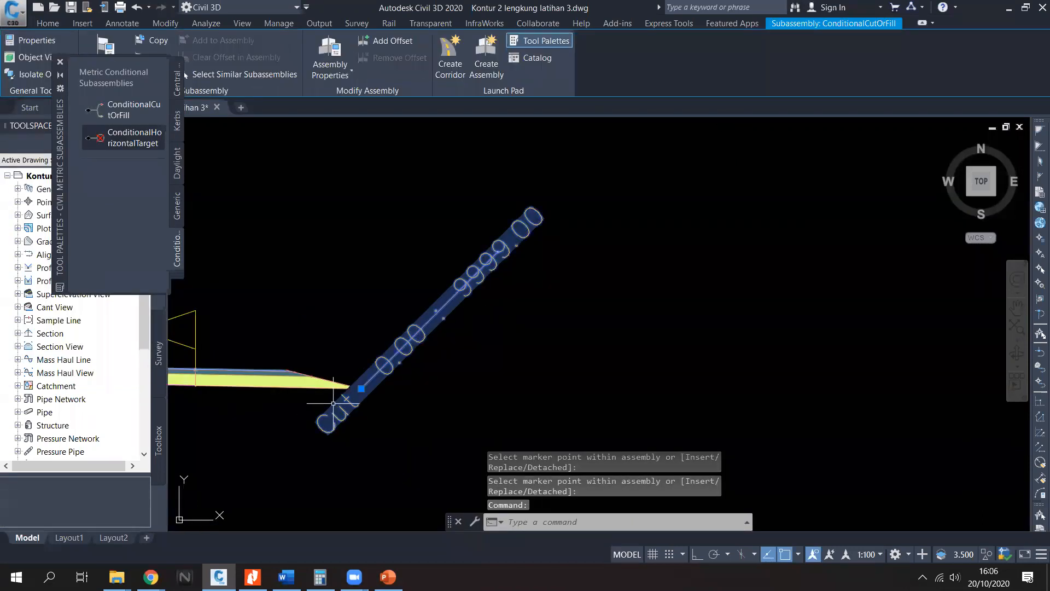
pyautogui.write('pr')
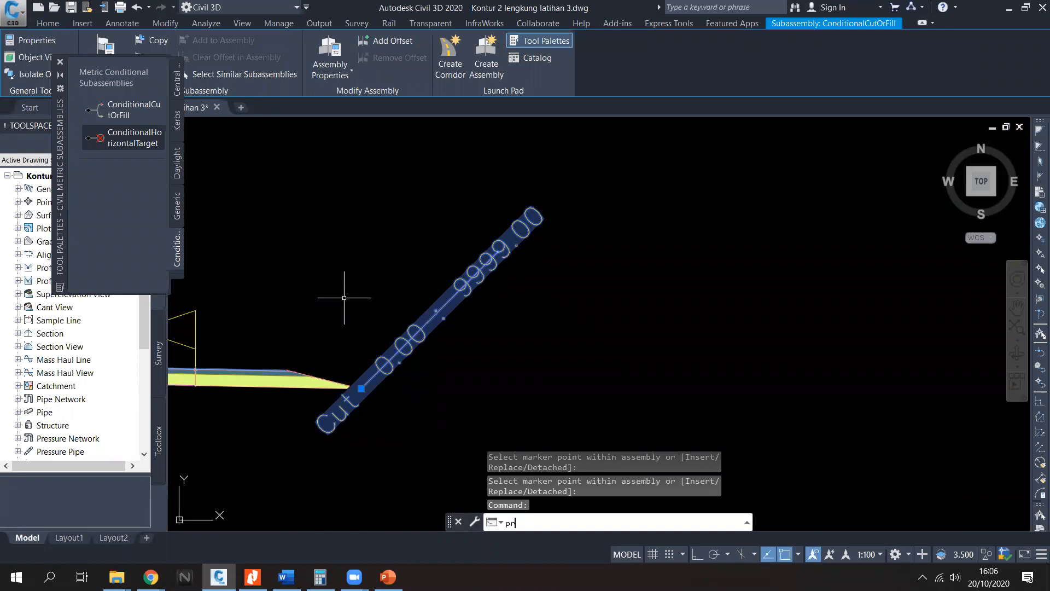
pyautogui.press('Return')
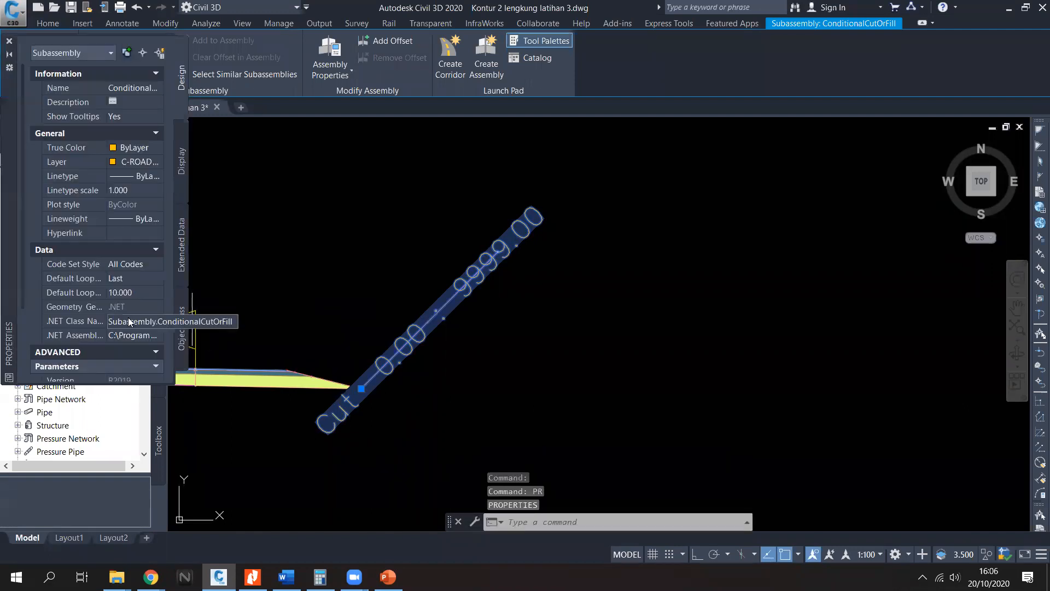
pyautogui.scroll(-3, 43, 311)
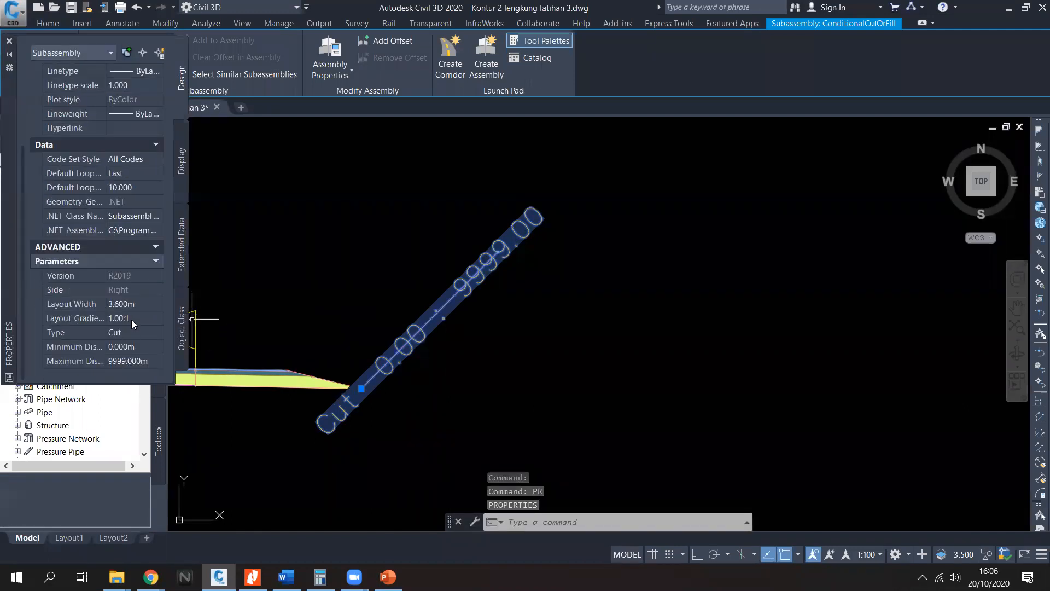
pyautogui.click(145, 331)
pyautogui.click(146, 332)
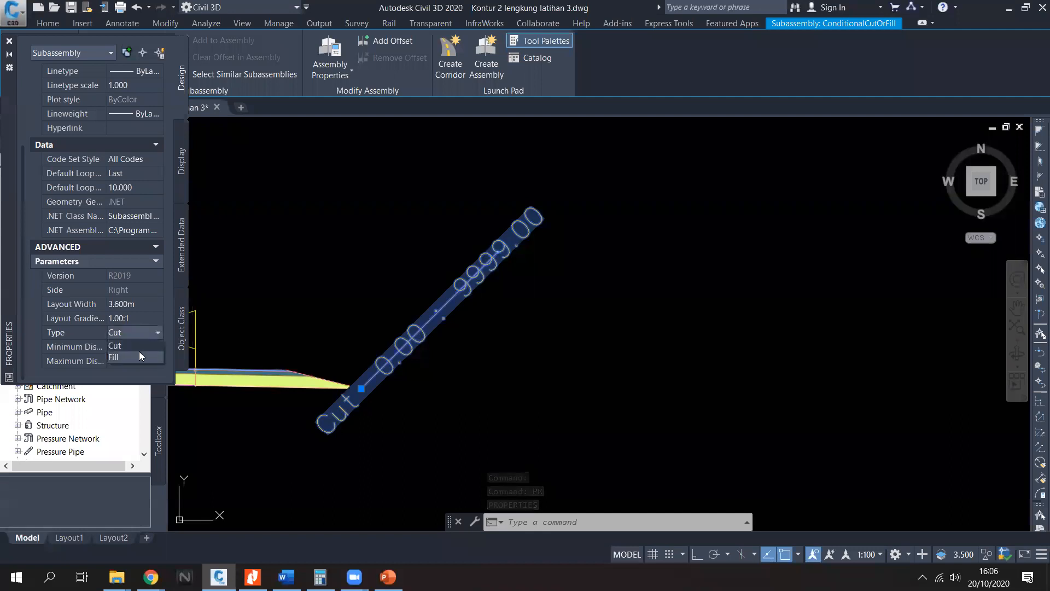
pyautogui.click(137, 354)
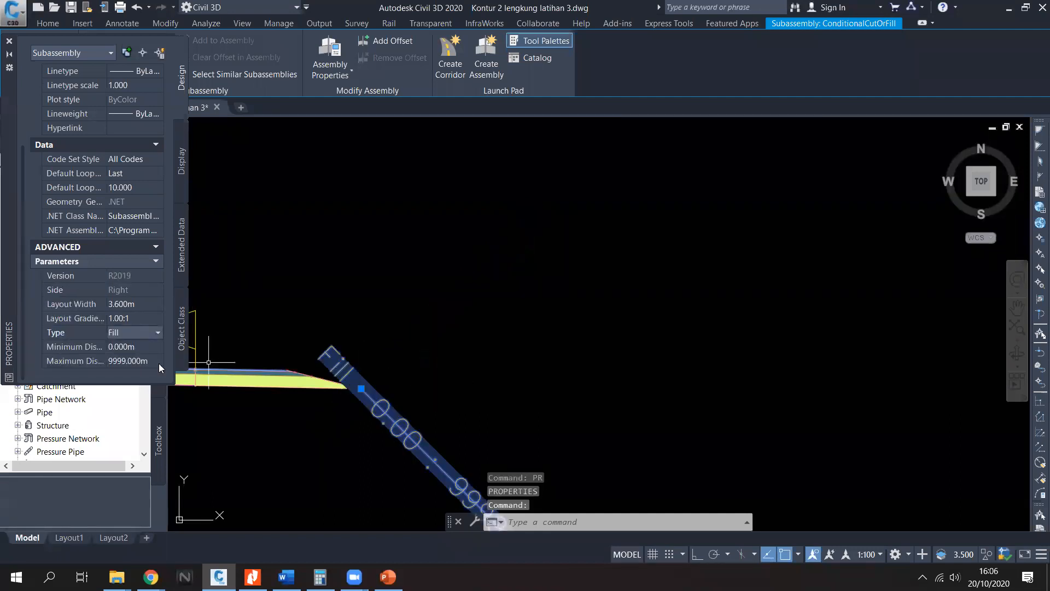
# Step: Set the right fill condition's Maximum Distance to 10 m and Layout Width to 3 m, and close its properties
pyautogui.moveTo(413, 352); pyautogui.dragTo(383, 241, button='middle')
pyautogui.click(134, 360)
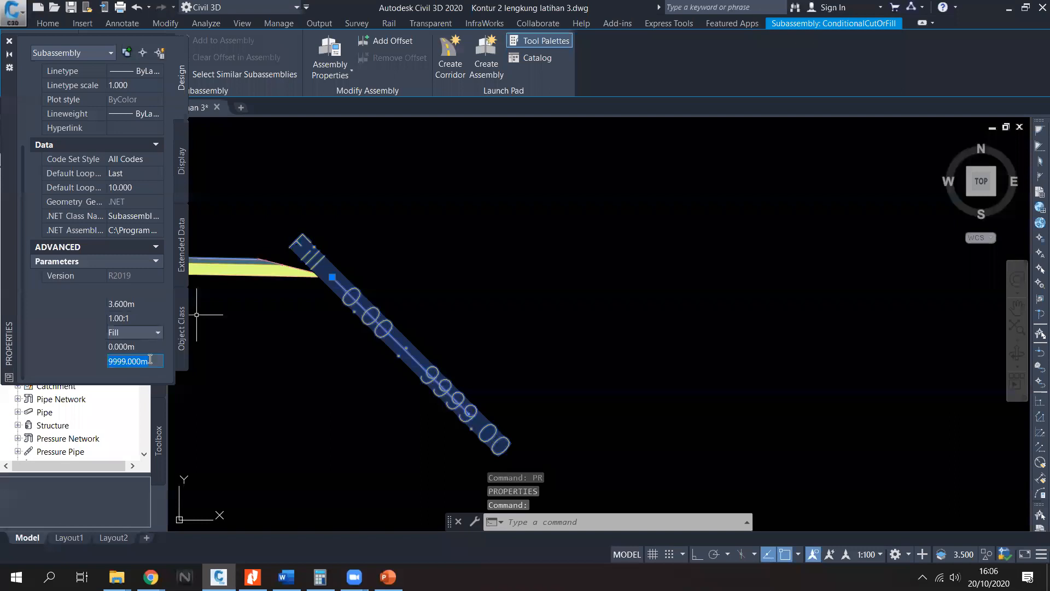
pyautogui.write('10')
pyautogui.press('Return')
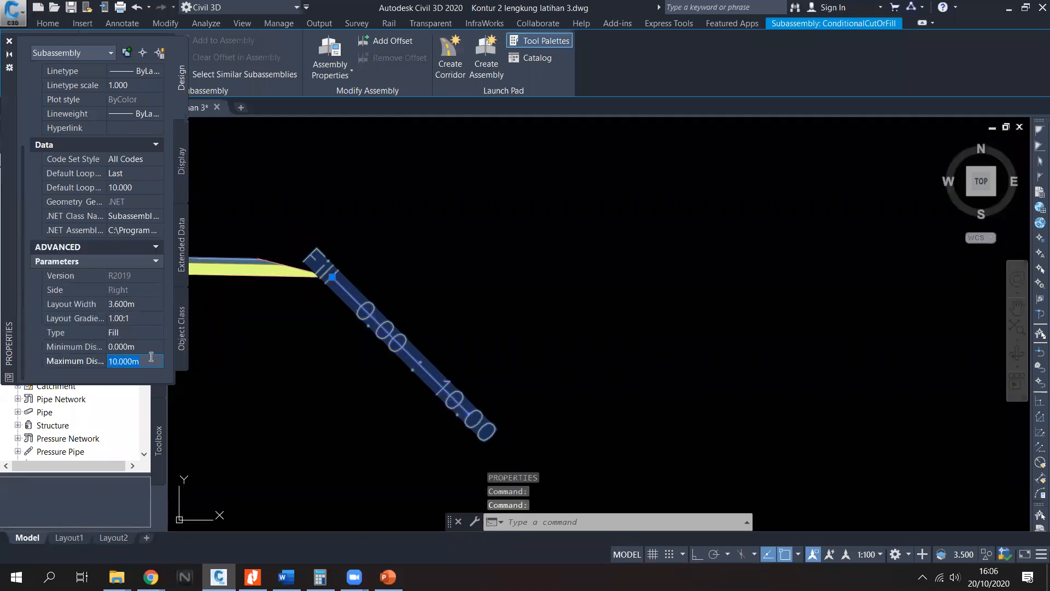
pyautogui.click(140, 304)
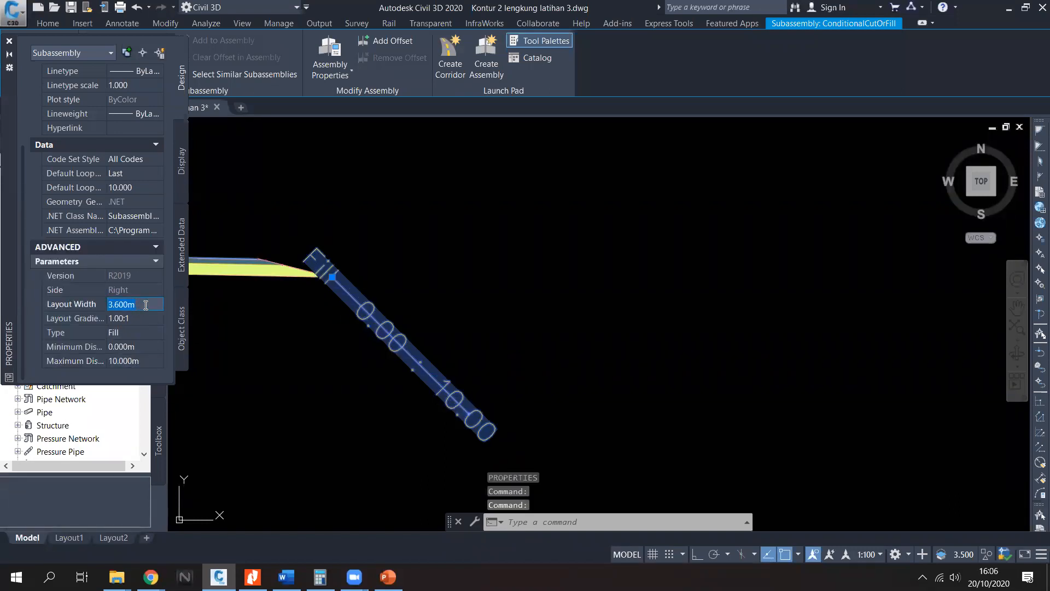
pyautogui.write('3')
pyautogui.press('Tab')
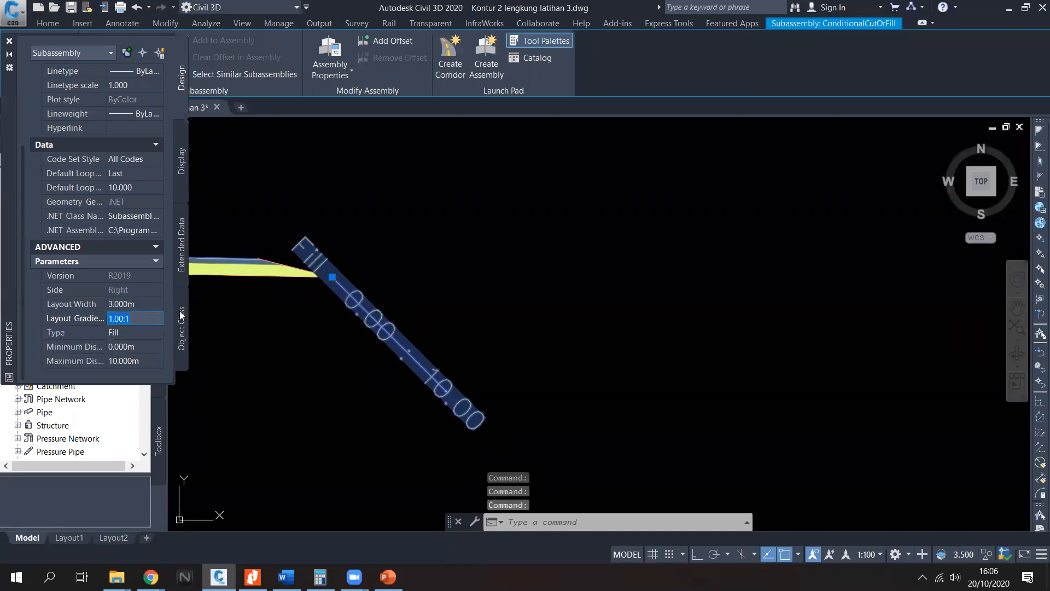
pyautogui.moveTo(388, 385); pyautogui.dragTo(375, 351, button='middle')
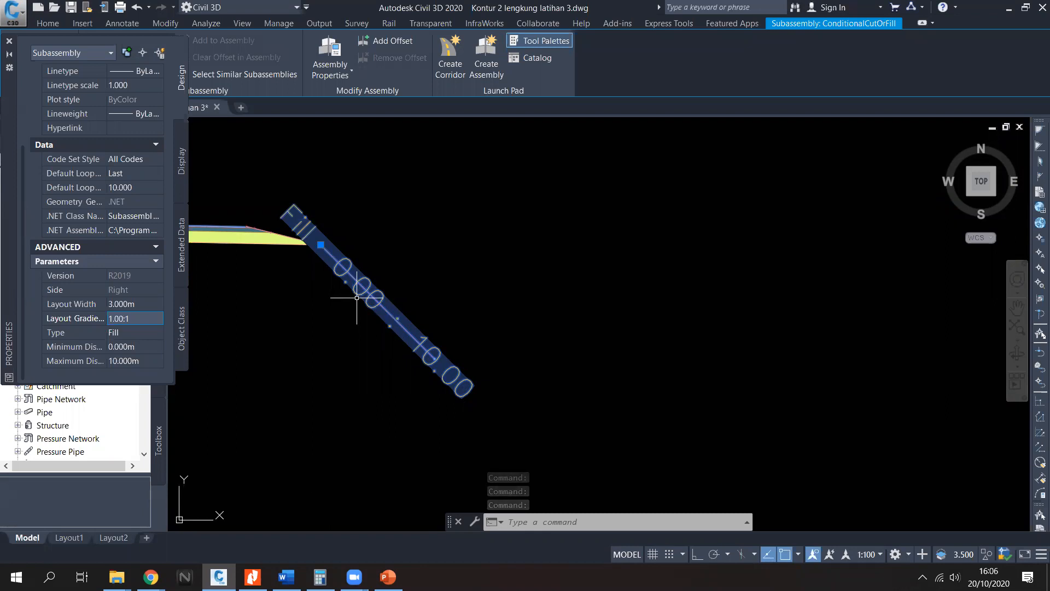
pyautogui.moveTo(325, 320); pyautogui.dragTo(386, 323, button='middle')
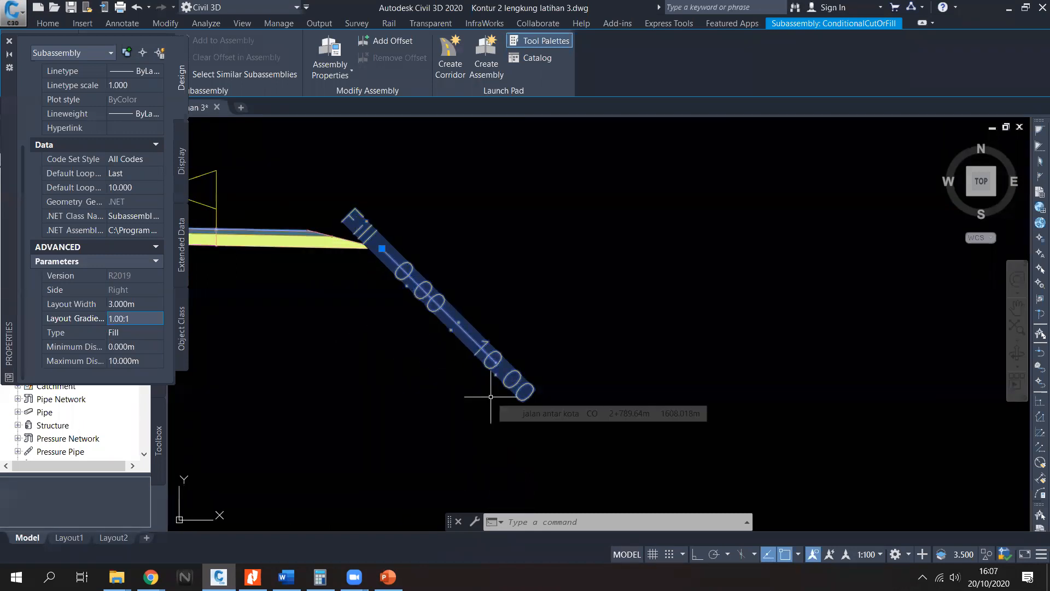
pyautogui.moveTo(454, 380)
pyautogui.mouseDown(button='middle')
pyautogui.moveTo(465, 390)
pyautogui.moveTo(457, 394)
pyautogui.mouseUp(button='middle')
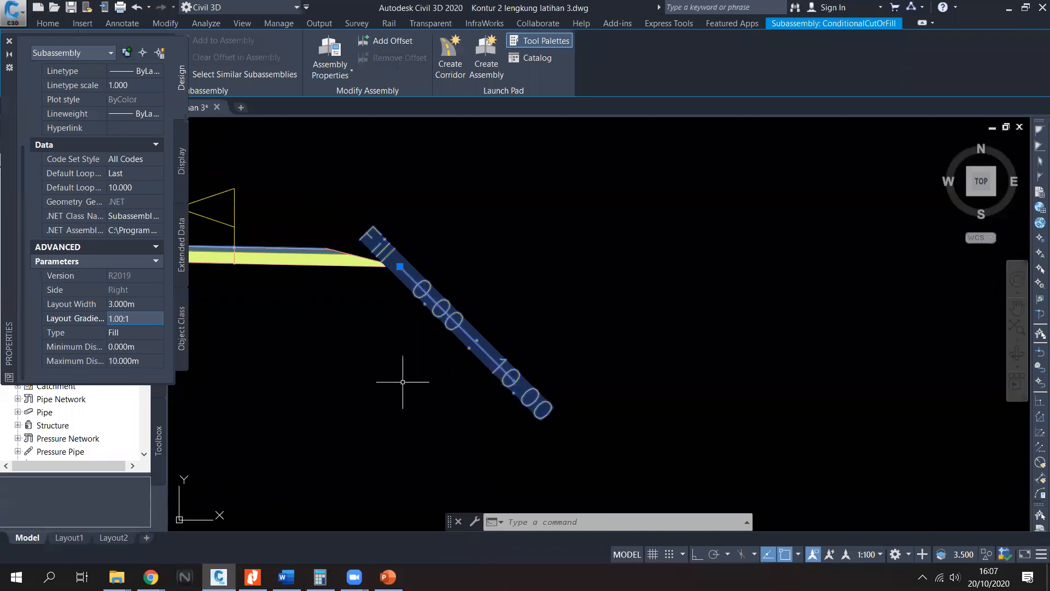
pyautogui.scroll(3, 410, 377)
pyautogui.moveTo(400, 368); pyautogui.dragTo(438, 394, button='middle')
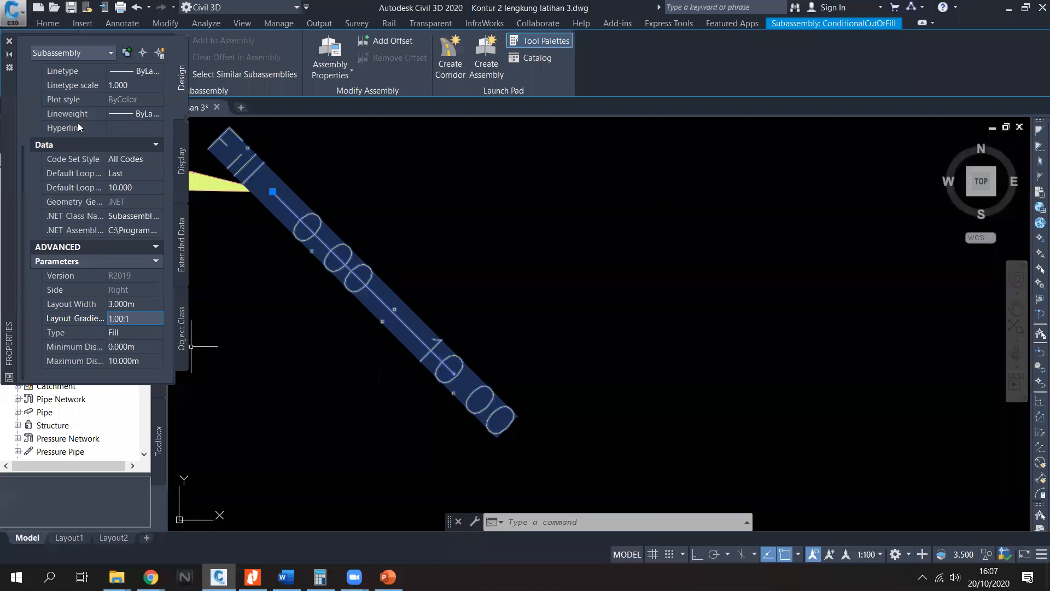
pyautogui.click(9, 41)
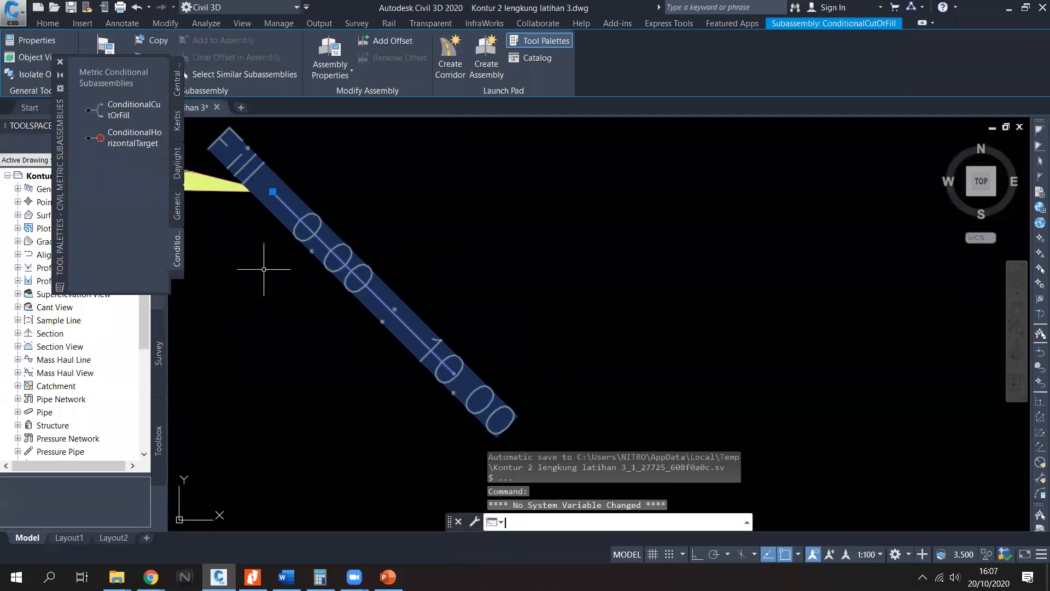
# Step: Reopen the fill condition's properties and try a Layout Gradient of 2:1
pyautogui.press('Return')
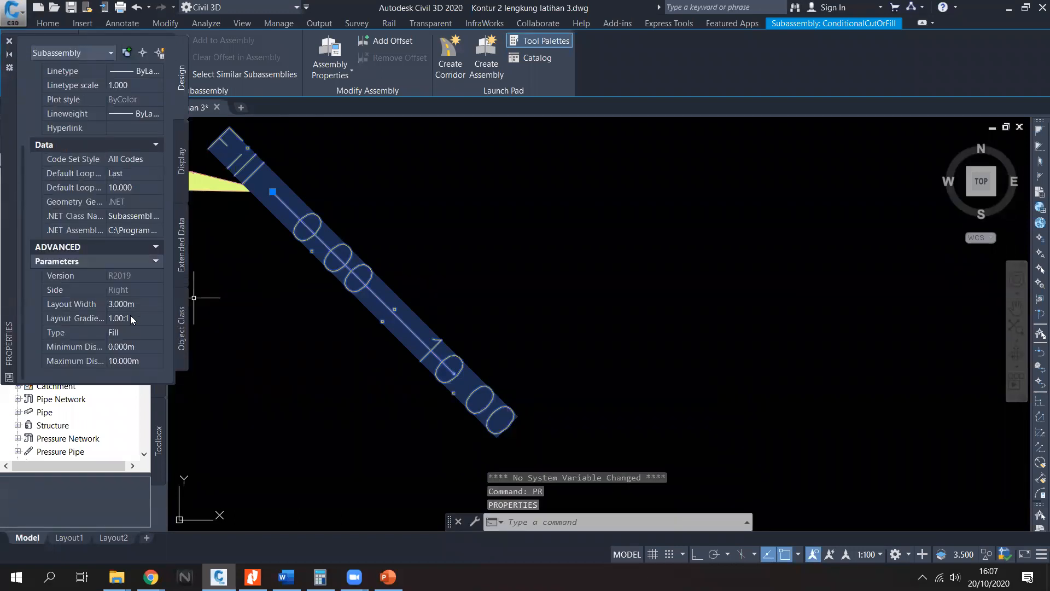
pyautogui.click(130, 315)
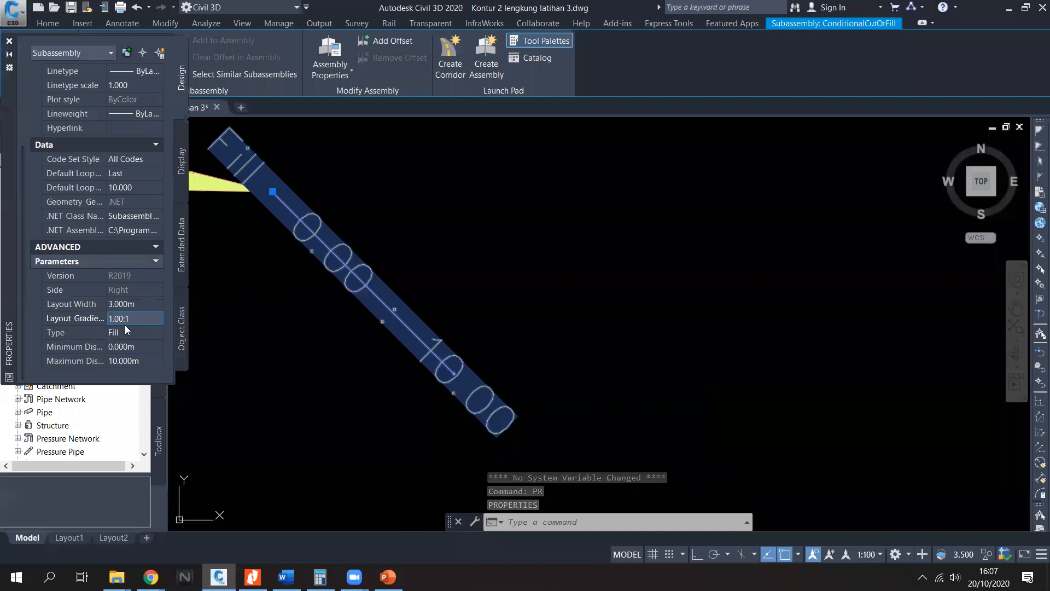
pyautogui.click(112, 318)
pyautogui.press('BackSpace')
pyautogui.write('2')
pyautogui.press('Return')
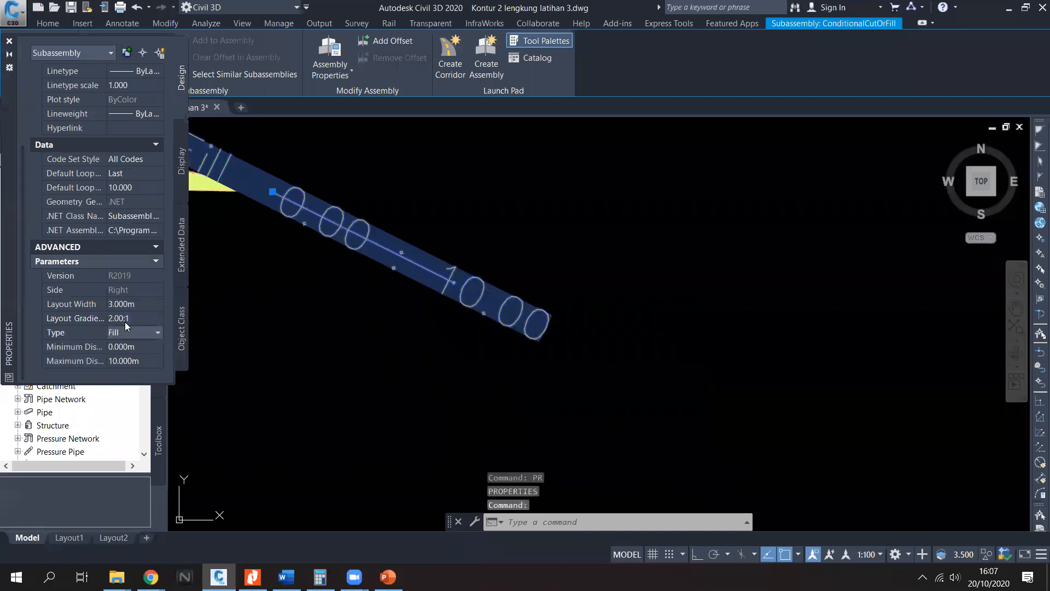
# Step: Restore the fill condition's Layout Gradient to 1:1 and close its properties
pyautogui.click(126, 317)
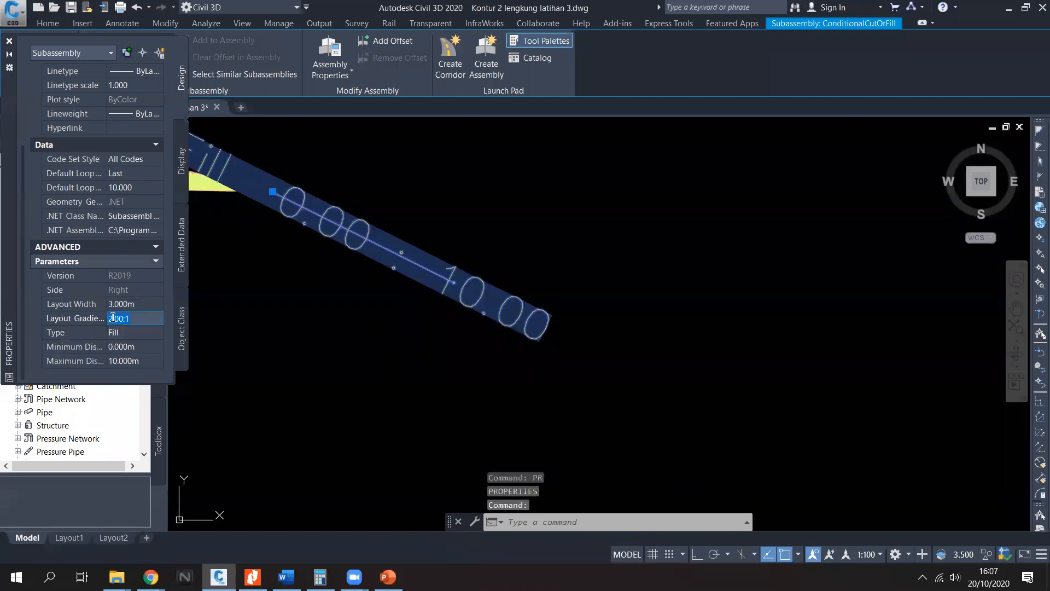
pyautogui.press('BackSpace')
pyautogui.write('1')
pyautogui.press('Tab')
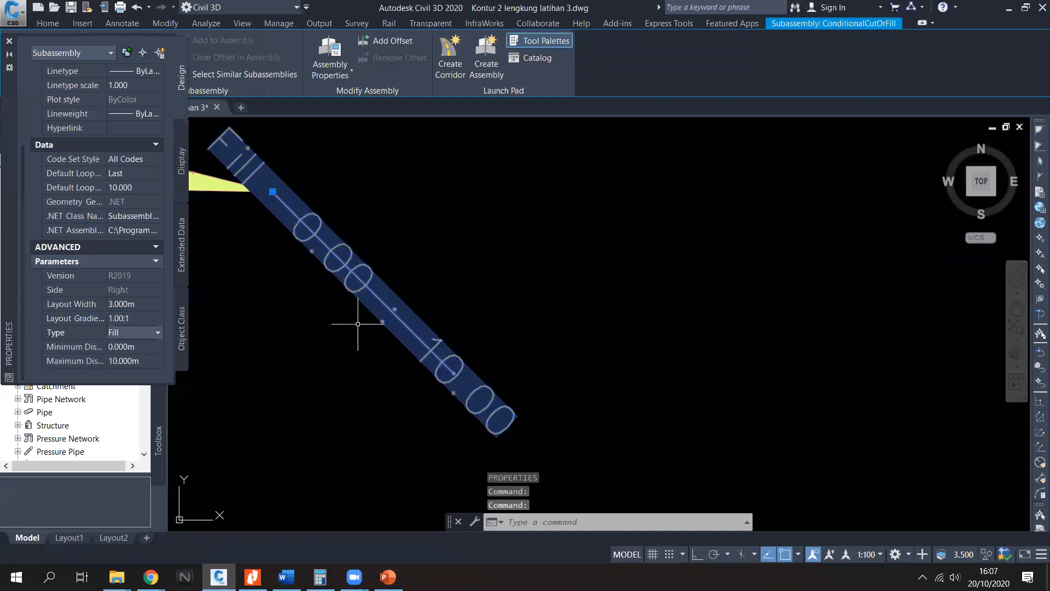
pyautogui.click(10, 41)
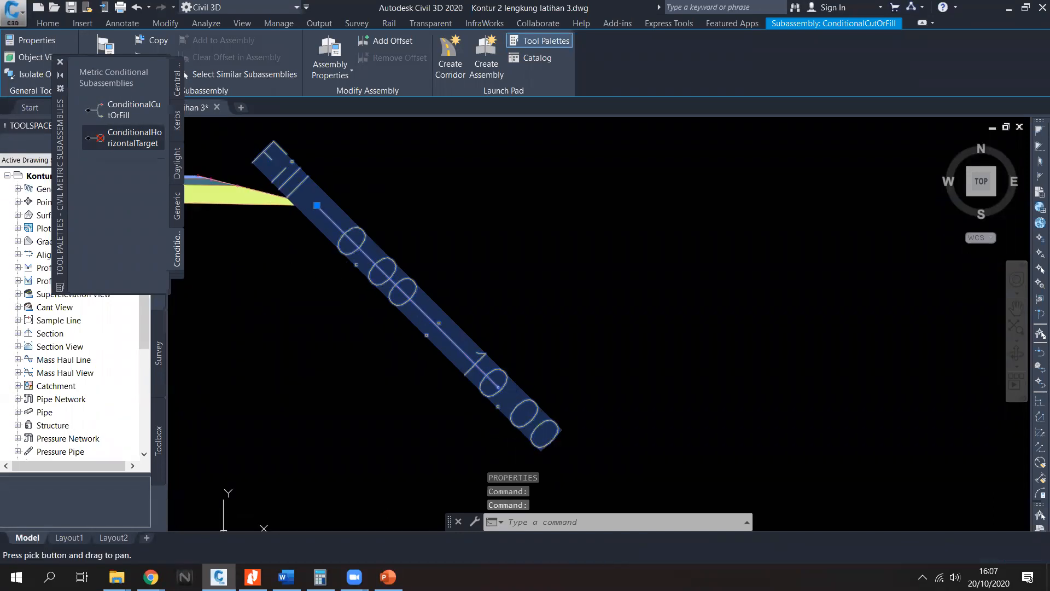
# Step: Attach a Ditch subassembly from the metric trench pipes set to the outer end marker of the right fill condition
pyautogui.rightClick(173, 272)
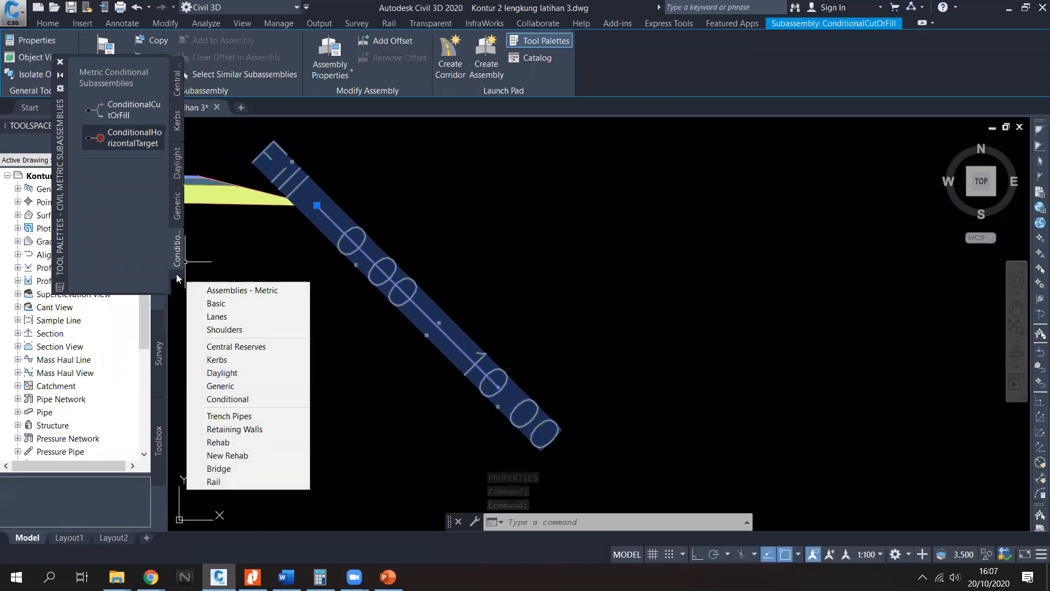
pyautogui.click(243, 417)
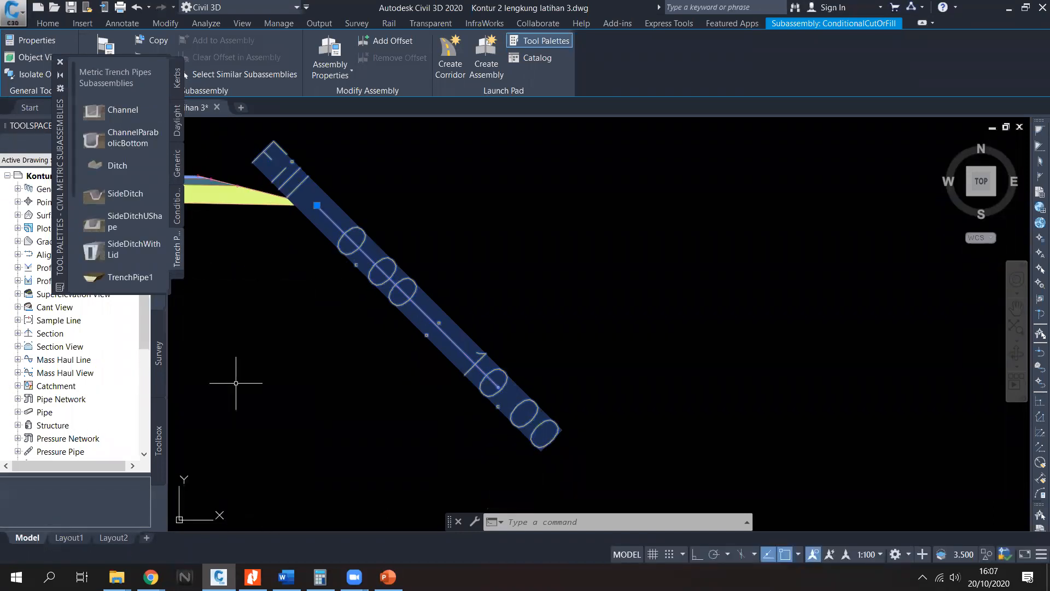
pyautogui.click(101, 164)
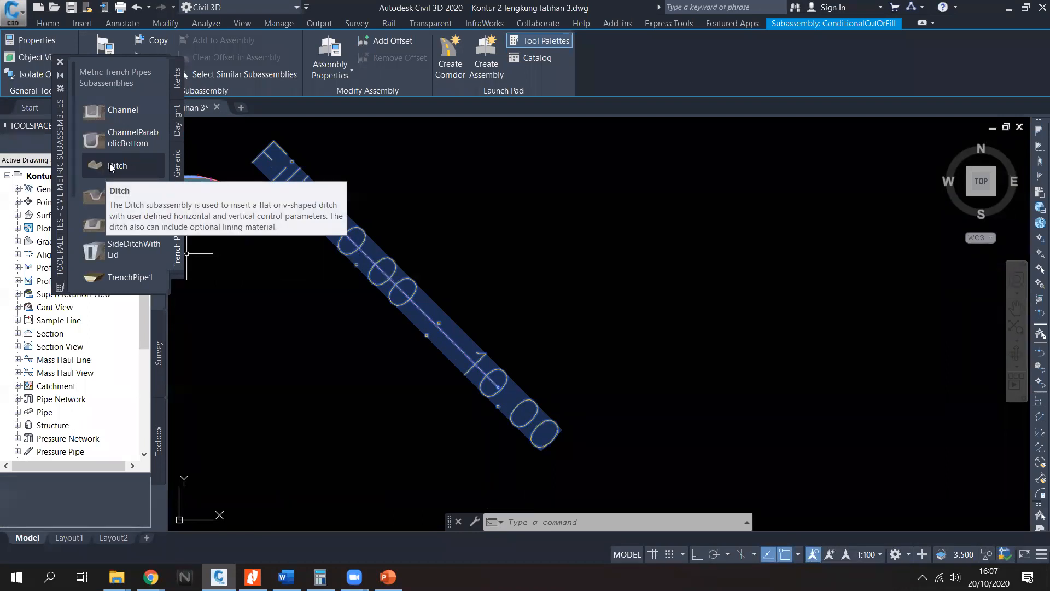
pyautogui.moveTo(517, 384); pyautogui.dragTo(509, 313, button='middle')
pyautogui.scroll(1, 508, 314)
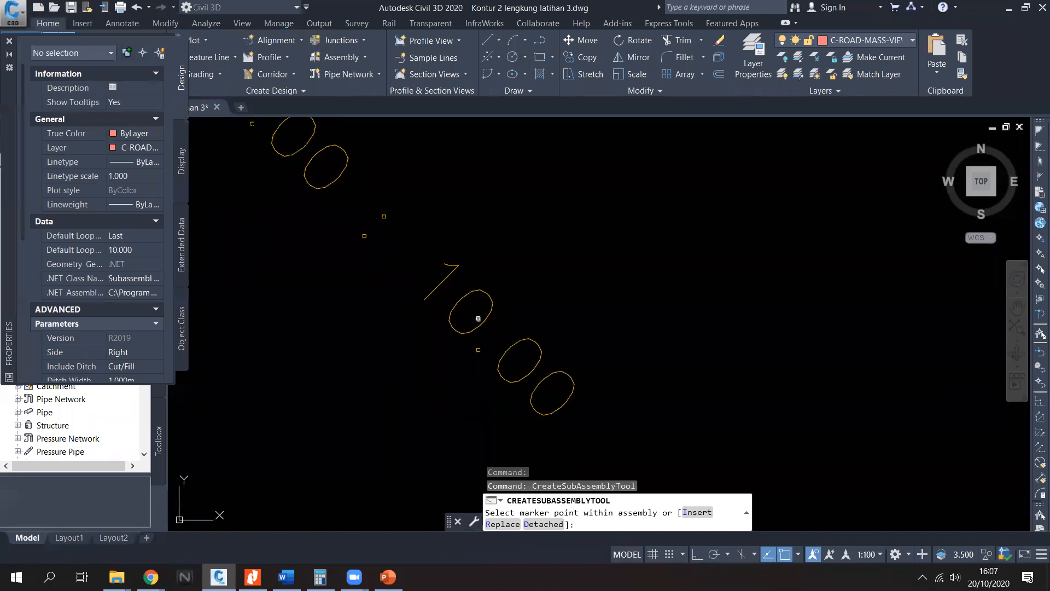
pyautogui.click(478, 319)
pyautogui.moveTo(563, 325); pyautogui.dragTo(469, 308, button='middle')
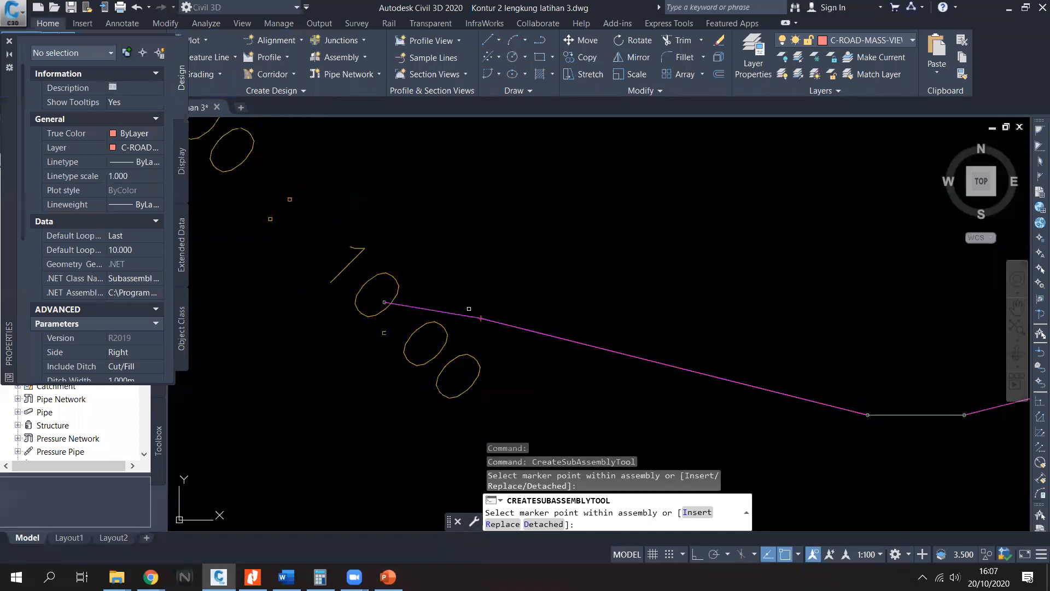
pyautogui.press('Escape')
pyautogui.scroll(4, 373, 302)
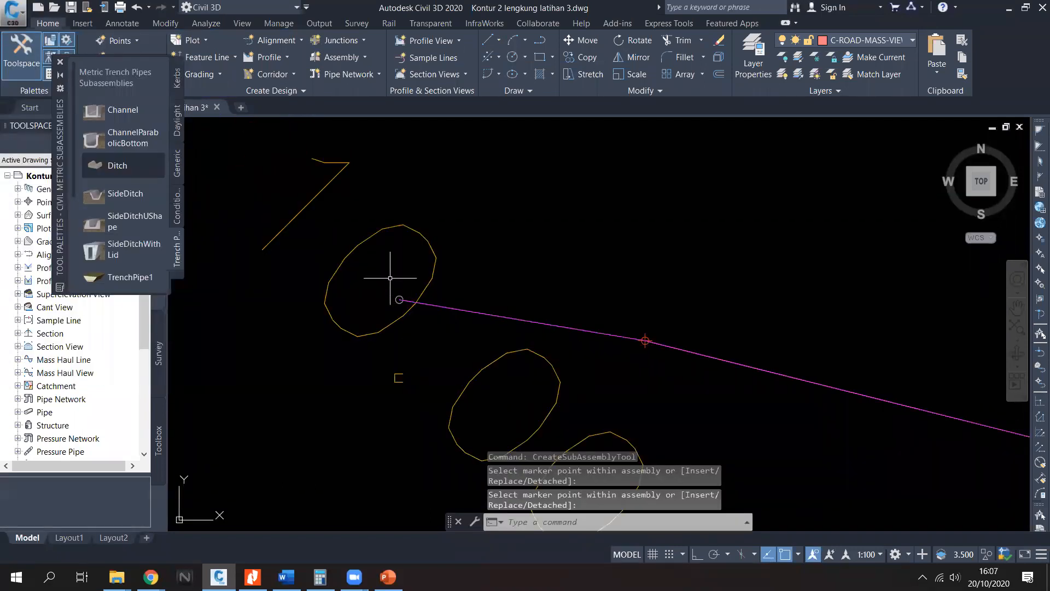
pyautogui.press('Escape')
# Step: Set the foreslope and backslope slopes of the ditch at the fill condition's outer end to 1:1
pyautogui.click(353, 246)
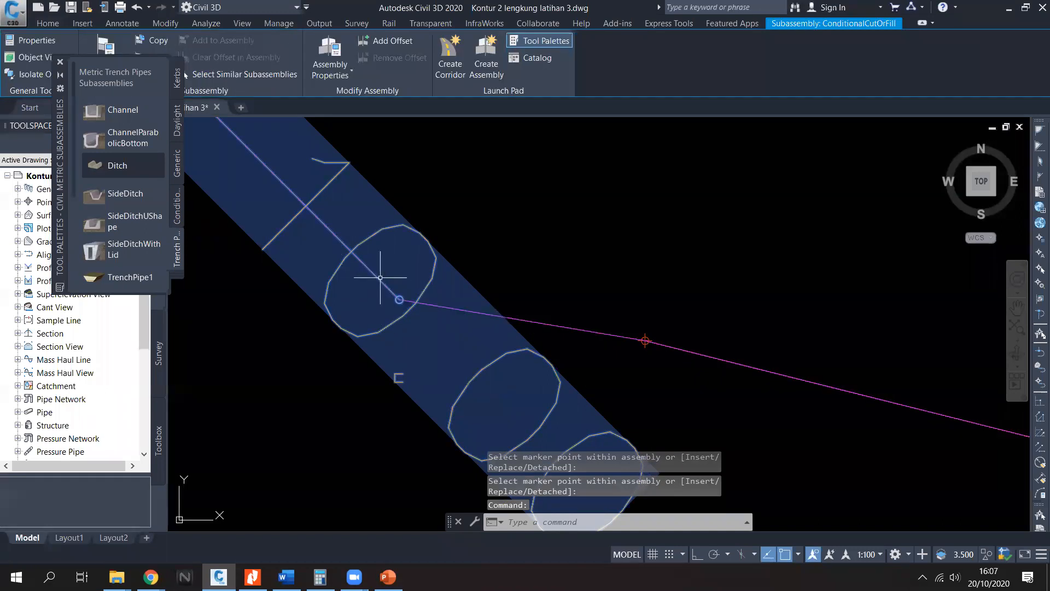
pyautogui.scroll(-2, 385, 292)
pyautogui.scroll(-3, 394, 298)
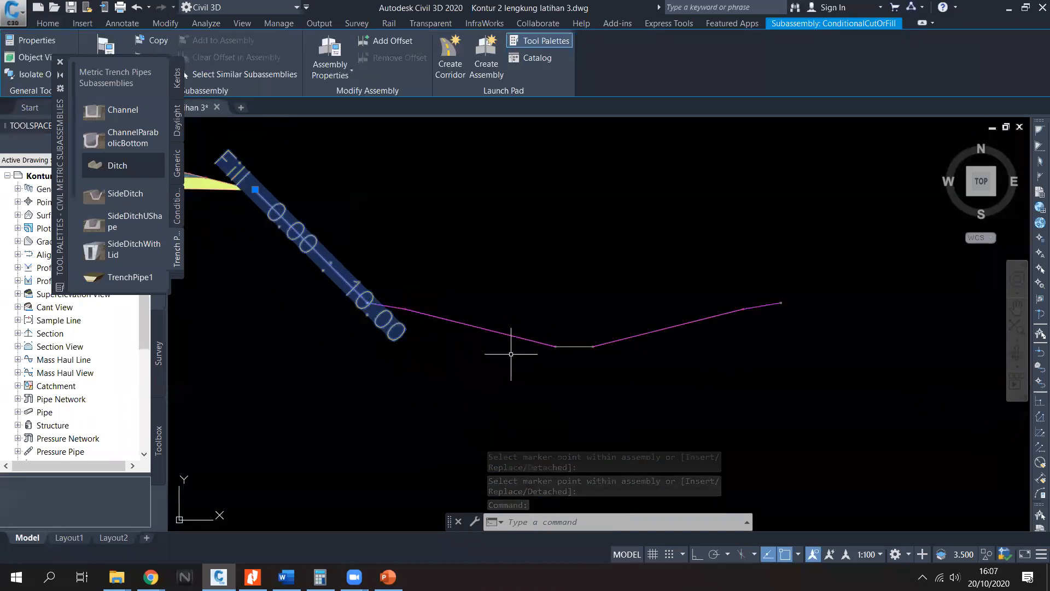
pyautogui.press('Escape')
pyautogui.click(659, 361)
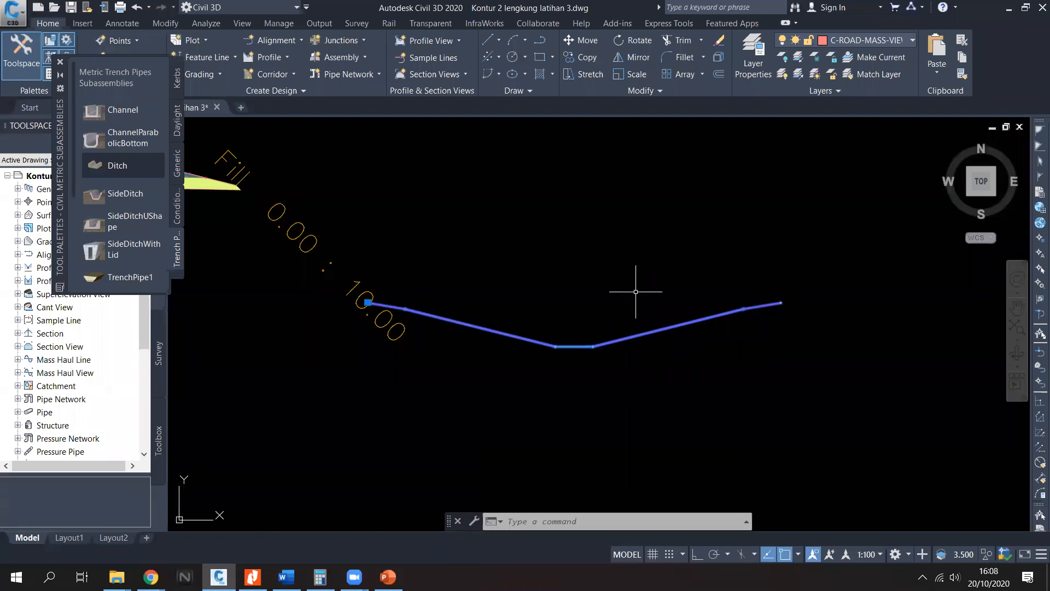
pyautogui.click(562, 279)
pyautogui.write('pr')
pyautogui.press('Return')
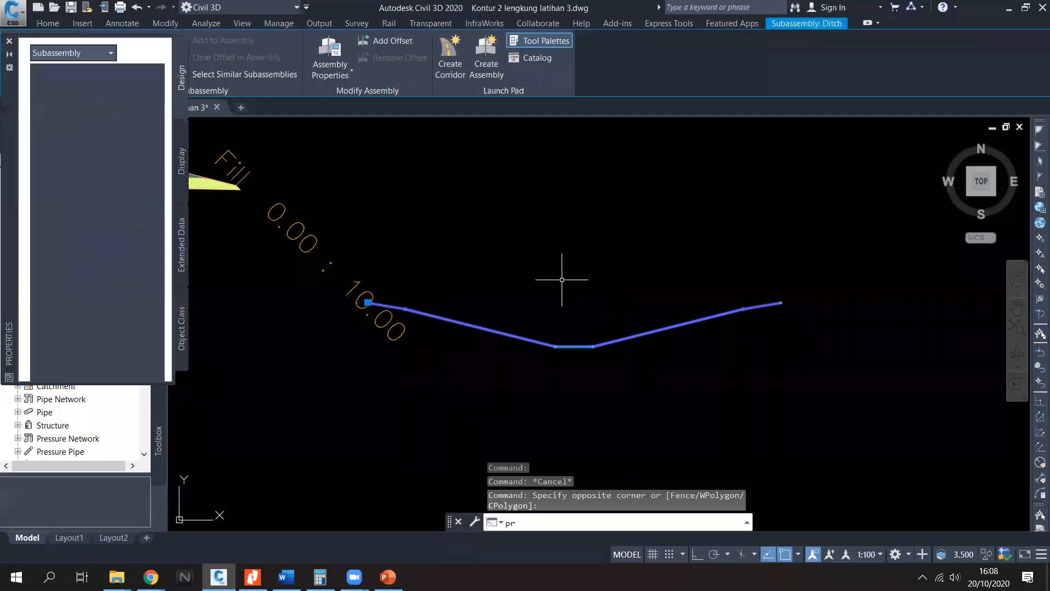
pyautogui.scroll(-5, 143, 296)
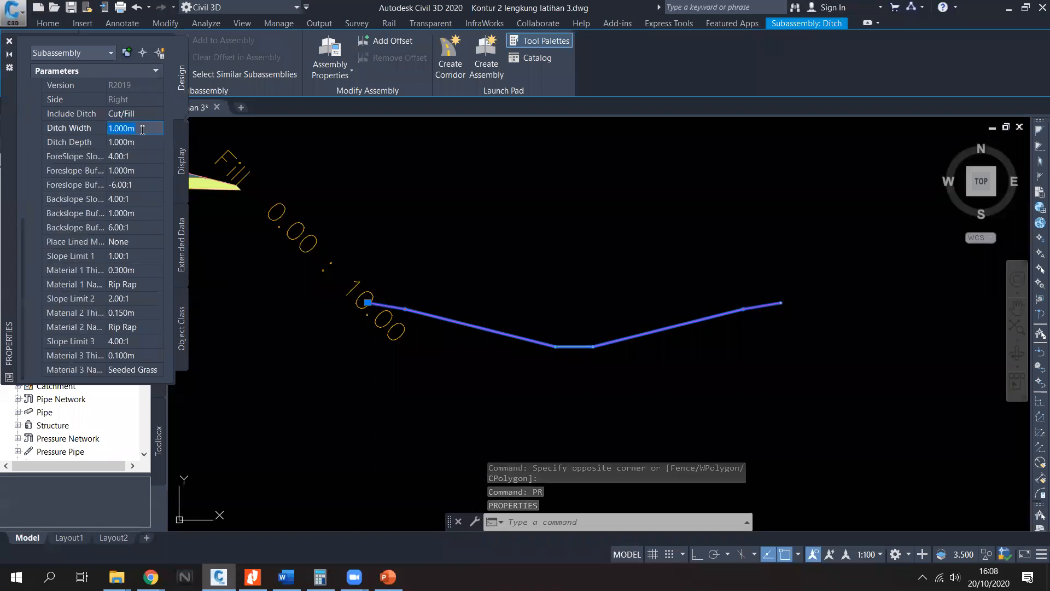
pyautogui.click(113, 157)
pyautogui.click(113, 158)
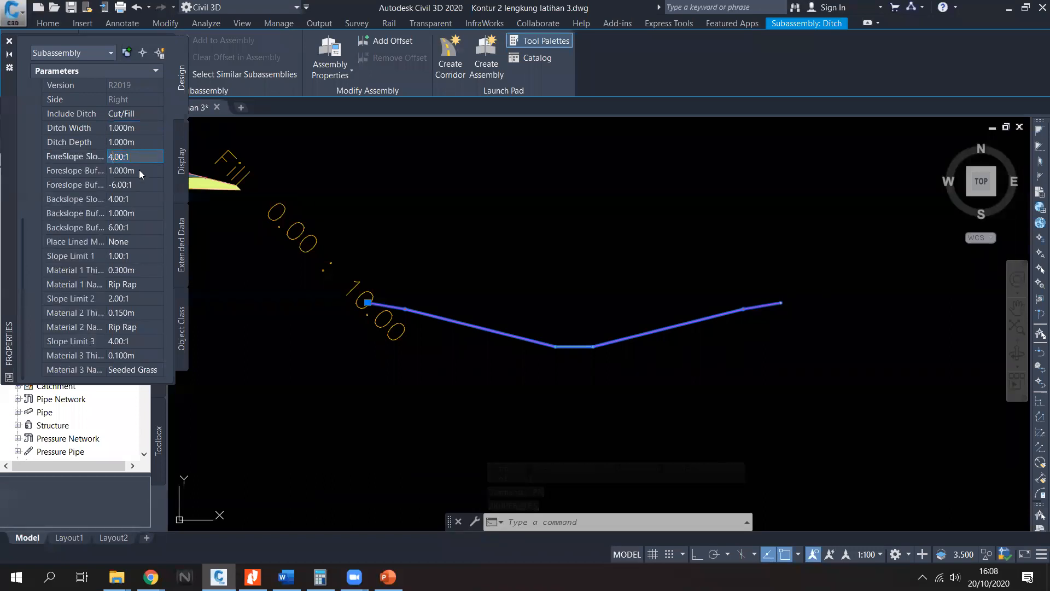
pyautogui.click(125, 198)
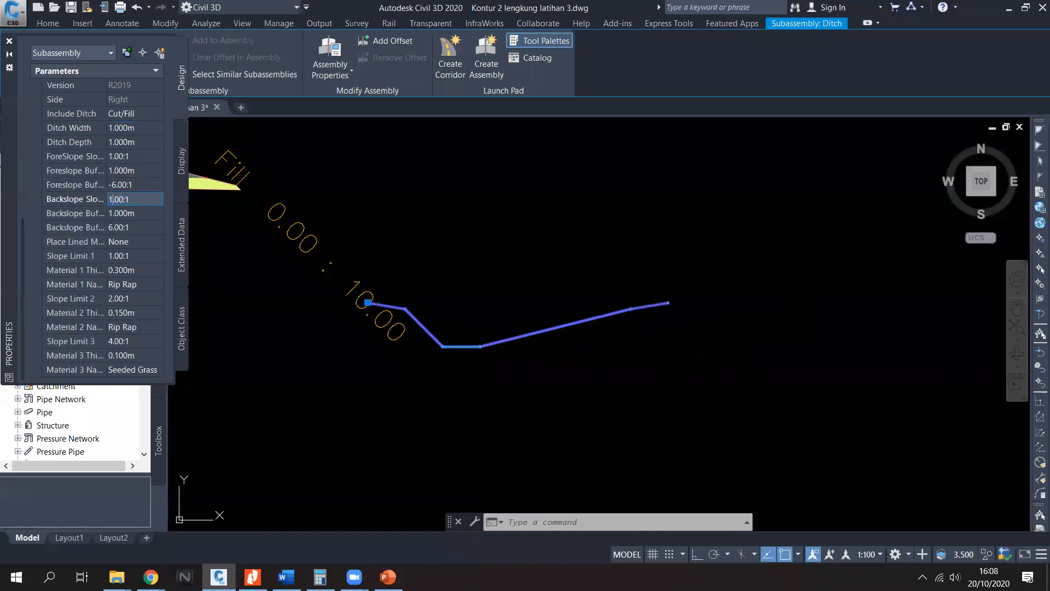
pyautogui.press('Tab')
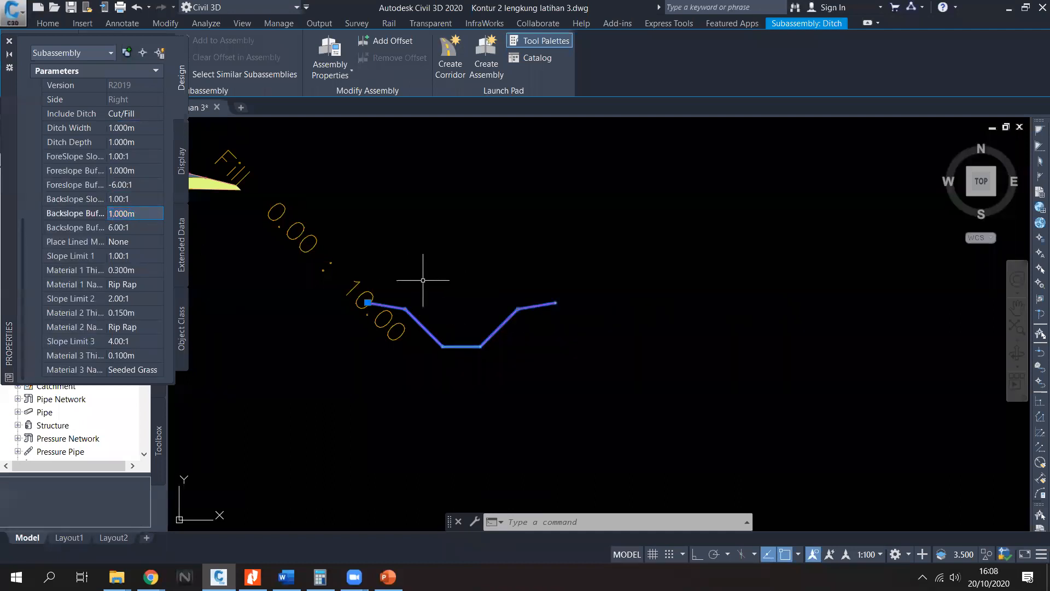
# Step: Try Cut for the ditch's Include Ditch option, restore it to Cut/Fill, and close the ditch's properties
pyautogui.click(137, 113)
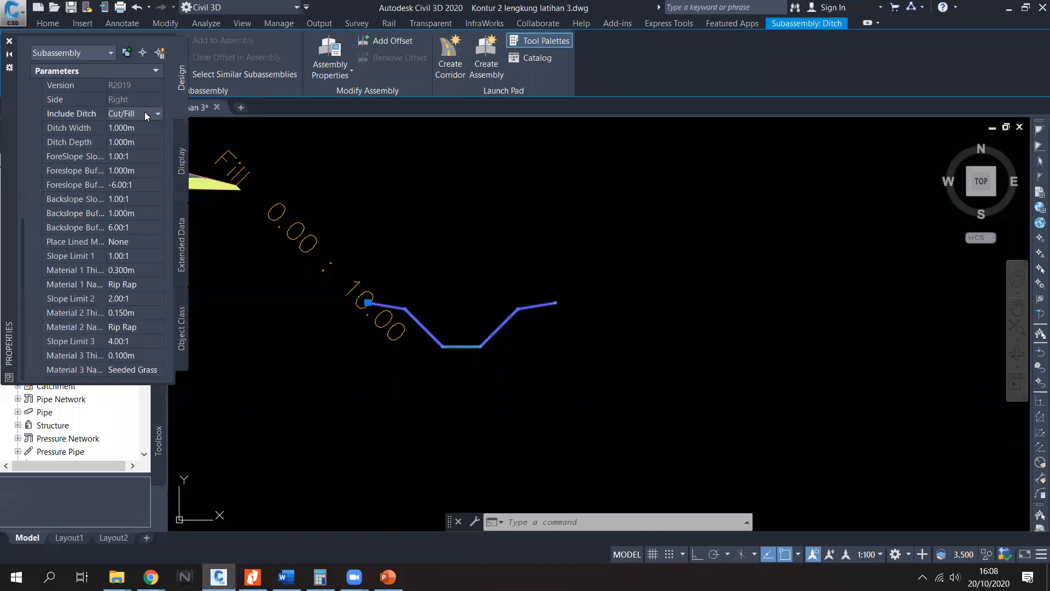
pyautogui.click(144, 113)
pyautogui.click(142, 114)
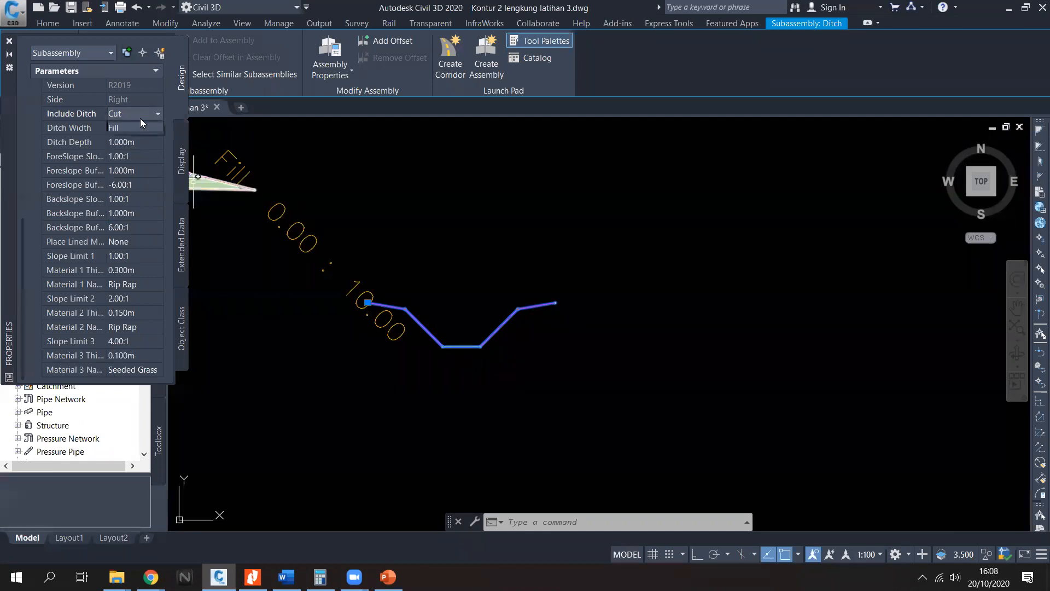
pyautogui.click(140, 117)
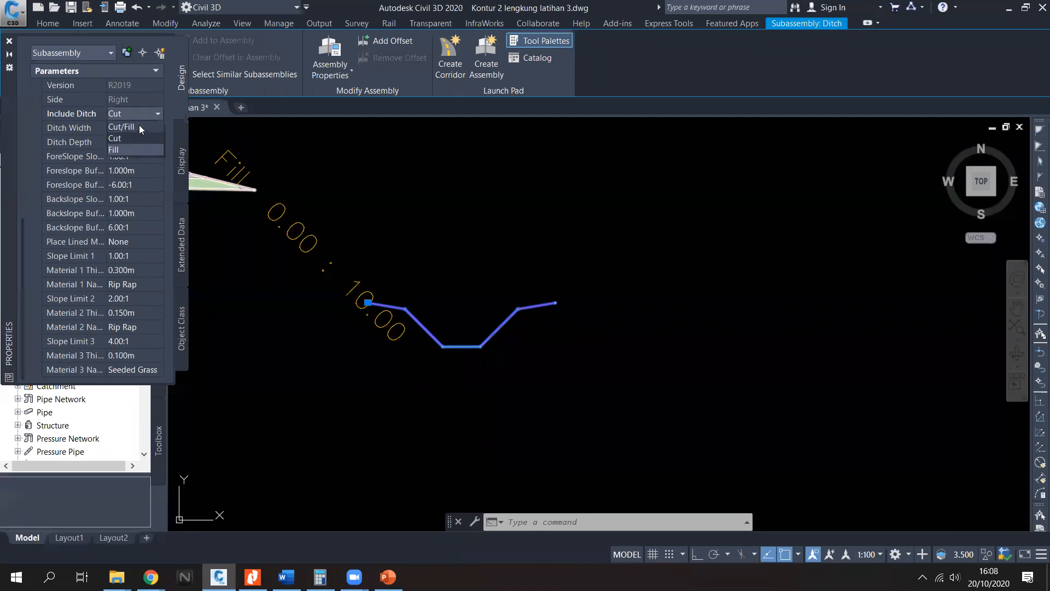
pyautogui.click(139, 126)
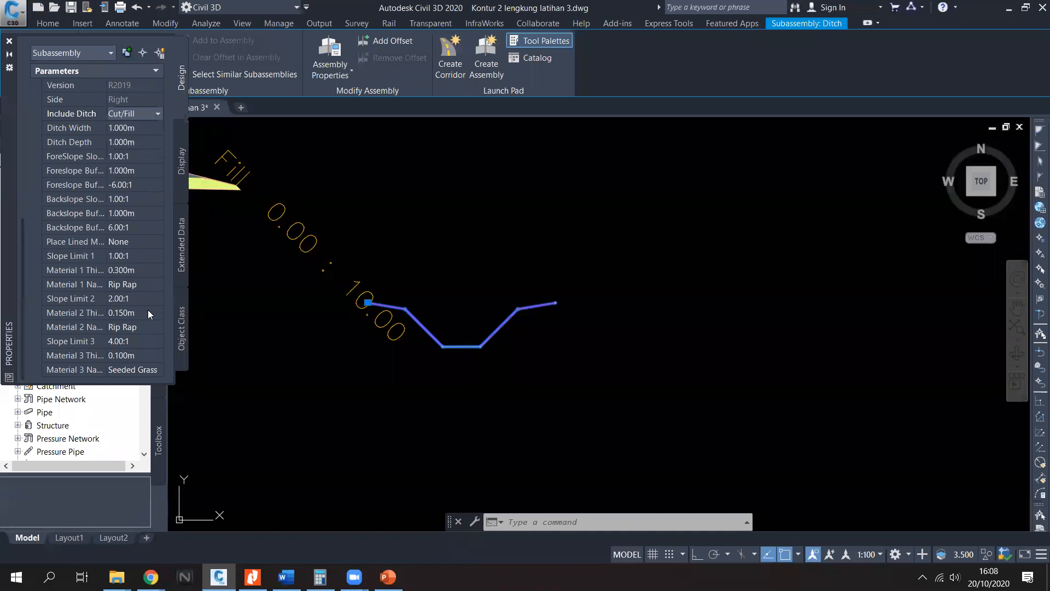
pyautogui.click(10, 41)
# Step: Attach a LinkSlopeToSurface subassembly from the metric generic set to the ditch's outer end marker
pyautogui.click(175, 273)
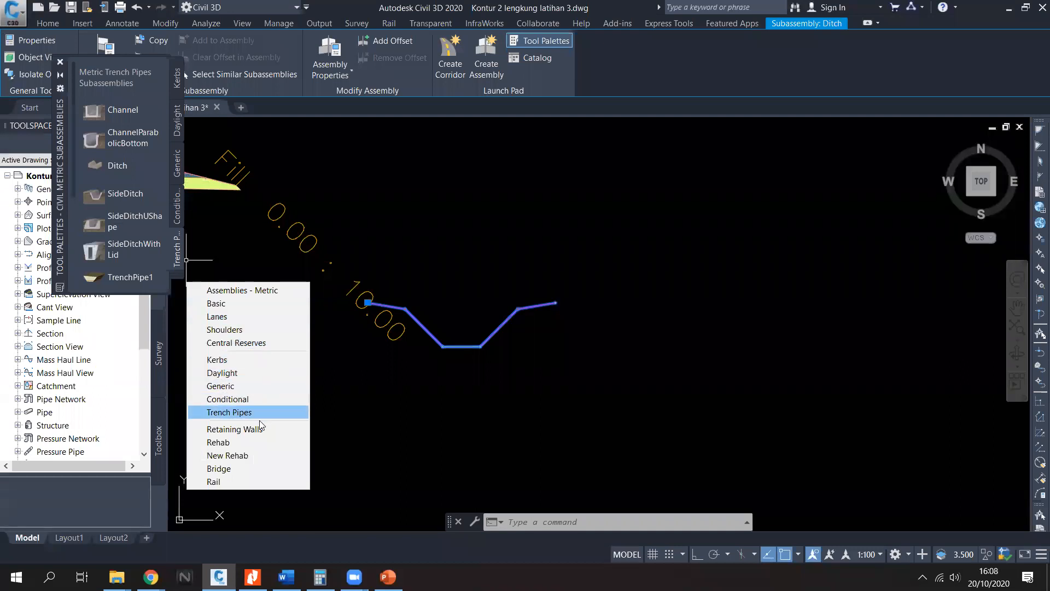
pyautogui.click(242, 375)
pyautogui.click(177, 167)
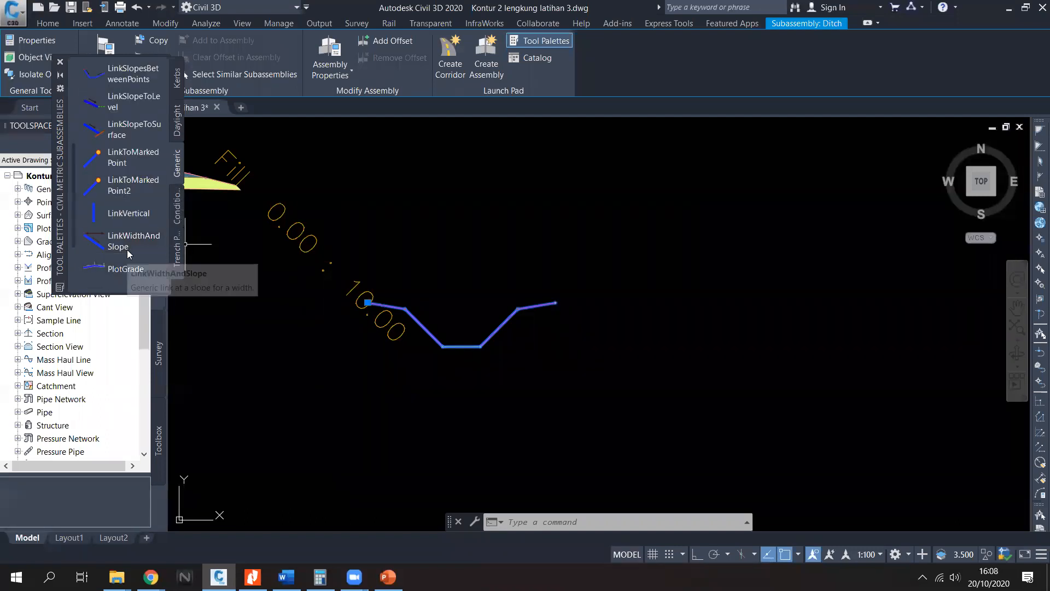
pyautogui.scroll(3, 130, 251)
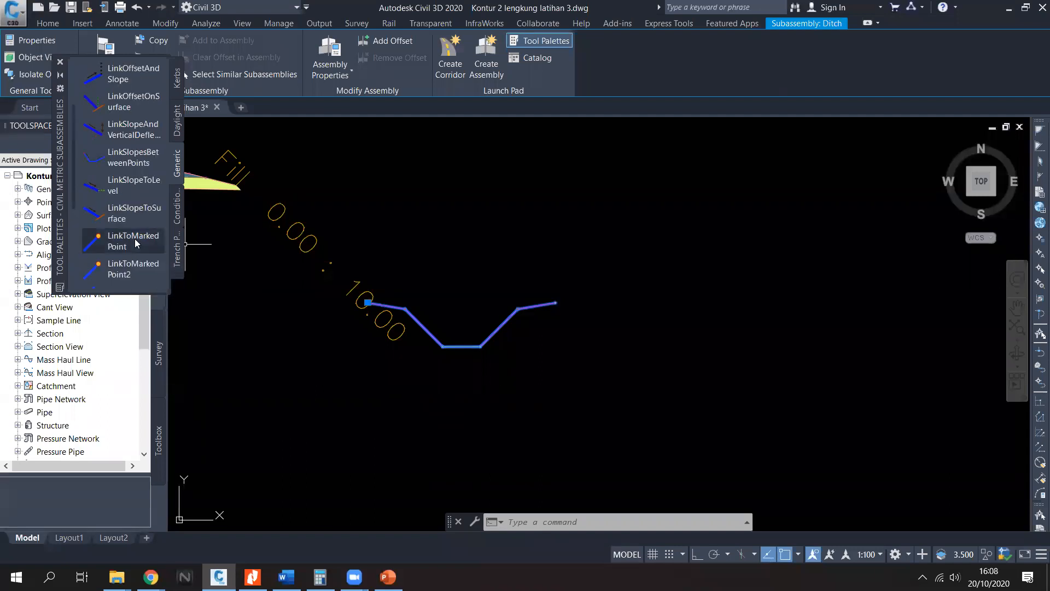
pyautogui.scroll(3, 131, 170)
pyautogui.scroll(-6, 131, 173)
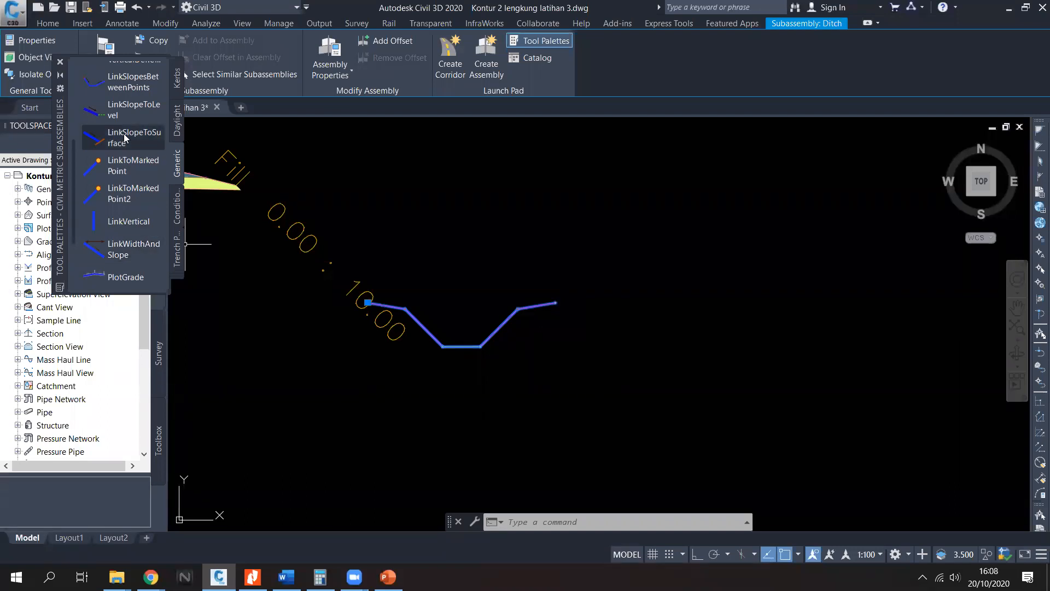
pyautogui.click(117, 145)
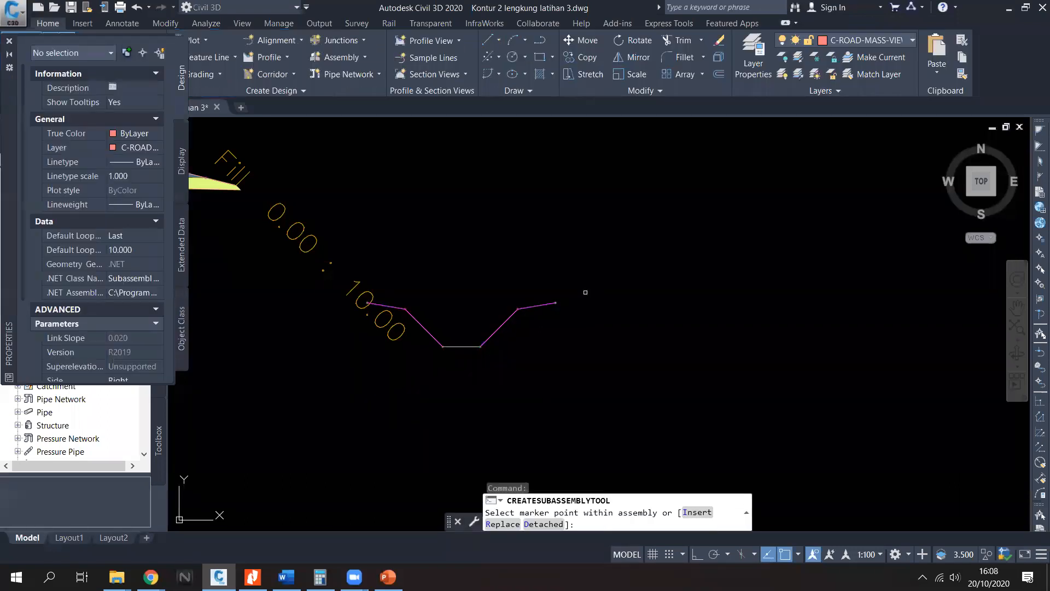
pyautogui.scroll(4, 542, 304)
pyautogui.click(505, 299)
pyautogui.scroll(-5, 389, 300)
pyautogui.press('Return')
# Step: Set the Slope of the link attached to the ditch's outer end to 100% and close its properties
pyautogui.click(465, 298)
pyautogui.write('PR')
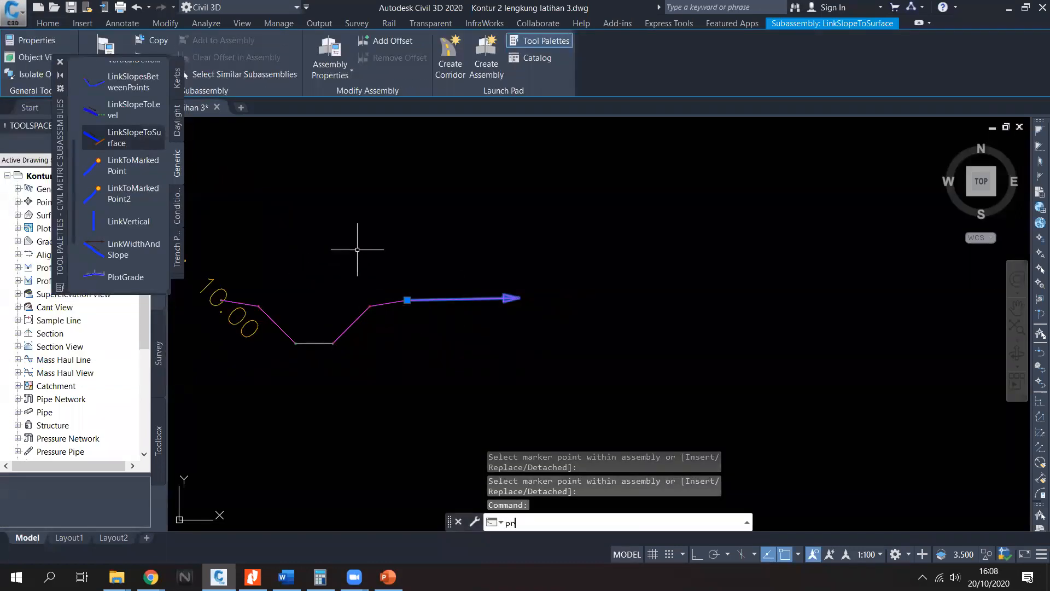
pyautogui.press('Return')
pyautogui.scroll(-5, 144, 291)
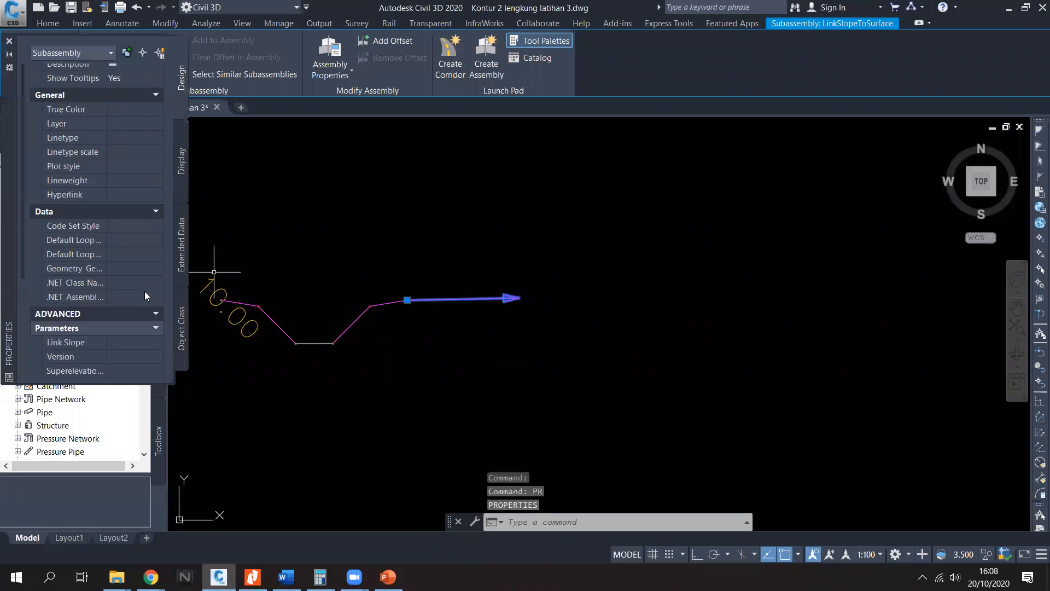
pyautogui.click(139, 305)
pyautogui.write('100')
pyautogui.press('Return')
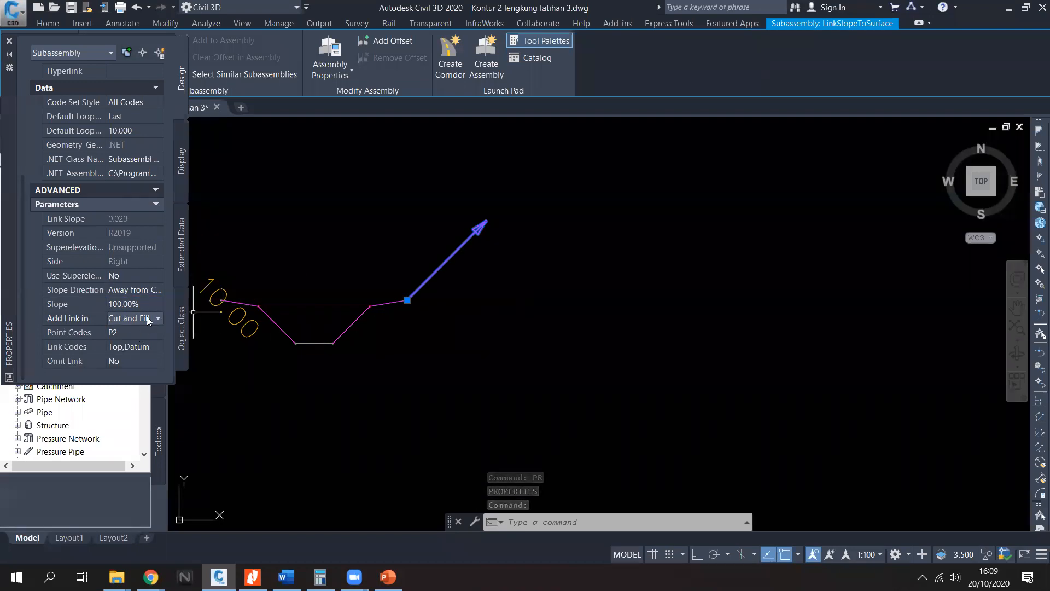
pyautogui.press('Escape')
pyautogui.moveTo(408, 298); pyautogui.dragTo(527, 337, button='middle')
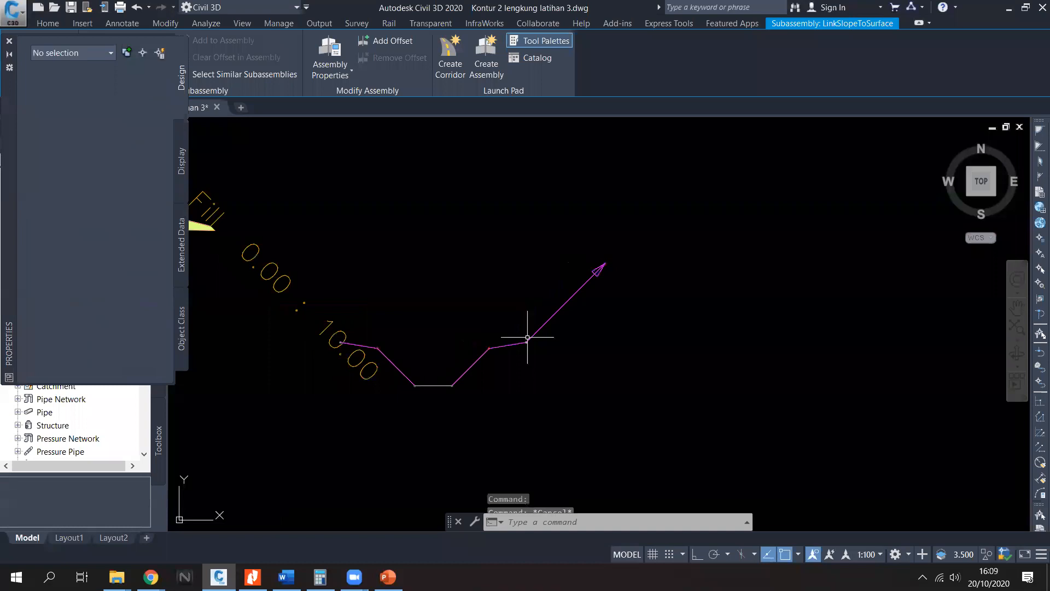
pyautogui.scroll(-2, 526, 358)
pyautogui.moveTo(410, 314); pyautogui.dragTo(418, 336, button='middle')
pyautogui.scroll(1, 417, 337)
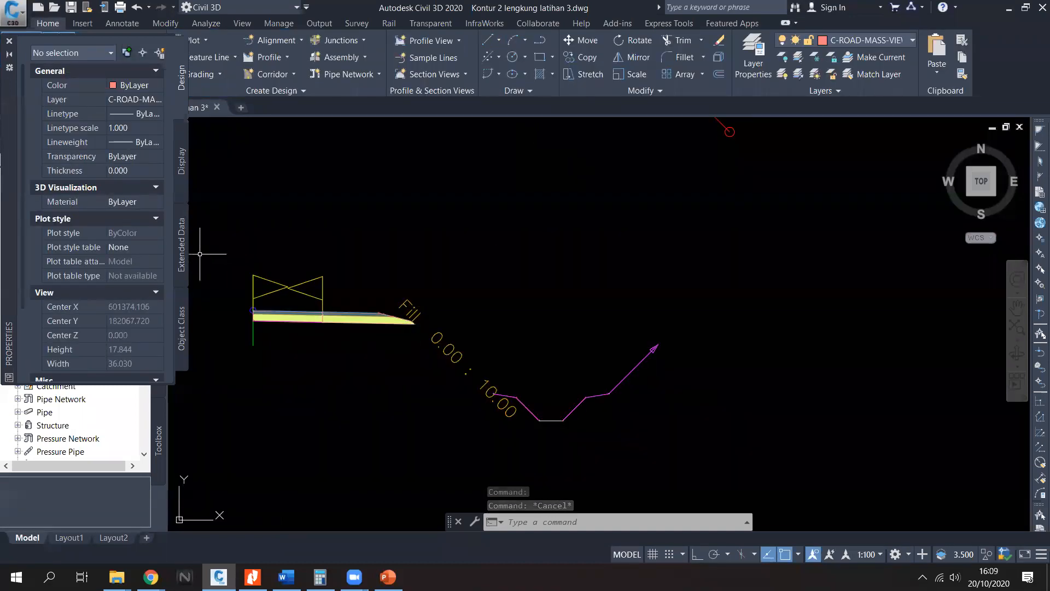
pyautogui.hotkey('ctrl', '1')
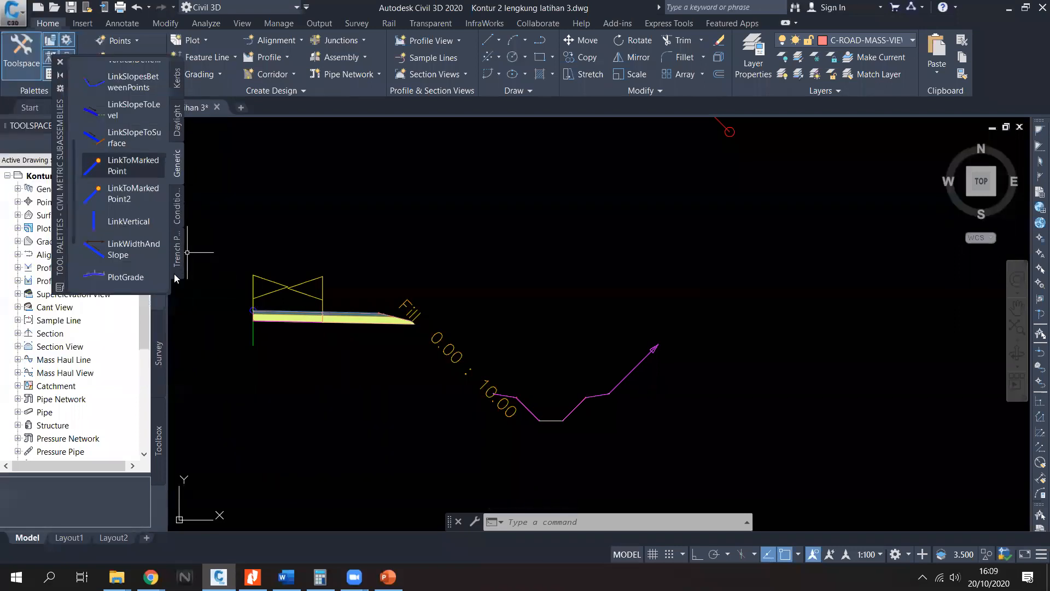
# Step: Attach a second Ditch subassembly from the metric trench pipes set to the inner start marker of the right fill condition
pyautogui.click(175, 278)
pyautogui.click(527, 250)
pyautogui.scroll(2, 416, 325)
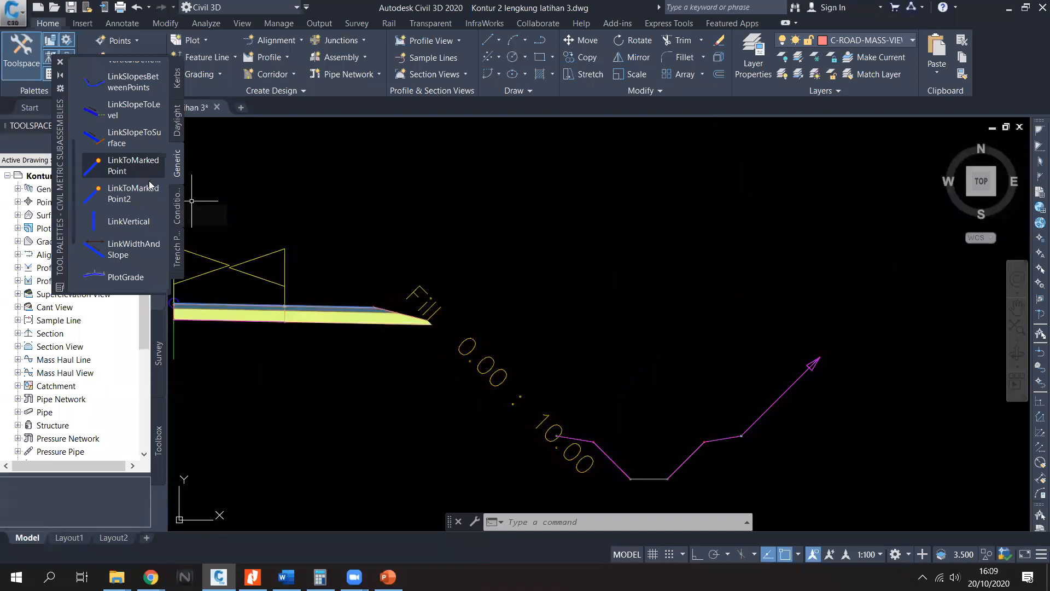
pyautogui.click(178, 280)
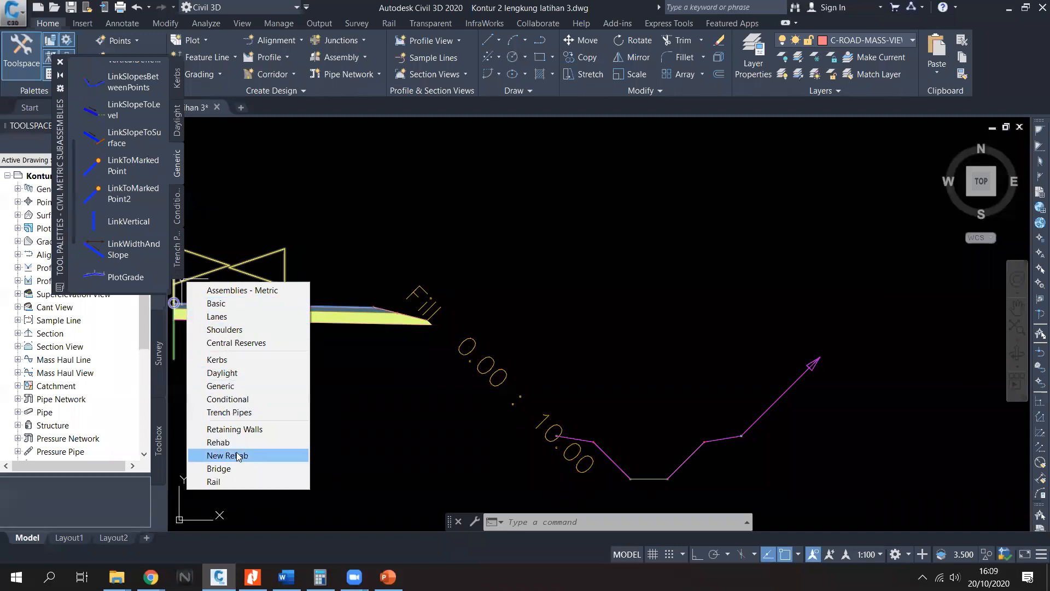
pyautogui.click(241, 412)
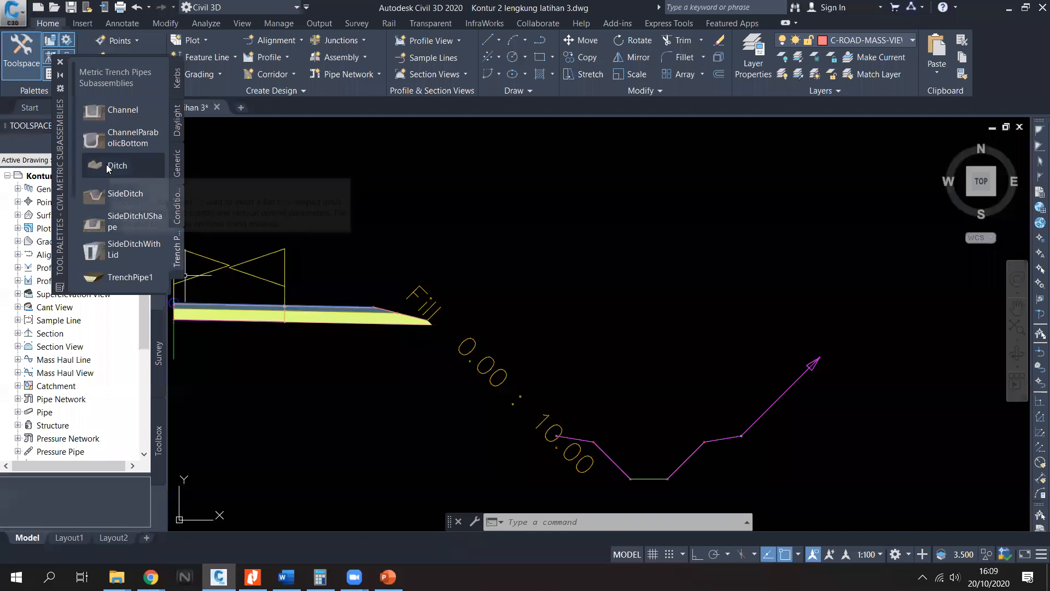
pyautogui.click(131, 220)
pyautogui.scroll(2, 603, 421)
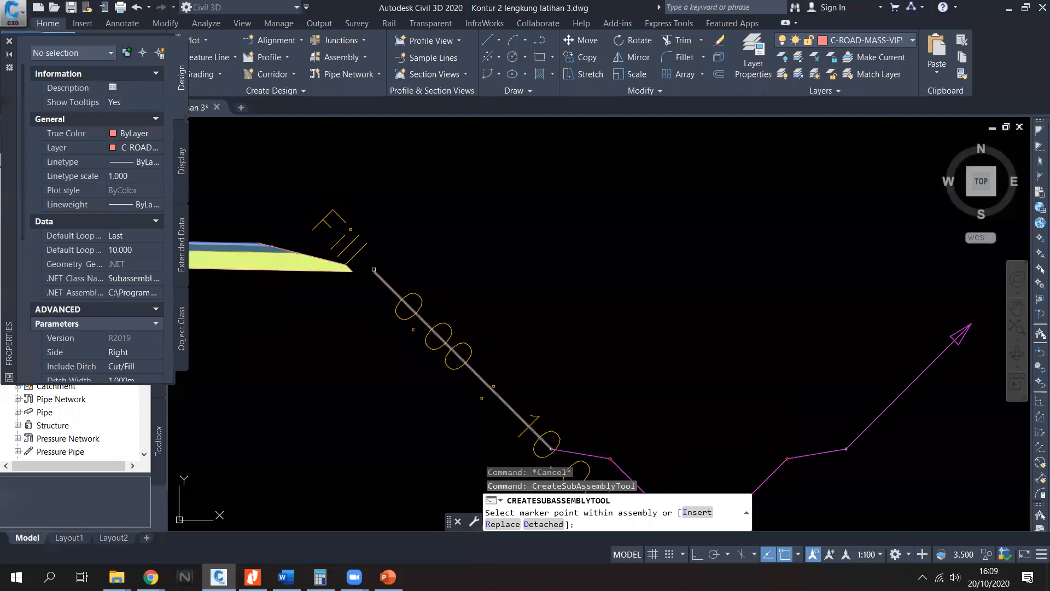
pyautogui.click(374, 270)
pyautogui.scroll(-2, 483, 311)
pyautogui.moveTo(483, 312); pyautogui.dragTo(449, 315, button='middle')
pyautogui.press('Escape')
# Step: Set the foreslope and backslope slopes of the new ditch beside the shoulder to 1:1 and clear the selection
pyautogui.click(595, 340)
pyautogui.click(564, 277)
pyautogui.write('pr')
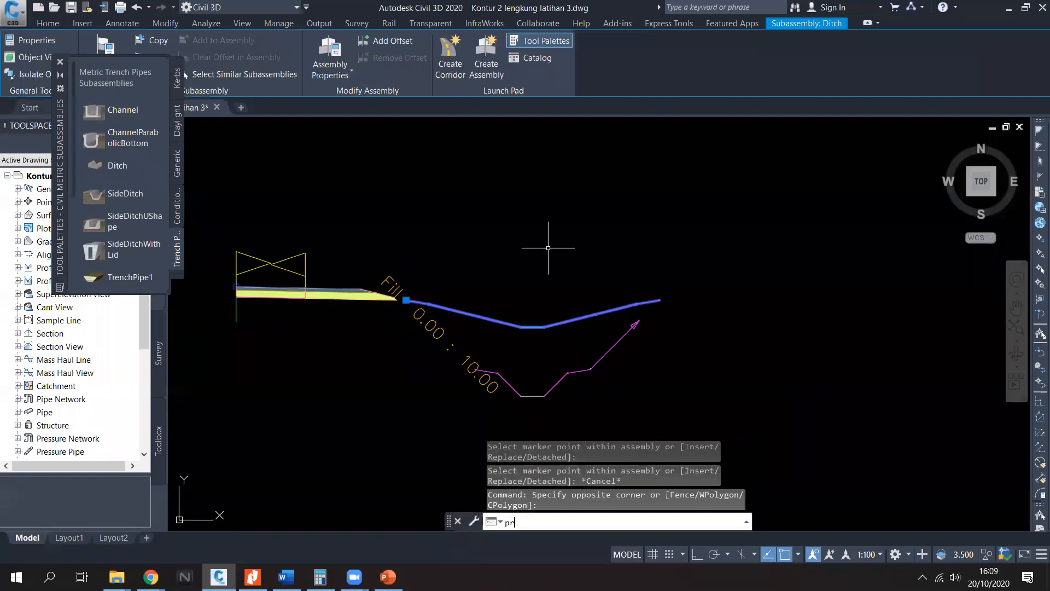
pyautogui.press('Return')
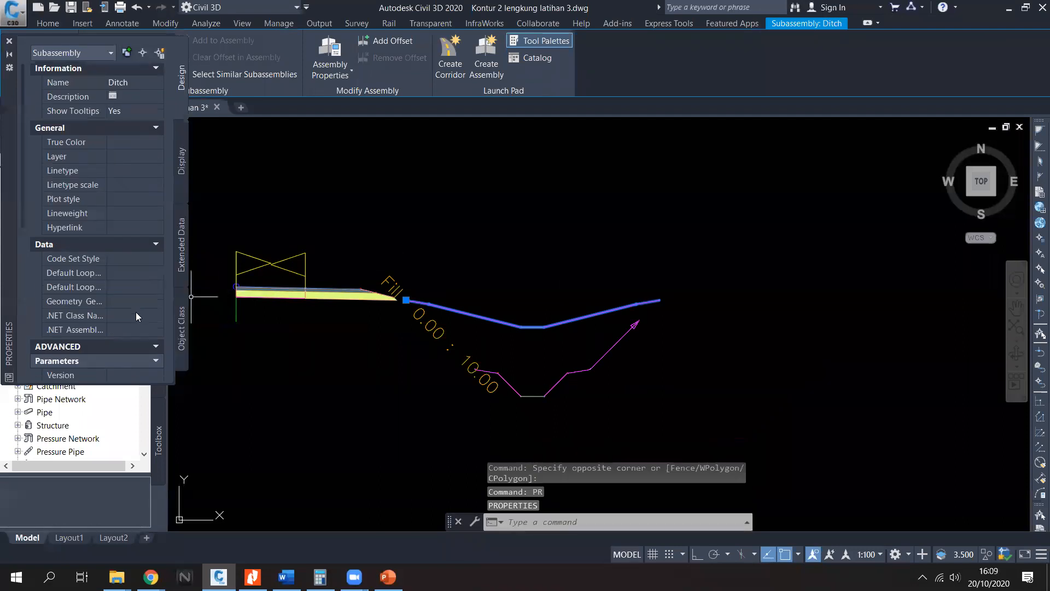
pyautogui.scroll(-5, 136, 312)
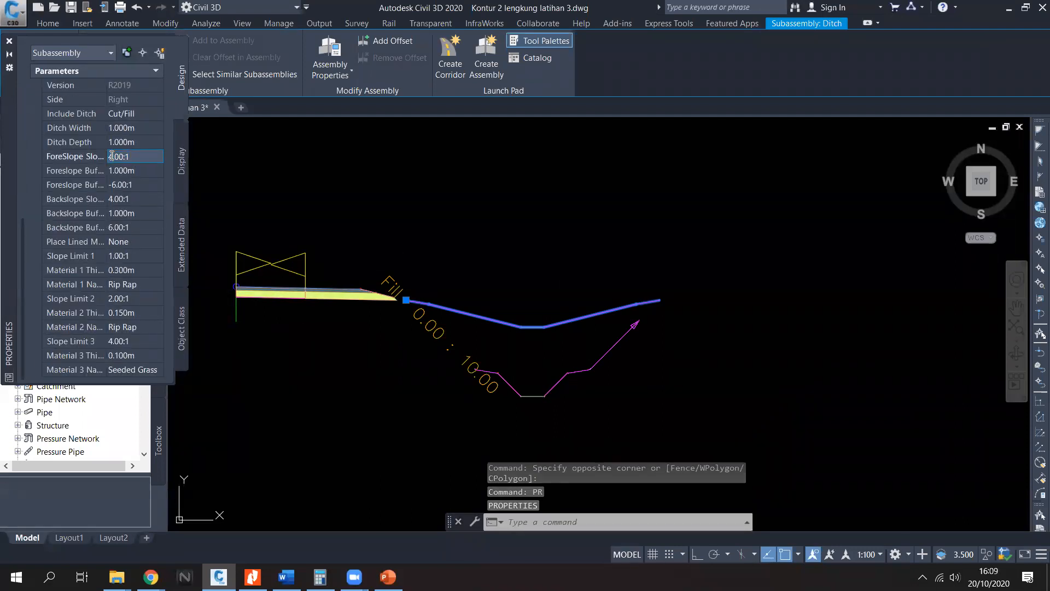
pyautogui.click(135, 174)
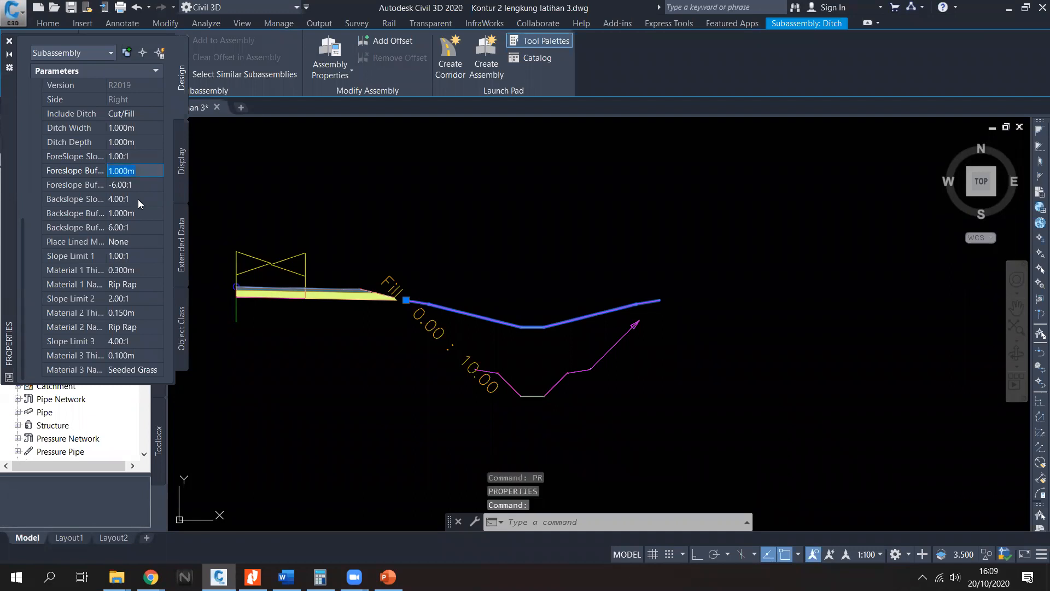
pyautogui.click(118, 199)
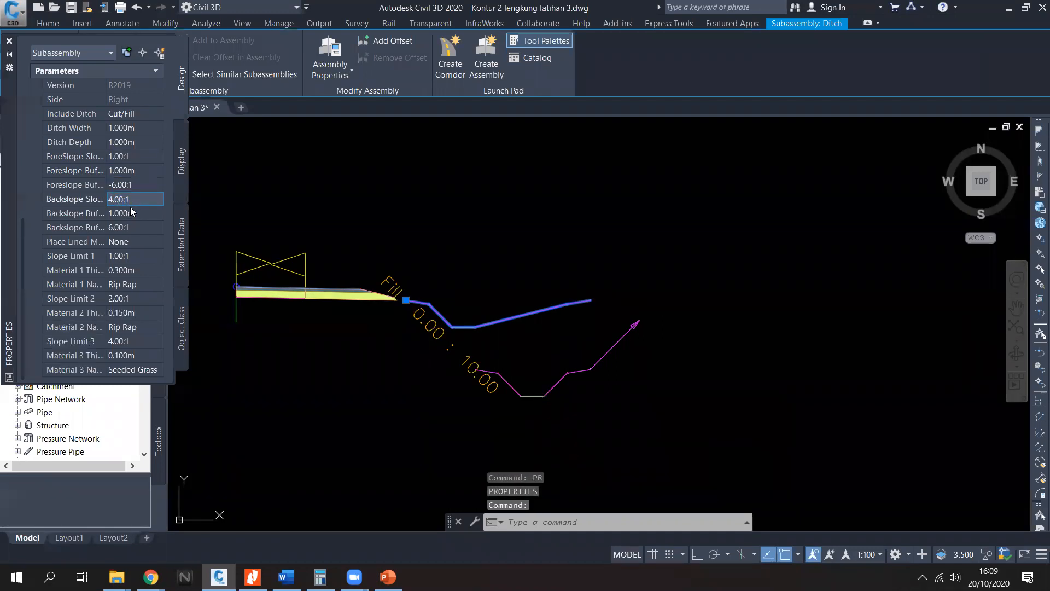
pyautogui.click(132, 211)
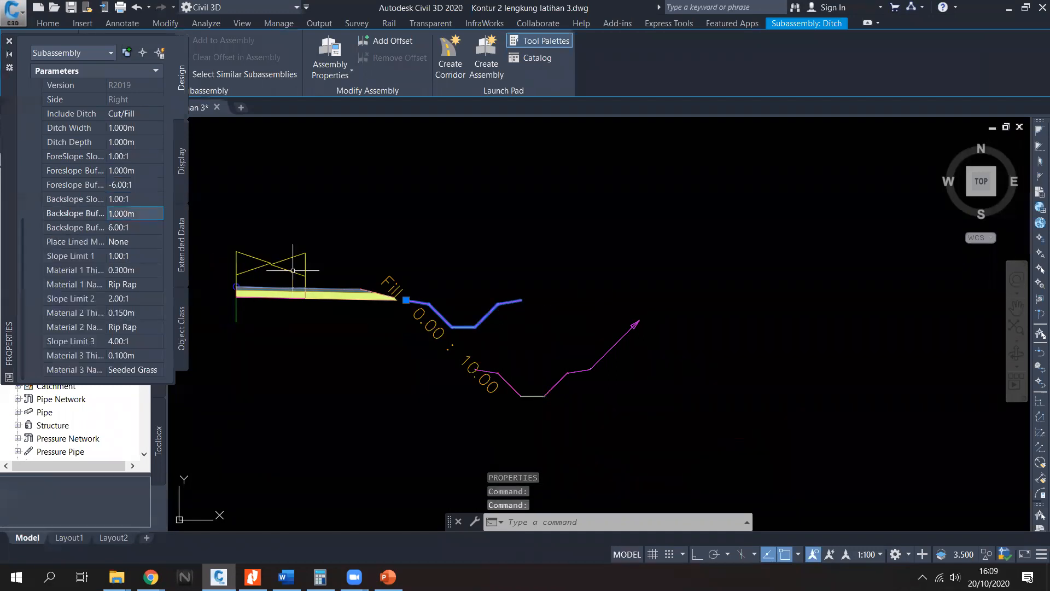
pyautogui.moveTo(548, 293); pyautogui.dragTo(528, 296, button='middle')
pyautogui.press('Escape')
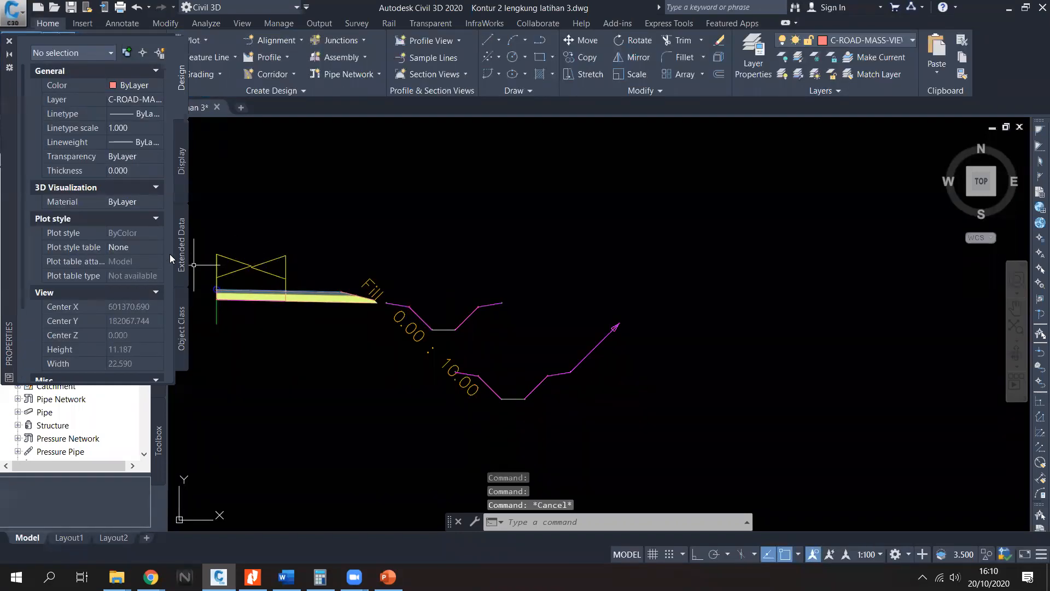
pyautogui.moveTo(447, 293)
pyautogui.mouseDown(button='middle')
pyautogui.moveTo(452, 306)
pyautogui.moveTo(471, 279)
pyautogui.mouseUp(button='middle')
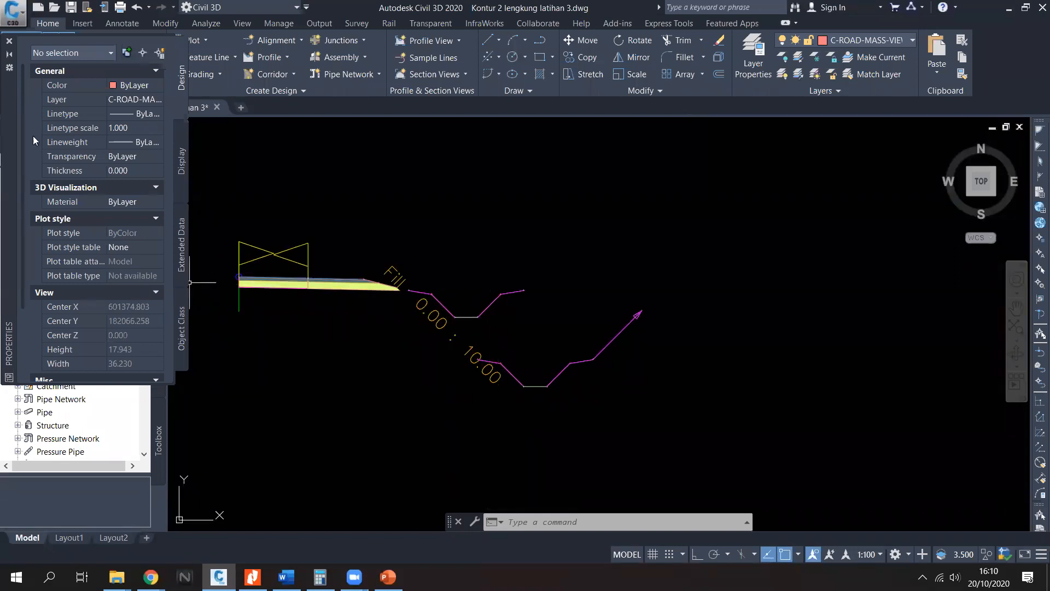
# Step: Attach a ConditionalCutOrFill subassembly of type Cut from the metric conditional set to the outer end marker of the ditch beside the shoulder
pyautogui.click(9, 41)
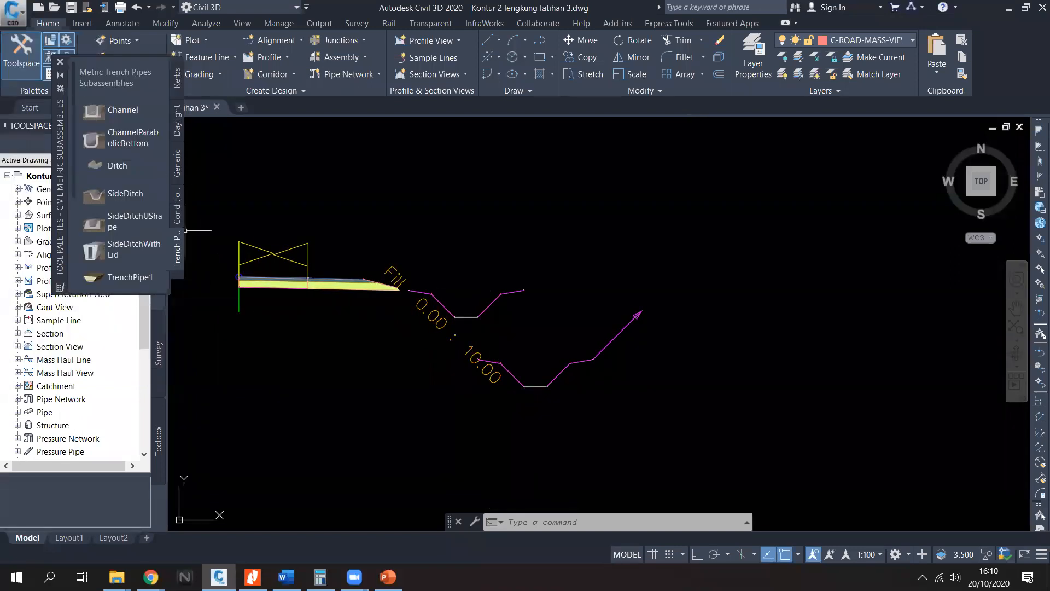
pyautogui.click(176, 213)
pyautogui.click(127, 109)
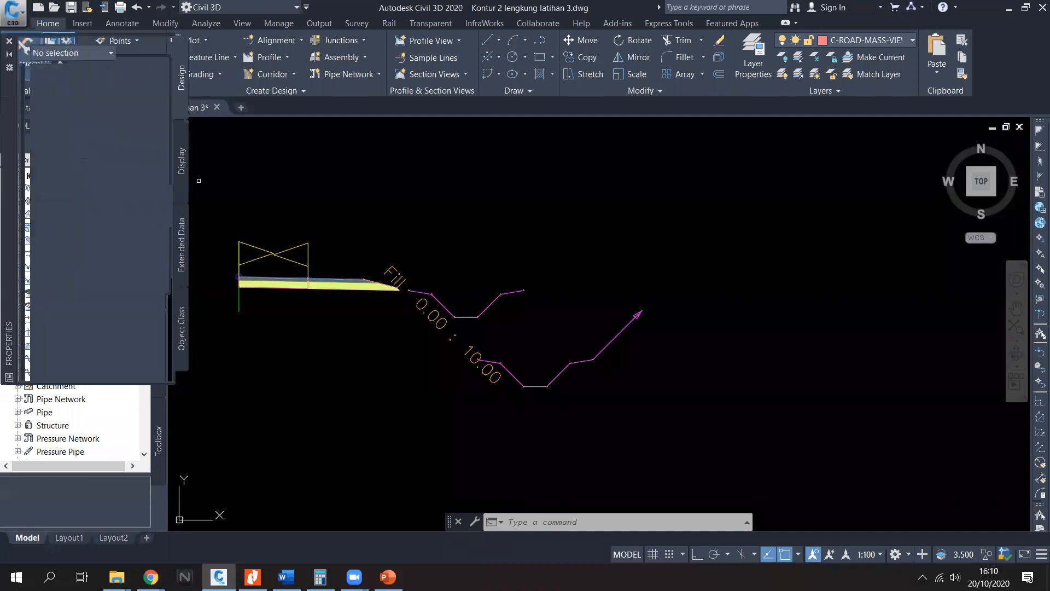
pyautogui.scroll(4, 534, 283)
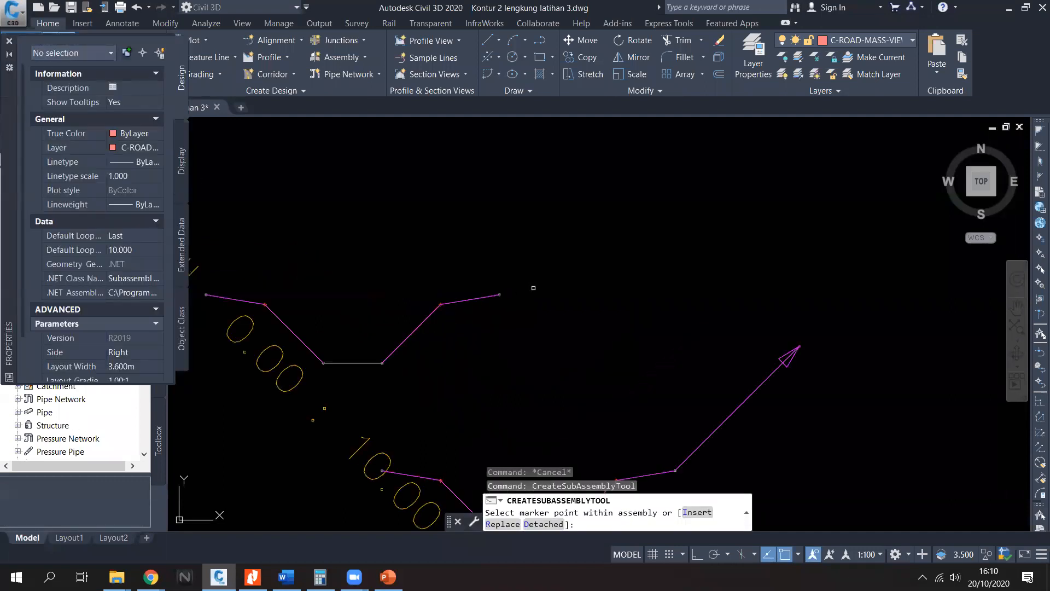
pyautogui.scroll(4, 500, 293)
pyautogui.click(495, 302)
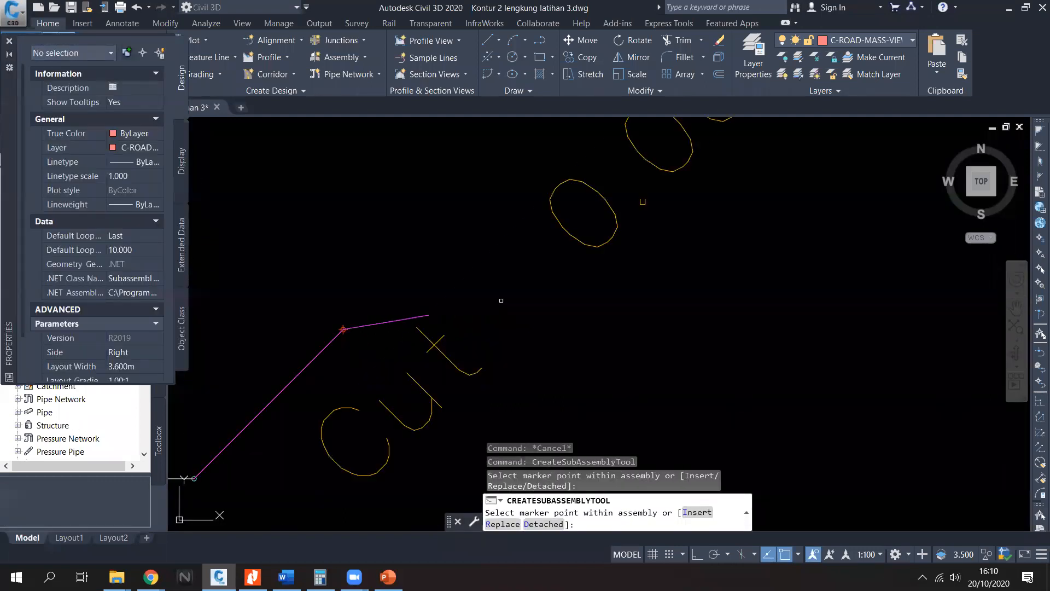
pyautogui.press('Return')
# Step: Set the Maximum Distance of the new Cut condition to 10 m and clear the selection
pyautogui.scroll(-4, 511, 335)
pyautogui.moveTo(571, 311); pyautogui.dragTo(481, 328, button='middle')
pyautogui.click(480, 328)
pyautogui.click(438, 211)
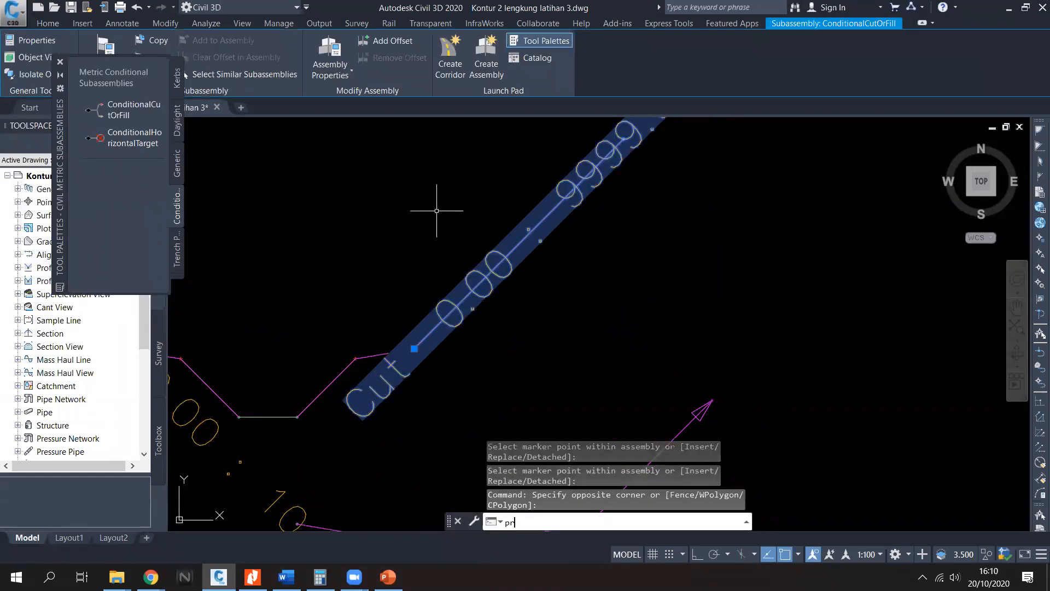
pyautogui.write('pr')
pyautogui.press('Return')
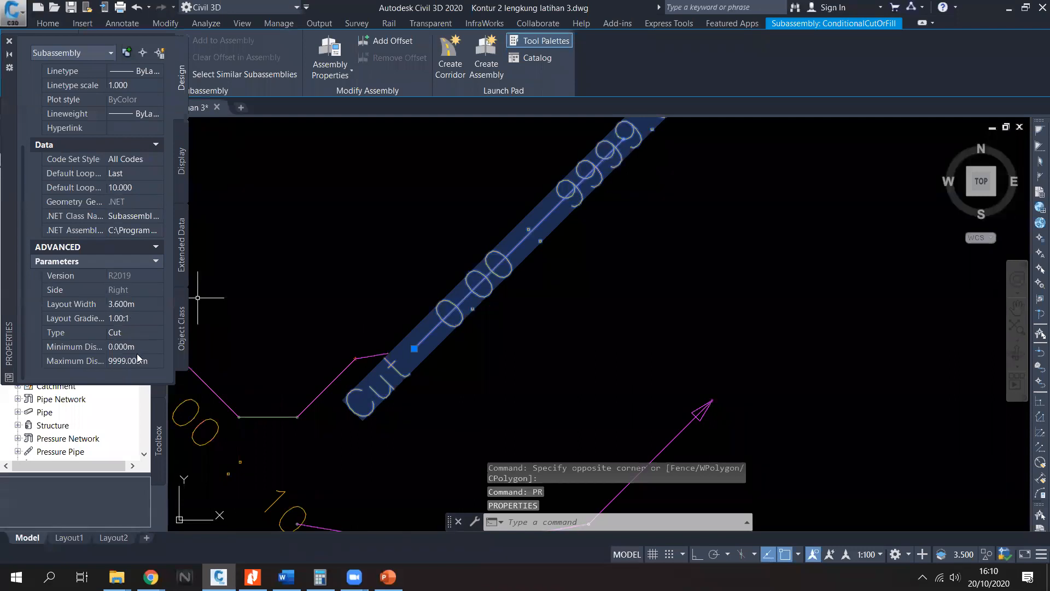
pyautogui.click(139, 362)
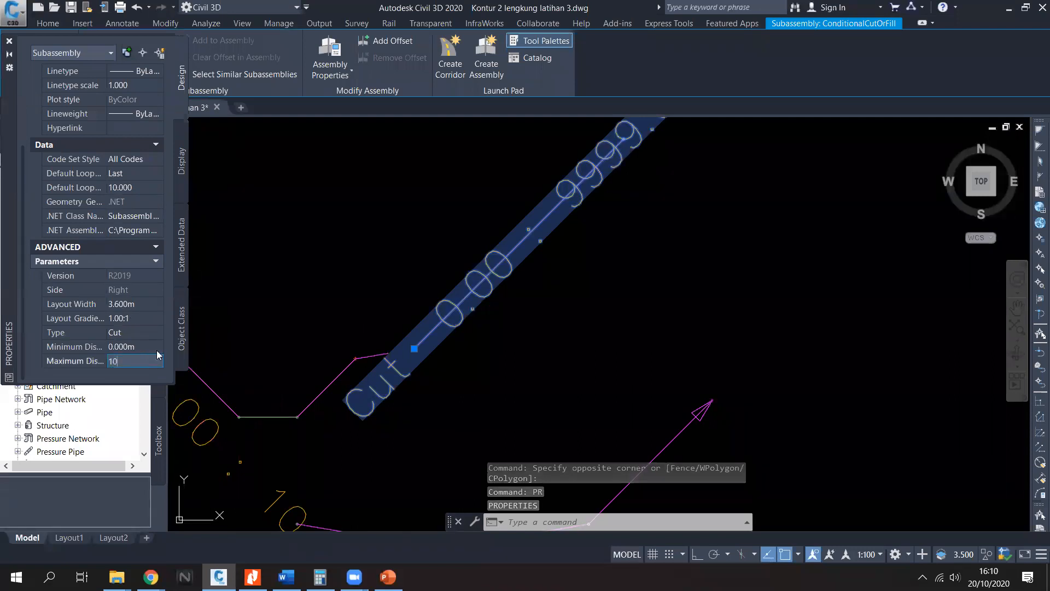
pyautogui.write('10')
pyautogui.press('Return')
pyautogui.scroll(-3, 467, 243)
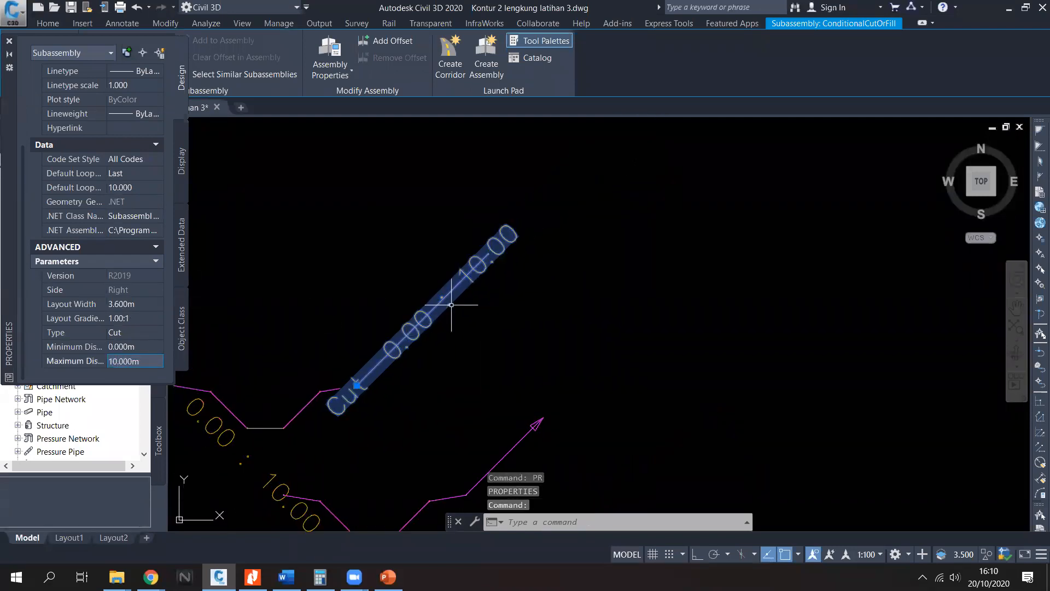
pyautogui.press('Escape')
# Step: Copy the LinkSlopeToSurface subassembly from the lower ditch to the outer end marker of the Cut condition
pyautogui.scroll(-2, 474, 271)
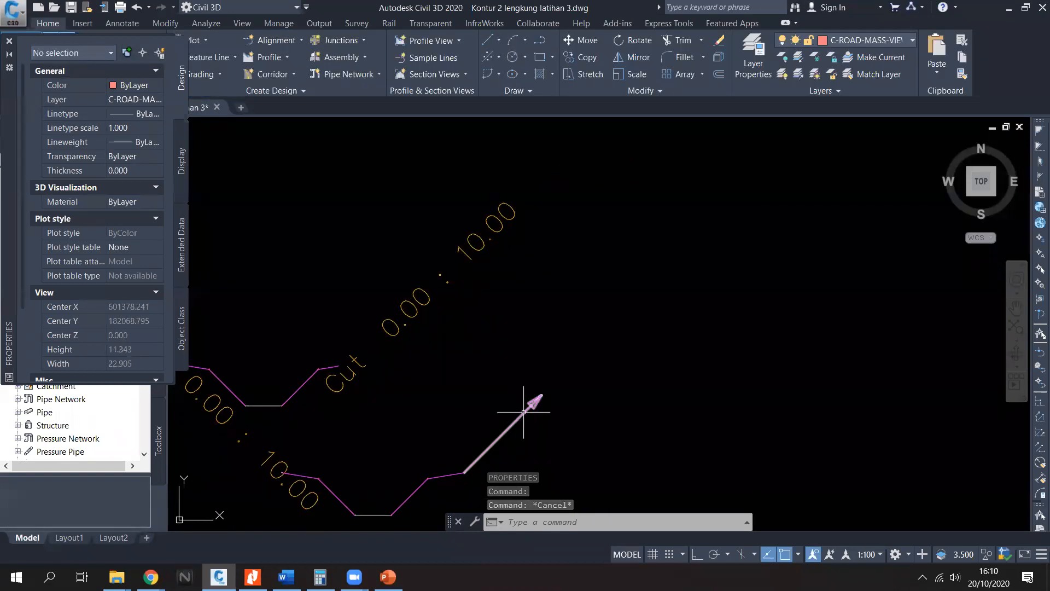
pyautogui.click(520, 409)
pyautogui.moveTo(411, 320); pyautogui.dragTo(414, 296, button='middle')
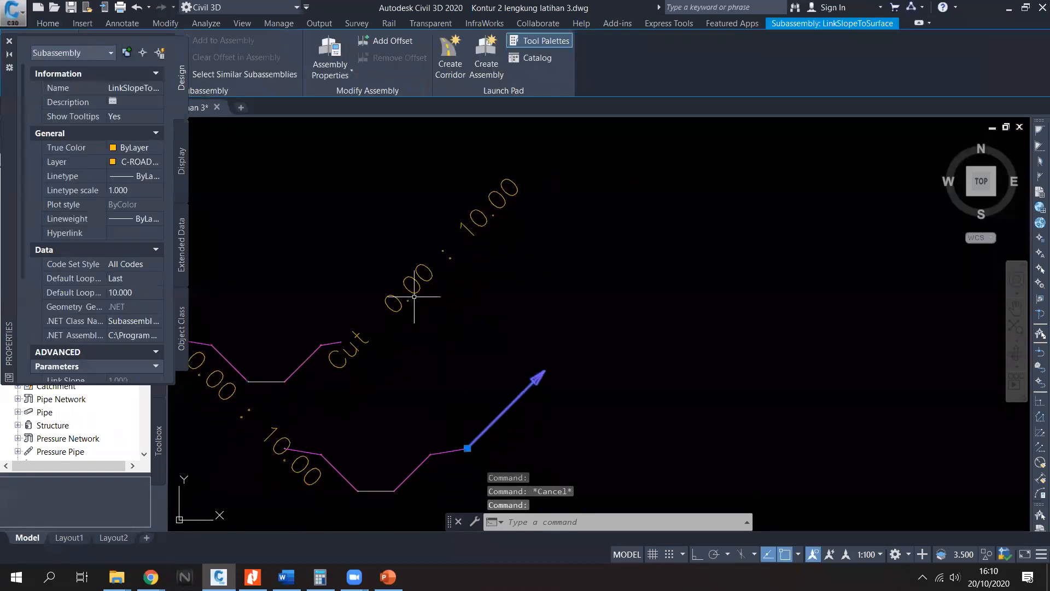
pyautogui.click(10, 42)
pyautogui.click(149, 41)
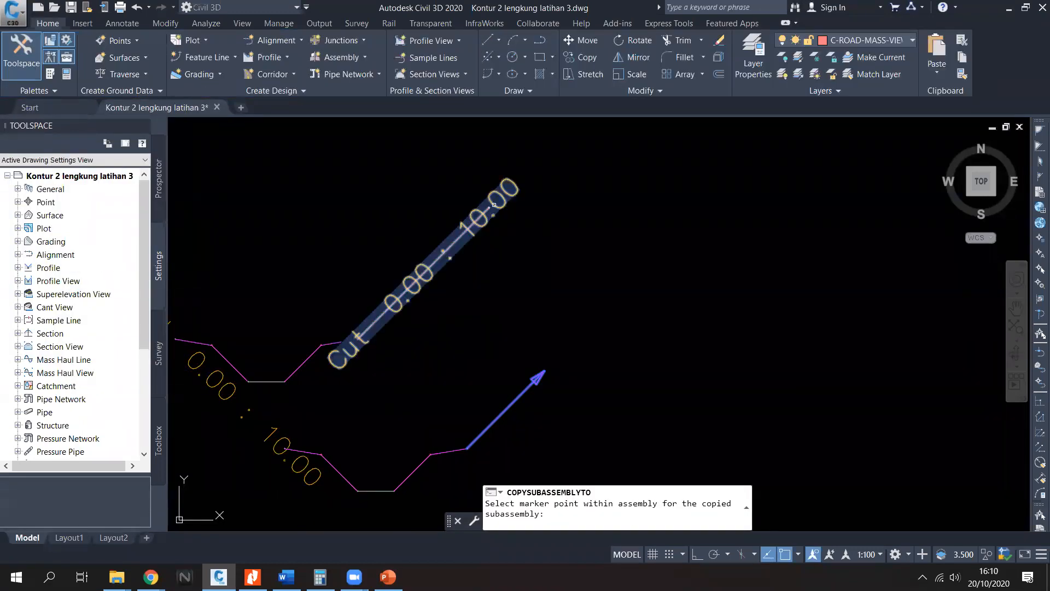
pyautogui.scroll(-3, 534, 176)
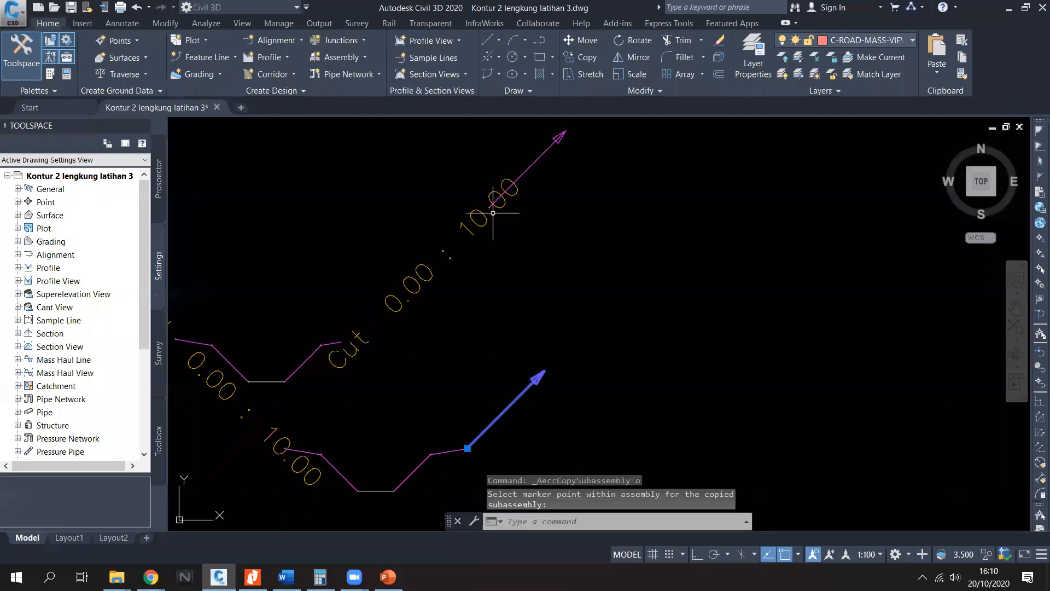
pyautogui.press('Escape')
# Step: Mirror all right-side lane, shoulder, condition, ditch and slope link subassemblies to the left side at the assembly's baseline marker
pyautogui.scroll(-4, 554, 337)
pyautogui.scroll(2, 553, 336)
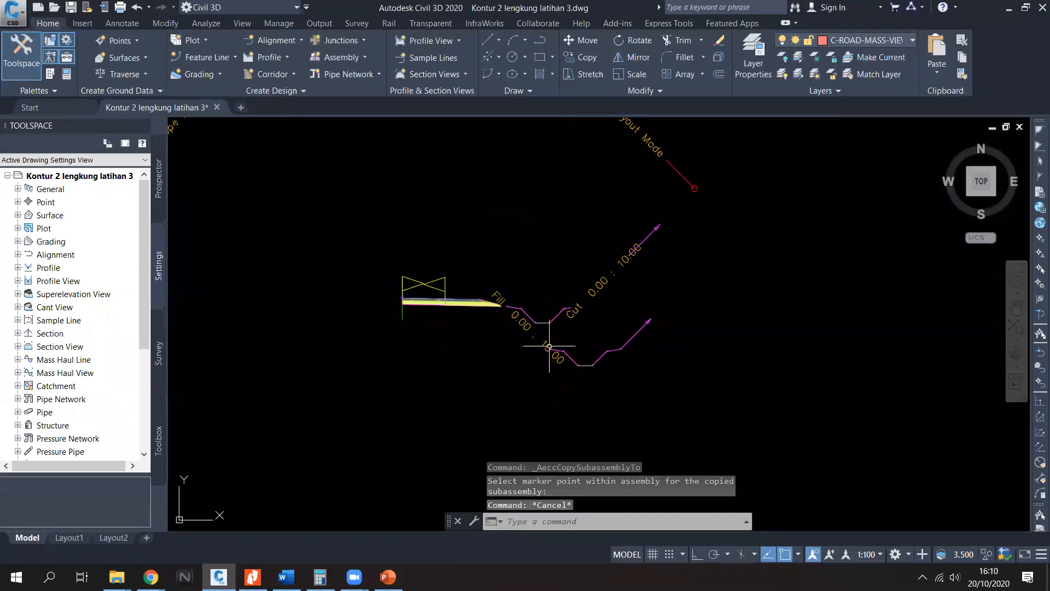
pyautogui.click(647, 386)
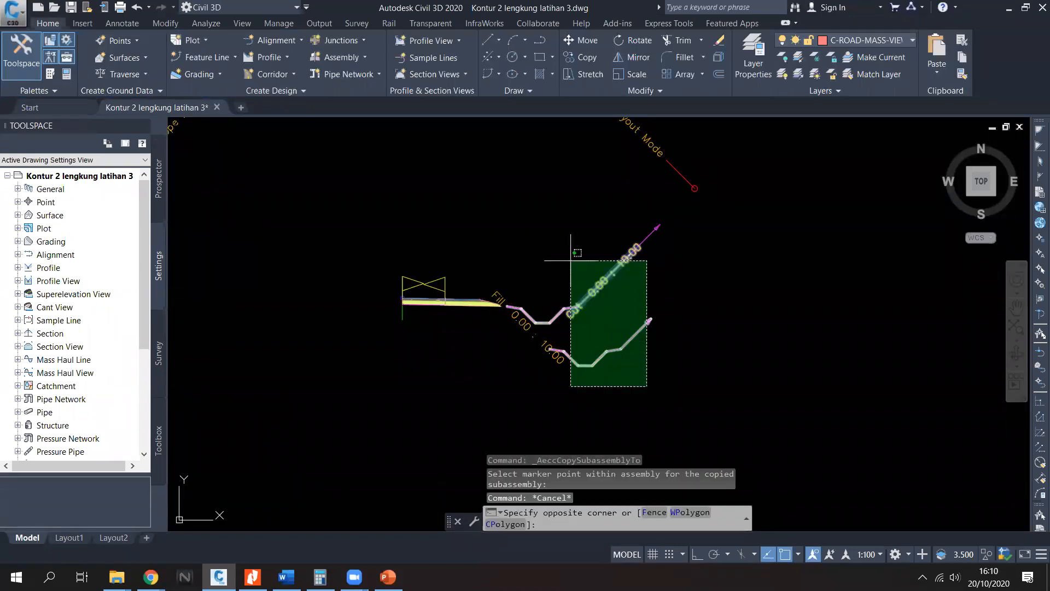
pyautogui.click(529, 208)
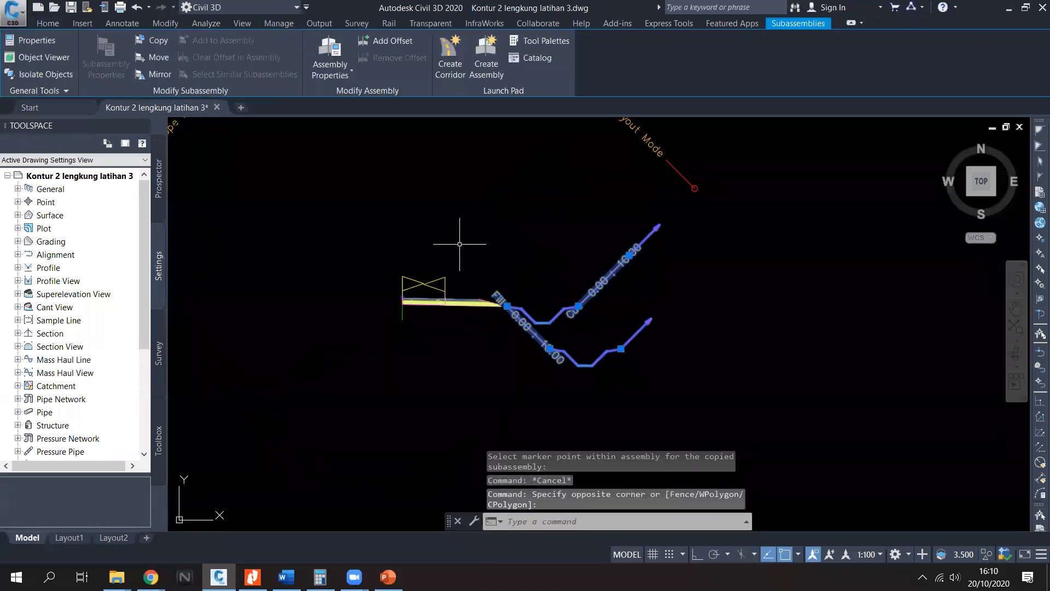
pyautogui.click(494, 342)
pyautogui.click(432, 268)
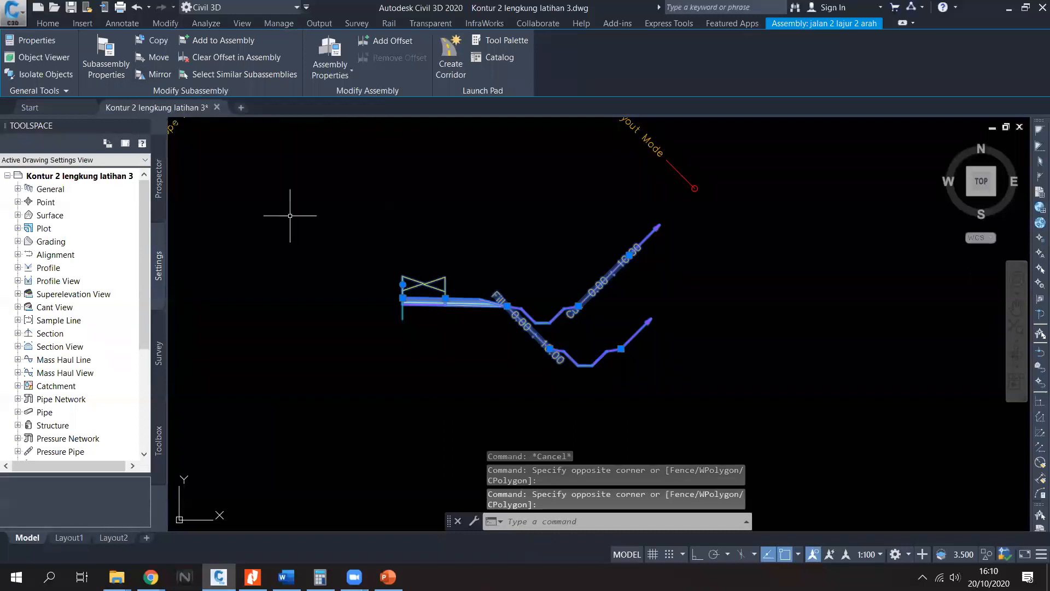
pyautogui.click(169, 73)
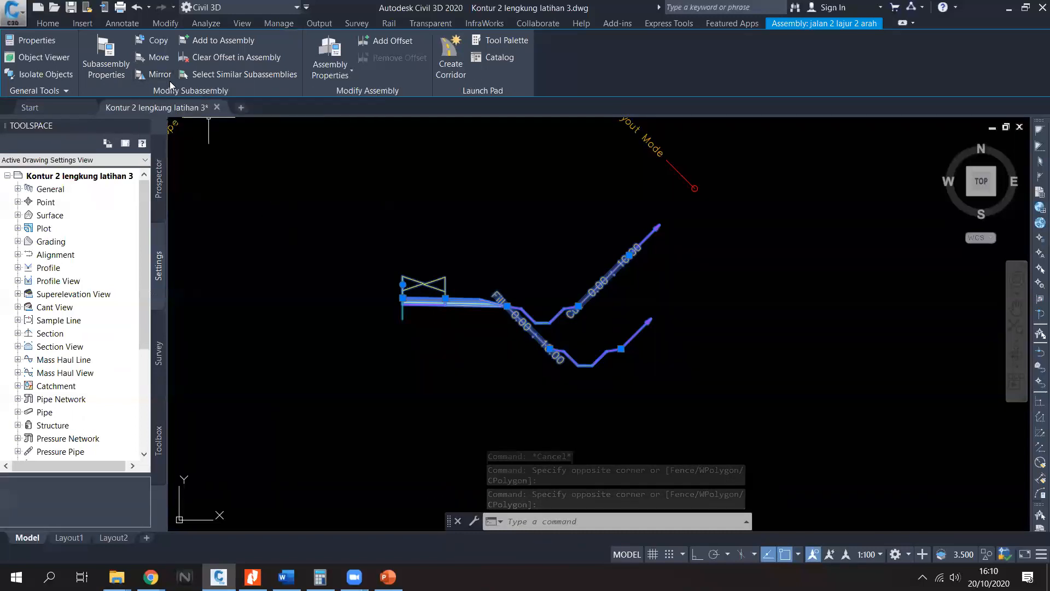
pyautogui.scroll(10, 432, 235)
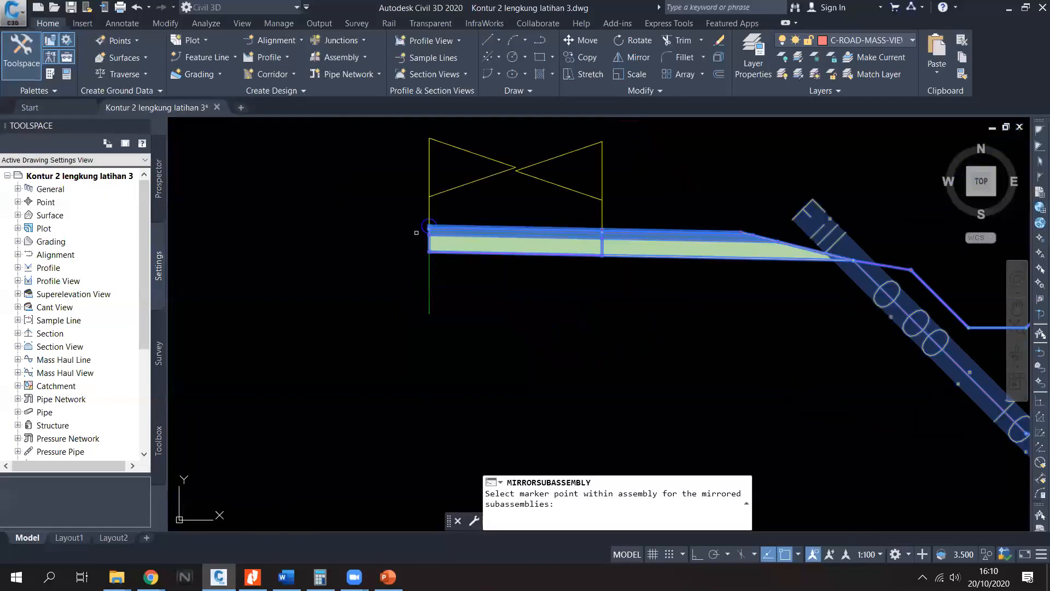
pyautogui.scroll(2, 452, 234)
pyautogui.scroll(-5, 417, 244)
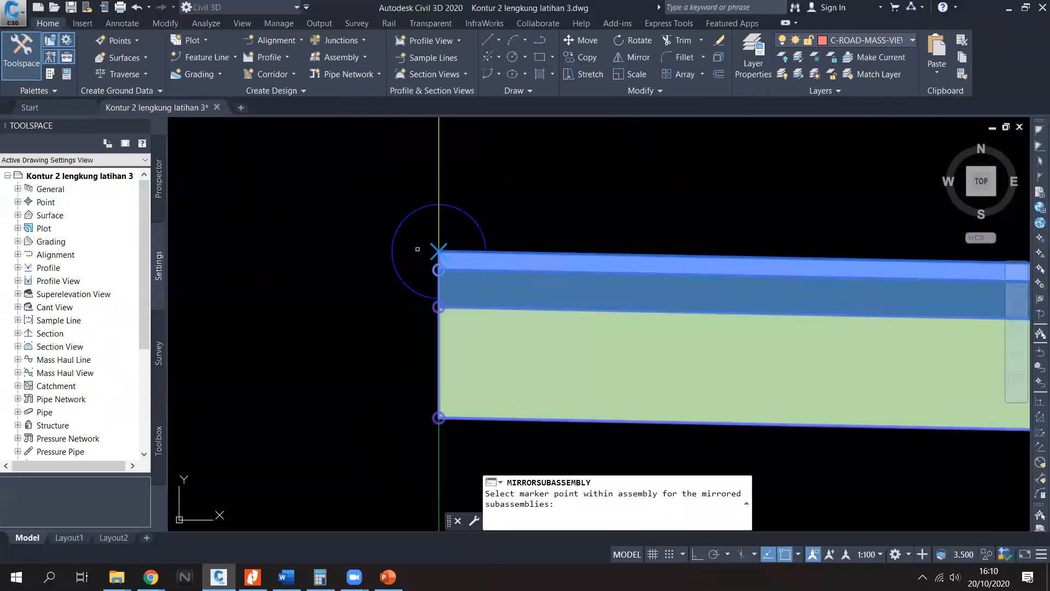
pyautogui.click(403, 220)
pyautogui.scroll(-10, 480, 269)
pyautogui.moveTo(512, 225); pyautogui.dragTo(544, 248, button='middle')
pyautogui.press('Escape')
pyautogui.scroll(-8, 532, 254)
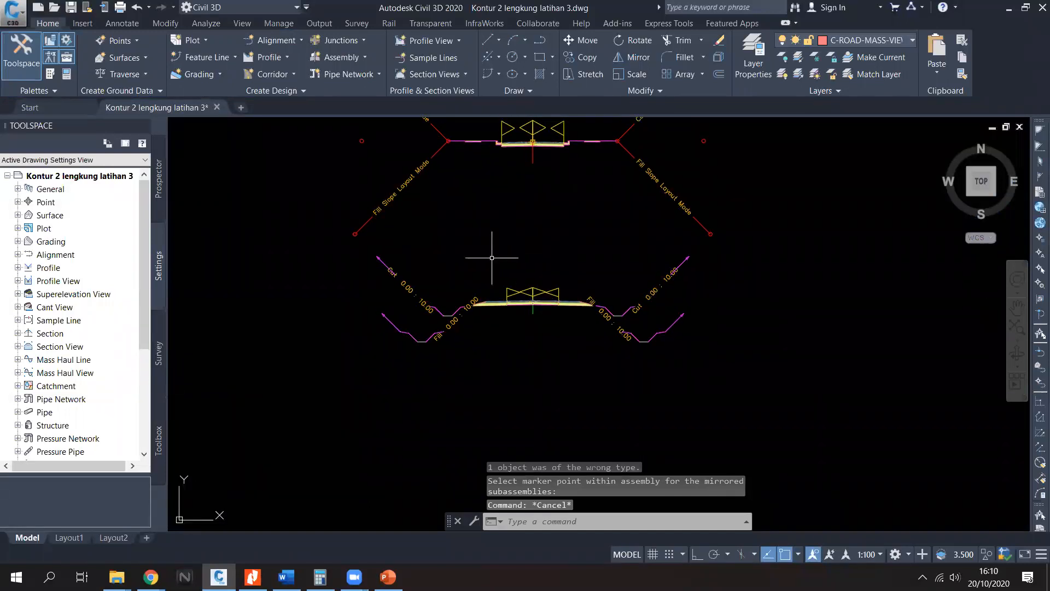
# Step: Draw a rectangle with generous margins around the whole column of assemblies
pyautogui.scroll(-5, 481, 333)
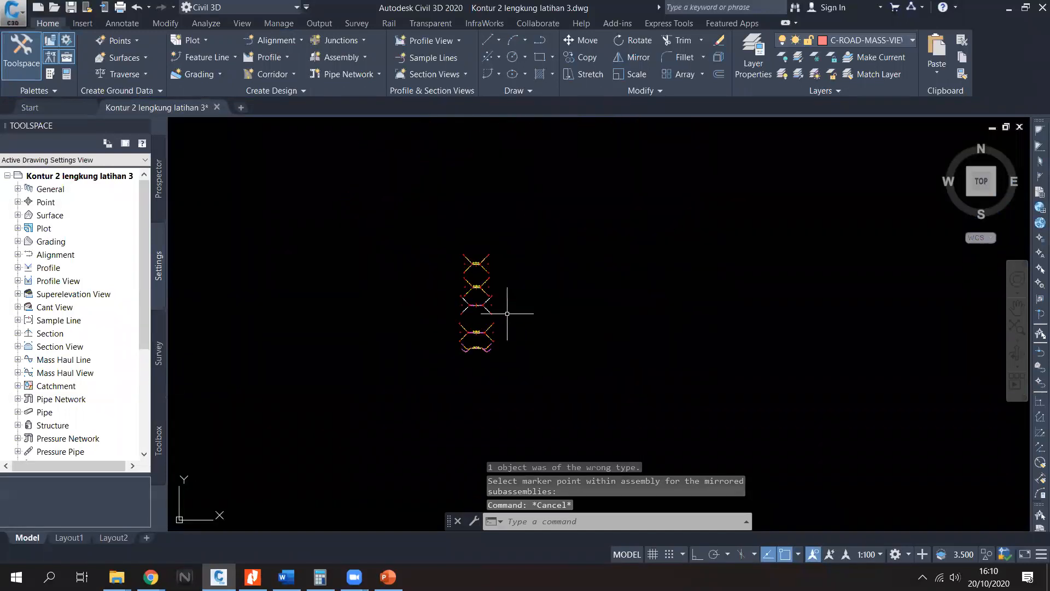
pyautogui.write('rec')
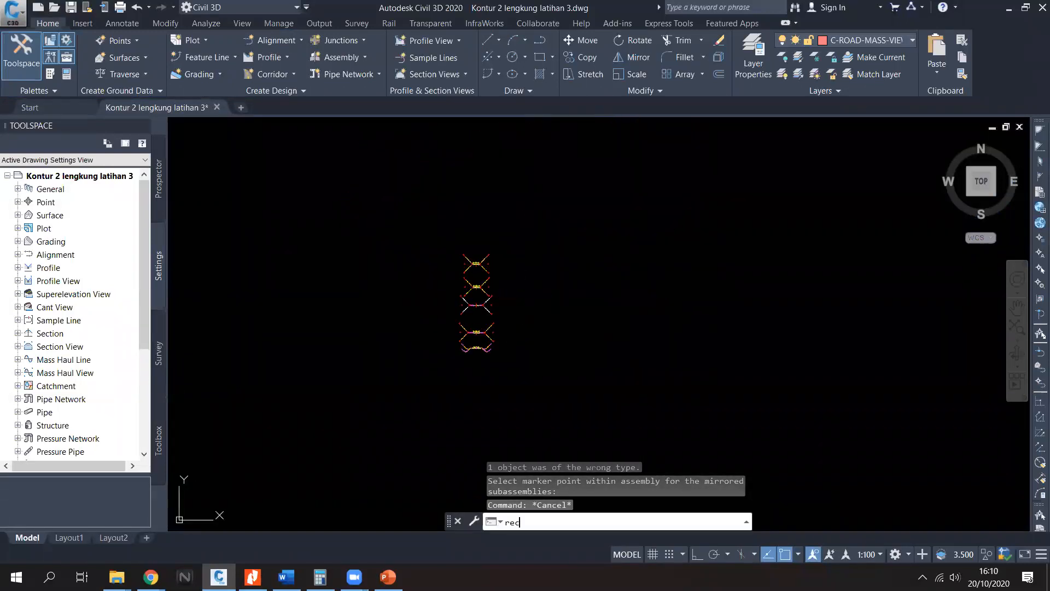
pyautogui.press('Return')
pyautogui.click(342, 191)
pyautogui.click(621, 413)
pyautogui.press('Escape')
# Step: Inspect the completed two-sided assembly and its place among the other assemblies inside the rectangle
pyautogui.scroll(-10, 564, 310)
pyautogui.scroll(7, 582, 310)
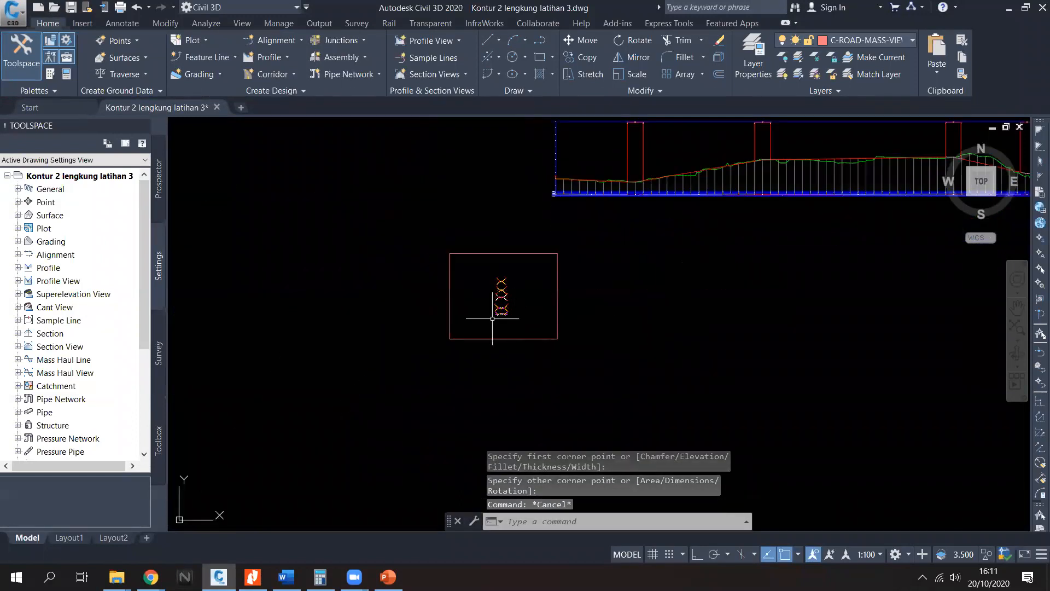
pyautogui.scroll(6, 492, 318)
pyautogui.scroll(1, 538, 298)
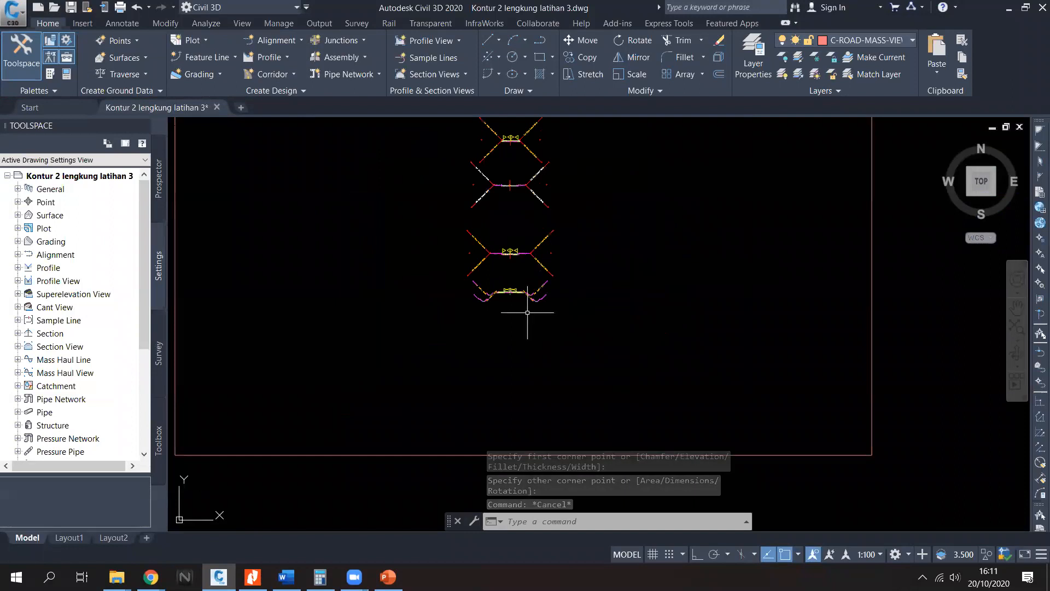
pyautogui.scroll(-1, 527, 312)
pyautogui.moveTo(532, 291); pyautogui.dragTo(510, 315, button='middle')
pyautogui.scroll(-1, 514, 312)
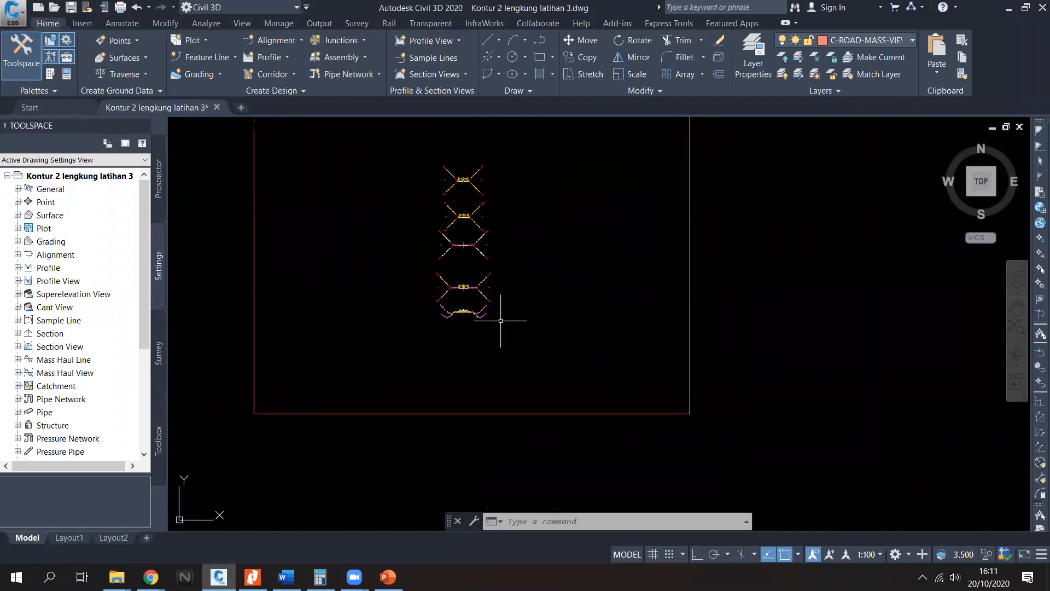
pyautogui.scroll(-4, 544, 307)
pyautogui.scroll(-6, 555, 300)
pyautogui.scroll(10, 543, 302)
pyautogui.scroll(8, 523, 322)
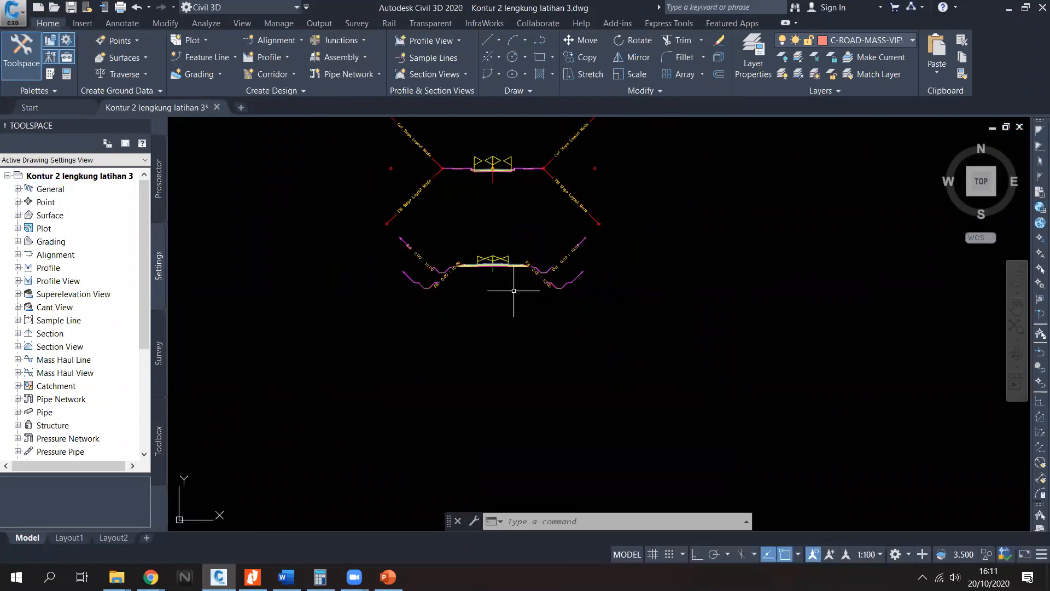
pyautogui.scroll(-1, 527, 310)
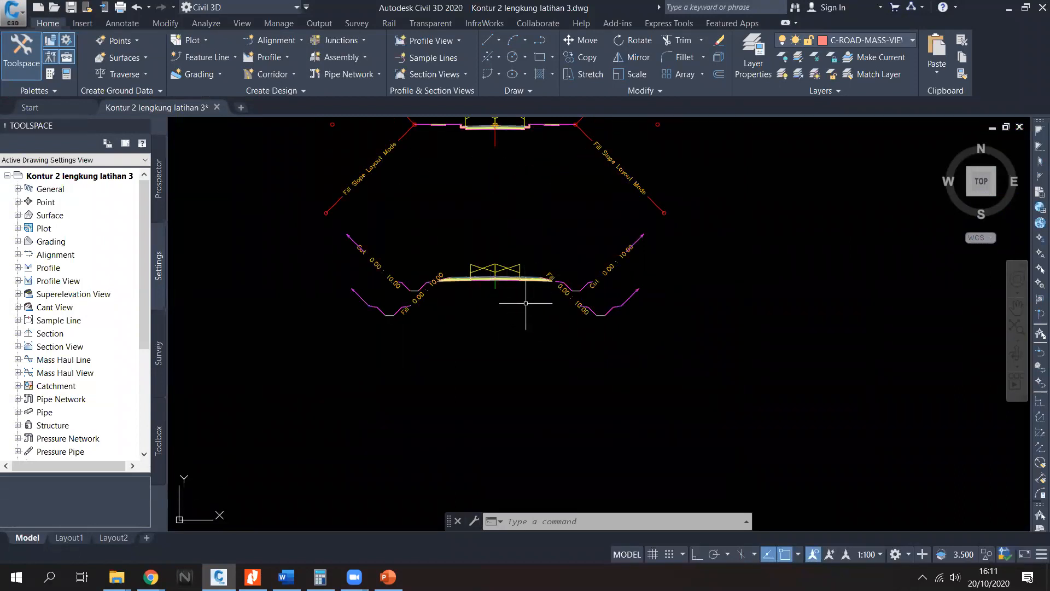
pyautogui.scroll(4, 540, 309)
pyautogui.scroll(-6, 544, 315)
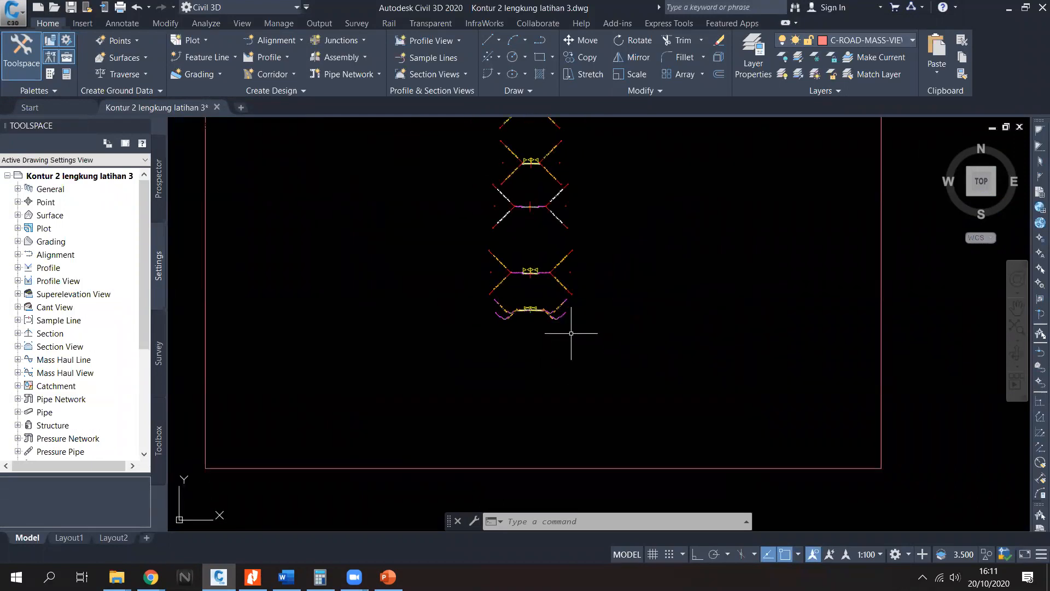
pyautogui.moveTo(497, 282); pyautogui.dragTo(507, 308, button='middle')
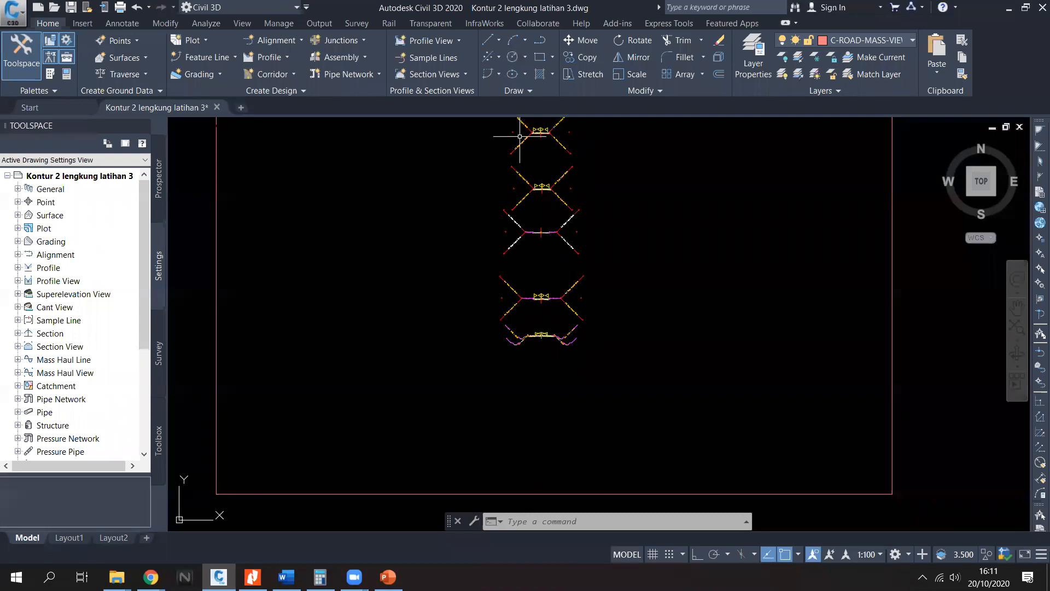
# Step: Examine the road alignment and surrounding contours in plan, away from the framed assemblies
pyautogui.hotkey('alt', 'Tab')
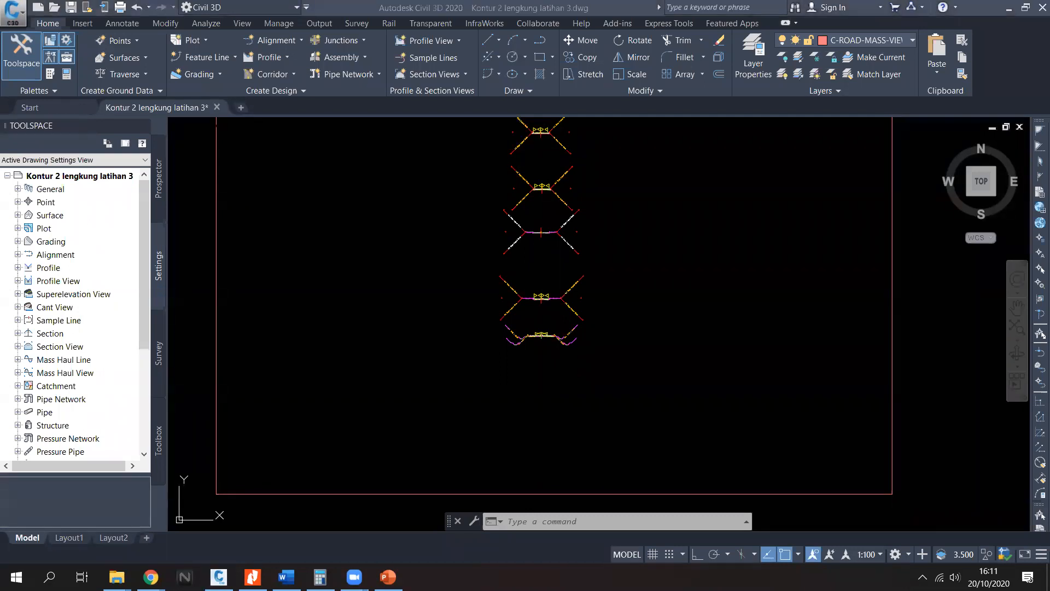
pyautogui.hotkey('alt', 'Tab')
pyautogui.scroll(-10, 629, 252)
pyautogui.scroll(1, 616, 263)
pyautogui.moveTo(539, 255); pyautogui.dragTo(736, 269, button='middle')
pyautogui.scroll(-2, 721, 283)
pyautogui.scroll(1, 605, 288)
pyautogui.scroll(8, 873, 280)
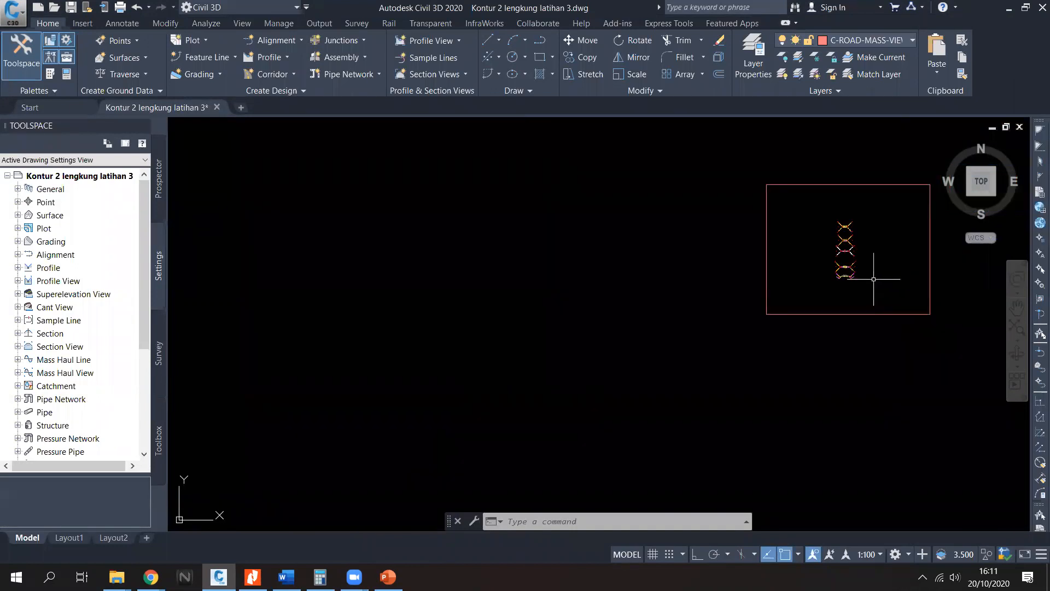
pyautogui.scroll(-4, 825, 284)
pyautogui.scroll(-4, 780, 301)
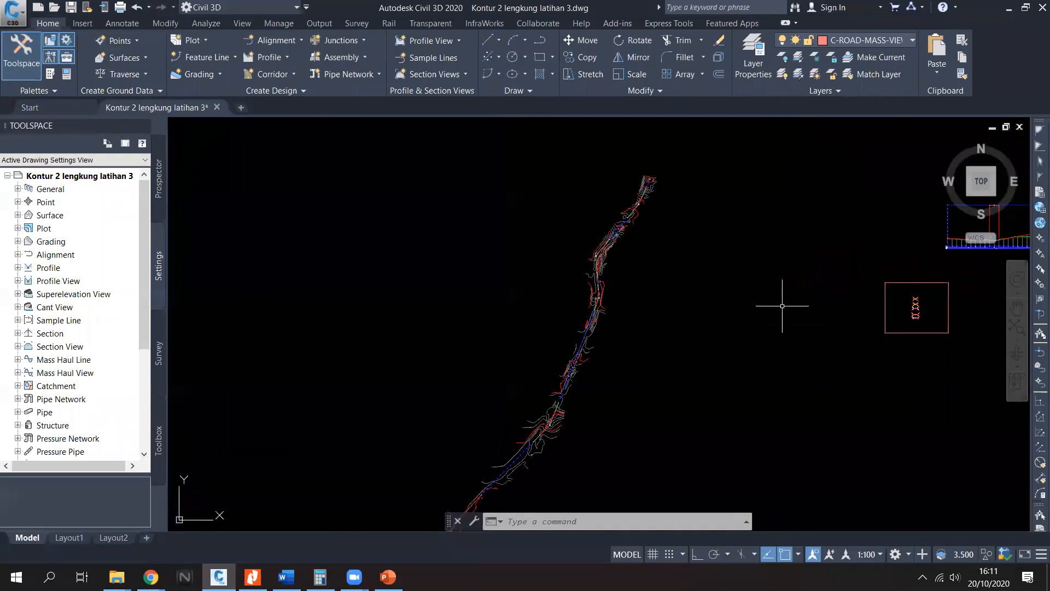
pyautogui.scroll(3, 629, 280)
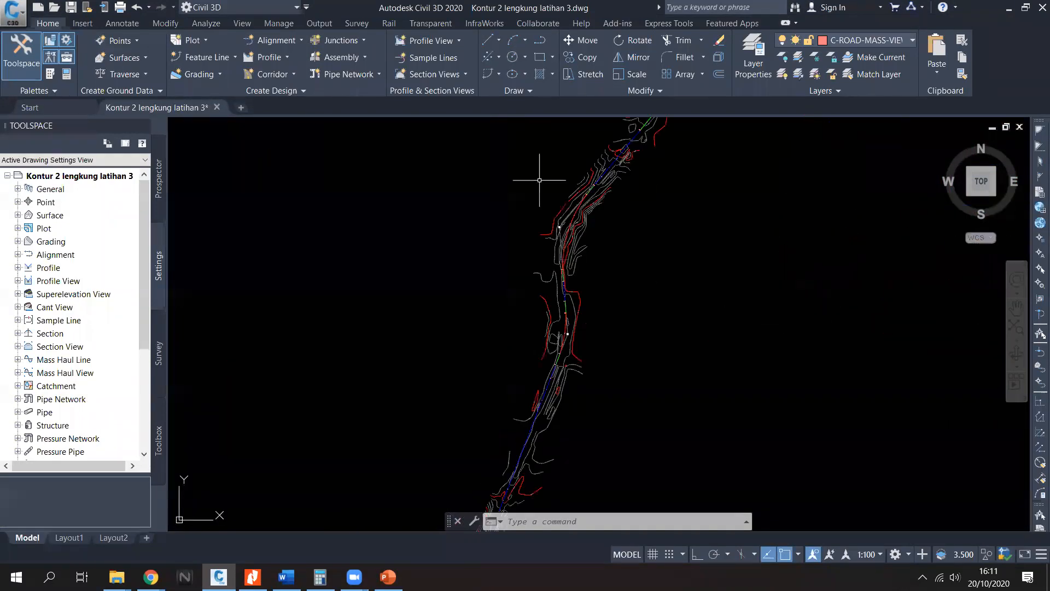
pyautogui.hotkey('alt', 'Tab')
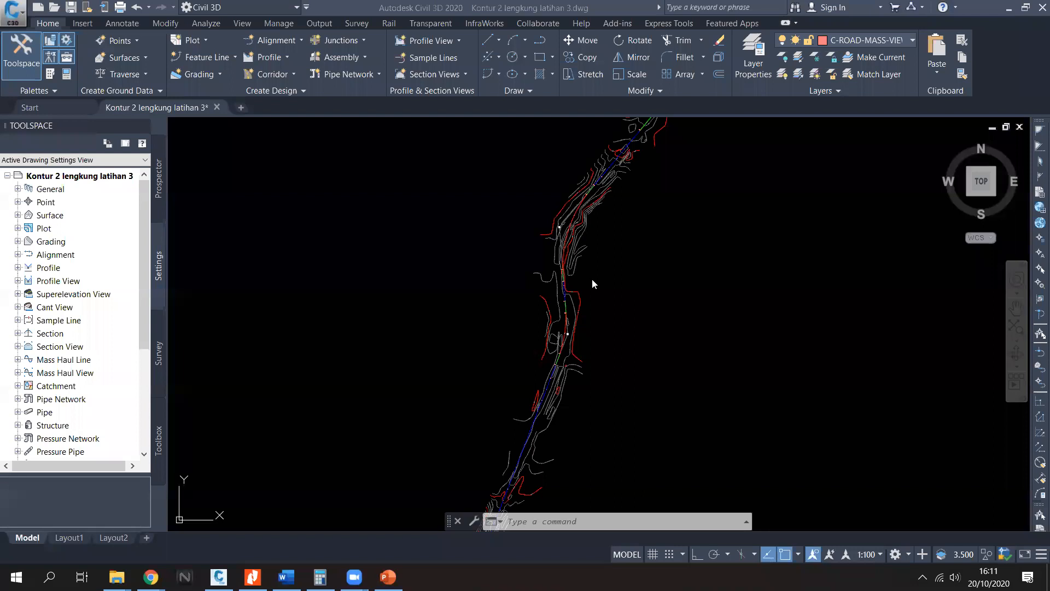
pyautogui.moveTo(580, 225)
pyautogui.mouseDown(button='middle')
pyautogui.moveTo(454, 270)
pyautogui.moveTo(451, 284)
pyautogui.mouseUp(button='middle')
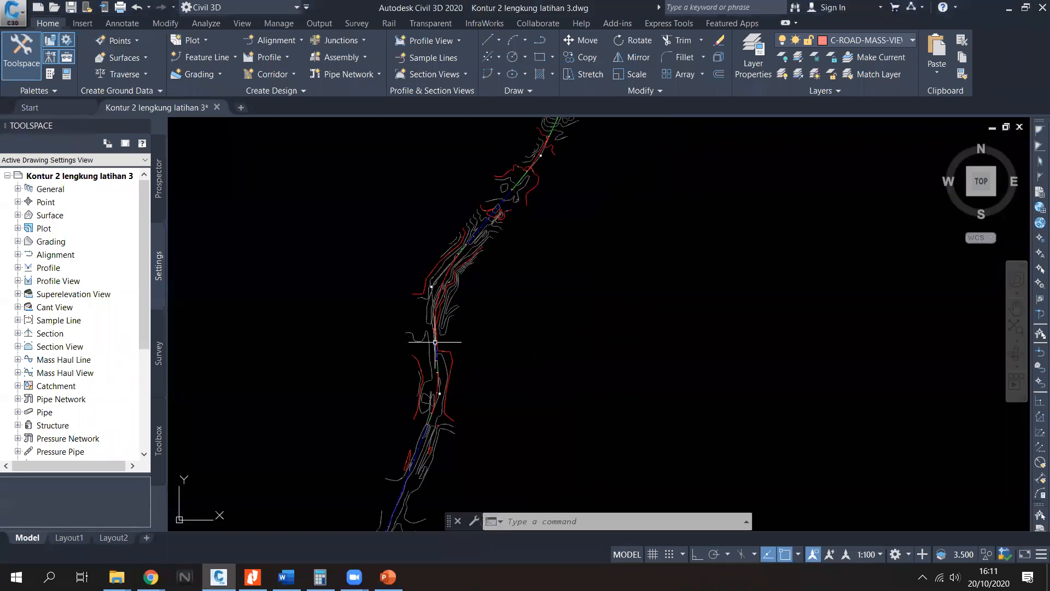
# Step: Start a corridor named Ruang manfaat jalan with the jalan antar kota alignment and the Finishing Ground profile as its baseline
pyautogui.scroll(-5, 435, 342)
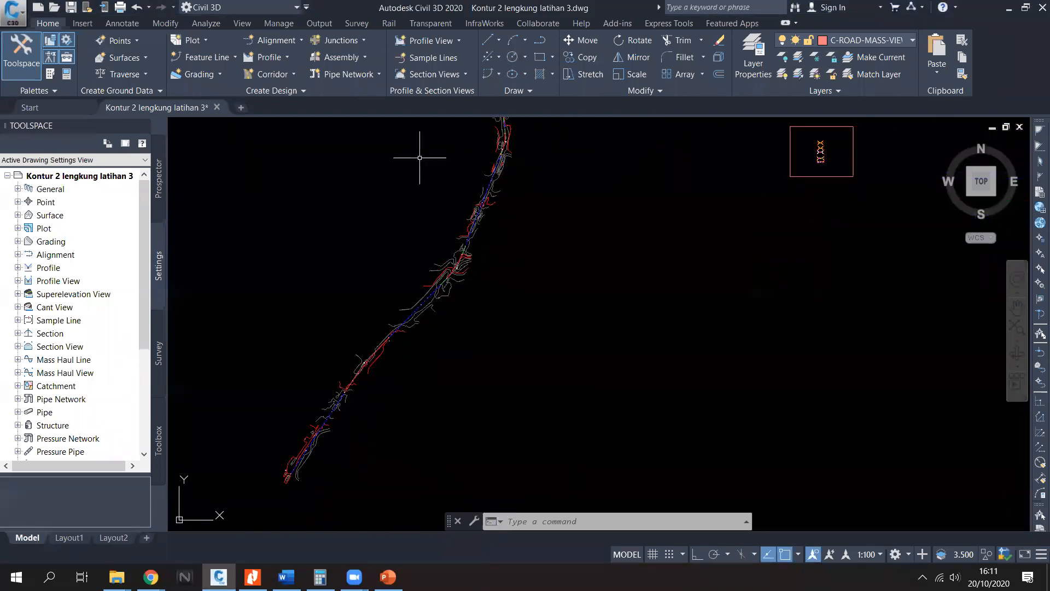
pyautogui.click(290, 76)
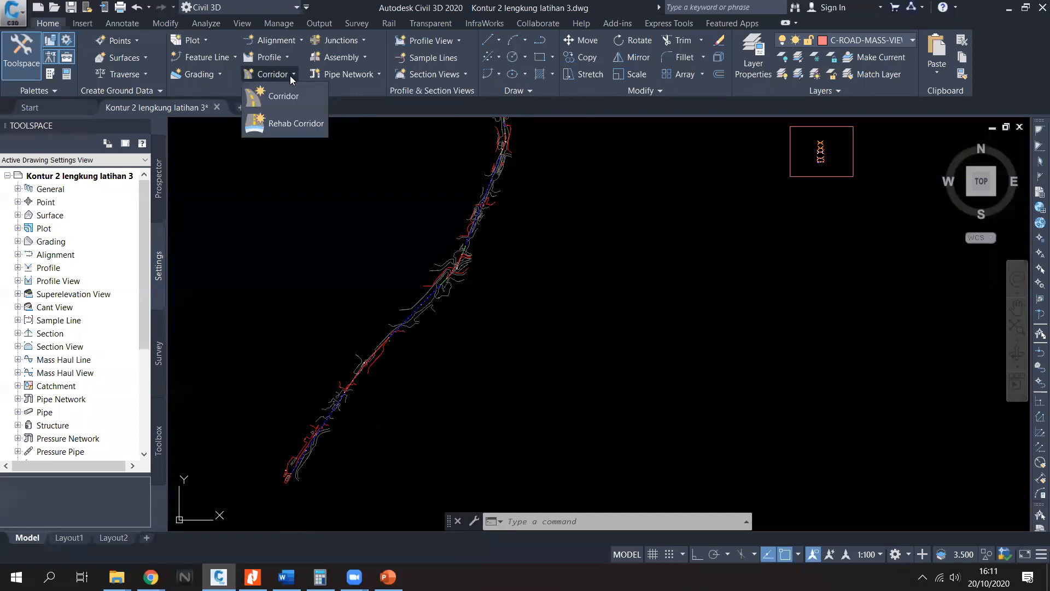
pyautogui.click(283, 96)
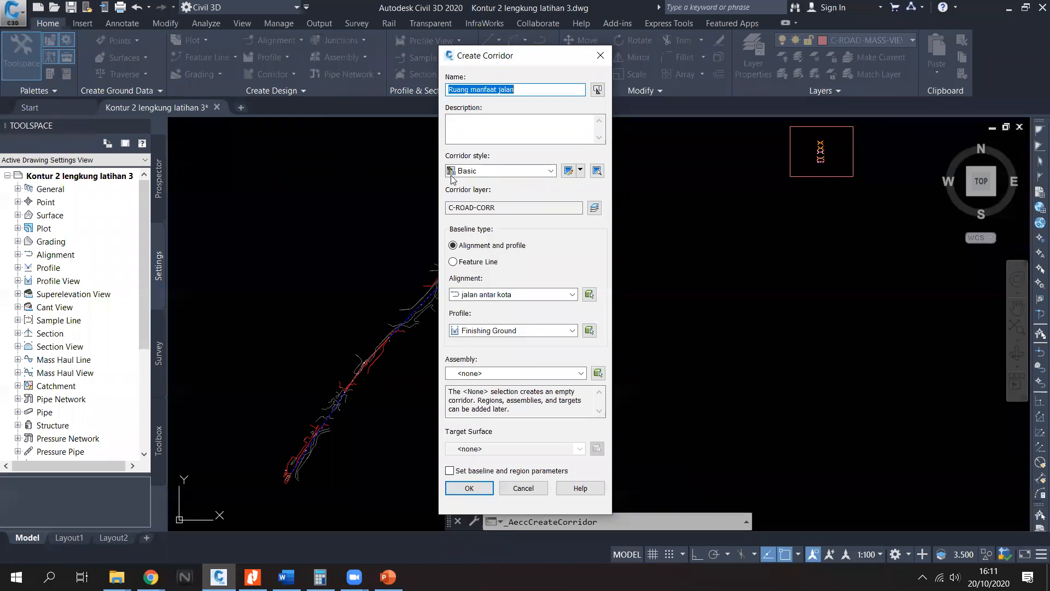
pyautogui.click(543, 89)
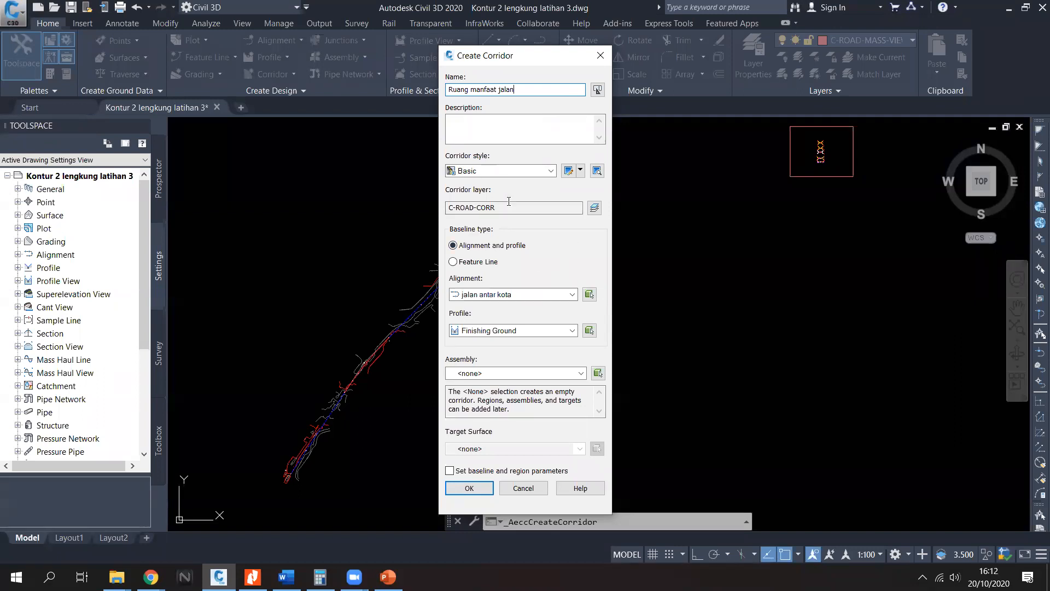
pyautogui.click(544, 297)
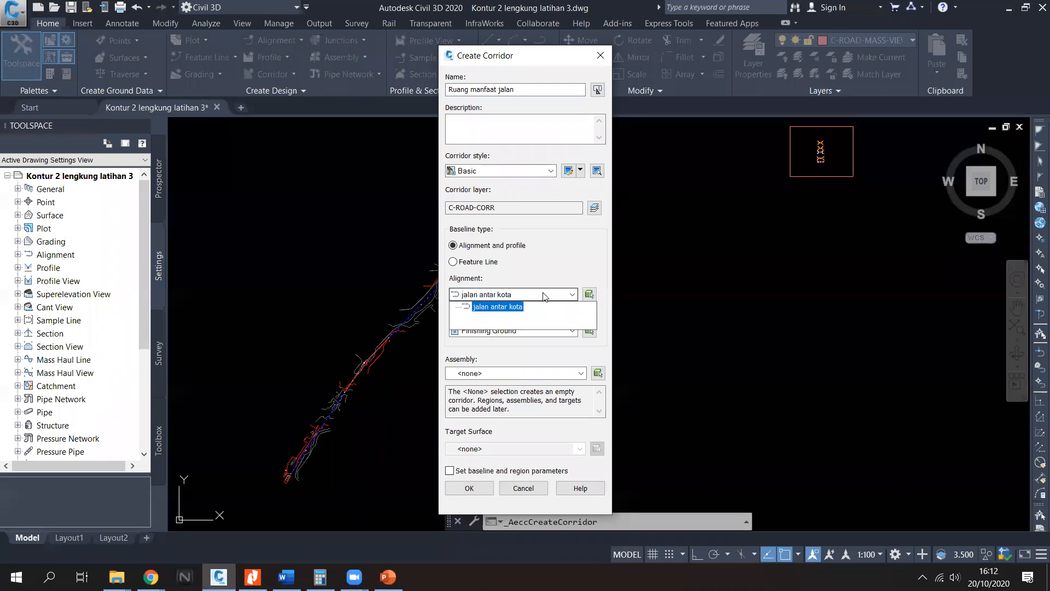
pyautogui.click(544, 297)
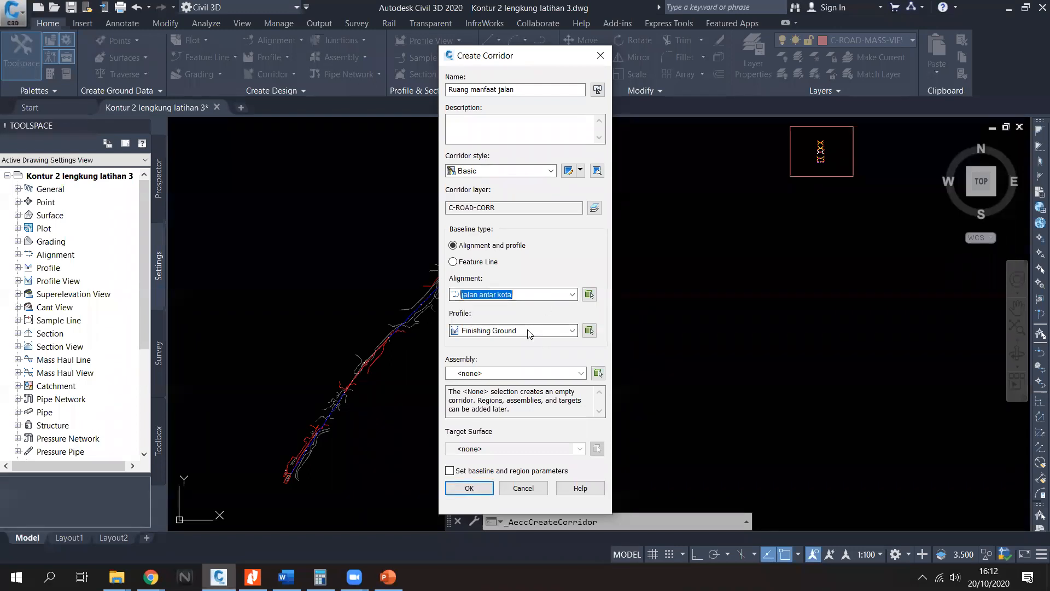
pyautogui.click(529, 332)
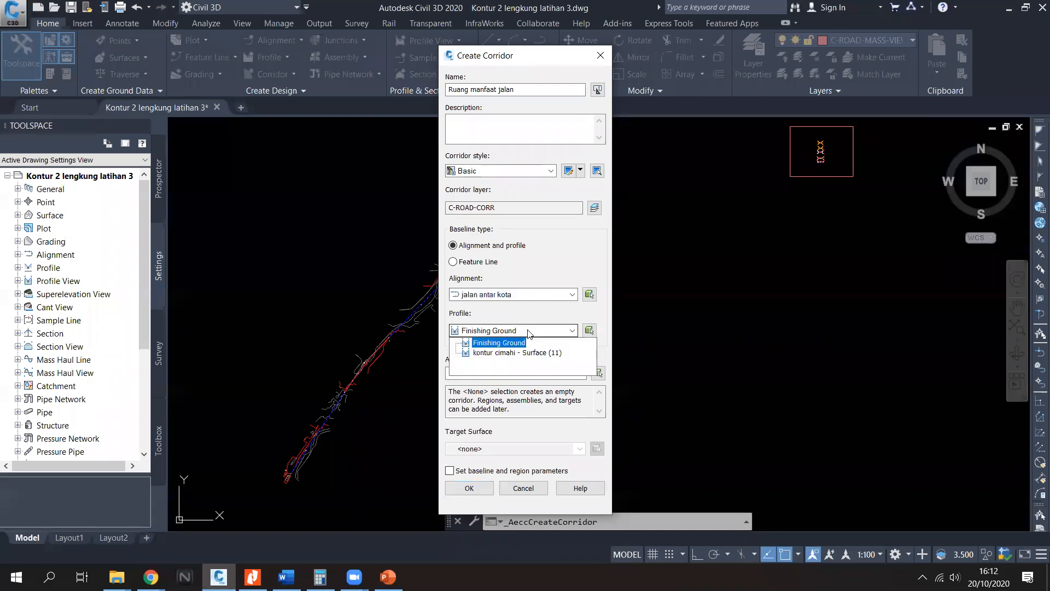
pyautogui.click(531, 334)
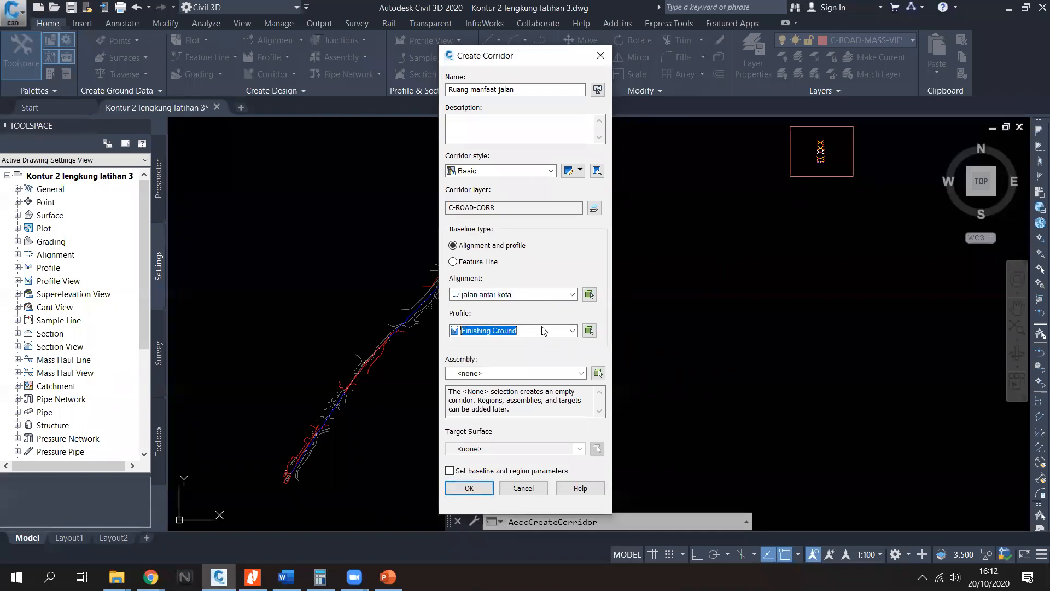
# Step: Assign the jalan 2 lajur 2 arah assembly and kontur cimahi target surface, and build the corridor with the default baseline and region parameters
pyautogui.click(527, 374)
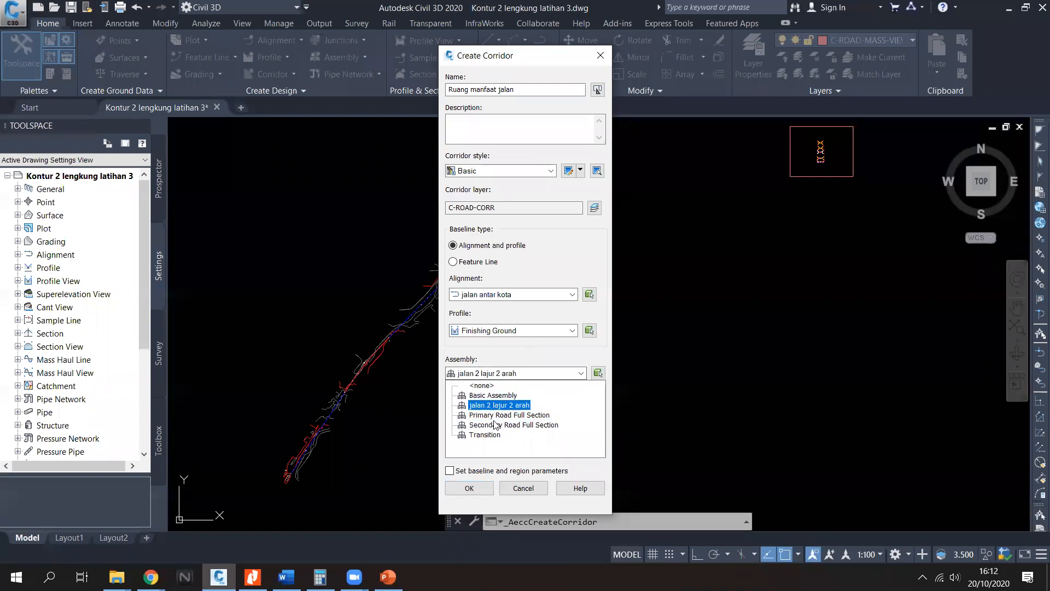
pyautogui.press('Up')
pyautogui.click(506, 410)
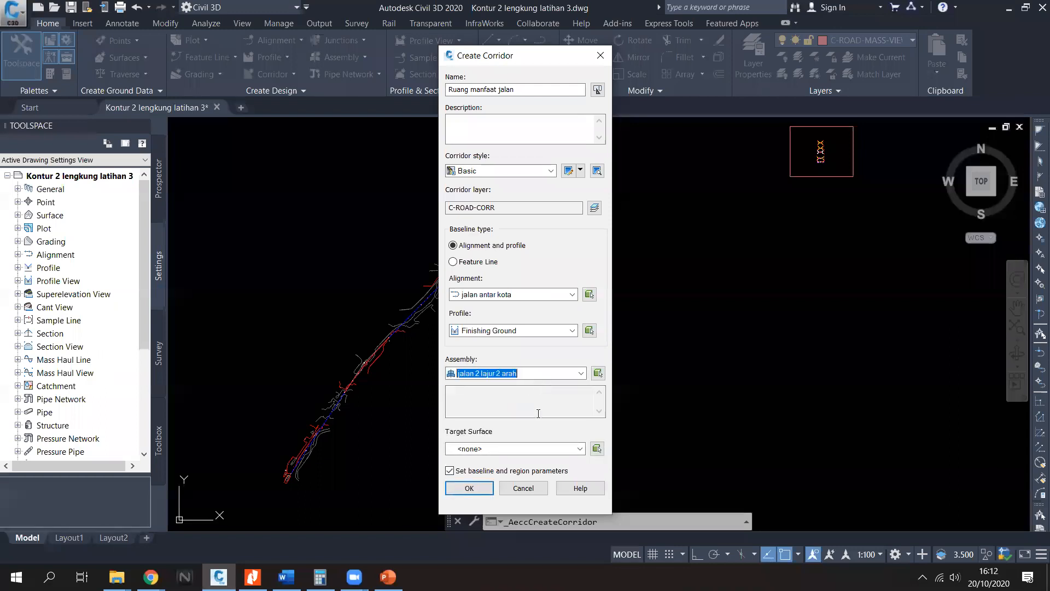
pyautogui.click(522, 449)
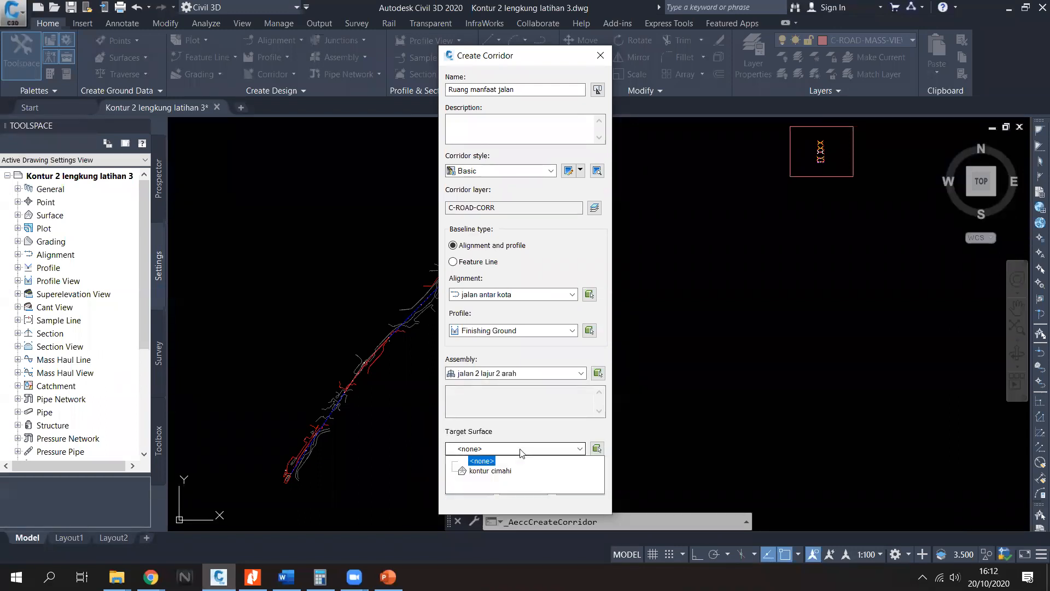
pyautogui.click(490, 471)
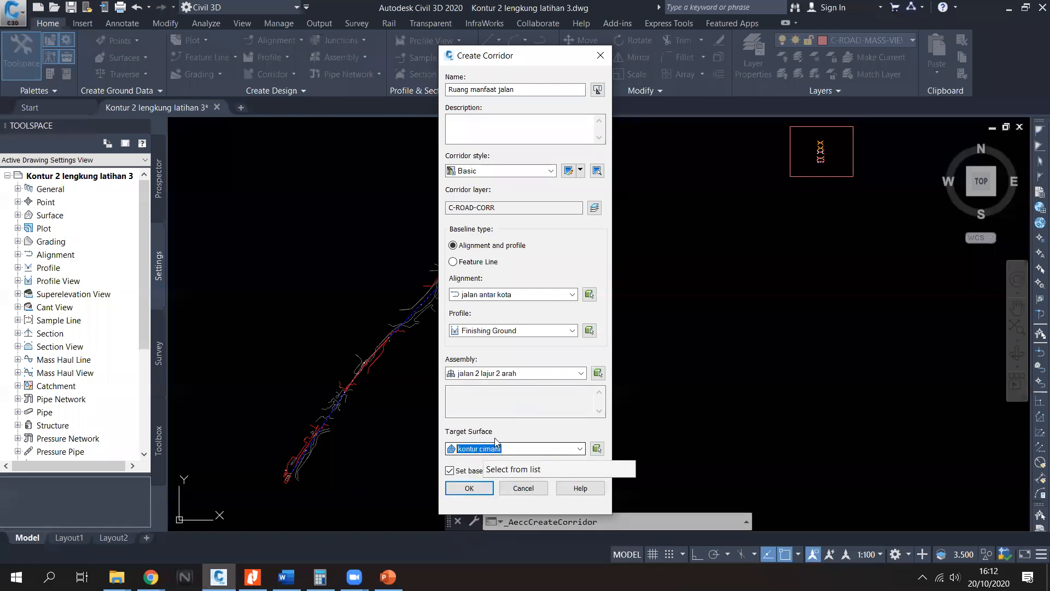
pyautogui.click(470, 489)
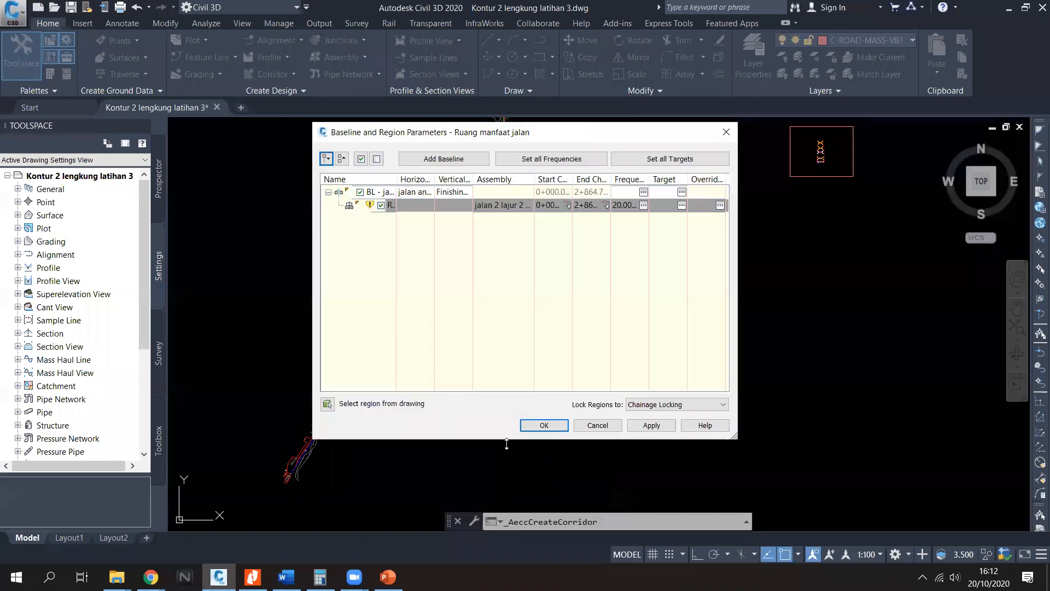
pyautogui.click(545, 426)
pyautogui.click(501, 257)
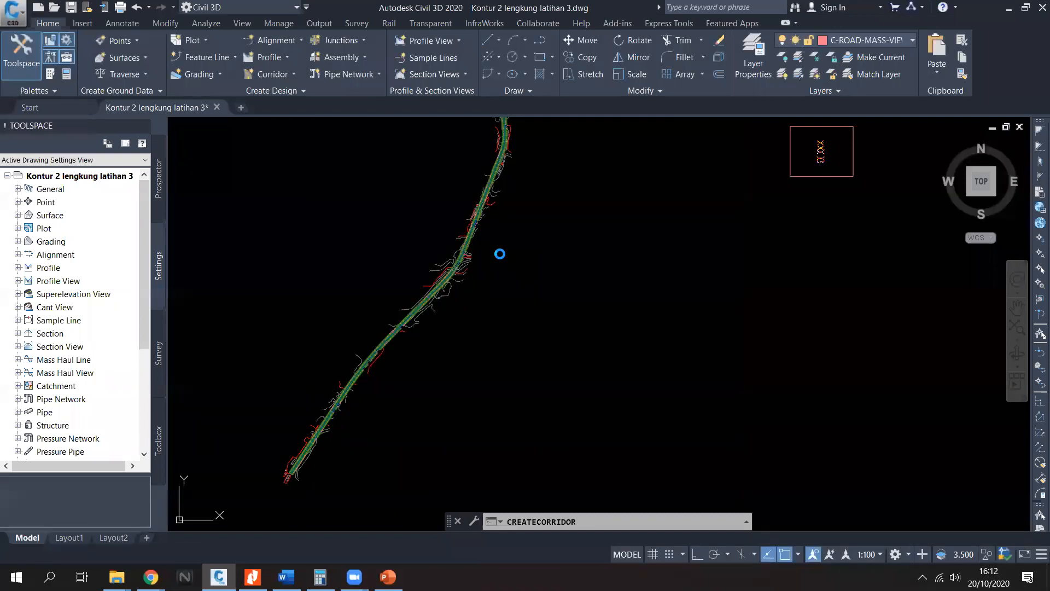
# Step: Inspect the new corridor in plan along the whole road, including its edges against the surrounding contours
pyautogui.scroll(5, 439, 278)
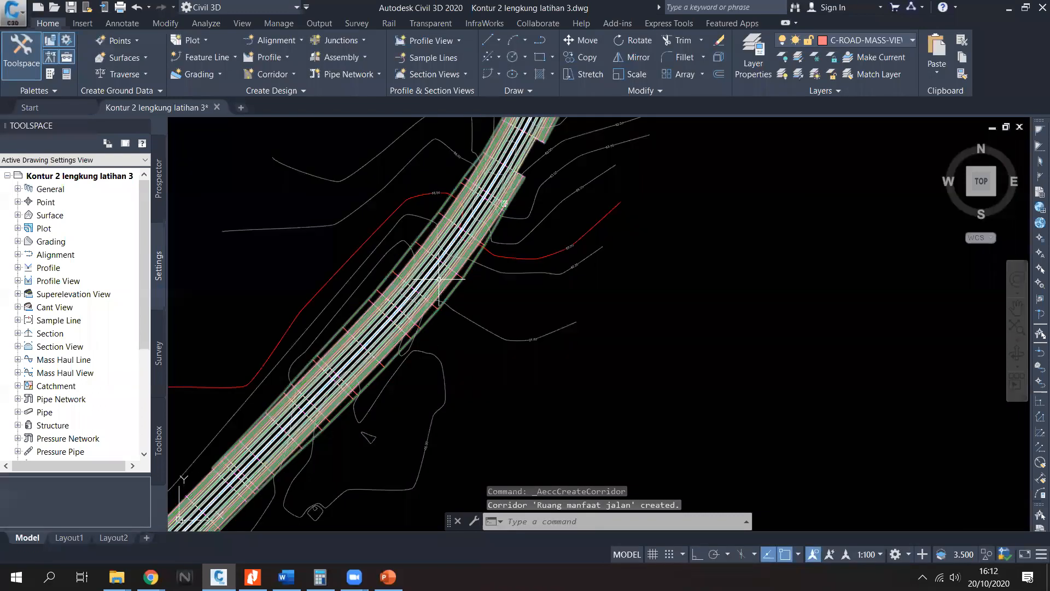
pyautogui.scroll(5, 440, 279)
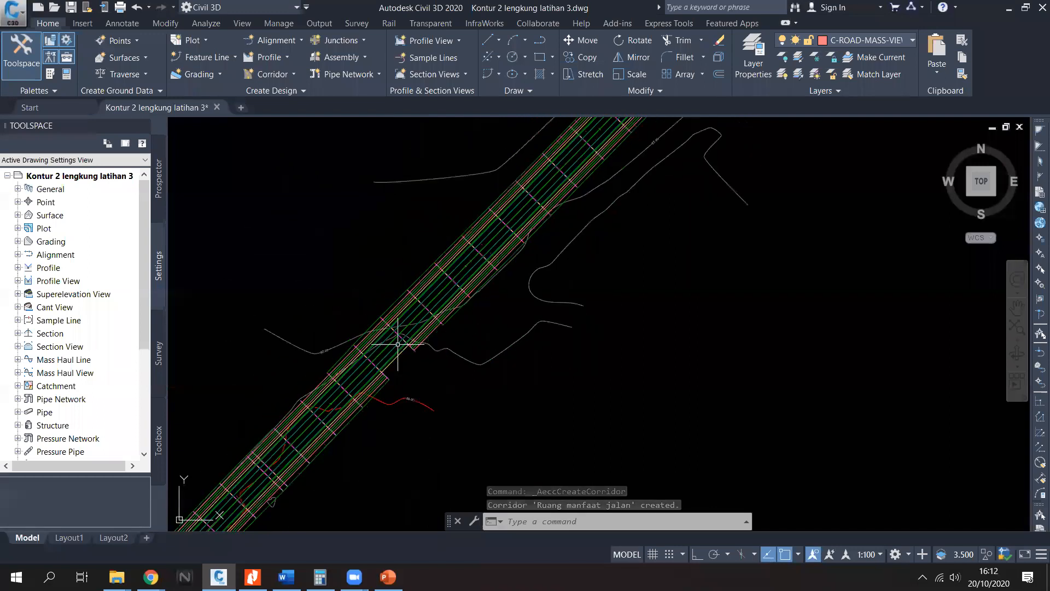
pyautogui.scroll(-4, 417, 342)
pyautogui.scroll(-5, 443, 312)
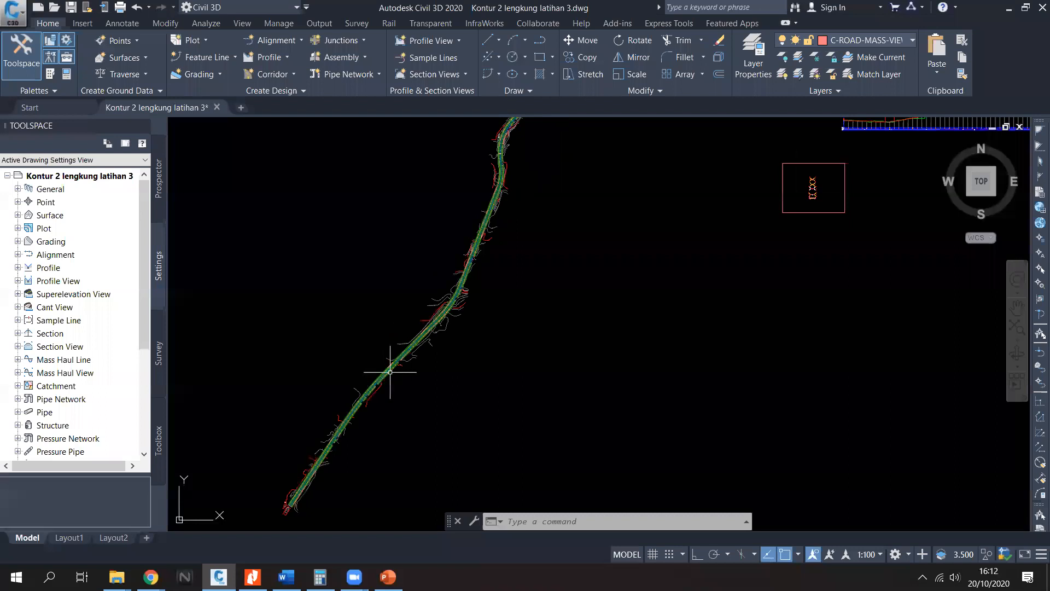
pyautogui.scroll(6, 415, 344)
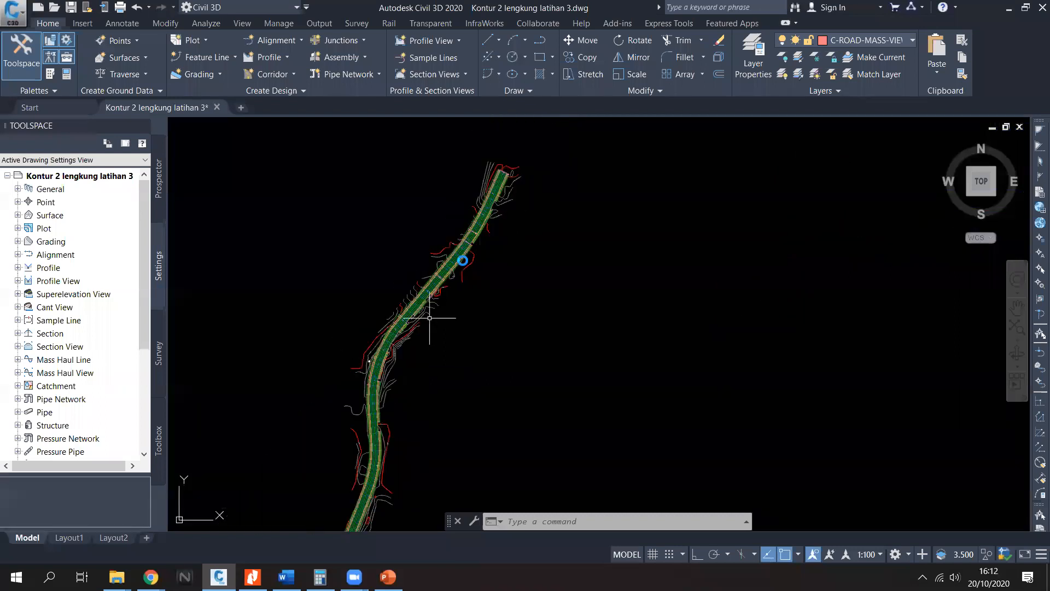
pyautogui.scroll(2, 423, 289)
pyautogui.scroll(-5, 372, 355)
pyautogui.moveTo(337, 444); pyautogui.dragTo(455, 277, button='middle')
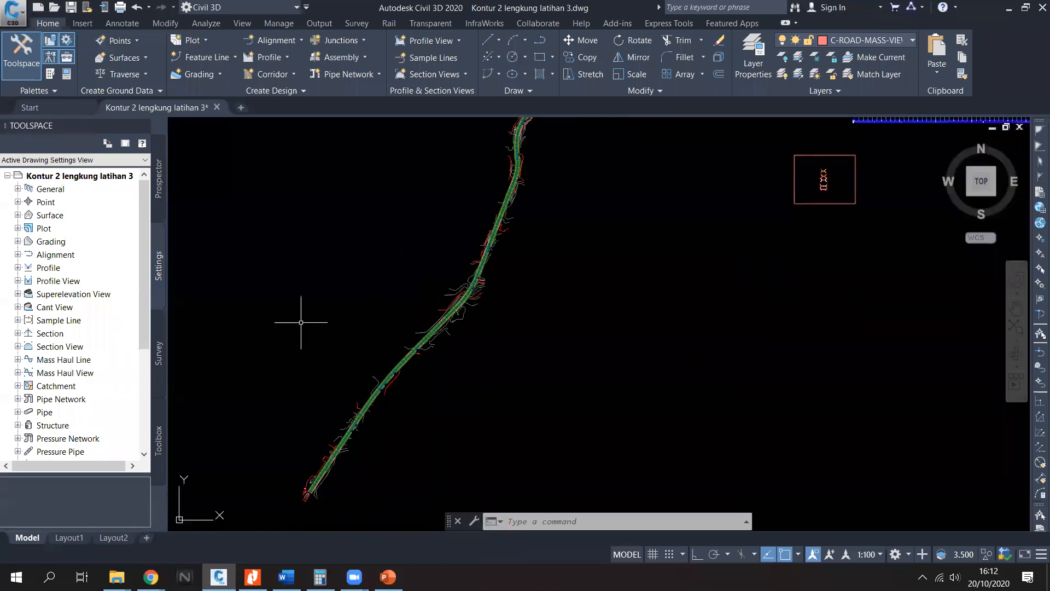
# Step: Find the Ruang manfaat jalan corridor among the drawing's corridors and open its properties
pyautogui.click(162, 186)
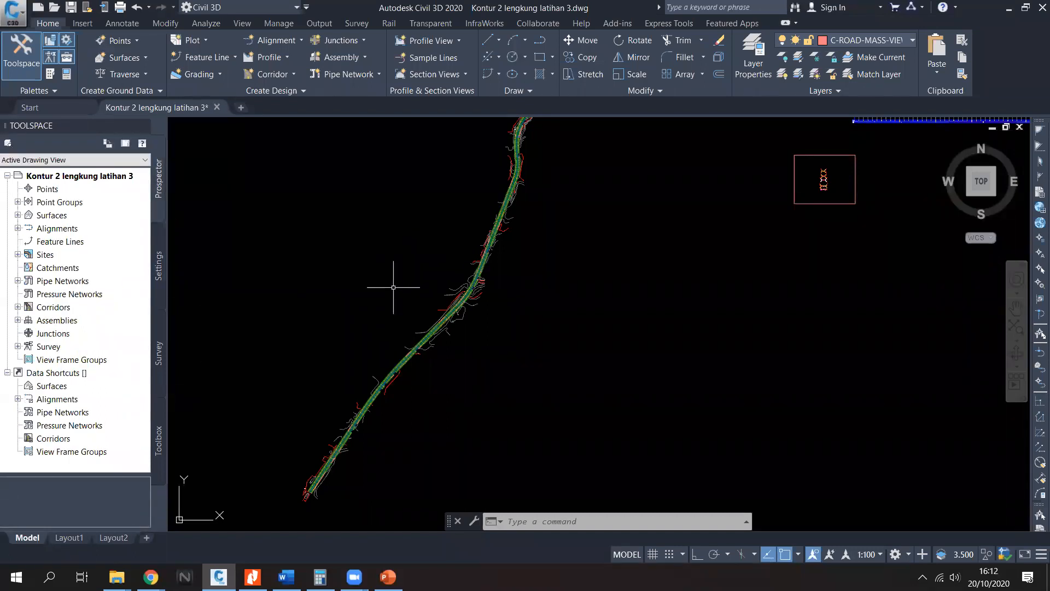
pyautogui.click(18, 307)
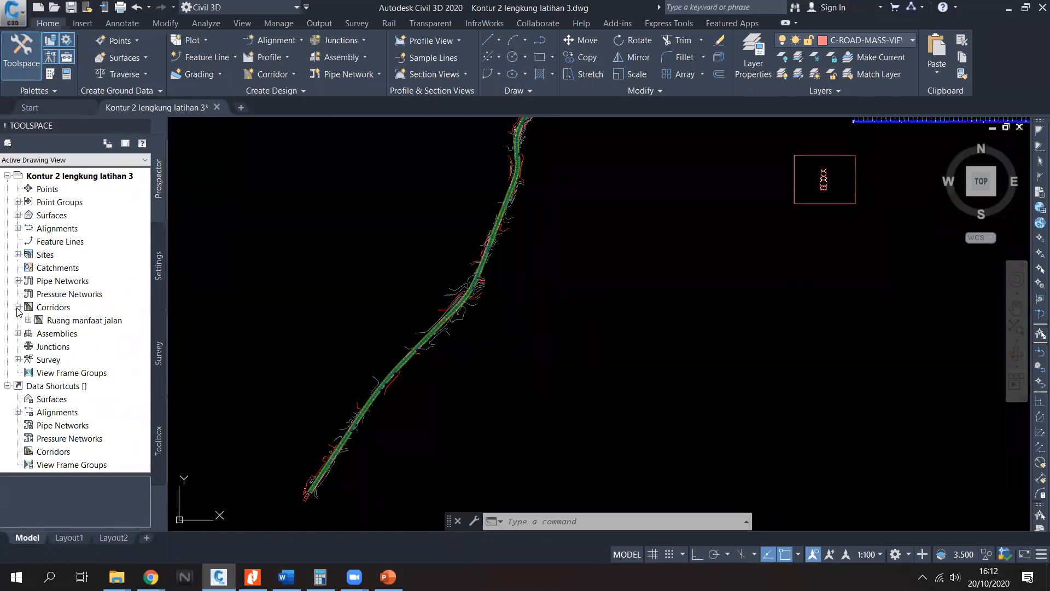
pyautogui.click(17, 307)
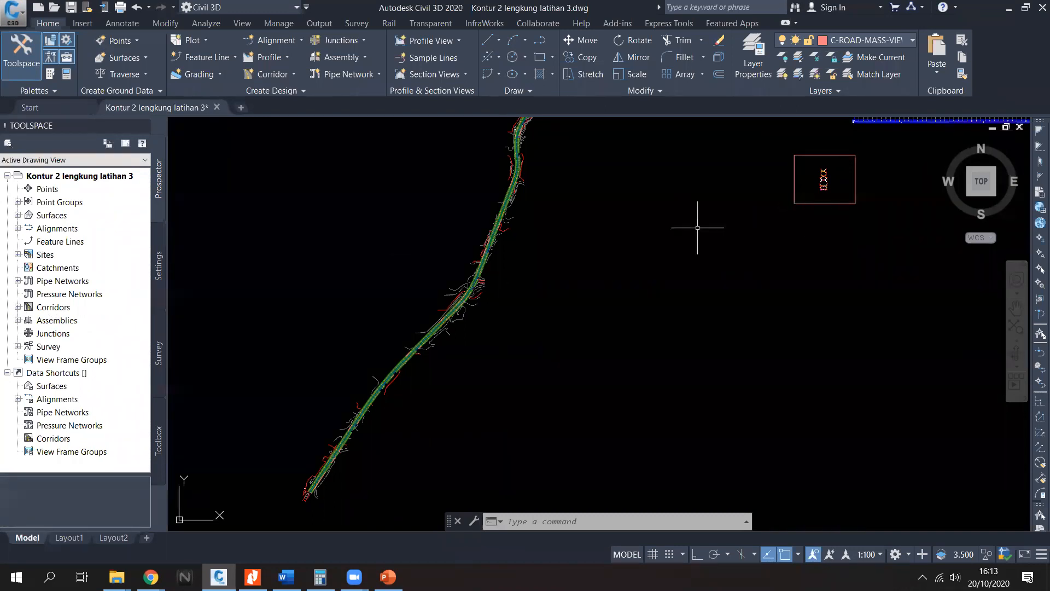
pyautogui.click(18, 308)
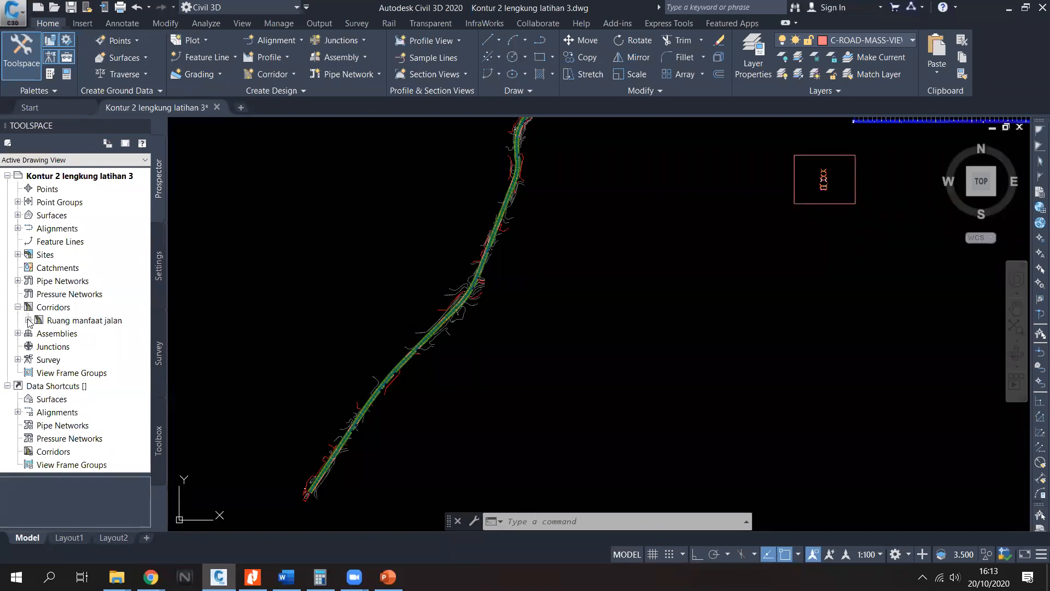
pyautogui.click(28, 320)
pyautogui.click(96, 321)
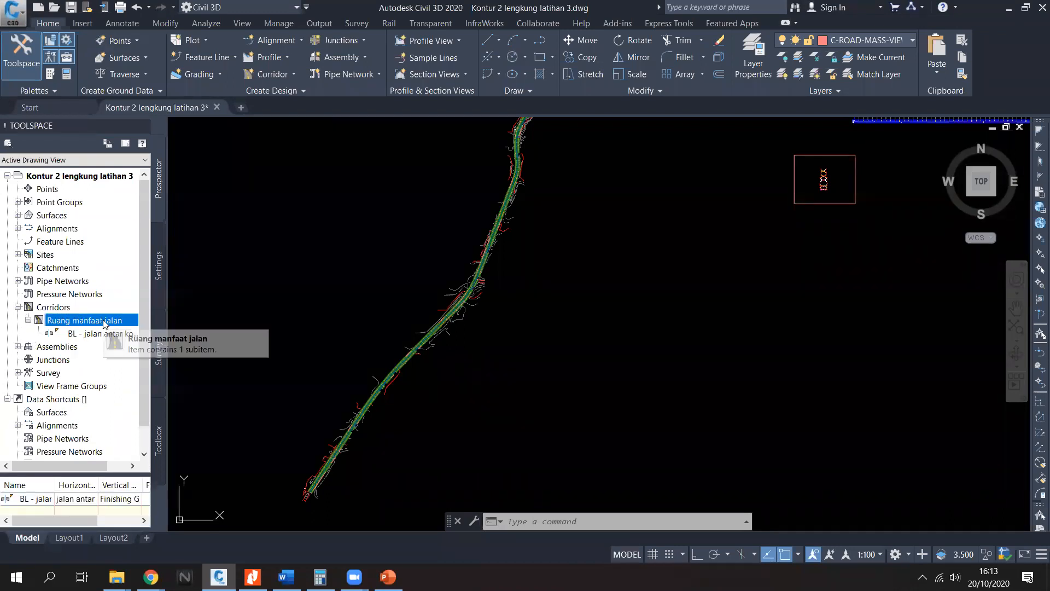
pyautogui.rightClick(105, 323)
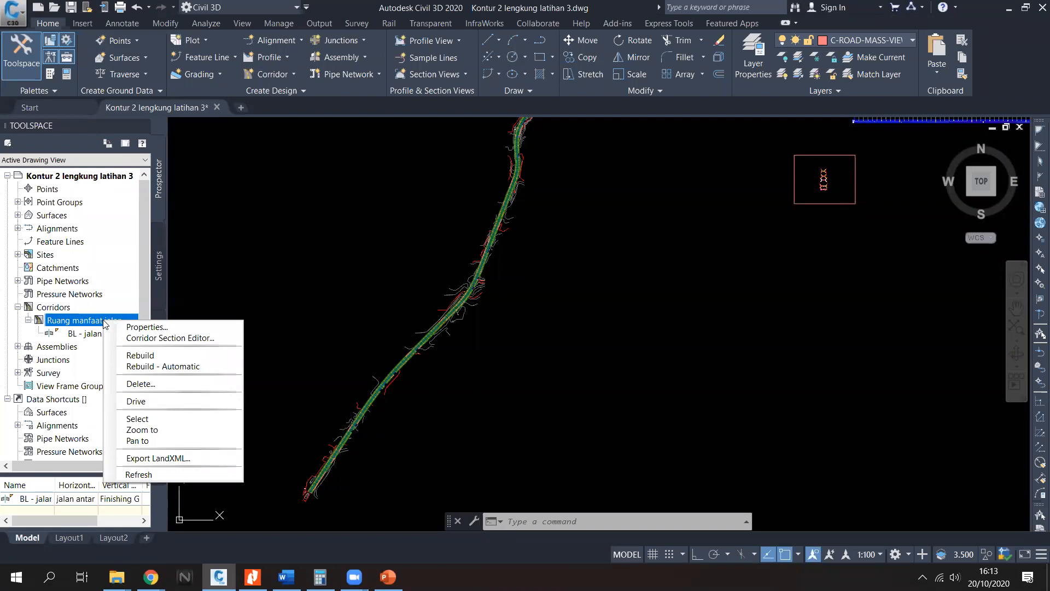
pyautogui.click(146, 327)
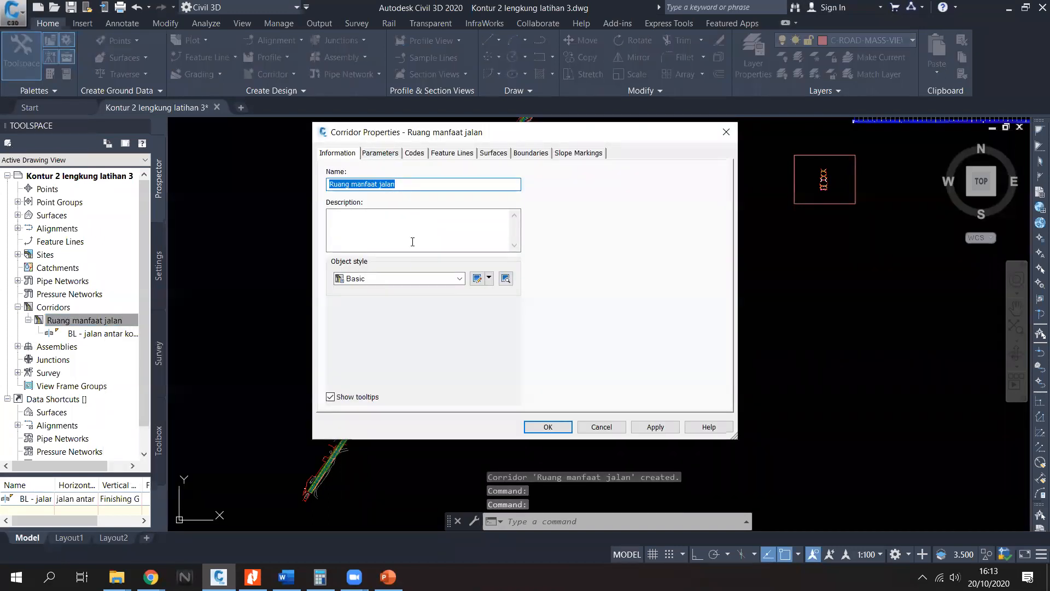
# Step: Review the corridor's object style, baseline and region parameters, codes and feature lines
pyautogui.click(426, 279)
pyautogui.click(427, 279)
pyautogui.click(426, 279)
pyautogui.click(425, 279)
pyautogui.click(381, 153)
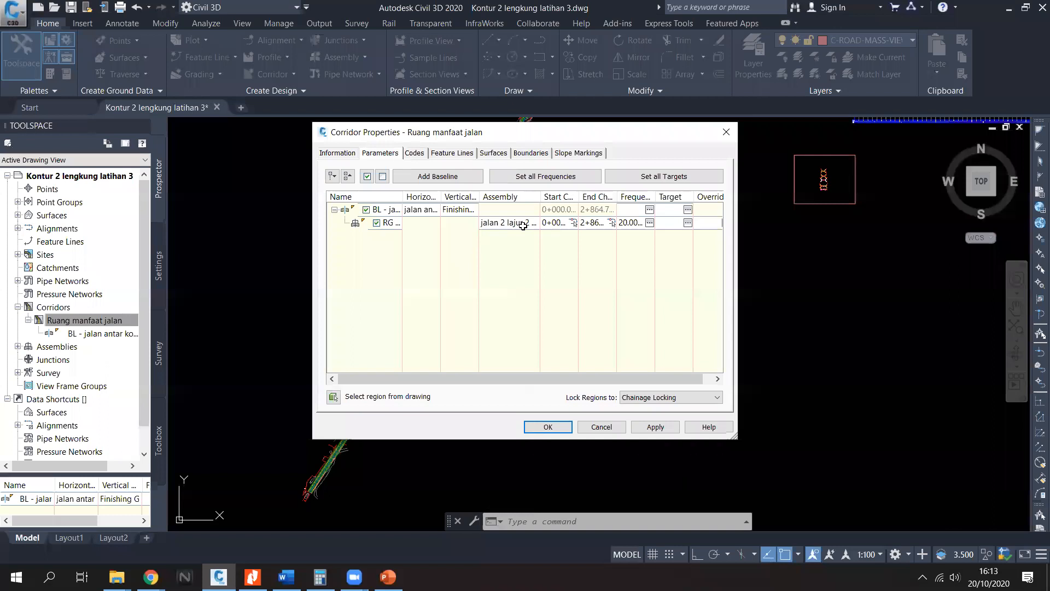
pyautogui.click(414, 153)
pyautogui.click(452, 154)
# Step: Create a corridor surface and add the Top link code to it as its data
pyautogui.click(493, 154)
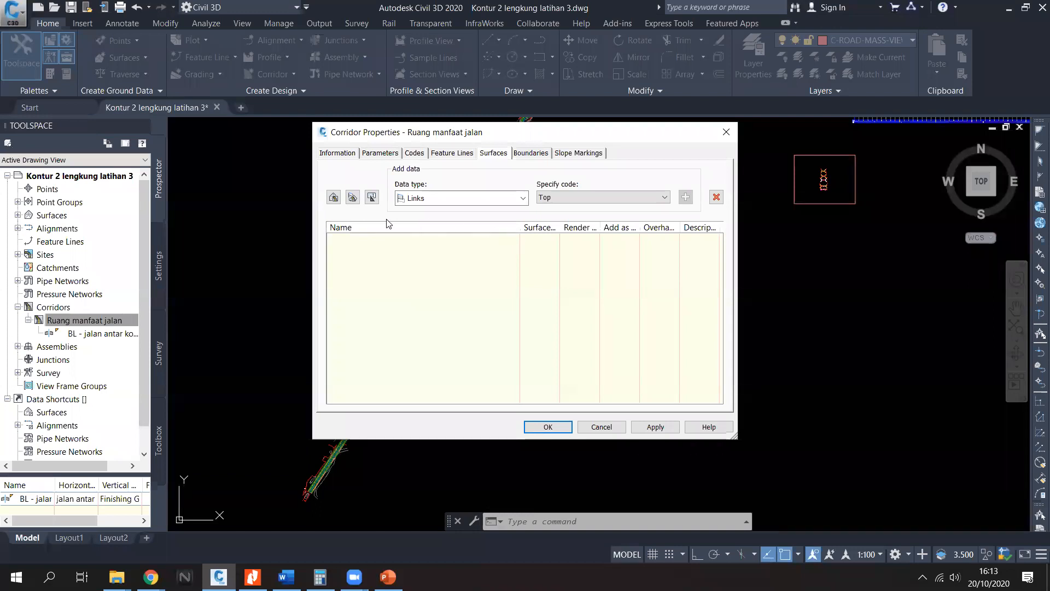
pyautogui.click(334, 198)
pyautogui.click(582, 197)
pyautogui.click(582, 197)
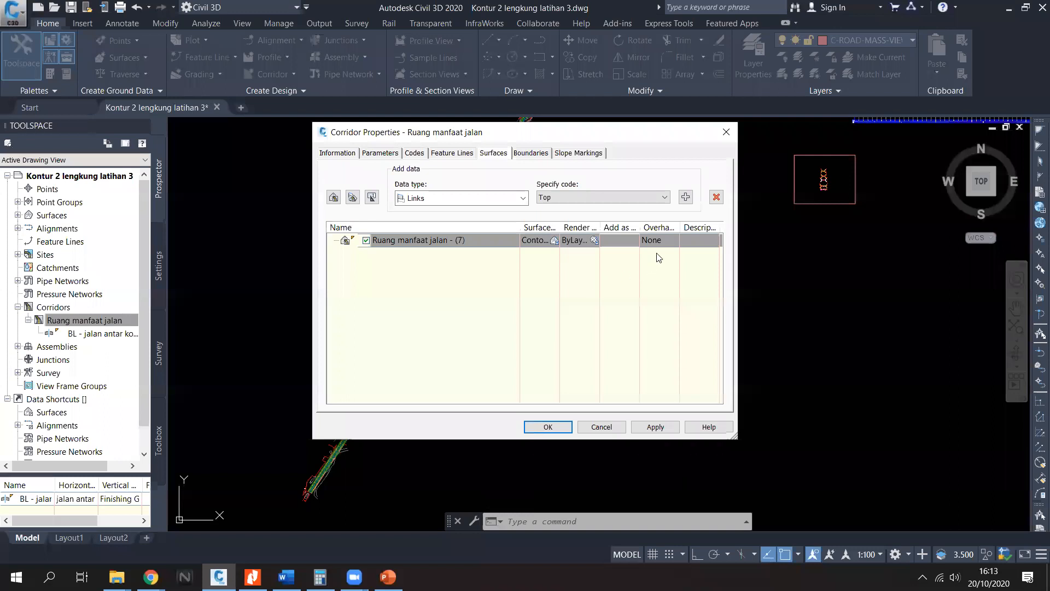
pyautogui.click(686, 197)
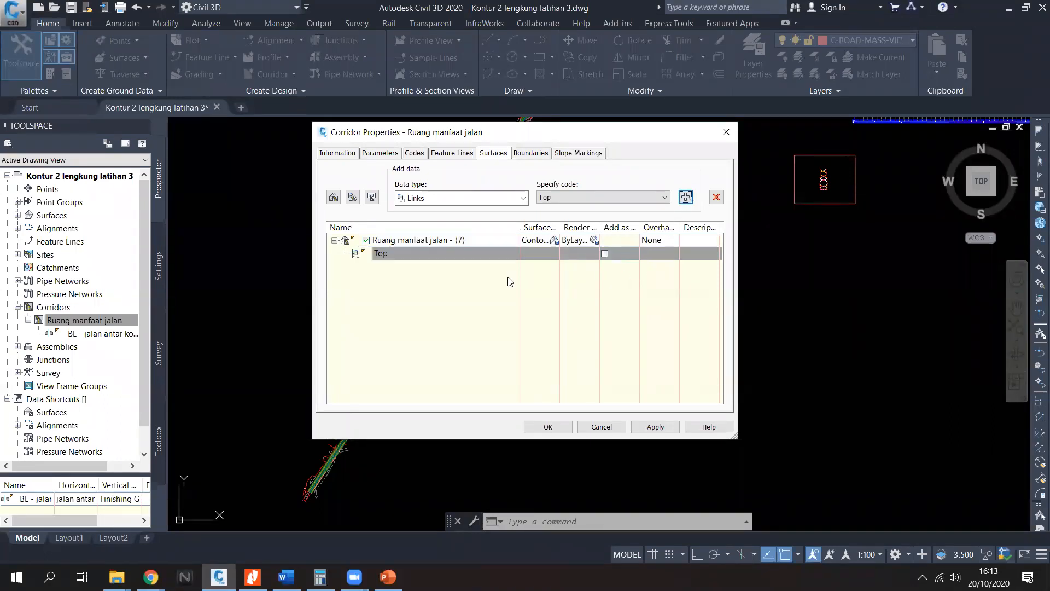
# Step: Create a second corridor surface and add the Datum link code to it as its data
pyautogui.click(334, 197)
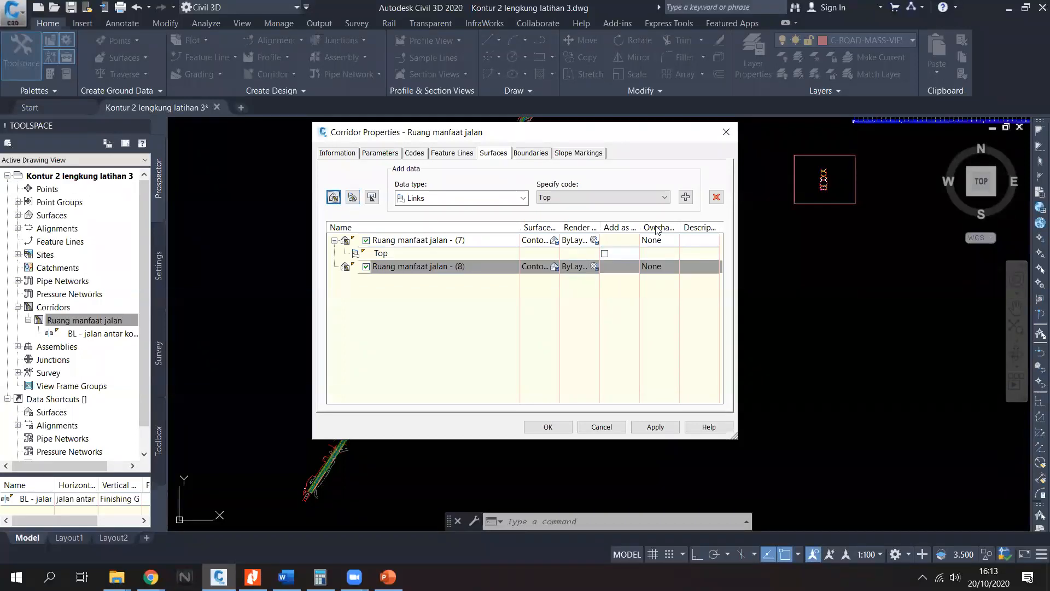
pyautogui.click(633, 196)
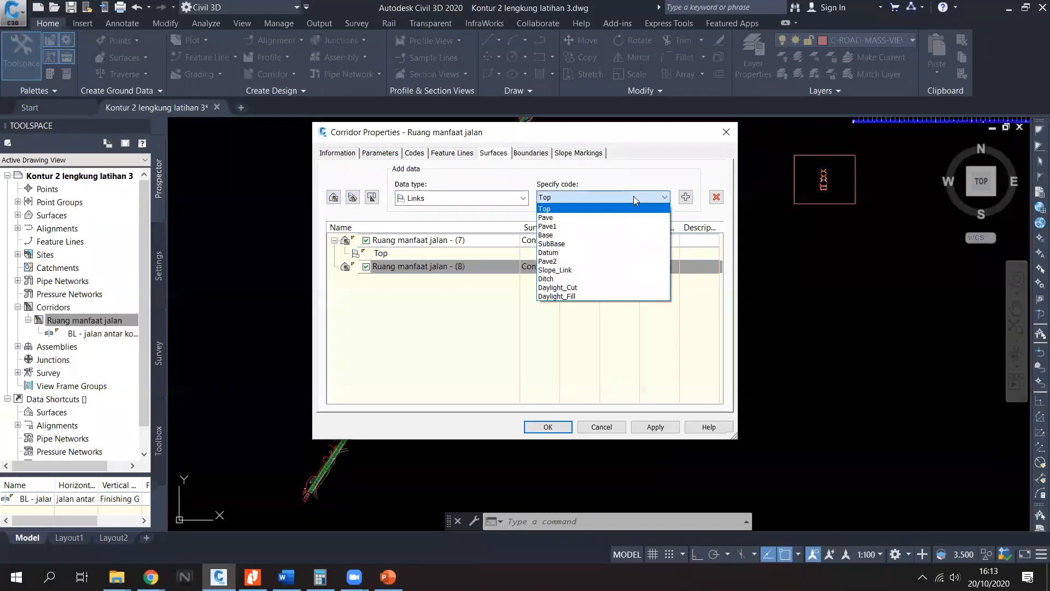
pyautogui.click(616, 251)
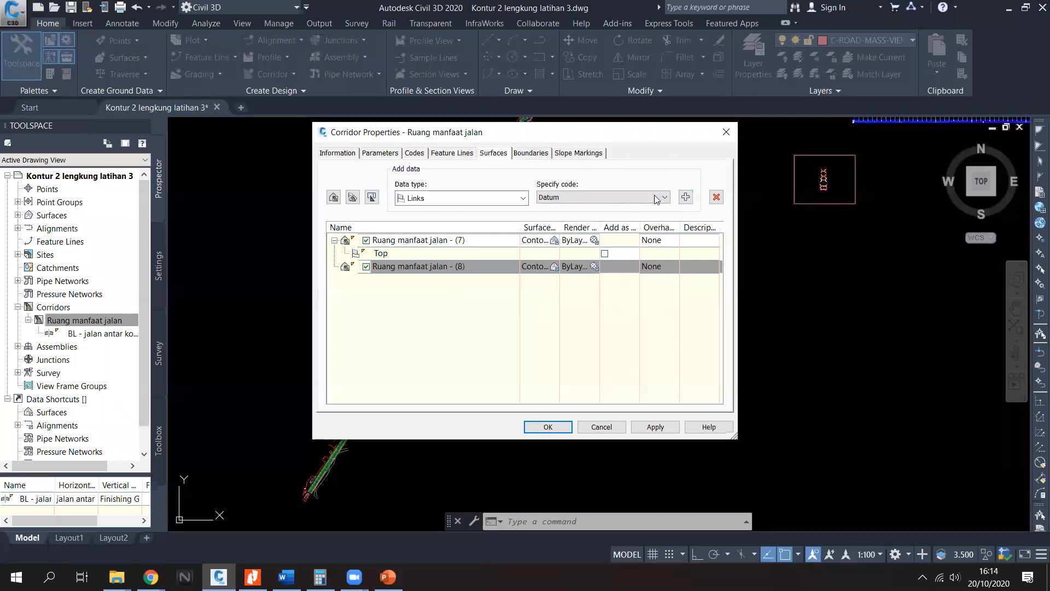
pyautogui.click(684, 197)
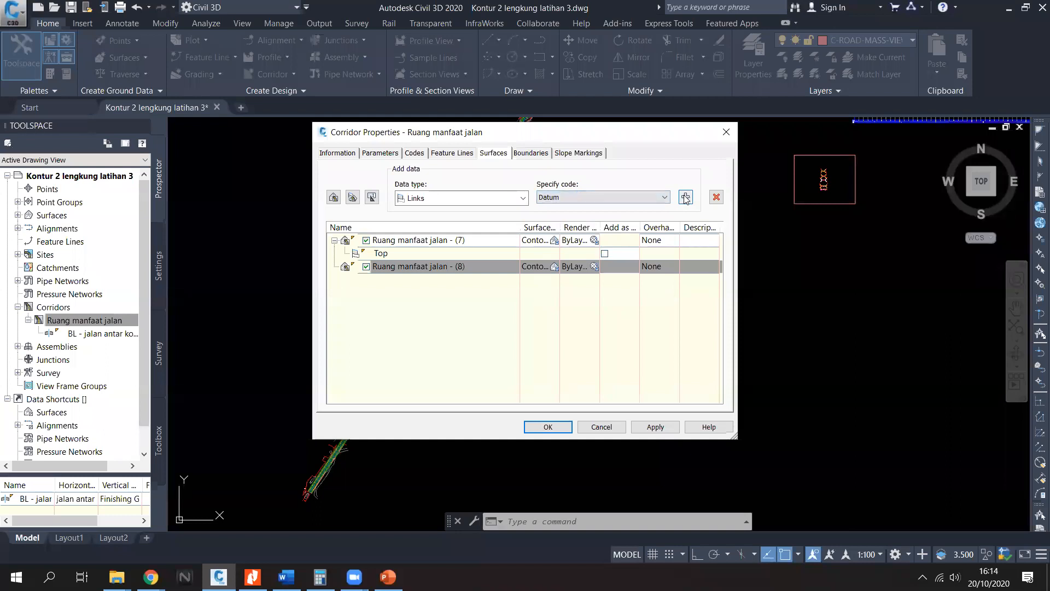
# Step: Rename the corridor surface that uses the Top link code as Ruang manfaat jalan - TOP
pyautogui.click(477, 241)
pyautogui.click(478, 241)
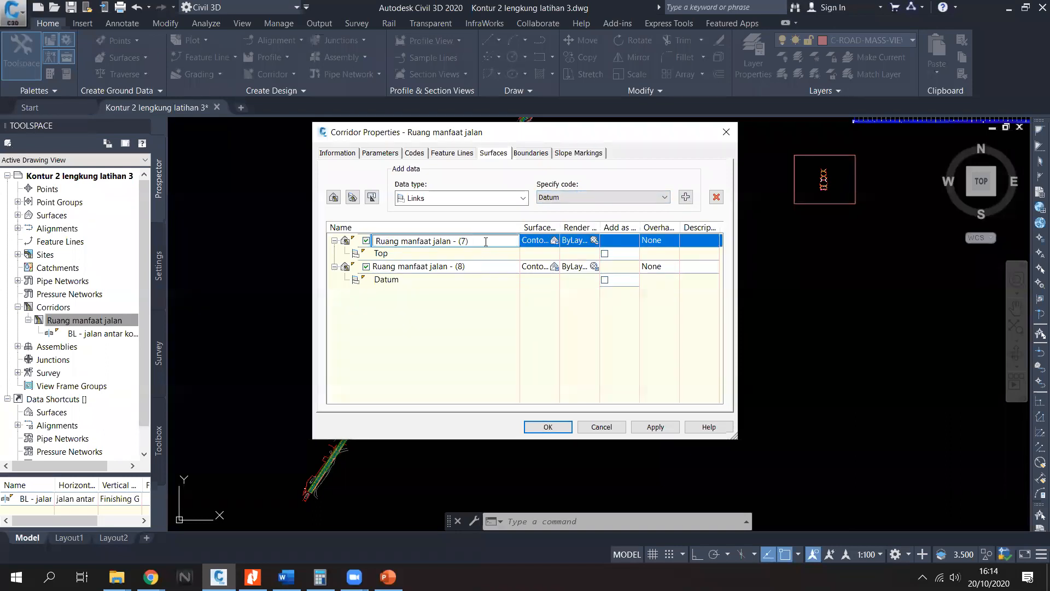
pyautogui.press('BackSpace')
pyautogui.press('BackSpace')
pyautogui.press('BackSpace')
pyautogui.write('TOP')
# Step: Rename the corridor surface that uses the Datum link code, replacing its number suffix with its code
pyautogui.click(462, 267)
pyautogui.click(465, 267)
pyautogui.click(490, 269)
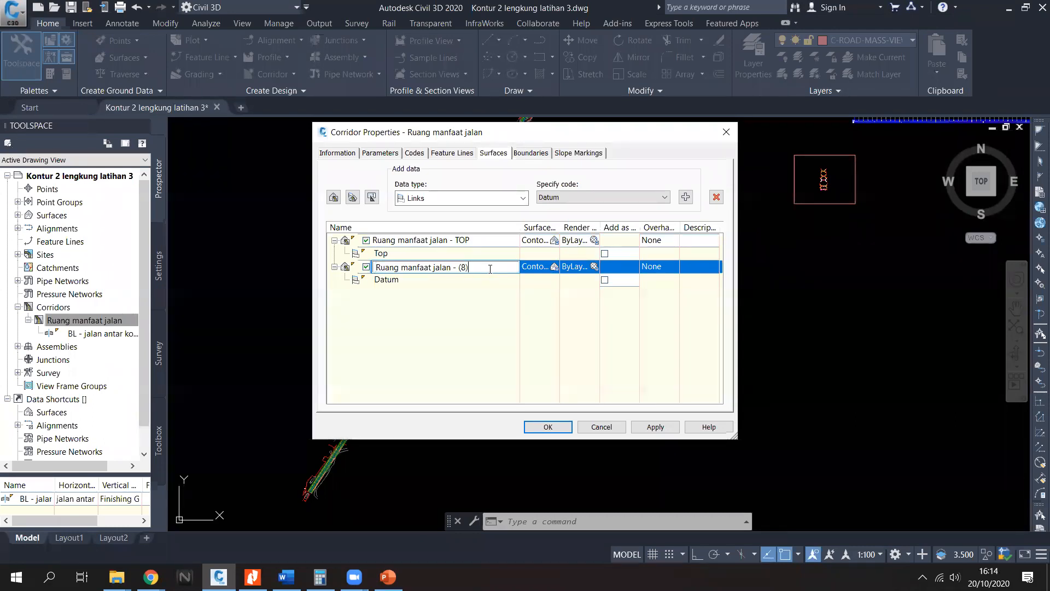
pyautogui.press('BackSpace')
pyautogui.write('DA')
# Step: Add an automatic outside boundary to the TOP corridor surface from the Daylight_Sub feature lines
pyautogui.click(540, 155)
pyautogui.click(417, 189)
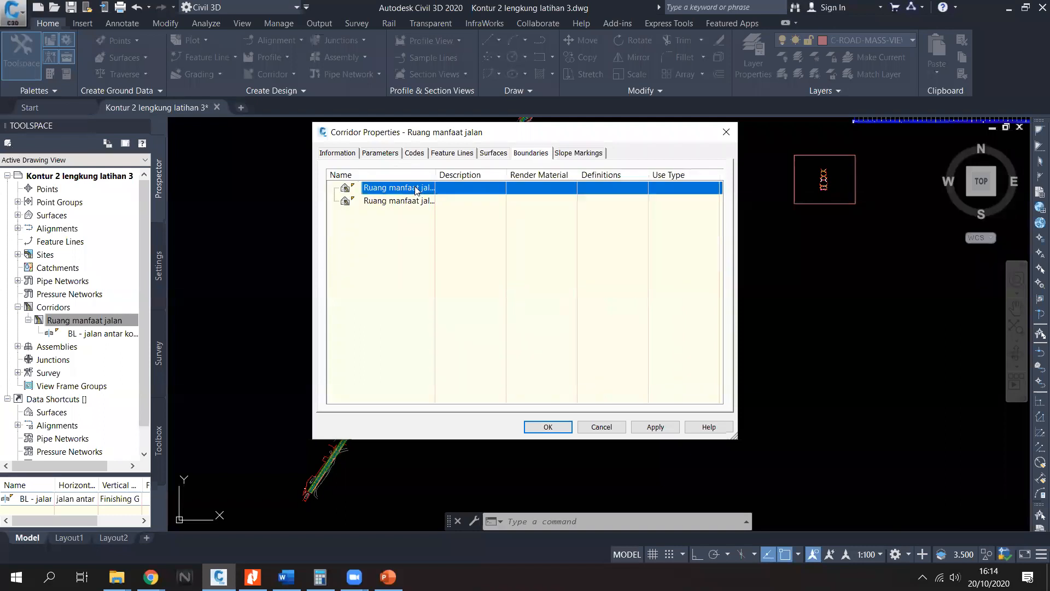
pyautogui.rightClick(416, 190)
pyautogui.moveTo(524, 206)
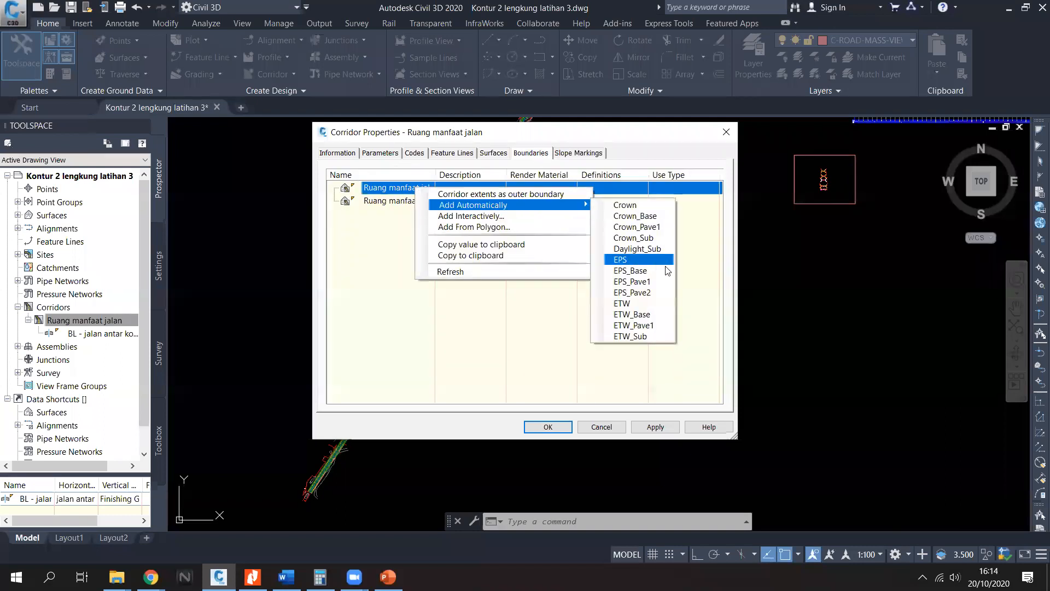
pyautogui.click(637, 249)
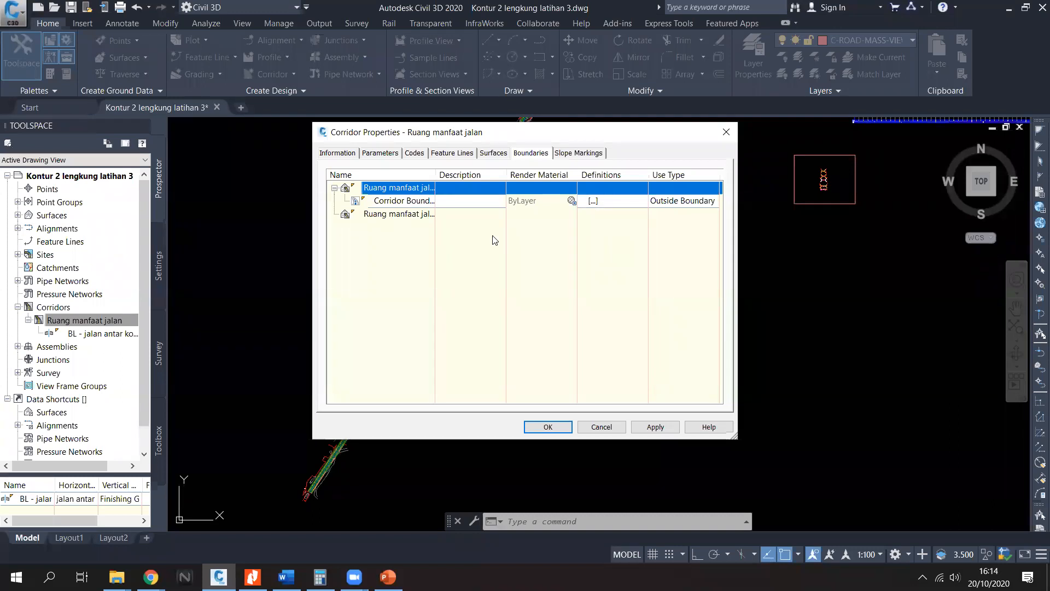
# Step: Add an automatic Daylight_Sub boundary to the Datum corridor surface, then apply the corridor properties and rebuild the corridor
pyautogui.click(424, 216)
pyautogui.rightClick(424, 216)
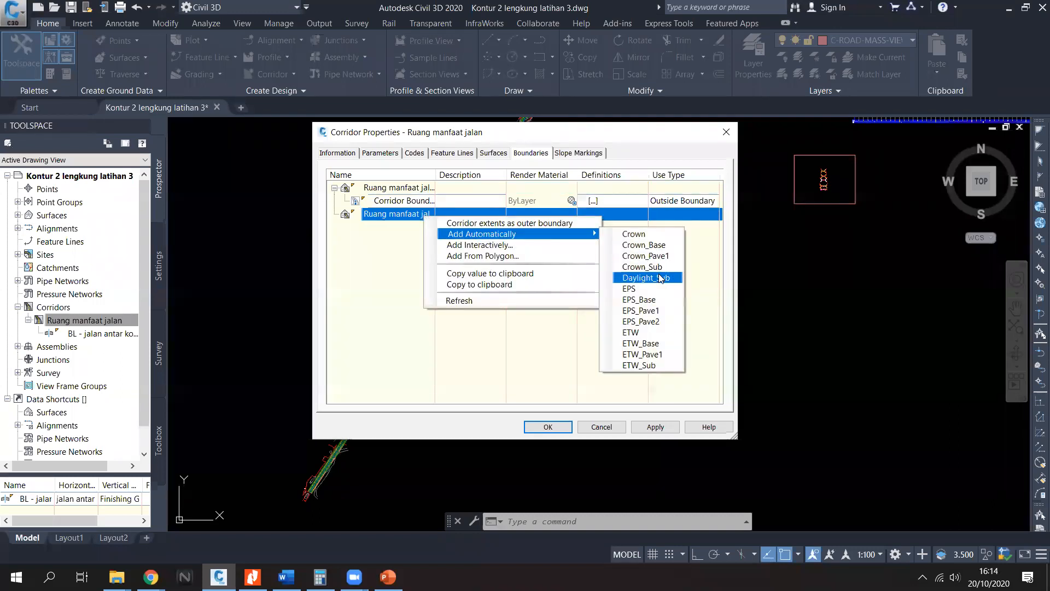
pyautogui.click(646, 277)
pyautogui.click(548, 425)
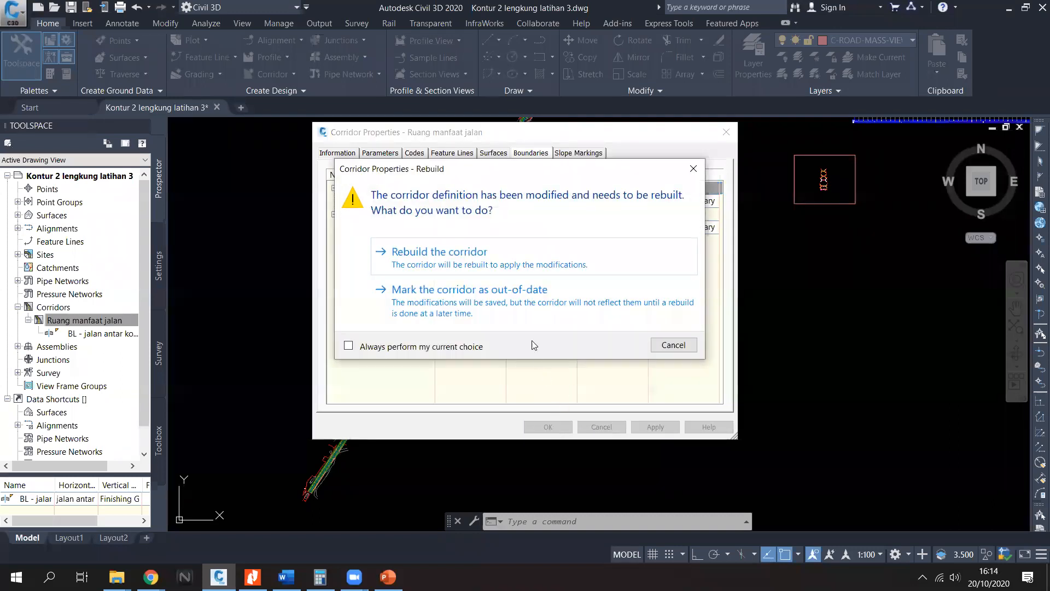
pyautogui.click(503, 254)
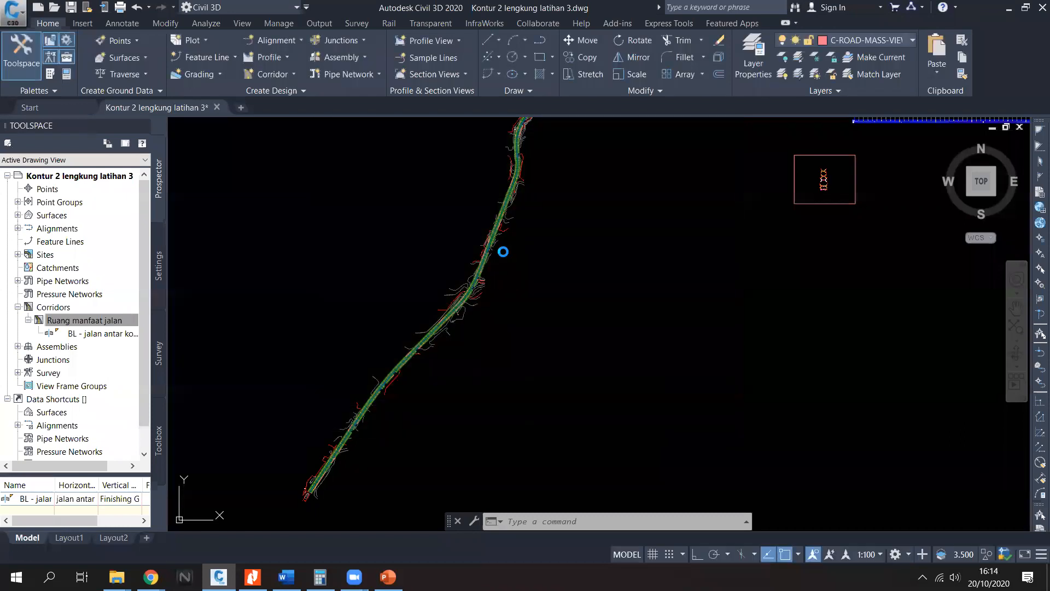
# Step: Examine the rebuilt corridor in plan along its whole length, checking the surface contours against the corridor edges
pyautogui.scroll(5, 503, 252)
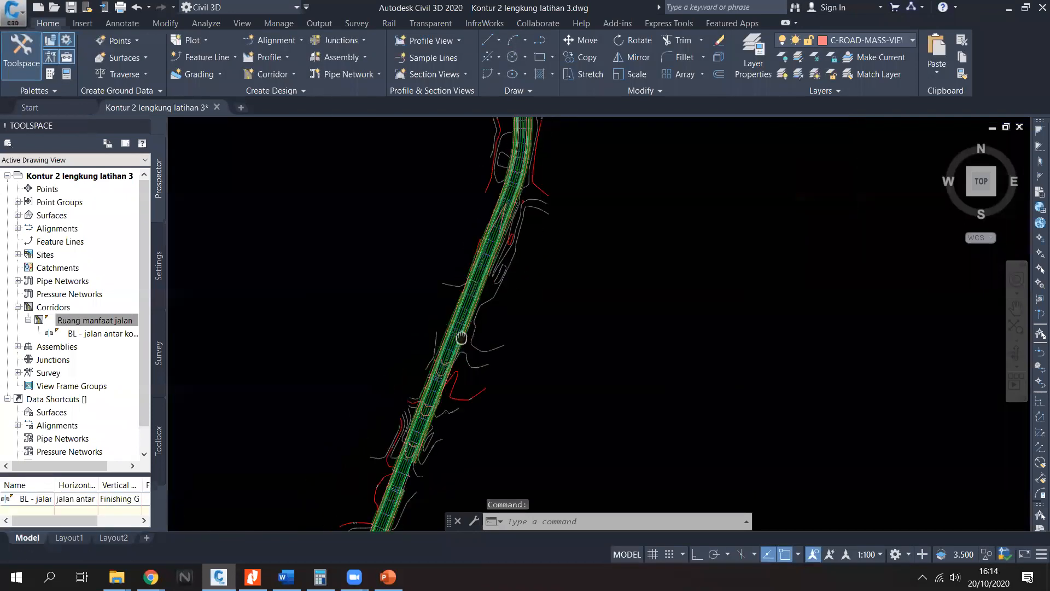
pyautogui.scroll(7, 441, 188)
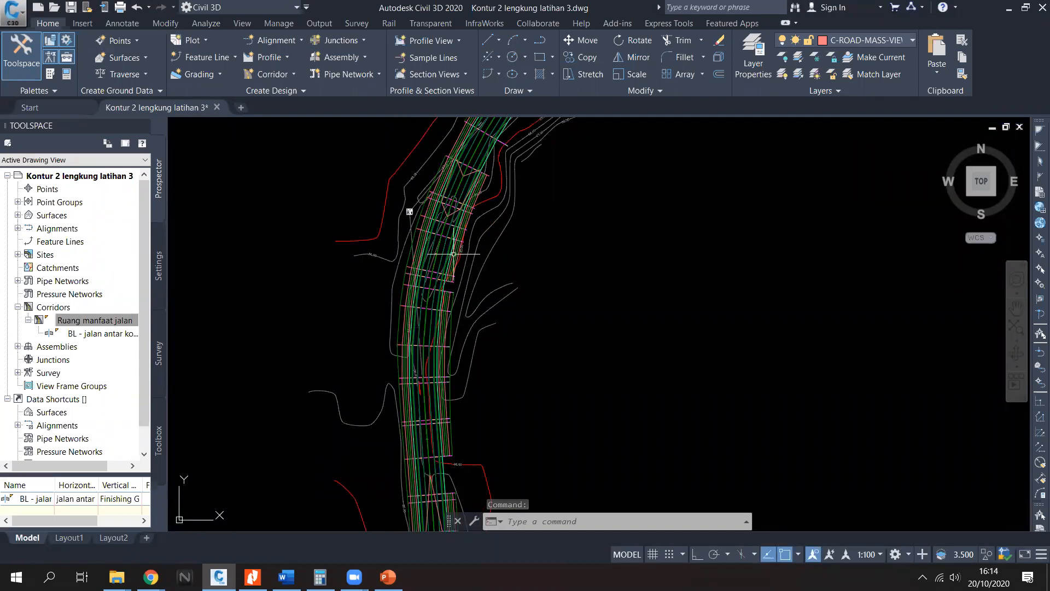
pyautogui.scroll(-8, 404, 302)
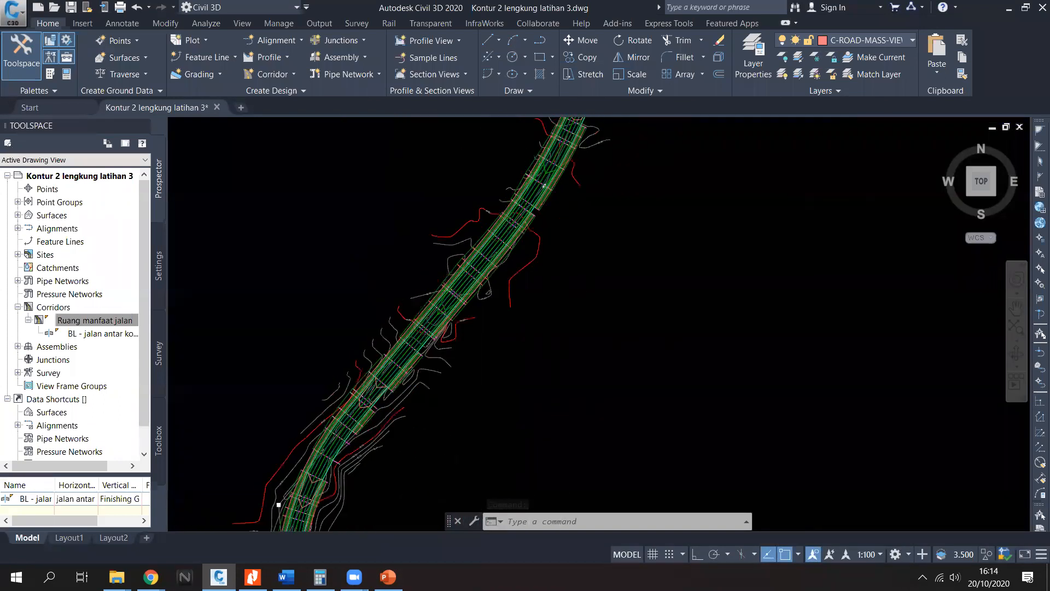
pyautogui.scroll(6, 484, 324)
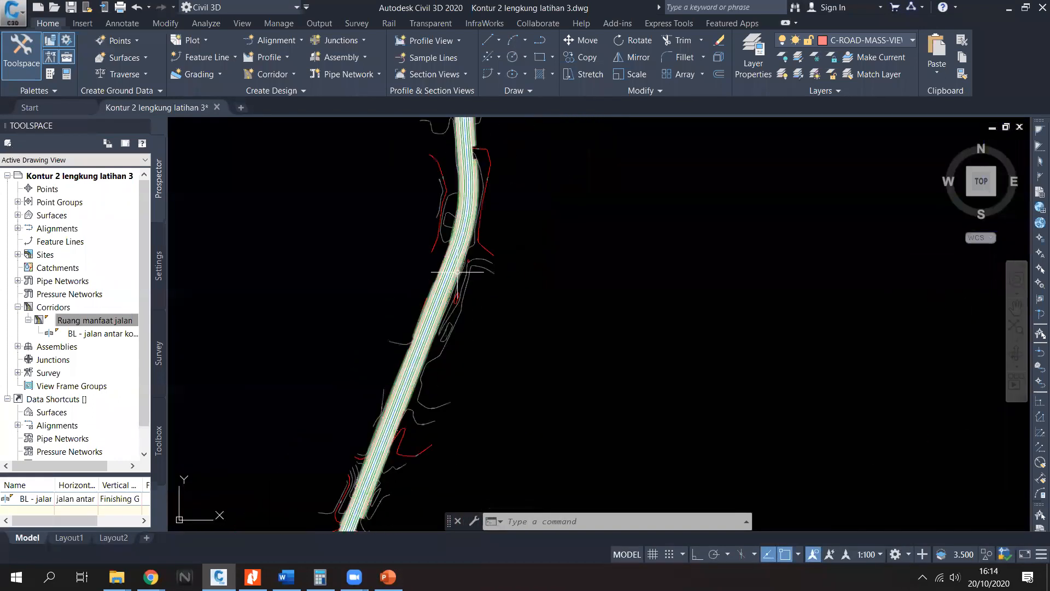
pyautogui.scroll(5, 432, 362)
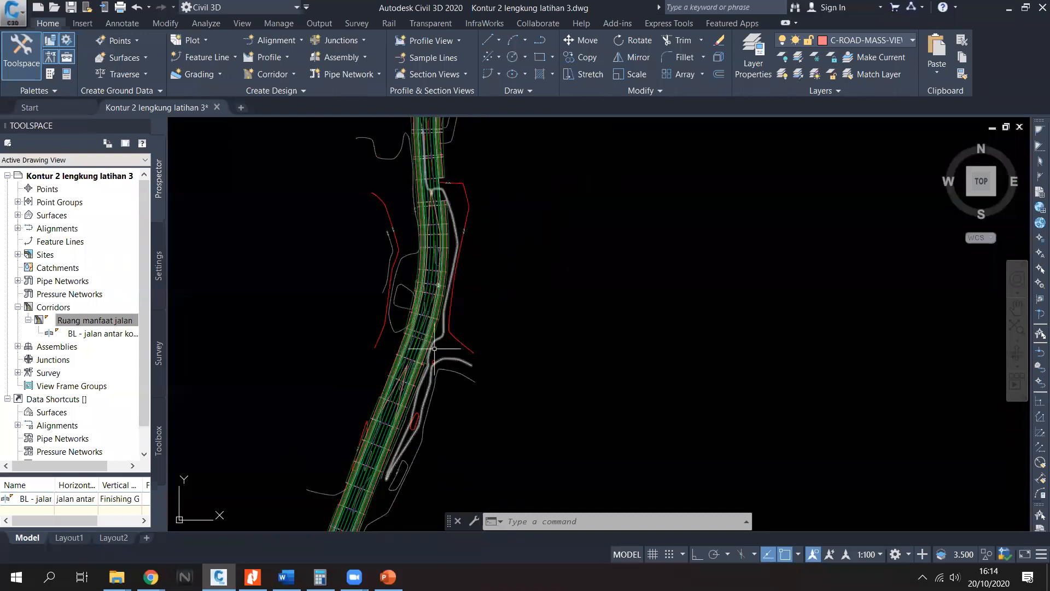
pyautogui.scroll(-6, 437, 280)
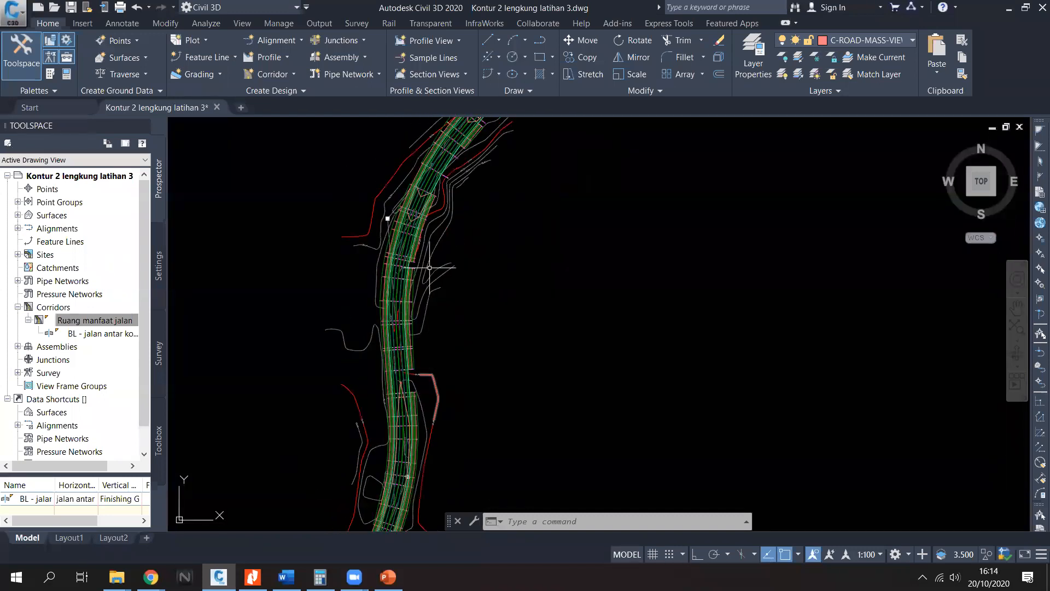
pyautogui.moveTo(413, 379); pyautogui.dragTo(444, 238, button='middle')
pyautogui.moveTo(411, 399); pyautogui.dragTo(469, 232, button='middle')
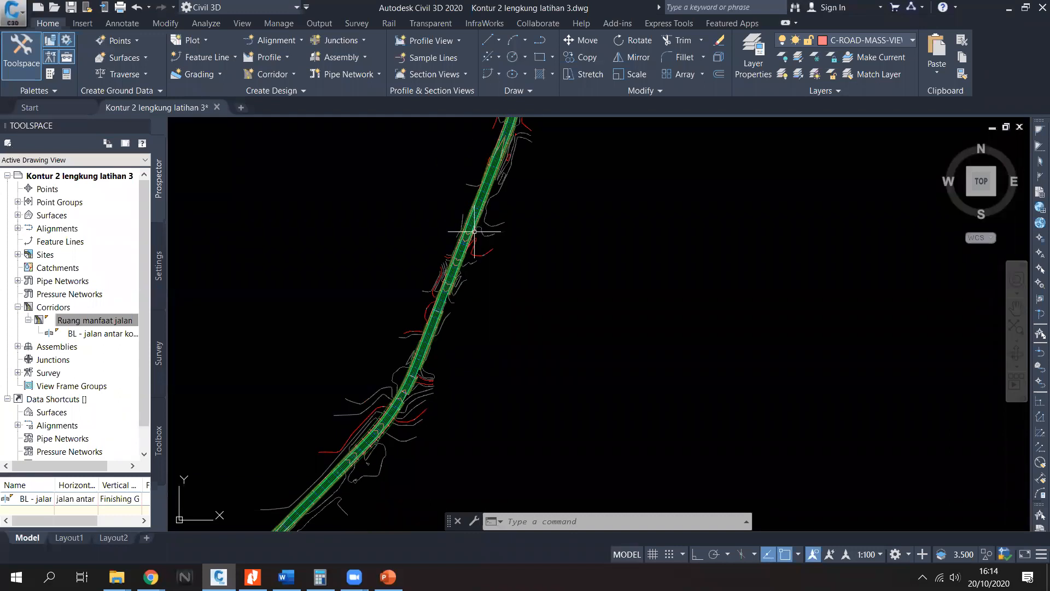
pyautogui.moveTo(403, 345); pyautogui.dragTo(450, 261, button='middle')
pyautogui.scroll(6, 413, 349)
pyautogui.moveTo(431, 328)
pyautogui.mouseDown(button='middle')
pyautogui.moveTo(465, 336)
pyautogui.moveTo(473, 301)
pyautogui.mouseUp(button='middle')
pyautogui.scroll(4, 437, 344)
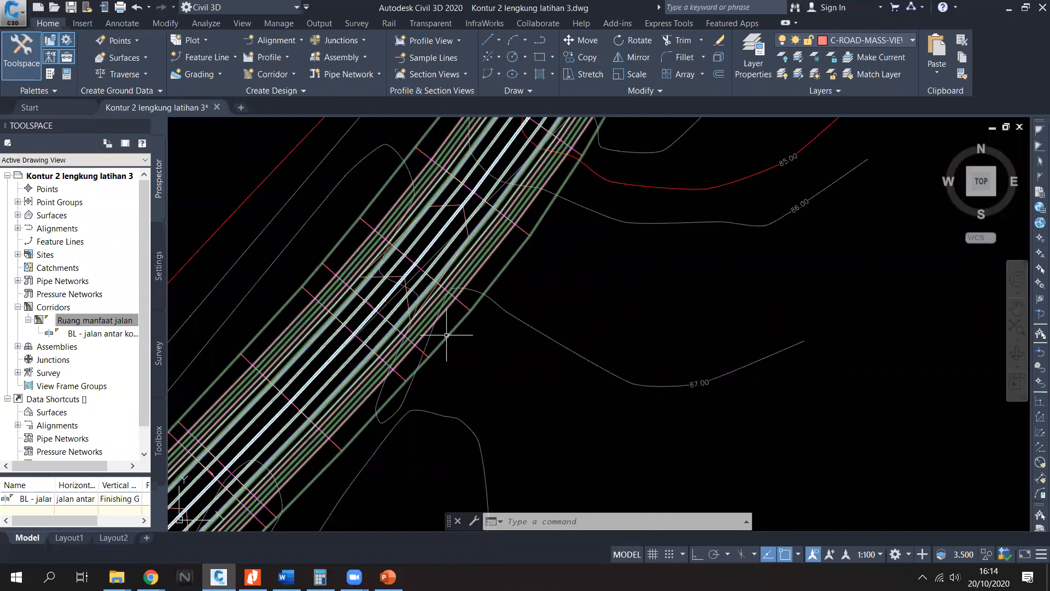
pyautogui.scroll(-8, 328, 252)
pyautogui.moveTo(357, 293); pyautogui.dragTo(347, 356, button='middle')
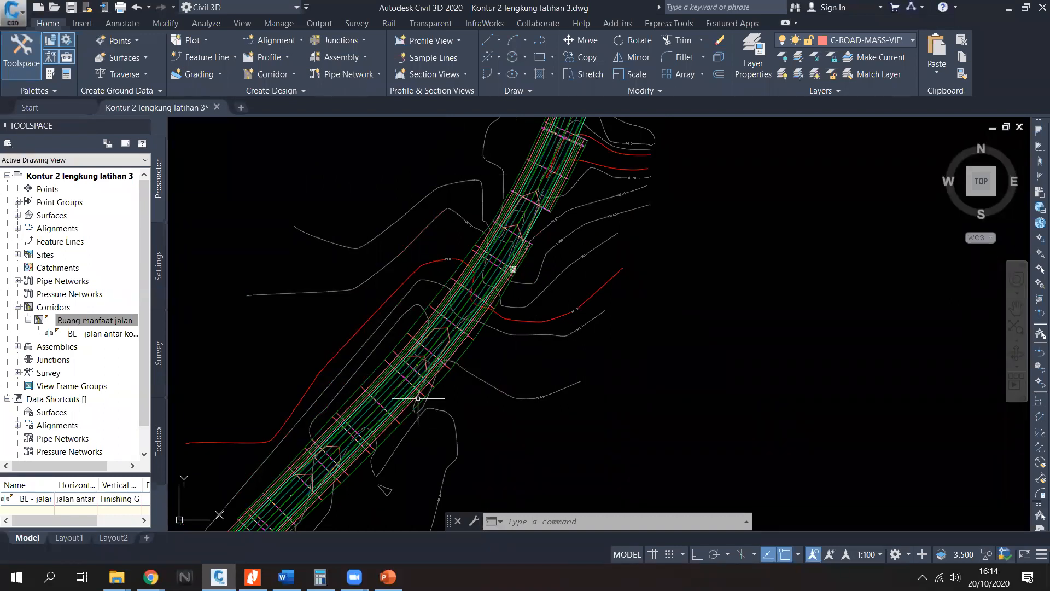
pyautogui.moveTo(586, 200); pyautogui.dragTo(529, 329, button='middle')
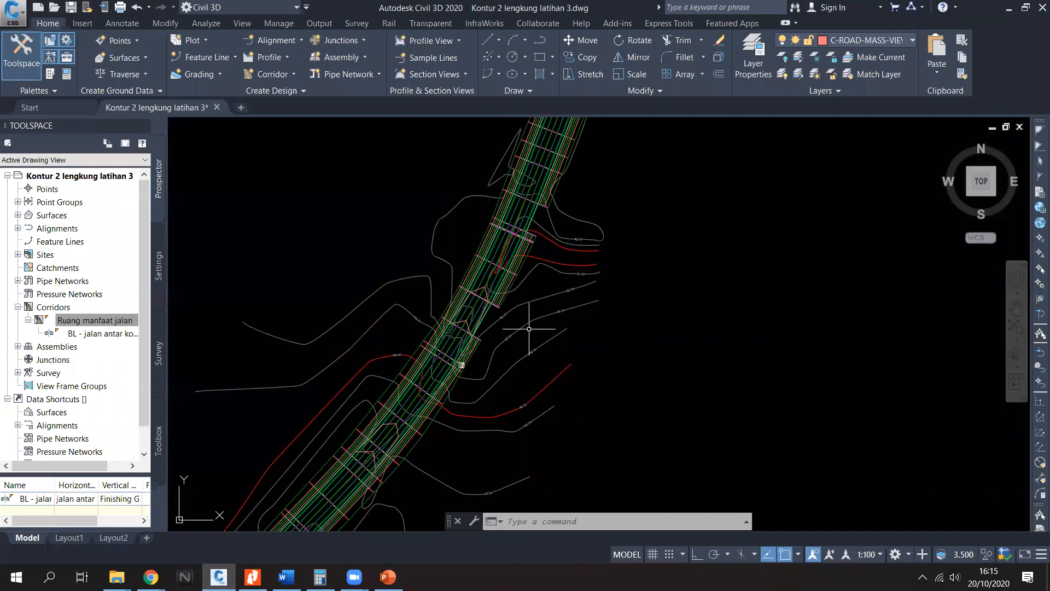
pyautogui.scroll(-7, 525, 290)
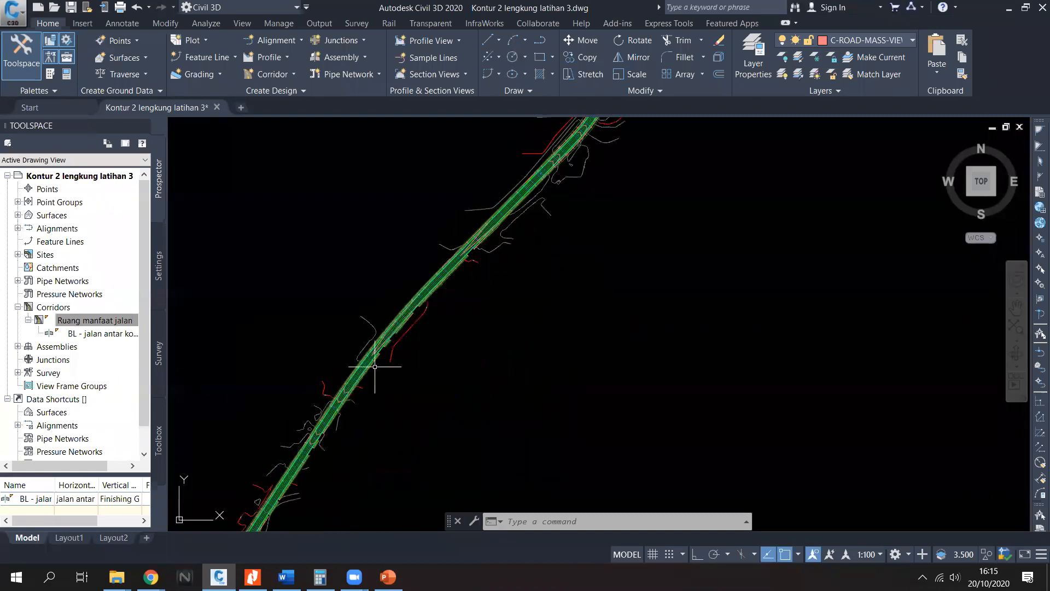
pyautogui.moveTo(437, 224); pyautogui.dragTo(336, 364, button='middle')
pyautogui.moveTo(525, 153); pyautogui.dragTo(405, 304, button='middle')
pyautogui.moveTo(492, 164); pyautogui.dragTo(376, 377, button='middle')
pyautogui.moveTo(411, 234); pyautogui.dragTo(373, 368, button='middle')
pyautogui.scroll(4, 377, 246)
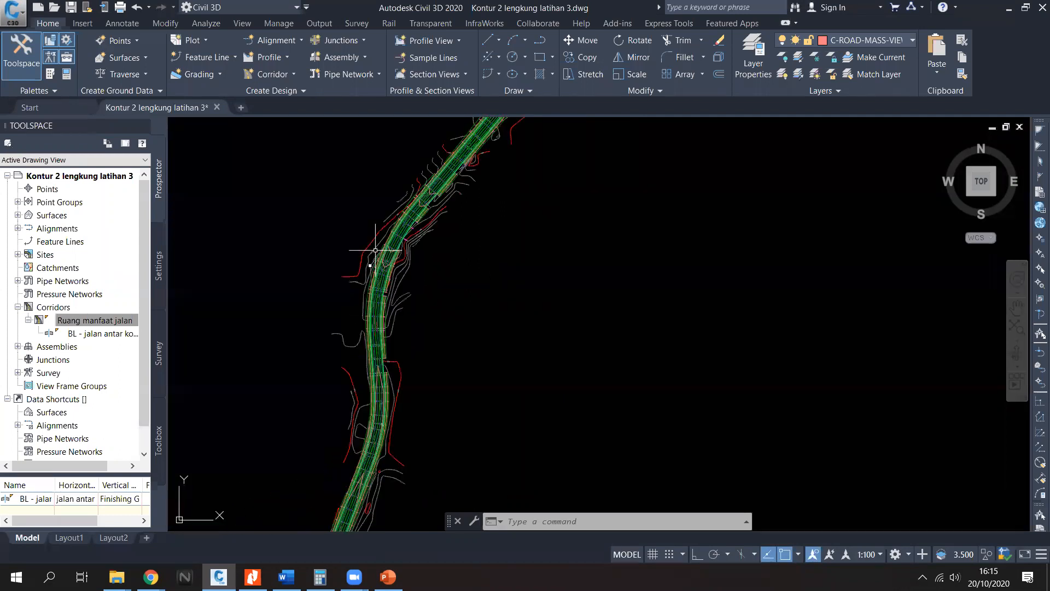
pyautogui.moveTo(388, 240); pyautogui.dragTo(329, 388, button='middle')
pyautogui.scroll(-3, 411, 282)
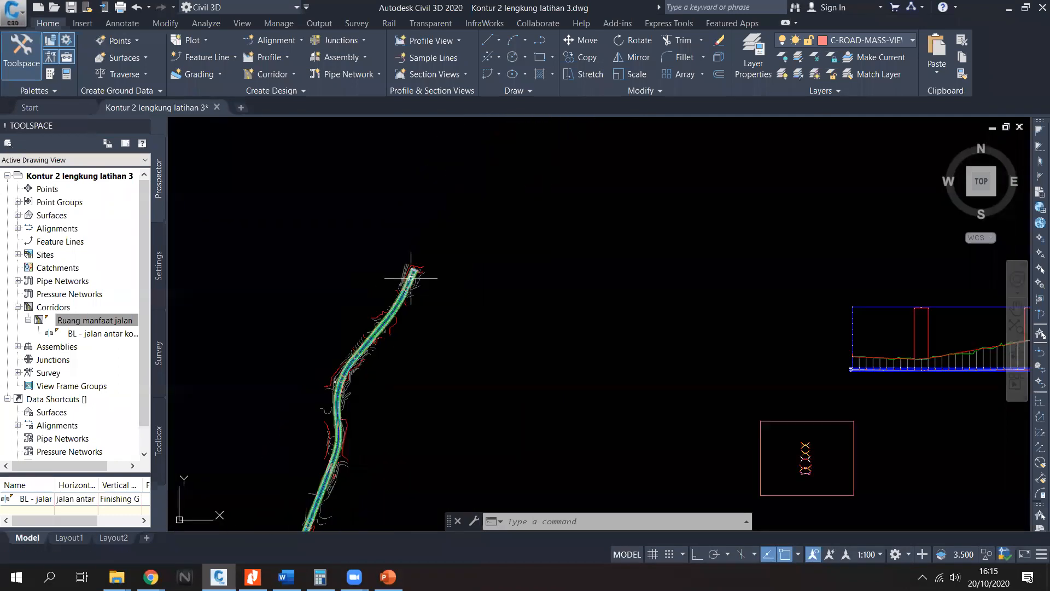
pyautogui.scroll(-1, 372, 323)
pyautogui.scroll(3, 383, 286)
pyautogui.moveTo(450, 248)
pyautogui.mouseDown(button='middle')
pyautogui.moveTo(409, 325)
pyautogui.moveTo(397, 293)
pyautogui.mouseUp(button='middle')
pyautogui.moveTo(405, 247); pyautogui.dragTo(355, 297, button='middle')
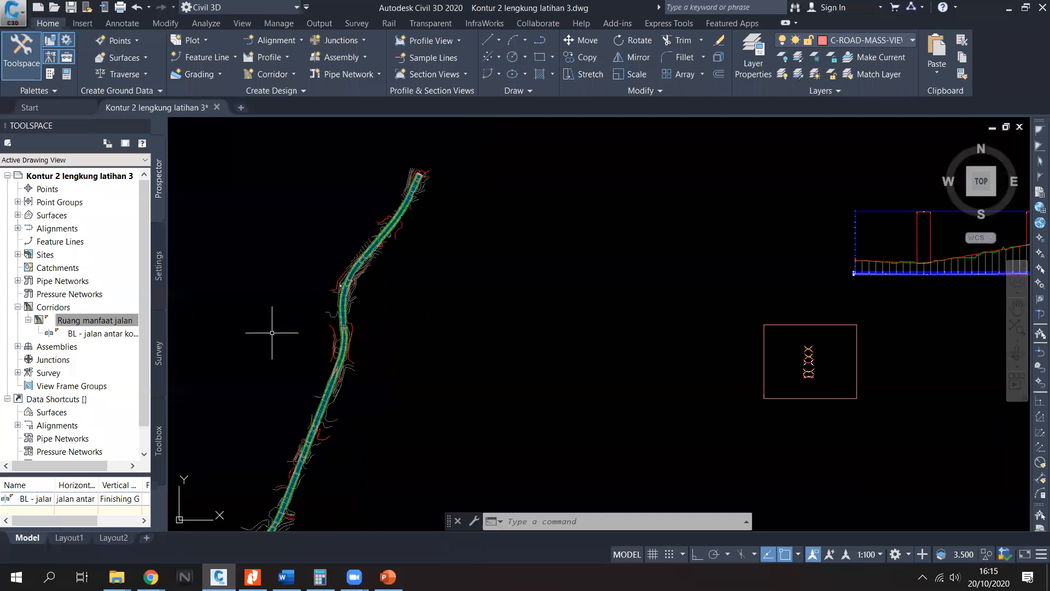
# Step: Open the Ruang manfaat jalan corridor in the Corridor Section Editor
pyautogui.click(109, 321)
pyautogui.rightClick(103, 324)
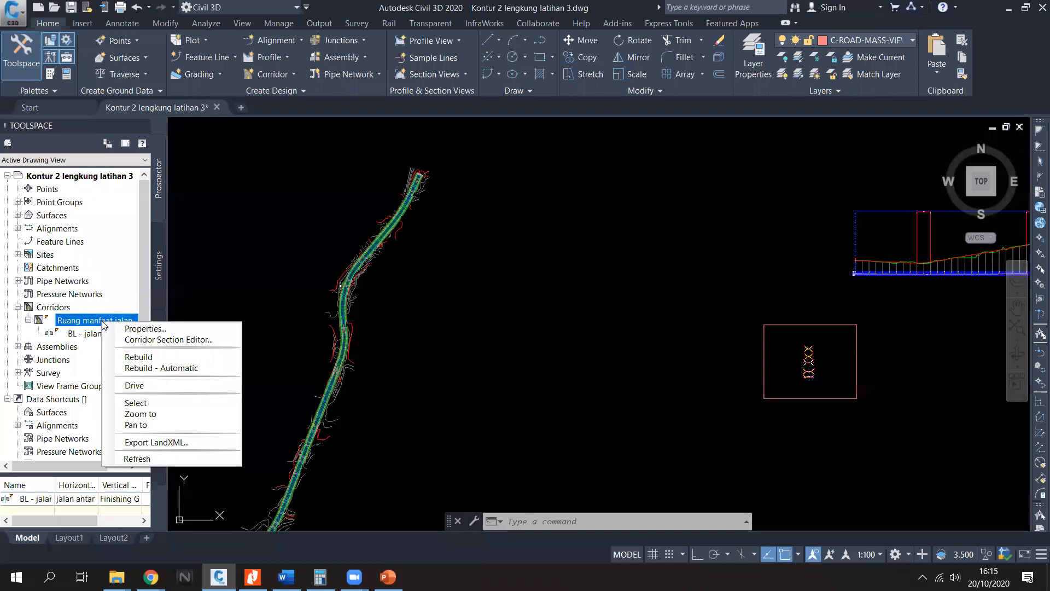
pyautogui.click(181, 341)
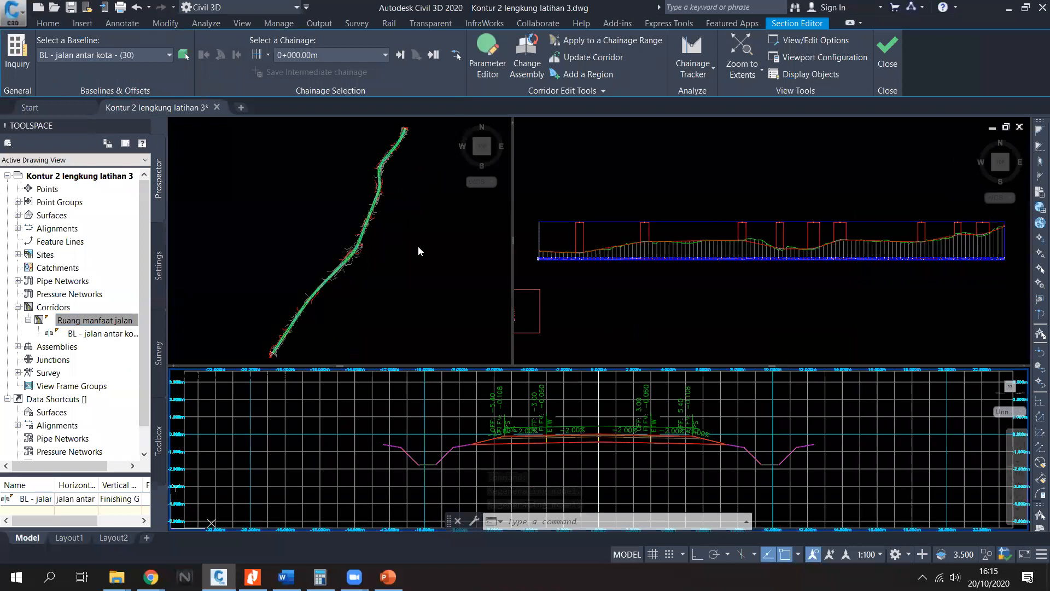
# Step: Step the corridor section view forward from the start of the baseline to chainage 0+080.00m
pyautogui.click(393, 242)
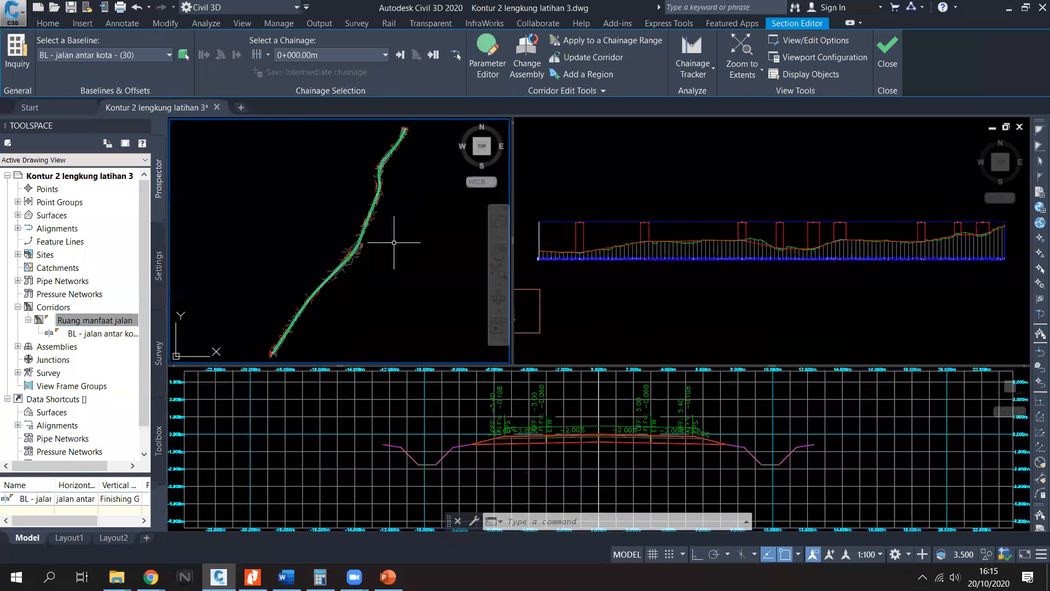
pyautogui.click(403, 55)
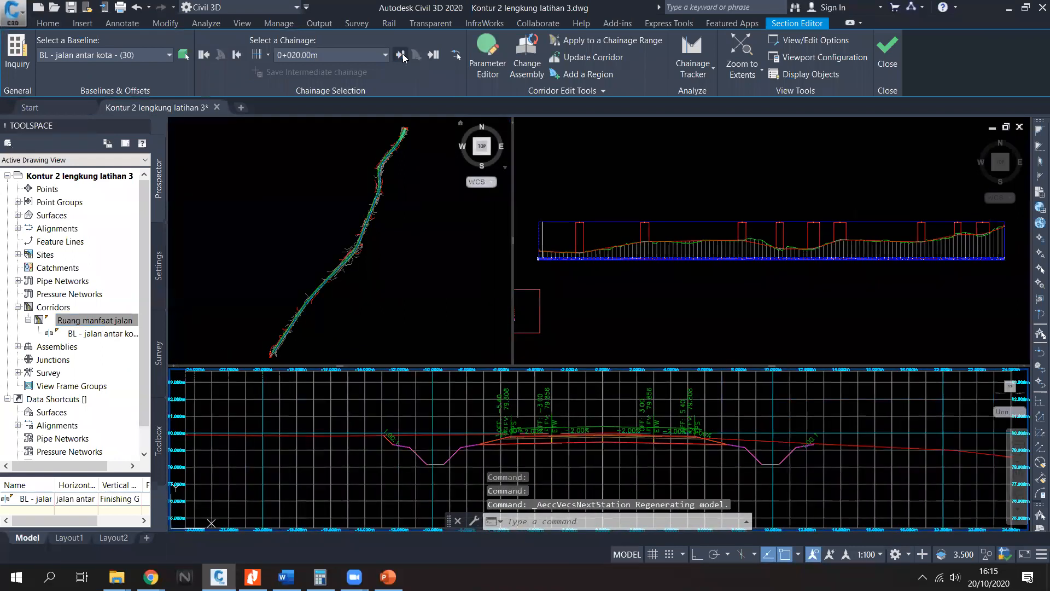
pyautogui.click(402, 54)
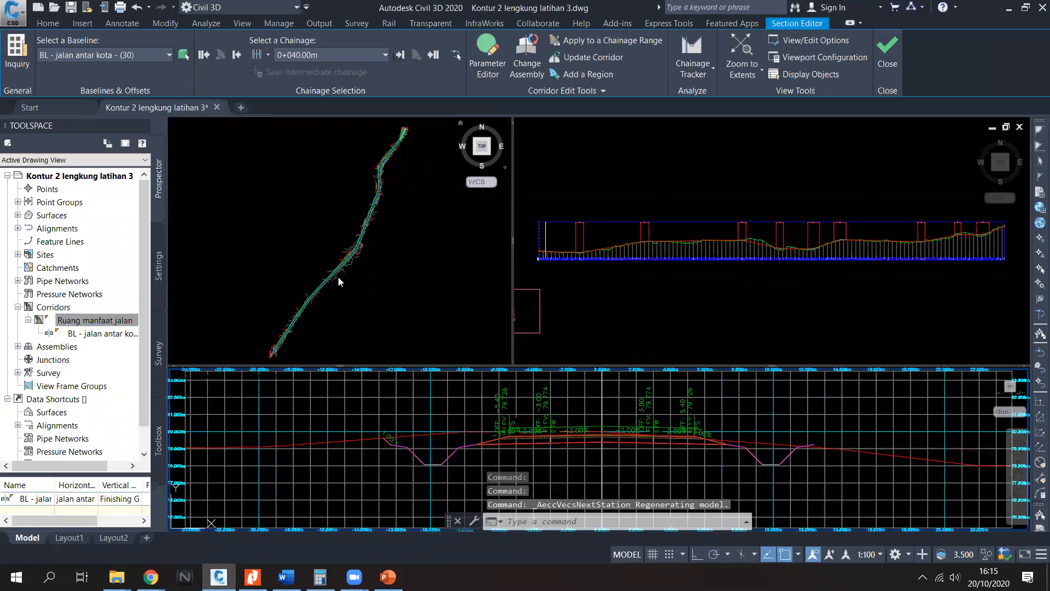
pyautogui.click(402, 53)
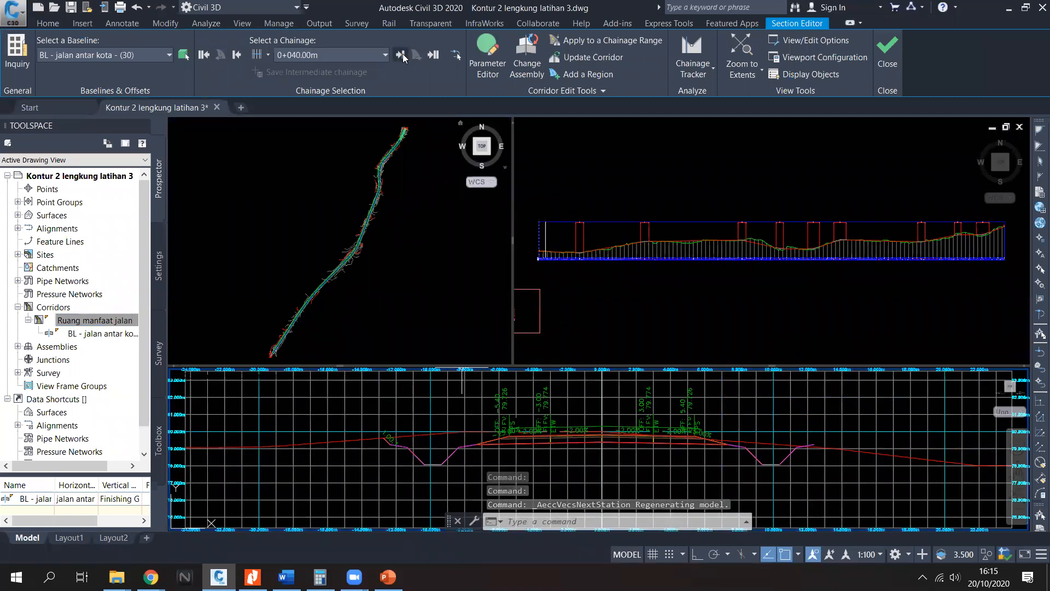
pyautogui.click(403, 55)
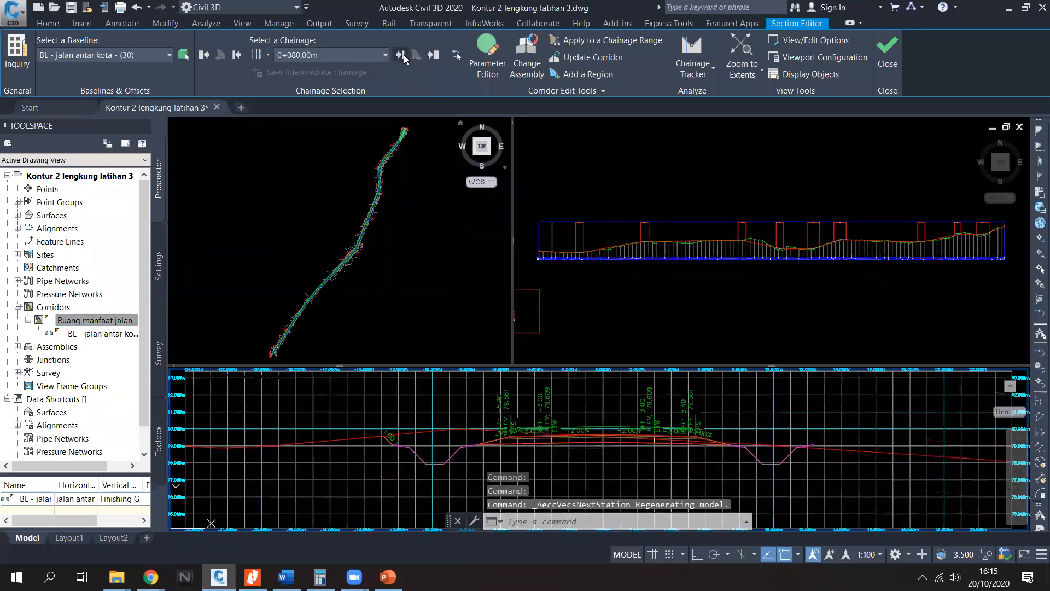
# Step: Examine successive corridor sections, station by station, up to chainage 0+760.00m alongside the enlarged profile view
pyautogui.click(571, 262)
pyautogui.scroll(5, 576, 257)
pyautogui.moveTo(563, 256); pyautogui.dragTo(654, 278, button='middle')
pyautogui.click(403, 54)
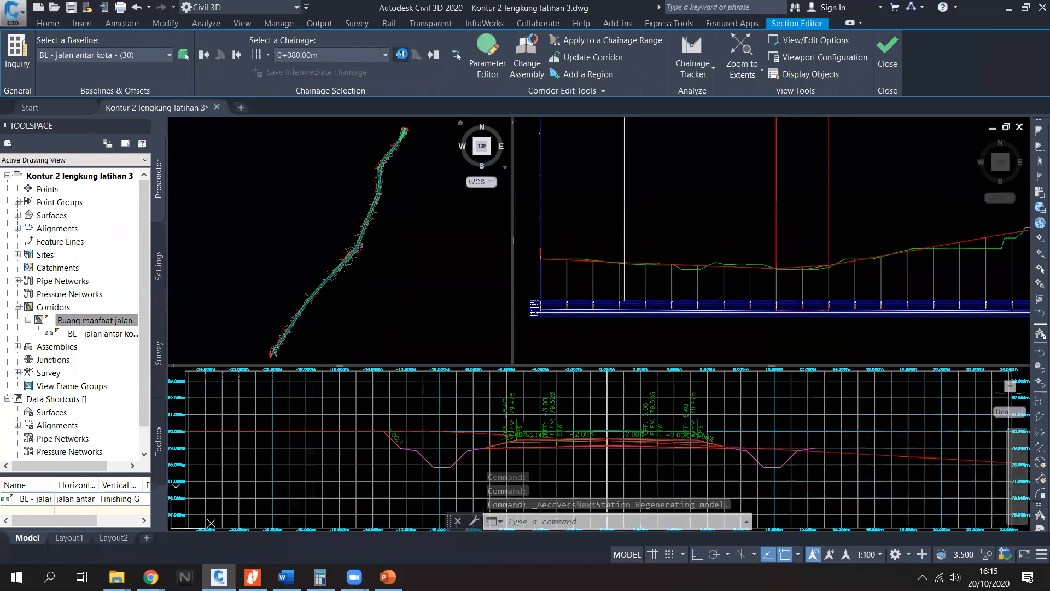
pyautogui.click(402, 54)
pyautogui.click(403, 54)
pyautogui.click(402, 54)
pyautogui.click(403, 53)
pyautogui.click(402, 54)
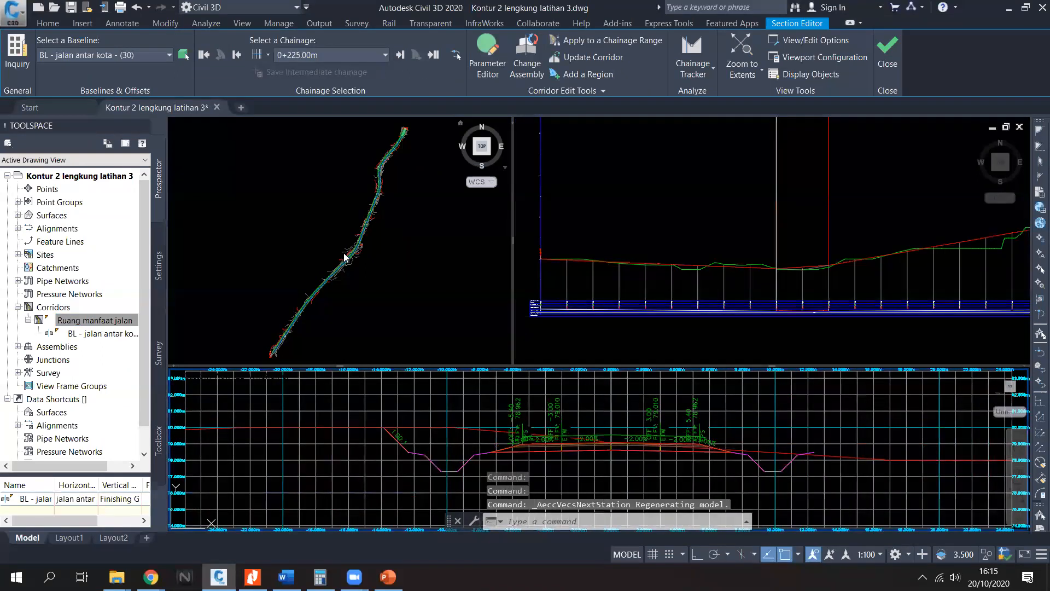
pyautogui.click(402, 53)
pyautogui.click(401, 54)
pyautogui.click(401, 53)
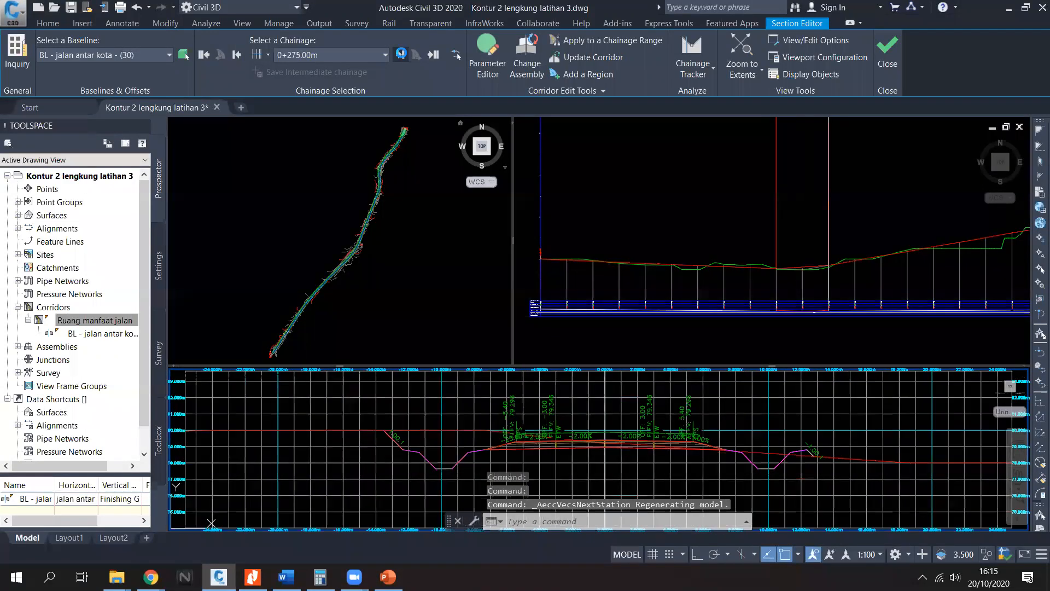
pyautogui.click(401, 54)
pyautogui.click(401, 54)
pyautogui.click(402, 54)
pyautogui.click(402, 54)
pyautogui.click(402, 54)
pyautogui.click(401, 53)
pyautogui.click(402, 53)
pyautogui.click(401, 53)
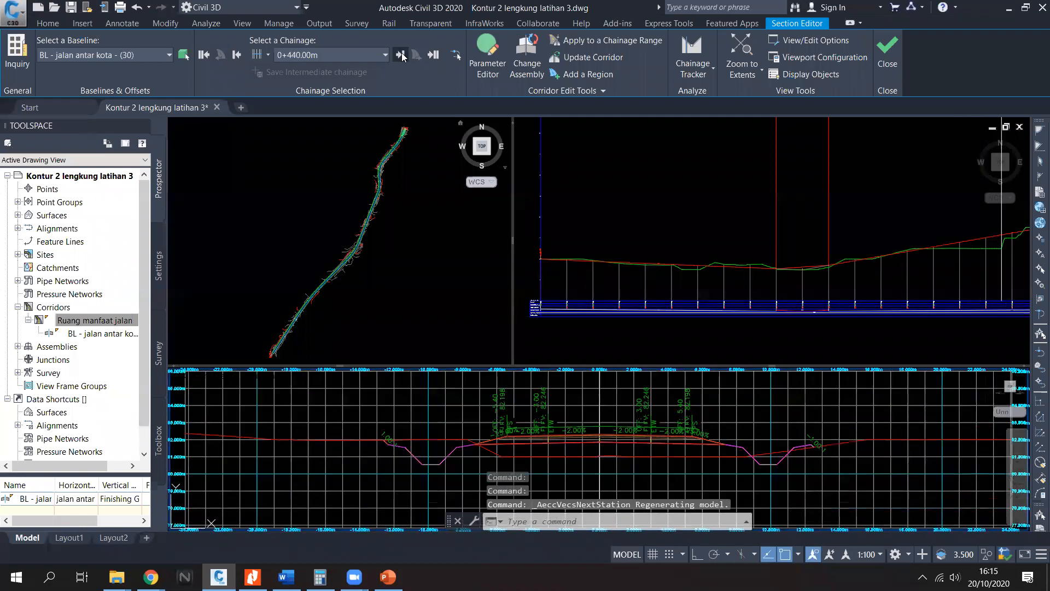
pyautogui.click(401, 53)
pyautogui.click(402, 53)
pyautogui.click(402, 53)
pyautogui.click(402, 53)
pyautogui.click(401, 54)
pyautogui.click(402, 54)
pyautogui.click(402, 53)
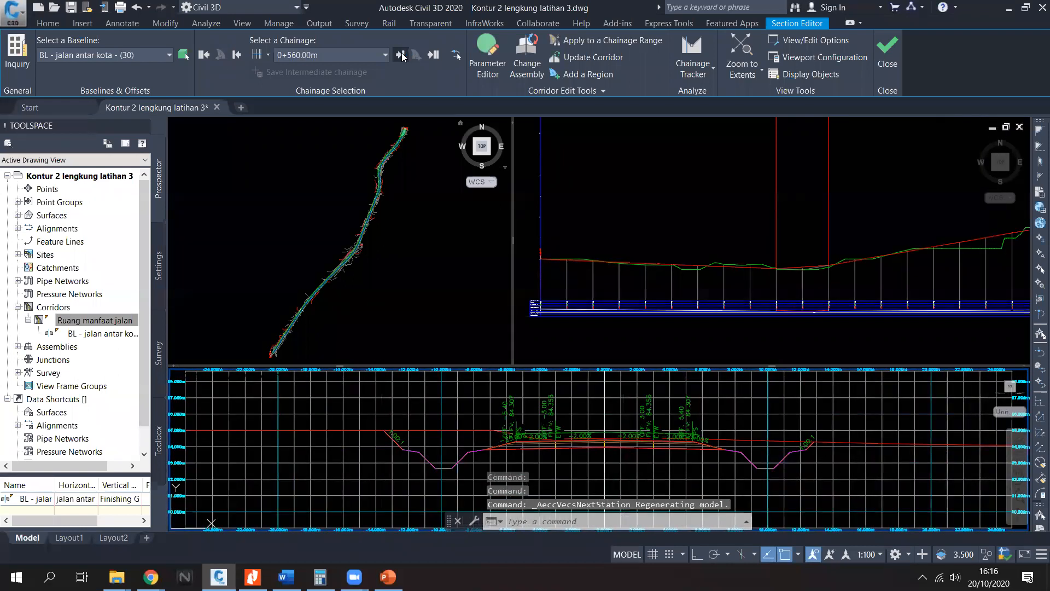
pyautogui.click(402, 53)
pyautogui.click(401, 53)
pyautogui.click(402, 53)
pyautogui.click(402, 53)
pyautogui.click(401, 53)
pyautogui.click(402, 53)
pyautogui.click(401, 53)
pyautogui.click(401, 53)
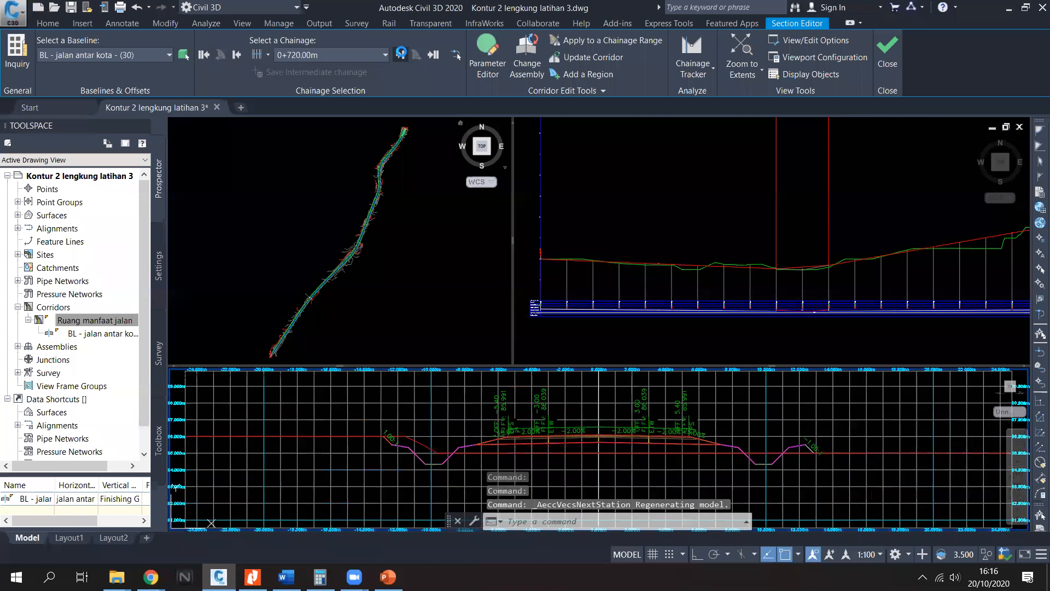
pyautogui.click(402, 53)
pyautogui.click(401, 53)
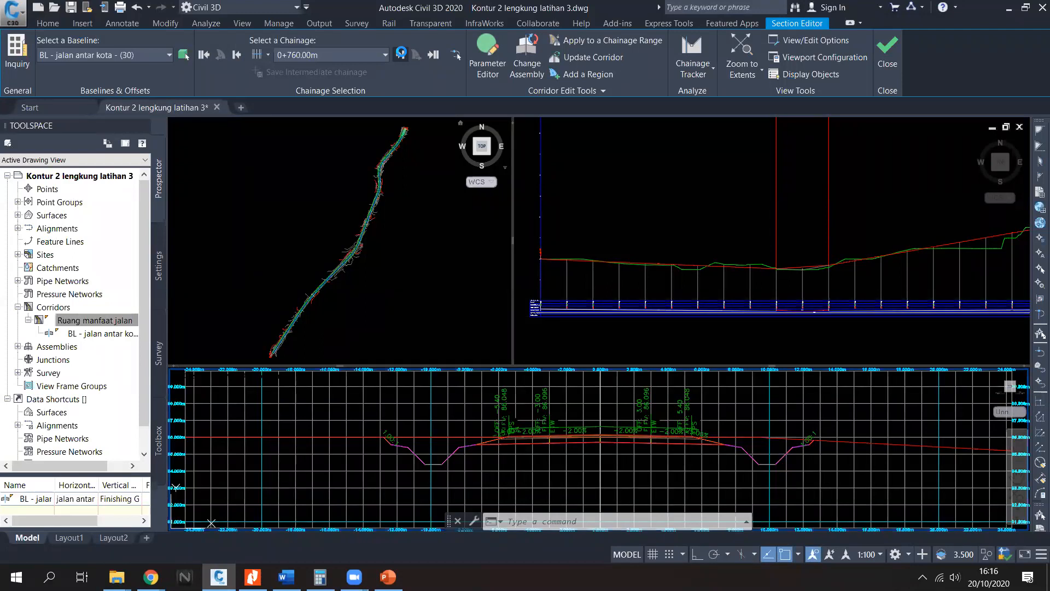
# Step: Continue reviewing the corridor cross sections one station at a time up to chainage 1+340.00m
pyautogui.click(401, 55)
pyautogui.click(401, 55)
pyautogui.click(401, 56)
pyautogui.click(401, 55)
pyautogui.click(401, 55)
pyautogui.click(401, 55)
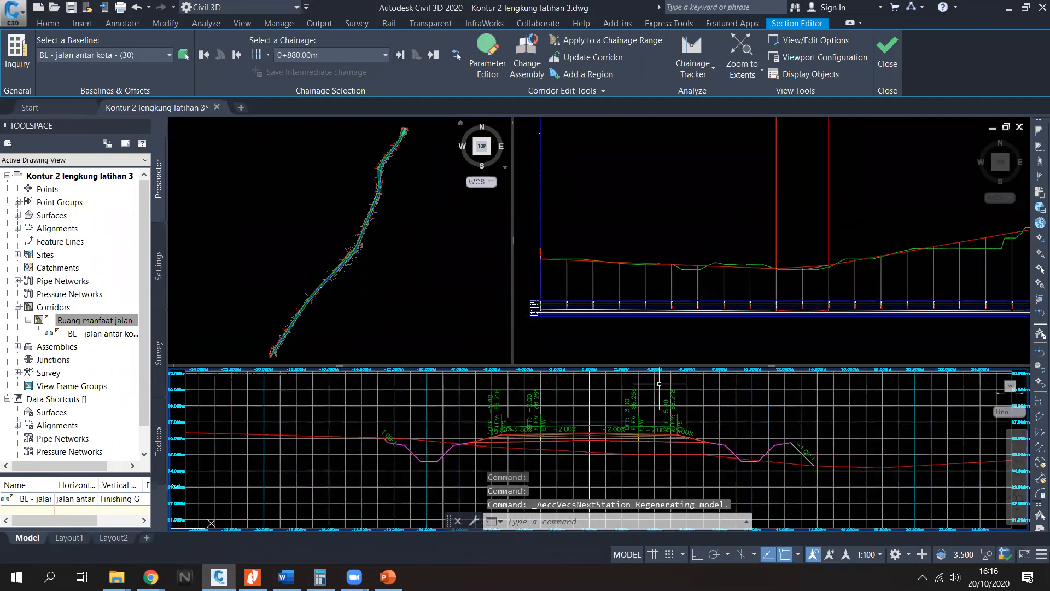
pyautogui.click(400, 56)
pyautogui.click(401, 55)
pyautogui.click(401, 56)
pyautogui.click(401, 55)
pyautogui.click(401, 55)
pyautogui.click(401, 55)
pyautogui.click(401, 55)
pyautogui.click(401, 55)
pyautogui.click(401, 55)
pyautogui.click(401, 56)
pyautogui.click(401, 55)
pyautogui.click(400, 55)
pyautogui.click(401, 56)
pyautogui.click(401, 55)
pyautogui.click(401, 55)
pyautogui.click(401, 56)
pyautogui.click(401, 56)
pyautogui.click(401, 55)
pyautogui.click(401, 55)
pyautogui.click(401, 56)
pyautogui.click(401, 56)
pyautogui.click(401, 55)
pyautogui.click(401, 56)
# Step: Follow the corridor bend in plan and advance the section view to chainage 1+420.00m
pyautogui.click(383, 193)
pyautogui.scroll(4, 401, 218)
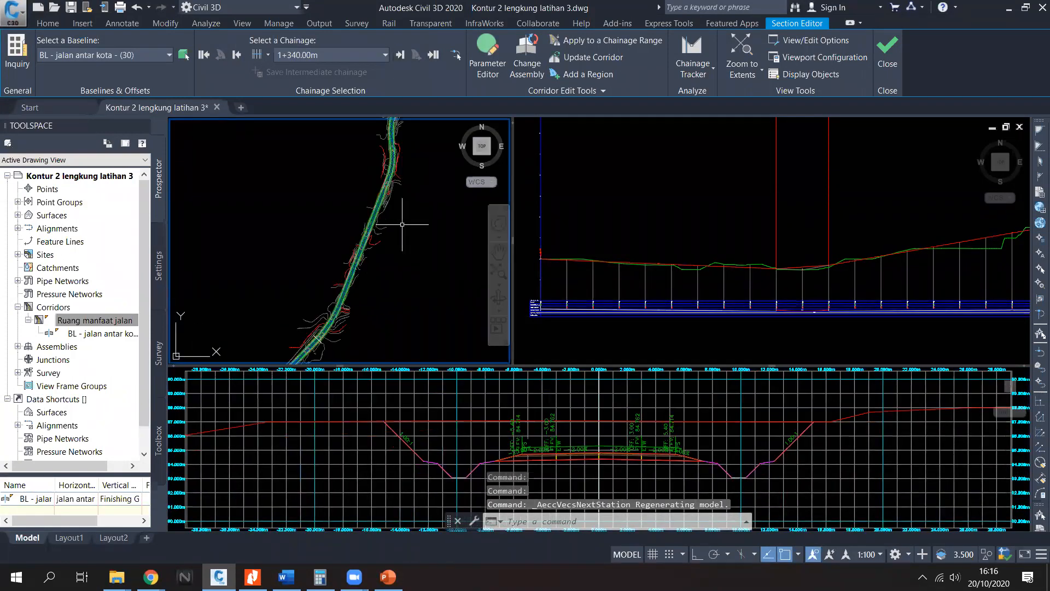
pyautogui.scroll(2, 401, 205)
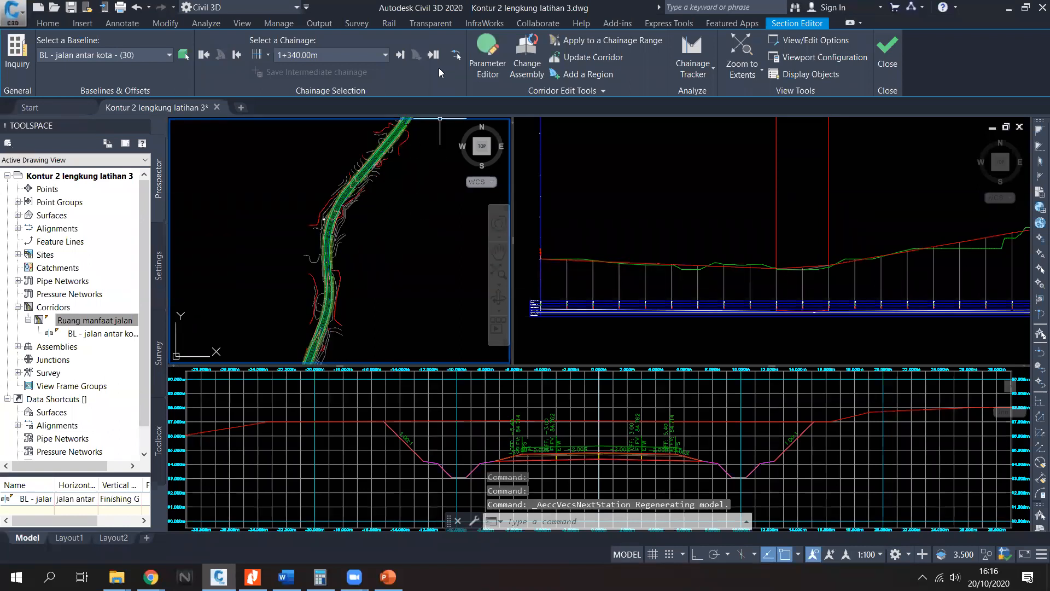
pyautogui.click(400, 55)
pyautogui.click(400, 55)
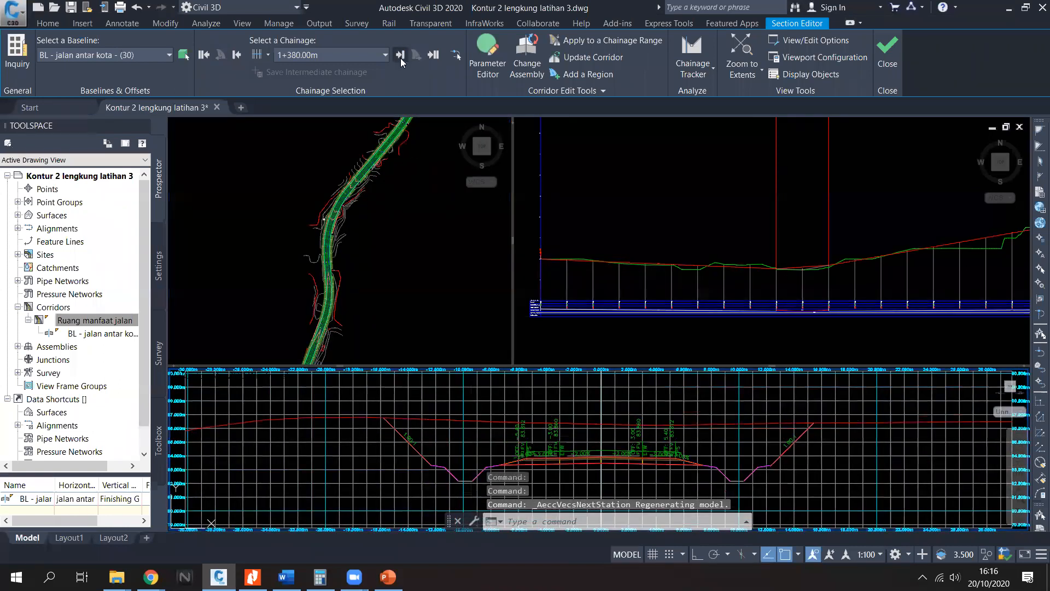
pyautogui.click(400, 58)
pyautogui.click(401, 58)
# Step: Examine the section marker at chainage 1+420.00m closely in both the plan view and the profile view
pyautogui.click(383, 244)
pyautogui.moveTo(367, 319); pyautogui.dragTo(430, 153, button='middle')
pyautogui.moveTo(369, 268); pyautogui.dragTo(442, 171, button='middle')
pyautogui.scroll(5, 375, 199)
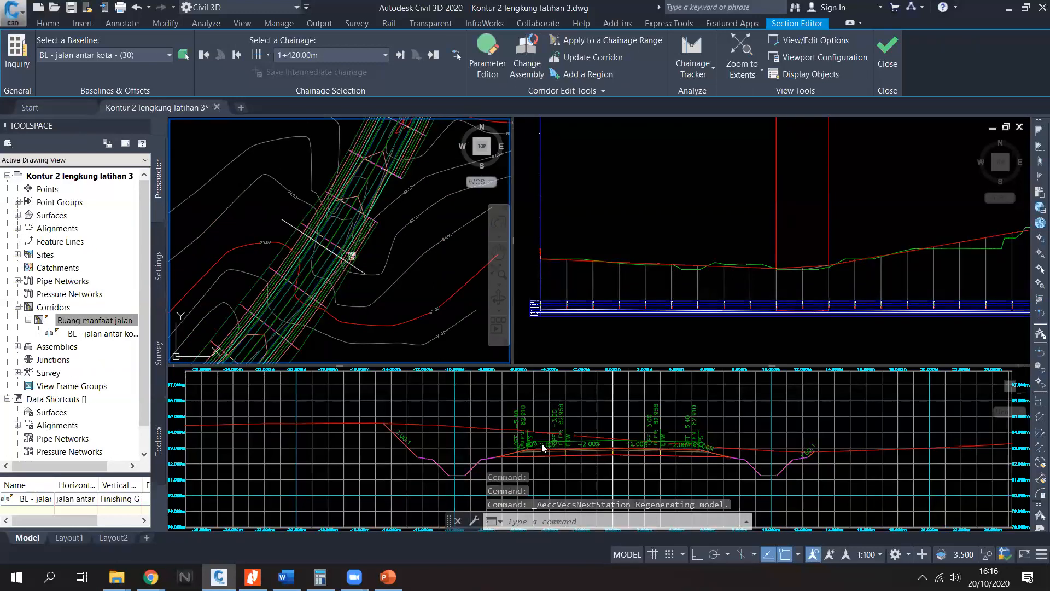
pyautogui.click(705, 227)
pyautogui.scroll(-2, 705, 227)
pyautogui.moveTo(836, 224); pyautogui.dragTo(572, 233, button='middle')
pyautogui.moveTo(919, 245); pyautogui.dragTo(807, 237, button='middle')
pyautogui.scroll(3, 816, 241)
pyautogui.click(440, 253)
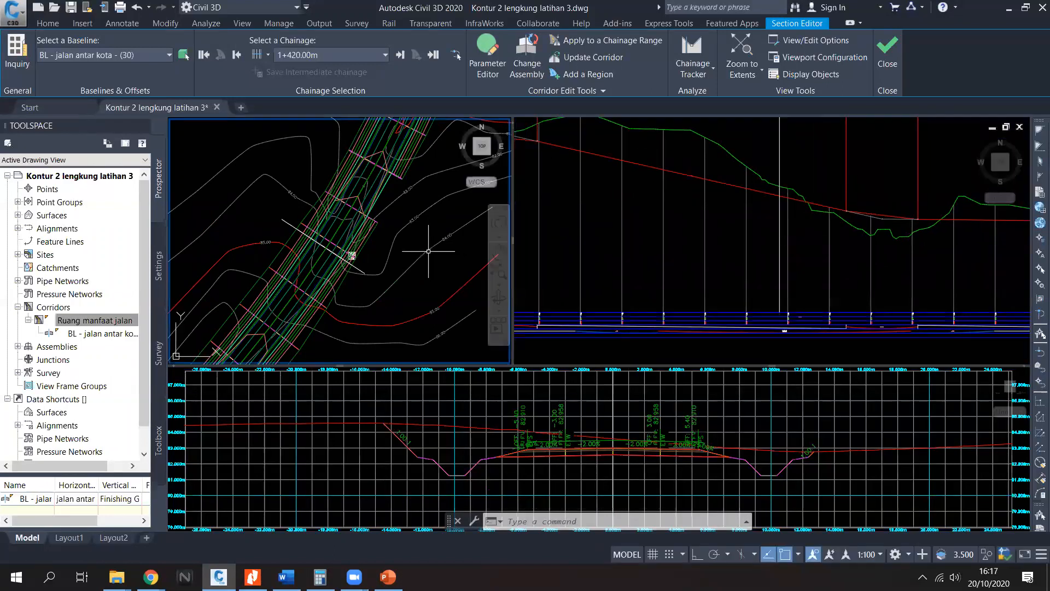
# Step: Send the corridor to the back of the display order in the plan view
pyautogui.click(337, 229)
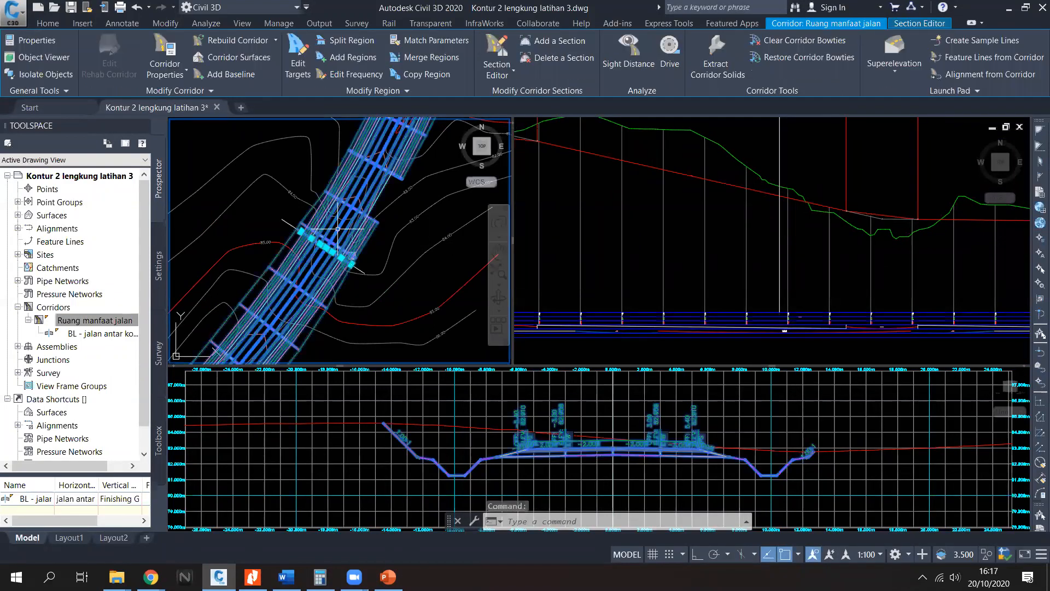
pyautogui.rightClick(376, 234)
pyautogui.moveTo(437, 318)
pyautogui.click(560, 333)
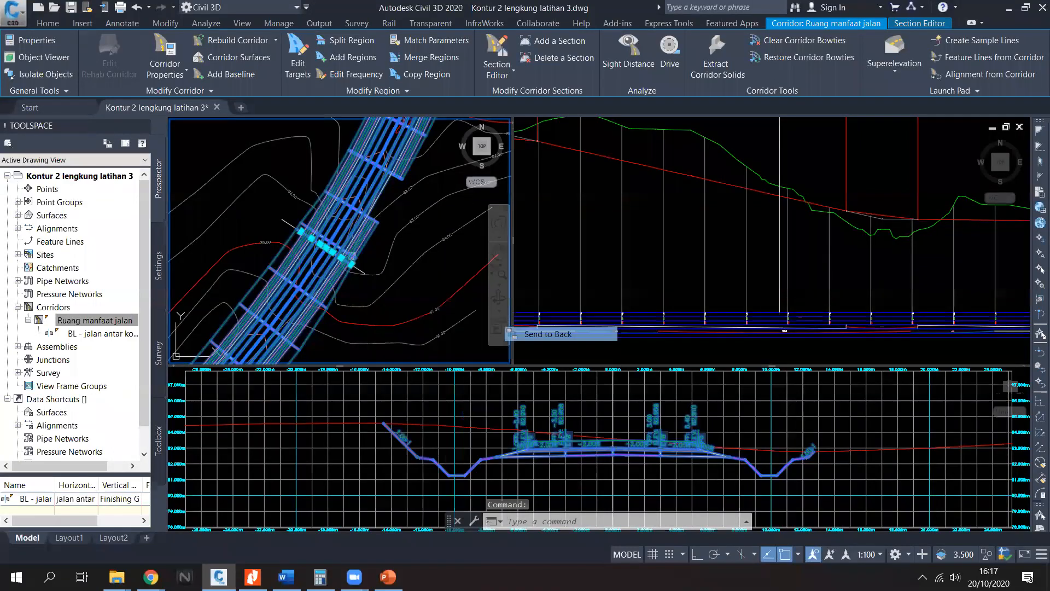
# Step: Move the jalan antar kota alignment's intersection point near chainage 1+420 eastward in plan
pyautogui.click(351, 255)
pyautogui.scroll(3, 352, 252)
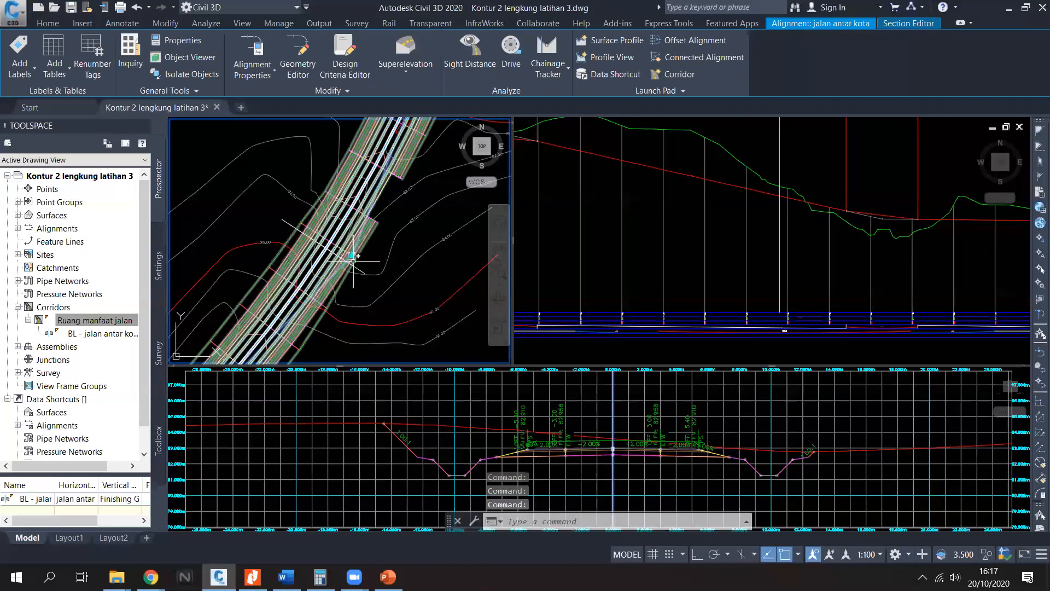
pyautogui.scroll(-2, 351, 252)
pyautogui.moveTo(352, 252)
pyautogui.click(403, 274)
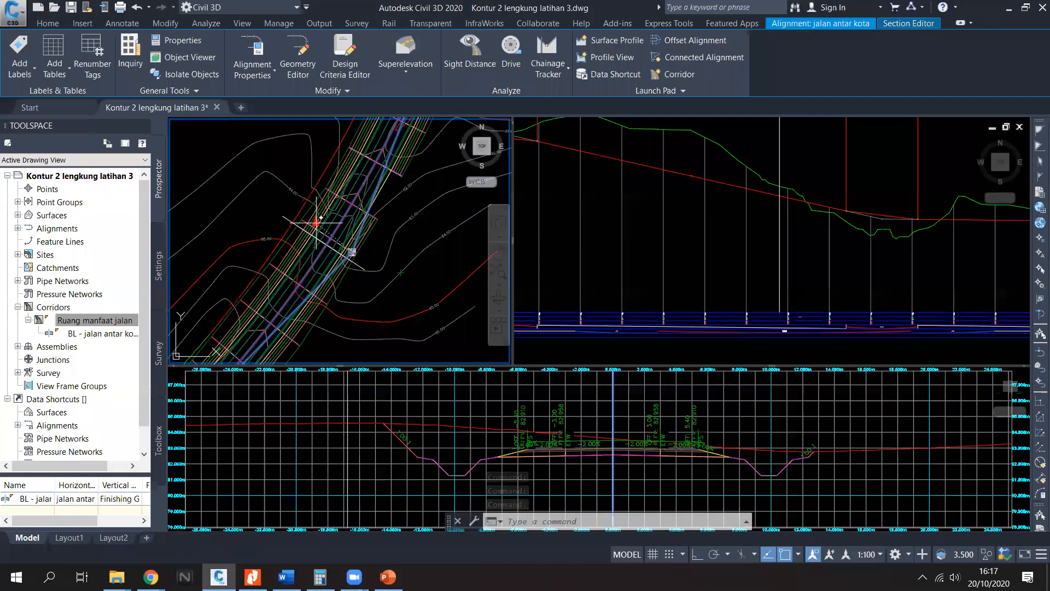
pyautogui.click(407, 264)
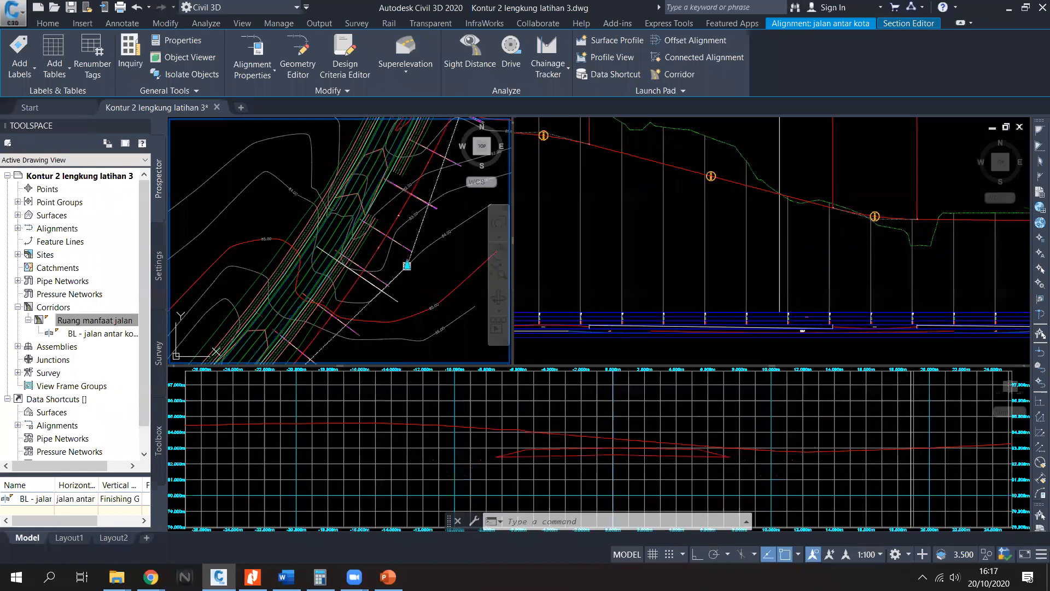
# Step: Rebuild the Ruang manfaat jalan corridor to follow the shifted alignment and bring its section into view
pyautogui.click(109, 320)
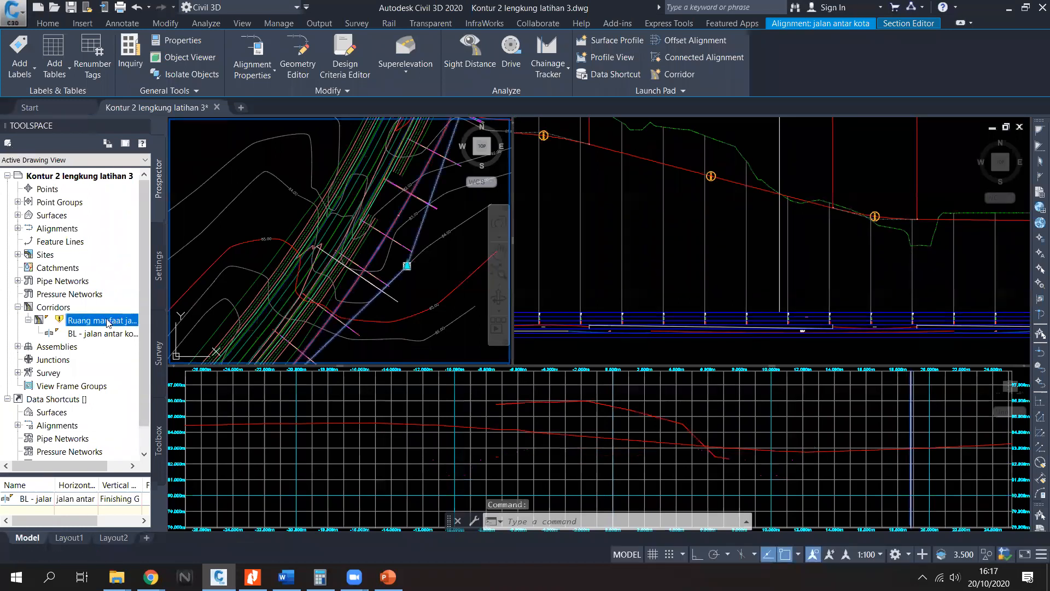
pyautogui.rightClick(121, 319)
pyautogui.click(142, 355)
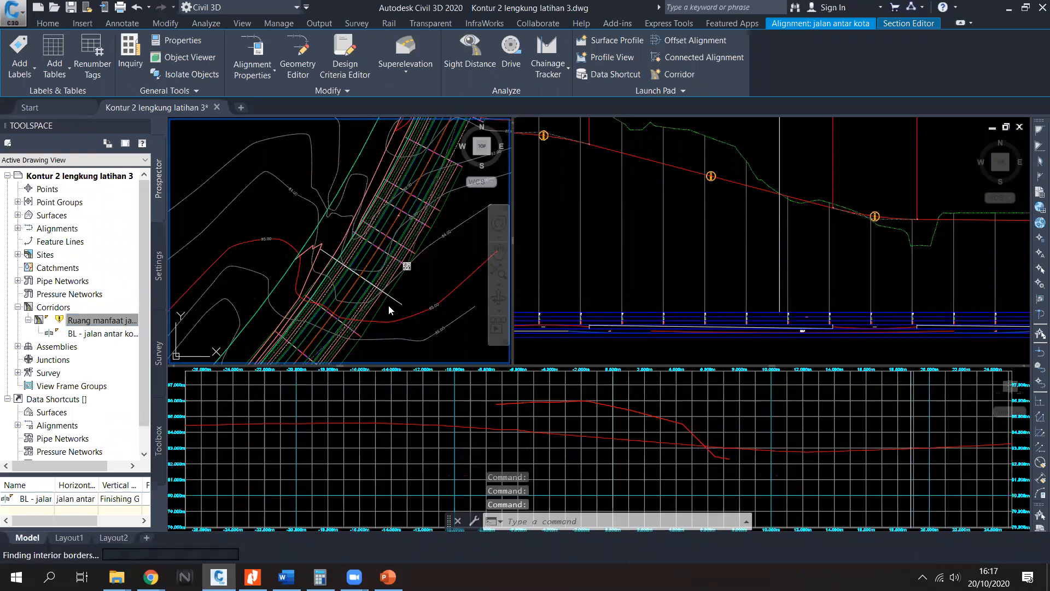
pyautogui.click(855, 274)
pyautogui.moveTo(856, 284); pyautogui.dragTo(810, 269, button='middle')
pyautogui.click(858, 416)
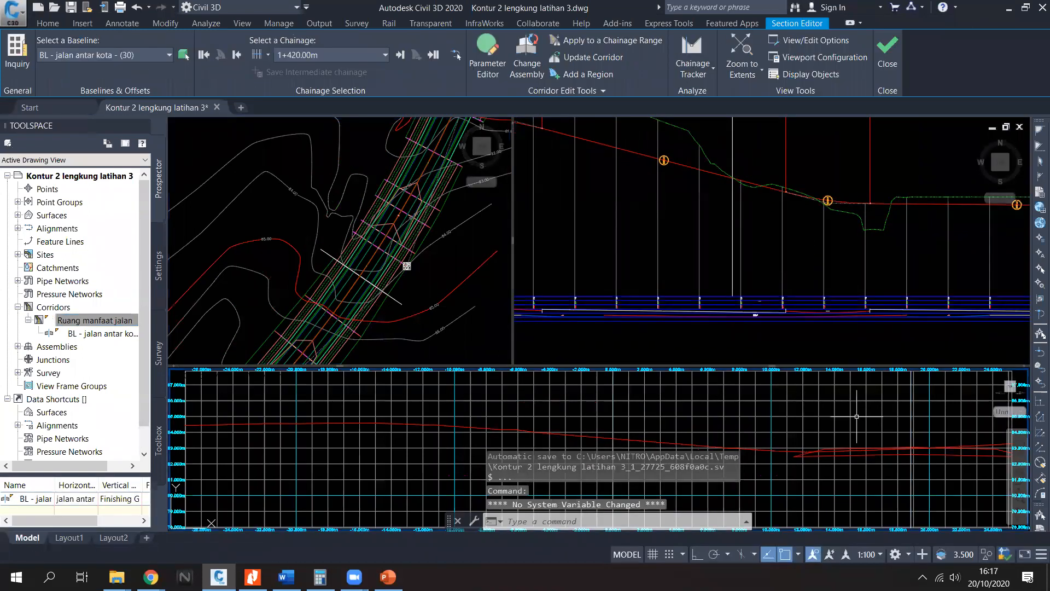
pyautogui.moveTo(859, 421); pyautogui.dragTo(664, 413, button='middle')
# Step: Raise the Finishing Ground profile's crest PVI before chainage 1+420 and shift it slightly toward the start
pyautogui.click(671, 268)
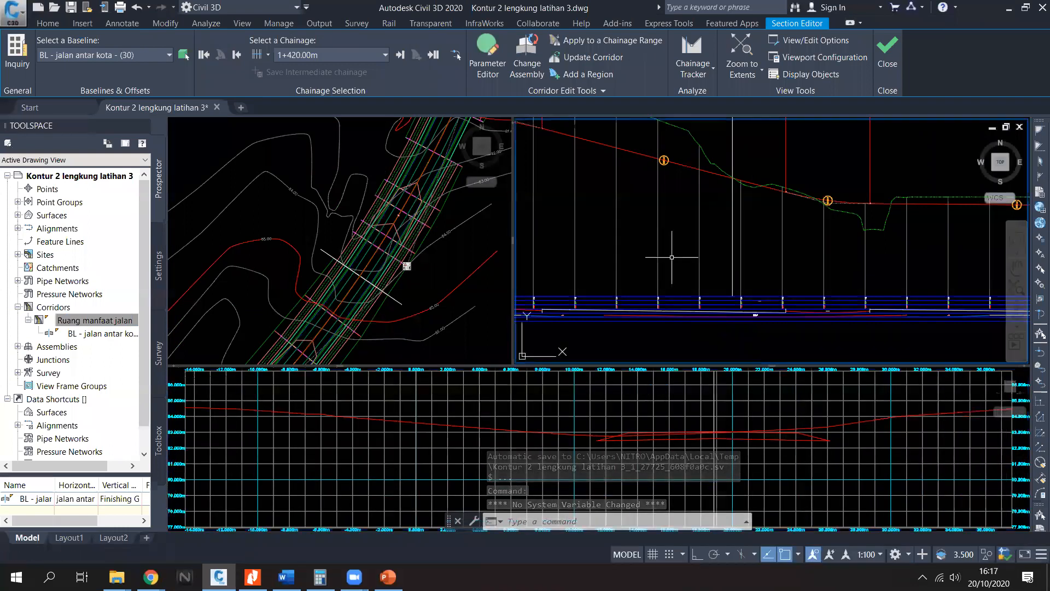
pyautogui.moveTo(697, 209); pyautogui.dragTo(693, 265, button='middle')
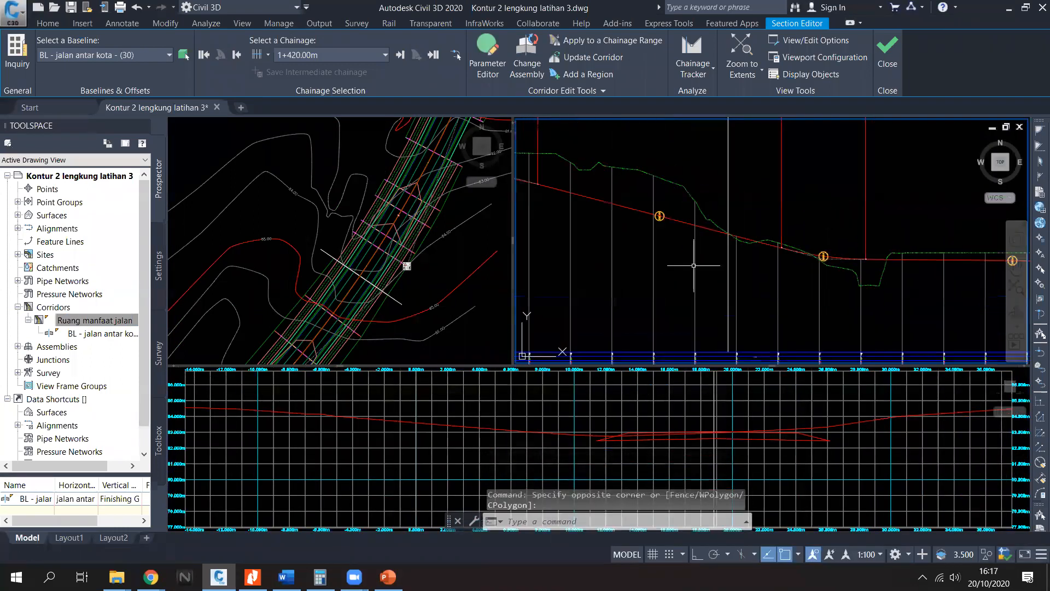
pyautogui.click(697, 225)
pyautogui.scroll(-2, 724, 267)
pyautogui.scroll(1, 720, 256)
pyautogui.scroll(3, 627, 251)
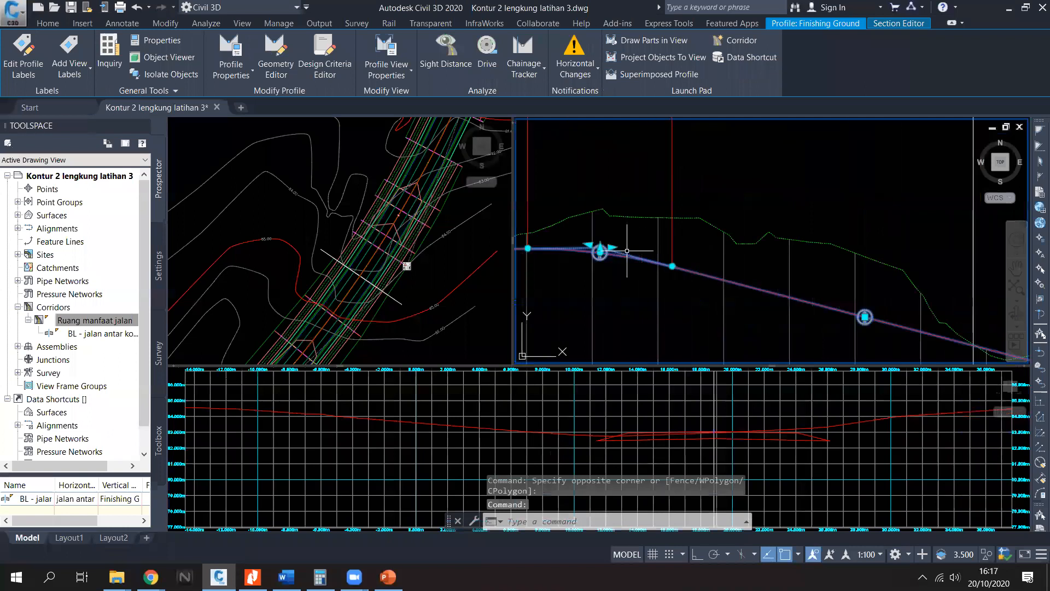
pyautogui.click(600, 250)
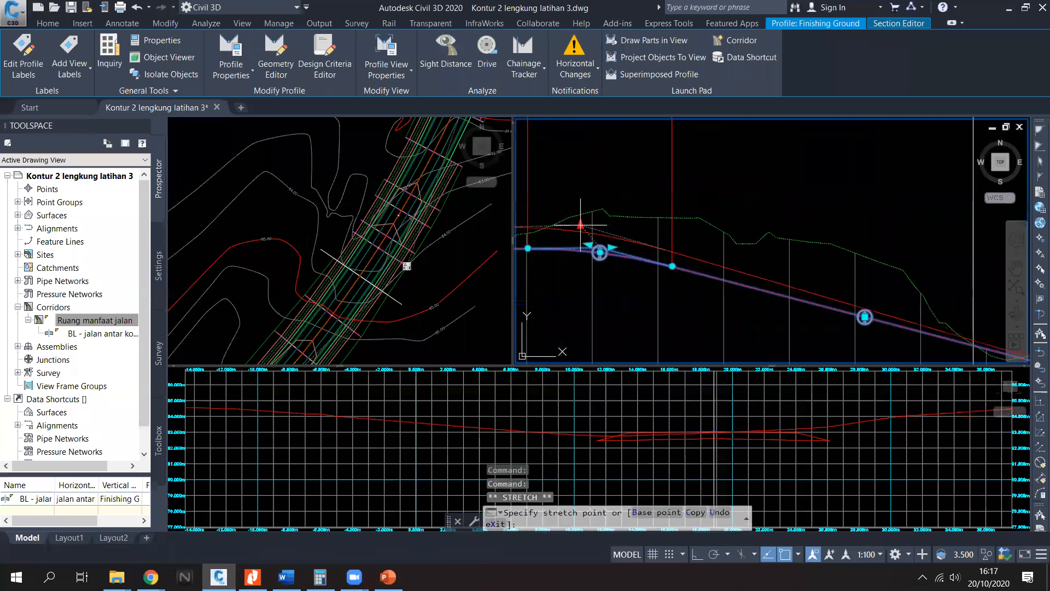
pyautogui.click(580, 224)
# Step: Move the Finishing Ground profile's sag PVI after chainage 1+420 farther along the chainage and slightly lower
pyautogui.scroll(-1, 645, 274)
pyautogui.moveTo(760, 308); pyautogui.dragTo(695, 289, button='middle')
pyautogui.scroll(3, 897, 333)
pyautogui.click(843, 301)
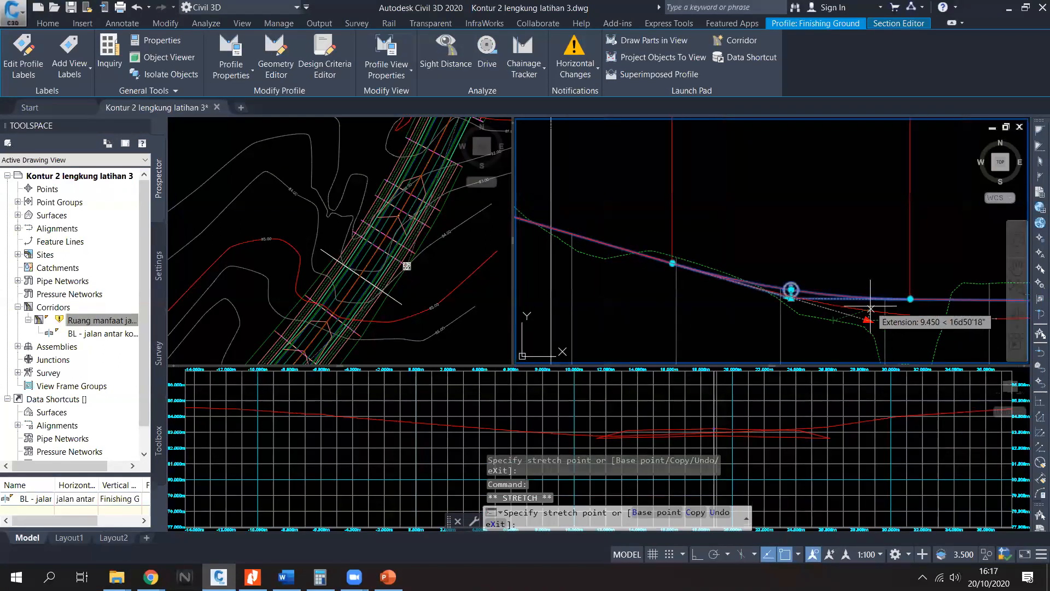
pyautogui.press('Escape')
pyautogui.scroll(2, 787, 301)
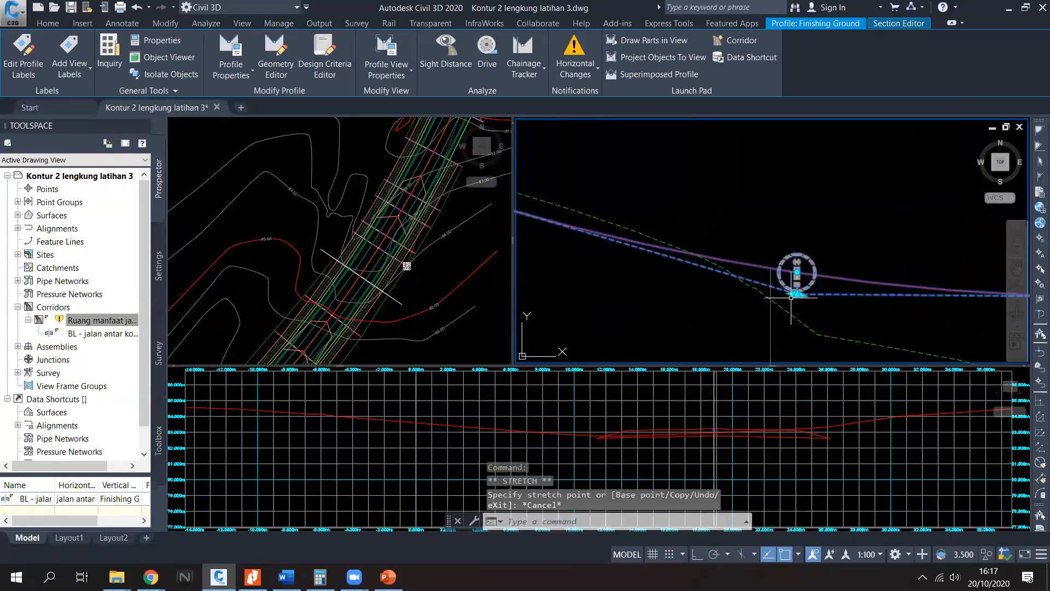
pyautogui.click(797, 294)
pyautogui.scroll(-2, 850, 306)
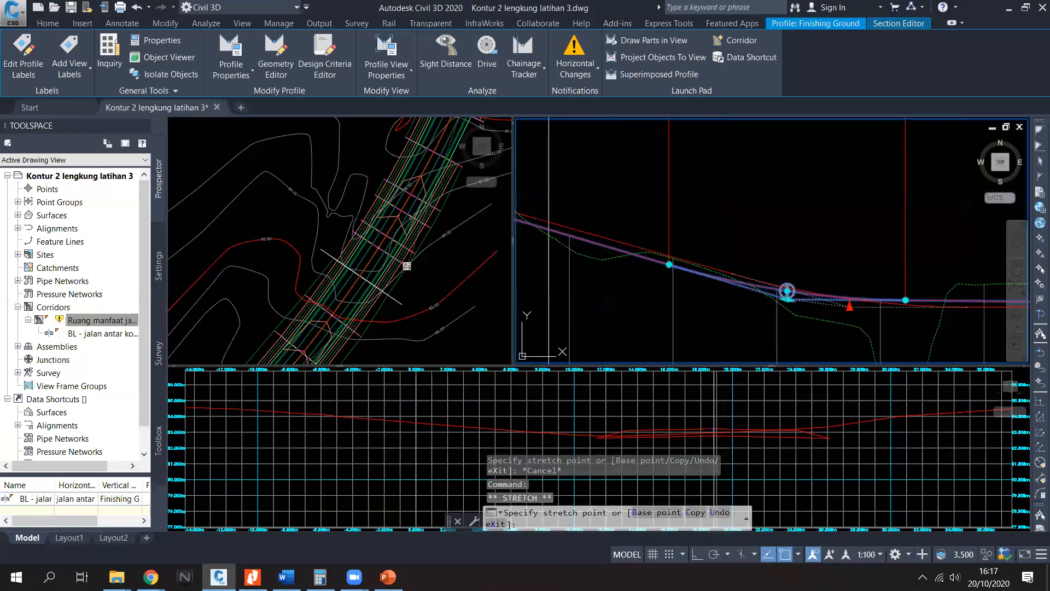
pyautogui.press('Escape')
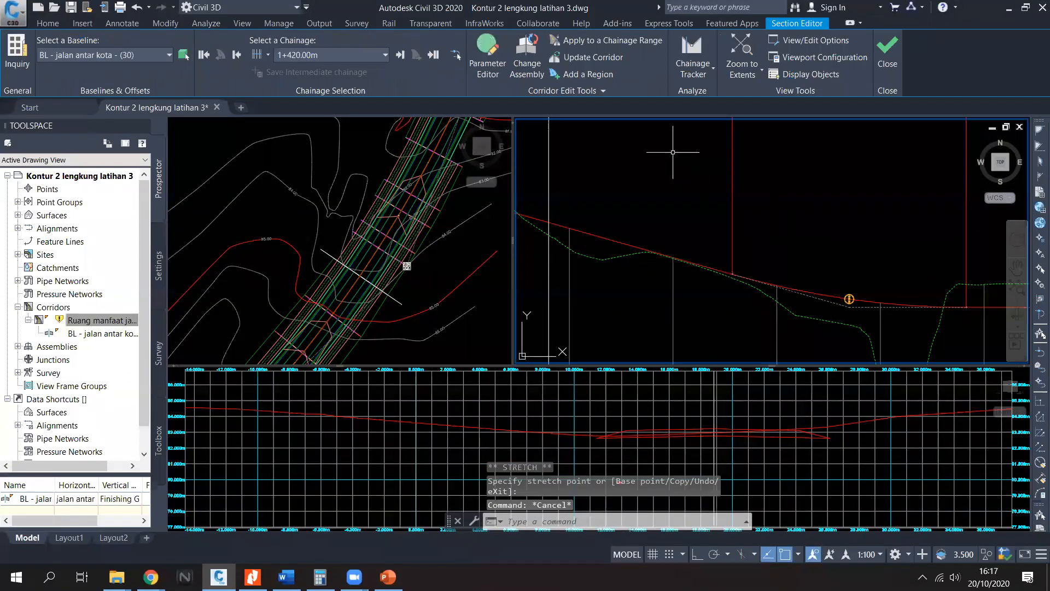
# Step: Dismiss all horizontal-change notifications on the Finishing Ground profile and rebuild the Ruang manfaat jalan corridor
pyautogui.click(849, 299)
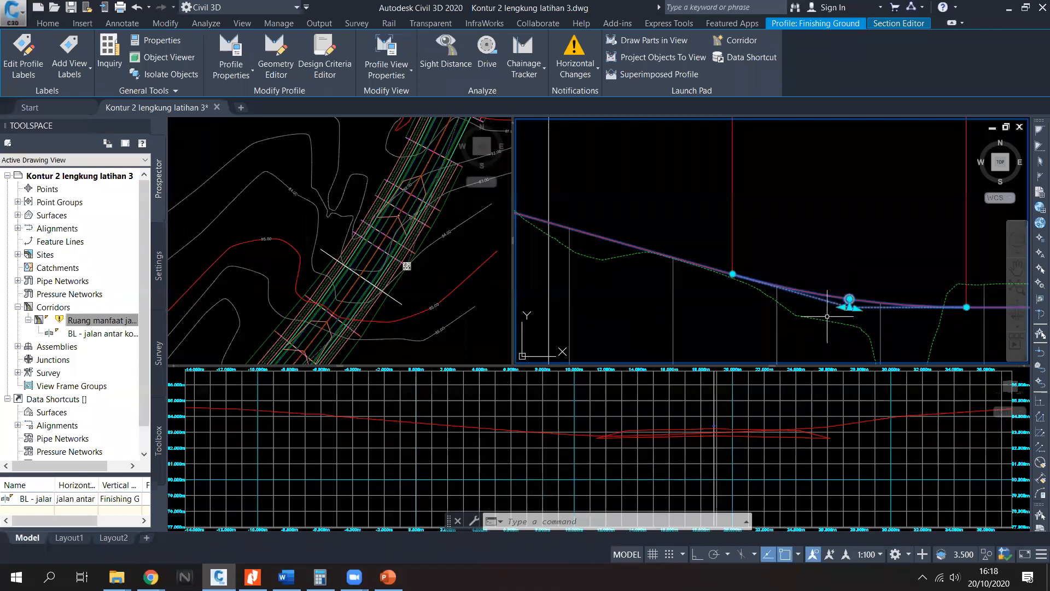
pyautogui.scroll(2, 852, 308)
pyautogui.scroll(-2, 839, 283)
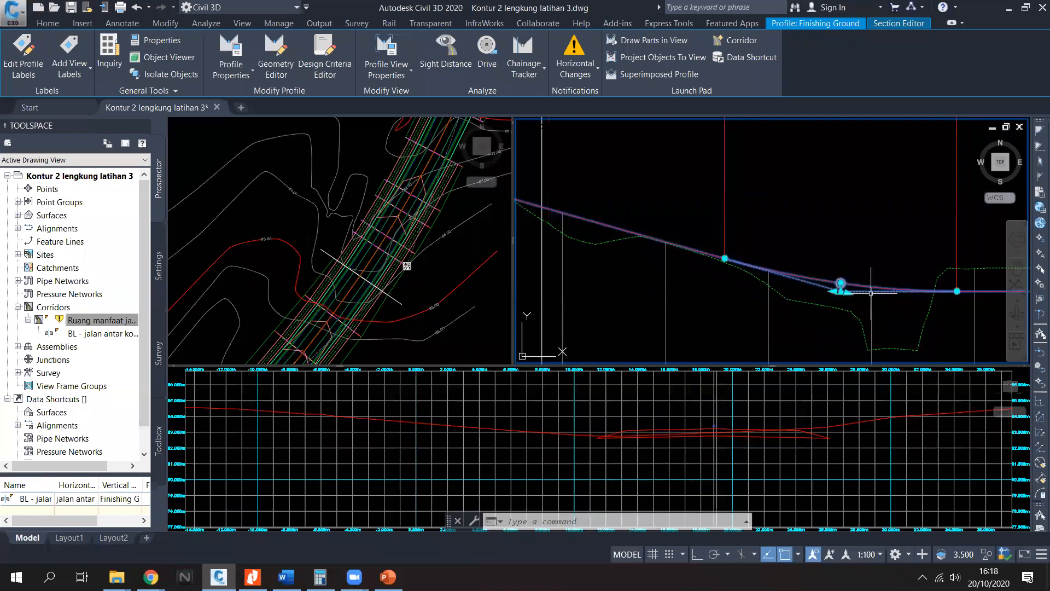
pyautogui.click(588, 74)
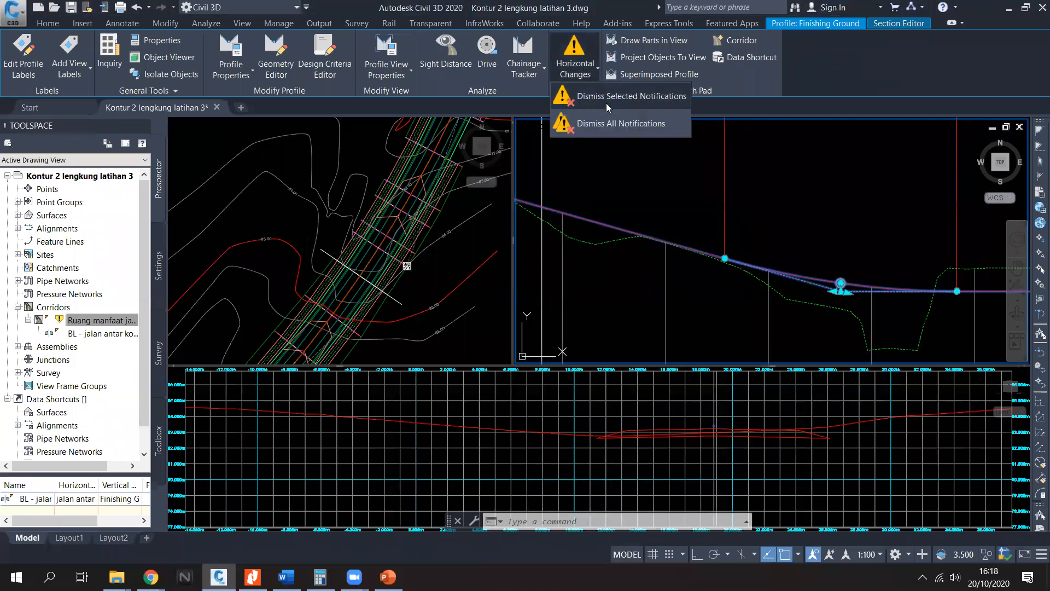
pyautogui.click(621, 124)
pyautogui.press('Escape')
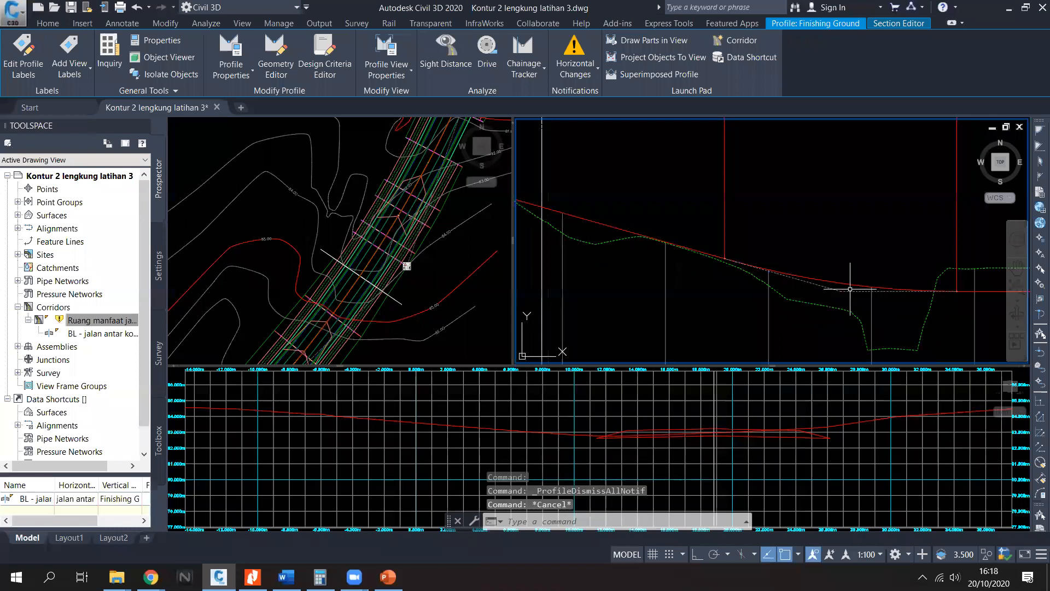
pyautogui.rightClick(102, 320)
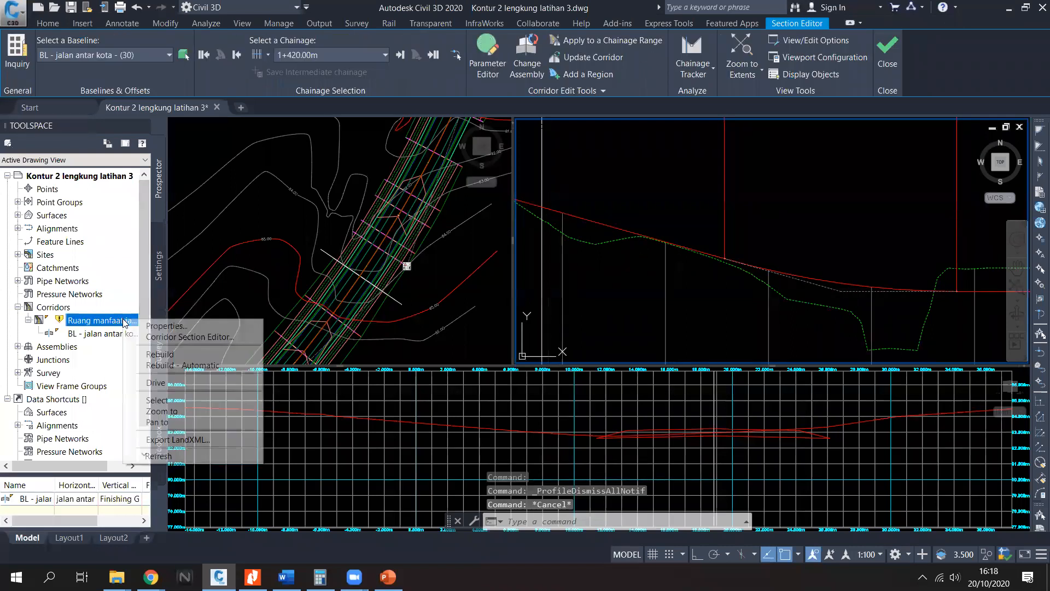
pyautogui.click(164, 354)
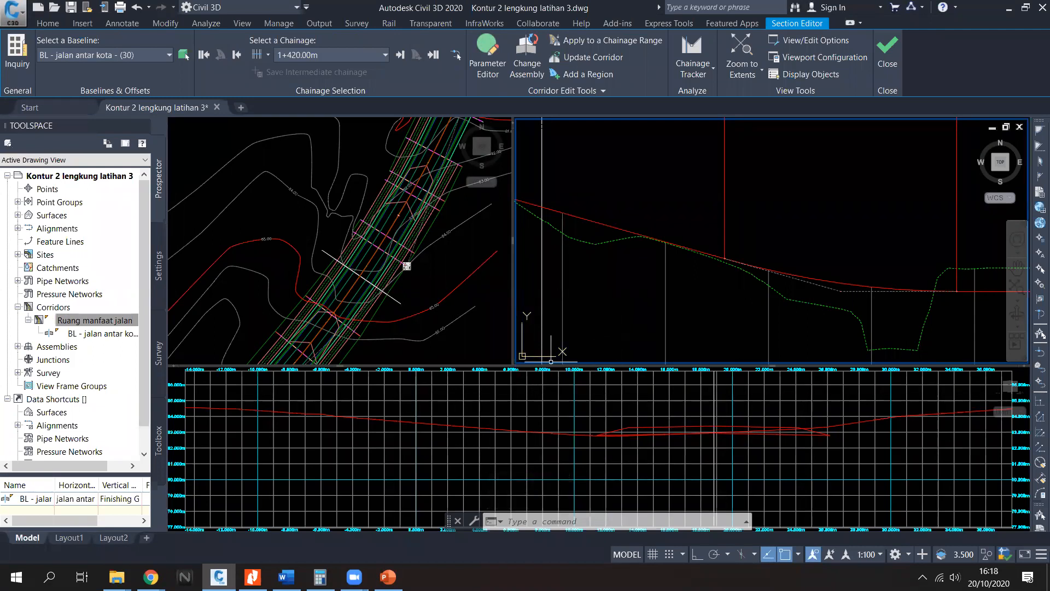
# Step: Examine the corridor's cross sections one chainage at a time from 1+420 to 2+020
pyautogui.click(401, 56)
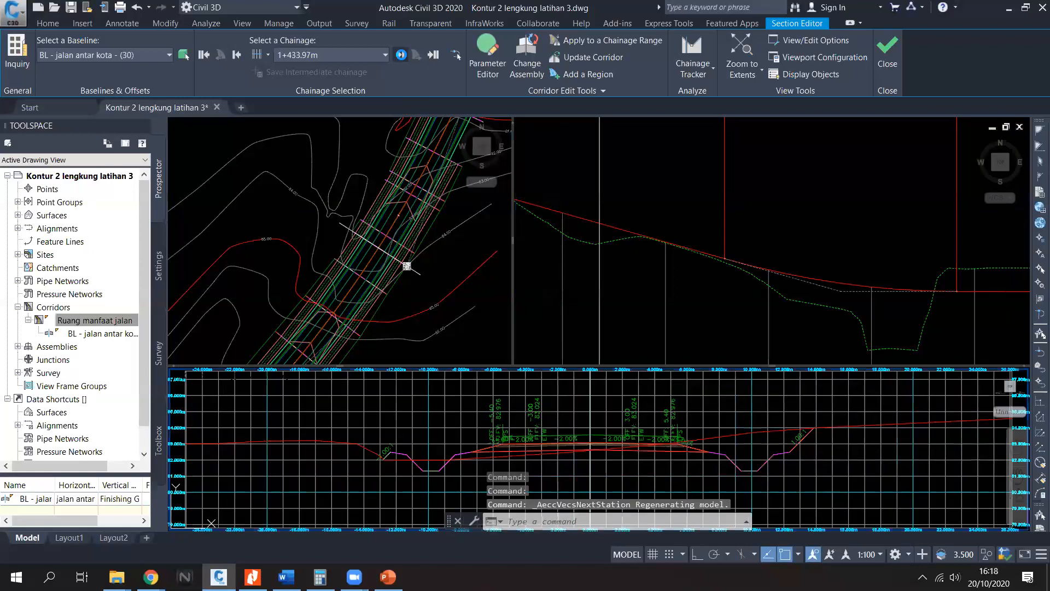
pyautogui.click(400, 55)
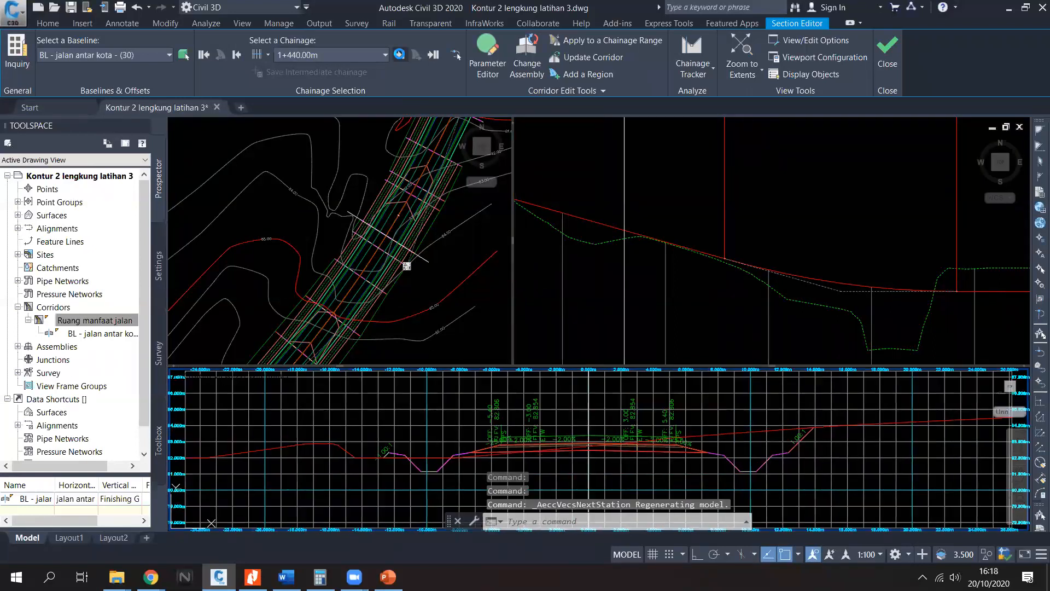
pyautogui.click(400, 55)
pyautogui.click(400, 54)
pyautogui.click(401, 55)
pyautogui.click(399, 54)
pyautogui.click(399, 55)
pyautogui.click(400, 55)
pyautogui.click(400, 55)
pyautogui.click(400, 55)
pyautogui.click(400, 54)
pyautogui.click(400, 54)
pyautogui.click(400, 55)
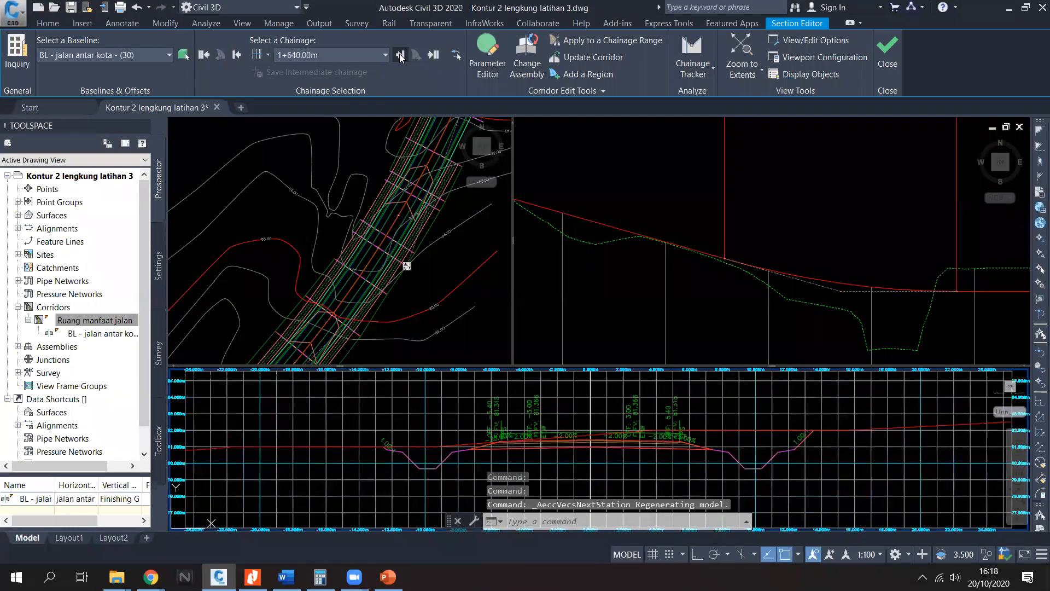
pyautogui.click(400, 55)
pyautogui.click(400, 55)
pyautogui.click(400, 54)
pyautogui.click(400, 55)
pyautogui.click(399, 54)
pyautogui.click(400, 55)
pyautogui.click(400, 55)
pyautogui.click(401, 54)
pyautogui.click(401, 55)
pyautogui.click(402, 54)
pyautogui.click(402, 55)
pyautogui.click(402, 54)
pyautogui.click(402, 54)
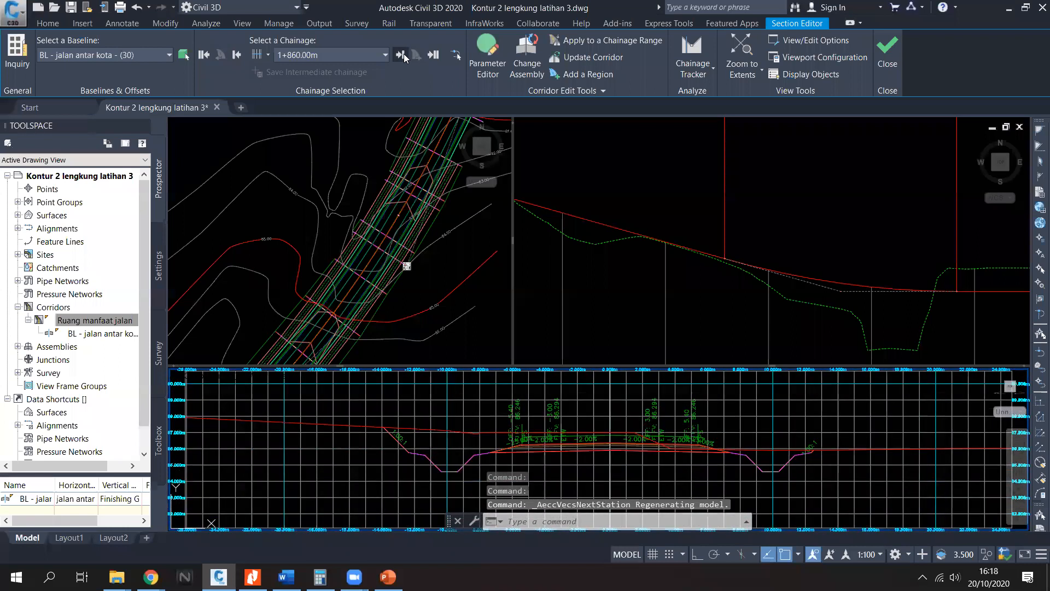
pyautogui.click(402, 54)
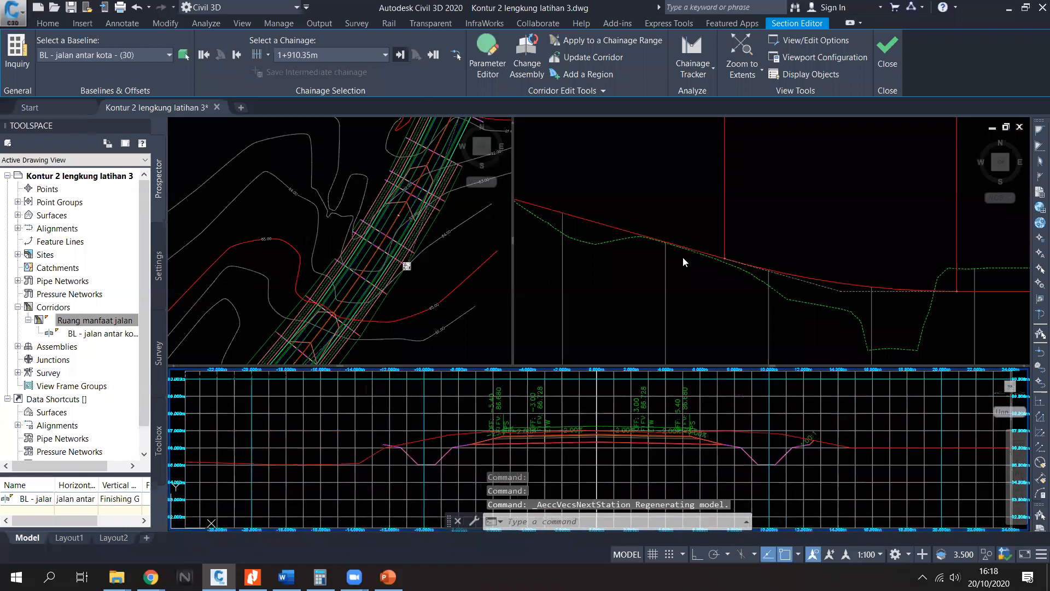
# Step: Compare the Finishing Ground profile with the existing ground along the profile view and close the corridor section editor
pyautogui.click(654, 204)
pyautogui.scroll(-1, 661, 227)
pyautogui.scroll(-2, 733, 262)
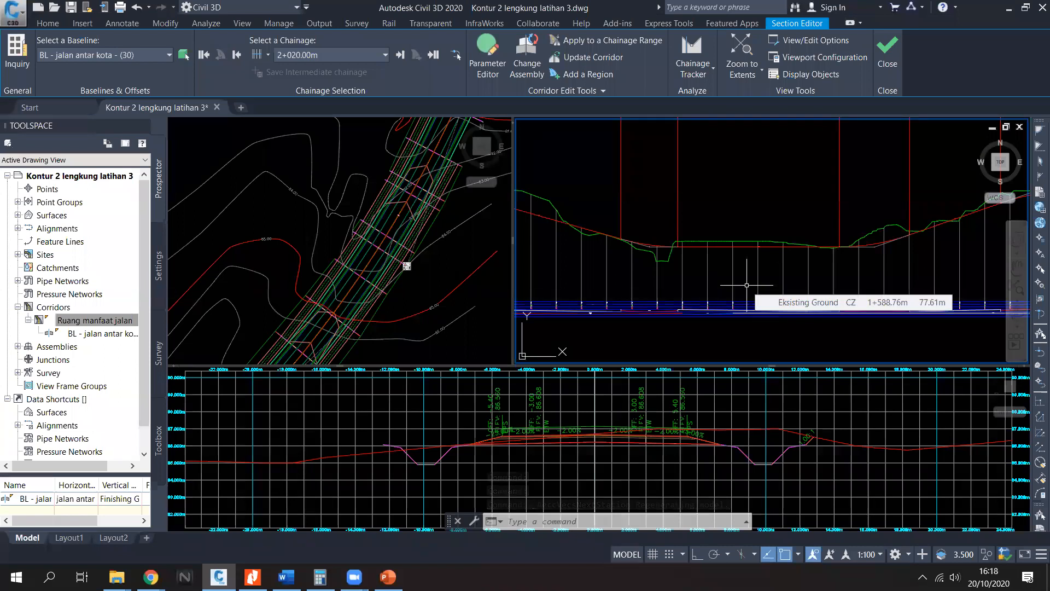
pyautogui.moveTo(733, 285)
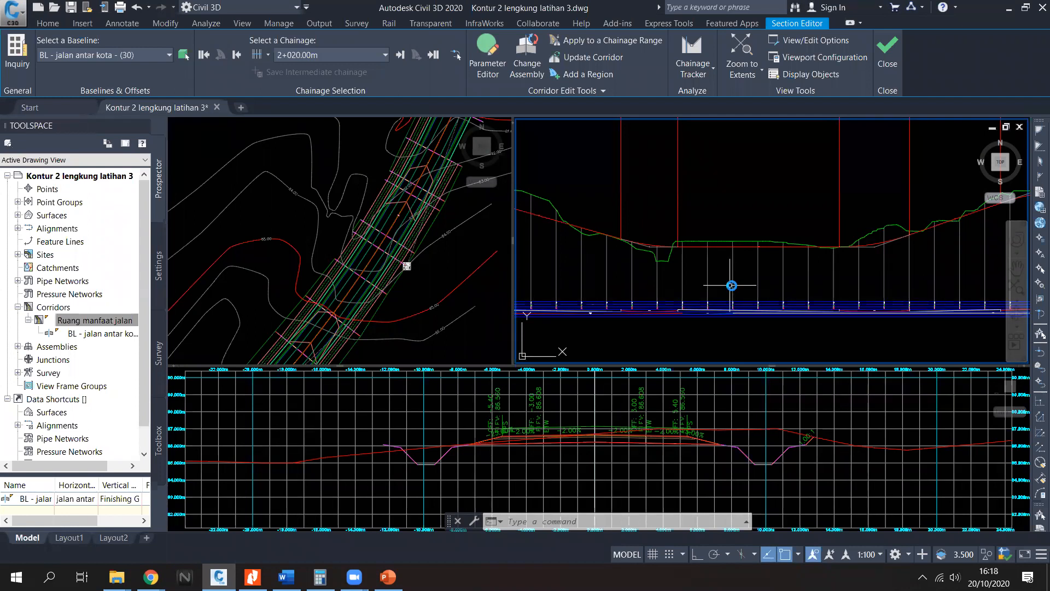
pyautogui.moveTo(729, 282); pyautogui.dragTo(741, 289, button='middle')
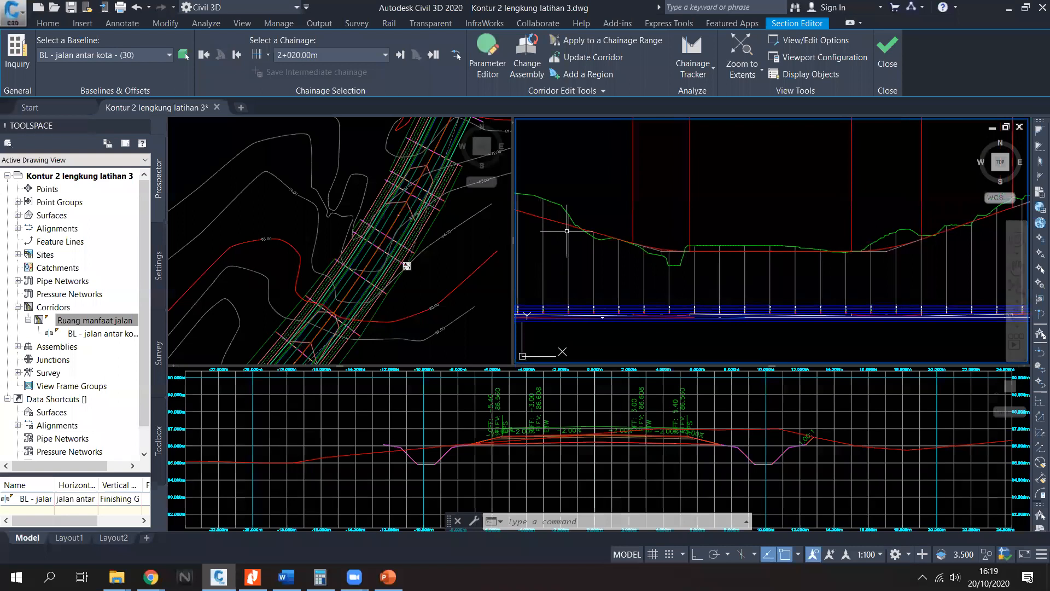
pyautogui.moveTo(604, 206); pyautogui.dragTo(648, 229, button='middle')
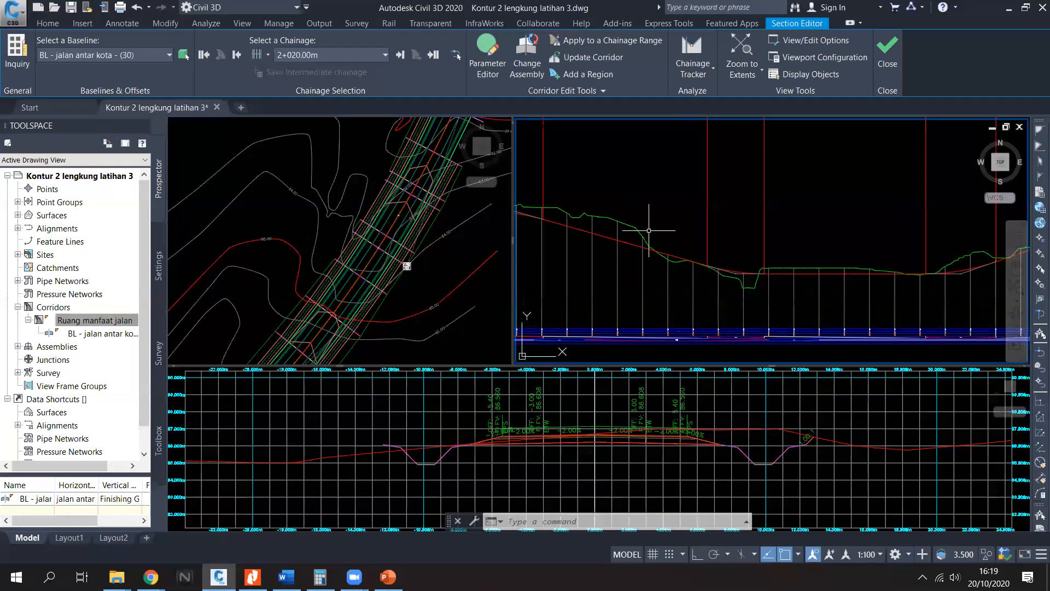
pyautogui.scroll(-3, 649, 230)
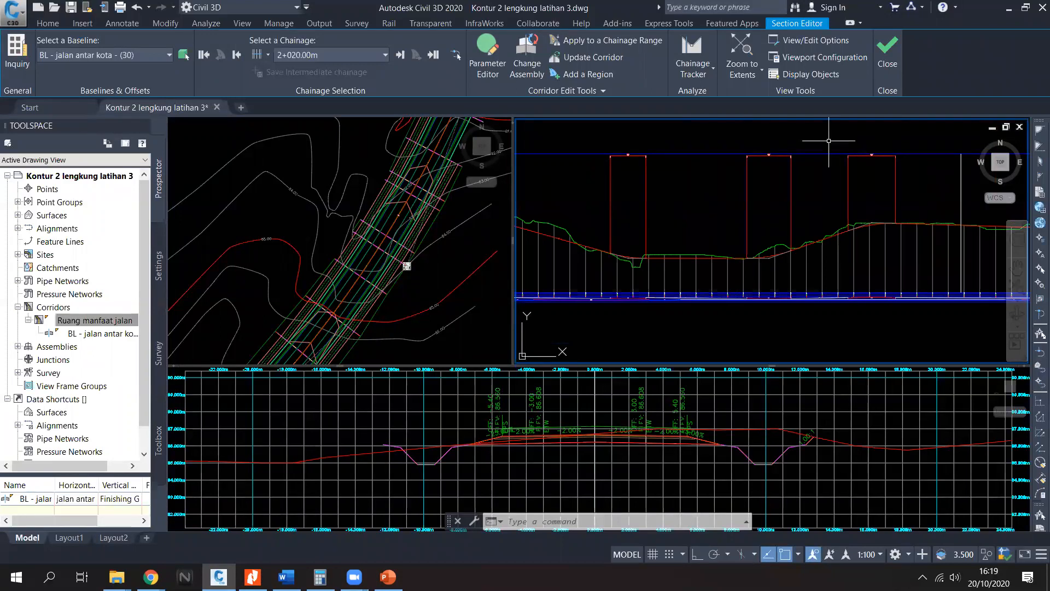
pyautogui.click(888, 53)
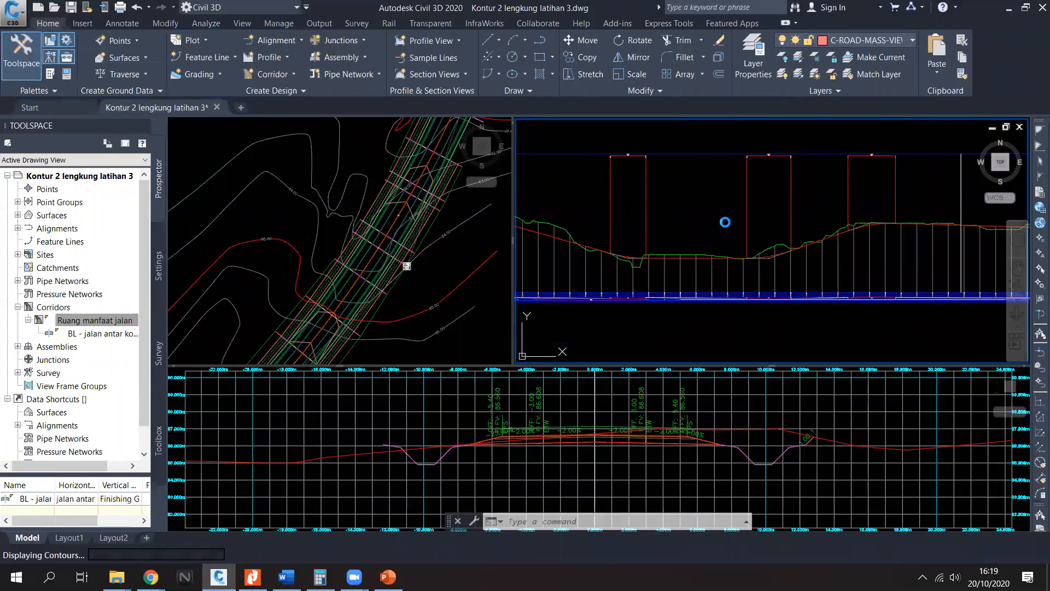
pyautogui.moveTo(766, 285); pyautogui.dragTo(603, 235, button='middle')
pyautogui.click(103, 321)
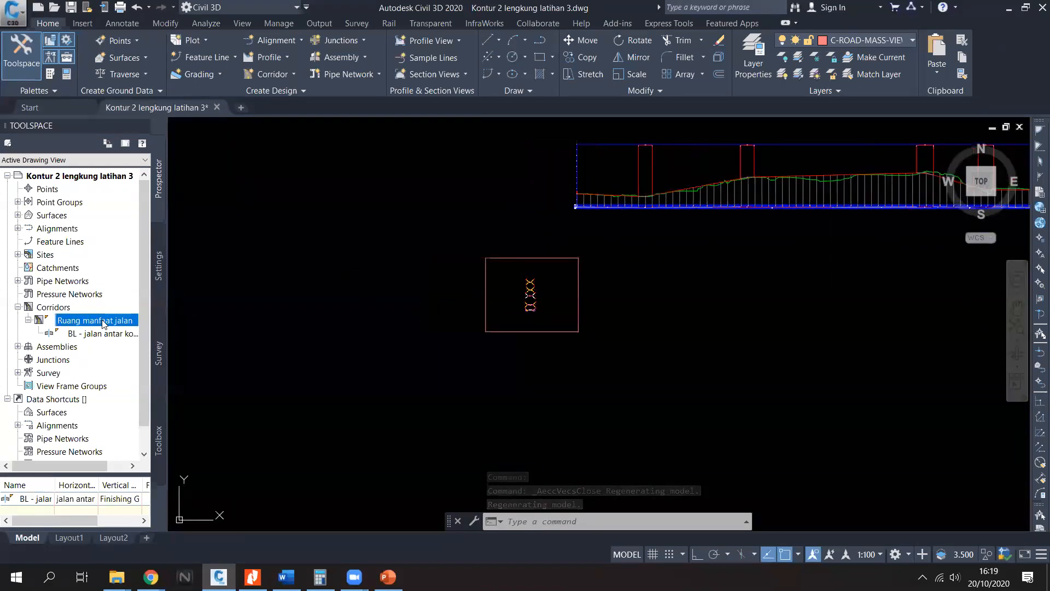
pyautogui.rightClick(110, 322)
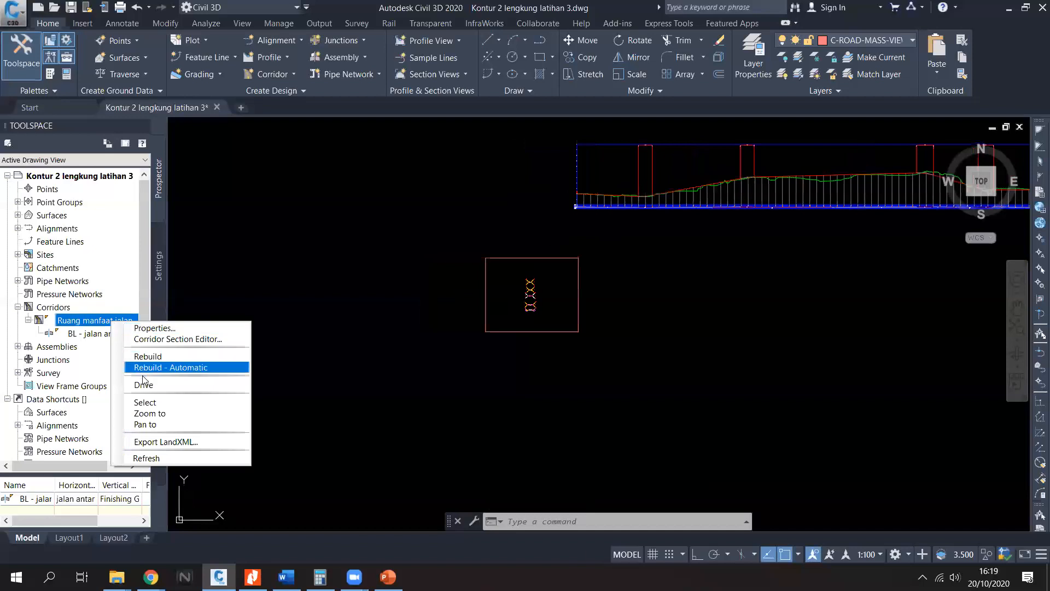
pyautogui.click(144, 384)
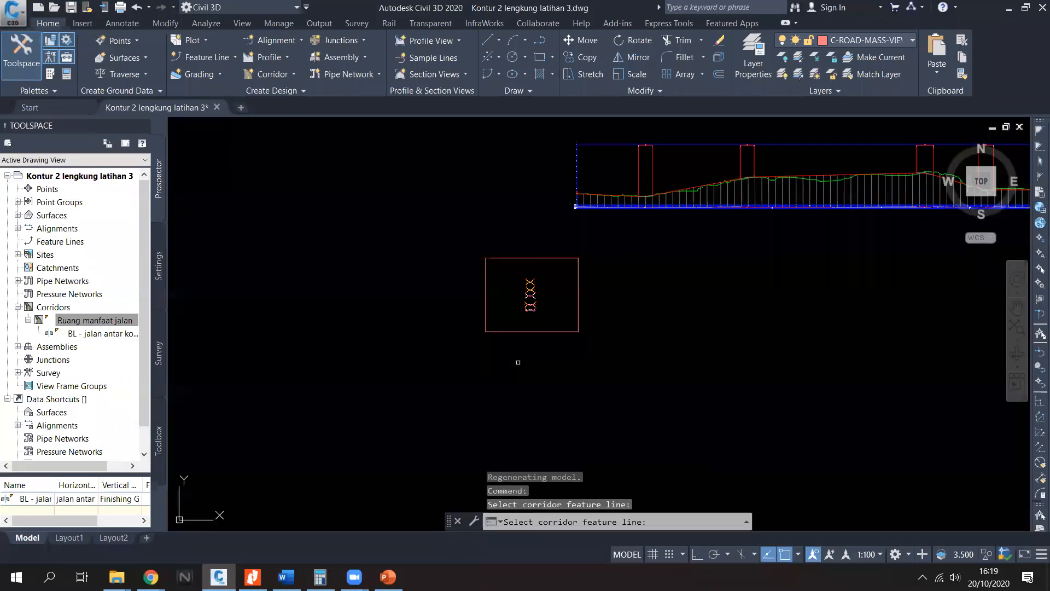
pyautogui.scroll(-3, 613, 365)
pyautogui.scroll(6, 492, 333)
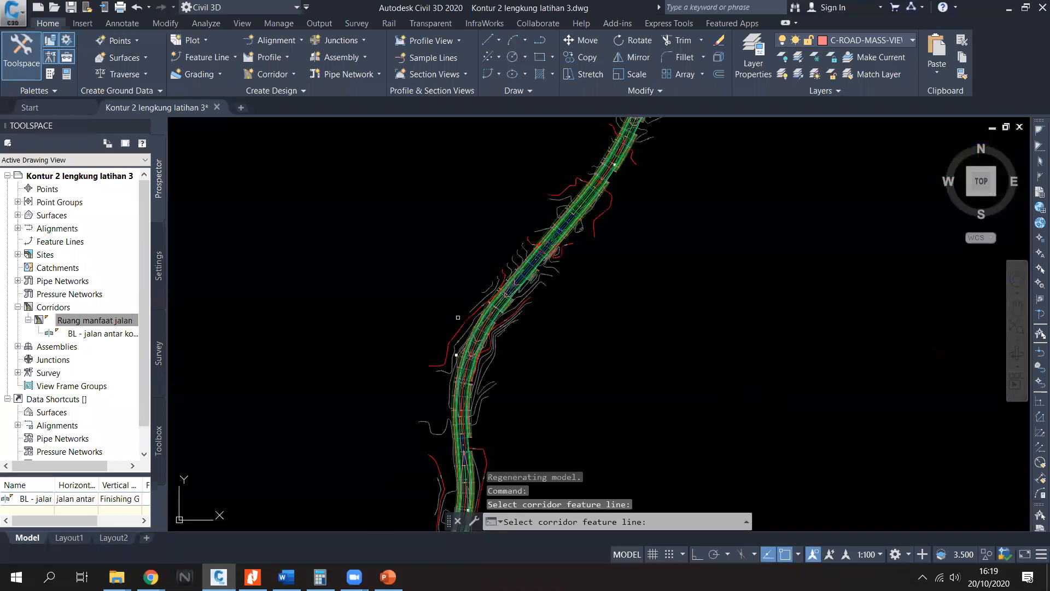
pyautogui.click(503, 333)
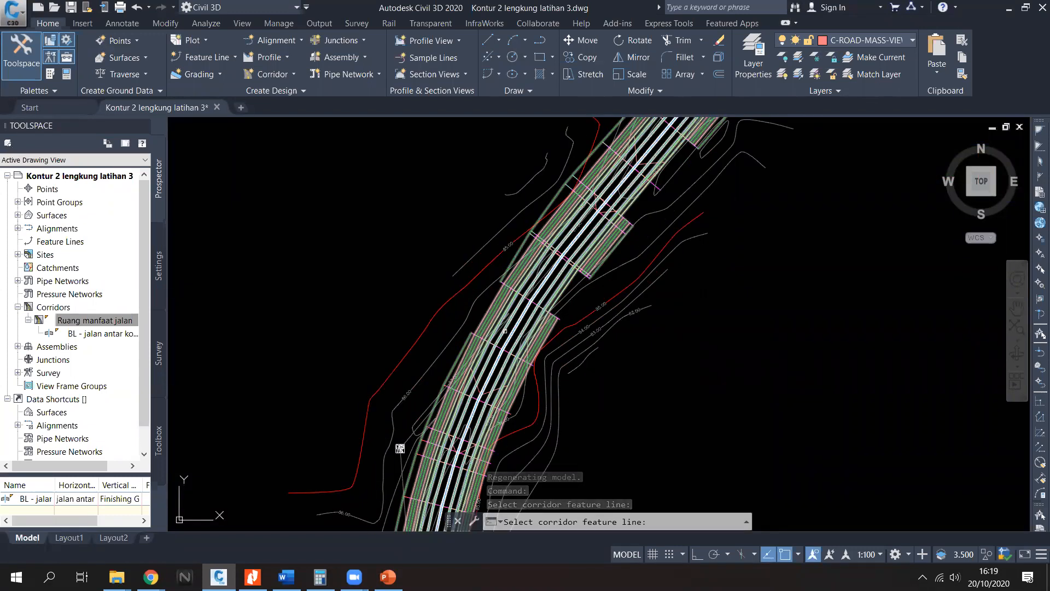
pyautogui.press('Escape')
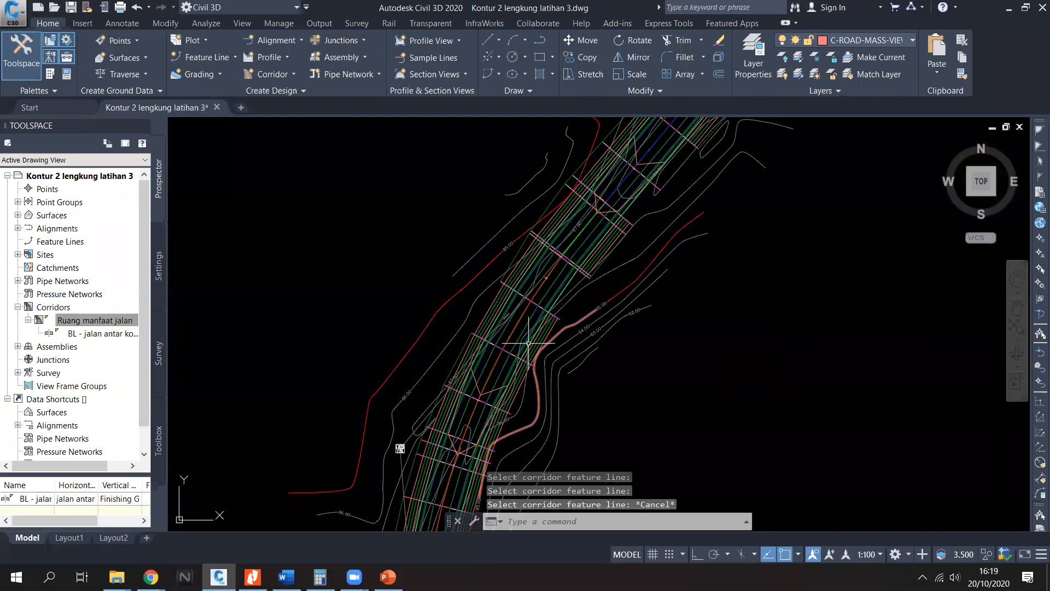
pyautogui.click(514, 332)
pyautogui.rightClick(515, 331)
pyautogui.click(522, 346)
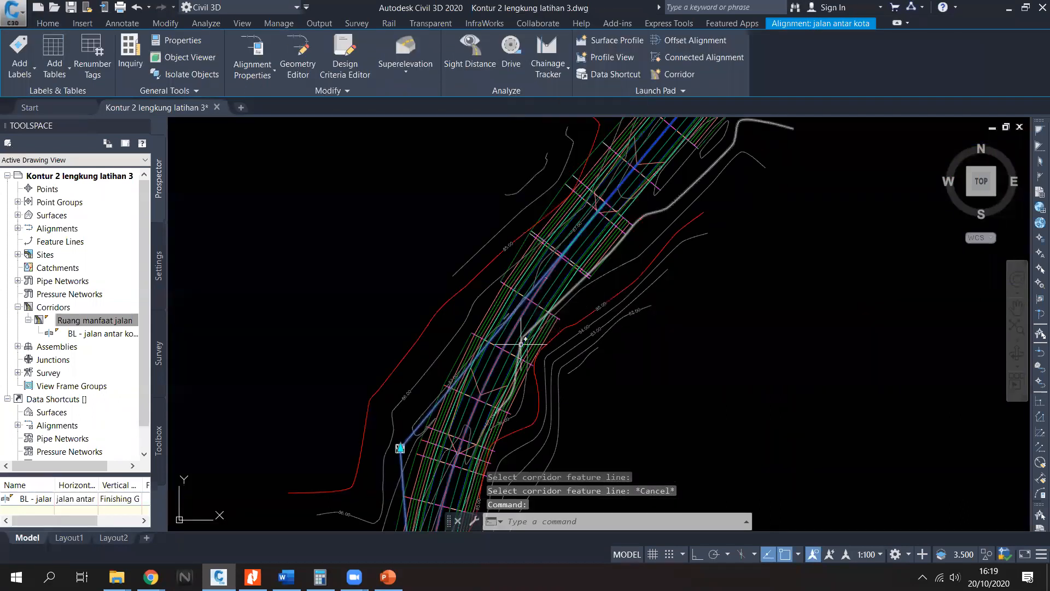
pyautogui.scroll(4, 516, 334)
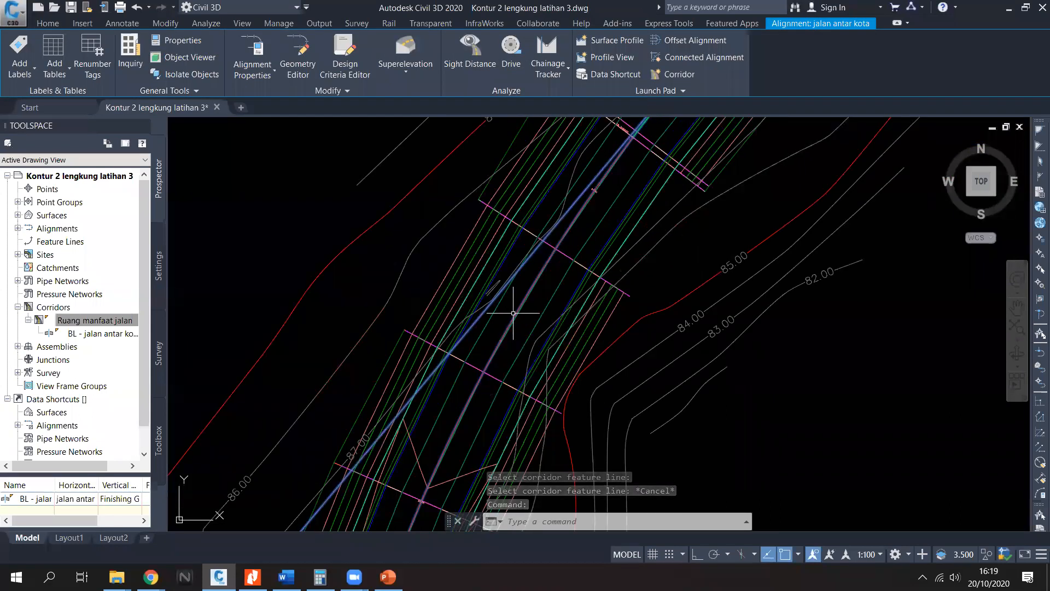
pyautogui.scroll(-3, 513, 324)
pyautogui.press('Escape')
pyautogui.scroll(3, 376, 402)
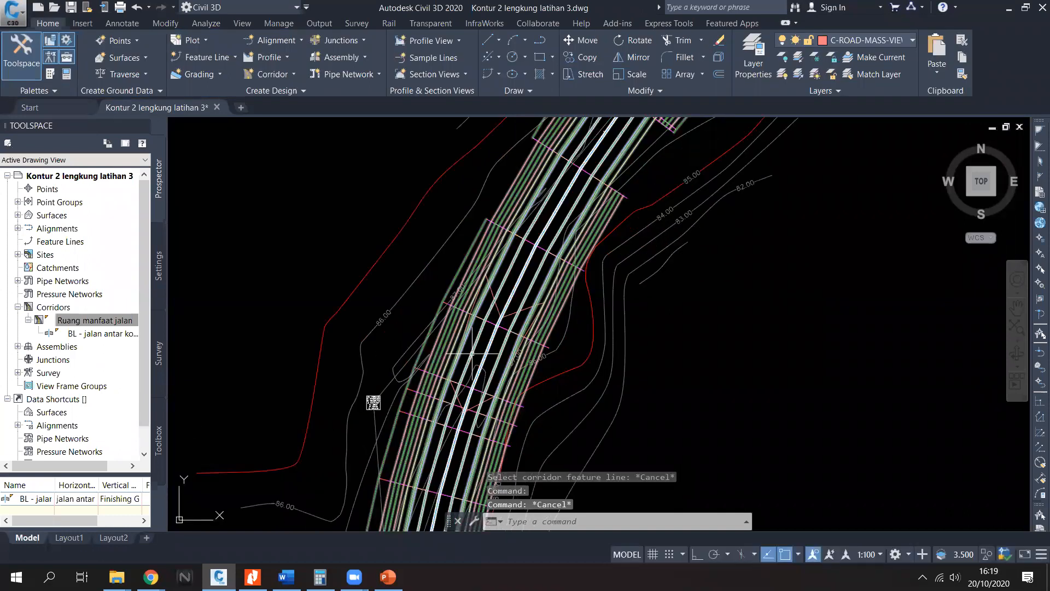
# Step: Send the jalan antar kota alignment to the back of the display order
pyautogui.click(406, 357)
pyautogui.rightClick(534, 268)
pyautogui.moveTo(629, 331)
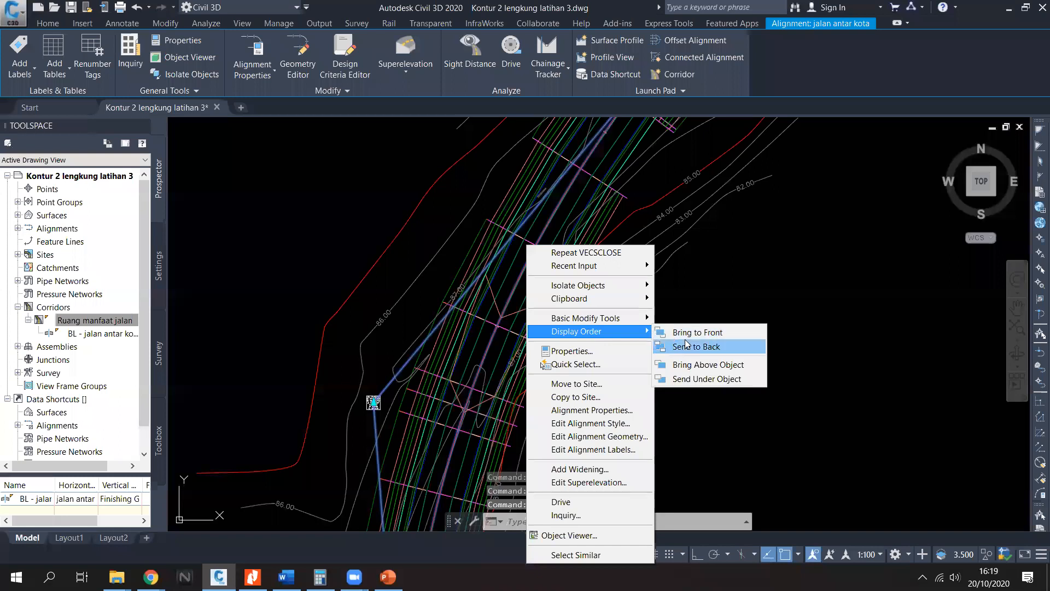
pyautogui.click(692, 346)
pyautogui.press('Escape')
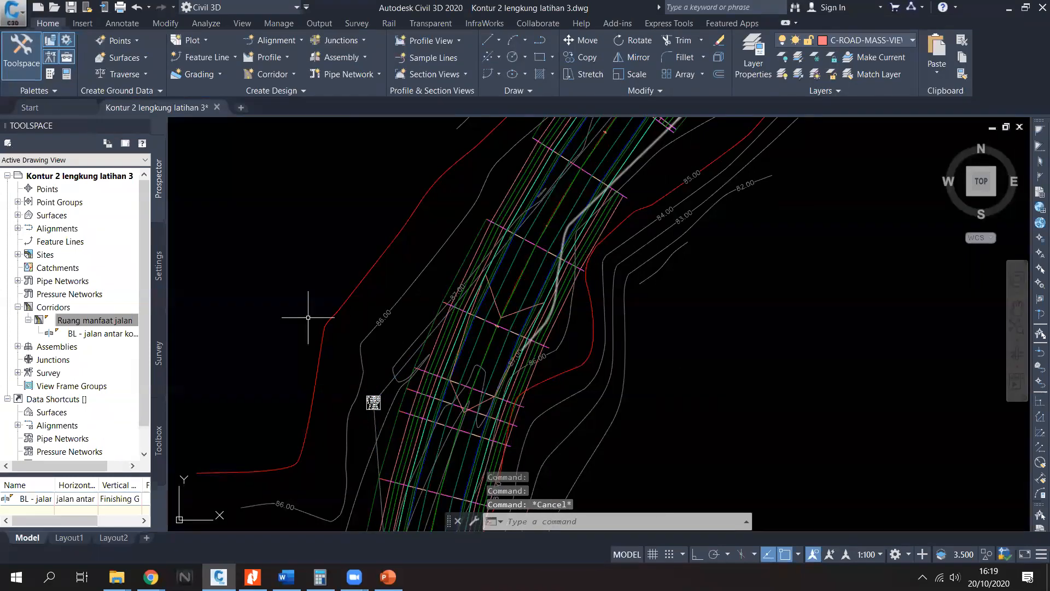
# Step: Start a Drive simulation of the Ruang manfaat jalan corridor along its first Crown feature line
pyautogui.click(112, 323)
pyautogui.rightClick(112, 323)
pyautogui.click(159, 386)
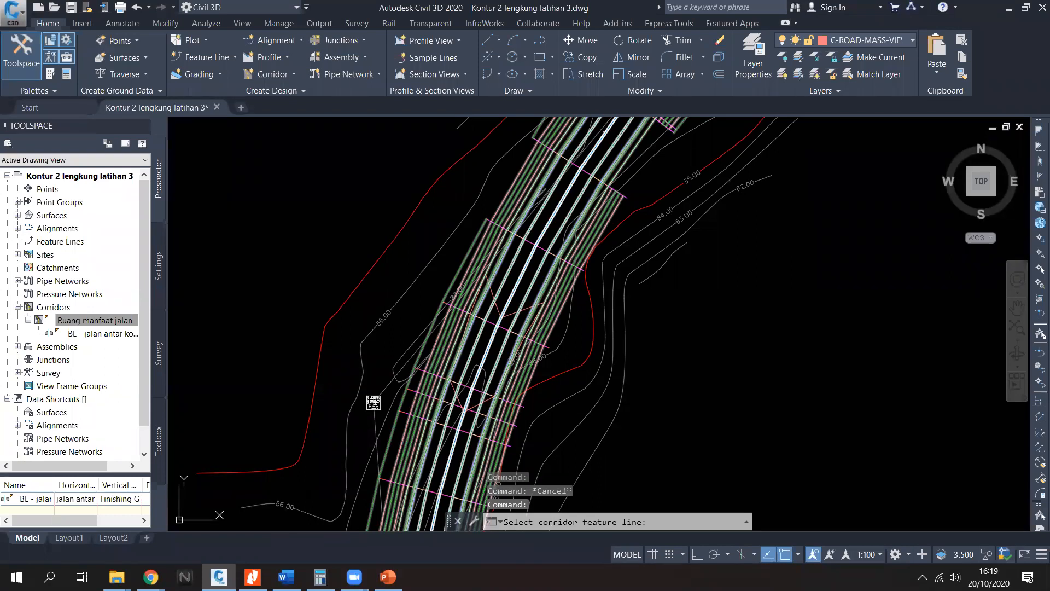
pyautogui.click(492, 338)
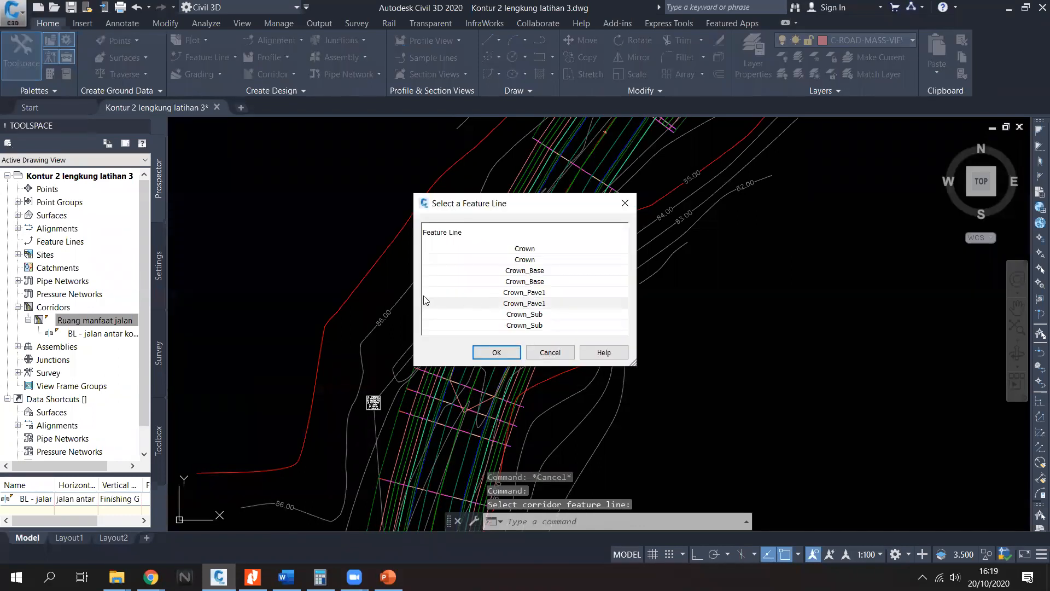
pyautogui.click(526, 249)
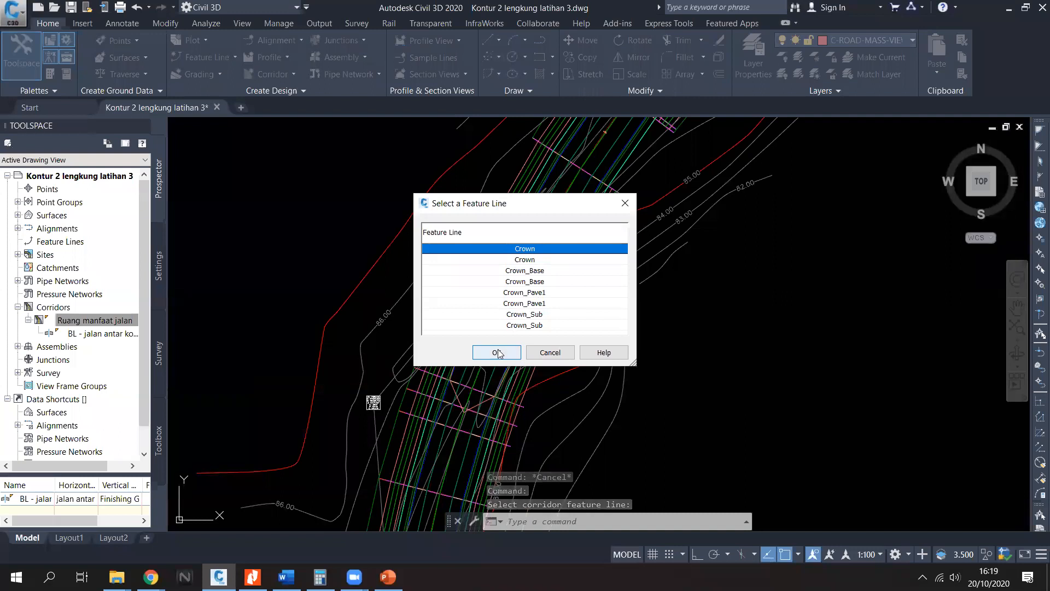
pyautogui.click(499, 352)
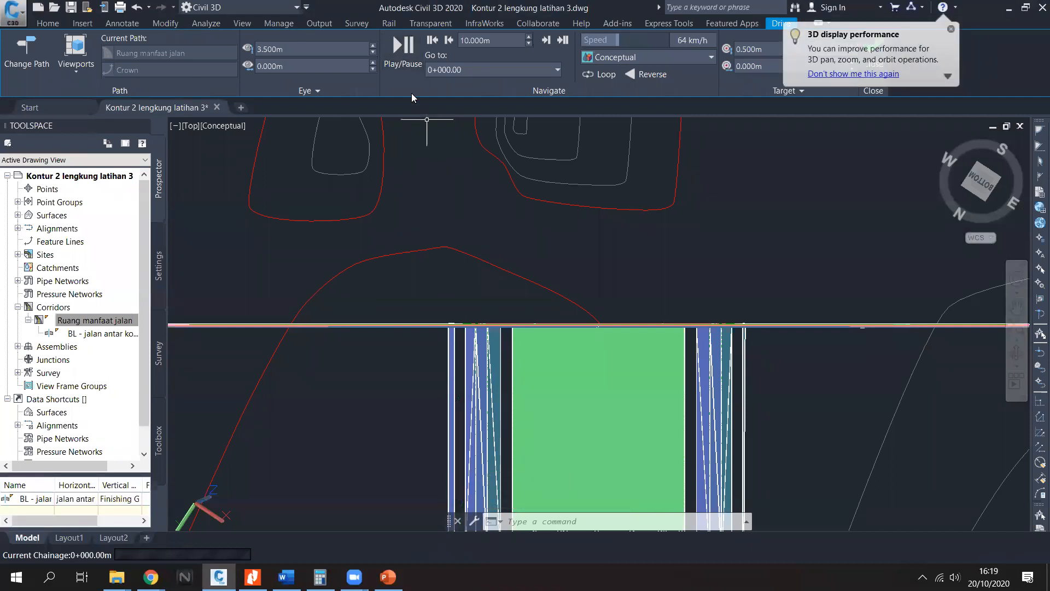
# Step: Play the drive from chainage 0+000.00, pause it shortly after the start, and rebuild the Ruang manfaat jalan corridor
pyautogui.click(401, 52)
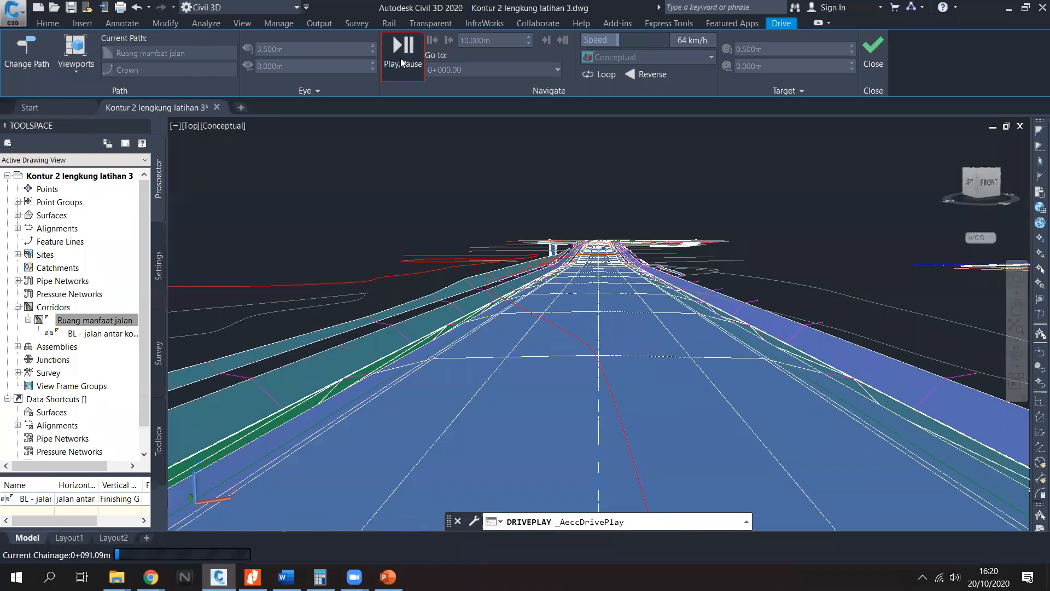
pyautogui.click(400, 58)
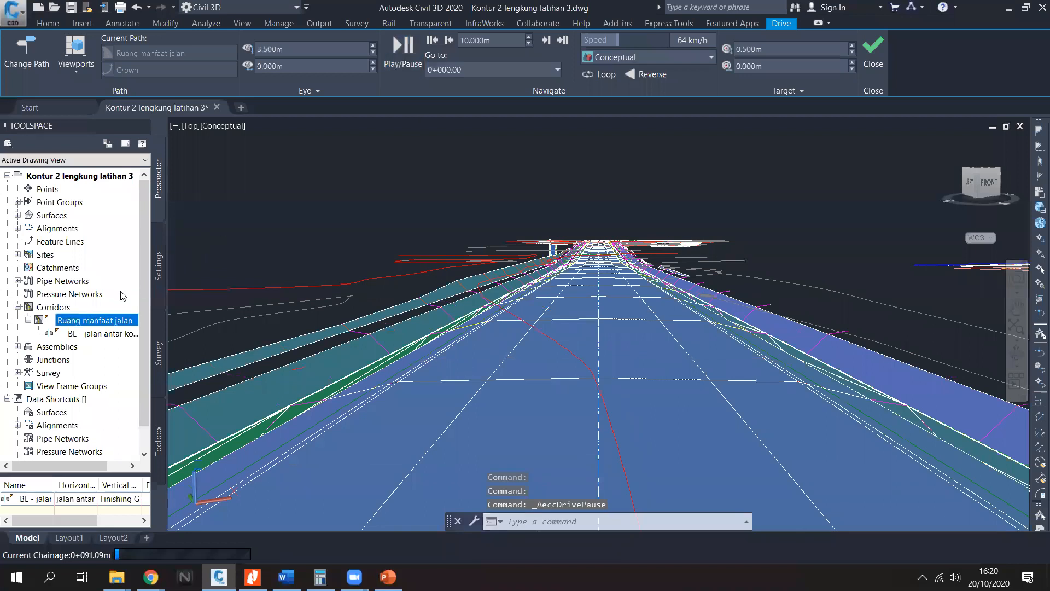
pyautogui.rightClick(89, 324)
pyautogui.click(131, 355)
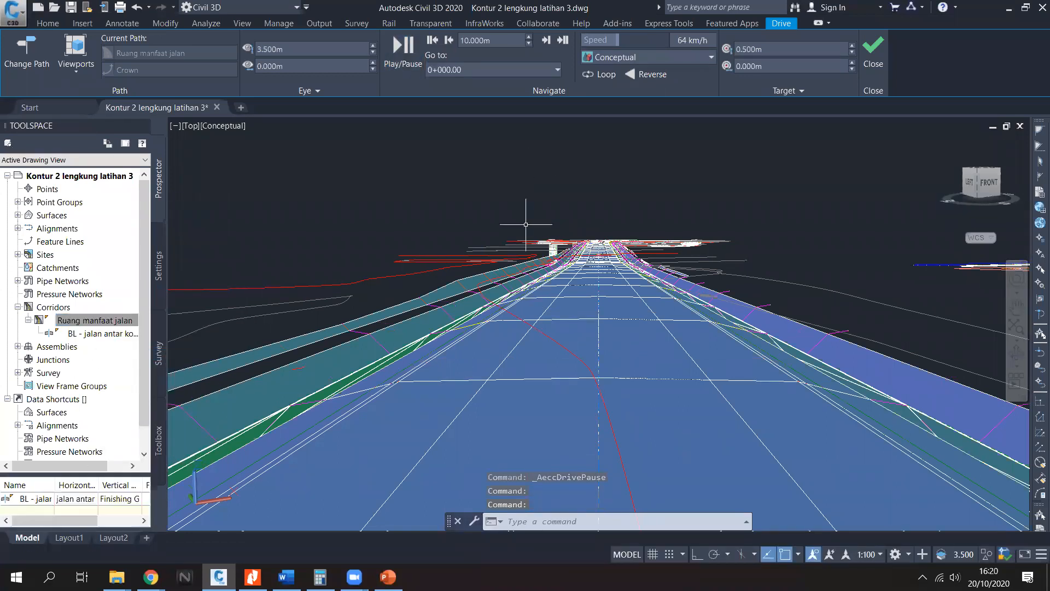
# Step: Play the drive along the corridor's Crown feature line at 100 km/h and close the simulation
pyautogui.click(404, 52)
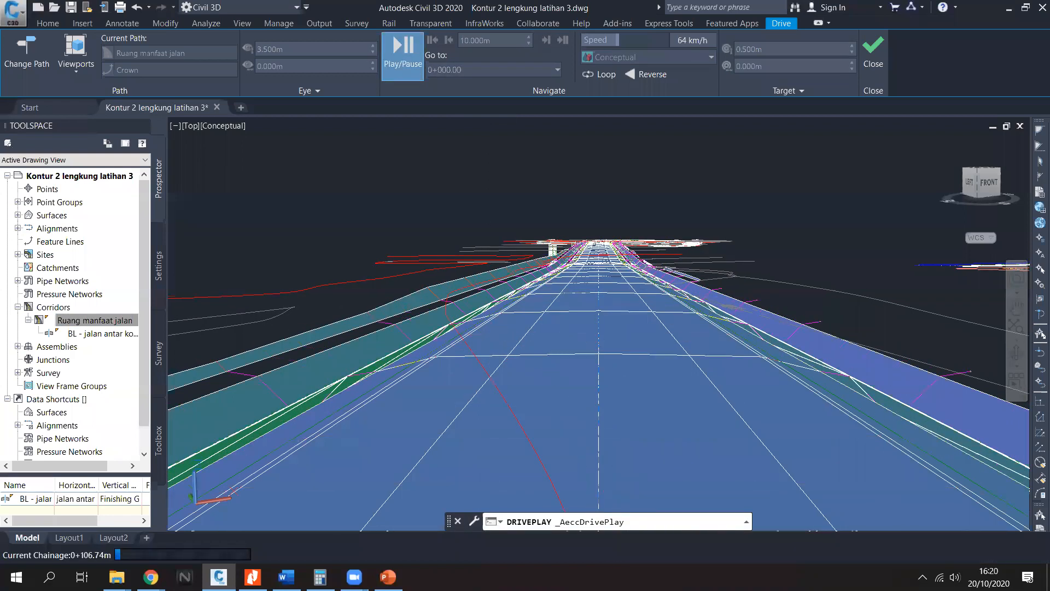
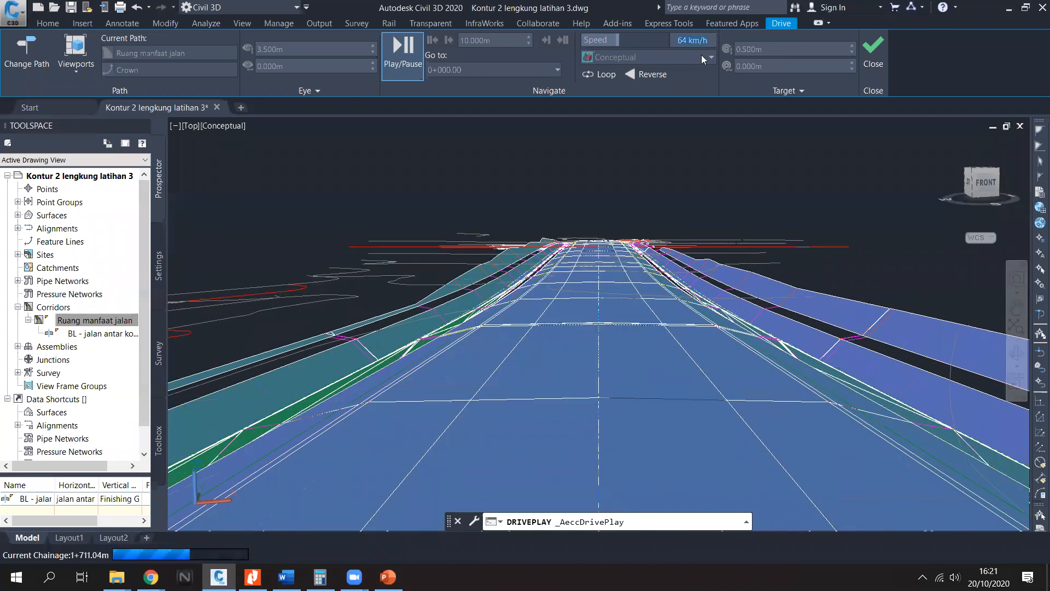
pyautogui.write('00')
pyautogui.press('Return')
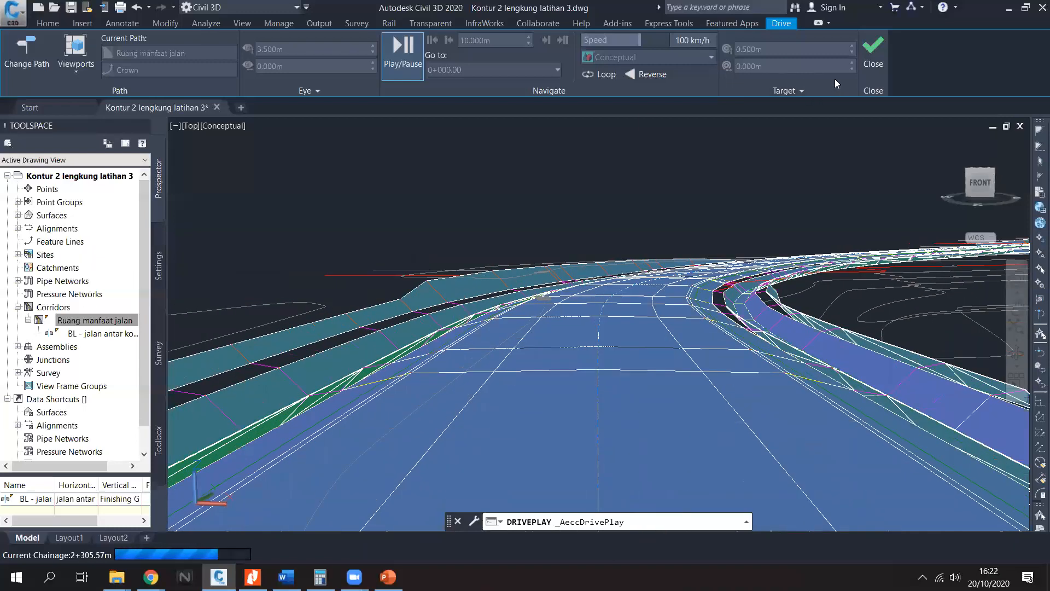
pyautogui.click(875, 56)
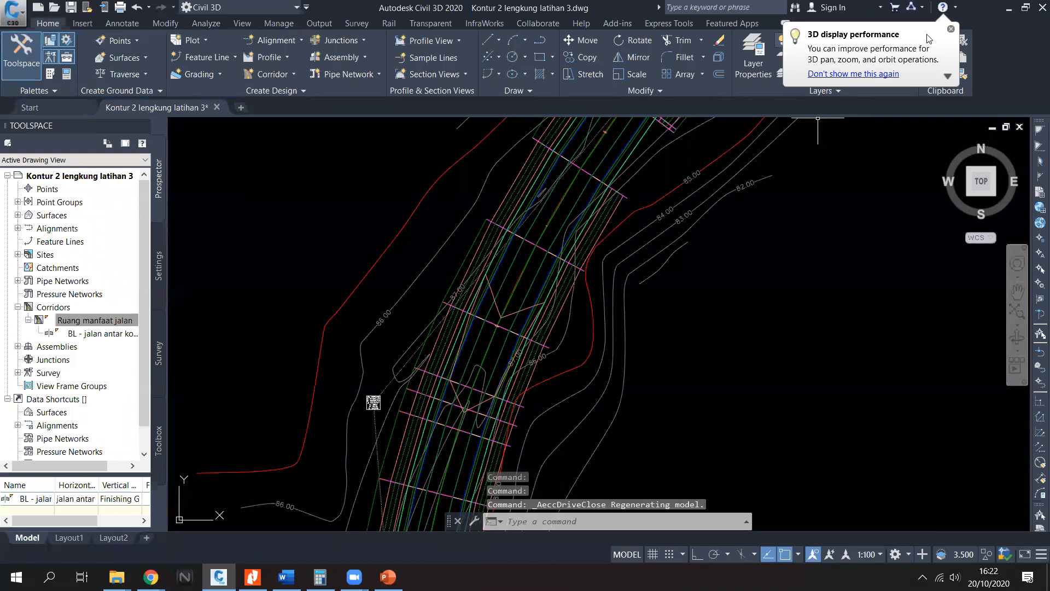
pyautogui.click(951, 30)
# Step: Examine the road assemblies drawn between the alignment and the profile view
pyautogui.click(788, 239)
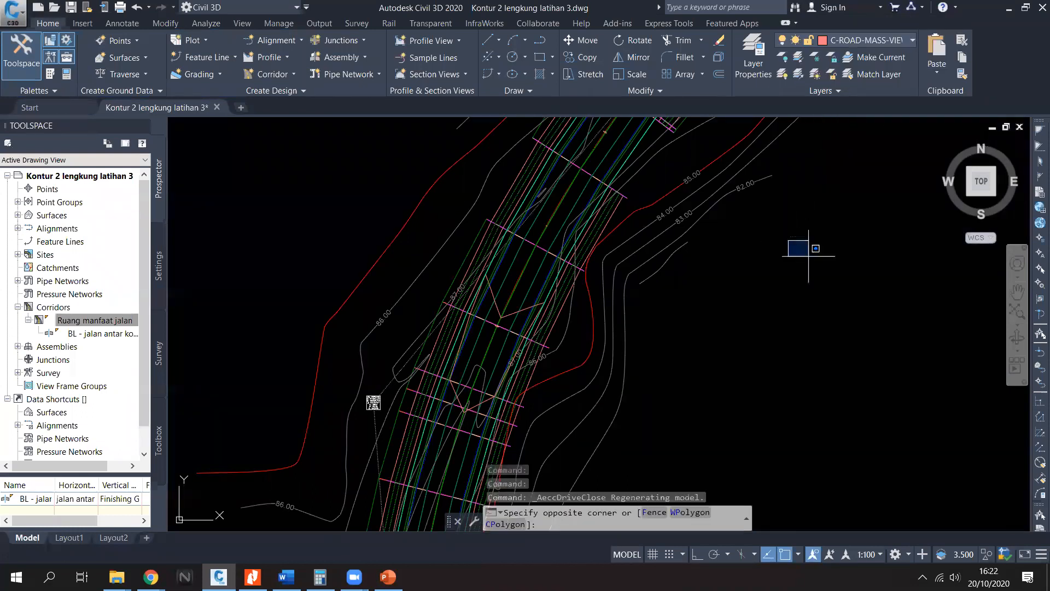
pyautogui.click(808, 257)
pyautogui.scroll(-3, 799, 246)
pyautogui.moveTo(763, 261); pyautogui.dragTo(372, 188, button='middle')
pyautogui.scroll(-2, 560, 225)
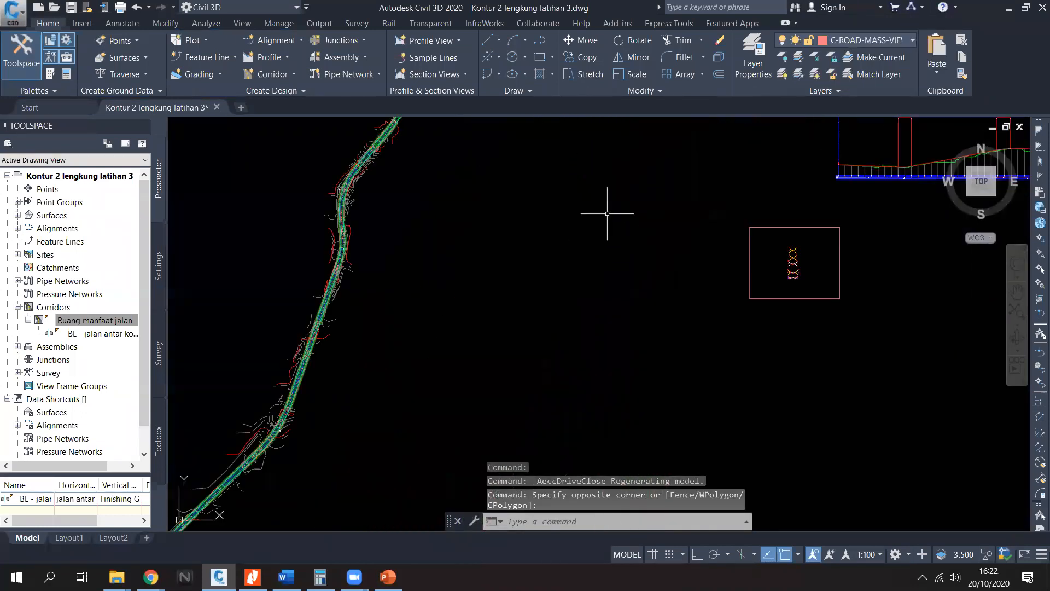
pyautogui.moveTo(769, 276); pyautogui.dragTo(645, 340, button='middle')
pyautogui.scroll(5, 692, 273)
pyautogui.scroll(4, 624, 353)
pyautogui.scroll(-4, 605, 358)
pyautogui.moveTo(608, 277); pyautogui.dragTo(602, 321, button='middle')
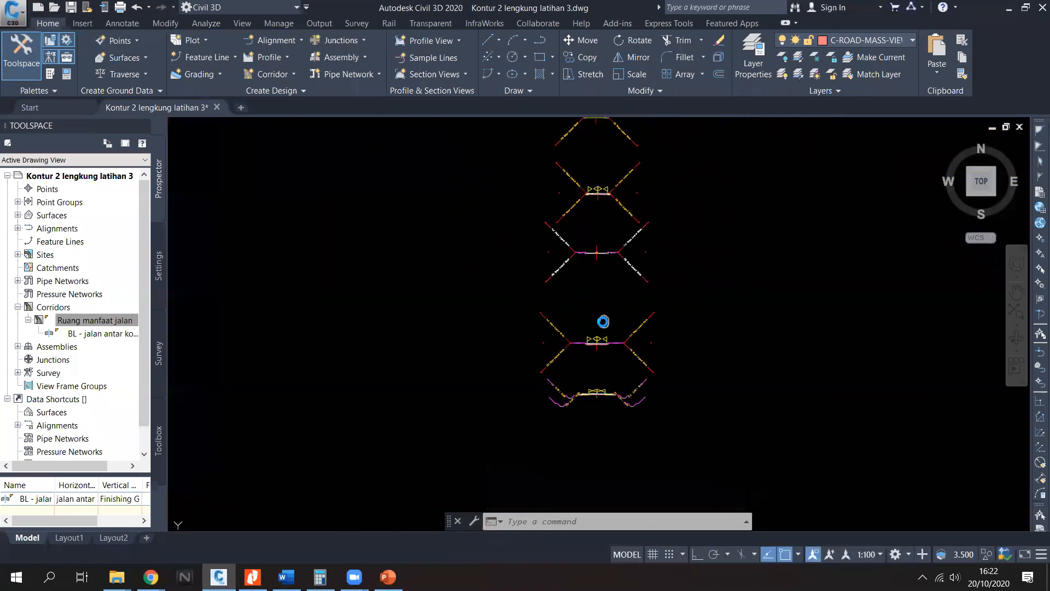
# Step: Assign the Primary Road Full Section assembly to the Ruang manfaat jalan corridor region and rebuild the corridor
pyautogui.click(94, 321)
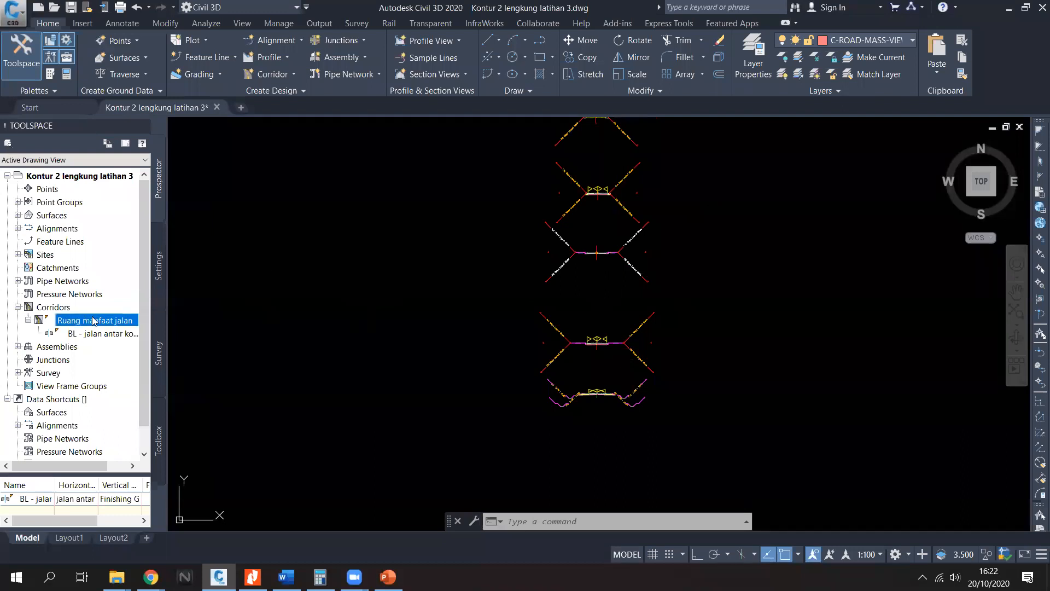
pyautogui.rightClick(109, 325)
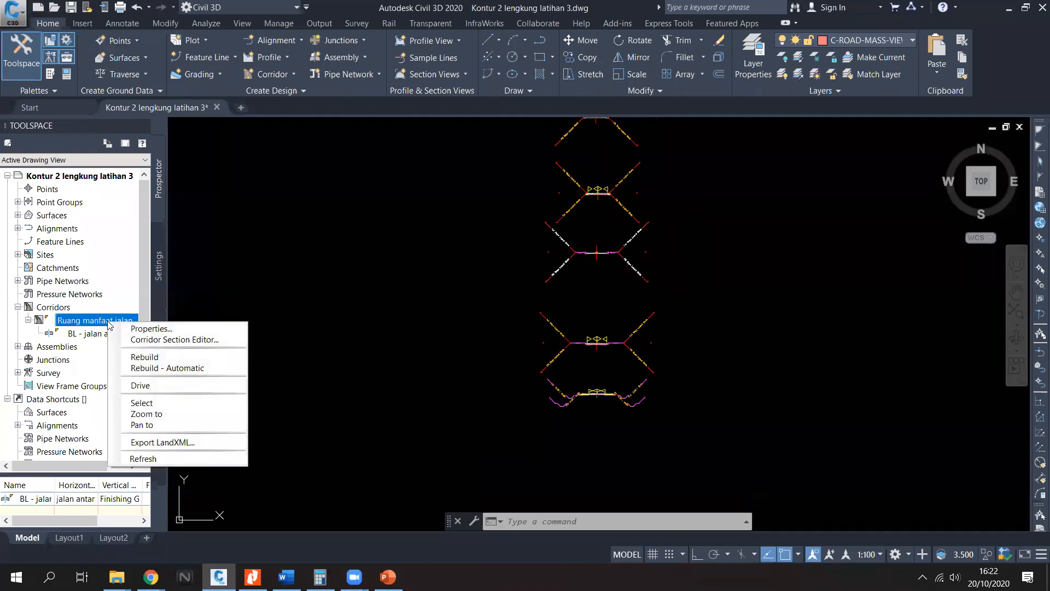
pyautogui.click(144, 329)
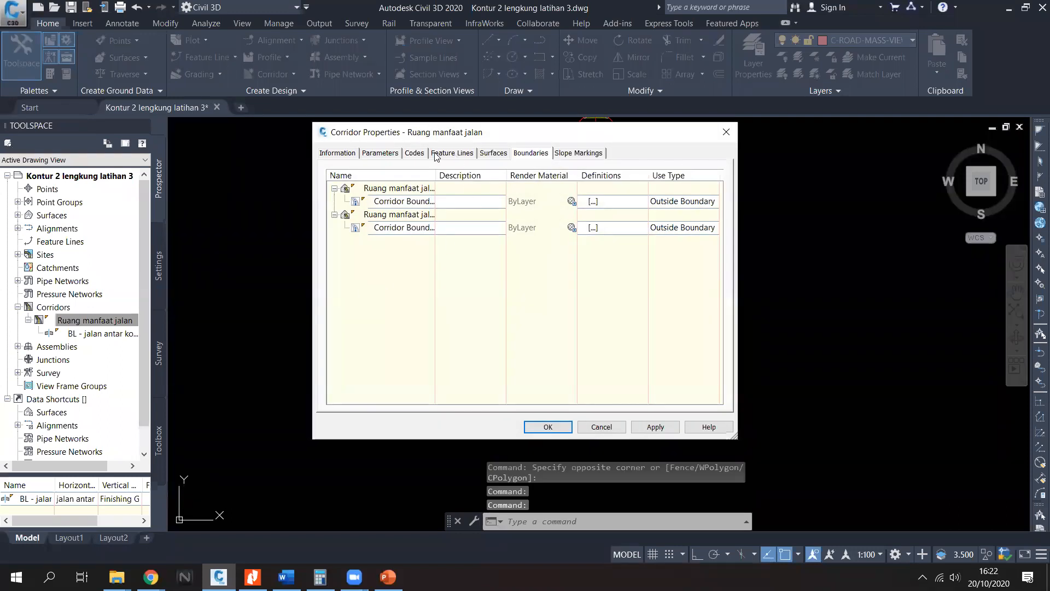
pyautogui.click(383, 154)
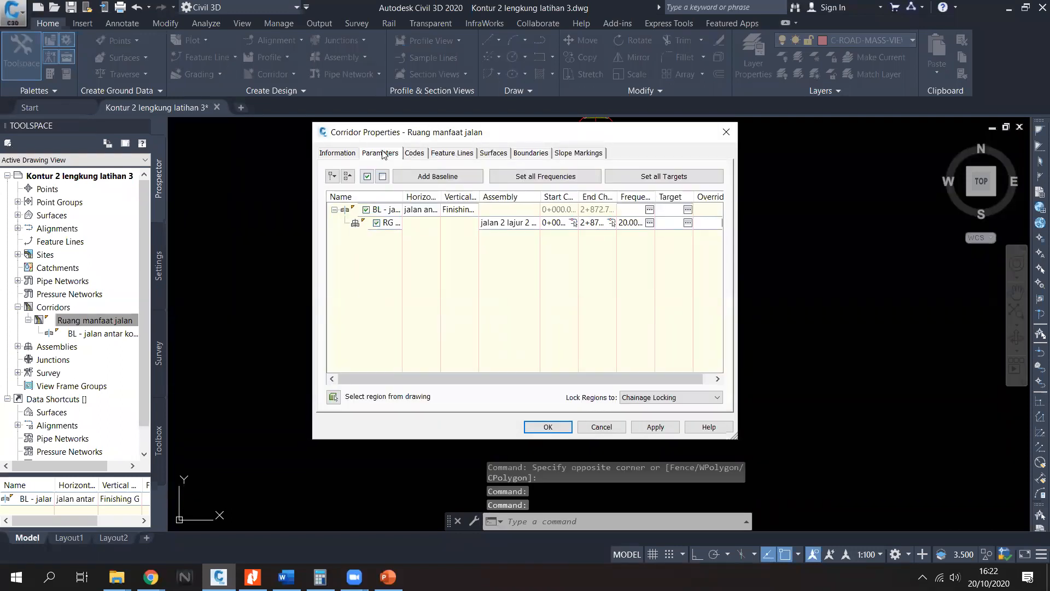
pyautogui.doubleClick(511, 222)
pyautogui.click(508, 305)
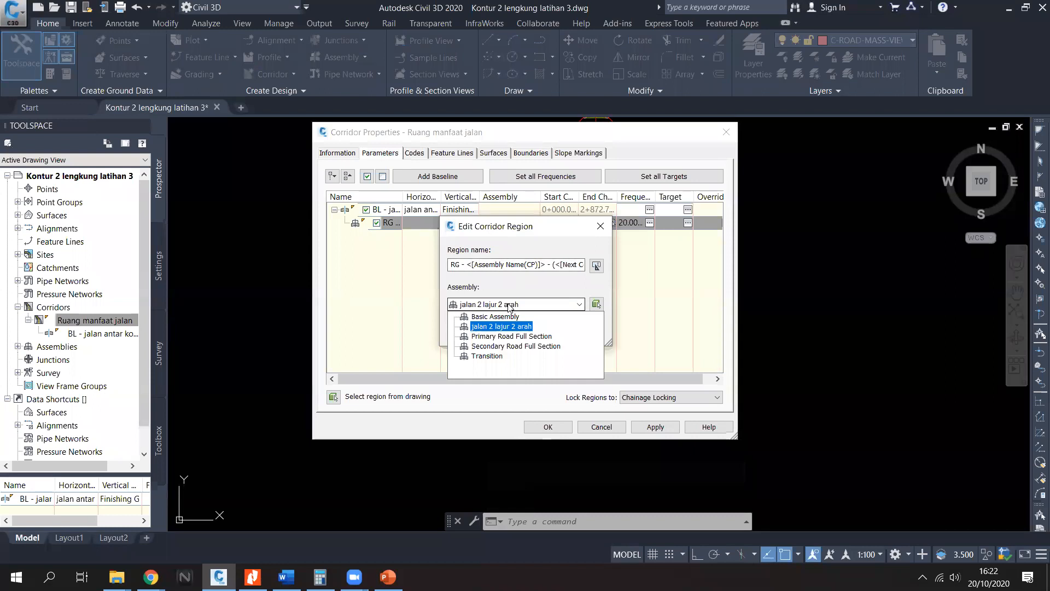
pyautogui.click(508, 336)
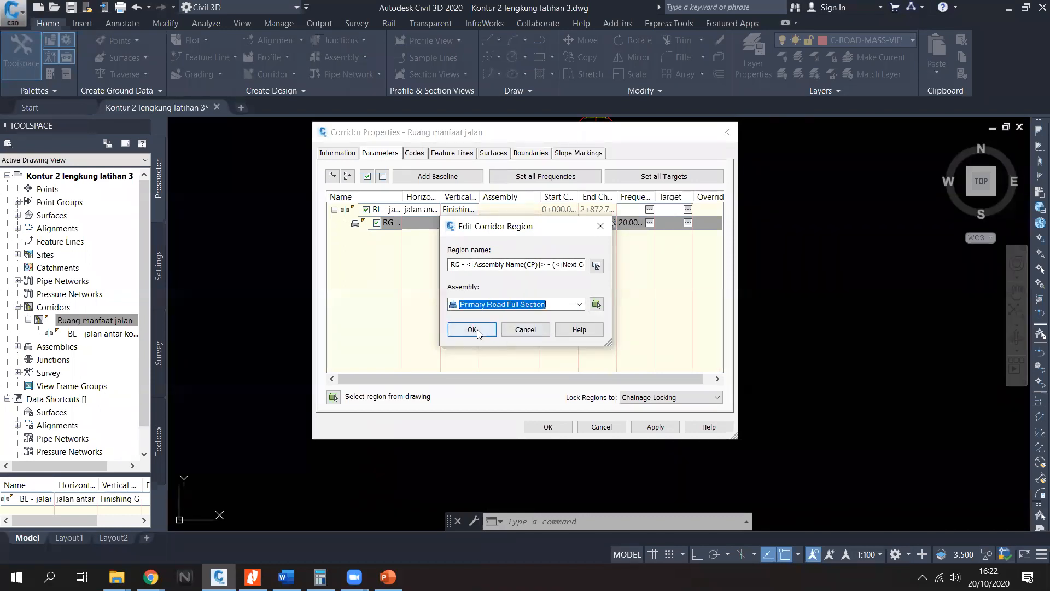
pyautogui.click(473, 329)
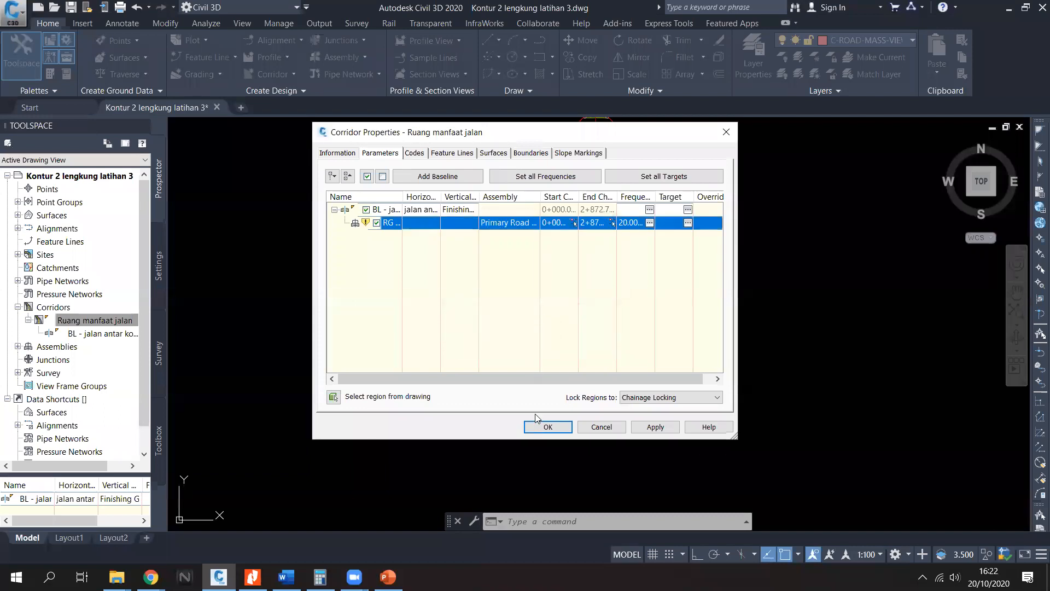
pyautogui.click(546, 426)
pyautogui.click(494, 261)
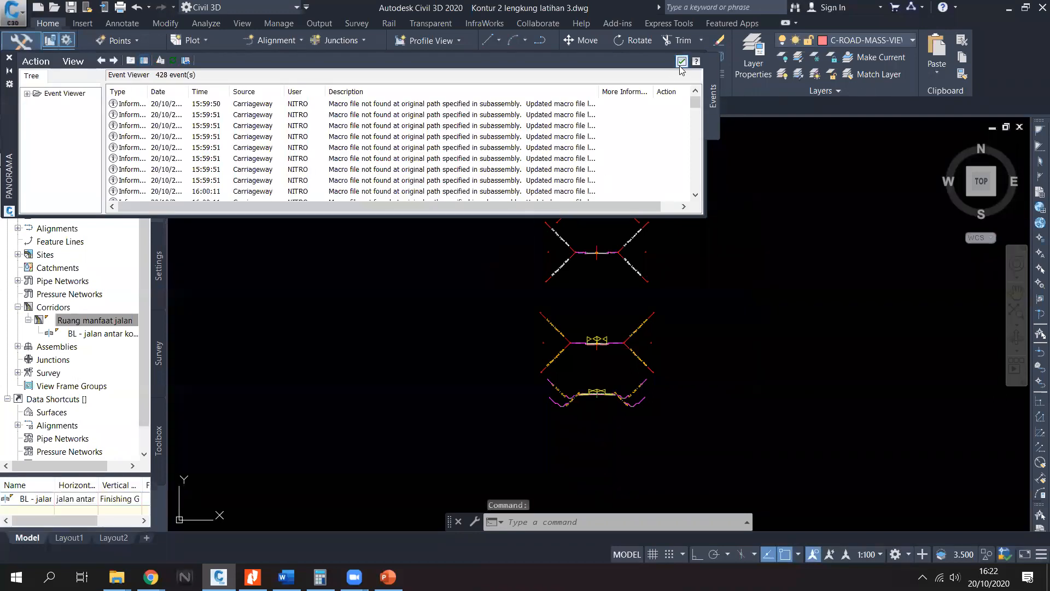
pyautogui.click(682, 62)
# Step: Set all surface targets of the Ruang manfaat jalan corridor to kontur cimahi and rebuild the corridor
pyautogui.rightClick(109, 320)
pyautogui.click(229, 326)
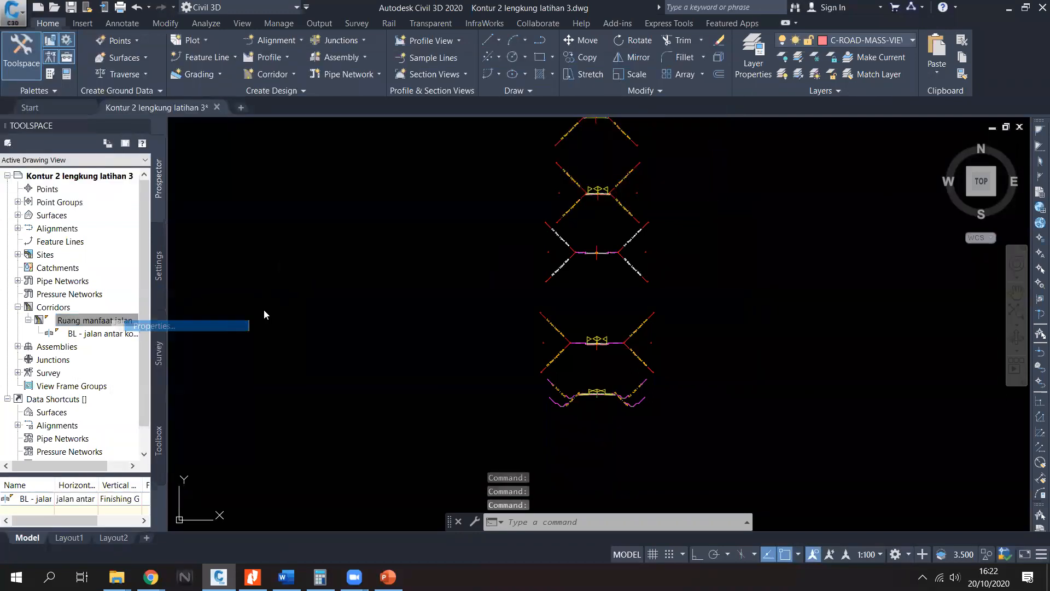
pyautogui.click(685, 179)
pyautogui.click(511, 215)
pyautogui.click(461, 241)
pyautogui.click(526, 366)
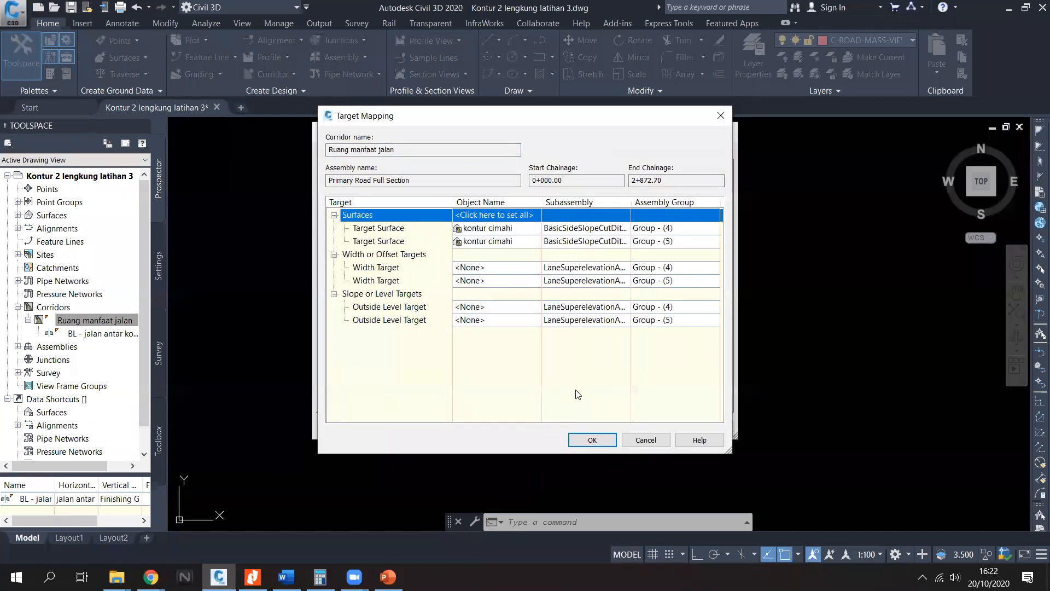
pyautogui.click(595, 439)
pyautogui.click(548, 426)
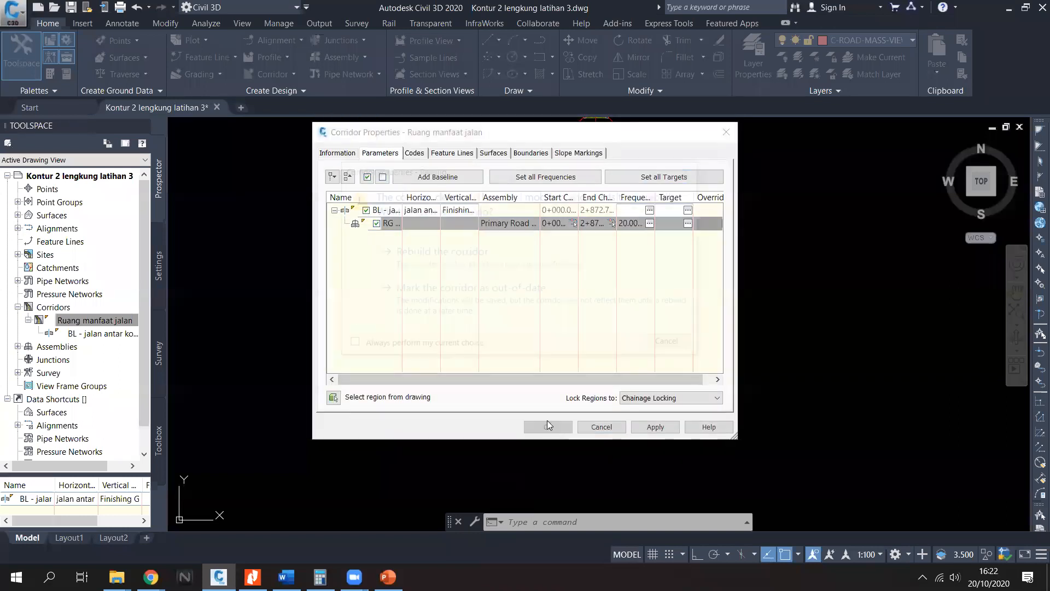
pyautogui.click(440, 252)
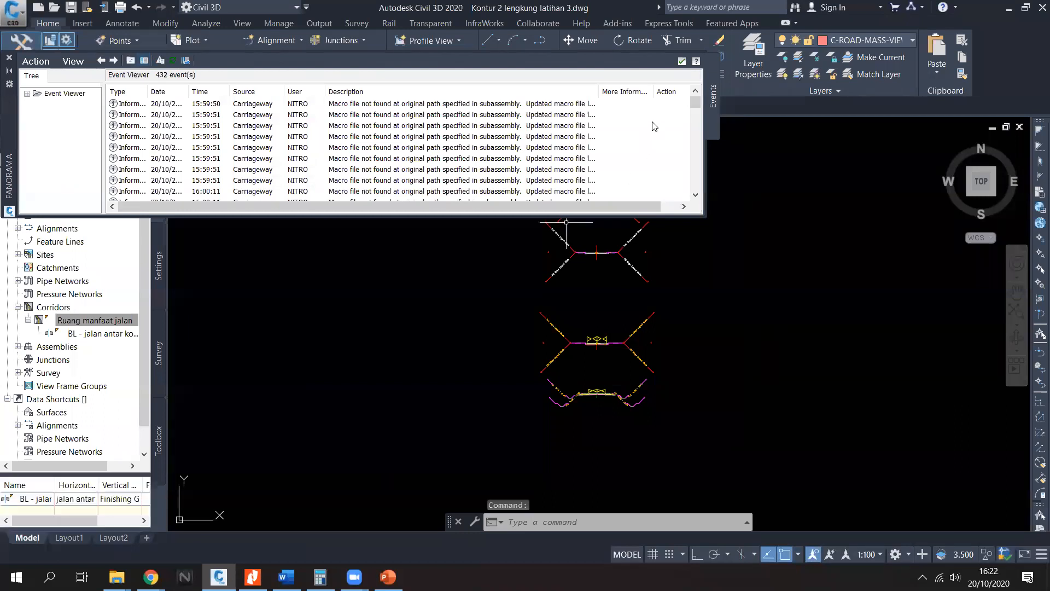
pyautogui.click(681, 61)
# Step: Check the corridor's cross sections from chainage 0+000.00 to 0+180.00 in the Corridor Section Editor, and close the editor
pyautogui.rightClick(128, 325)
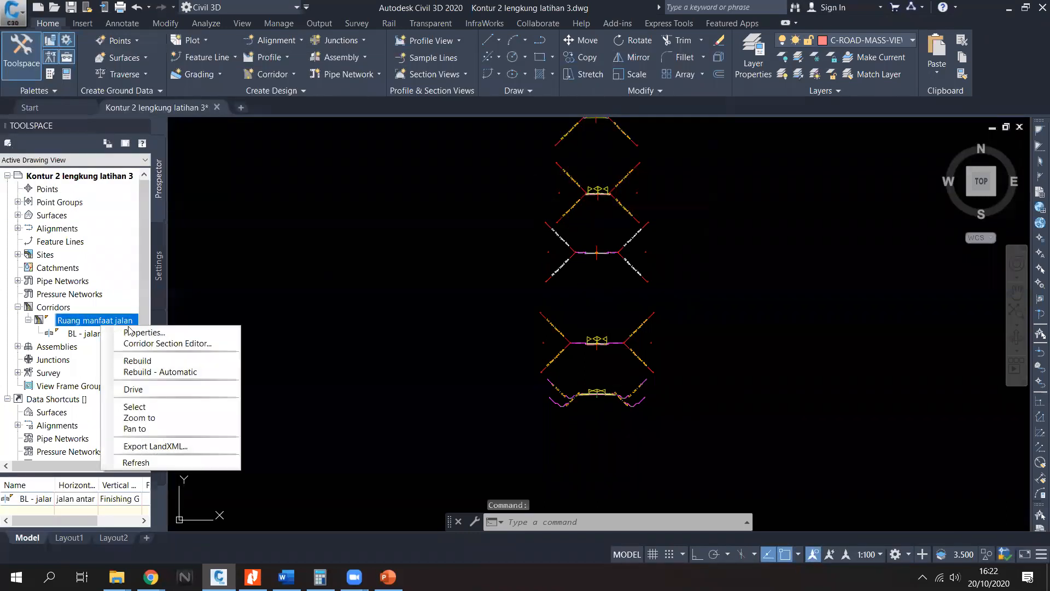
pyautogui.click(163, 343)
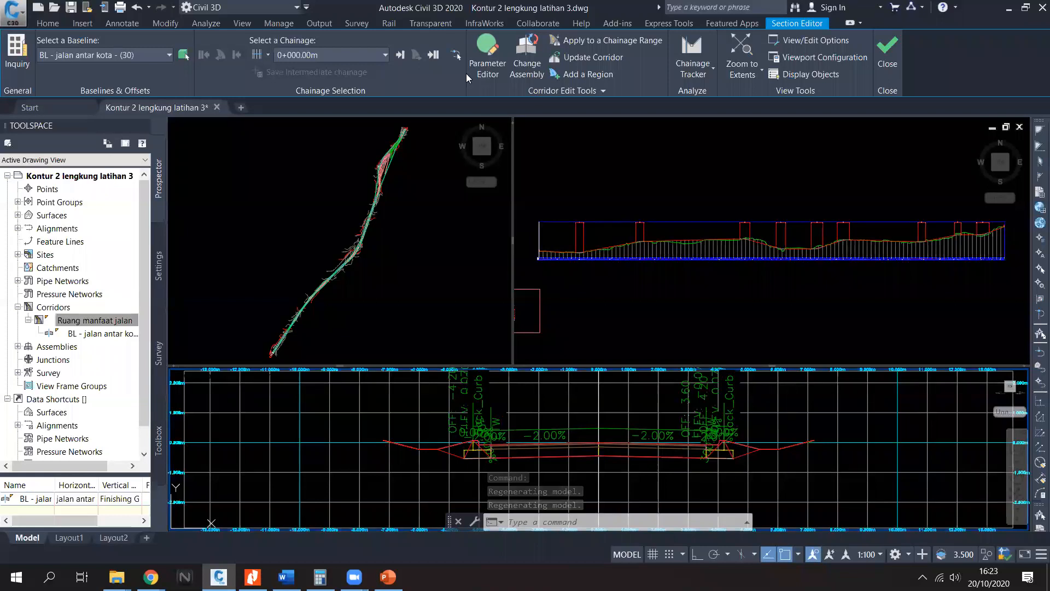
pyautogui.click(399, 56)
pyautogui.click(414, 58)
pyautogui.click(414, 58)
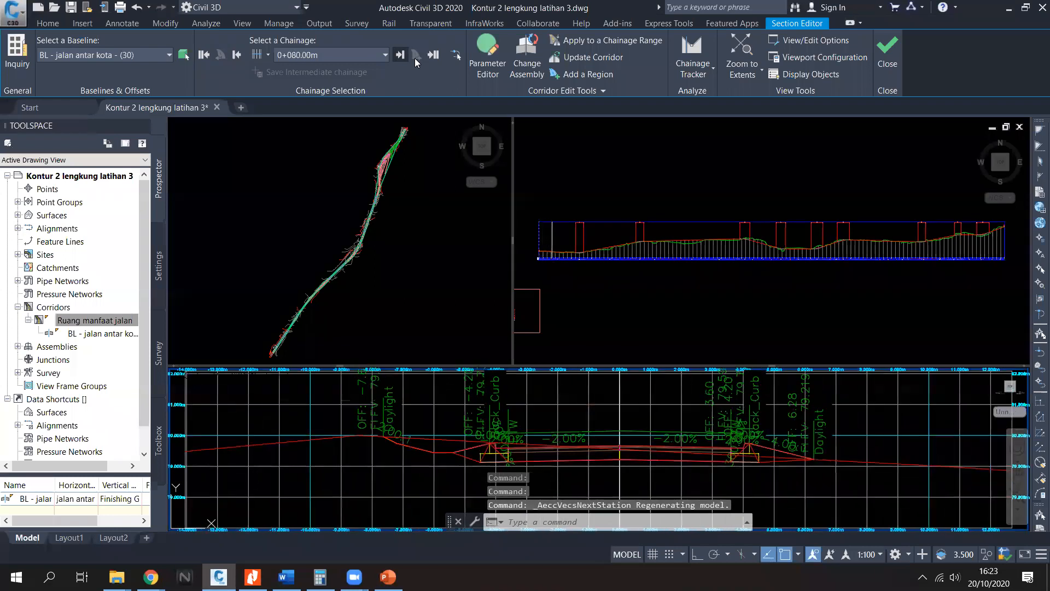
pyautogui.click(415, 58)
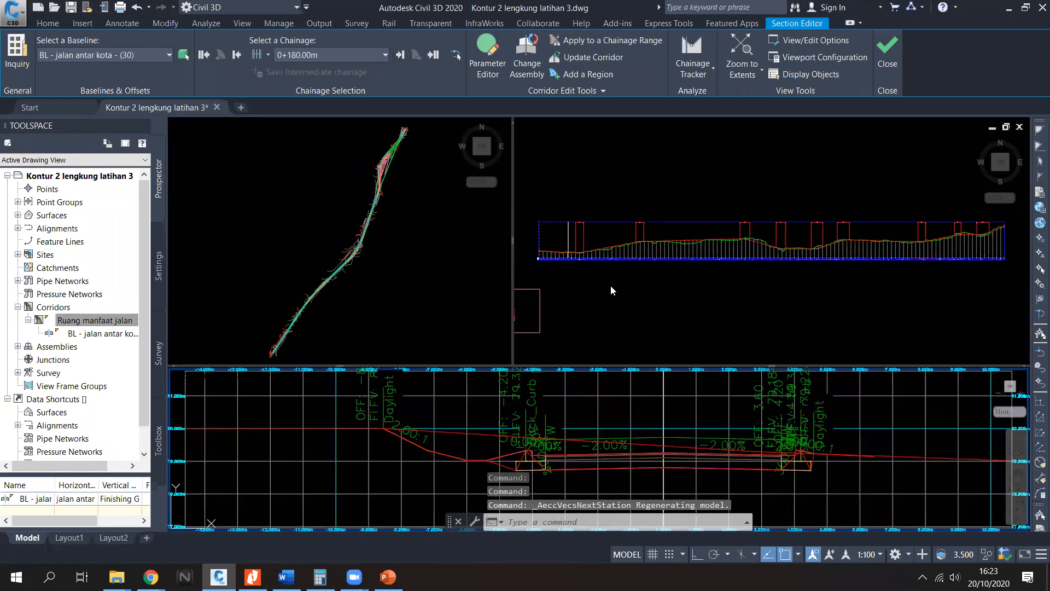
pyautogui.click(579, 304)
pyautogui.scroll(8, 590, 301)
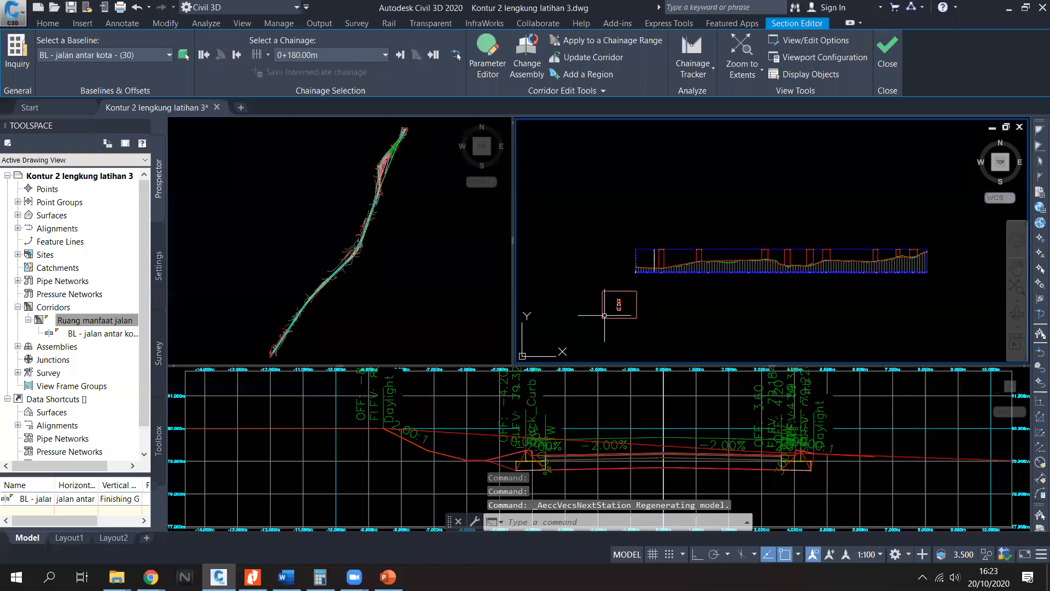
pyautogui.scroll(2, 650, 286)
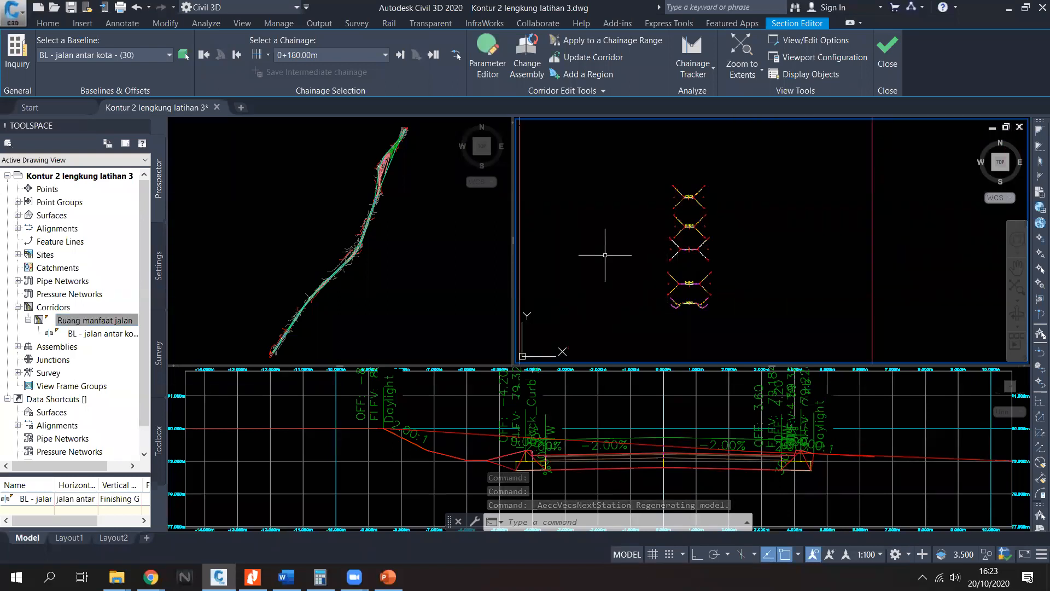
pyautogui.click(886, 53)
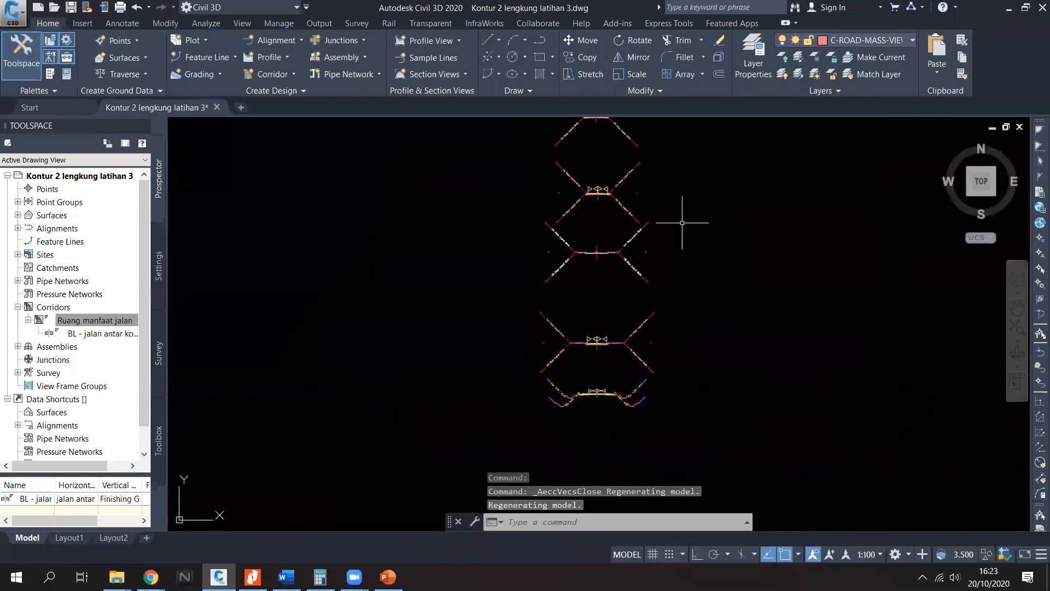
# Step: Split the Ruang manfaat jalan corridor region at about chainage 1+478 along the baseline
pyautogui.rightClick(96, 320)
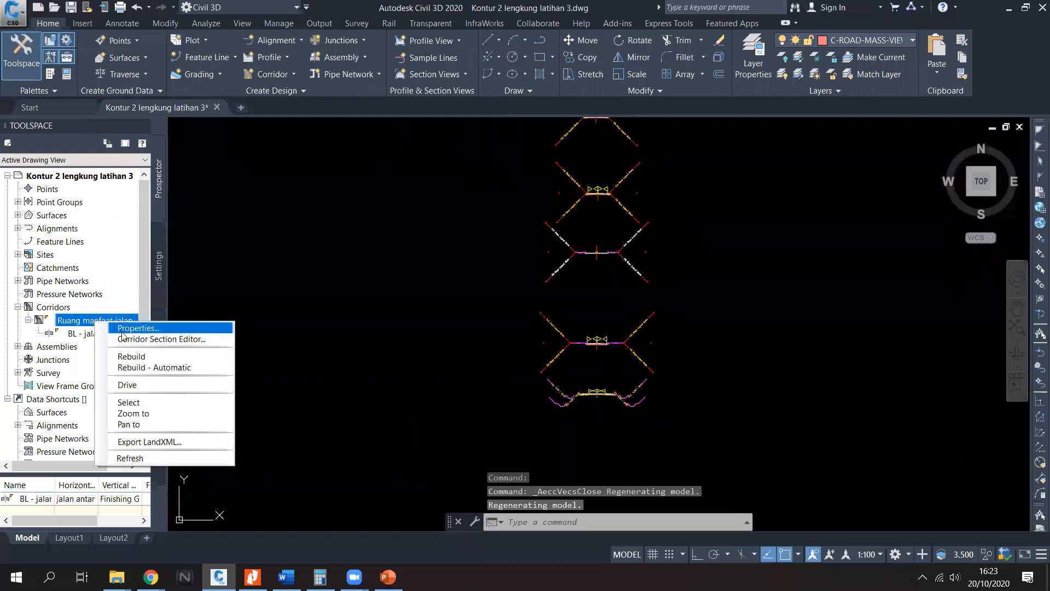
pyautogui.click(130, 328)
pyautogui.click(492, 226)
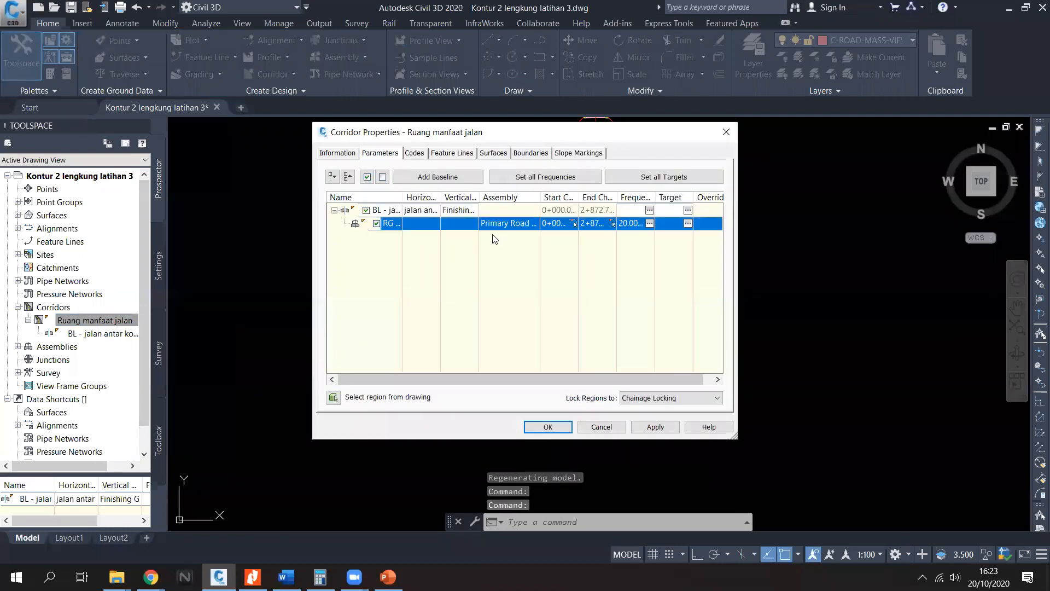
pyautogui.rightClick(421, 221)
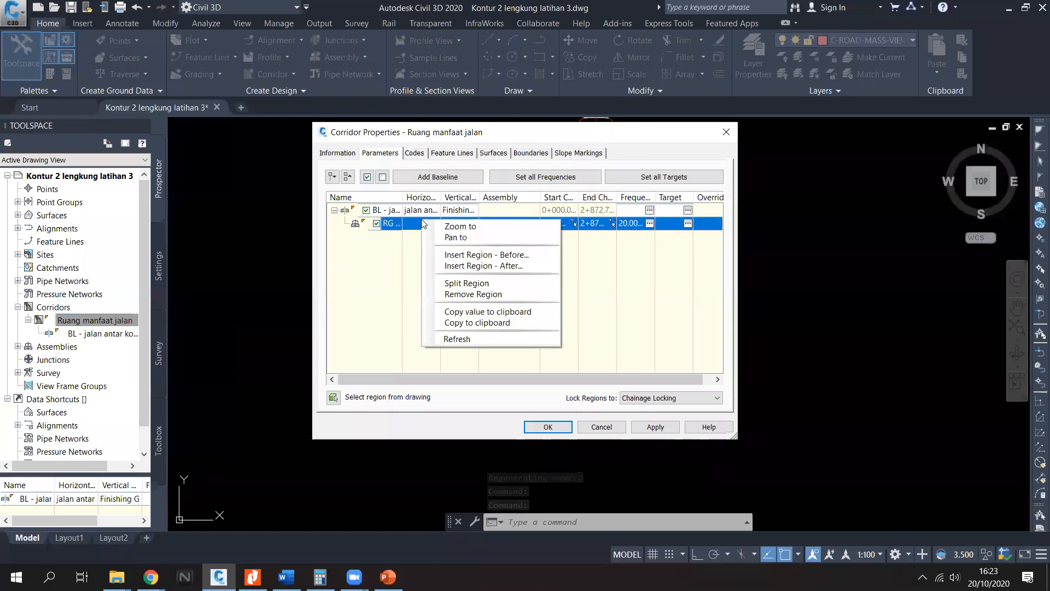
pyautogui.click(481, 283)
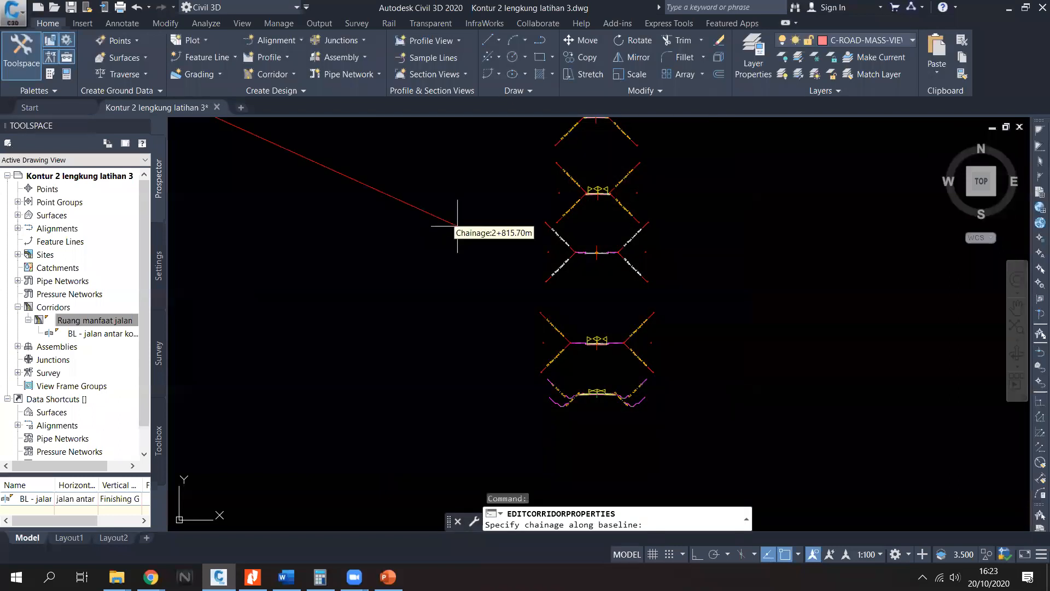
pyautogui.scroll(-3, 516, 291)
pyautogui.scroll(3, 291, 234)
pyautogui.moveTo(291, 235)
pyautogui.mouseDown(button='middle')
pyautogui.moveTo(505, 307)
pyautogui.moveTo(631, 269)
pyautogui.mouseUp(button='middle')
pyautogui.scroll(7, 505, 308)
pyautogui.moveTo(587, 328); pyautogui.dragTo(605, 306, button='middle')
pyautogui.scroll(-5, 603, 309)
pyautogui.scroll(5, 507, 352)
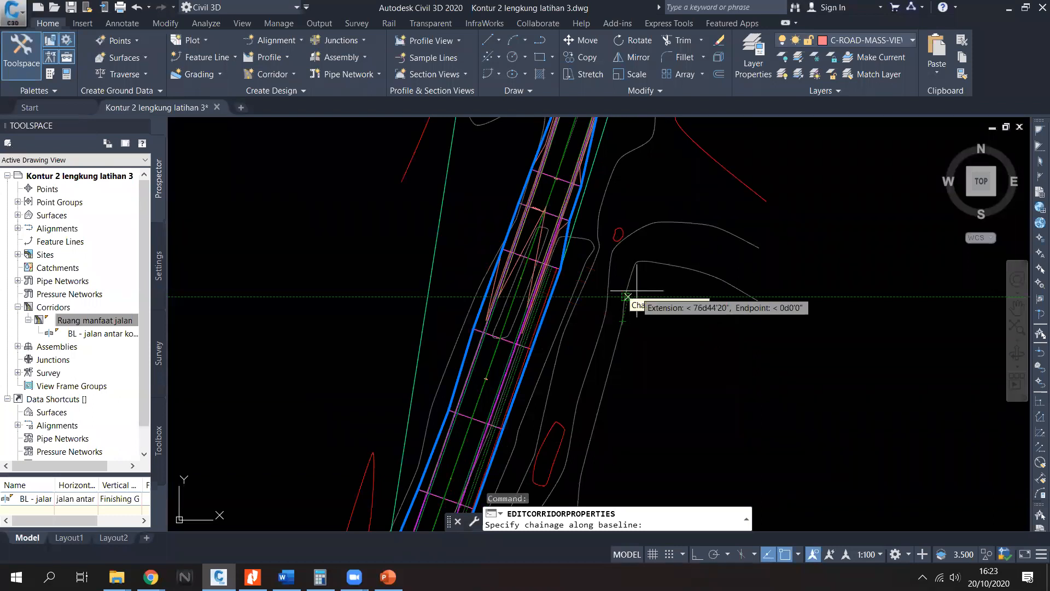
pyautogui.scroll(-5, 645, 287)
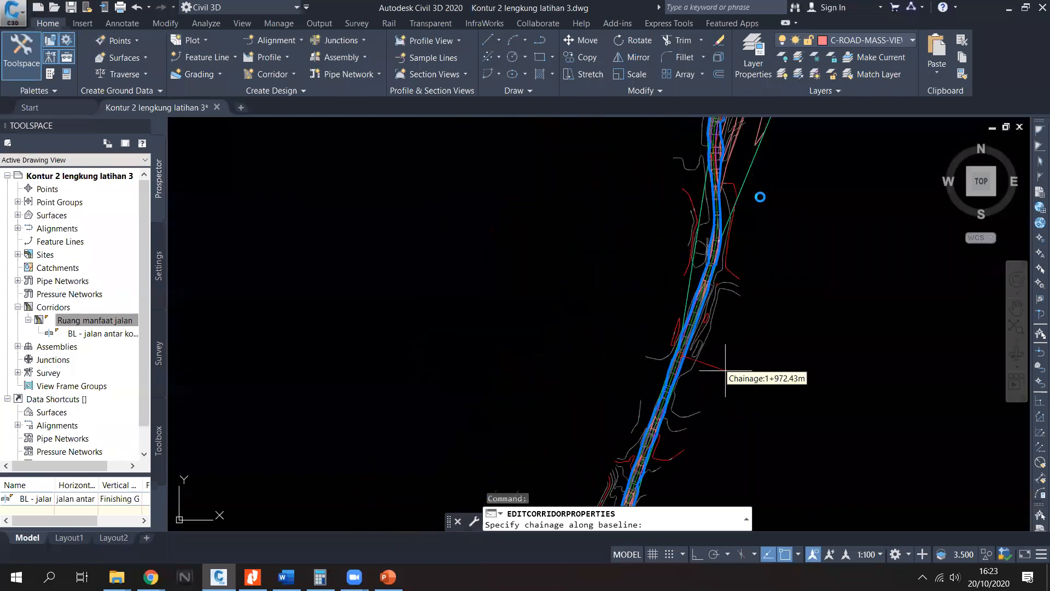
pyautogui.click(677, 383)
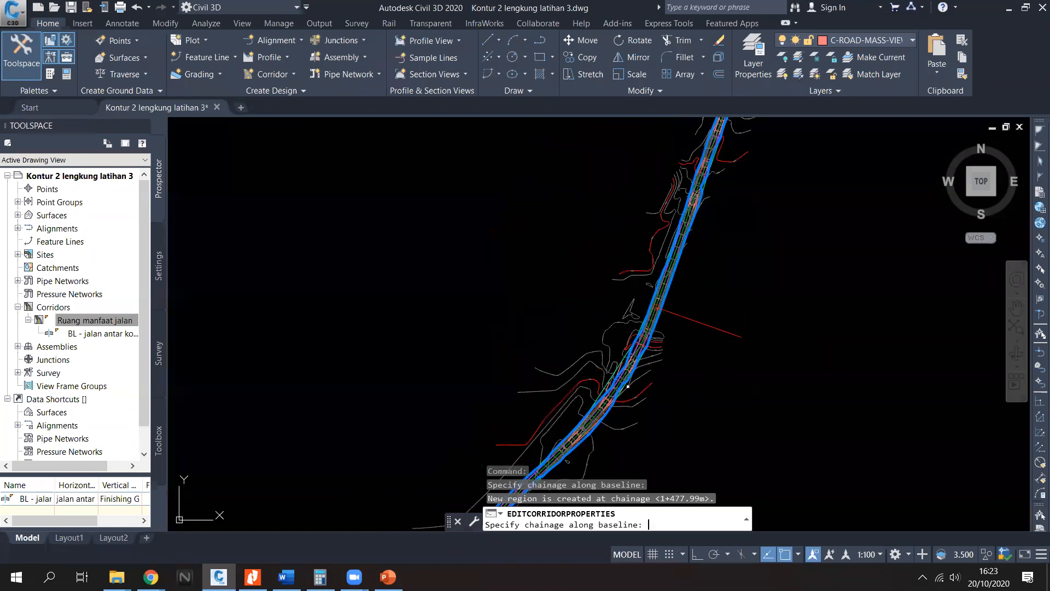
pyautogui.press('Return')
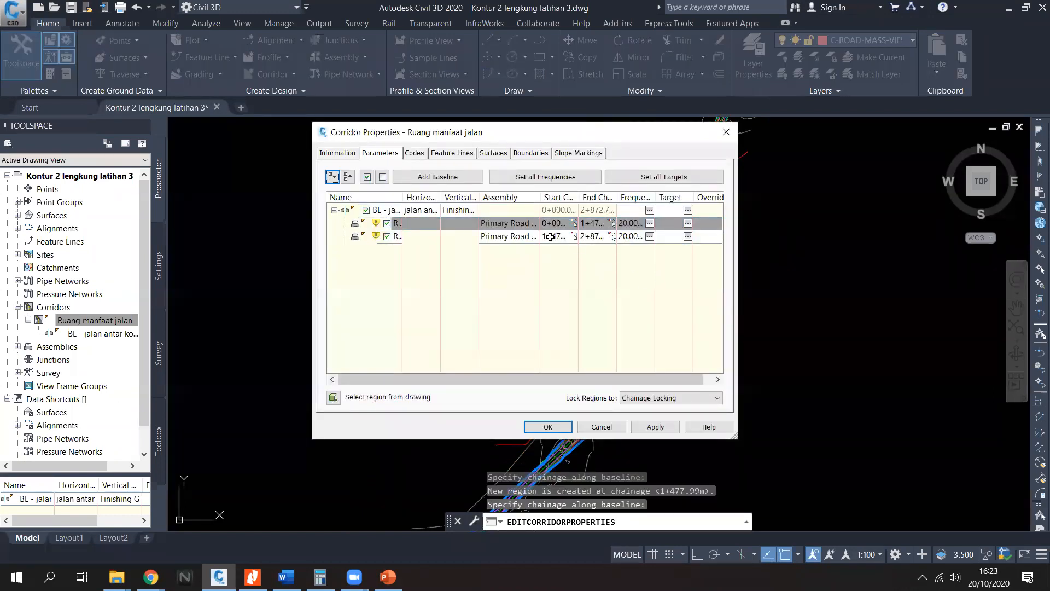
# Step: Assign the jalan 2 lajur 2 arah assembly to the first region of the Ruang manfaat jalan corridor
pyautogui.doubleClick(521, 224)
pyautogui.click(516, 304)
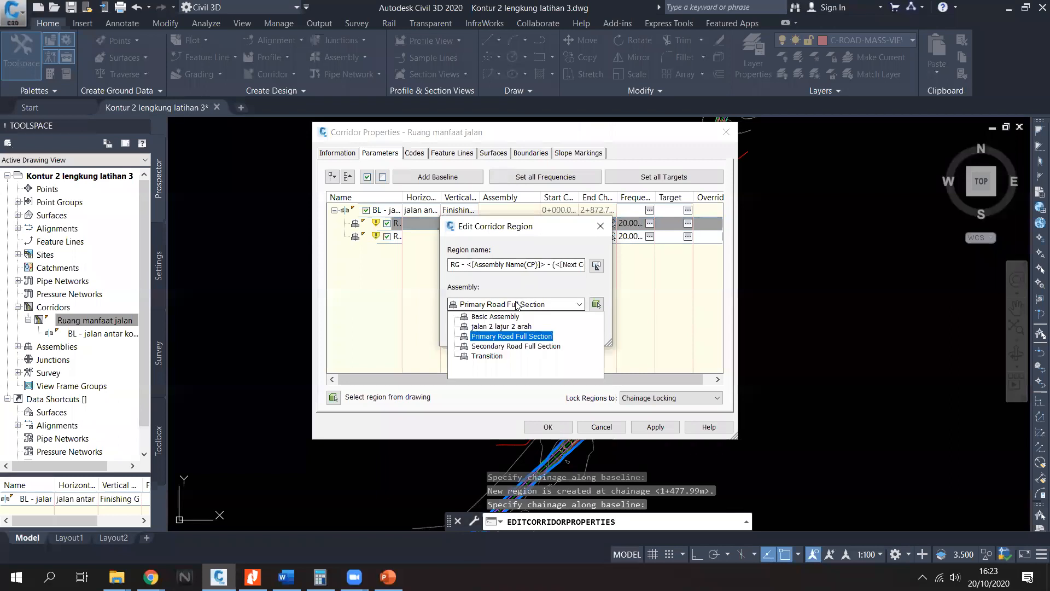
pyautogui.click(514, 327)
pyautogui.click(472, 332)
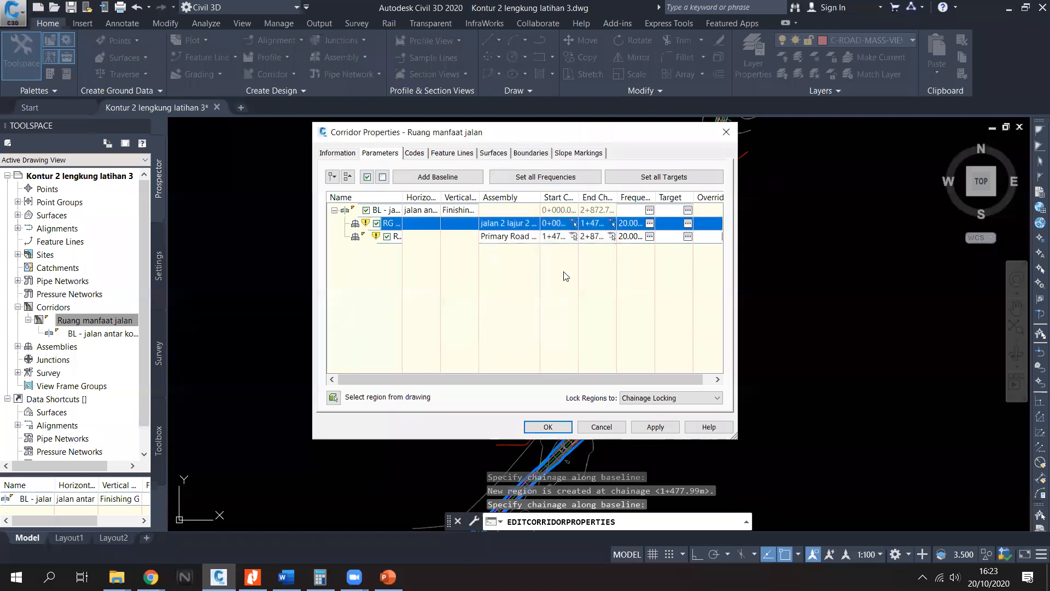
# Step: Map all surface targets of the corridor to kontur cimahi
pyautogui.click(662, 178)
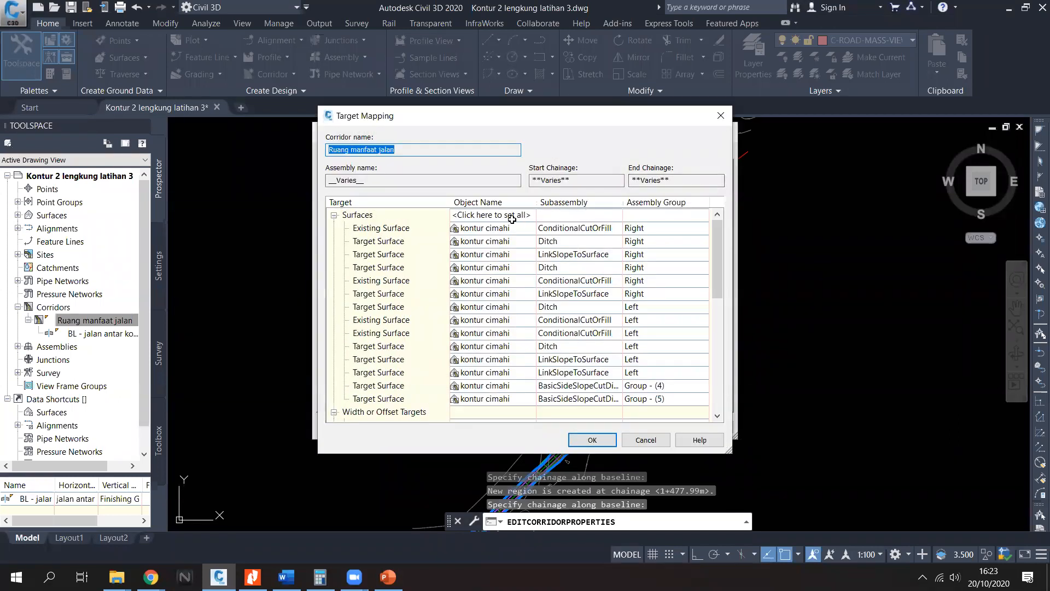
pyautogui.click(511, 219)
pyautogui.click(525, 366)
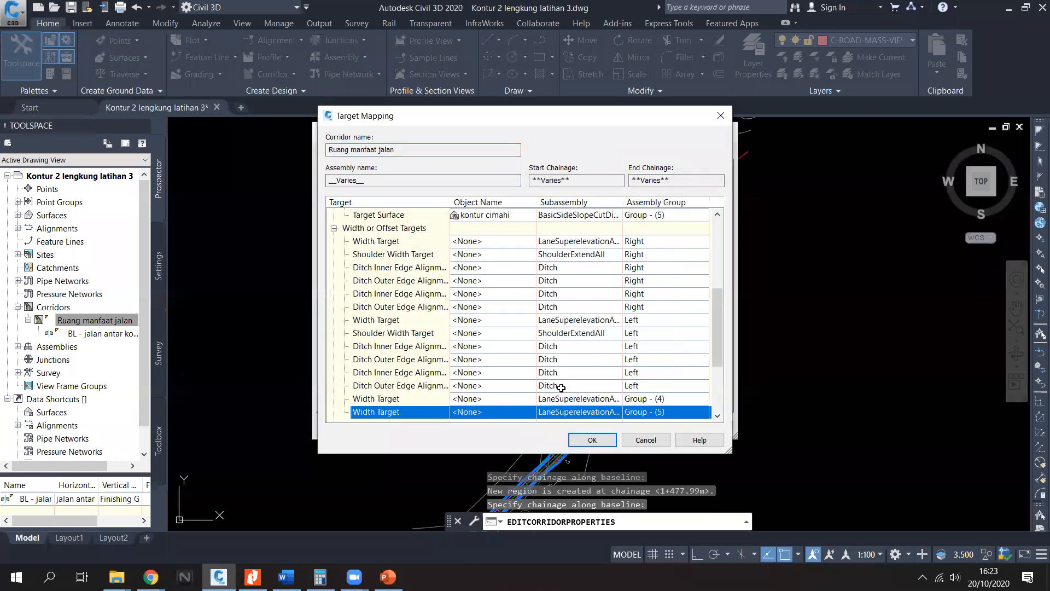
pyautogui.click(593, 441)
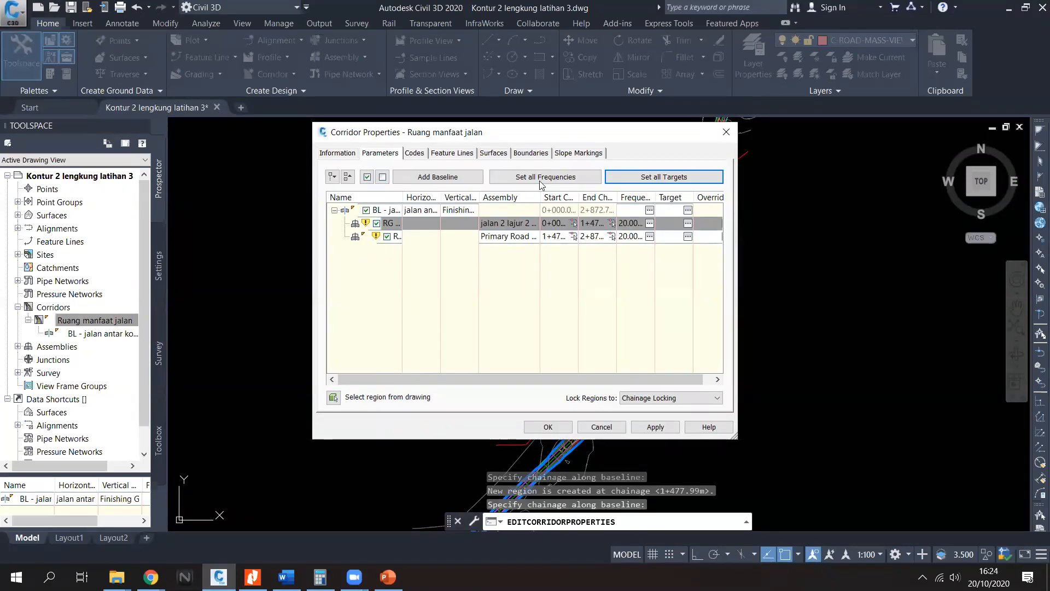
# Step: Add automatic Daylight boundaries to both corridor surfaces, rebuild the corridor, and dismiss the event log
pyautogui.click(503, 153)
pyautogui.click(519, 154)
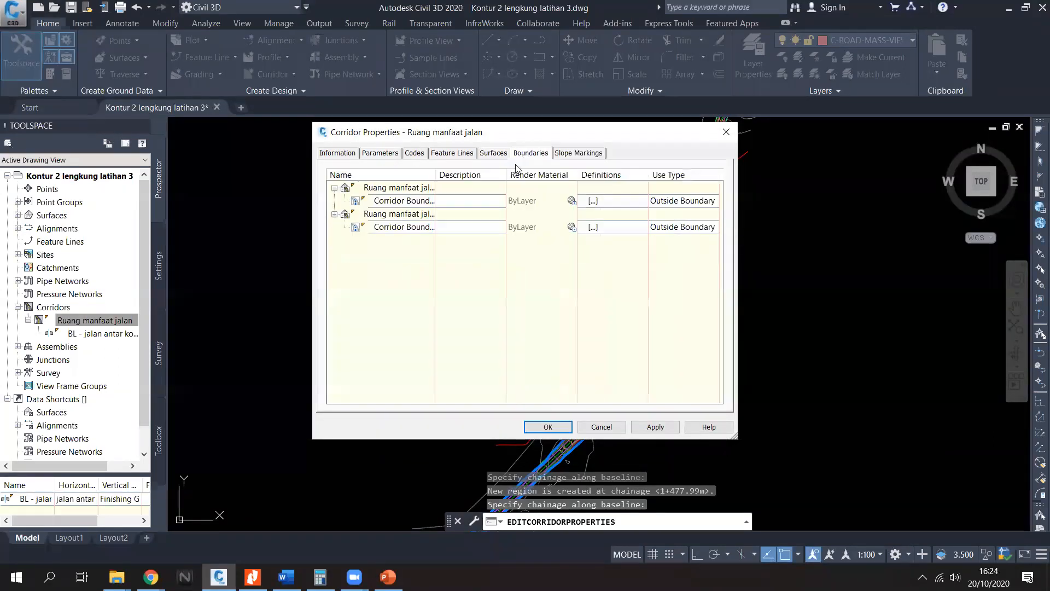
pyautogui.rightClick(414, 191)
pyautogui.moveTo(493, 206)
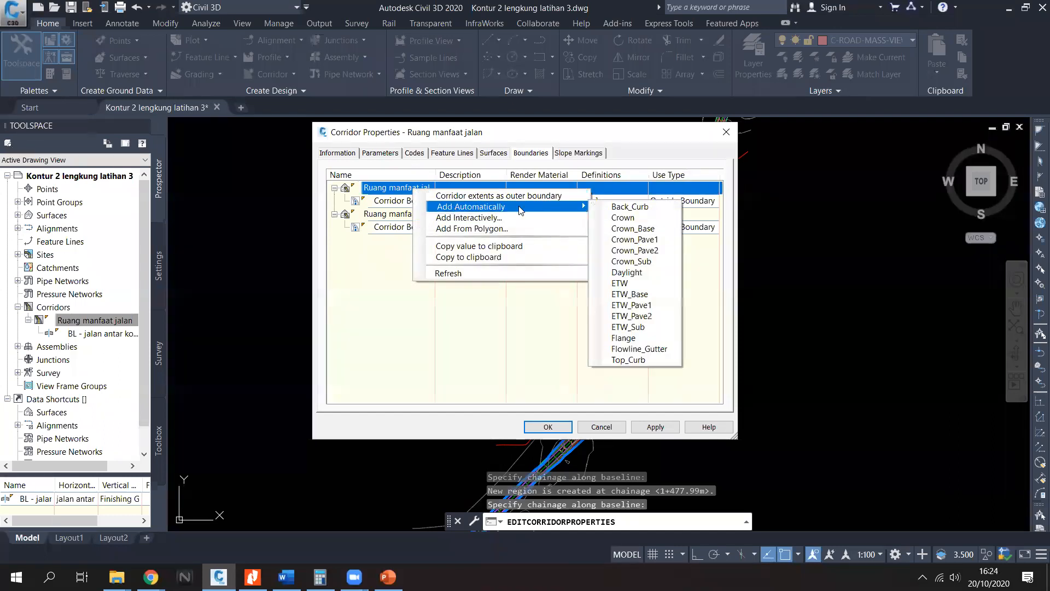
pyautogui.click(652, 281)
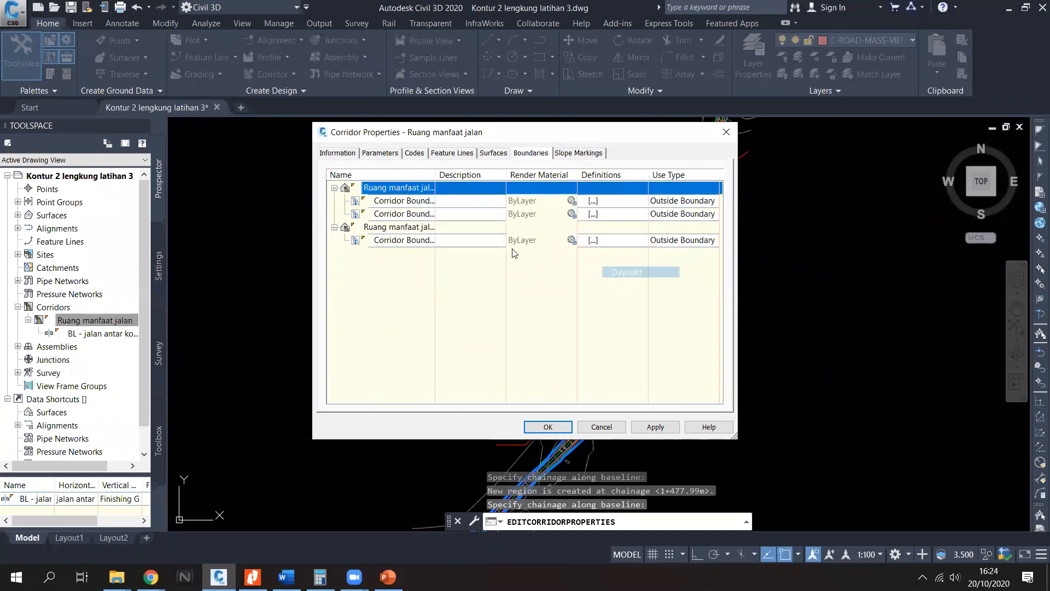
pyautogui.rightClick(419, 230)
pyautogui.moveTo(470, 244)
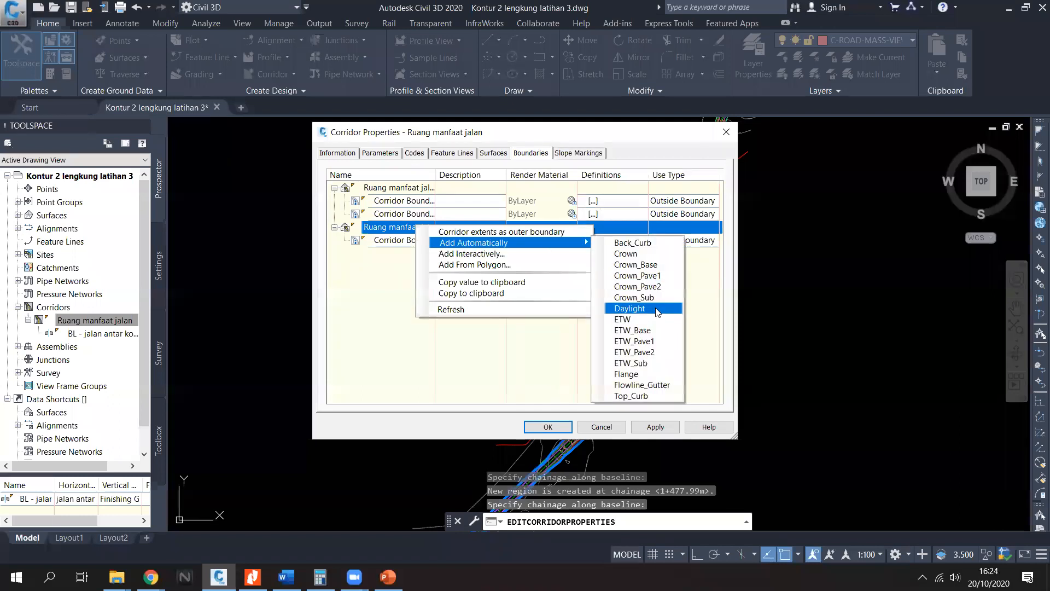
pyautogui.click(636, 320)
pyautogui.click(548, 427)
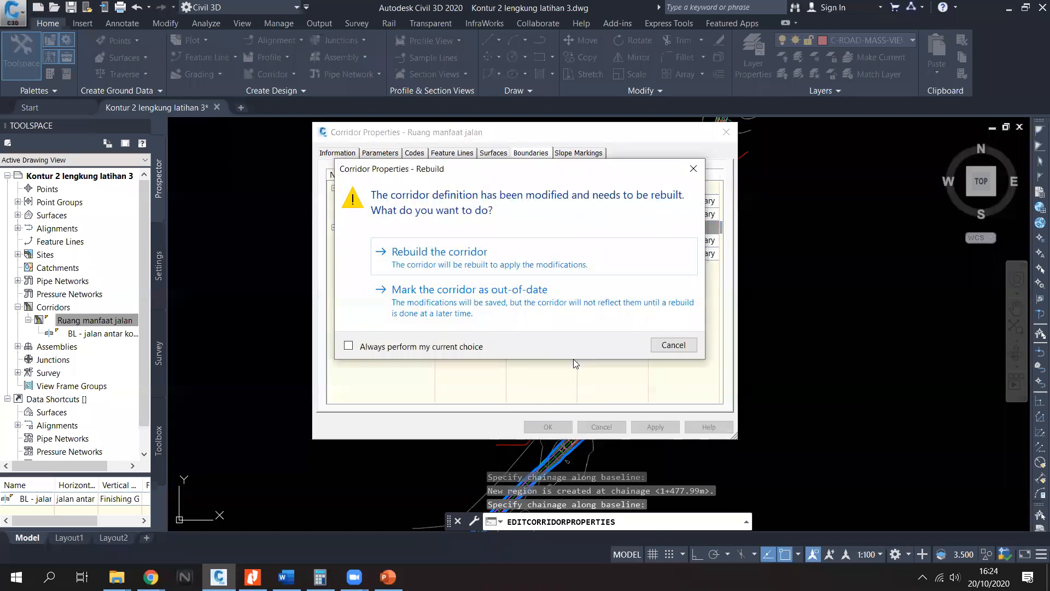
pyautogui.click(502, 265)
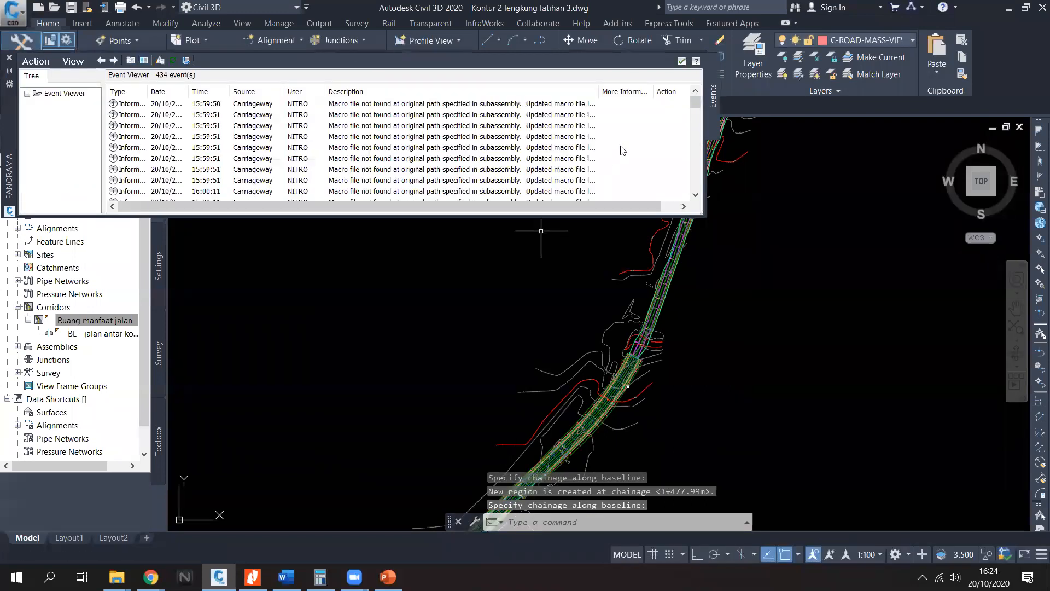
pyautogui.click(681, 61)
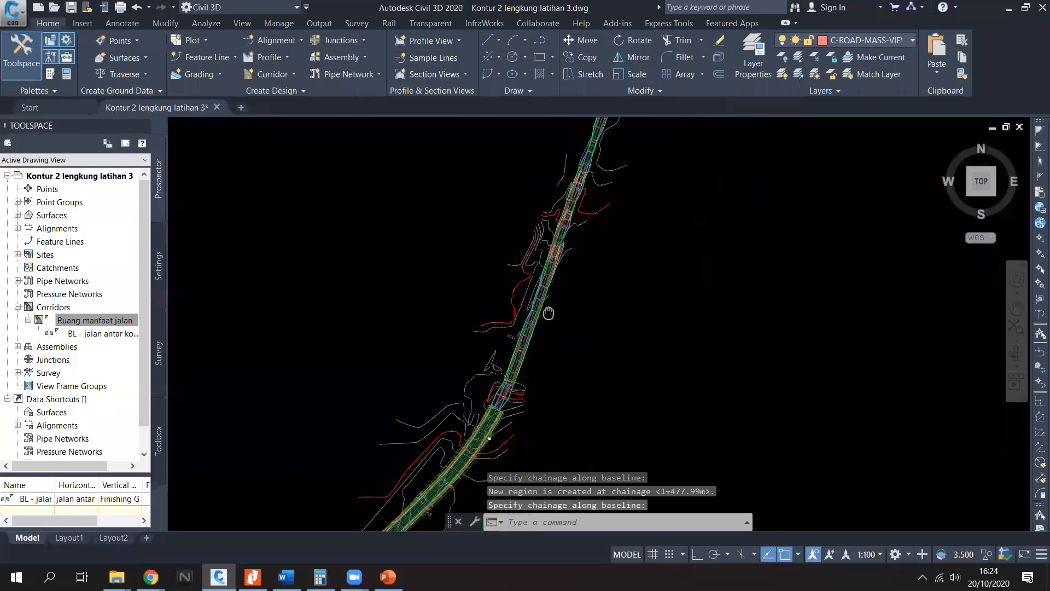
# Step: Examine the junction between the two corridor regions near chainage 1+484 and its surrounding contours
pyautogui.scroll(5, 627, 234)
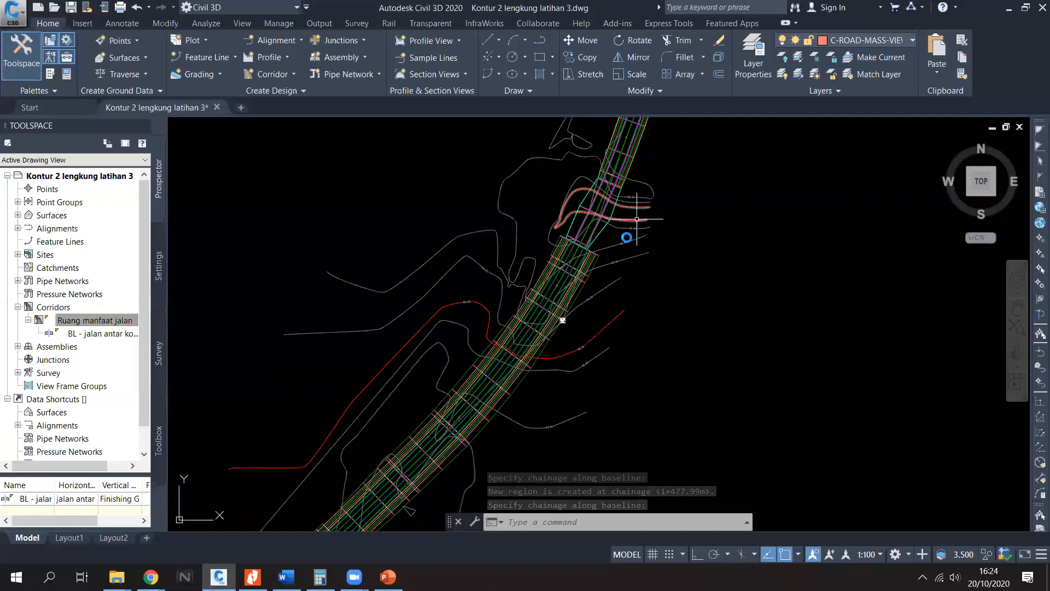
pyautogui.scroll(-6, 544, 294)
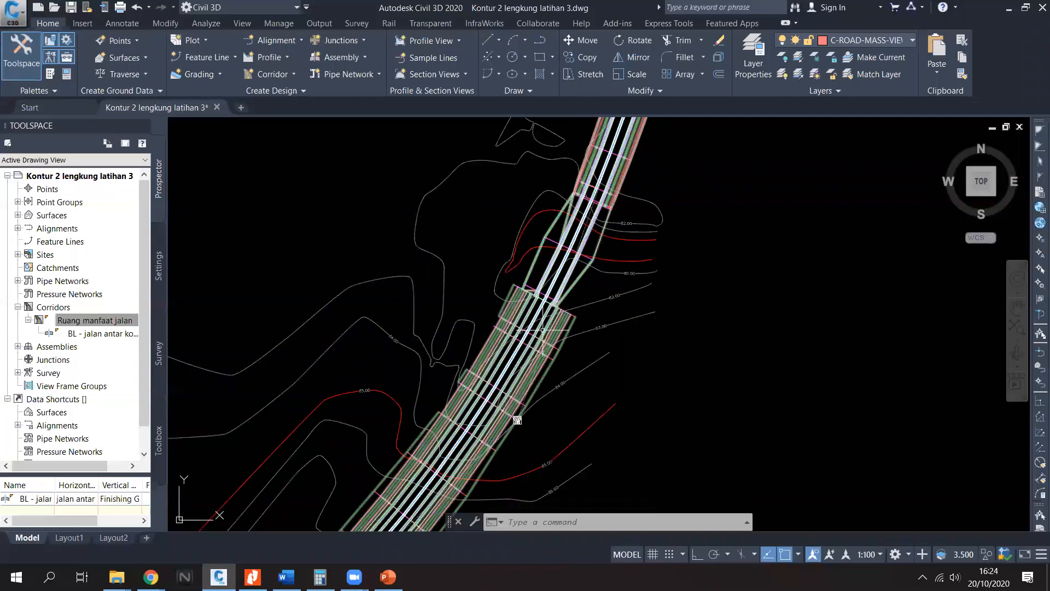
pyautogui.scroll(5, 544, 295)
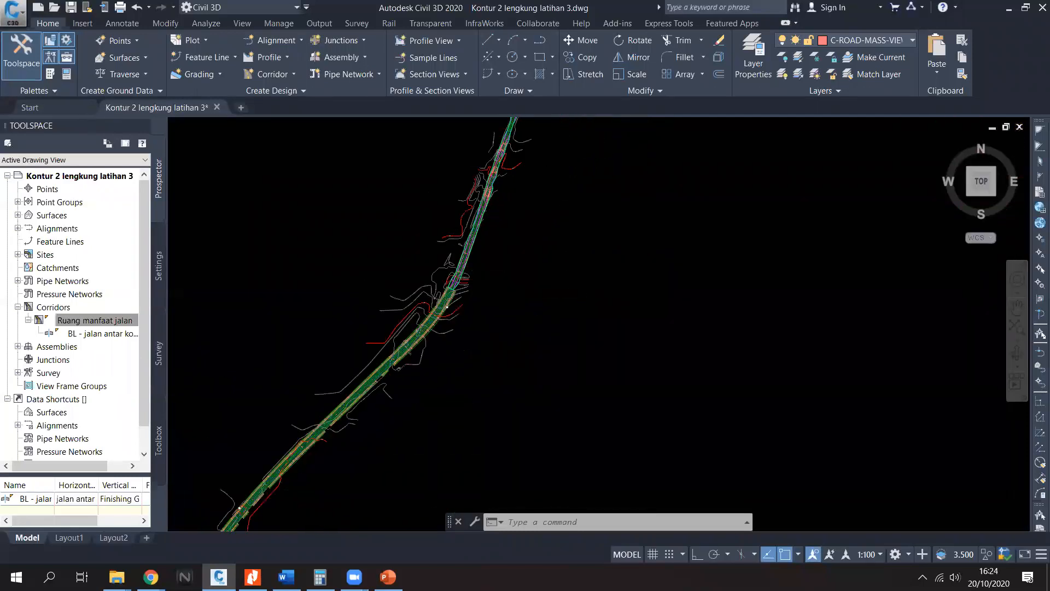
pyautogui.scroll(-6, 431, 300)
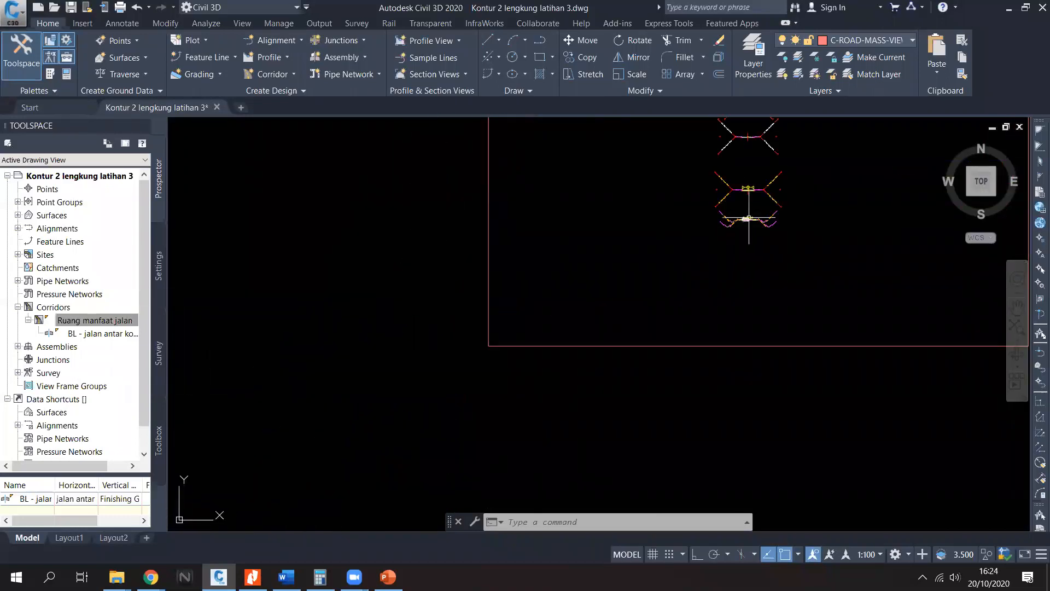
pyautogui.scroll(-1, 760, 241)
pyautogui.scroll(-3, 743, 295)
pyautogui.moveTo(563, 325); pyautogui.dragTo(798, 287, button='middle')
pyautogui.scroll(-2, 802, 287)
pyautogui.moveTo(389, 318); pyautogui.dragTo(607, 246, button='middle')
pyautogui.scroll(4, 410, 350)
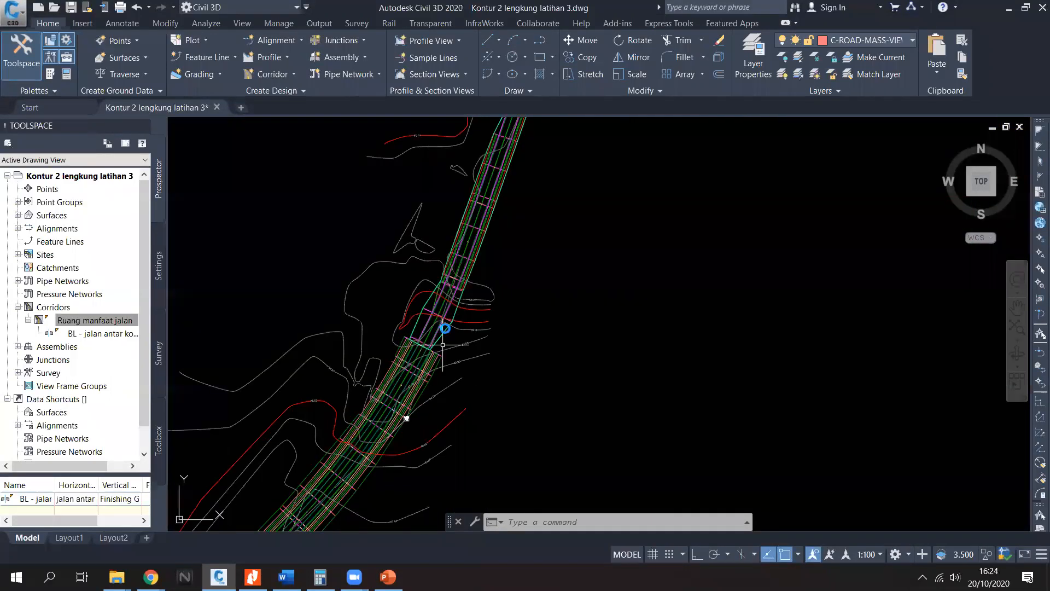
pyautogui.moveTo(443, 345); pyautogui.dragTo(456, 304, button='middle')
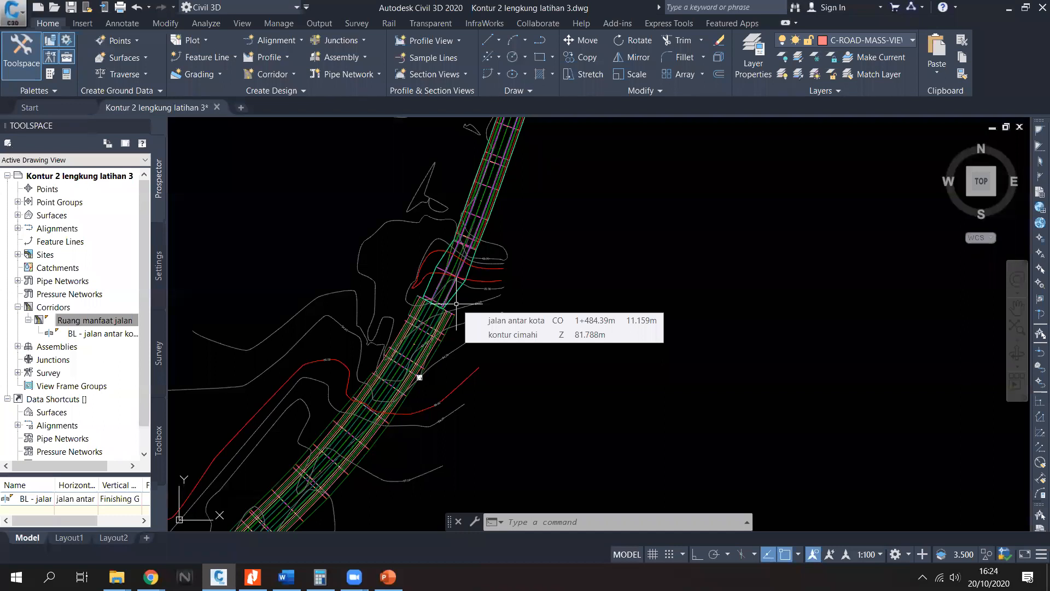
pyautogui.moveTo(485, 345)
pyautogui.mouseDown(button='middle')
pyautogui.moveTo(504, 312)
pyautogui.moveTo(476, 354)
pyautogui.moveTo(471, 331)
pyautogui.mouseUp(button='middle')
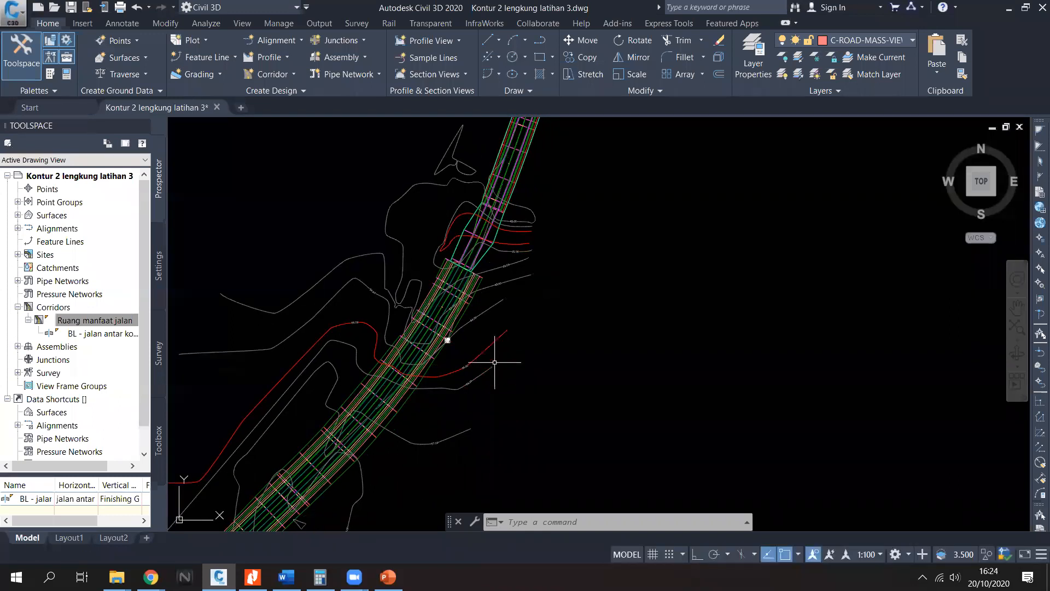
pyautogui.moveTo(497, 363); pyautogui.dragTo(500, 347, button='middle')
pyautogui.moveTo(482, 304)
pyautogui.mouseDown(button='middle')
pyautogui.moveTo(482, 322)
pyautogui.moveTo(499, 311)
pyautogui.mouseUp(button='middle')
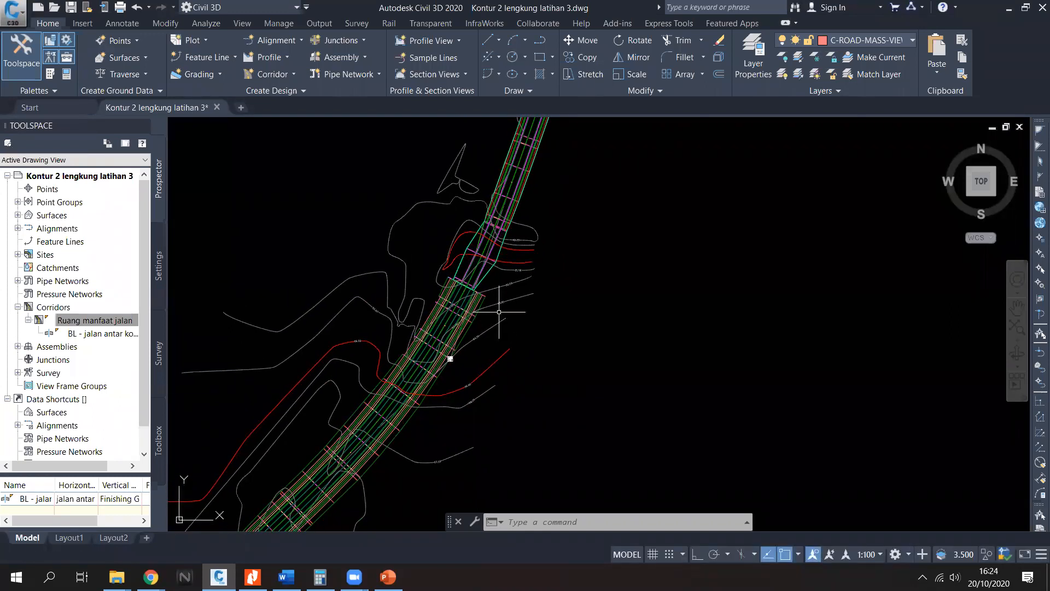
# Step: Examine the rebuilt corridor along the stretches on both sides of the region split
pyautogui.scroll(-7, 499, 311)
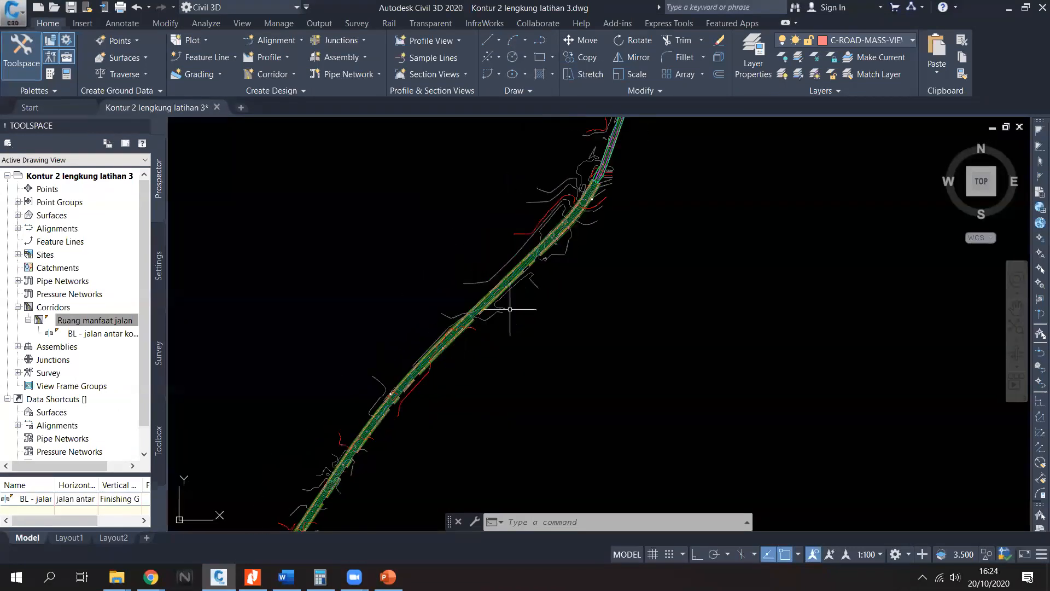
pyautogui.scroll(5, 466, 323)
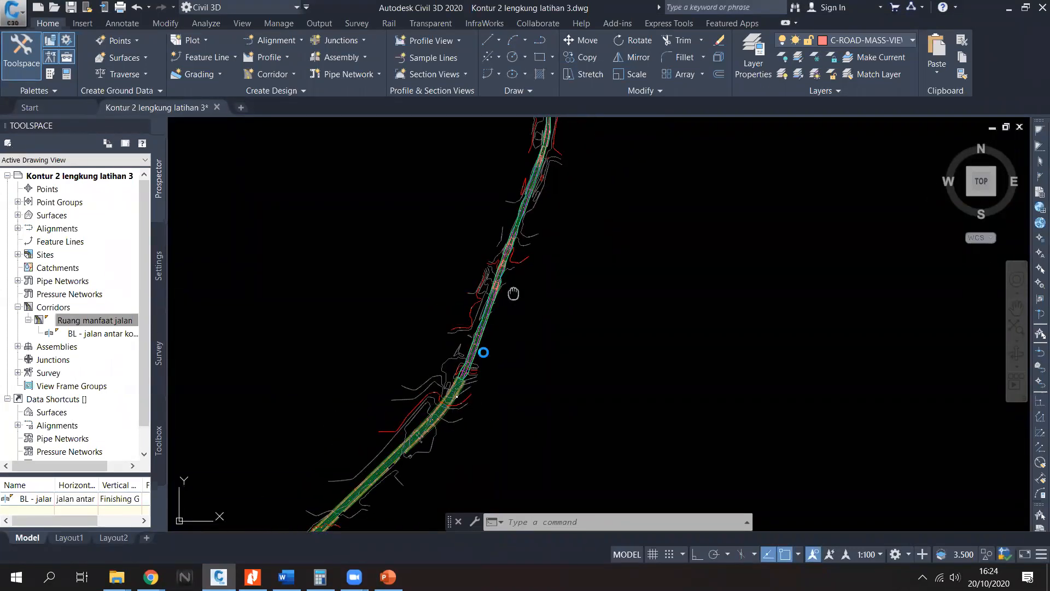
pyautogui.moveTo(499, 295); pyautogui.dragTo(454, 393, button='middle')
pyautogui.scroll(3, 469, 227)
pyautogui.scroll(-1, 429, 269)
pyautogui.moveTo(478, 241); pyautogui.dragTo(381, 380, button='middle')
pyautogui.moveTo(448, 300); pyautogui.dragTo(541, 205, button='middle')
pyautogui.moveTo(433, 375); pyautogui.dragTo(489, 211, button='middle')
pyautogui.moveTo(407, 433); pyautogui.dragTo(492, 199, button='middle')
pyautogui.moveTo(441, 395); pyautogui.dragTo(455, 211, button='middle')
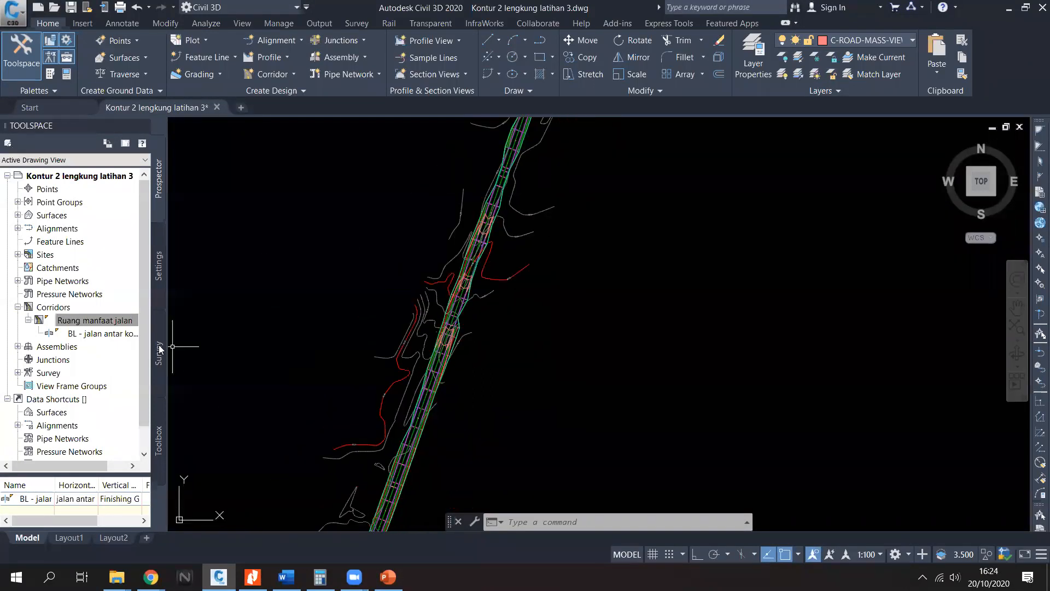
# Step: Assign the jalan 2 lajur 2 arah assembly to the second region of the Ruang manfaat jalan corridor
pyautogui.click(100, 323)
pyautogui.rightClick(100, 327)
pyautogui.click(208, 331)
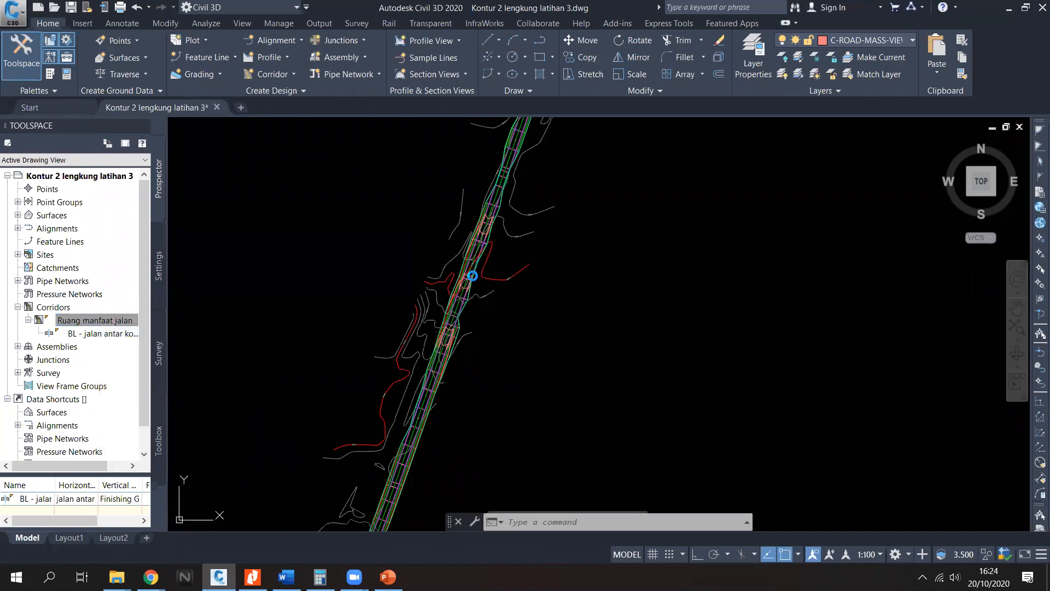
pyautogui.click(454, 154)
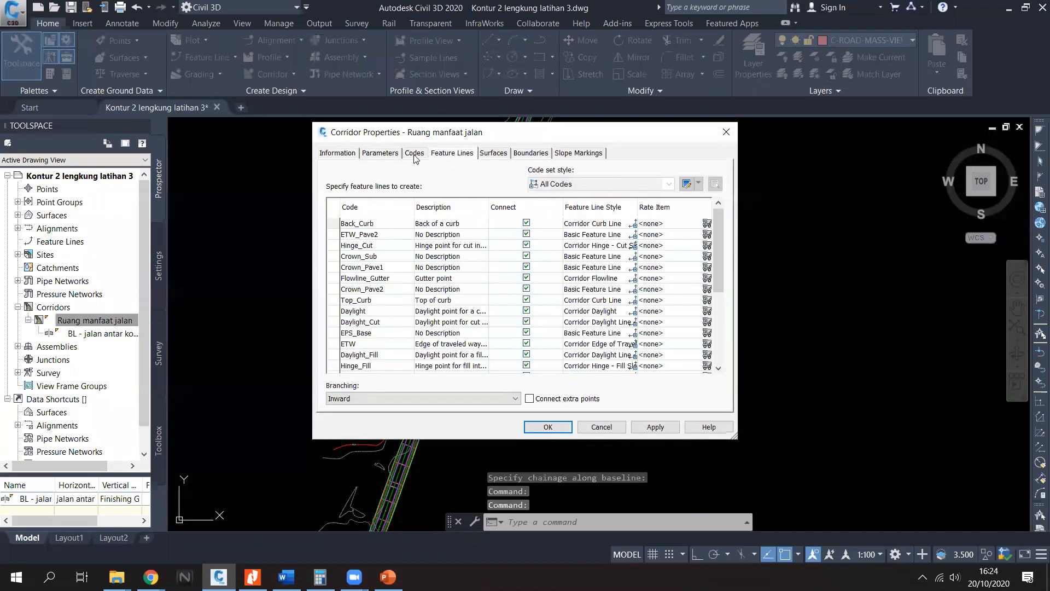
pyautogui.click(380, 153)
pyautogui.click(494, 223)
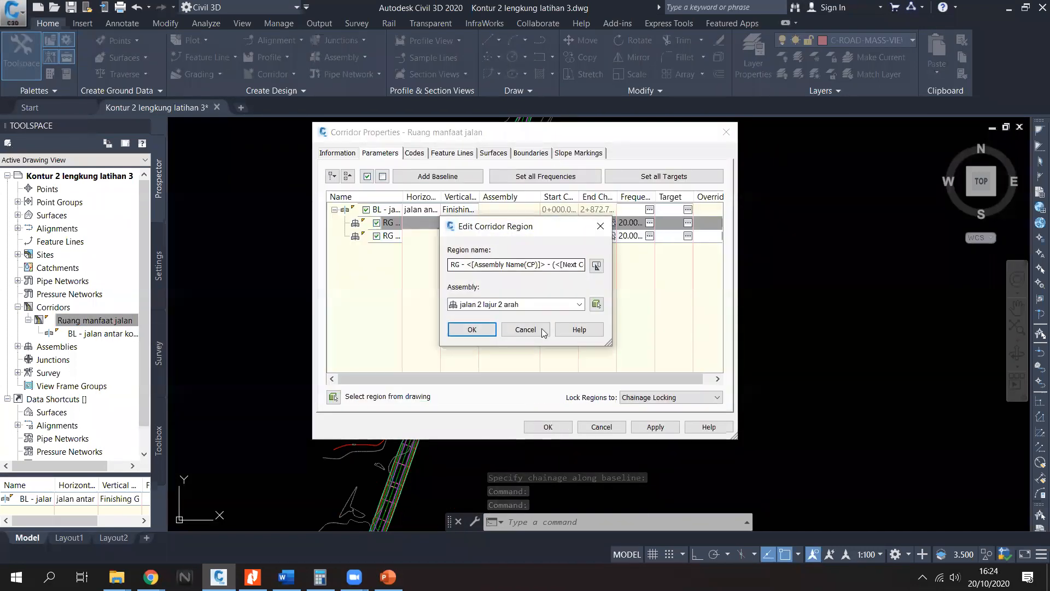
pyautogui.click(543, 331)
pyautogui.click(514, 236)
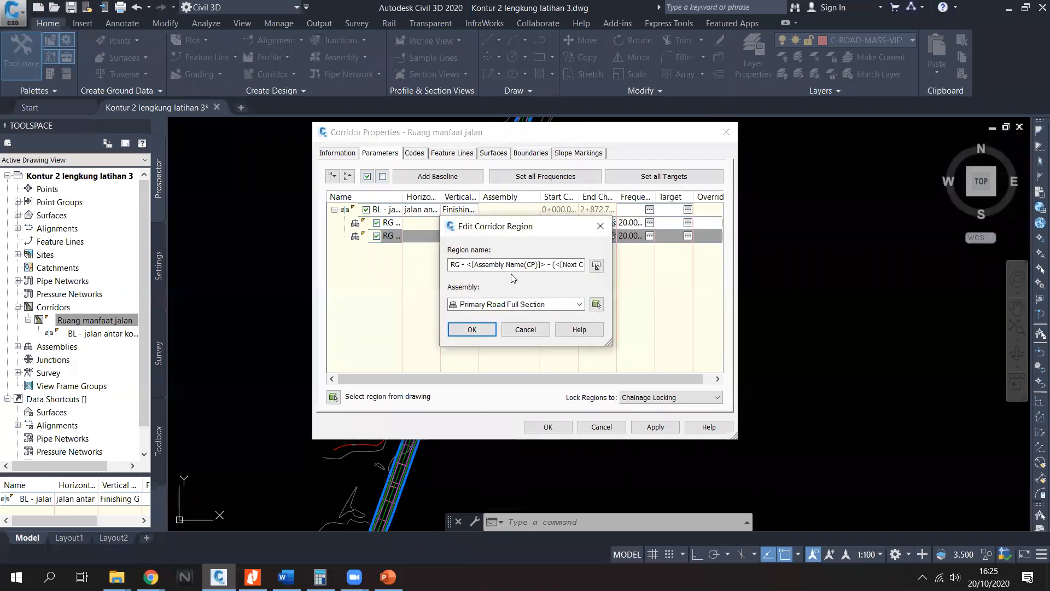
pyautogui.click(511, 303)
pyautogui.click(513, 325)
pyautogui.click(482, 329)
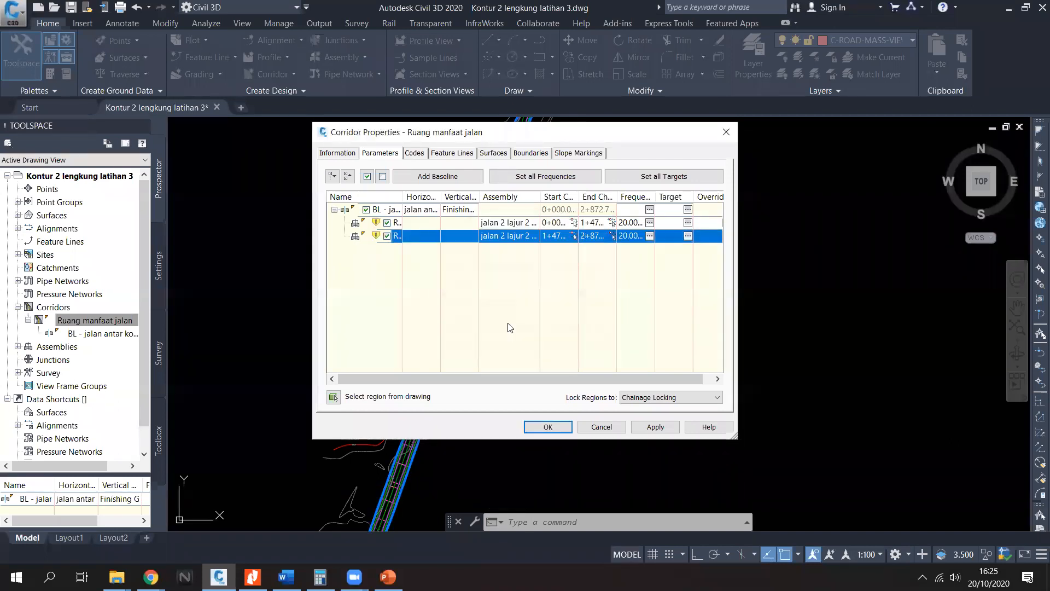
# Step: Set all surface targets for both regions to kontur cimahi and rebuild the corridor
pyautogui.click(660, 176)
pyautogui.click(481, 215)
pyautogui.click(437, 242)
pyautogui.click(522, 364)
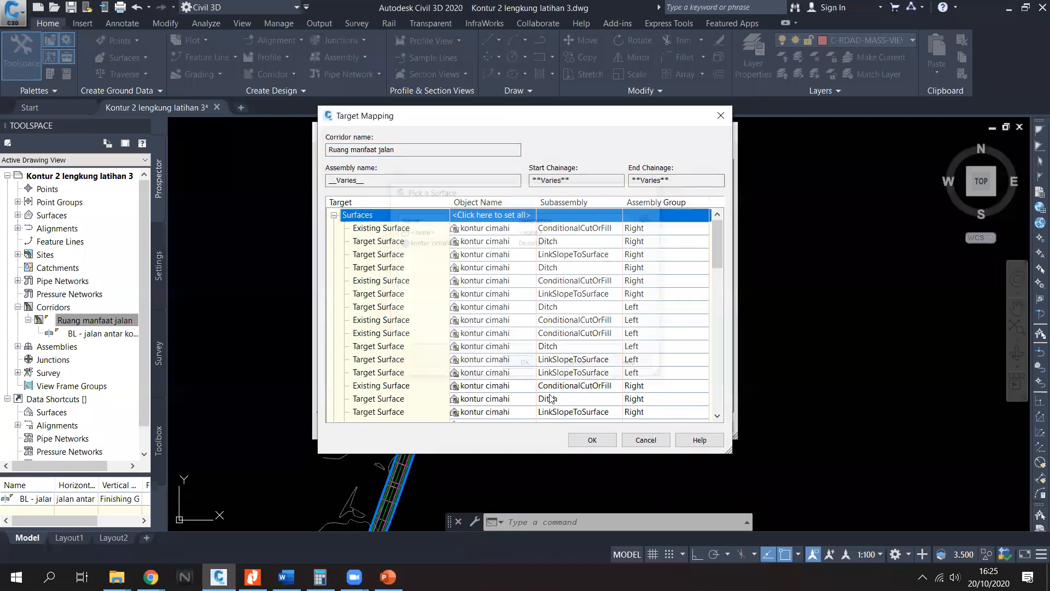
pyautogui.scroll(-5, 549, 399)
pyautogui.click(592, 439)
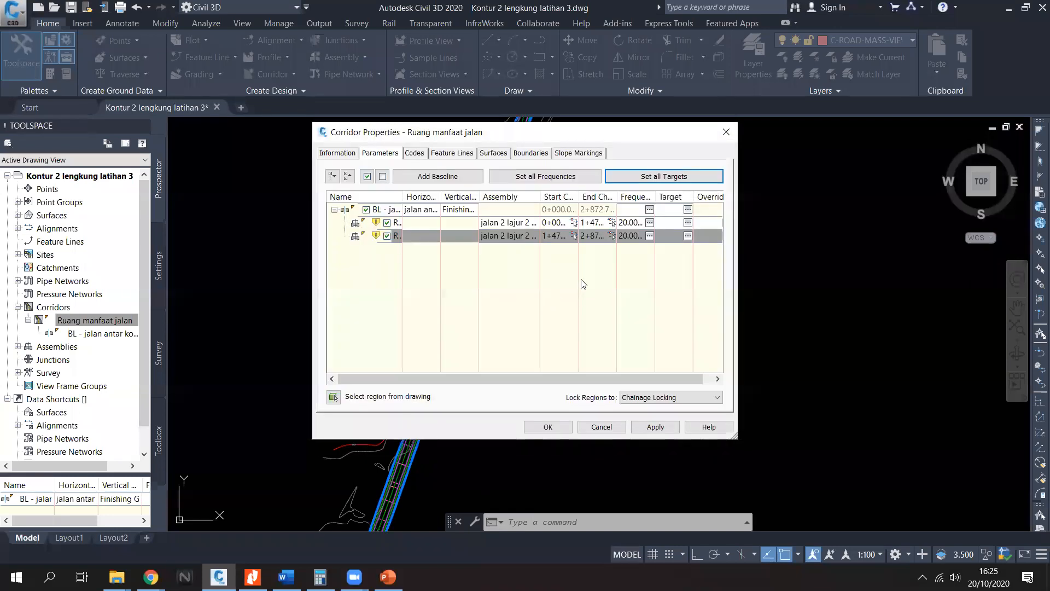
pyautogui.click(553, 427)
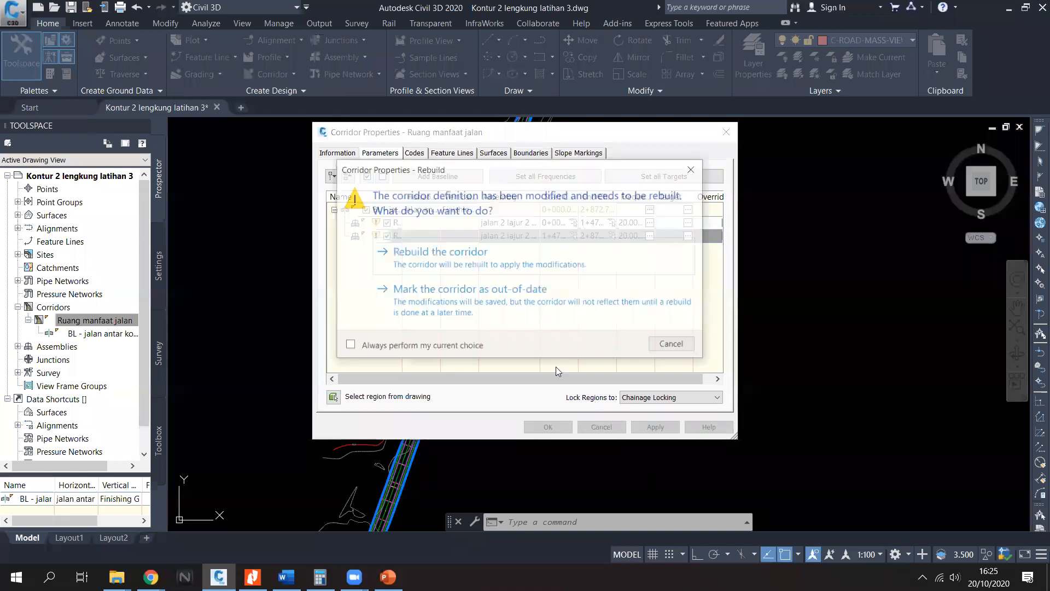
pyautogui.click(525, 261)
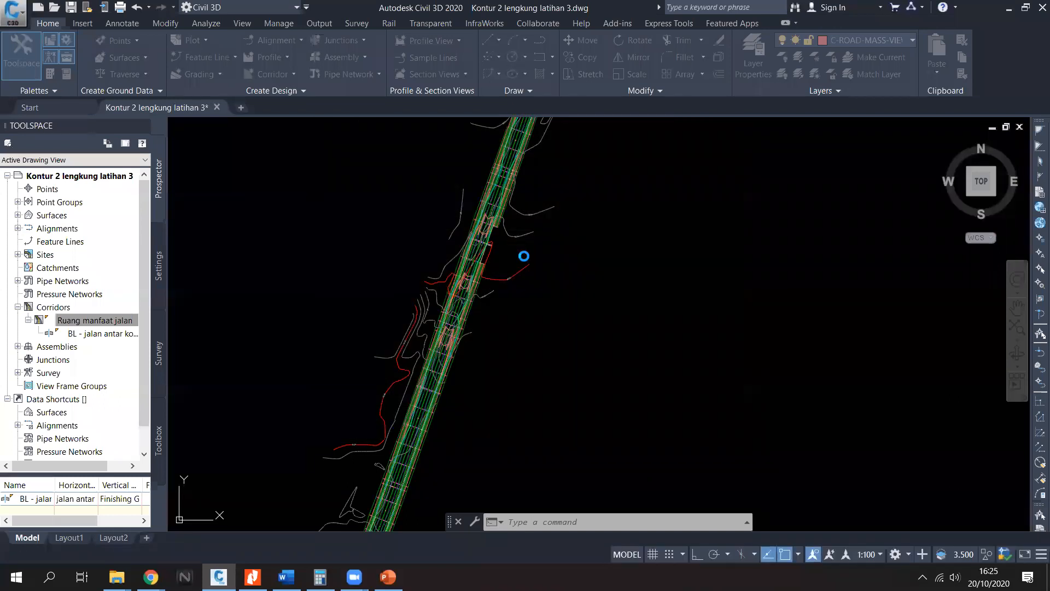
# Step: Look over the rebuilt corridor, check the Materi Pelatihan topic list in PowerPoint, and return to the curved corridor stretch in Civil 3D
pyautogui.scroll(-5, 539, 291)
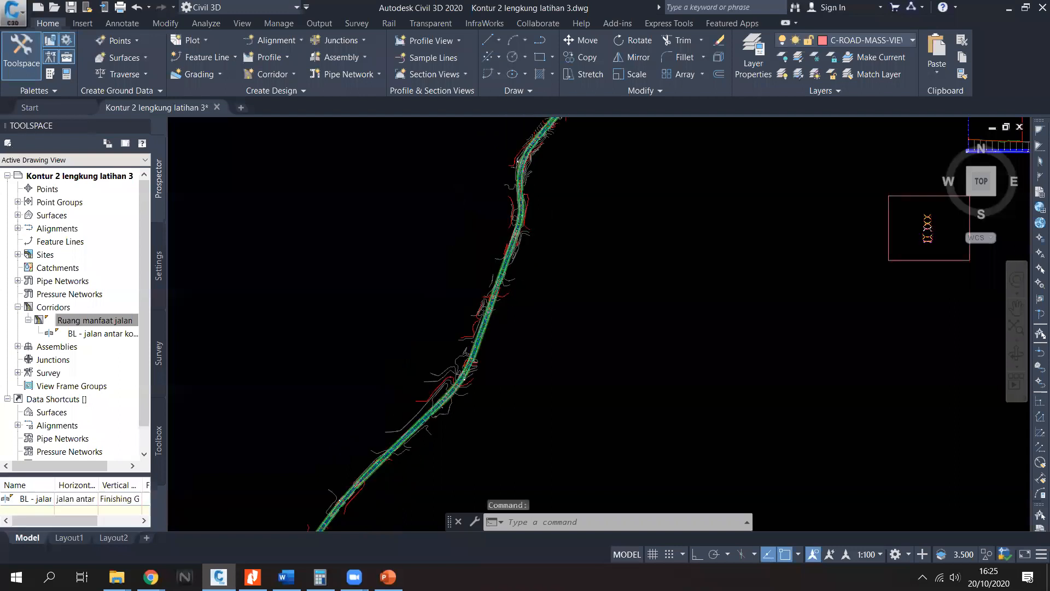
pyautogui.scroll(2, 618, 248)
pyautogui.moveTo(723, 260)
pyautogui.mouseDown(button='middle')
pyautogui.moveTo(618, 249)
pyautogui.moveTo(606, 274)
pyautogui.mouseUp(button='middle')
pyautogui.click(388, 576)
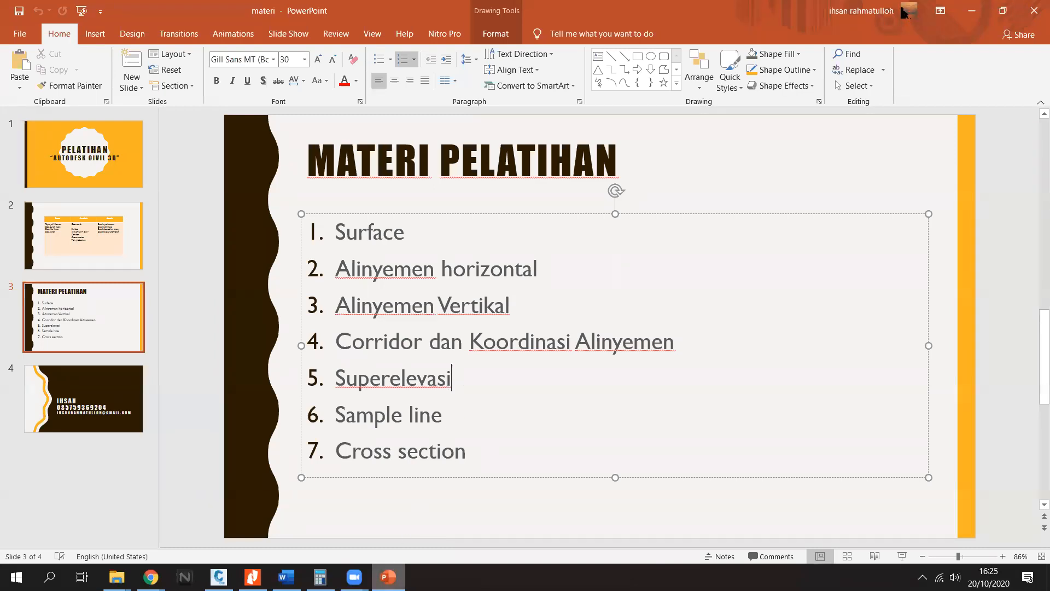
pyautogui.hotkey('alt', 'Tab')
pyautogui.scroll(-5, 560, 339)
pyautogui.scroll(8, 476, 330)
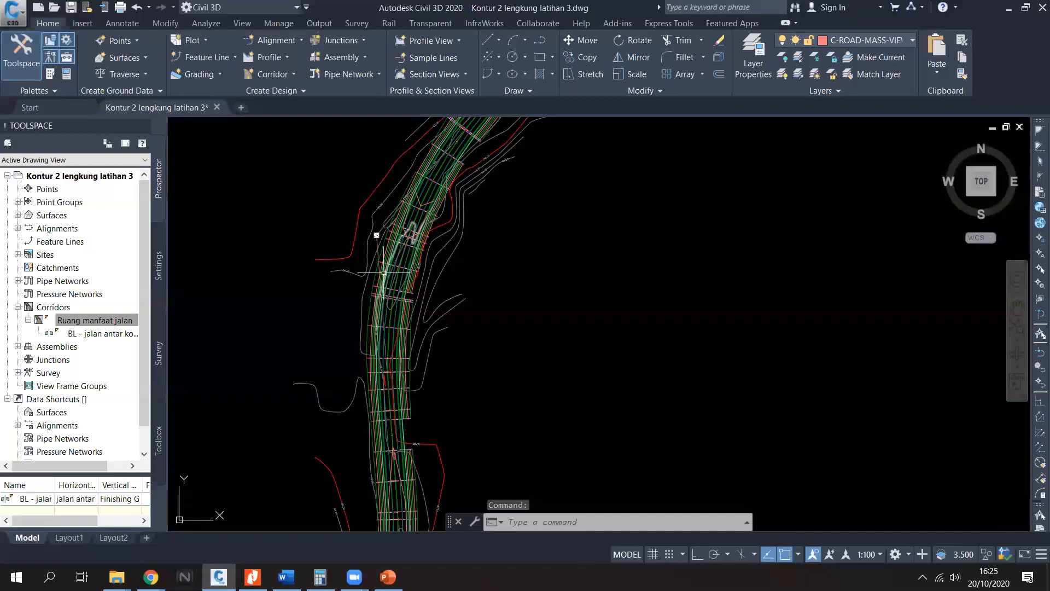
# Step: Start calculating superelevation for the alignment of the Ruang manfaat jalan corridor, opening the calculation wizard
pyautogui.scroll(3, 377, 235)
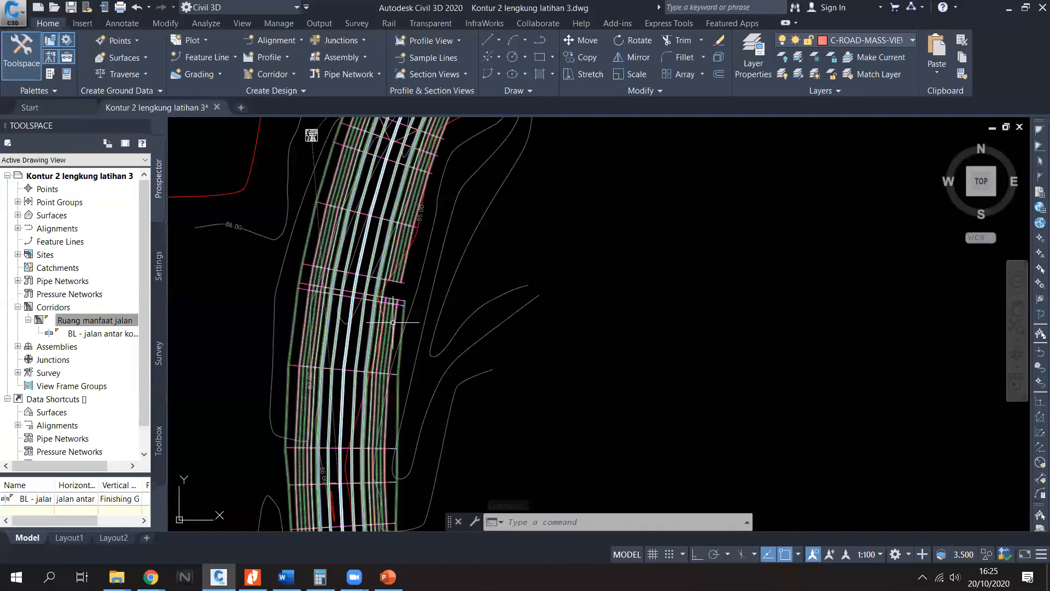
pyautogui.click(399, 293)
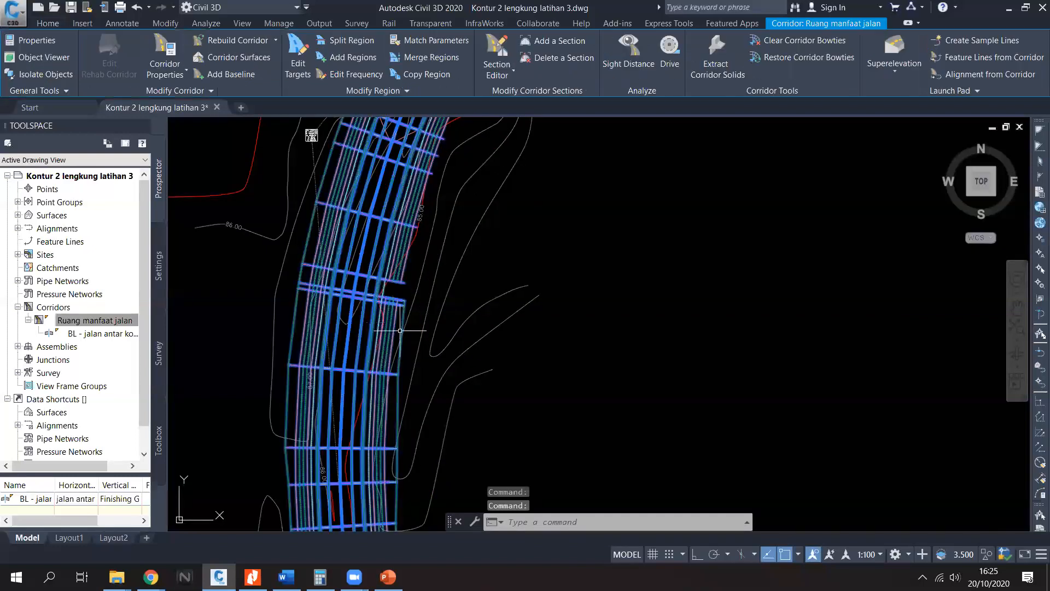
pyautogui.click(895, 71)
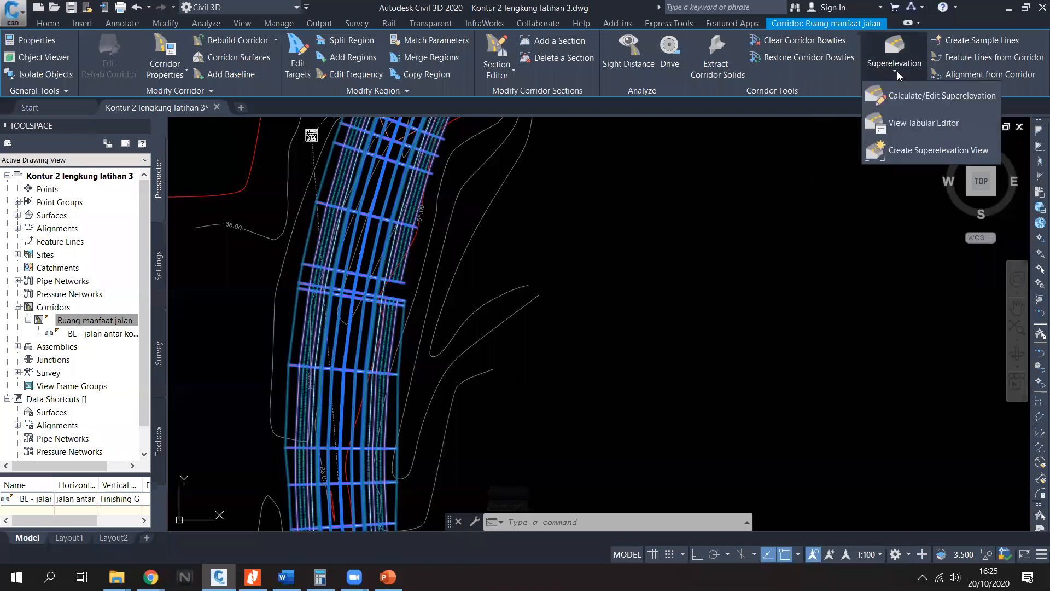
pyautogui.click(919, 97)
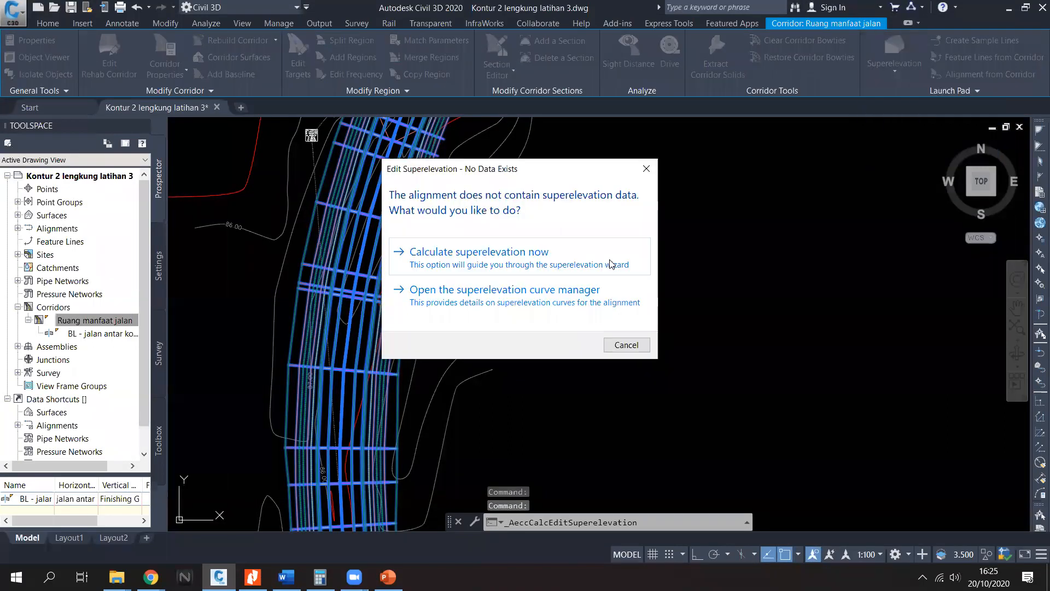
pyautogui.click(550, 257)
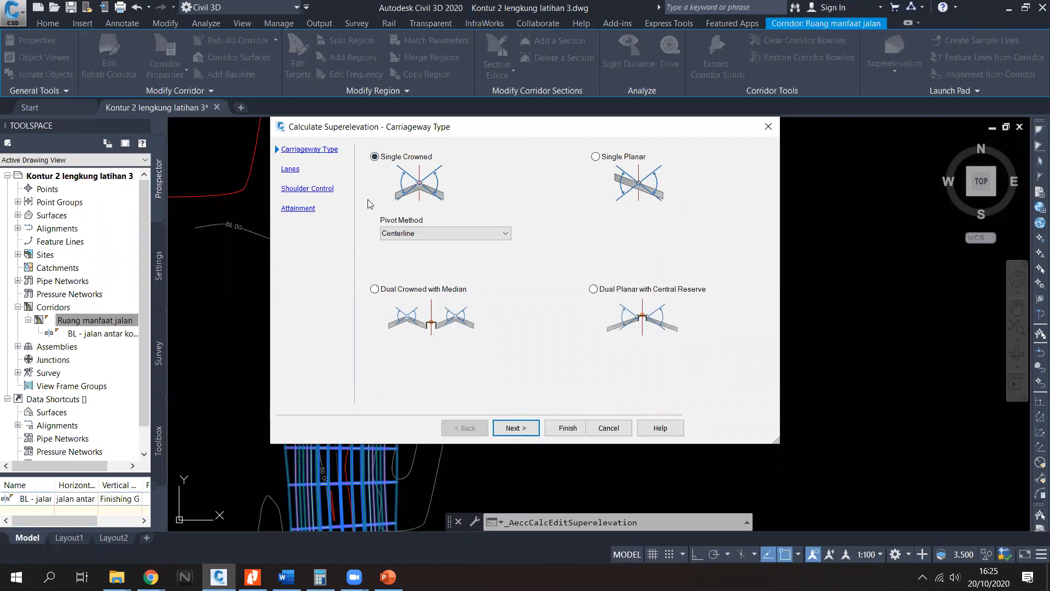
# Step: Set the normal lane width to 3 m, keeping one lane per side on the symmetric single crowned carriageway
pyautogui.click(291, 169)
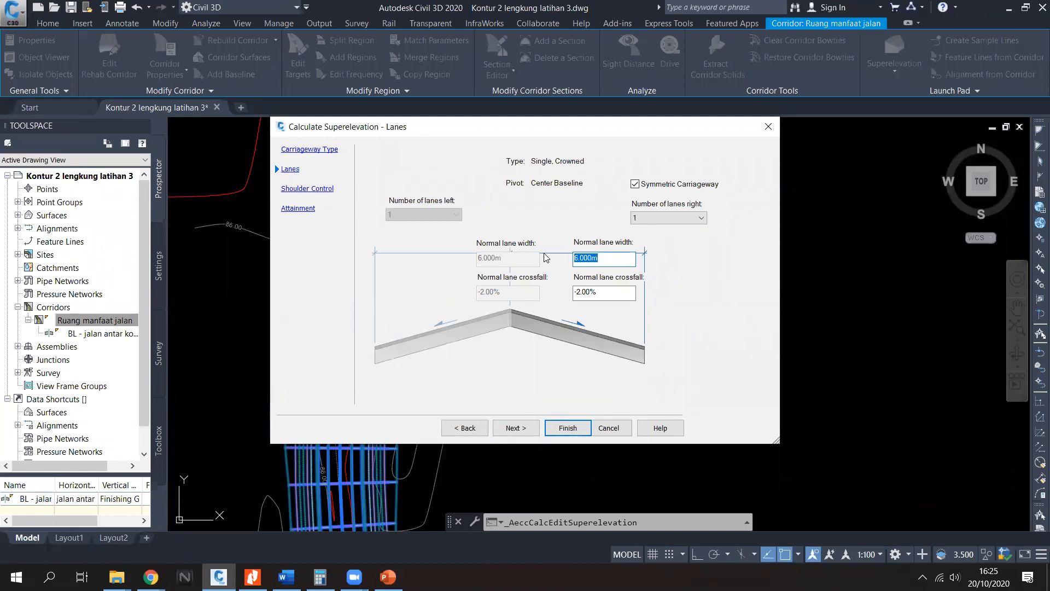
pyautogui.write('3')
pyautogui.click(621, 294)
pyautogui.click(621, 265)
pyautogui.click(689, 218)
pyautogui.click(690, 218)
pyautogui.click(690, 218)
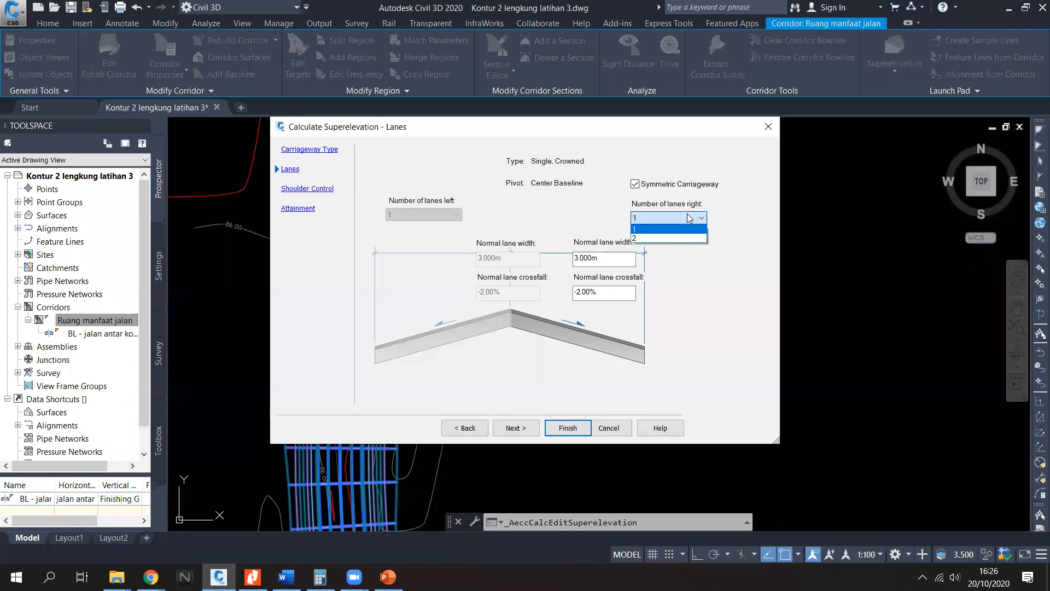
pyautogui.click(690, 218)
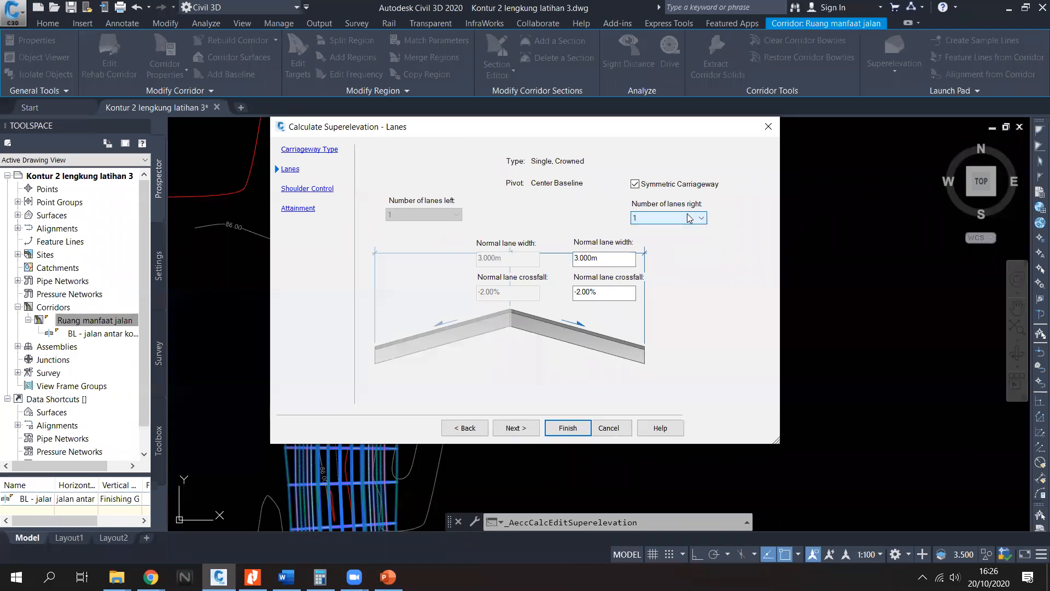
pyautogui.click(660, 219)
pyautogui.click(664, 219)
# Step: Set the normal width of the outside edge shoulders to 2.4 m and recheck the lane settings
pyautogui.click(310, 189)
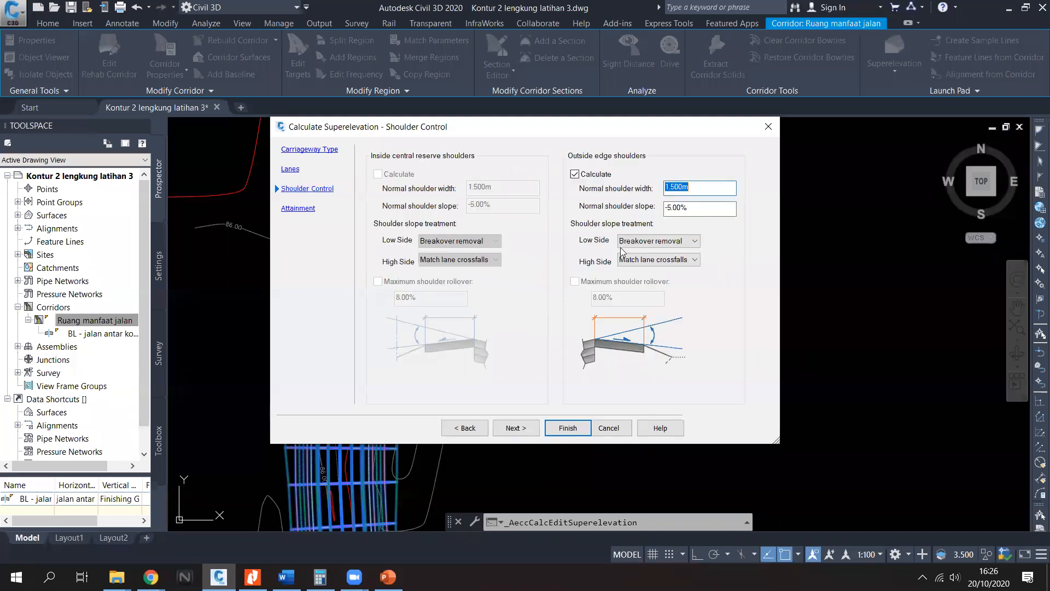
pyautogui.click(707, 187)
pyautogui.click(698, 210)
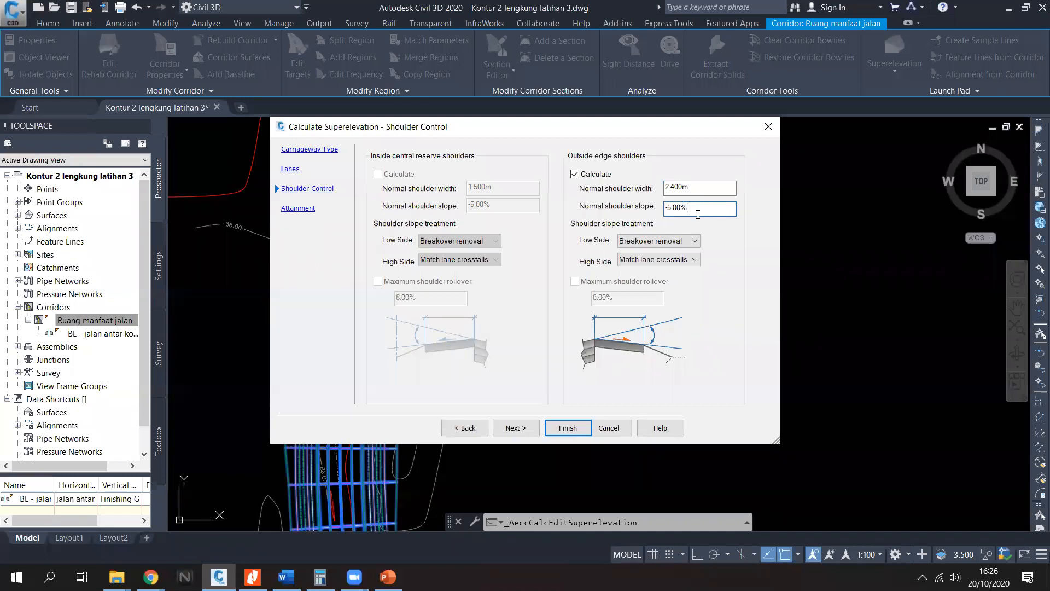
pyautogui.click(296, 169)
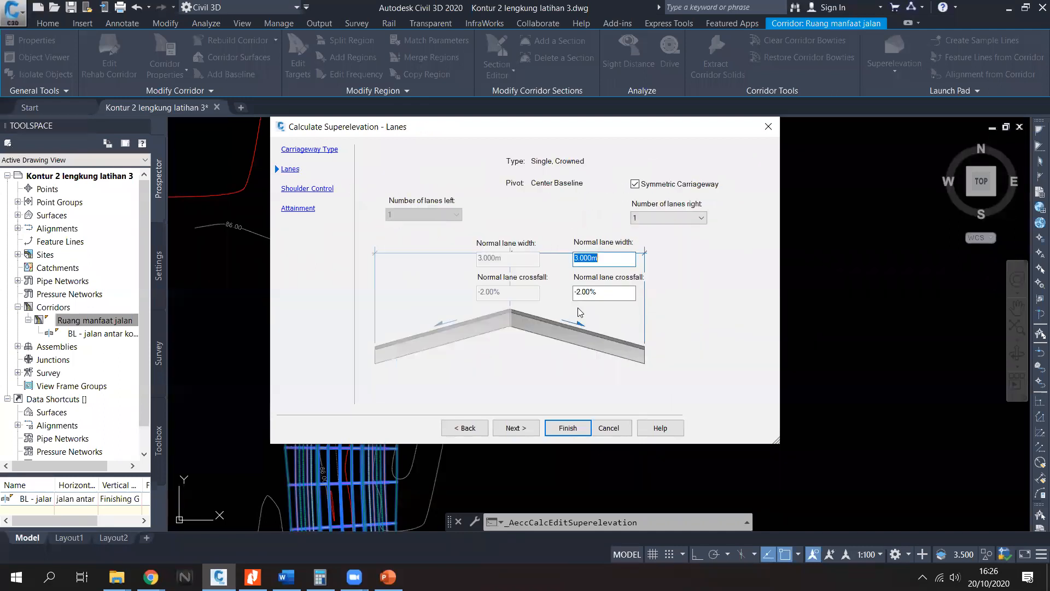
# Step: Keep the AASHTO 2011 Metric eMax 4% rate table for attainment and finish the superelevation calculation
pyautogui.click(299, 209)
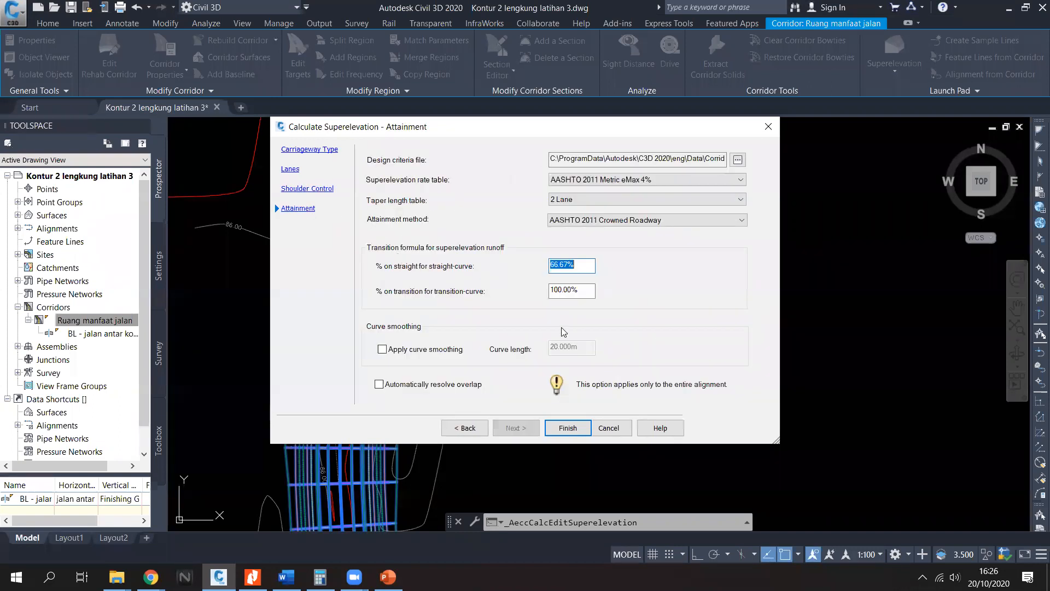
pyautogui.click(681, 180)
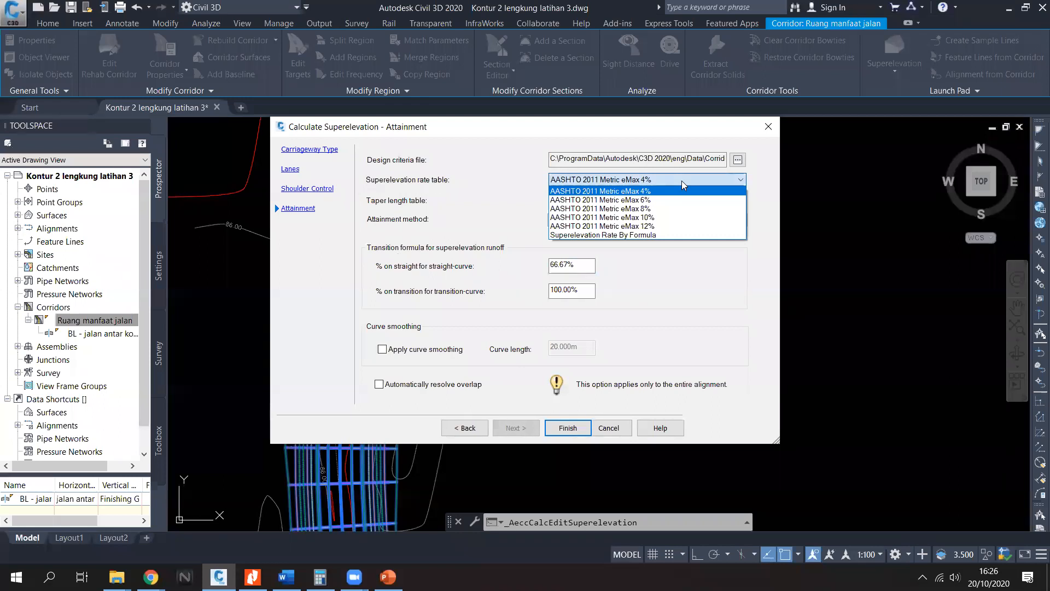
pyautogui.click(681, 181)
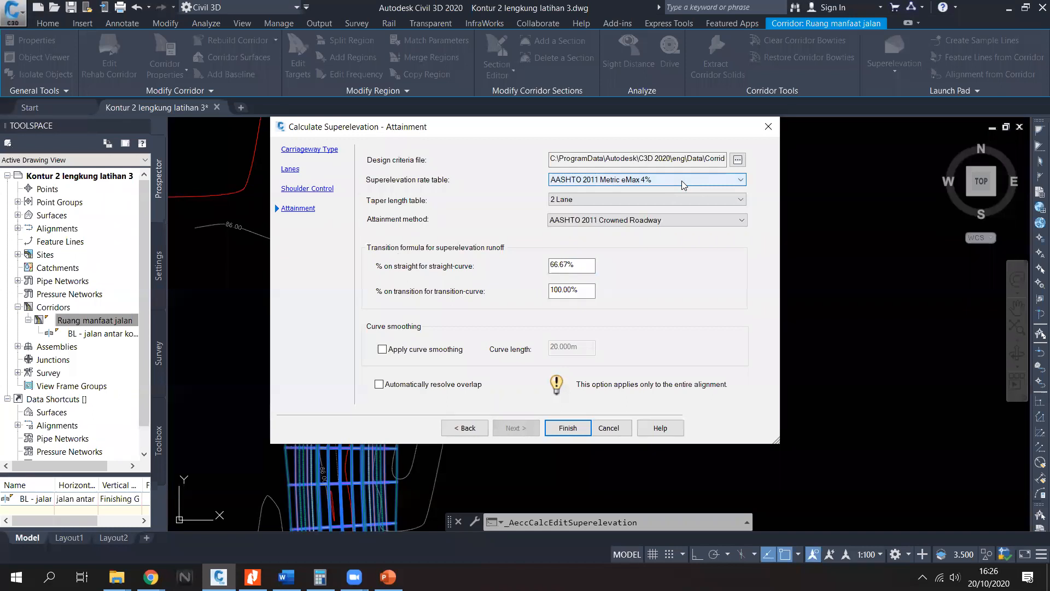
pyautogui.click(681, 181)
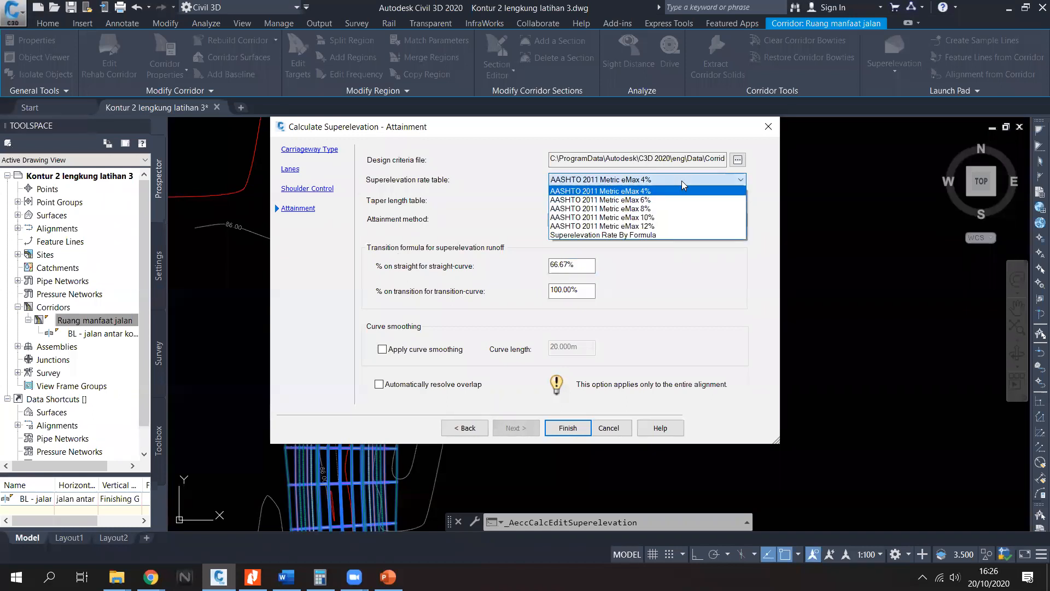
pyautogui.click(682, 180)
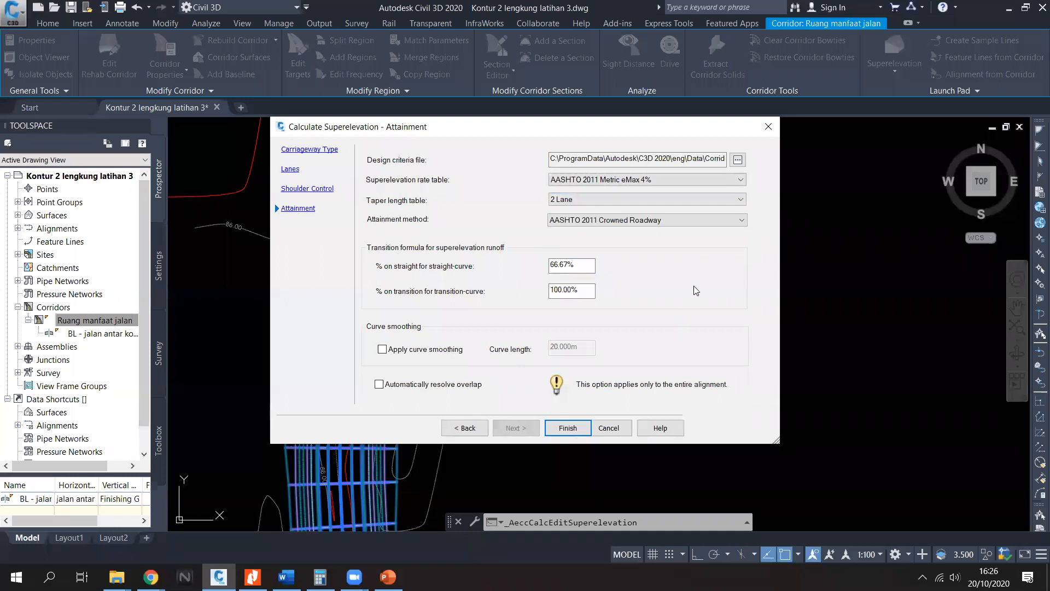
pyautogui.click(576, 424)
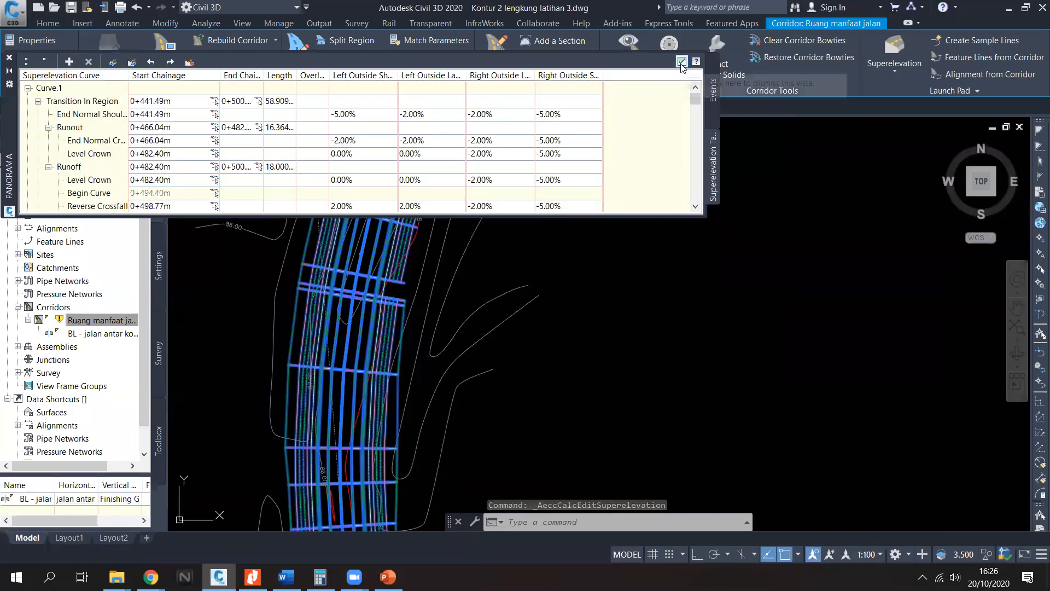
# Step: Review the calculated superelevation values of the curves and close the table and event list
pyautogui.scroll(-7, 350, 178)
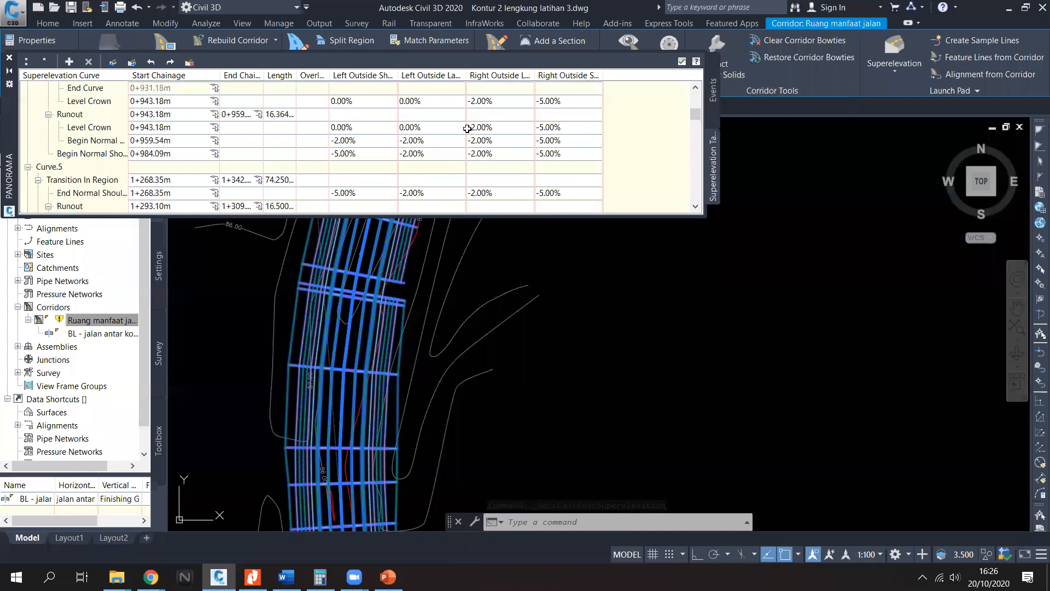
pyautogui.click(681, 62)
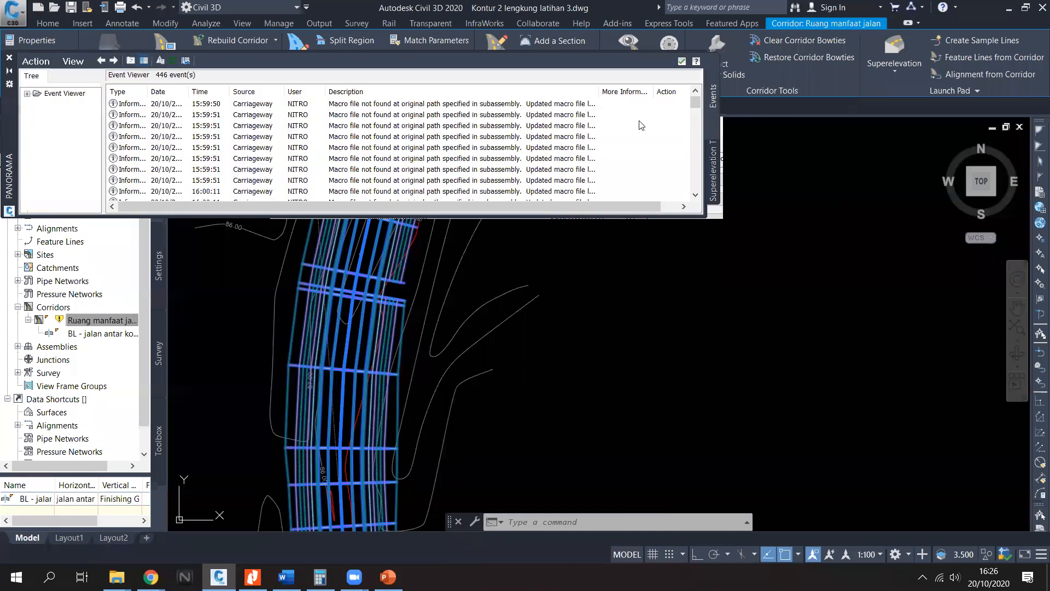
pyautogui.click(682, 62)
# Step: Rebuild the Ruang manfaat jalan corridor with the calculated superelevation and clear its selection
pyautogui.rightClick(88, 320)
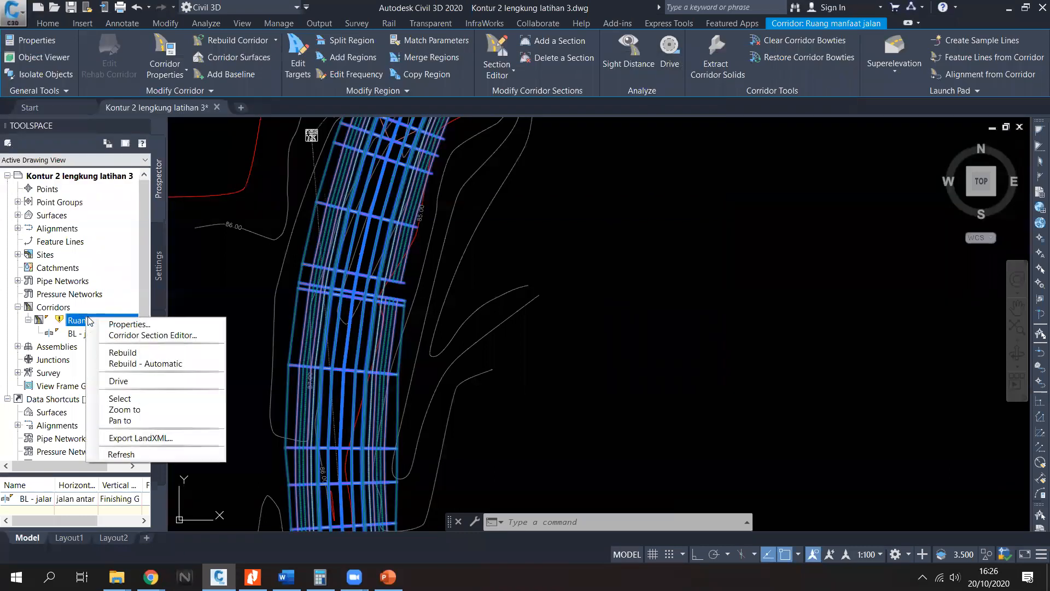
pyautogui.click(122, 352)
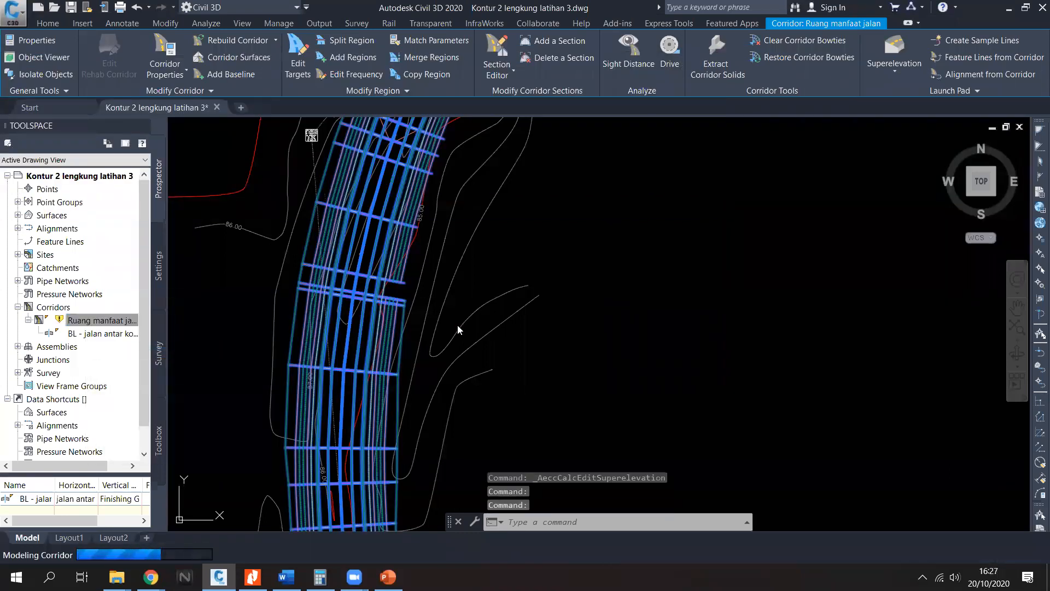
pyautogui.press('Escape')
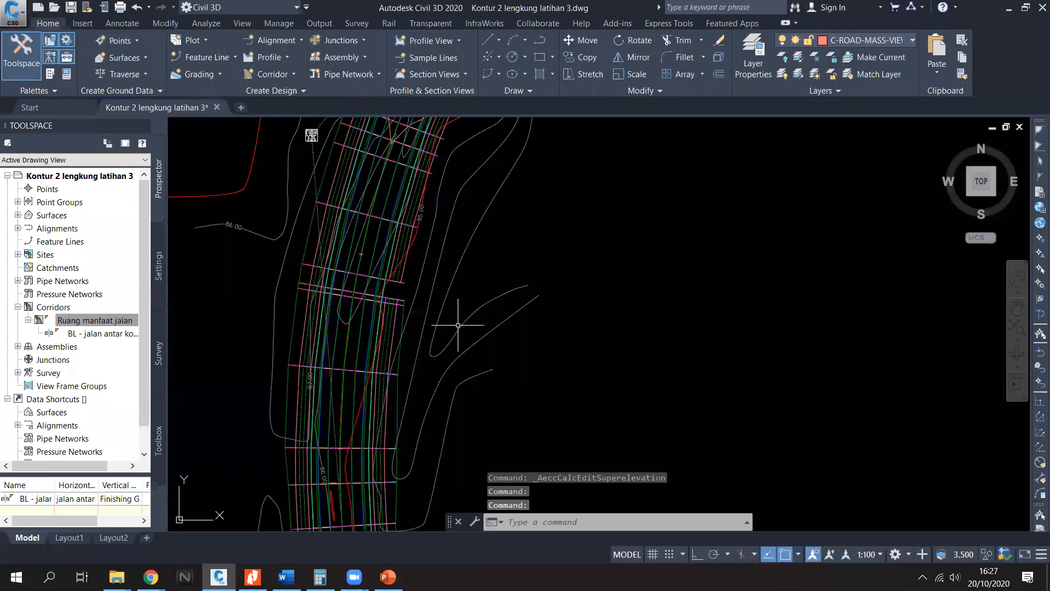
pyautogui.click(99, 325)
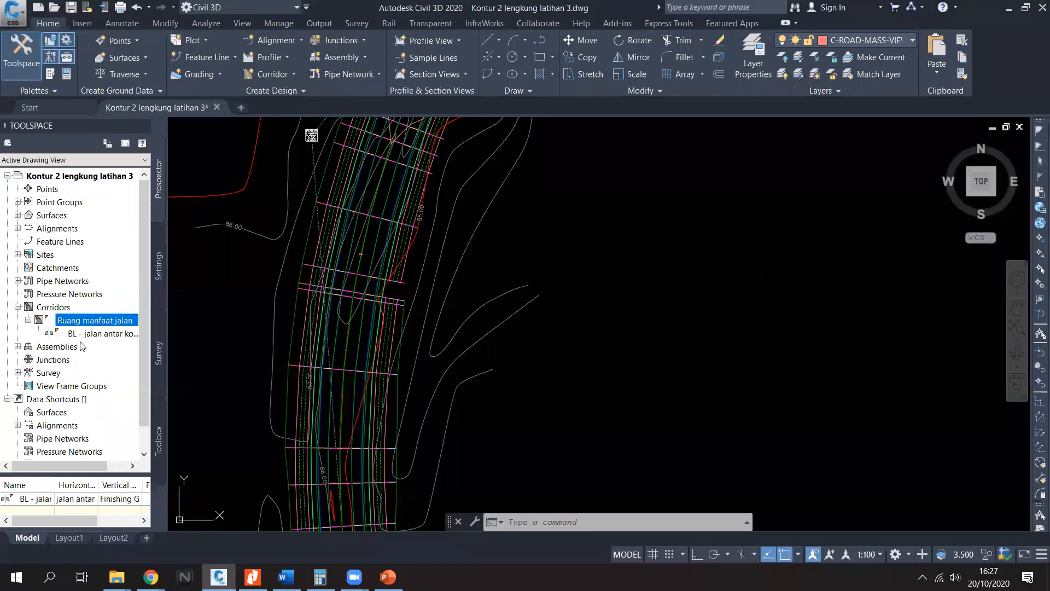
pyautogui.rightClick(95, 323)
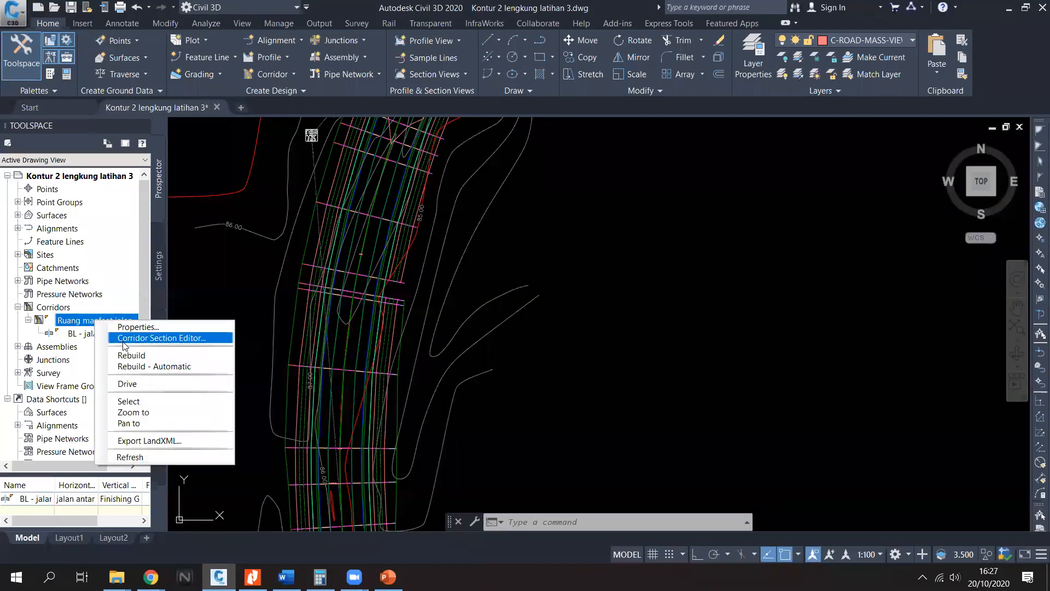
pyautogui.click(187, 300)
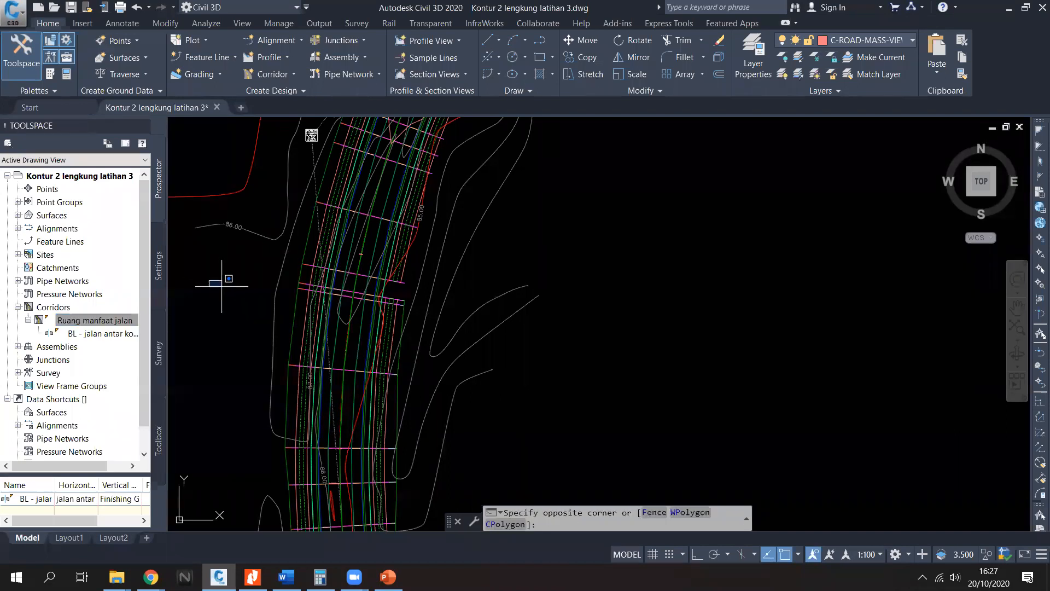
pyautogui.press('Escape')
# Step: Inspect the Use Superelevation parameter in the properties of the road assembly's right lane subassembly
pyautogui.scroll(-6, 293, 294)
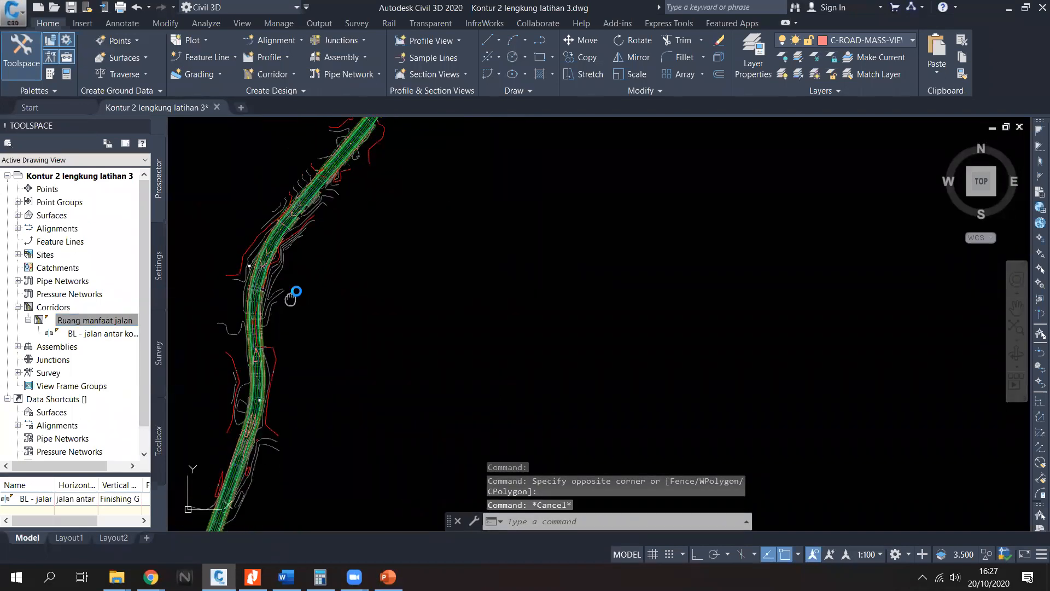
pyautogui.moveTo(293, 293); pyautogui.dragTo(222, 275, button='middle')
pyautogui.moveTo(512, 359)
pyautogui.mouseDown(button='middle')
pyautogui.moveTo(478, 330)
pyautogui.moveTo(393, 336)
pyautogui.mouseUp(button='middle')
pyautogui.scroll(10, 445, 286)
pyautogui.scroll(5, 377, 298)
pyautogui.scroll(6, 378, 314)
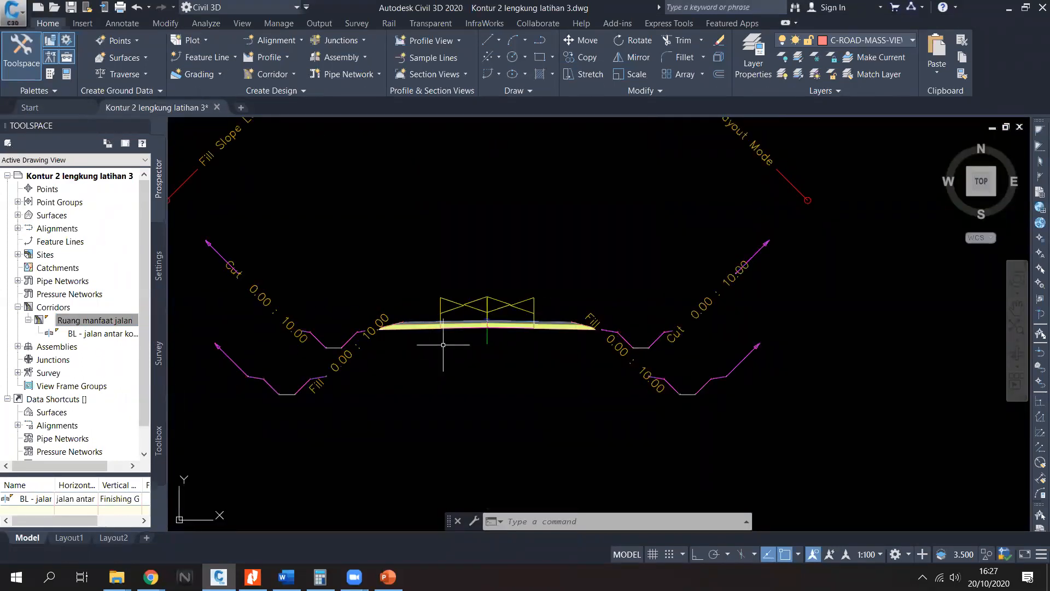
pyautogui.scroll(4, 482, 337)
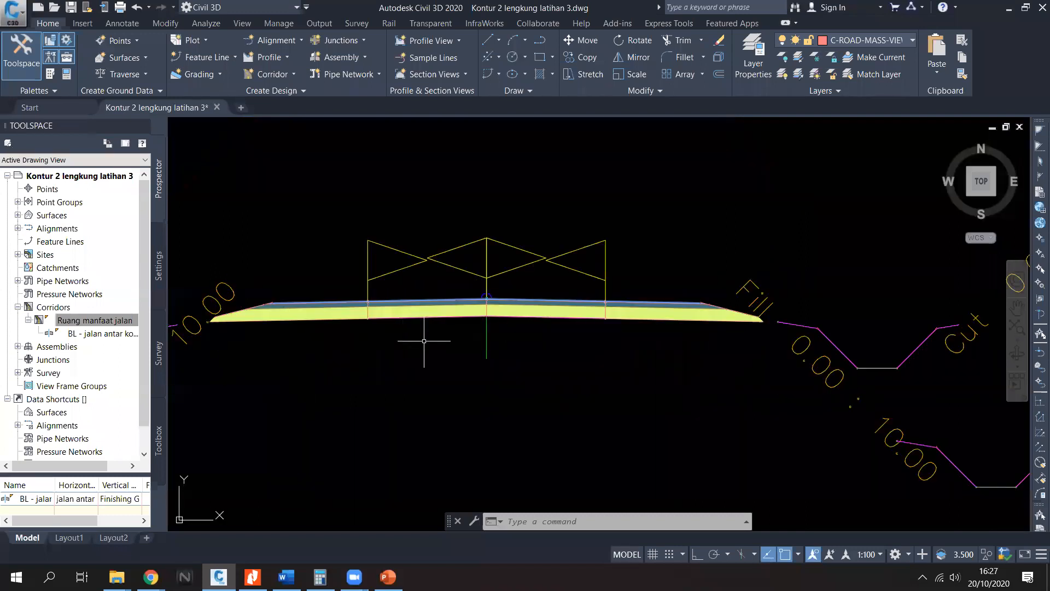
pyautogui.click(500, 317)
pyautogui.press('Escape')
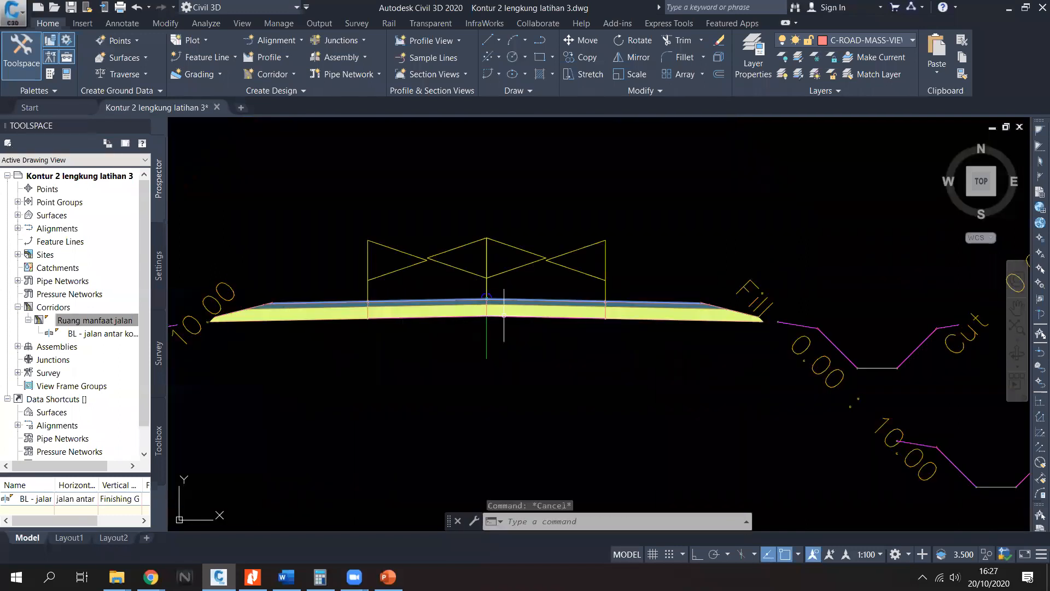
pyautogui.click(503, 316)
pyautogui.press('Escape')
pyautogui.moveTo(527, 341); pyautogui.dragTo(540, 362, button='middle')
pyautogui.click(564, 340)
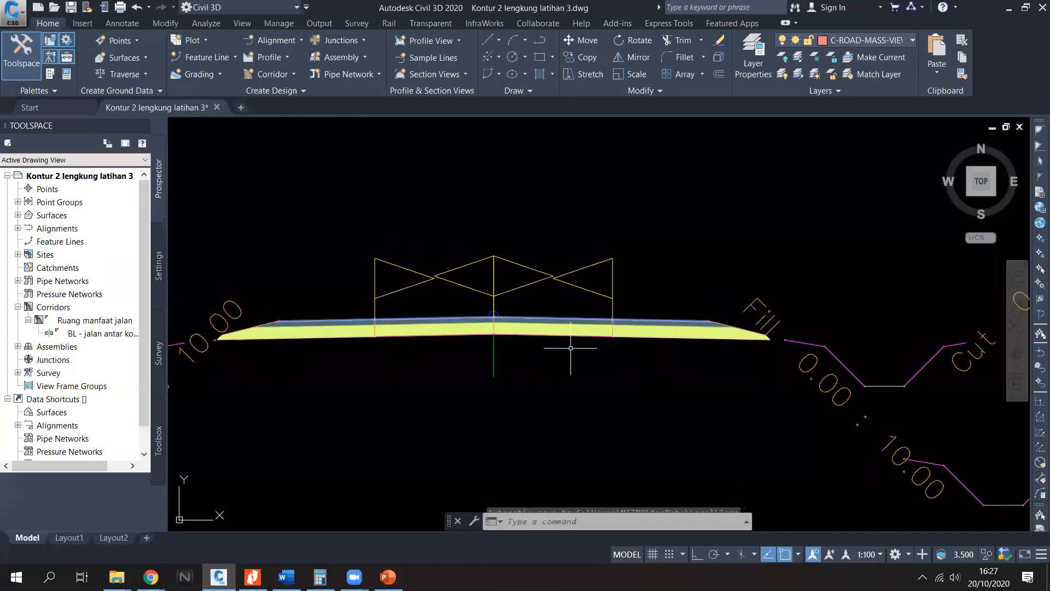
pyautogui.click(564, 329)
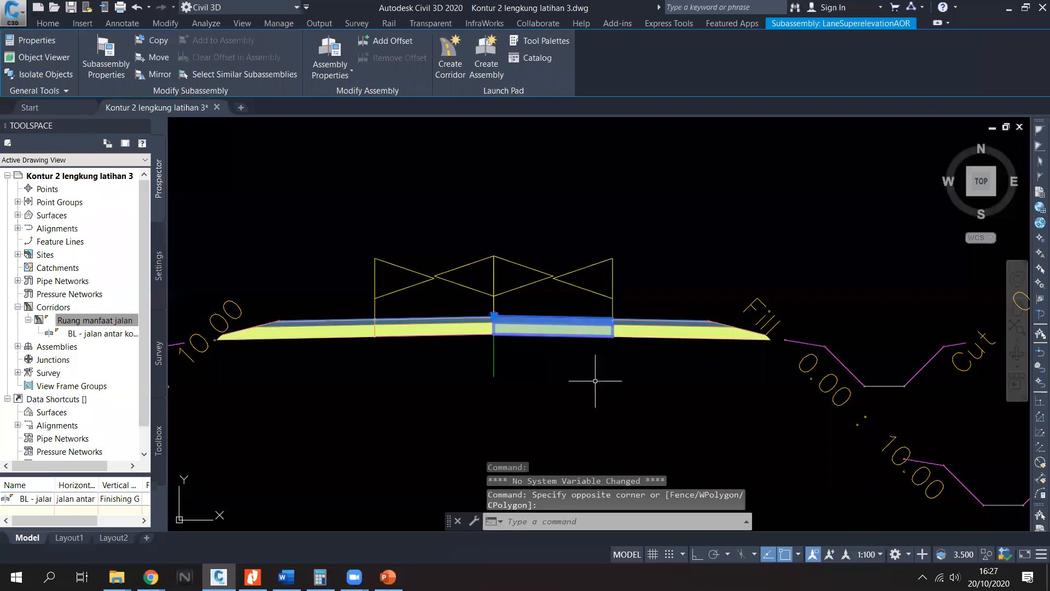
pyautogui.write('pr')
pyautogui.press('Return')
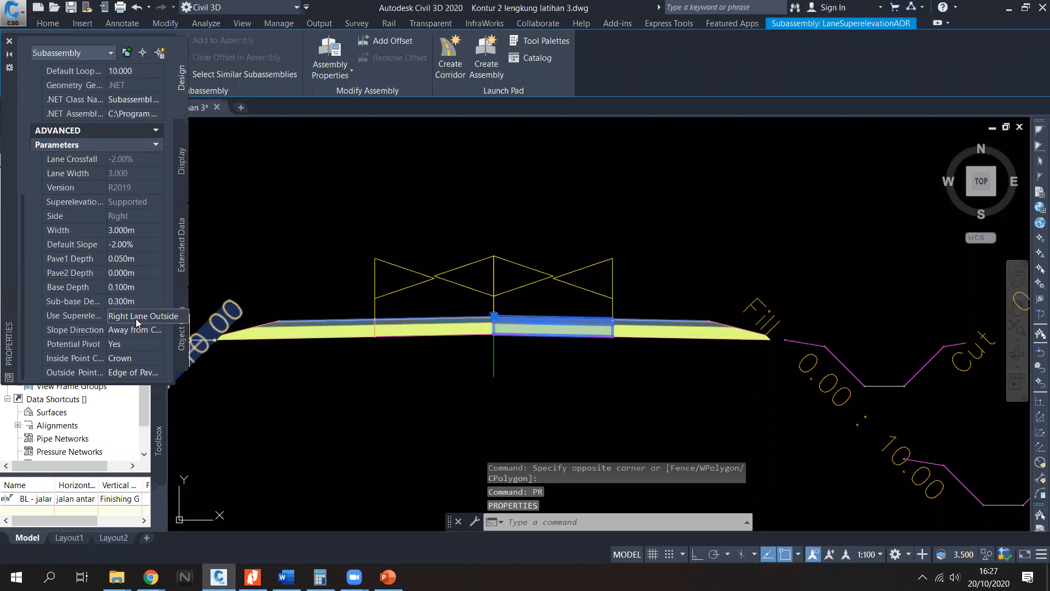
pyautogui.press('Escape')
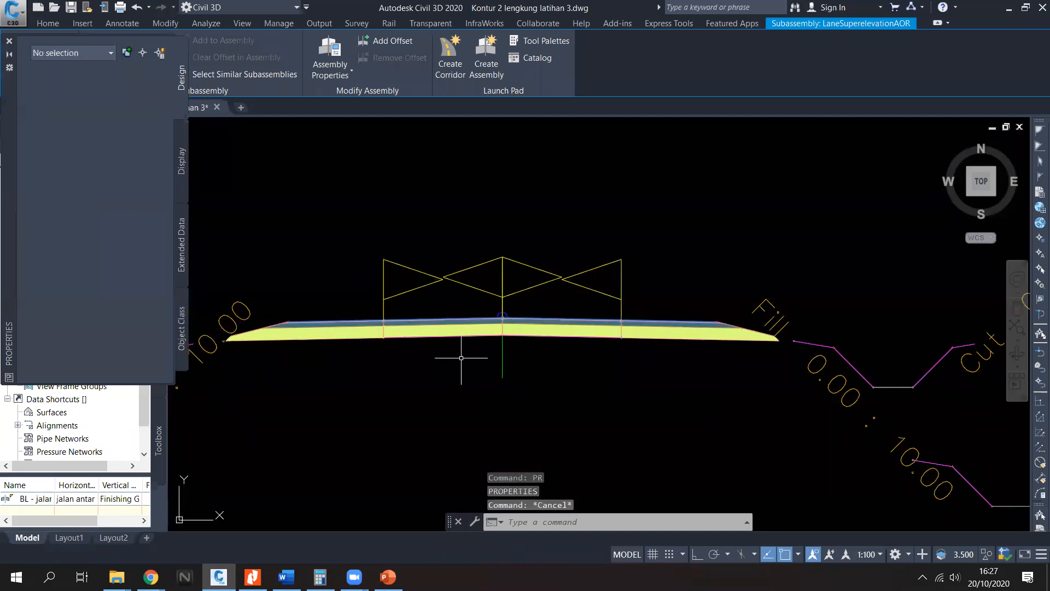
# Step: Set the left lane subassembly's Use Superelevation parameter to Left Lane Outside and close its properties
pyautogui.click(463, 339)
pyautogui.click(457, 328)
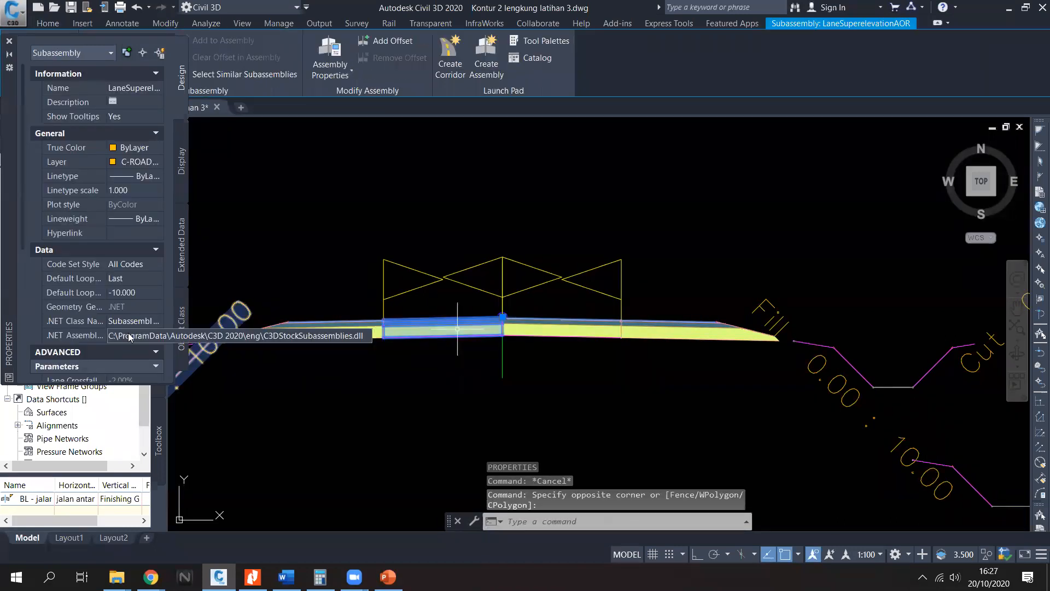
pyautogui.scroll(-5, 127, 329)
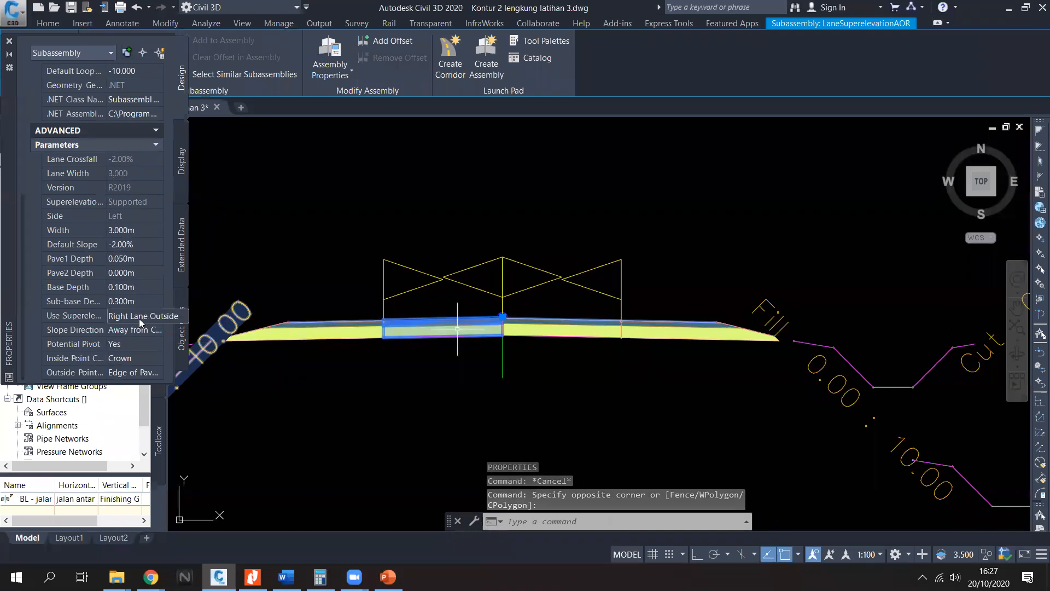
pyautogui.click(144, 319)
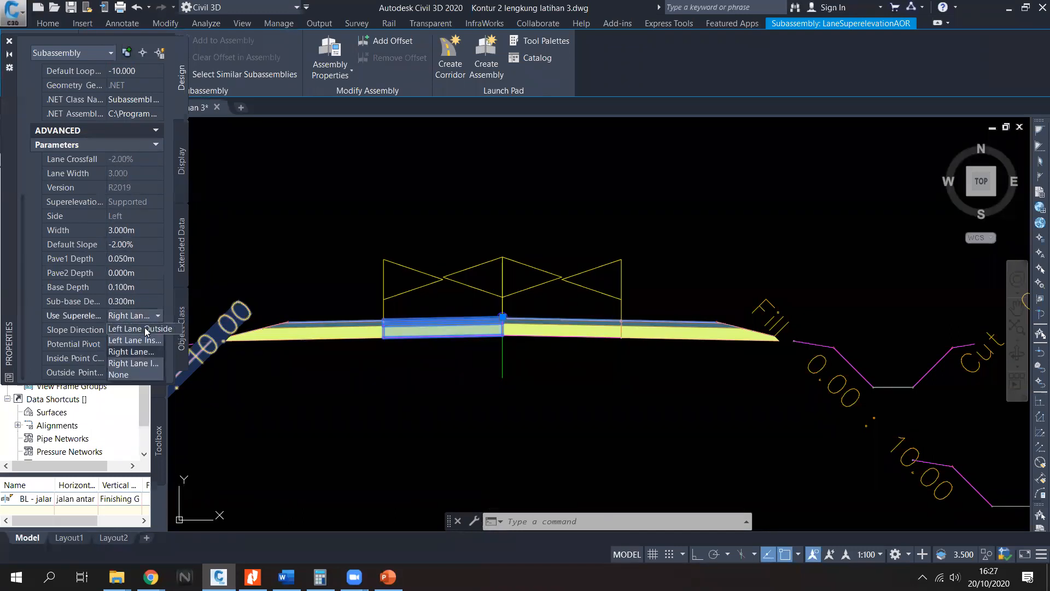
pyautogui.click(145, 327)
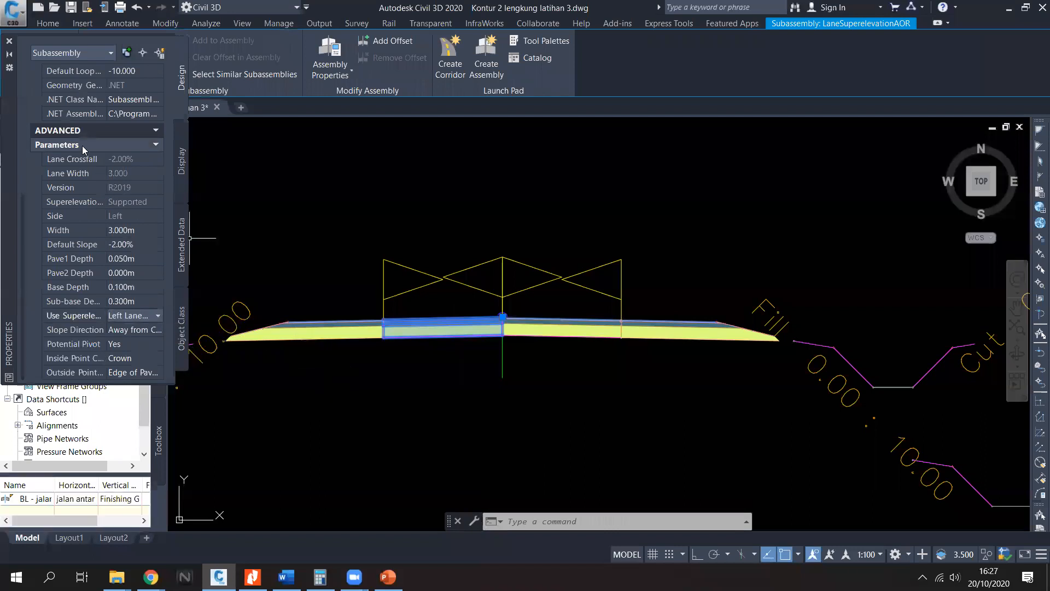
pyautogui.click(9, 41)
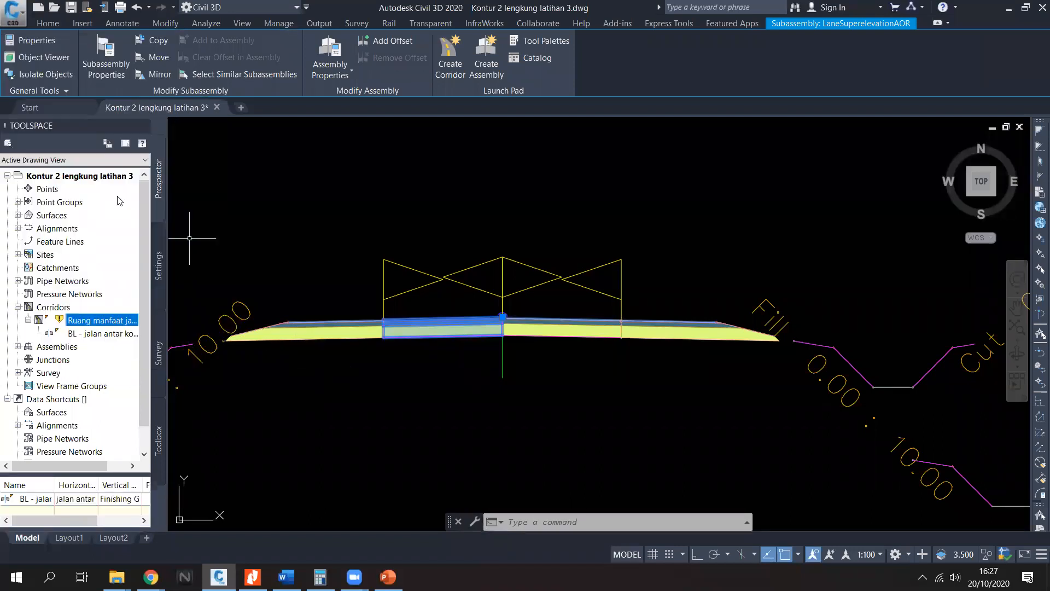
# Step: Rebuild the Ruang manfaat jalan corridor and clear the subassembly selection
pyautogui.rightClick(93, 320)
pyautogui.click(127, 355)
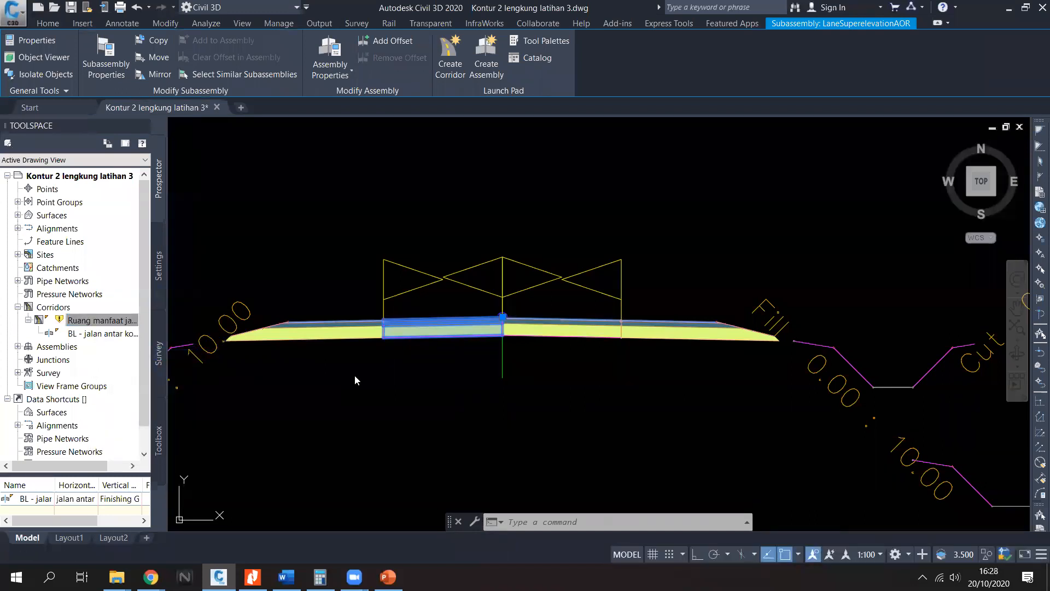
pyautogui.press('Escape')
pyautogui.click(354, 375)
# Step: Create a sample line group for the jalan antar kota alignment, sampling all listed data sources with the Road Sample Line style
pyautogui.scroll(-4, 414, 370)
pyautogui.scroll(-5, 452, 361)
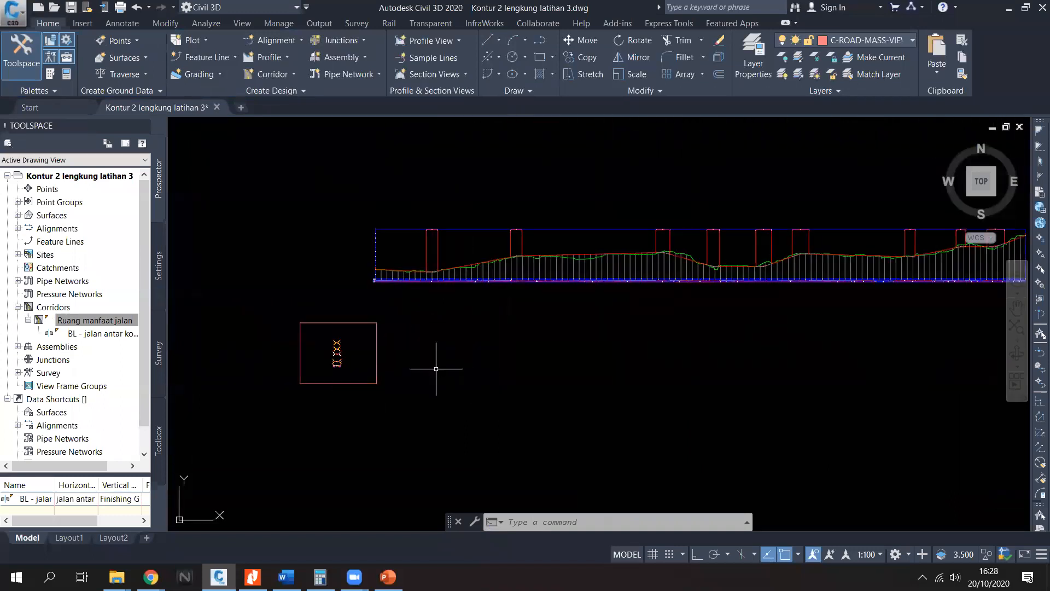
pyautogui.scroll(2, 436, 368)
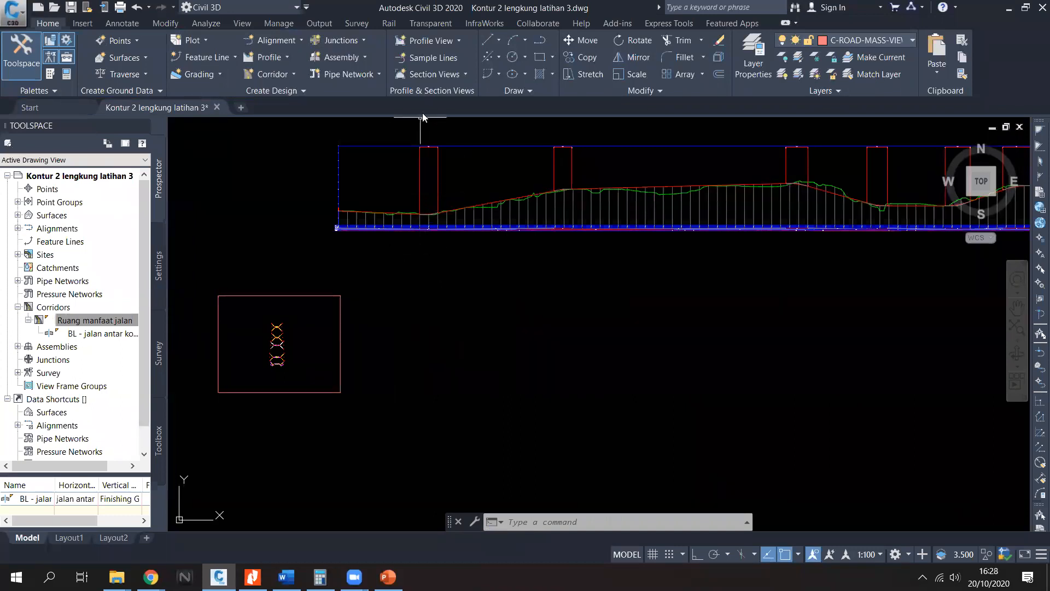
pyautogui.click(444, 58)
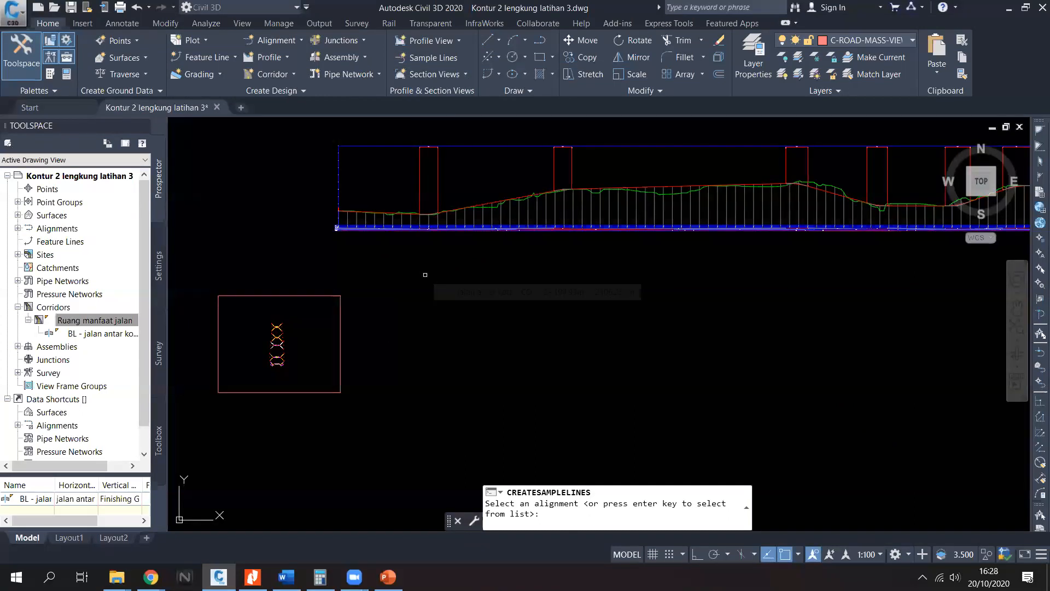
pyautogui.press('Return')
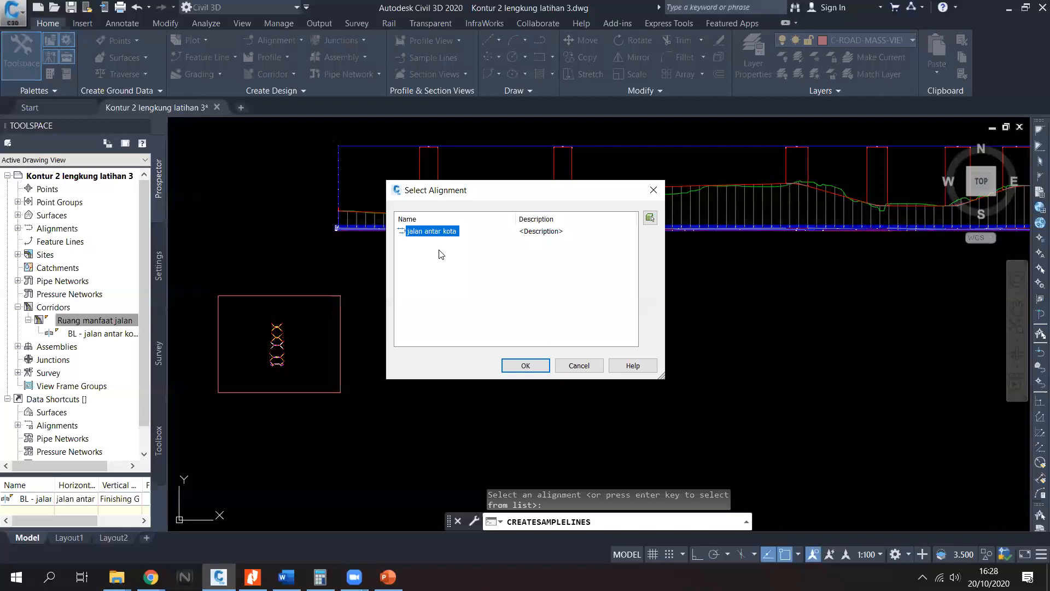
pyautogui.click(526, 365)
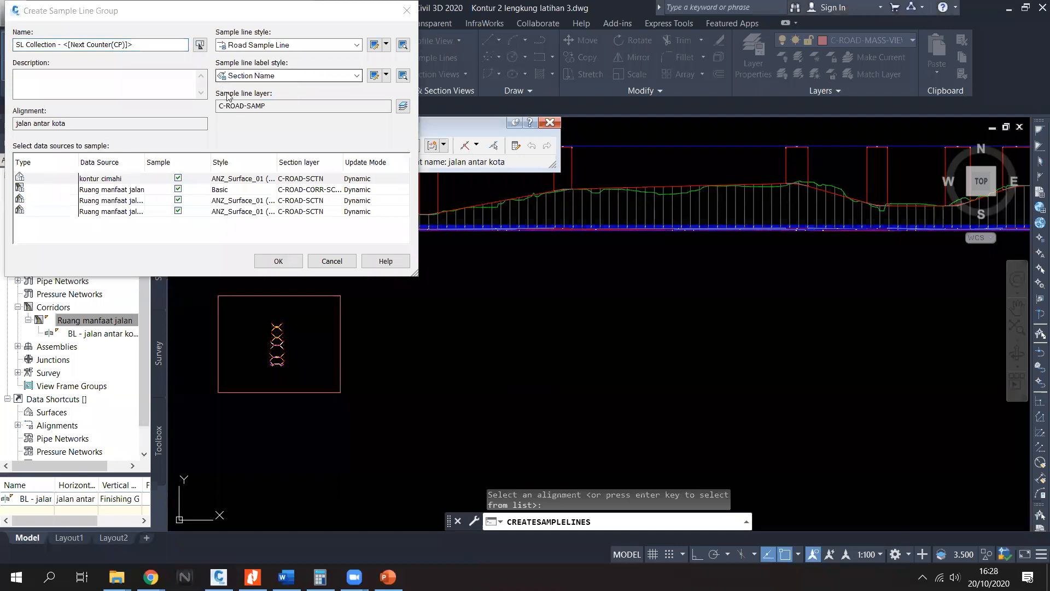
pyautogui.click(170, 47)
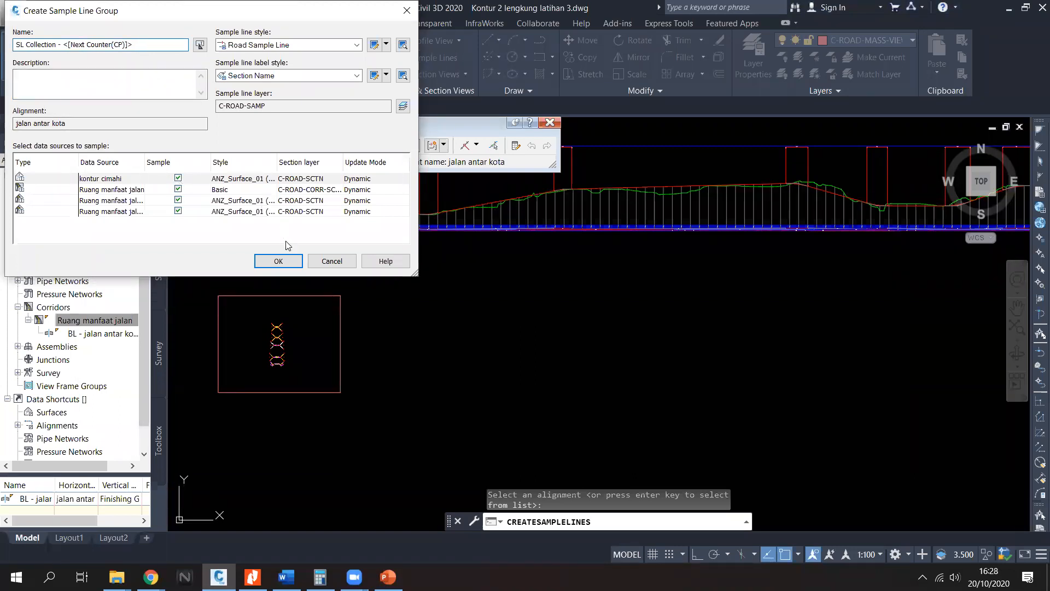
pyautogui.click(279, 262)
# Step: Choose to create the sample lines by range of chainages
pyautogui.scroll(-8, 547, 320)
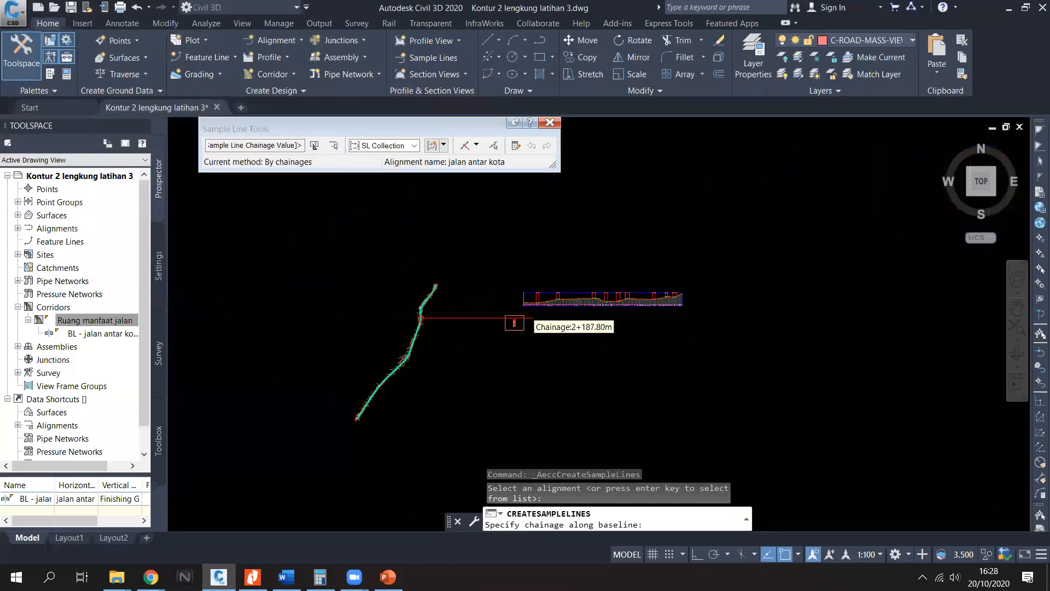
pyautogui.scroll(3, 492, 323)
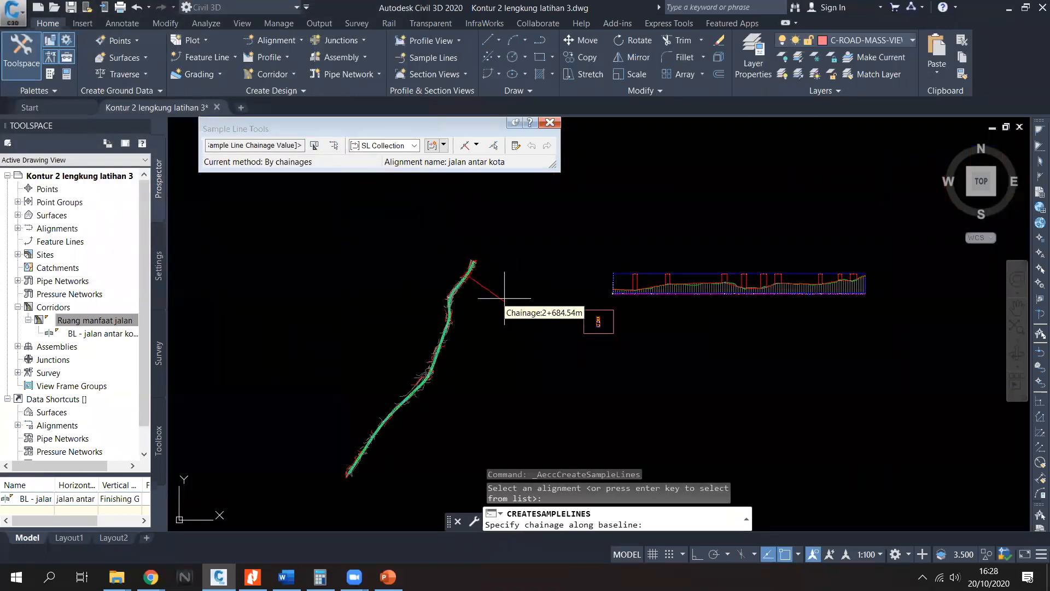
pyautogui.click(477, 145)
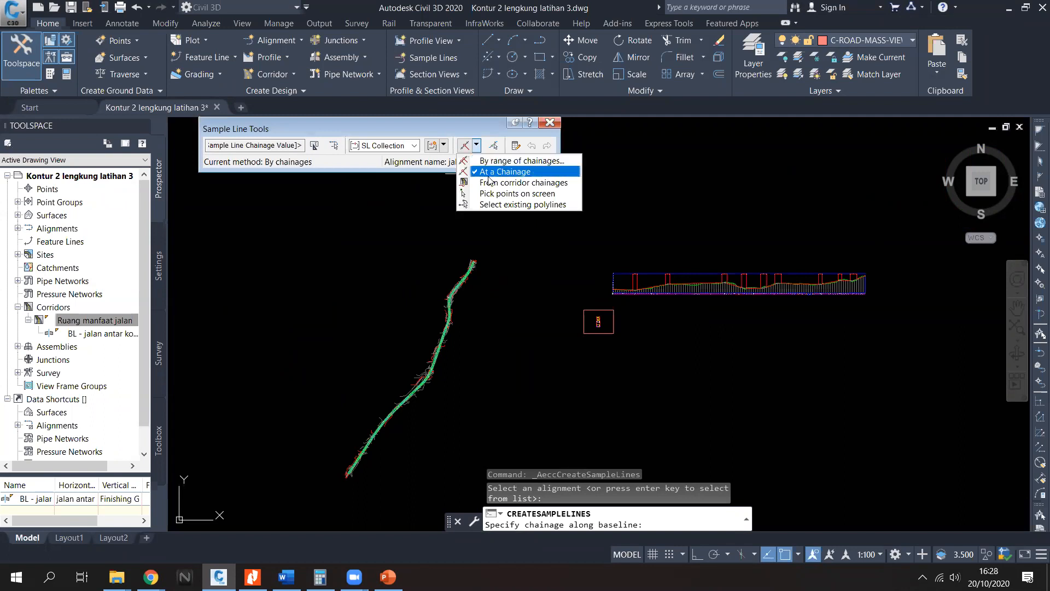
pyautogui.click(478, 146)
pyautogui.scroll(4, 483, 315)
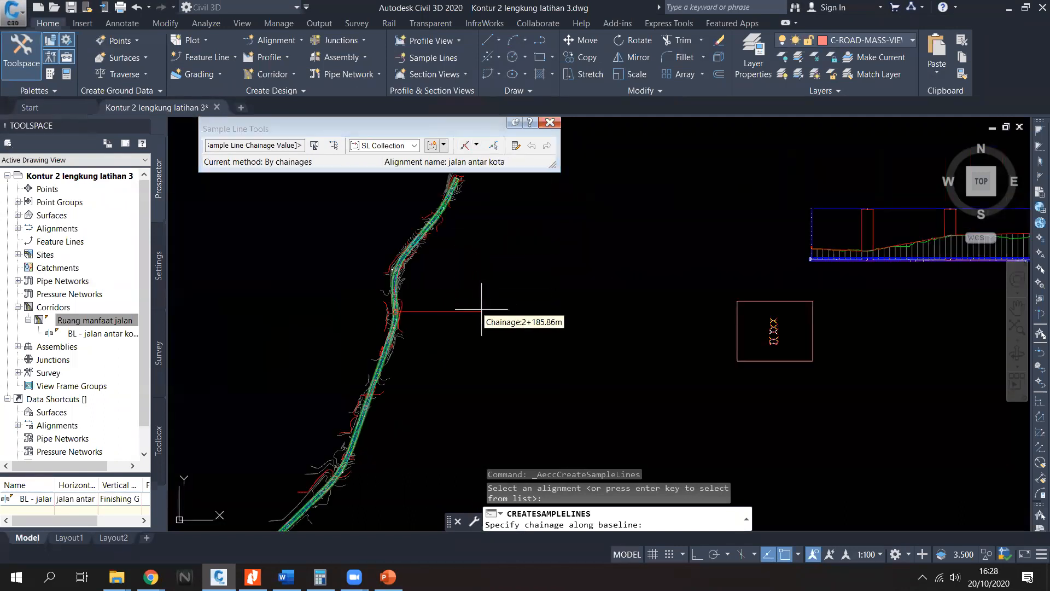
pyautogui.click(477, 145)
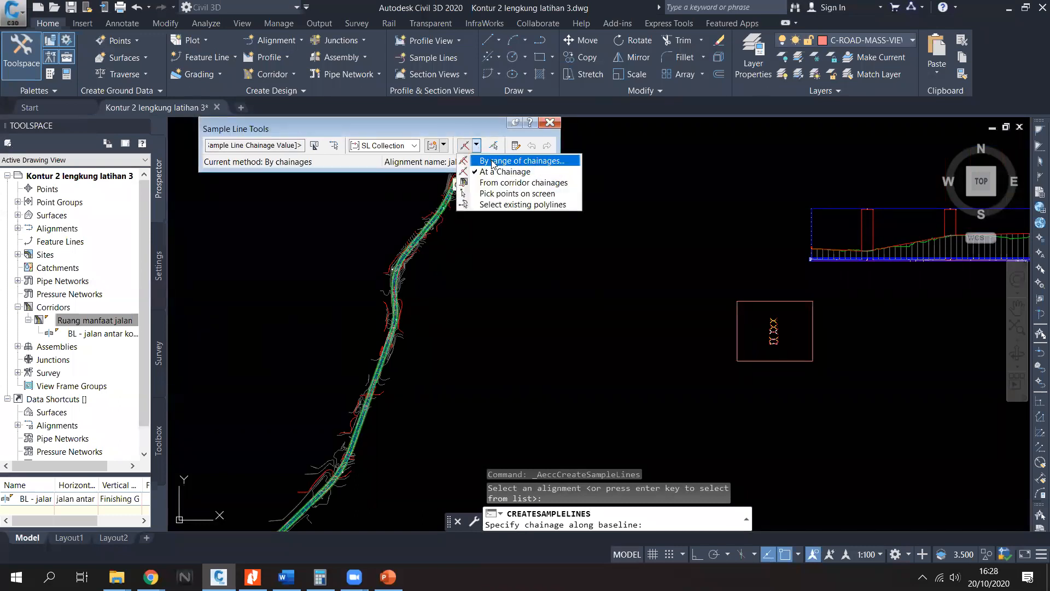
pyautogui.click(494, 162)
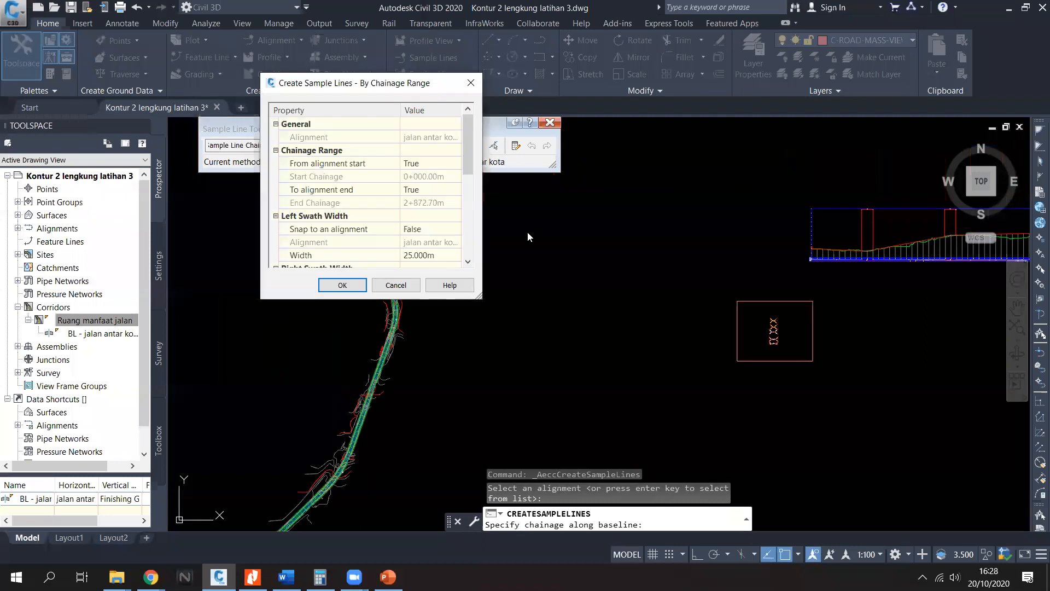
# Step: Keep the left and right swath widths of the sample lines at 25 m
pyautogui.moveTo(469, 150); pyautogui.dragTo(467, 179)
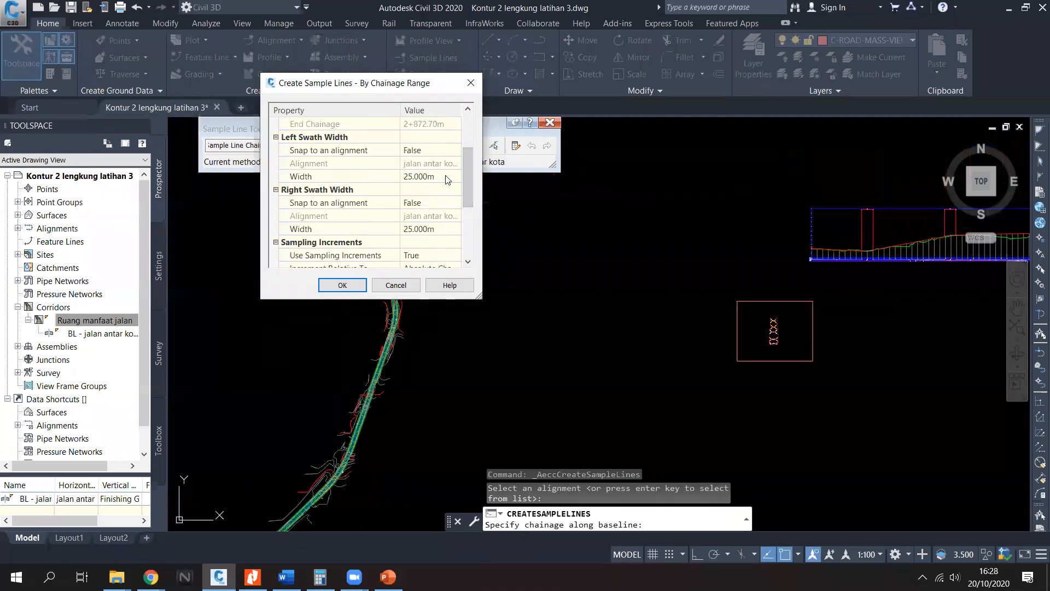
pyautogui.click(446, 176)
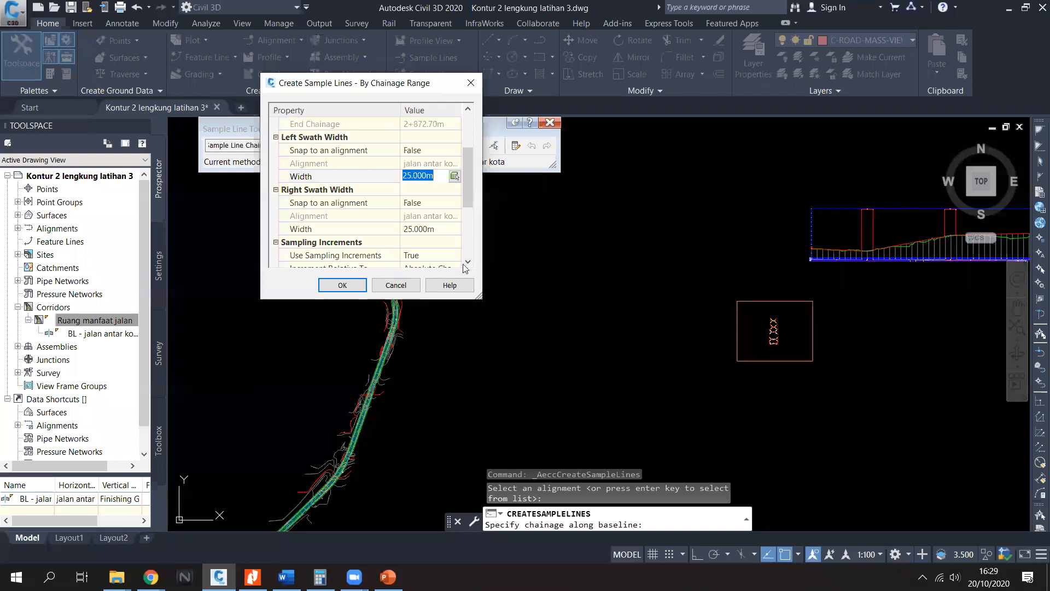
pyautogui.moveTo(469, 167); pyautogui.dragTo(469, 186)
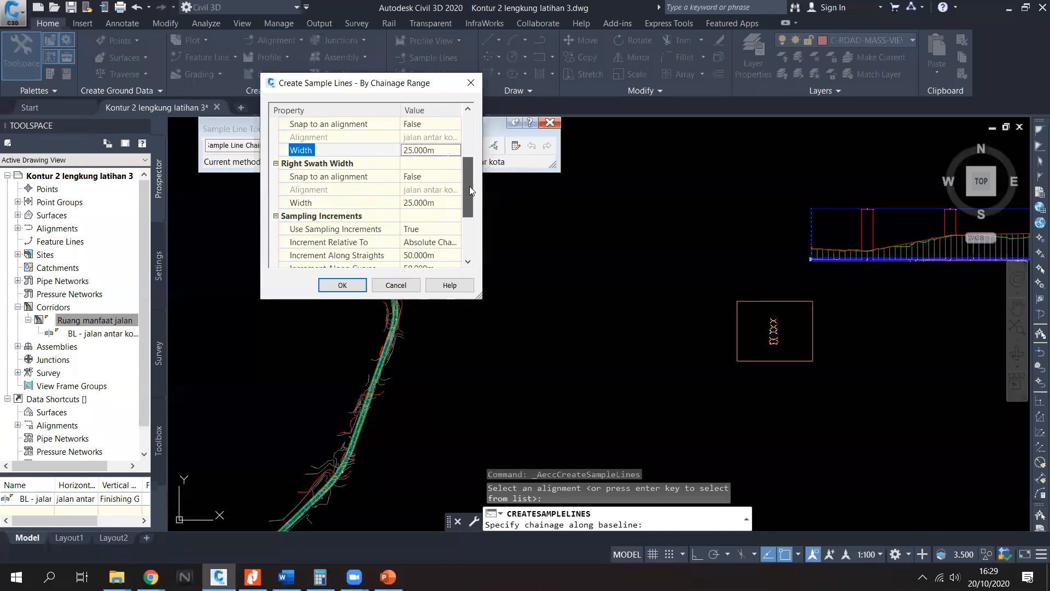
pyautogui.click(447, 151)
pyautogui.click(445, 203)
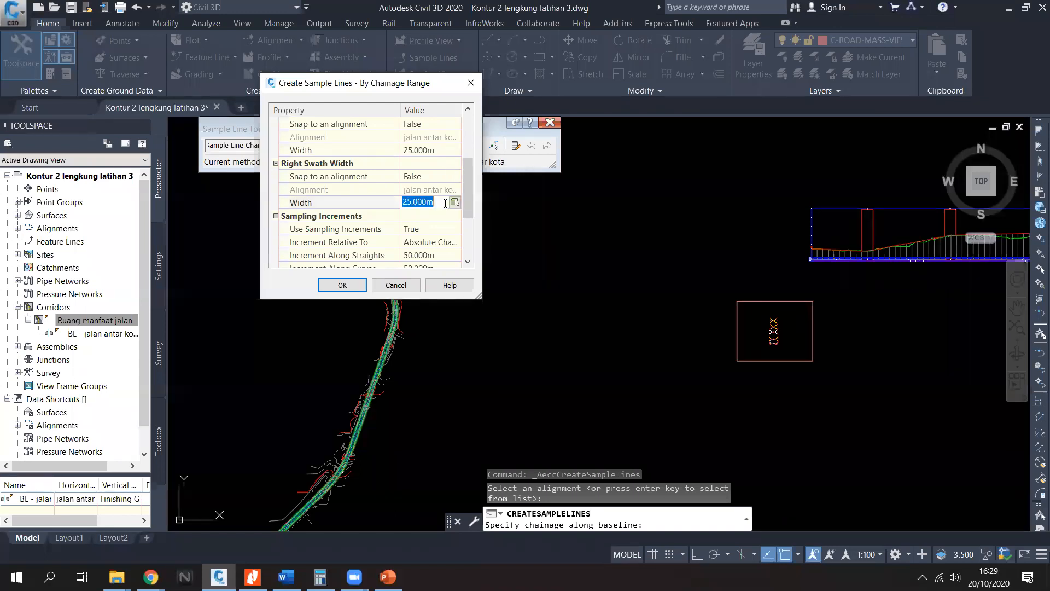
# Step: Keep the sampling increments along straights, curves and transitions at 50 m
pyautogui.moveTo(471, 197); pyautogui.dragTo(471, 225)
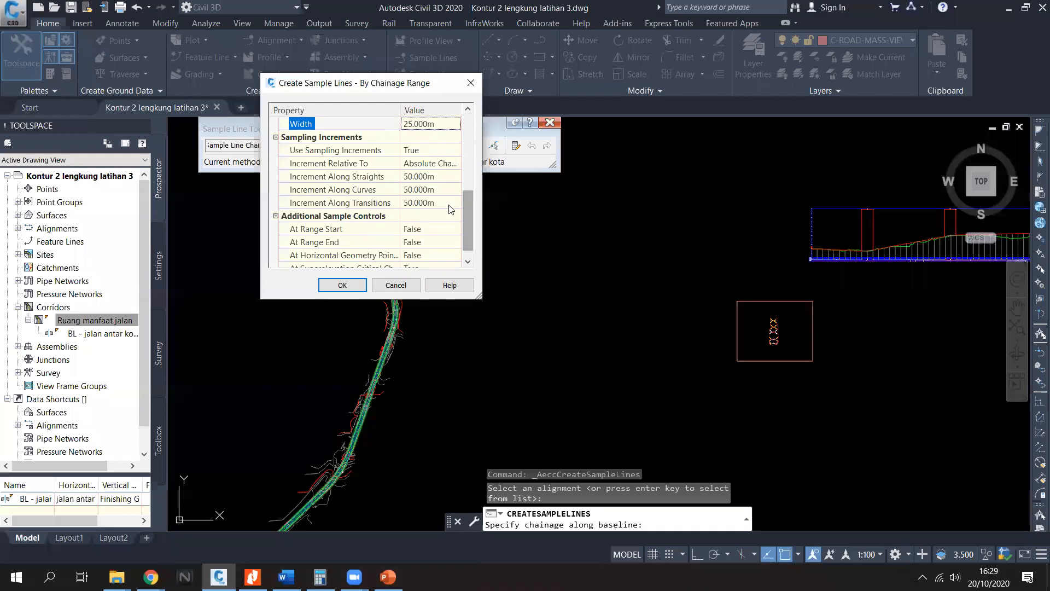
pyautogui.click(436, 176)
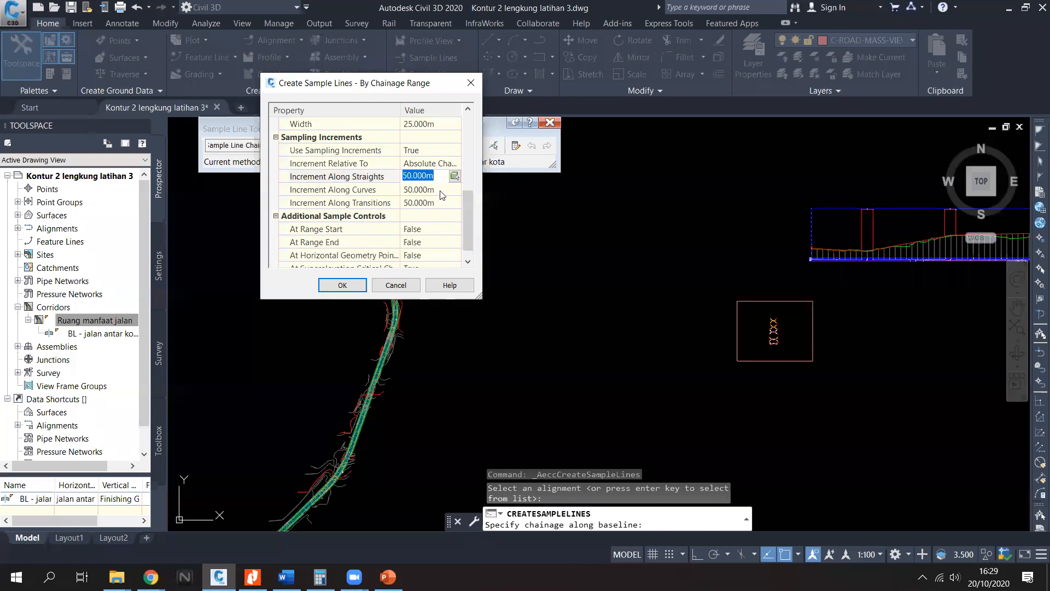
pyautogui.click(438, 190)
pyautogui.click(438, 201)
# Step: Create the sample lines with superelevation critical chainages as the only additional sample control and finish the command
pyautogui.moveTo(467, 199); pyautogui.dragTo(472, 232)
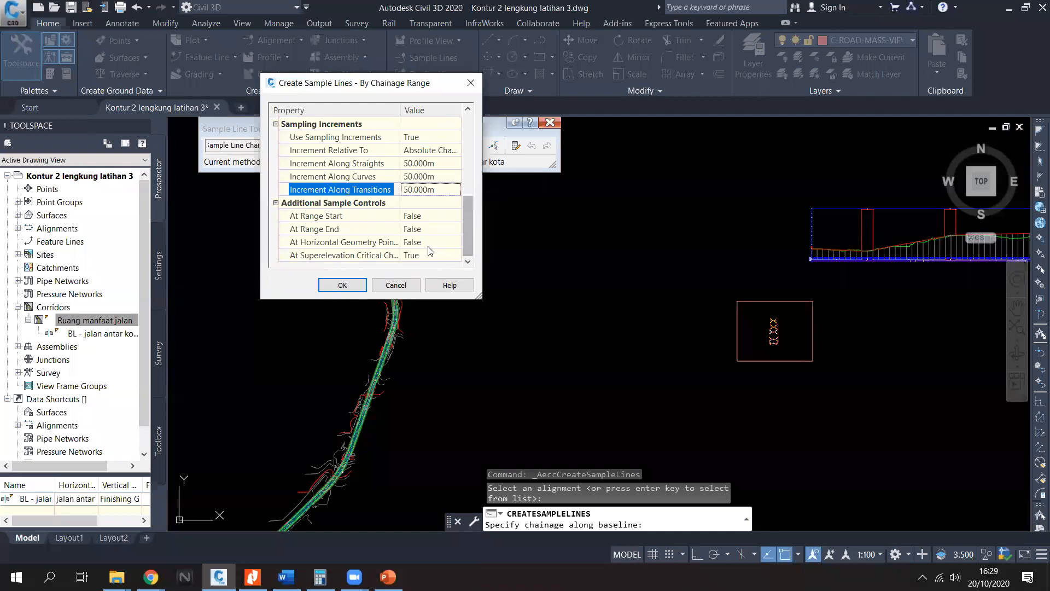
pyautogui.click(438, 219)
pyautogui.click(442, 218)
pyautogui.click(442, 218)
pyautogui.click(361, 230)
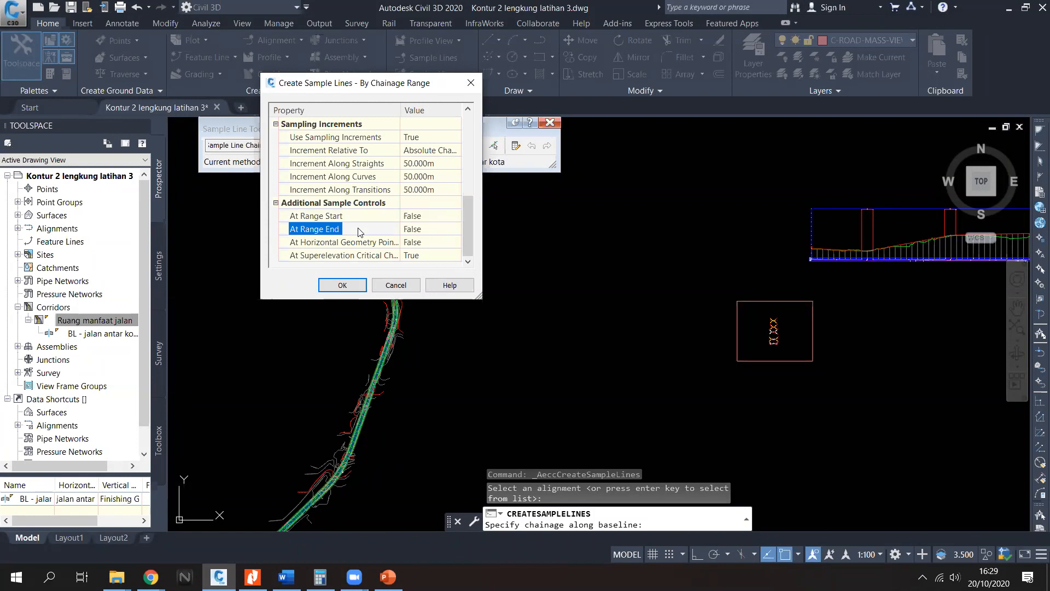
pyautogui.click(437, 229)
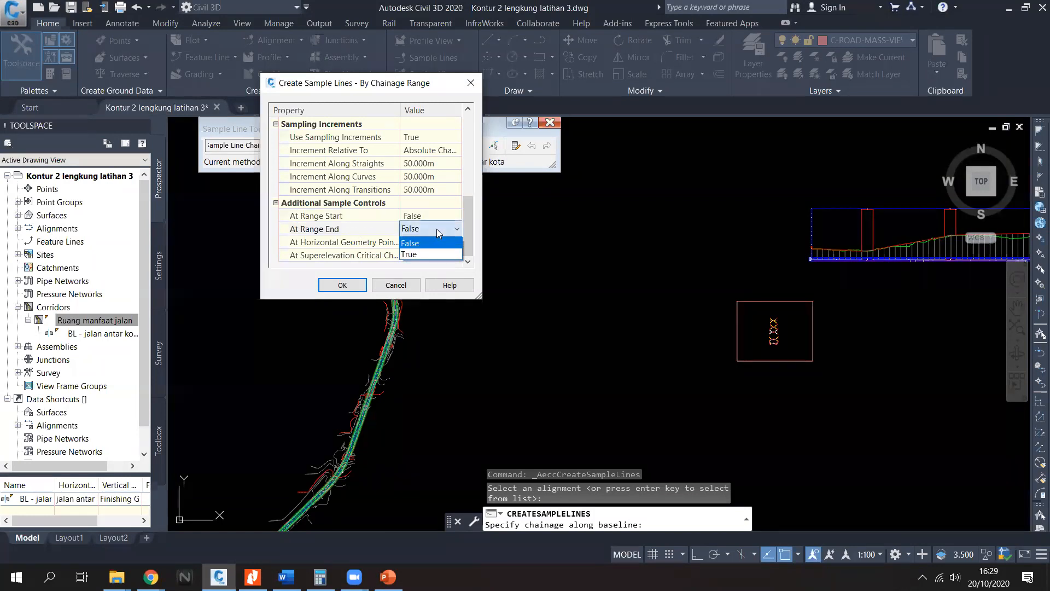
pyautogui.click(436, 229)
pyautogui.click(376, 219)
pyautogui.click(370, 229)
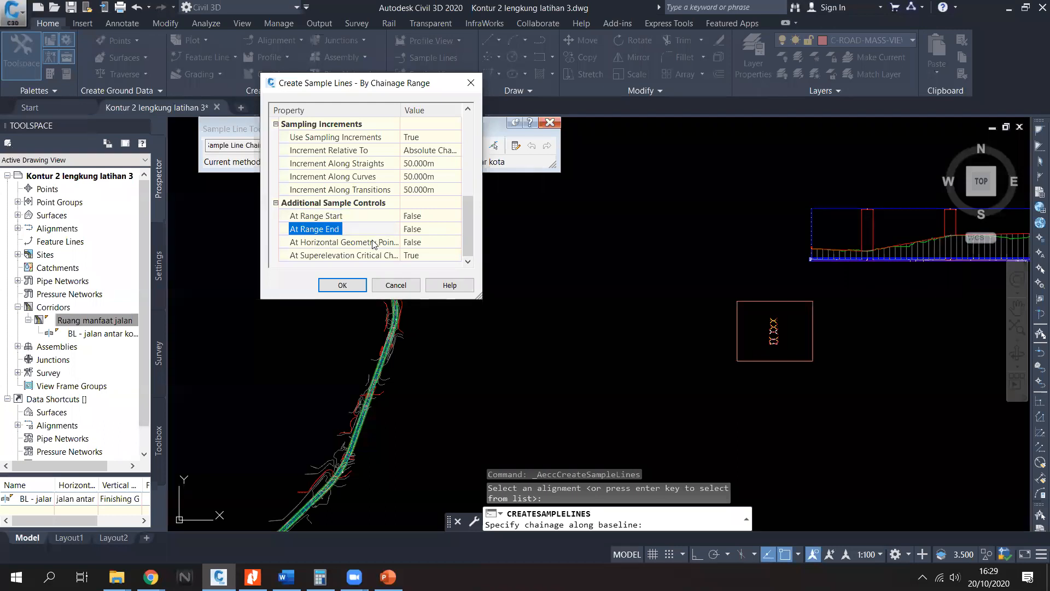
pyautogui.click(374, 242)
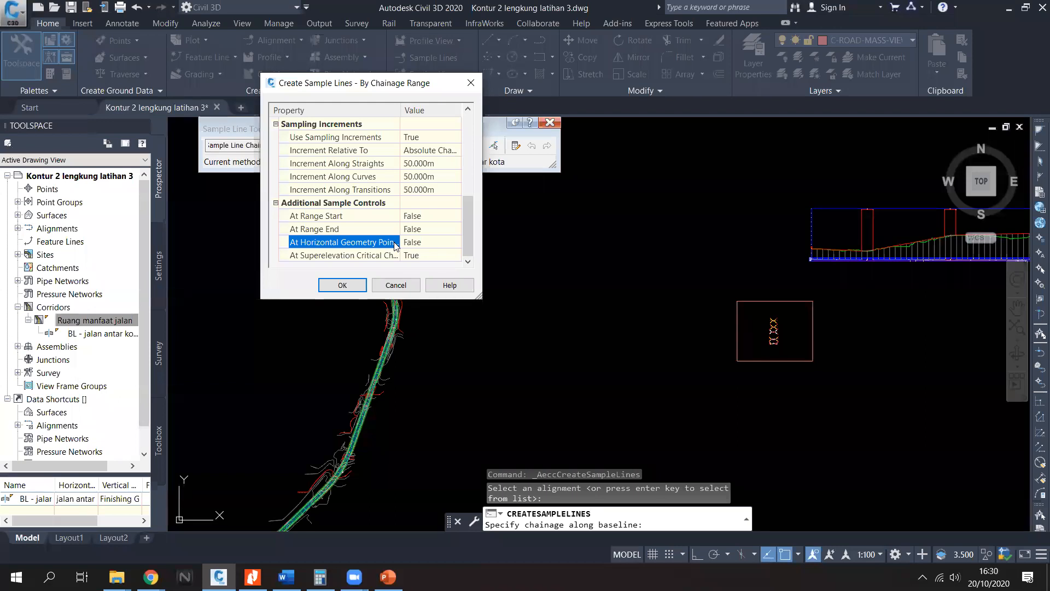
pyautogui.click(442, 242)
pyautogui.click(444, 242)
pyautogui.click(378, 255)
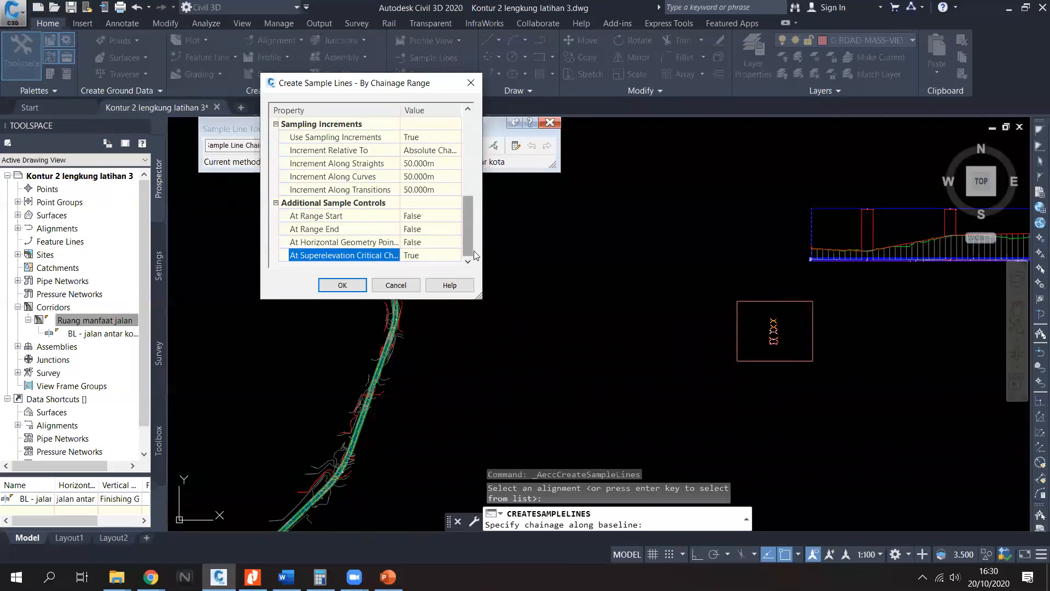
pyautogui.click(355, 285)
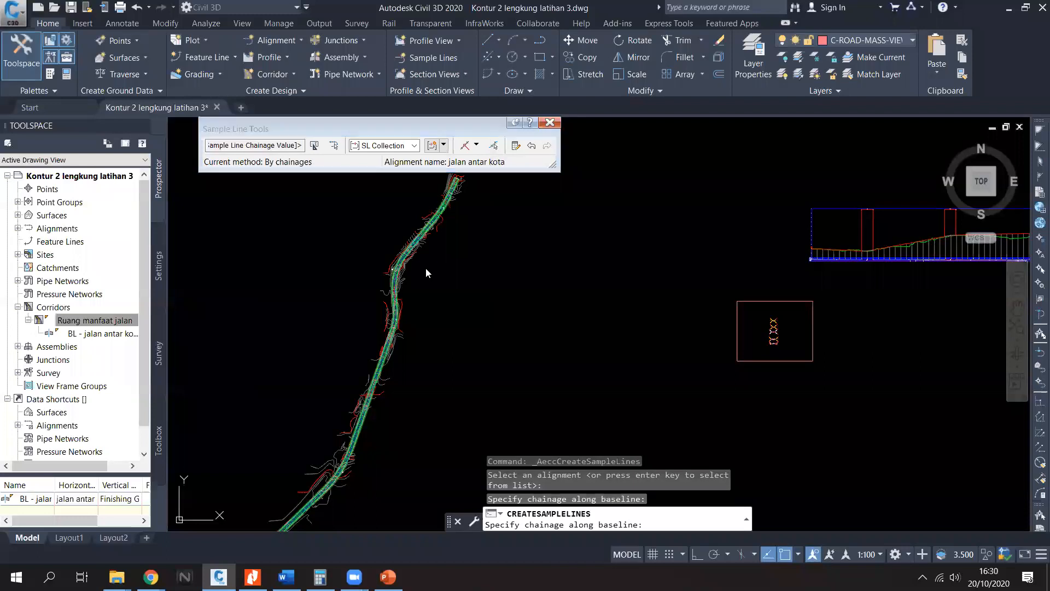
pyautogui.click(507, 284)
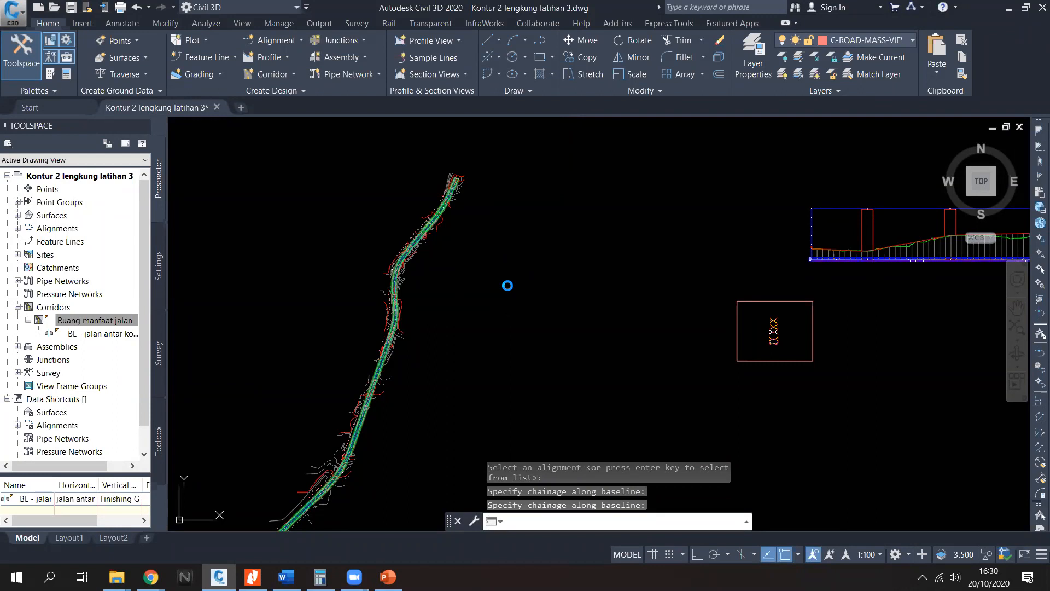
# Step: Save the drawing under the new file name Kontur 2 lengkung latihan 5 in the bahan folder
pyautogui.moveTo(601, 312); pyautogui.dragTo(481, 266, button='middle')
pyautogui.scroll(-1, 505, 282)
pyautogui.moveTo(567, 315); pyautogui.dragTo(567, 286, button='middle')
pyautogui.scroll(1, 568, 285)
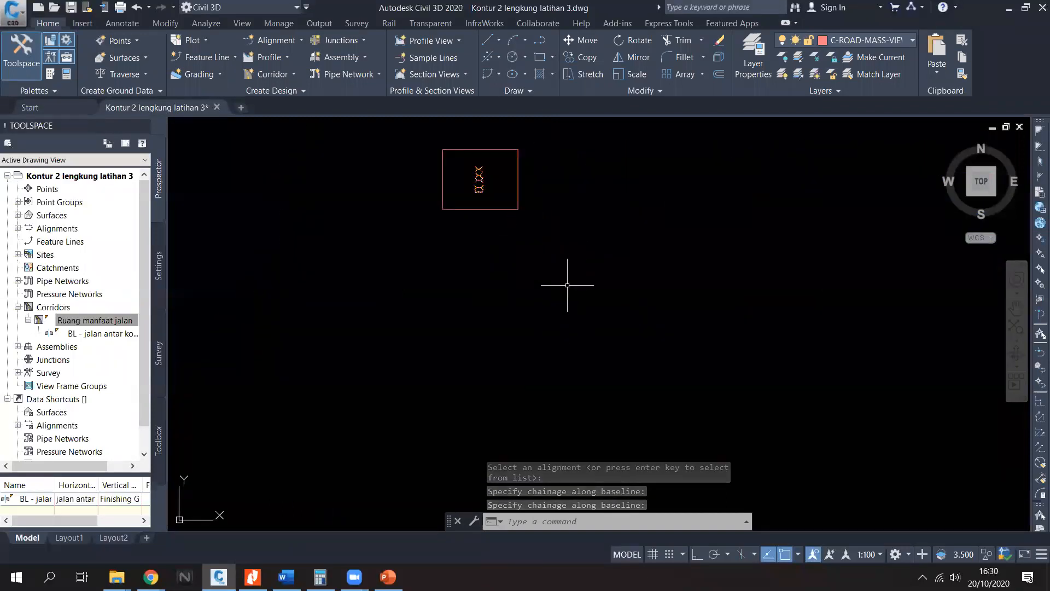
pyautogui.scroll(-1, 581, 286)
pyautogui.click(25, 19)
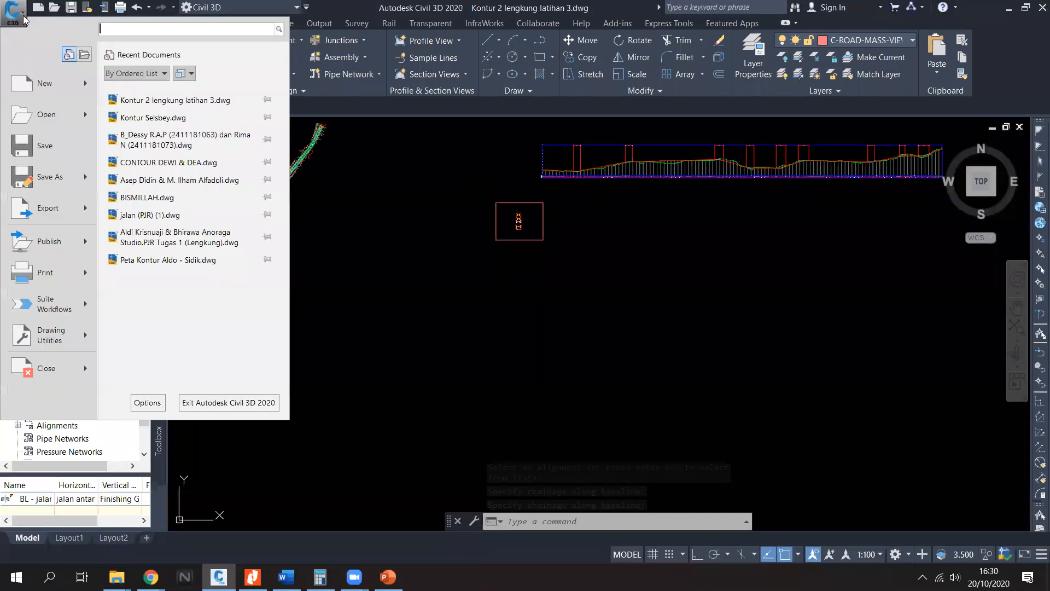
pyautogui.moveTo(86, 177)
pyautogui.click(139, 101)
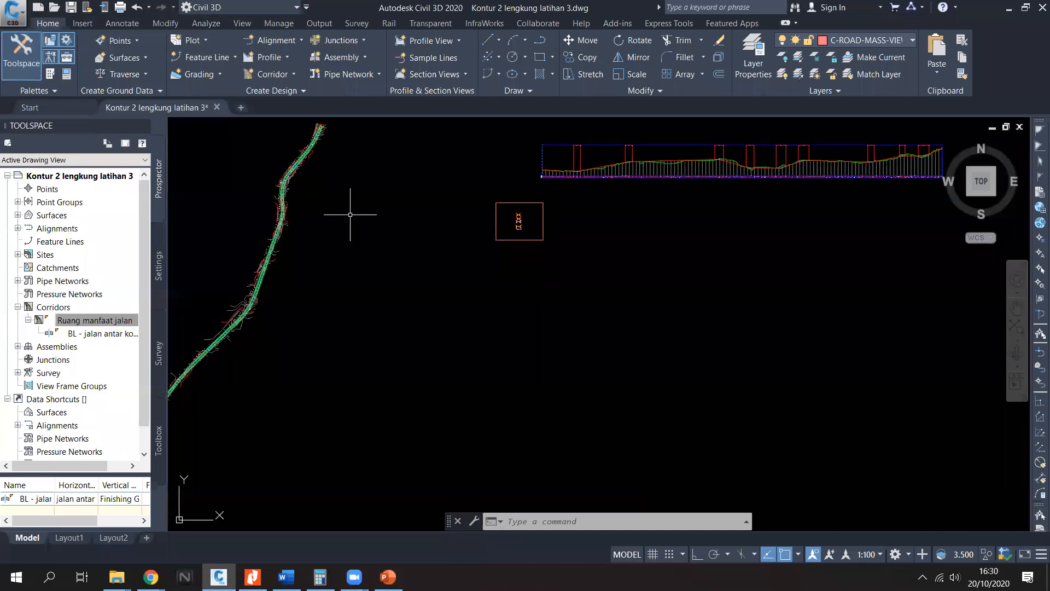
pyautogui.click(541, 414)
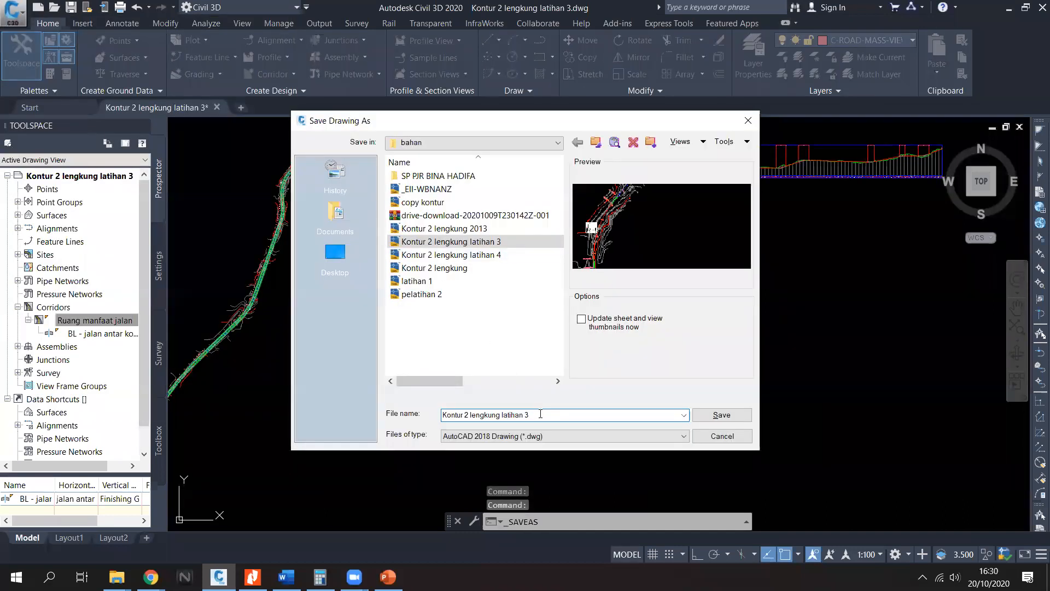
pyautogui.press('BackSpace')
pyautogui.click(721, 416)
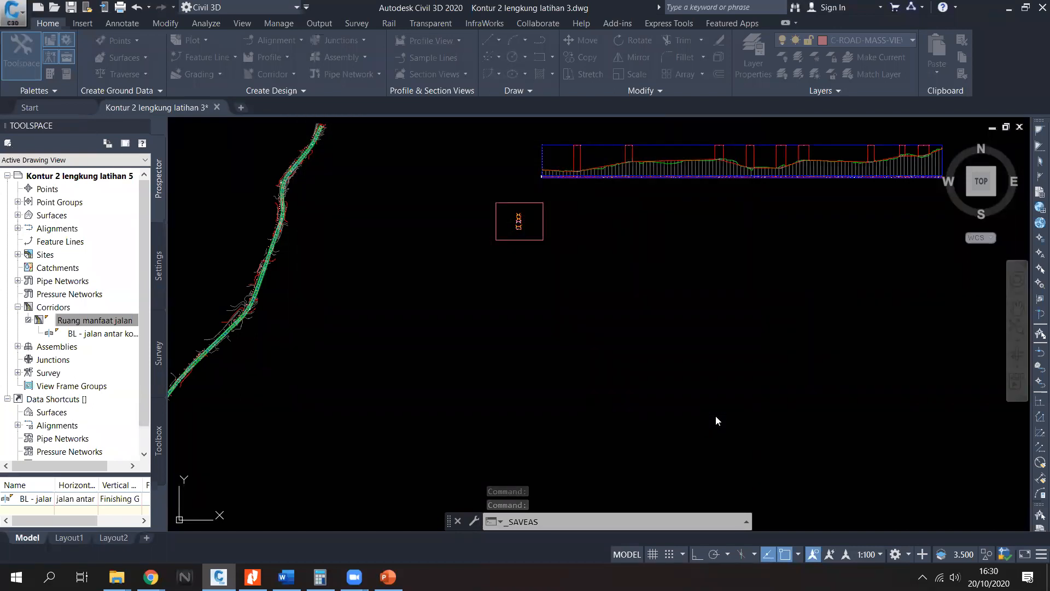
# Step: Inspect the sample lines and their chainage labels along the road corridor in plan
pyautogui.moveTo(568, 266); pyautogui.dragTo(563, 265, button='middle')
pyautogui.scroll(3, 547, 257)
pyautogui.moveTo(508, 241); pyautogui.dragTo(532, 303, button='middle')
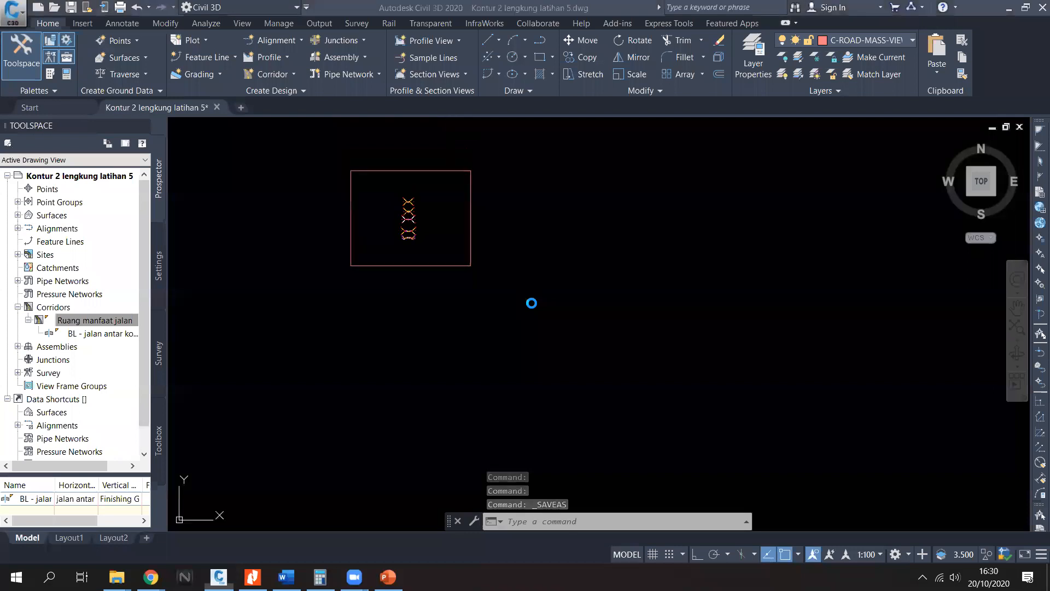
pyautogui.moveTo(480, 201); pyautogui.dragTo(732, 228, button='middle')
pyautogui.moveTo(416, 213); pyautogui.dragTo(697, 314, button='middle')
pyautogui.scroll(2, 359, 199)
pyautogui.scroll(3, 377, 276)
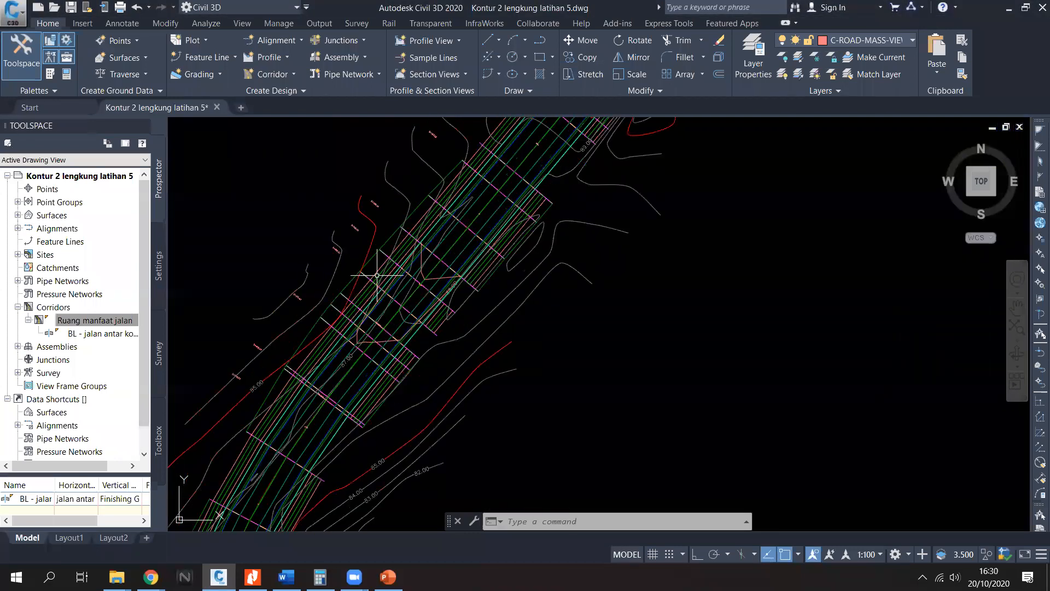
pyautogui.scroll(4, 378, 241)
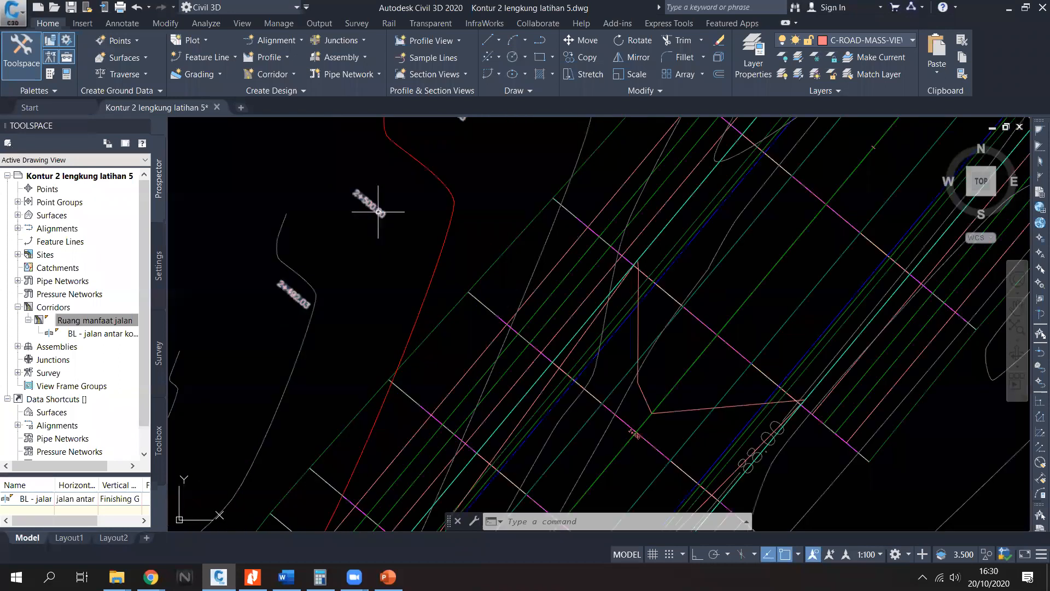
pyautogui.scroll(-6, 378, 212)
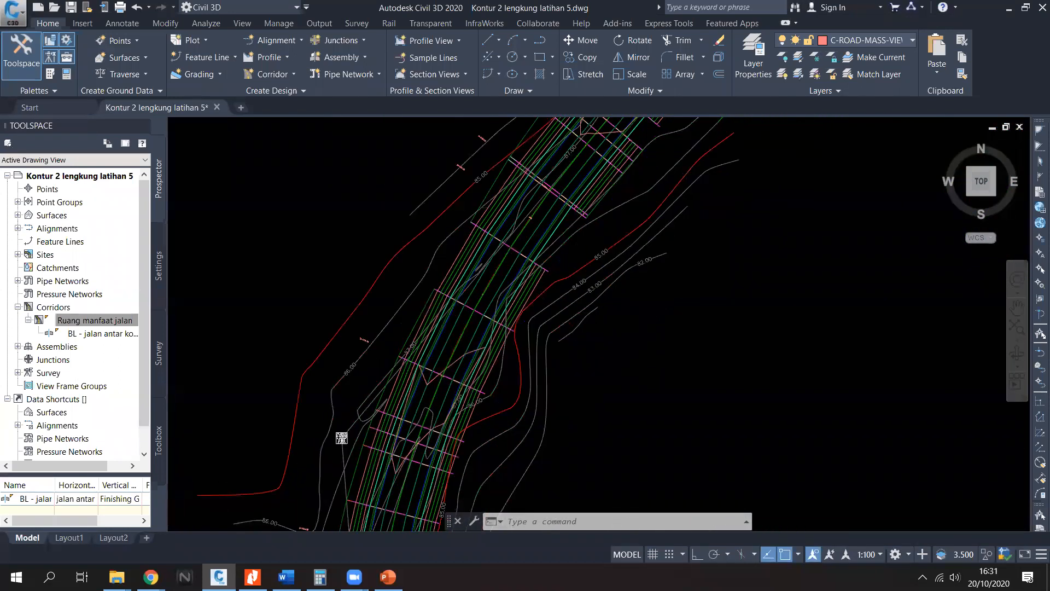
pyautogui.scroll(-5, 342, 438)
pyautogui.scroll(3, 443, 350)
pyautogui.scroll(3, 440, 346)
pyautogui.scroll(-2, 410, 335)
# Step: Switch the annotation scale to 1:1000 to check the sample line chainage labels along the corridor, and return it to 1:100
pyautogui.click(871, 554)
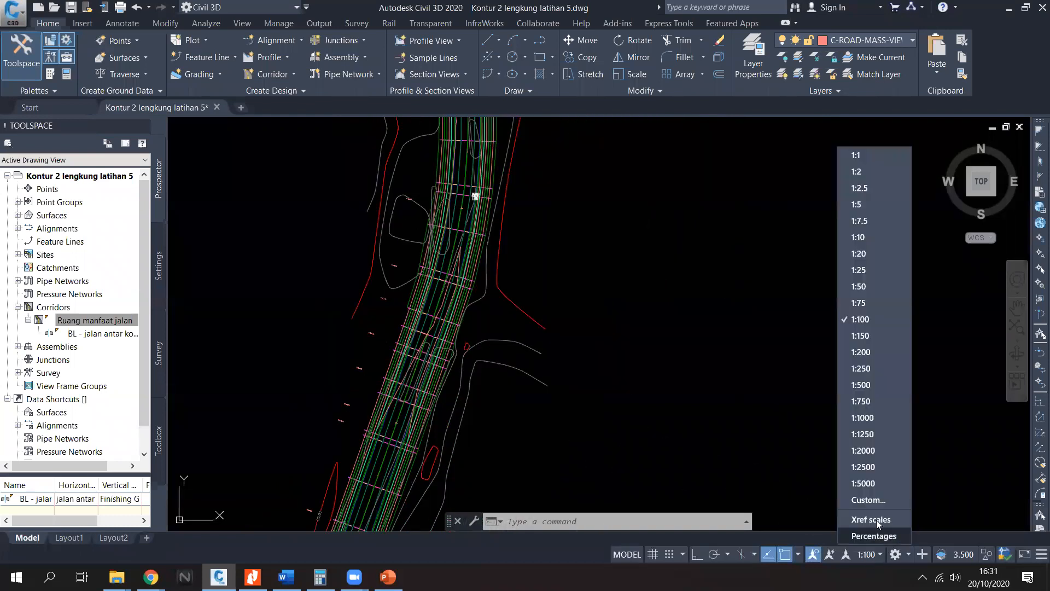
pyautogui.click(863, 418)
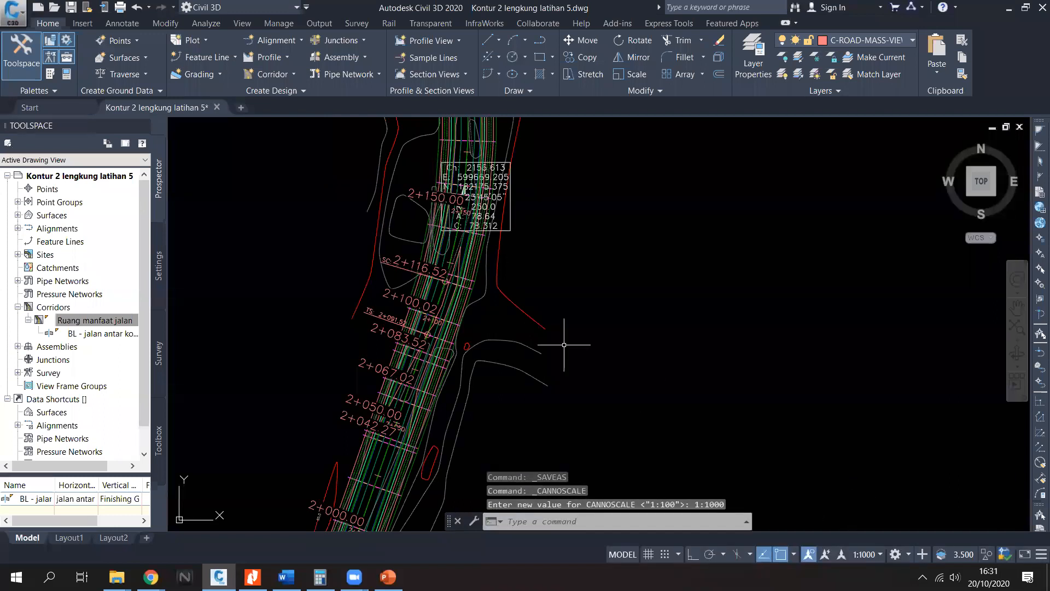
pyautogui.moveTo(415, 331); pyautogui.dragTo(488, 185, button='middle')
pyautogui.moveTo(421, 381); pyautogui.dragTo(475, 230, button='middle')
pyautogui.moveTo(448, 315); pyautogui.dragTo(484, 201, button='middle')
pyautogui.moveTo(401, 464)
pyautogui.mouseDown(button='middle')
pyautogui.moveTo(417, 412)
pyautogui.moveTo(386, 486)
pyautogui.mouseUp(button='middle')
pyautogui.moveTo(455, 235); pyautogui.dragTo(416, 334, button='middle')
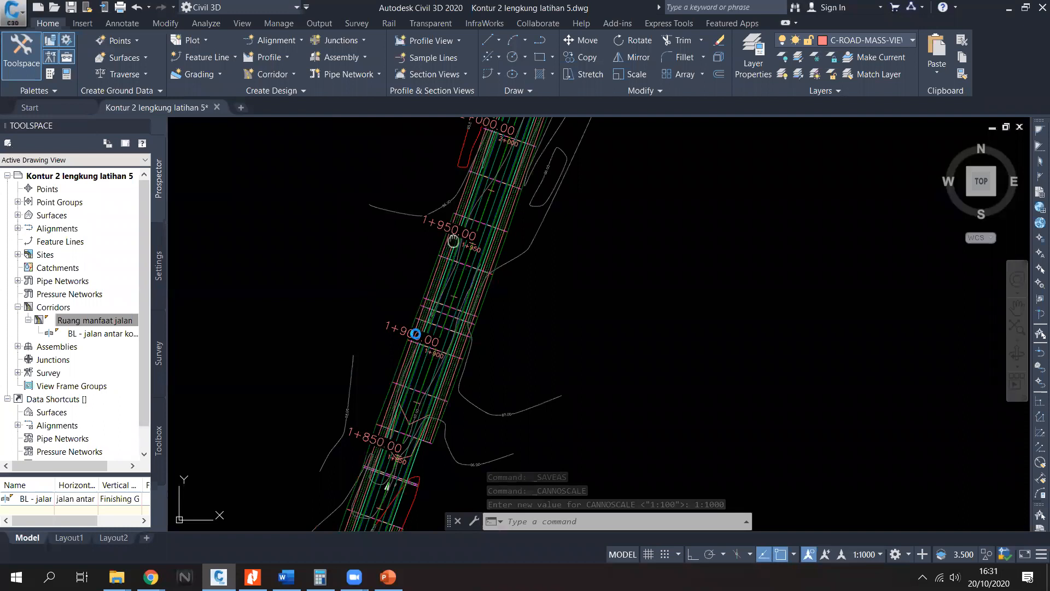
pyautogui.moveTo(448, 235); pyautogui.dragTo(417, 326, button='middle')
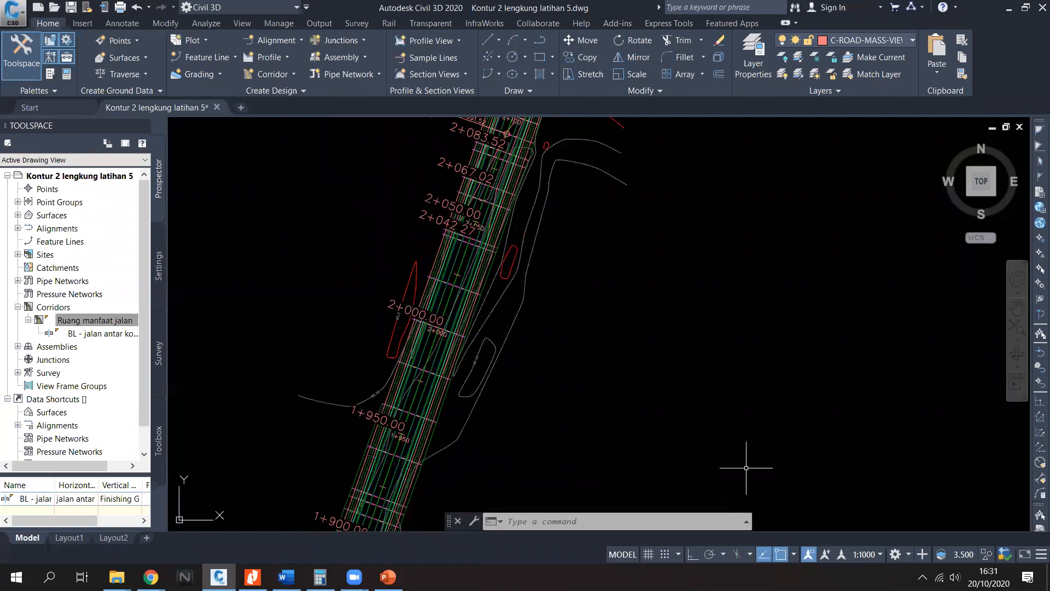
pyautogui.click(876, 554)
pyautogui.click(862, 320)
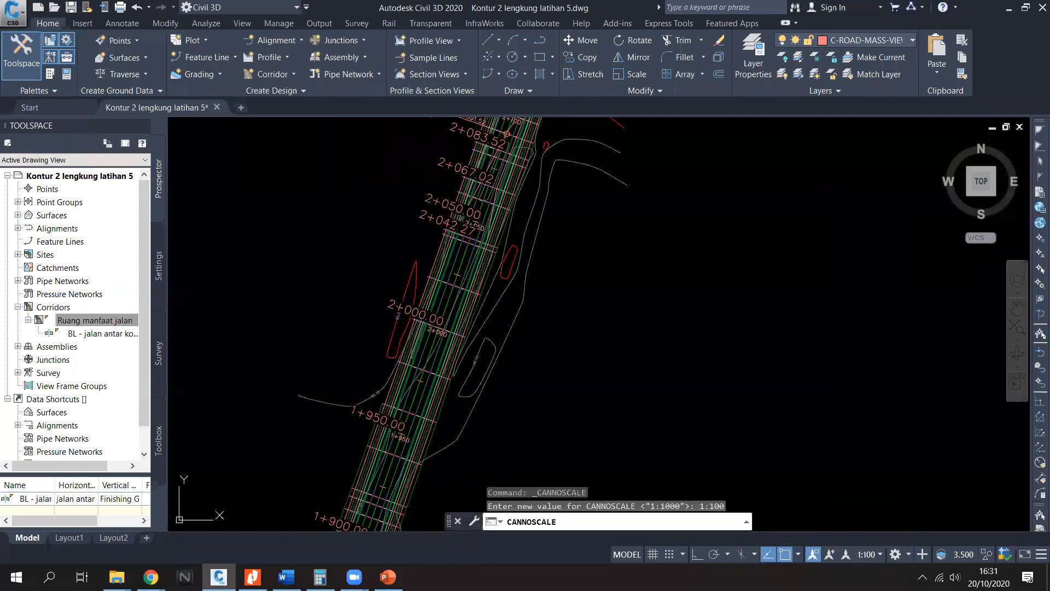
# Step: Check the vertical scale and exaggeration in the profile view's graph style settings and close them without changes
pyautogui.scroll(-3, 537, 329)
pyautogui.moveTo(537, 329); pyautogui.dragTo(410, 347, button='middle')
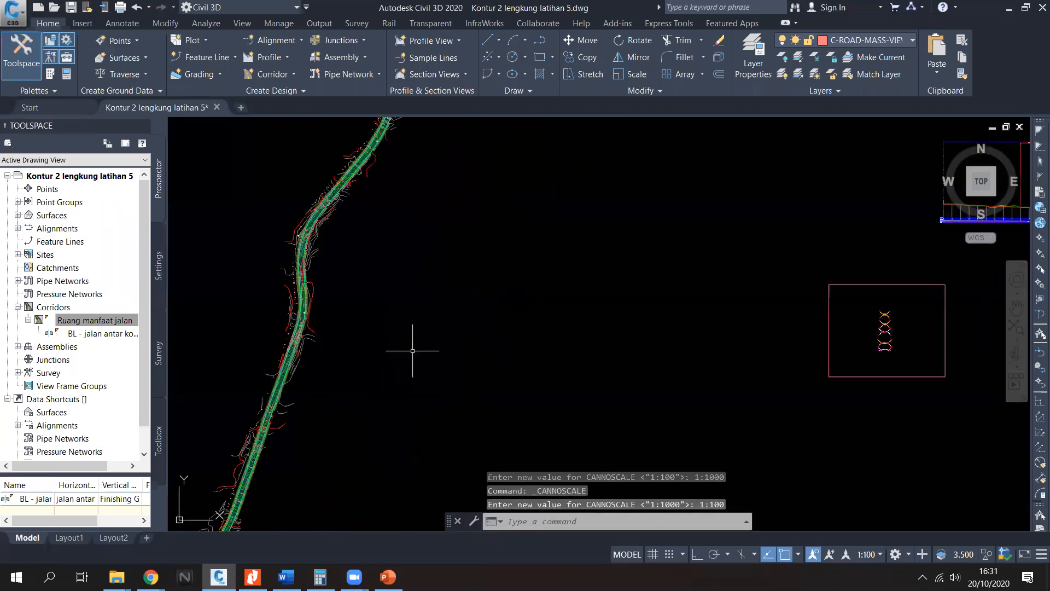
pyautogui.scroll(-2, 347, 293)
pyautogui.moveTo(740, 286); pyautogui.dragTo(549, 245, button='middle')
pyautogui.scroll(2, 550, 245)
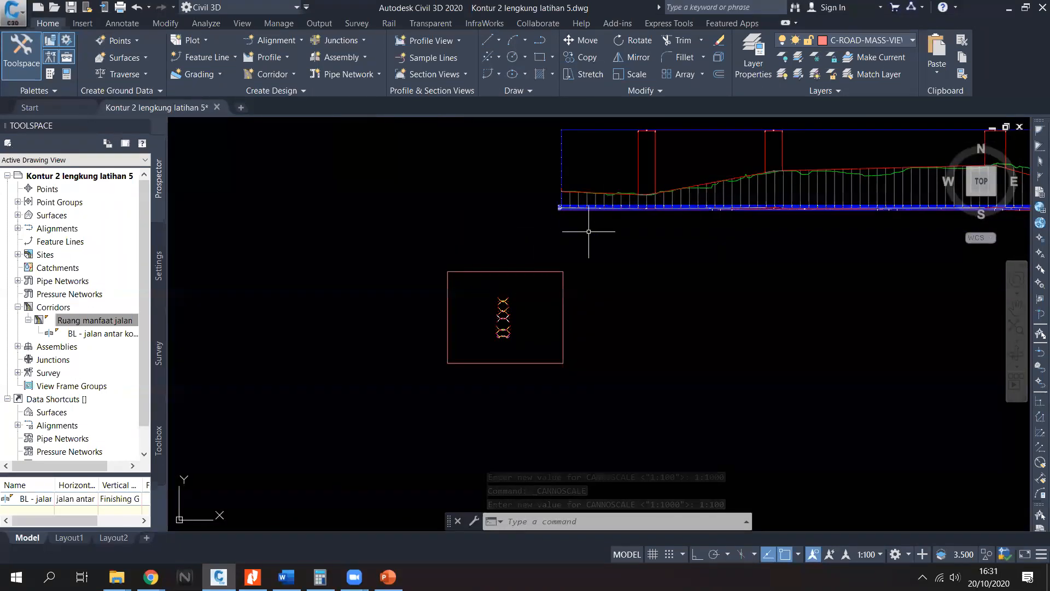
pyautogui.moveTo(673, 248); pyautogui.dragTo(624, 262, button='middle')
pyautogui.click(673, 210)
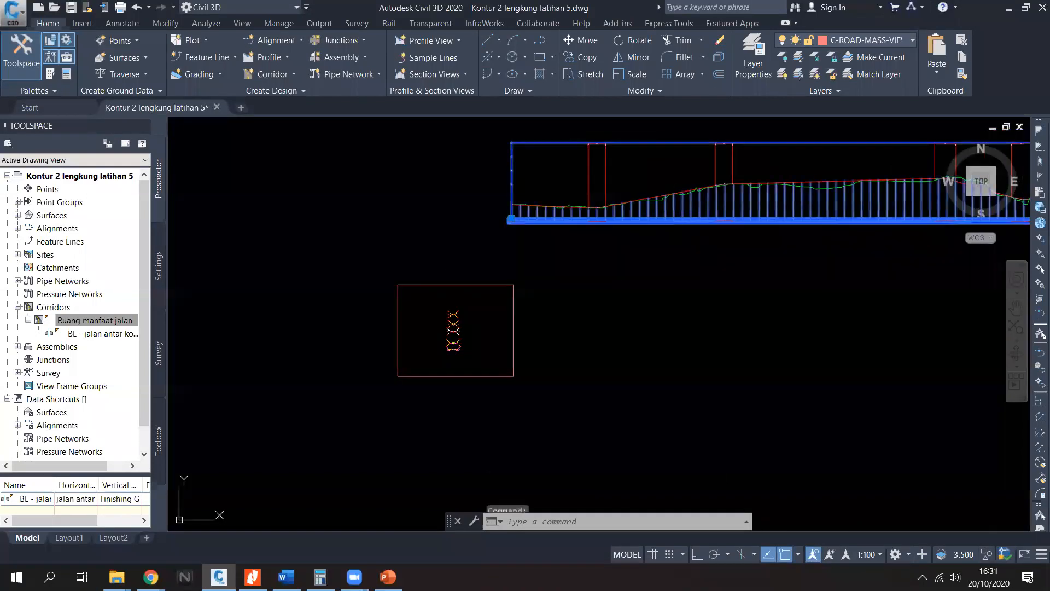
pyautogui.rightClick(674, 210)
pyautogui.click(754, 362)
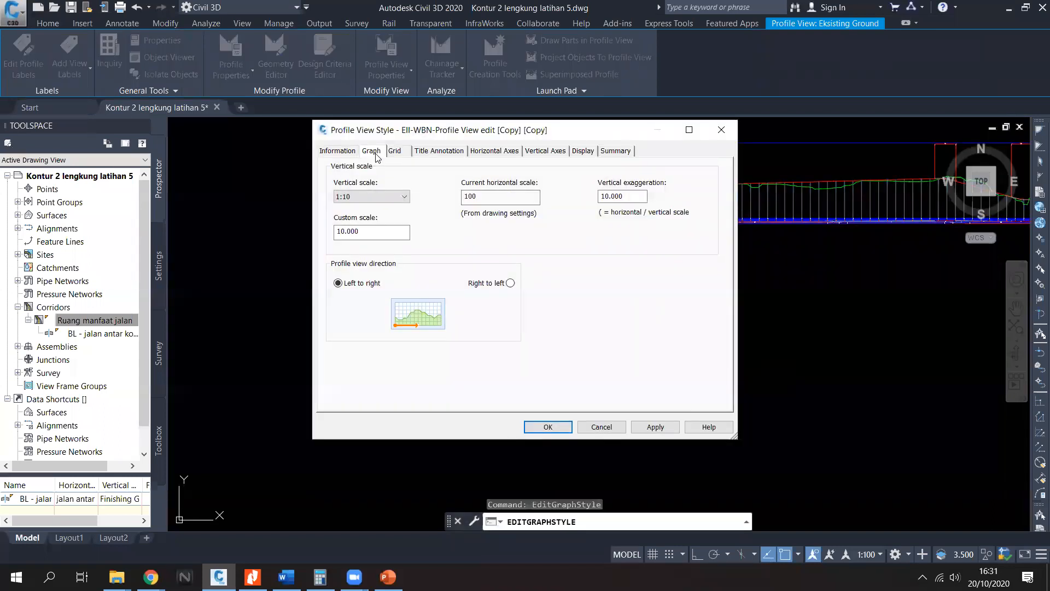
pyautogui.click(606, 425)
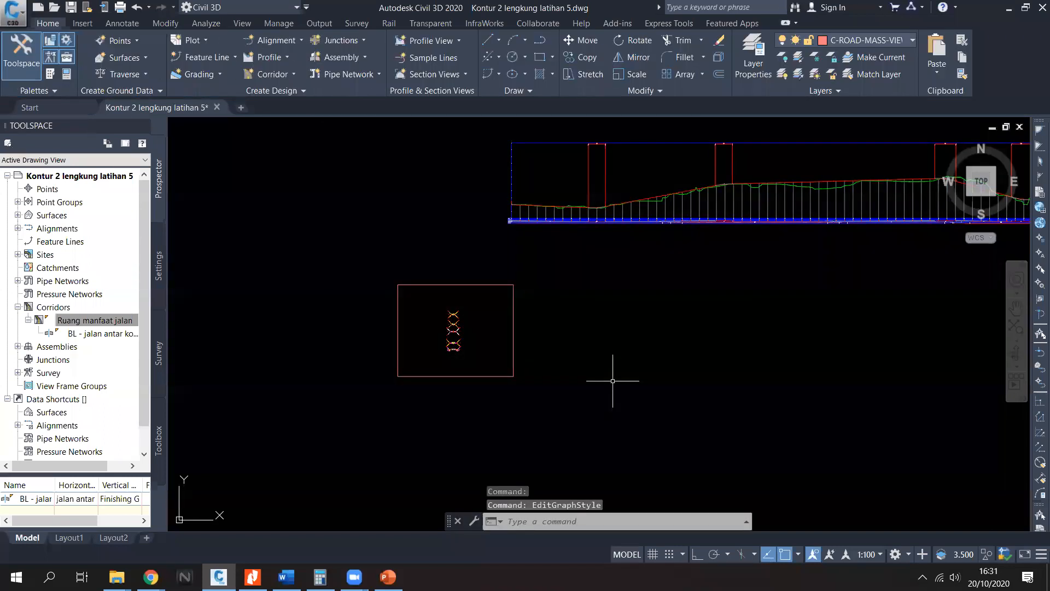
# Step: Start creating multiple section views for the jalan antar kota alignment, keeping the sample line group SL Collection - 3 and the automatic chainage range
pyautogui.scroll(3, 590, 323)
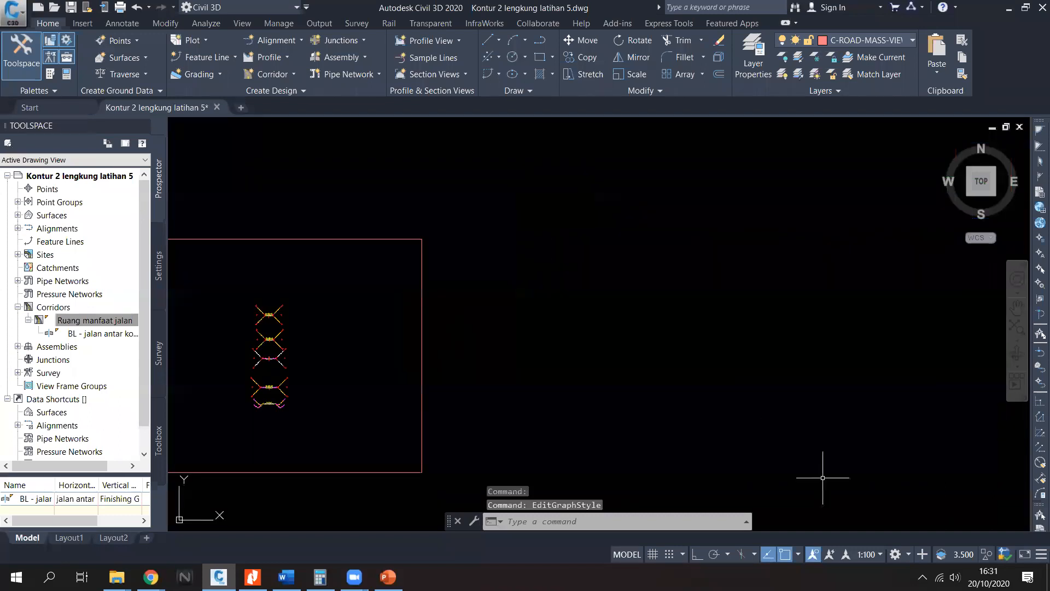
pyautogui.moveTo(640, 372); pyautogui.dragTo(614, 318, button='middle')
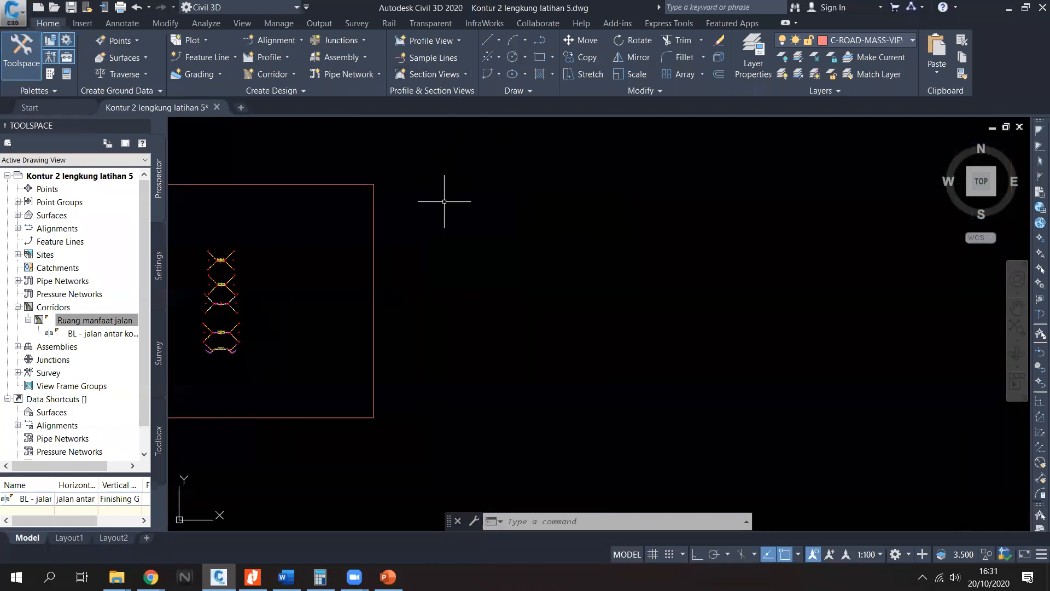
pyautogui.click(447, 75)
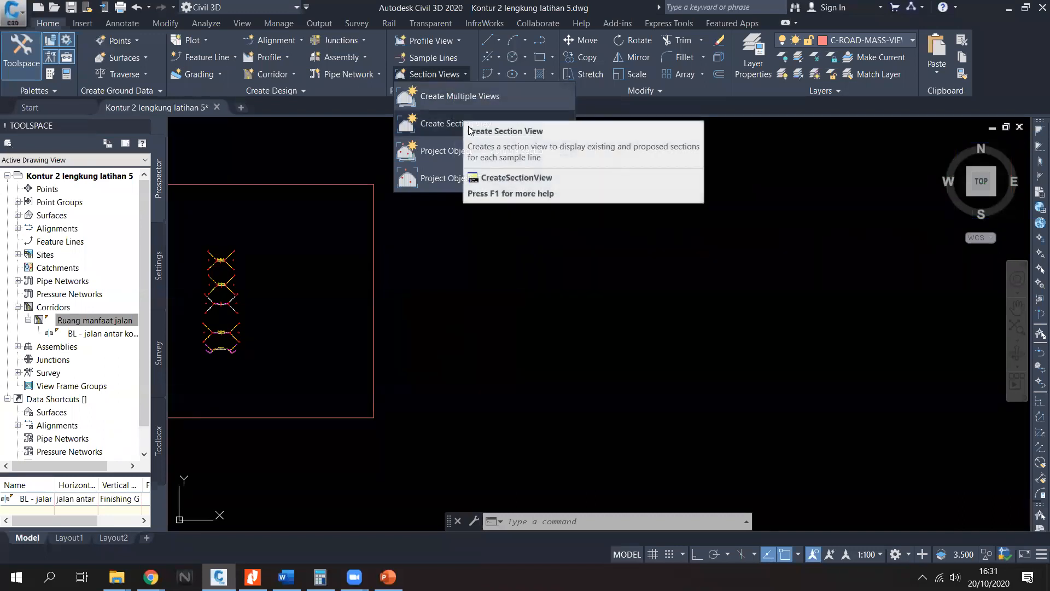
pyautogui.click(472, 96)
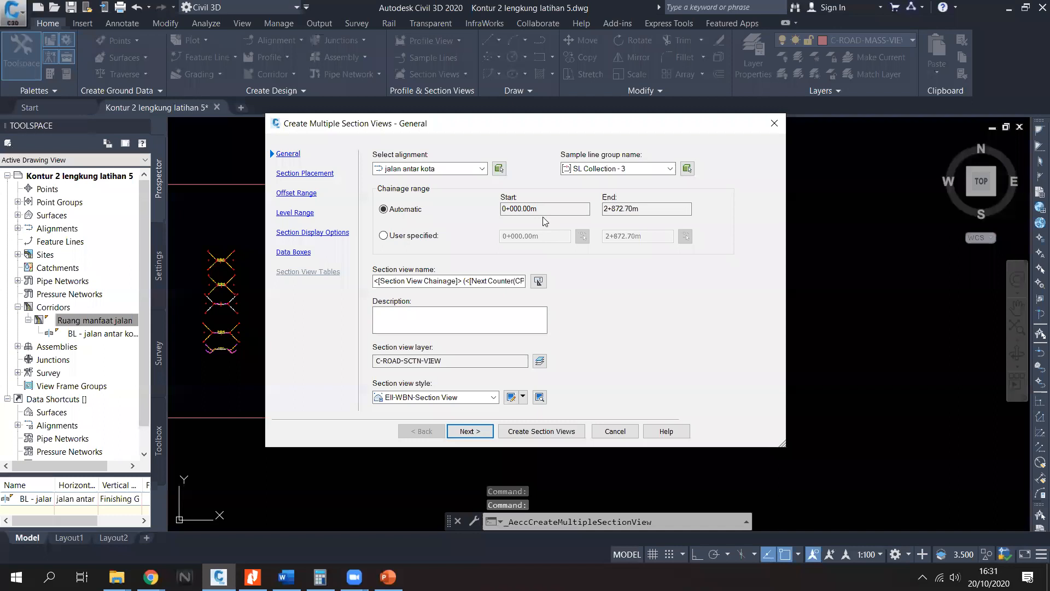
pyautogui.click(482, 169)
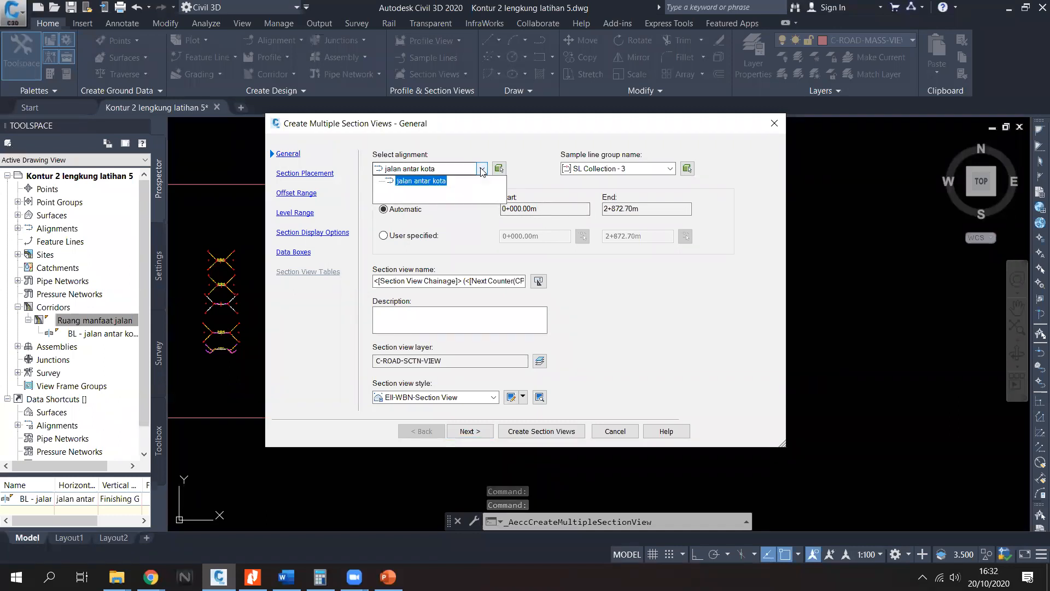
pyautogui.click(481, 169)
pyautogui.click(638, 170)
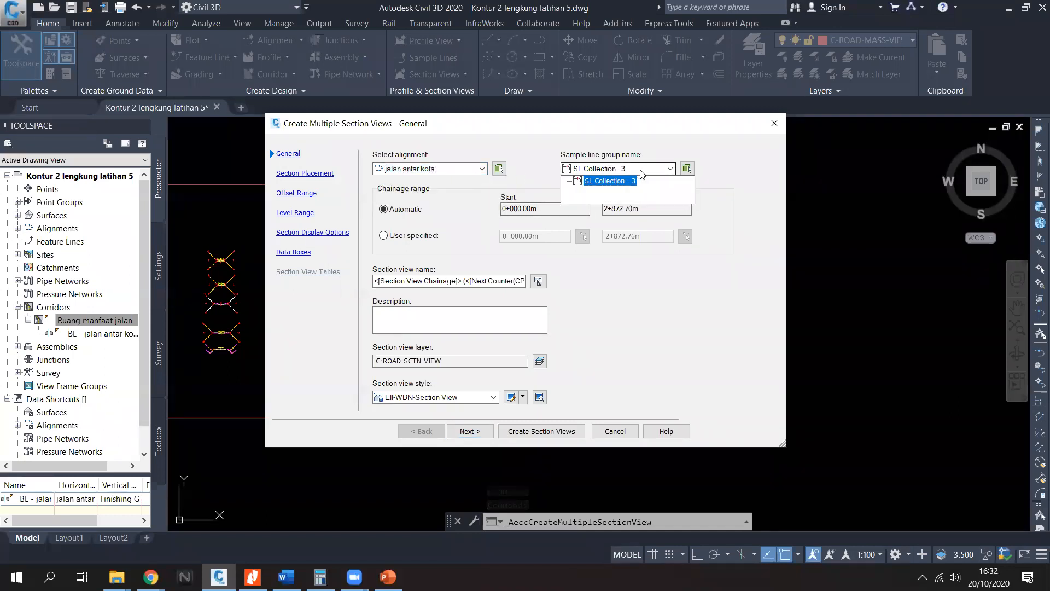
pyautogui.click(642, 172)
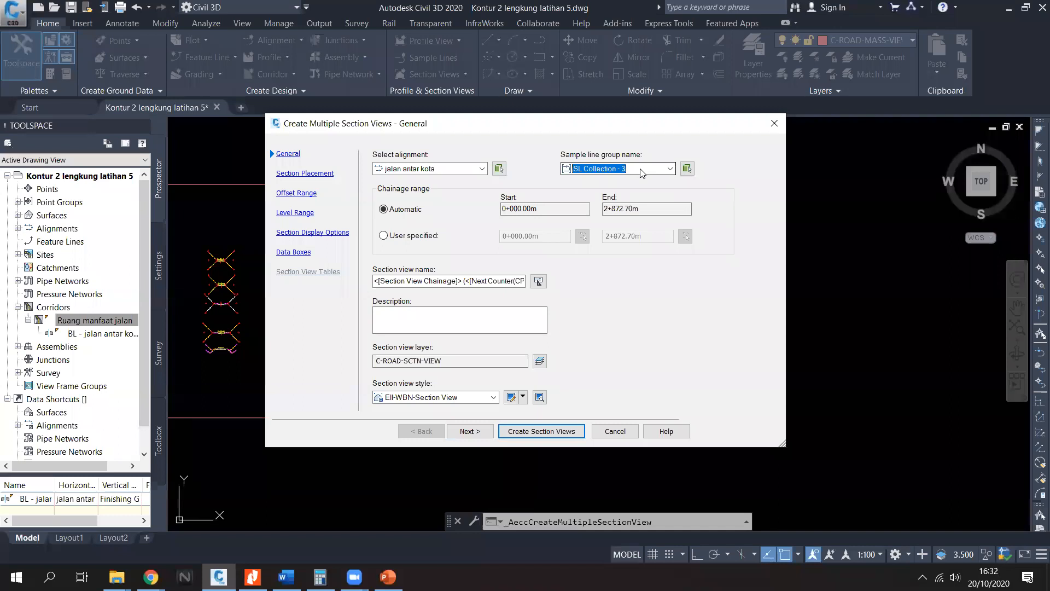
pyautogui.click(646, 170)
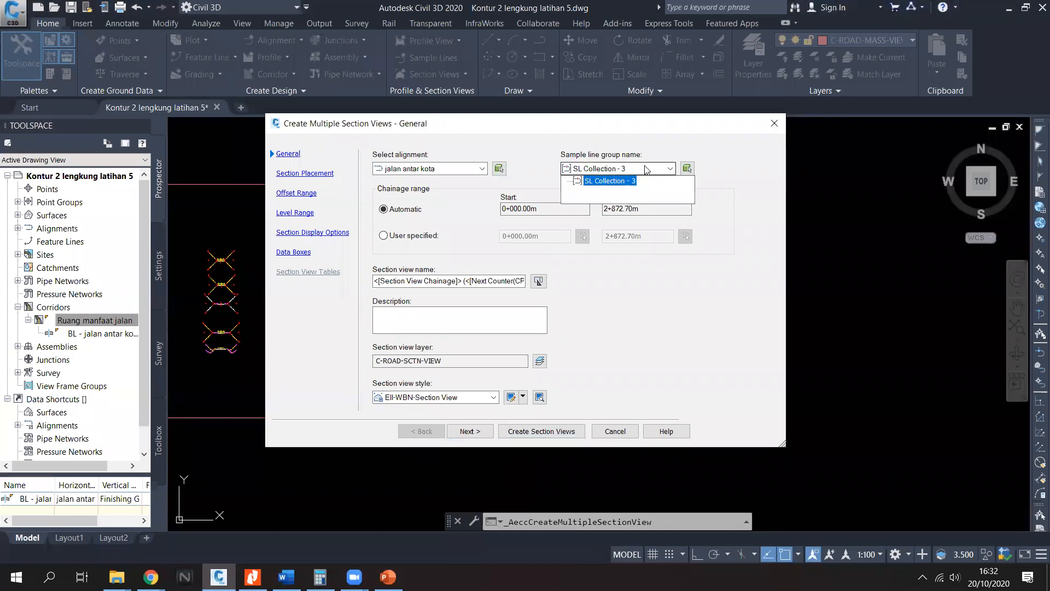
pyautogui.click(647, 170)
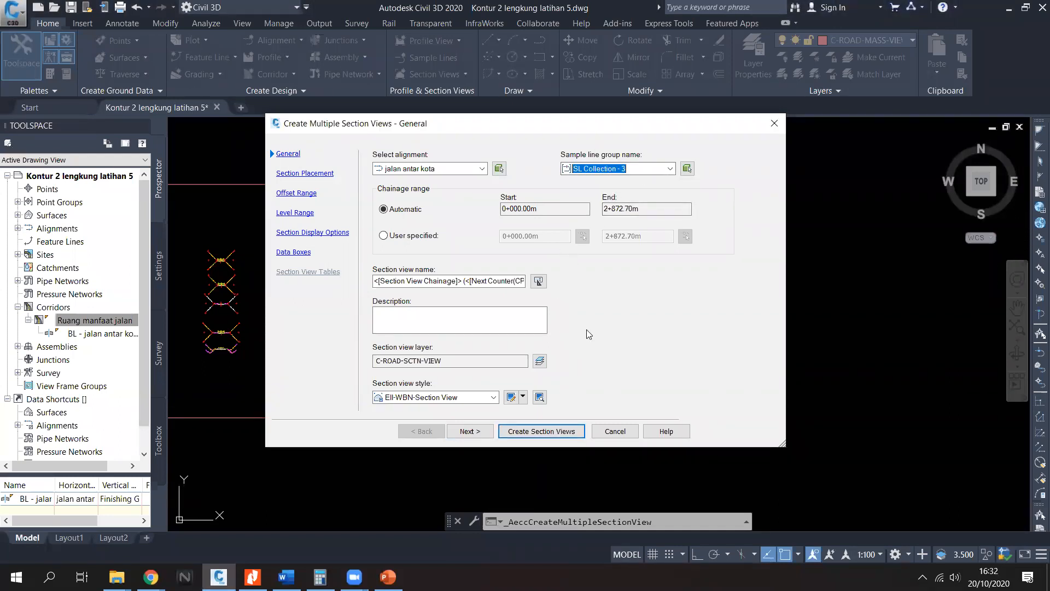
pyautogui.click(468, 431)
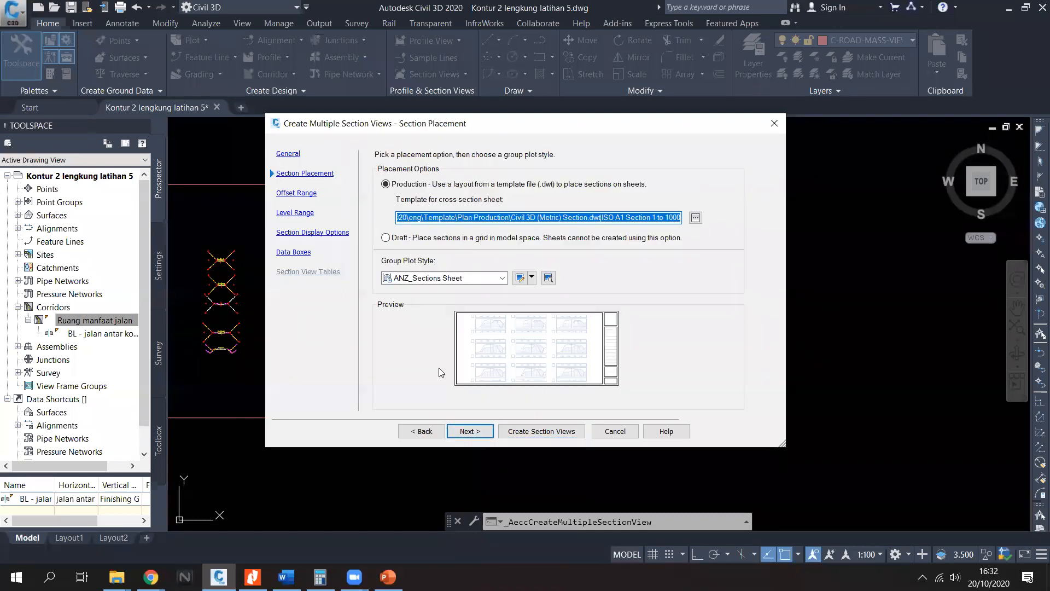
# Step: Keep production sheet placement and the automatic offset and level ranges for the section views
pyautogui.click(308, 197)
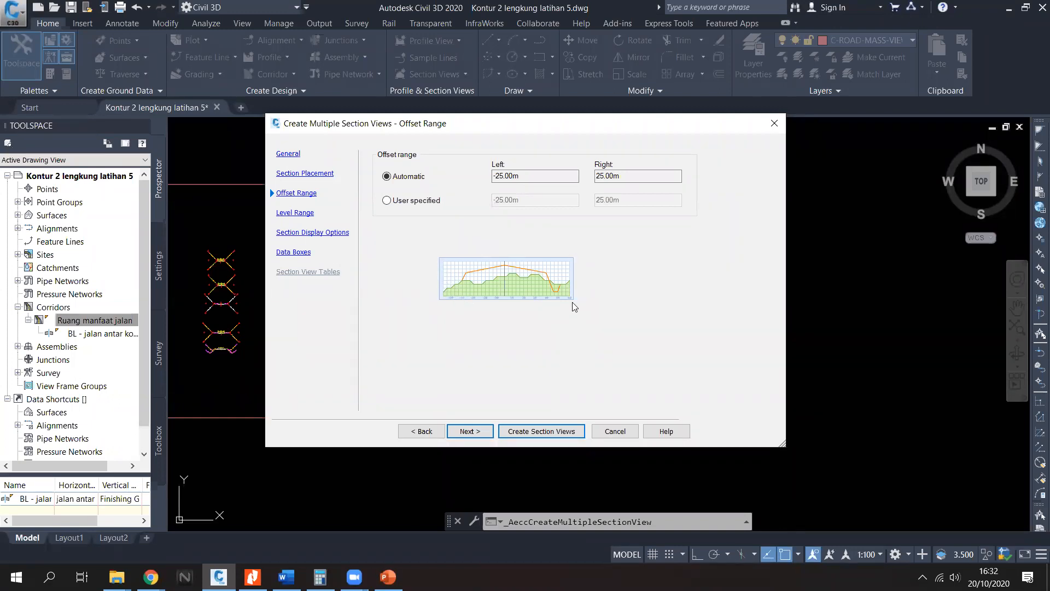
pyautogui.click(470, 432)
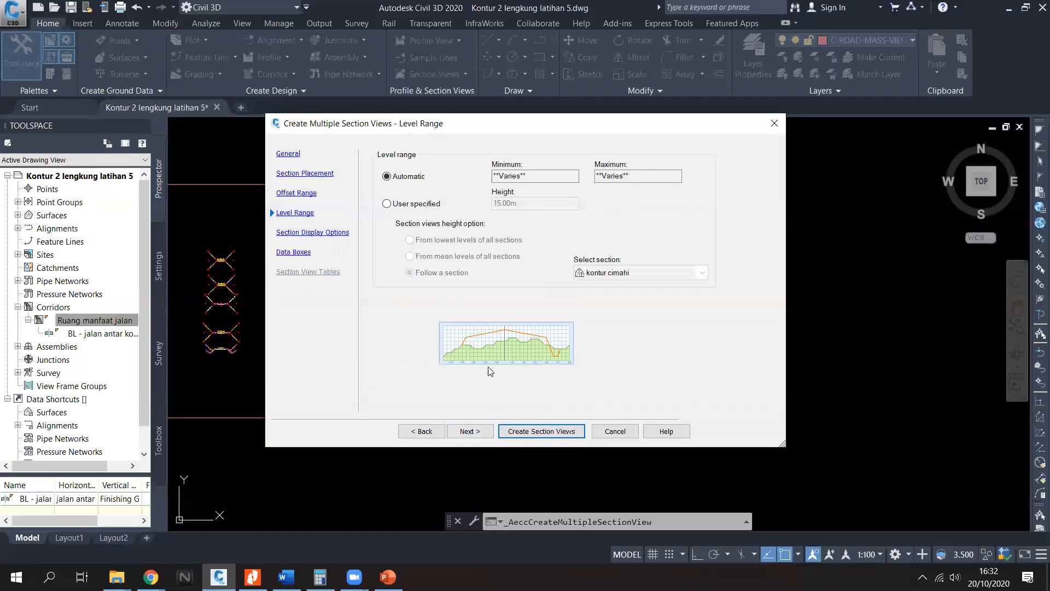
pyautogui.click(475, 432)
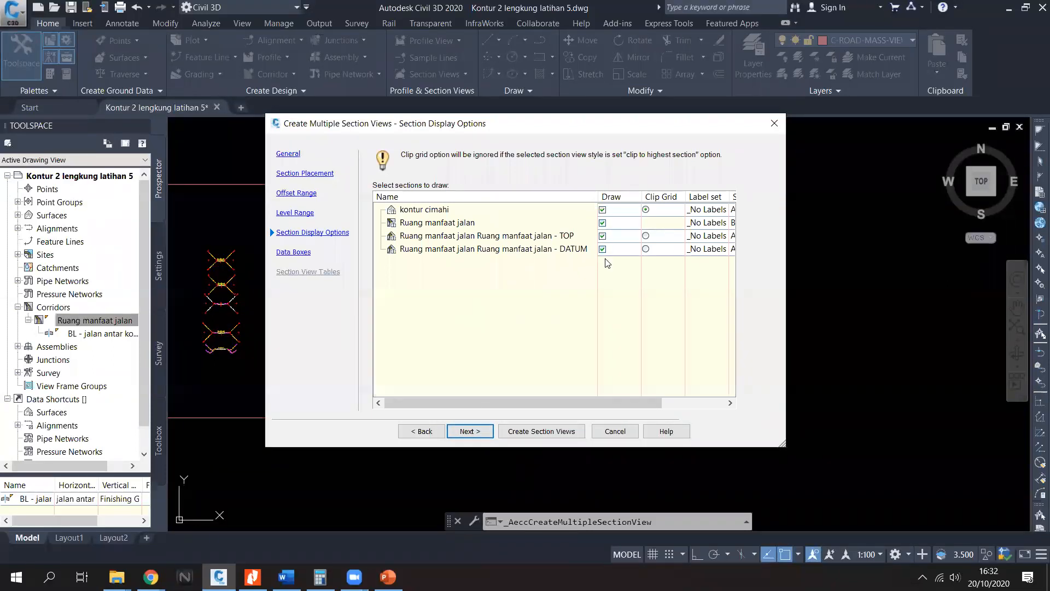
# Step: Exclude the Ruang manfaat jalan TOP and DATUM surfaces from the sections to draw and proceed to the data box settings
pyautogui.click(603, 237)
pyautogui.click(603, 249)
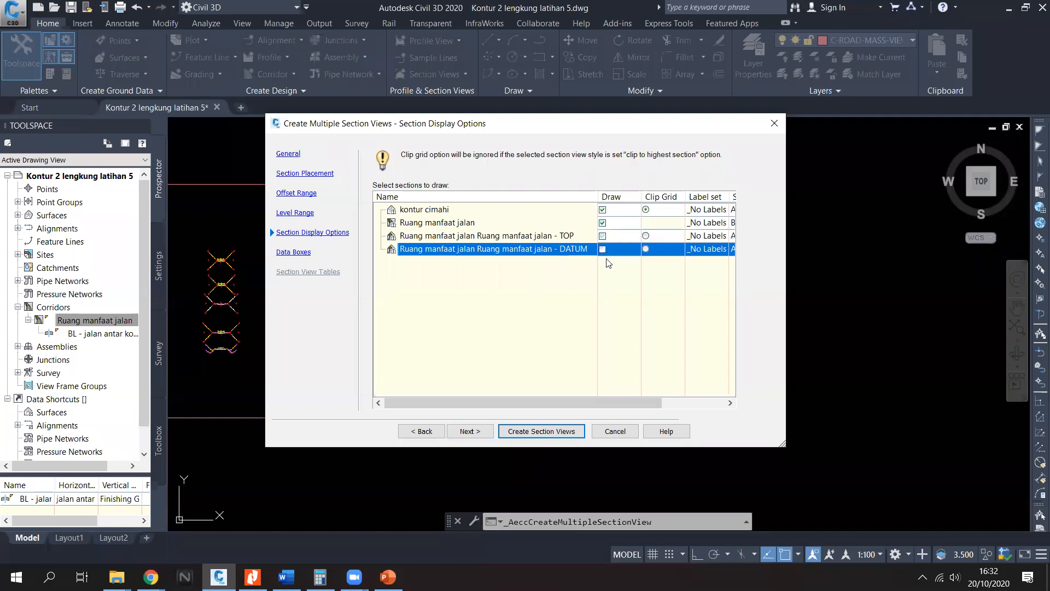
pyautogui.moveTo(594, 404)
pyautogui.mouseDown()
pyautogui.moveTo(647, 406)
pyautogui.moveTo(594, 404)
pyautogui.mouseUp()
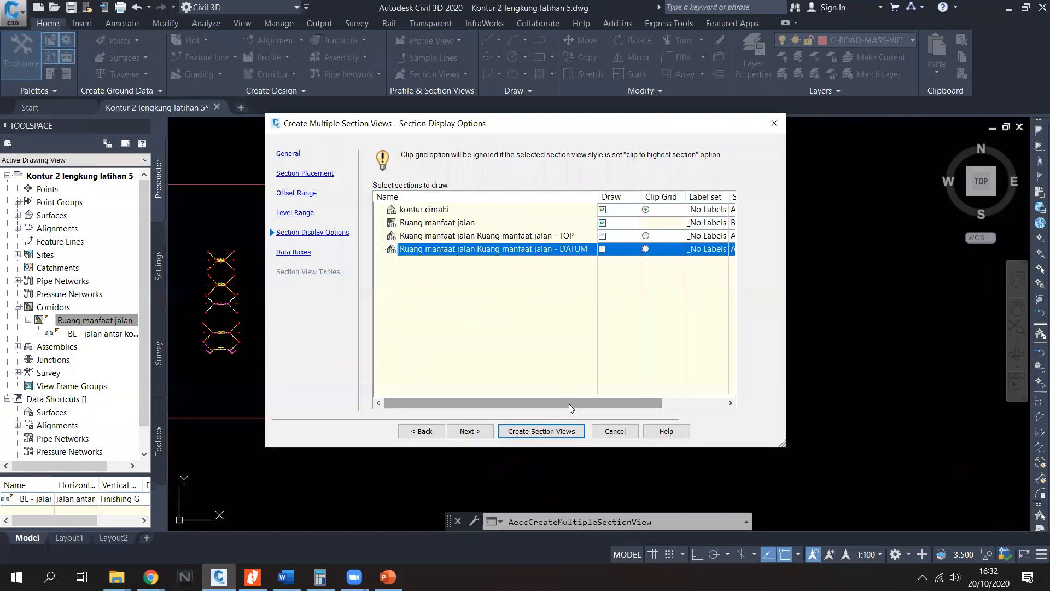
pyautogui.click(292, 252)
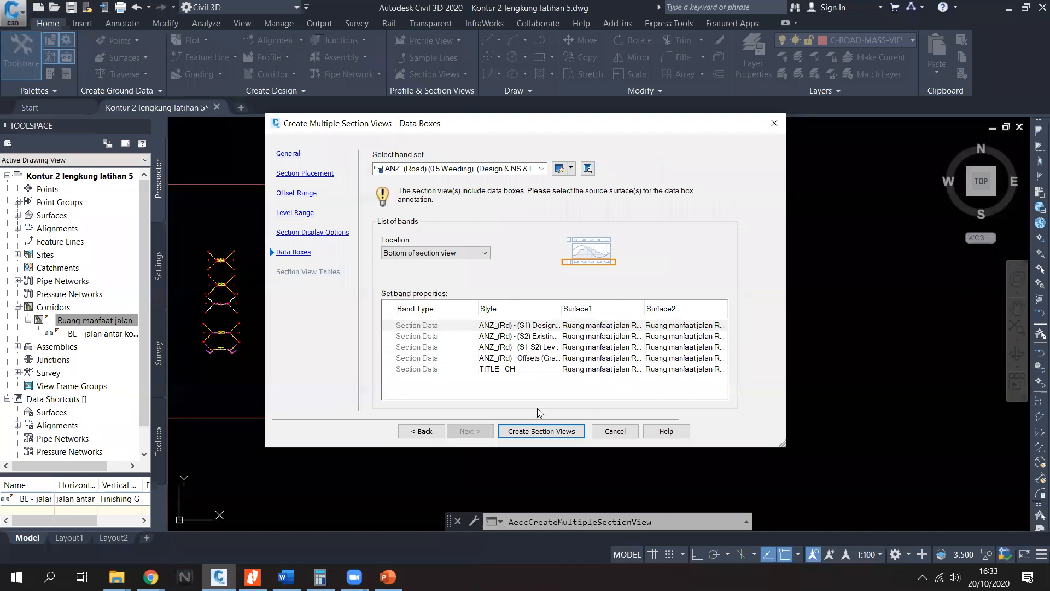
# Step: Set both surfaces of the (S1) Design Surface band to Ruang manfaat jalan - TOP
pyautogui.click(619, 327)
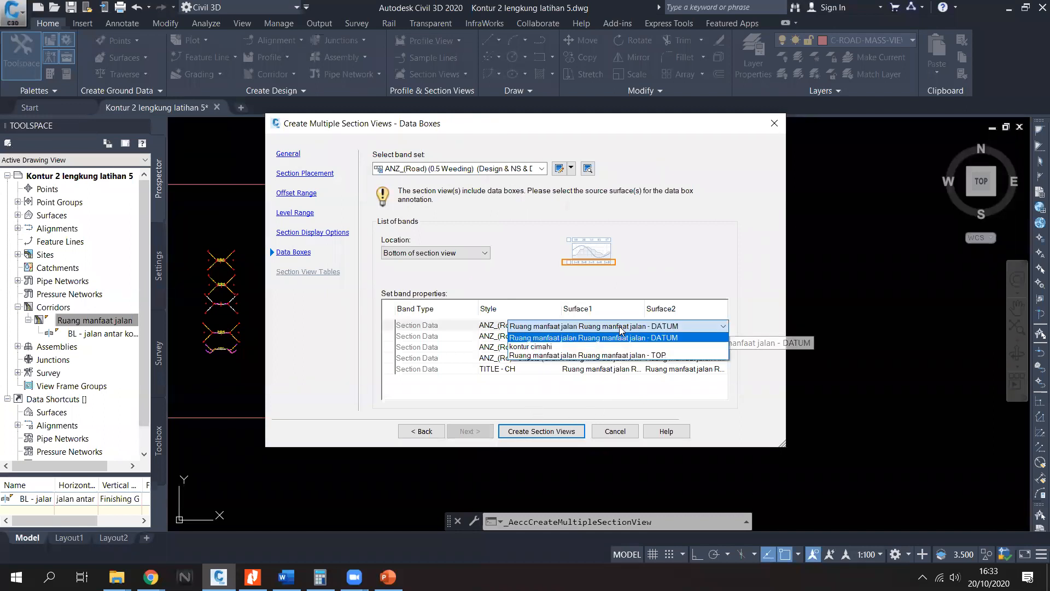
pyautogui.click(617, 283)
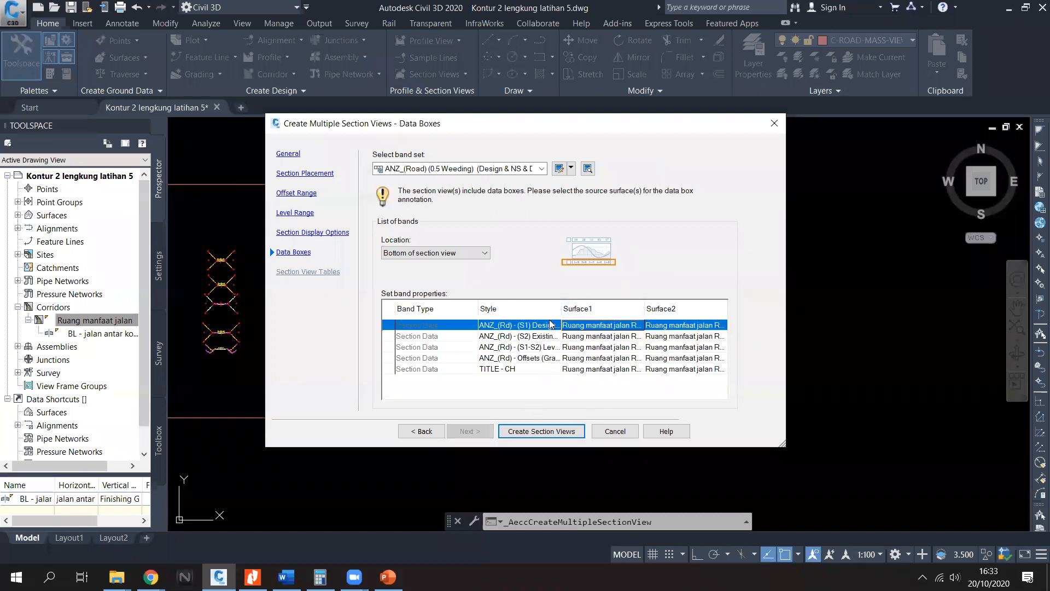
pyautogui.moveTo(560, 308); pyautogui.dragTo(611, 309)
pyautogui.moveTo(585, 392); pyautogui.dragTo(621, 392)
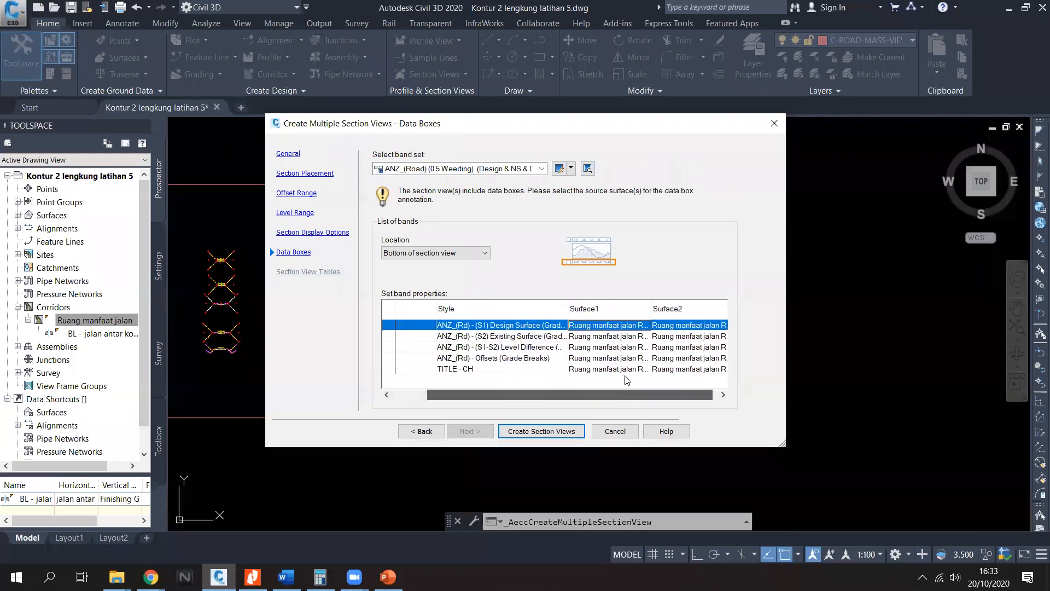
pyautogui.click(634, 327)
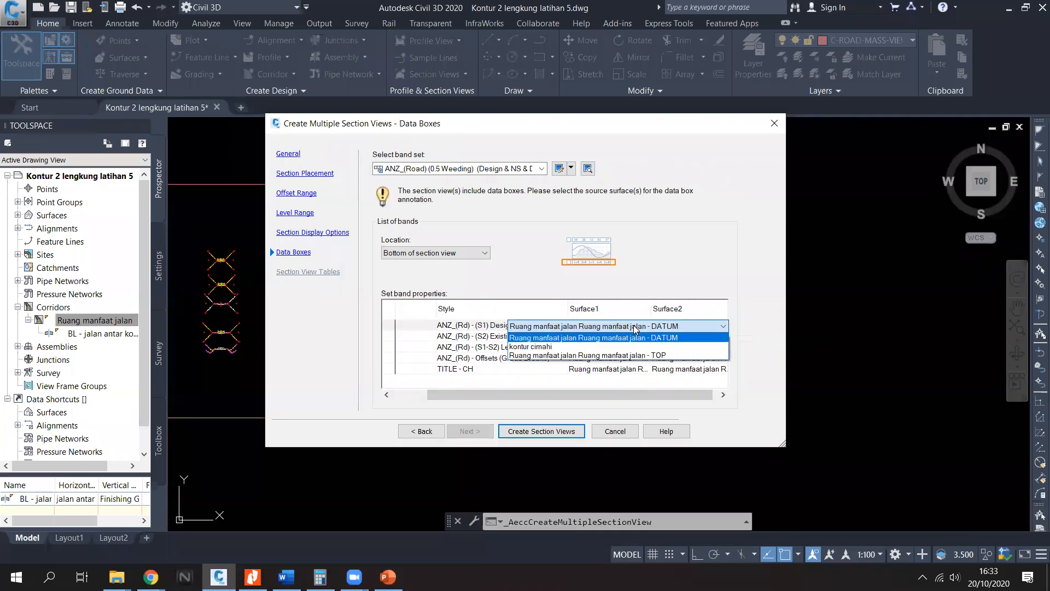
pyautogui.click(627, 355)
pyautogui.click(677, 327)
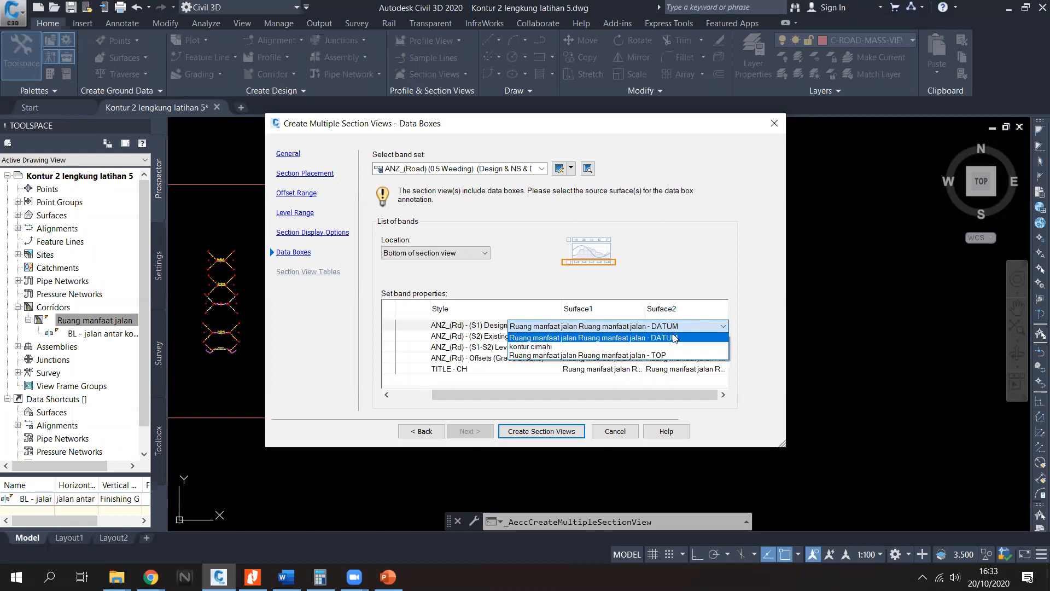
pyautogui.click(662, 356)
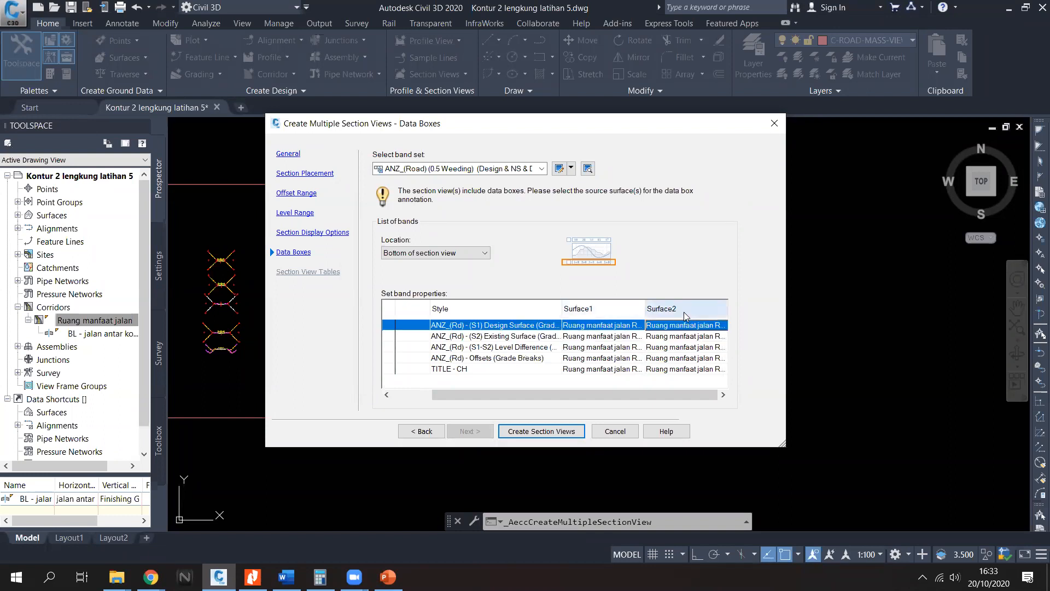
# Step: Set both surfaces of the (S2) Existing Surface band to kontur cimahi
pyautogui.click(624, 337)
pyautogui.click(630, 341)
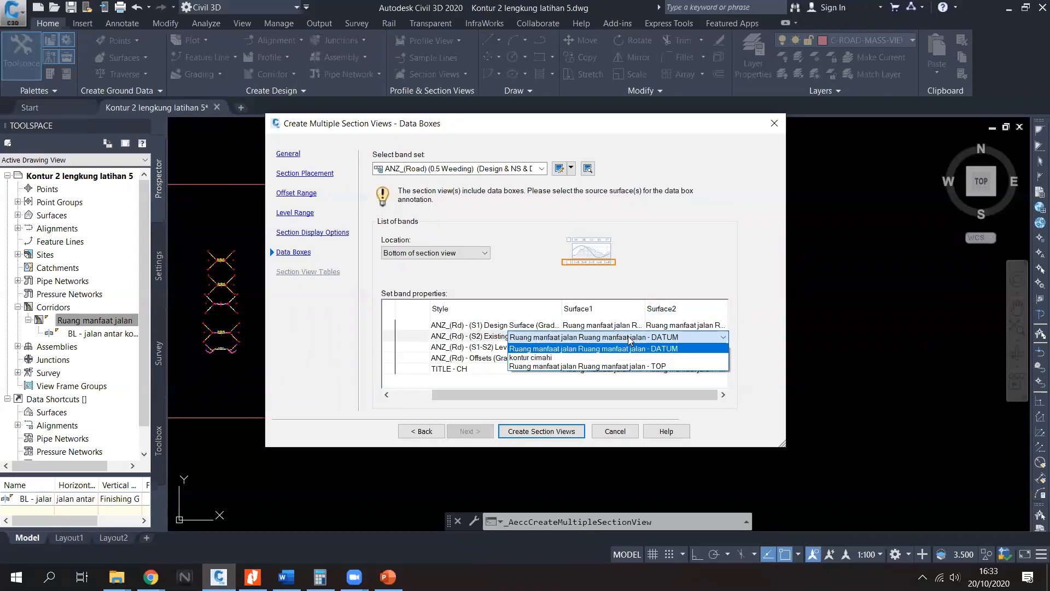
pyautogui.click(596, 358)
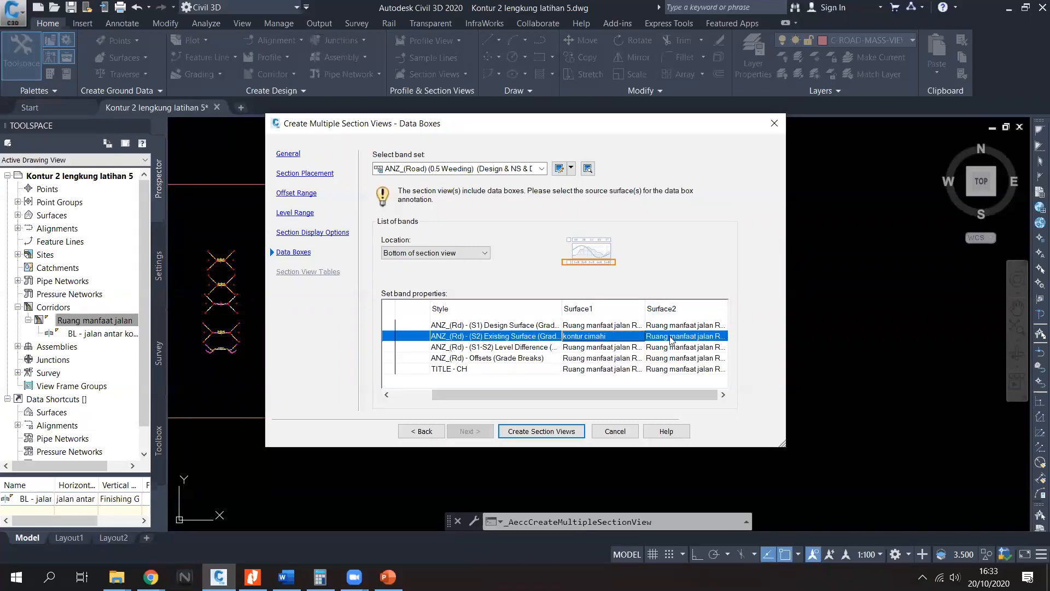
pyautogui.click(671, 339)
pyautogui.click(637, 371)
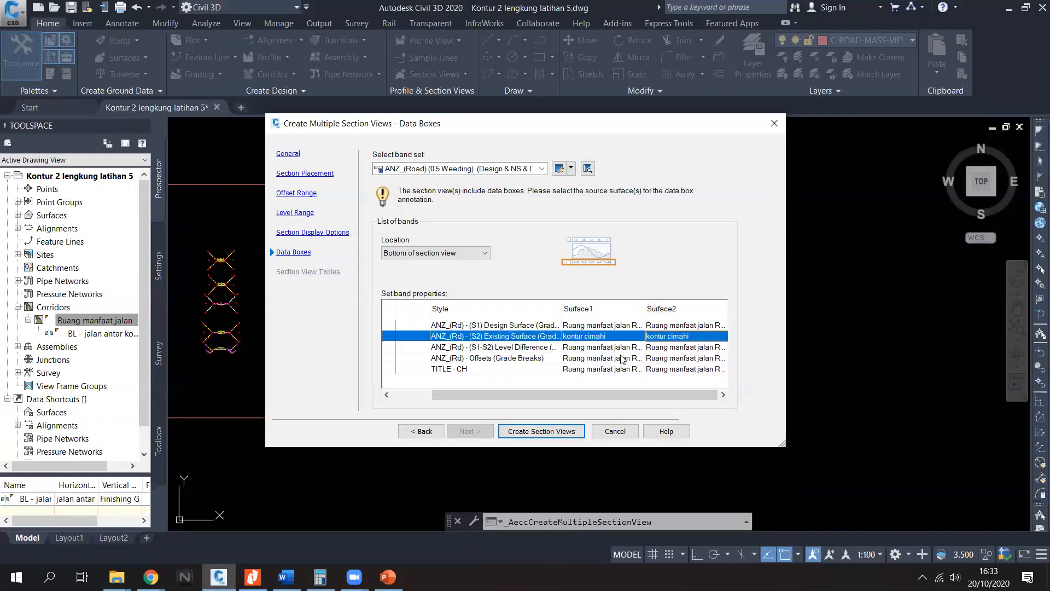
# Step: Compare Ruang manfaat jalan - TOP as Surface1 with kontur cimahi as Surface2 in the (S1-S2) Level Difference band
pyautogui.click(541, 348)
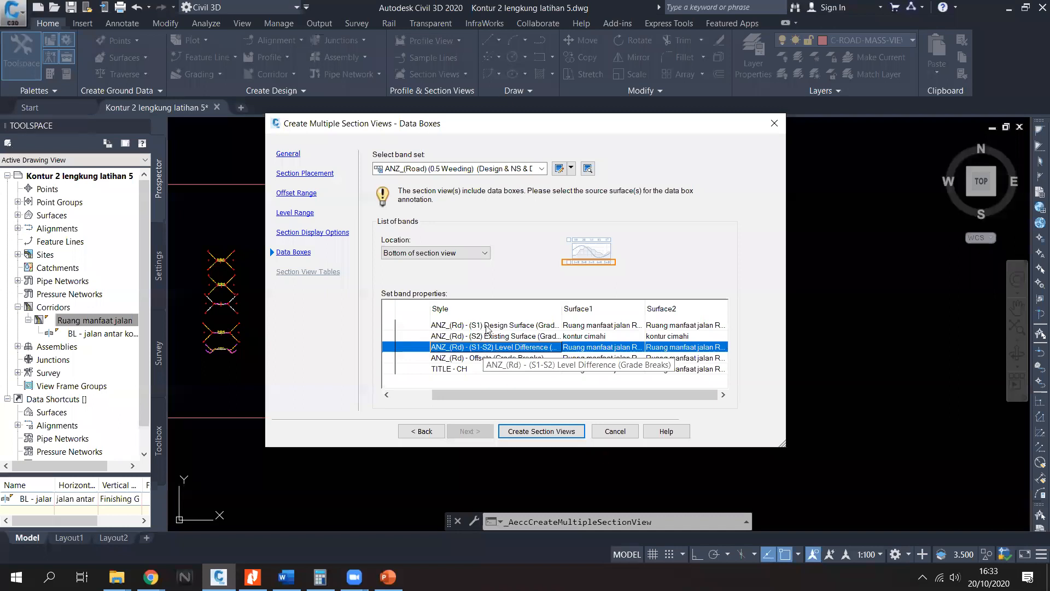
pyautogui.click(609, 350)
pyautogui.click(609, 378)
pyautogui.click(669, 348)
pyautogui.click(648, 369)
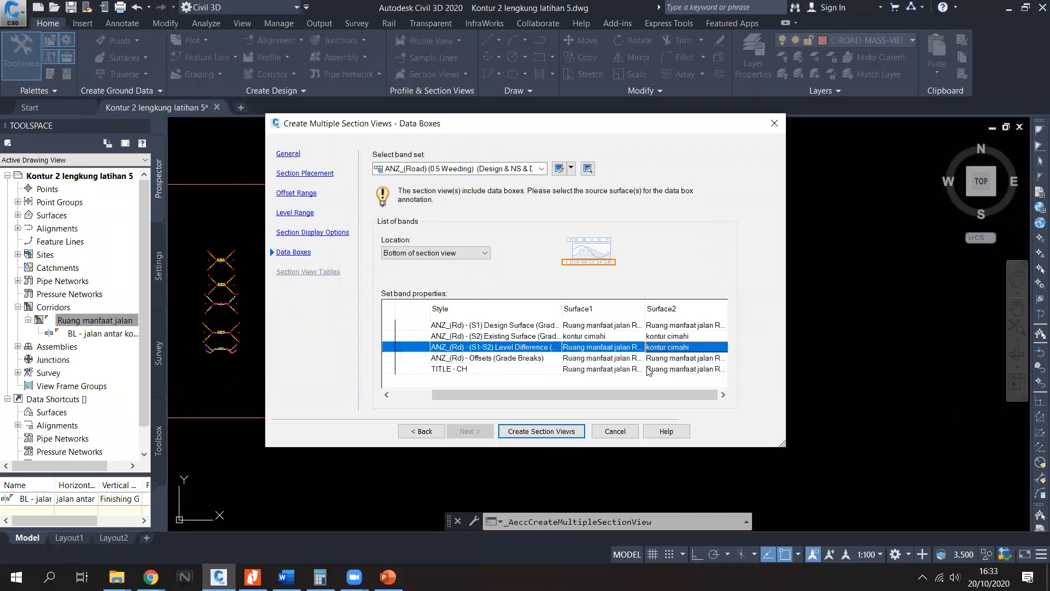
# Step: Assign the Ruang manfaat jalan - TOP surface to both surfaces of the Offsets (Grade Breaks) band
pyautogui.click(601, 358)
pyautogui.click(601, 359)
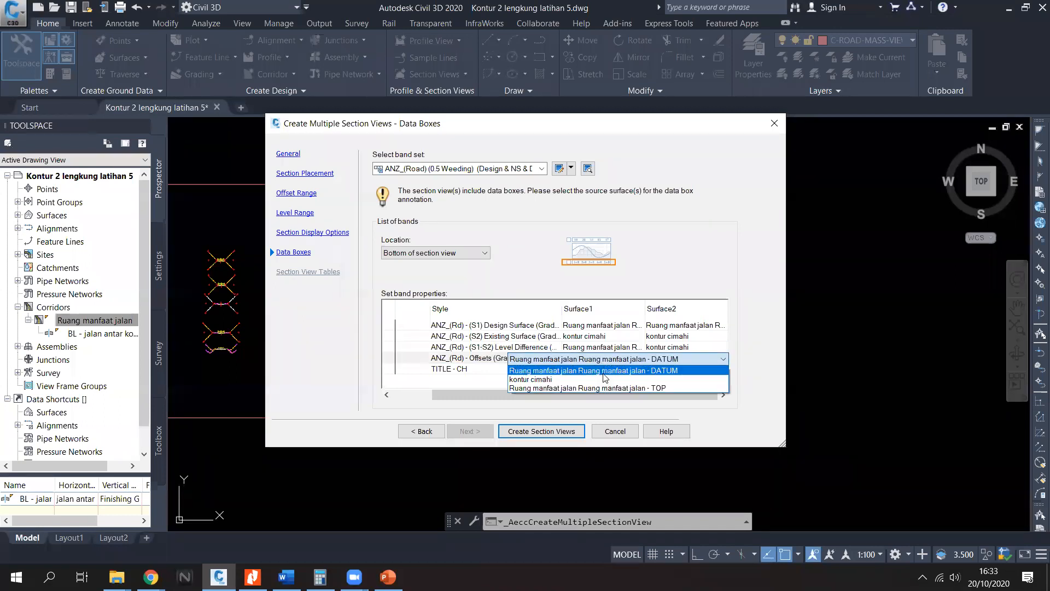
pyautogui.click(604, 388)
pyautogui.click(684, 359)
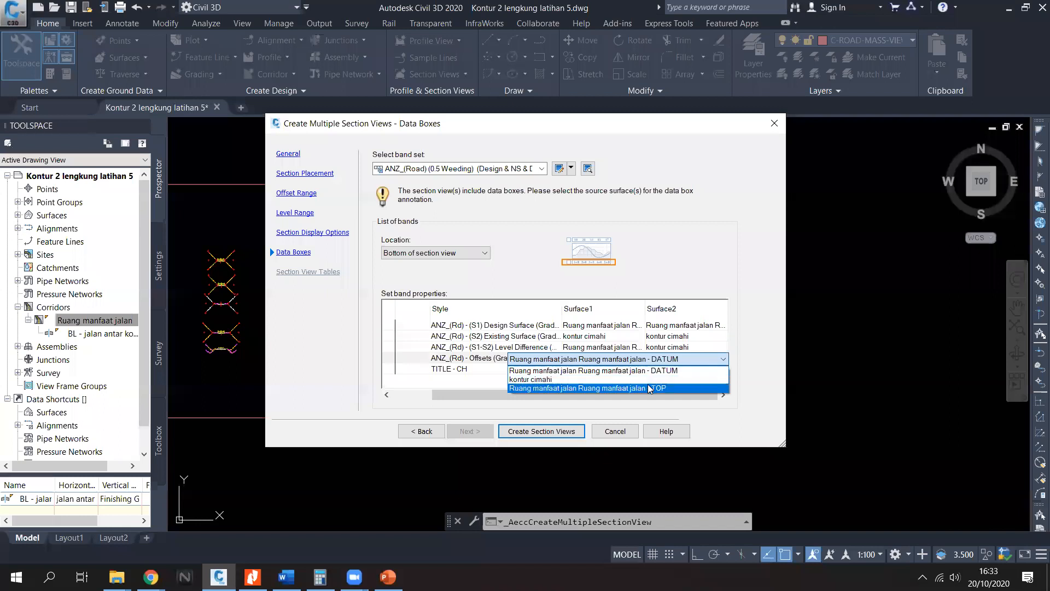
pyautogui.click(579, 387)
# Step: Create the section views and place their origin in the empty area below the profile view
pyautogui.click(541, 371)
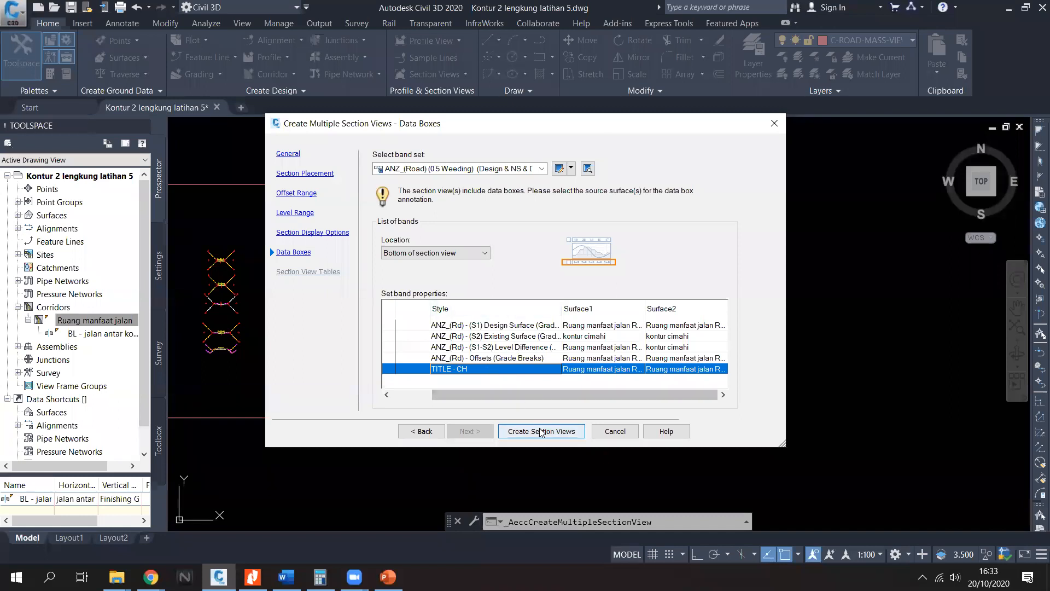
pyautogui.click(565, 432)
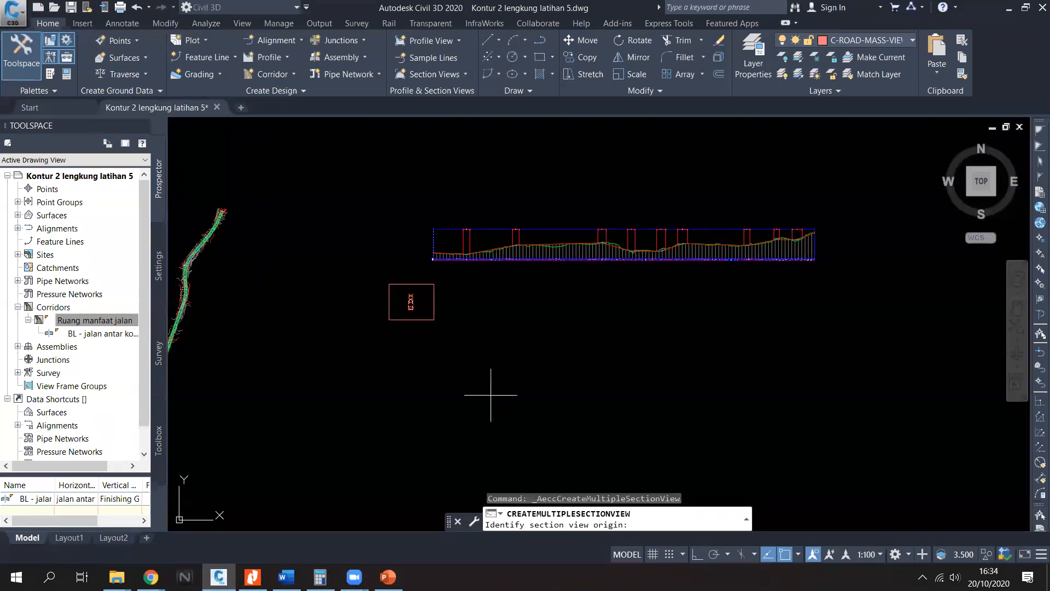
pyautogui.click(472, 406)
pyautogui.click(481, 403)
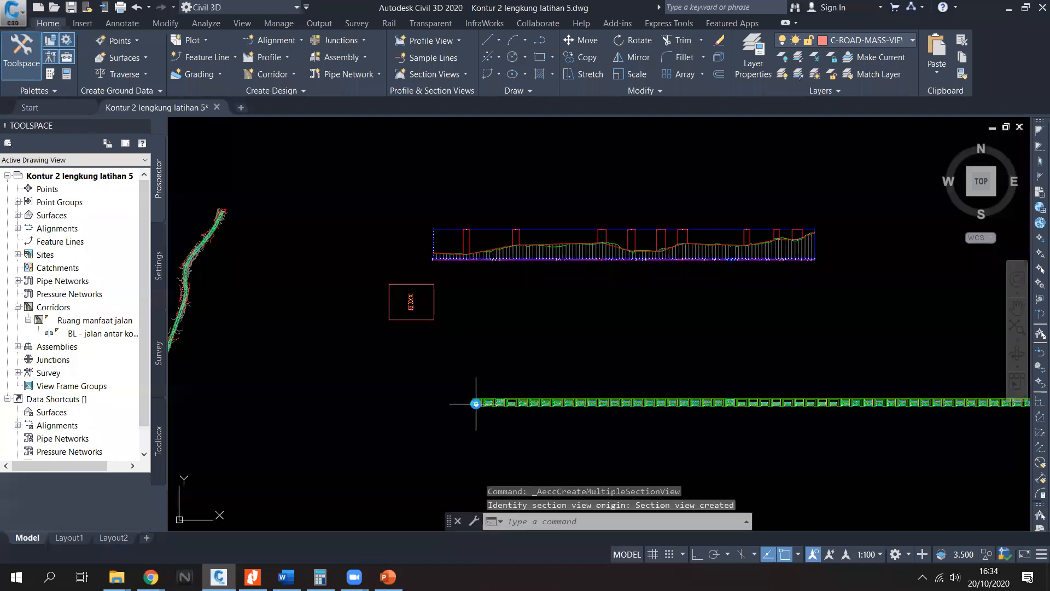
# Step: Examine the road cross-sections at 0+100.00 and 0+050.00, including the ground line, side ditches and grid
pyautogui.scroll(10, 465, 394)
pyautogui.scroll(8, 428, 372)
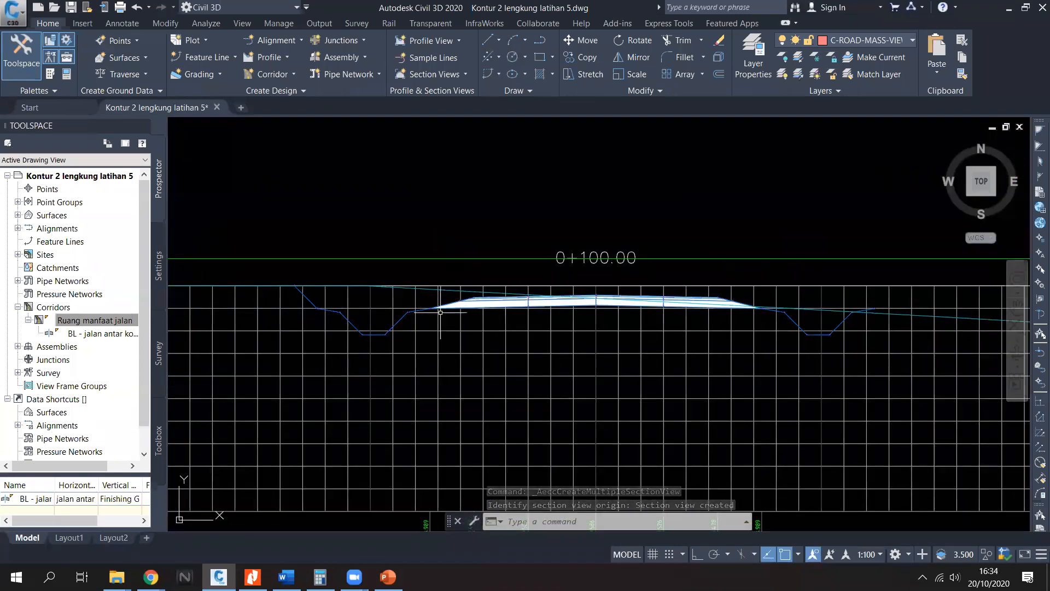
pyautogui.scroll(-10, 580, 406)
pyautogui.scroll(8, 580, 406)
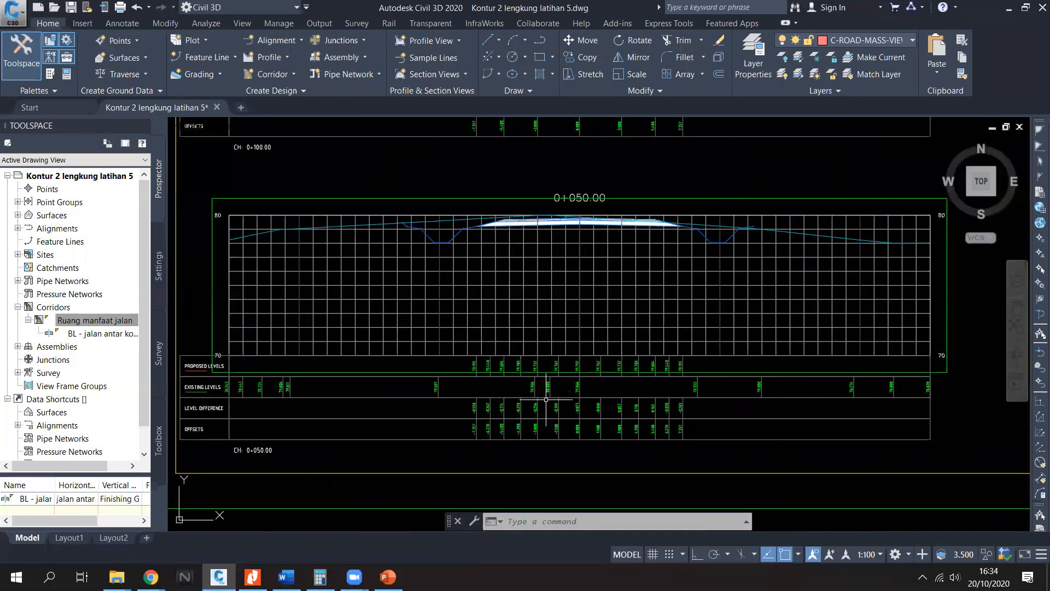
pyautogui.scroll(-3, 306, 374)
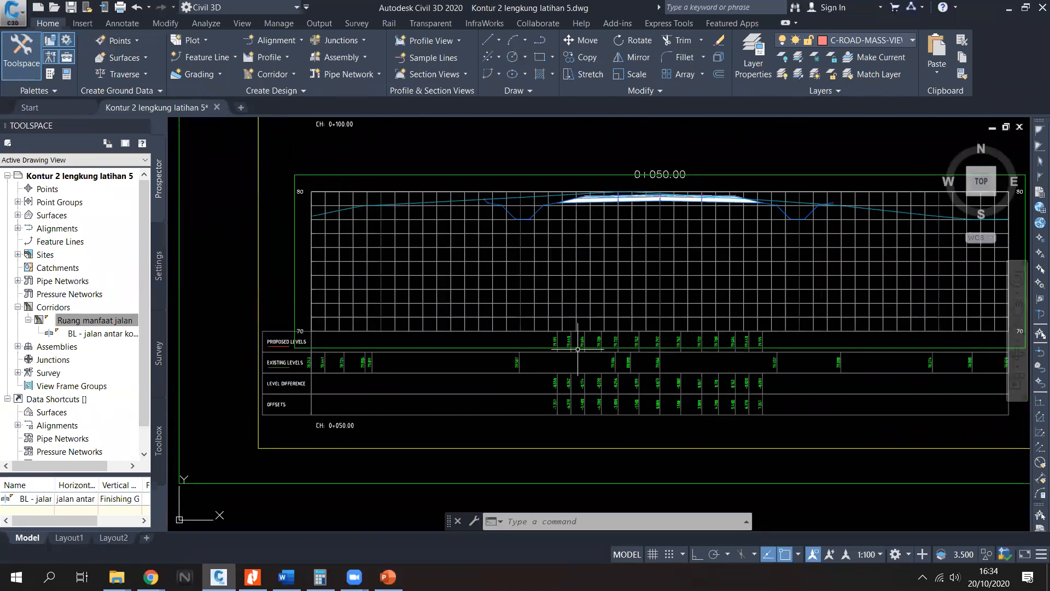
pyautogui.moveTo(656, 350); pyautogui.dragTo(562, 356, button='middle')
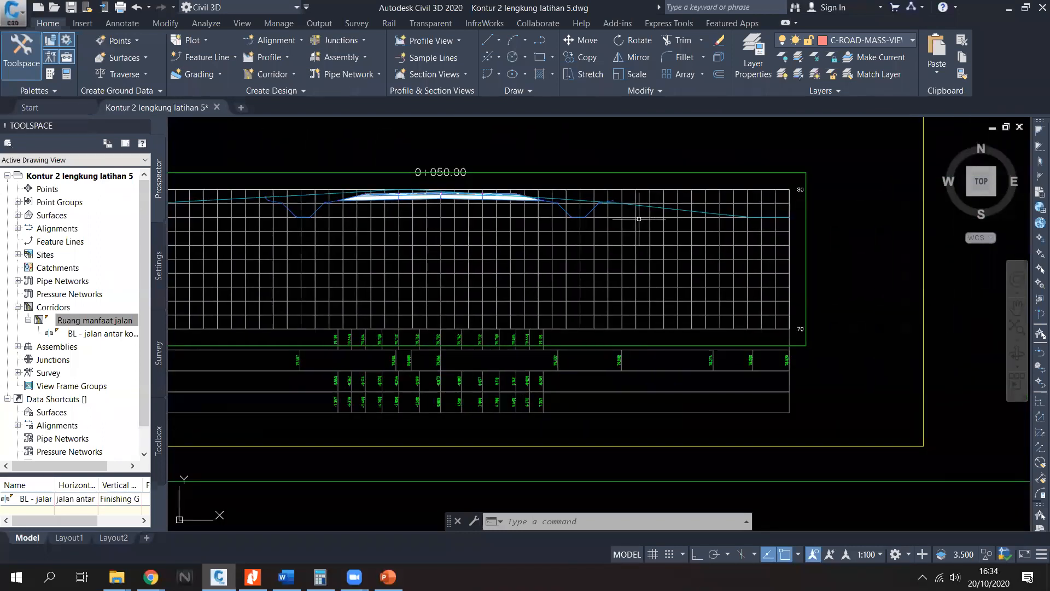
pyautogui.scroll(5, 747, 323)
pyautogui.moveTo(751, 318); pyautogui.dragTo(741, 375, button='middle')
pyautogui.scroll(-2, 761, 394)
pyautogui.moveTo(759, 331); pyautogui.dragTo(753, 356, button='middle')
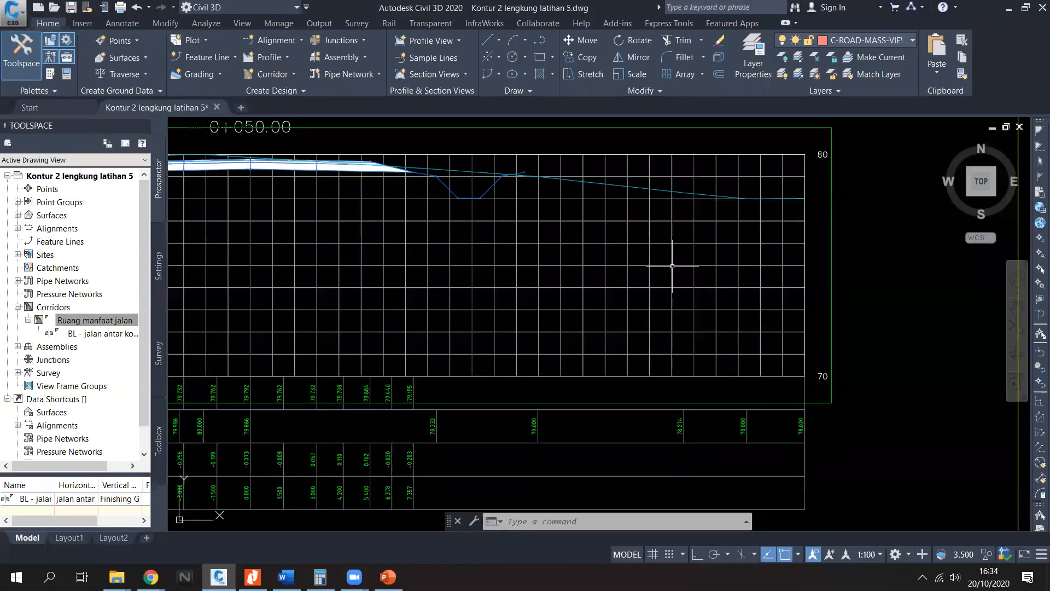
pyautogui.moveTo(669, 404); pyautogui.dragTo(696, 389, button='middle')
pyautogui.moveTo(419, 387)
pyautogui.mouseDown(button='middle')
pyautogui.moveTo(592, 385)
pyautogui.moveTo(647, 401)
pyautogui.mouseUp(button='middle')
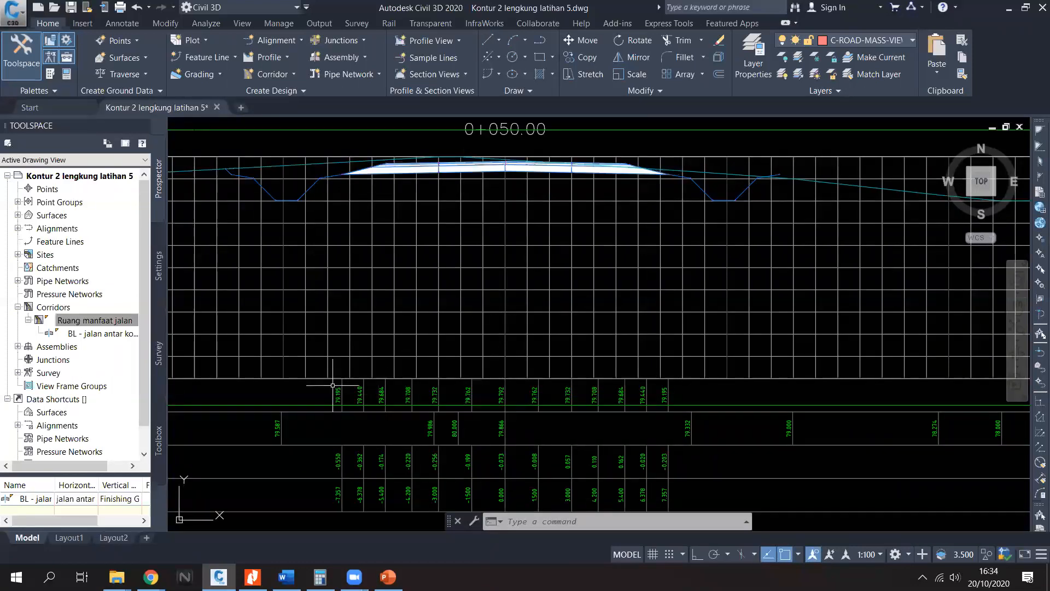
# Step: Read the proposed levels, existing levels, level differences and offsets in the data bands of section 0+050.00
pyautogui.moveTo(410, 485); pyautogui.dragTo(478, 393, button='middle')
pyautogui.scroll(2, 482, 387)
pyautogui.scroll(-2, 598, 359)
pyautogui.scroll(-2, 558, 368)
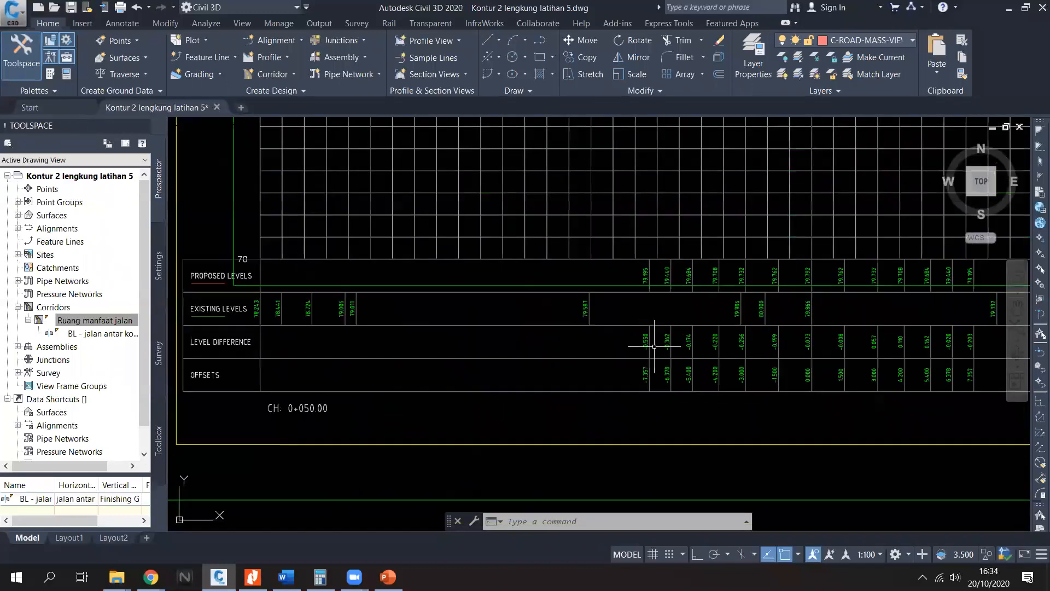
pyautogui.scroll(3, 706, 347)
pyautogui.scroll(-3, 598, 264)
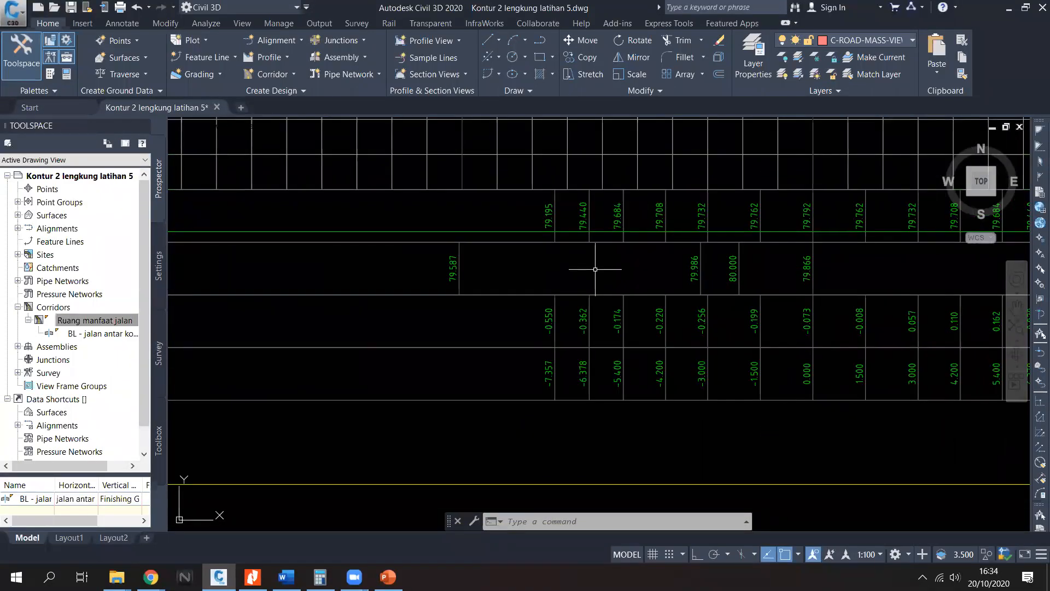
pyautogui.scroll(-4, 713, 354)
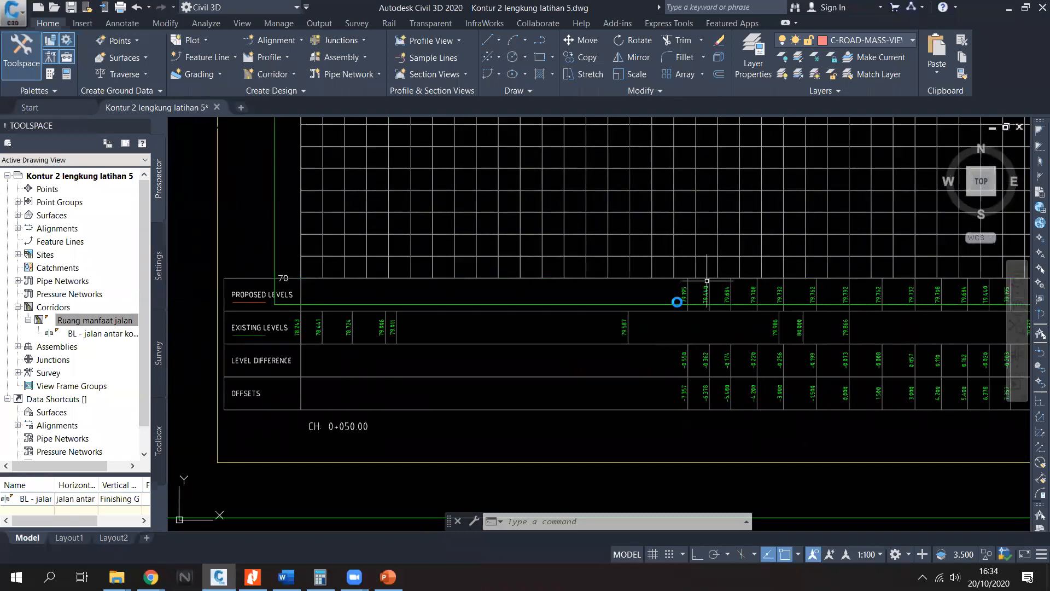
pyautogui.moveTo(566, 265)
pyautogui.mouseDown(button='middle')
pyautogui.moveTo(548, 334)
pyautogui.moveTo(570, 296)
pyautogui.mouseUp(button='middle')
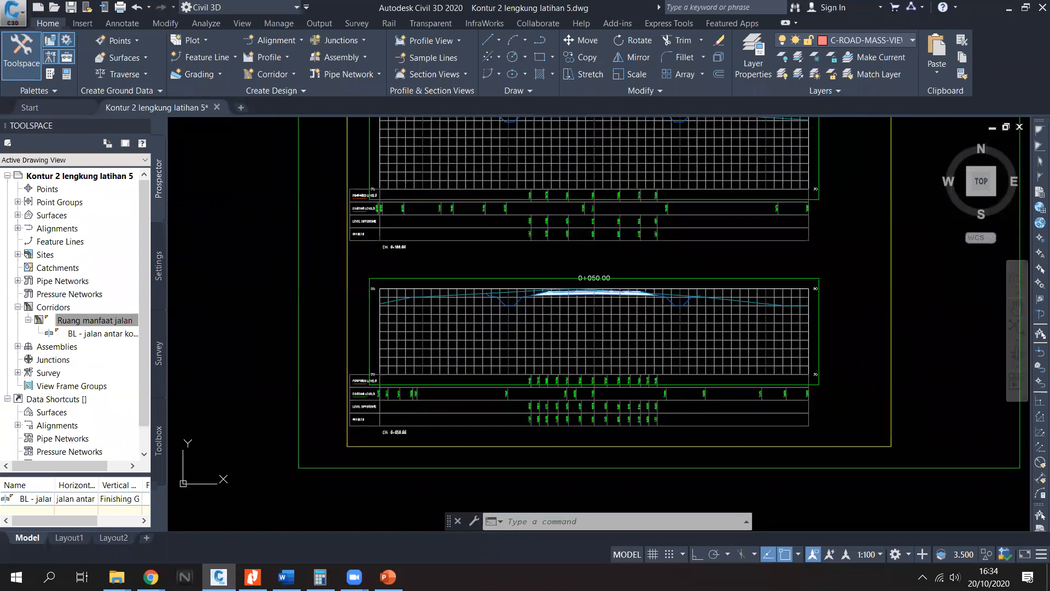
pyautogui.scroll(6, 567, 419)
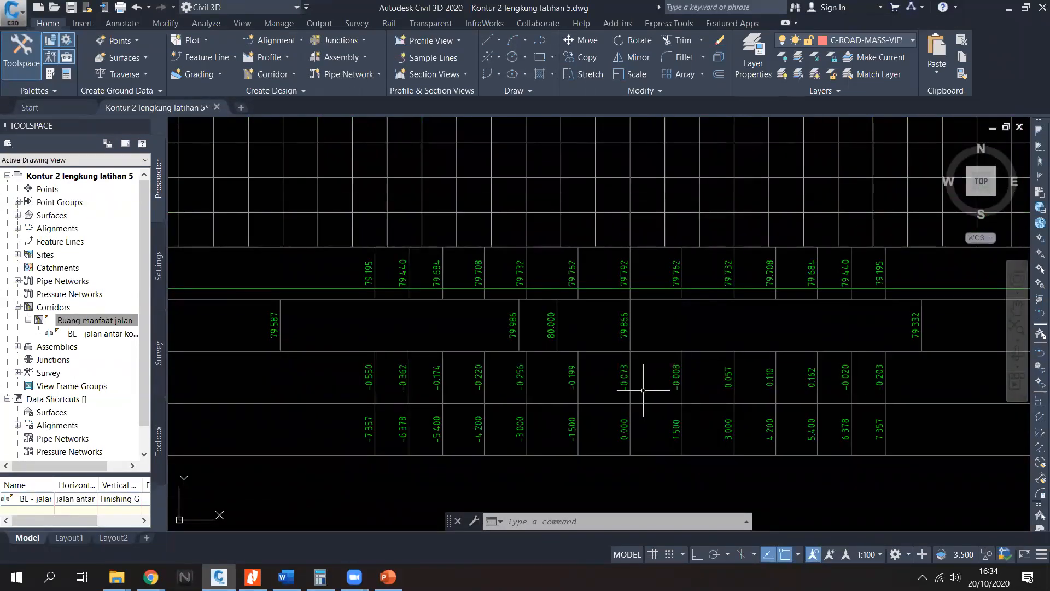
pyautogui.scroll(-8, 643, 390)
pyautogui.scroll(8, 647, 249)
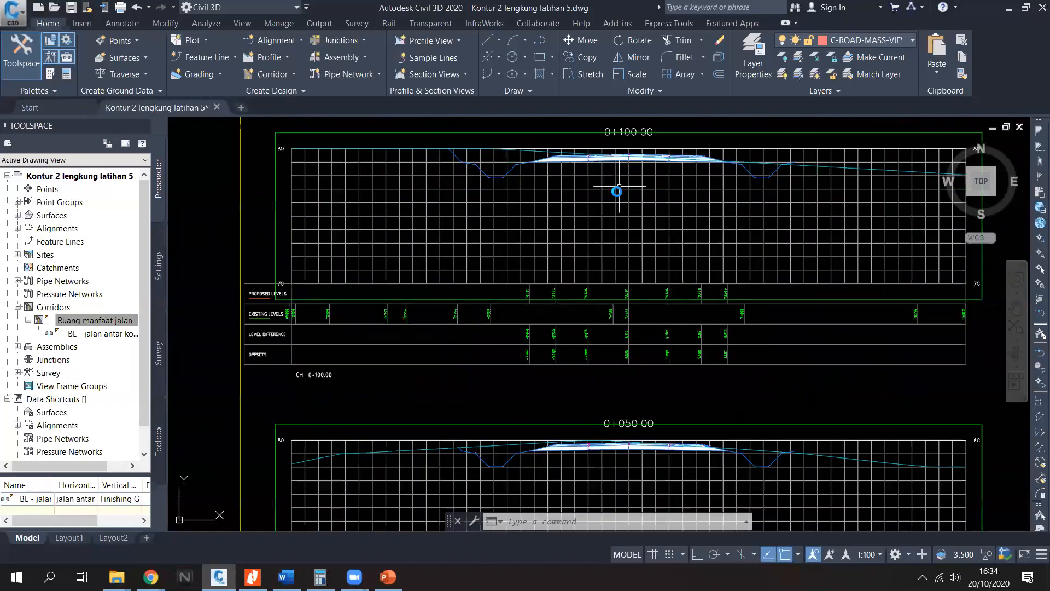
pyautogui.scroll(-5, 659, 375)
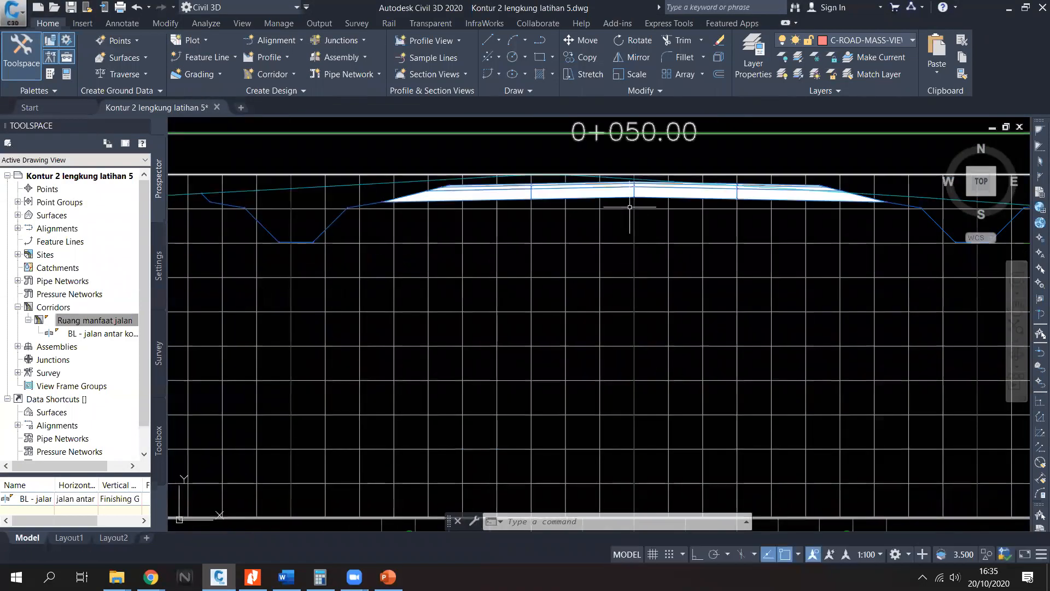
pyautogui.scroll(6, 642, 357)
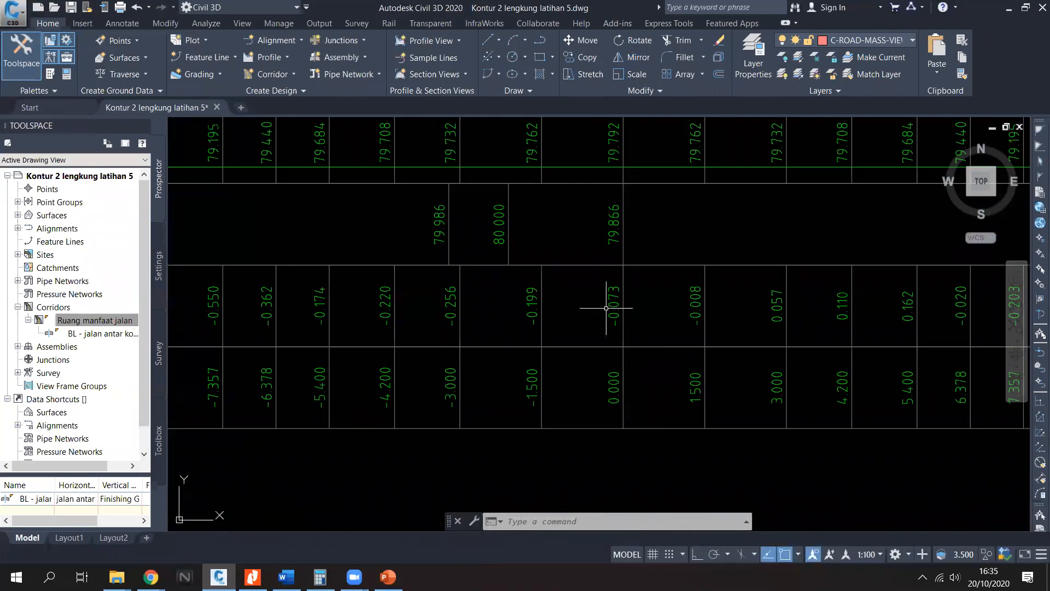
pyautogui.scroll(-4, 617, 333)
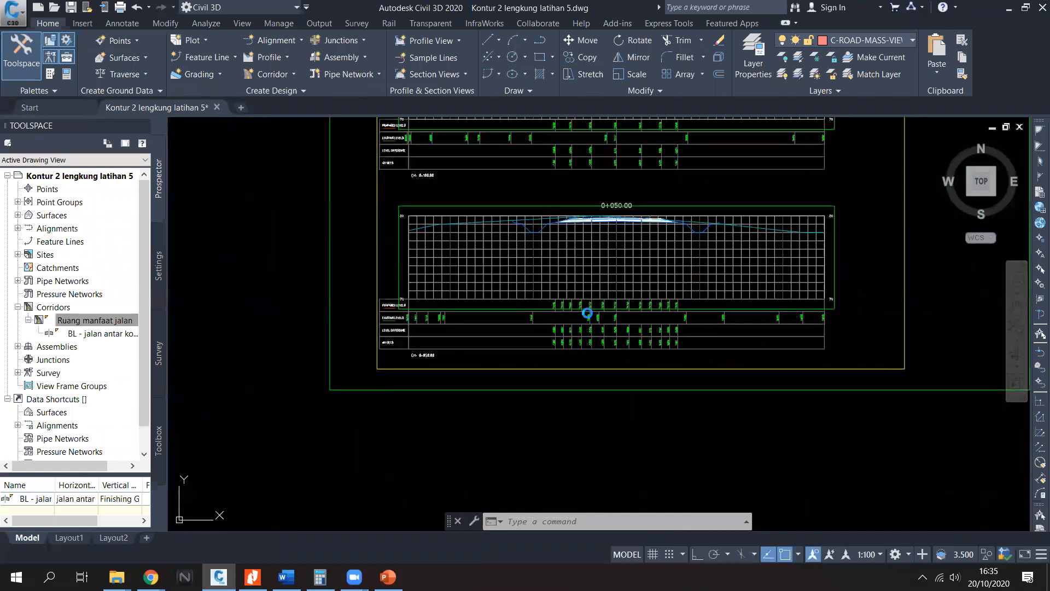
# Step: Examine the section views on the following sheets and check the level differences of the section above 0+400.00
pyautogui.moveTo(703, 300); pyautogui.dragTo(584, 307, button='middle')
pyautogui.scroll(-1, 572, 301)
pyautogui.moveTo(753, 307); pyautogui.dragTo(484, 306, button='middle')
pyautogui.scroll(-1, 860, 304)
pyautogui.moveTo(860, 304); pyautogui.dragTo(325, 292, button='middle')
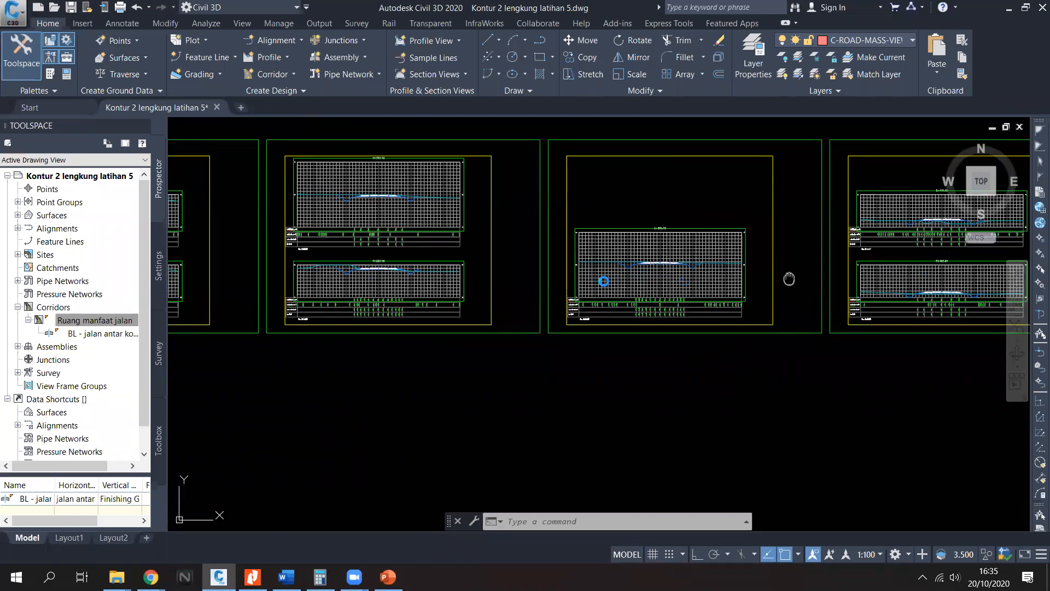
pyautogui.scroll(3, 788, 279)
pyautogui.scroll(5, 688, 170)
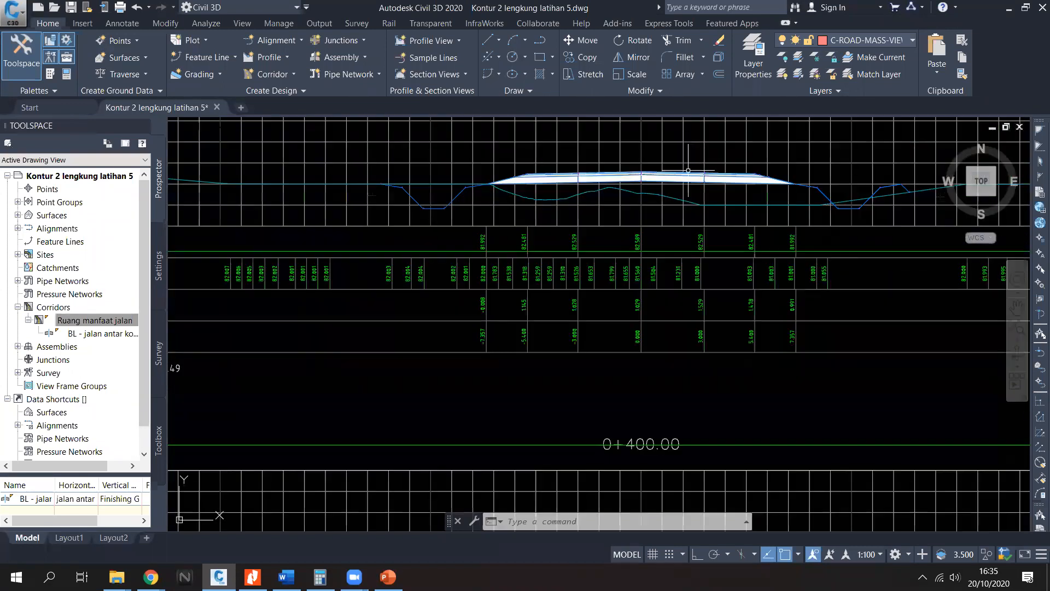
pyautogui.scroll(4, 636, 312)
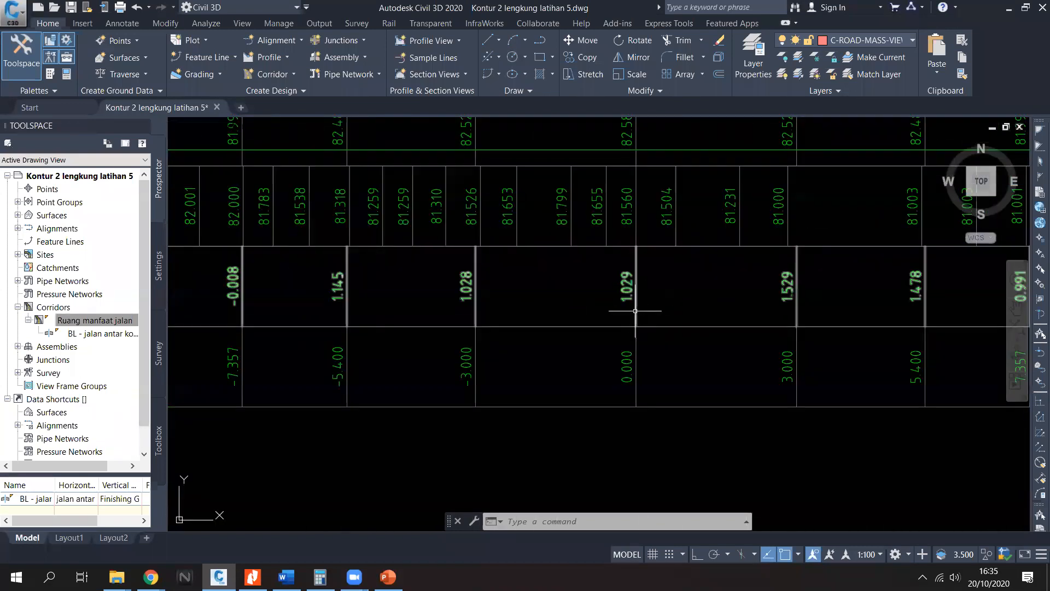
# Step: Look through the further section sheets up to the cross-sections at 0+482.40 and 0+498.77
pyautogui.scroll(-4, 635, 311)
pyautogui.scroll(-2, 680, 306)
pyautogui.scroll(-1, 679, 306)
pyautogui.moveTo(680, 306); pyautogui.dragTo(436, 259, button='middle')
pyautogui.moveTo(806, 284); pyautogui.dragTo(628, 265, button='middle')
pyautogui.scroll(2, 721, 230)
pyautogui.moveTo(674, 293); pyautogui.dragTo(551, 216, button='middle')
pyautogui.scroll(-1, 545, 246)
pyautogui.moveTo(784, 274)
pyautogui.mouseDown(button='middle')
pyautogui.moveTo(563, 274)
pyautogui.moveTo(343, 295)
pyautogui.mouseUp(button='middle')
pyautogui.moveTo(822, 221)
pyautogui.mouseDown(button='middle')
pyautogui.moveTo(649, 234)
pyautogui.moveTo(528, 286)
pyautogui.mouseUp(button='middle')
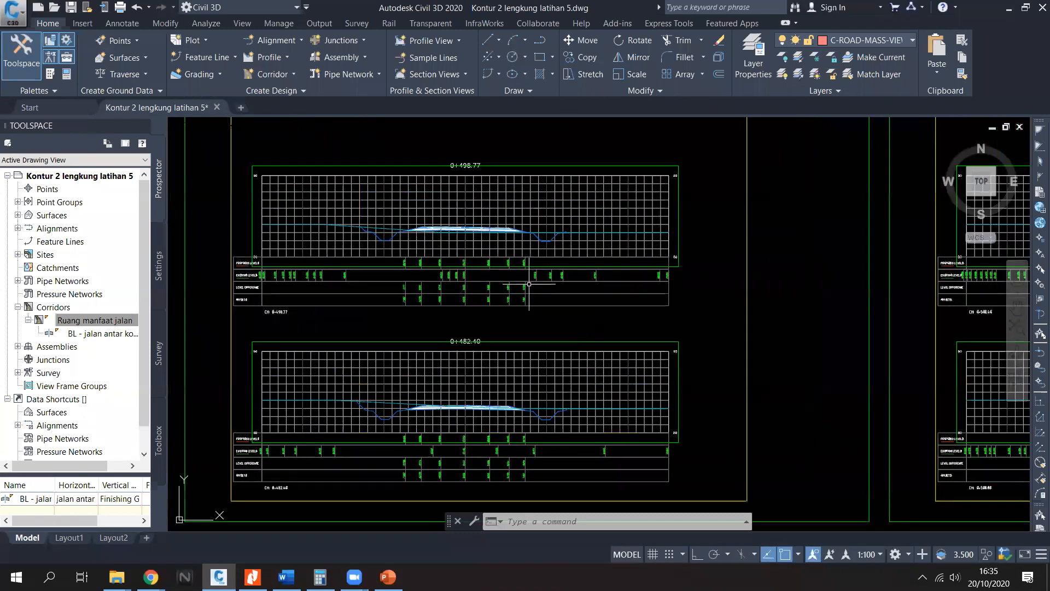
# Step: Select the cross-section view at 0+498.77
pyautogui.moveTo(667, 284); pyautogui.dragTo(851, 271, button='middle')
pyautogui.scroll(2, 548, 263)
pyautogui.moveTo(548, 263); pyautogui.dragTo(561, 328, button='middle')
pyautogui.scroll(-1, 560, 328)
pyautogui.scroll(1, 737, 251)
pyautogui.scroll(-1, 736, 253)
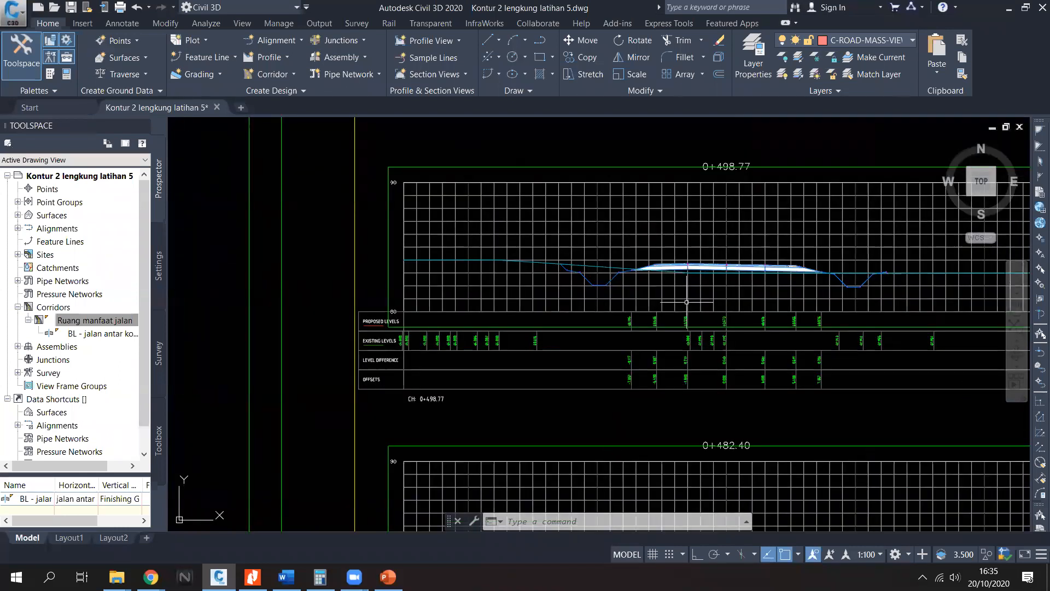
pyautogui.click(600, 356)
pyautogui.click(596, 351)
pyautogui.click(596, 350)
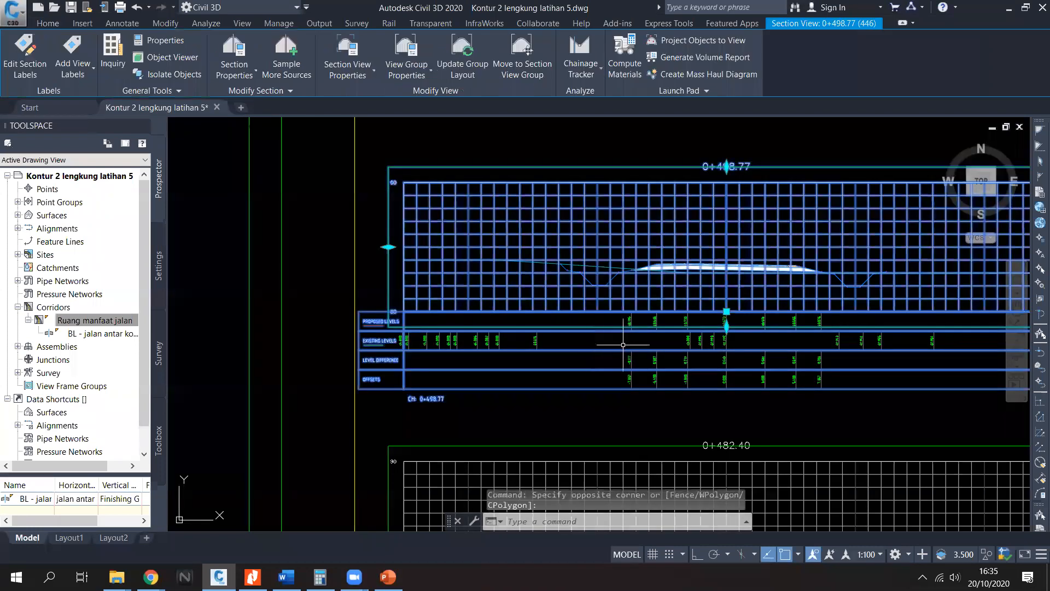
pyautogui.rightClick(584, 342)
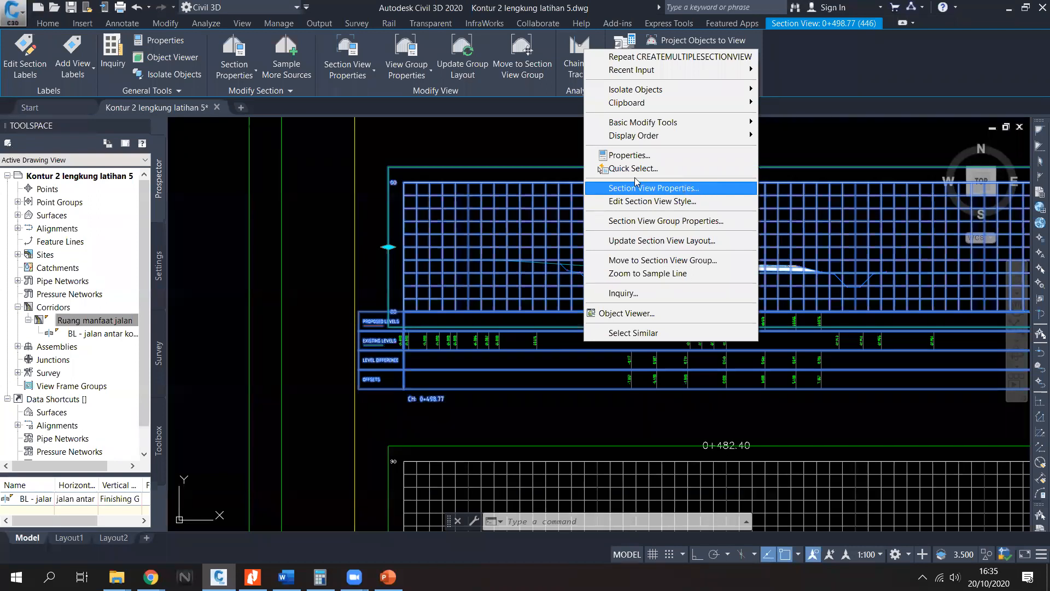
pyautogui.click(556, 151)
pyautogui.scroll(-2, 572, 159)
pyautogui.press('Escape')
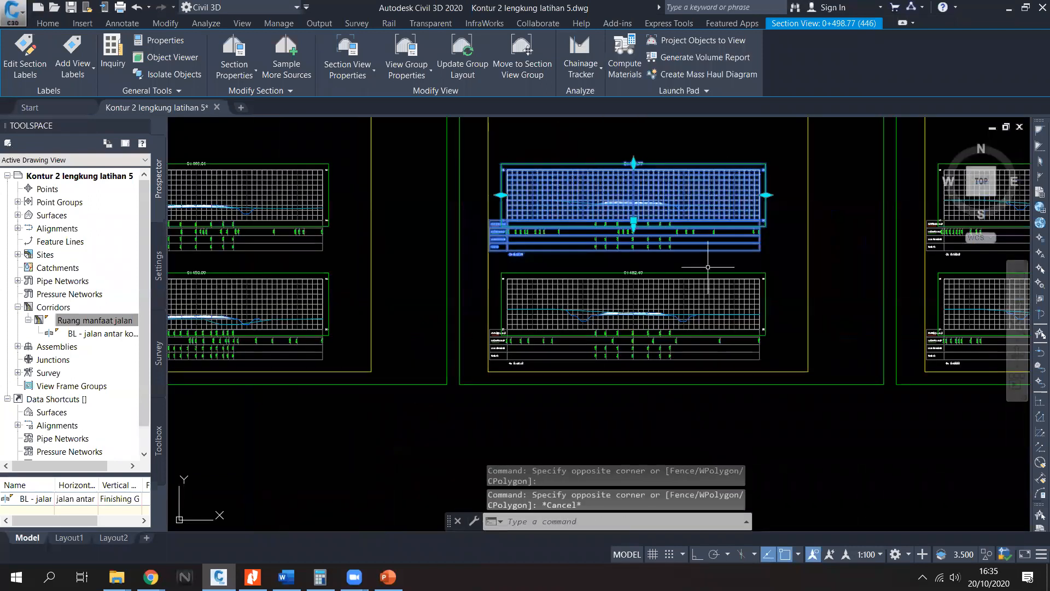
# Step: Open the section view properties of 0+498.77 and review its general information and offset range
pyautogui.scroll(4, 560, 238)
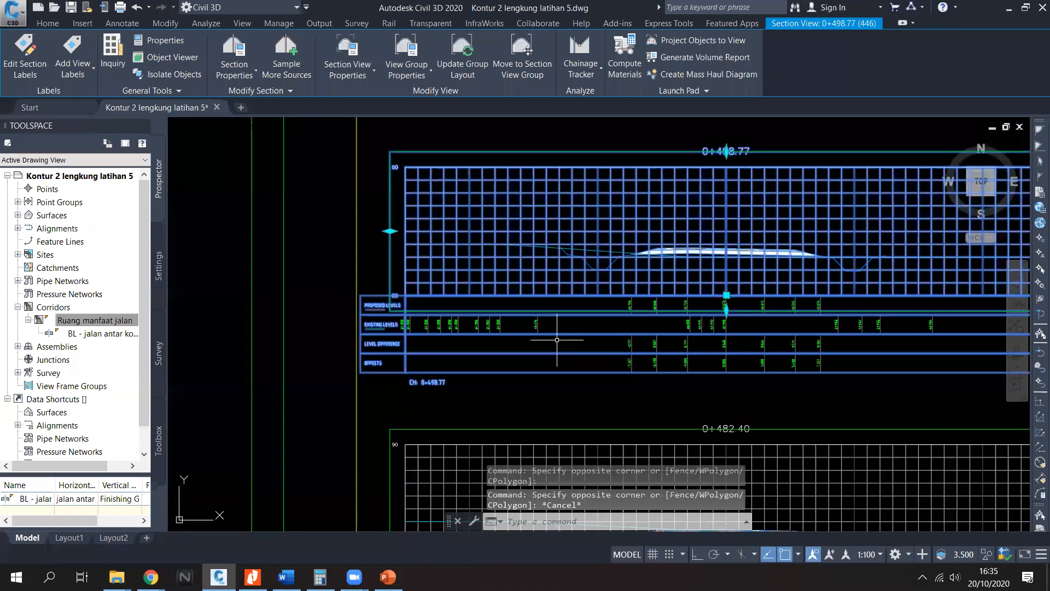
pyautogui.click(560, 345)
pyautogui.rightClick(562, 350)
pyautogui.click(629, 191)
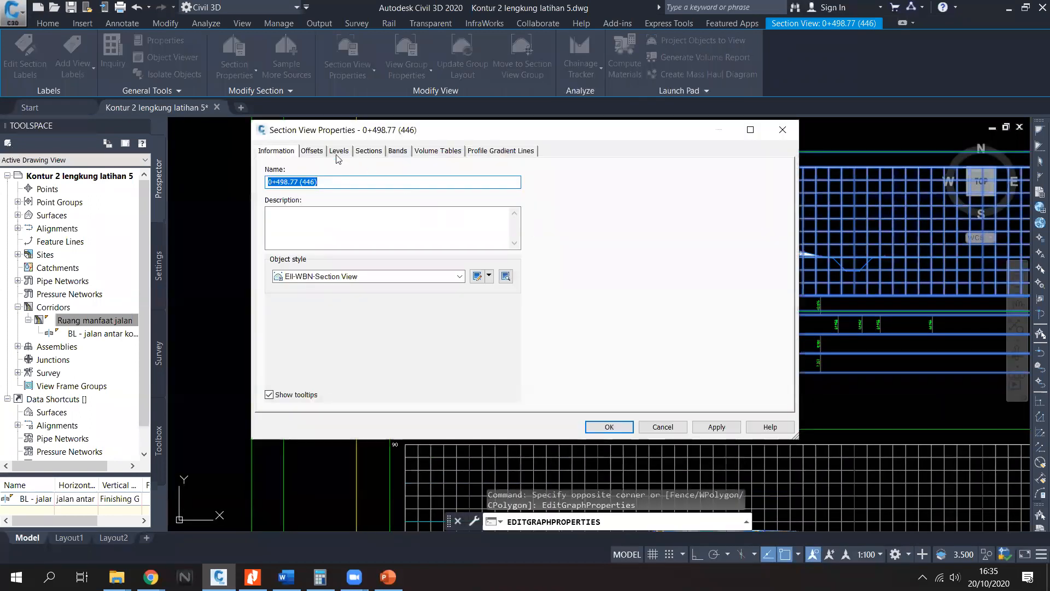
pyautogui.click(320, 152)
pyautogui.click(295, 152)
pyautogui.click(316, 152)
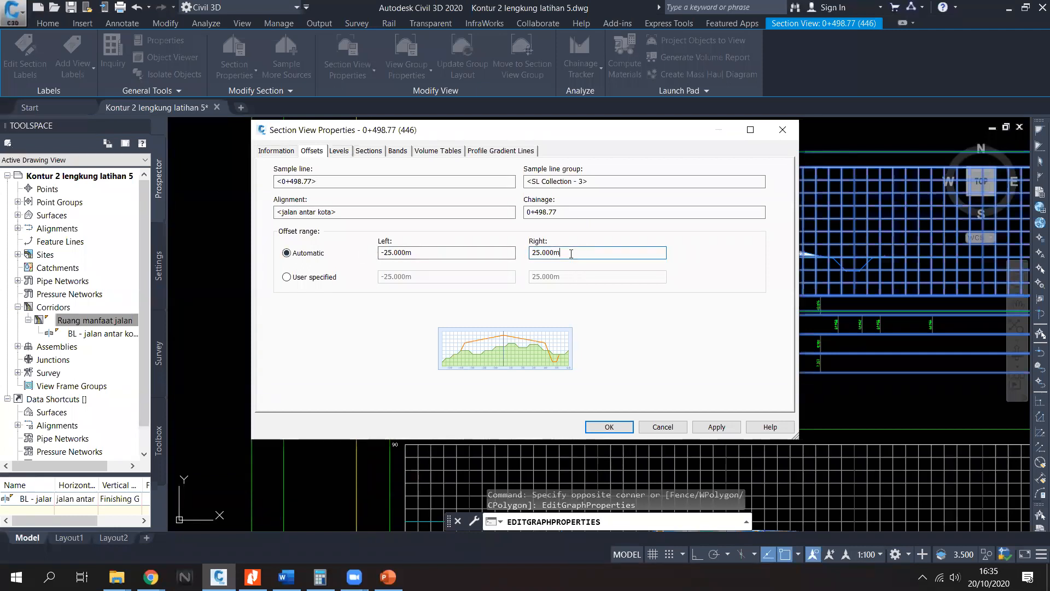
# Step: Review the levels, sections, bands, volume tables and profile gradient line settings of the 0+498.77 section view, and close them without saving
pyautogui.click(348, 151)
pyautogui.click(367, 153)
pyautogui.click(346, 153)
pyautogui.click(367, 155)
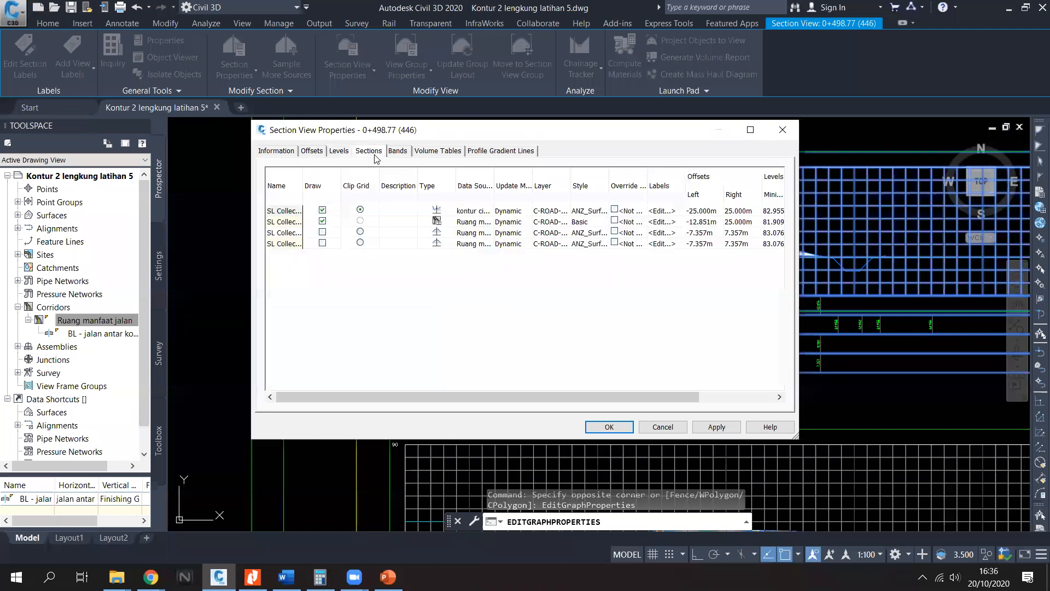
pyautogui.click(398, 153)
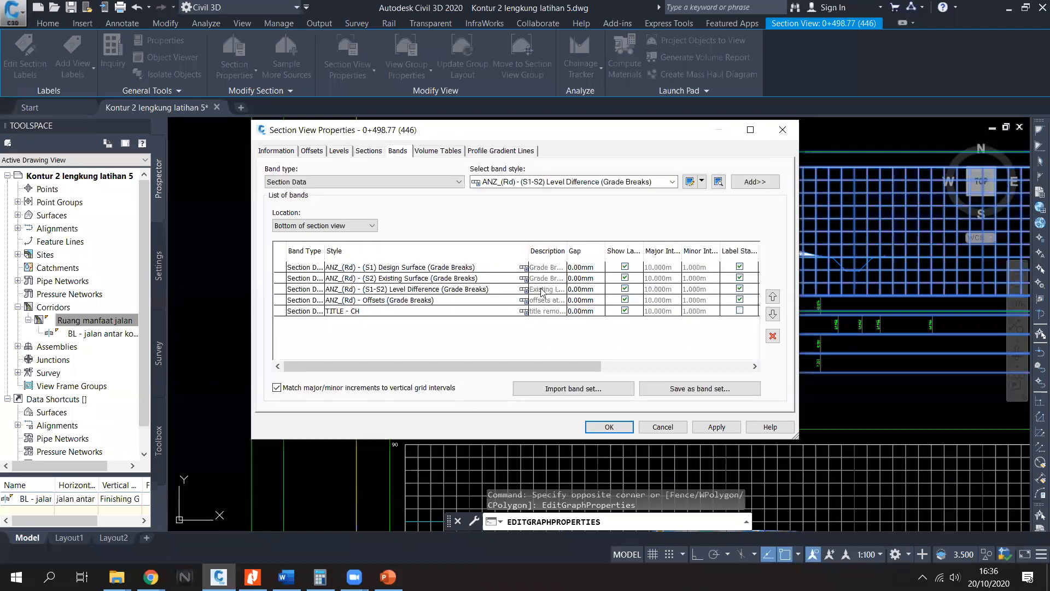
pyautogui.click(441, 152)
pyautogui.click(500, 151)
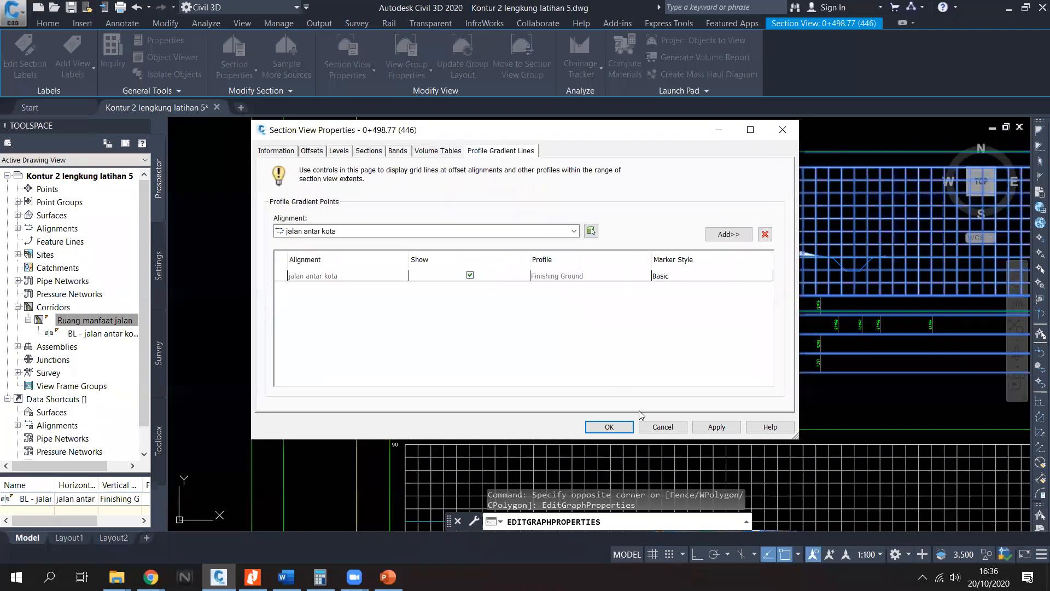
pyautogui.click(668, 427)
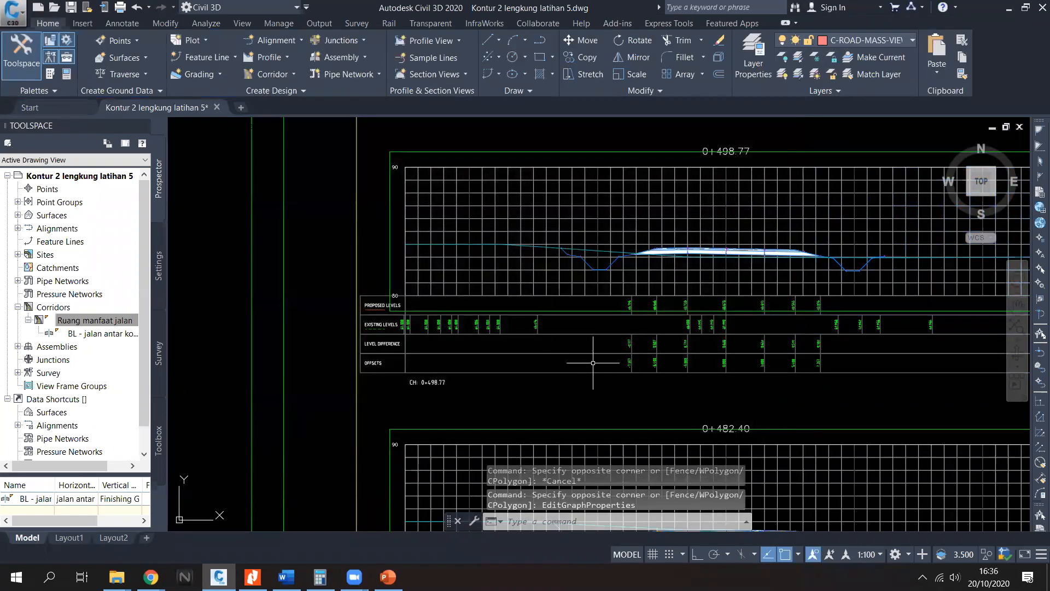
# Step: Remove the TITLE - CH band from the band set of Section View Group - 1 through the section view group properties
pyautogui.click(583, 361)
pyautogui.rightClick(583, 328)
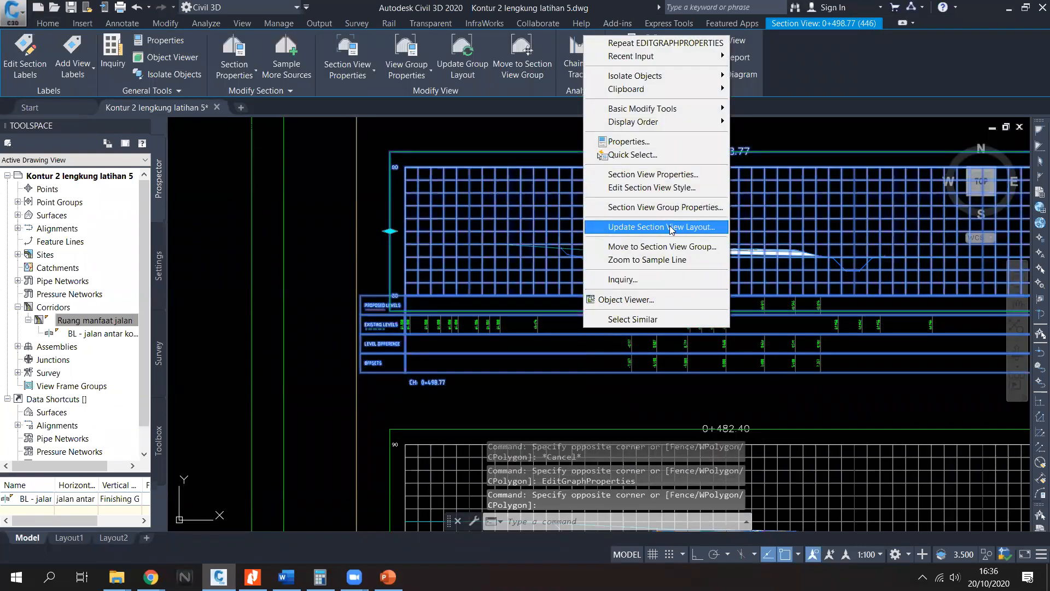
pyautogui.click(672, 208)
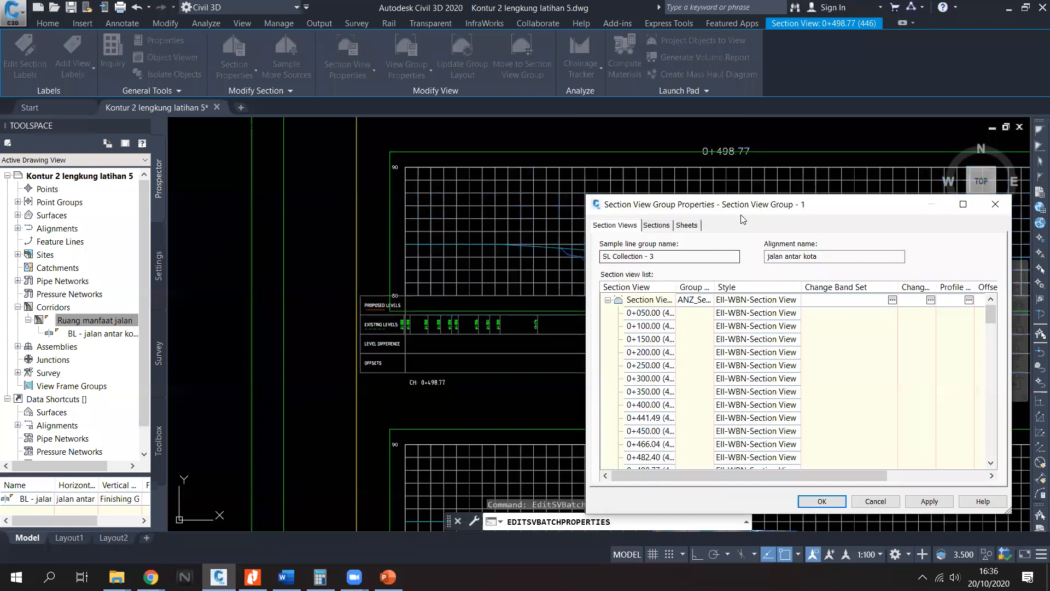
pyautogui.moveTo(733, 204); pyautogui.dragTo(562, 133)
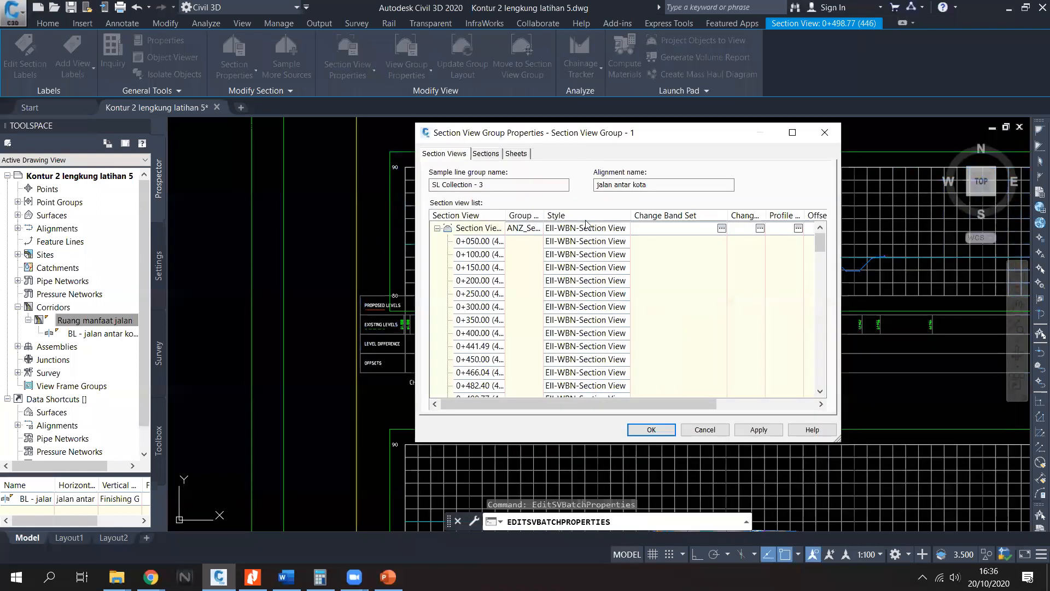
pyautogui.click(721, 228)
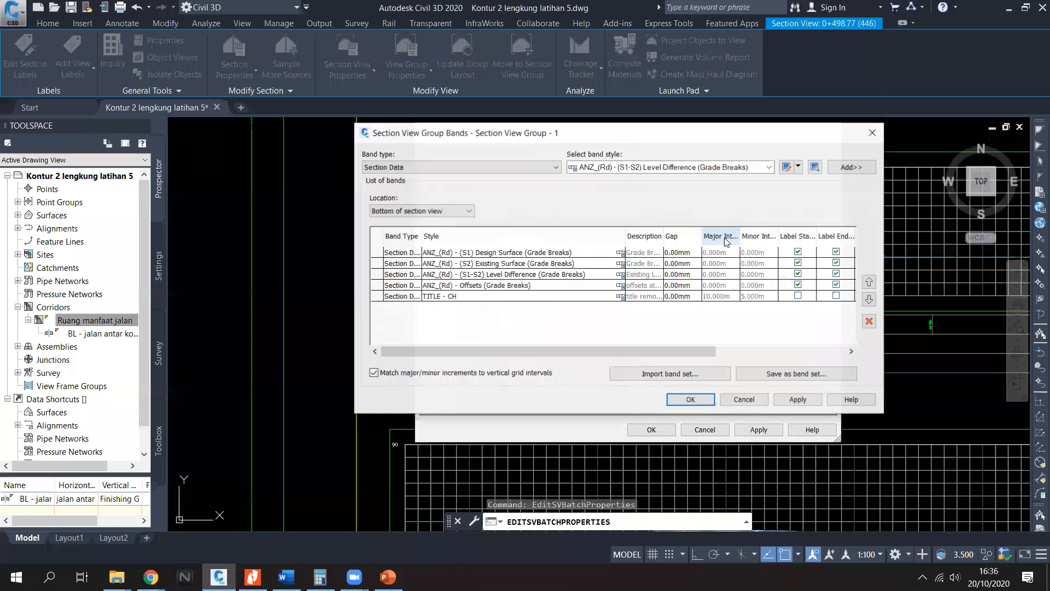
pyautogui.moveTo(653, 345); pyautogui.dragTo(802, 350)
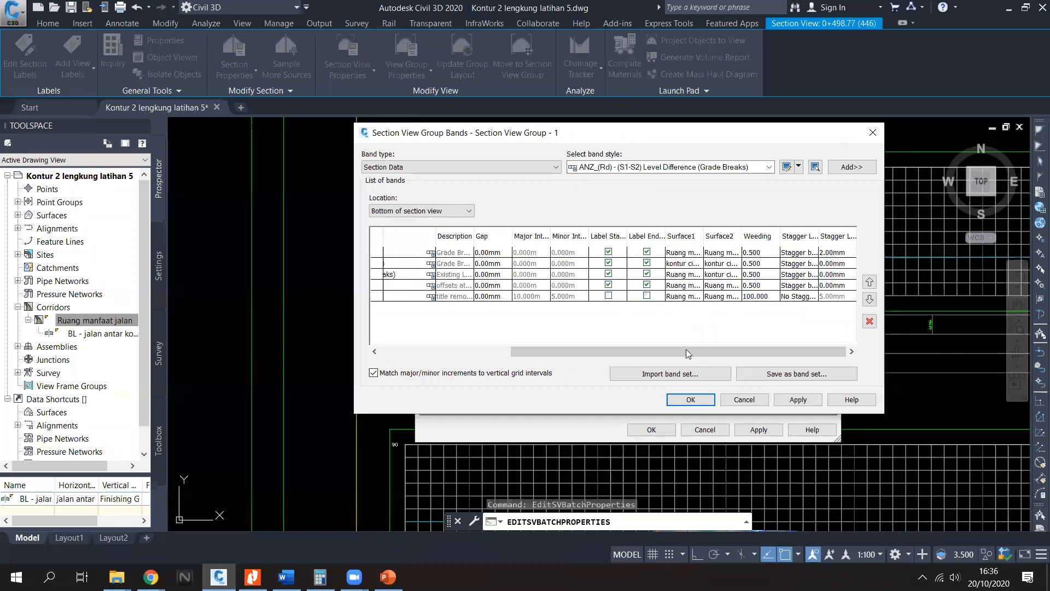
pyautogui.moveTo(655, 354); pyautogui.dragTo(495, 355)
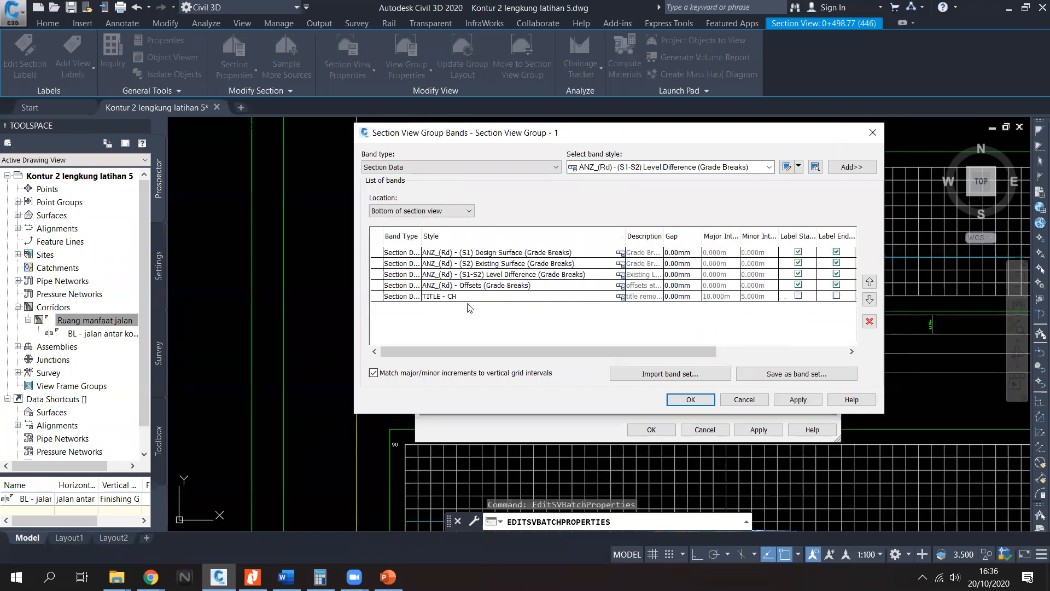
pyautogui.click(526, 299)
pyautogui.click(869, 321)
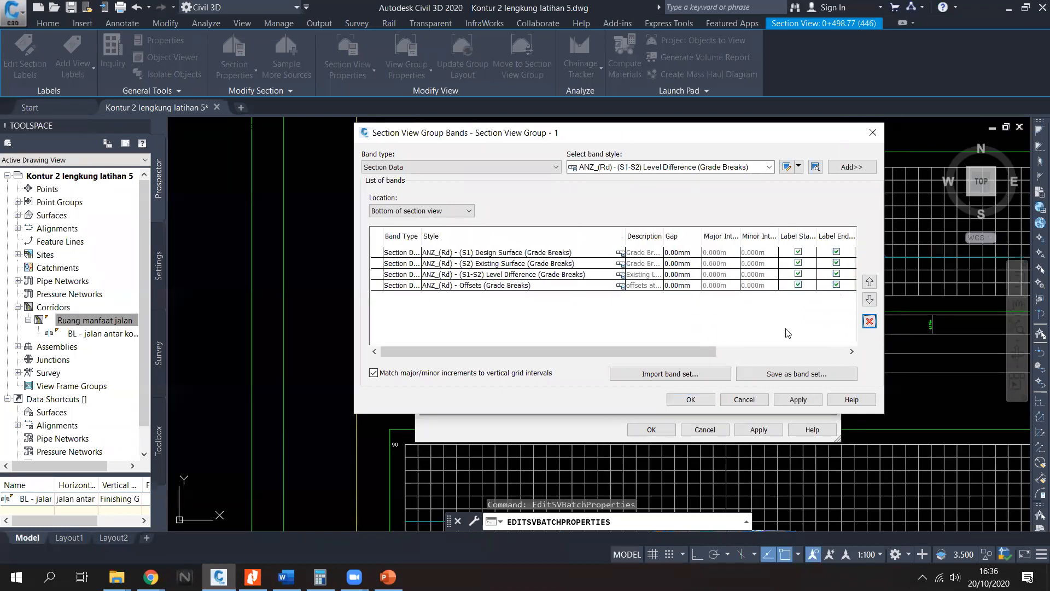
pyautogui.click(699, 397)
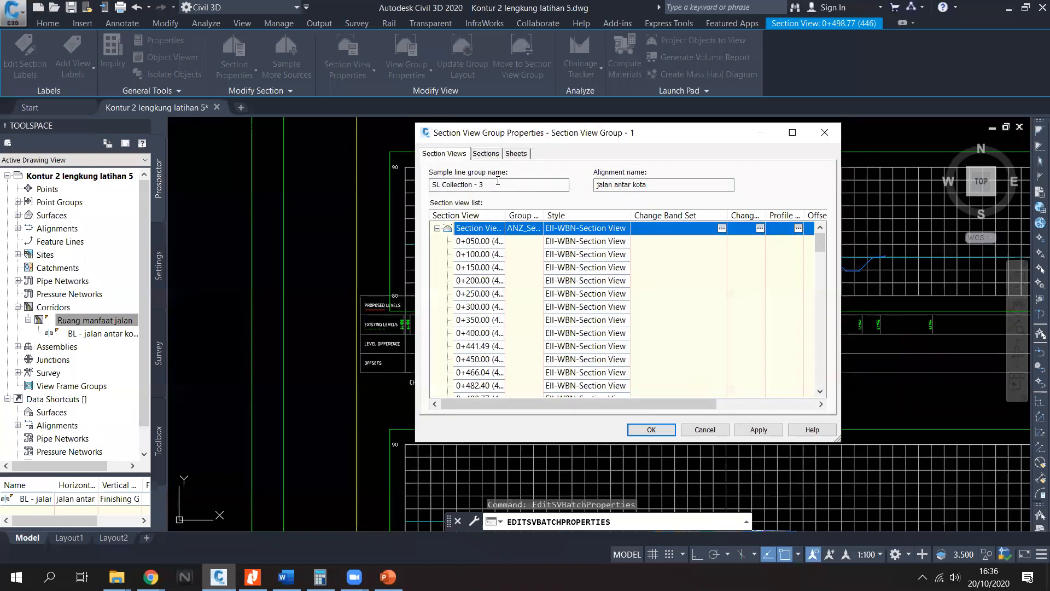
# Step: Set the code set style of the Ruang manfaat jalan corridor section to _ANZ_Corr (2D&3D) All Linework - No Shading for the whole section view group
pyautogui.moveTo(653, 132)
pyautogui.mouseDown()
pyautogui.moveTo(663, 214)
pyautogui.moveTo(772, 290)
pyautogui.moveTo(669, 194)
pyautogui.mouseUp()
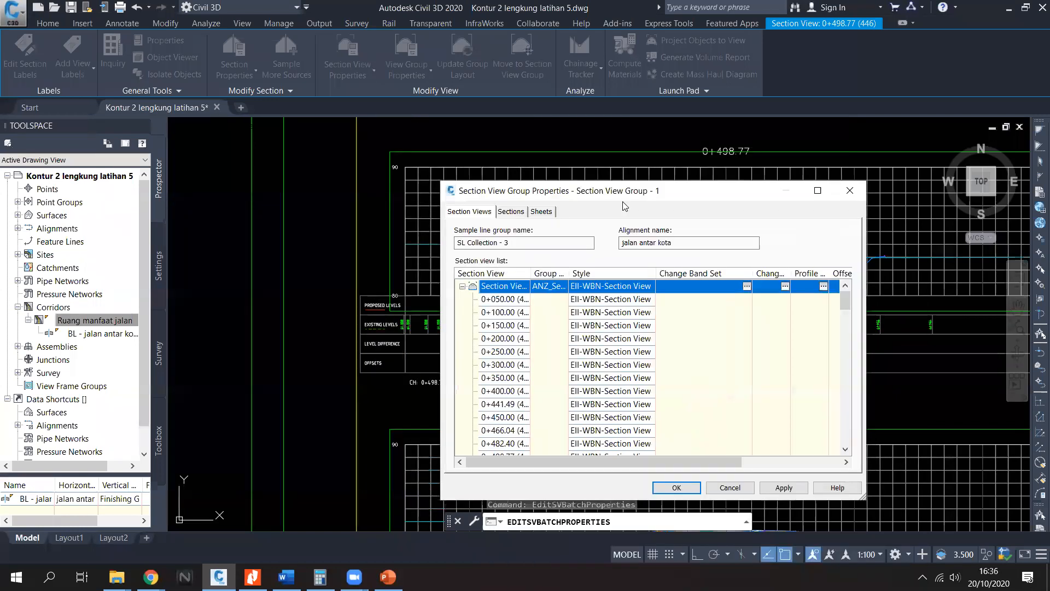
pyautogui.click(511, 211)
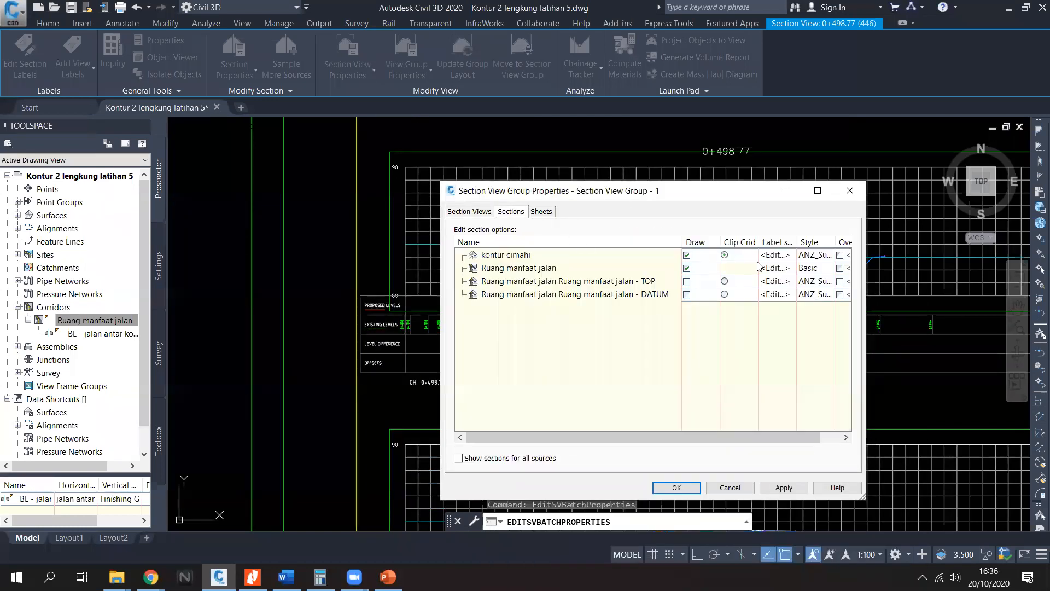
pyautogui.click(809, 268)
pyautogui.click(810, 268)
pyautogui.click(529, 280)
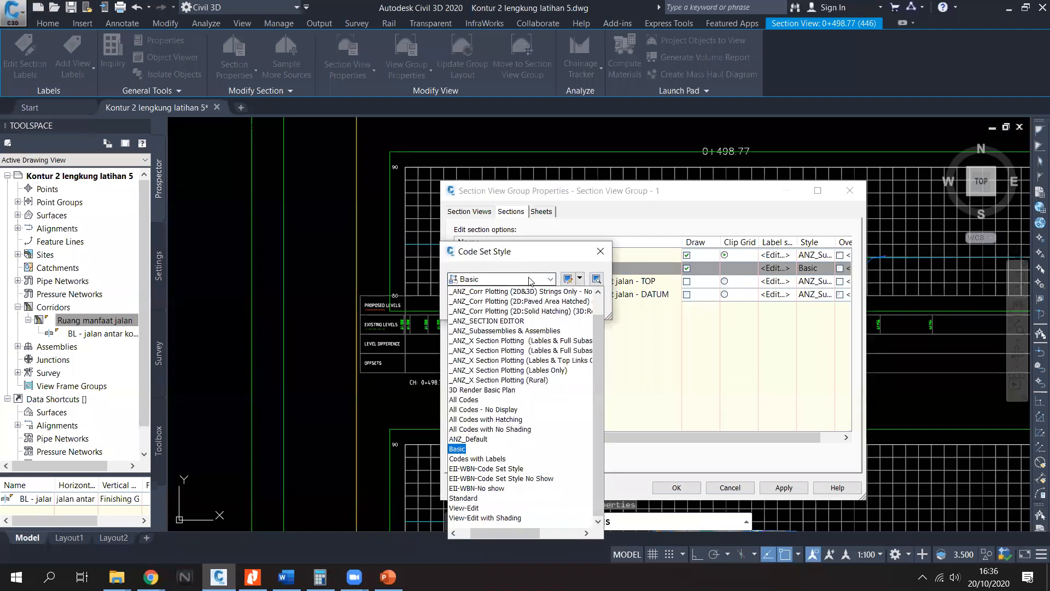
pyautogui.scroll(1, 525, 306)
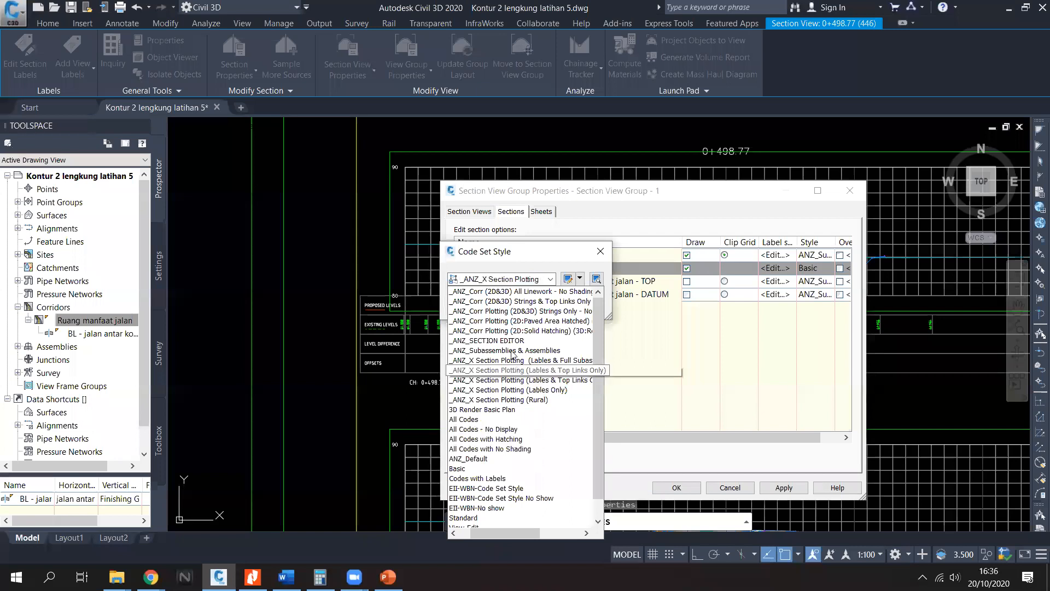
pyautogui.click(481, 291)
pyautogui.click(479, 308)
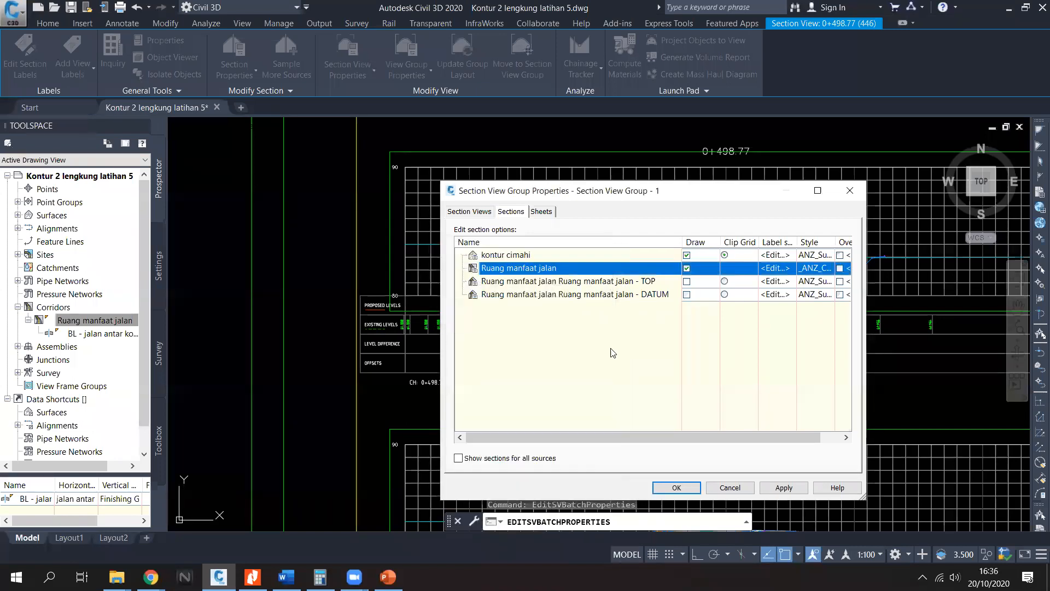
pyautogui.click(682, 489)
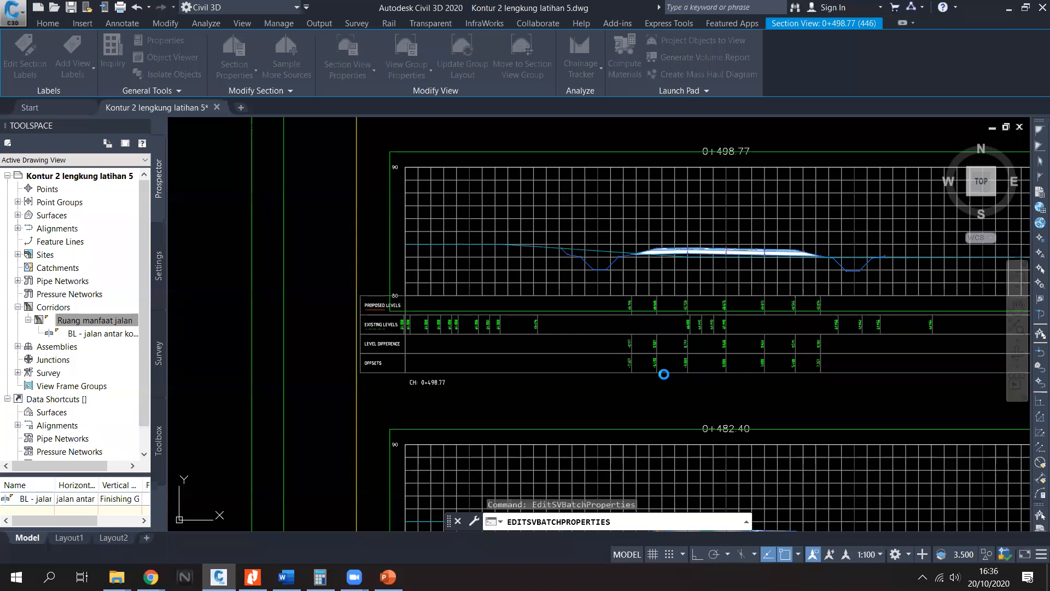
# Step: Examine the pavement layers, hatching and width and slope labels of the restyled road section at 0+498.77
pyautogui.scroll(1, 726, 282)
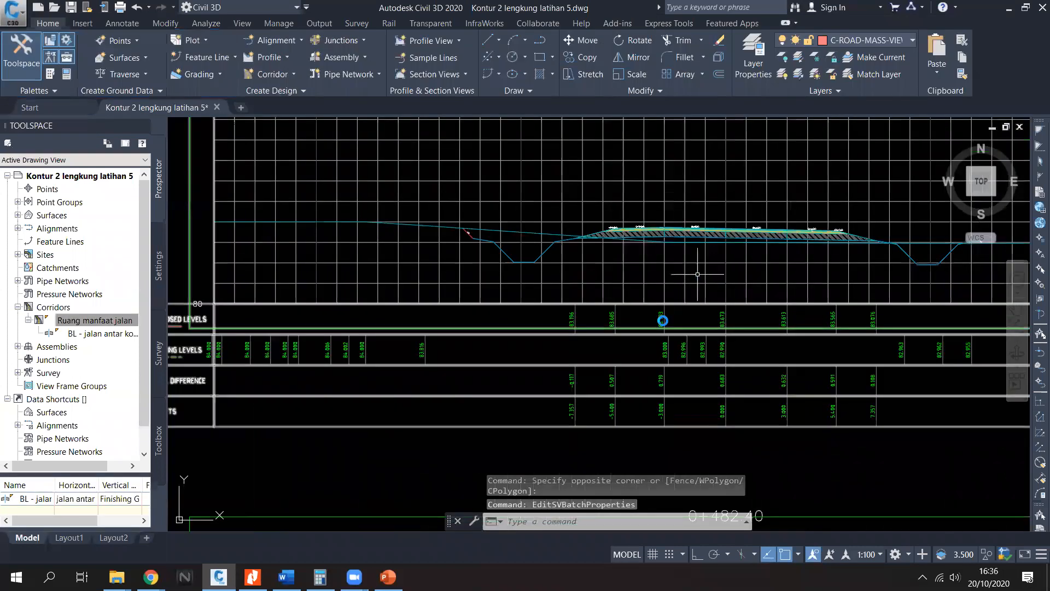
pyautogui.scroll(8, 697, 274)
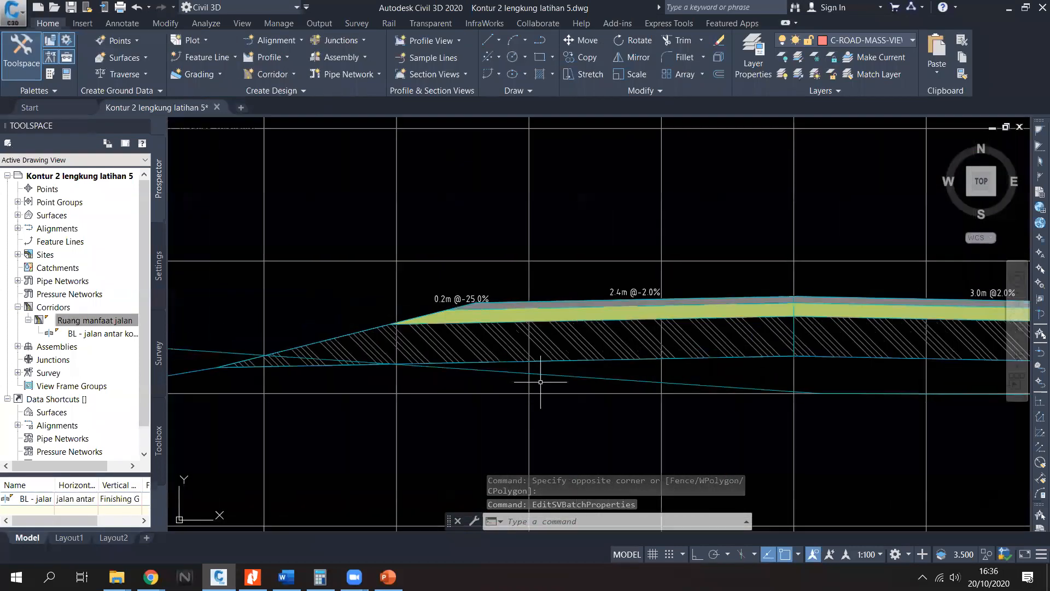
pyautogui.scroll(-5, 492, 363)
pyautogui.scroll(3, 544, 337)
pyautogui.moveTo(621, 361); pyautogui.dragTo(572, 357, button='middle')
pyautogui.moveTo(710, 362)
pyautogui.mouseDown(button='middle')
pyautogui.moveTo(642, 358)
pyautogui.moveTo(653, 363)
pyautogui.mouseUp(button='middle')
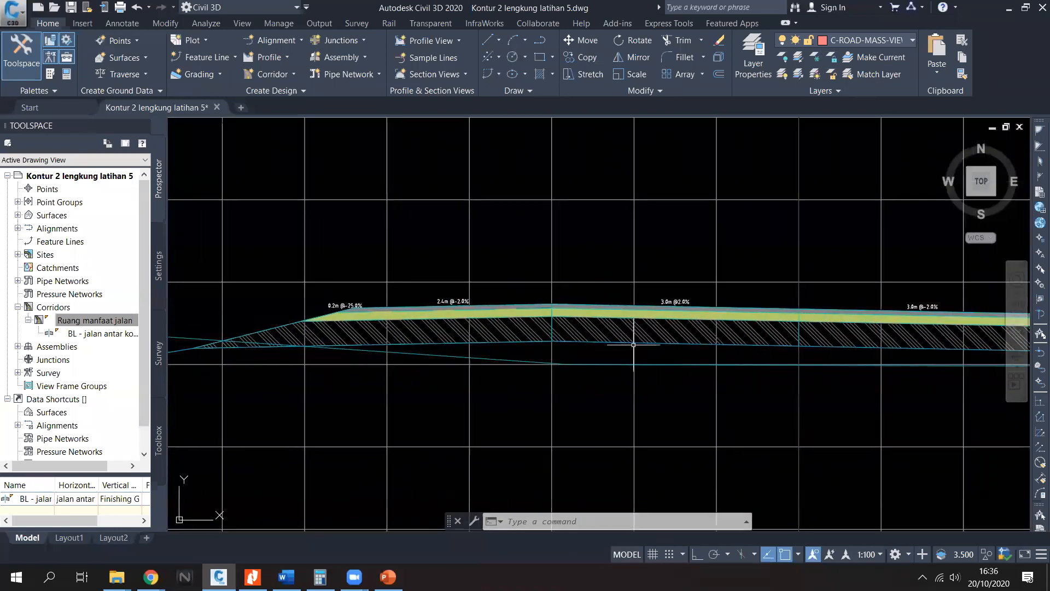
# Step: Inspect another restyled section up close, including its pavement layers and the slope labels across the lanes
pyautogui.scroll(-4, 634, 344)
pyautogui.scroll(-5, 685, 400)
pyautogui.scroll(7, 686, 361)
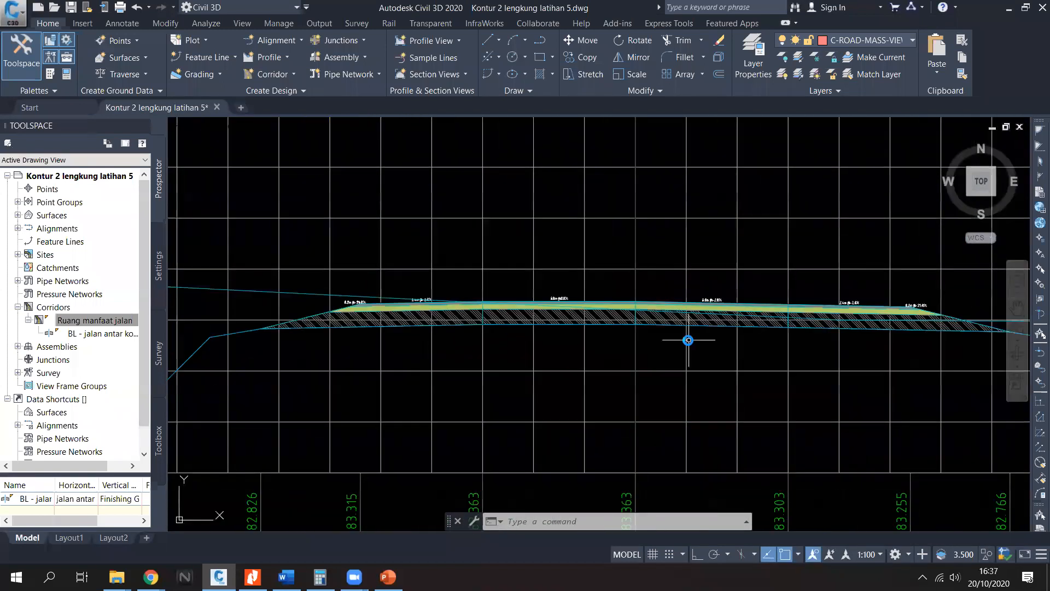
pyautogui.scroll(4, 688, 340)
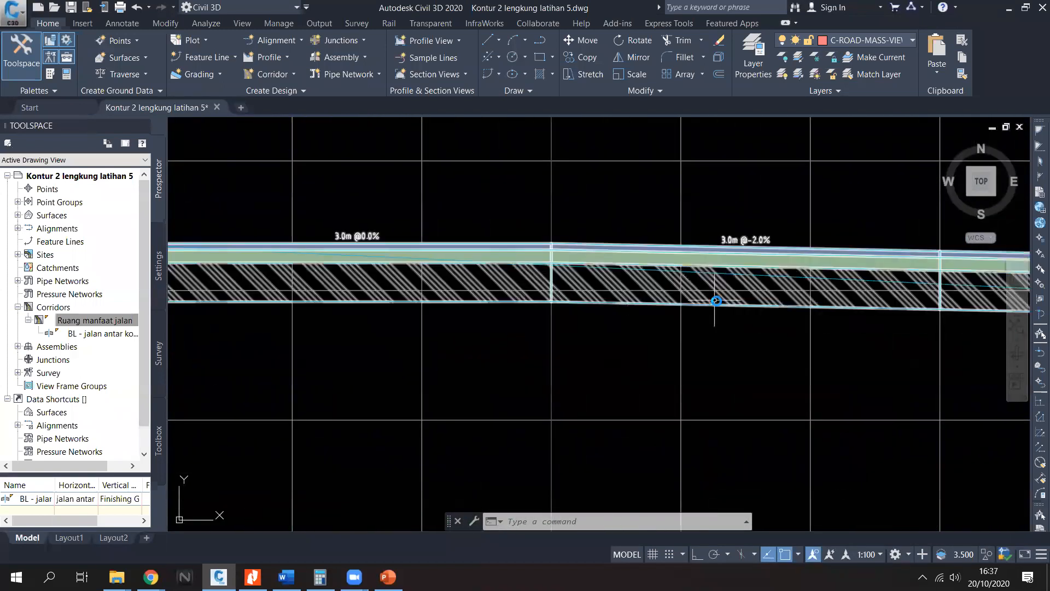
pyautogui.moveTo(716, 301); pyautogui.dragTo(760, 340, button='middle')
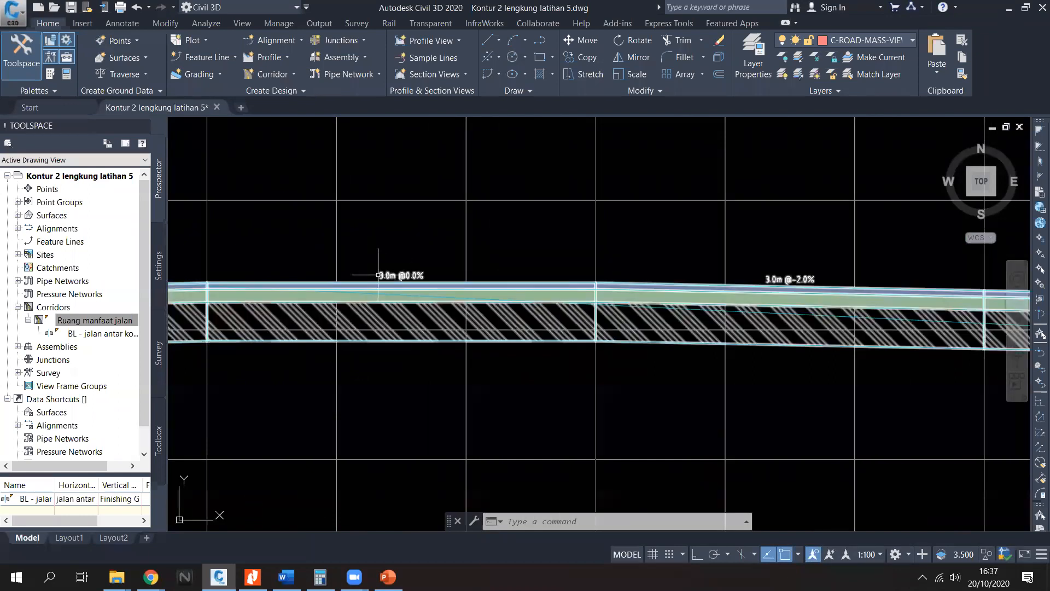
# Step: Look over the restyled sections on the next sheet and examine the pavement layers of section 0+500.00
pyautogui.scroll(-8, 759, 289)
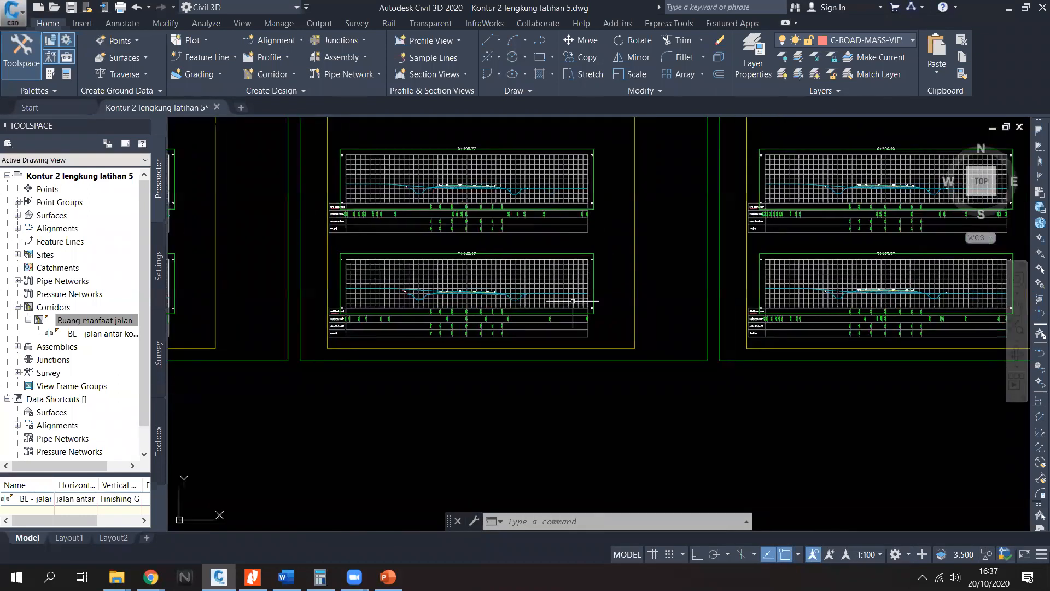
pyautogui.moveTo(820, 262); pyautogui.dragTo(641, 263, button='middle')
pyautogui.scroll(7, 592, 240)
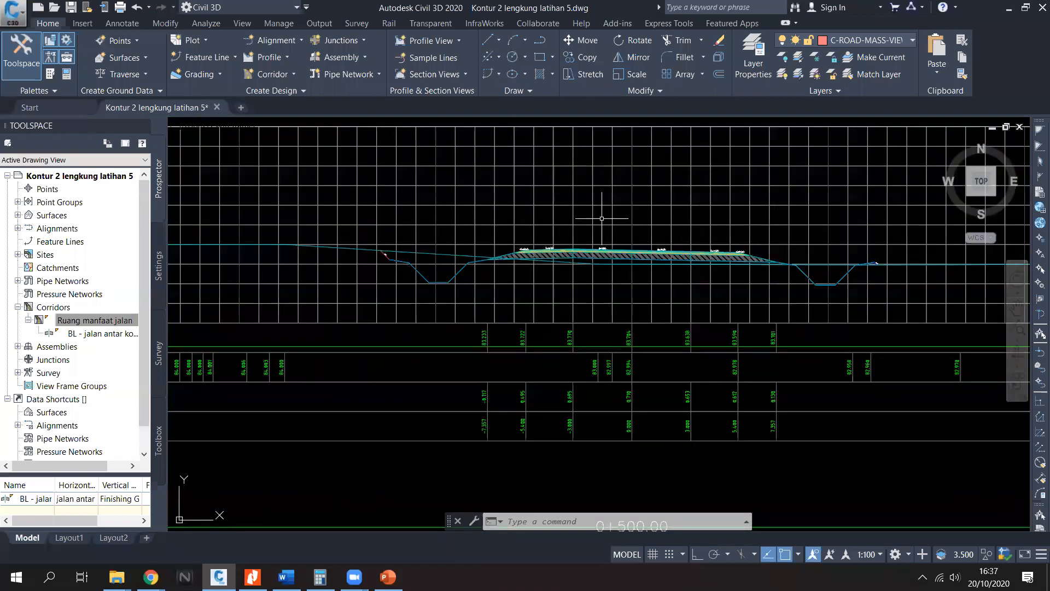
pyautogui.scroll(-5, 615, 340)
pyautogui.scroll(5, 626, 295)
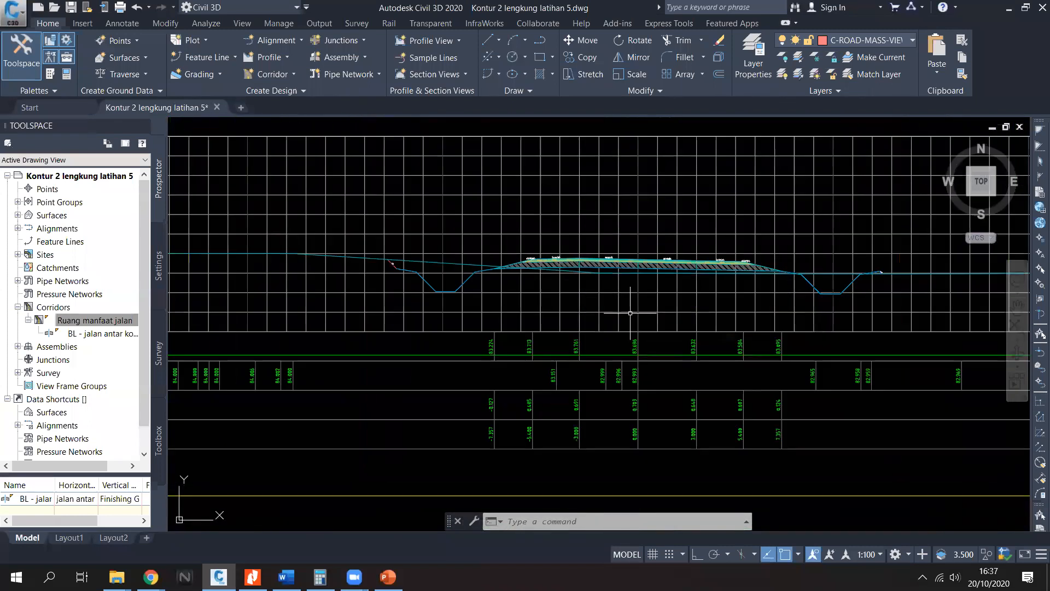
pyautogui.scroll(5, 633, 271)
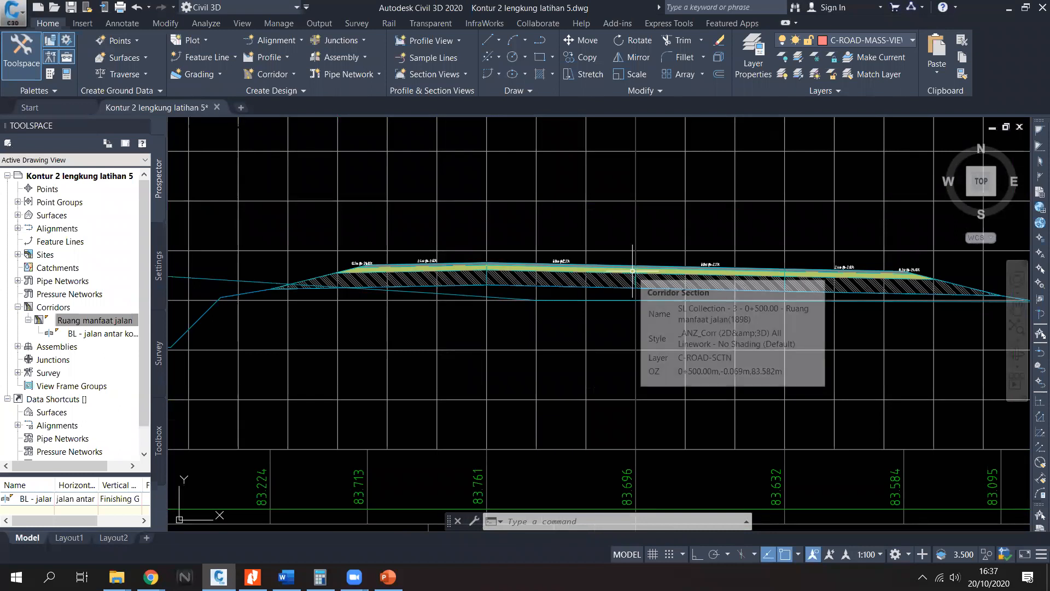
# Step: Examine the pavement layers and the lane width and slope label of section 0+500.00 up close
pyautogui.scroll(4, 633, 271)
pyautogui.scroll(-6, 632, 270)
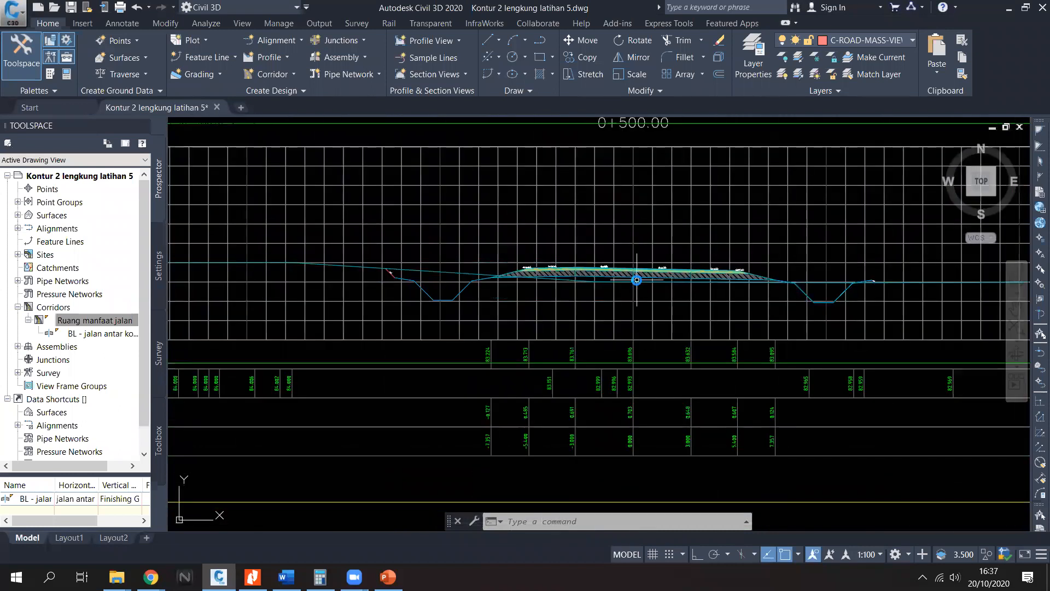
pyautogui.scroll(5, 635, 274)
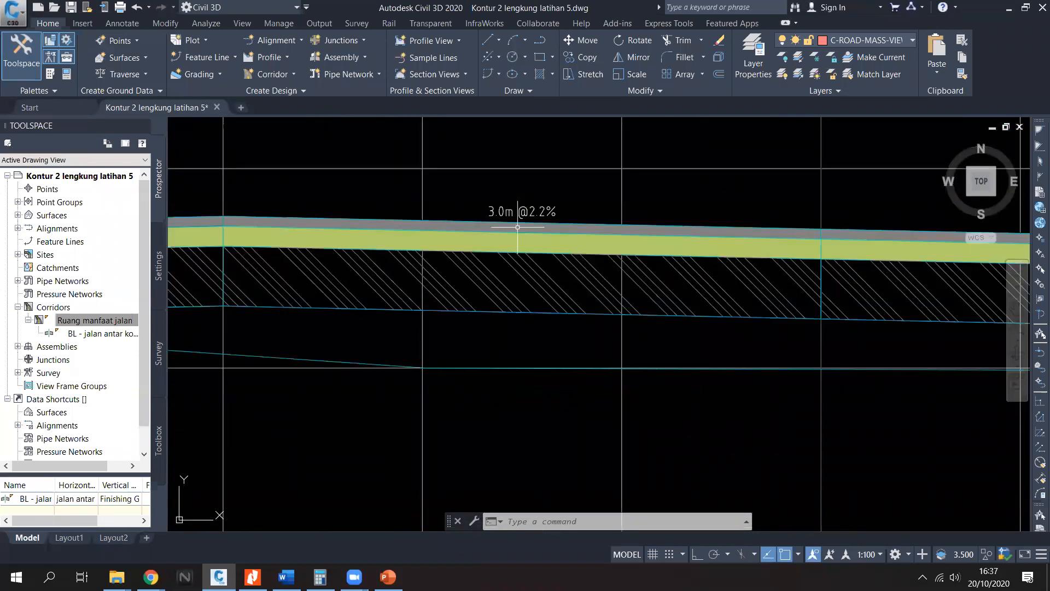
pyautogui.scroll(-2, 551, 256)
pyautogui.scroll(-5, 555, 276)
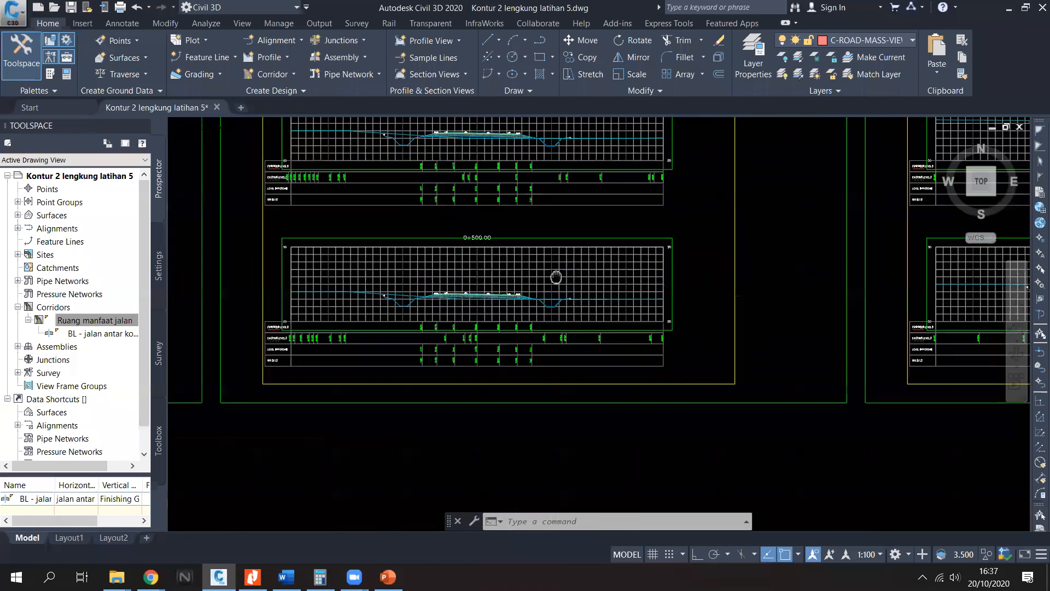
# Step: Look over the section views on the following sheets up to section 0+650.00
pyautogui.scroll(2, 482, 306)
pyautogui.scroll(2, 645, 246)
pyautogui.moveTo(700, 313); pyautogui.dragTo(656, 205, button='middle')
pyautogui.scroll(-6, 585, 306)
pyautogui.scroll(5, 764, 290)
pyautogui.scroll(-5, 646, 274)
pyautogui.scroll(4, 619, 257)
pyautogui.scroll(-2, 618, 258)
pyautogui.moveTo(867, 228); pyautogui.dragTo(681, 270, button='middle')
pyautogui.moveTo(528, 285); pyautogui.dragTo(753, 286, button='middle')
pyautogui.scroll(2, 529, 292)
pyautogui.moveTo(469, 284); pyautogui.dragTo(542, 192, button='middle')
pyautogui.moveTo(511, 261); pyautogui.dragTo(466, 287, button='middle')
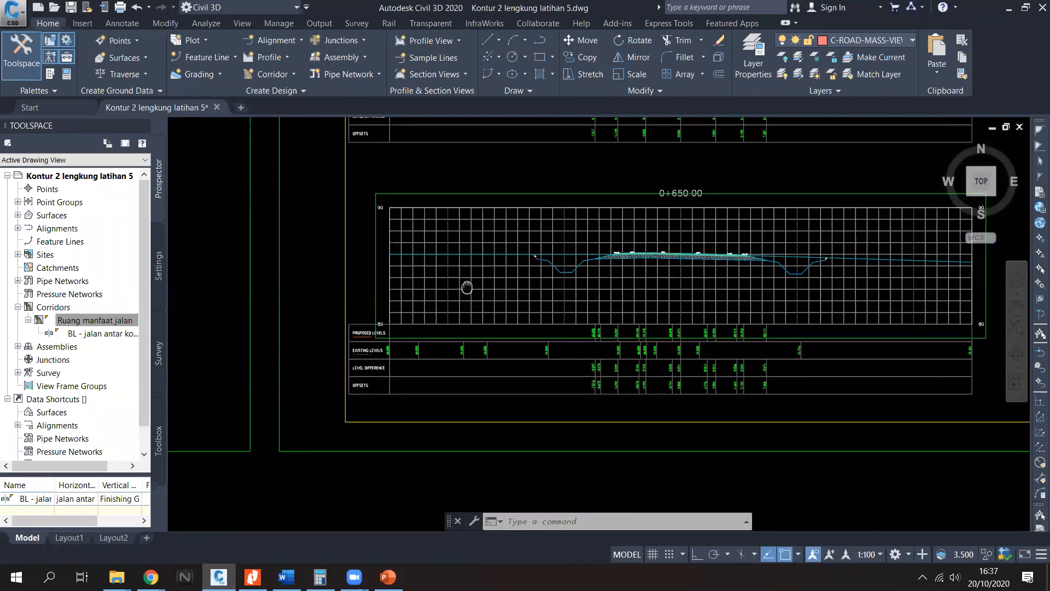
# Step: Open the section view style EII-WBN-Section View for editing from the group properties of Section View Group - 1
pyautogui.click(519, 354)
pyautogui.rightClick(519, 354)
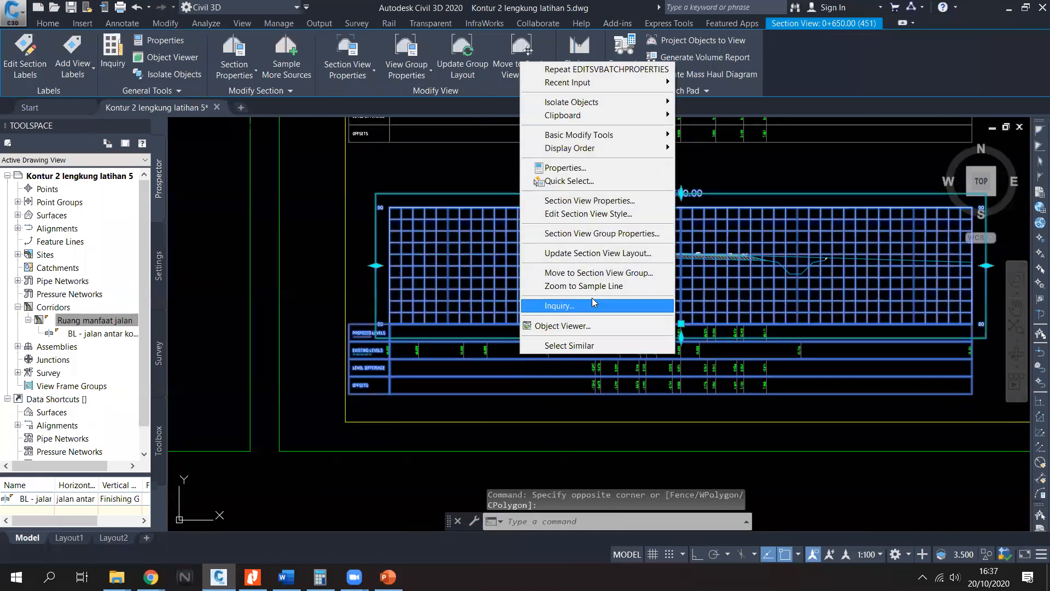
pyautogui.click(610, 235)
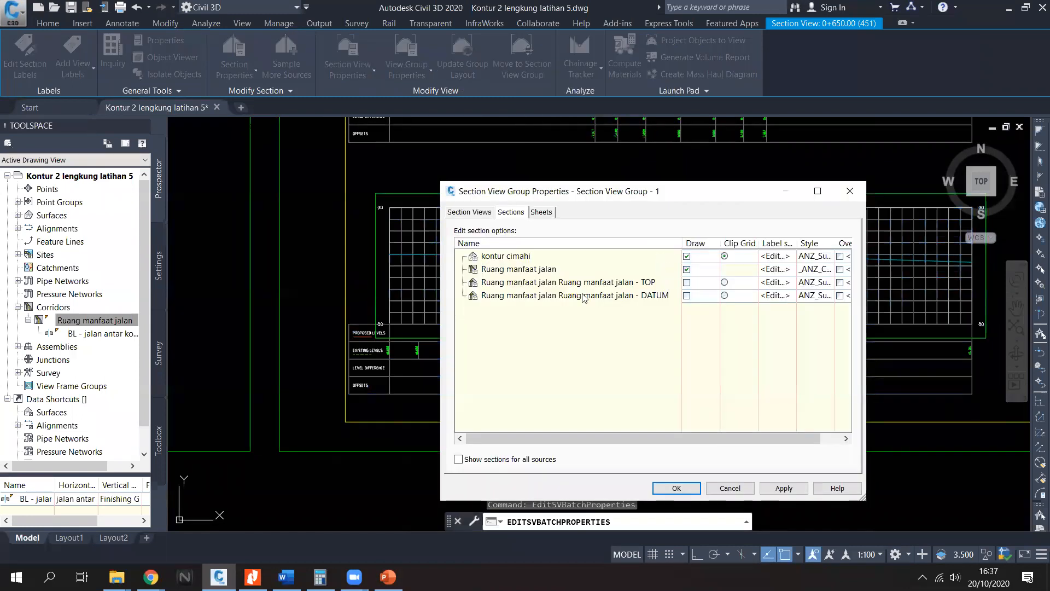
pyautogui.click(482, 216)
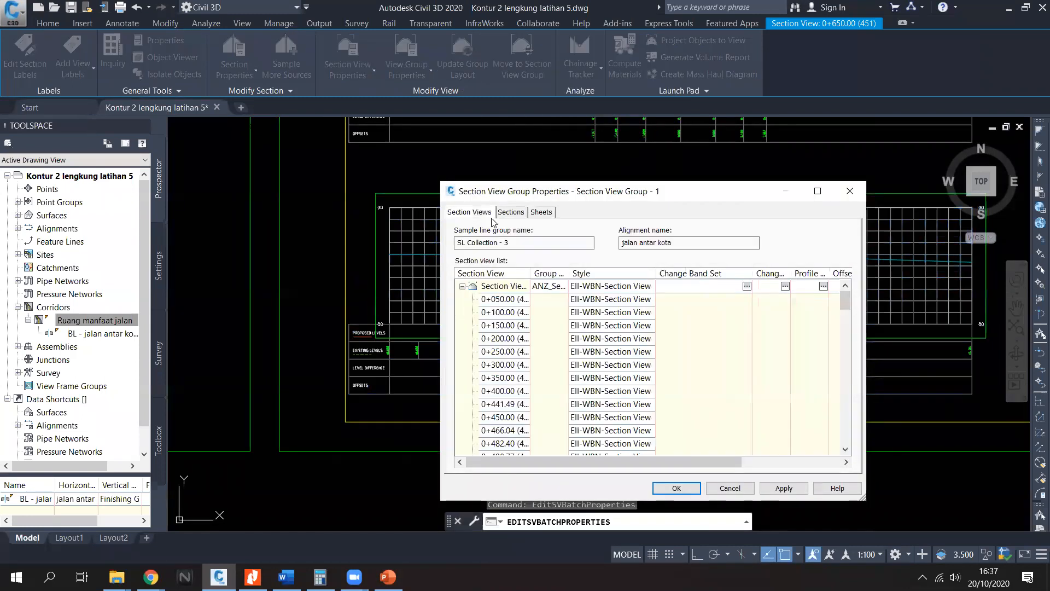
pyautogui.click(624, 286)
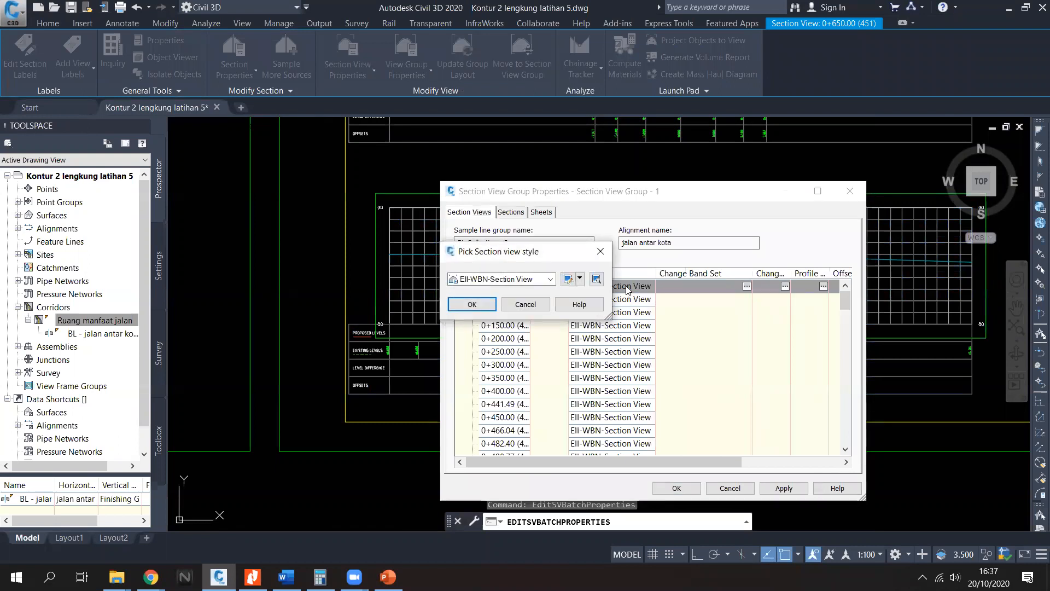
pyautogui.click(580, 280)
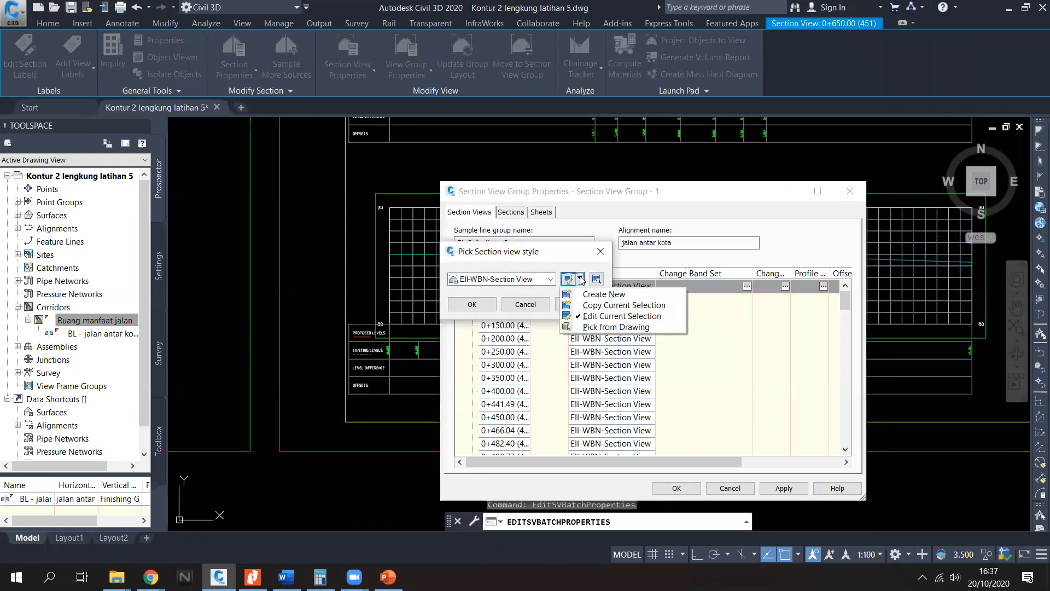
pyautogui.click(597, 318)
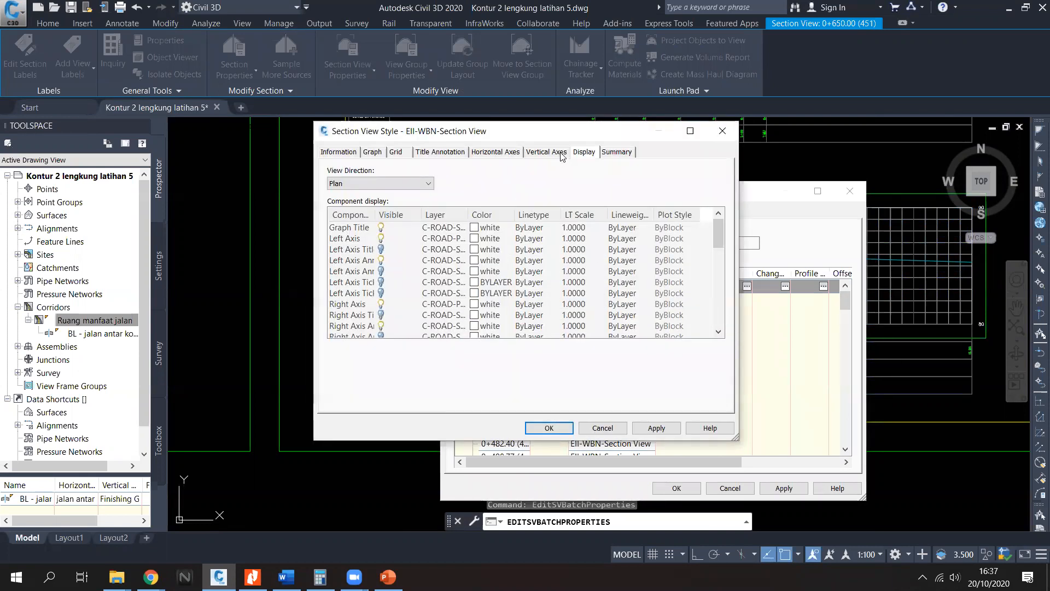
# Step: Turn off the drafting buffer's visibility in the plan display of EII-WBN-Section View and apply it to the section view group
pyautogui.scroll(-6, 405, 301)
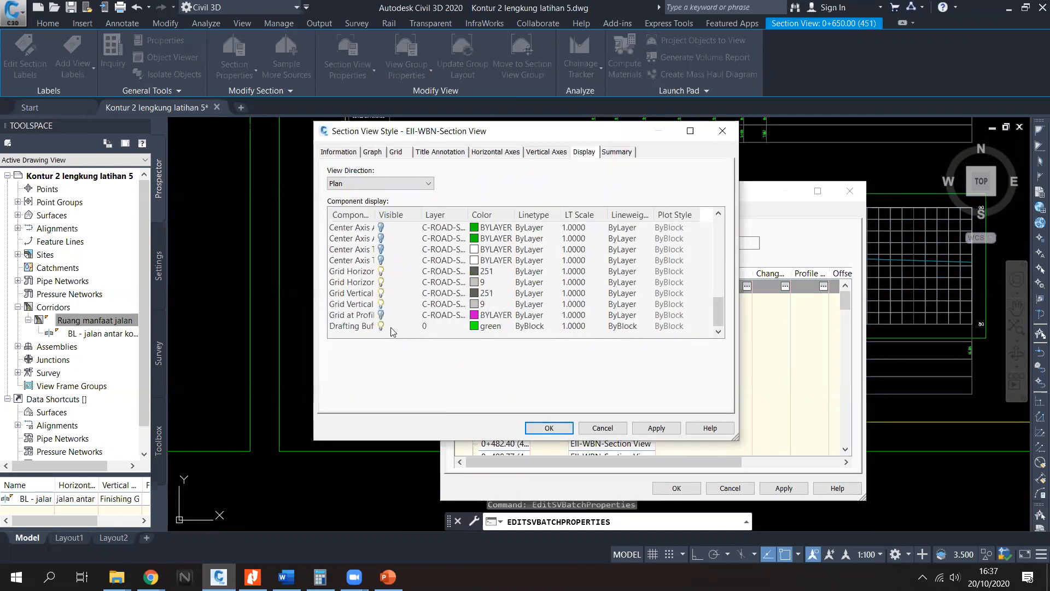
pyautogui.click(382, 328)
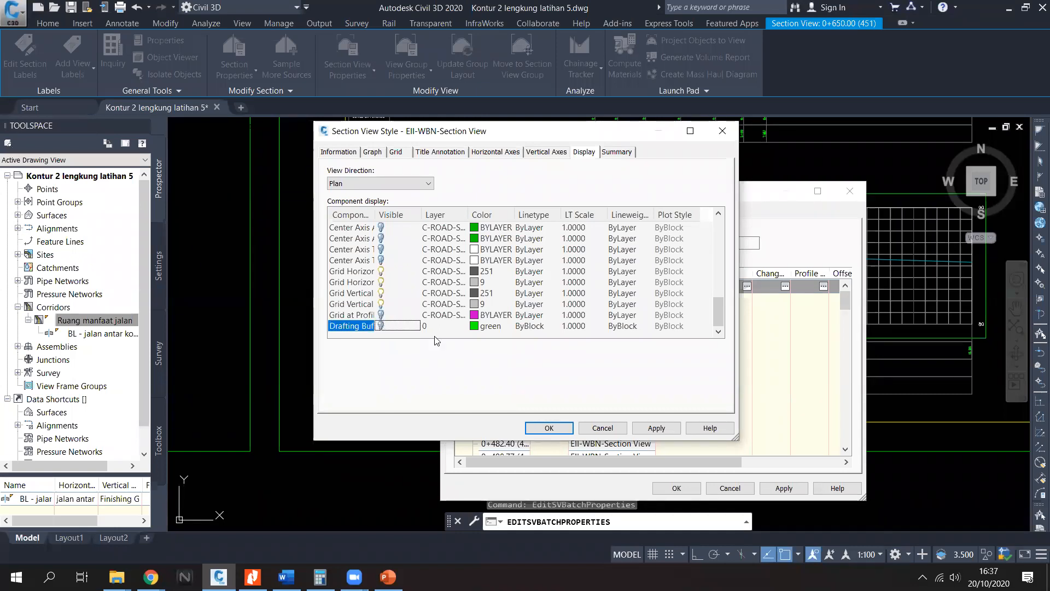
pyautogui.scroll(3, 436, 298)
pyautogui.scroll(2, 436, 298)
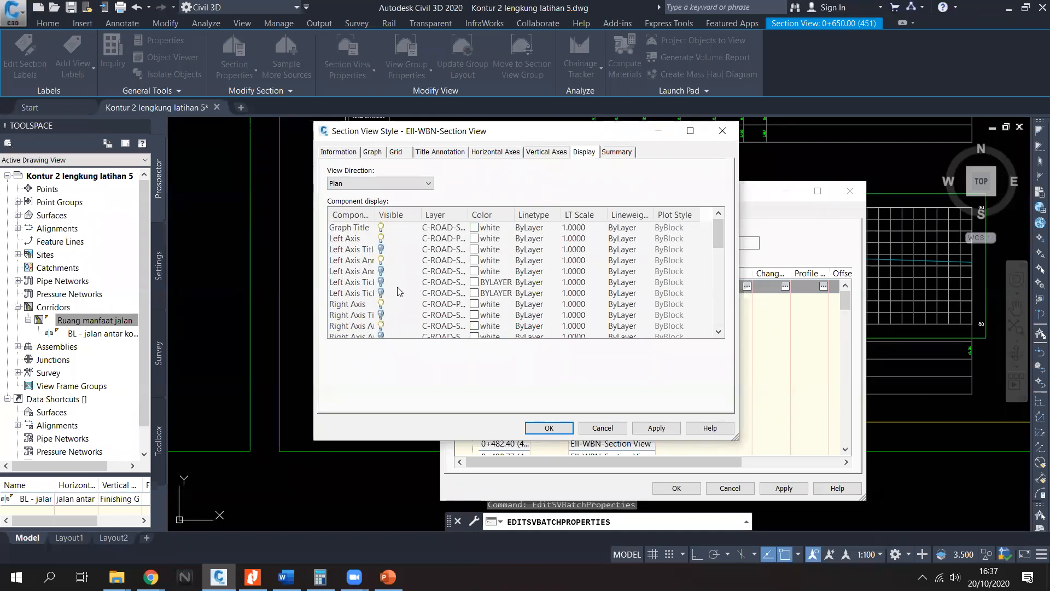
pyautogui.scroll(-2, 406, 292)
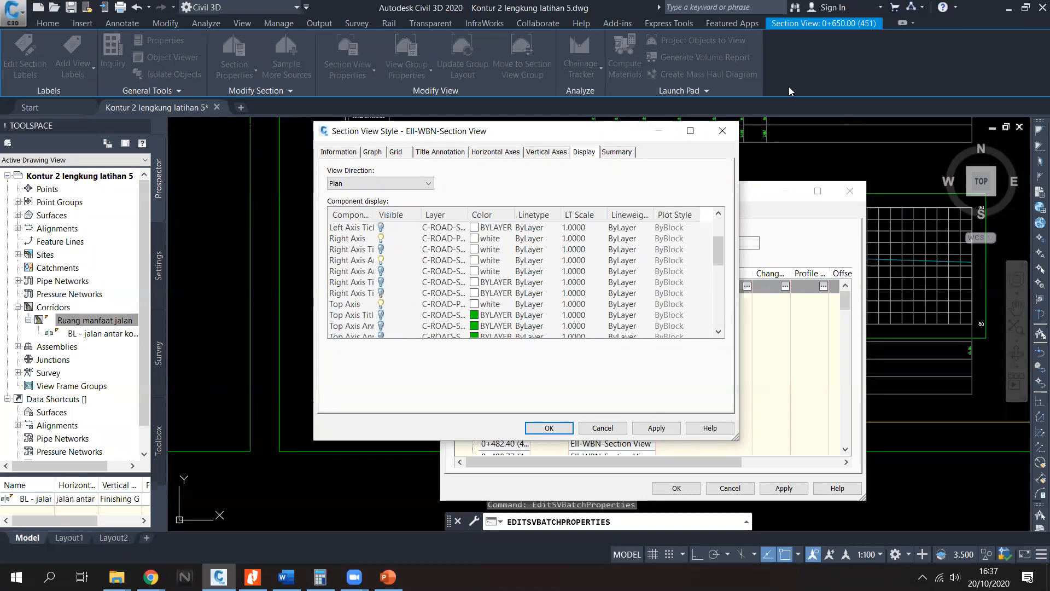
pyautogui.scroll(-2, 602, 295)
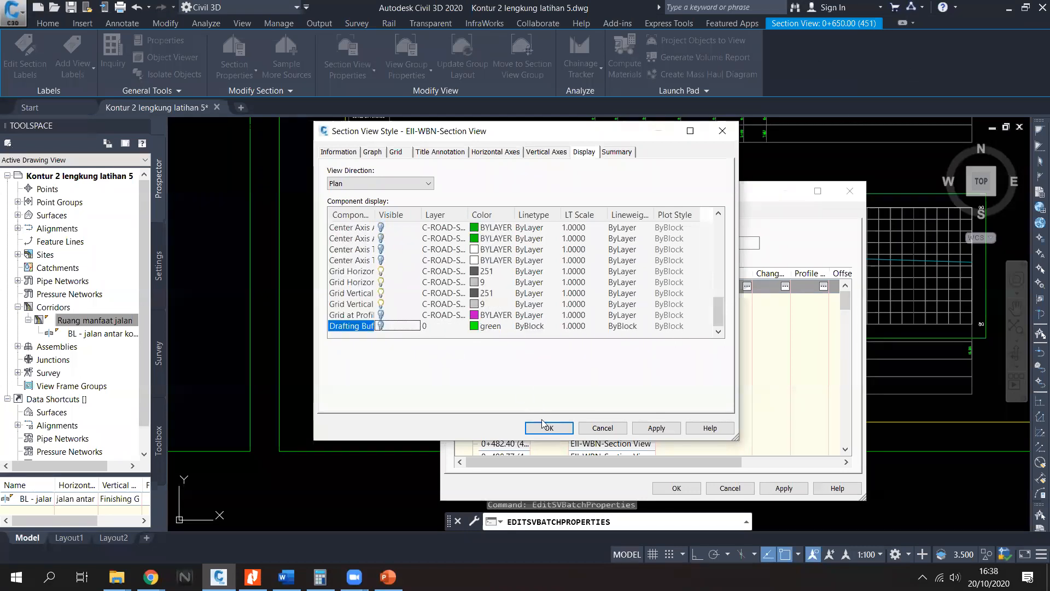
pyautogui.click(544, 425)
pyautogui.click(471, 304)
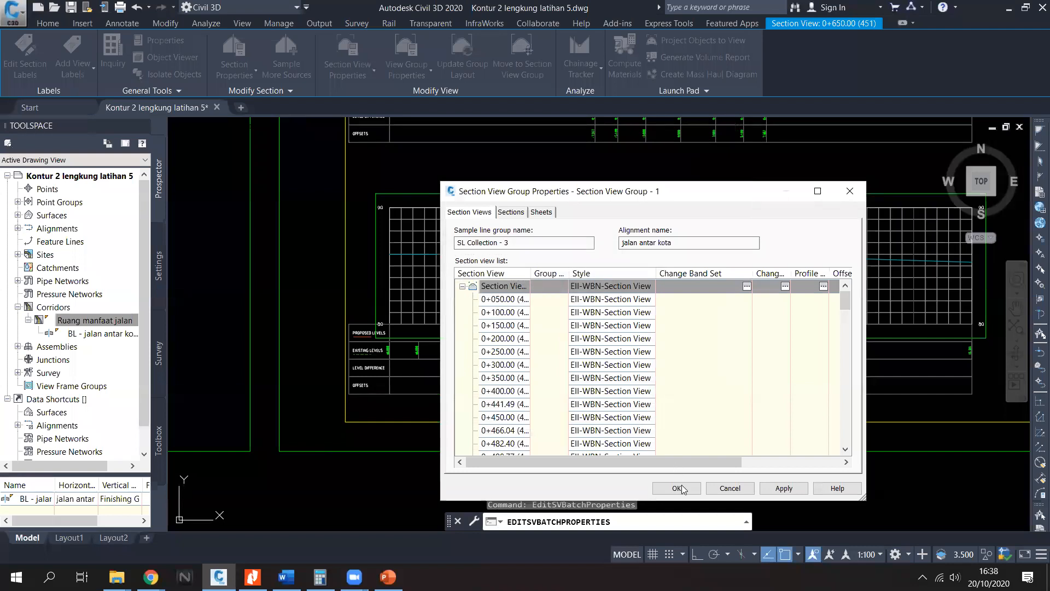
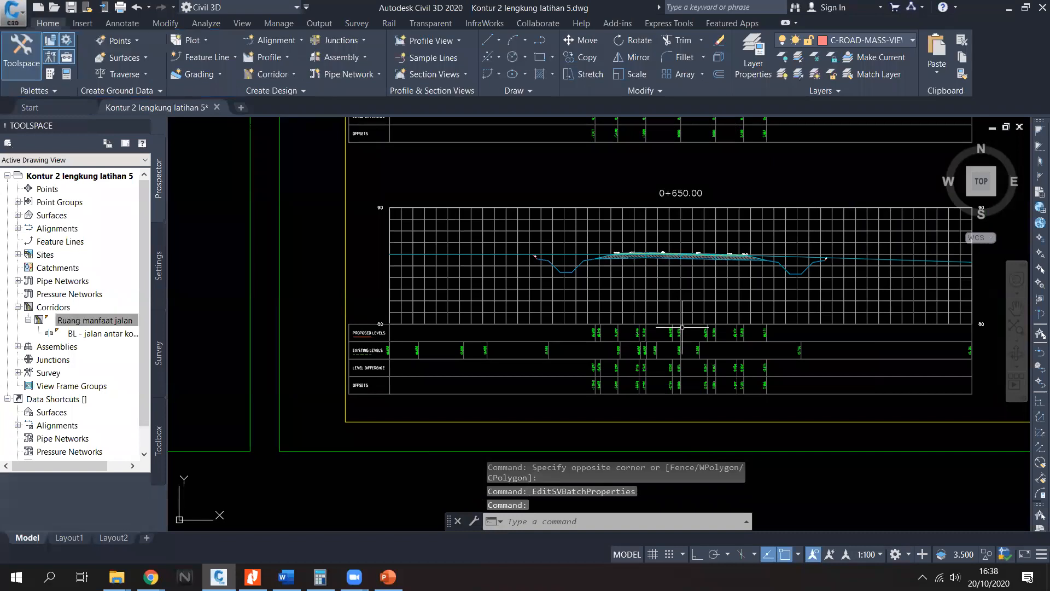
# Step: Try the section view style ANZ_(Rd) X Section plot 1X - (No Vertical Ex) on all views in Section View Group - 1
pyautogui.moveTo(718, 315); pyautogui.dragTo(627, 315, button='middle')
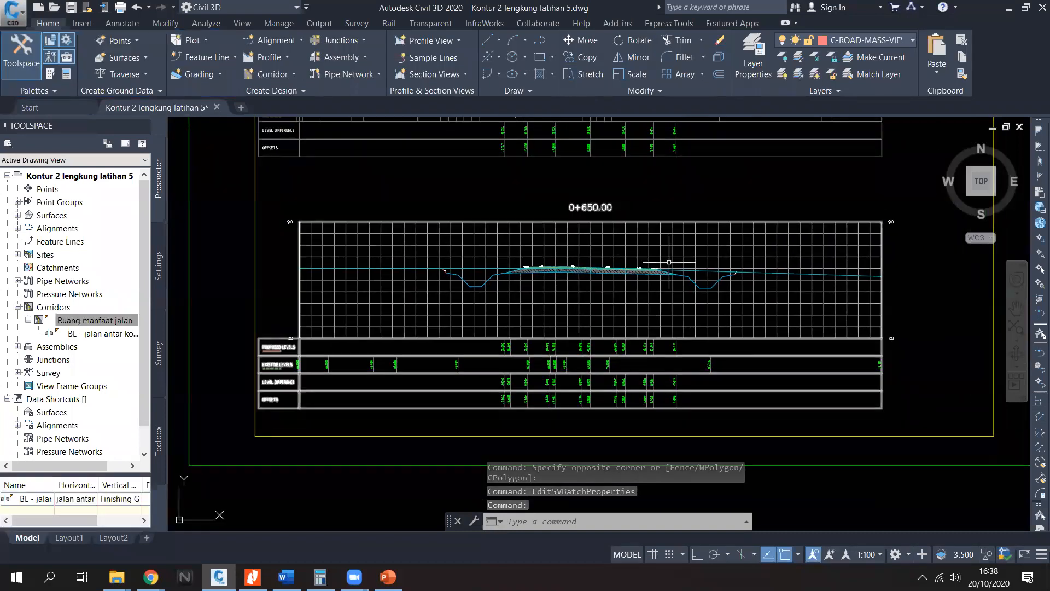
pyautogui.click(600, 307)
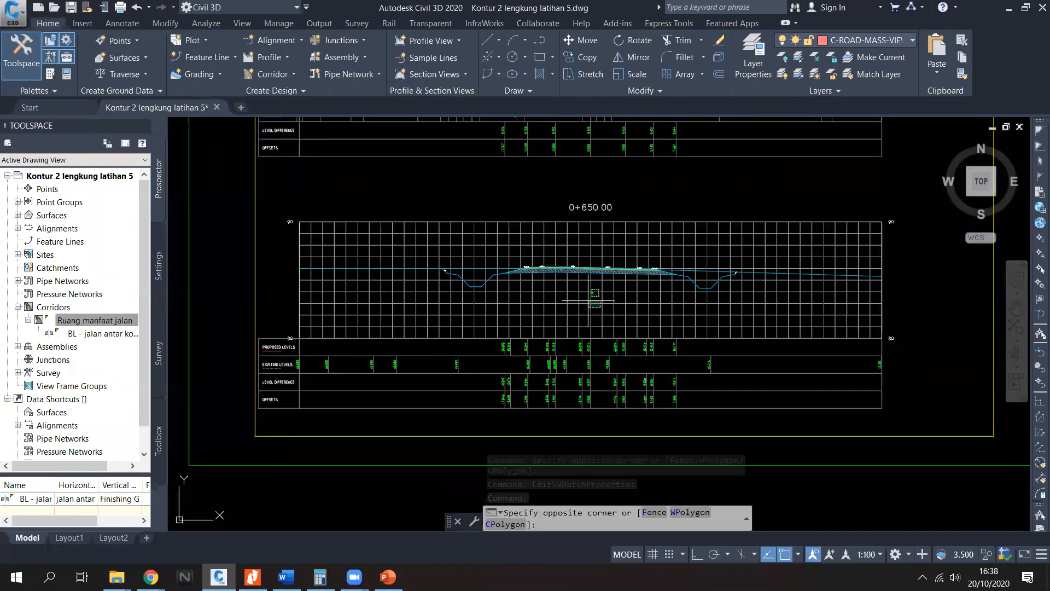
pyautogui.click(592, 297)
pyautogui.rightClick(601, 293)
pyautogui.click(683, 176)
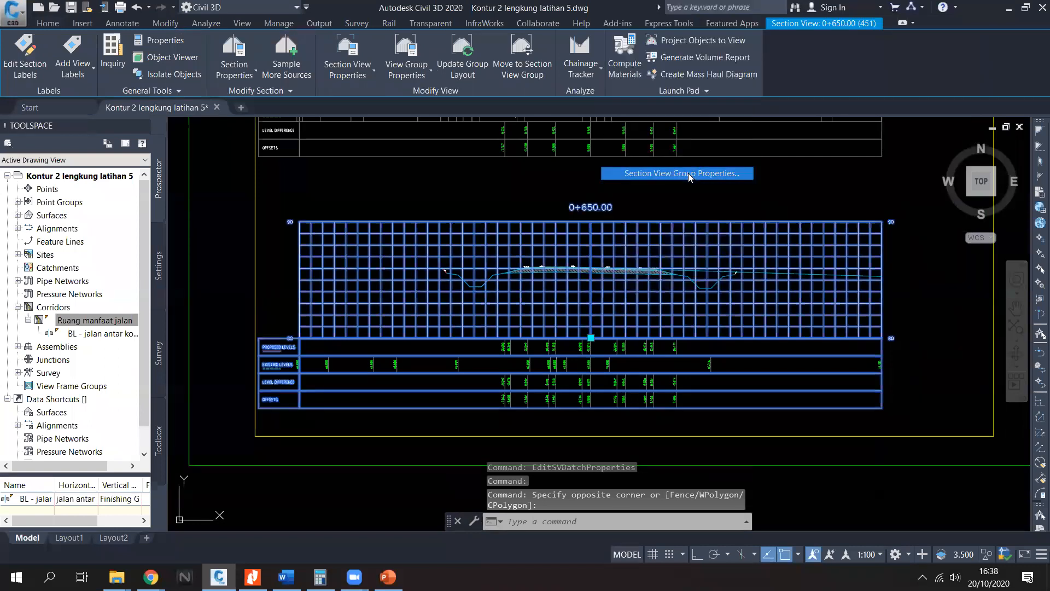
pyautogui.click(628, 286)
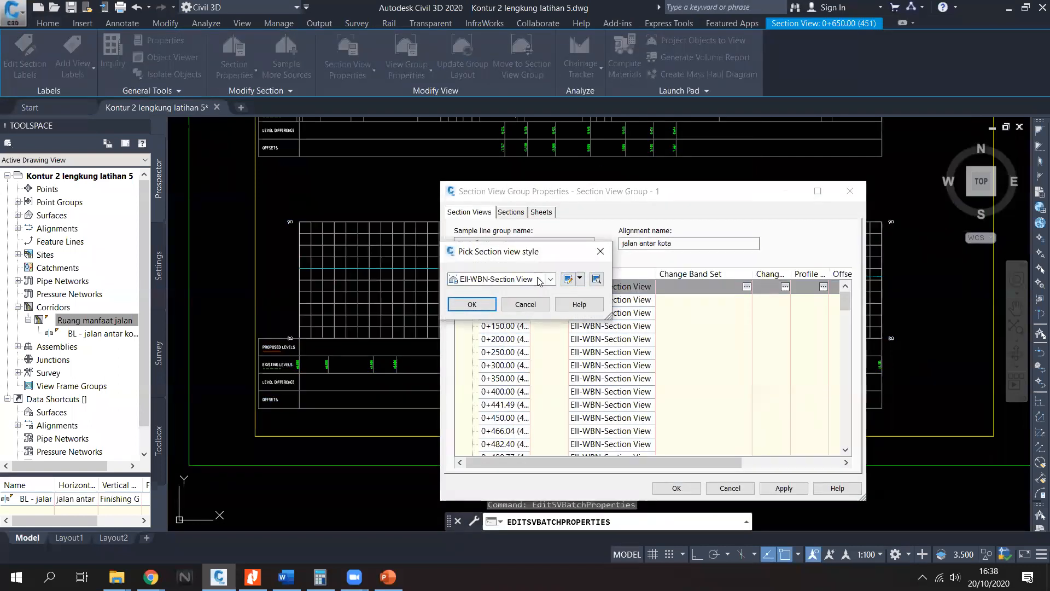
pyautogui.click(542, 279)
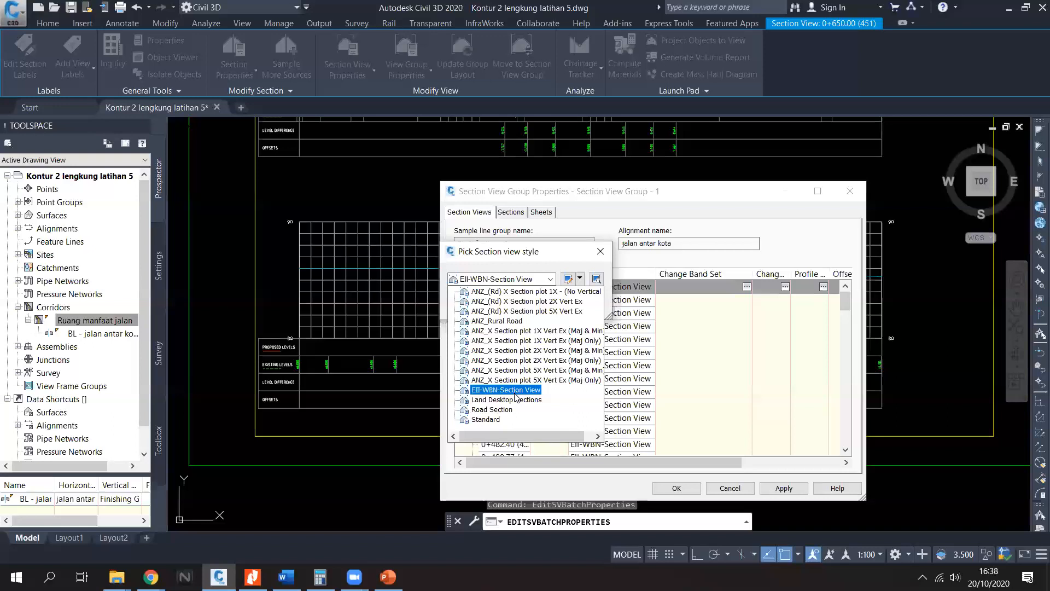
pyautogui.click(532, 292)
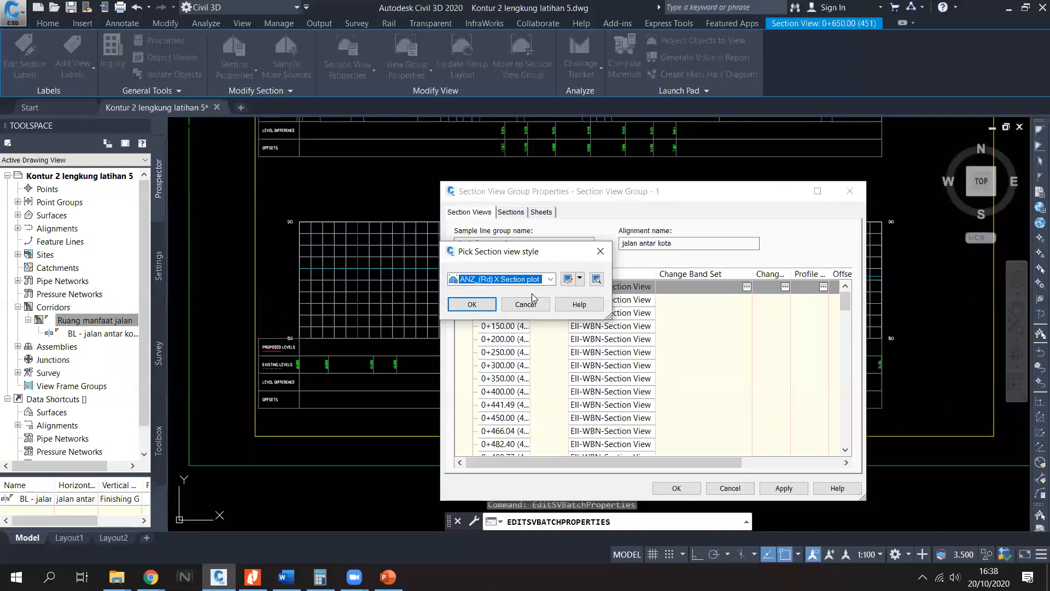
pyautogui.click(474, 304)
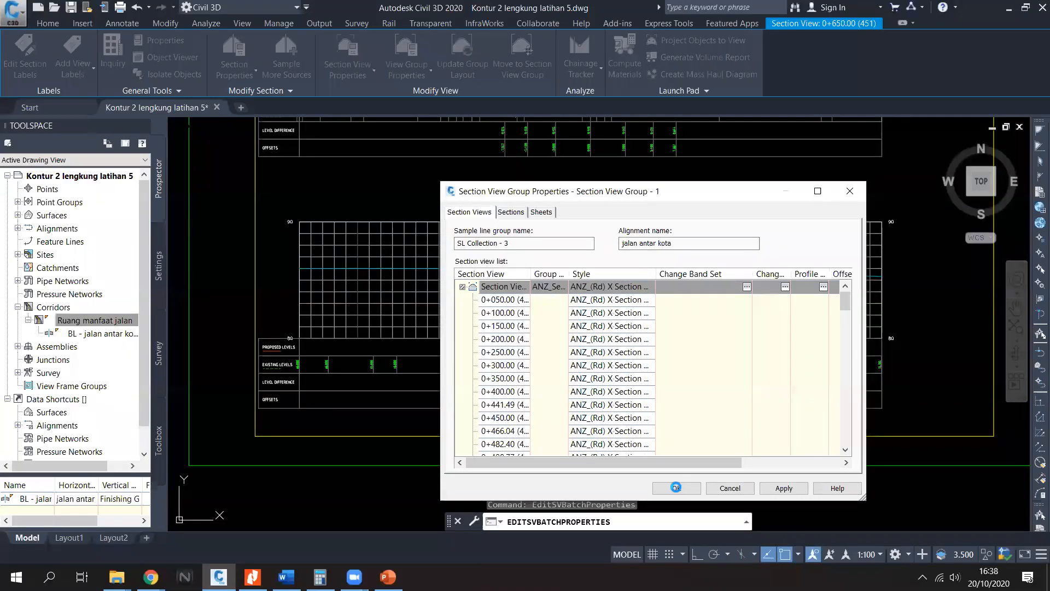
pyautogui.click(681, 483)
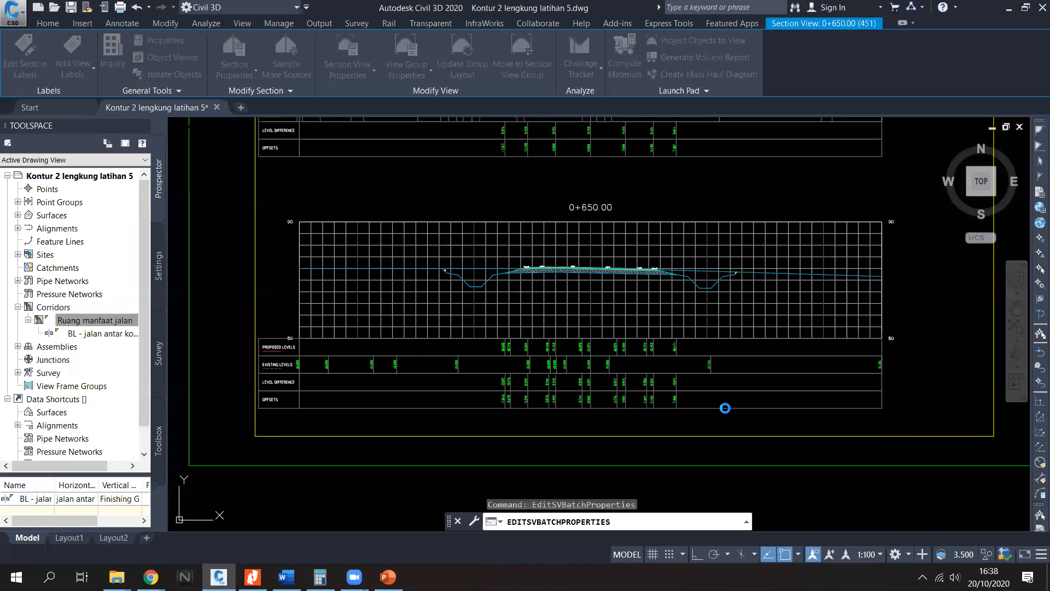
# Step: Look over section 0+650.00 and the preceding sheets to check how the new section view style appears
pyautogui.moveTo(543, 311); pyautogui.dragTo(559, 309, button='middle')
pyautogui.scroll(3, 543, 311)
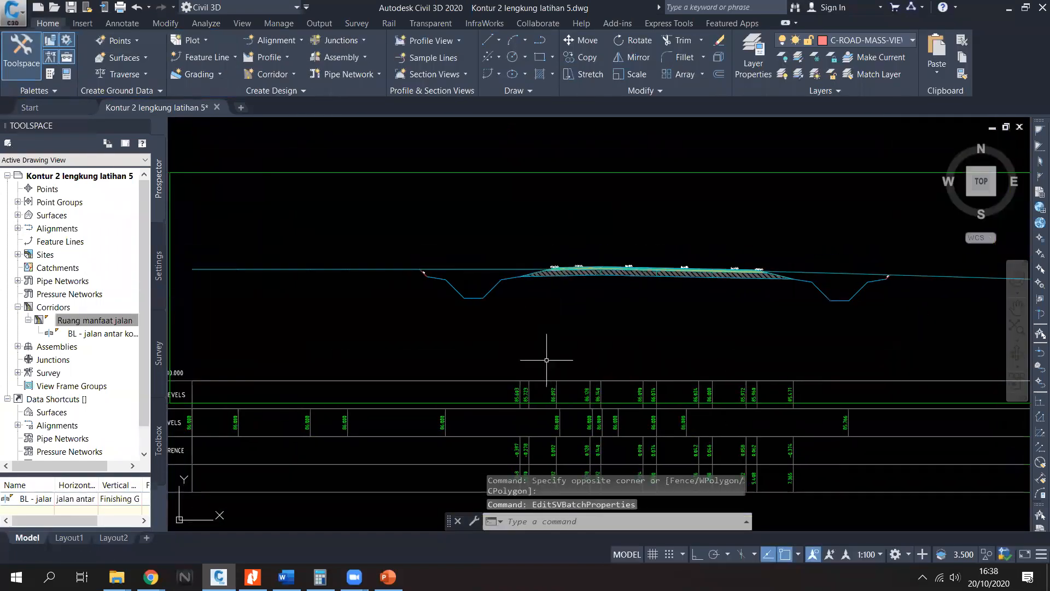
pyautogui.scroll(-5, 563, 336)
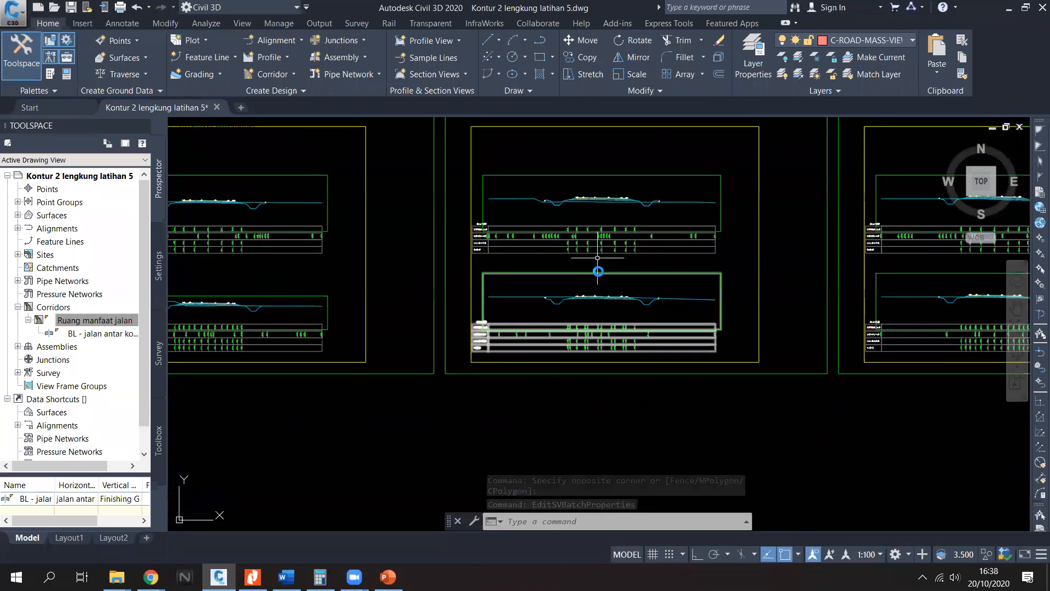
pyautogui.moveTo(416, 317); pyautogui.dragTo(682, 299, button='middle')
pyautogui.moveTo(407, 306); pyautogui.dragTo(683, 300, button='middle')
pyautogui.moveTo(412, 305); pyautogui.dragTo(705, 303, button='middle')
pyautogui.moveTo(415, 296); pyautogui.dragTo(709, 293, button='middle')
pyautogui.moveTo(413, 295); pyautogui.dragTo(660, 299, button='middle')
pyautogui.moveTo(363, 279); pyautogui.dragTo(691, 293, button='middle')
pyautogui.moveTo(461, 303); pyautogui.dragTo(722, 296, button='middle')
pyautogui.moveTo(416, 307); pyautogui.dragTo(695, 302, button='middle')
pyautogui.moveTo(476, 300); pyautogui.dragTo(738, 306, button='middle')
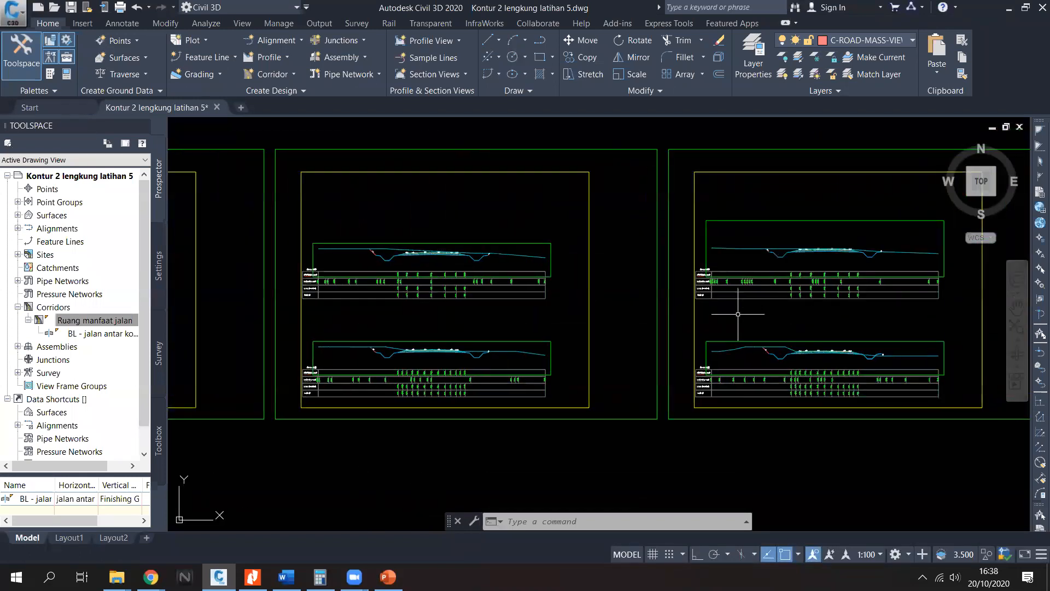
# Step: Set the section view style of the whole group to ANZ_X Section plot 1X Vert Ex (Maj & Min), starting from section view 0+200.00
pyautogui.scroll(2, 545, 268)
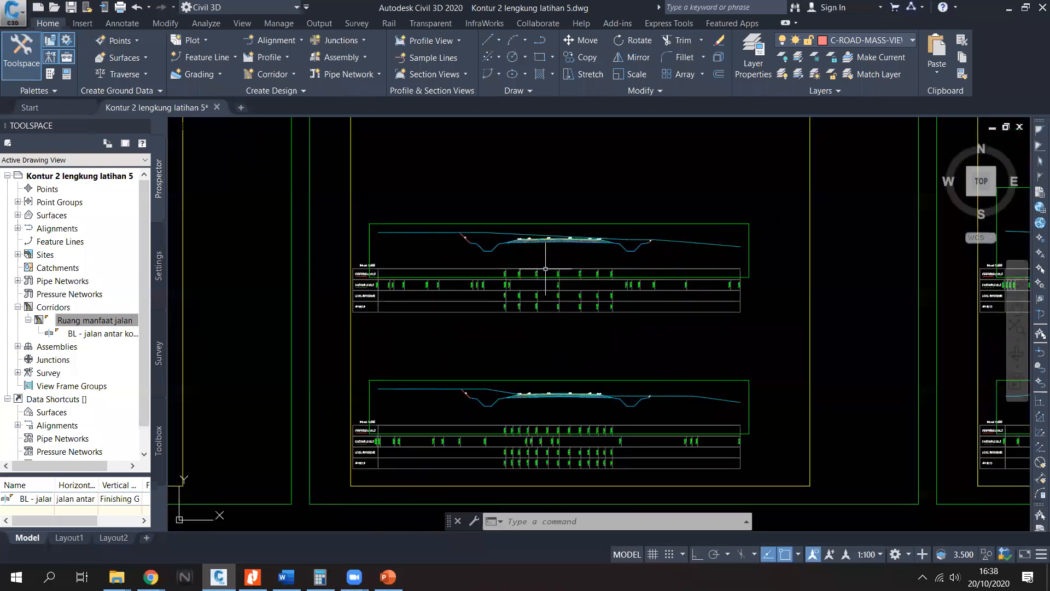
pyautogui.moveTo(540, 307)
pyautogui.mouseDown(button='middle')
pyautogui.moveTo(700, 300)
pyautogui.moveTo(622, 300)
pyautogui.moveTo(771, 322)
pyautogui.moveTo(598, 328)
pyautogui.mouseUp(button='middle')
pyautogui.scroll(-1, 700, 301)
pyautogui.scroll(4, 664, 289)
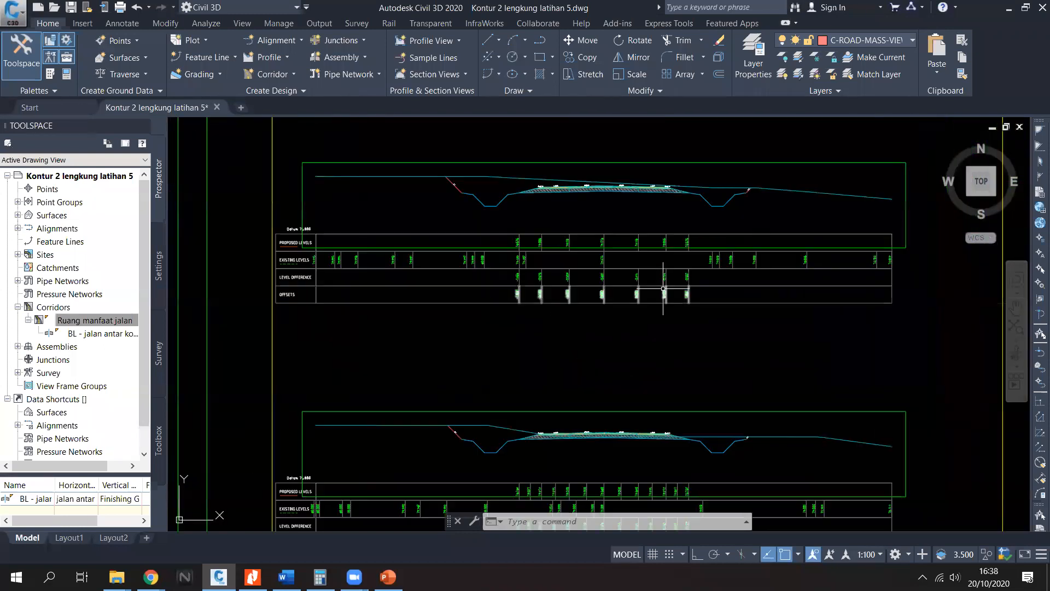
pyautogui.click(780, 275)
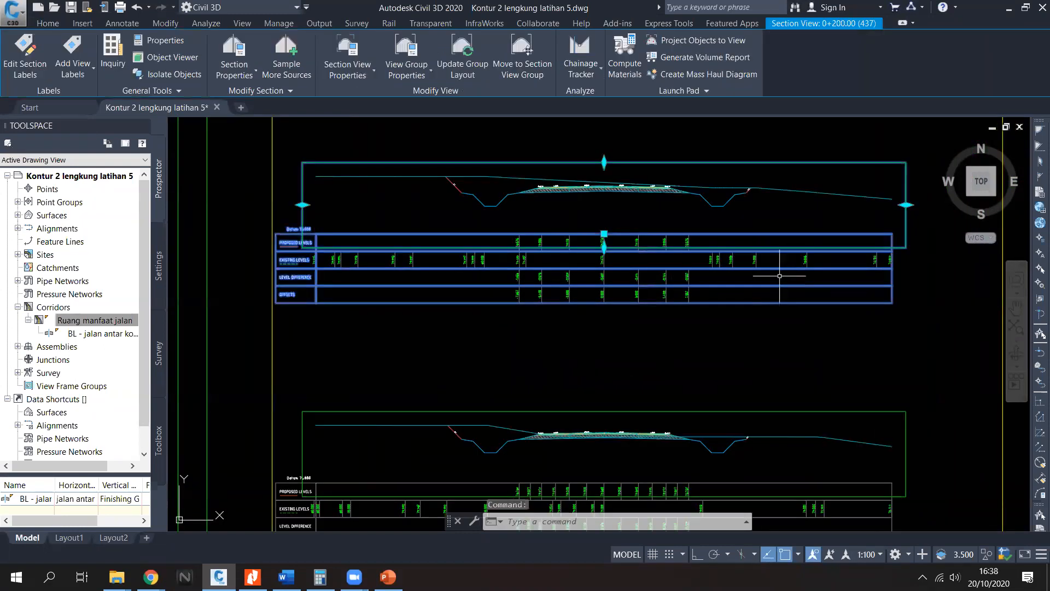
pyautogui.rightClick(779, 276)
pyautogui.click(850, 442)
pyautogui.click(607, 284)
pyautogui.click(538, 280)
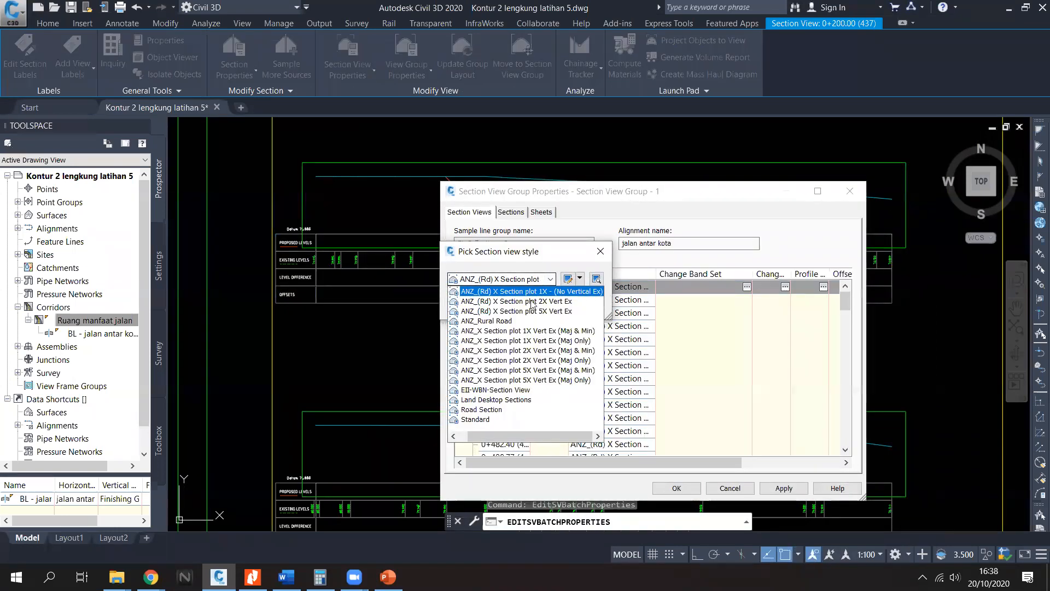
pyautogui.click(527, 332)
pyautogui.click(486, 304)
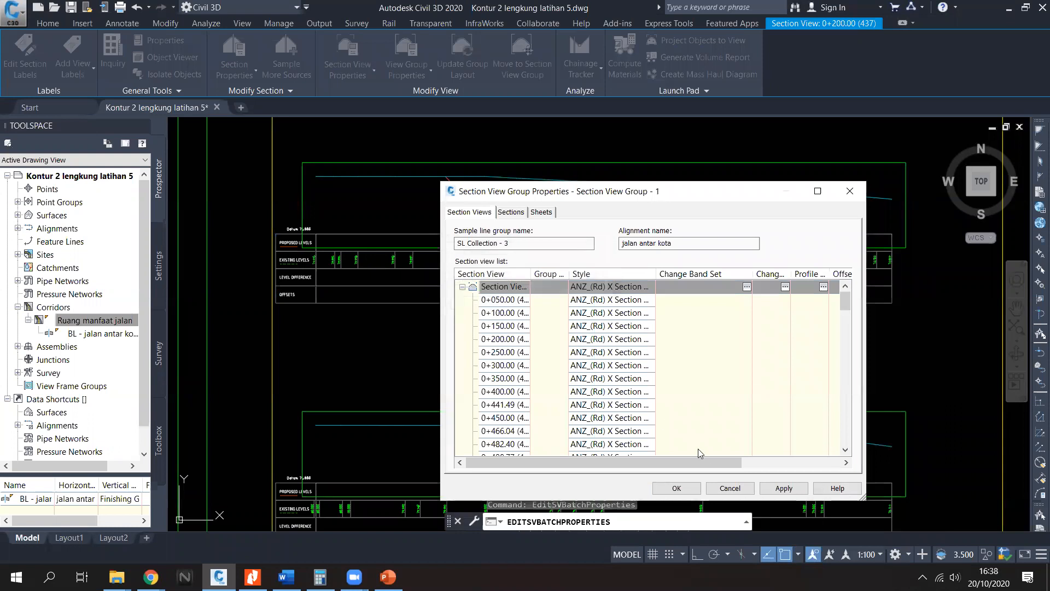
pyautogui.click(679, 488)
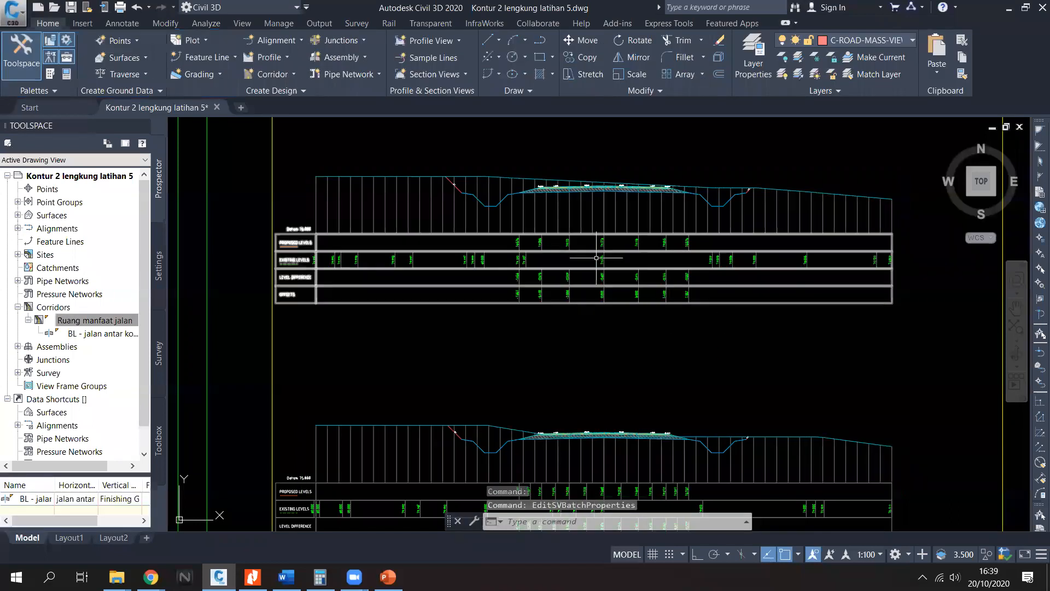
# Step: Open the properties of Section View Group - 1 from section view 0+200.00
pyautogui.click(813, 305)
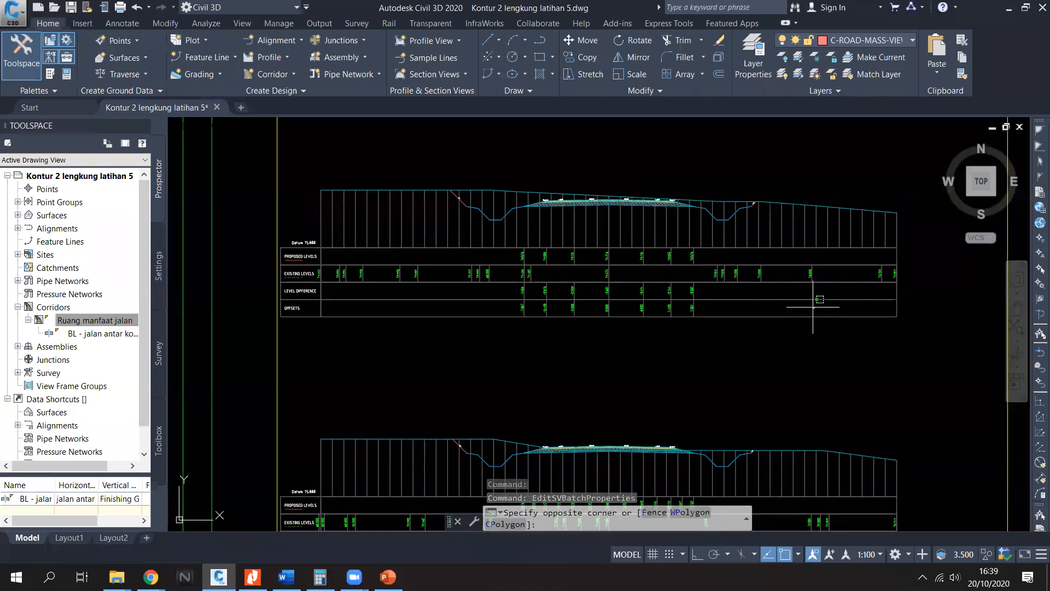
pyautogui.click(784, 274)
pyautogui.rightClick(772, 264)
pyautogui.click(845, 442)
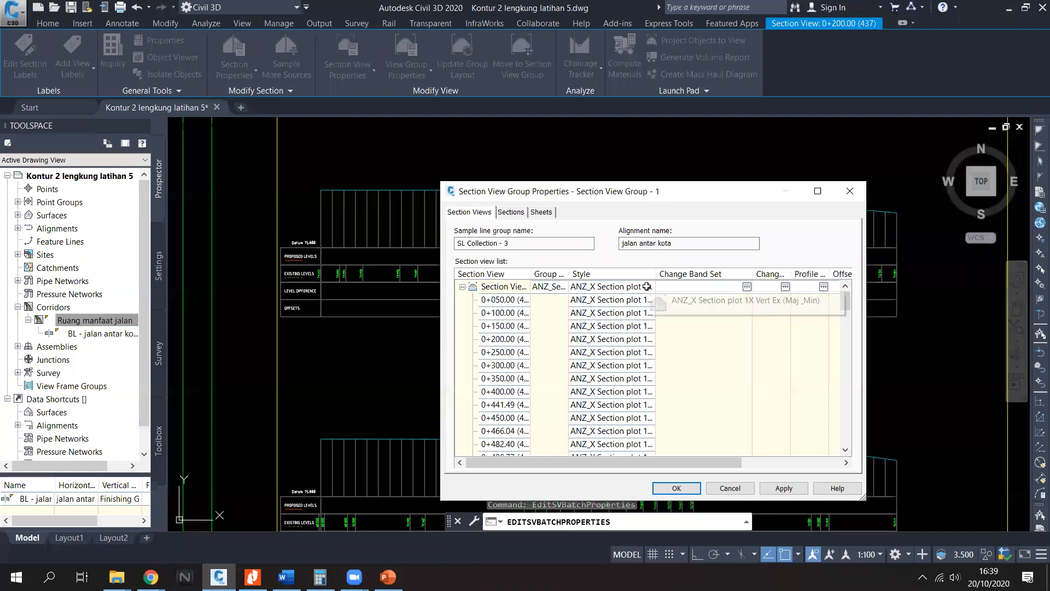
pyautogui.click(647, 286)
pyautogui.click(525, 304)
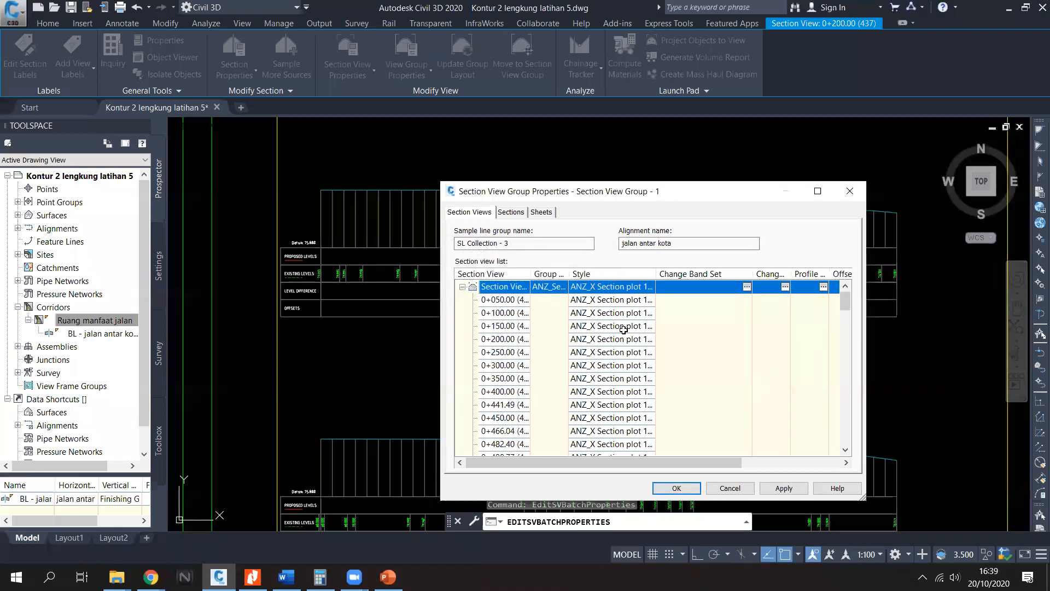
pyautogui.click(621, 315)
pyautogui.click(527, 304)
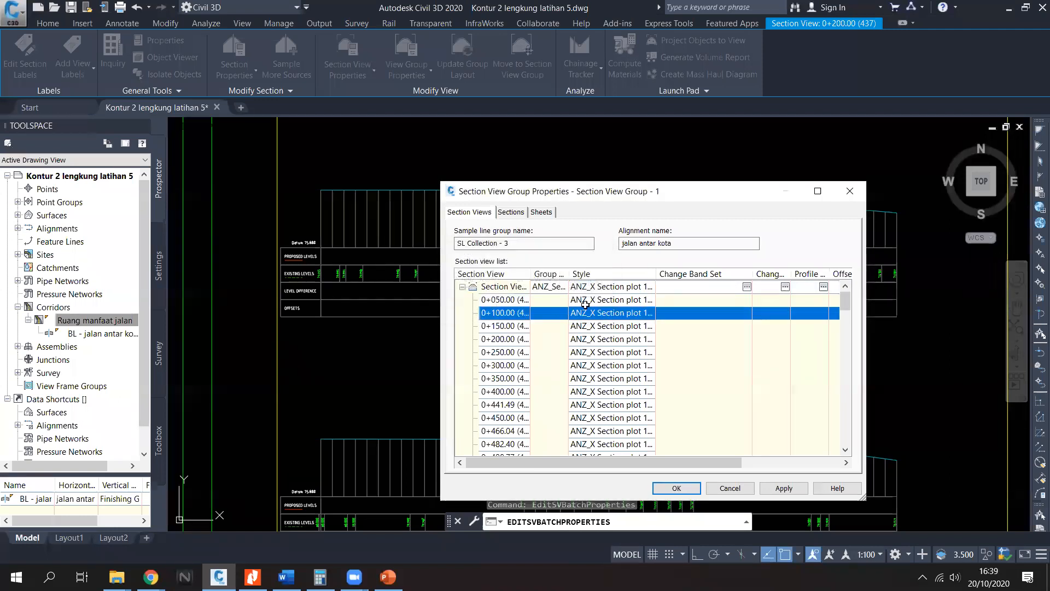
# Step: Set the style of section view 0+050.00 alone to EII-WBN-Section View in the group's view list
pyautogui.click(590, 305)
pyautogui.click(591, 305)
pyautogui.click(551, 279)
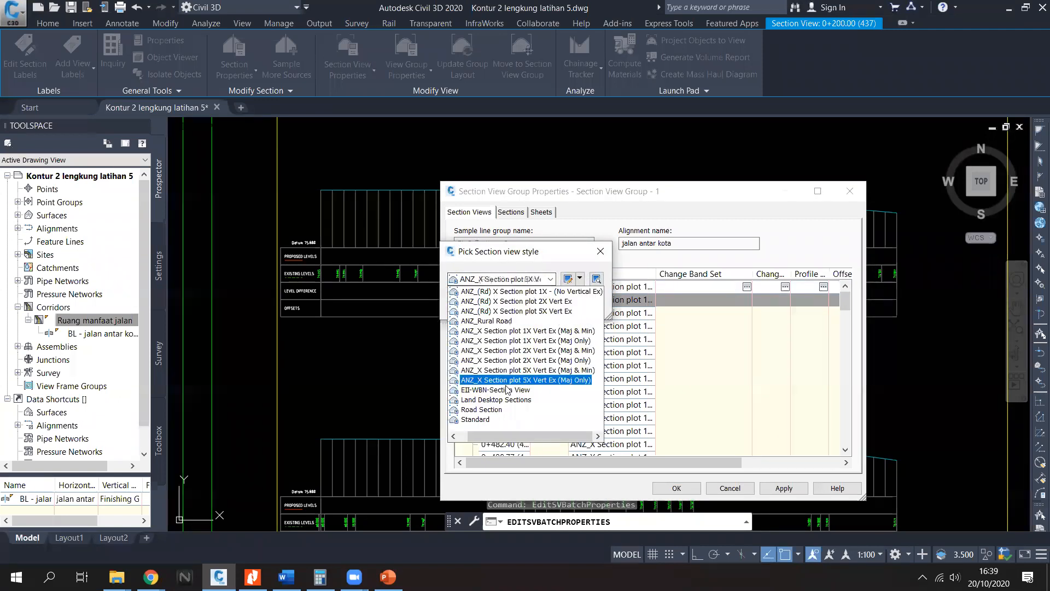
pyautogui.click(491, 360)
pyautogui.click(472, 304)
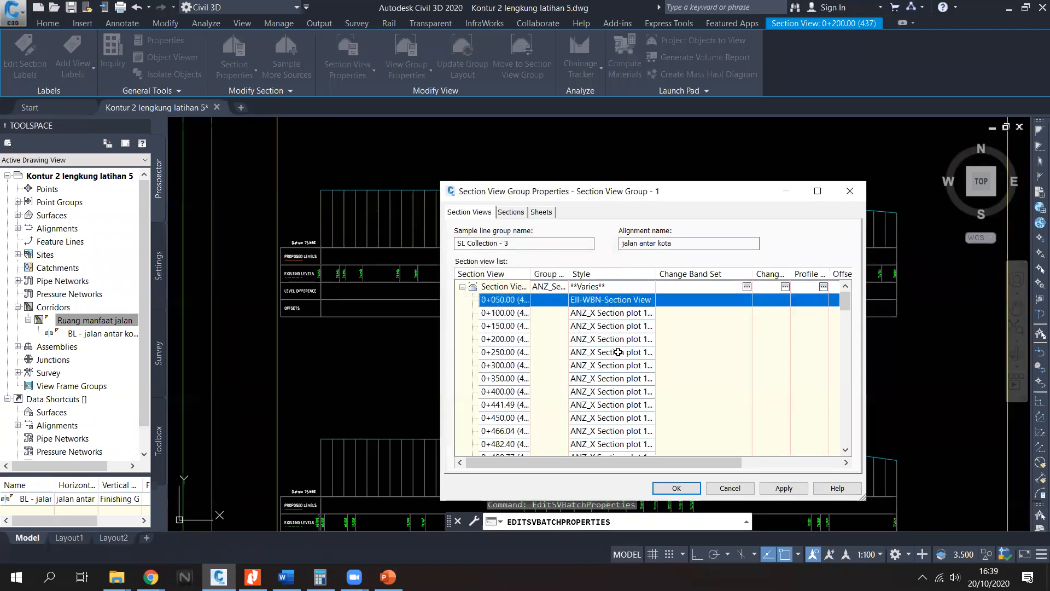
# Step: Try the section view style ANZ_X Section plot 2X Vert Ex (Maj Only) on all views of the group
pyautogui.click(620, 288)
pyautogui.click(551, 279)
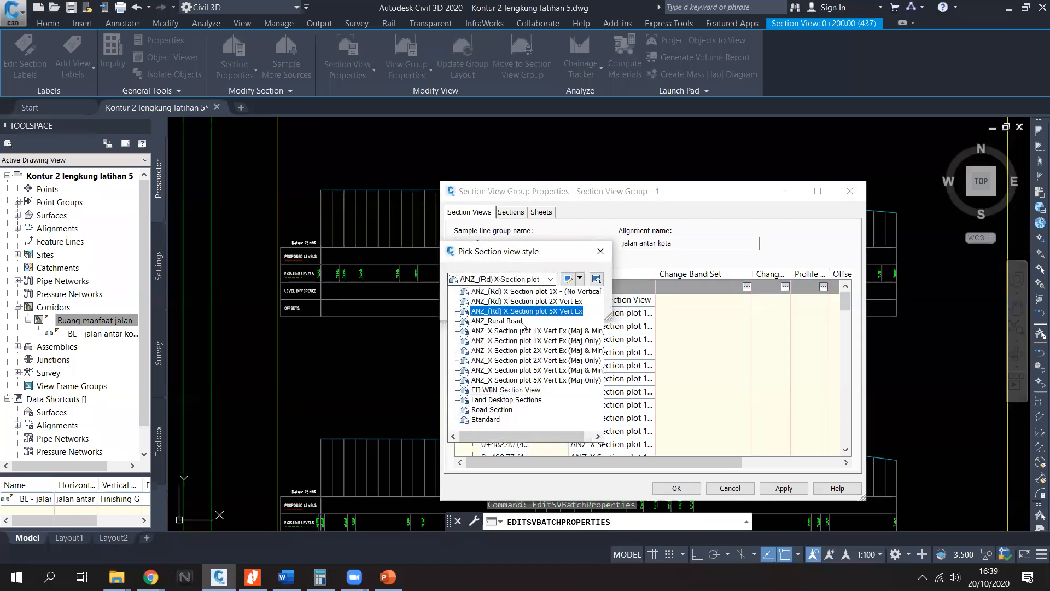
pyautogui.click(506, 358)
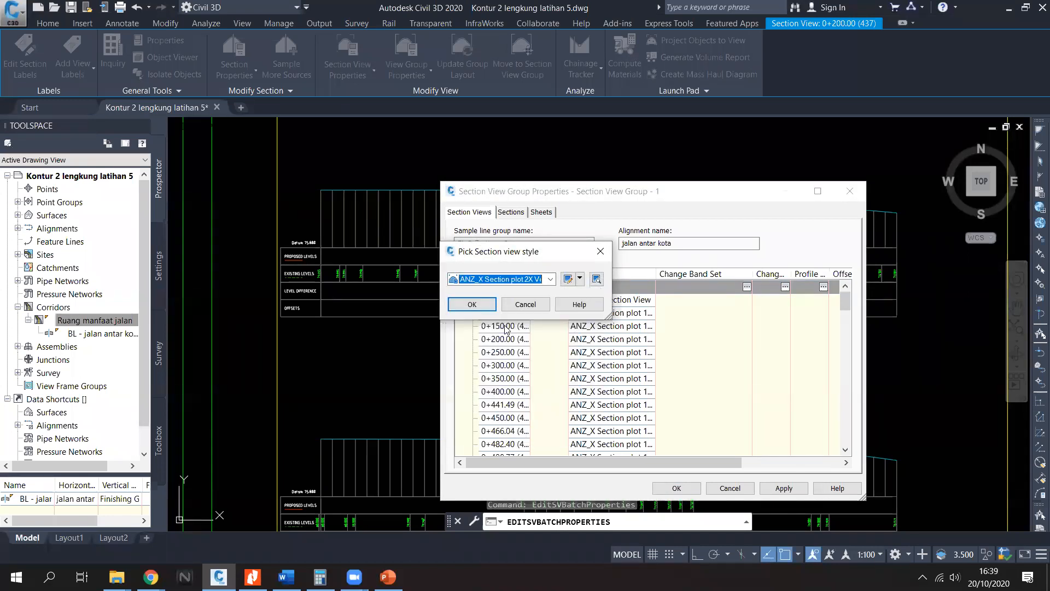
pyautogui.click(472, 304)
pyautogui.click(620, 290)
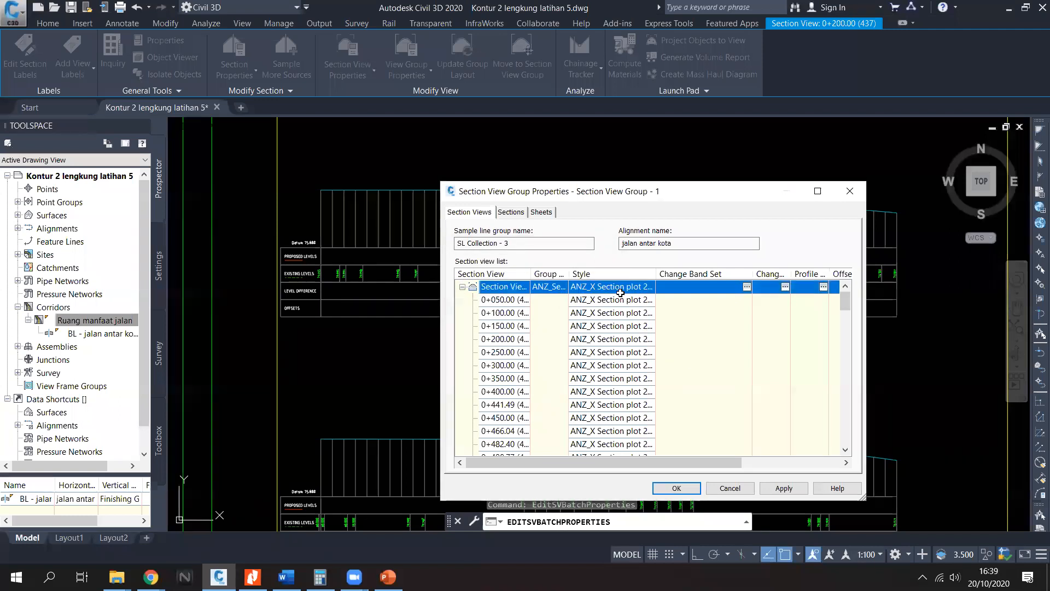
pyautogui.click(676, 489)
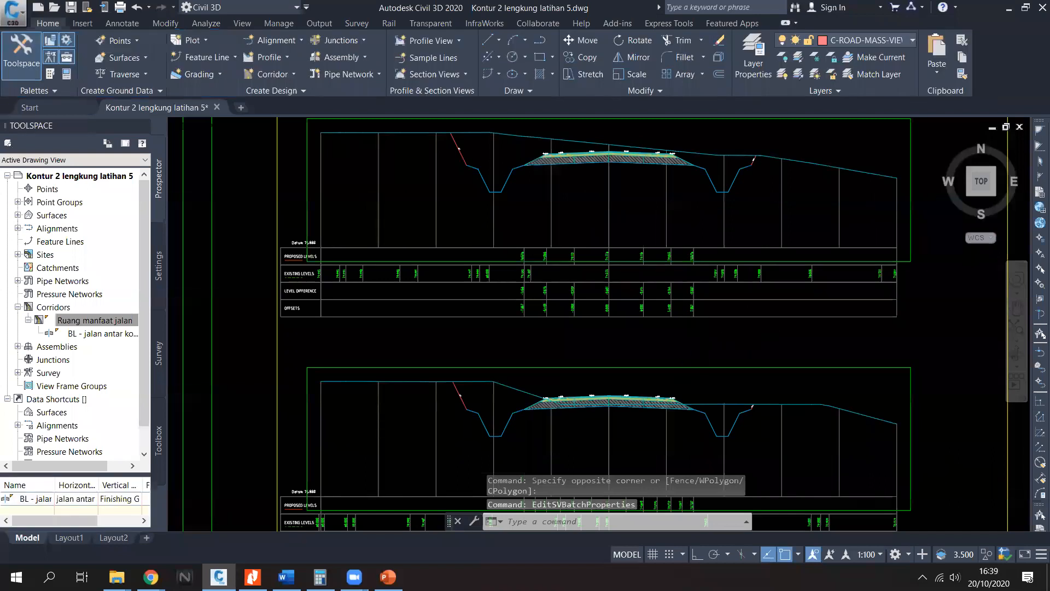
# Step: Try the Road Section style on all views of Section View Group - 1, starting from section view 0+200.00
pyautogui.scroll(4, 668, 297)
pyautogui.scroll(-3, 668, 296)
pyautogui.scroll(4, 635, 354)
pyautogui.scroll(-5, 611, 257)
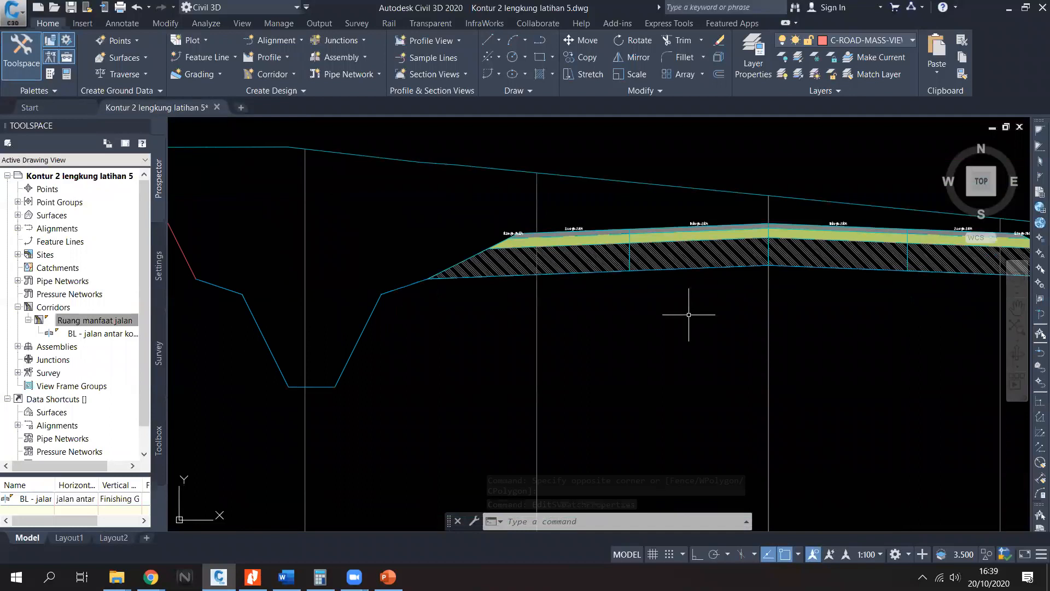
pyautogui.scroll(2, 698, 304)
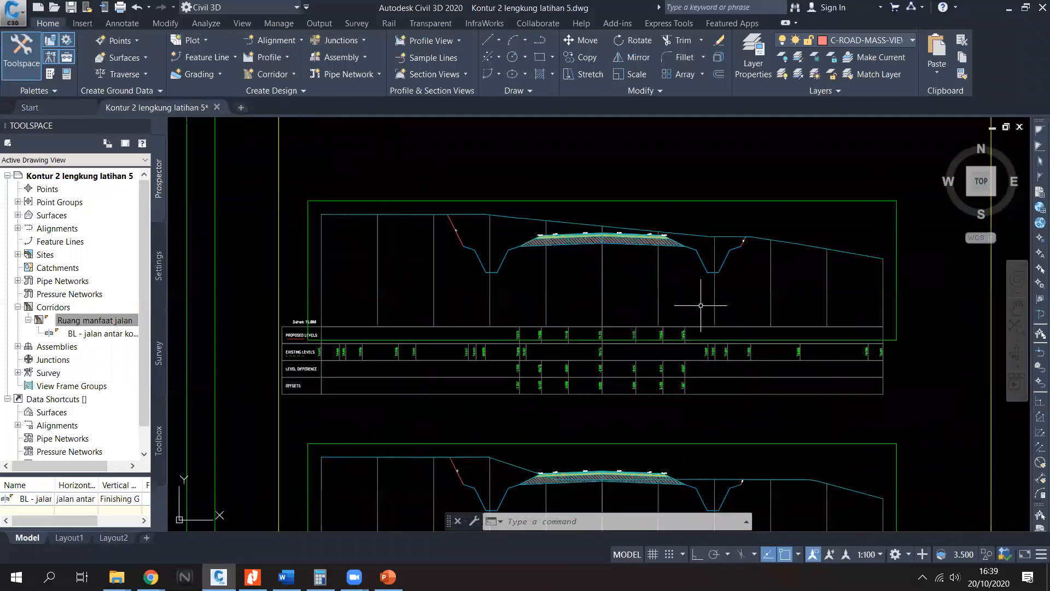
pyautogui.click(730, 305)
pyautogui.click(678, 301)
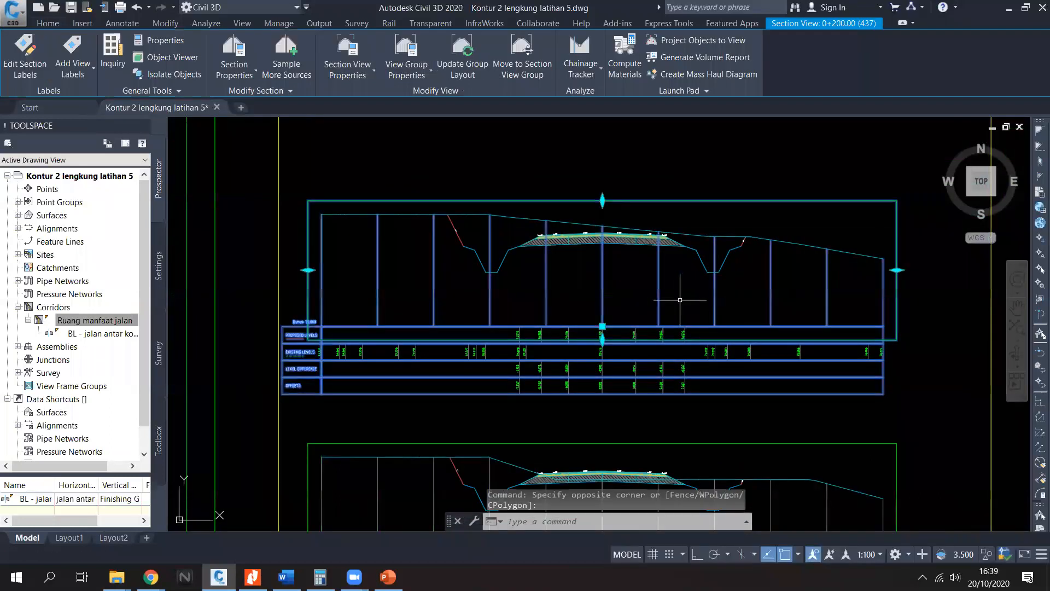
pyautogui.rightClick(677, 303)
pyautogui.click(757, 179)
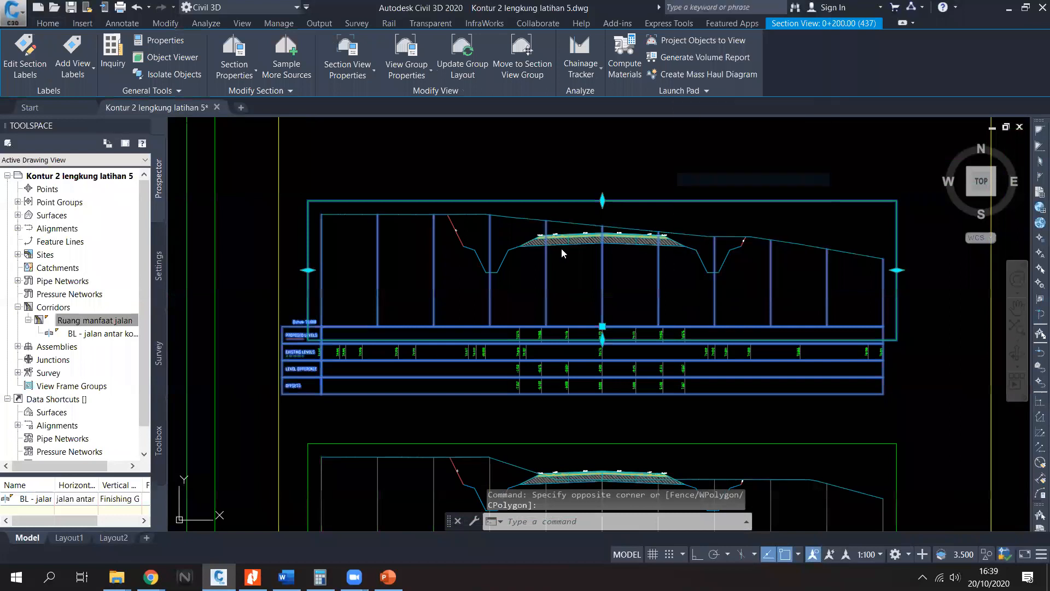
pyautogui.doubleClick(605, 286)
pyautogui.click(551, 279)
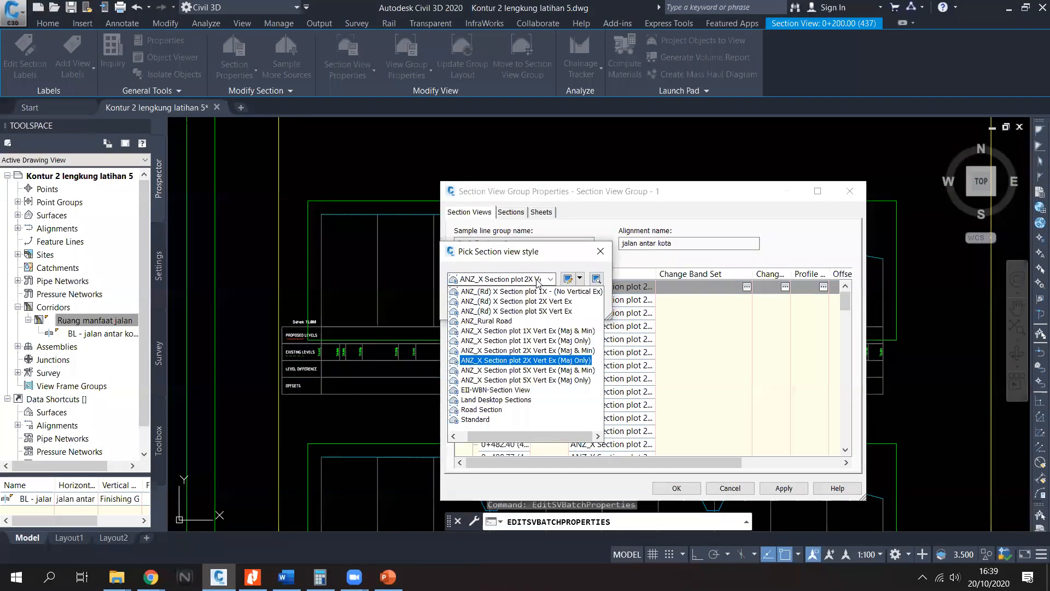
pyautogui.click(526, 335)
pyautogui.click(522, 283)
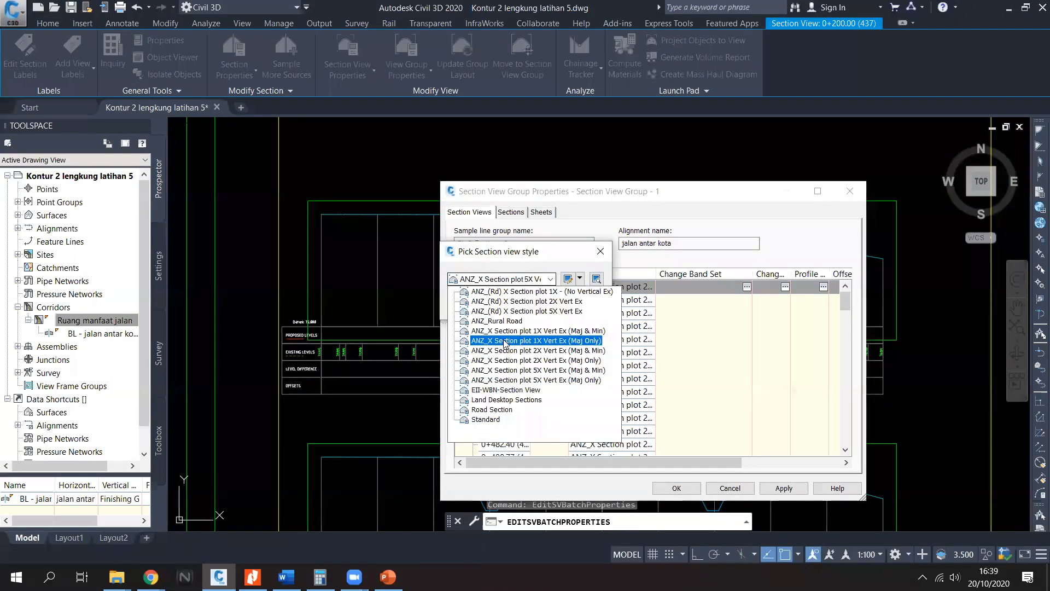
pyautogui.click(493, 409)
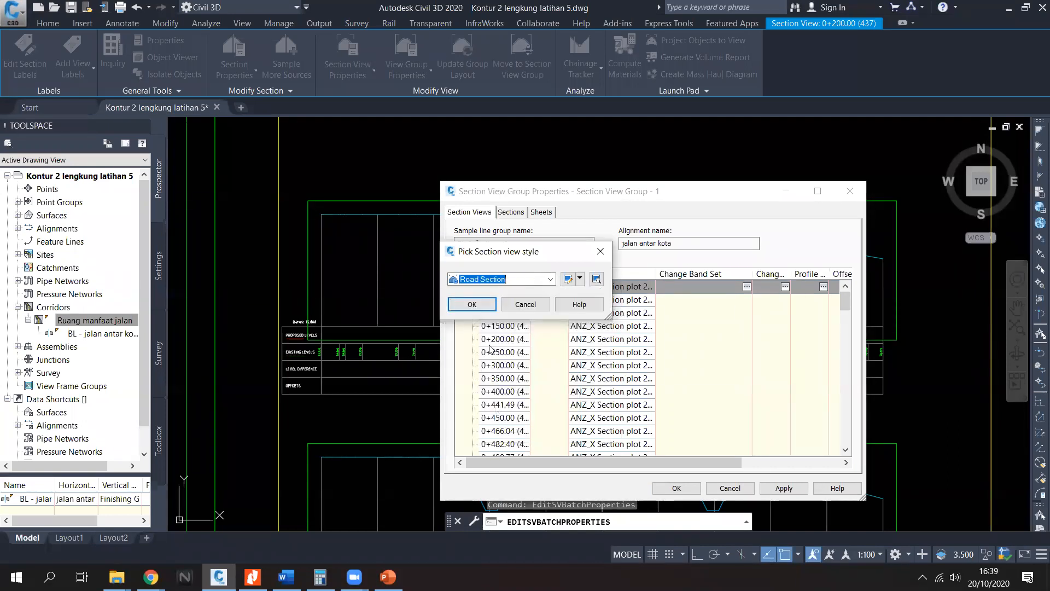
pyautogui.click(471, 303)
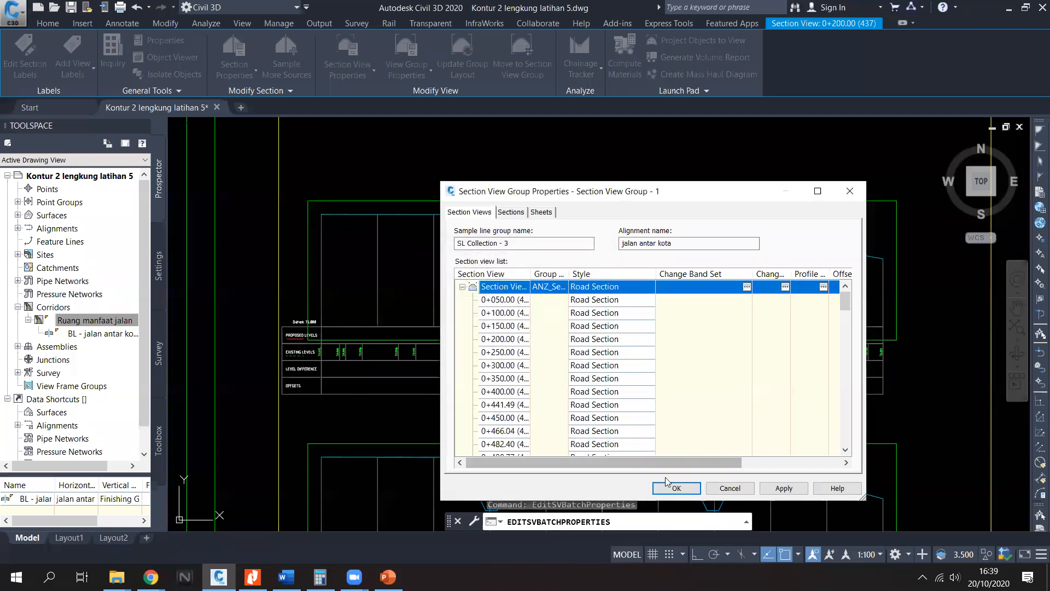
pyautogui.click(676, 487)
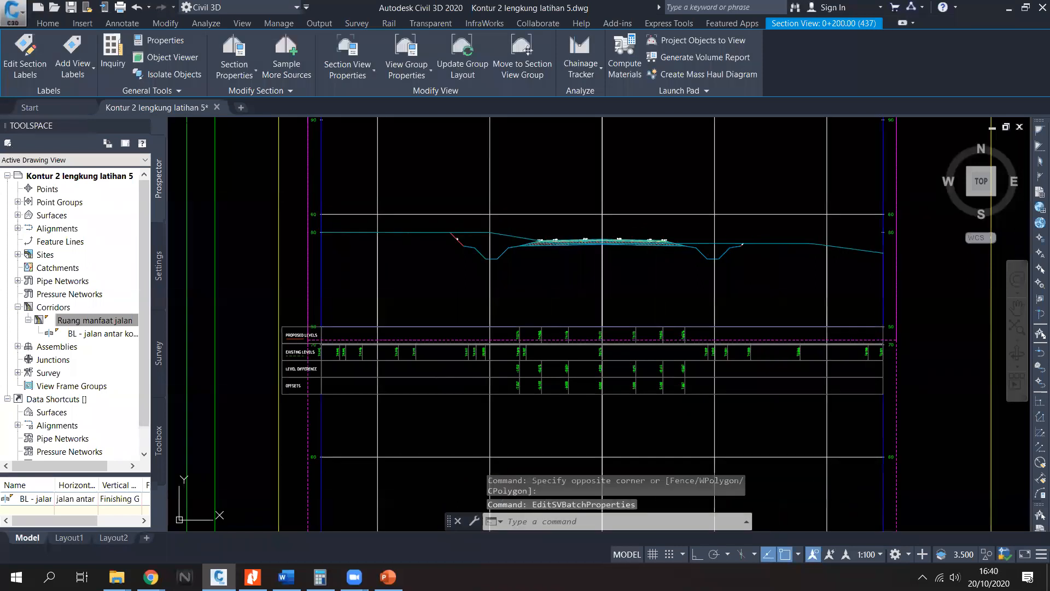
# Step: Set the section view style of the whole group to EII-WBN-Section View
pyautogui.scroll(-5, 674, 343)
pyautogui.moveTo(564, 294); pyautogui.dragTo(547, 405, button='middle')
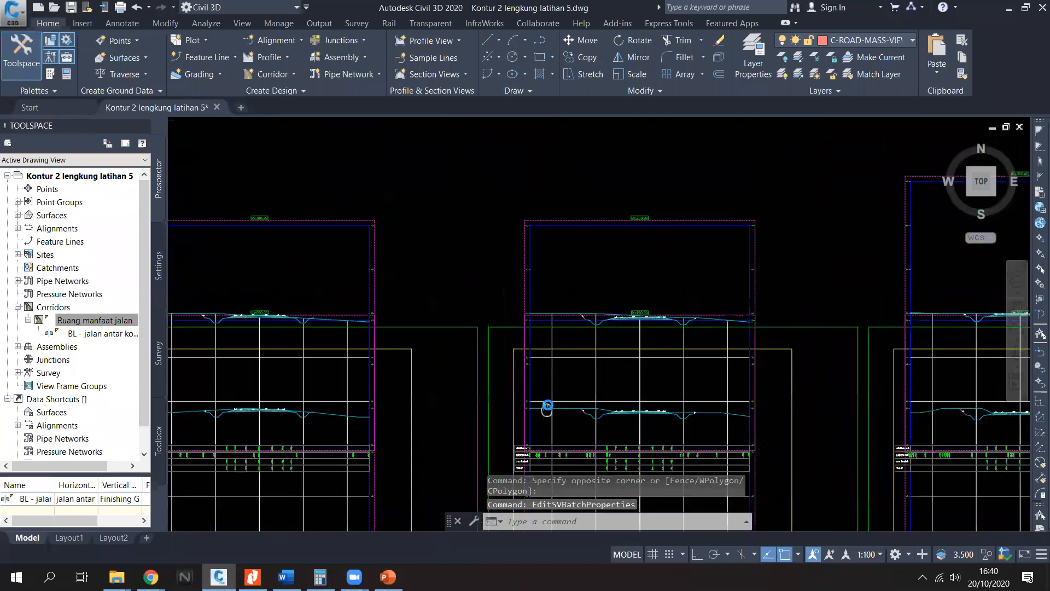
pyautogui.moveTo(535, 320); pyautogui.dragTo(529, 244, button='middle')
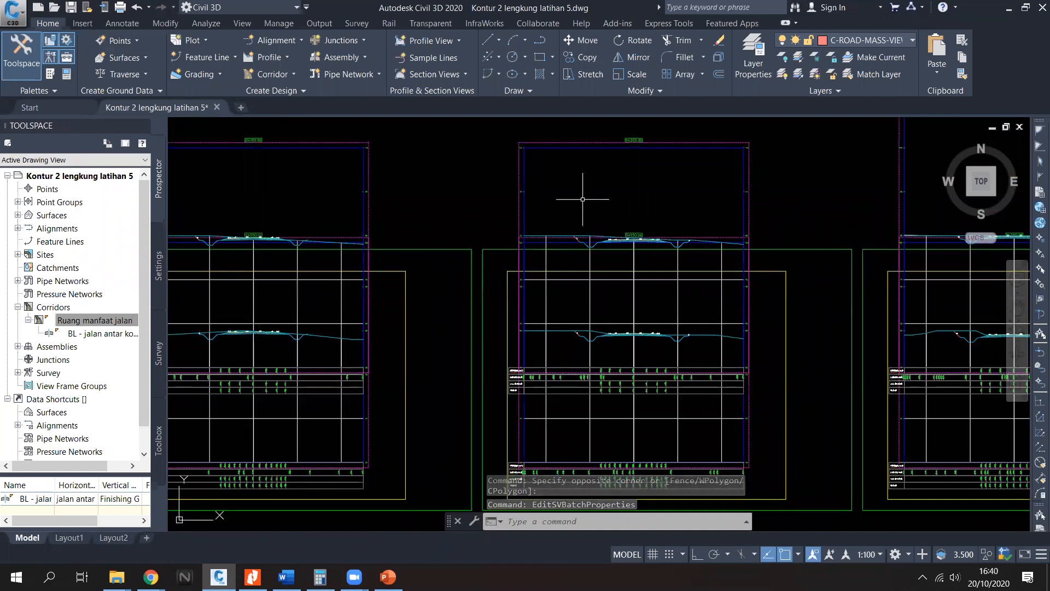
pyautogui.scroll(3, 614, 305)
pyautogui.moveTo(605, 300); pyautogui.dragTo(543, 300, button='middle')
pyautogui.click(576, 289)
pyautogui.click(559, 284)
pyautogui.rightClick(602, 284)
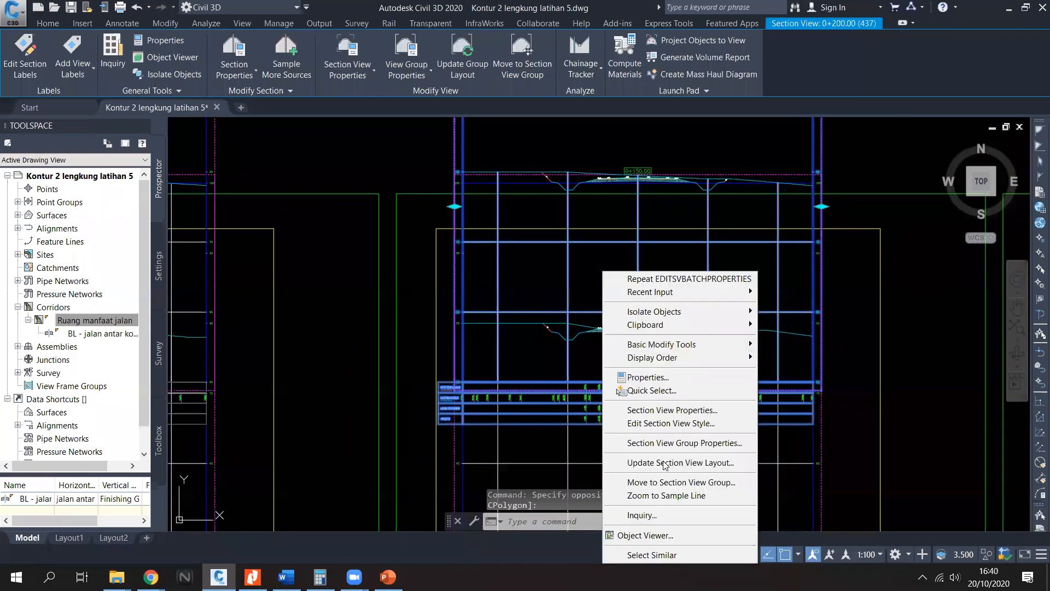
pyautogui.click(678, 442)
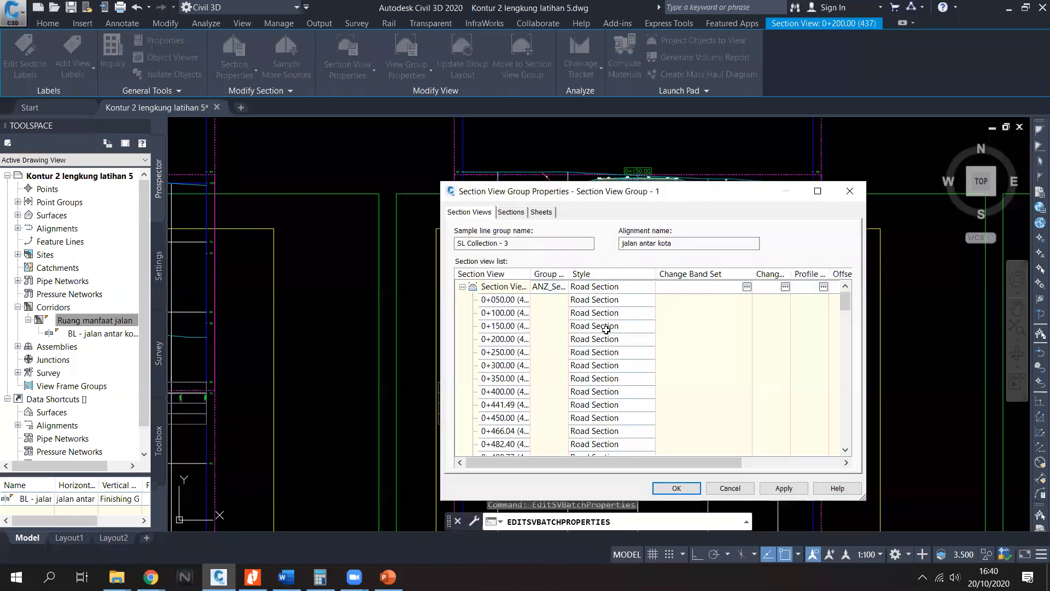
pyautogui.click(614, 289)
pyautogui.click(550, 279)
pyautogui.click(491, 388)
pyautogui.click(471, 304)
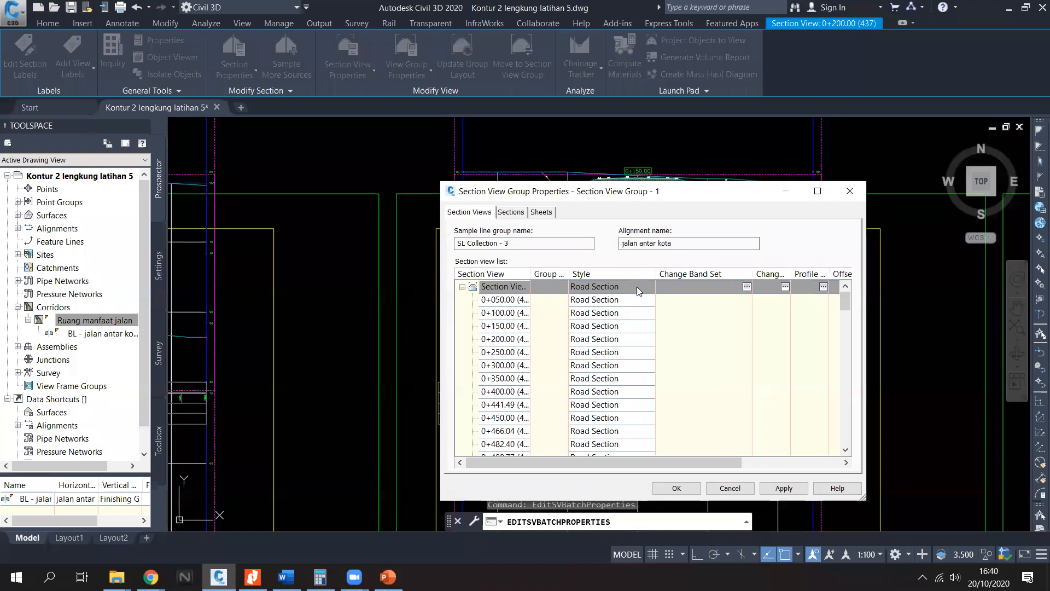
# Step: Turn off Grid Horizontal Major and Grid Vertical Major in the plan display of EII-WBN-Section View and apply the style to the group
pyautogui.click(636, 288)
pyautogui.click(581, 280)
pyautogui.click(607, 319)
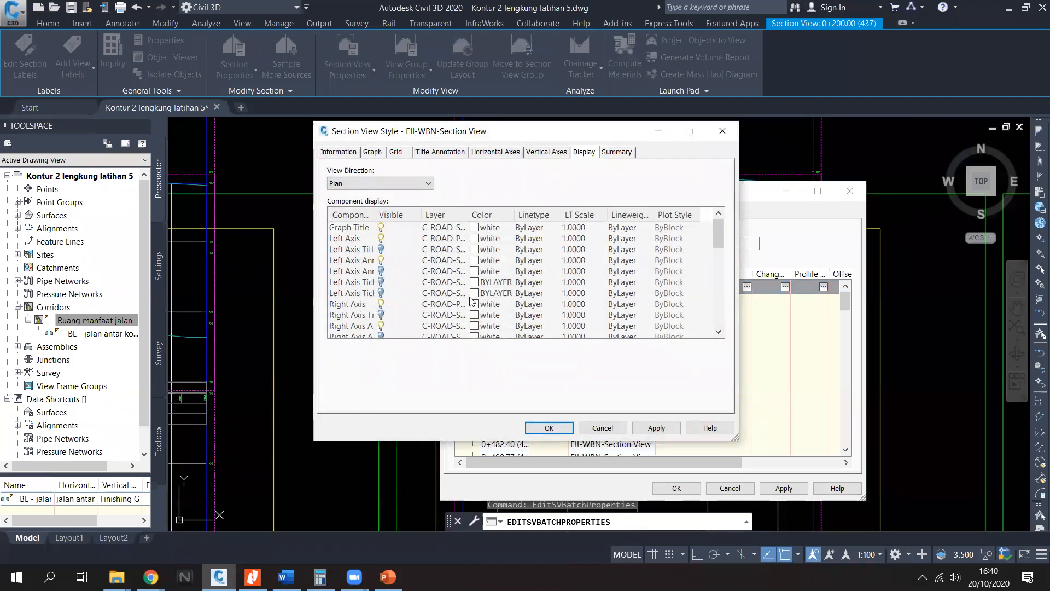
pyautogui.scroll(-5, 470, 301)
pyautogui.scroll(5, 432, 303)
pyautogui.scroll(-2, 405, 269)
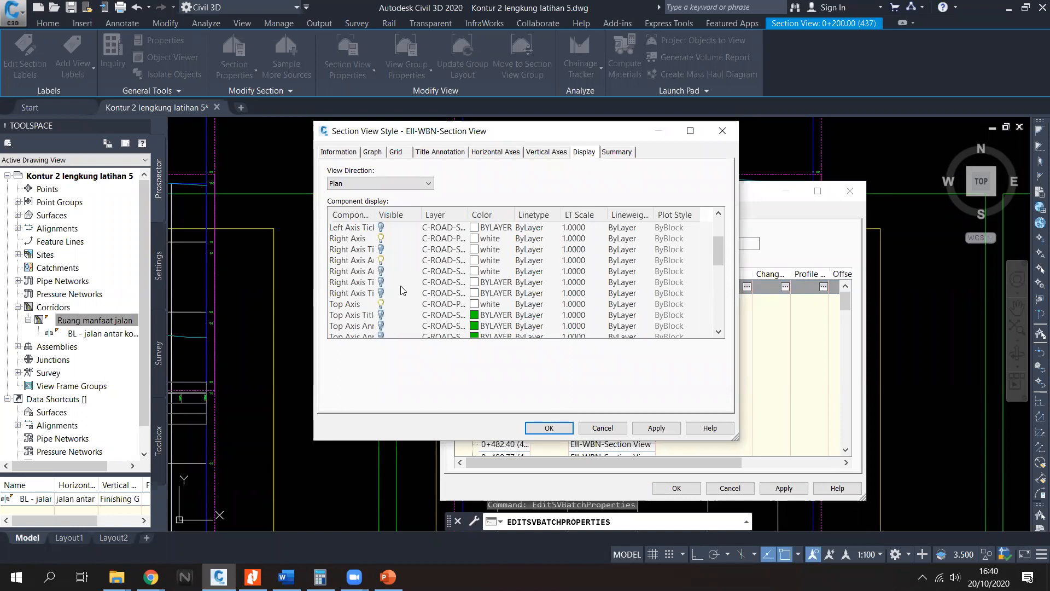
pyautogui.scroll(-1, 386, 308)
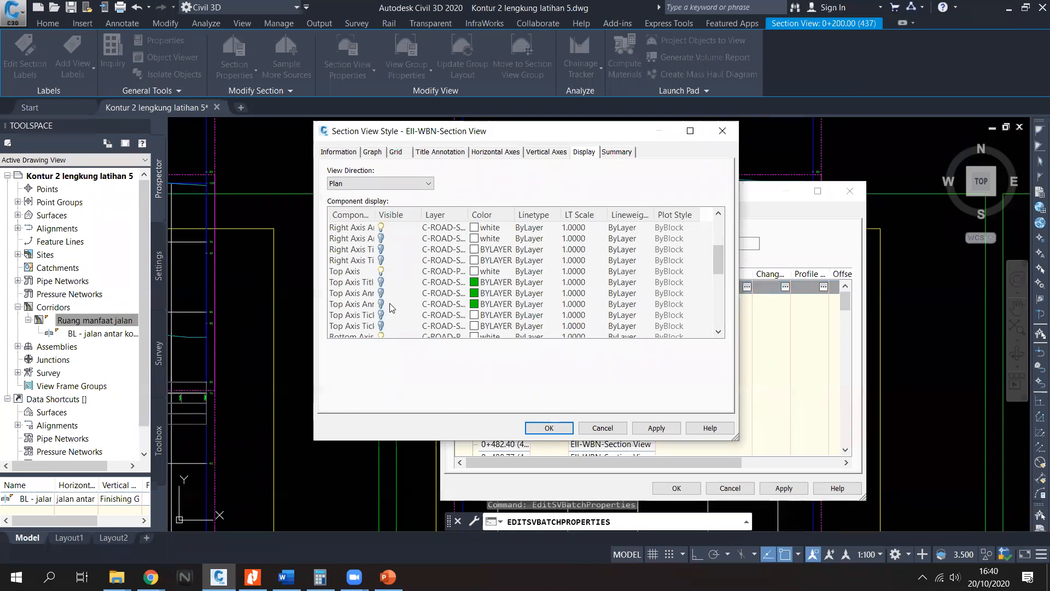
pyautogui.scroll(-6, 390, 307)
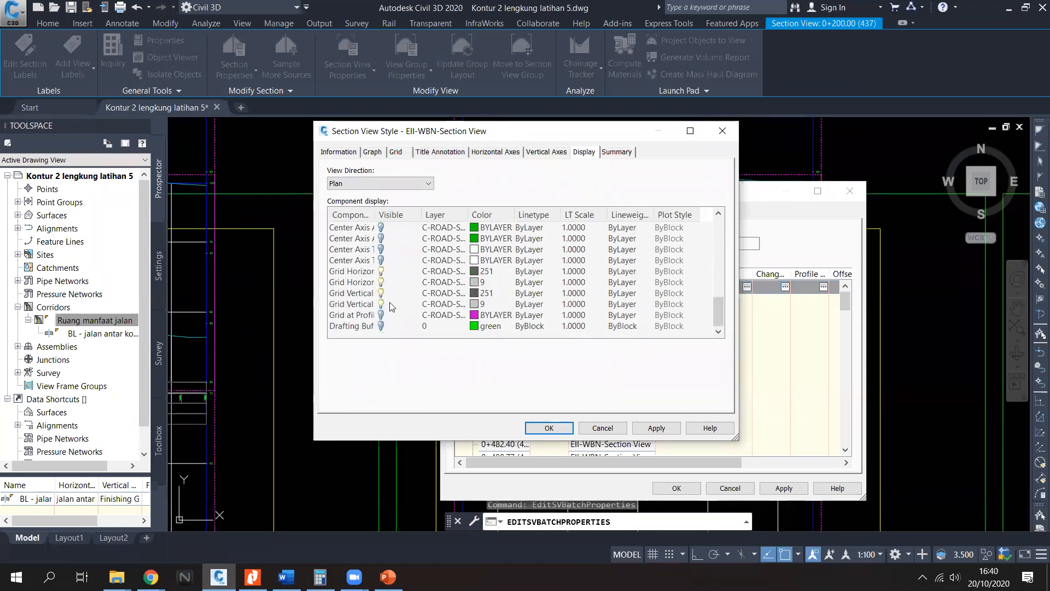
pyautogui.click(381, 272)
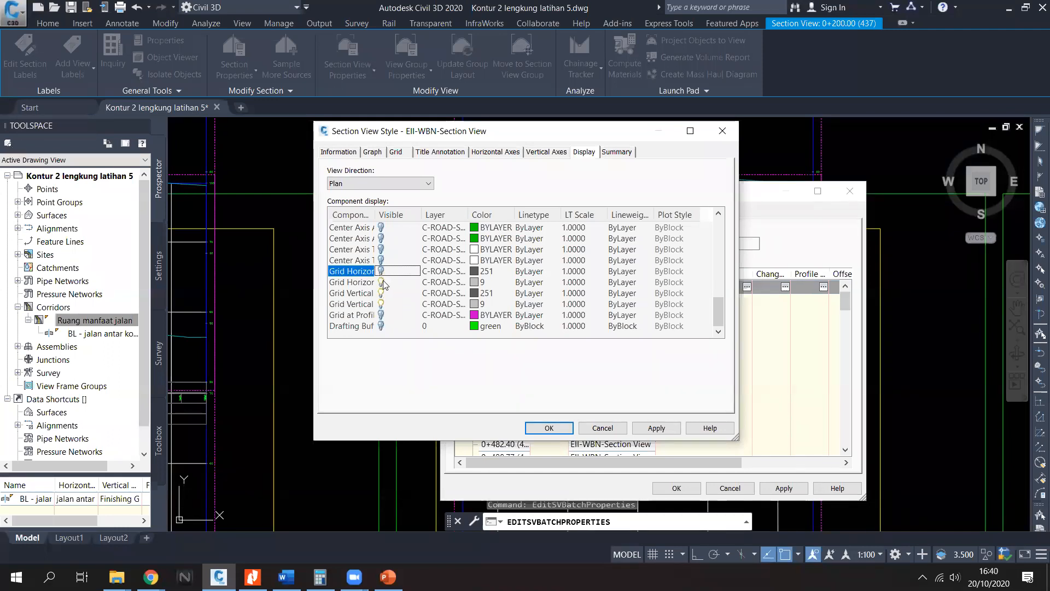
pyautogui.moveTo(375, 214); pyautogui.dragTo(435, 214)
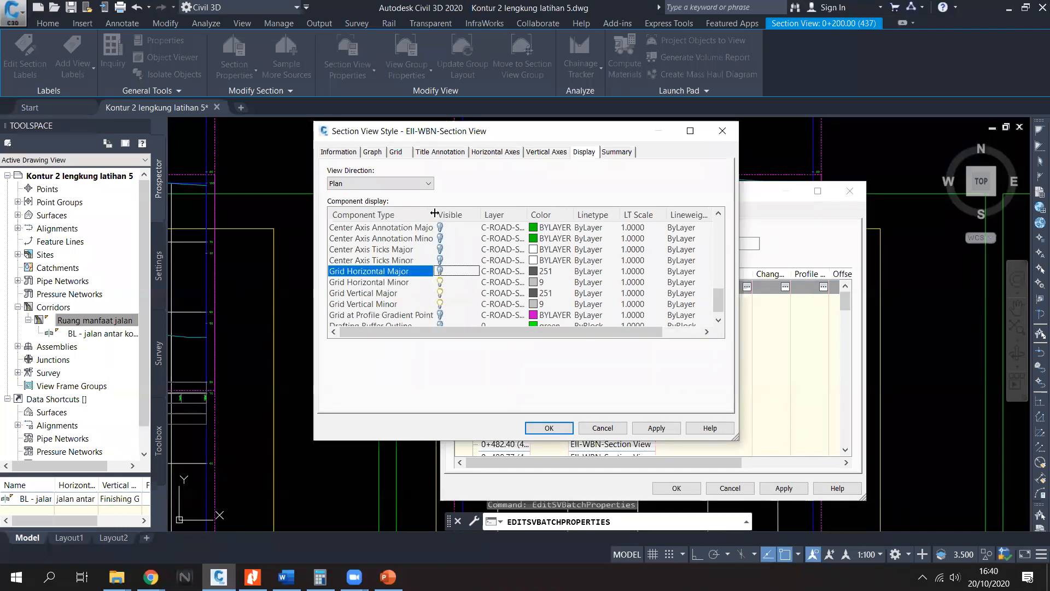
pyautogui.click(441, 293)
pyautogui.click(549, 427)
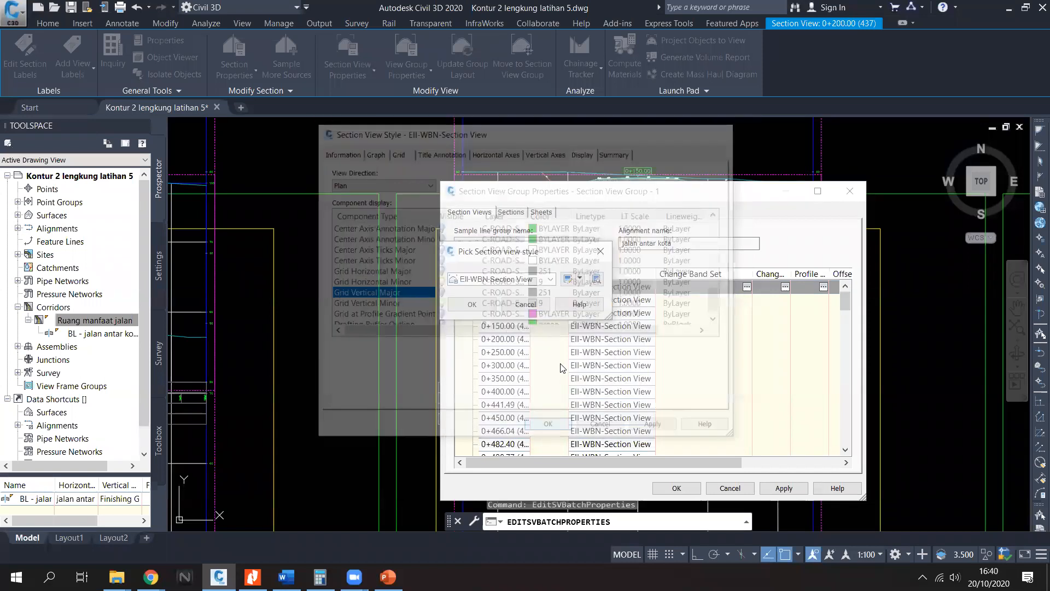
pyautogui.click(492, 305)
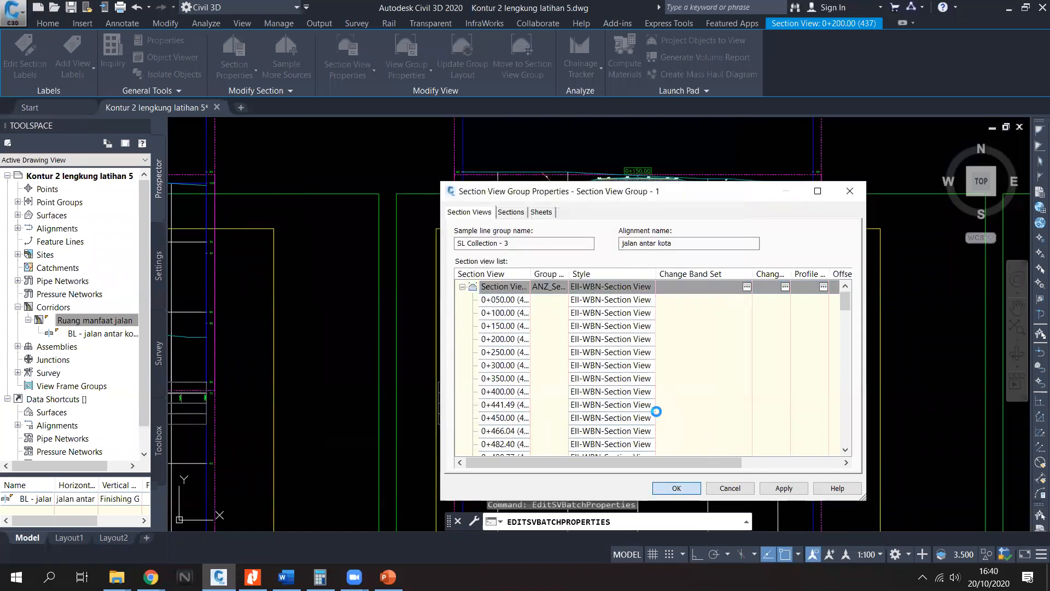
pyautogui.press('Return')
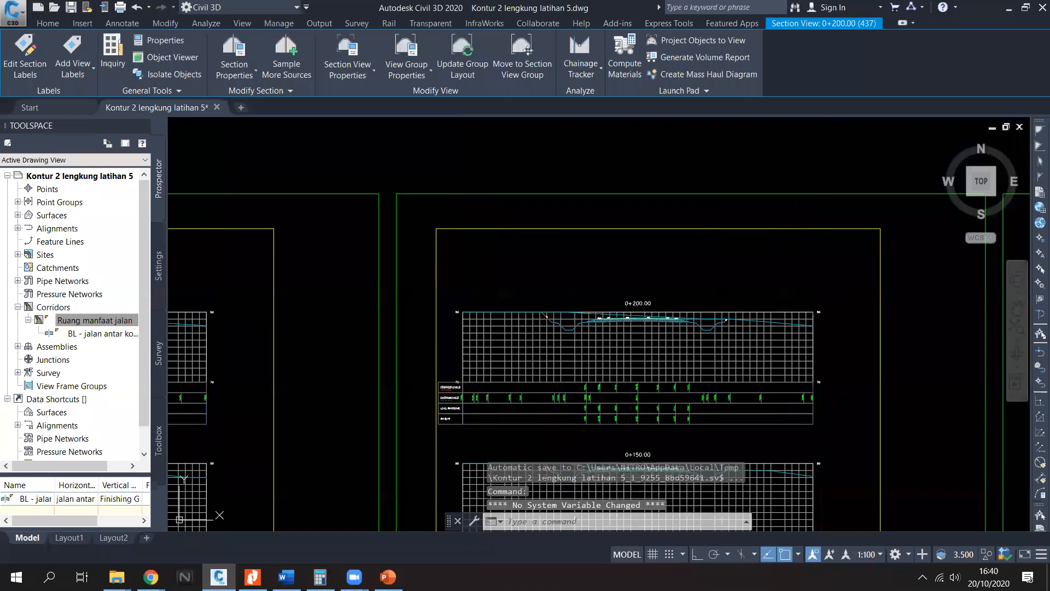
# Step: In EII-WBN-Section View's plan display, show the major horizontal and vertical grids, hide both minor grids, and apply the style to the group
pyautogui.scroll(2, 647, 376)
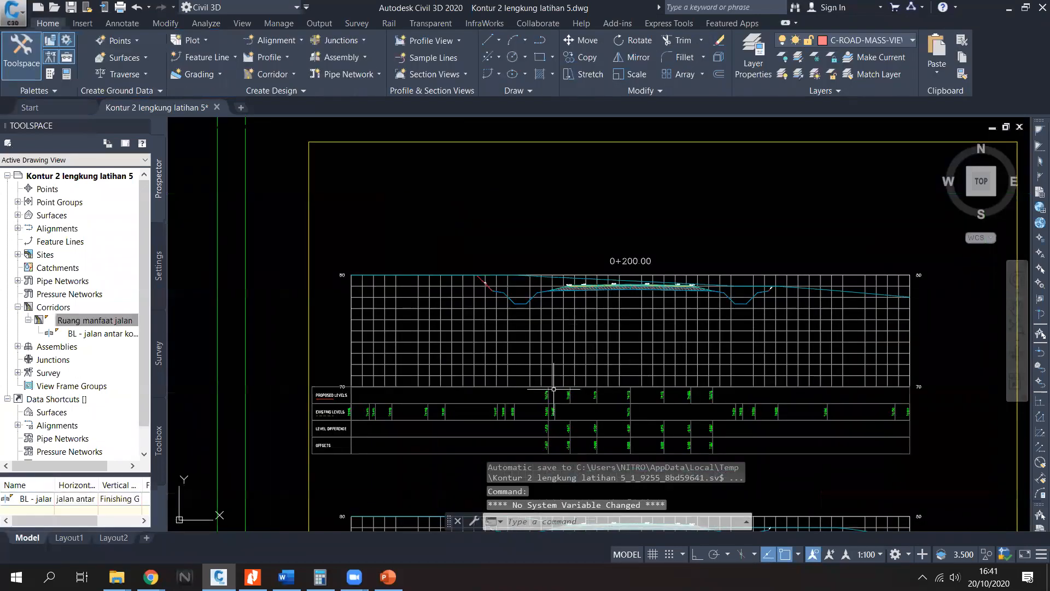
pyautogui.click(813, 410)
pyautogui.click(803, 404)
pyautogui.rightClick(802, 400)
pyautogui.click(866, 279)
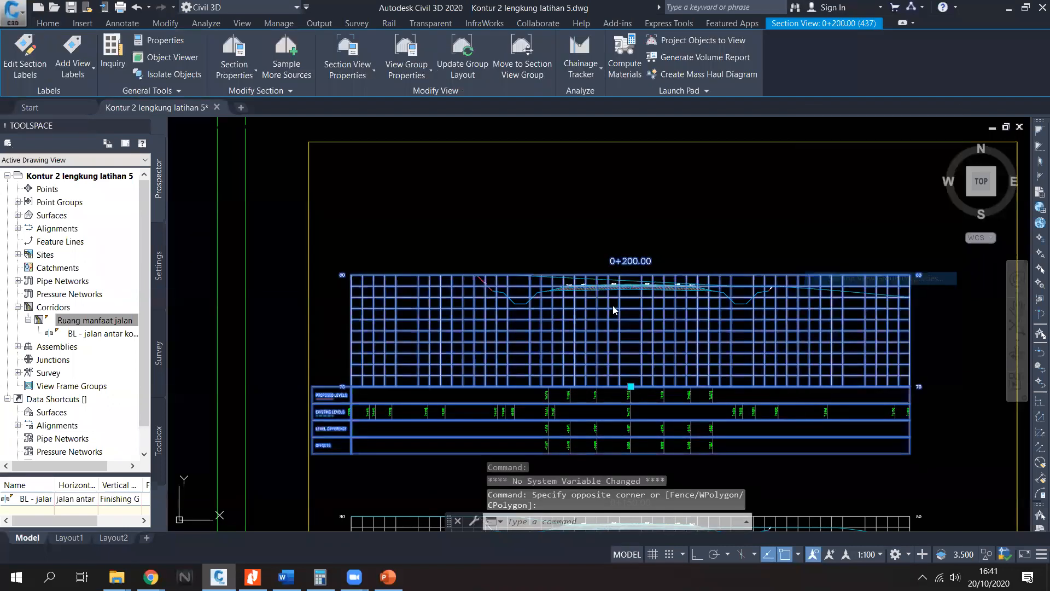
pyautogui.click(572, 278)
pyautogui.click(589, 314)
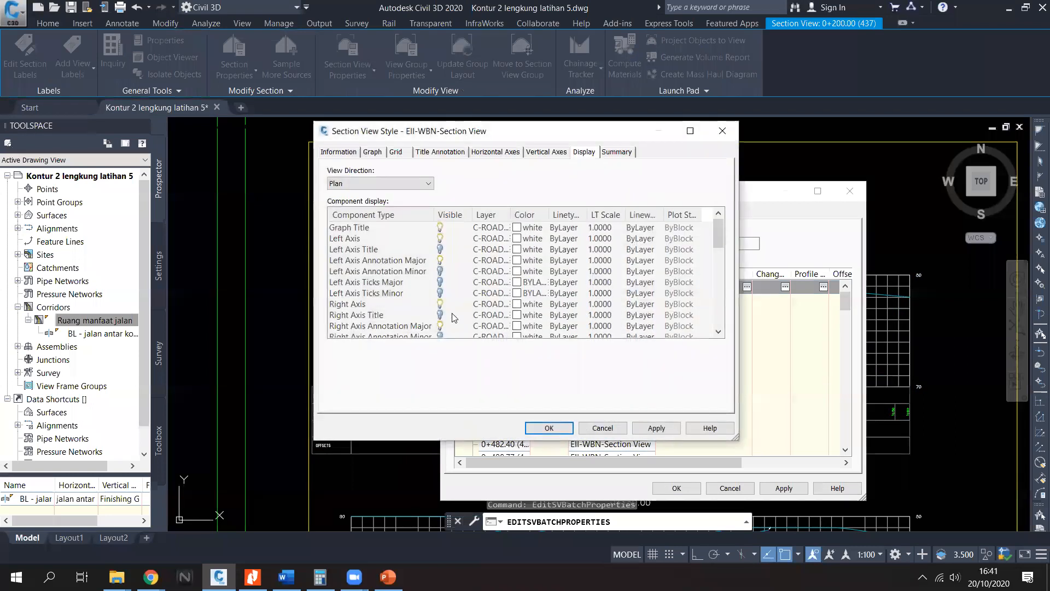
pyautogui.scroll(-10, 452, 317)
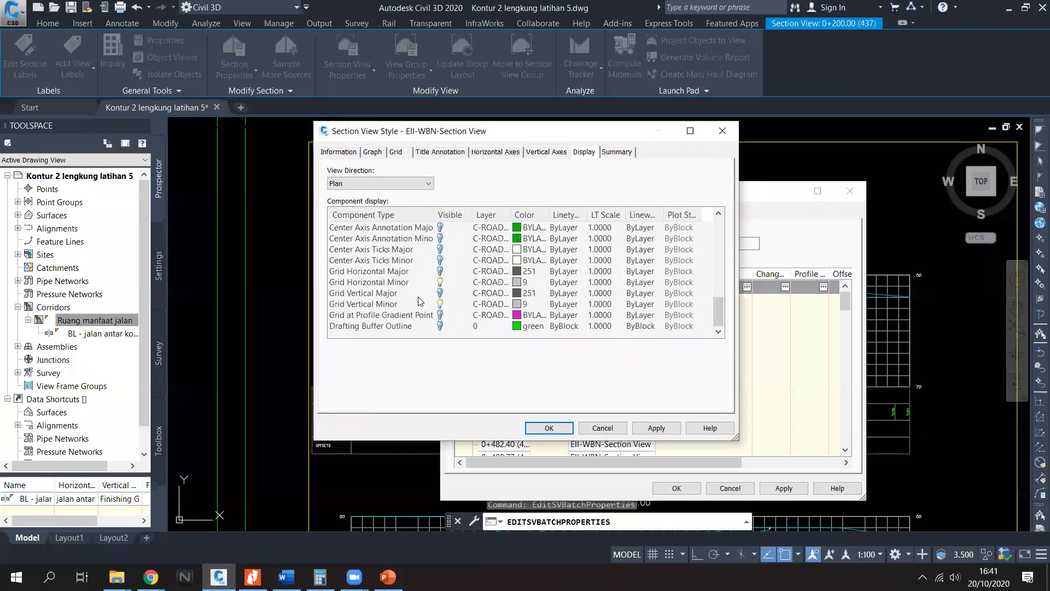
pyautogui.click(439, 271)
pyautogui.click(439, 282)
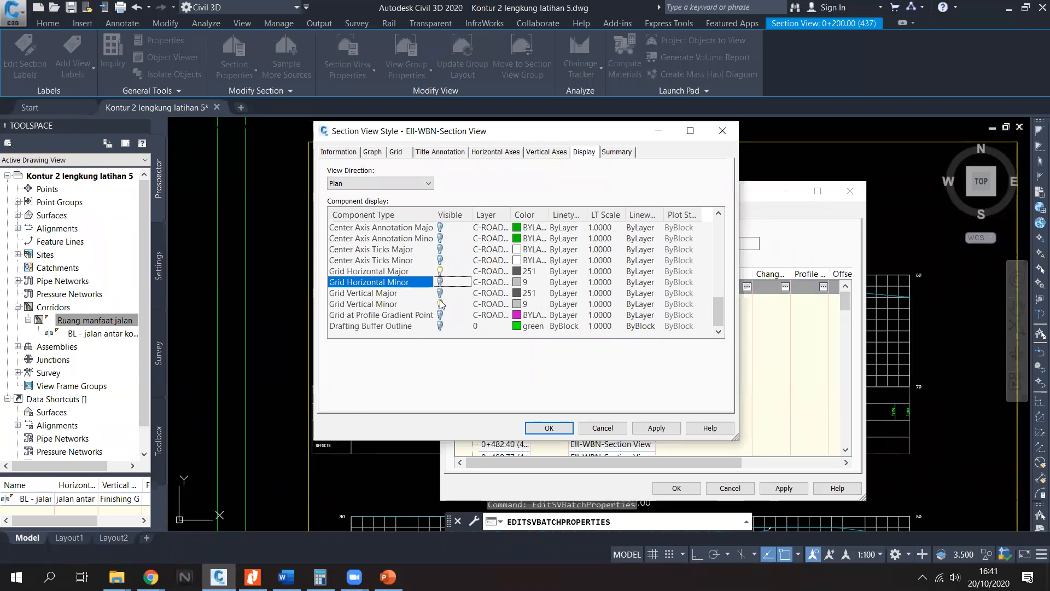
pyautogui.click(439, 292)
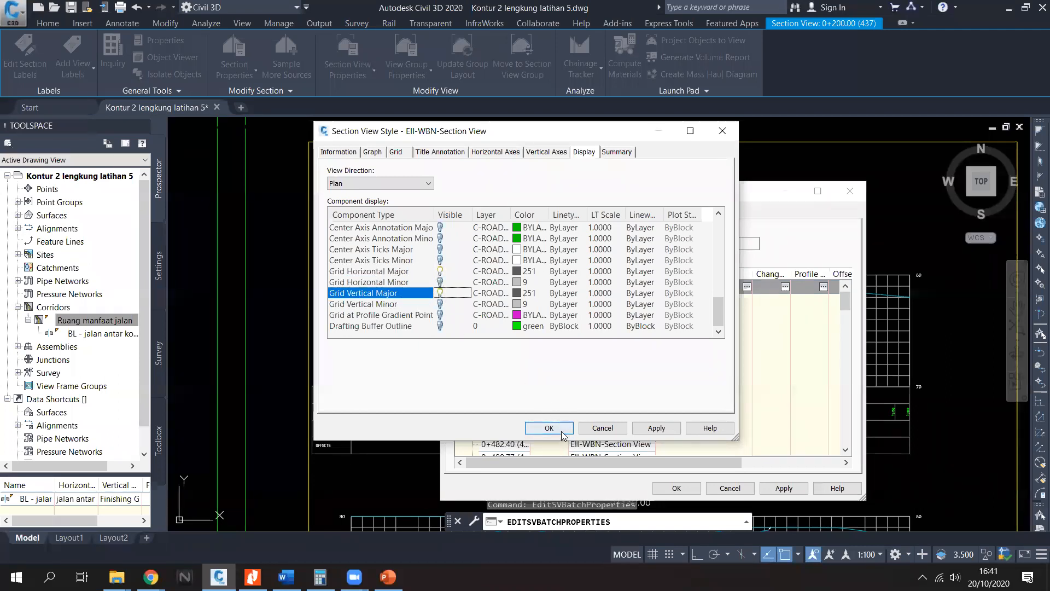
pyautogui.click(549, 428)
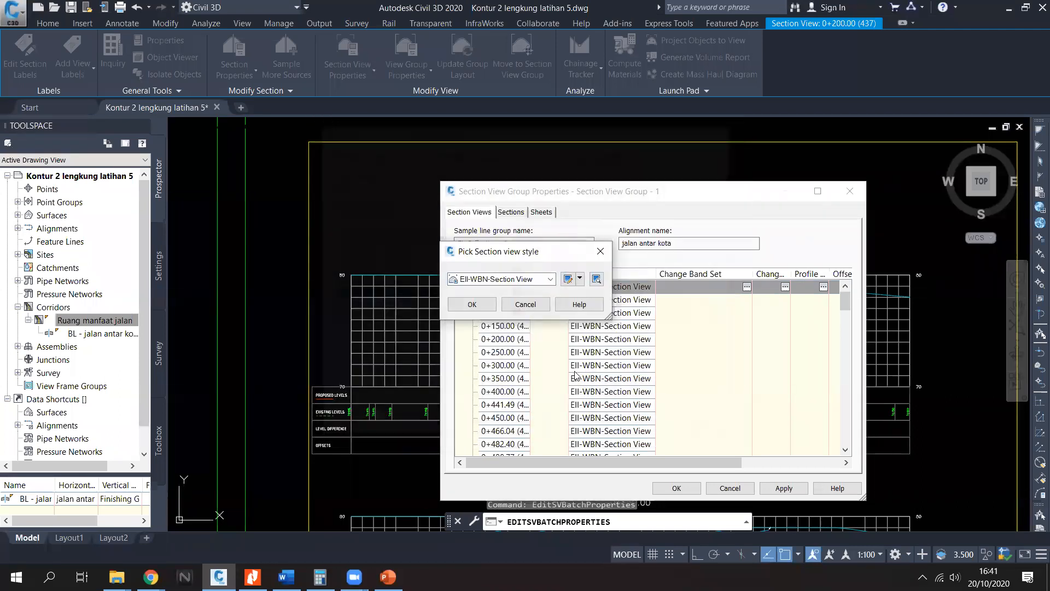
pyautogui.click(488, 307)
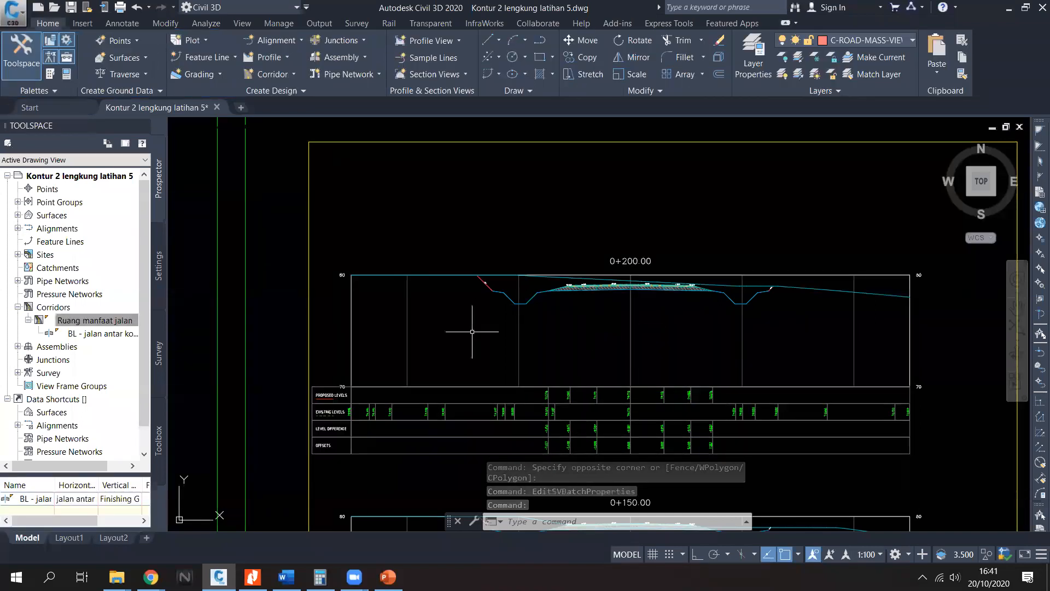
# Step: Open the section view group properties from section view 0+200.00
pyautogui.moveTo(655, 373); pyautogui.dragTo(580, 344, button='middle')
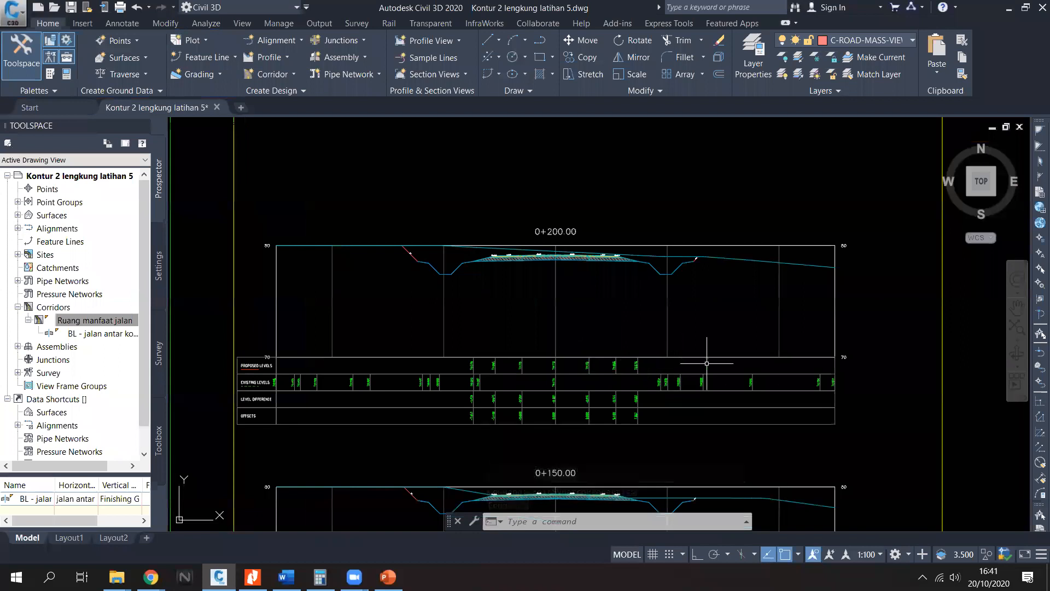
pyautogui.click(703, 329)
pyautogui.rightClick(715, 320)
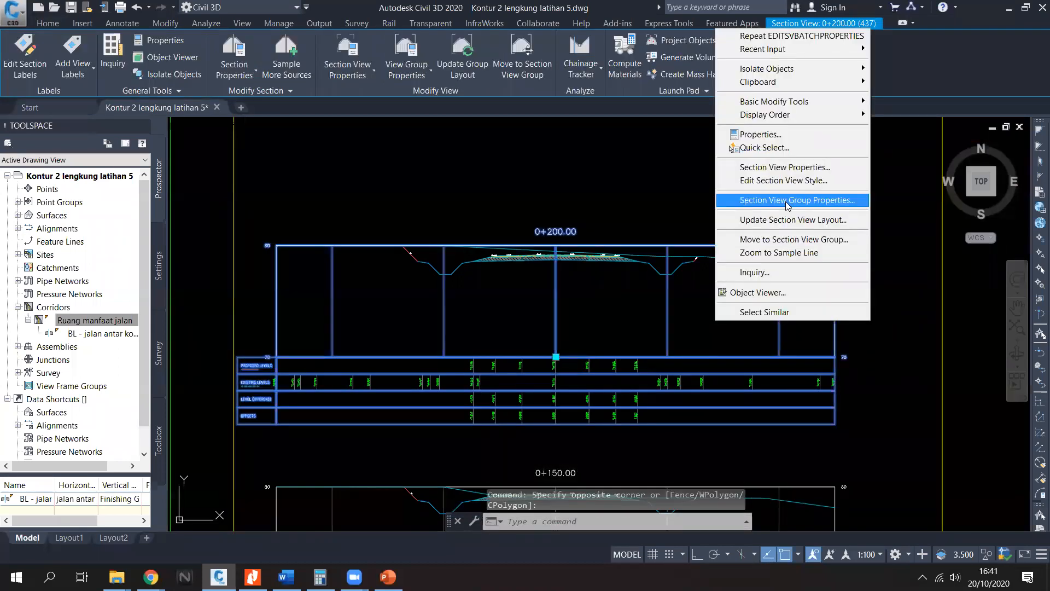
# Step: Turn on the minor horizontal and vertical grid lines in the section view group's EII-WBN-Section View style
pyautogui.click(797, 200)
pyautogui.click(606, 285)
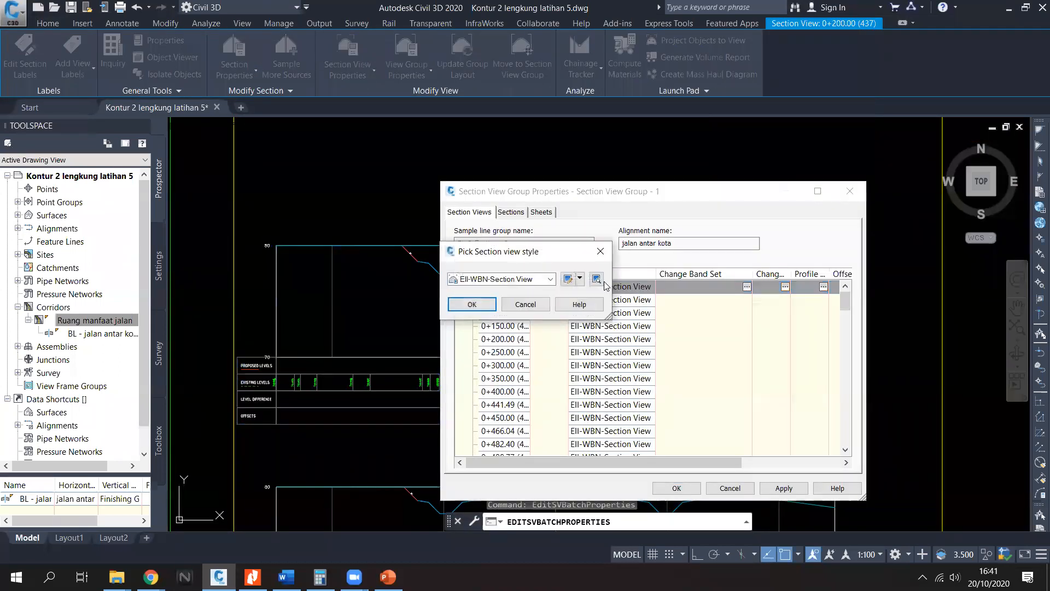
pyautogui.click(580, 279)
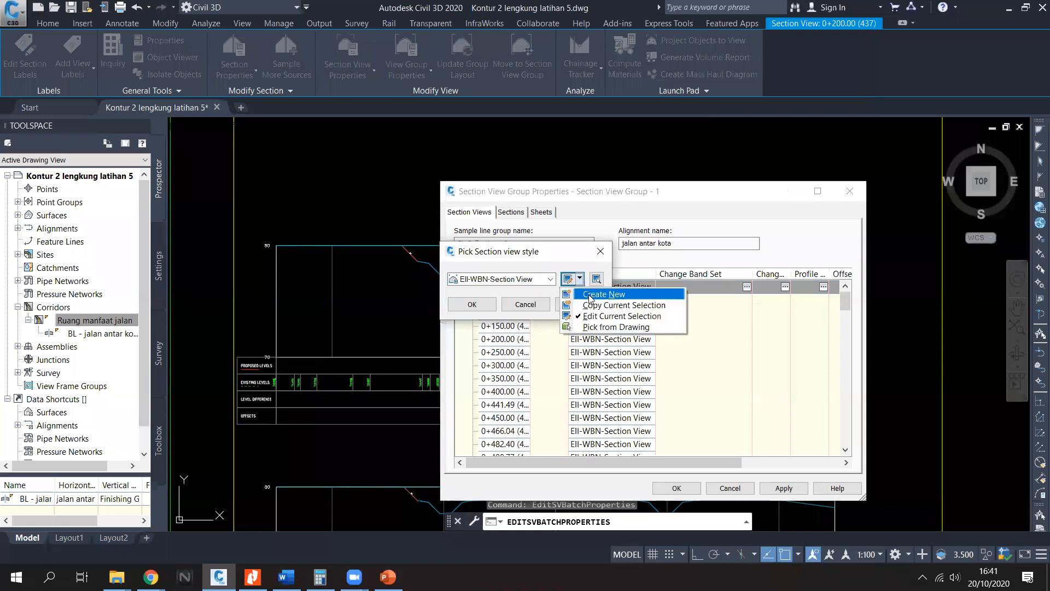
pyautogui.click(613, 315)
pyautogui.scroll(-6, 452, 304)
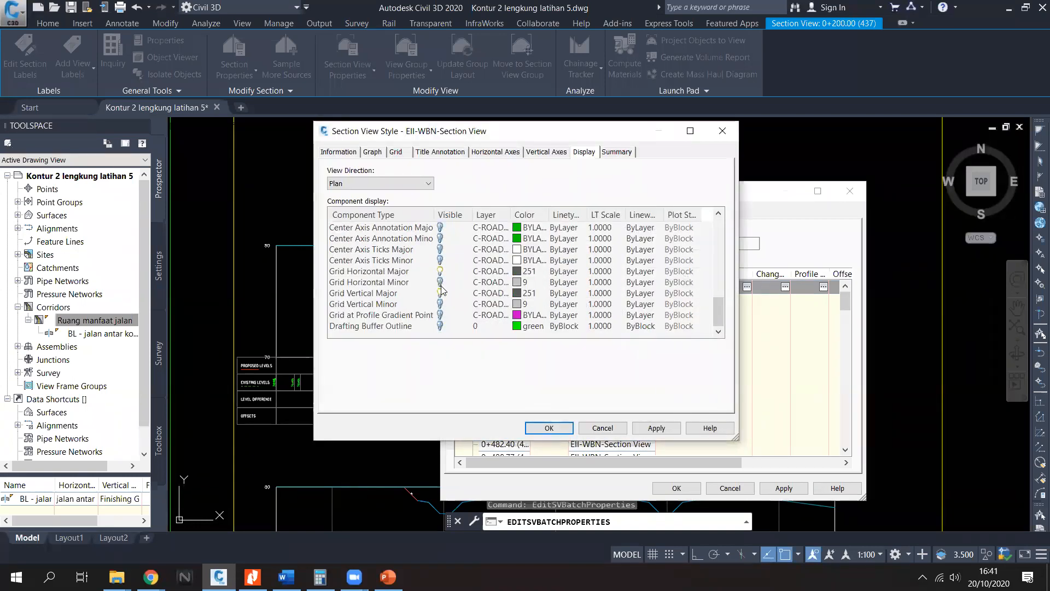
pyautogui.scroll(6, 456, 314)
pyautogui.scroll(2, 461, 322)
pyautogui.click(550, 154)
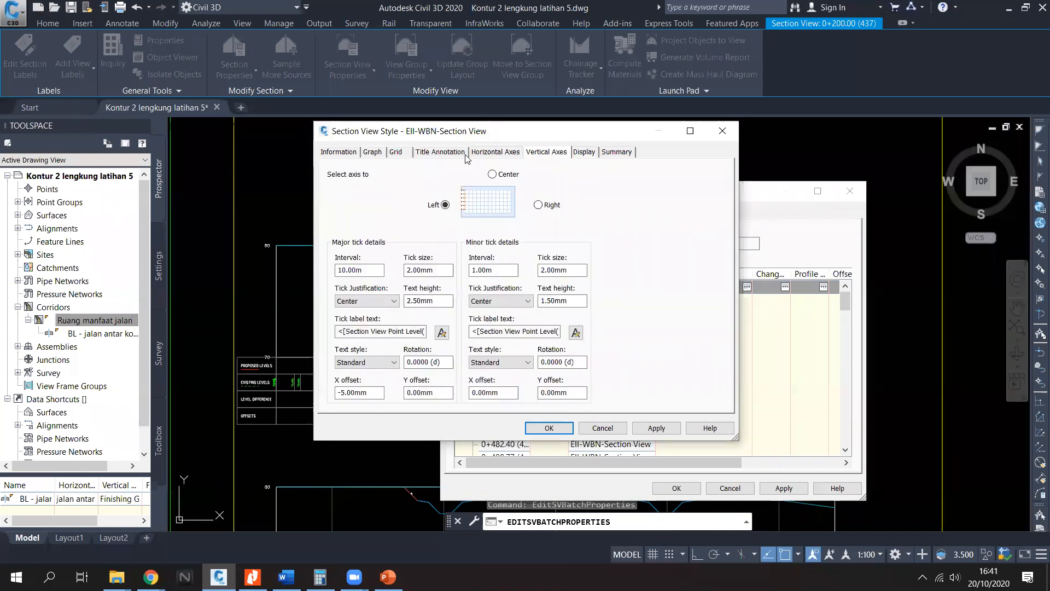
pyautogui.click(452, 154)
pyautogui.click(397, 153)
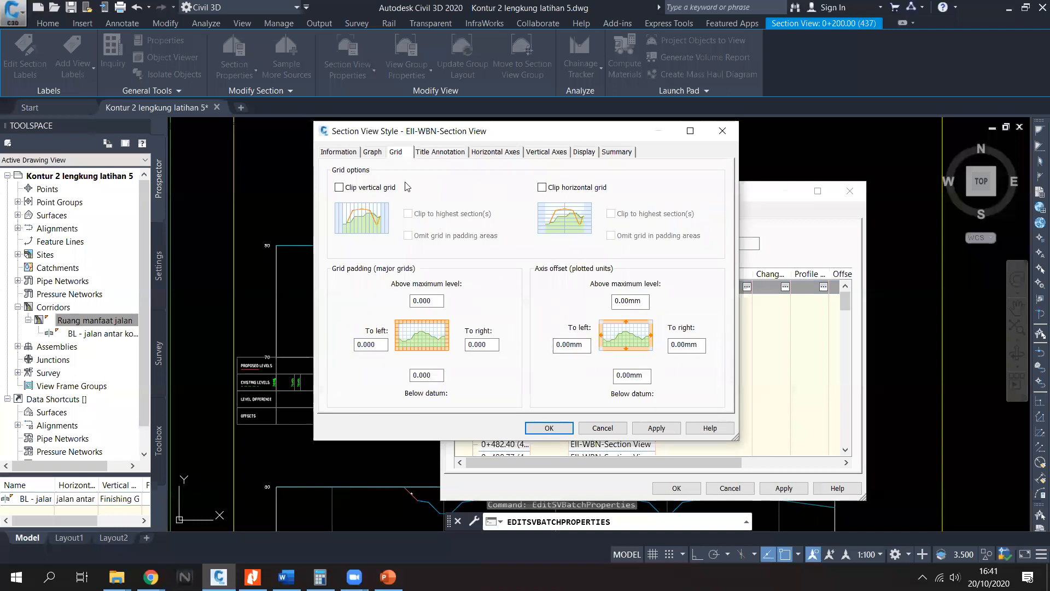
pyautogui.click(374, 153)
pyautogui.click(549, 427)
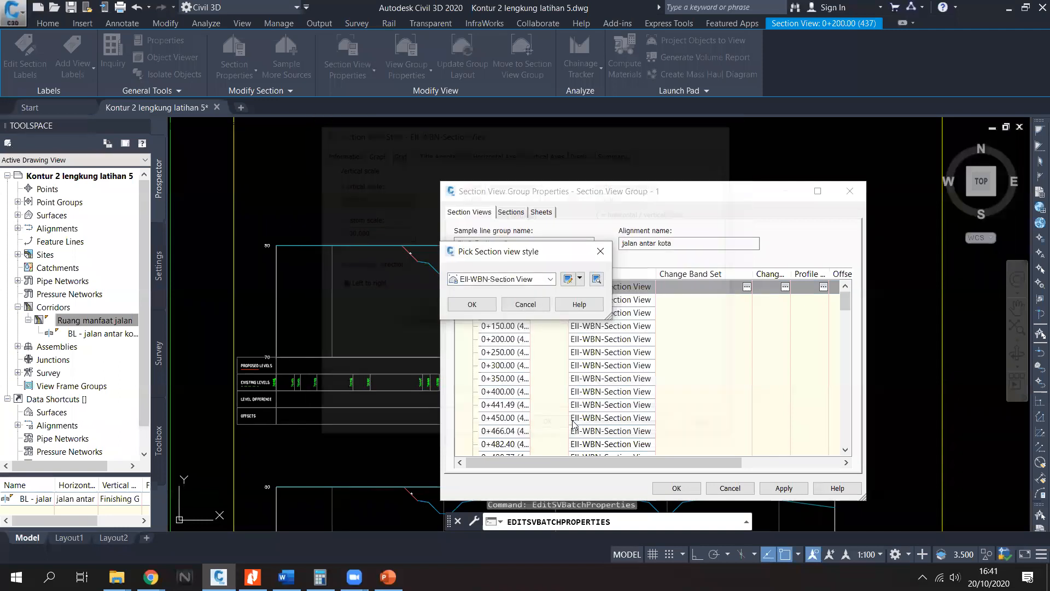
pyautogui.click(476, 302)
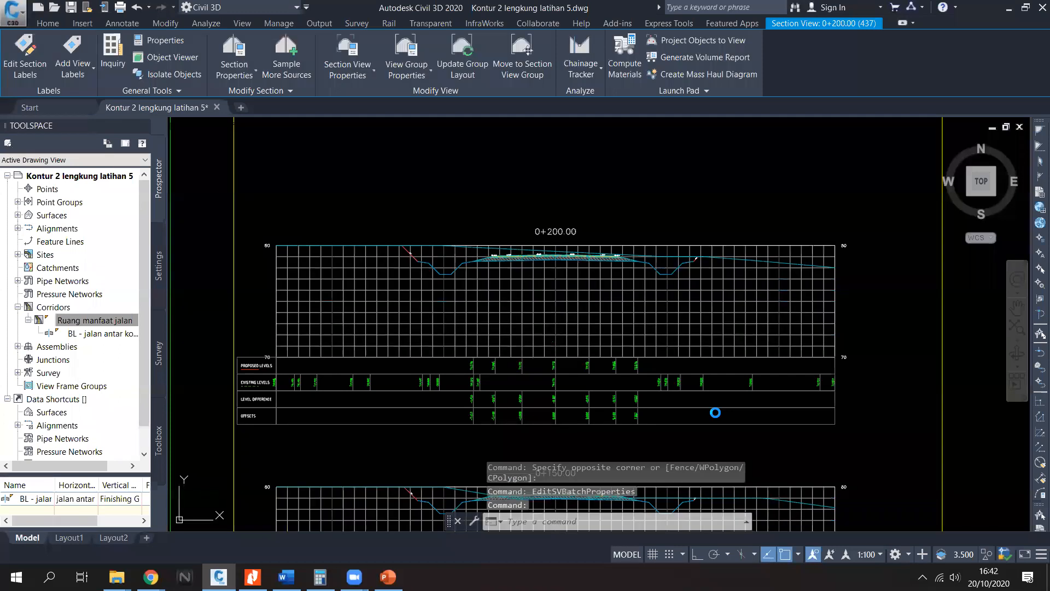
# Step: Examine the gridded cross-section sheets along the whole road alignment
pyautogui.scroll(-8, 653, 376)
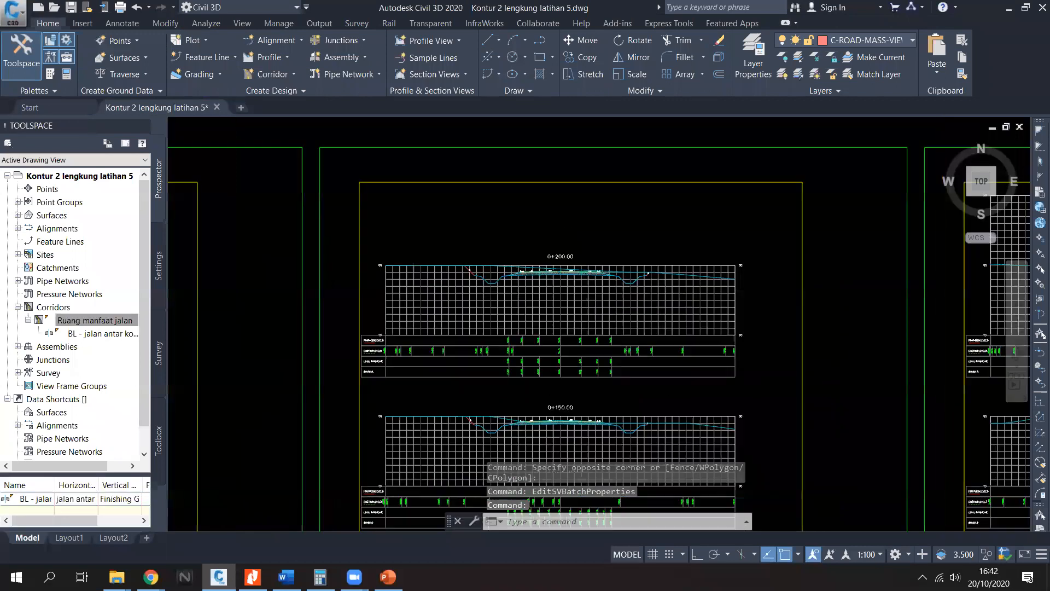
pyautogui.moveTo(754, 330); pyautogui.dragTo(500, 309, button='middle')
pyautogui.moveTo(766, 304); pyautogui.dragTo(505, 314, button='middle')
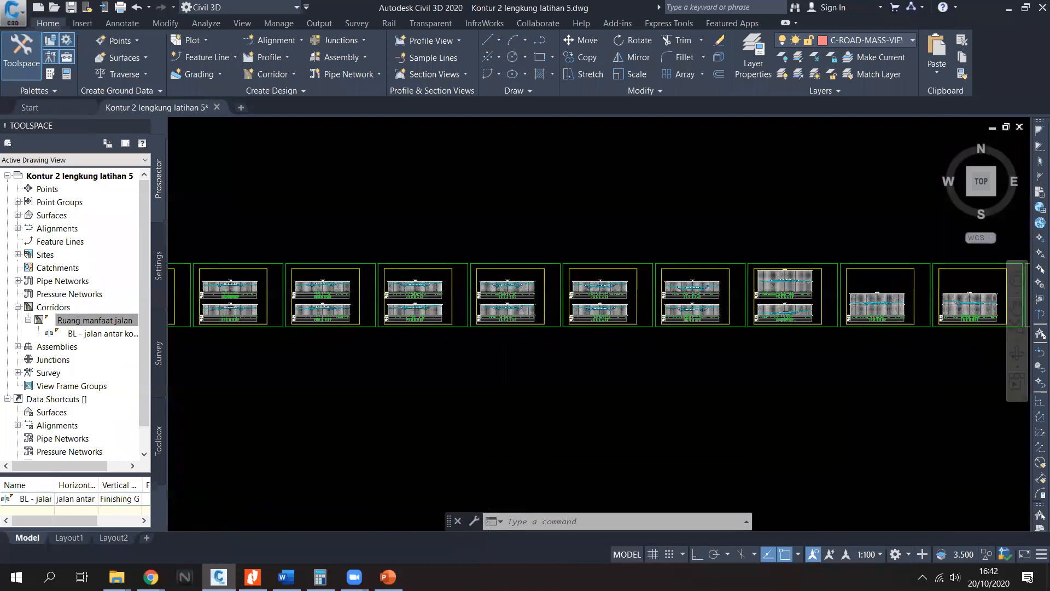
pyautogui.scroll(6, 677, 362)
pyautogui.moveTo(964, 356); pyautogui.dragTo(614, 333, button='middle')
pyautogui.moveTo(737, 327); pyautogui.dragTo(412, 329, button='middle')
pyautogui.moveTo(967, 332); pyautogui.dragTo(645, 326, button='middle')
pyautogui.moveTo(794, 320); pyautogui.dragTo(415, 319, button='middle')
pyautogui.moveTo(745, 329); pyautogui.dragTo(444, 323, button='middle')
pyautogui.moveTo(780, 323); pyautogui.dragTo(532, 319, button='middle')
pyautogui.scroll(-2, 438, 325)
pyautogui.moveTo(801, 328); pyautogui.dragTo(524, 322, button='middle')
pyautogui.moveTo(770, 320); pyautogui.dragTo(544, 320, button='middle')
pyautogui.moveTo(801, 314); pyautogui.dragTo(530, 314, button='middle')
pyautogui.moveTo(837, 323); pyautogui.dragTo(535, 321, button='middle')
pyautogui.moveTo(771, 313); pyautogui.dragTo(489, 312, button='middle')
pyautogui.moveTo(738, 310); pyautogui.dragTo(483, 310, button='middle')
pyautogui.moveTo(814, 305); pyautogui.dragTo(658, 305, button='middle')
pyautogui.moveTo(736, 305); pyautogui.dragTo(612, 298, button='middle')
pyautogui.moveTo(781, 299); pyautogui.dragTo(553, 297, button='middle')
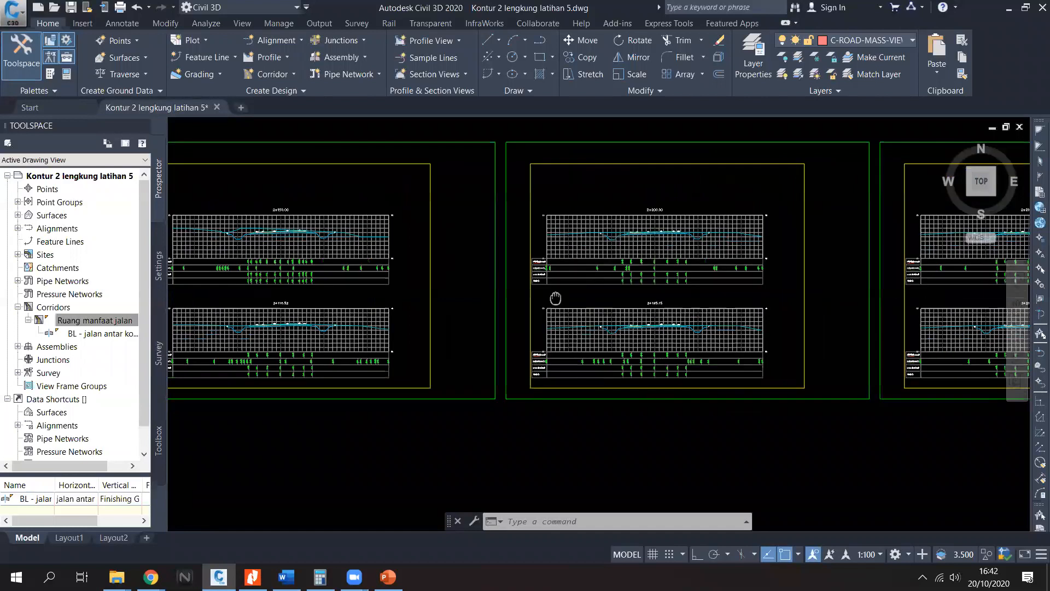
pyautogui.moveTo(905, 298); pyautogui.dragTo(547, 298, button='middle')
pyautogui.moveTo(770, 298); pyautogui.dragTo(534, 297, button='middle')
pyautogui.moveTo(815, 291); pyautogui.dragTo(556, 295, button='middle')
pyautogui.moveTo(822, 296); pyautogui.dragTo(545, 293, button='middle')
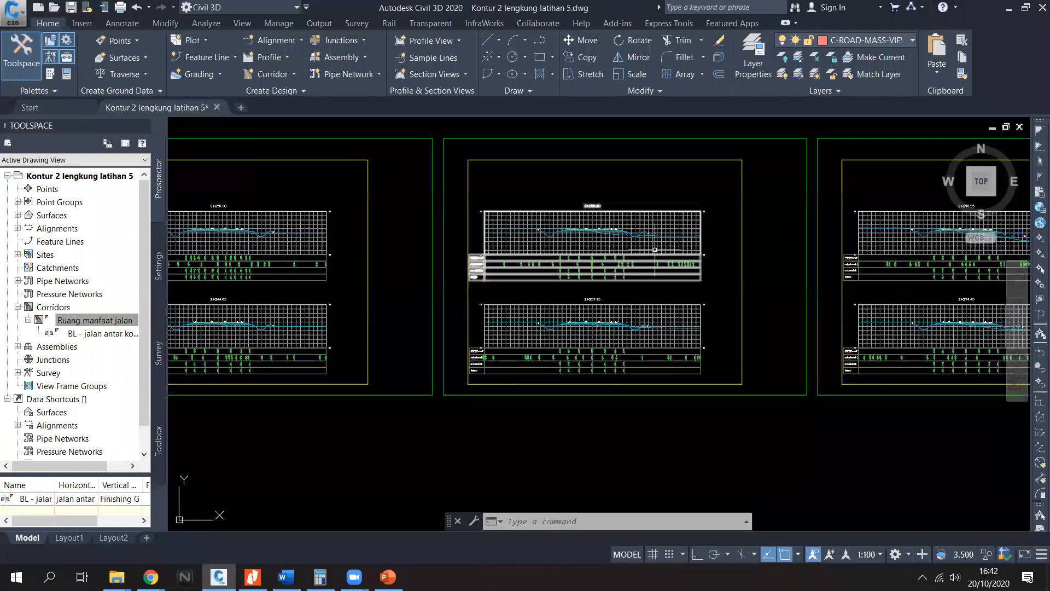
# Step: Examine the right-hand ditch and its daylight slope in the cross sections near station 2+274.45
pyautogui.scroll(8, 654, 249)
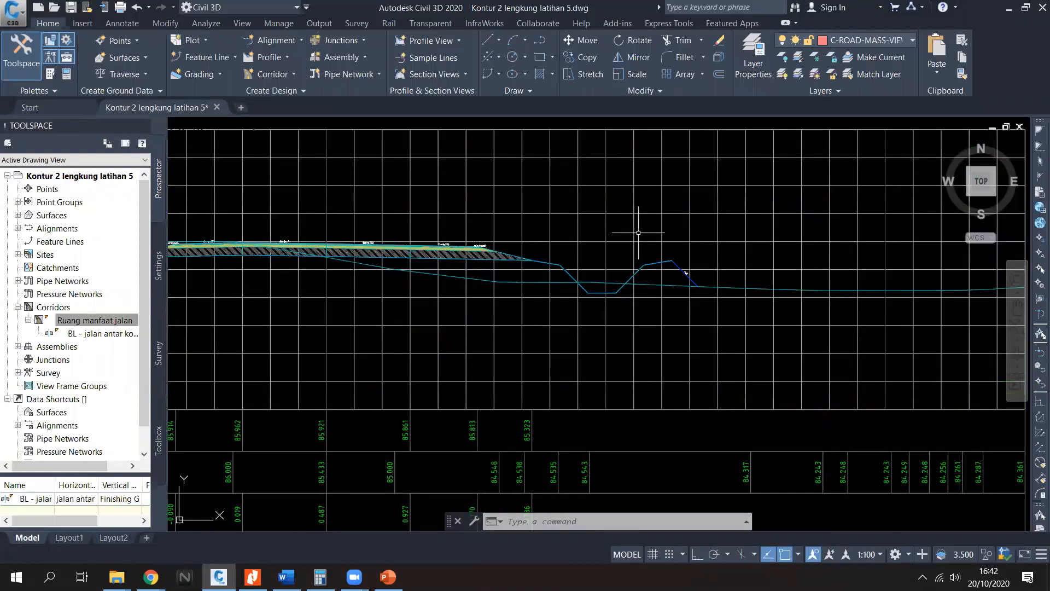
pyautogui.moveTo(579, 271); pyautogui.dragTo(619, 270, button='middle')
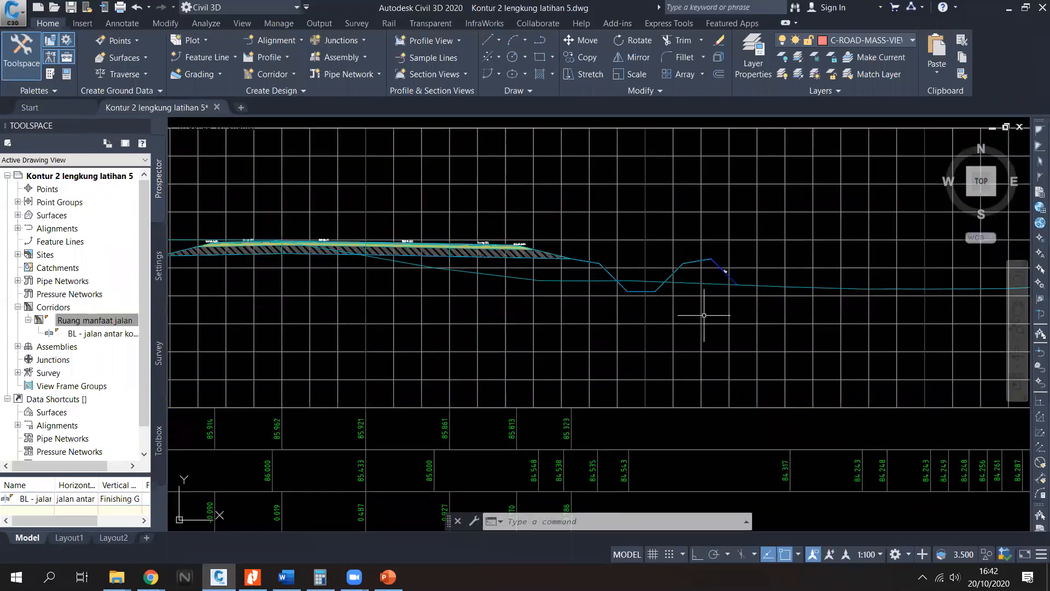
pyautogui.scroll(-6, 656, 308)
pyautogui.scroll(4, 633, 281)
pyautogui.scroll(3, 740, 244)
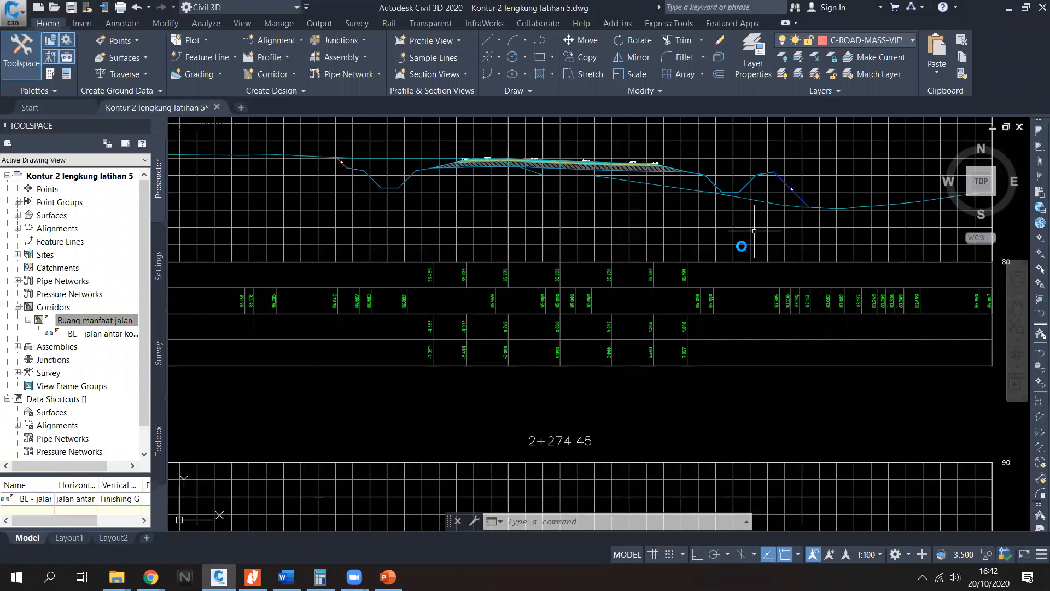
pyautogui.scroll(-5, 705, 250)
pyautogui.scroll(4, 711, 247)
# Step: Inspect the Ditch subassembly attached to the right fill condition of the road assembly
pyautogui.scroll(-8, 704, 273)
pyautogui.scroll(-5, 773, 293)
pyautogui.scroll(8, 487, 223)
pyautogui.scroll(5, 480, 280)
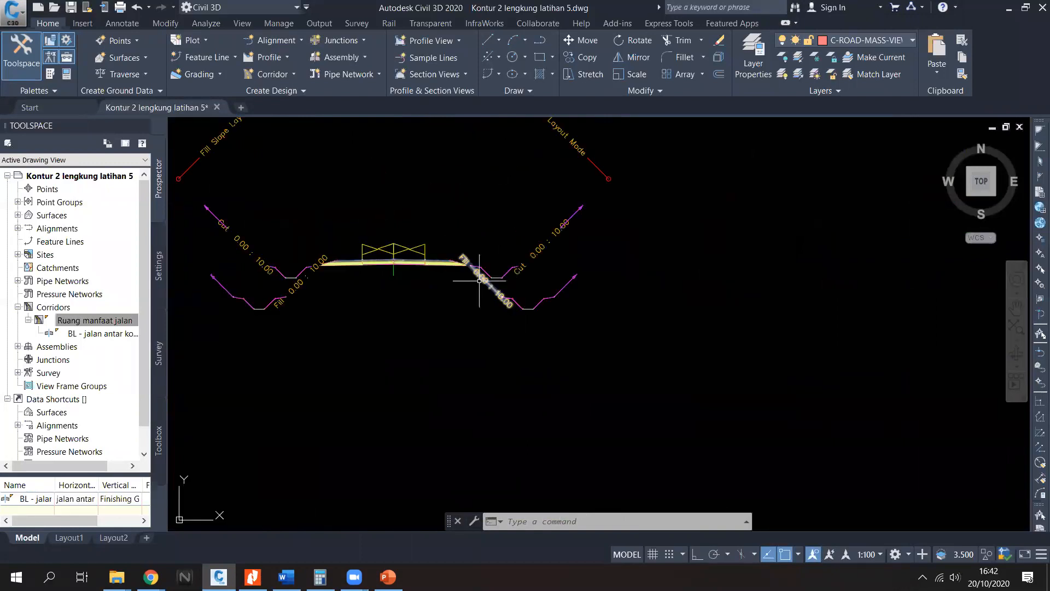
pyautogui.moveTo(524, 272); pyautogui.dragTo(569, 244, button='middle')
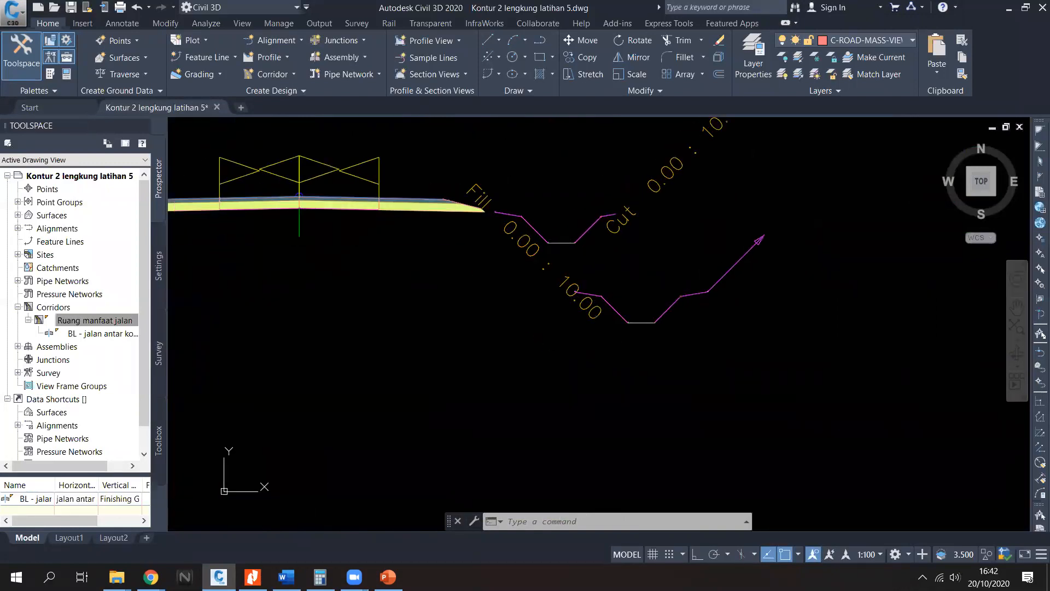
pyautogui.click(600, 296)
pyautogui.press('Escape')
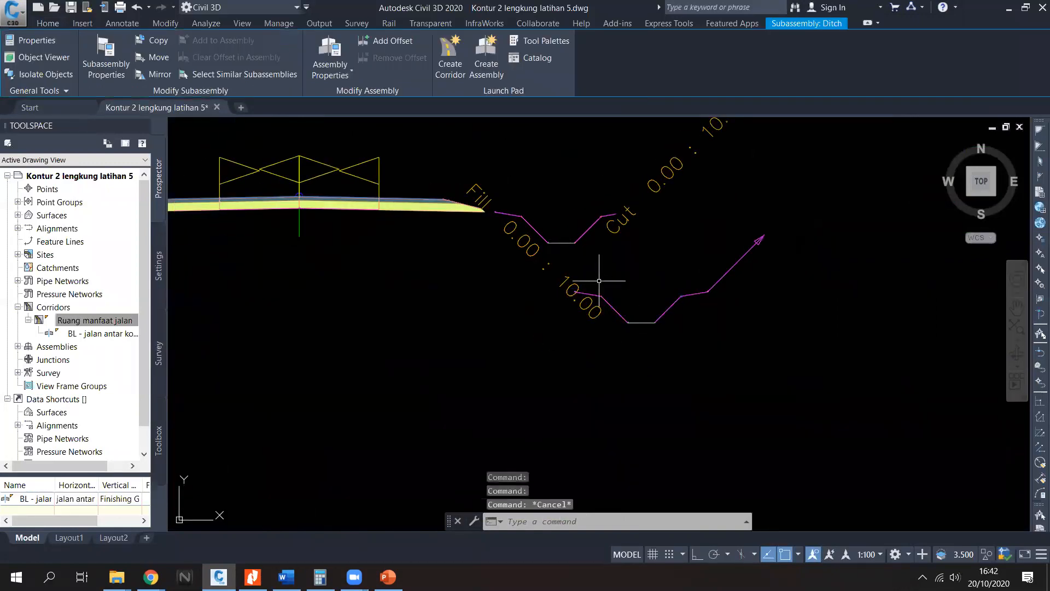
pyautogui.scroll(-2, 549, 285)
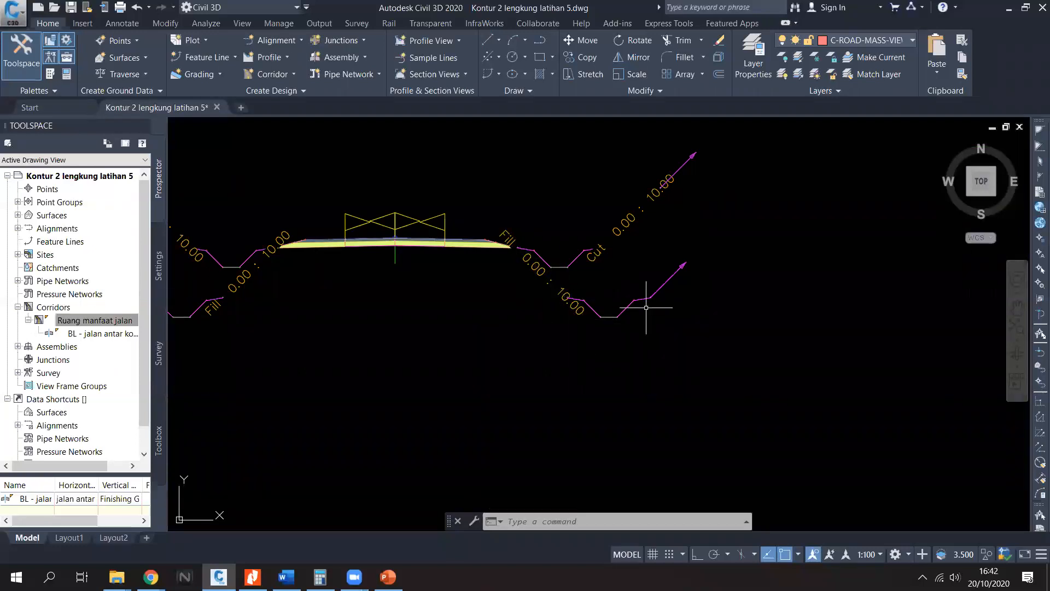
pyautogui.scroll(2, 542, 301)
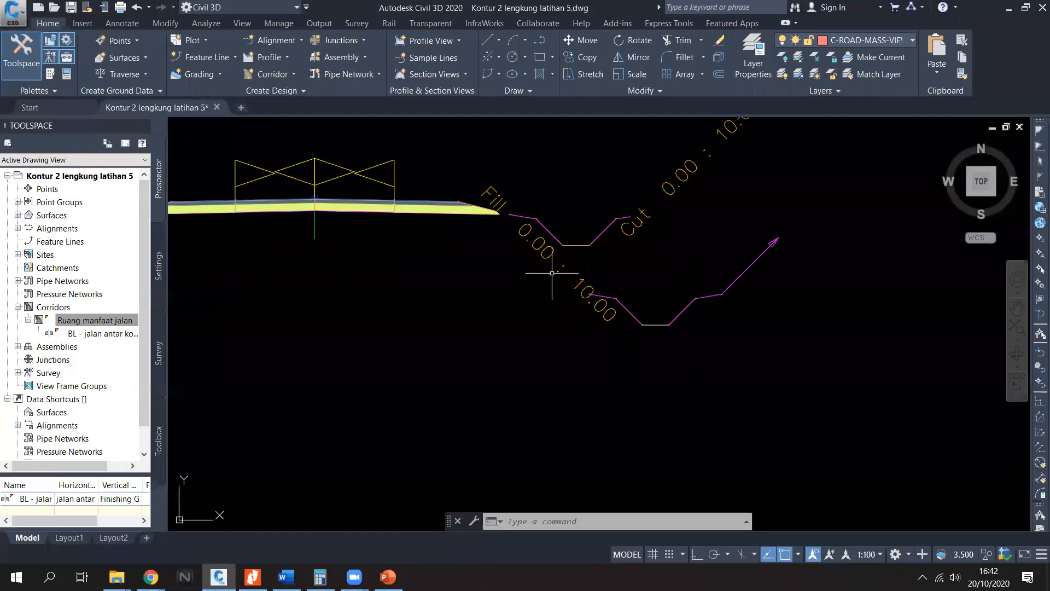
pyautogui.click(566, 278)
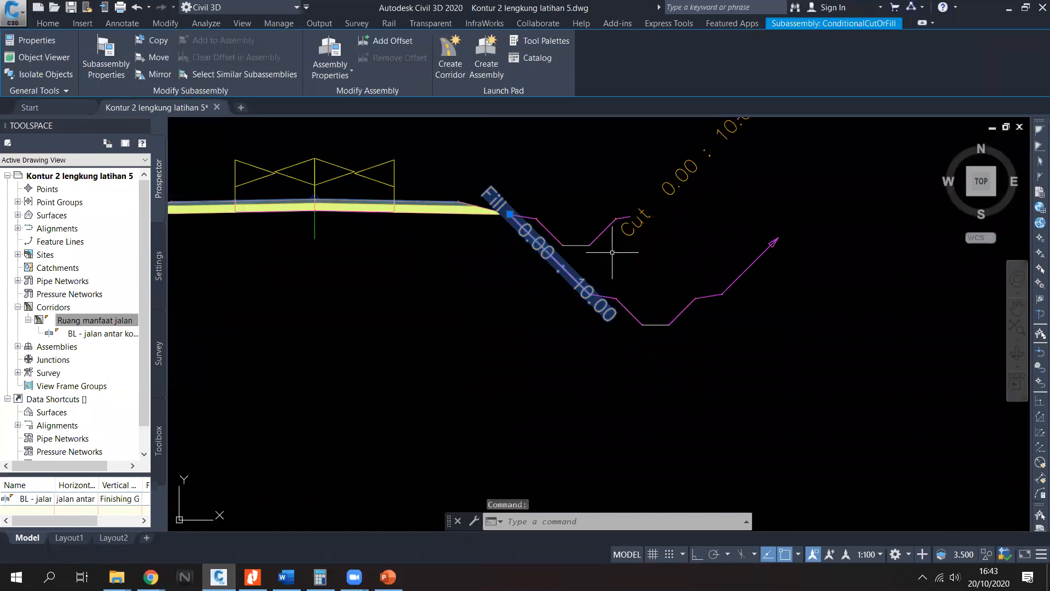
pyautogui.click(556, 42)
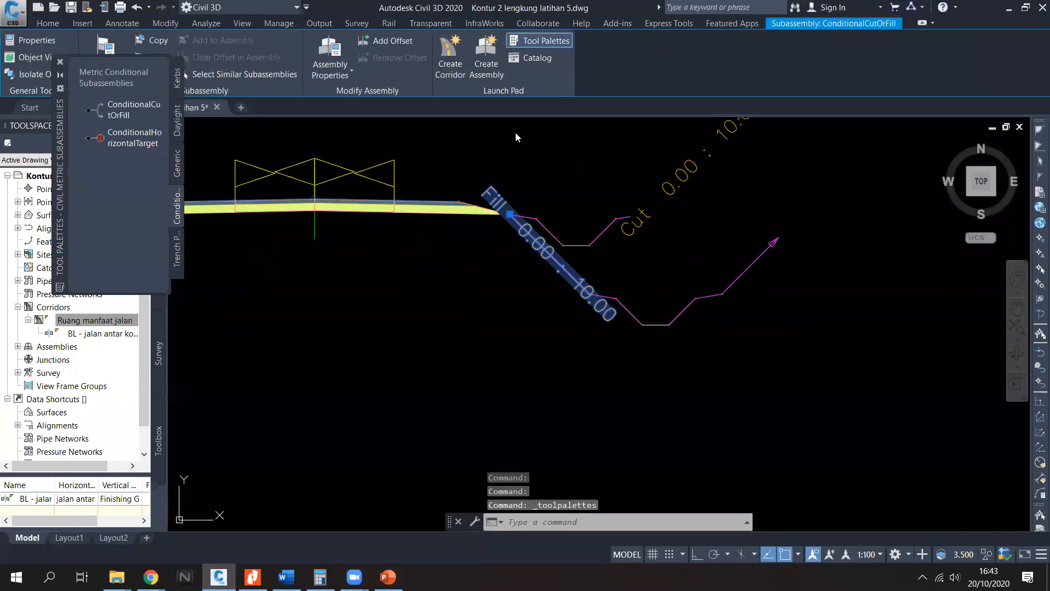
pyautogui.click(60, 63)
pyautogui.press('Escape')
pyautogui.press('Escape')
# Step: Look through the Generic metric subassemblies for a link suited to the road assembly's fill side
pyautogui.click(314, 221)
pyautogui.click(501, 40)
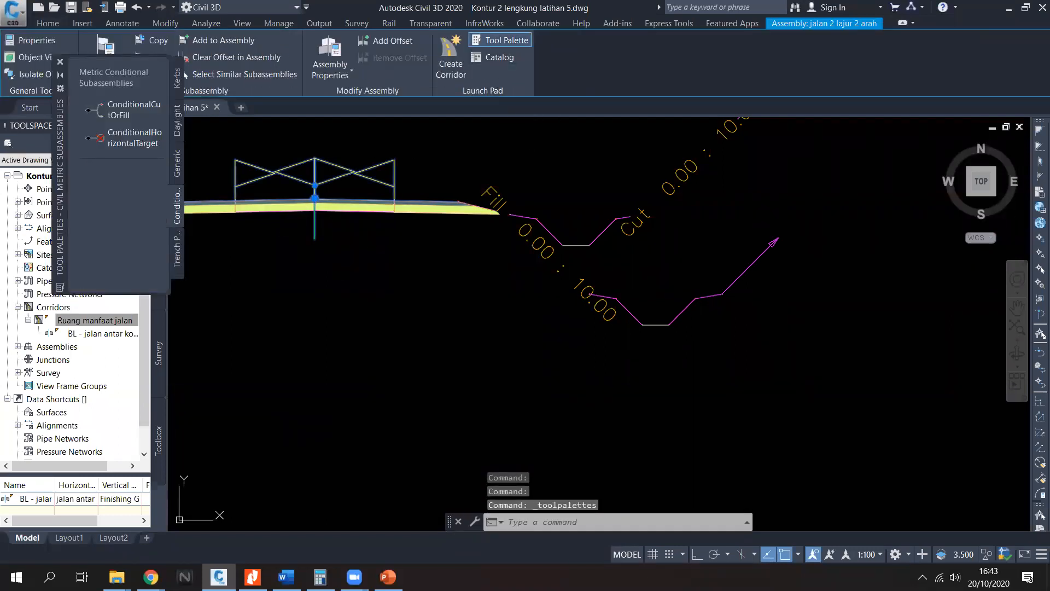
pyautogui.click(177, 271)
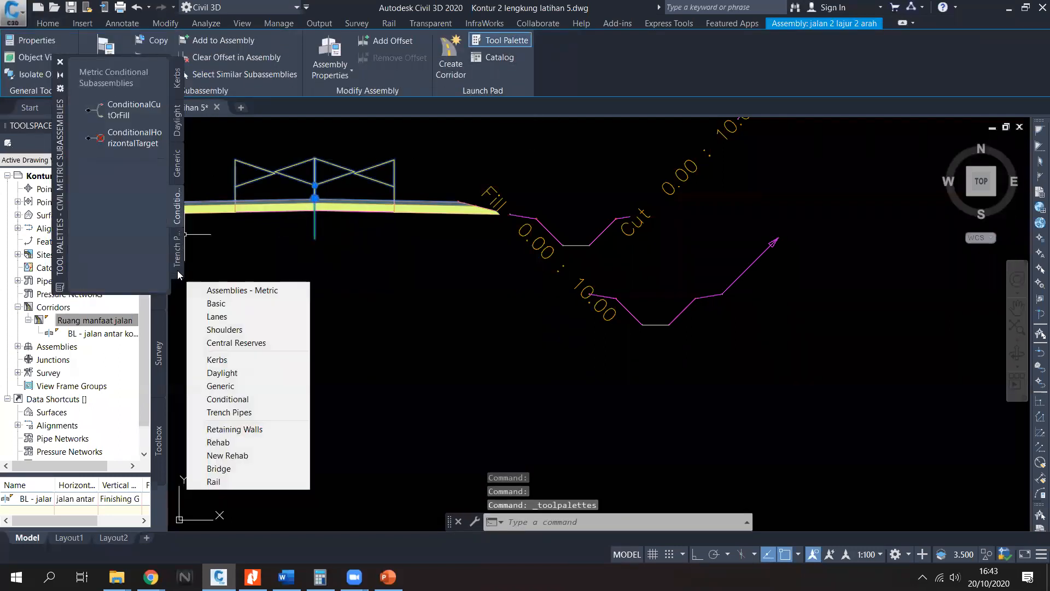
pyautogui.click(230, 386)
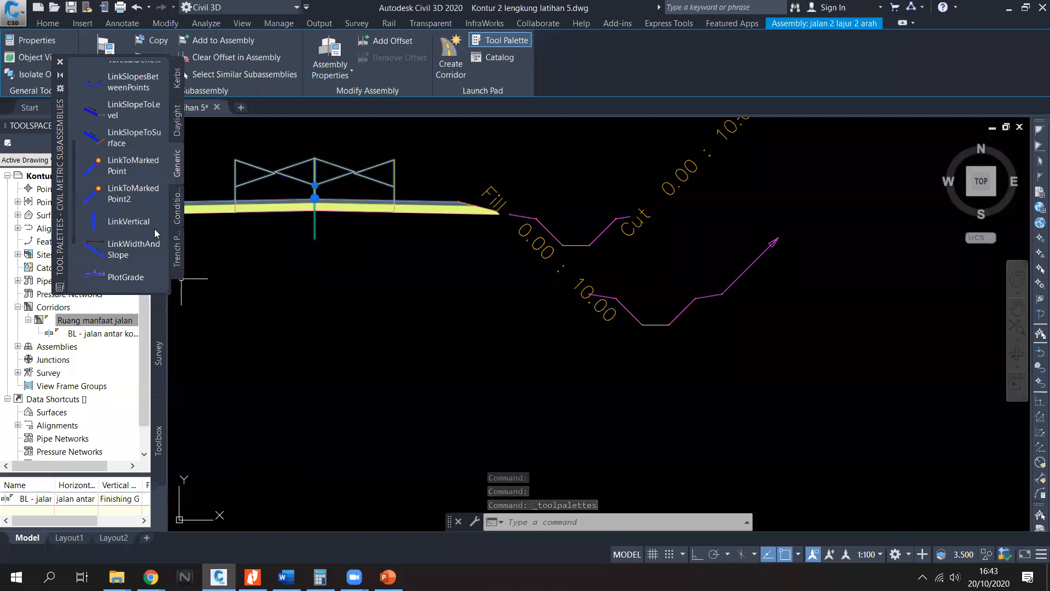
pyautogui.scroll(-3, 133, 278)
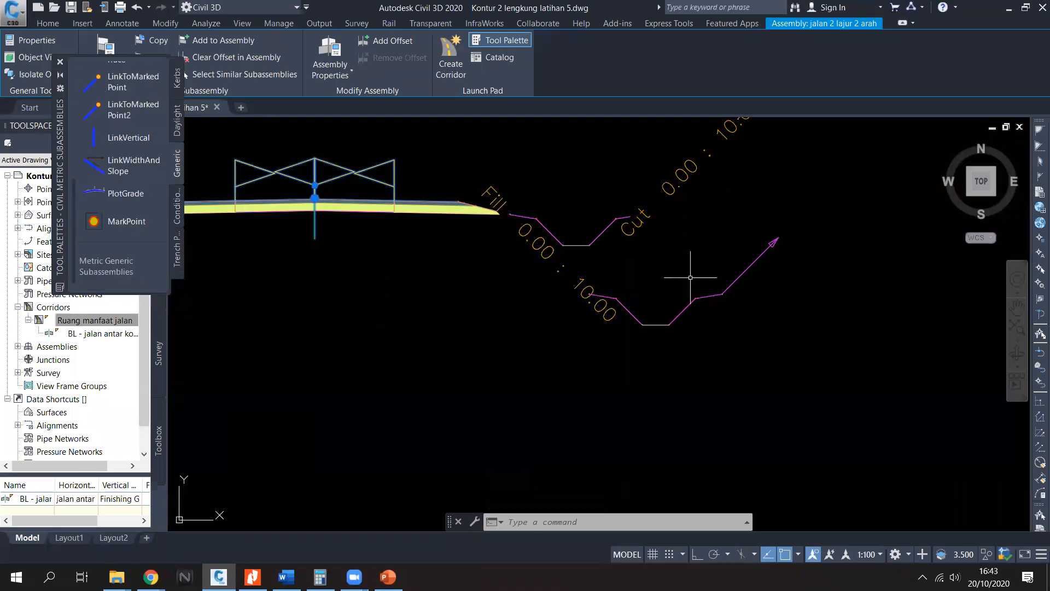
pyautogui.press('Escape')
# Step: Copy the right ditch's outer LinkSlopeToSurface link to the start point of the ditch at the fill condition
pyautogui.click(766, 287)
pyautogui.click(759, 265)
pyautogui.click(61, 62)
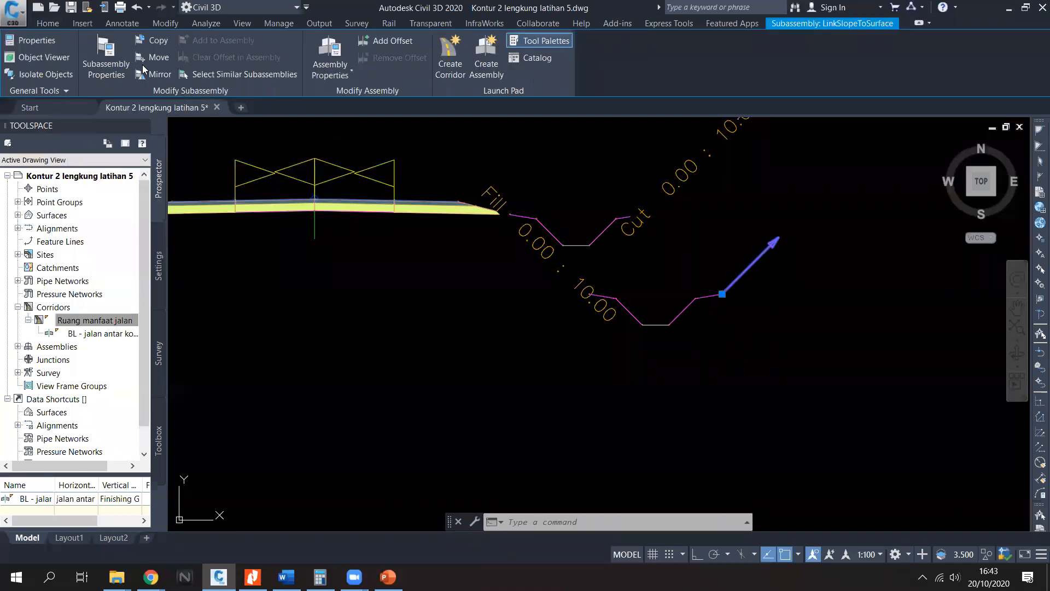
pyautogui.click(151, 40)
pyautogui.scroll(4, 601, 295)
pyautogui.scroll(4, 561, 282)
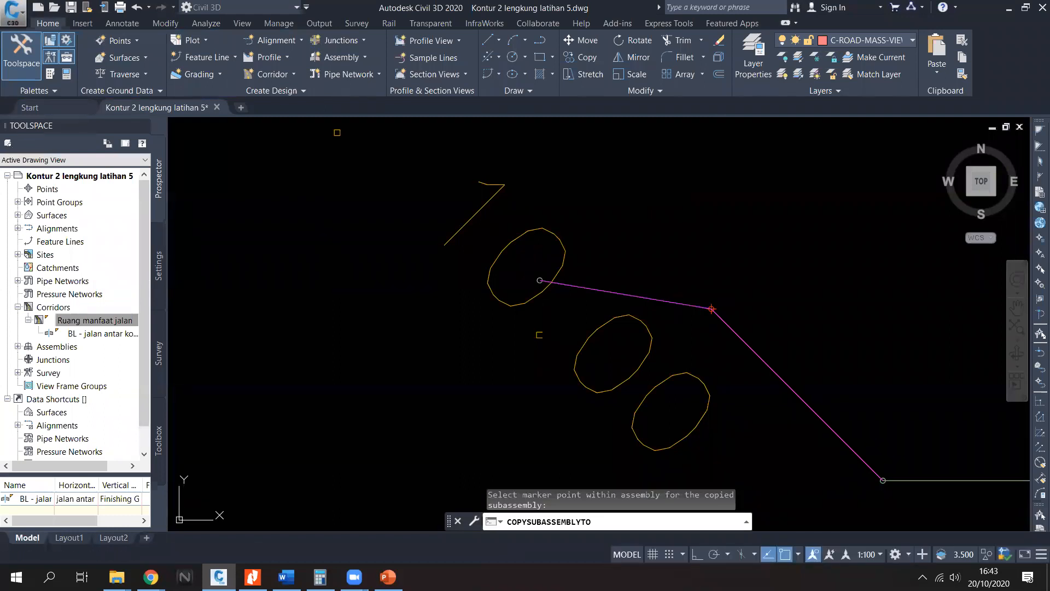
pyautogui.click(540, 280)
pyautogui.scroll(-3, 549, 288)
pyautogui.moveTo(598, 292); pyautogui.dragTo(544, 327, button='middle')
pyautogui.press('Escape')
# Step: Open the copied LinkSlopeToSurface link's properties and set its slope to 0%
pyautogui.click(507, 298)
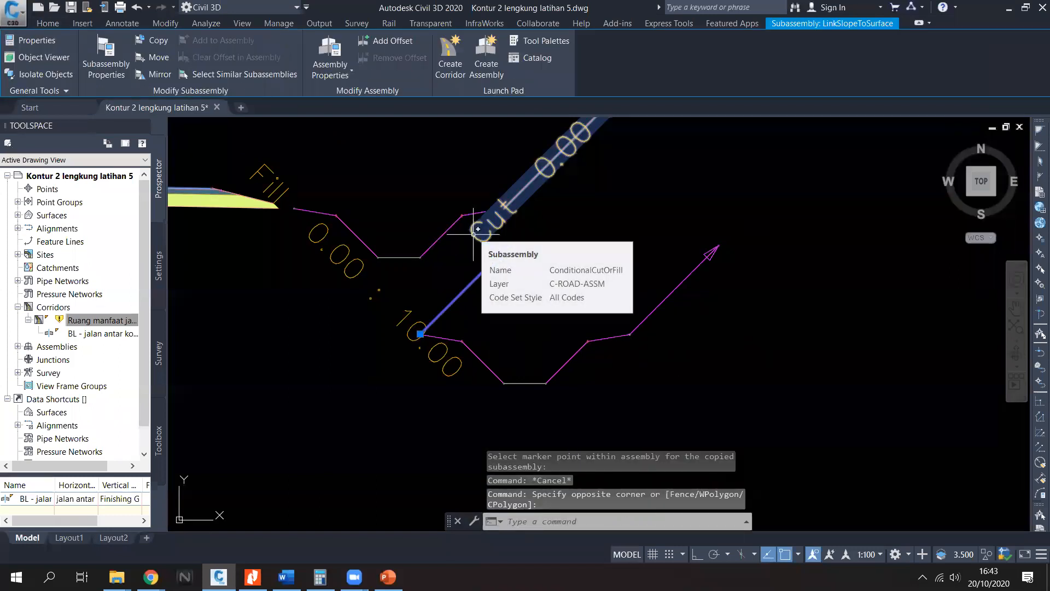
pyautogui.write('pr')
pyautogui.press('Return')
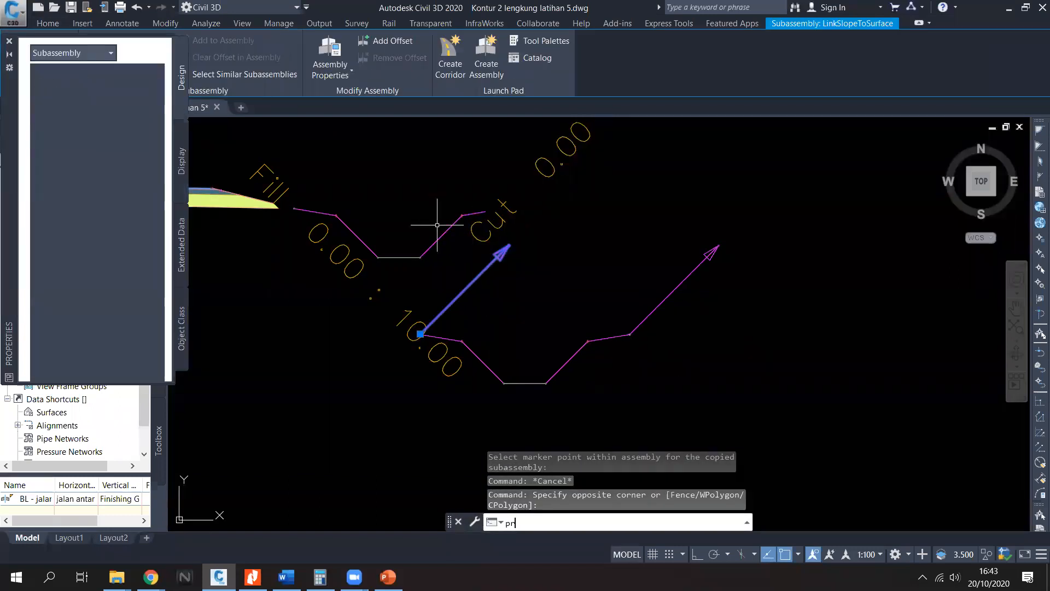
pyautogui.scroll(-5, 131, 257)
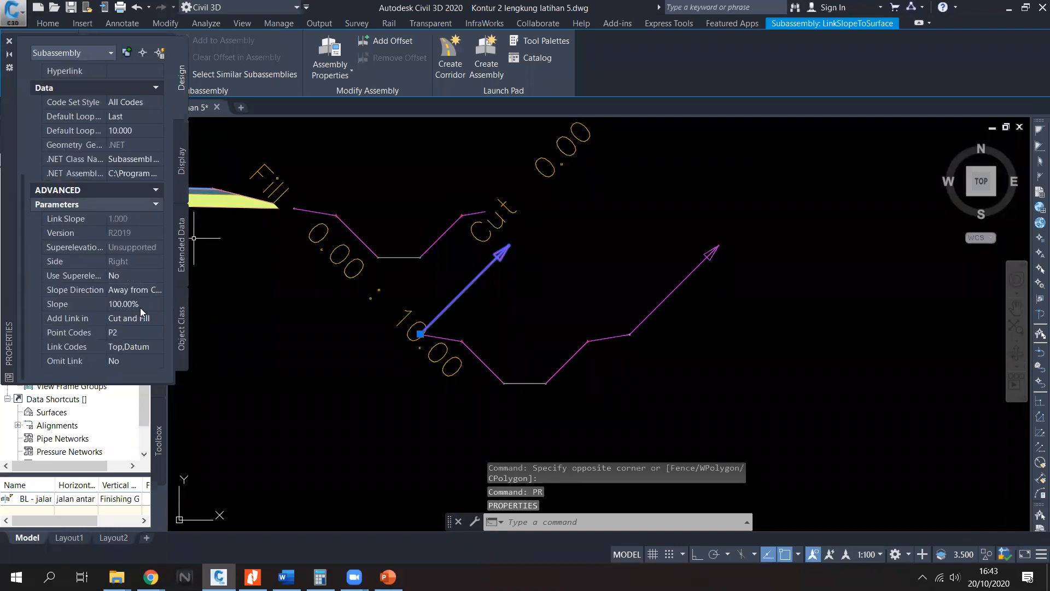
pyautogui.click(143, 305)
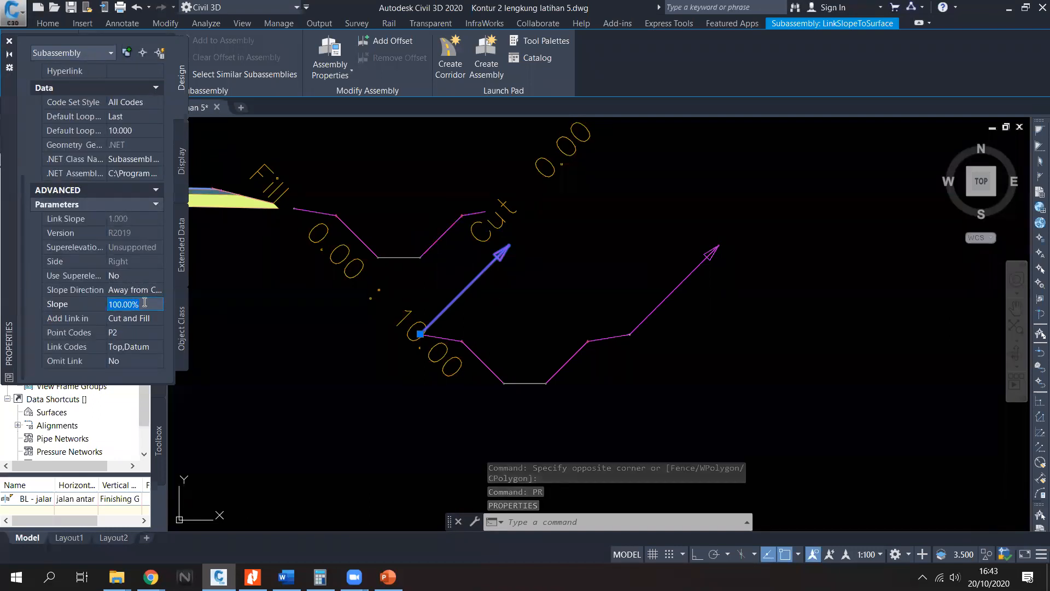
pyautogui.write('0')
pyautogui.press('Return')
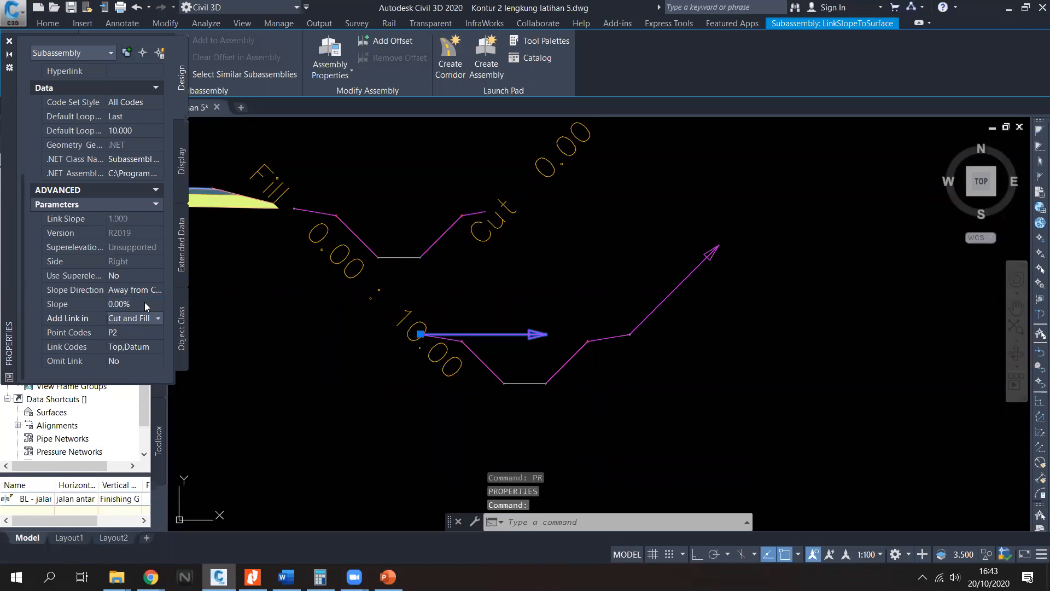
# Step: Restrict the copied LinkSlopeToSurface link to Cut Only and set its slope to -100%
pyautogui.click(140, 320)
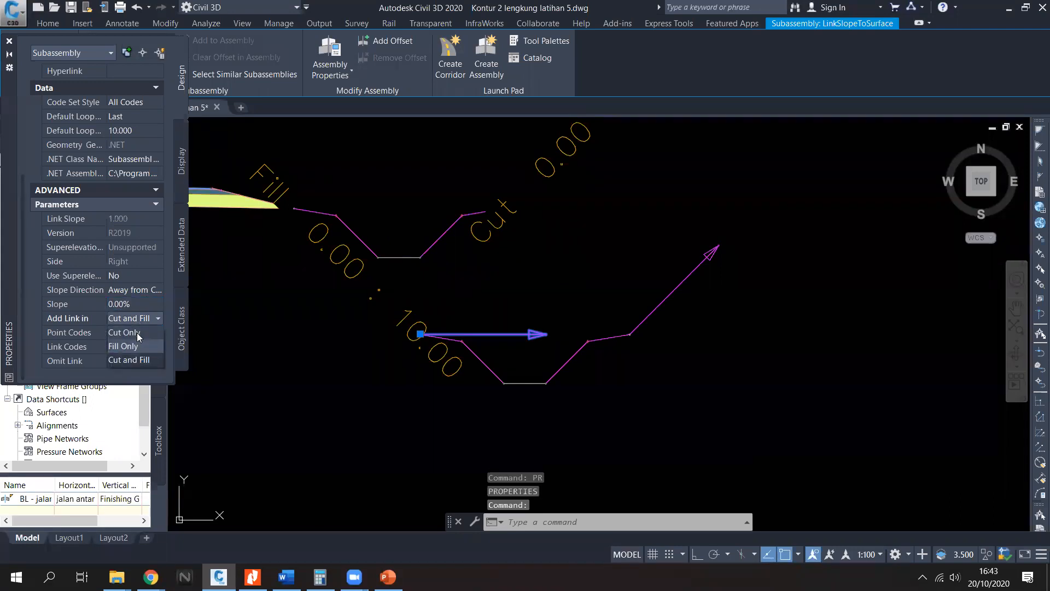
pyautogui.click(137, 333)
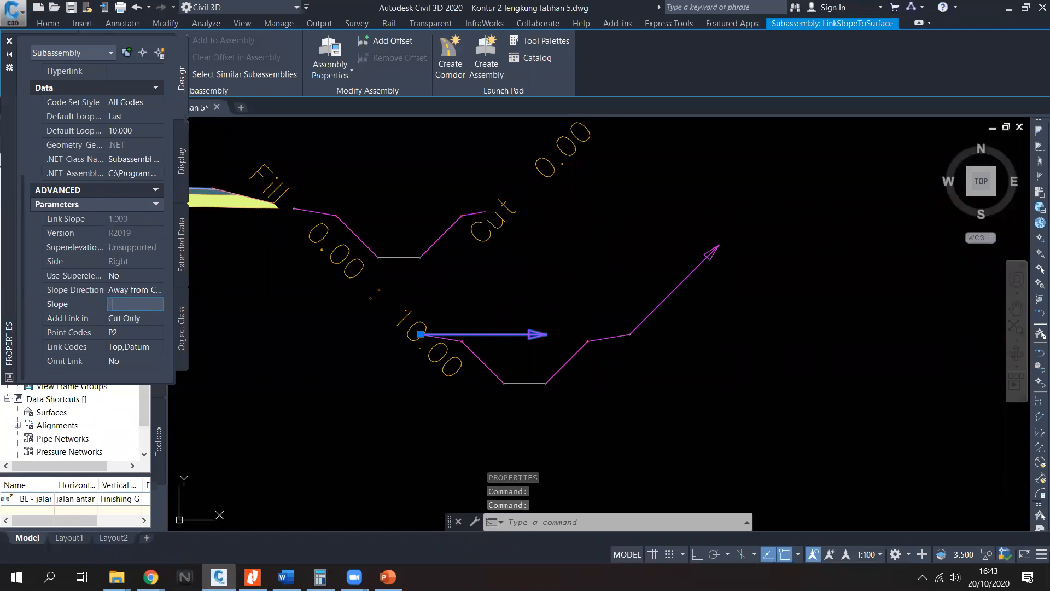
pyautogui.write('100')
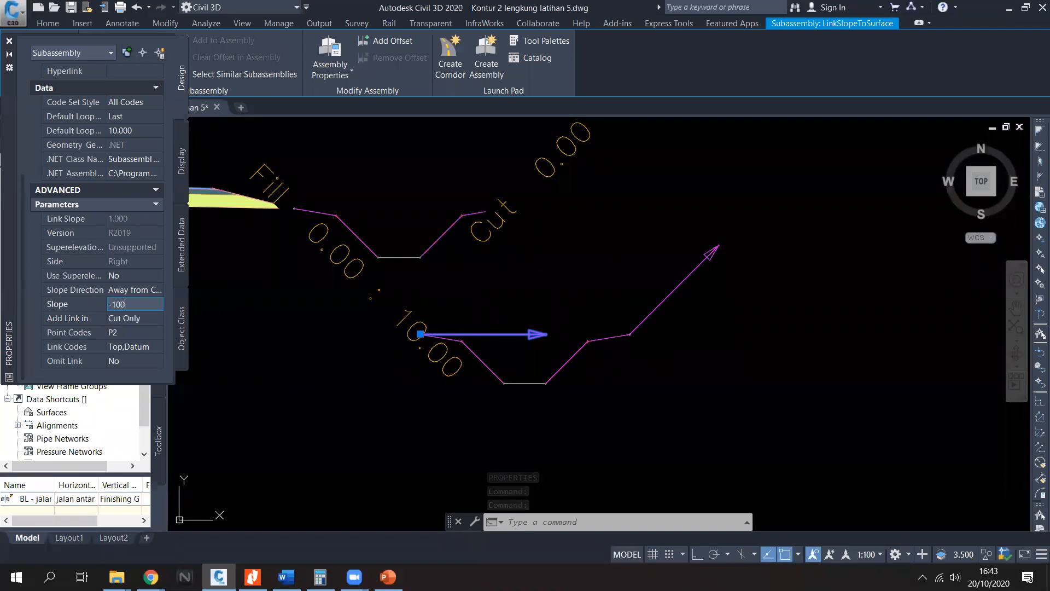
pyautogui.press('Return')
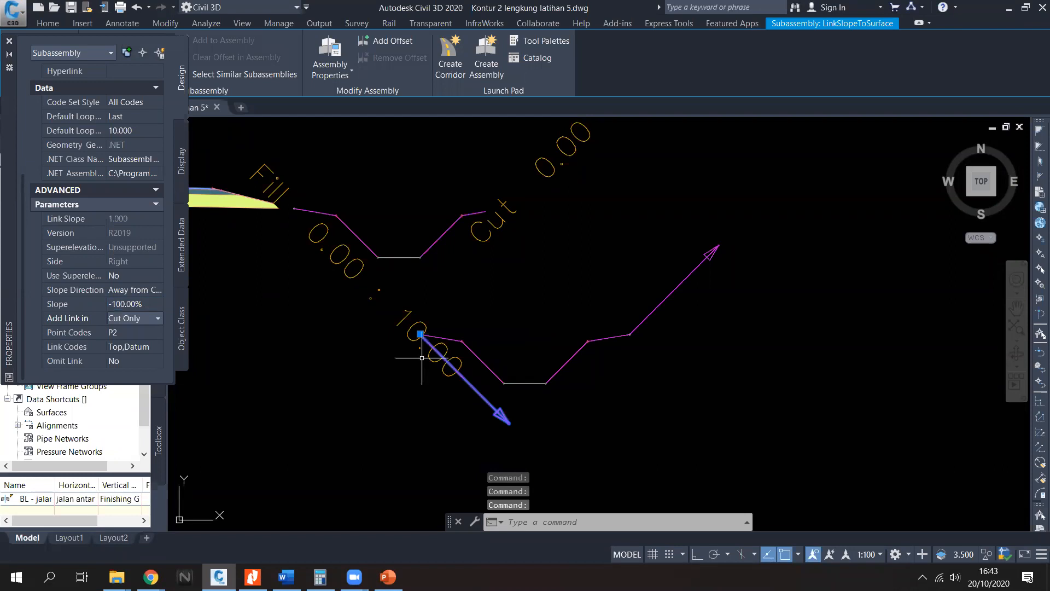
pyautogui.press('Escape')
# Step: Move the right fill-side ditch and its outer slope link to the end marker of the downward LinkSlopeToSurface link
pyautogui.click(649, 364)
pyautogui.click(586, 300)
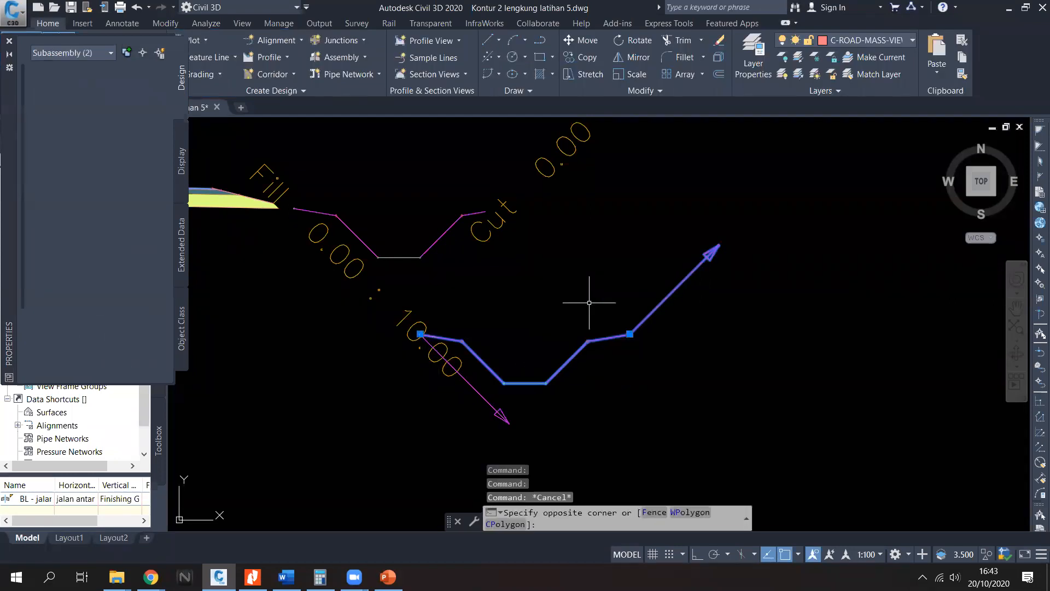
pyautogui.click(9, 40)
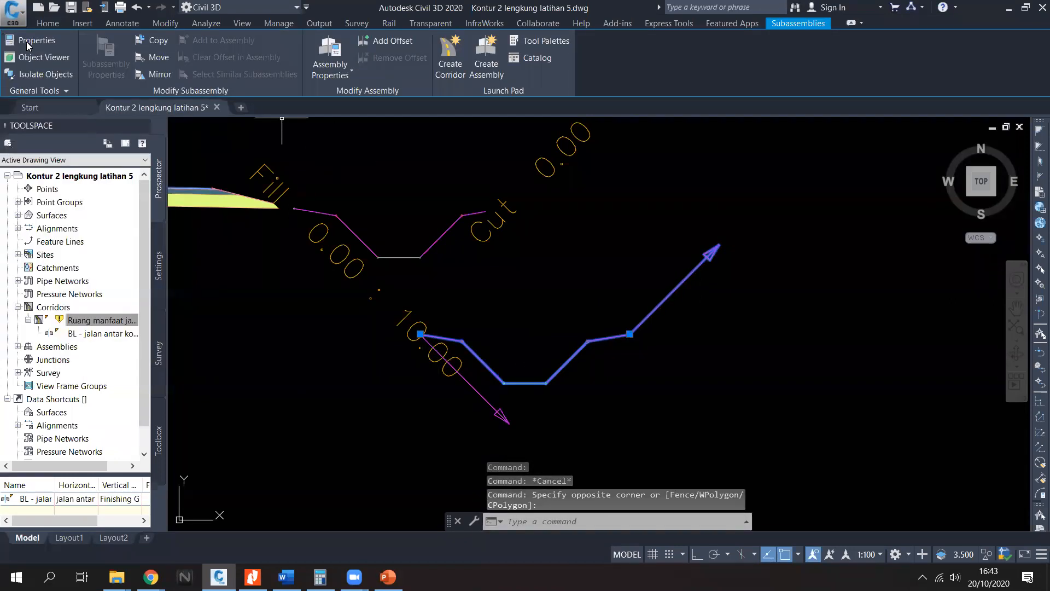
pyautogui.click(155, 58)
pyautogui.scroll(8, 520, 356)
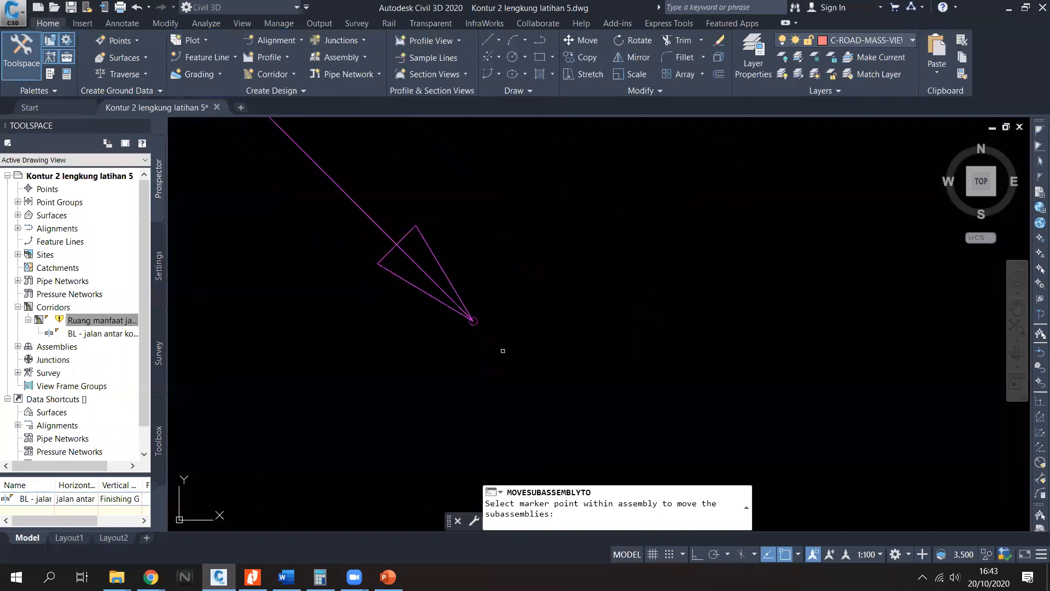
pyautogui.click(473, 321)
pyautogui.scroll(-6, 593, 349)
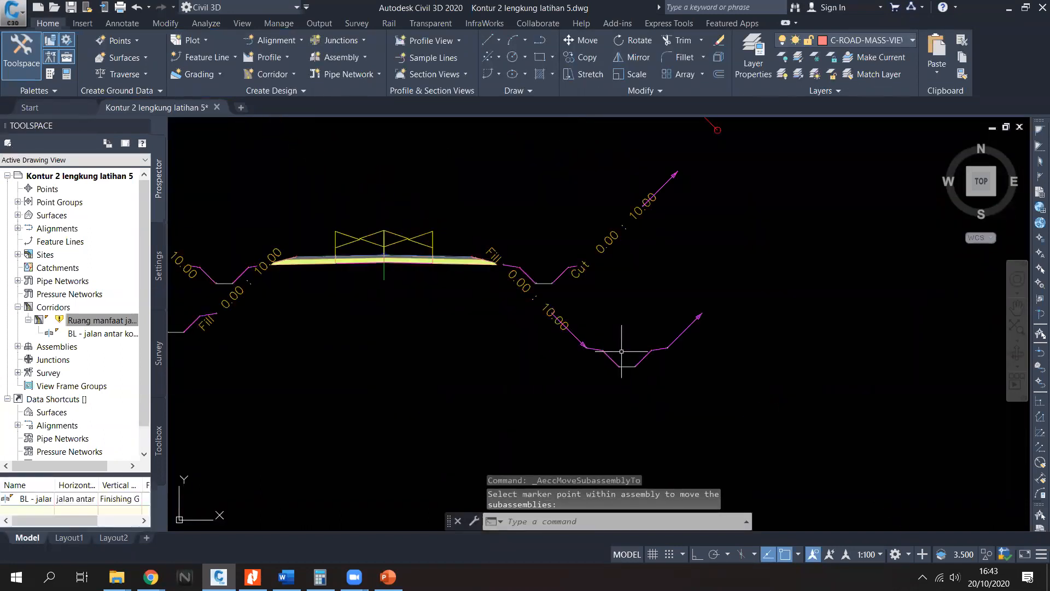
pyautogui.press('Escape')
# Step: Delete the left fill condition together with its ditch and outer slope link
pyautogui.moveTo(584, 340); pyautogui.dragTo(774, 343, button='middle')
pyautogui.click(431, 330)
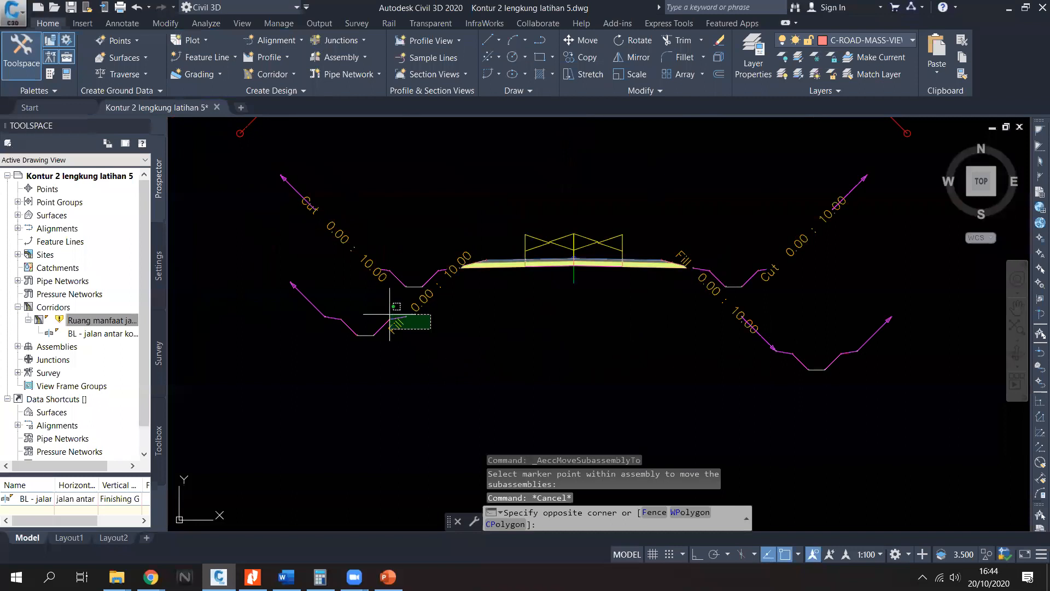
pyautogui.click(390, 314)
pyautogui.click(413, 368)
pyautogui.click(301, 304)
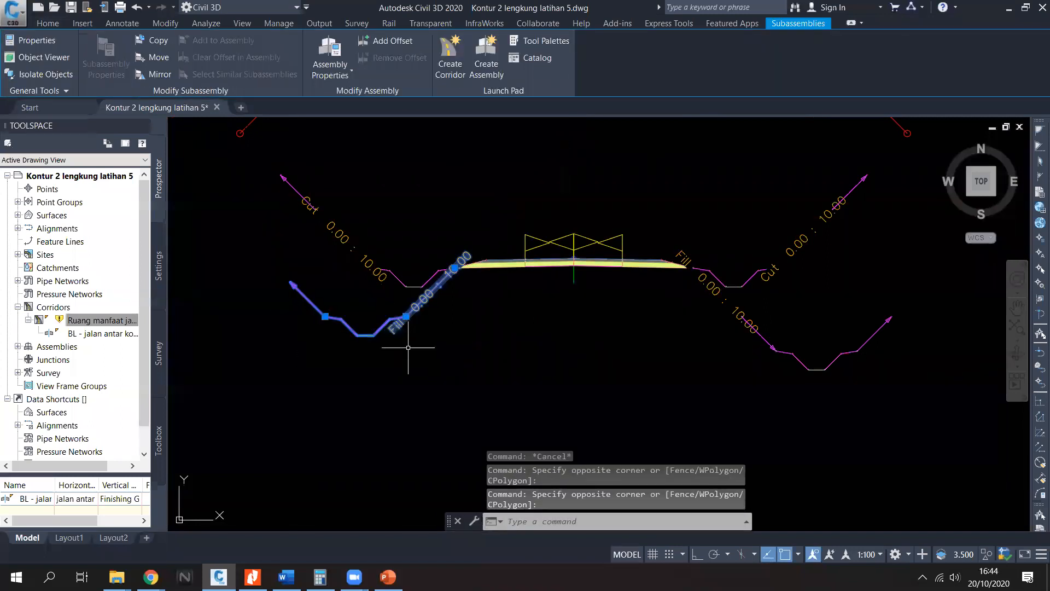
pyautogui.press('Delete')
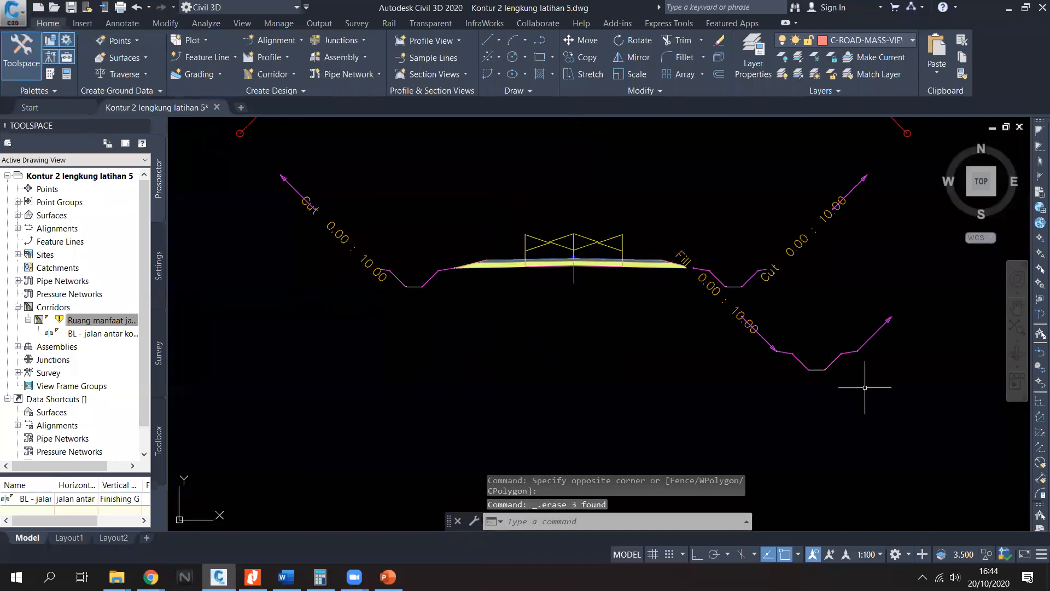
# Step: Mirror the right fill condition with its slope link, ditch and outer link onto the road's left edge marker
pyautogui.click(866, 387)
pyautogui.click(728, 314)
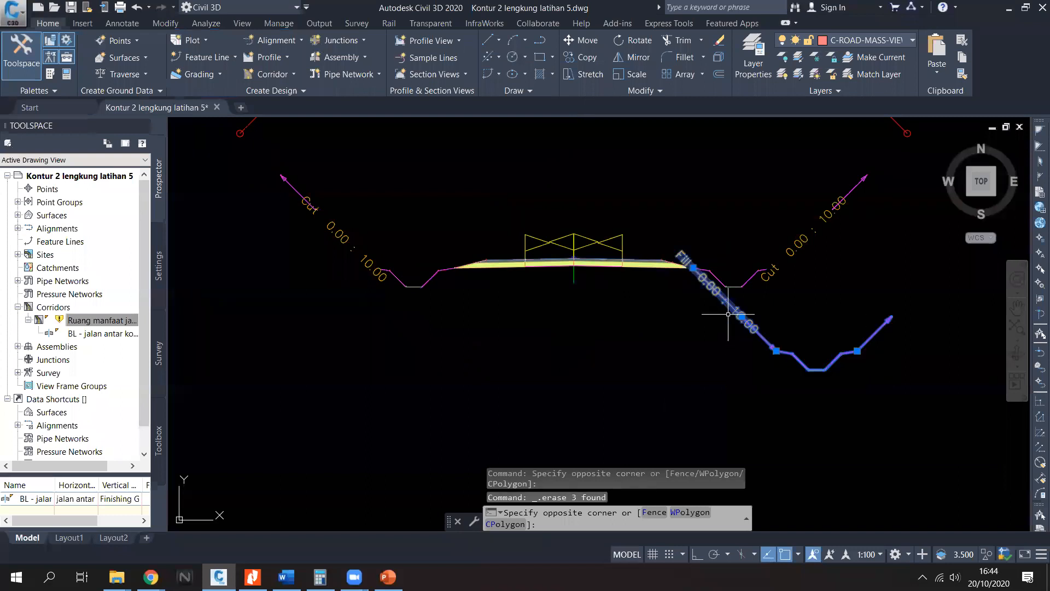
pyautogui.click(158, 73)
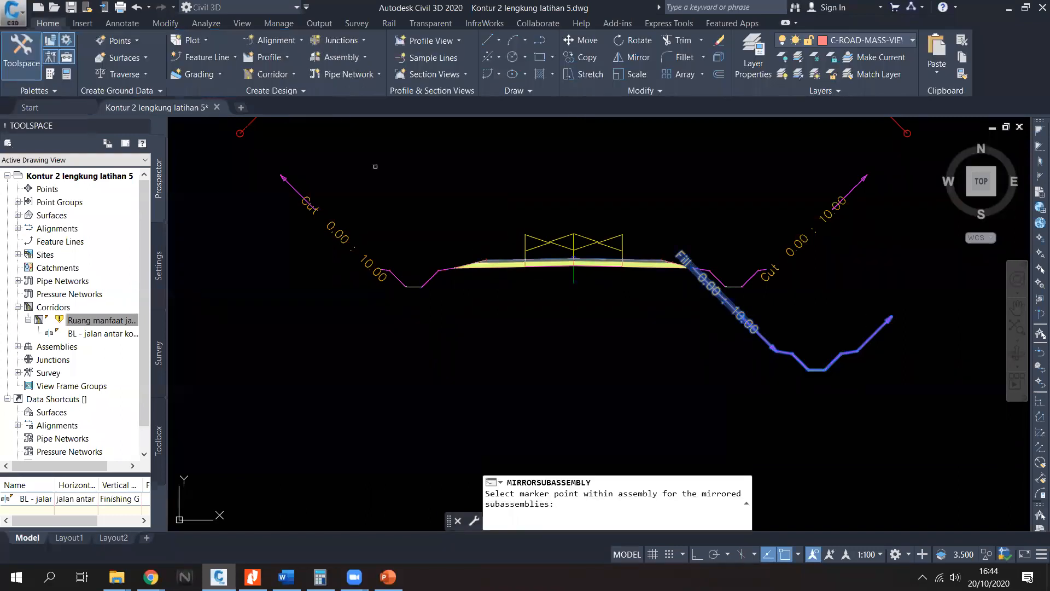
pyautogui.scroll(10, 457, 249)
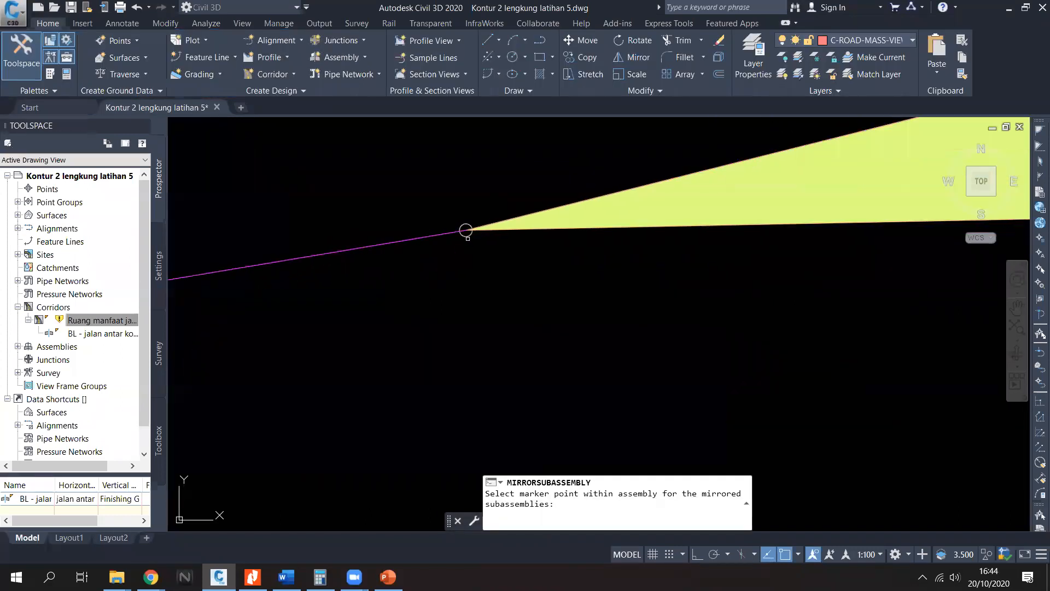
pyautogui.scroll(-8, 465, 230)
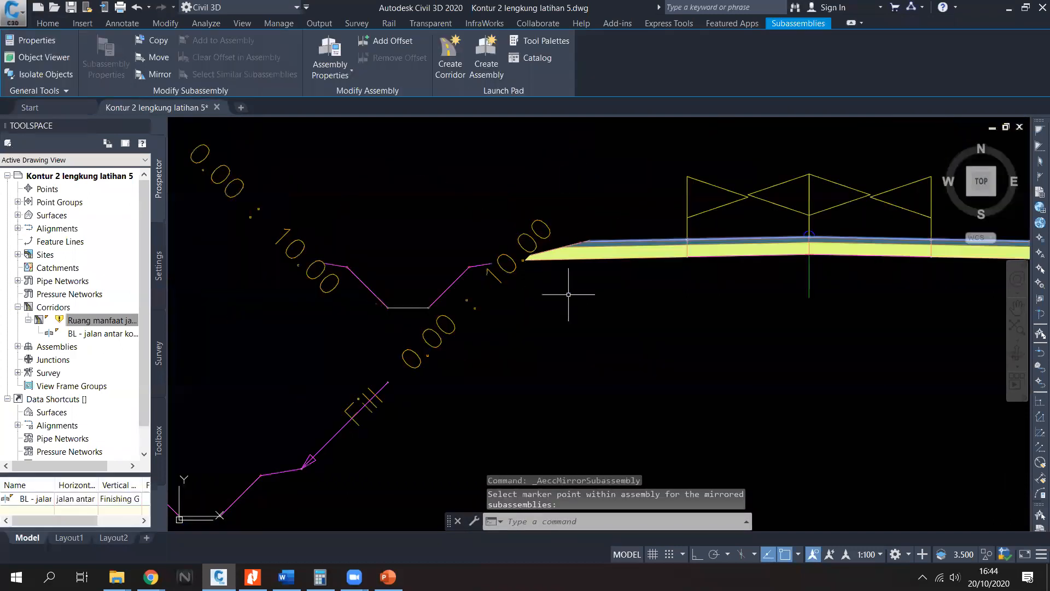
pyautogui.press('Escape')
pyautogui.scroll(-5, 505, 285)
pyautogui.moveTo(551, 298); pyautogui.dragTo(537, 303, button='middle')
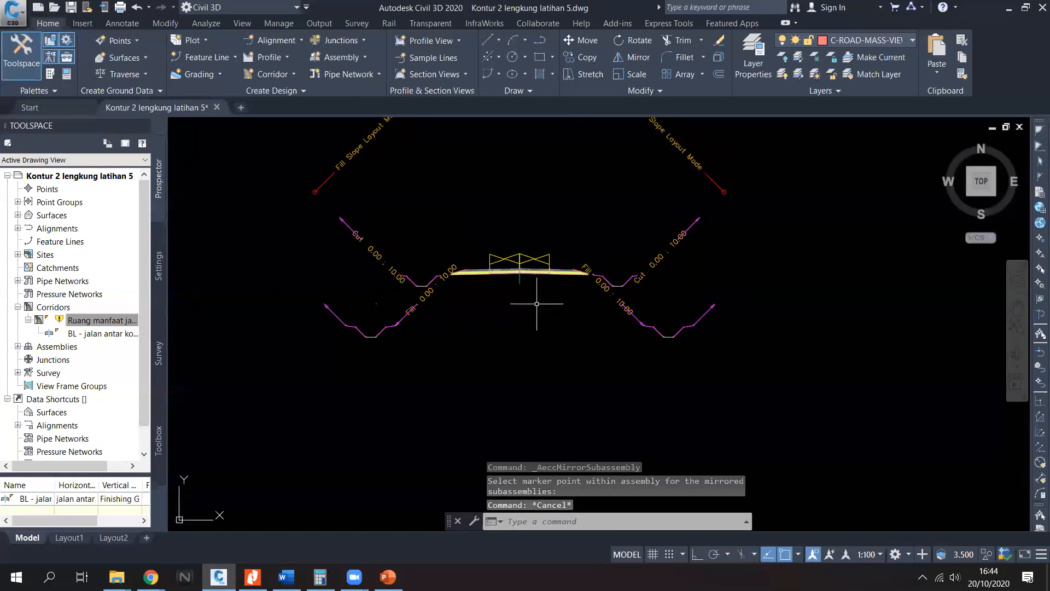
# Step: Set all surface targets of the Ruang manfaat jalan corridor to the kontur cimahi surface
pyautogui.click(75, 322)
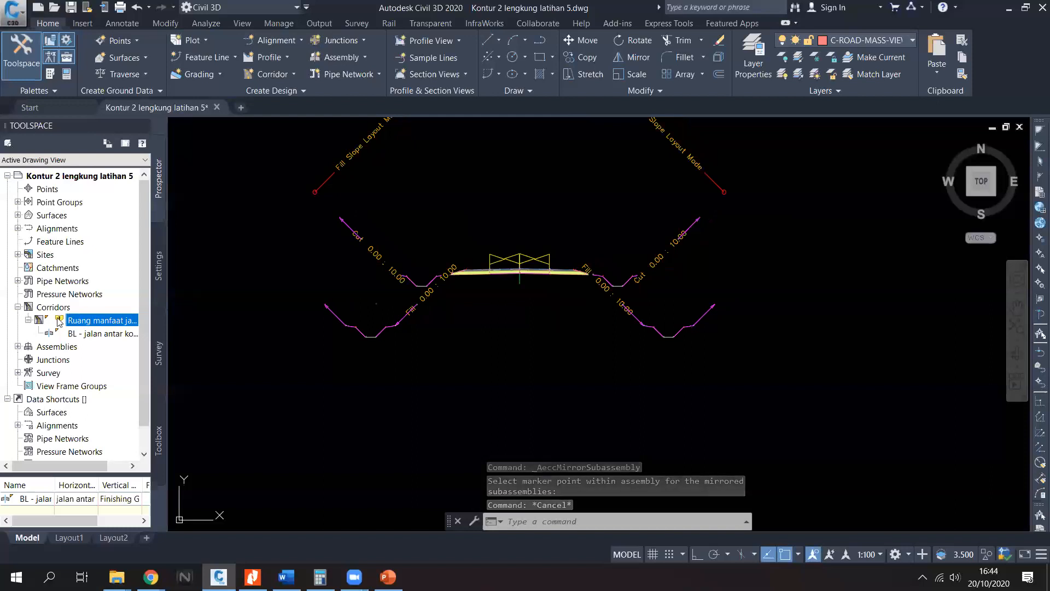
pyautogui.rightClick(87, 320)
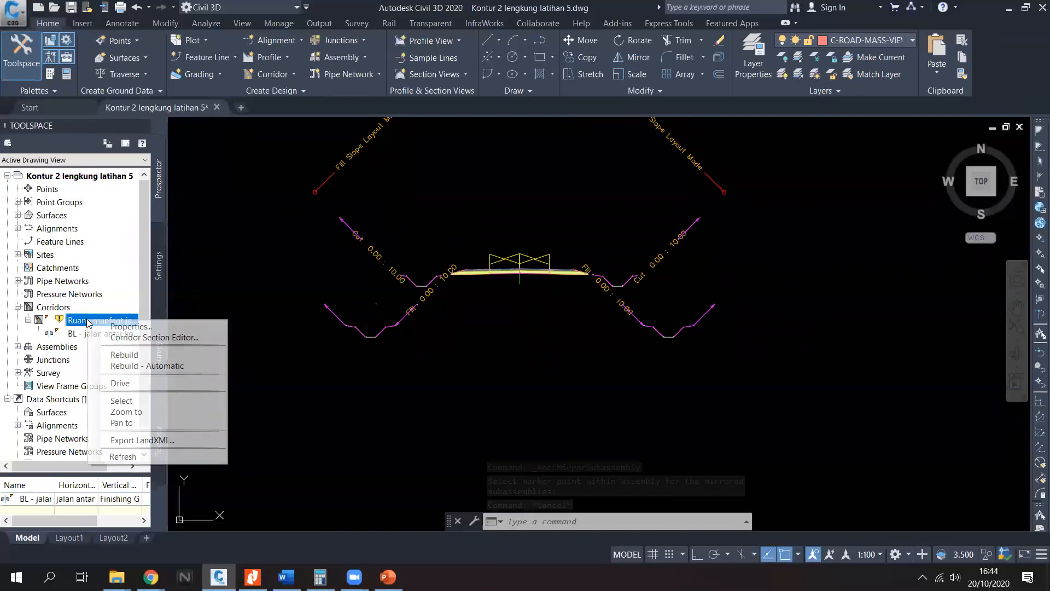
pyautogui.click(122, 356)
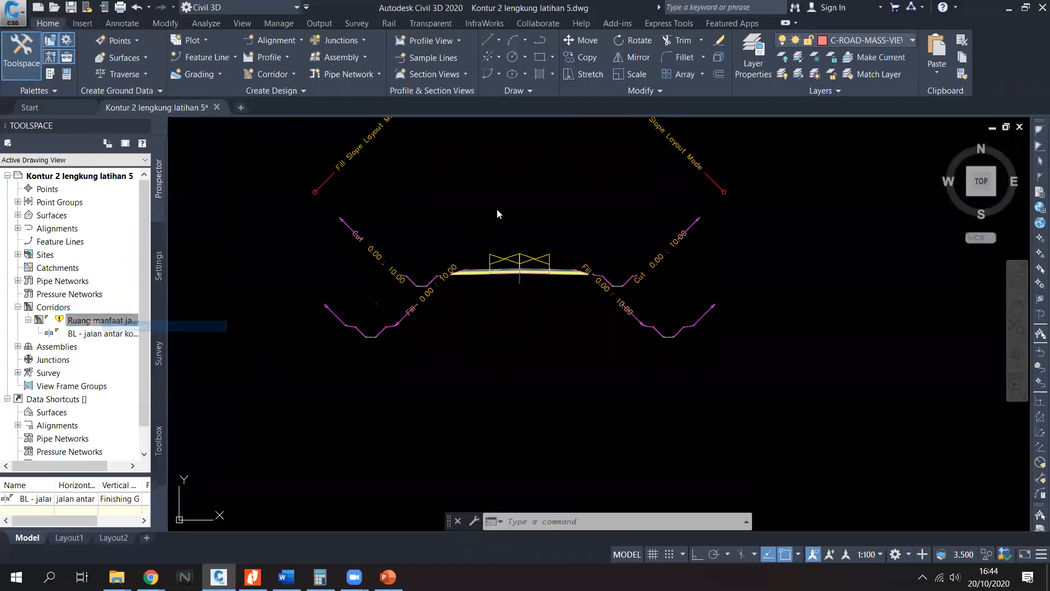
pyautogui.click(655, 177)
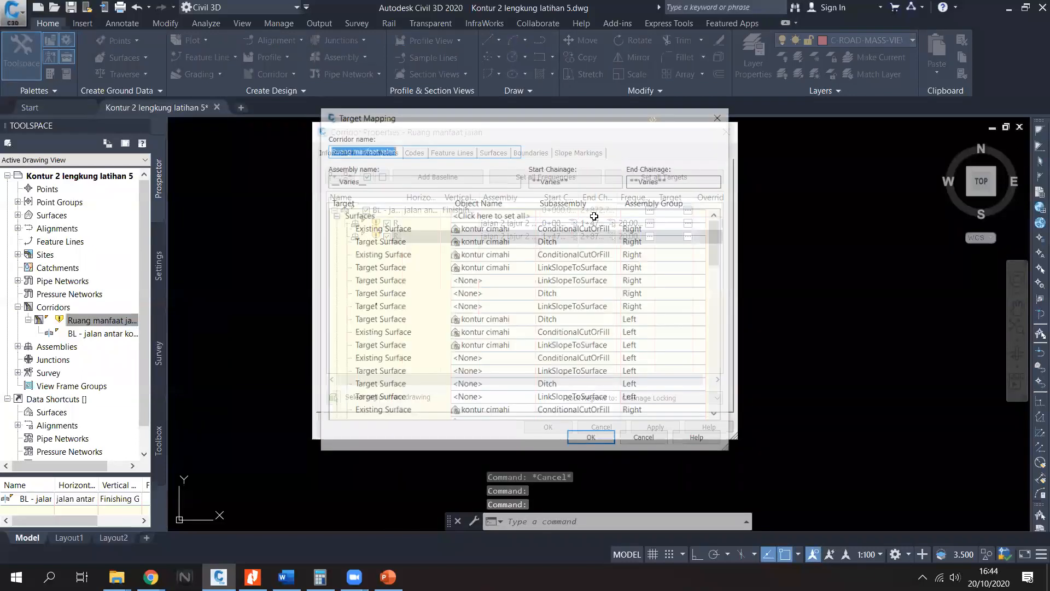
pyautogui.click(491, 214)
pyautogui.click(428, 242)
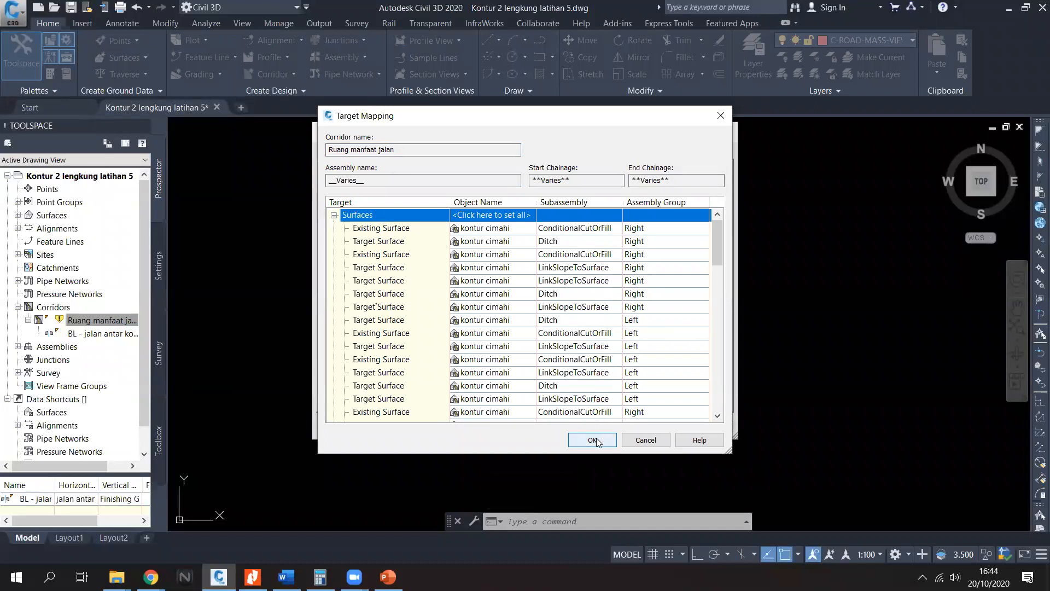
pyautogui.scroll(-4, 500, 335)
pyautogui.scroll(4, 490, 334)
pyautogui.click(577, 437)
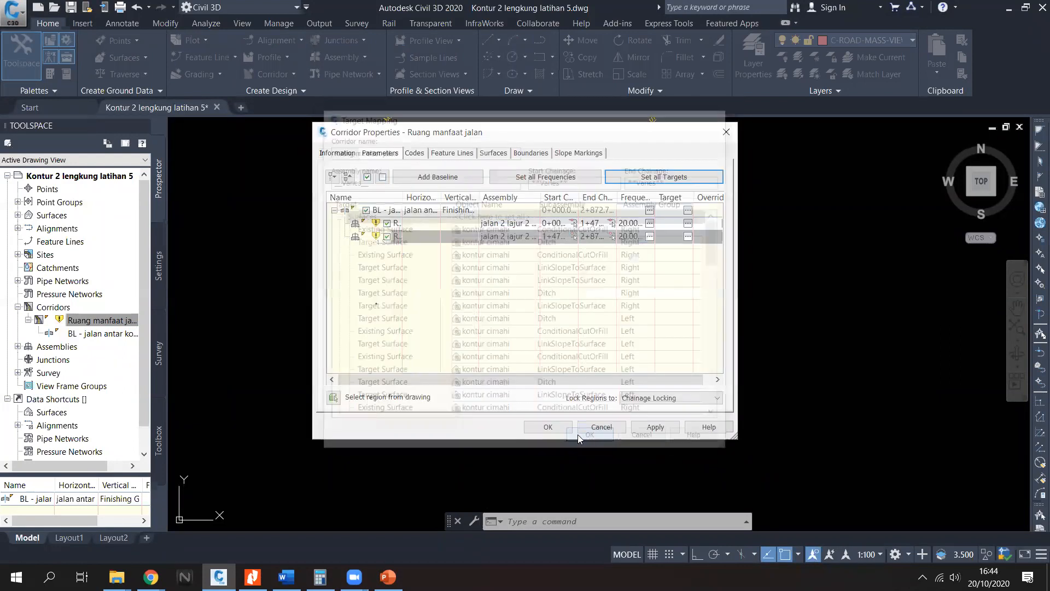
# Step: Apply the corridor property changes, rebuild the corridor and dismiss the event list
pyautogui.click(558, 429)
pyautogui.click(499, 271)
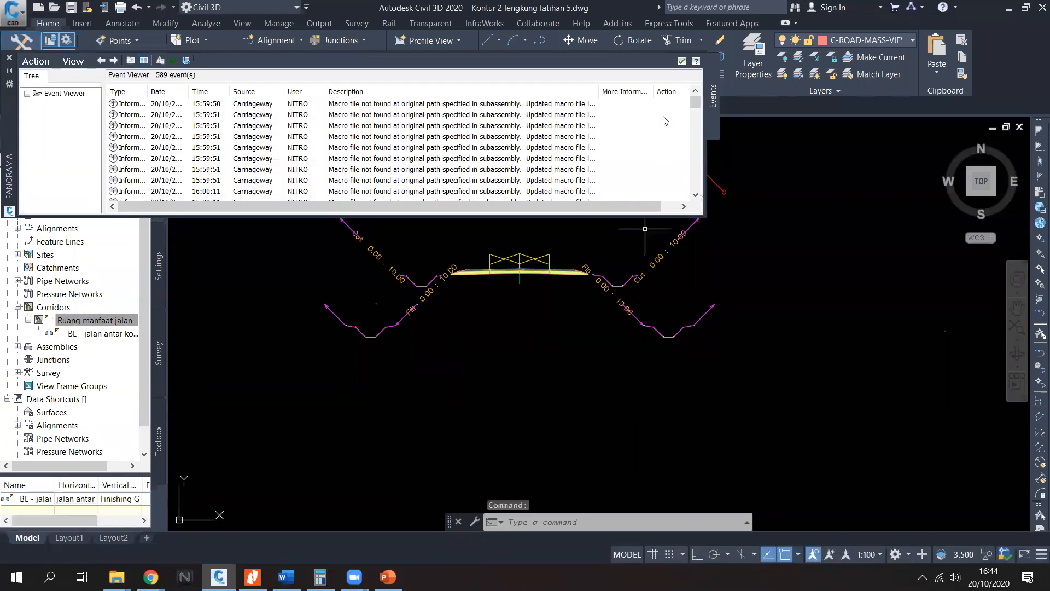
pyautogui.click(682, 61)
# Step: Look through the updated cross section sheets, checking how the side ditches meet the existing ground at each chainage
pyautogui.scroll(-6, 573, 265)
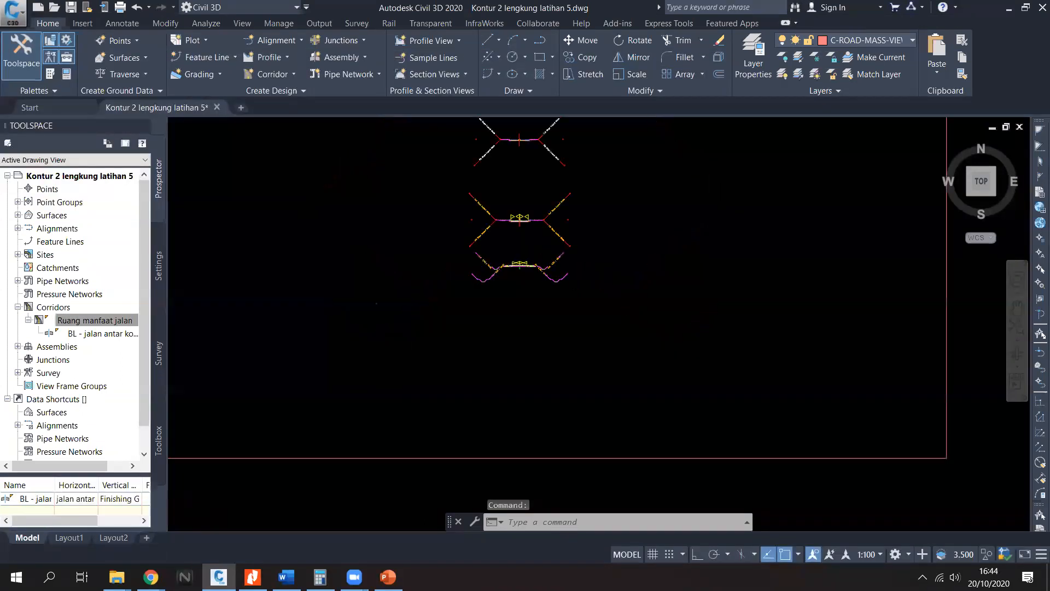
pyautogui.moveTo(573, 265); pyautogui.dragTo(487, 249, button='middle')
pyautogui.scroll(8, 703, 260)
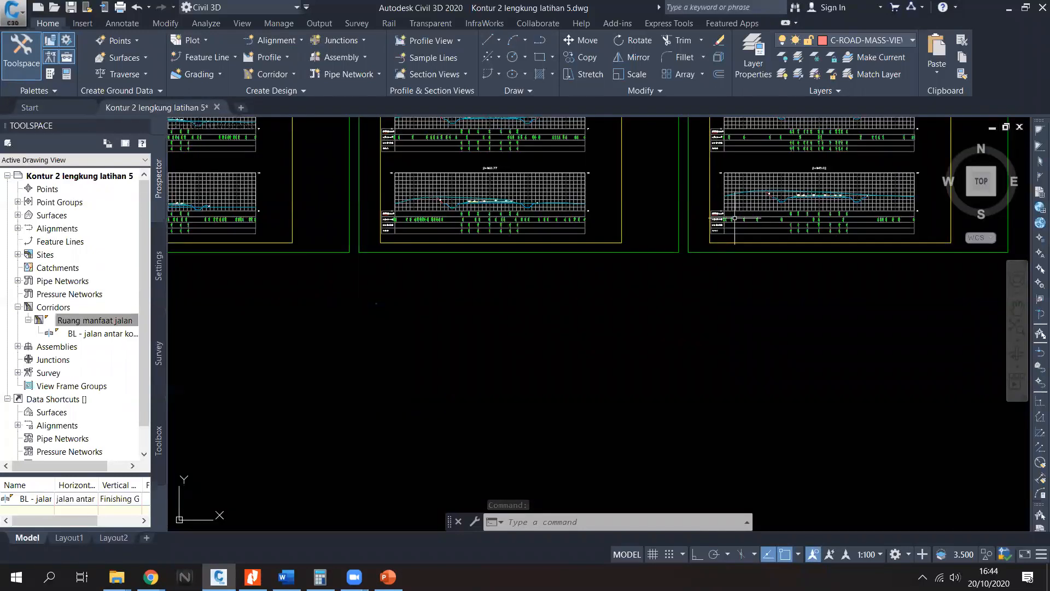
pyautogui.moveTo(733, 205); pyautogui.dragTo(617, 290, button='middle')
pyautogui.scroll(1, 383, 197)
pyautogui.moveTo(447, 273); pyautogui.dragTo(787, 272, button='middle')
pyautogui.moveTo(457, 281); pyautogui.dragTo(788, 283, button='middle')
pyautogui.moveTo(508, 286); pyautogui.dragTo(690, 278, button='middle')
pyautogui.moveTo(552, 288); pyautogui.dragTo(923, 268, button='middle')
pyautogui.moveTo(457, 291); pyautogui.dragTo(746, 281, button='middle')
pyautogui.moveTo(553, 273); pyautogui.dragTo(799, 277, button='middle')
pyautogui.moveTo(436, 277); pyautogui.dragTo(799, 283, button='middle')
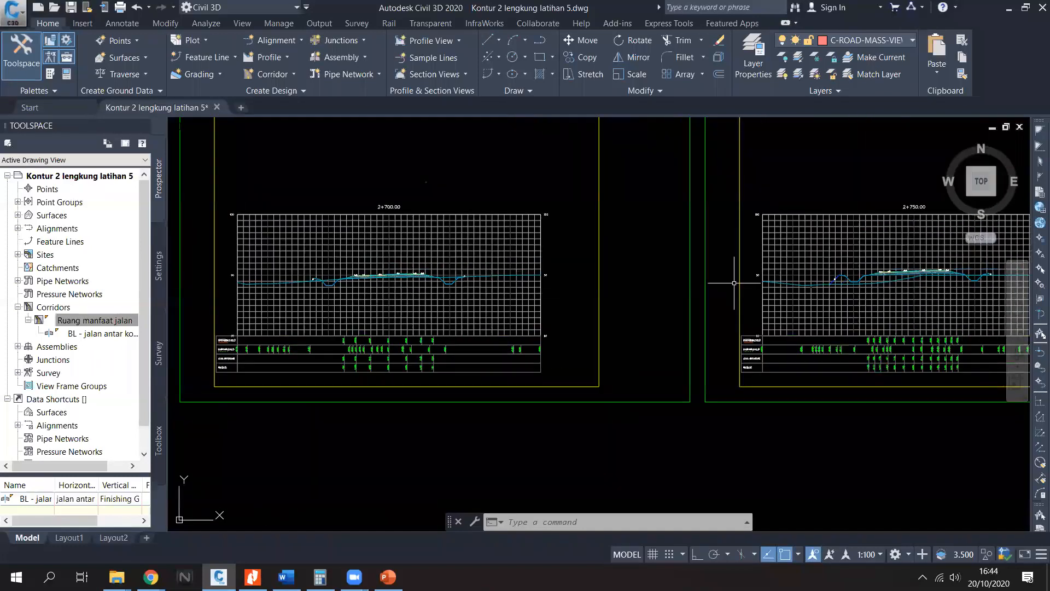
pyautogui.moveTo(565, 292); pyautogui.dragTo(770, 277, button='middle')
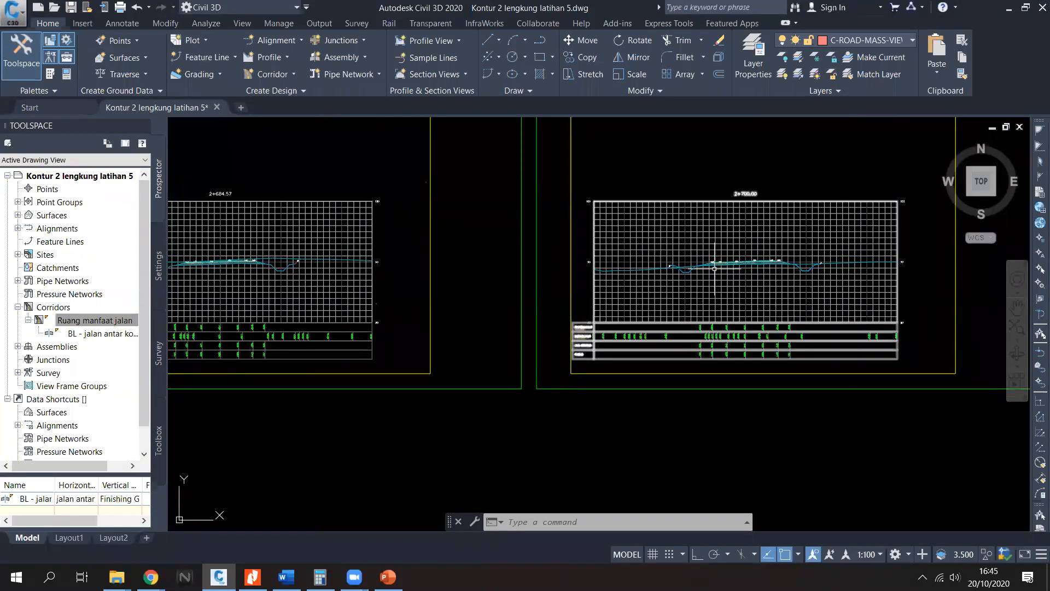
pyautogui.moveTo(538, 273); pyautogui.dragTo(799, 269, button='middle')
pyautogui.moveTo(467, 252); pyautogui.dragTo(796, 256, button='middle')
pyautogui.moveTo(560, 260); pyautogui.dragTo(844, 255, button='middle')
pyautogui.moveTo(531, 251); pyautogui.dragTo(821, 258, button='middle')
pyautogui.moveTo(371, 251)
pyautogui.mouseDown(button='middle')
pyautogui.moveTo(701, 251)
pyautogui.moveTo(643, 243)
pyautogui.mouseUp(button='middle')
pyautogui.moveTo(463, 244); pyautogui.dragTo(701, 248, button='middle')
pyautogui.moveTo(477, 250); pyautogui.dragTo(750, 251, button='middle')
pyautogui.moveTo(424, 257)
pyautogui.mouseDown(button='middle')
pyautogui.moveTo(748, 258)
pyautogui.moveTo(609, 316)
pyautogui.moveTo(618, 317)
pyautogui.mouseUp(button='middle')
pyautogui.moveTo(424, 295); pyautogui.dragTo(572, 294, button='middle')
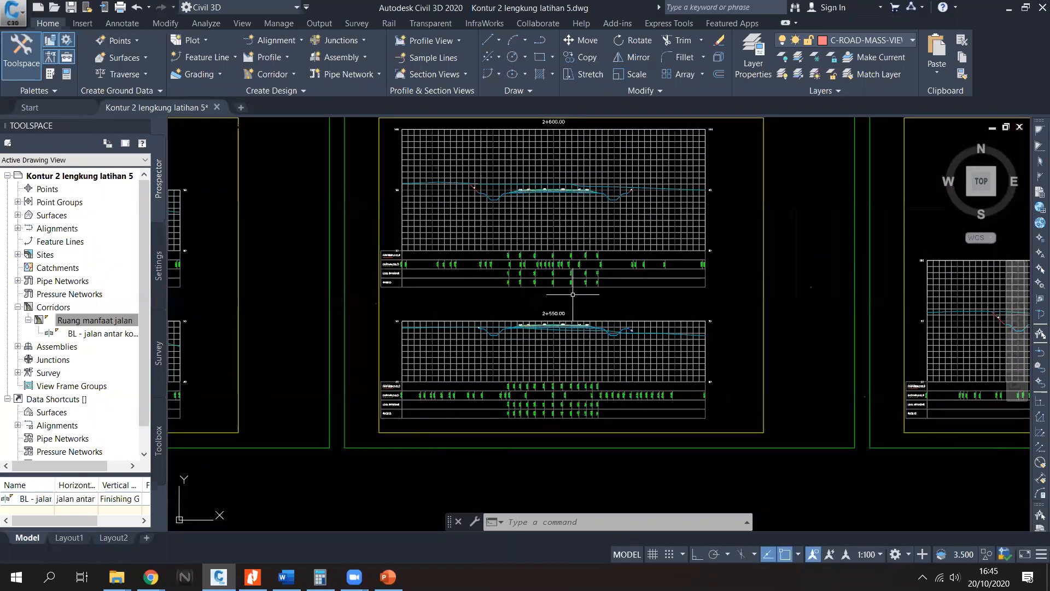
pyautogui.moveTo(365, 299); pyautogui.dragTo(584, 291, button='middle')
pyautogui.moveTo(514, 292); pyautogui.dragTo(729, 314, button='middle')
# Step: Examine the ditch and slope link shapes up close in the cross sections, including the one at 2+508.53
pyautogui.scroll(1, 498, 232)
pyautogui.scroll(2, 498, 232)
pyautogui.moveTo(579, 218); pyautogui.dragTo(572, 272, button='middle')
pyautogui.scroll(1, 567, 229)
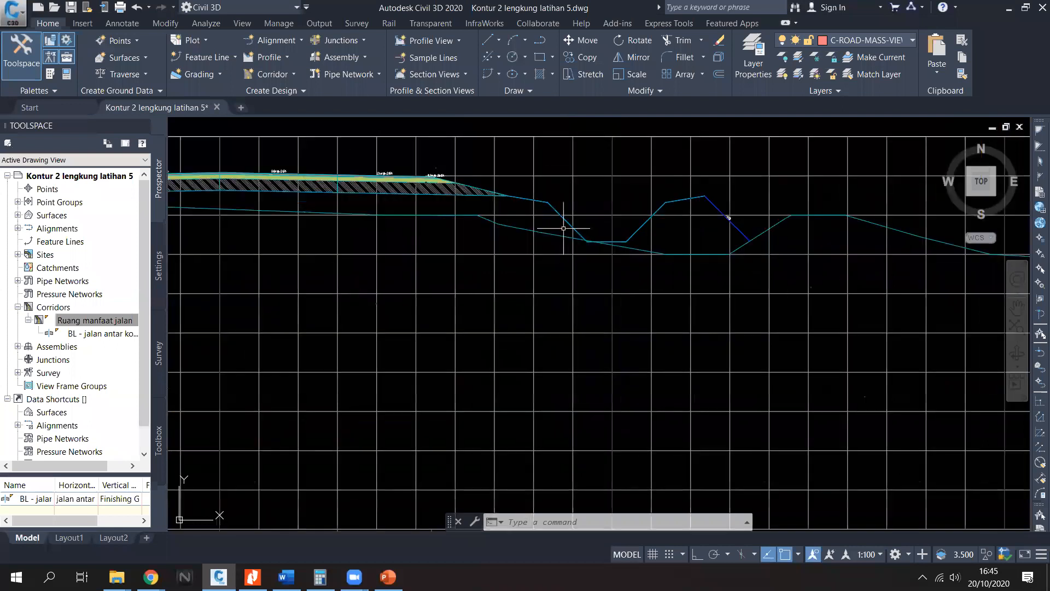
pyautogui.click(552, 206)
pyautogui.press('Escape')
pyautogui.scroll(-3, 703, 257)
pyautogui.moveTo(691, 417); pyautogui.dragTo(692, 325, button='middle')
pyautogui.scroll(5, 667, 377)
pyautogui.click(685, 325)
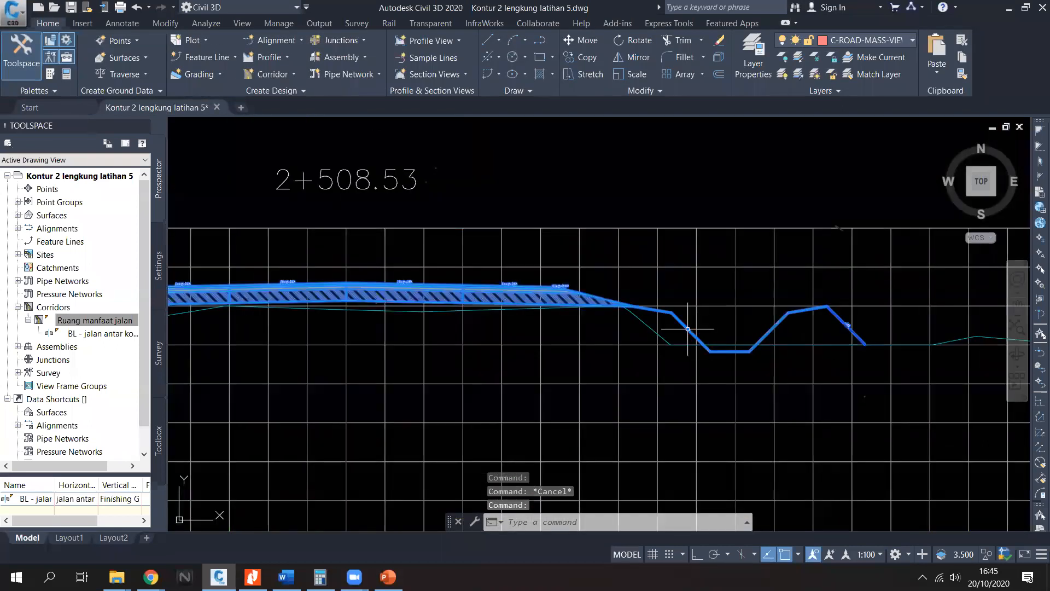
pyautogui.press('Escape')
pyautogui.scroll(-2, 804, 359)
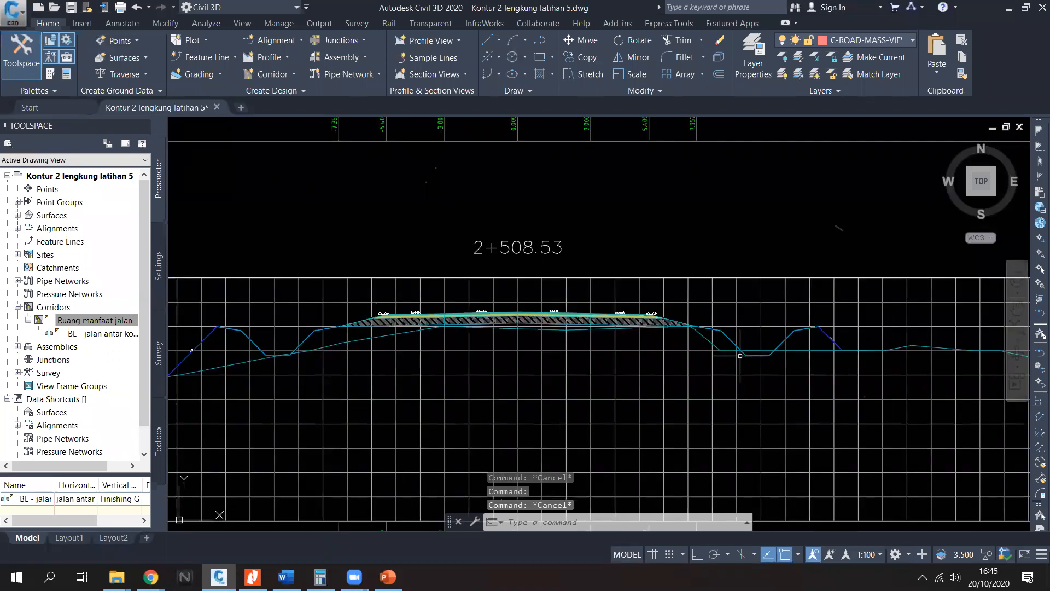
# Step: Delete the slope link, ditch and outer link attached to the assembly's right fill condition
pyautogui.scroll(-10, 740, 355)
pyautogui.scroll(10, 569, 301)
pyautogui.scroll(4, 639, 332)
pyautogui.click(852, 368)
pyautogui.click(608, 268)
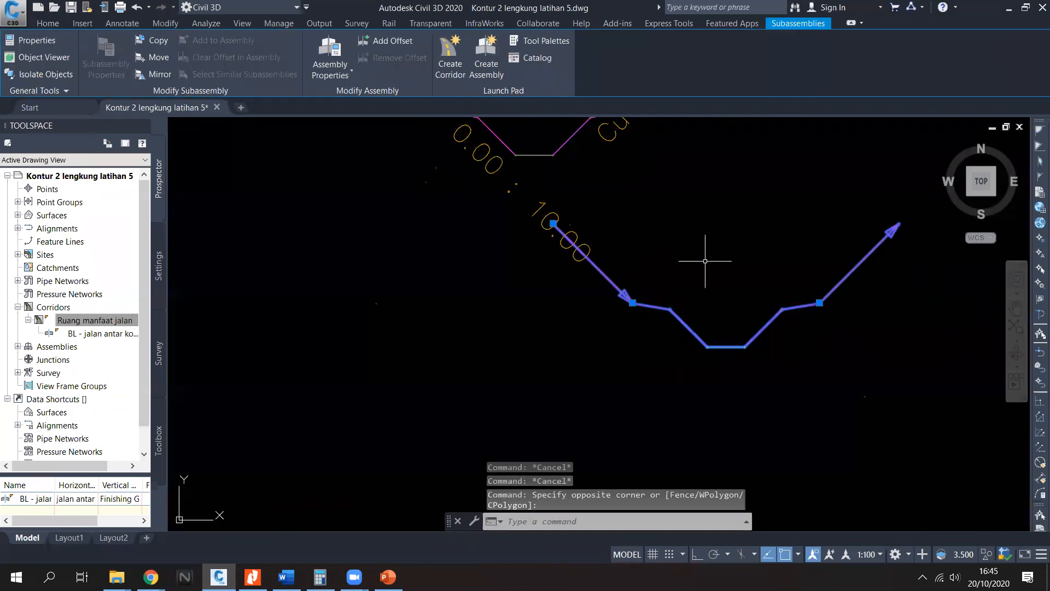
pyautogui.press('Delete')
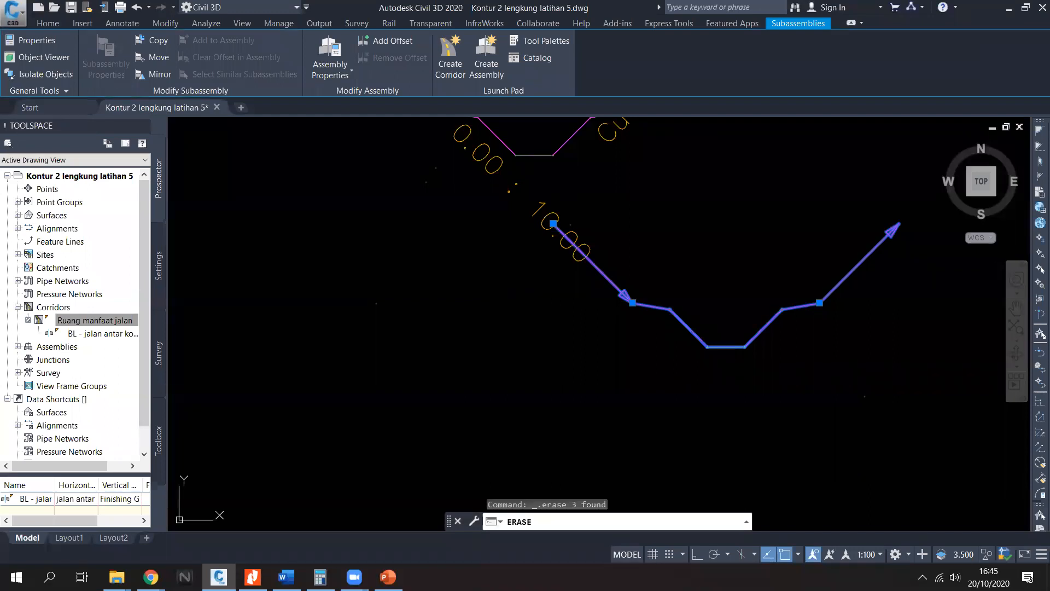
# Step: Delete the slope link, ditch and outer link attached to the assembly's left fill condition
pyautogui.scroll(-3, 689, 283)
pyautogui.scroll(2, 656, 277)
pyautogui.scroll(-2, 595, 296)
pyautogui.scroll(2, 356, 347)
pyautogui.click(412, 361)
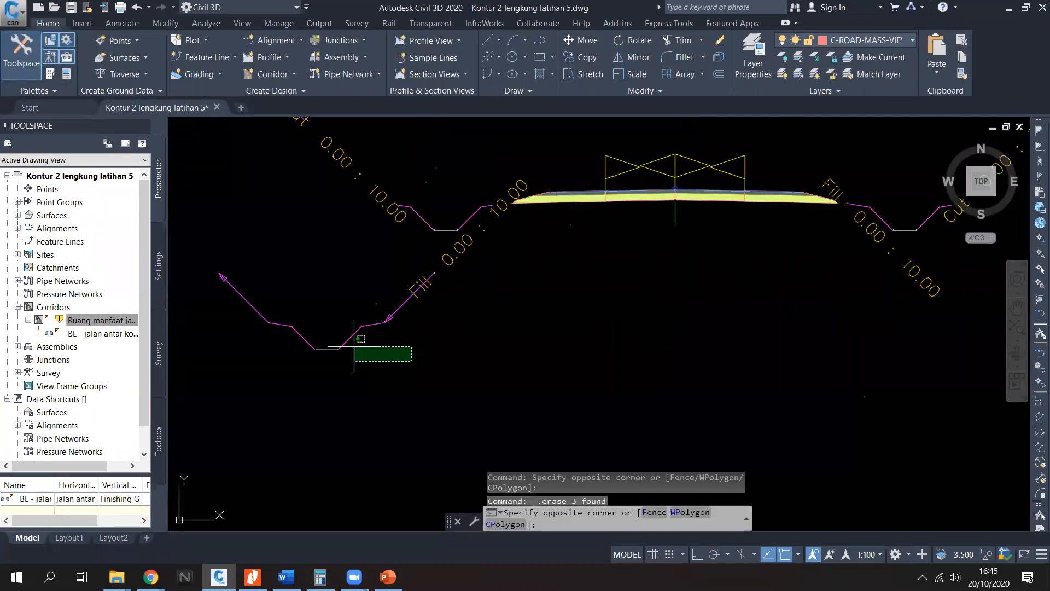
pyautogui.click(259, 316)
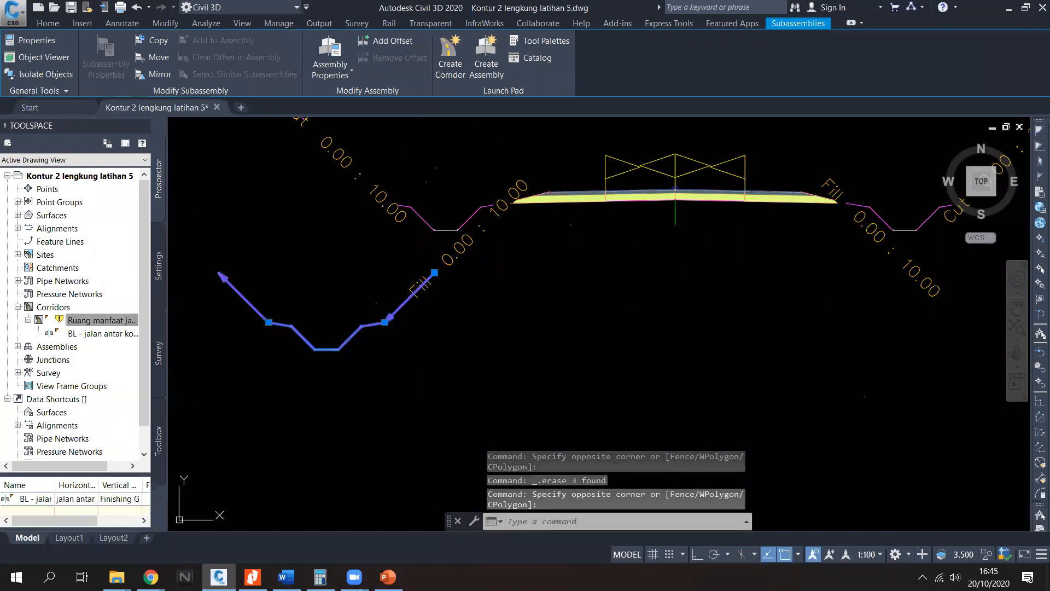
pyautogui.press('Delete')
# Step: Attach a LinkSlopeToSurface subassembly to the outer end of the assembly's right fill condition
pyautogui.moveTo(790, 286); pyautogui.dragTo(593, 293, button='middle')
pyautogui.click(523, 226)
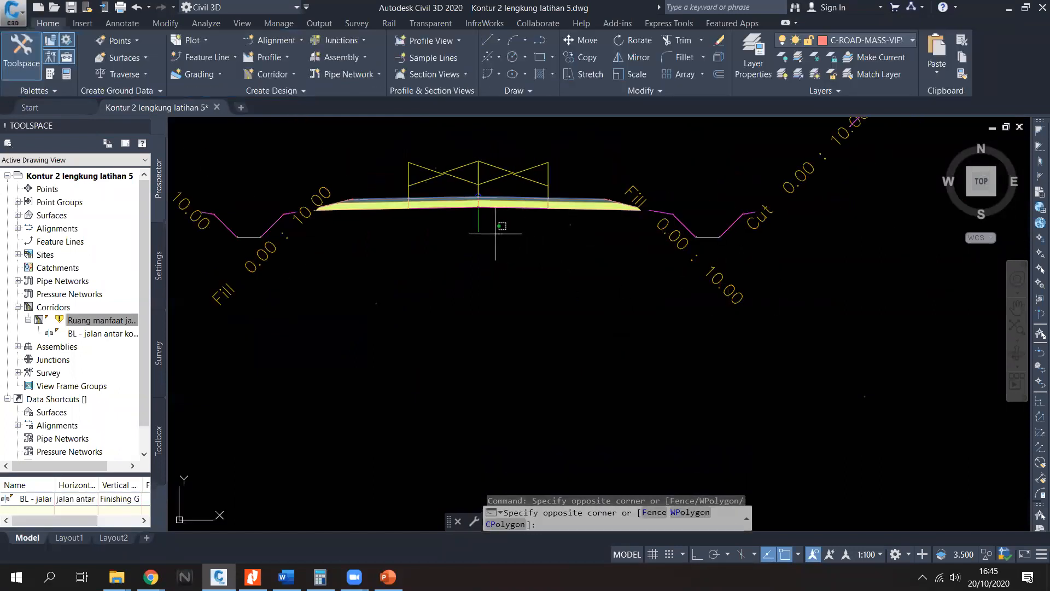
pyautogui.click(481, 228)
pyautogui.click(501, 40)
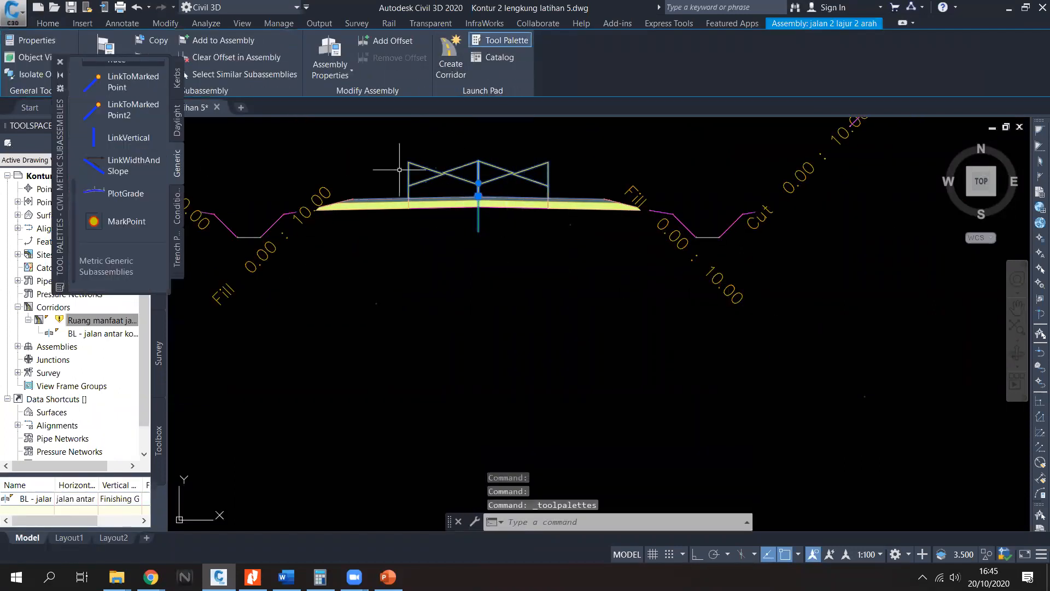
pyautogui.scroll(-3, 141, 172)
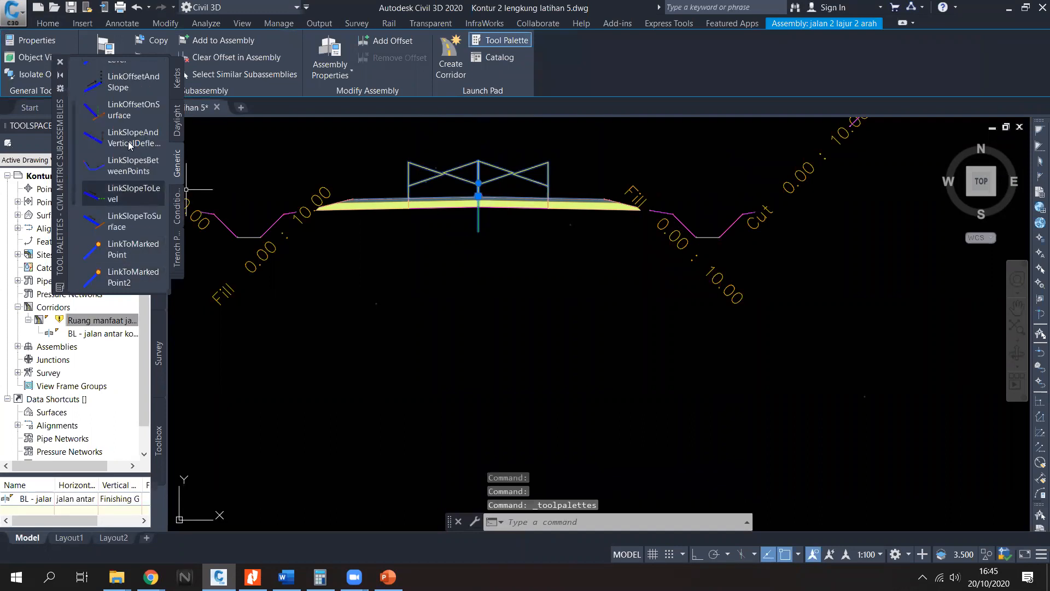
pyautogui.scroll(-3, 127, 186)
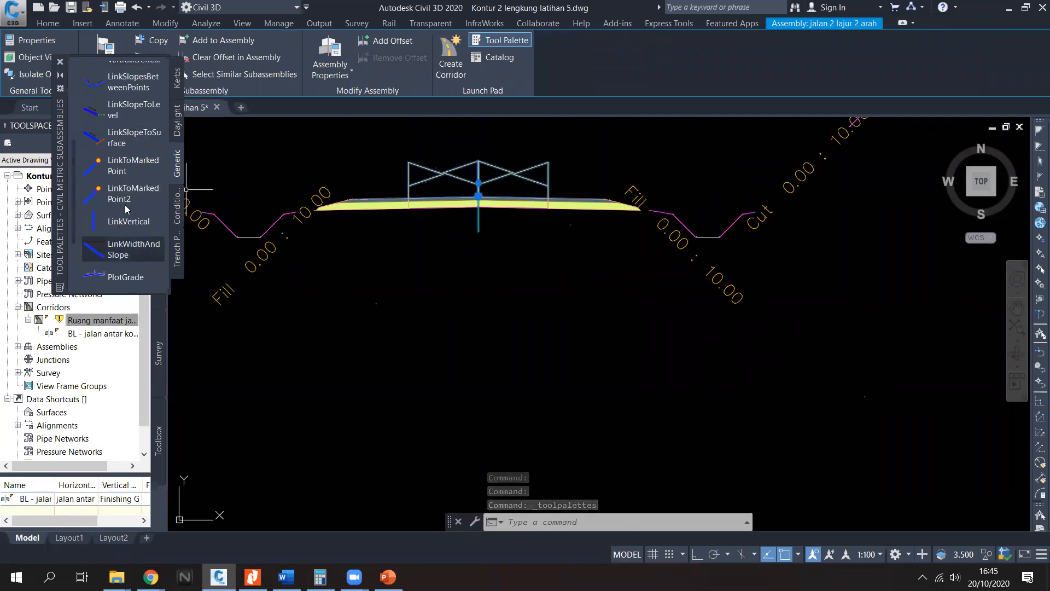
pyautogui.click(137, 141)
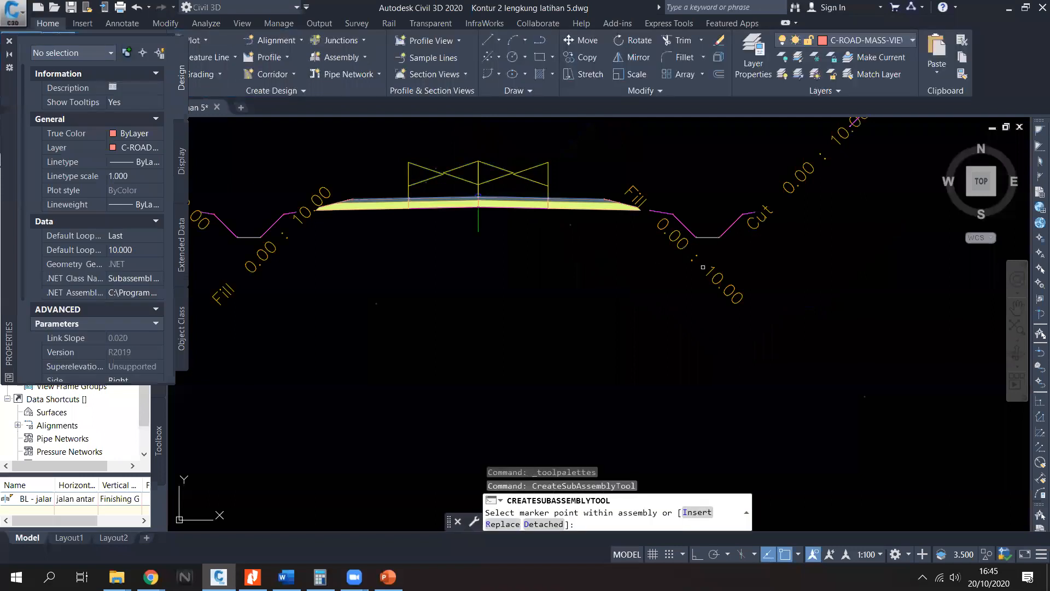
pyautogui.scroll(2, 703, 267)
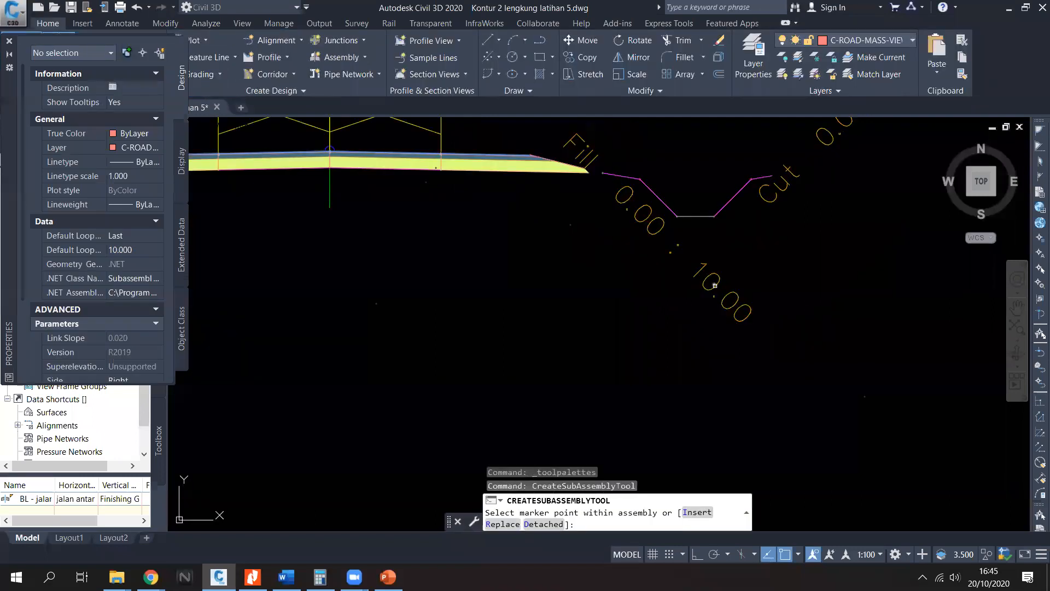
pyautogui.click(714, 284)
pyautogui.moveTo(793, 299); pyautogui.dragTo(687, 293, button='middle')
pyautogui.press('Escape')
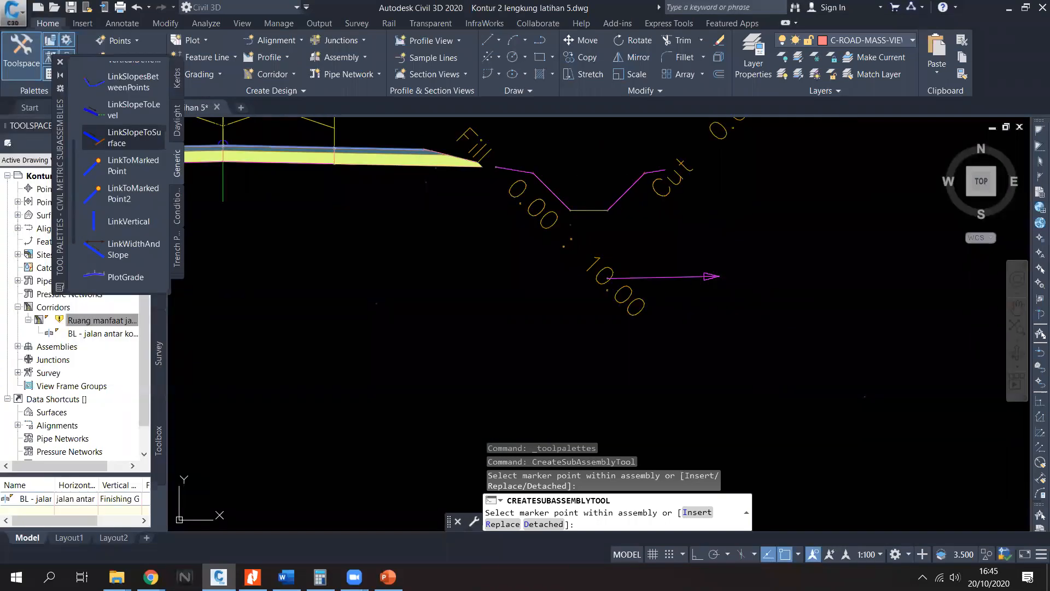
# Step: Set the slope of the new link on the right fill condition to -100%
pyautogui.click(689, 278)
pyautogui.click(696, 231)
pyautogui.write('pr')
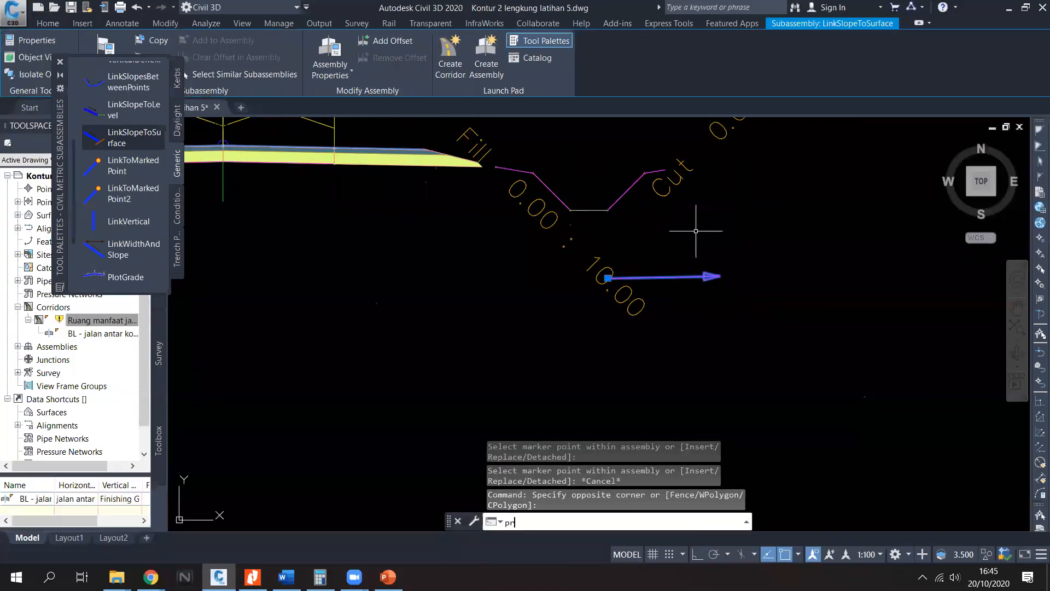
pyautogui.press('Return')
pyautogui.scroll(-4, 149, 293)
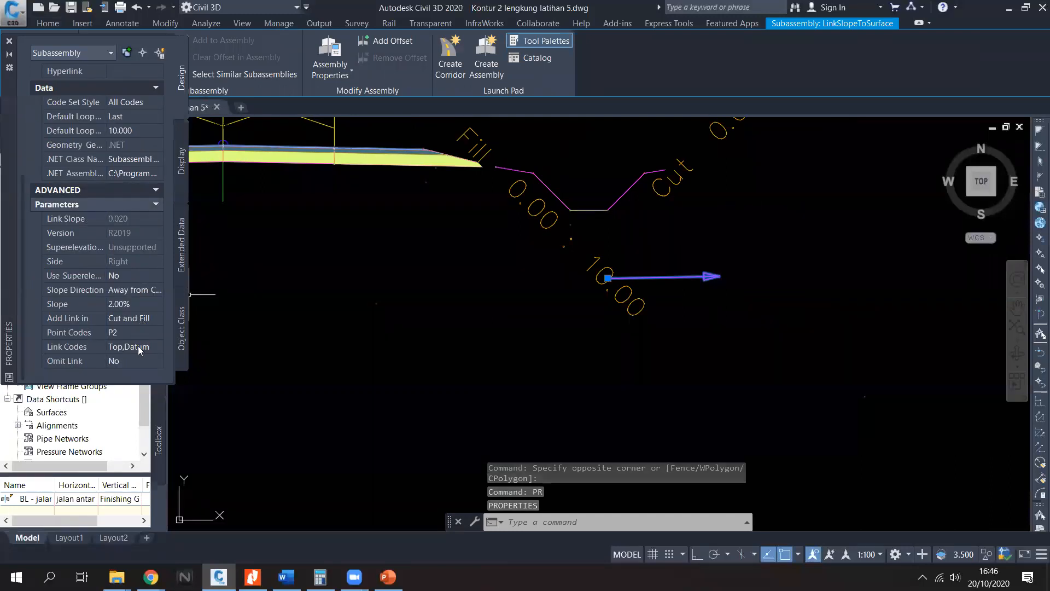
pyautogui.click(136, 304)
pyautogui.write('-100')
pyautogui.press('Return')
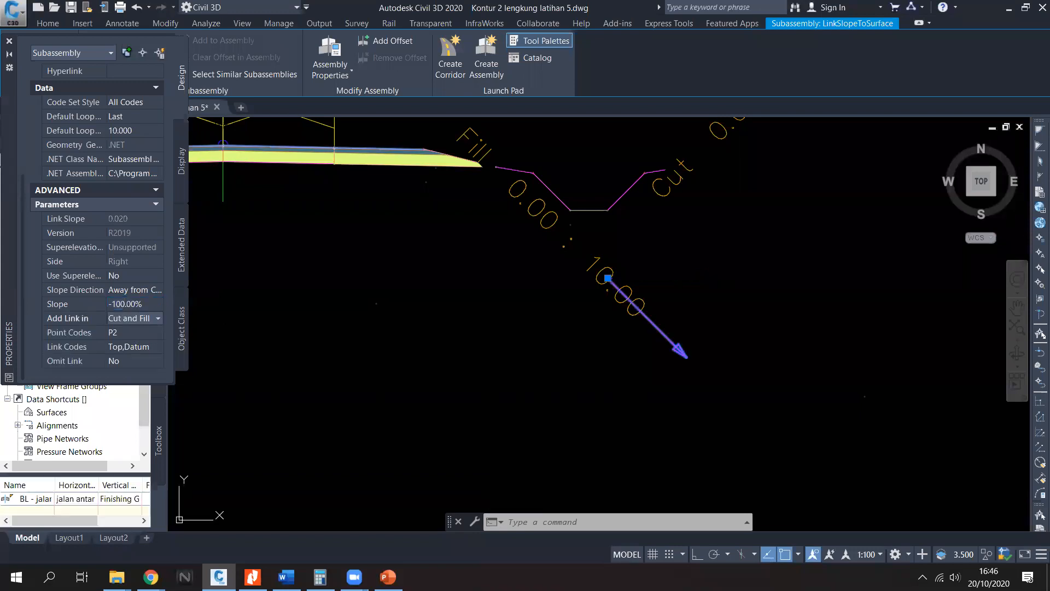
pyautogui.press('Escape')
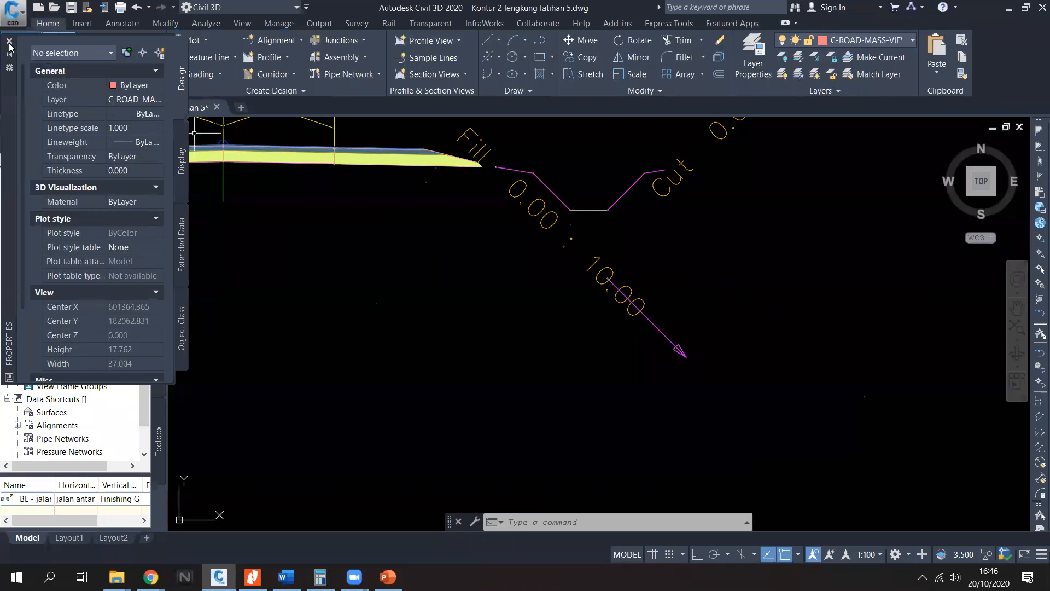
pyautogui.click(9, 41)
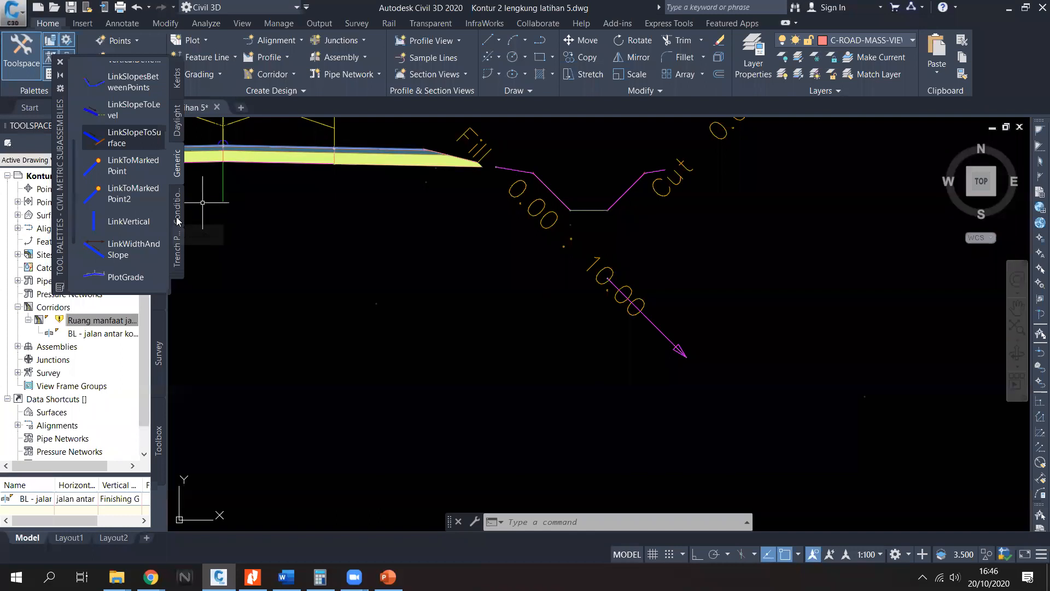
# Step: Attach a Ditch subassembly from the Trench Pipes set to the lower end of the right fill slope link
pyautogui.click(182, 269)
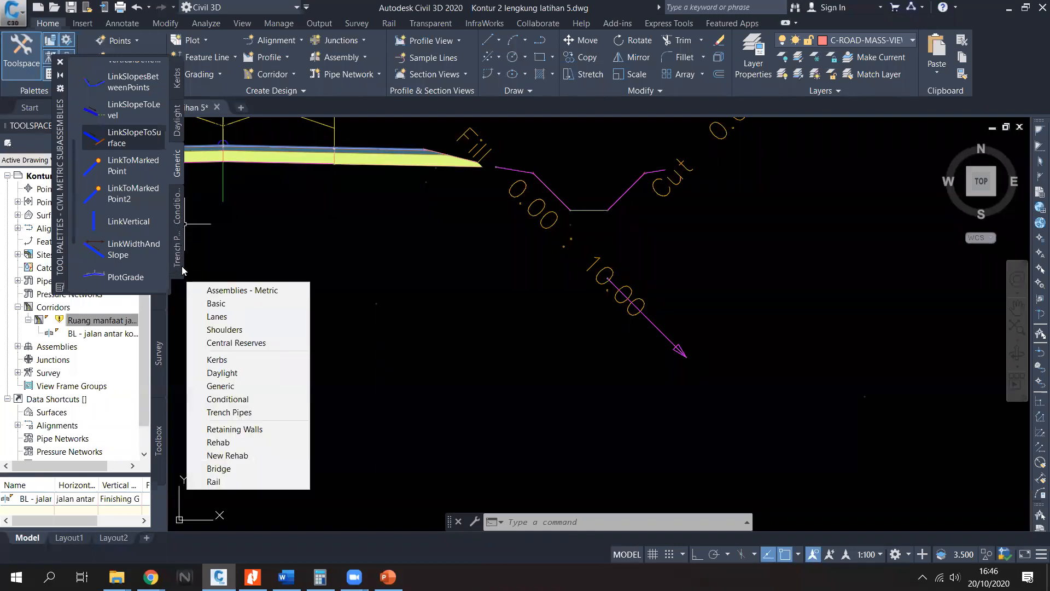
pyautogui.click(229, 411)
pyautogui.click(134, 249)
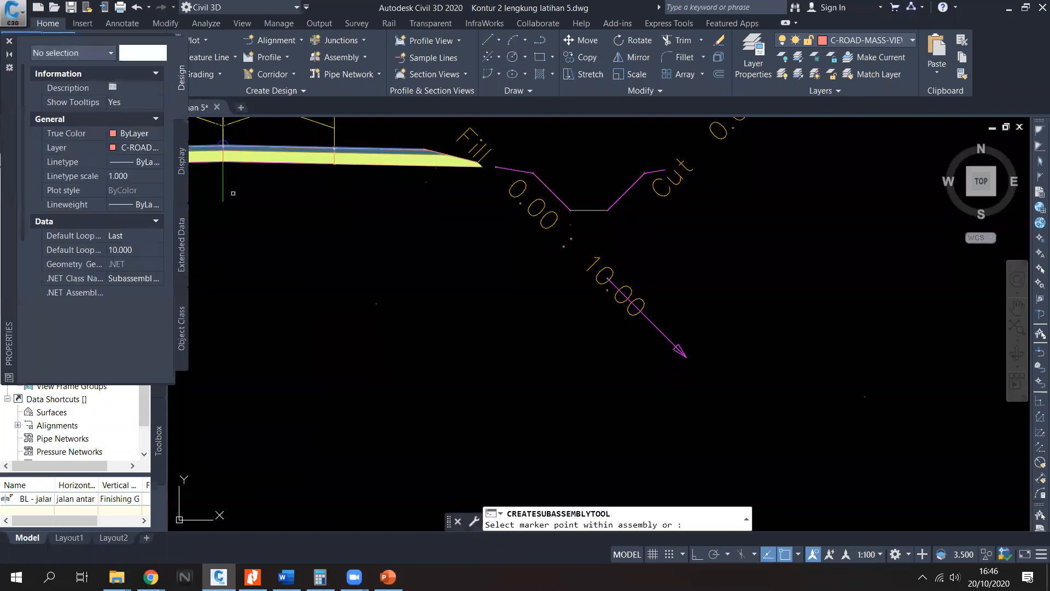
pyautogui.scroll(5, 705, 373)
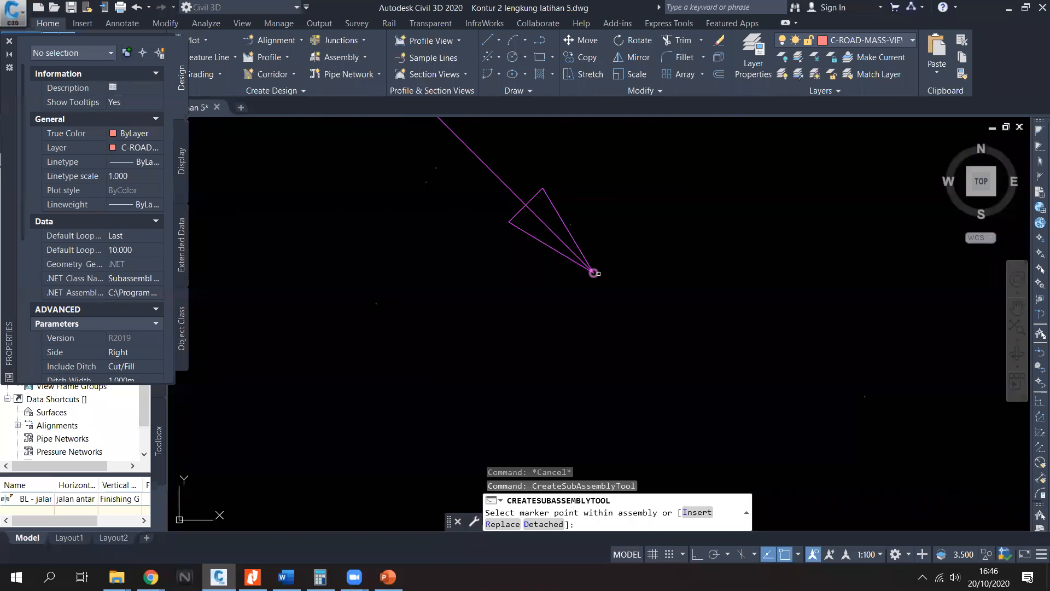
pyautogui.scroll(-5, 546, 296)
pyautogui.press('Escape')
# Step: Set both the foreslope and the backslope of the new right fill-side ditch to 1:1
pyautogui.click(817, 403)
pyautogui.click(755, 330)
pyautogui.write('pr')
pyautogui.press('Return')
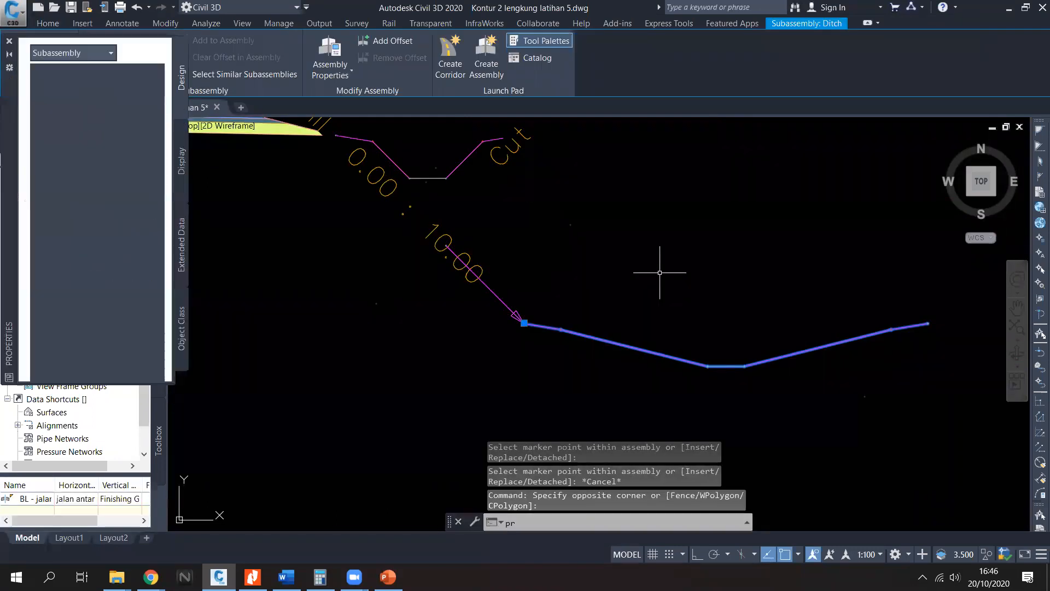
pyautogui.scroll(-8, 121, 298)
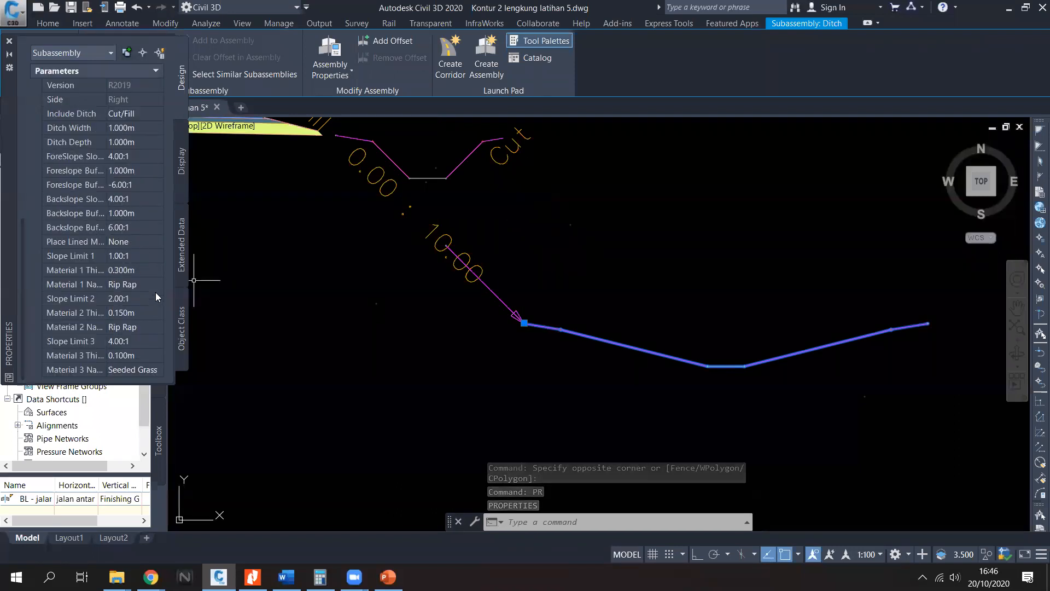
pyautogui.click(114, 156)
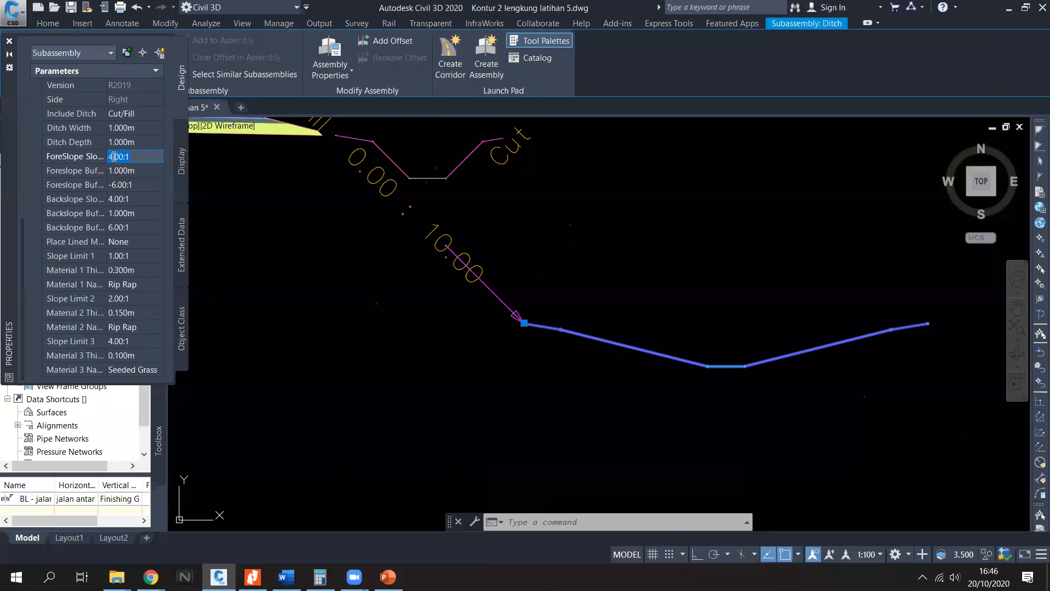
pyautogui.click(114, 199)
pyautogui.press('BackSpace')
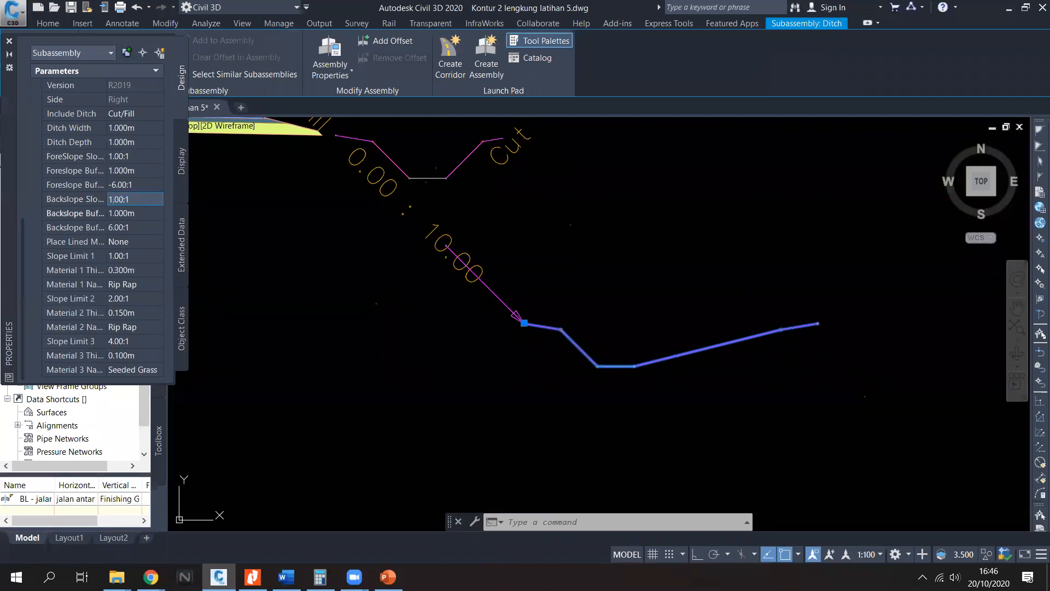
pyautogui.press('Tab')
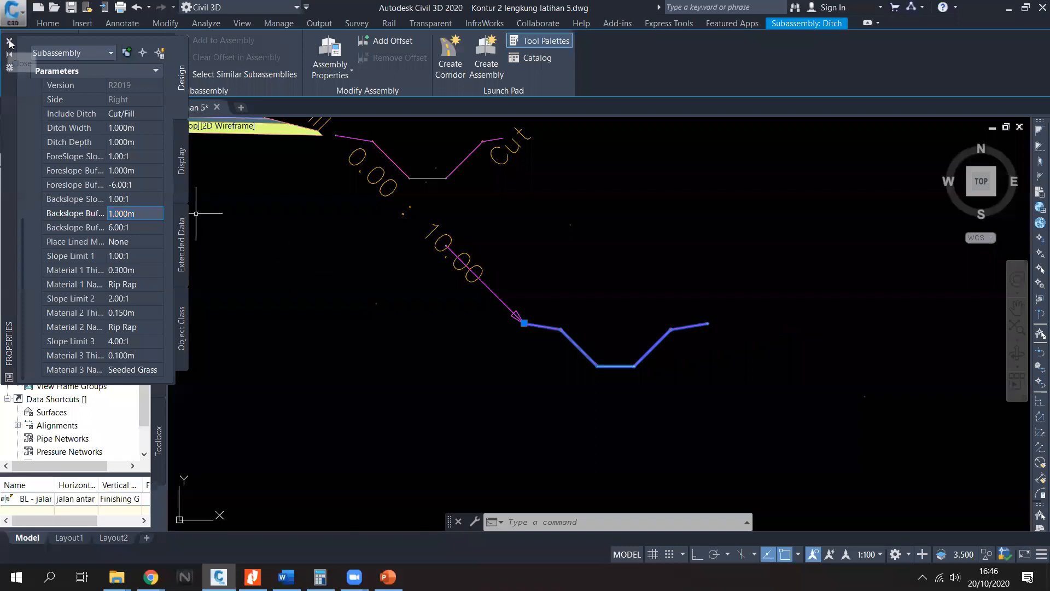
pyautogui.click(9, 42)
# Step: Attach a LinkSlopeToSurface subassembly from the Generic set to the outer end of the right fill-side ditch
pyautogui.click(176, 271)
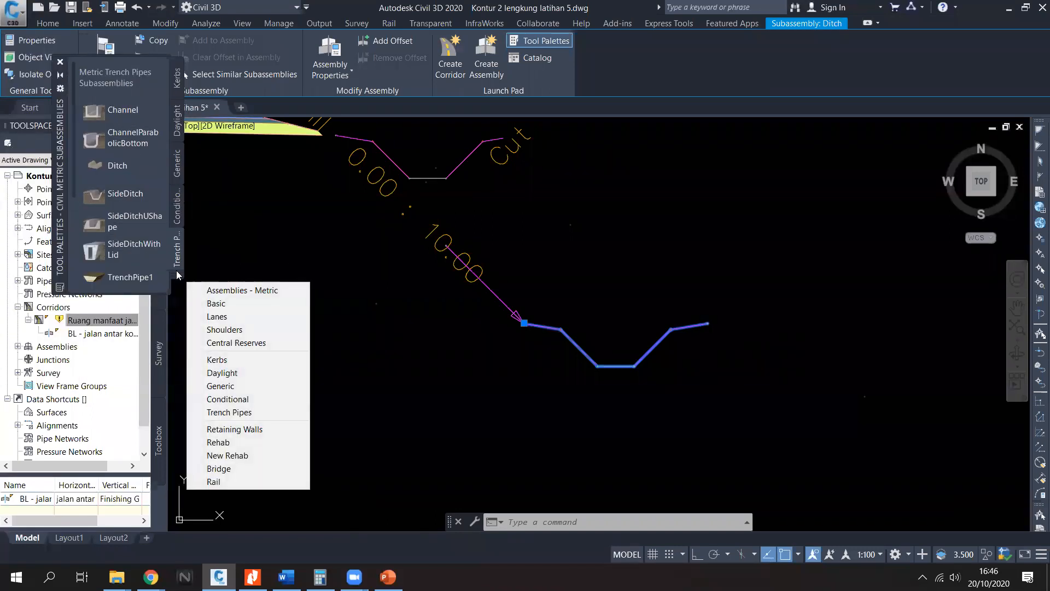
pyautogui.click(222, 386)
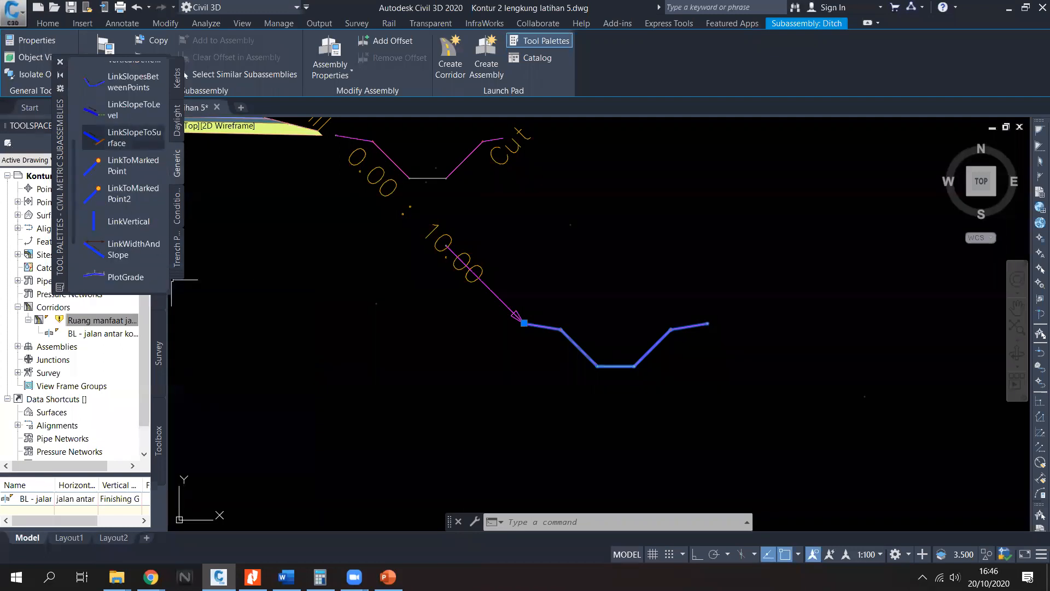
pyautogui.click(123, 138)
pyautogui.scroll(4, 714, 324)
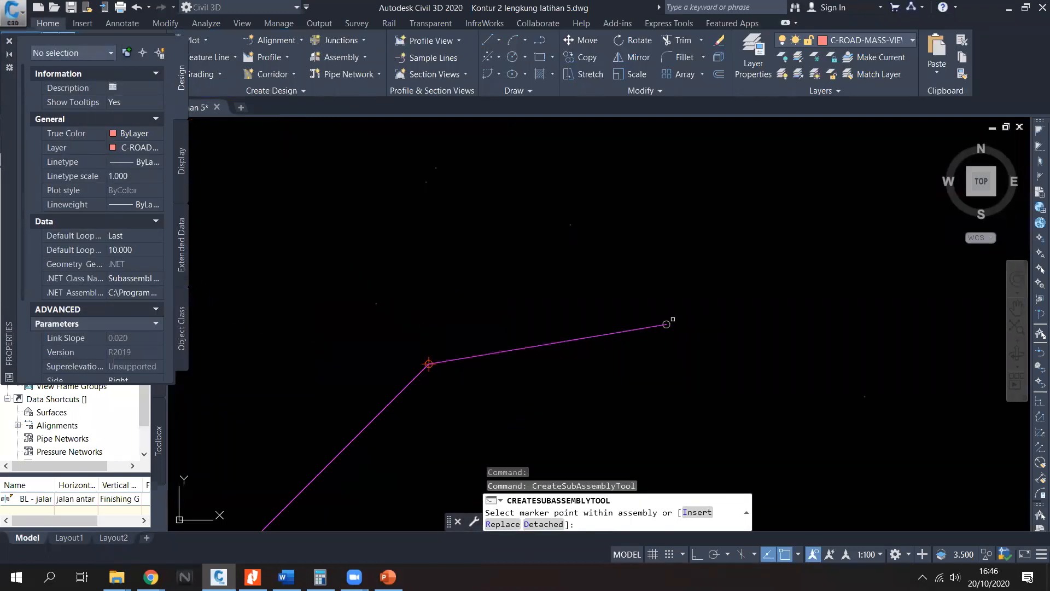
pyautogui.scroll(-5, 666, 324)
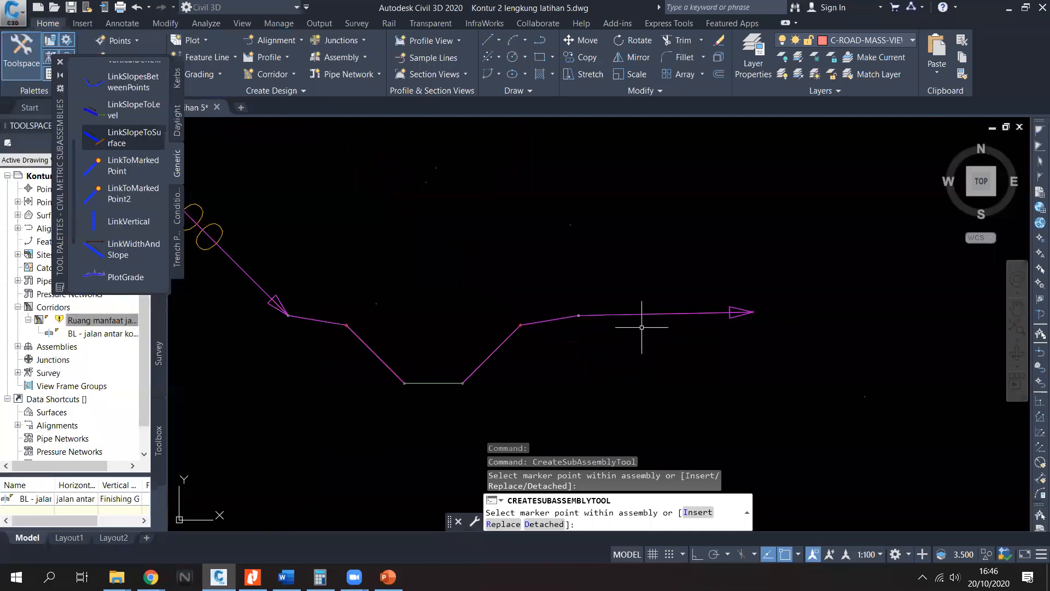
pyautogui.press('Escape')
# Step: Set the outer link's slope on the right fill-side ditch to 100% and close the properties and subassembly palettes
pyautogui.click(697, 343)
pyautogui.click(678, 310)
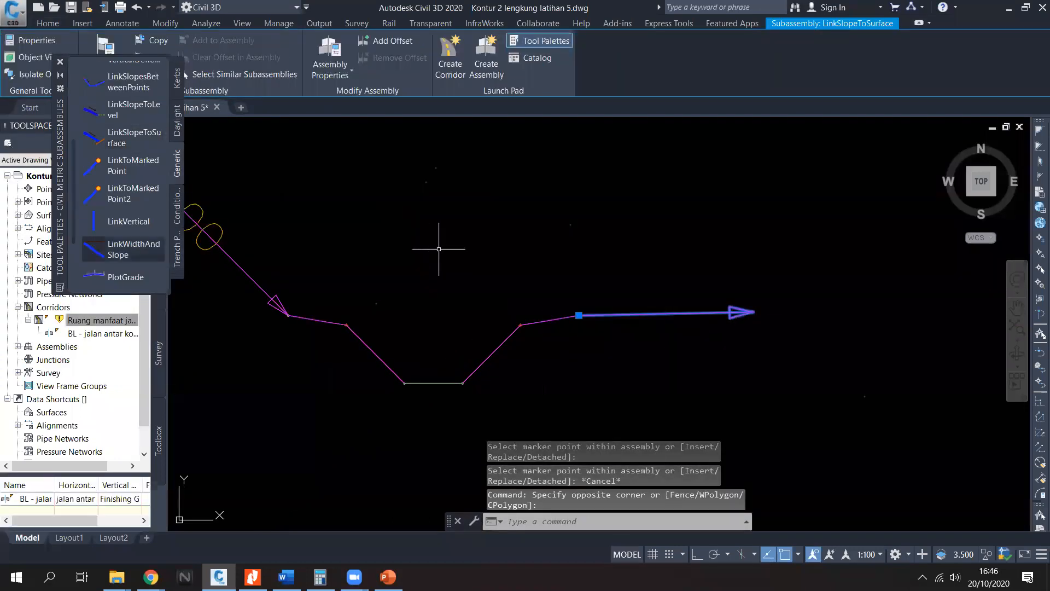
pyautogui.write('PR')
pyautogui.press('Return')
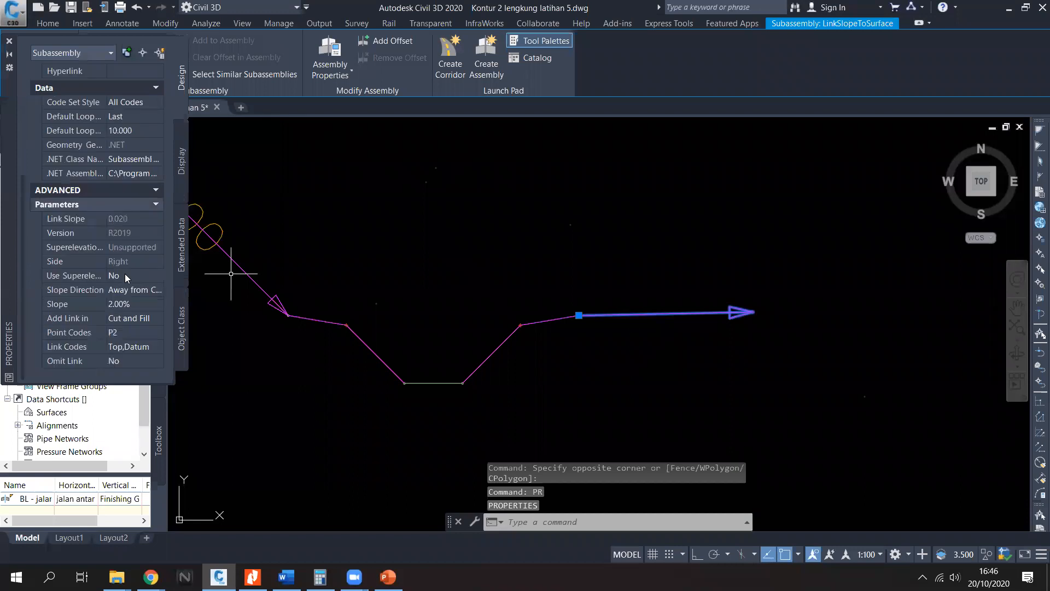
pyautogui.click(138, 302)
pyautogui.write('100')
pyautogui.press('Return')
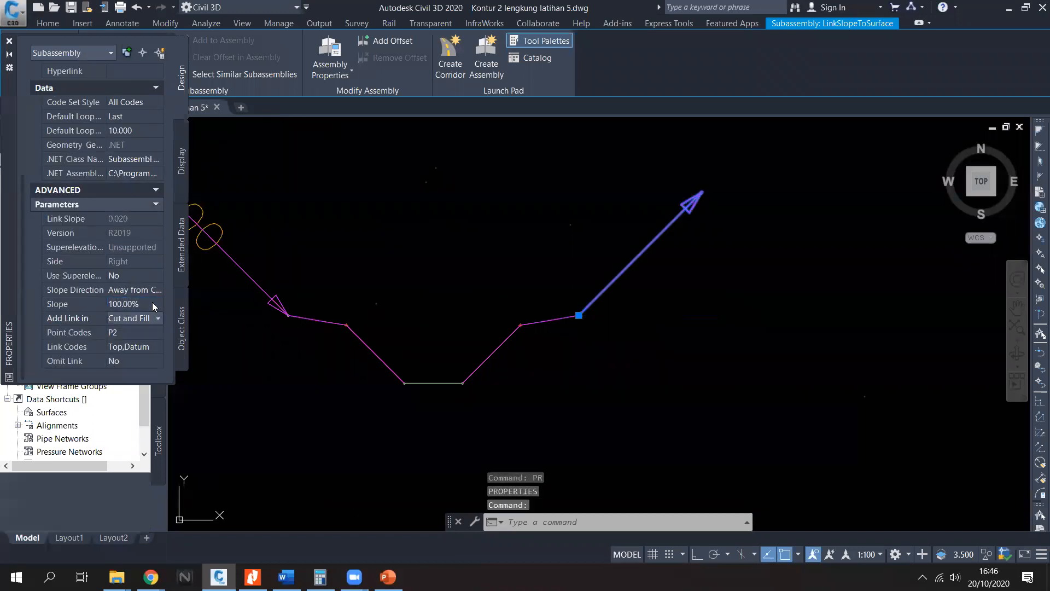
pyautogui.press('Escape')
pyautogui.moveTo(416, 267); pyautogui.dragTo(511, 285, button='middle')
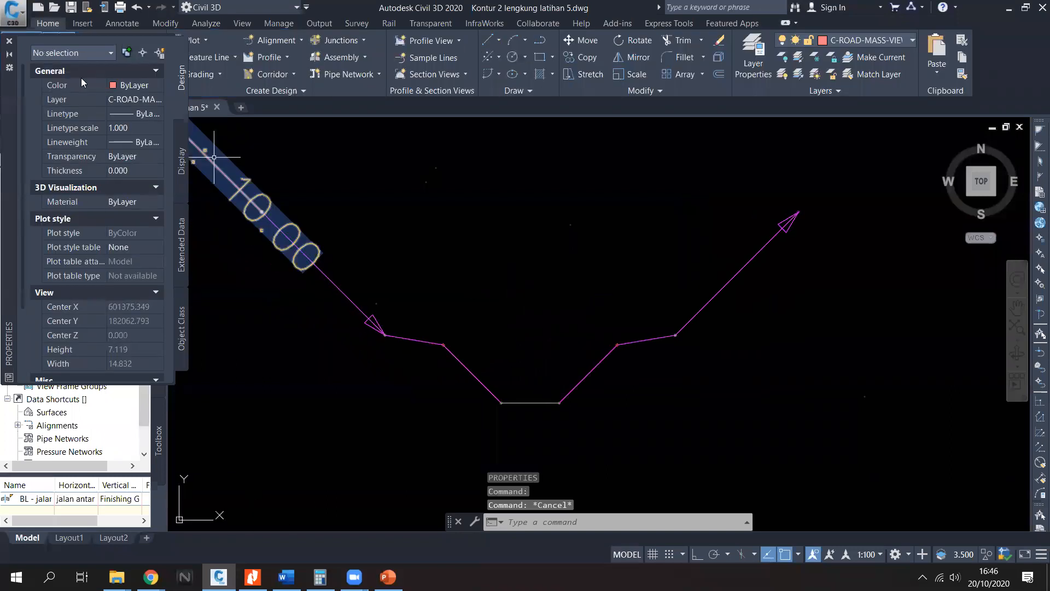
pyautogui.click(8, 43)
pyautogui.scroll(-3, 434, 277)
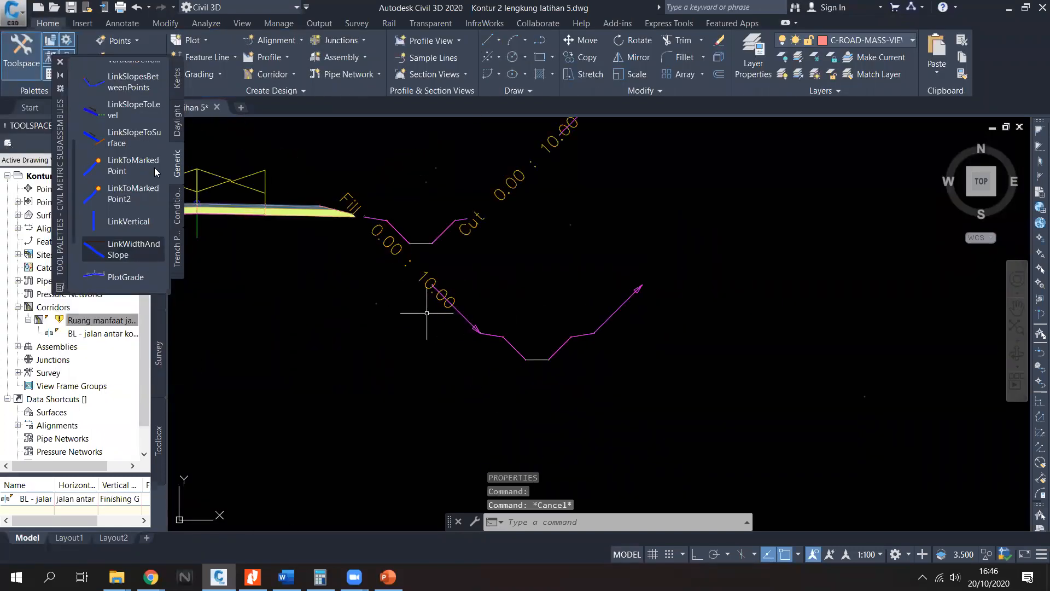
pyautogui.click(61, 63)
pyautogui.click(580, 390)
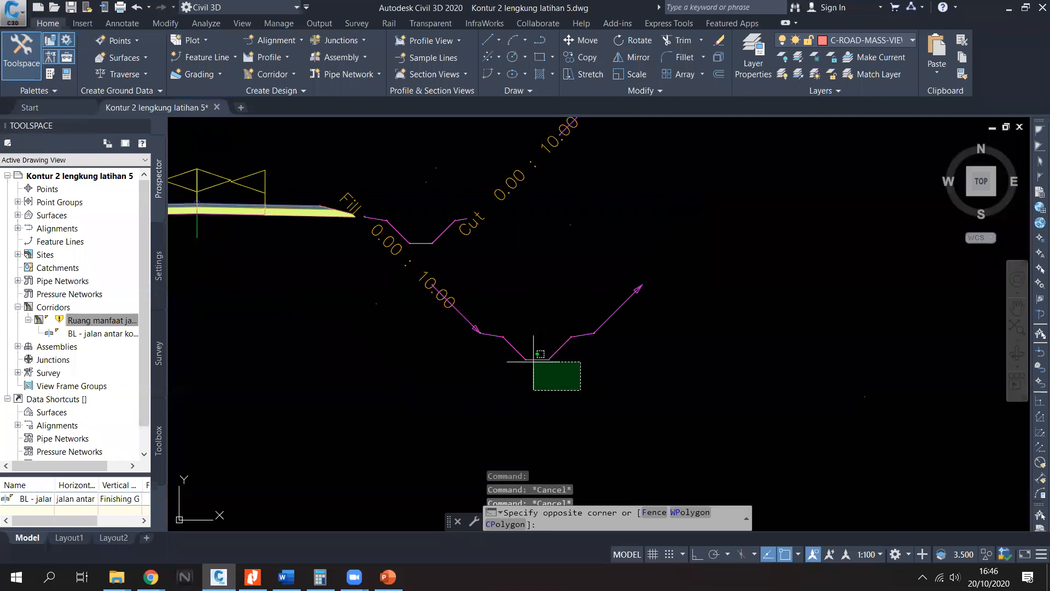
pyautogui.click(442, 287)
pyautogui.press('Escape')
pyautogui.click(629, 375)
pyautogui.click(434, 286)
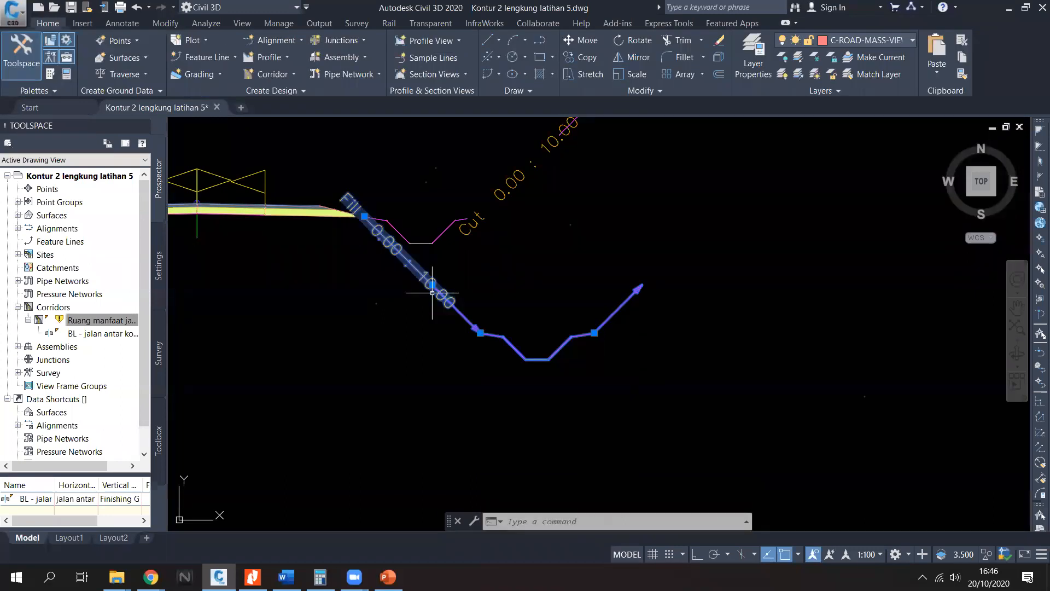
pyautogui.moveTo(434, 286); pyautogui.dragTo(858, 311, button='middle')
pyautogui.press('Escape')
# Step: Delete the fill condition subassembly on the left side of the assembly
pyautogui.click(415, 328)
pyautogui.click(363, 314)
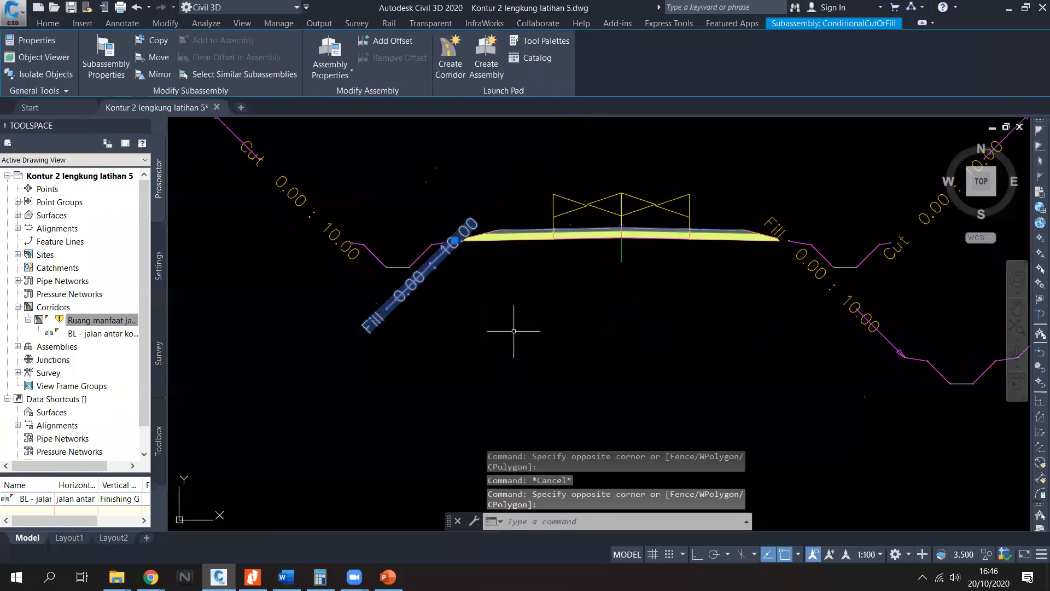
pyautogui.press('Delete')
# Step: Mirror the right fill condition with its slope links and ditch onto the left outer edge of the road assembly
pyautogui.moveTo(867, 371); pyautogui.dragTo(704, 333, button='middle')
pyautogui.click(936, 376)
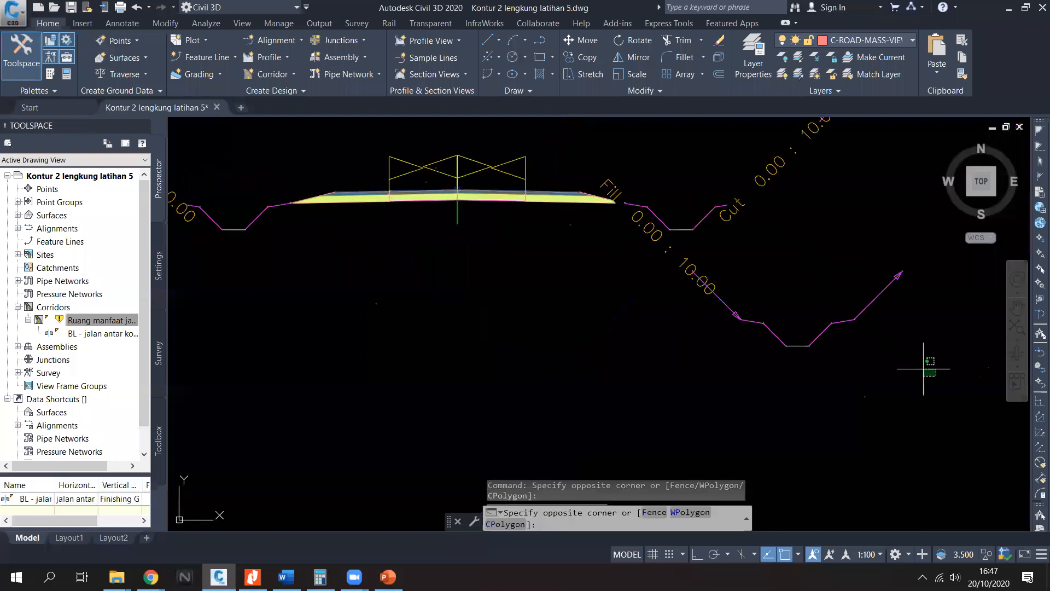
pyautogui.click(658, 270)
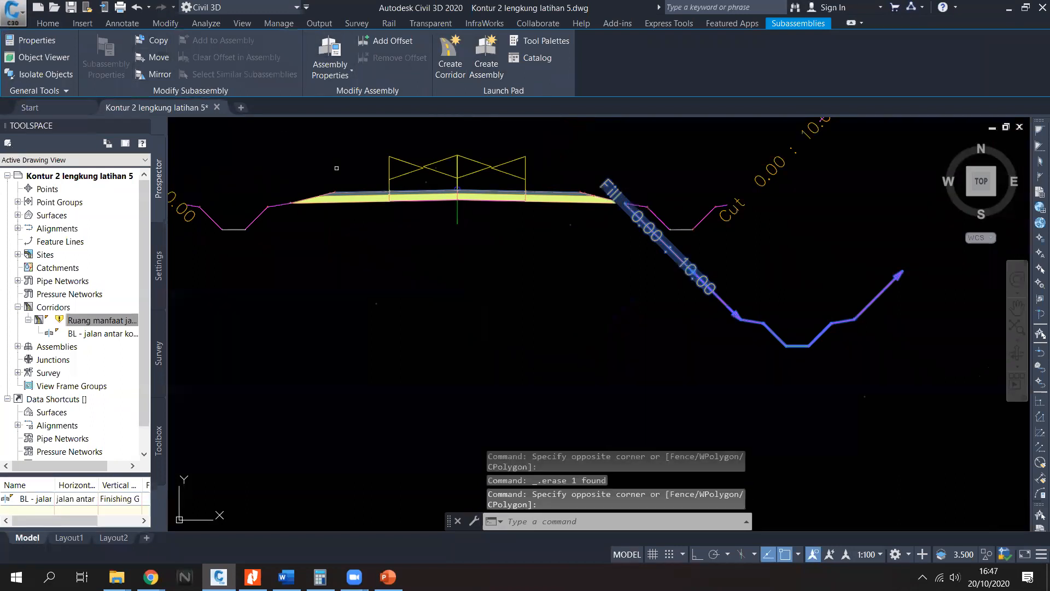
pyautogui.scroll(6, 306, 192)
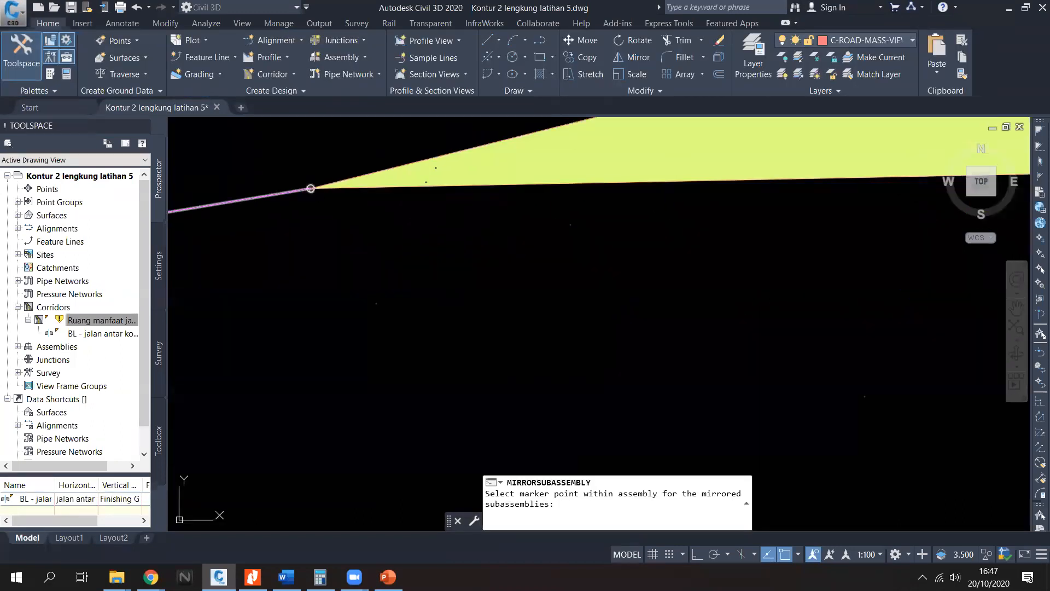
pyautogui.scroll(-3, 310, 189)
pyautogui.click(306, 184)
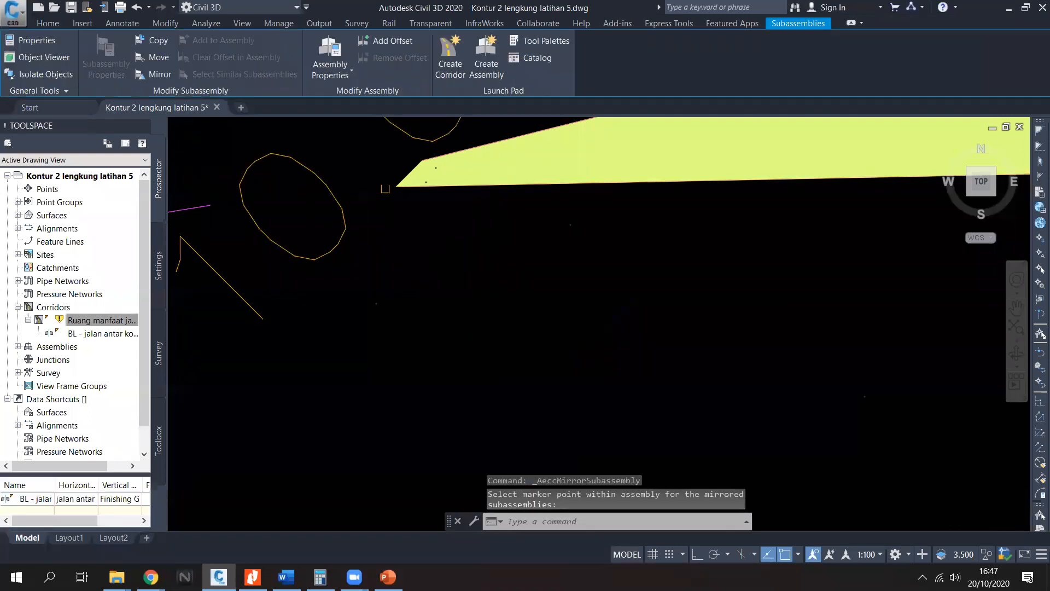
pyautogui.scroll(-4, 481, 301)
pyautogui.scroll(1, 548, 296)
pyautogui.press('Escape')
# Step: Set all surface targets of the corridor Ruang manfaat jalan to kontur cimahi
pyautogui.rightClick(112, 321)
pyautogui.click(148, 328)
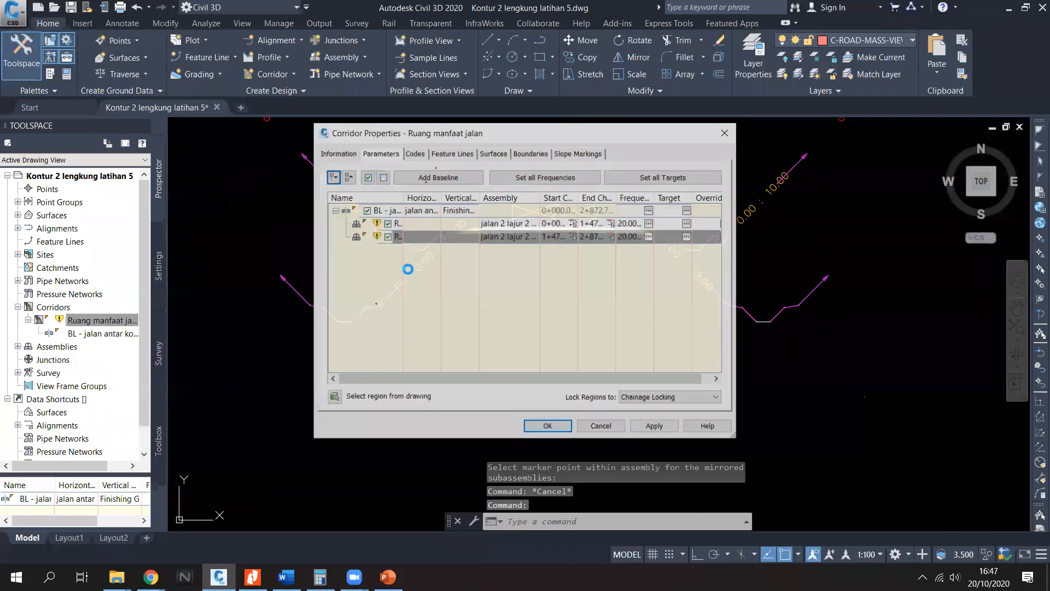
pyautogui.click(657, 180)
pyautogui.click(514, 216)
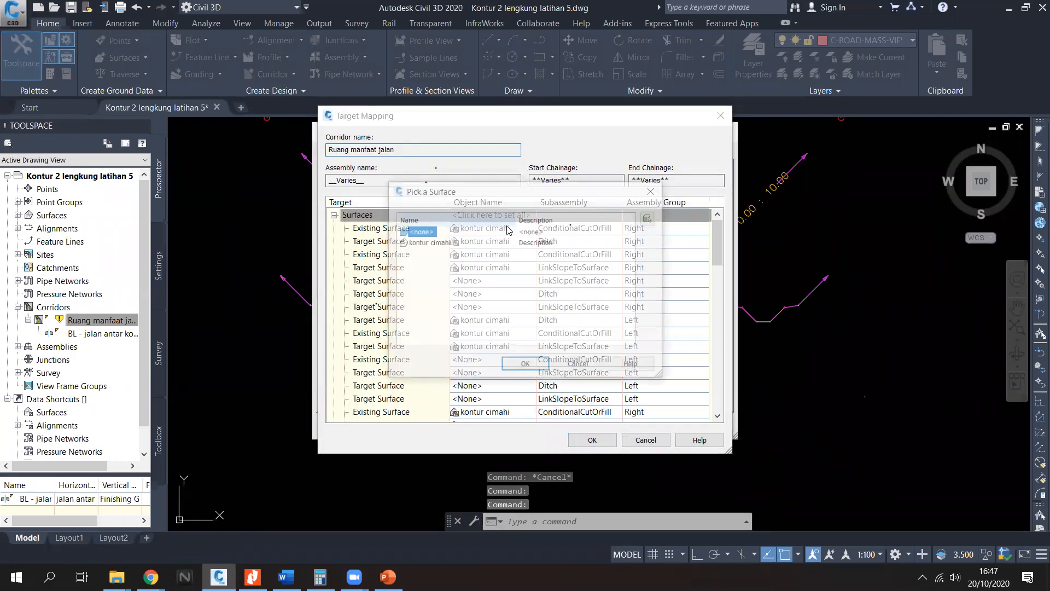
pyautogui.click(428, 242)
pyautogui.click(525, 366)
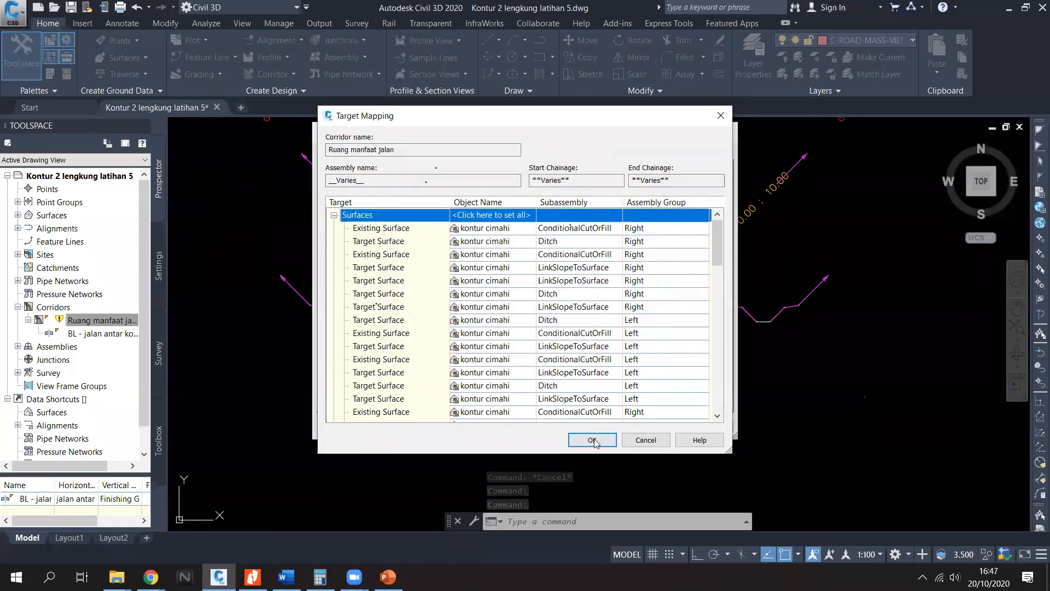
pyautogui.click(592, 440)
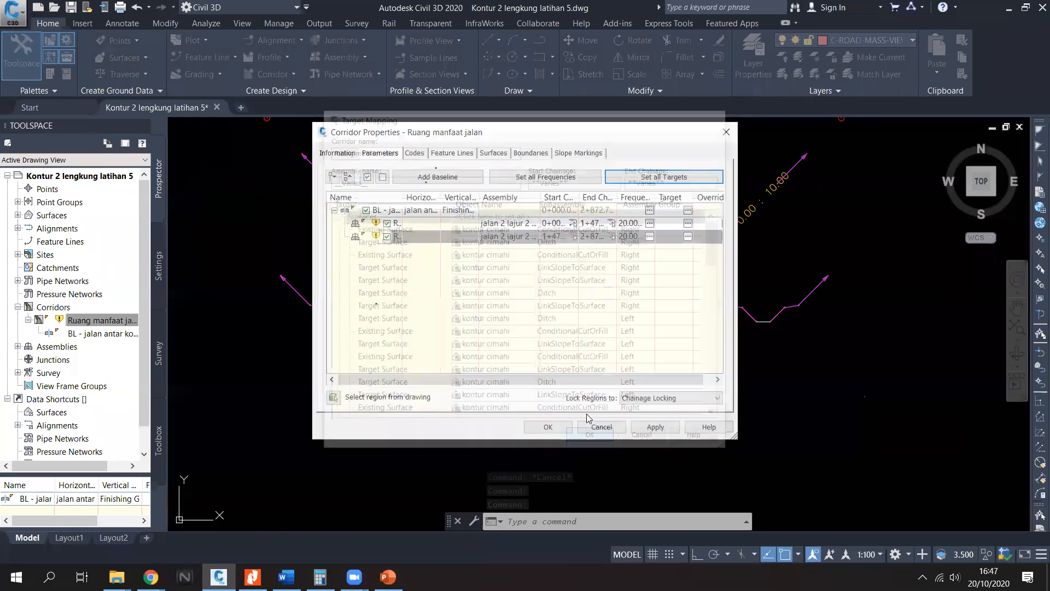
# Step: Review the corridor's surface and boundary definitions, then apply the changes and rebuild the corridor
pyautogui.click(493, 153)
pyautogui.click(532, 153)
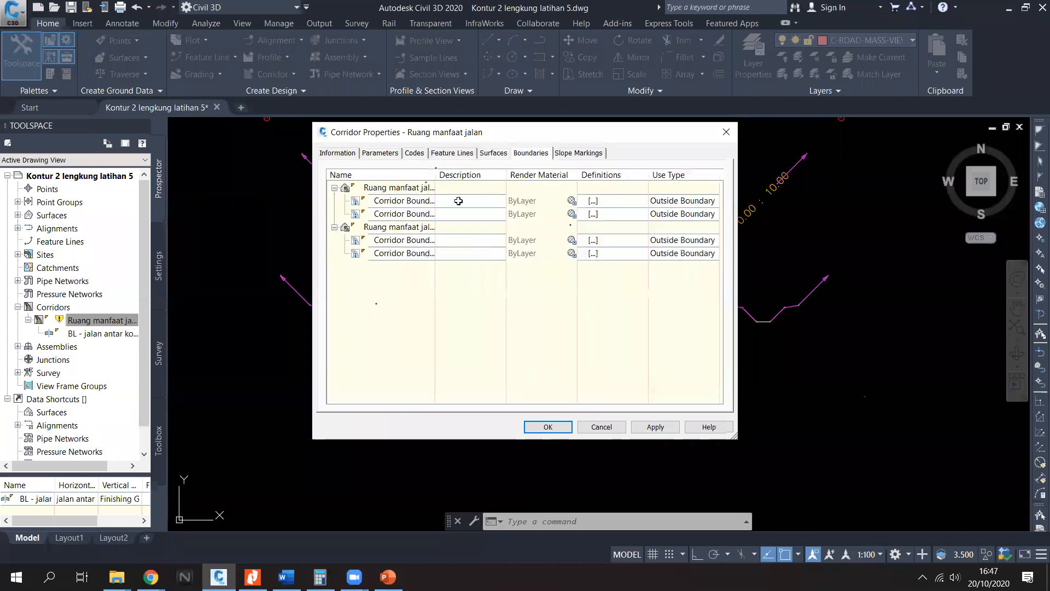
pyautogui.click(562, 431)
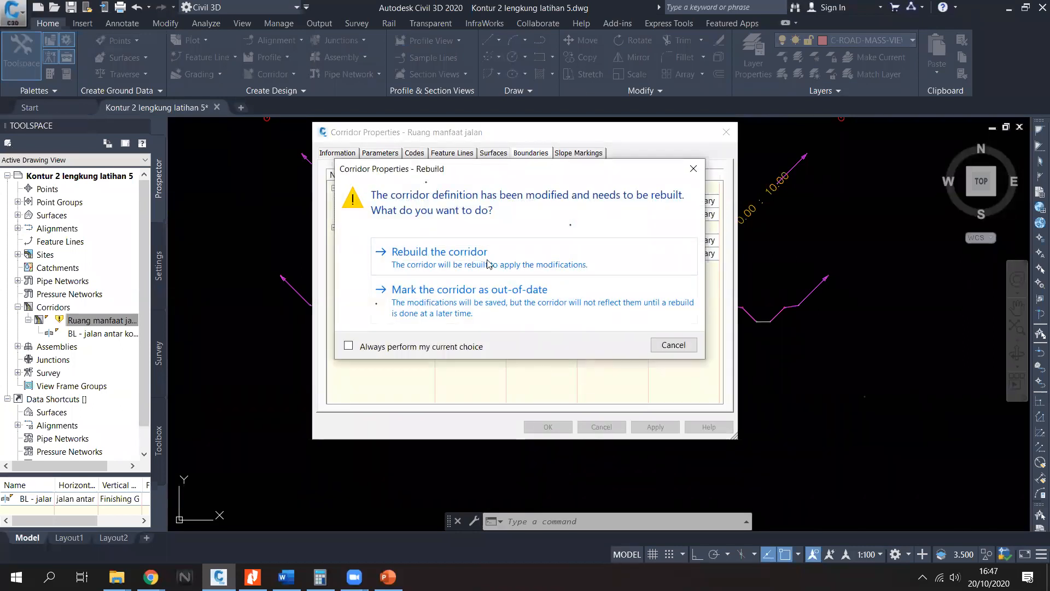
pyautogui.click(489, 264)
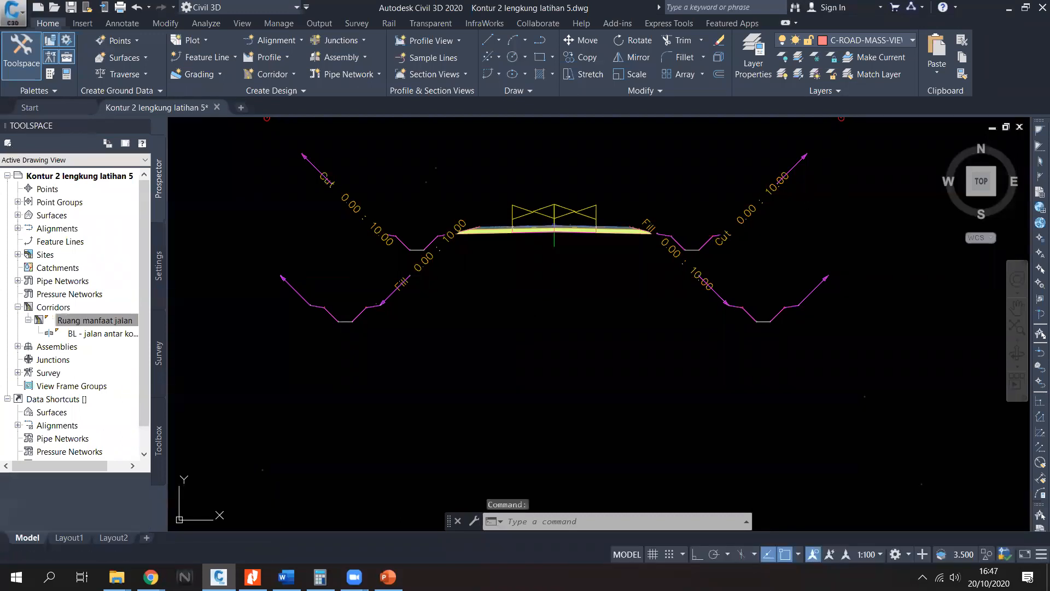
# Step: Examine the rebuilt section views along the road, including 0+350, to check how the ditches and slopes meet the ground
pyautogui.press('Escape')
pyautogui.moveTo(581, 309); pyautogui.dragTo(474, 300, button='middle')
pyautogui.scroll(-6, 462, 289)
pyautogui.moveTo(636, 306); pyautogui.dragTo(403, 277, button='middle')
pyautogui.scroll(-5, 403, 277)
pyautogui.moveTo(618, 407)
pyautogui.mouseDown(button='middle')
pyautogui.moveTo(457, 363)
pyautogui.moveTo(517, 276)
pyautogui.mouseUp(button='middle')
pyautogui.scroll(12, 410, 381)
pyautogui.moveTo(410, 396); pyautogui.dragTo(462, 340, button='middle')
pyautogui.scroll(5, 459, 358)
pyautogui.moveTo(589, 356); pyautogui.dragTo(334, 336, button='middle')
pyautogui.moveTo(647, 337)
pyautogui.mouseDown(button='middle')
pyautogui.moveTo(350, 361)
pyautogui.moveTo(196, 398)
pyautogui.mouseUp(button='middle')
pyautogui.moveTo(688, 324); pyautogui.dragTo(412, 310, button='middle')
pyautogui.moveTo(640, 335); pyautogui.dragTo(483, 325, button='middle')
pyautogui.moveTo(764, 322); pyautogui.dragTo(445, 307, button='middle')
pyautogui.moveTo(647, 314); pyautogui.dragTo(351, 303, button='middle')
pyautogui.moveTo(731, 283); pyautogui.dragTo(428, 296, button='middle')
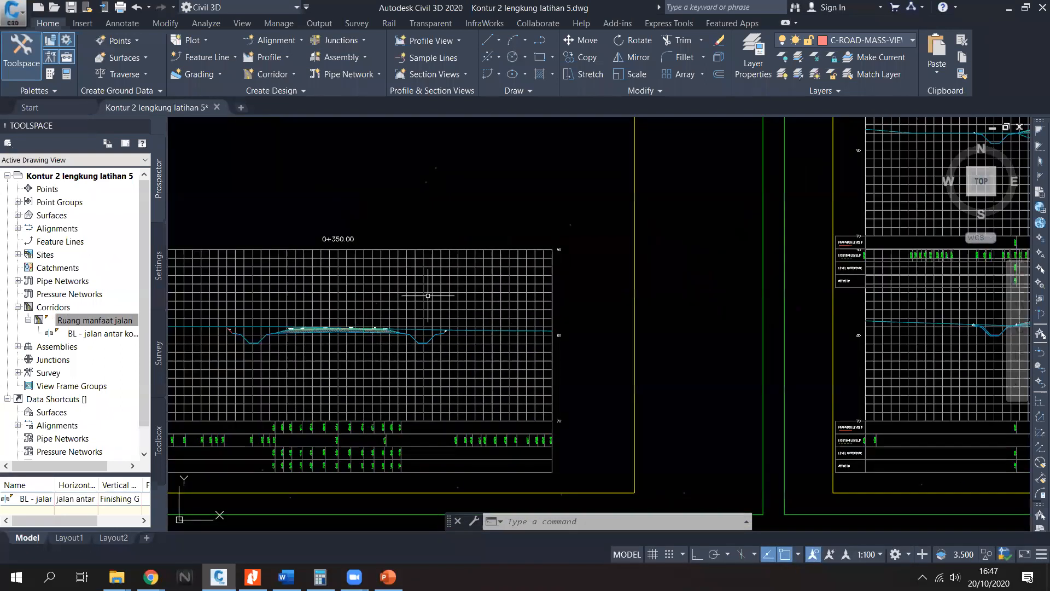
pyautogui.moveTo(656, 253); pyautogui.dragTo(416, 263, button='middle')
pyautogui.moveTo(626, 260); pyautogui.dragTo(440, 270, button='middle')
pyautogui.moveTo(526, 269); pyautogui.dragTo(409, 299, button='middle')
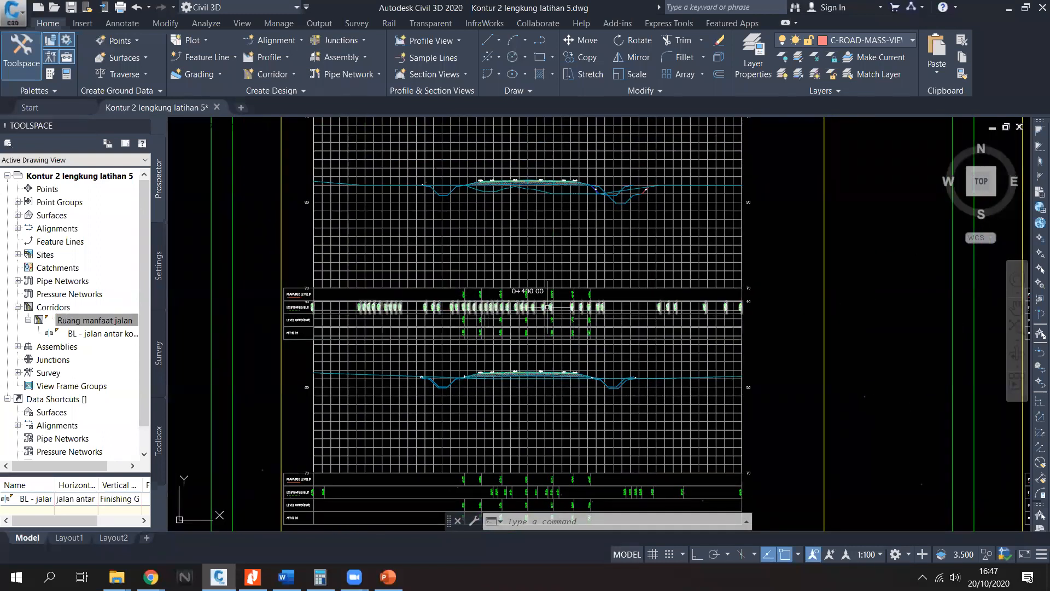
# Step: Inspect the right-side ditch and fill slope links closely in a section view beyond 0+400
pyautogui.moveTo(766, 300)
pyautogui.mouseDown(button='middle')
pyautogui.moveTo(445, 307)
pyautogui.moveTo(611, 310)
pyautogui.moveTo(434, 301)
pyautogui.mouseUp(button='middle')
pyautogui.moveTo(631, 340); pyautogui.dragTo(415, 324, button='middle')
pyautogui.scroll(3, 531, 357)
pyautogui.moveTo(514, 347); pyautogui.dragTo(669, 342, button='middle')
pyautogui.press('Escape')
pyautogui.press('Escape')
pyautogui.scroll(2, 581, 357)
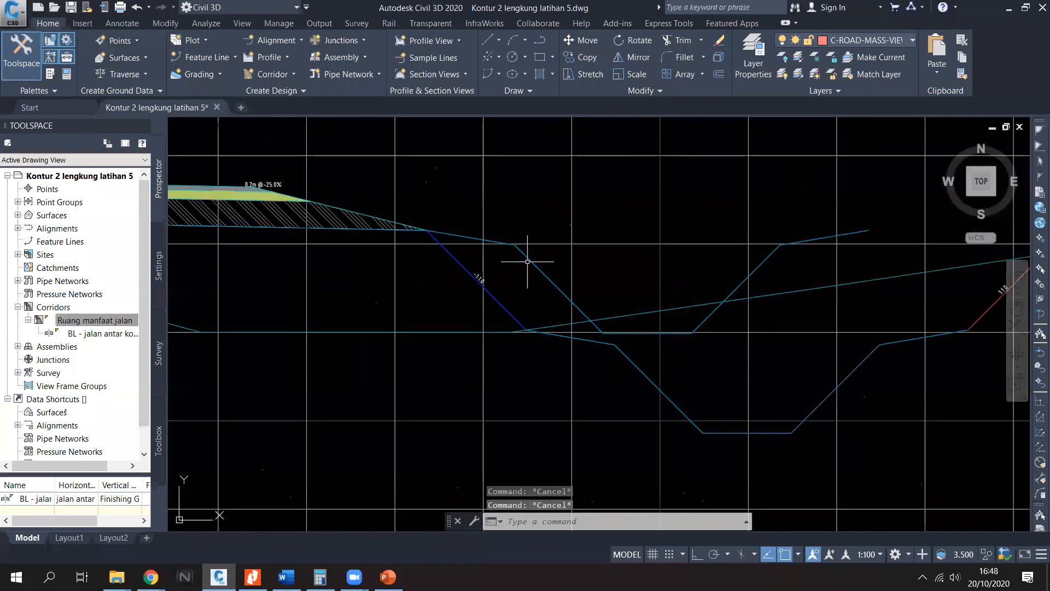
pyautogui.click(527, 261)
pyautogui.press('Escape')
pyautogui.scroll(-8, 622, 318)
pyautogui.scroll(-3, 622, 318)
pyautogui.moveTo(450, 301); pyautogui.dragTo(628, 317, button='middle')
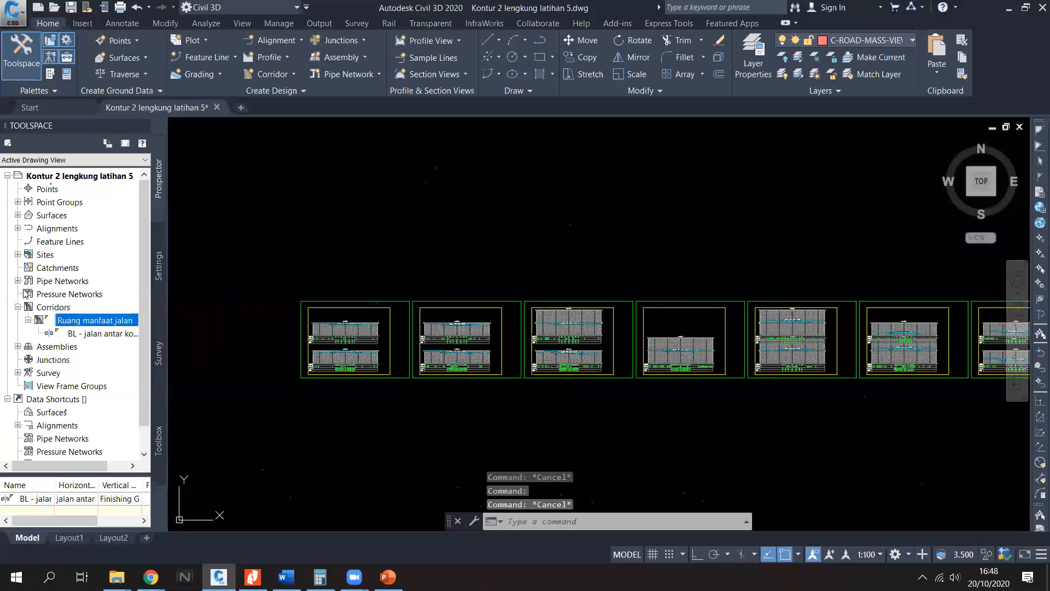
# Step: Expand the sample line groups of the jalan antar kota alignment and select SL Collection - 3
pyautogui.click(17, 228)
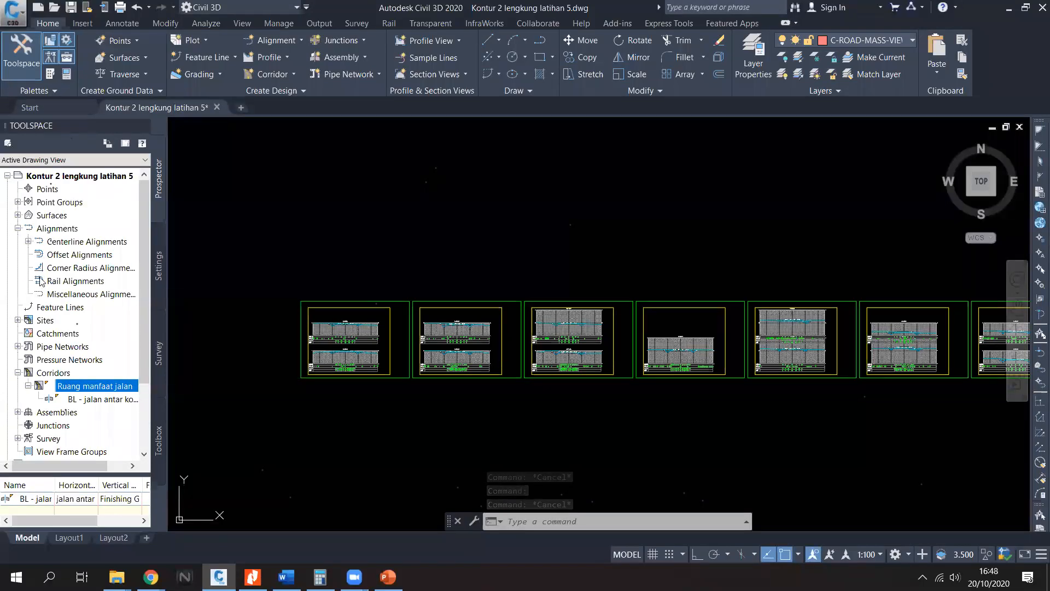
pyautogui.click(28, 241)
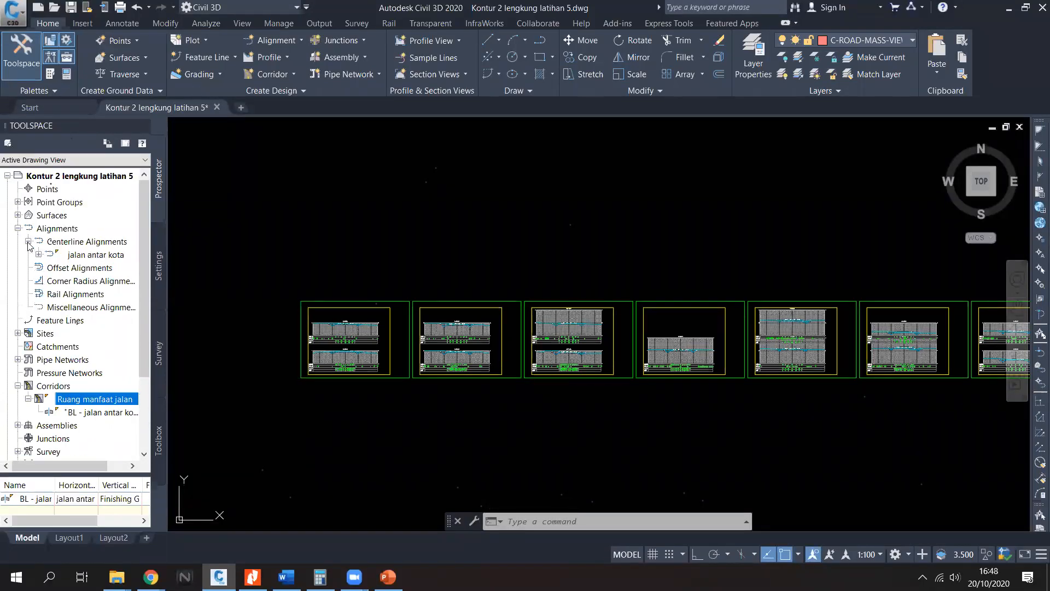
pyautogui.click(38, 254)
pyautogui.click(48, 307)
pyautogui.click(103, 320)
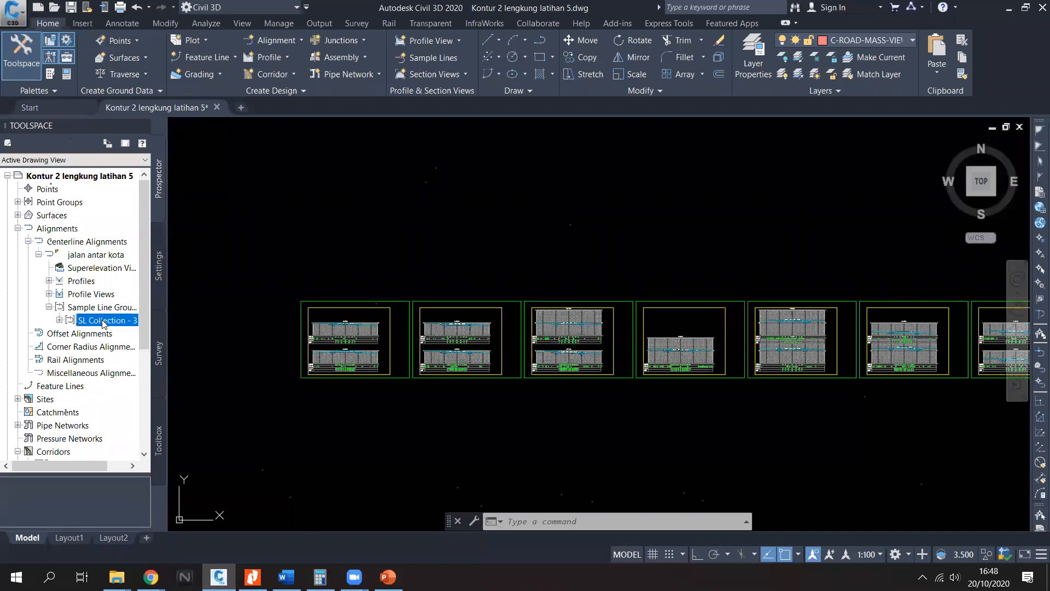
# Step: Examine the corridor in plan and the section views such as 0+250 and 0+150 for overlapping ditch links
pyautogui.scroll(-4, 578, 274)
pyautogui.press('Escape')
pyautogui.press('Escape')
pyautogui.scroll(2, 441, 262)
pyautogui.scroll(2, 440, 262)
pyautogui.scroll(1, 432, 284)
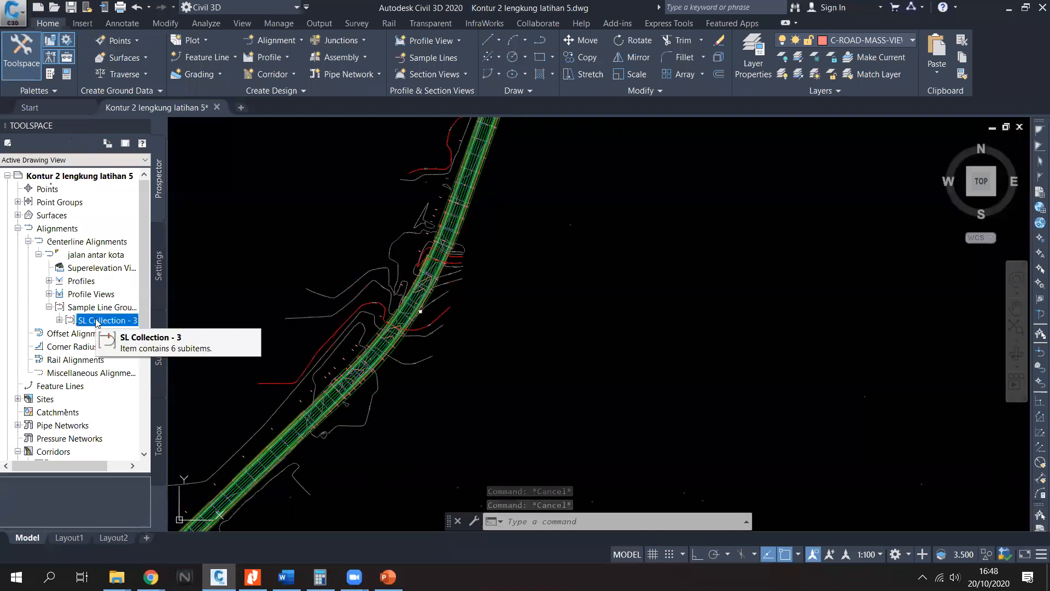
pyautogui.scroll(2, 425, 325)
pyautogui.scroll(-4, 327, 292)
pyautogui.moveTo(683, 306); pyautogui.dragTo(322, 266, button='middle')
pyautogui.scroll(5, 810, 288)
pyautogui.scroll(4, 810, 288)
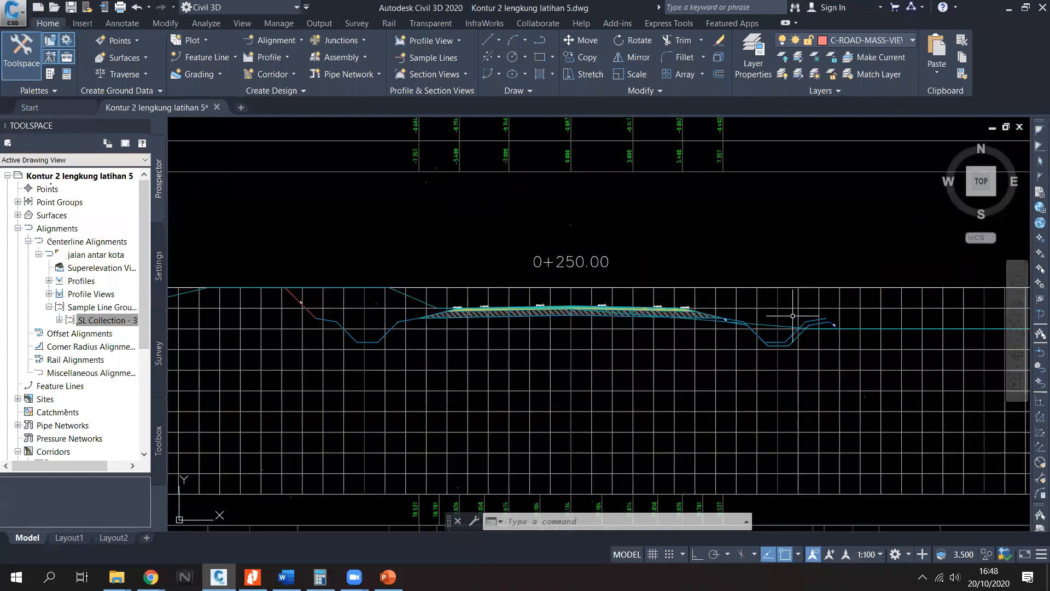
pyautogui.scroll(-1, 620, 317)
pyautogui.scroll(-4, 826, 335)
pyautogui.moveTo(495, 315); pyautogui.dragTo(663, 317, button='middle')
pyautogui.scroll(3, 787, 330)
pyautogui.moveTo(753, 363); pyautogui.dragTo(646, 328, button='middle')
pyautogui.moveTo(811, 321); pyautogui.dragTo(656, 315, button='middle')
pyautogui.scroll(-3, 656, 315)
pyautogui.scroll(4, 656, 316)
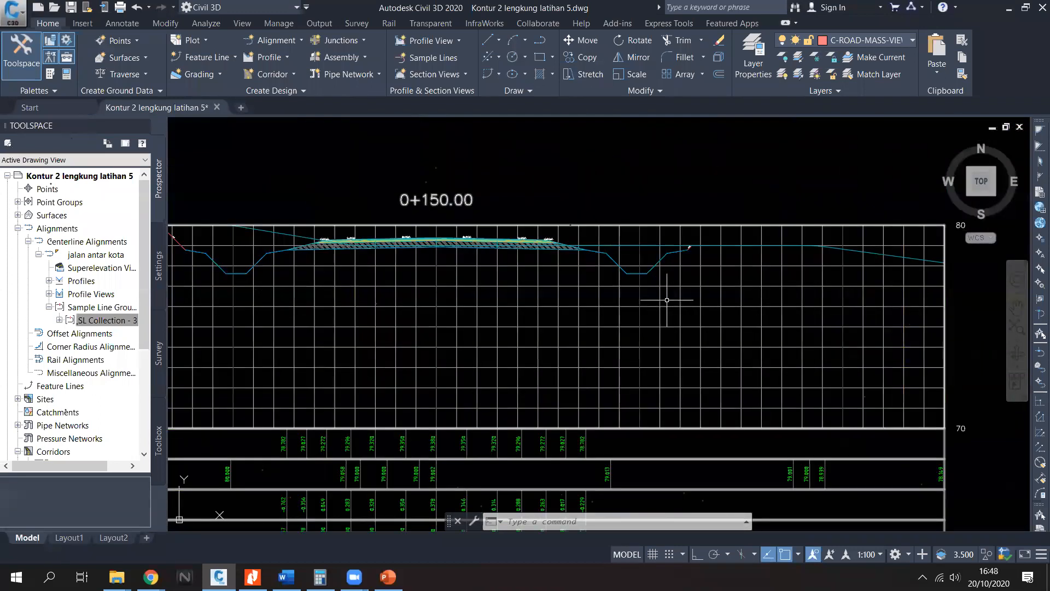
pyautogui.scroll(-4, 722, 314)
pyautogui.scroll(3, 432, 267)
pyautogui.scroll(-4, 382, 263)
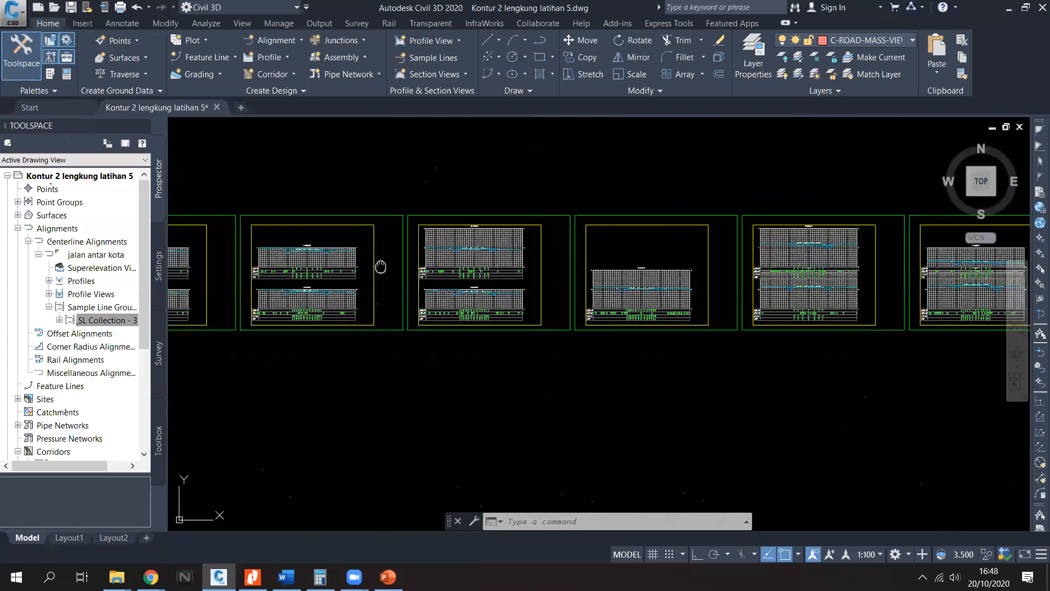
pyautogui.scroll(-2, 382, 262)
# Step: Check the sampled section sources of SL Collection - 3 and close its properties without changes
pyautogui.rightClick(111, 321)
pyautogui.click(141, 326)
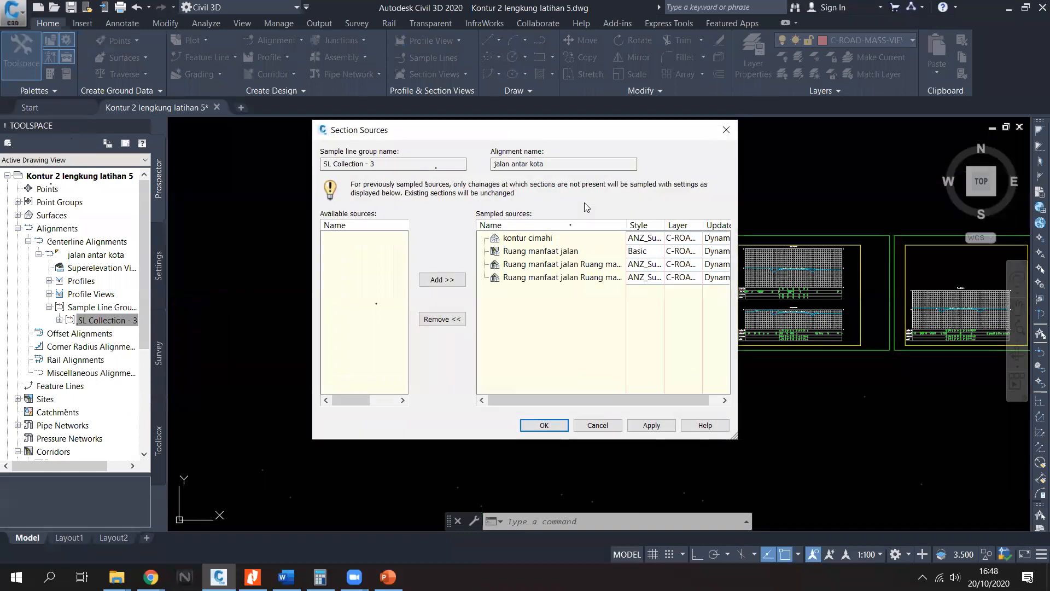
pyautogui.click(608, 427)
pyautogui.click(602, 426)
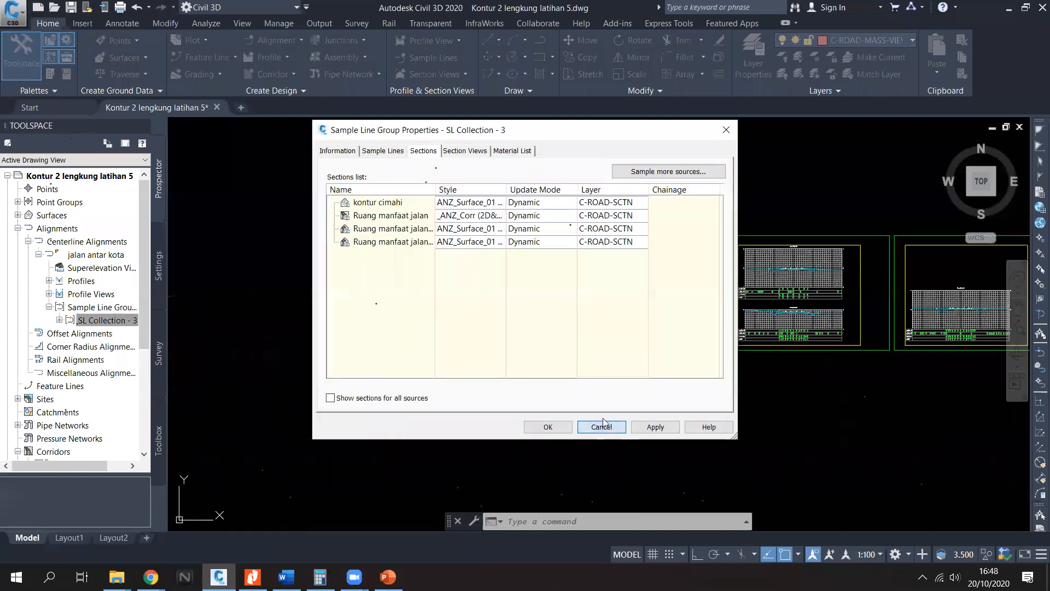
# Step: Delete the sample line group SL Collection - 3 from the jalan antar kota alignment
pyautogui.scroll(-3, 613, 350)
pyautogui.click(109, 321)
pyautogui.rightClick(108, 326)
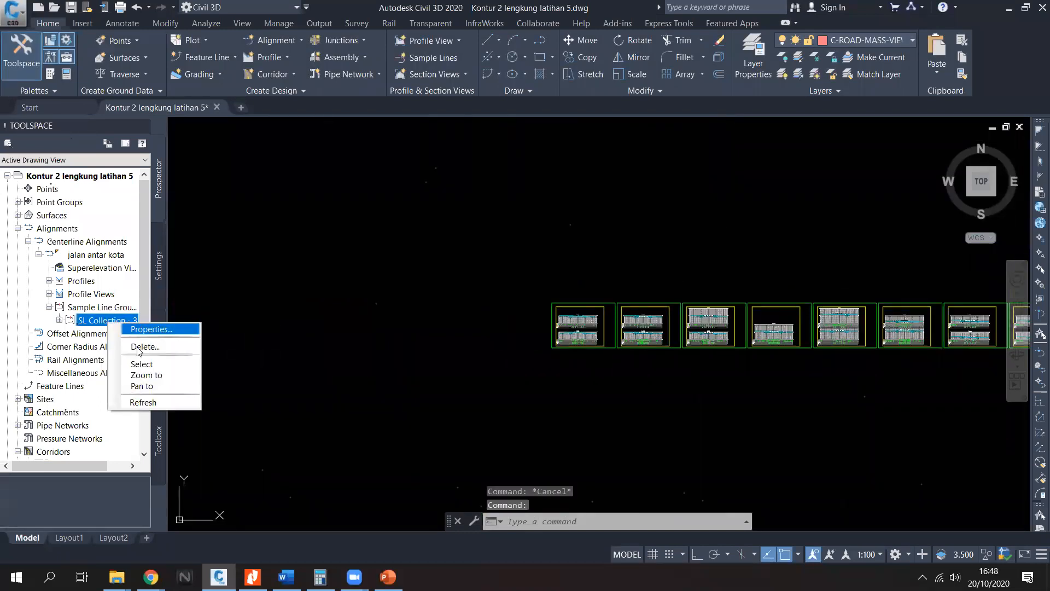
pyautogui.click(170, 344)
pyautogui.click(542, 317)
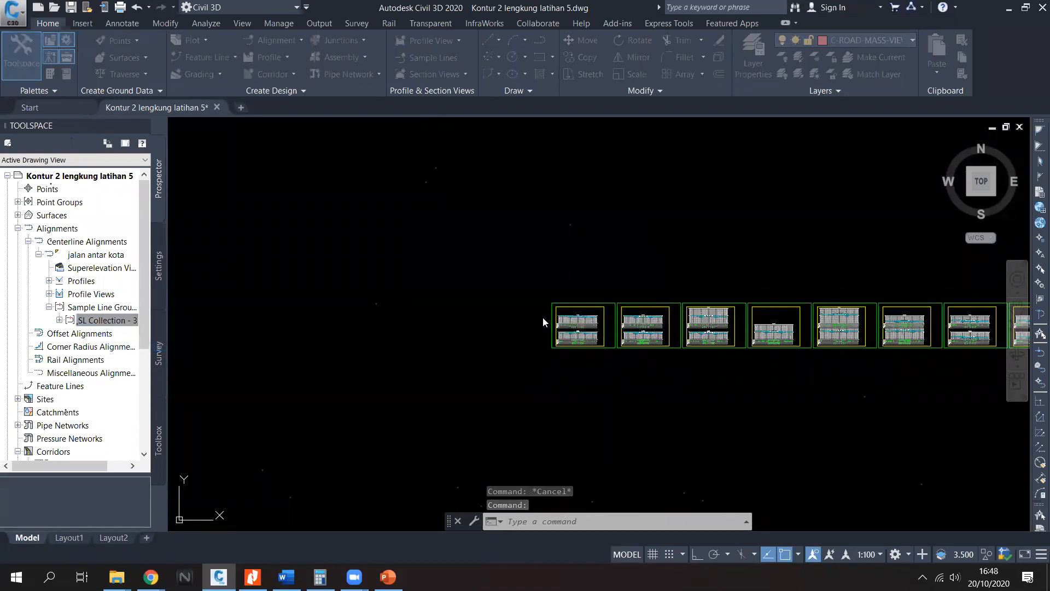
# Step: Create a new sample line group on the jalan antar kota alignment, sampling kontur cimahi, the corridor and both corridor surfaces
pyautogui.scroll(-4, 587, 308)
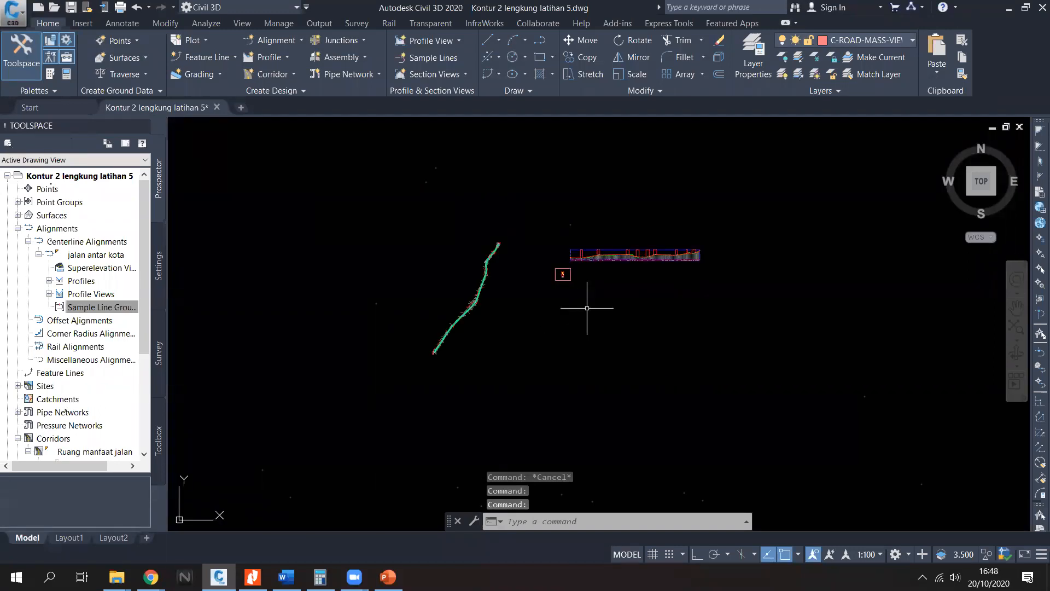
pyautogui.scroll(2, 546, 292)
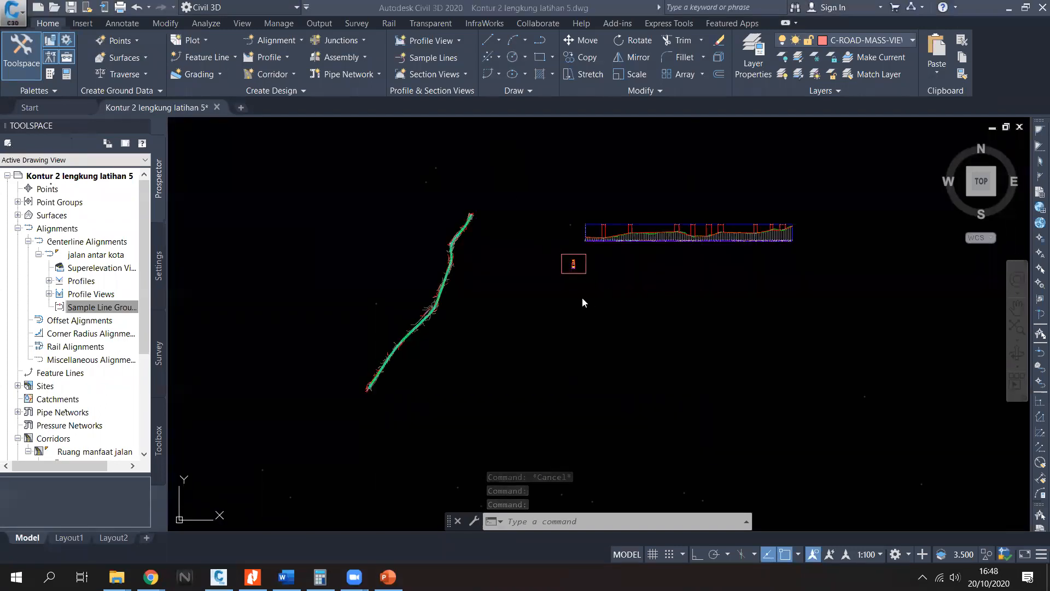
pyautogui.moveTo(605, 295); pyautogui.dragTo(565, 317, button='middle')
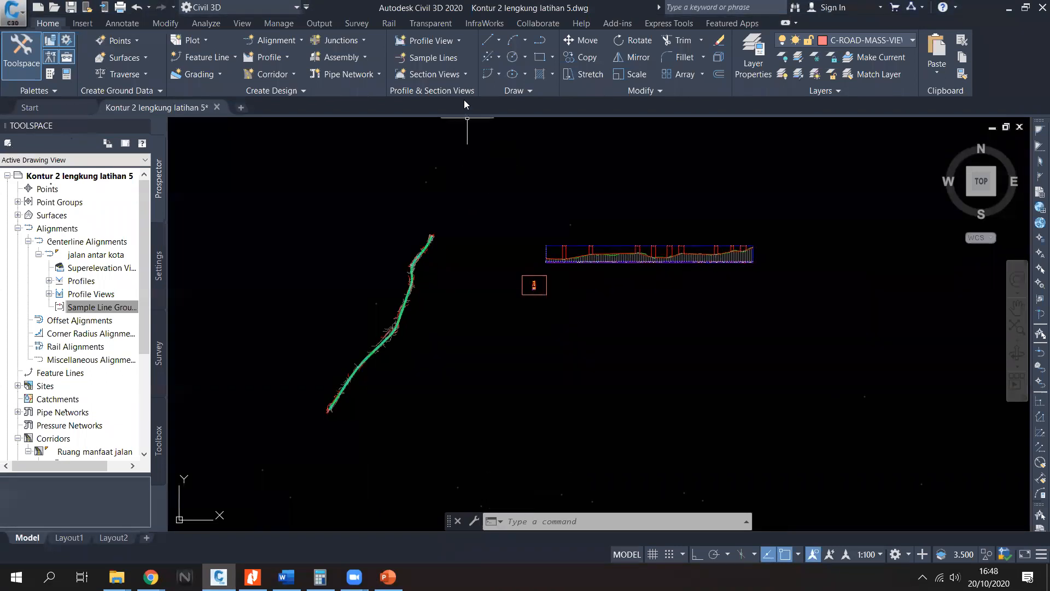
pyautogui.click(451, 59)
pyautogui.press('Return')
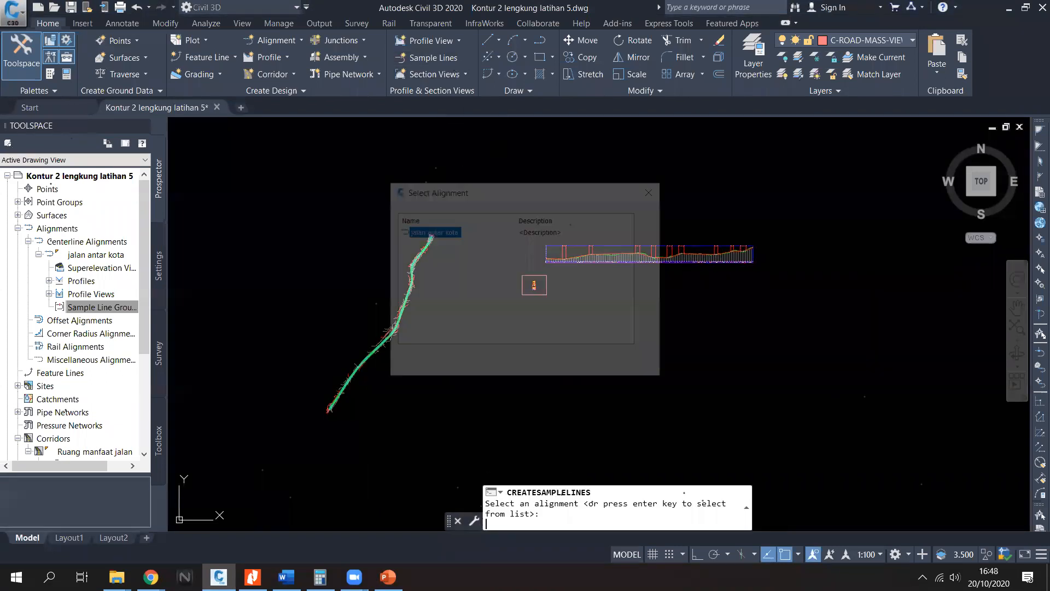
pyautogui.click(525, 365)
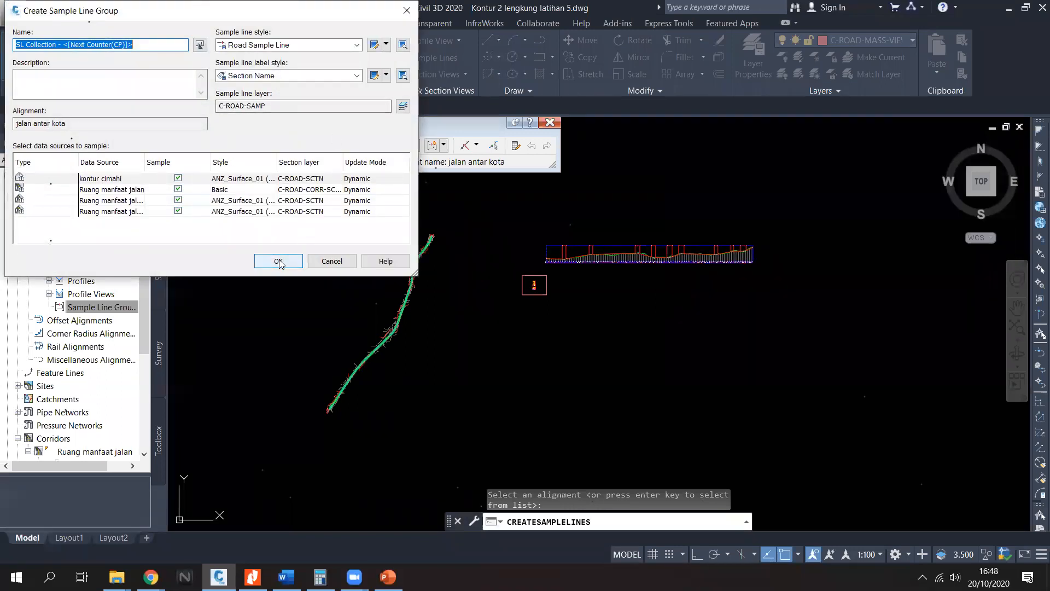
pyautogui.click(279, 262)
# Step: Generate the group's sample lines by range of chainages with the offered settings and finish the sample line command
pyautogui.click(477, 144)
pyautogui.click(485, 160)
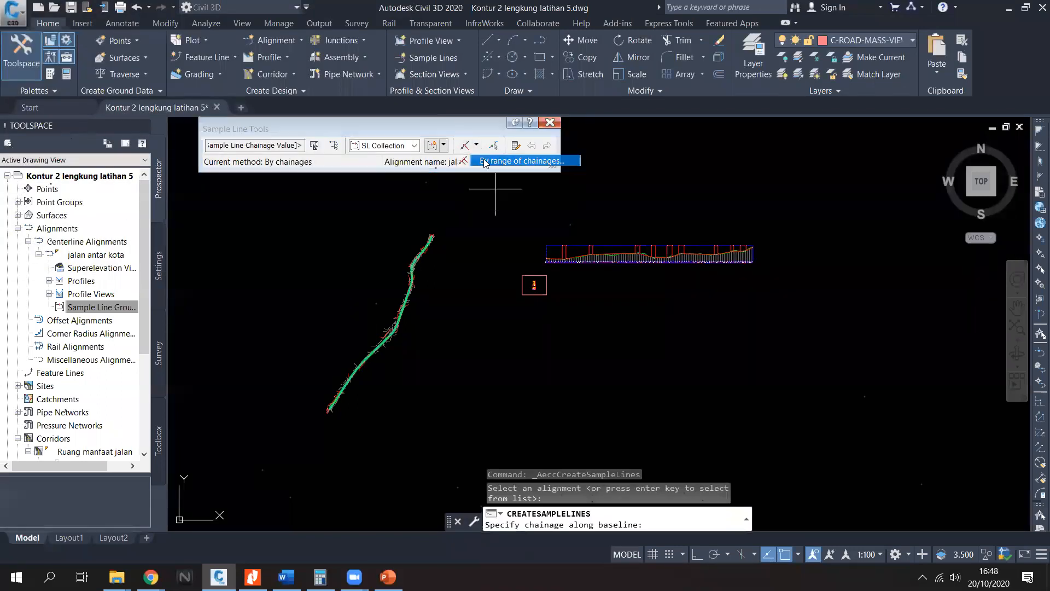
pyautogui.moveTo(468, 142); pyautogui.dragTo(468, 235)
pyautogui.click(343, 285)
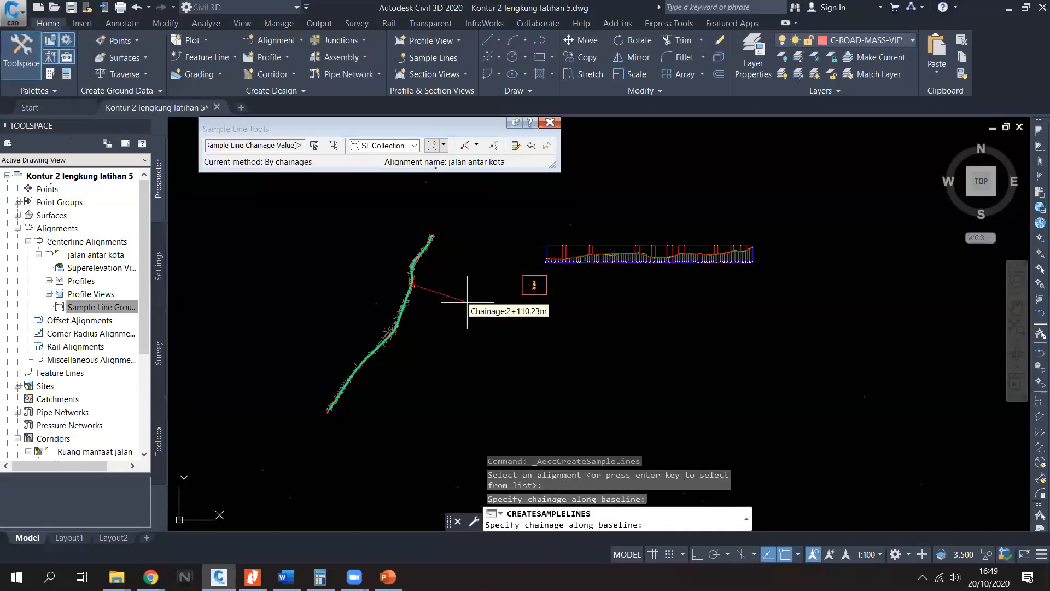
pyautogui.press('Return')
pyautogui.press('Return')
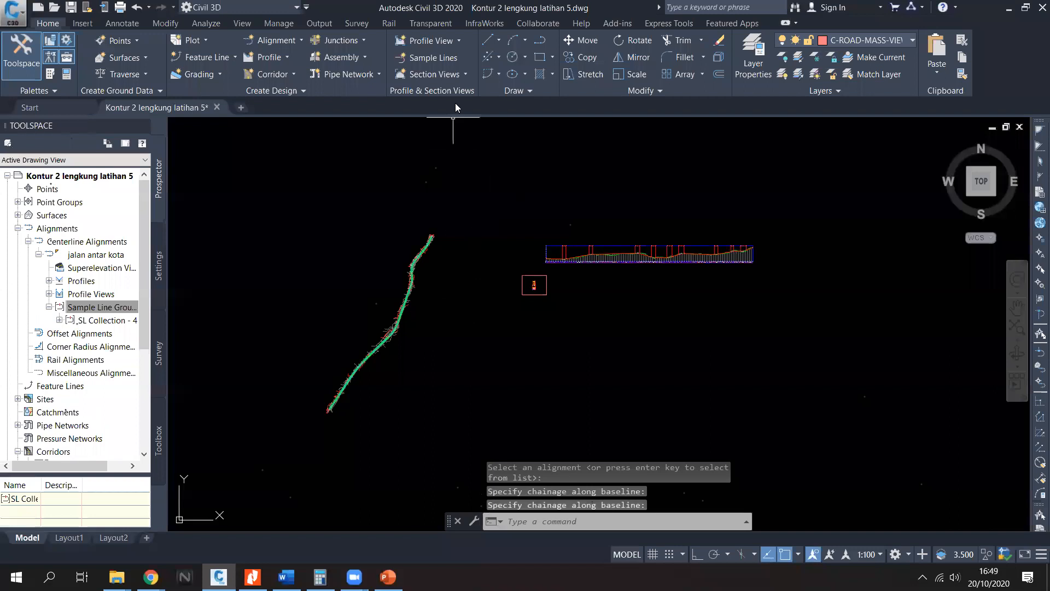
# Step: Start creating multiple section views for the jalan antar kota alignment with sample line group SL Collection - 4
pyautogui.click(464, 75)
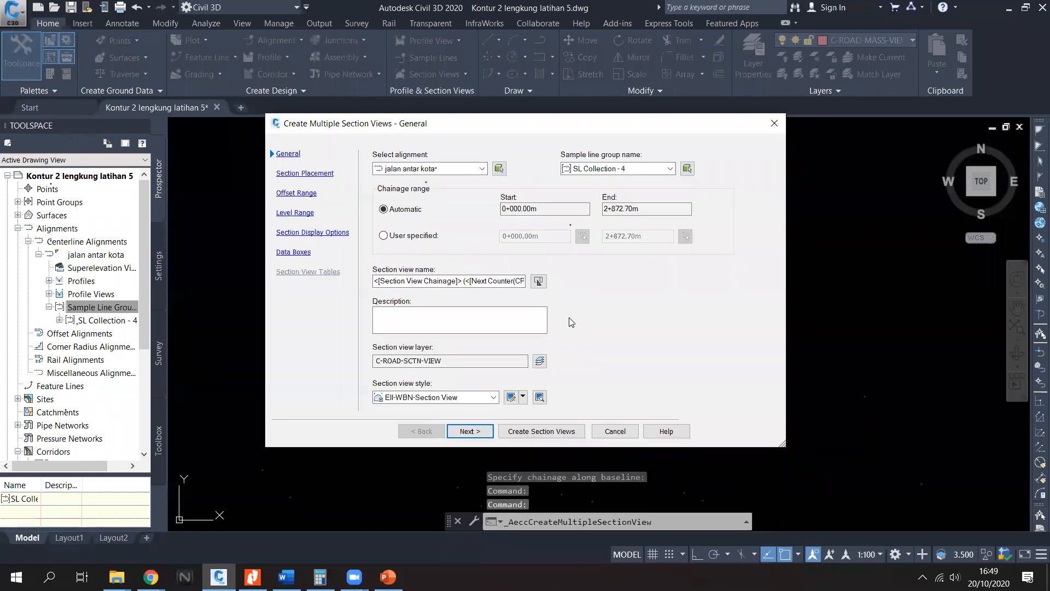
pyautogui.click(458, 170)
pyautogui.click(450, 169)
pyautogui.click(608, 165)
pyautogui.click(610, 181)
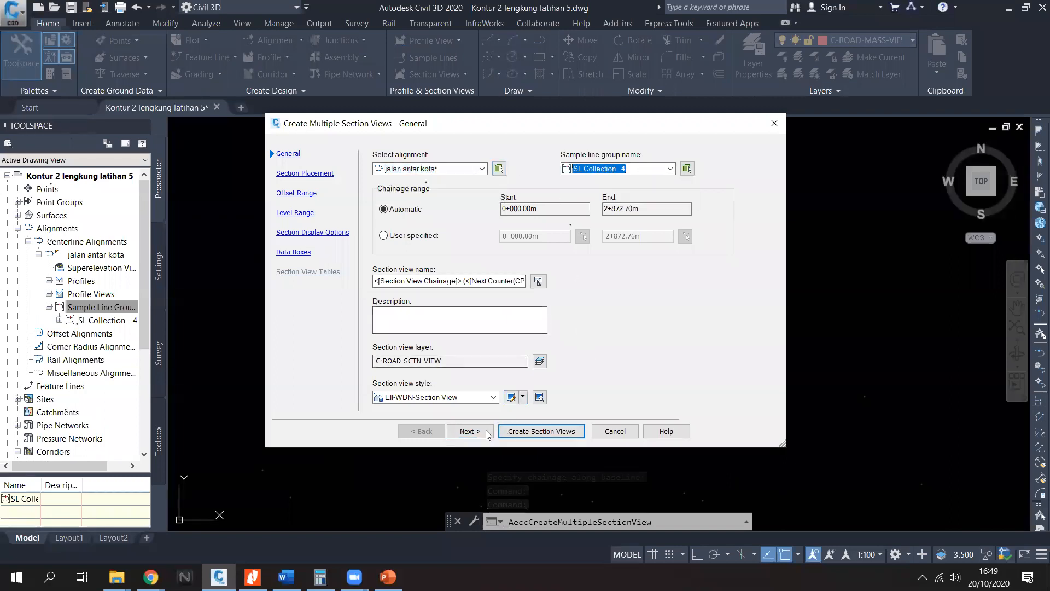
# Step: Keep the offered placement, offset and level ranges, and exclude the corridor's TOP and DATUM surfaces from the drawn sections
pyautogui.click(468, 431)
pyautogui.click(468, 432)
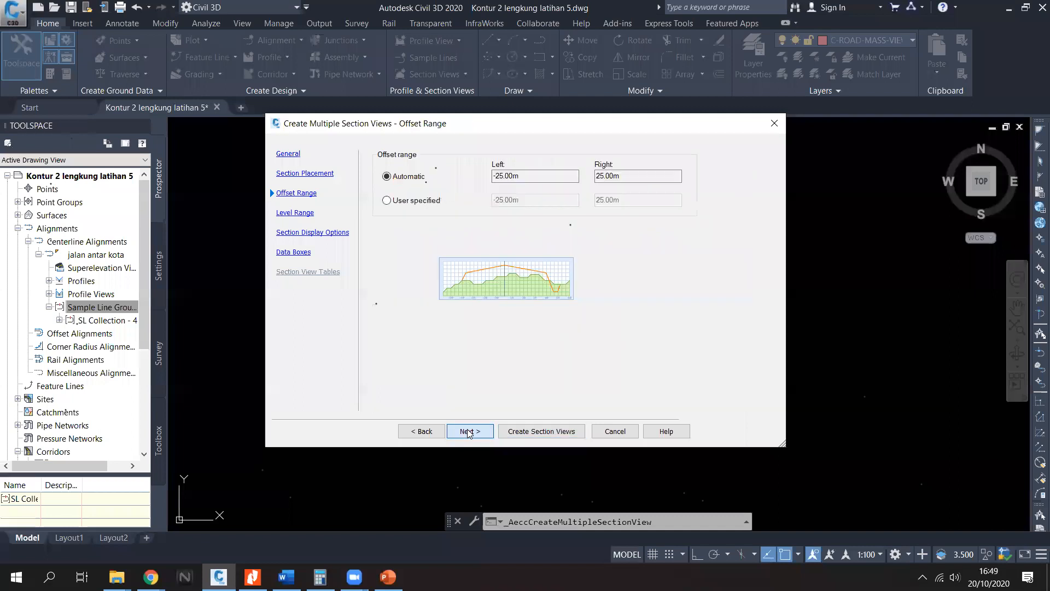
pyautogui.click(468, 432)
pyautogui.click(468, 431)
pyautogui.click(468, 431)
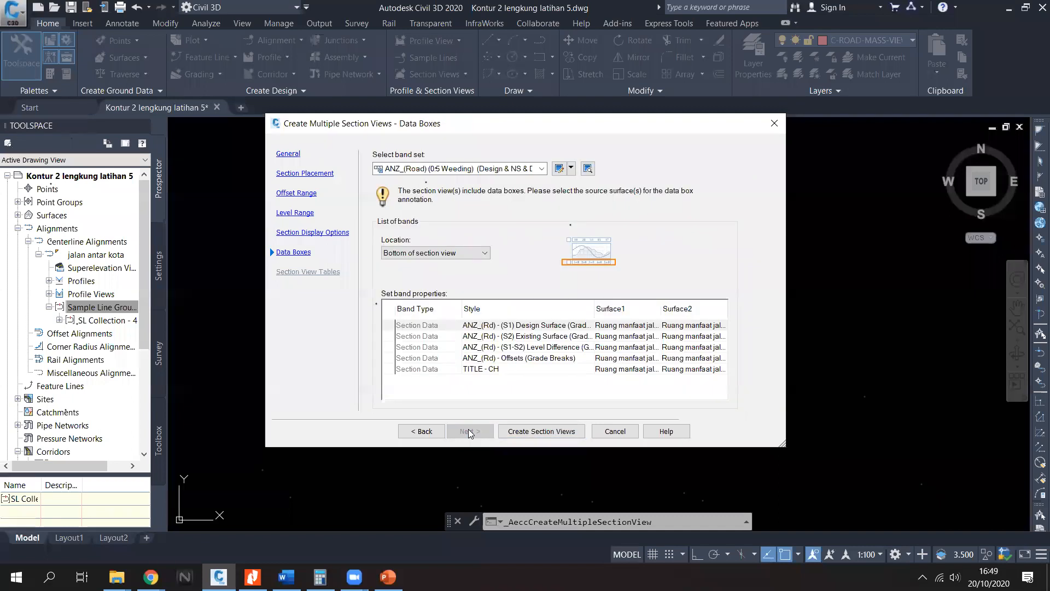
pyautogui.click(433, 431)
pyautogui.click(601, 236)
pyautogui.click(601, 249)
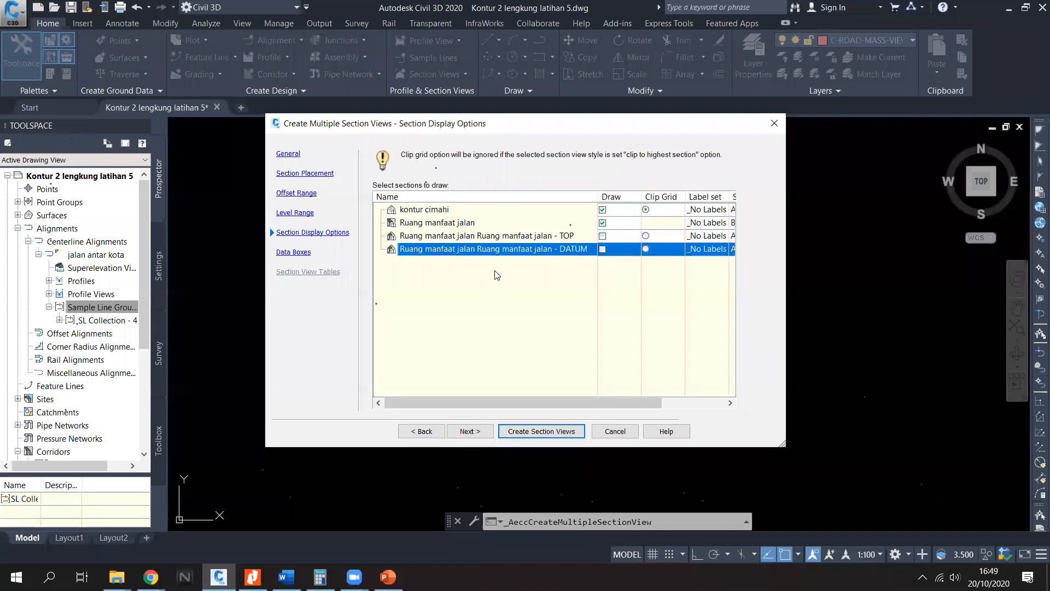
# Step: Assign Ruang manfaat jalan - TOP as both surfaces of the Design Surface data band
pyautogui.click(474, 432)
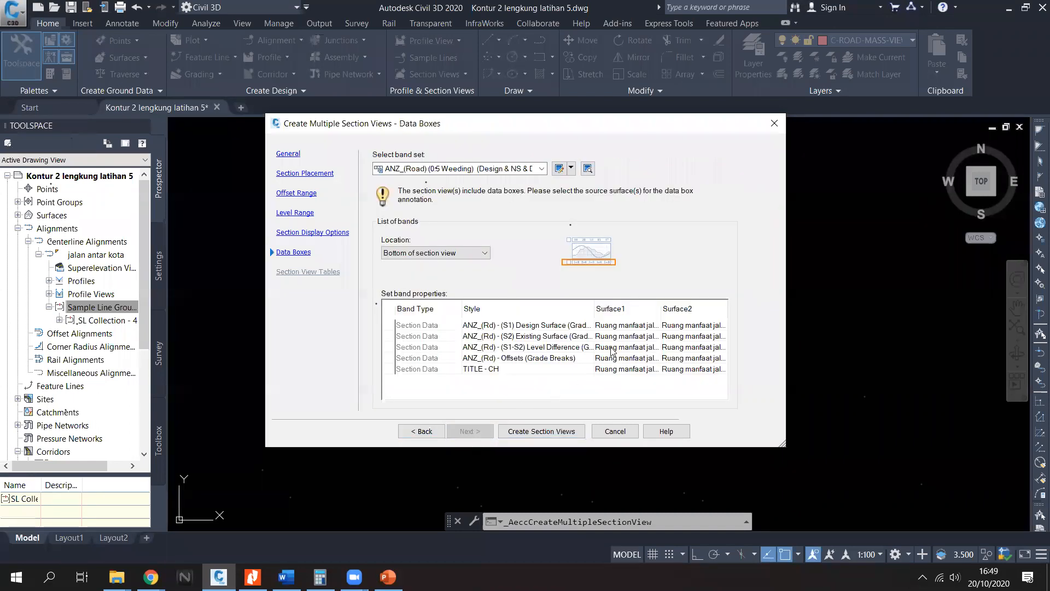
pyautogui.click(633, 327)
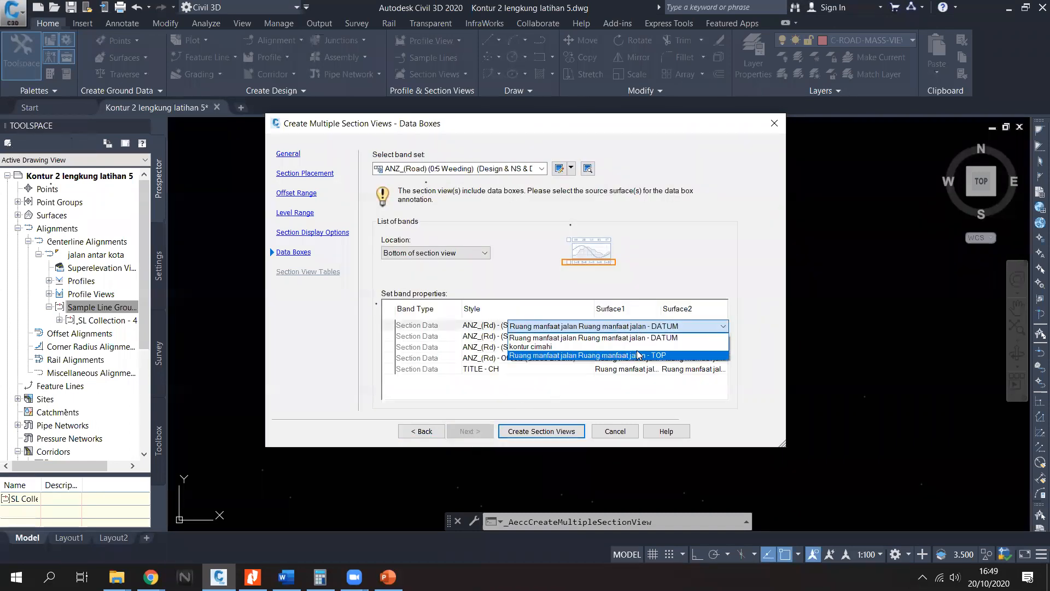
pyautogui.click(677, 336)
pyautogui.click(681, 326)
pyautogui.click(646, 354)
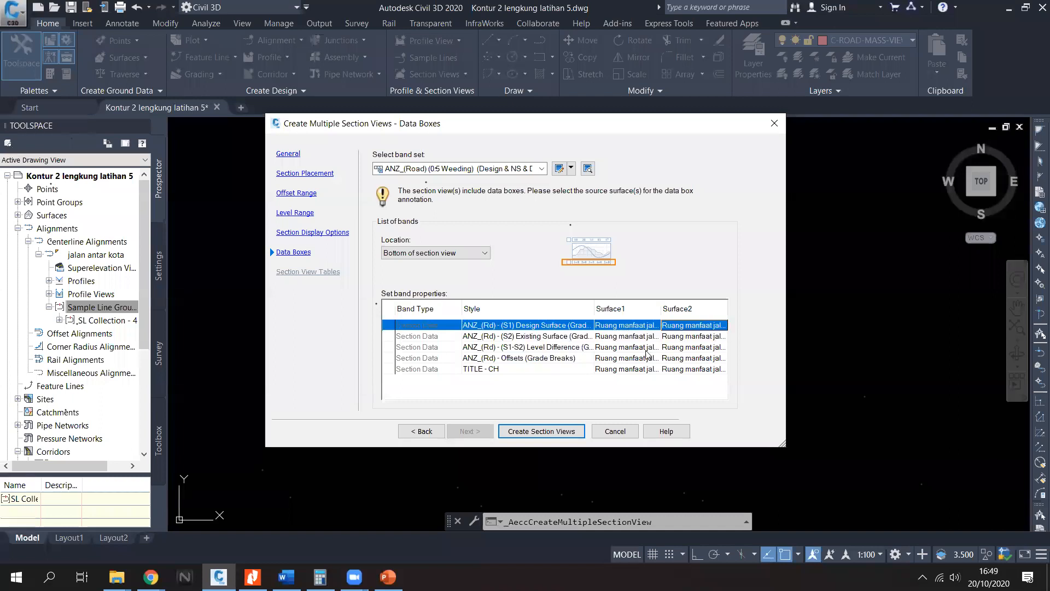
# Step: Assign kontur cimahi as both surfaces of the Existing Surface data band
pyautogui.click(627, 336)
pyautogui.click(629, 339)
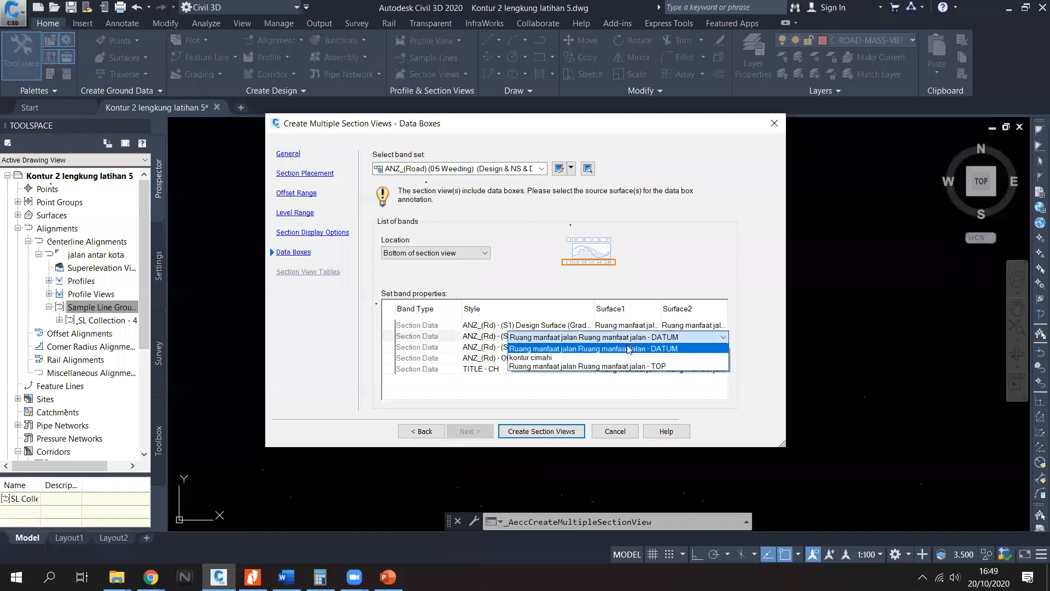
pyautogui.click(621, 357)
pyautogui.click(690, 336)
pyautogui.click(613, 356)
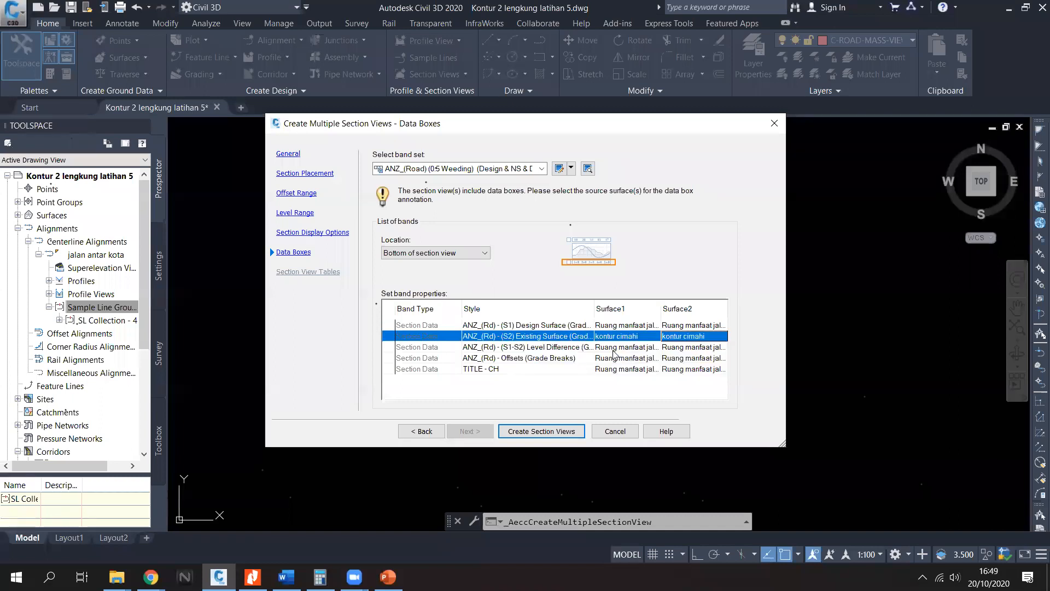
# Step: Set the Level Difference band's first surface to Ruang manfaat jalan - TOP and its second to kontur cimahi
pyautogui.click(623, 348)
pyautogui.click(625, 351)
pyautogui.click(622, 377)
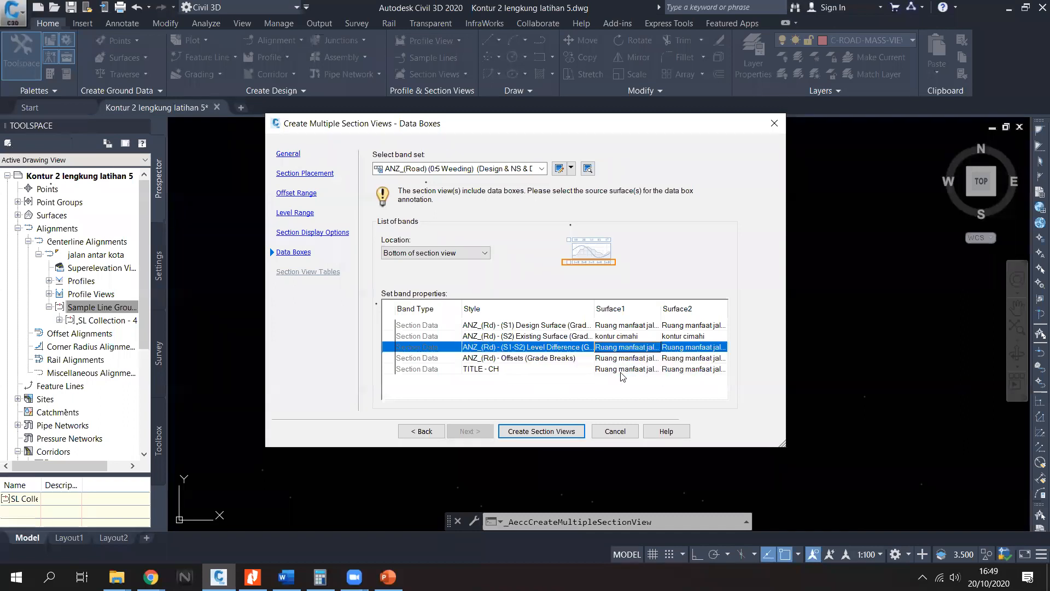
pyautogui.click(682, 351)
pyautogui.click(665, 370)
# Step: Set the Offsets band's first surface to Ruang manfaat jalan - TOP and its second to kontur cimahi
pyautogui.click(633, 362)
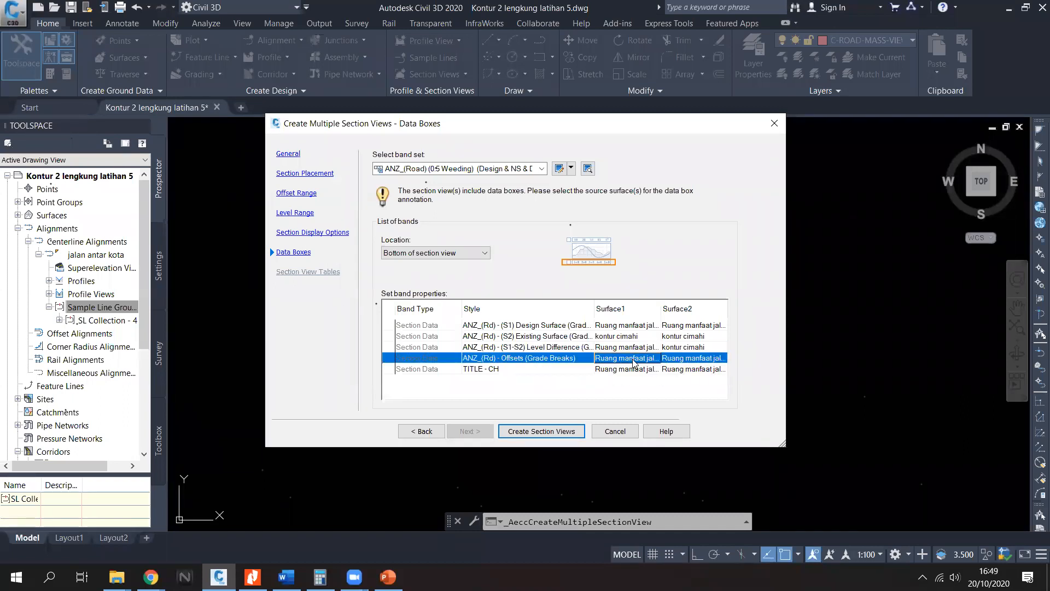
pyautogui.click(633, 362)
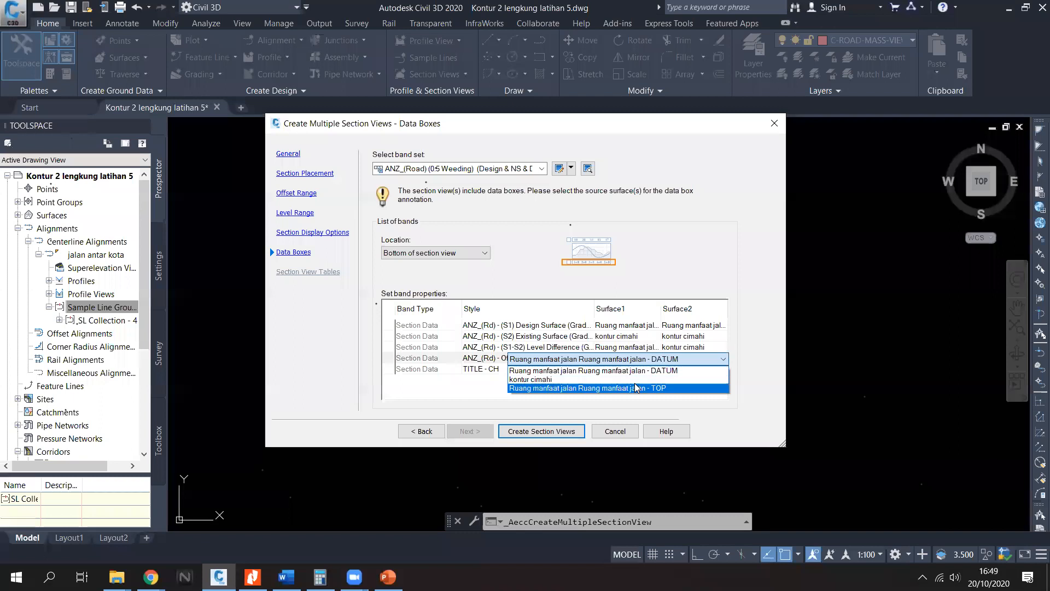
pyautogui.click(637, 388)
pyautogui.click(688, 360)
pyautogui.click(672, 374)
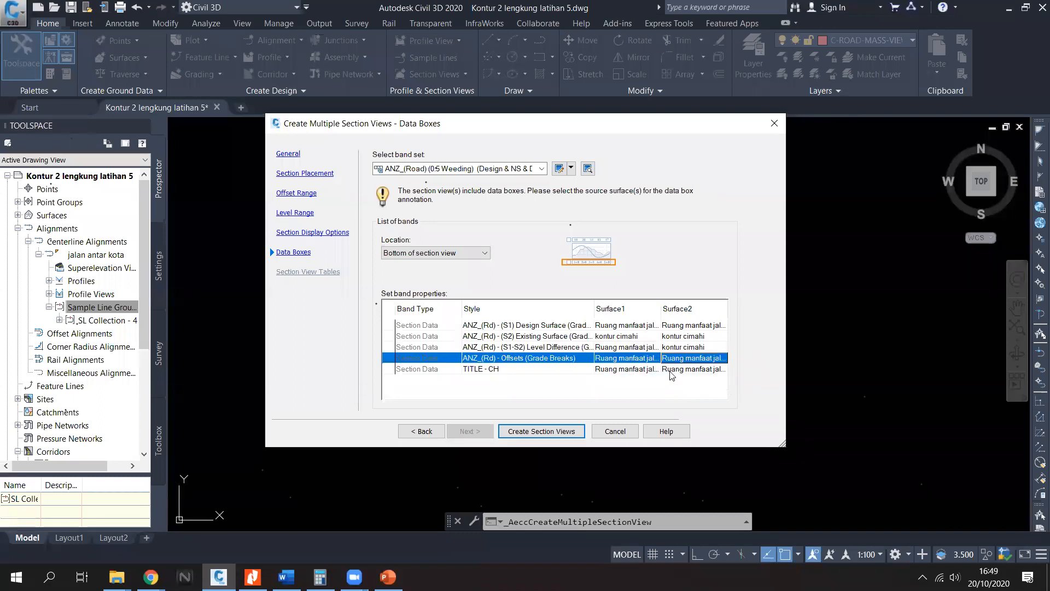
pyautogui.click(682, 360)
pyautogui.click(669, 378)
# Step: Create the section views and place their origin in the empty area below the profile view
pyautogui.click(552, 432)
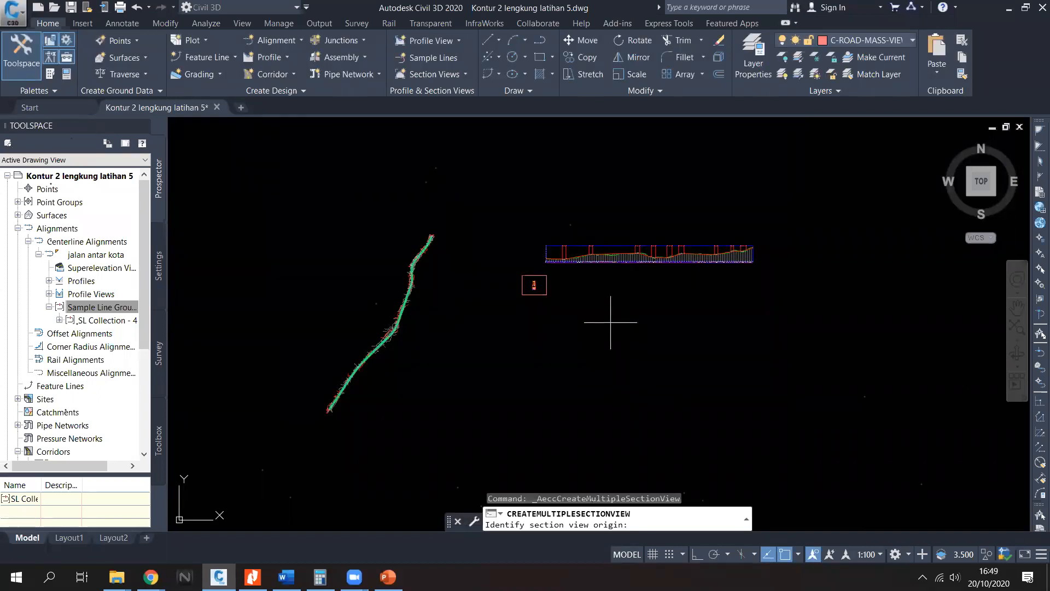
pyautogui.click(570, 317)
pyautogui.click(600, 322)
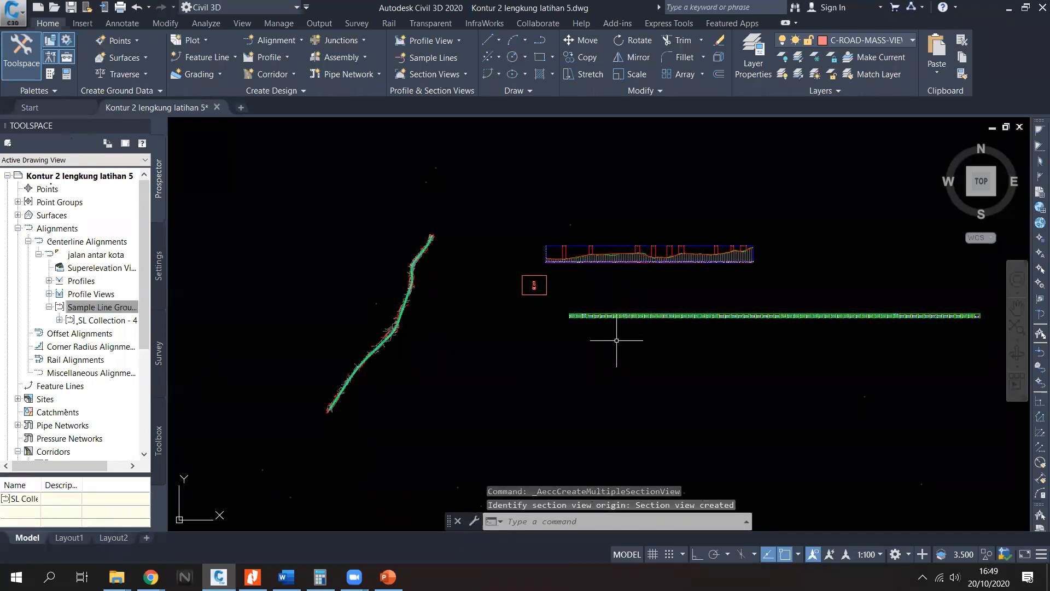
# Step: Compare the ditch shape in a new section view with the right fill-side ditch of the assembly
pyautogui.scroll(5, 574, 328)
pyautogui.scroll(10, 543, 333)
pyautogui.scroll(6, 674, 354)
pyautogui.press('Escape')
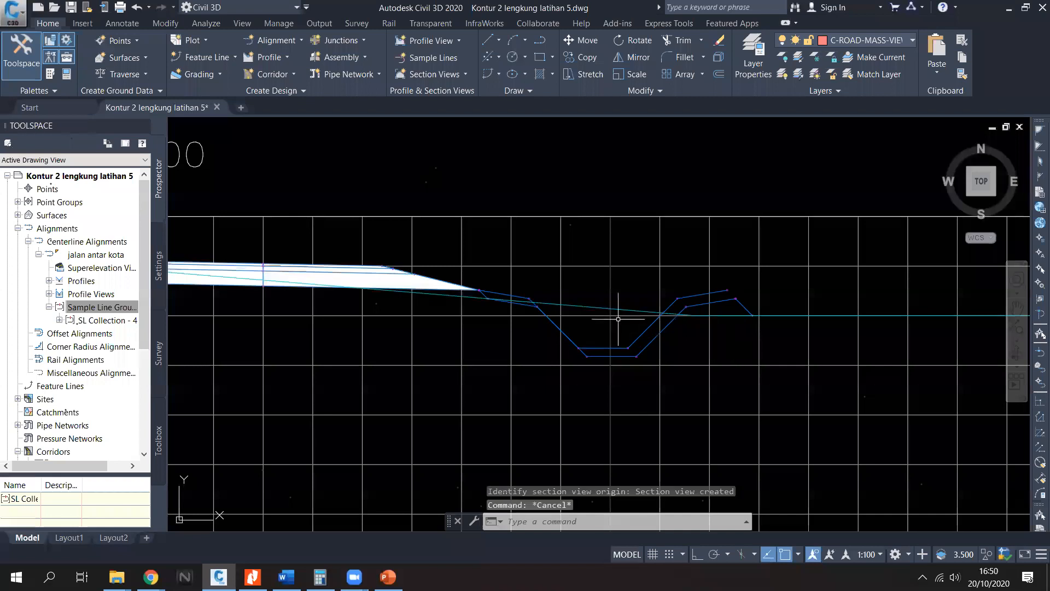
pyautogui.scroll(-15, 618, 319)
pyautogui.scroll(10, 457, 226)
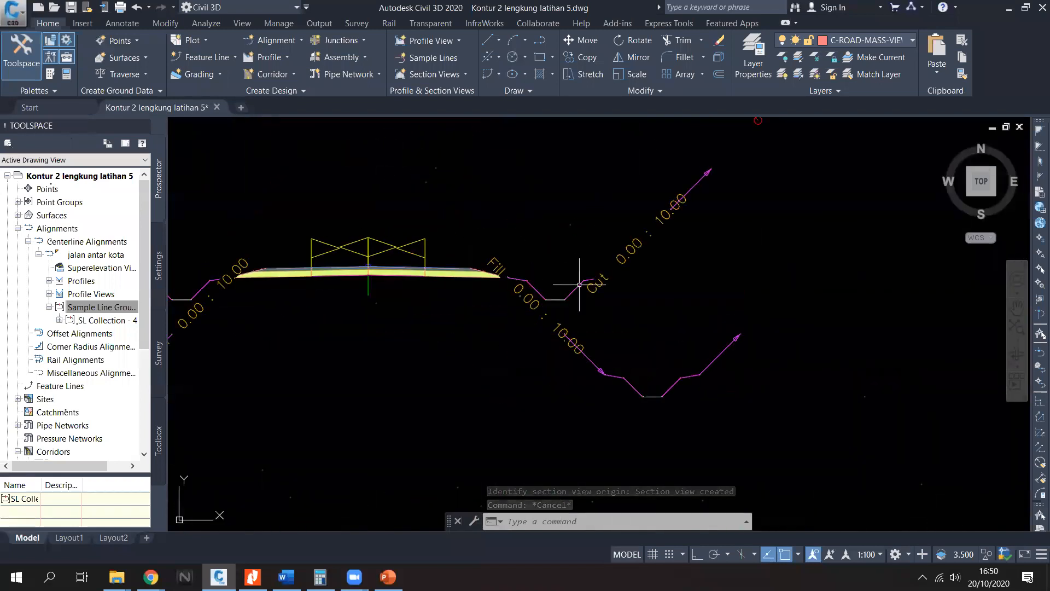
pyautogui.click(626, 381)
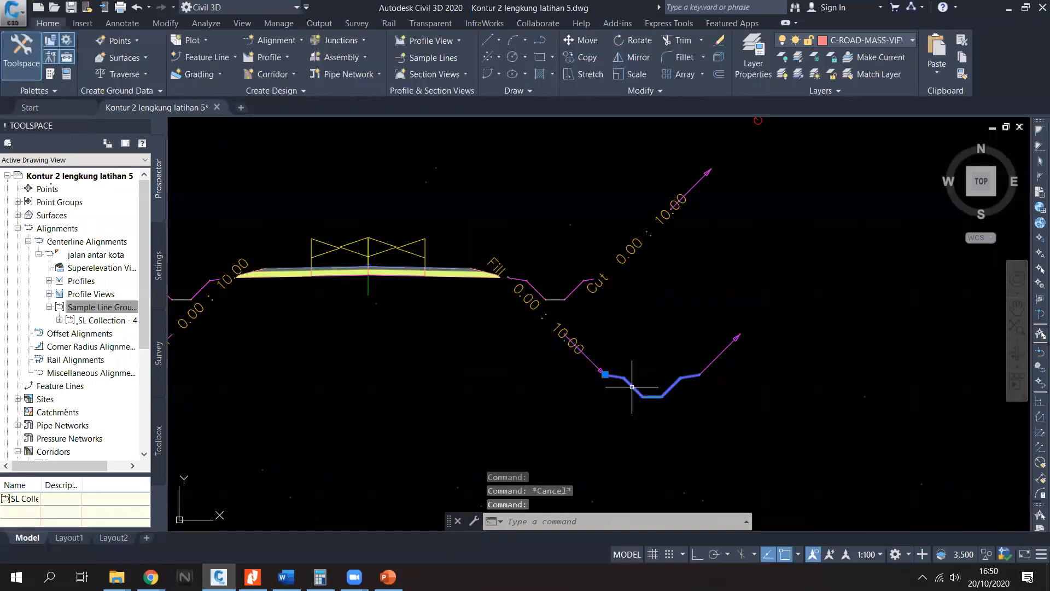
pyautogui.moveTo(651, 331); pyautogui.dragTo(665, 352, button='middle')
pyautogui.press('Escape')
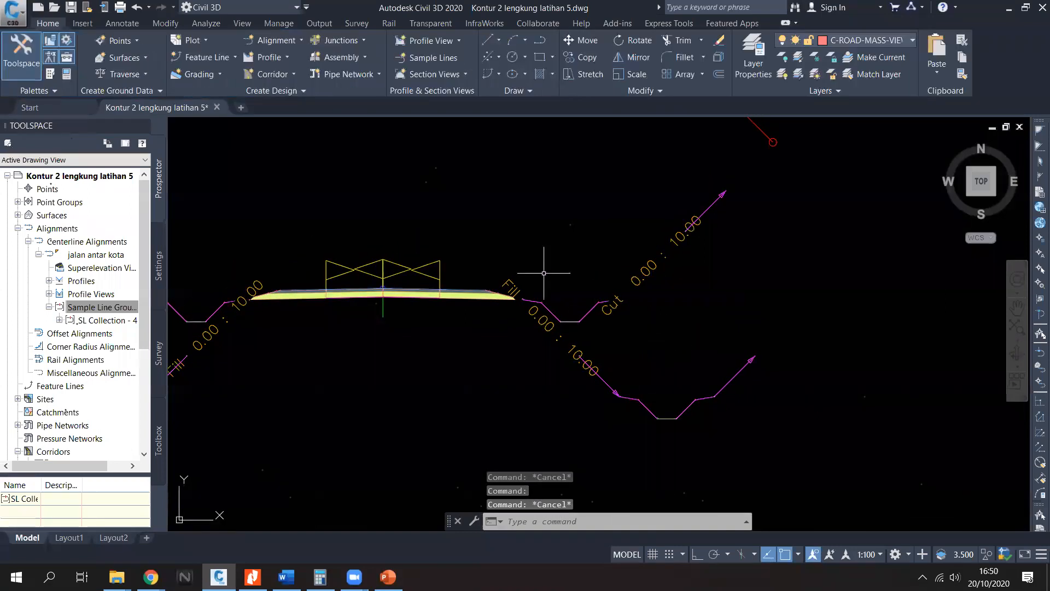
# Step: Examine how the ditches meet existing ground in the section views at 0+250, 0+350 and 0+400
pyautogui.scroll(-10, 543, 272)
pyautogui.moveTo(909, 459); pyautogui.dragTo(604, 284, button='middle')
pyautogui.scroll(7, 771, 366)
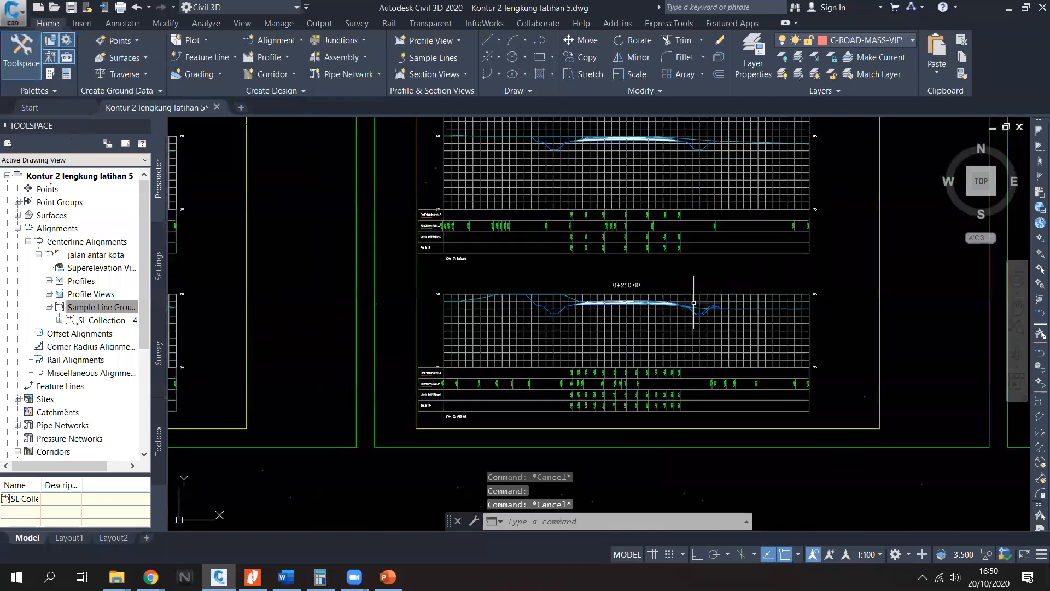
pyautogui.scroll(2, 693, 302)
pyautogui.scroll(-4, 633, 307)
pyautogui.scroll(3, 620, 274)
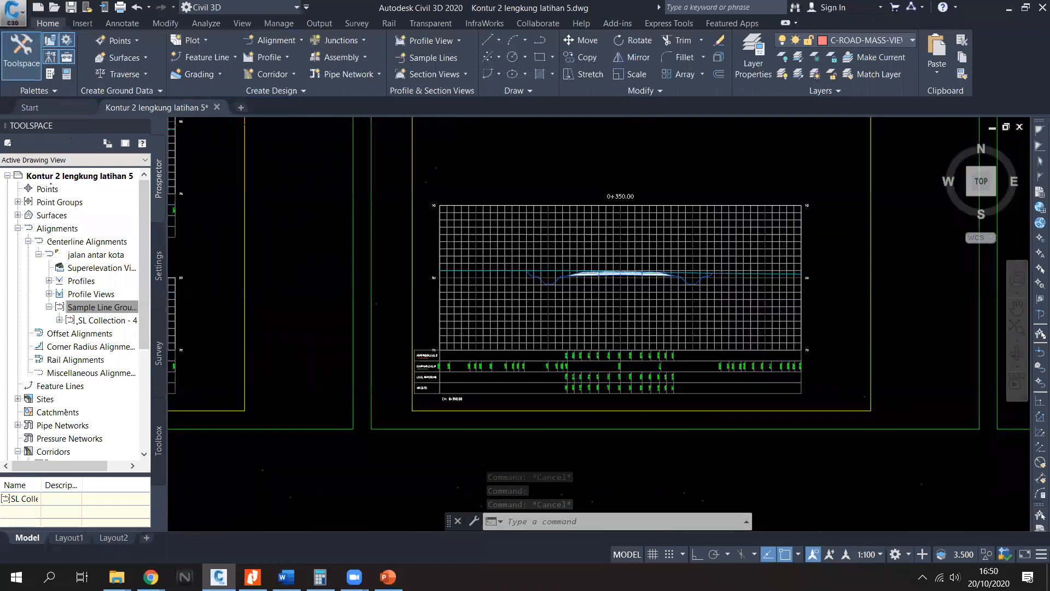
pyautogui.scroll(3, 696, 277)
pyautogui.scroll(-5, 696, 277)
pyautogui.moveTo(547, 306)
pyautogui.mouseDown(button='middle')
pyautogui.moveTo(696, 309)
pyautogui.moveTo(238, 313)
pyautogui.mouseUp(button='middle')
pyautogui.scroll(5, 493, 287)
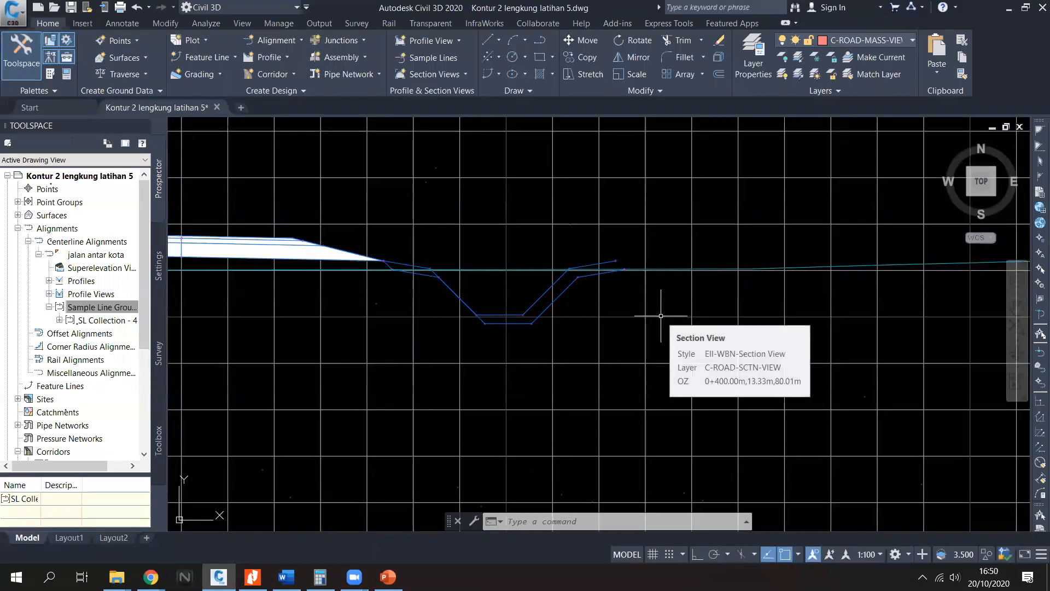
# Step: Check the Include Ditch choices in the properties of the assembly's right fill-side ditch and close them without changes
pyautogui.scroll(-5, 731, 335)
pyautogui.scroll(-5, 731, 336)
pyautogui.scroll(4, 444, 281)
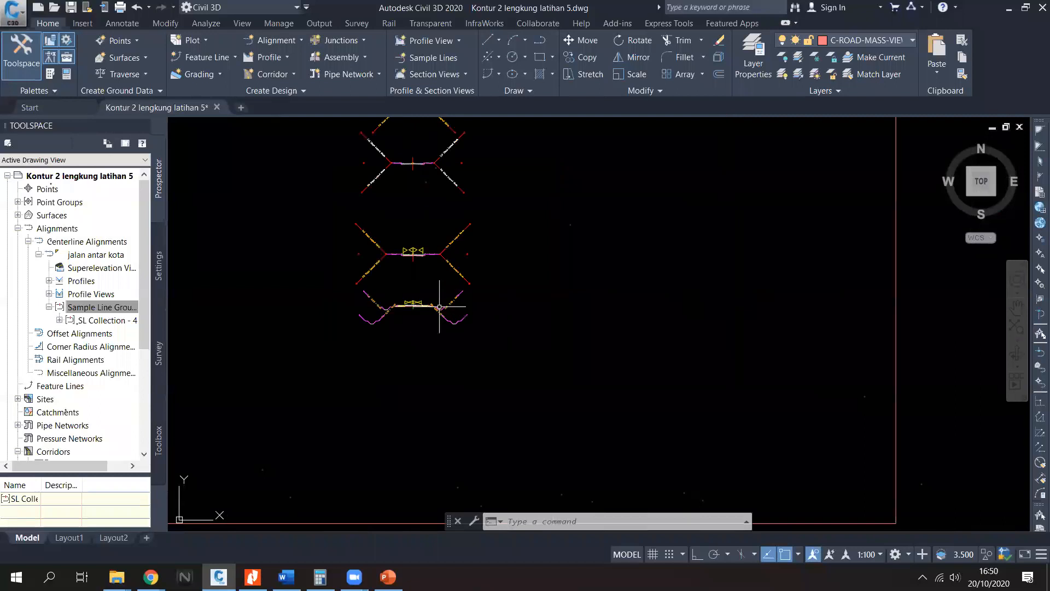
pyautogui.scroll(4, 446, 319)
pyautogui.click(506, 333)
pyautogui.click(485, 324)
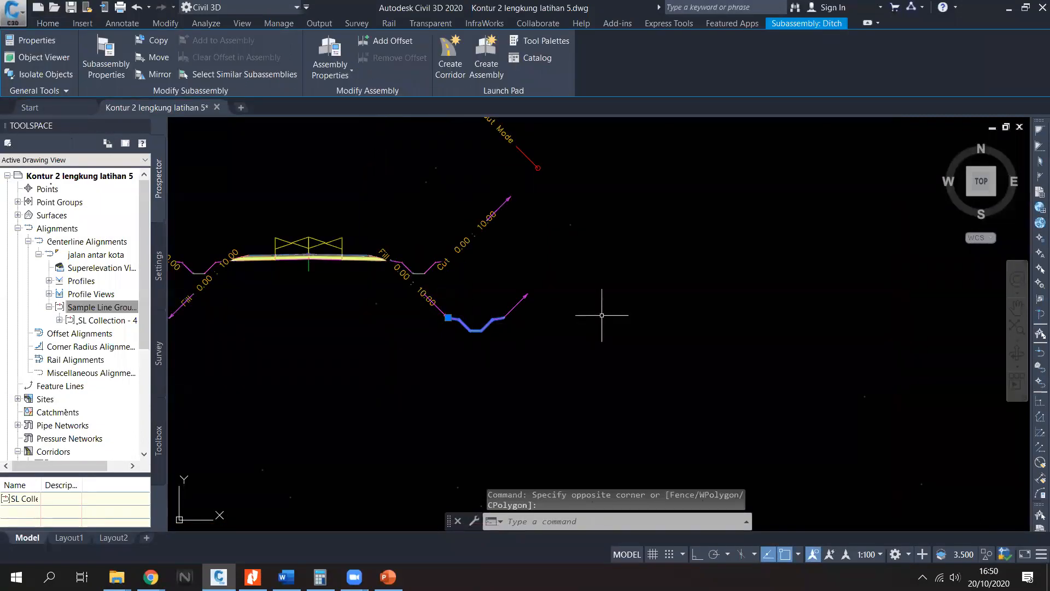
pyautogui.write('p')
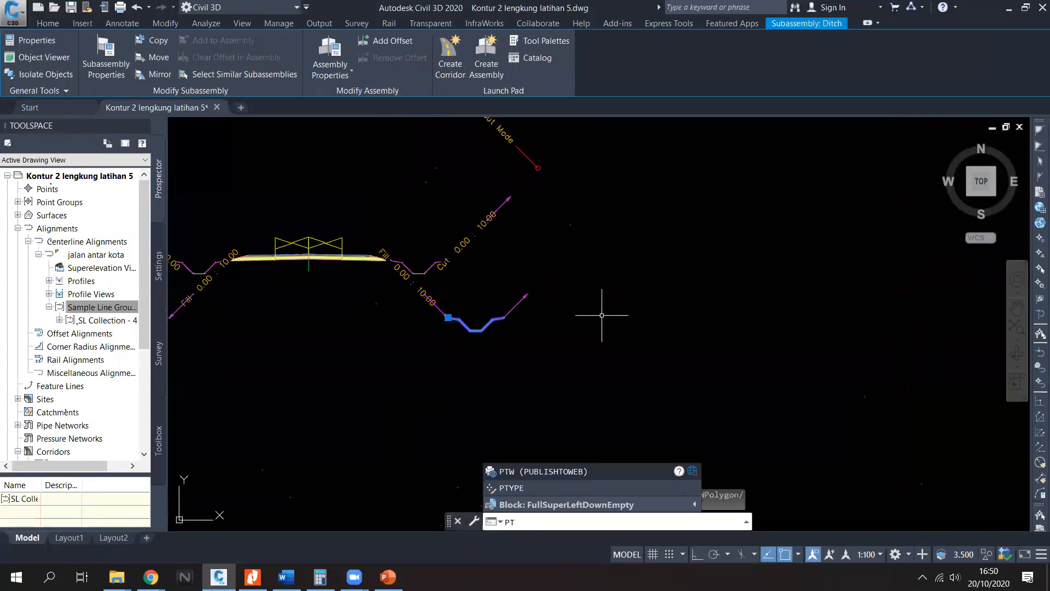
pyautogui.write('r')
pyautogui.press('Return')
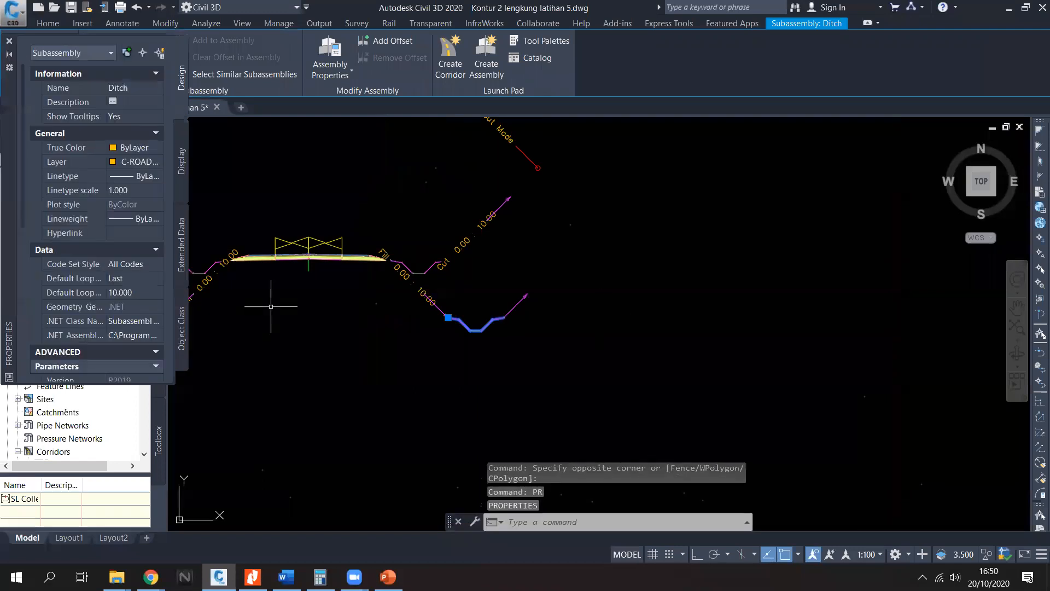
pyautogui.scroll(-5, 160, 286)
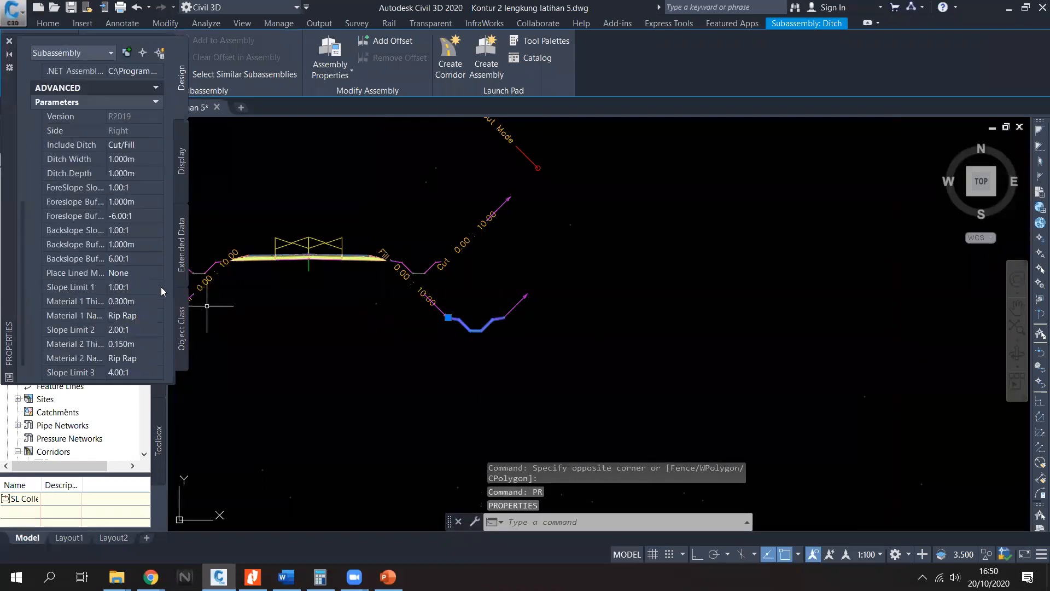
pyautogui.click(143, 145)
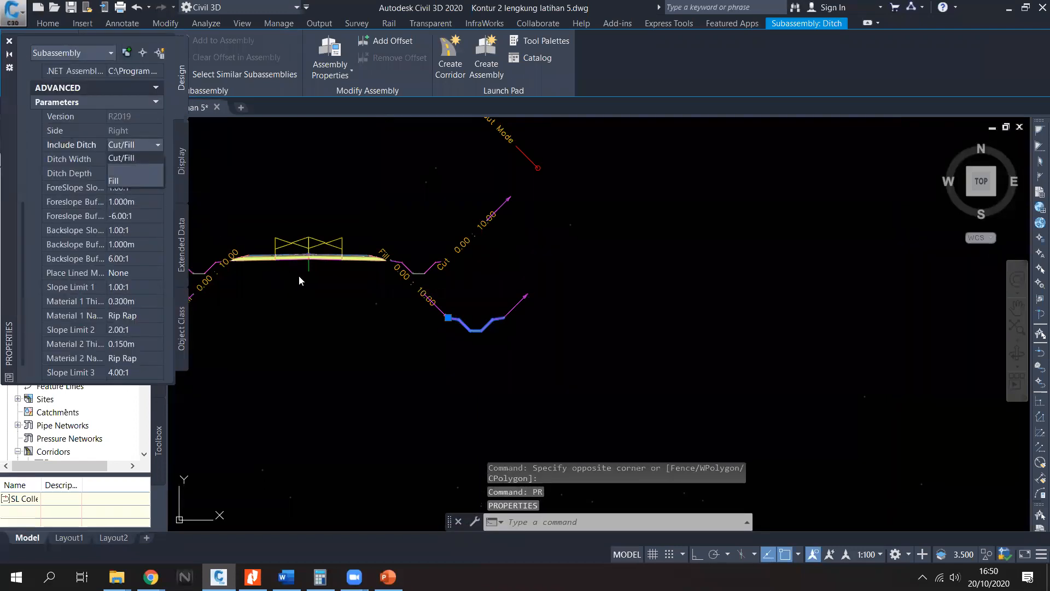
pyautogui.click(8, 41)
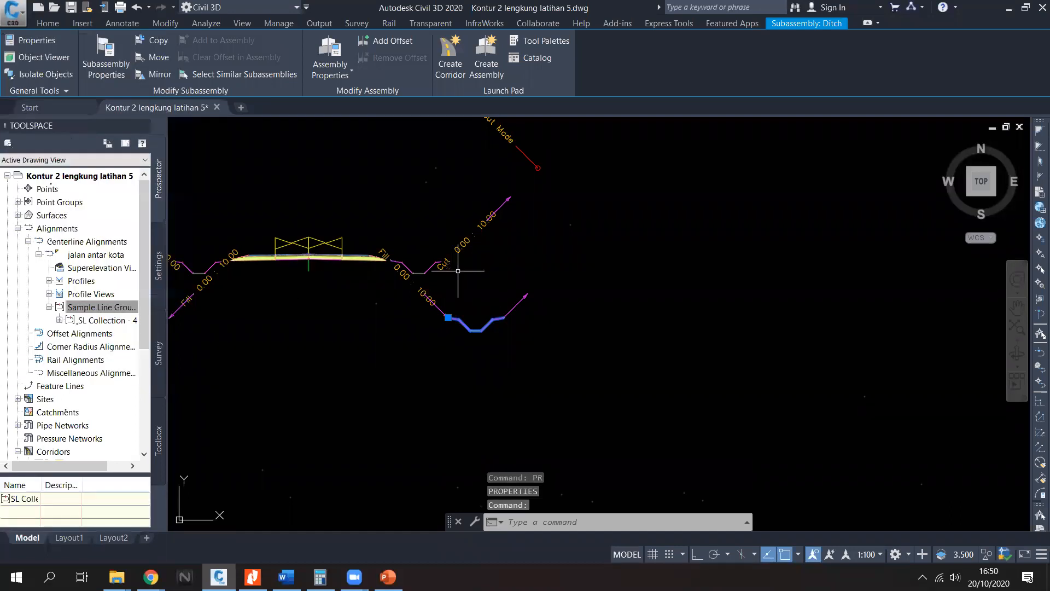
pyautogui.press('Escape')
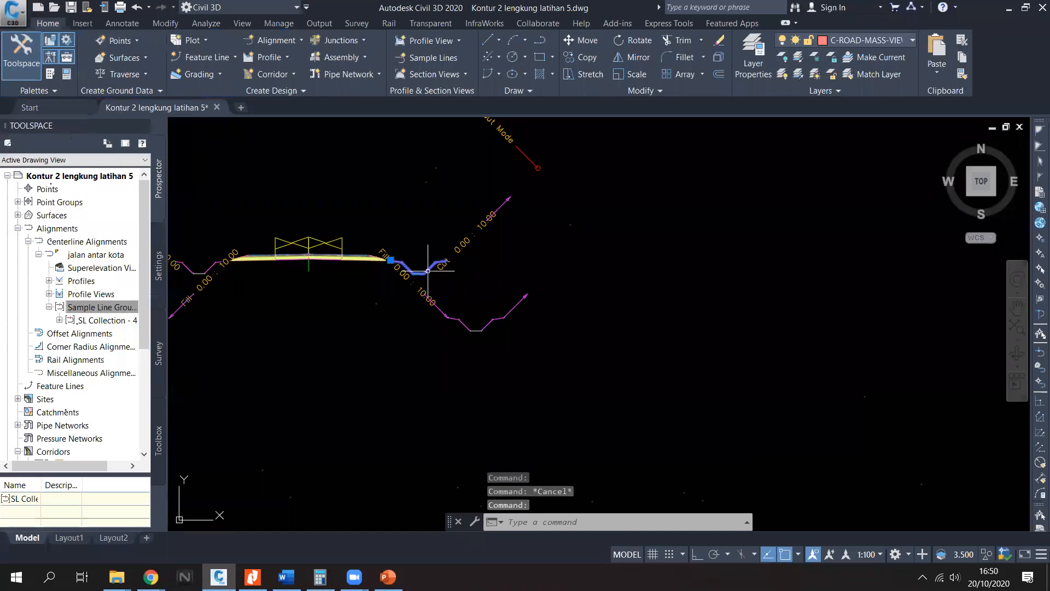
# Step: Check the parameters of the assembly's right fill condition subassembly without changing them
pyautogui.click(428, 270)
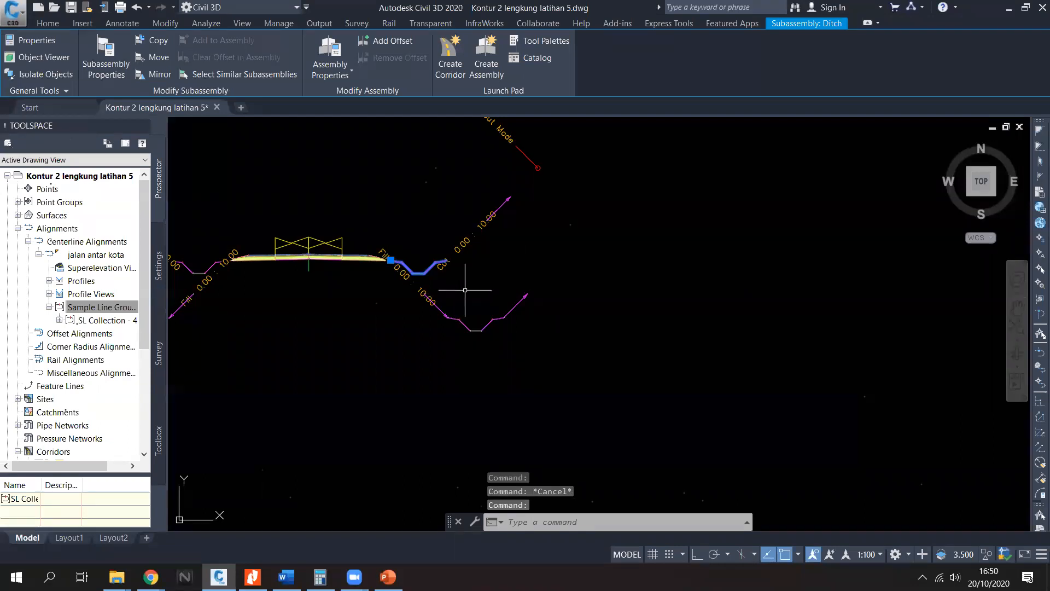
pyautogui.click(427, 296)
pyautogui.write('pr')
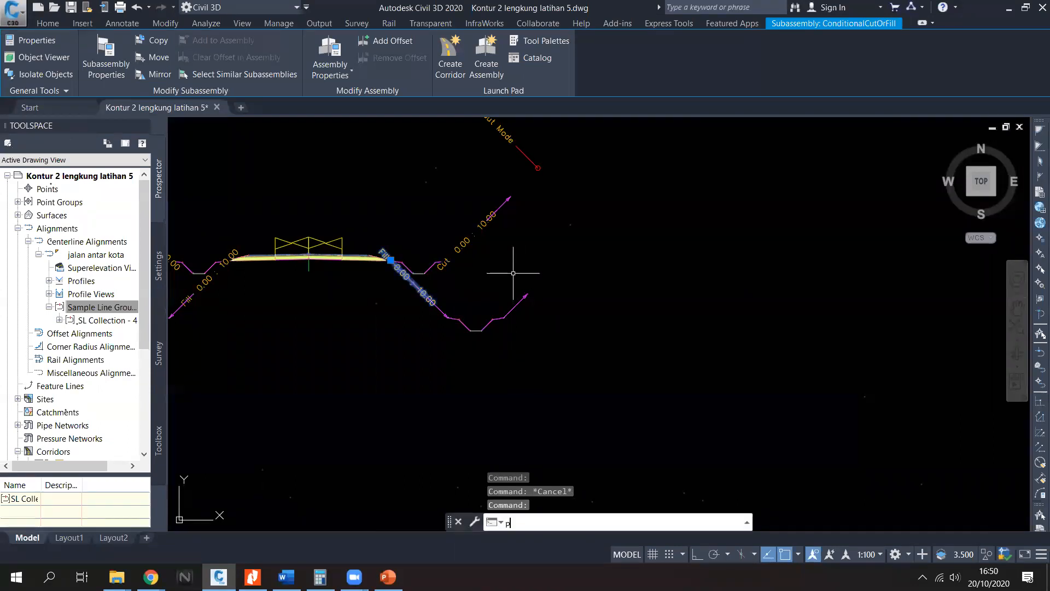
pyautogui.press('Return')
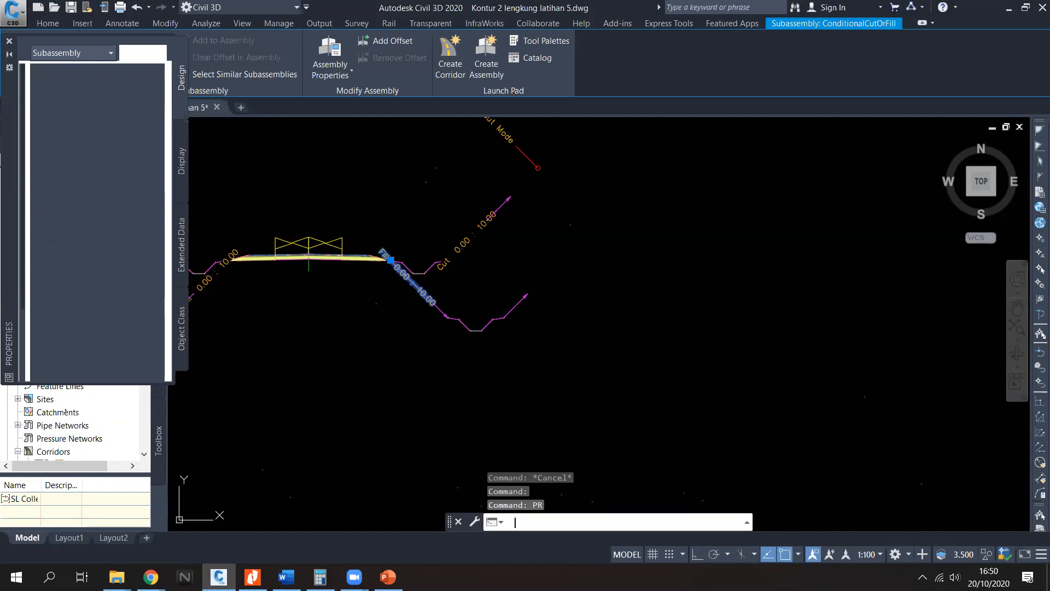
pyautogui.scroll(-3, 114, 298)
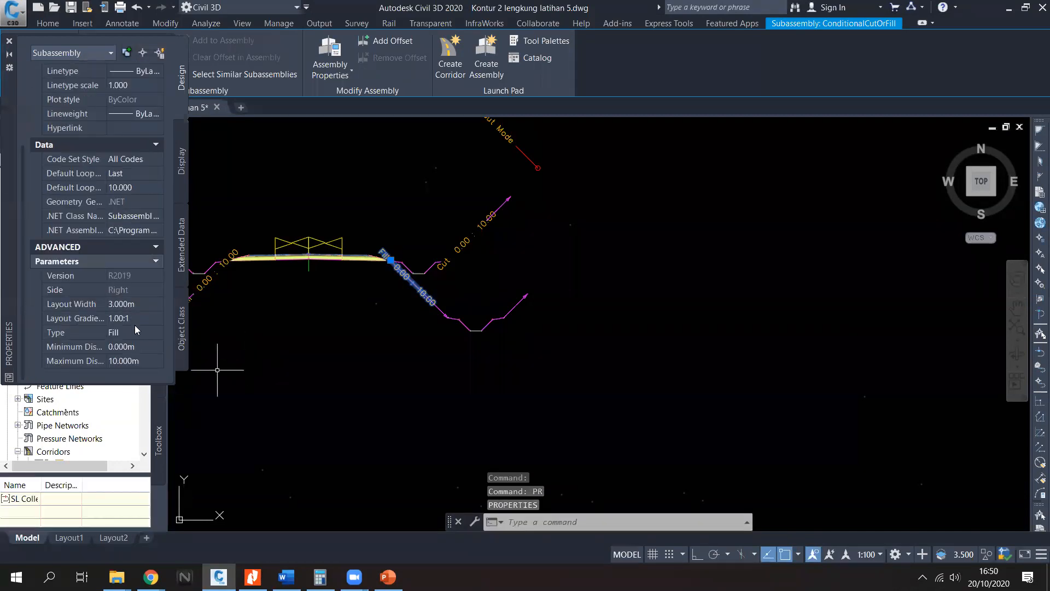
pyautogui.press('Escape')
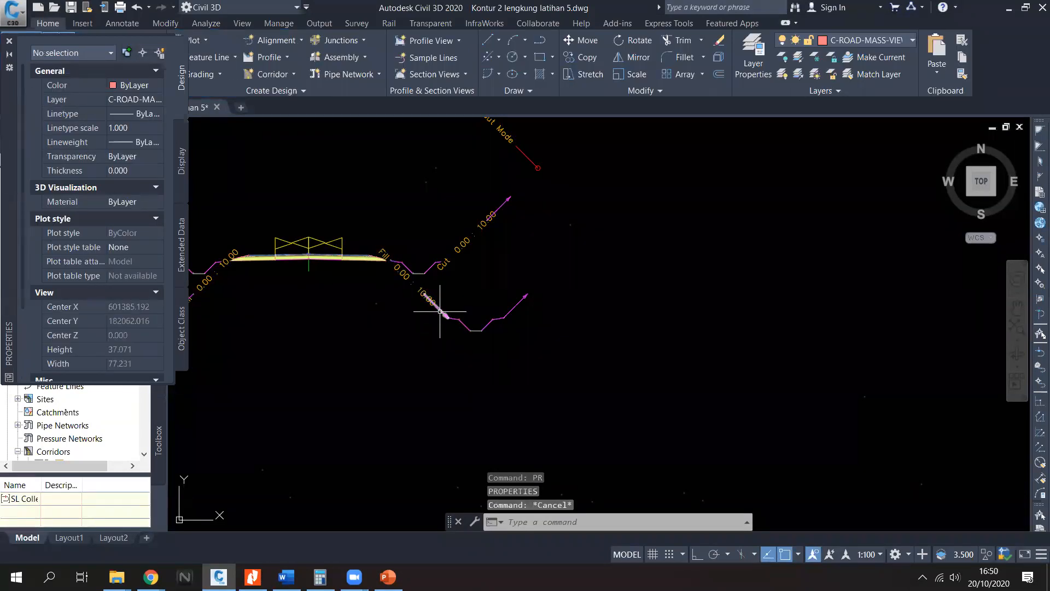
# Step: Set the right fill-side LinkSlopeToSurface so that its link is added in Fill Only
pyautogui.click(440, 311)
pyautogui.scroll(-3, 133, 325)
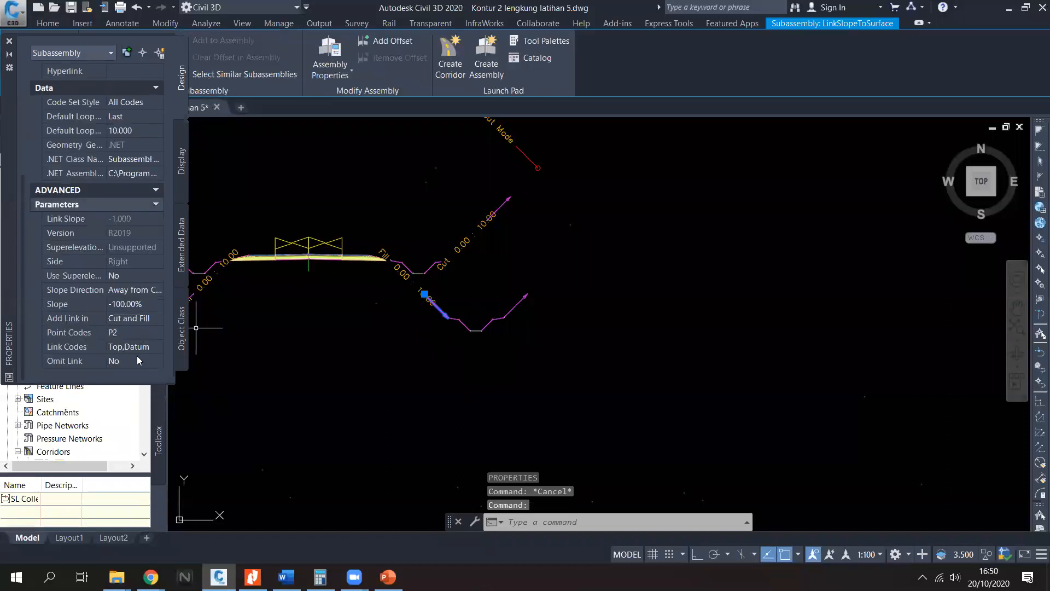
pyautogui.click(134, 318)
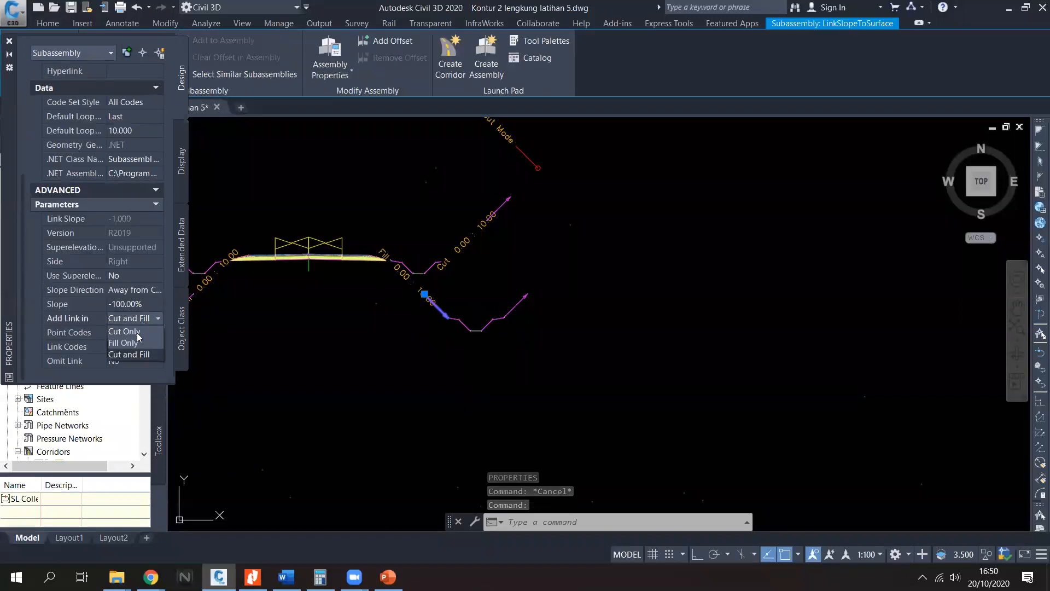
pyautogui.click(150, 338)
pyautogui.moveTo(347, 336); pyautogui.dragTo(422, 329, button='middle')
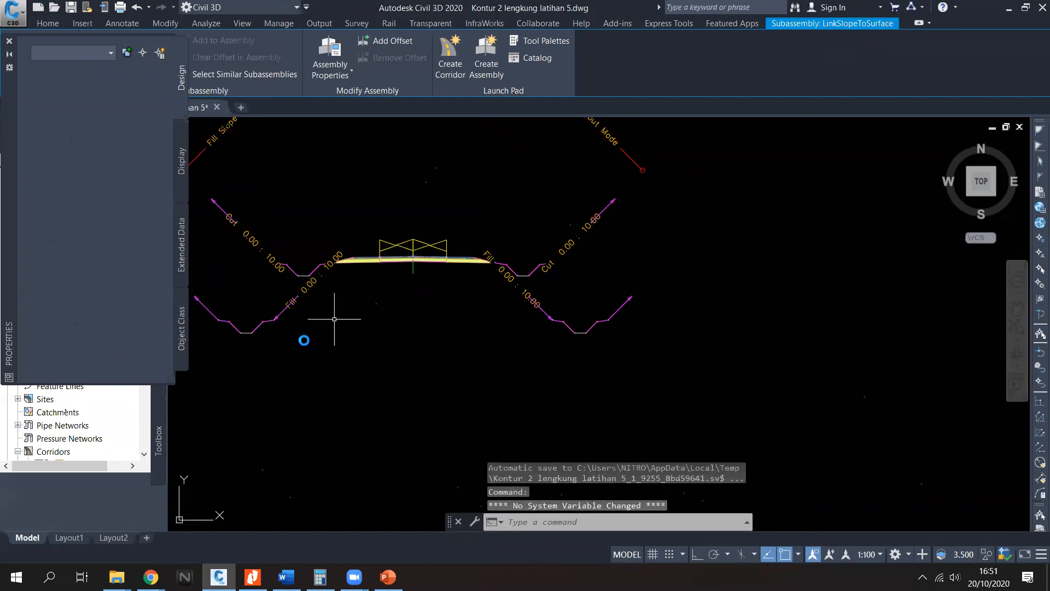
# Step: Set the left fill-side LinkSlopeToSurface to add its link in Fill Only and close the properties
pyautogui.click(287, 308)
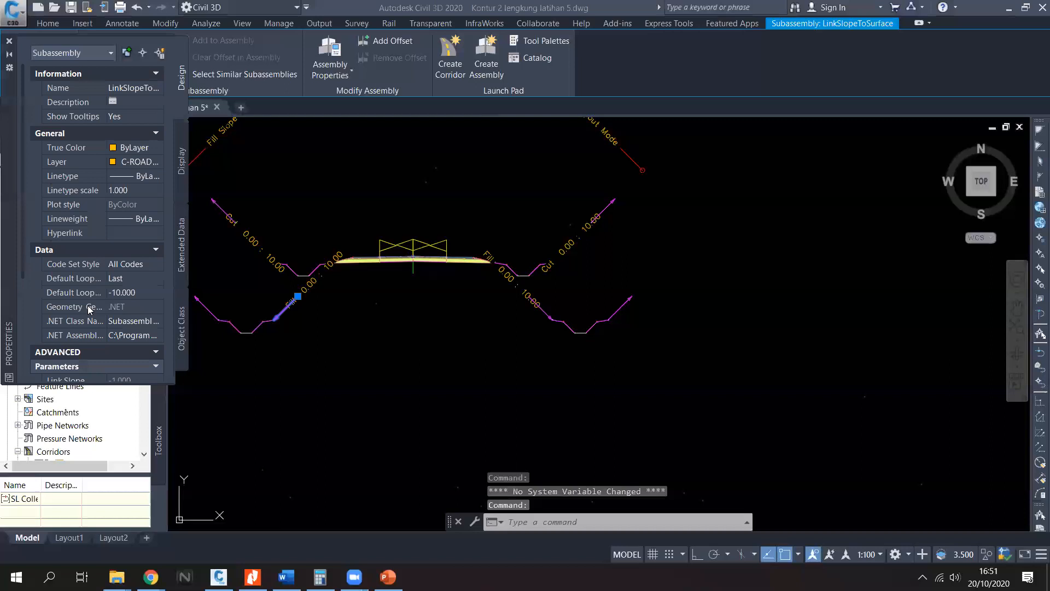
pyautogui.scroll(-3, 92, 313)
pyautogui.scroll(-1, 95, 316)
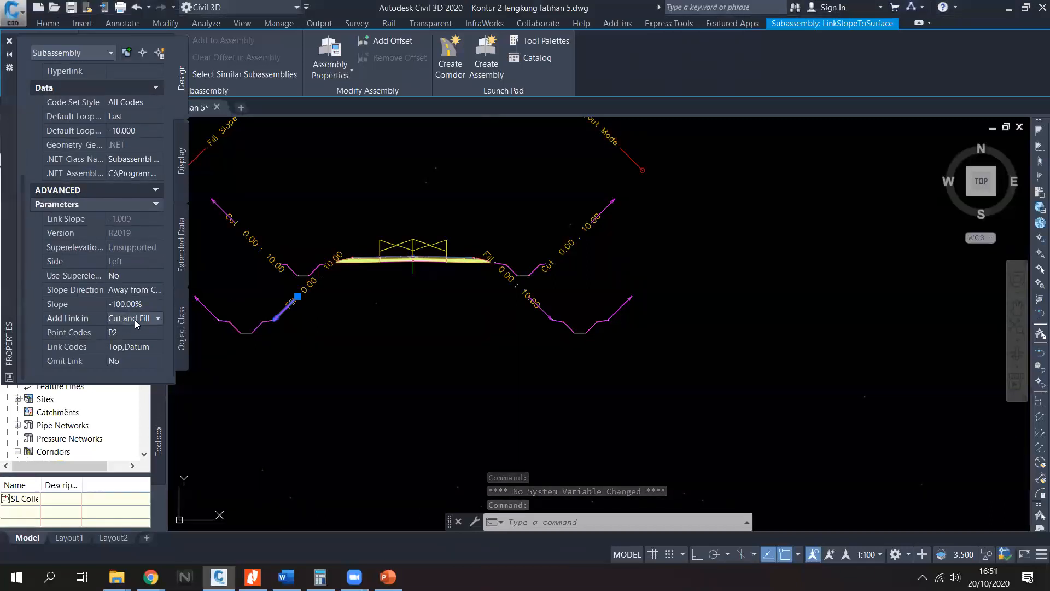
pyautogui.click(136, 321)
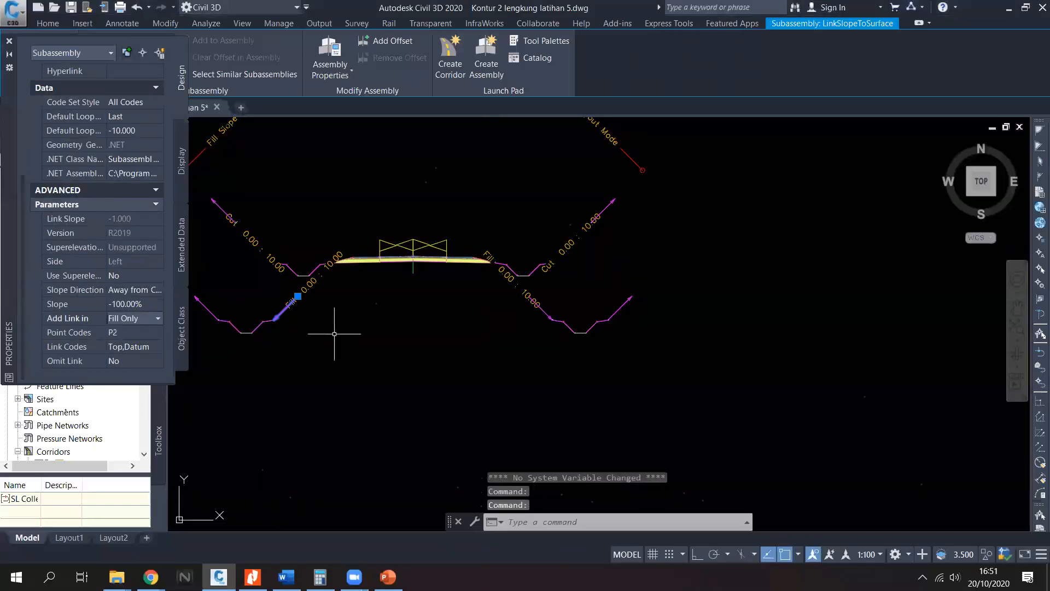
pyautogui.click(9, 41)
pyautogui.press('Escape')
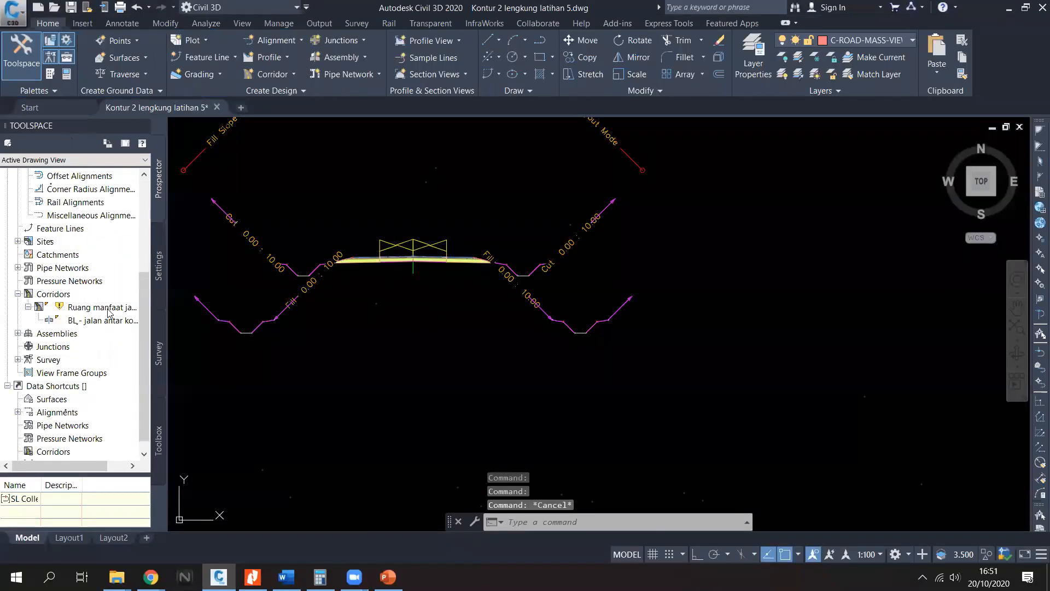
# Step: Accept the target mapping for all regions of the Ruang manfaat jalan corridor and rebuild the corridor
pyautogui.rightClick(108, 312)
pyautogui.click(137, 316)
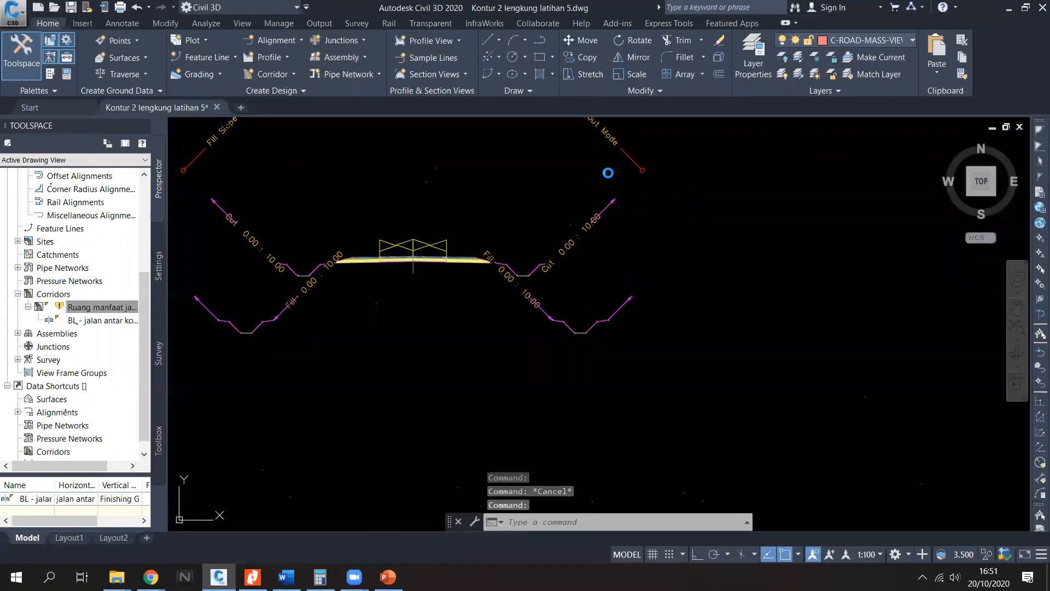
pyautogui.click(383, 153)
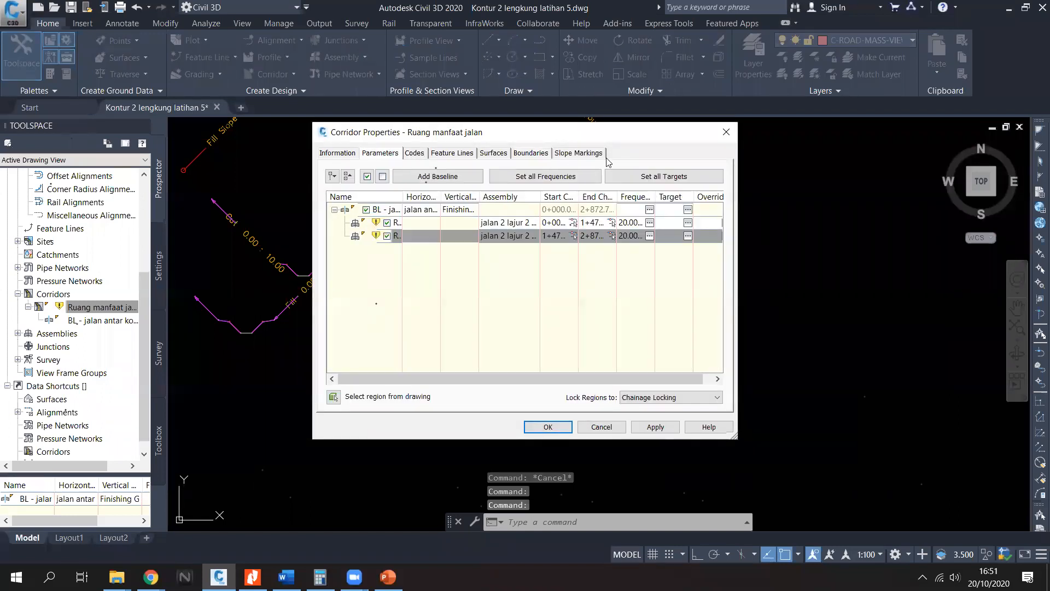
pyautogui.click(684, 178)
pyautogui.scroll(-10, 547, 289)
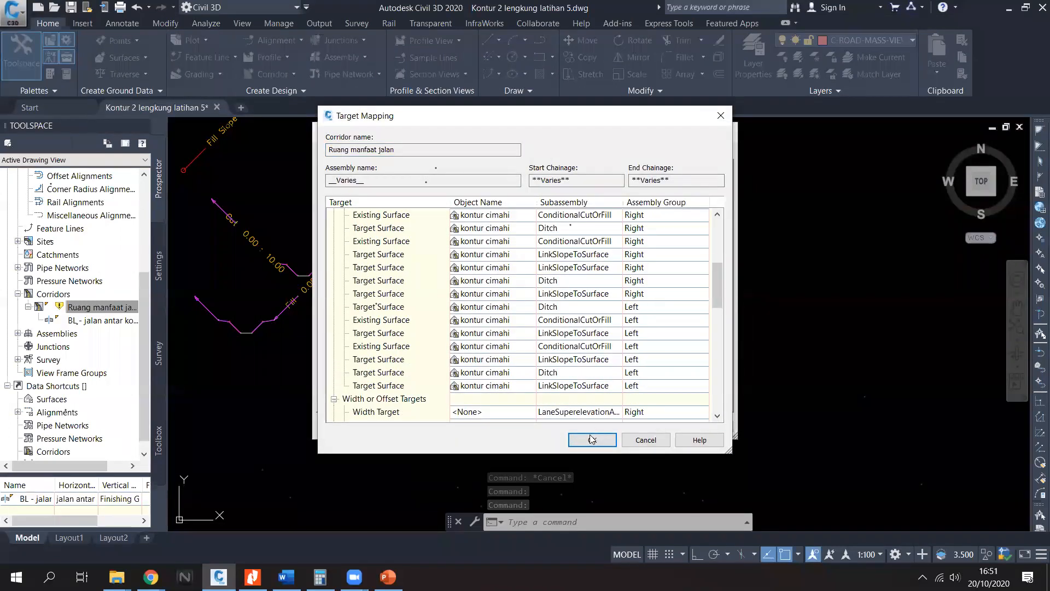
pyautogui.click(593, 437)
pyautogui.click(548, 427)
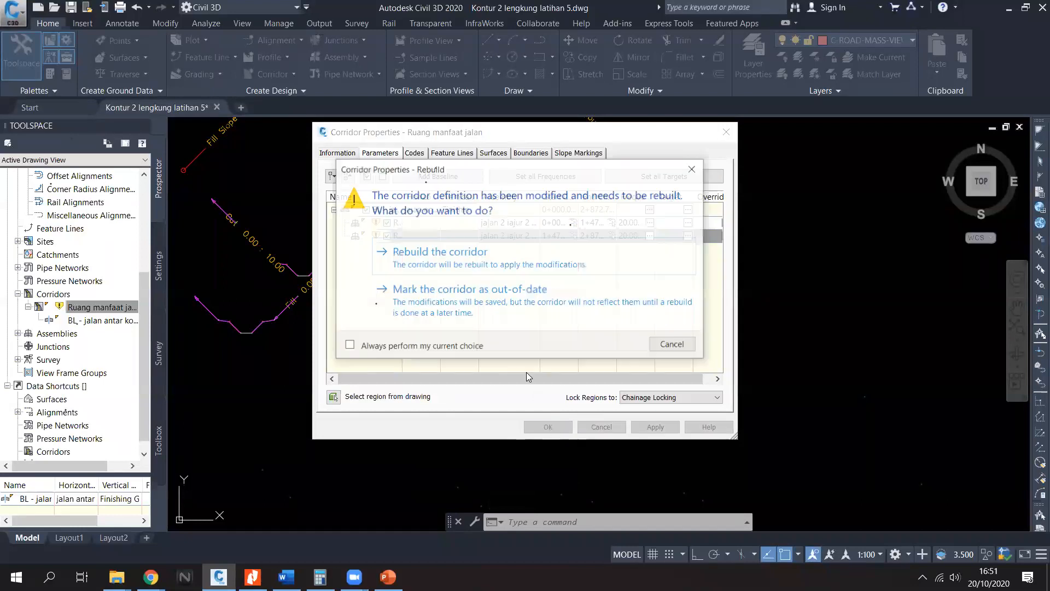
pyautogui.click(500, 260)
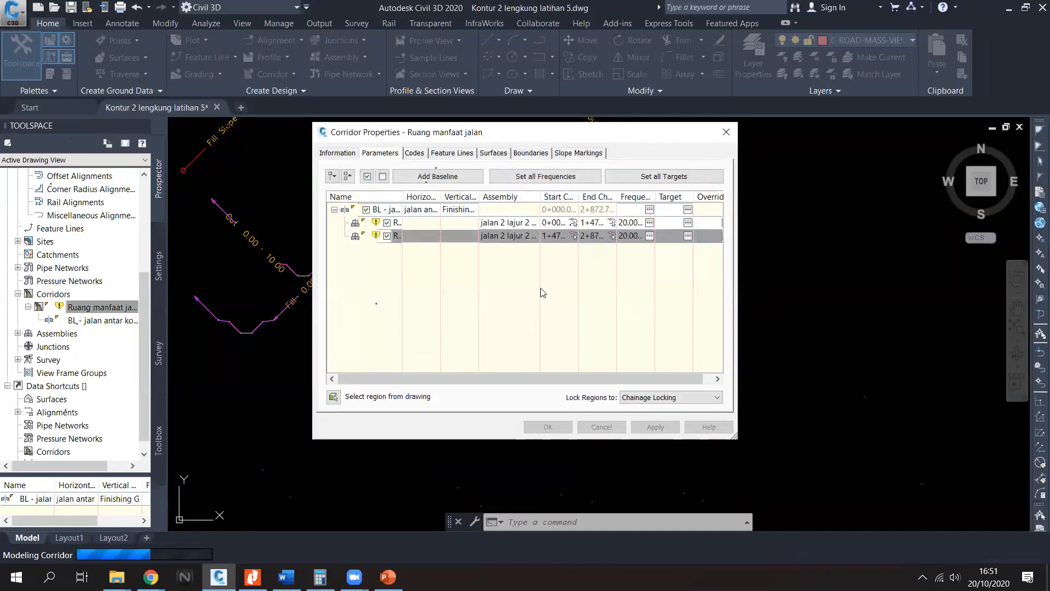
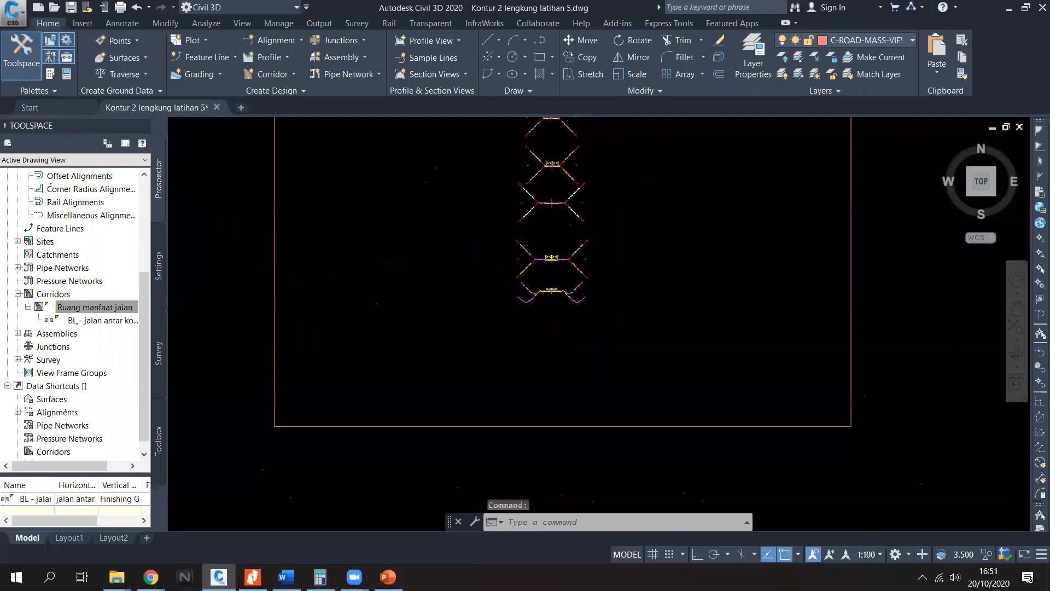
# Step: Examine how the rebuilt ditches meet existing ground in the section views at 0+350 and 0+400
pyautogui.scroll(-1, 493, 284)
pyautogui.moveTo(770, 349); pyautogui.dragTo(550, 254, button='middle')
pyautogui.scroll(2, 661, 436)
pyautogui.scroll(3, 705, 429)
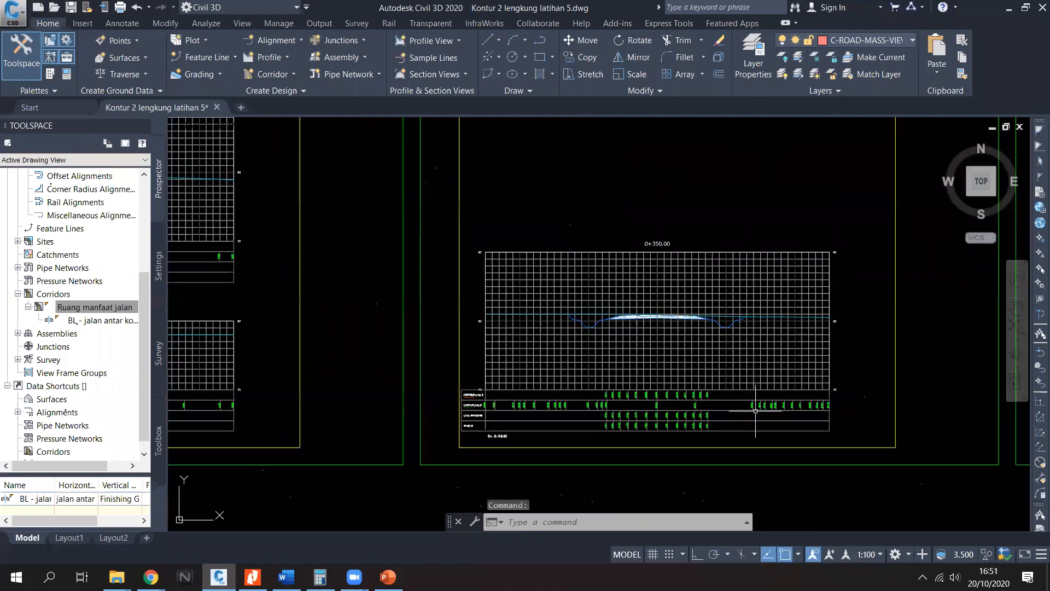
pyautogui.scroll(2, 752, 344)
pyautogui.moveTo(753, 344); pyautogui.dragTo(525, 330, button='middle')
pyautogui.scroll(-4, 533, 333)
pyautogui.moveTo(957, 324); pyautogui.dragTo(760, 303, button='middle')
pyautogui.scroll(4, 759, 303)
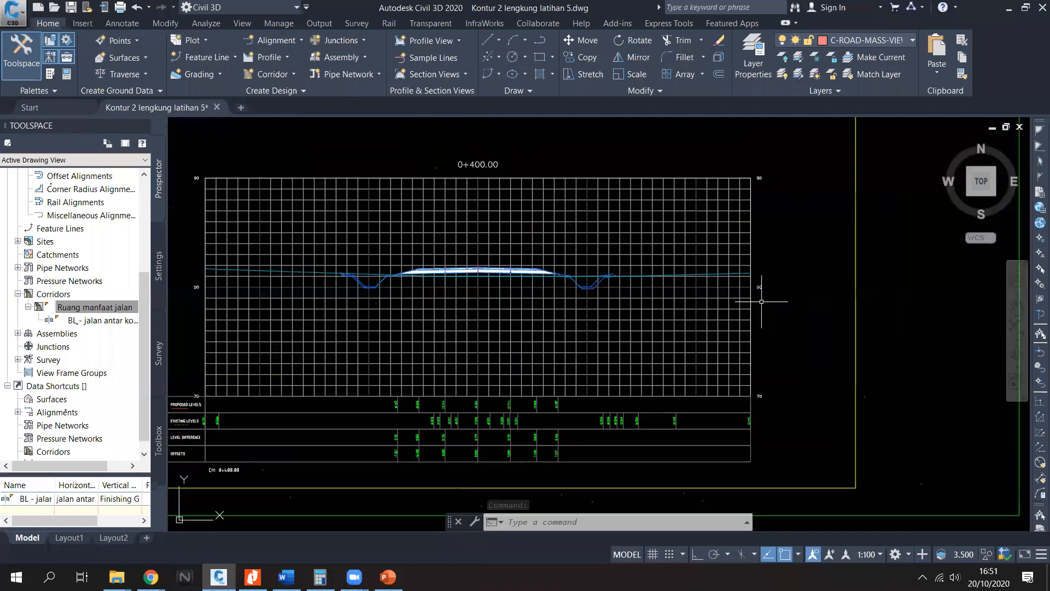
pyautogui.scroll(4, 575, 296)
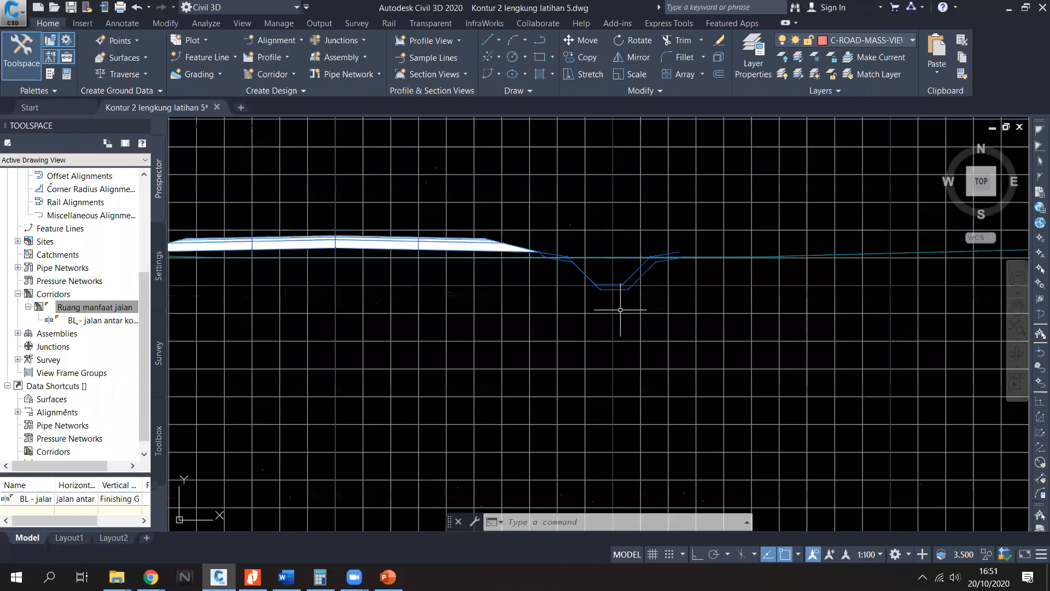
# Step: Examine the overlapping cut and fill ditches on the right side of the section view at 0+441.49
pyautogui.scroll(-5, 621, 309)
pyautogui.scroll(4, 717, 303)
pyautogui.moveTo(685, 306); pyautogui.dragTo(697, 331, button='middle')
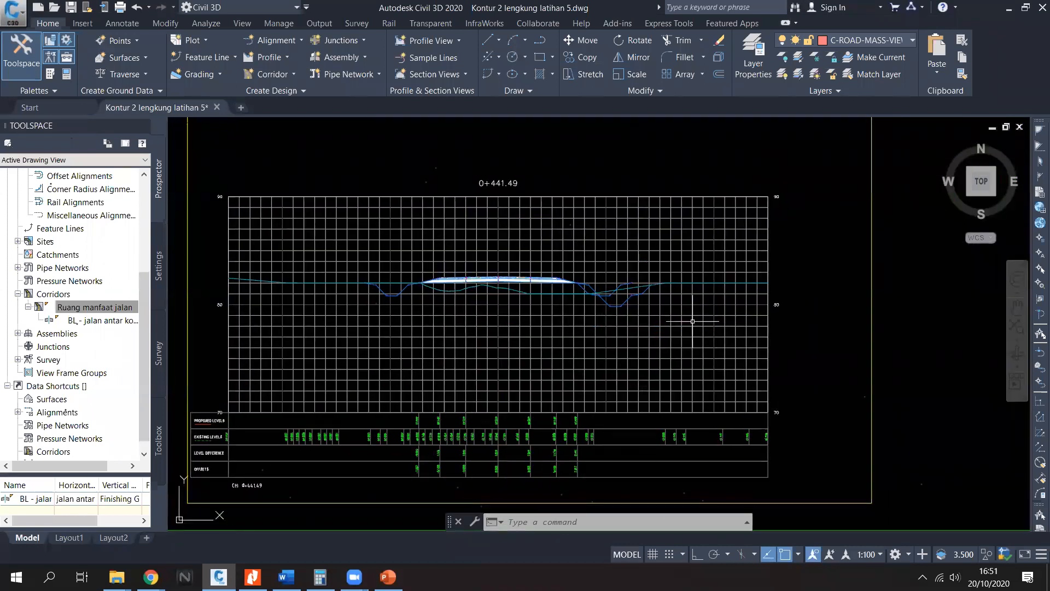
pyautogui.scroll(4, 620, 317)
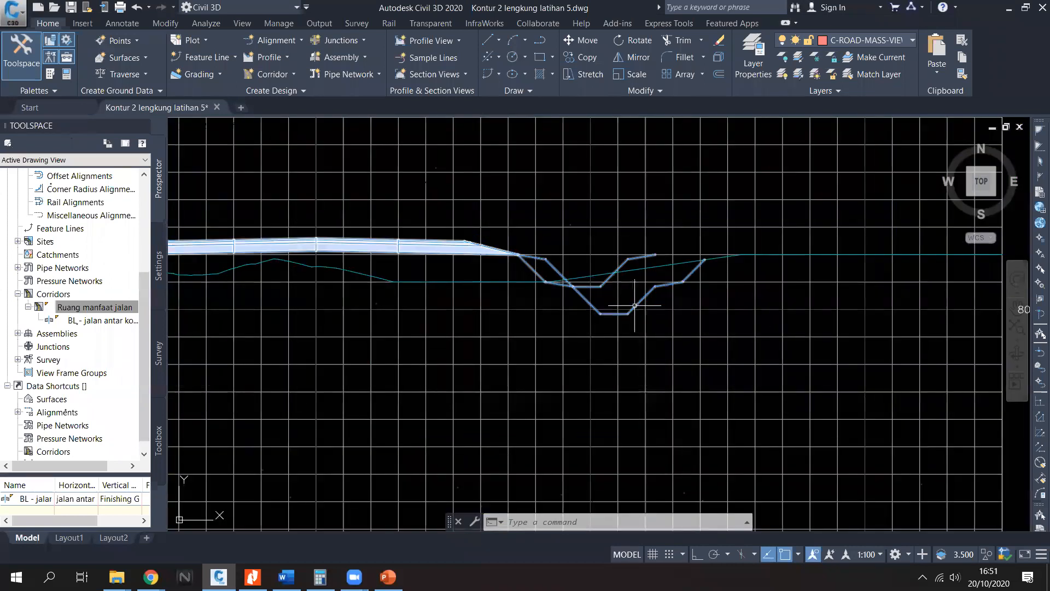
pyautogui.click(620, 296)
pyautogui.press('Escape')
pyautogui.moveTo(596, 309); pyautogui.dragTo(772, 320, button='middle')
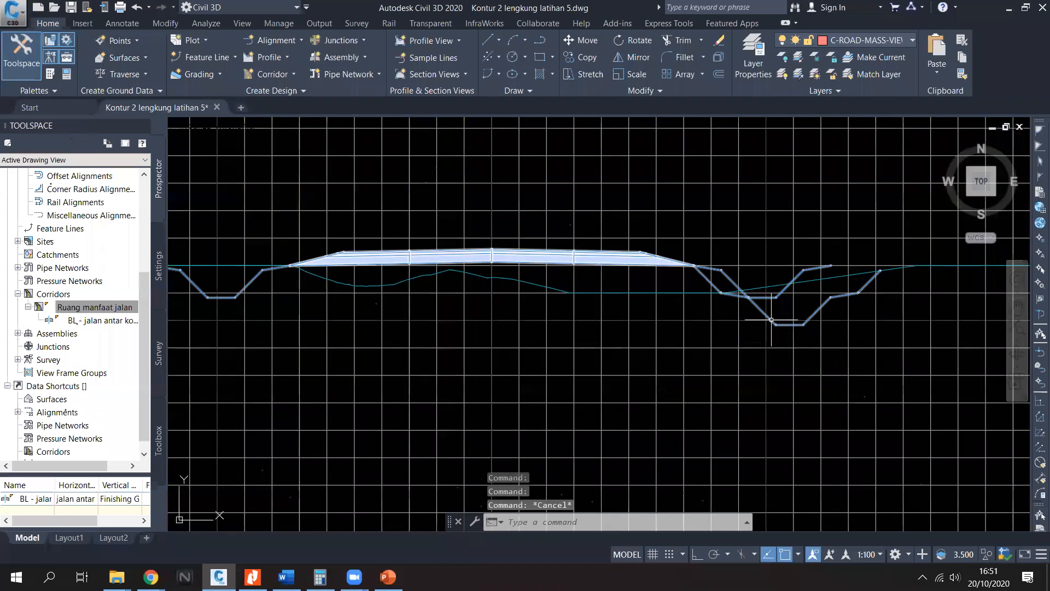
pyautogui.scroll(-5, 556, 307)
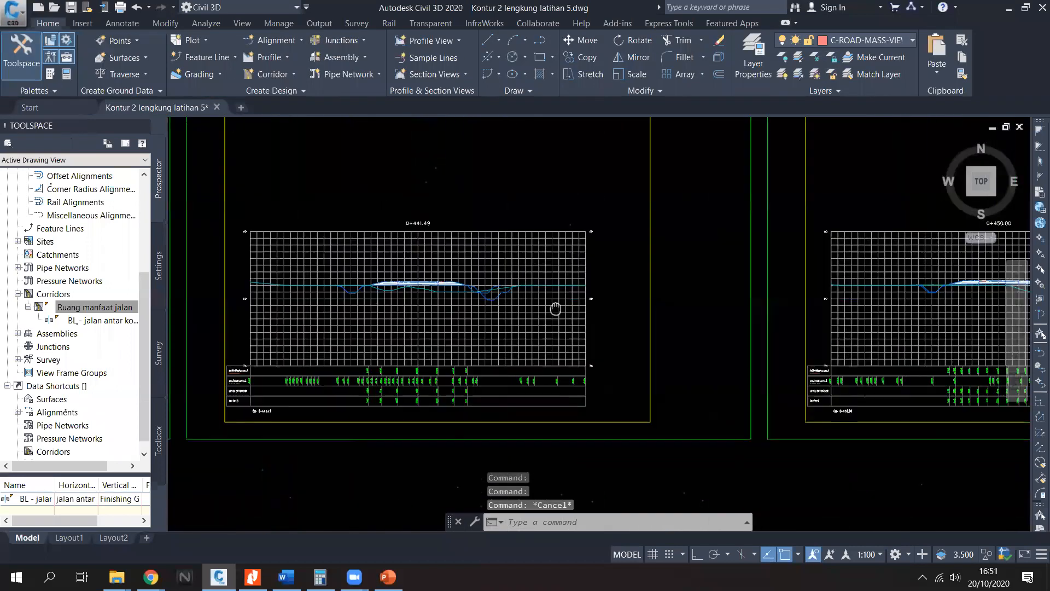
# Step: Examine the ditches and side slopes in the section views at 0+466.04 and 0+498.77
pyautogui.scroll(3, 699, 274)
pyautogui.scroll(4, 698, 273)
pyautogui.scroll(-5, 698, 274)
pyautogui.scroll(6, 609, 331)
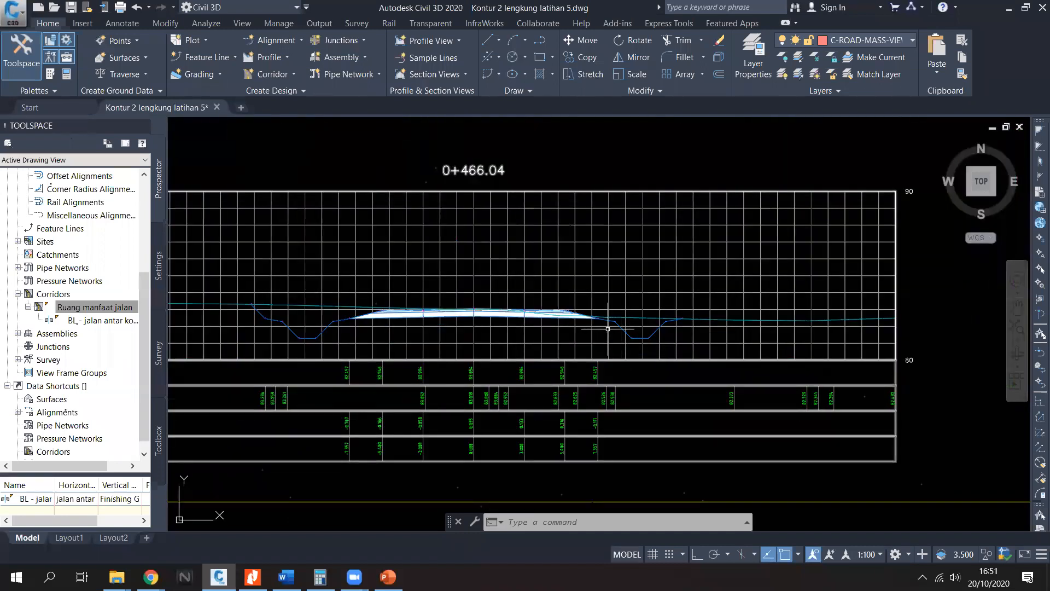
pyautogui.scroll(-5, 608, 329)
pyautogui.scroll(6, 665, 322)
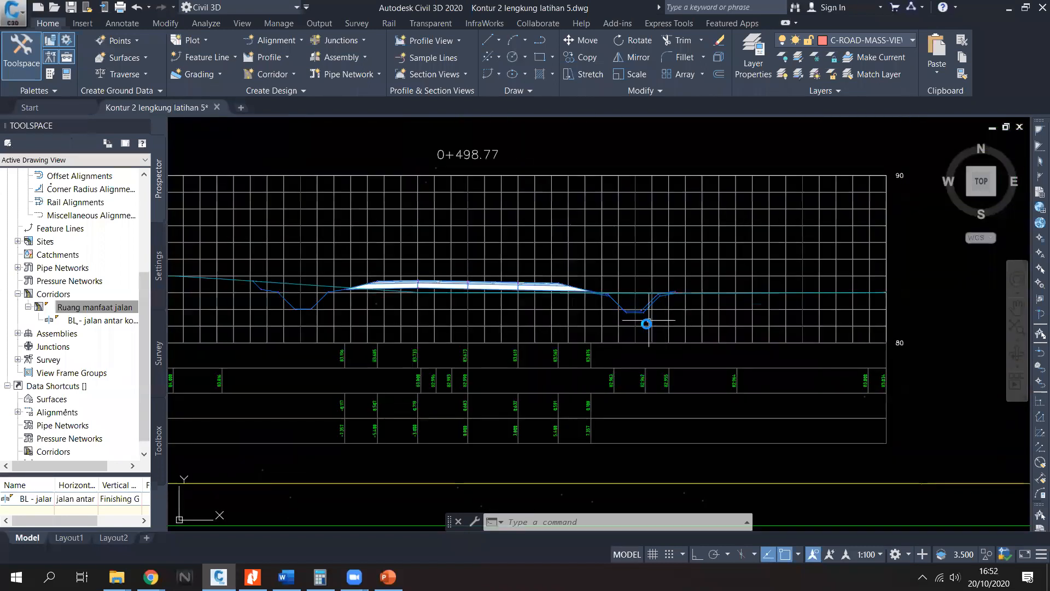
pyautogui.scroll(-5, 649, 320)
pyautogui.scroll(6, 803, 316)
# Step: Delete the assembly's right cut-side ditch, cut condition and slope link
pyautogui.scroll(-8, 786, 351)
pyautogui.scroll(10, 675, 317)
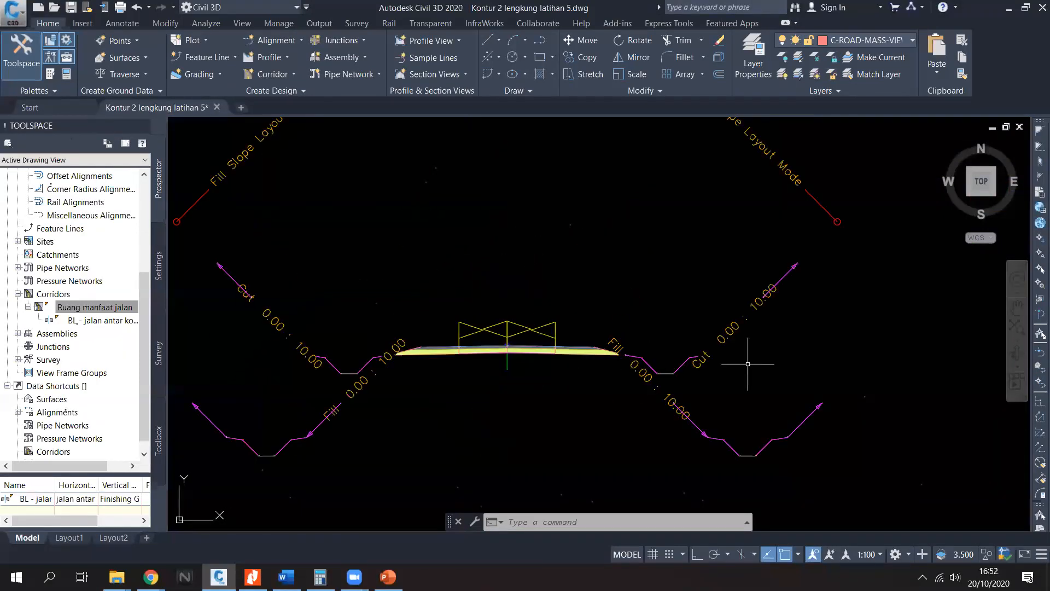
pyautogui.click(747, 363)
pyautogui.click(660, 237)
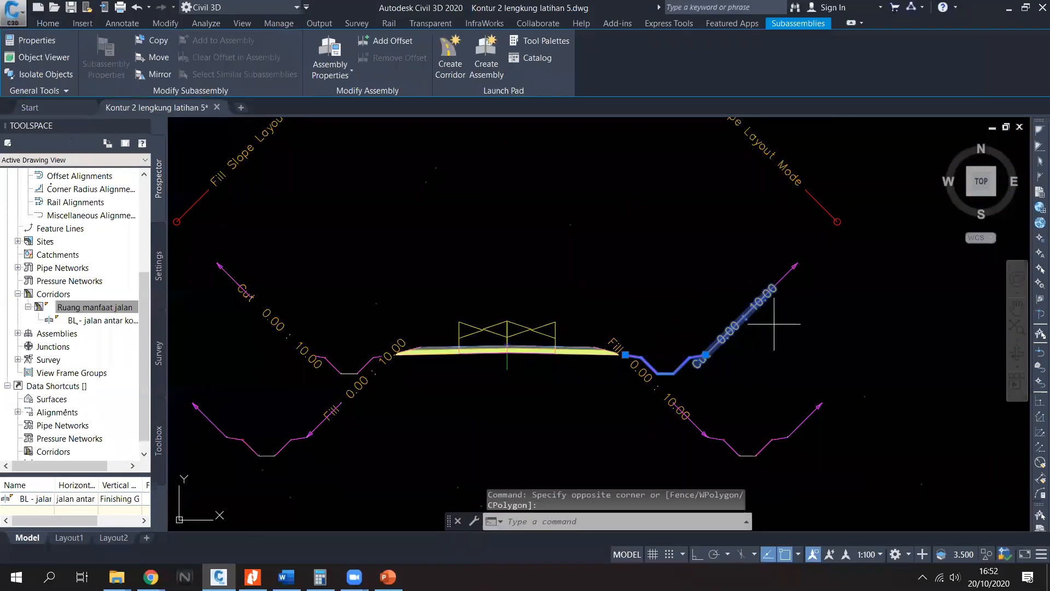
pyautogui.click(747, 276)
pyautogui.press('Delete')
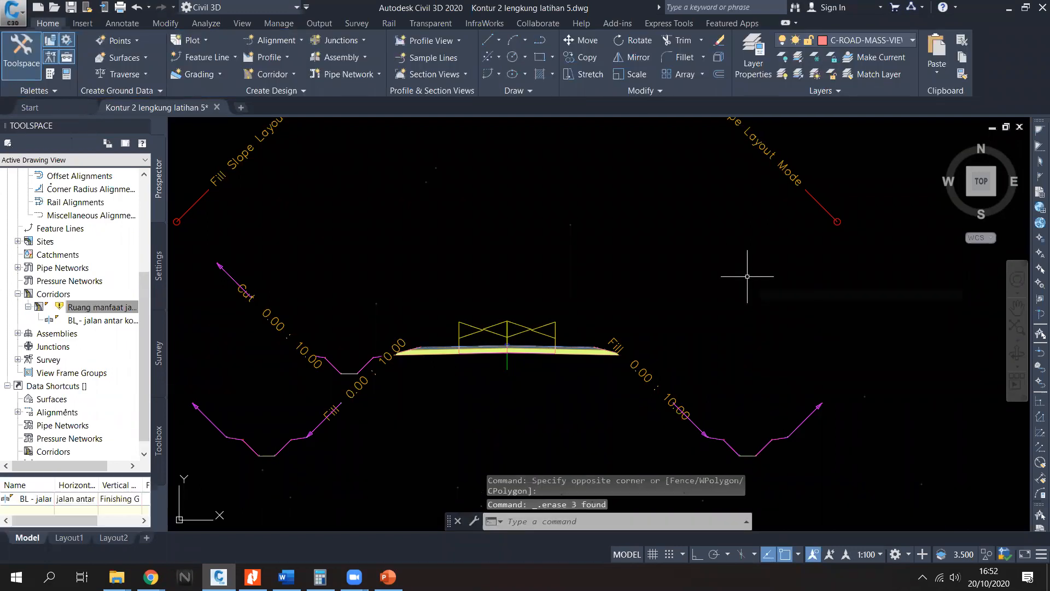
pyautogui.press('Escape')
# Step: Mirror the left cut-side ditch, cut condition and slope link to the marker point at the road's right outer edge
pyautogui.click(351, 371)
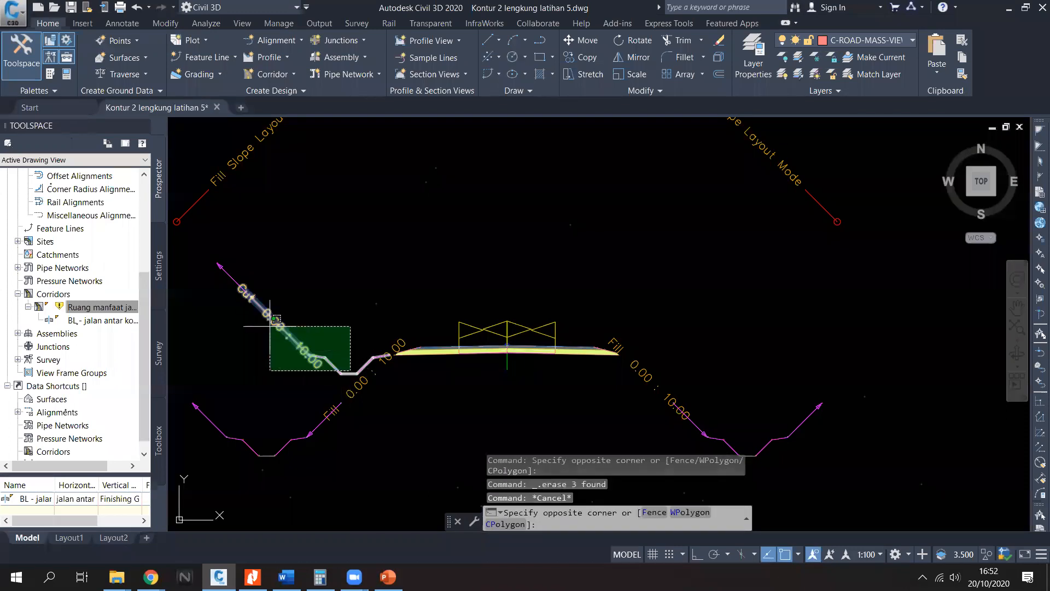
pyautogui.click(243, 287)
pyautogui.click(156, 74)
pyautogui.scroll(3, 618, 358)
pyautogui.scroll(4, 619, 359)
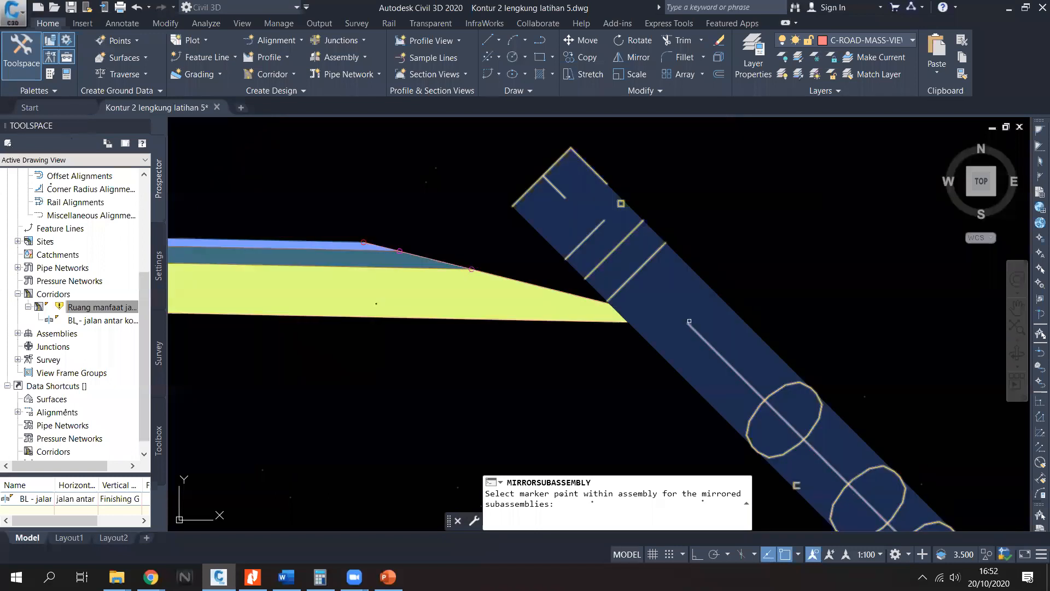
pyautogui.click(688, 322)
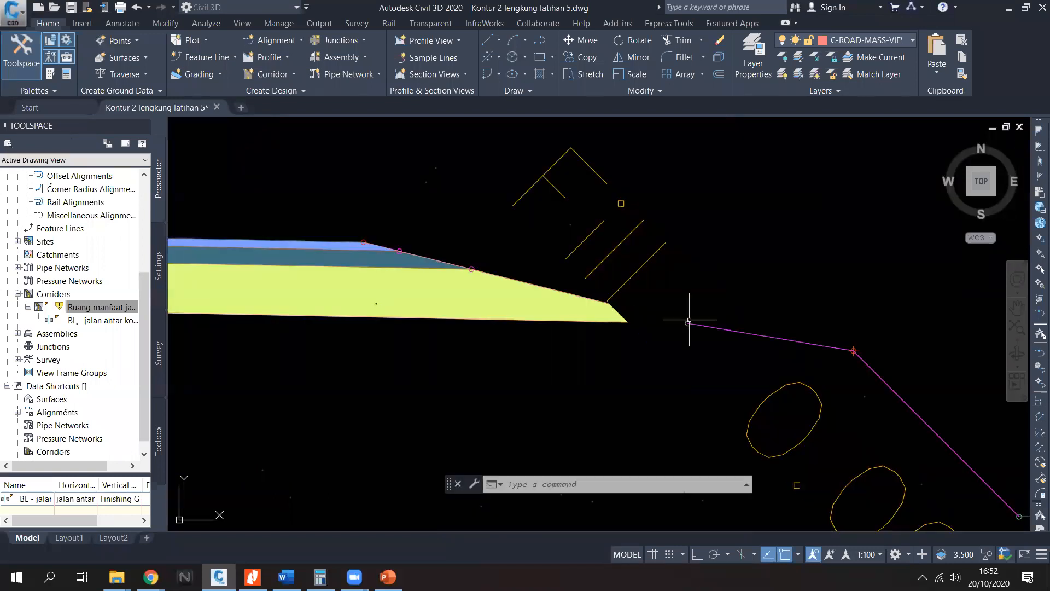
pyautogui.scroll(-4, 705, 320)
pyautogui.press('Escape')
# Step: Review the parameters of the assembly's right cut-side ditch
pyautogui.moveTo(572, 333); pyautogui.dragTo(670, 353, button='middle')
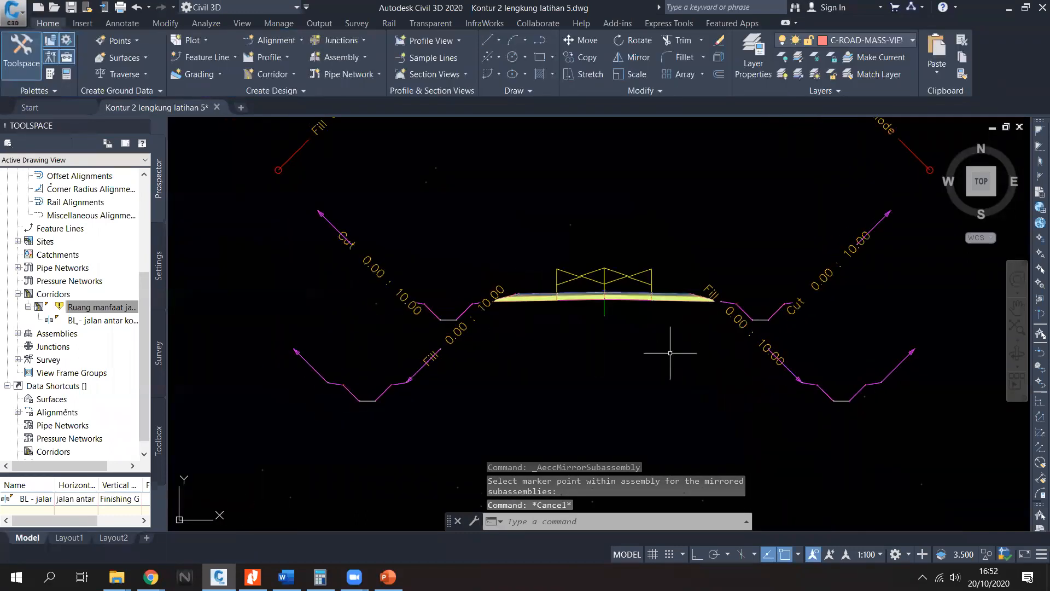
pyautogui.click(730, 306)
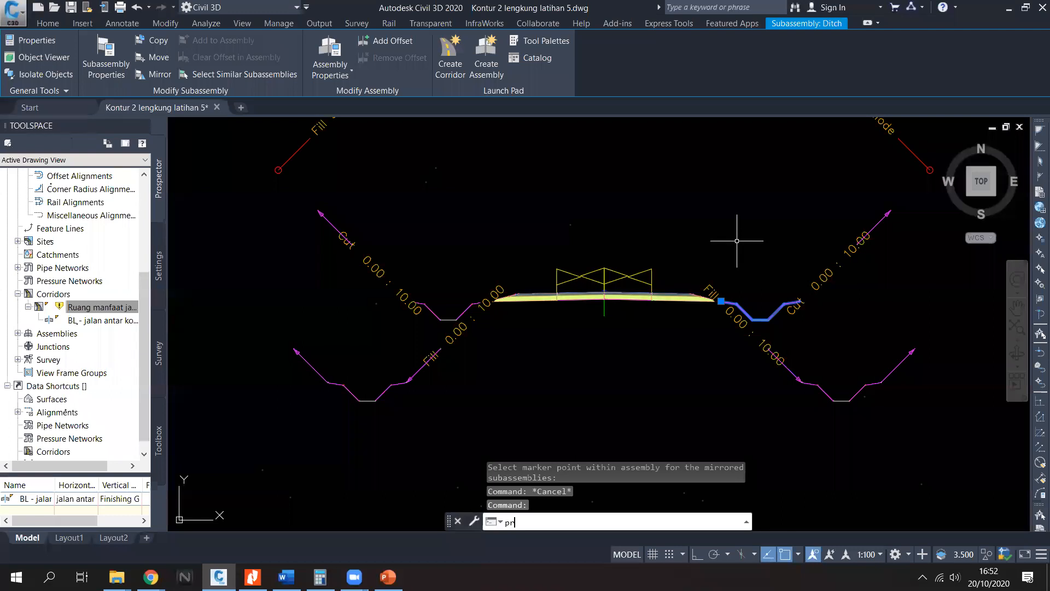
pyautogui.press('Return')
pyautogui.scroll(-8, 136, 320)
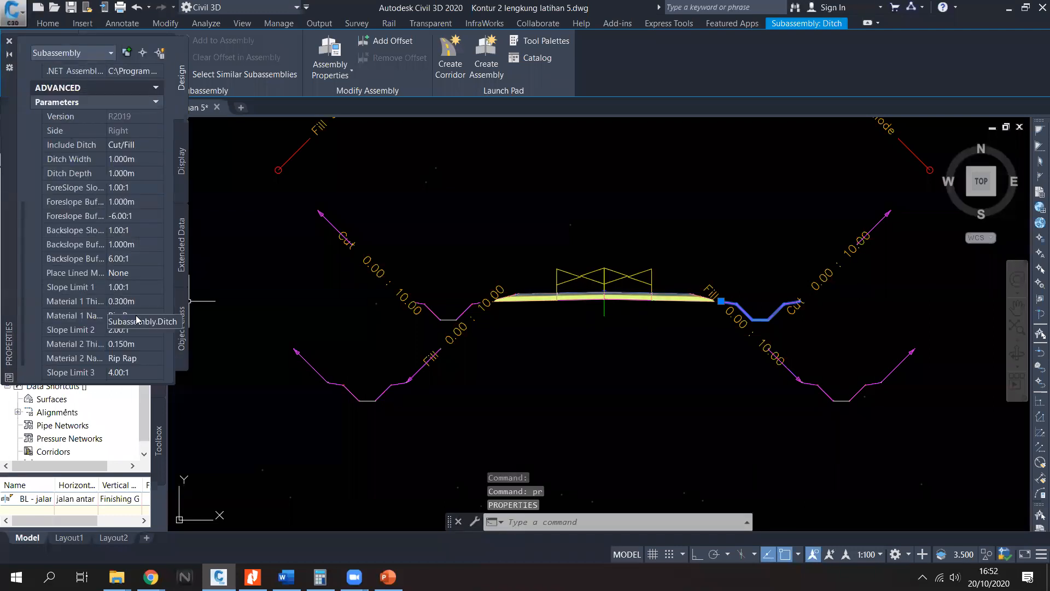
pyautogui.click(9, 41)
pyautogui.press('Escape')
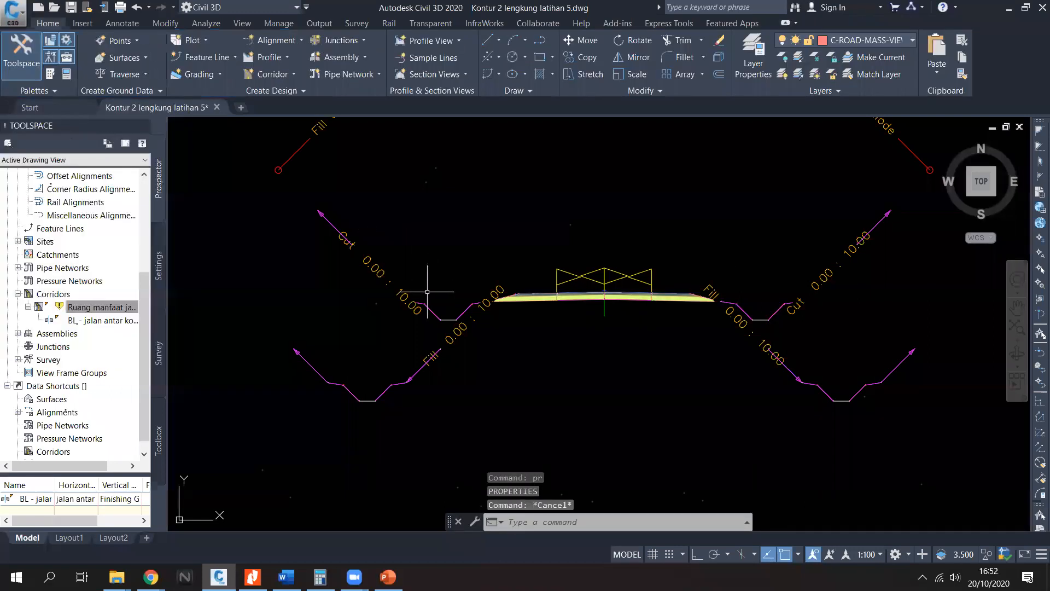
# Step: Check the properties of the left cut-side ditch against the mirrored right one
pyautogui.click(435, 310)
pyautogui.write('p')
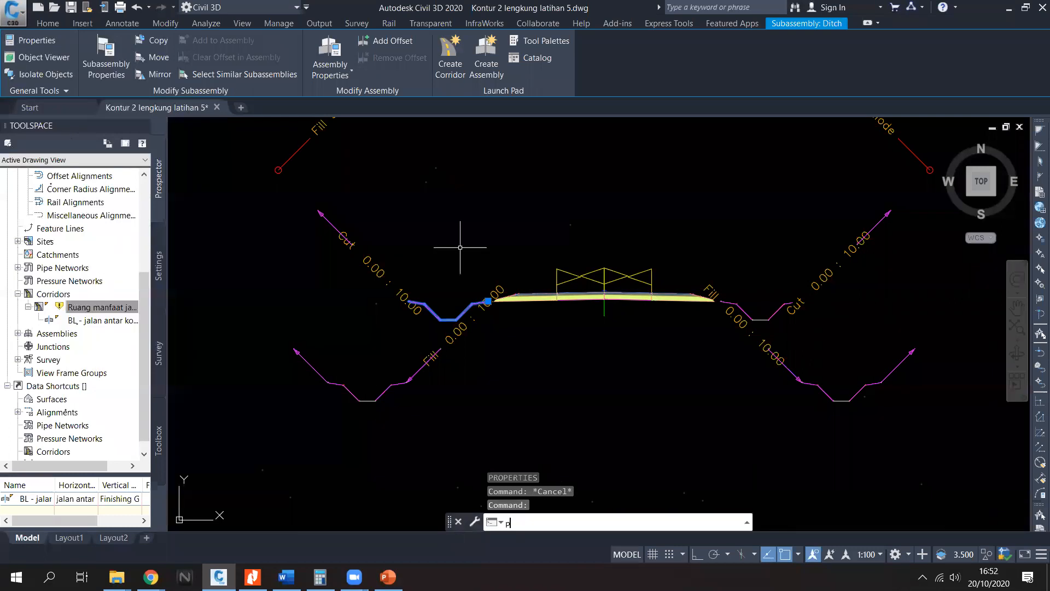
pyautogui.write('r')
pyautogui.press('Return')
pyautogui.scroll(-5, 140, 289)
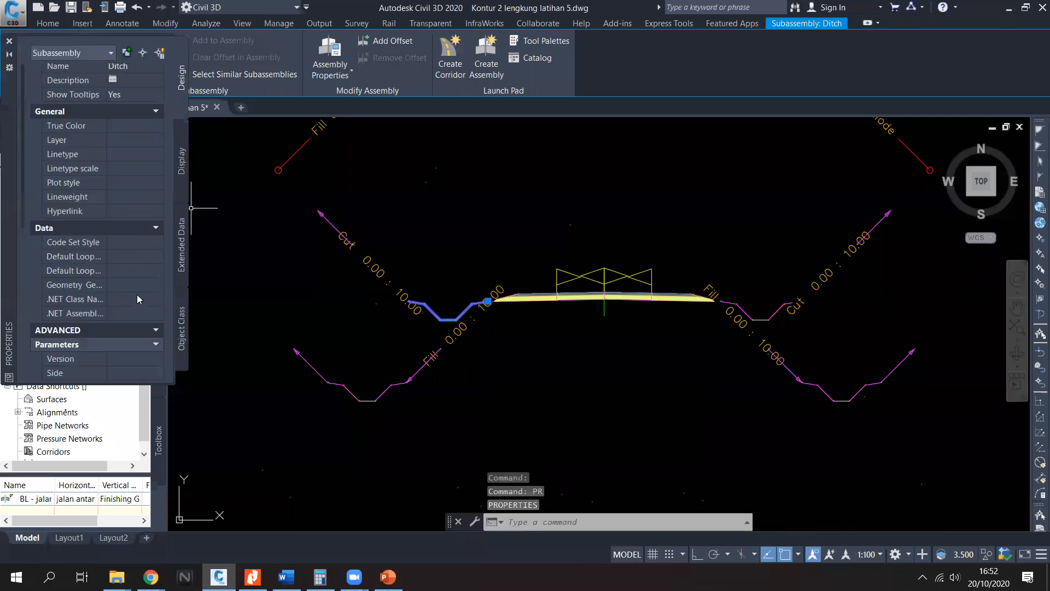
pyautogui.click(9, 41)
pyautogui.press('Escape')
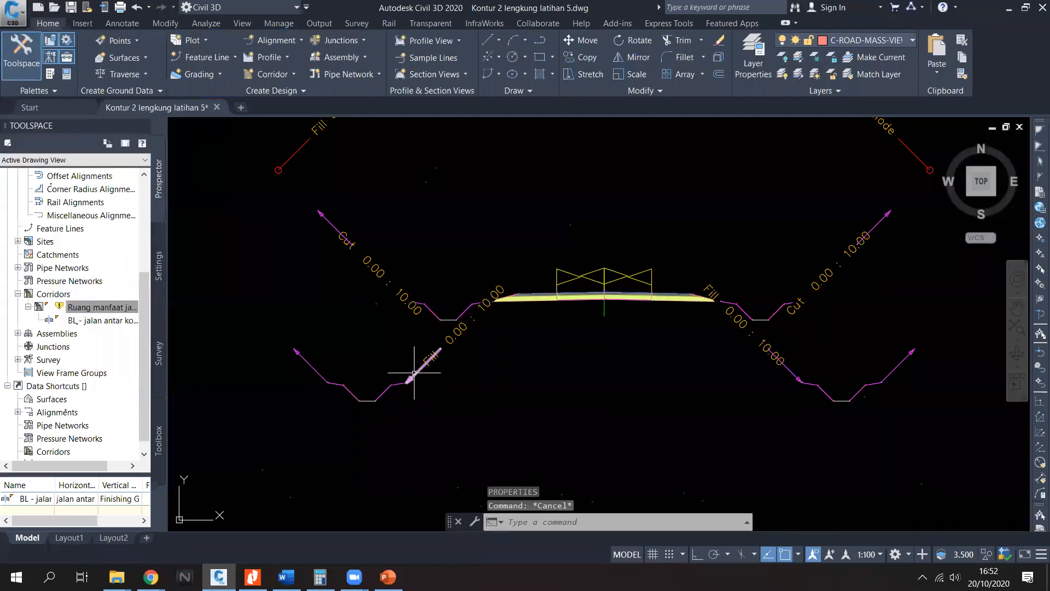
# Step: Review the slope and Add Link In parameters of the left and right fill-side slope links
pyautogui.click(414, 373)
pyautogui.write('PR')
pyautogui.press('Return')
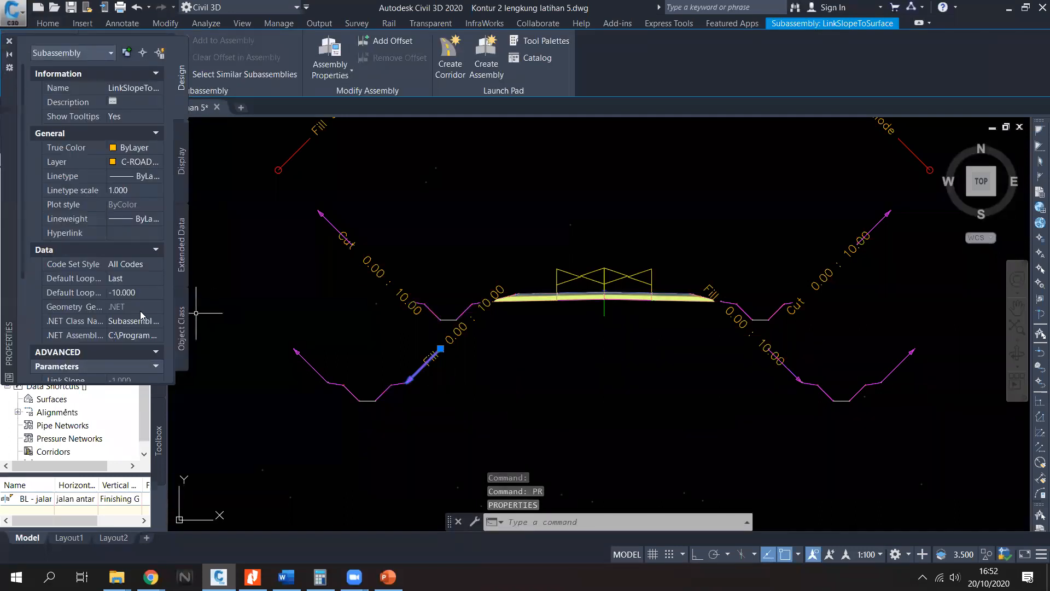
pyautogui.scroll(-3, 137, 323)
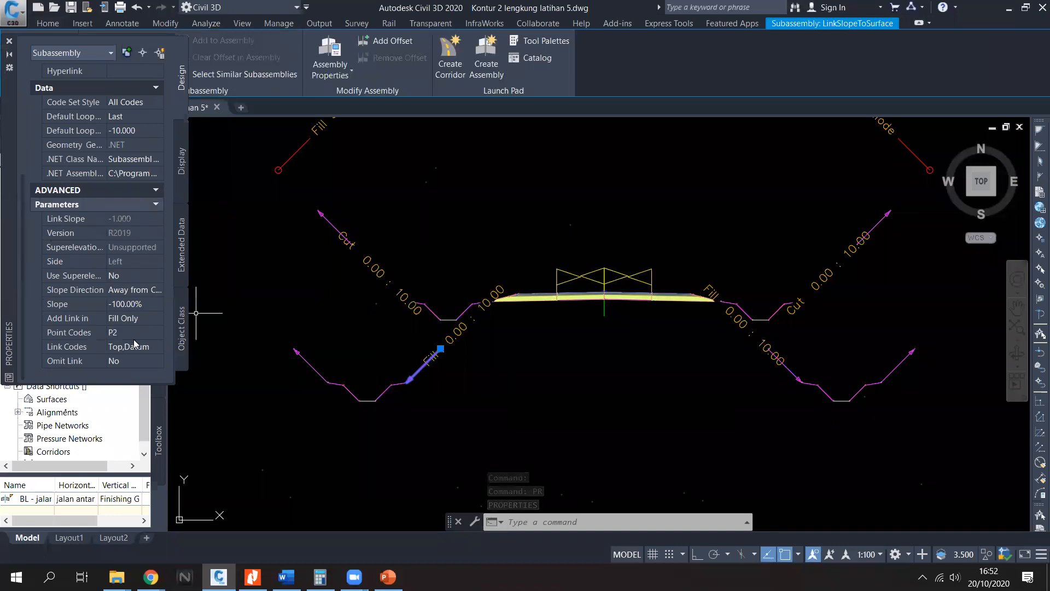
pyautogui.press('Escape')
pyautogui.click(782, 362)
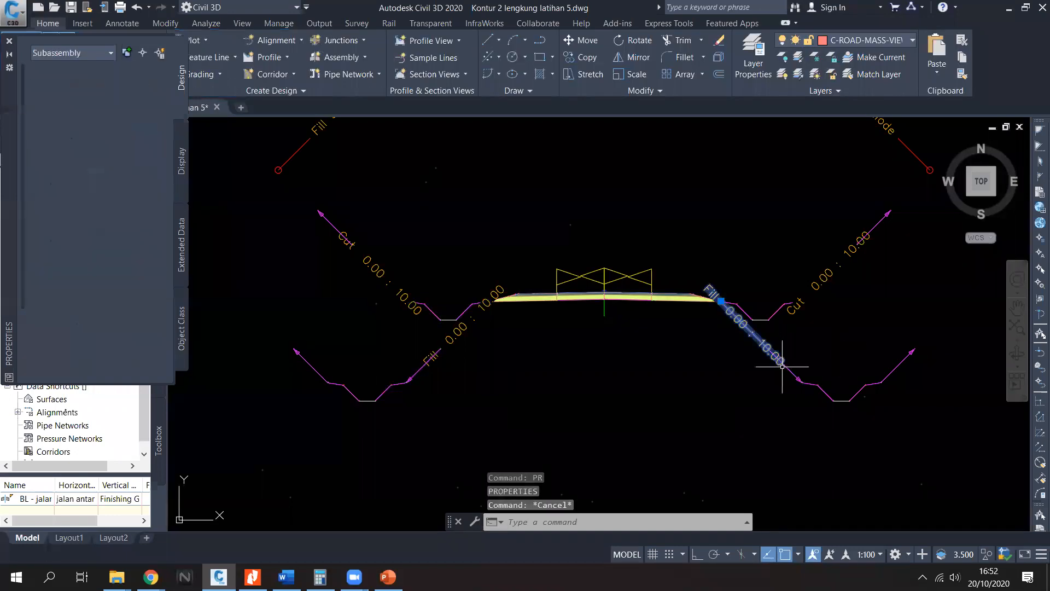
pyautogui.press('Escape')
pyautogui.click(790, 368)
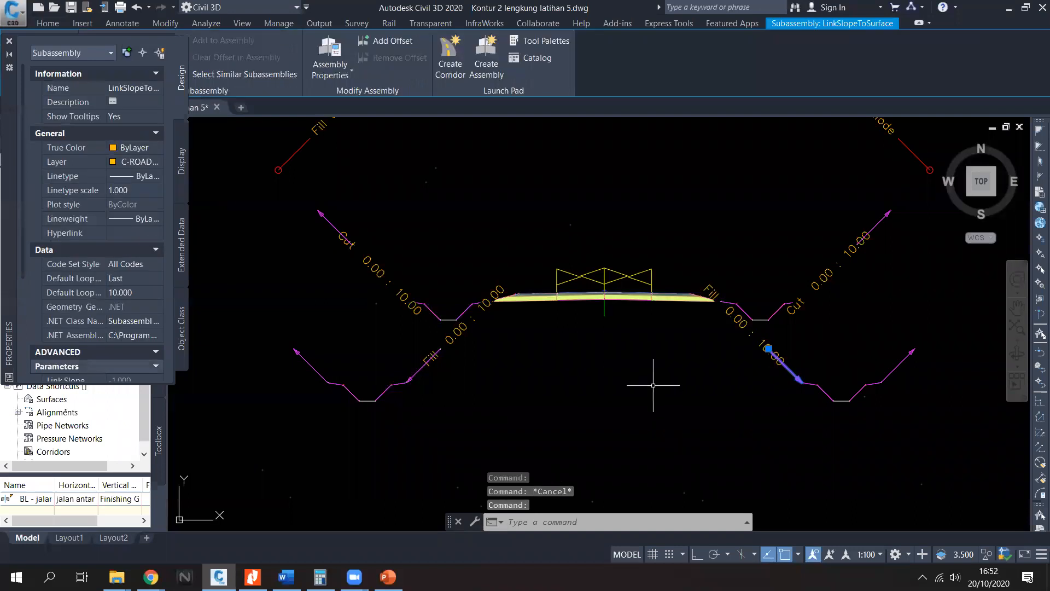
pyautogui.write('PR')
pyautogui.press('Return')
pyautogui.scroll(-5, 153, 323)
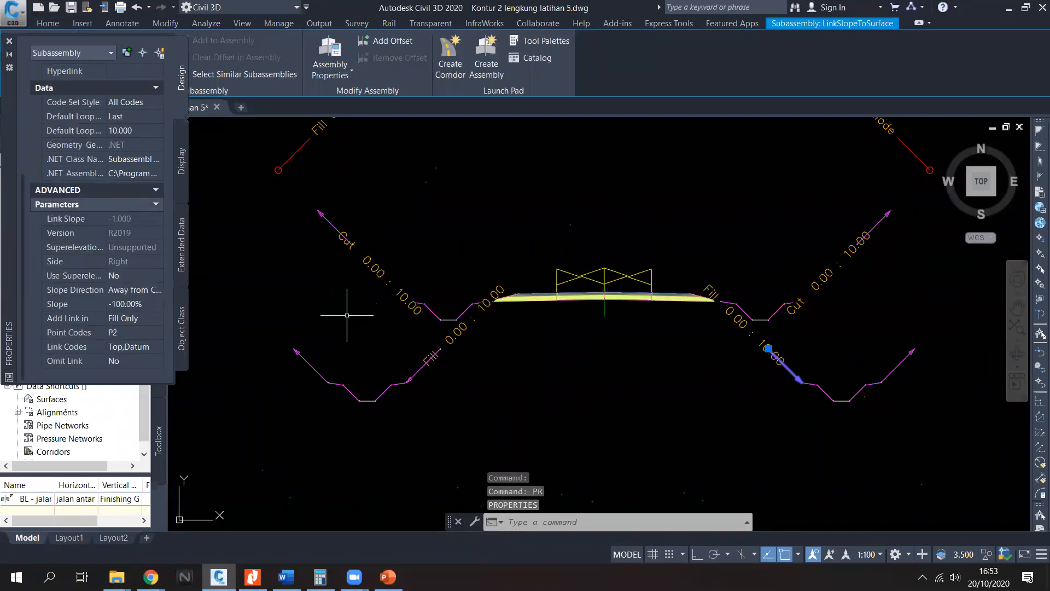
pyautogui.press('Escape')
# Step: Set the left cut-side slope link to be added in Cut Only
pyautogui.click(336, 229)
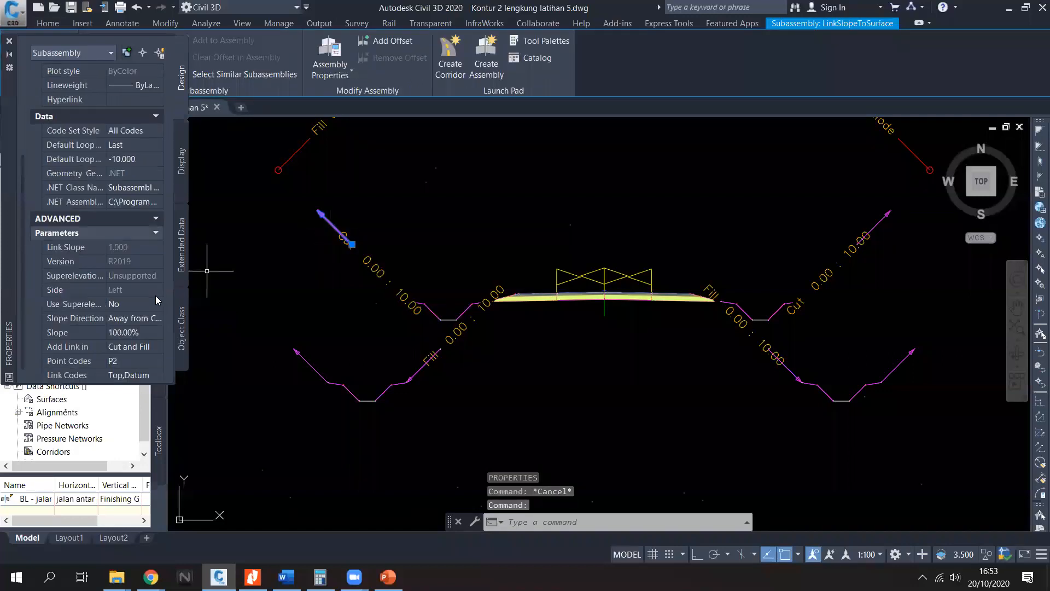
pyautogui.scroll(-1, 156, 300)
pyautogui.click(142, 318)
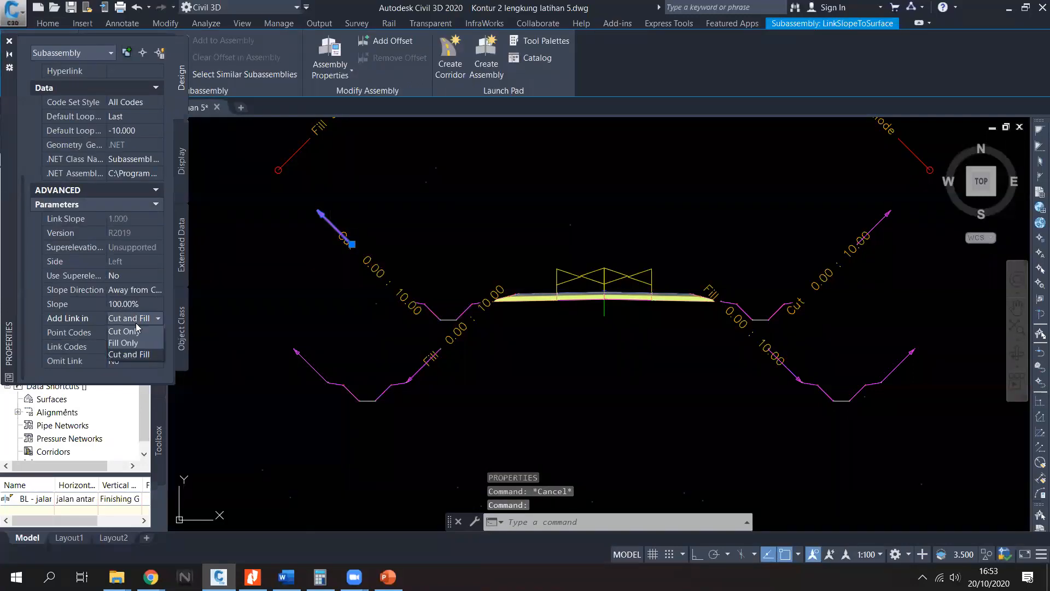
pyautogui.click(131, 328)
pyautogui.press('Escape')
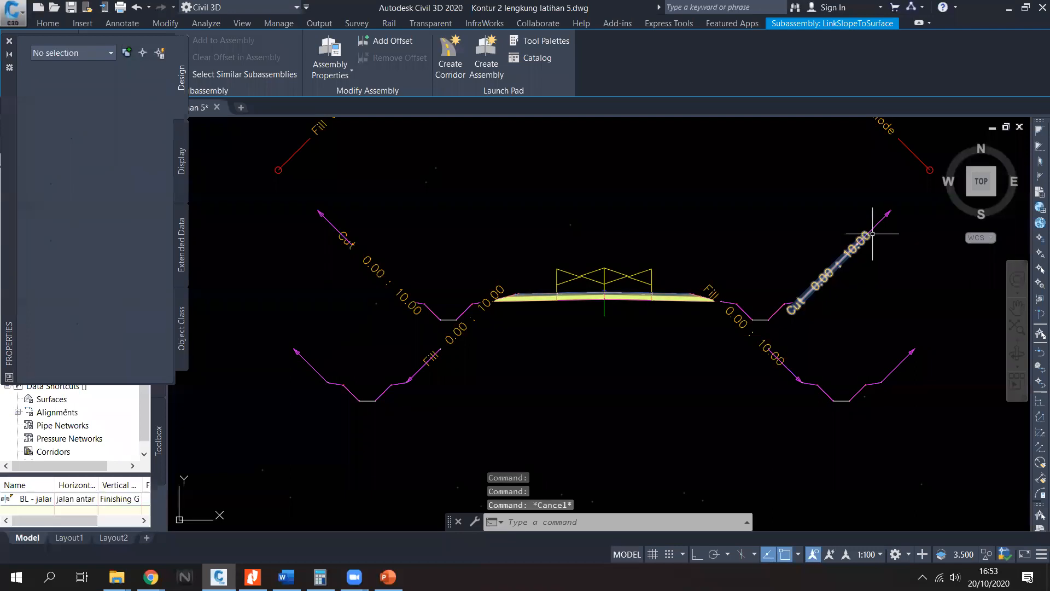
# Step: Set the right cut-side slope link's Add Link In parameter to Cut Only
pyautogui.click(875, 224)
pyautogui.scroll(-3, 136, 306)
pyautogui.click(134, 318)
pyautogui.click(130, 331)
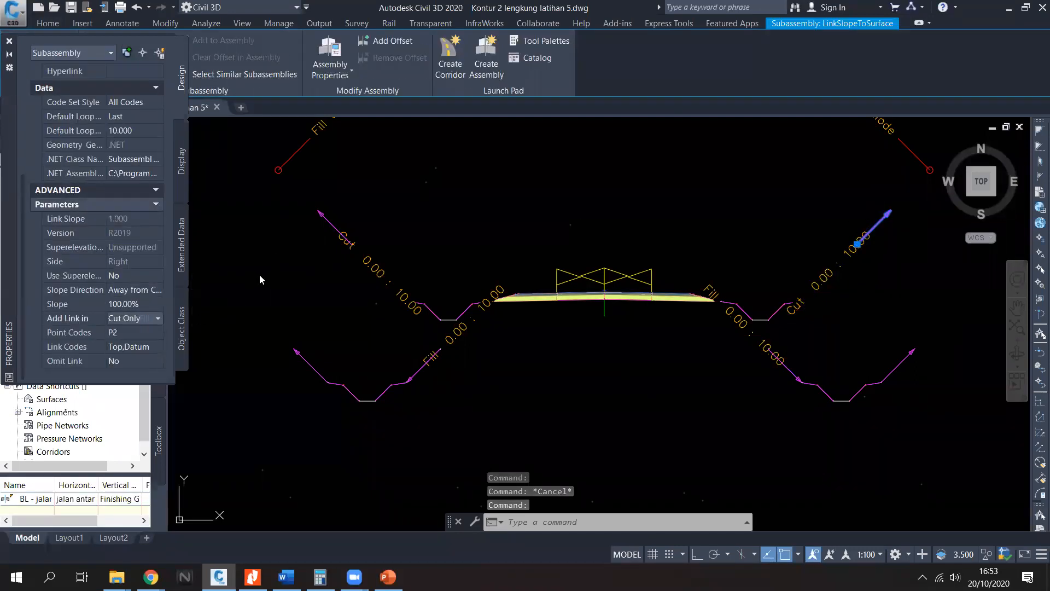
pyautogui.click(10, 41)
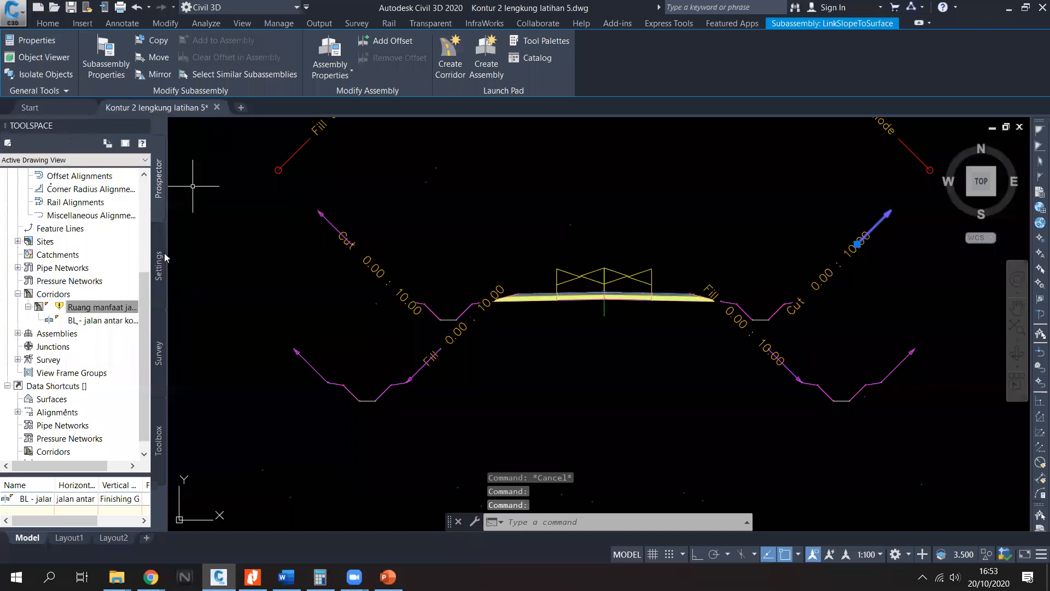
pyautogui.press('Escape')
# Step: Rebuild the Ruang manfaat jalan corridor and inspect the section view at 0+250.00
pyautogui.rightClick(120, 307)
pyautogui.click(147, 341)
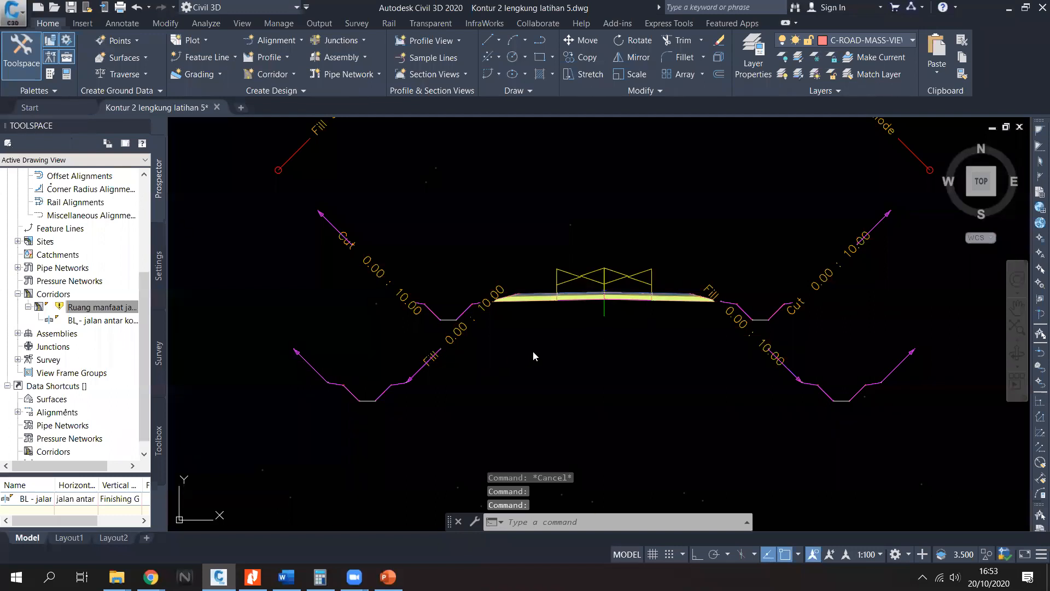
pyautogui.scroll(-7, 533, 351)
pyautogui.moveTo(534, 346); pyautogui.dragTo(329, 229, button='middle')
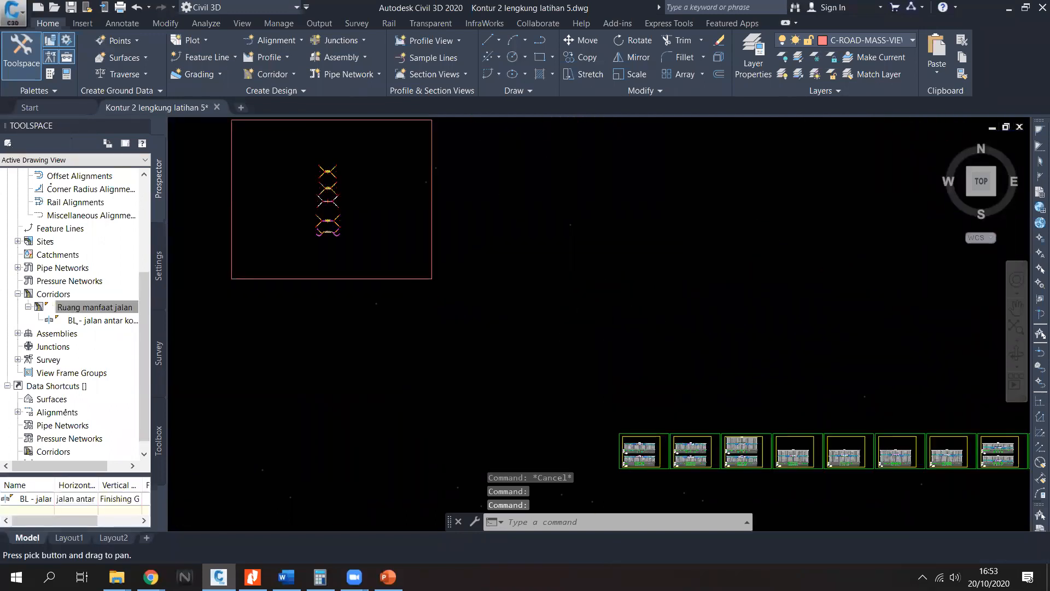
pyautogui.scroll(3, 714, 468)
pyautogui.scroll(6, 879, 417)
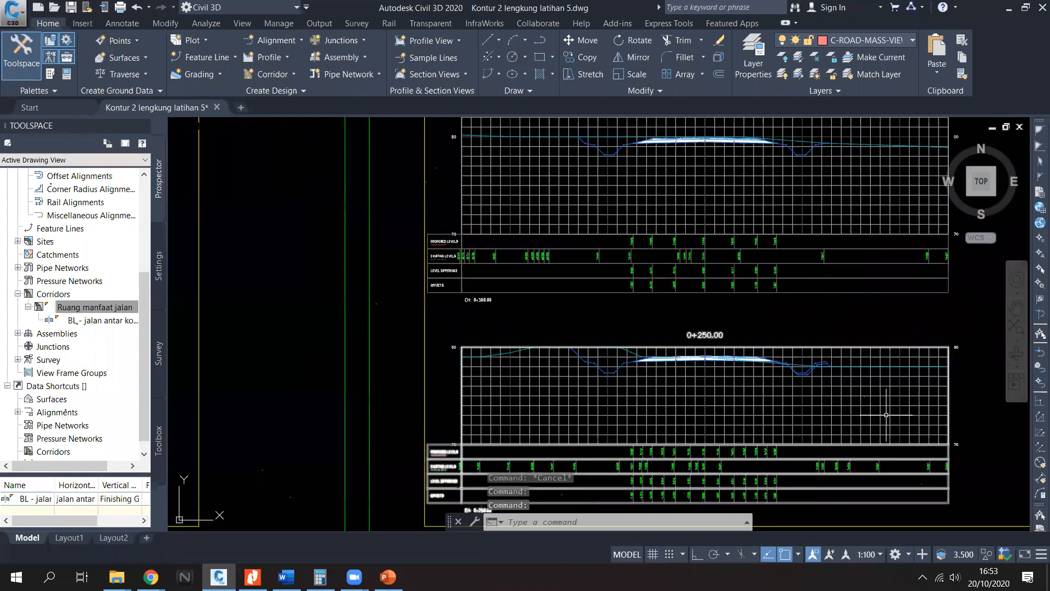
# Step: Set all surface targets of the Ruang manfaat jalan corridor to kontur cimahi
pyautogui.click(104, 309)
pyautogui.rightClick(106, 310)
pyautogui.click(216, 321)
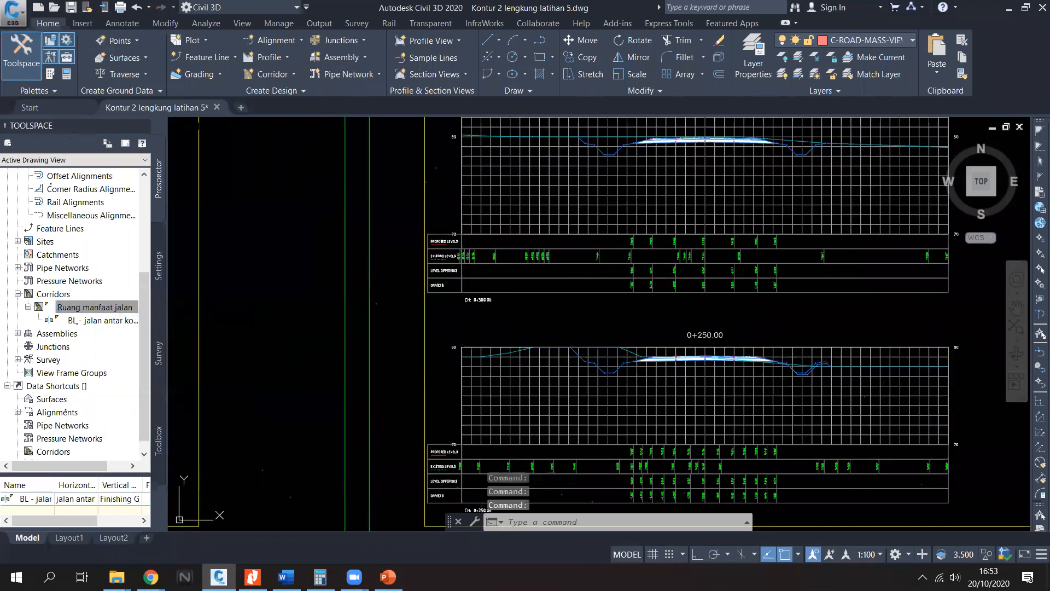
pyautogui.click(663, 176)
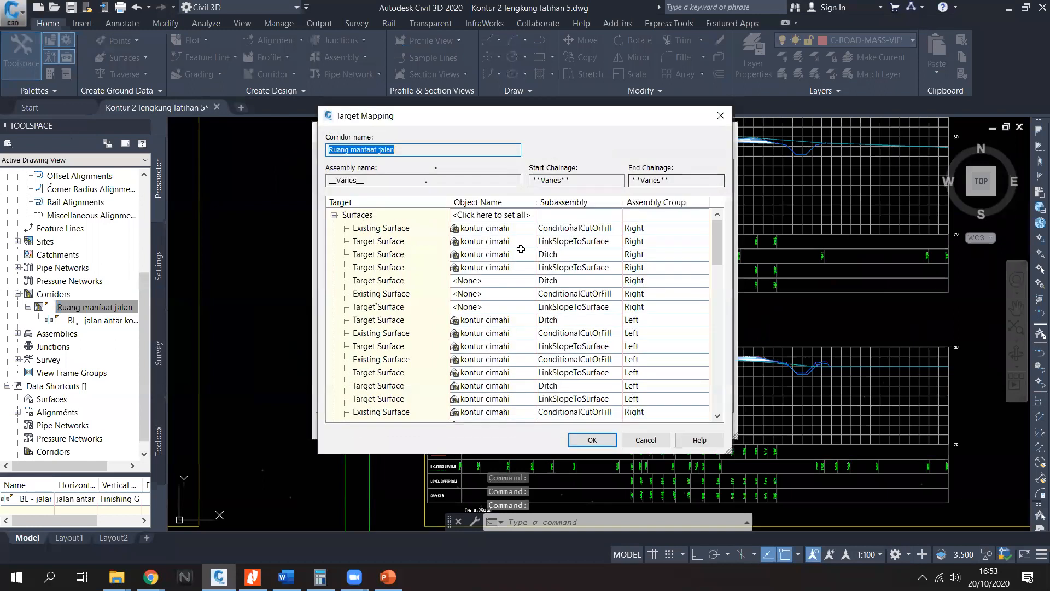
pyautogui.click(504, 219)
pyautogui.click(430, 244)
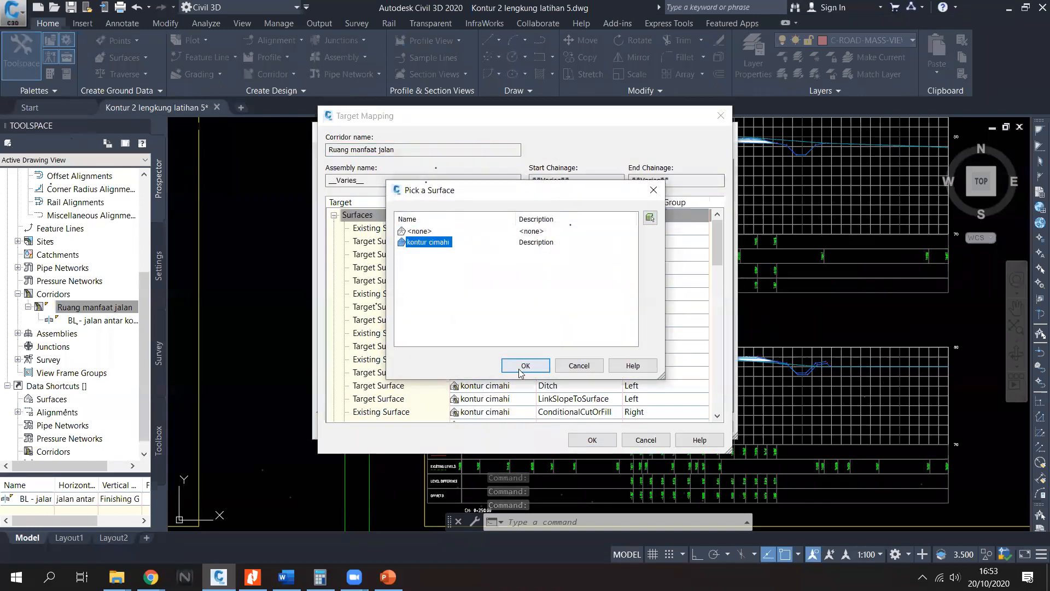
pyautogui.click(526, 368)
pyautogui.click(583, 436)
# Step: Remove all existing boundaries from both corridor surfaces in the corridor properties
pyautogui.click(531, 153)
pyautogui.click(416, 210)
pyautogui.rightClick(426, 202)
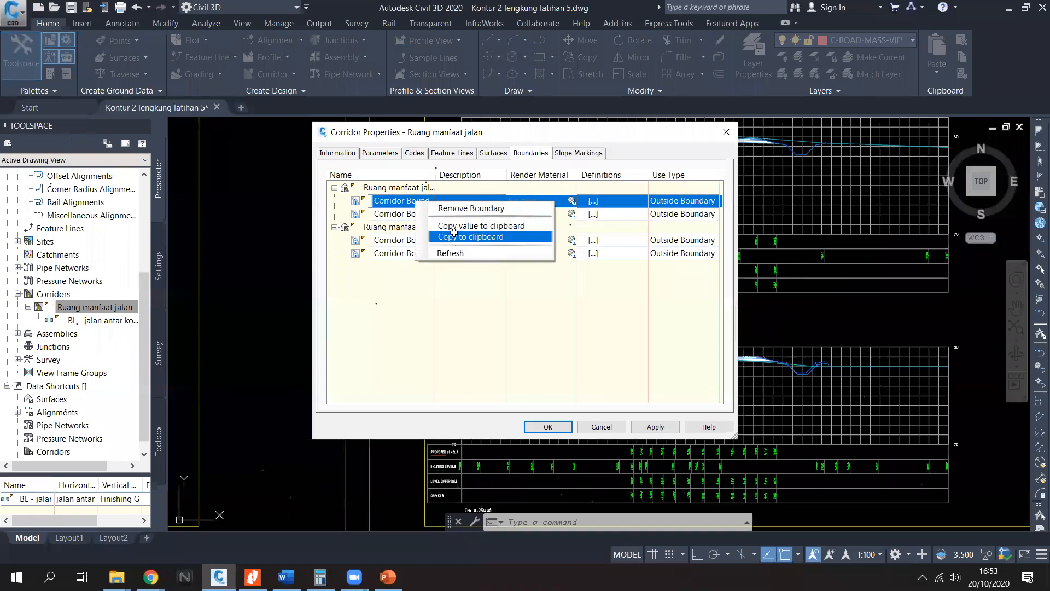
pyautogui.click(424, 209)
pyautogui.rightClick(425, 202)
pyautogui.click(434, 207)
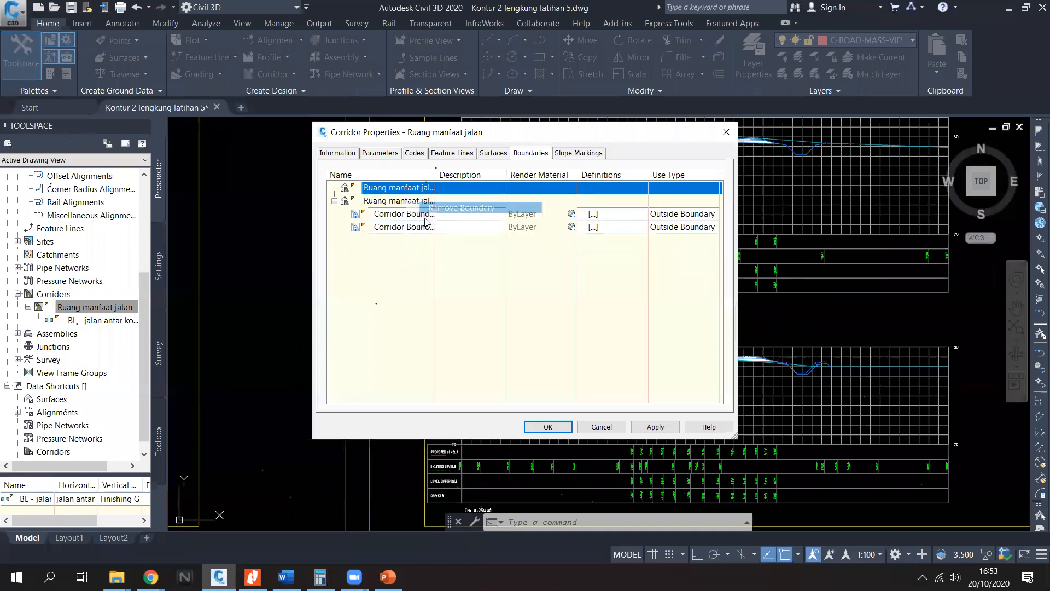
pyautogui.rightClick(417, 214)
pyautogui.click(425, 220)
pyautogui.rightClick(418, 214)
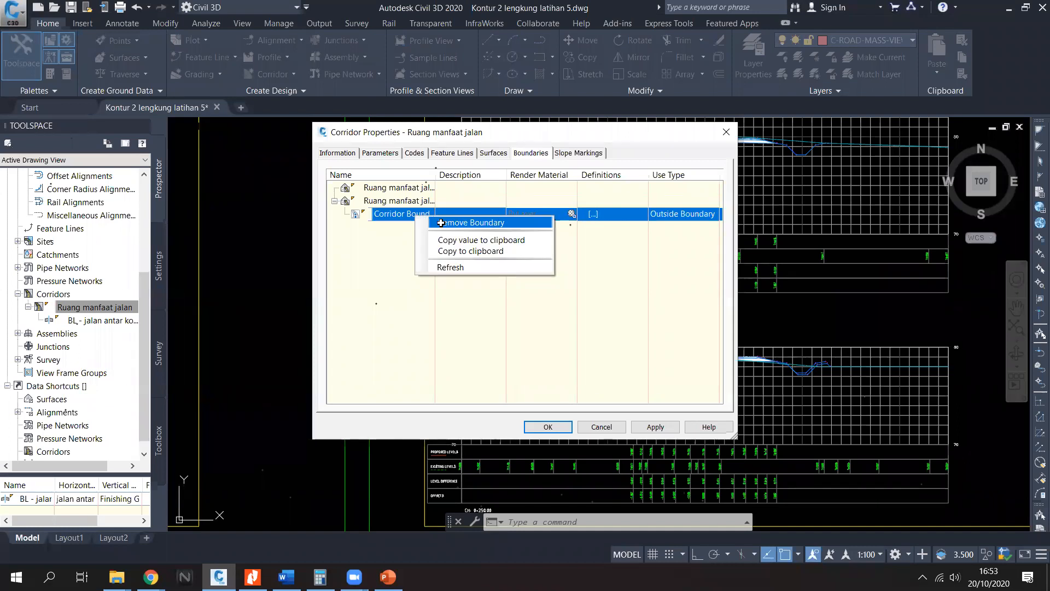
pyautogui.click(426, 220)
# Step: Automatically add a Daylight_Sub outside boundary to both corridor surfaces and rebuild the corridor
pyautogui.rightClick(500, 187)
pyautogui.moveTo(539, 203)
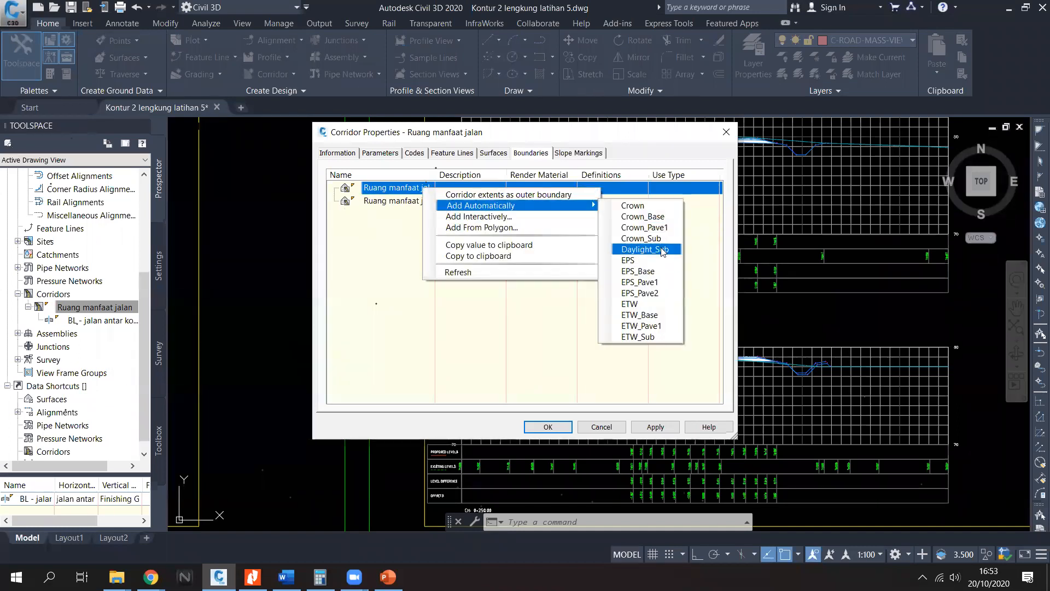
pyautogui.click(640, 249)
pyautogui.rightClick(403, 214)
pyautogui.moveTo(481, 231)
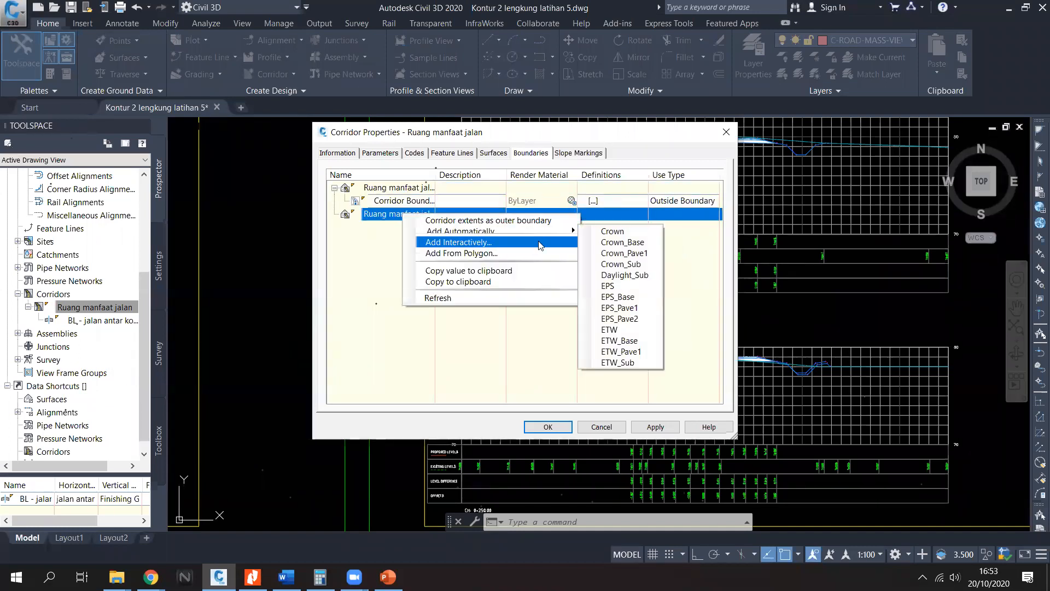
pyautogui.click(611, 276)
pyautogui.click(547, 427)
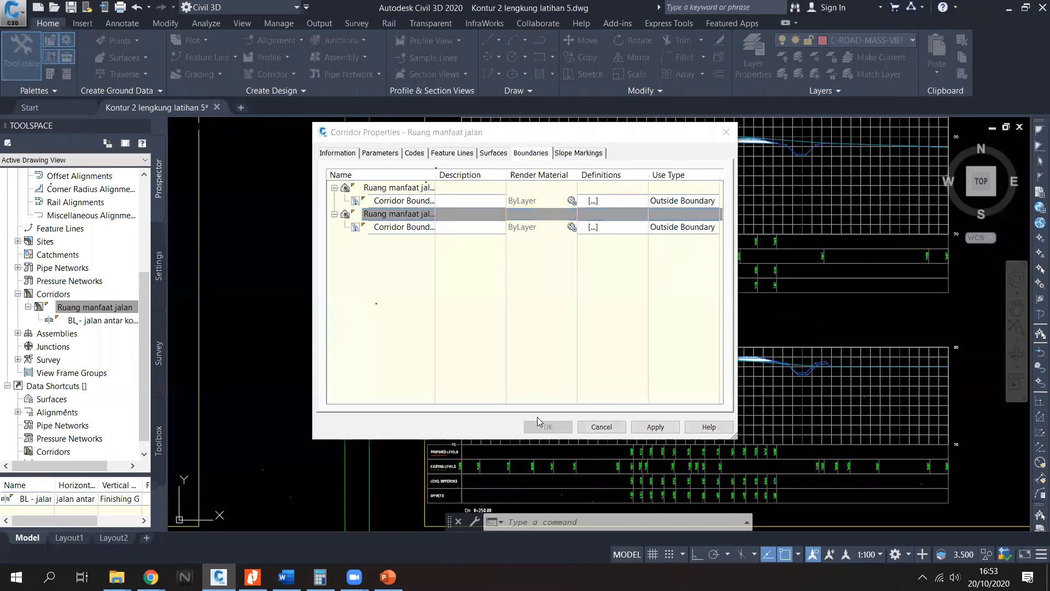
pyautogui.click(518, 269)
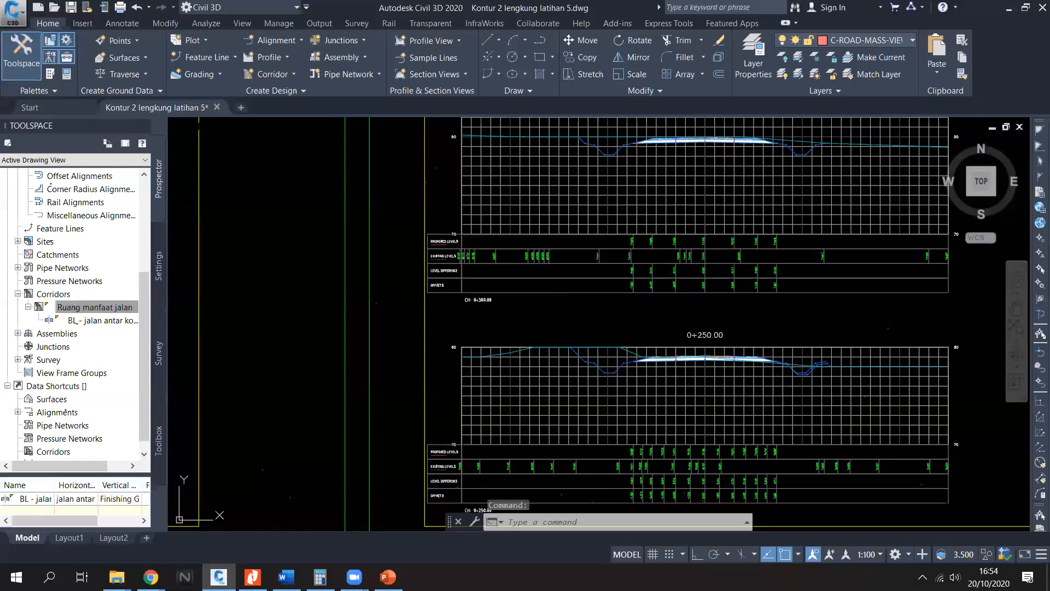
# Step: Reassign kontur cimahi to all surface targets of the Ruang manfaat jalan corridor and apply the corridor properties
pyautogui.click(94, 309)
pyautogui.rightClick(94, 309)
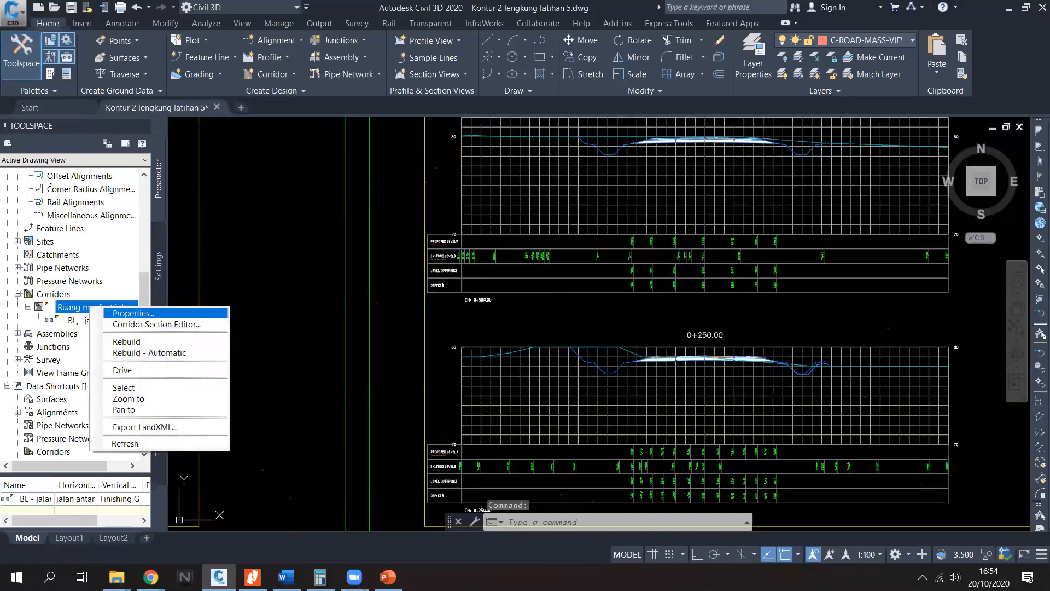
pyautogui.click(156, 316)
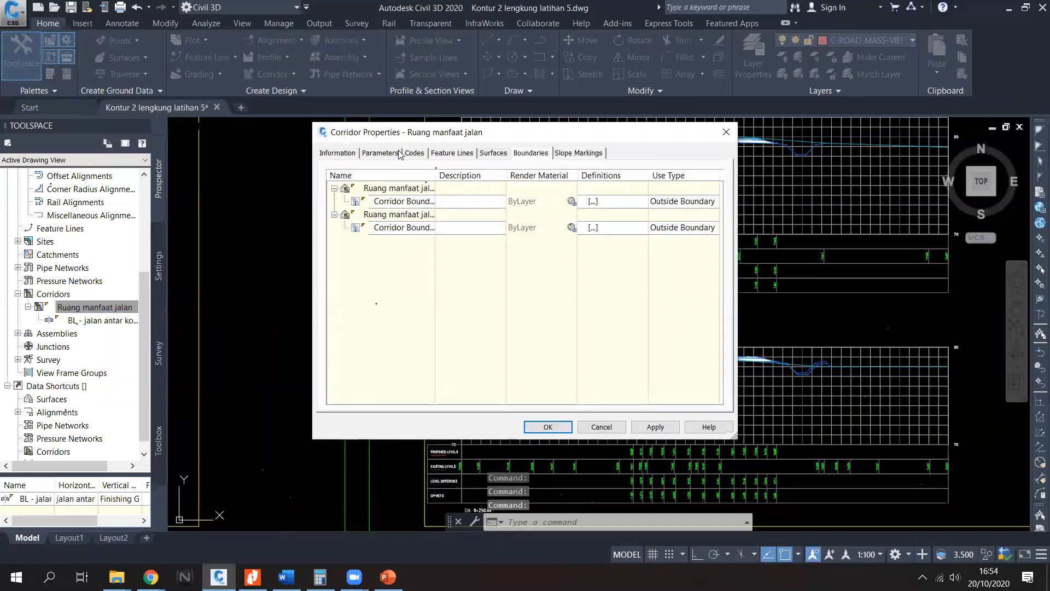
pyautogui.click(382, 153)
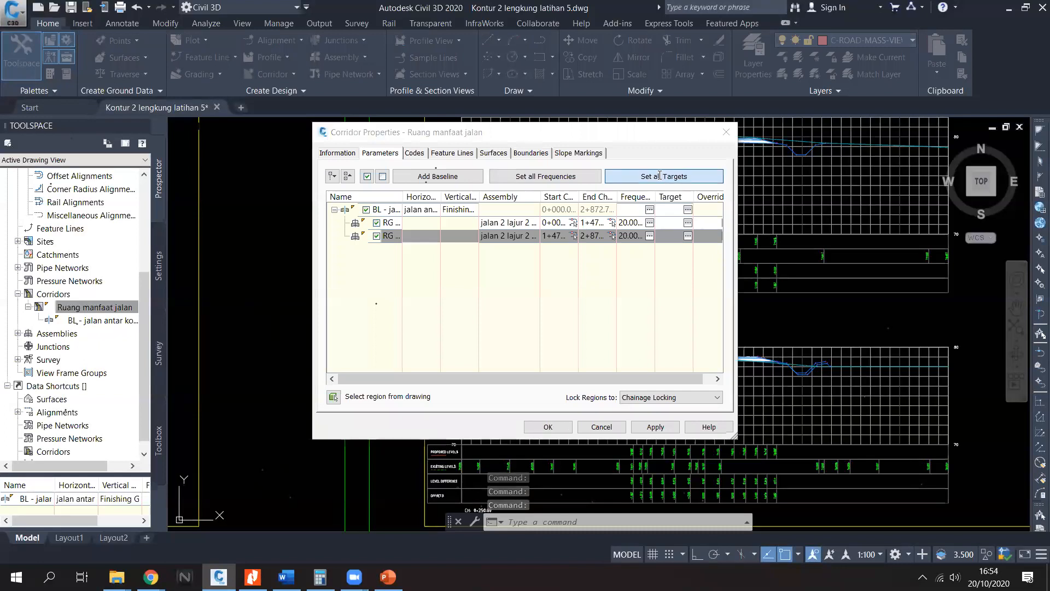
pyautogui.click(664, 176)
pyautogui.scroll(-5, 500, 261)
pyautogui.scroll(10, 500, 263)
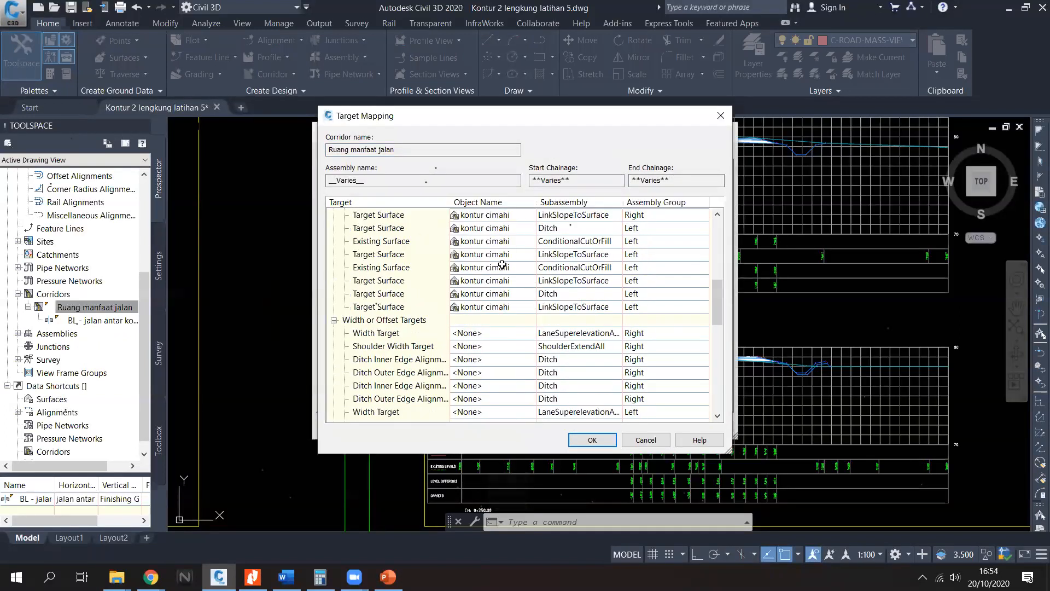
pyautogui.click(505, 215)
pyautogui.click(446, 243)
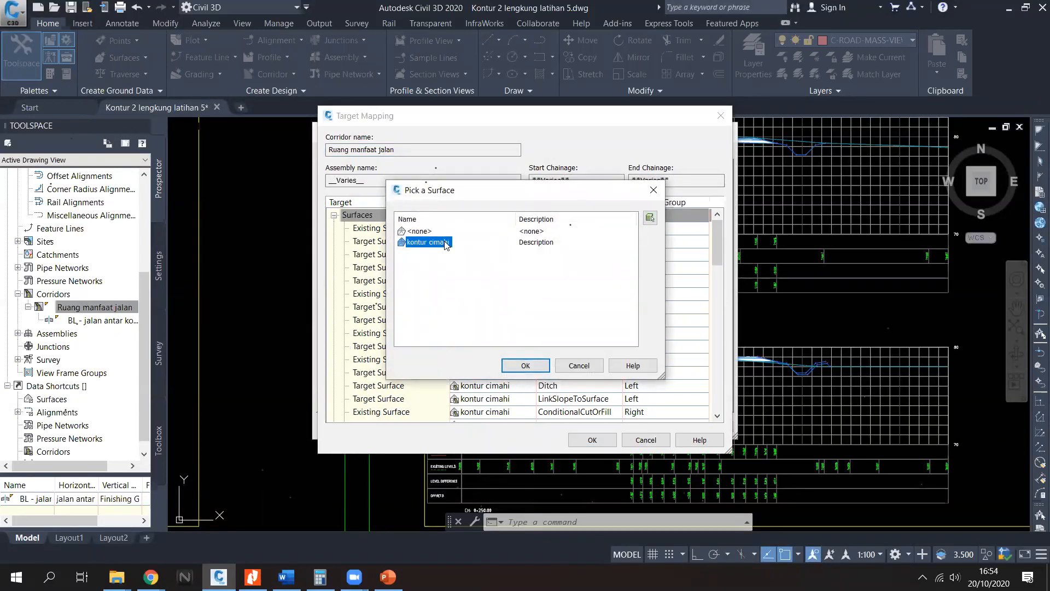
pyautogui.click(539, 370)
pyautogui.click(592, 439)
pyautogui.click(543, 429)
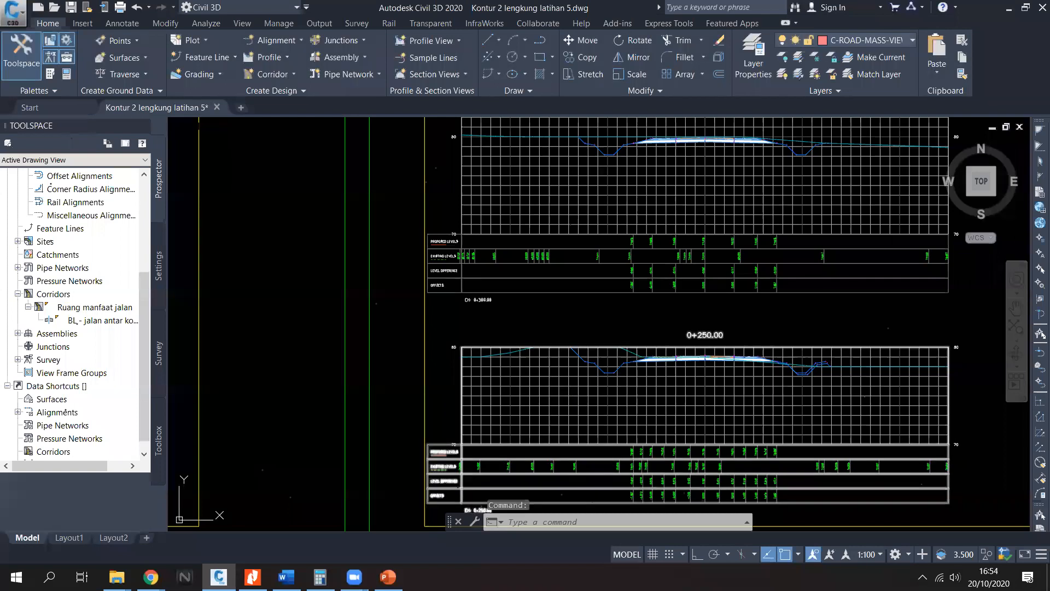
# Step: Set the Ruang manfaat jalan corridor sections in Section View Group - 1 to the EII-WBN-Code Set Style
pyautogui.scroll(6, 771, 341)
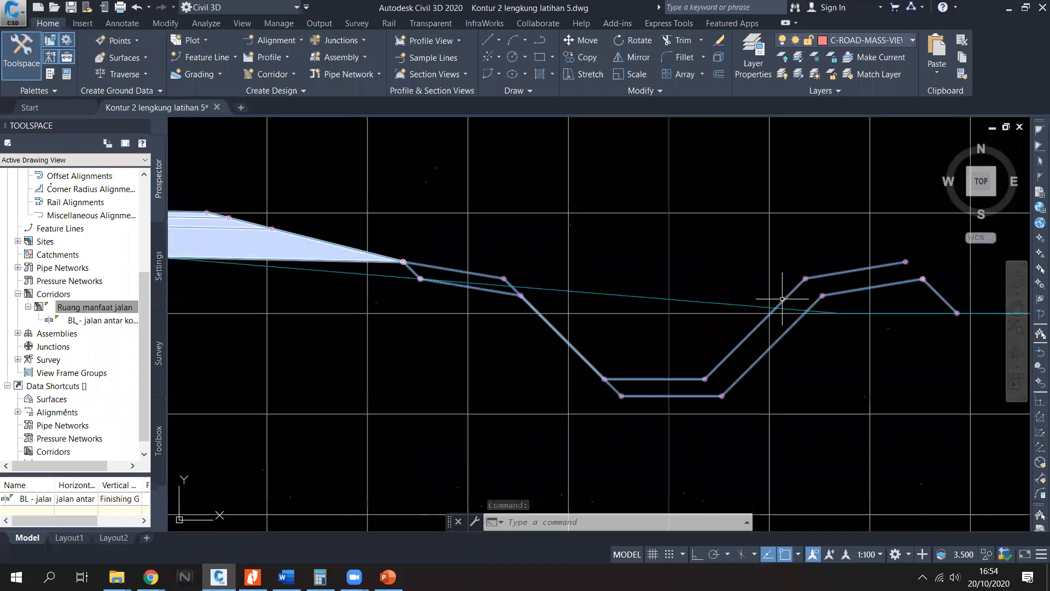
pyautogui.scroll(-8, 782, 316)
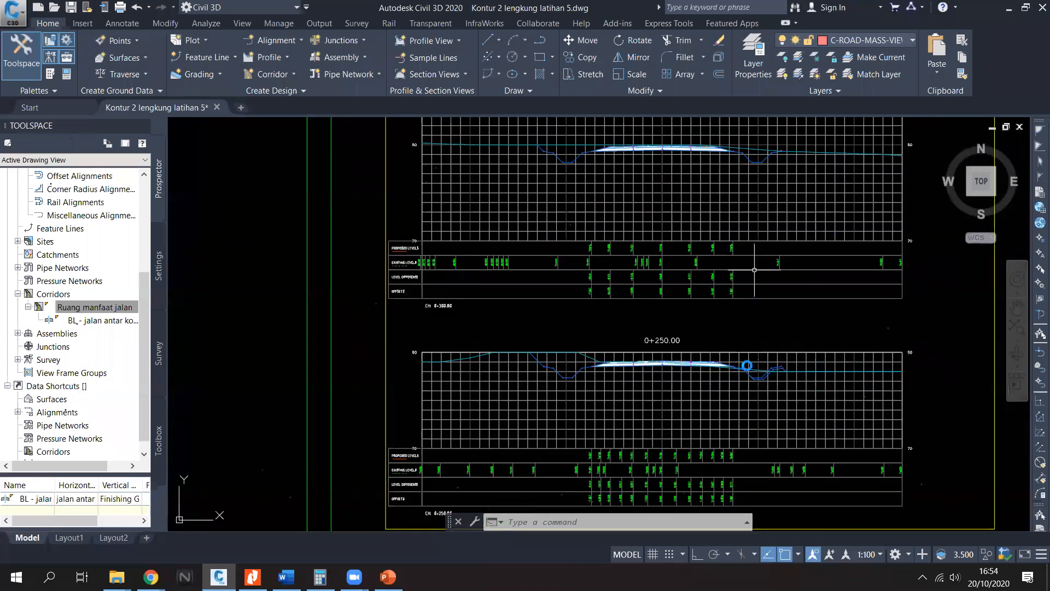
pyautogui.moveTo(730, 196); pyautogui.dragTo(725, 300, button='middle')
pyautogui.scroll(1, 726, 301)
pyautogui.click(693, 300)
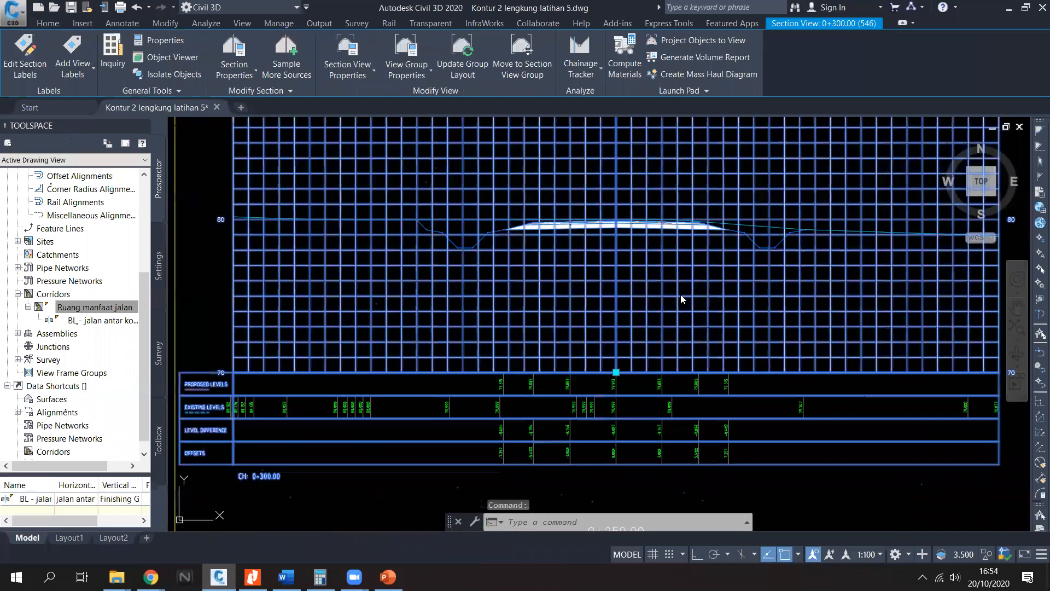
pyautogui.rightClick(676, 303)
pyautogui.click(769, 174)
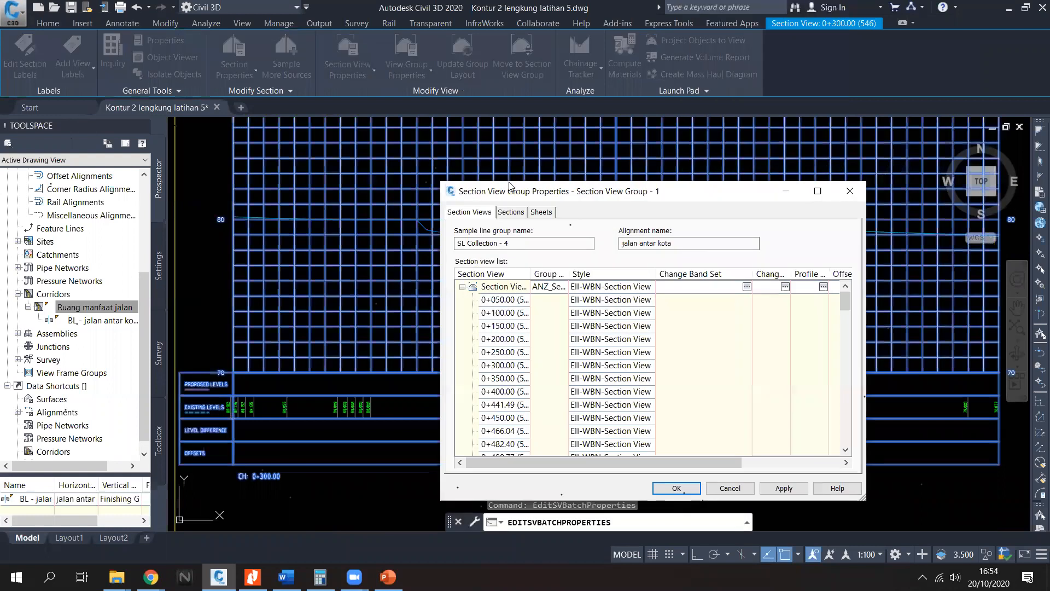
pyautogui.click(511, 212)
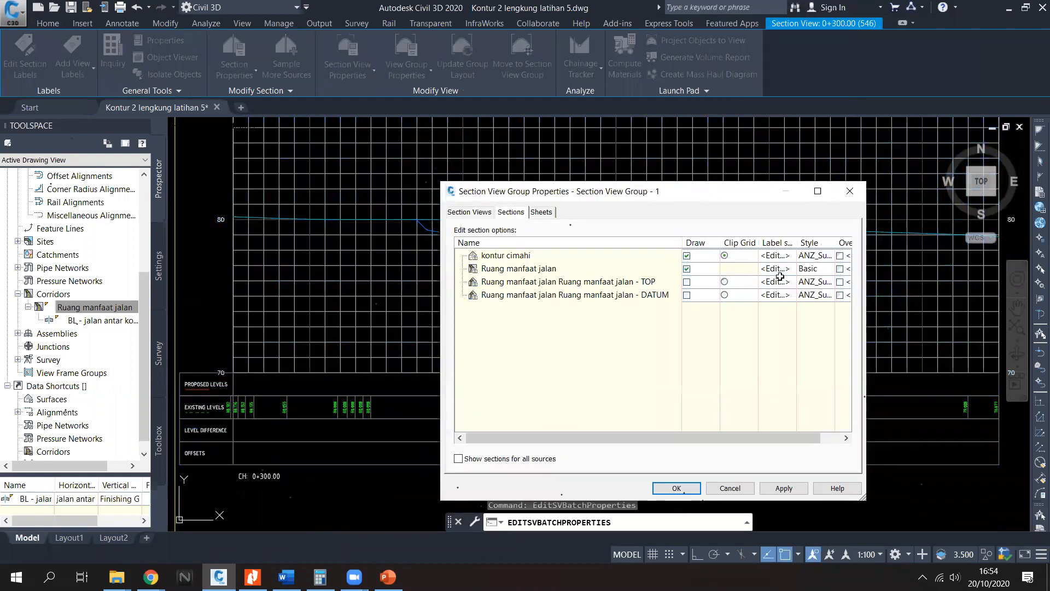
pyautogui.click(777, 269)
pyautogui.click(549, 343)
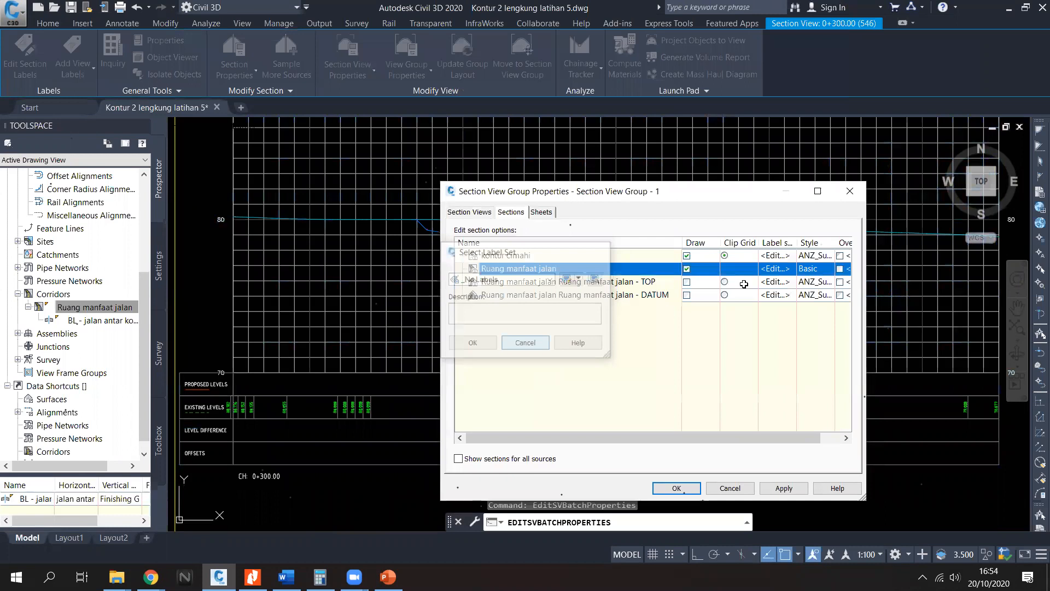
pyautogui.click(808, 268)
pyautogui.click(538, 280)
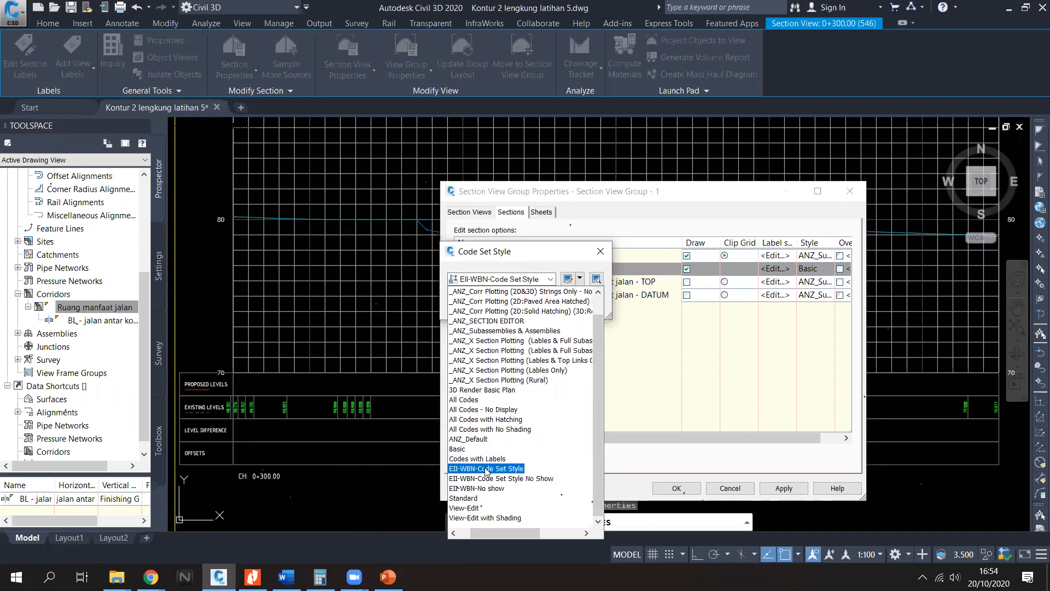
pyautogui.click(486, 469)
pyautogui.press('Return')
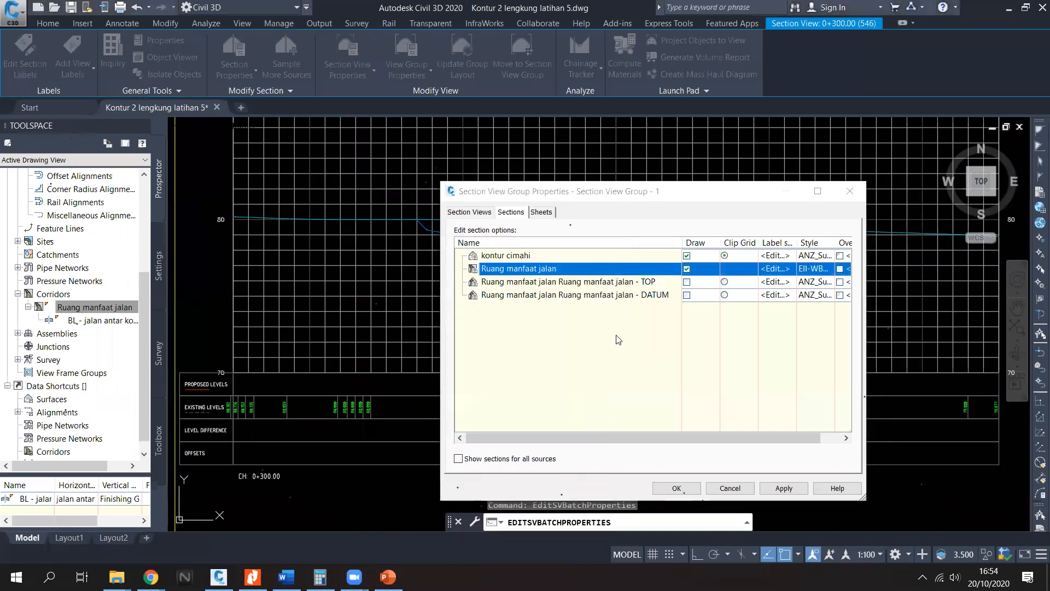
pyautogui.click(677, 488)
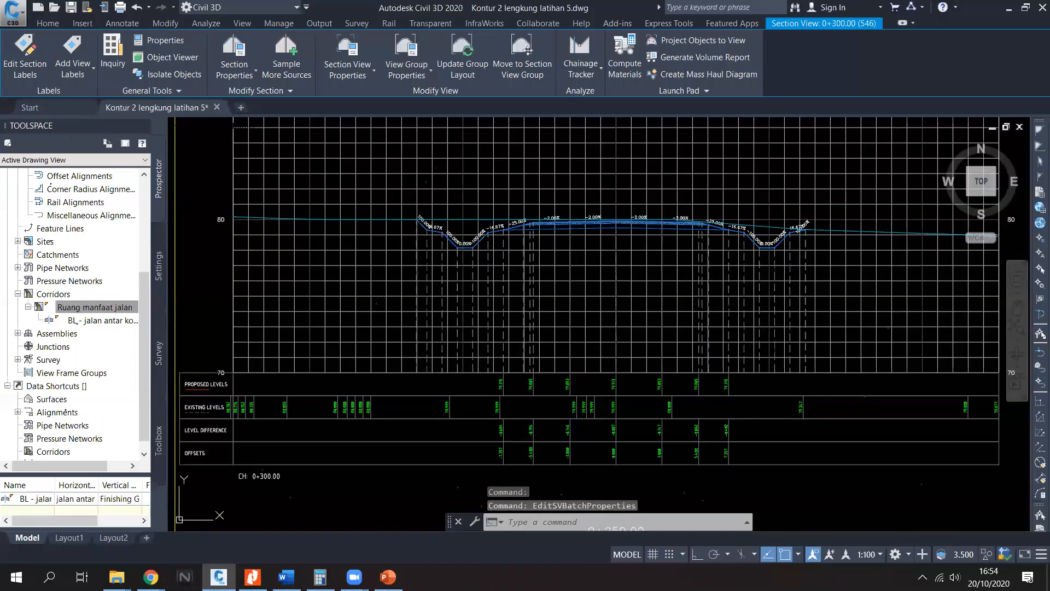
pyautogui.press('Escape')
# Step: Examine the ditch slope labels and existing ground tie-in at 0+250.00 and compare them with a neighbouring section view
pyautogui.scroll(-4, 734, 348)
pyautogui.scroll(3, 727, 328)
pyautogui.scroll(2, 703, 245)
pyautogui.scroll(3, 703, 245)
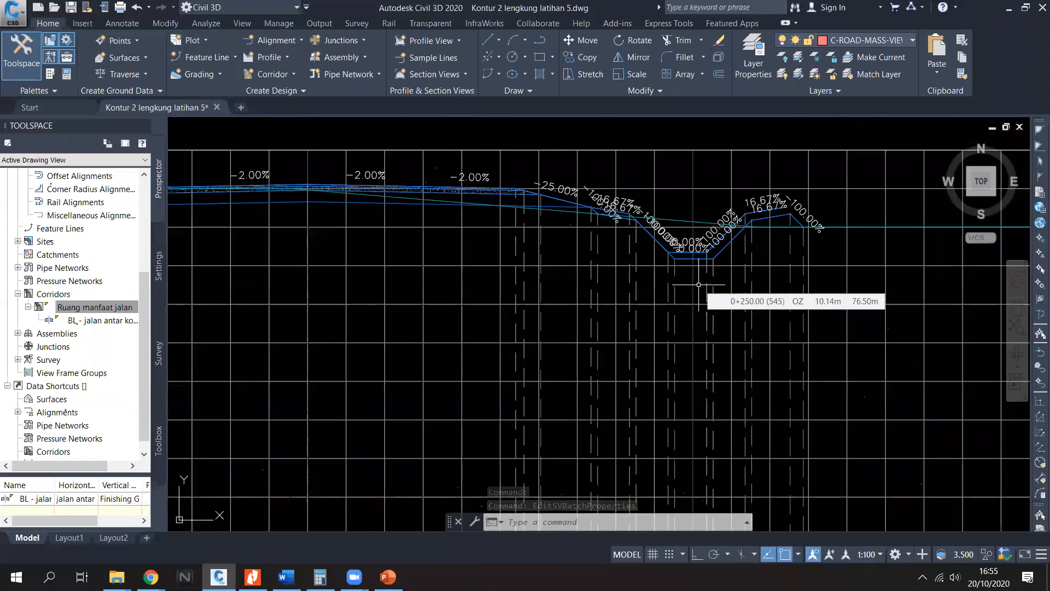
pyautogui.scroll(-5, 698, 305)
pyautogui.moveTo(817, 343); pyautogui.dragTo(612, 333, button='middle')
pyautogui.scroll(5, 860, 349)
pyautogui.moveTo(860, 348); pyautogui.dragTo(599, 353, button='middle')
pyautogui.scroll(5, 859, 237)
pyautogui.moveTo(859, 237); pyautogui.dragTo(680, 268, button='middle')
pyautogui.scroll(1, 834, 268)
pyautogui.moveTo(833, 269); pyautogui.dragTo(714, 277, button='middle')
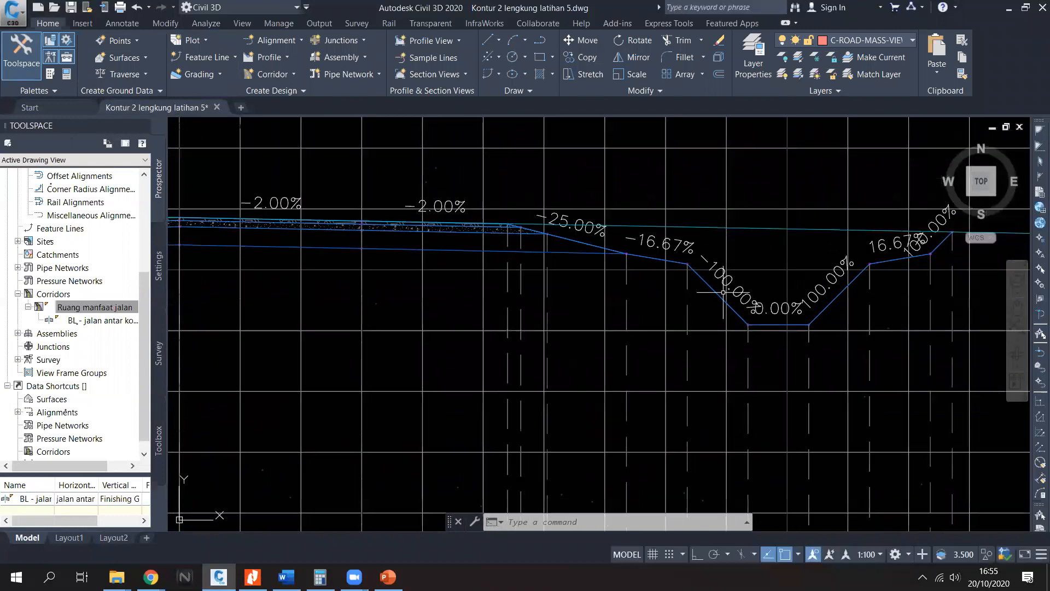
pyautogui.scroll(-6, 715, 277)
pyautogui.moveTo(535, 333); pyautogui.dragTo(678, 325, button='middle')
pyautogui.scroll(3, 326, 322)
pyautogui.moveTo(552, 221); pyautogui.dragTo(545, 309, button='middle')
pyautogui.scroll(2, 539, 296)
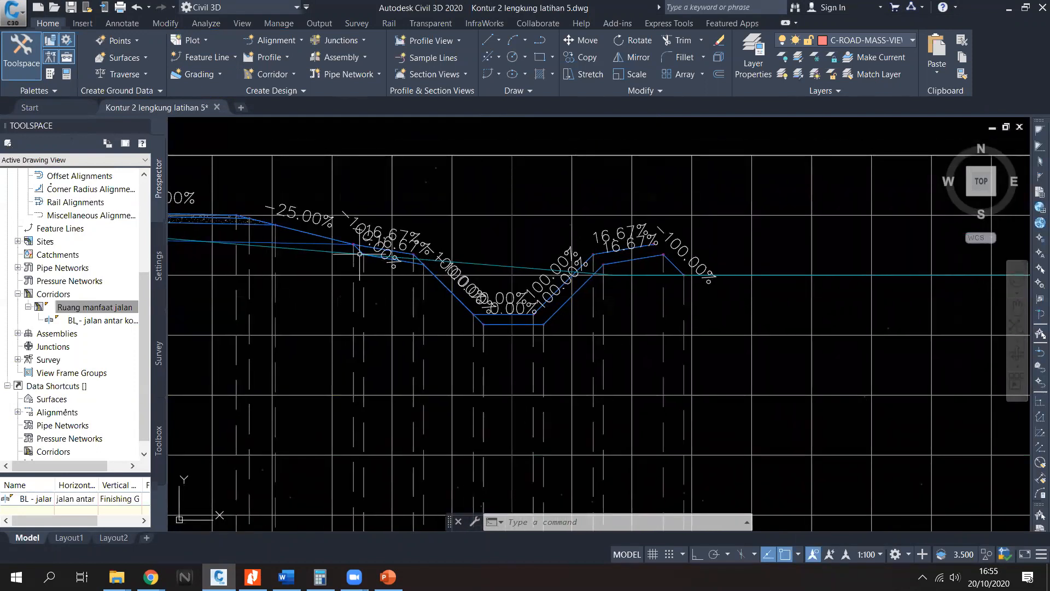
# Step: Check the ditches and side slopes of the 0+300.00 section view against the existing ground line
pyautogui.scroll(-4, 574, 285)
pyautogui.moveTo(759, 322); pyautogui.dragTo(175, 331, button='middle')
pyautogui.scroll(2, 816, 264)
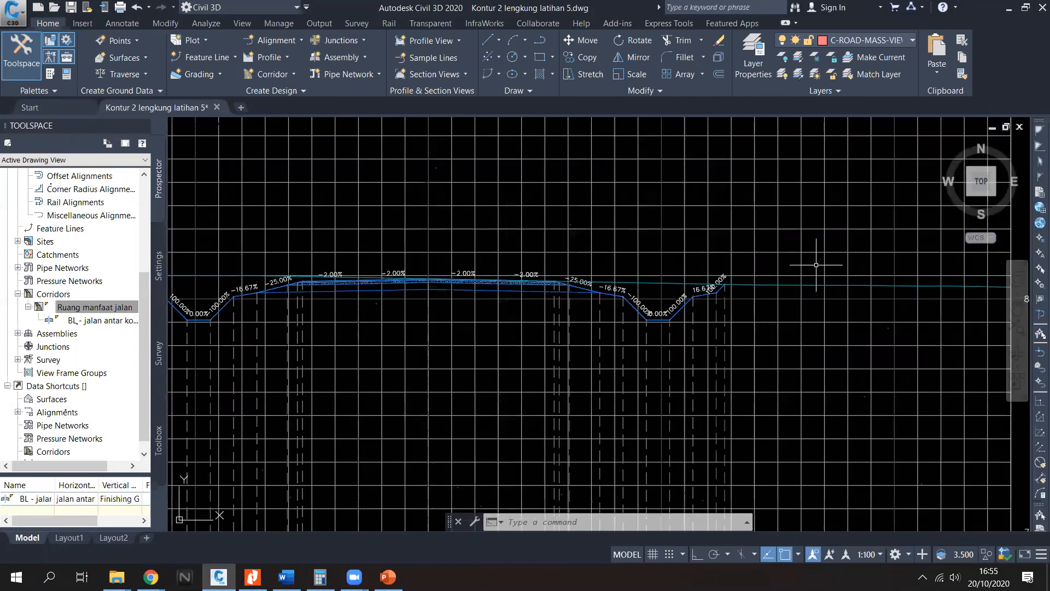
pyautogui.scroll(1, 654, 302)
pyautogui.scroll(-2, 776, 314)
pyautogui.scroll(2, 653, 296)
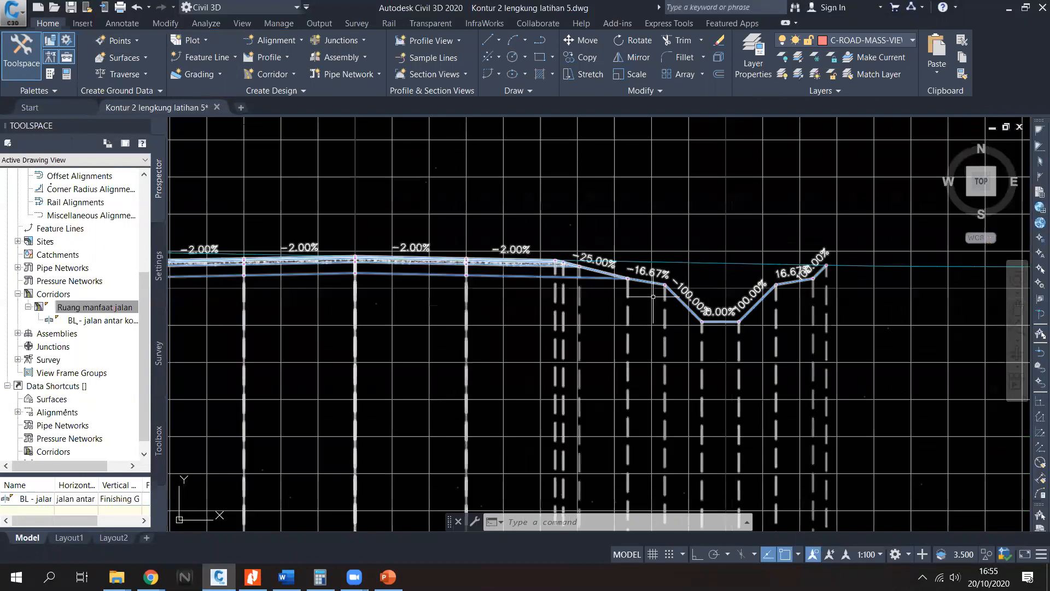
pyautogui.scroll(-3, 813, 306)
pyautogui.scroll(2, 492, 303)
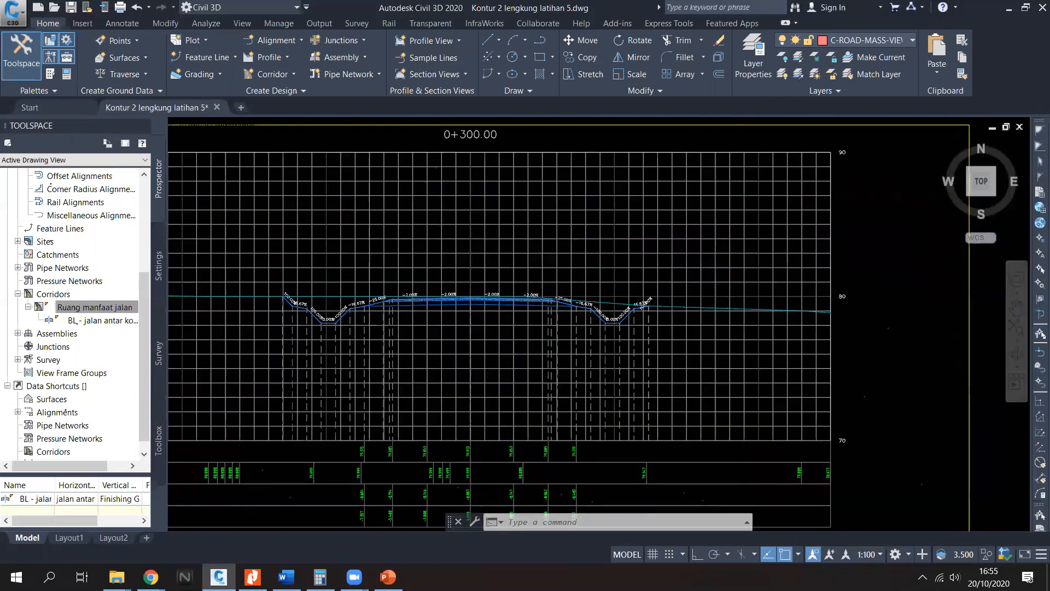
pyautogui.scroll(2, 681, 339)
pyautogui.scroll(-3, 867, 318)
pyautogui.moveTo(527, 325); pyautogui.dragTo(654, 293, button='middle')
pyautogui.scroll(-2, 762, 308)
pyautogui.scroll(4, 554, 310)
pyautogui.scroll(-3, 601, 334)
pyautogui.scroll(2, 710, 370)
pyautogui.scroll(-3, 668, 378)
# Step: Examine how the side slopes and ditches meet existing ground in the 0+050.00 and 0+150.00 section views
pyautogui.moveTo(508, 331); pyautogui.dragTo(753, 315, button='middle')
pyautogui.scroll(3, 435, 241)
pyautogui.moveTo(419, 246); pyautogui.dragTo(505, 122, button='middle')
pyautogui.moveTo(526, 341); pyautogui.dragTo(627, 178, button='middle')
pyautogui.moveTo(613, 372); pyautogui.dragTo(634, 254, button='middle')
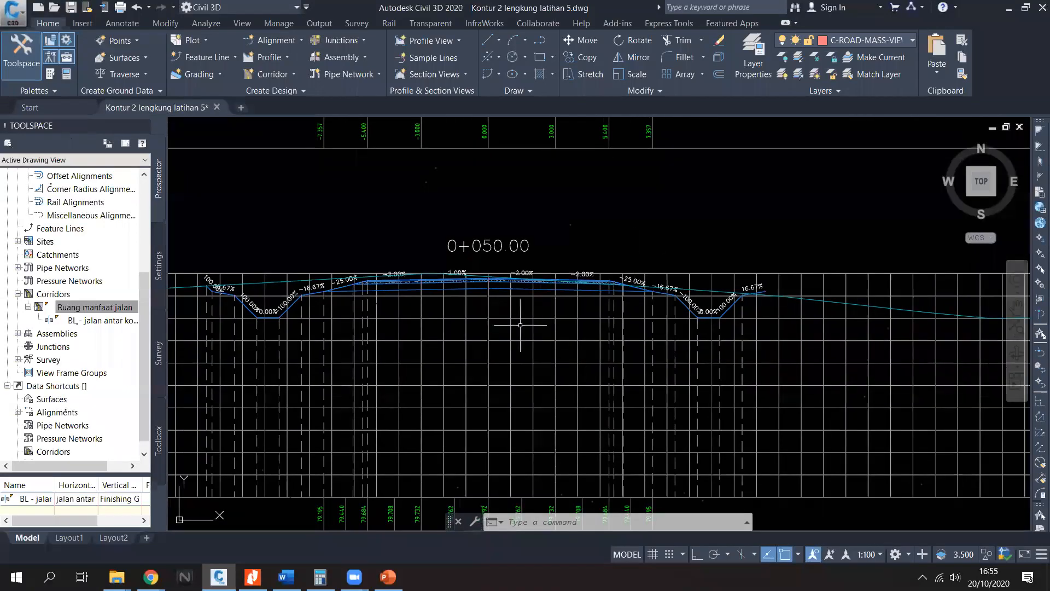
pyautogui.scroll(-4, 520, 325)
pyautogui.scroll(4, 686, 333)
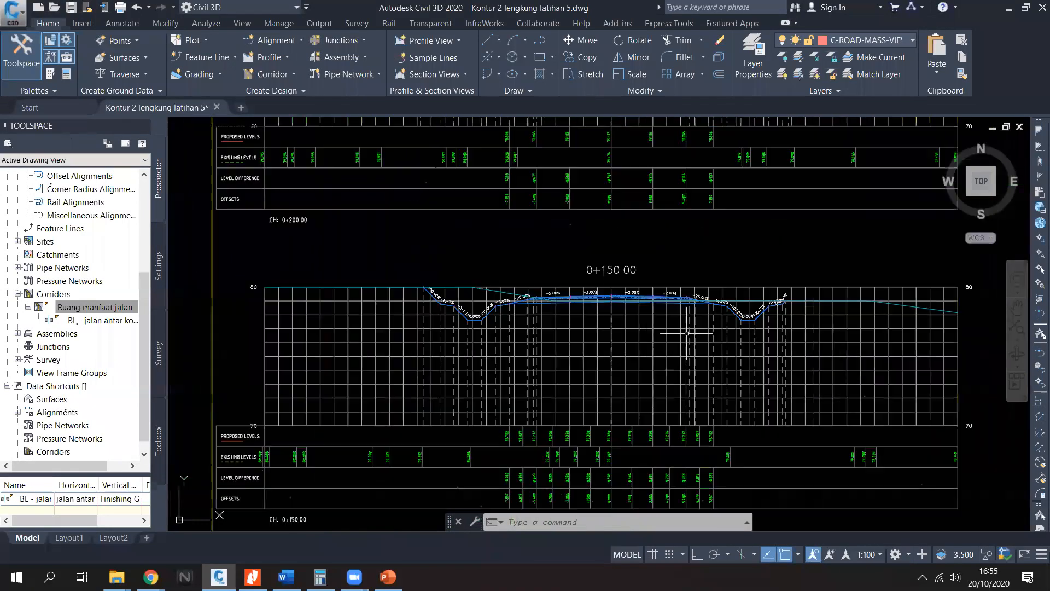
pyautogui.scroll(3, 687, 332)
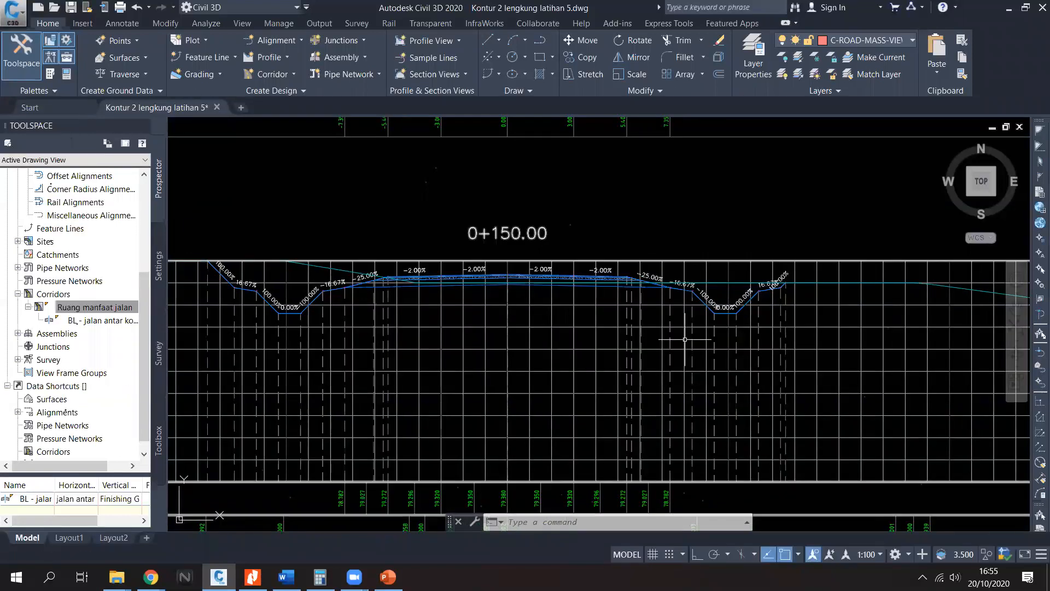
pyautogui.moveTo(756, 341); pyautogui.dragTo(693, 341, button='middle')
pyautogui.moveTo(614, 335); pyautogui.dragTo(741, 336, button='middle')
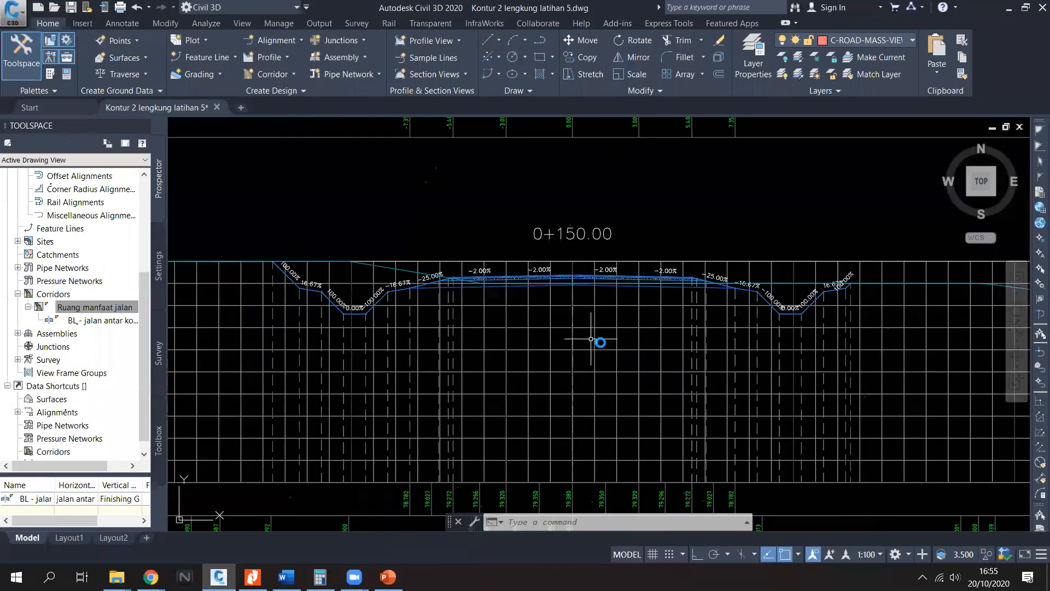
pyautogui.scroll(-5, 592, 338)
pyautogui.scroll(1, 579, 307)
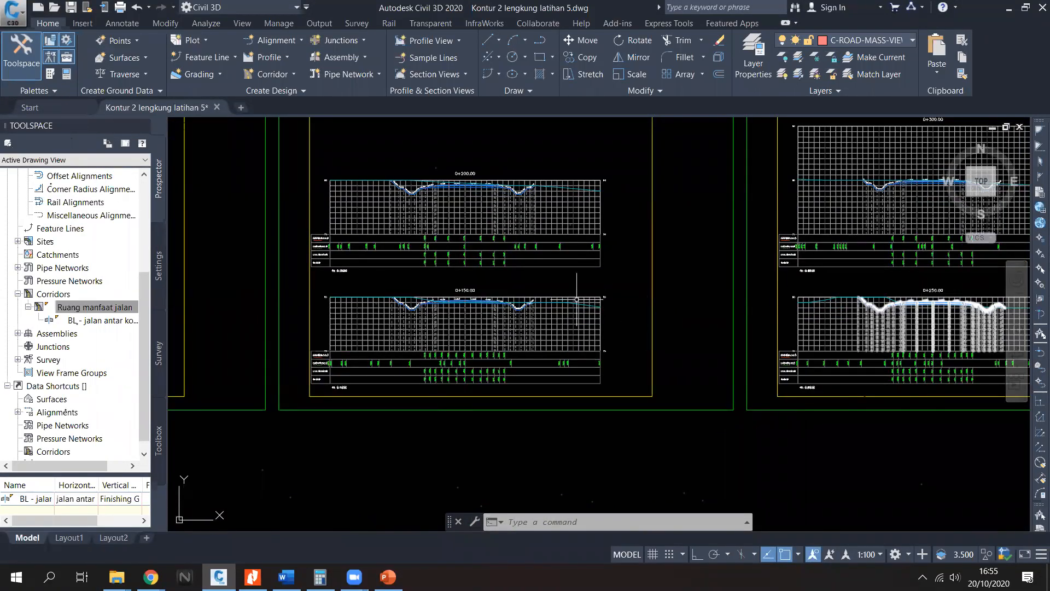
pyautogui.scroll(6, 577, 299)
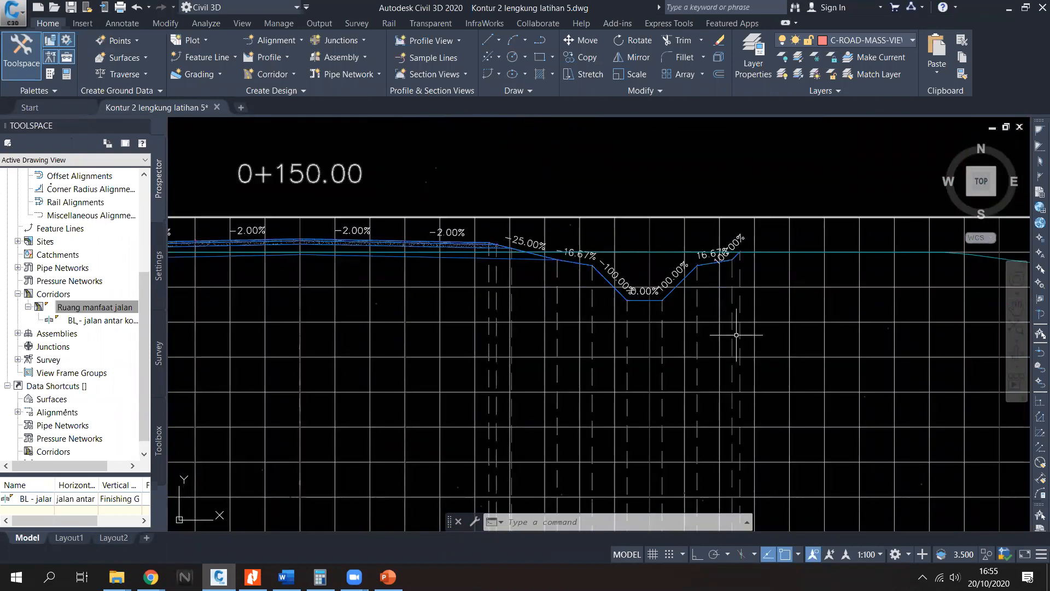
pyautogui.moveTo(754, 334); pyautogui.dragTo(771, 310, button='middle')
pyautogui.click(820, 312)
pyautogui.click(793, 287)
pyautogui.rightClick(820, 273)
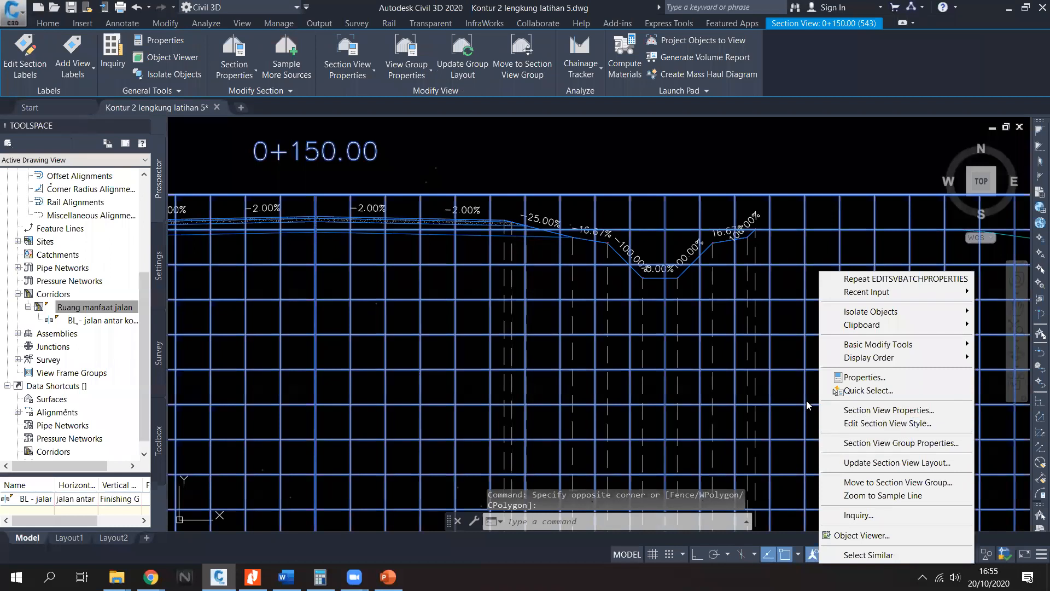
pyautogui.click(796, 390)
pyautogui.press('Escape')
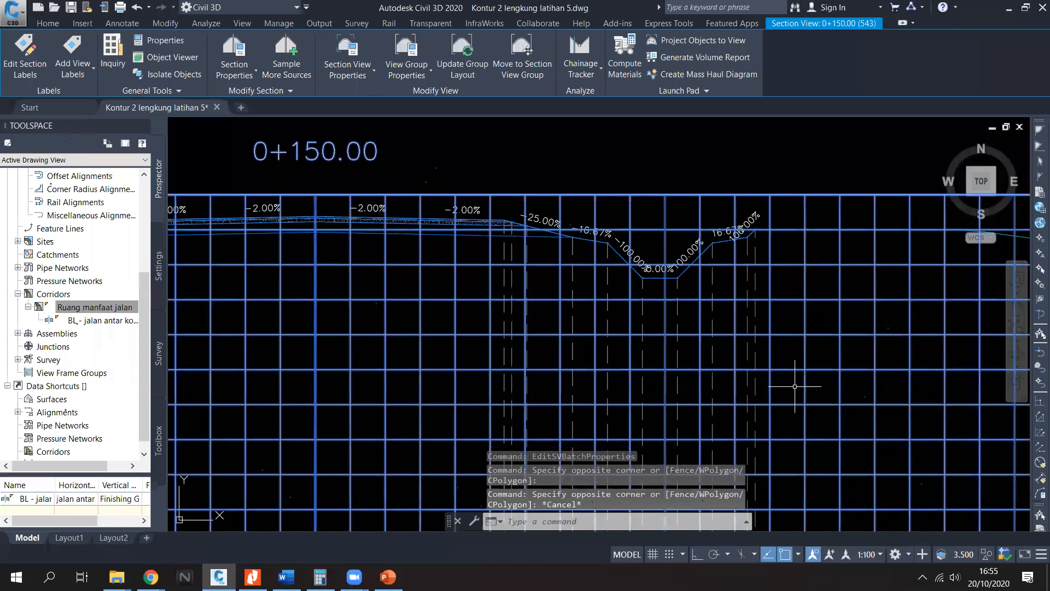
pyautogui.moveTo(795, 387)
pyautogui.mouseDown(button='middle')
pyautogui.moveTo(797, 368)
pyautogui.moveTo(849, 330)
pyautogui.mouseUp(button='middle')
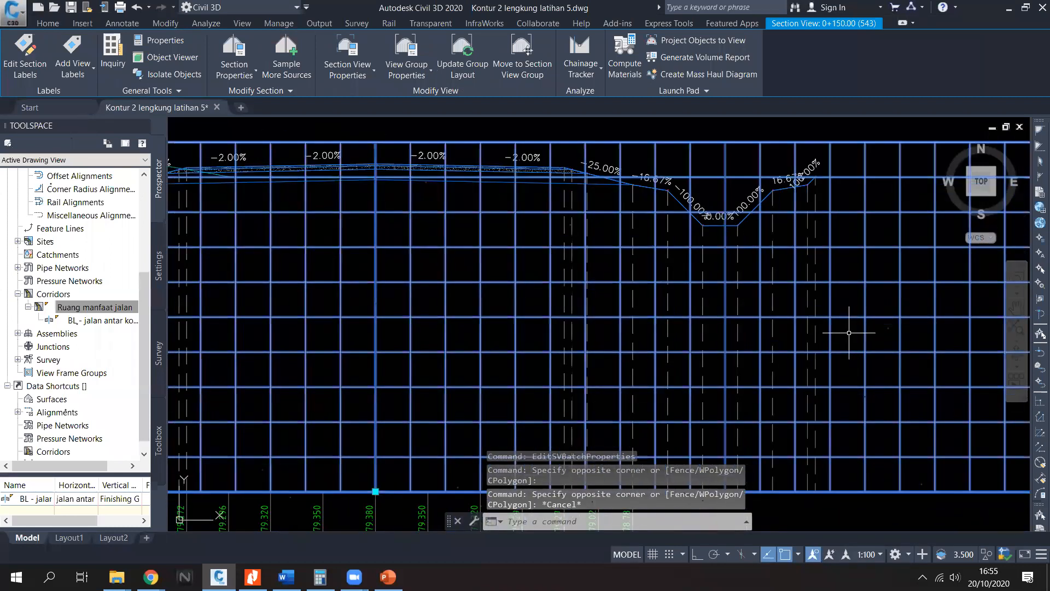
pyautogui.press('Escape')
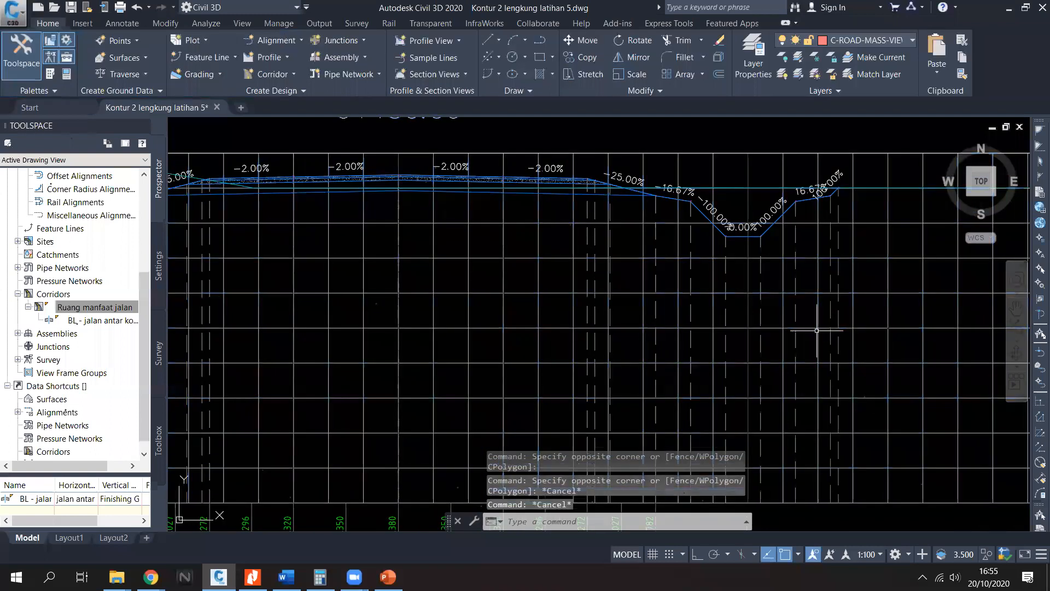
# Step: Check which assembly the first region of the Ruang manfaat jalan corridor uses, leaving the corridor properties as they are
pyautogui.scroll(-3, 676, 345)
pyautogui.moveTo(634, 342); pyautogui.dragTo(752, 337, button='middle')
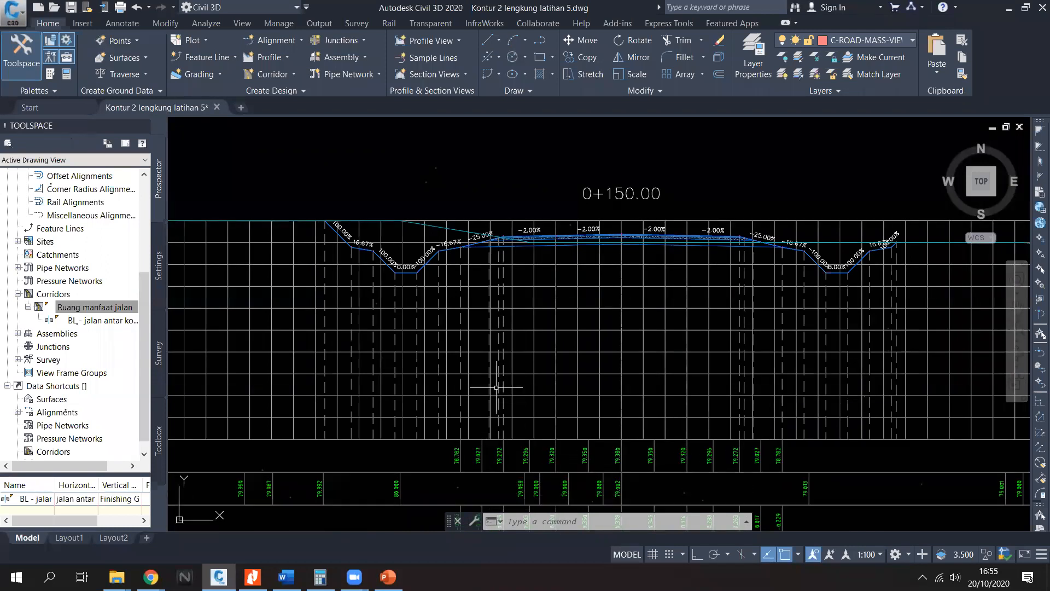
pyautogui.rightClick(105, 309)
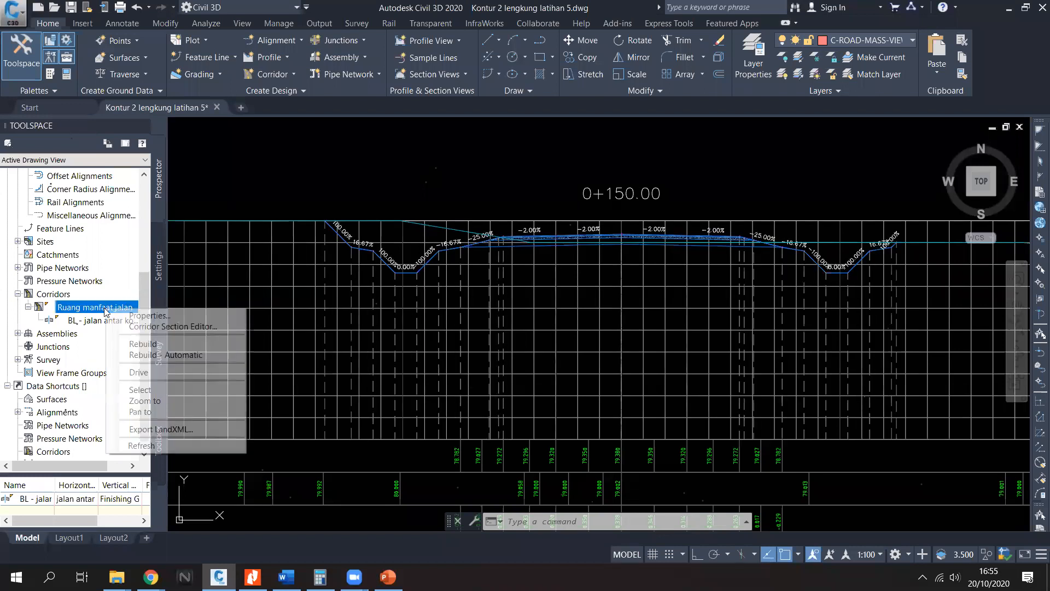
pyautogui.click(195, 313)
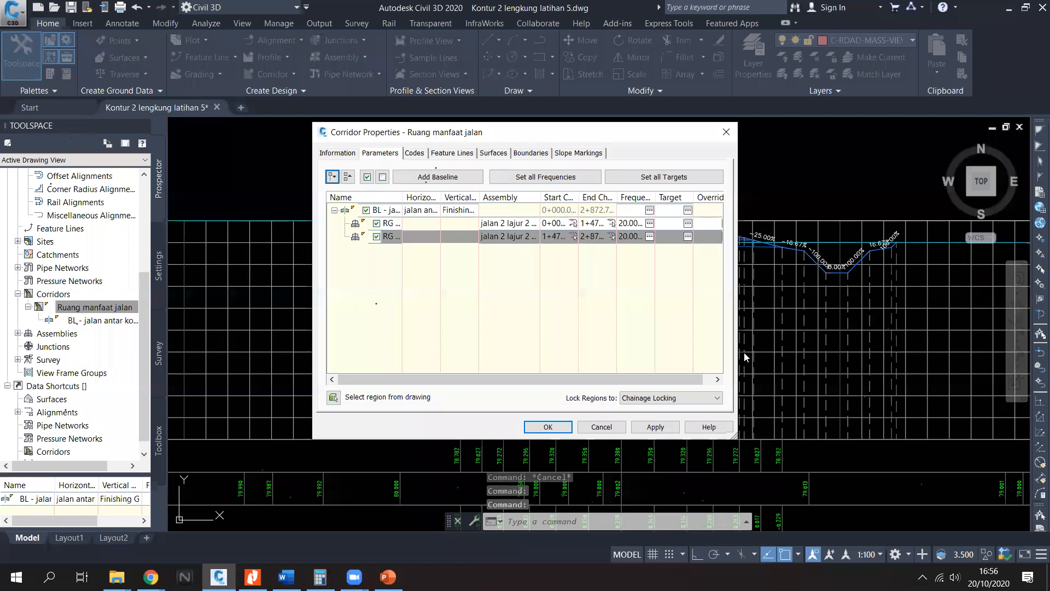
pyautogui.doubleClick(521, 224)
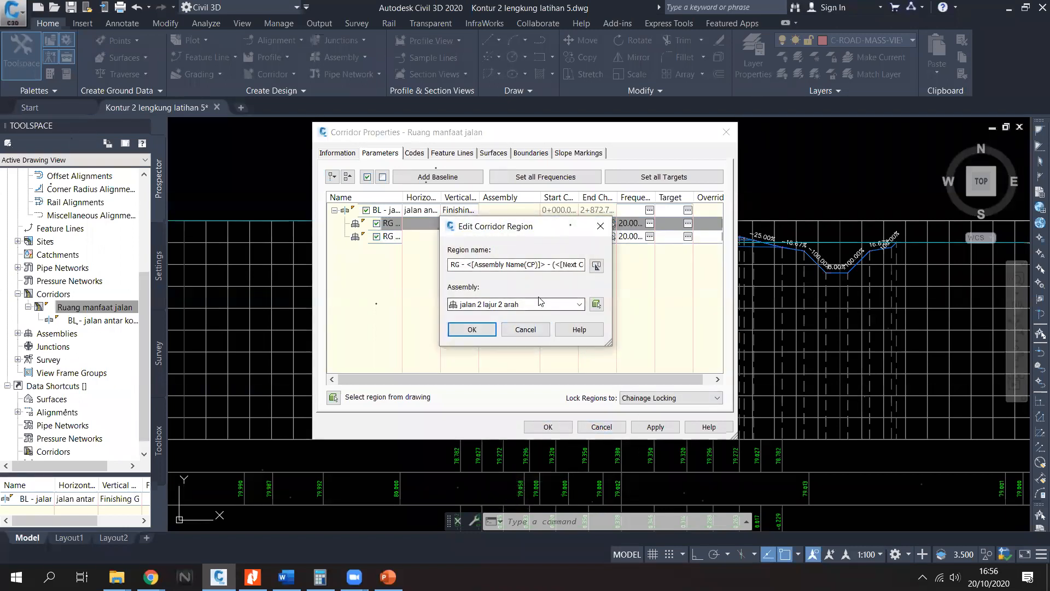
pyautogui.click(525, 330)
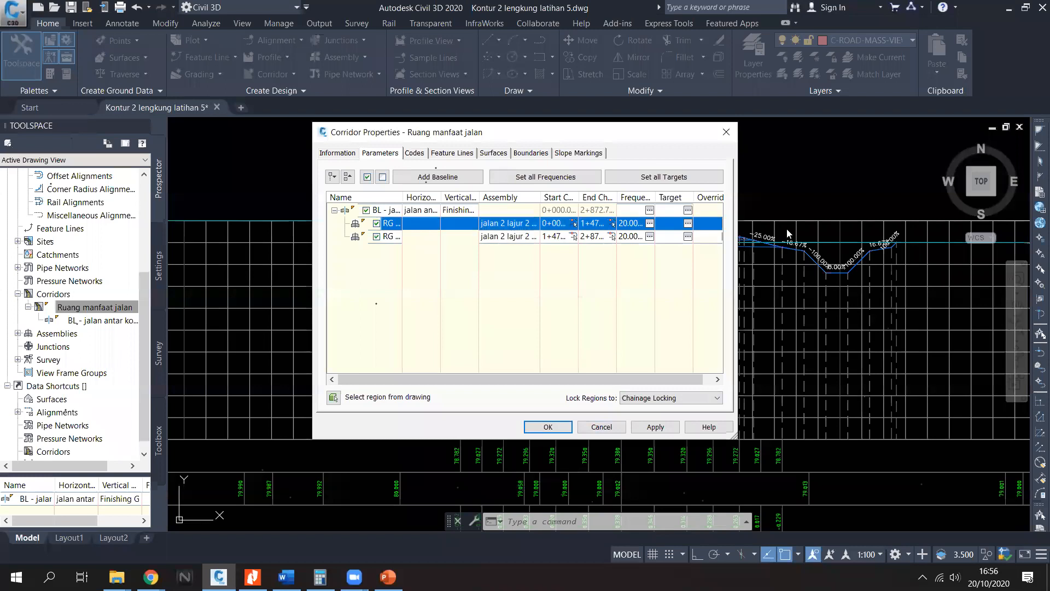
pyautogui.click(602, 426)
# Step: Look over the corridor plan and the row of section view sheets as far as the 1+000.00 section view
pyautogui.scroll(-5, 572, 298)
pyautogui.moveTo(573, 297); pyautogui.dragTo(718, 303, button='middle')
pyautogui.scroll(-5, 547, 306)
pyautogui.moveTo(463, 306); pyautogui.dragTo(679, 307, button='middle')
pyautogui.moveTo(458, 278); pyautogui.dragTo(617, 314, button='middle')
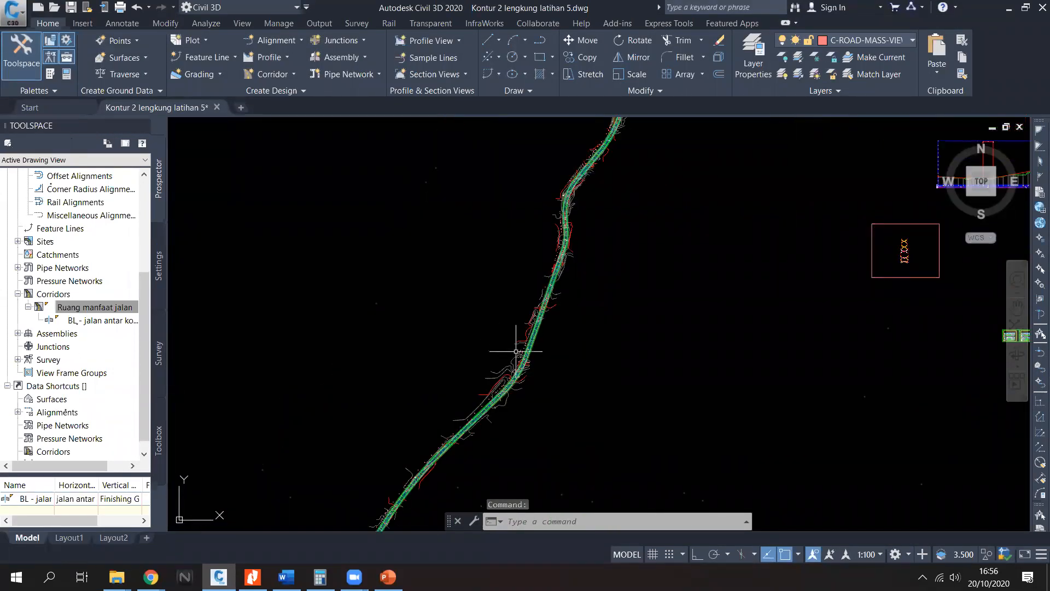
pyautogui.scroll(-3, 544, 356)
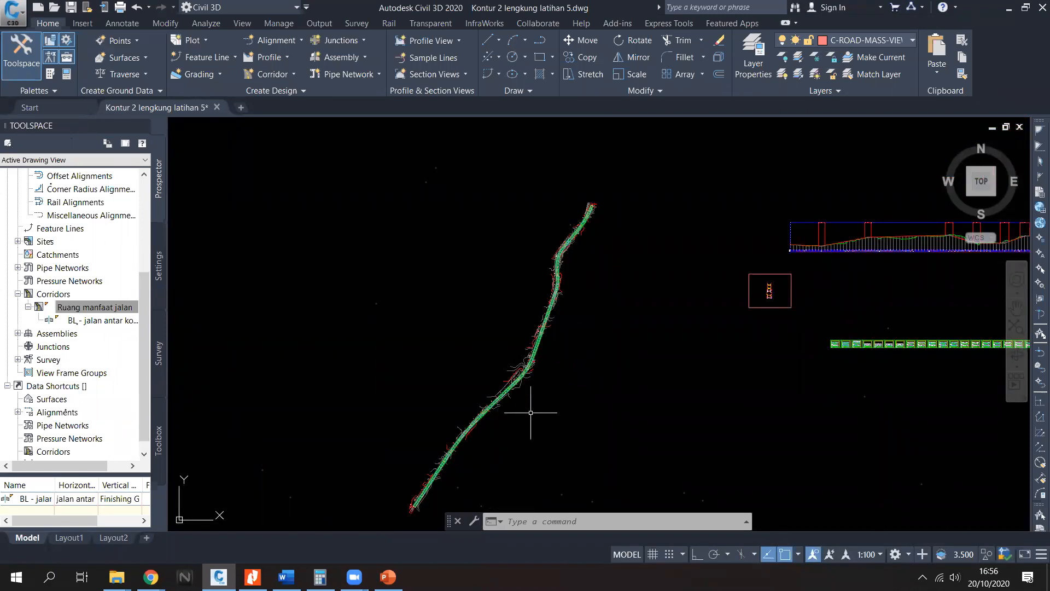
pyautogui.moveTo(690, 386); pyautogui.dragTo(668, 349, button='middle')
pyautogui.moveTo(827, 309); pyautogui.dragTo(539, 287, button='middle')
pyautogui.scroll(4, 538, 285)
pyautogui.moveTo(431, 297); pyautogui.dragTo(810, 289, button='middle')
pyautogui.scroll(4, 810, 289)
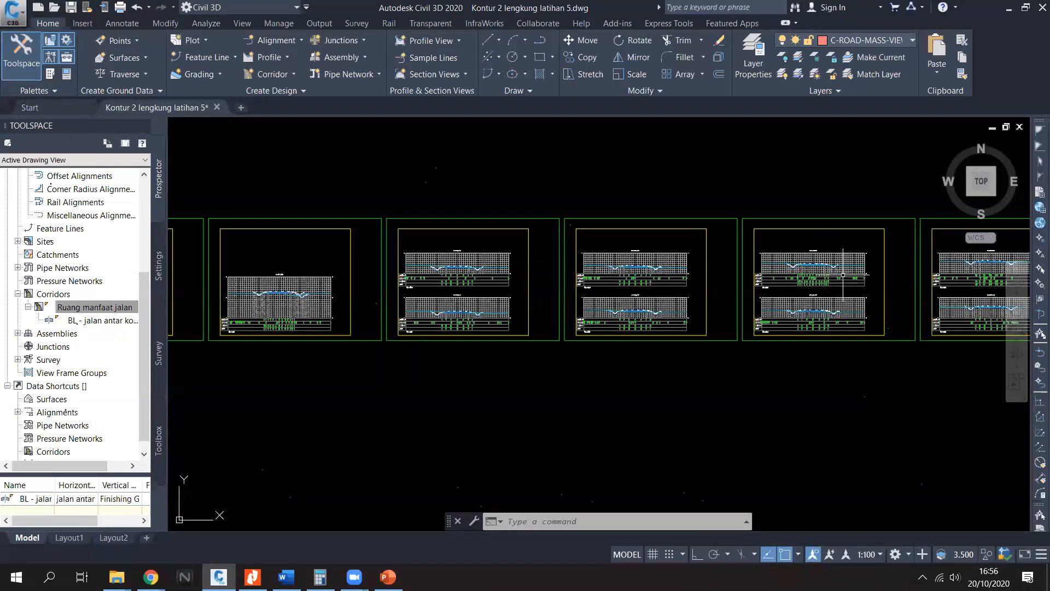
pyautogui.scroll(3, 843, 274)
pyautogui.scroll(-6, 563, 309)
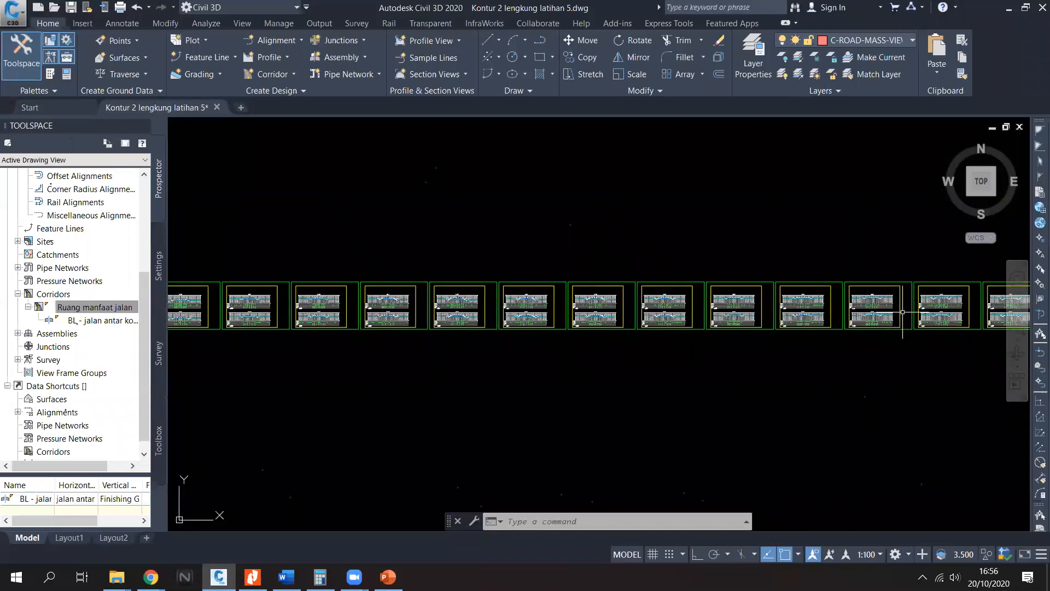
pyautogui.scroll(6, 665, 317)
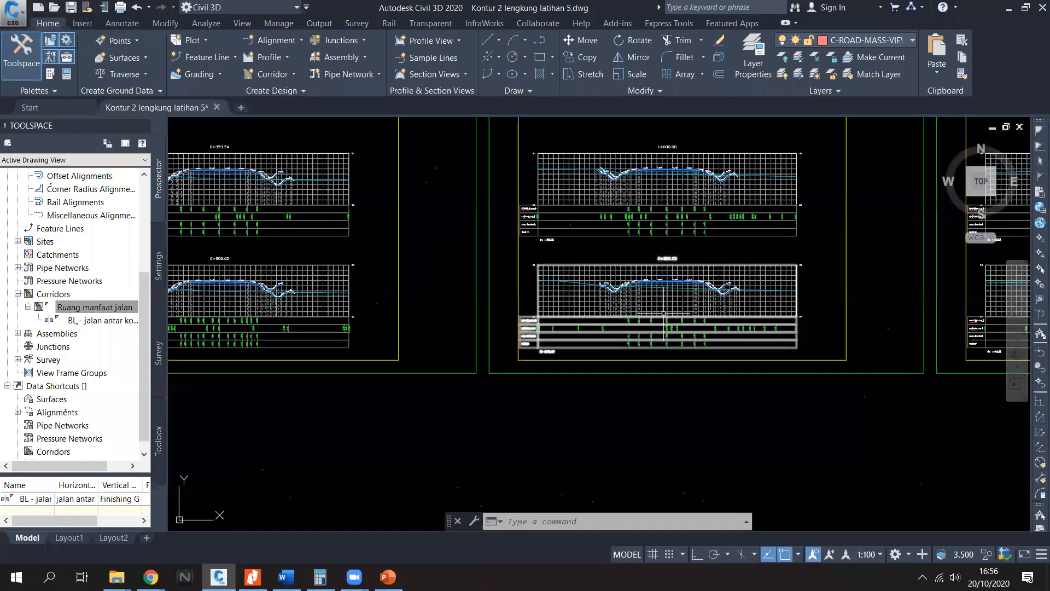
# Step: Examine the section views from 0+959.54 back to 0+750.00, checking how the ditches meet the existing ground line
pyautogui.moveTo(605, 303); pyautogui.dragTo(858, 316, button='middle')
pyautogui.moveTo(516, 308); pyautogui.dragTo(815, 327, button='middle')
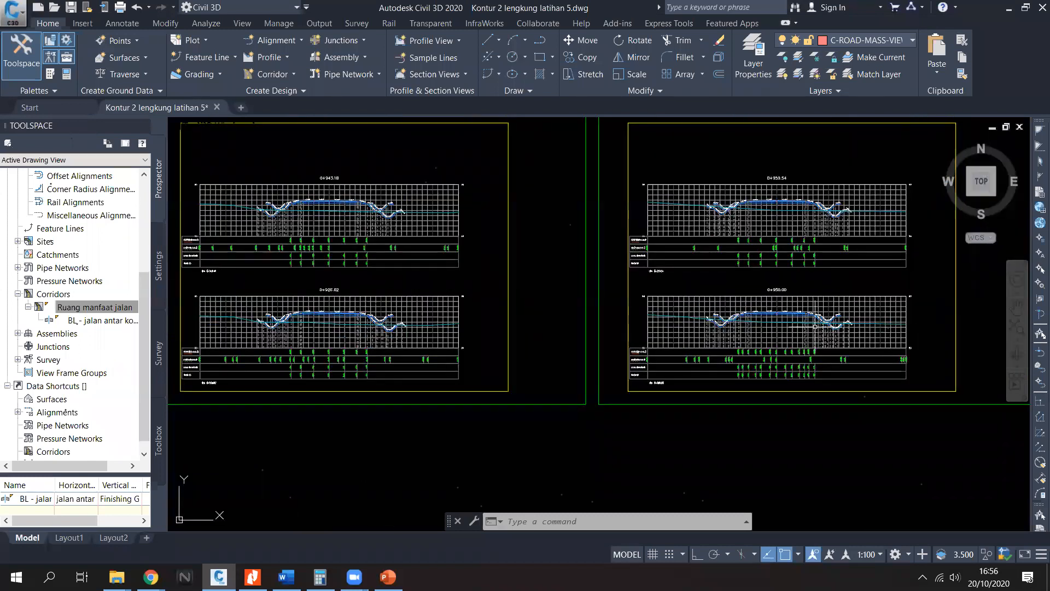
pyautogui.moveTo(299, 333); pyautogui.dragTo(722, 344, button='middle')
pyautogui.scroll(4, 703, 342)
pyautogui.scroll(-4, 784, 375)
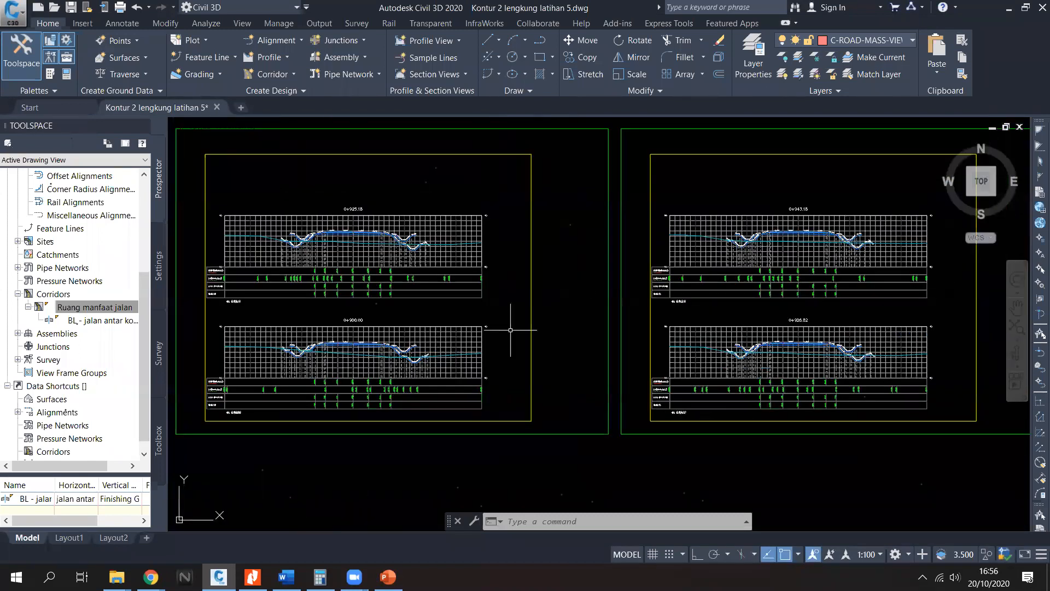
pyautogui.moveTo(511, 330); pyautogui.dragTo(886, 337, button='middle')
pyautogui.moveTo(483, 307); pyautogui.dragTo(793, 316, button='middle')
pyautogui.scroll(5, 533, 248)
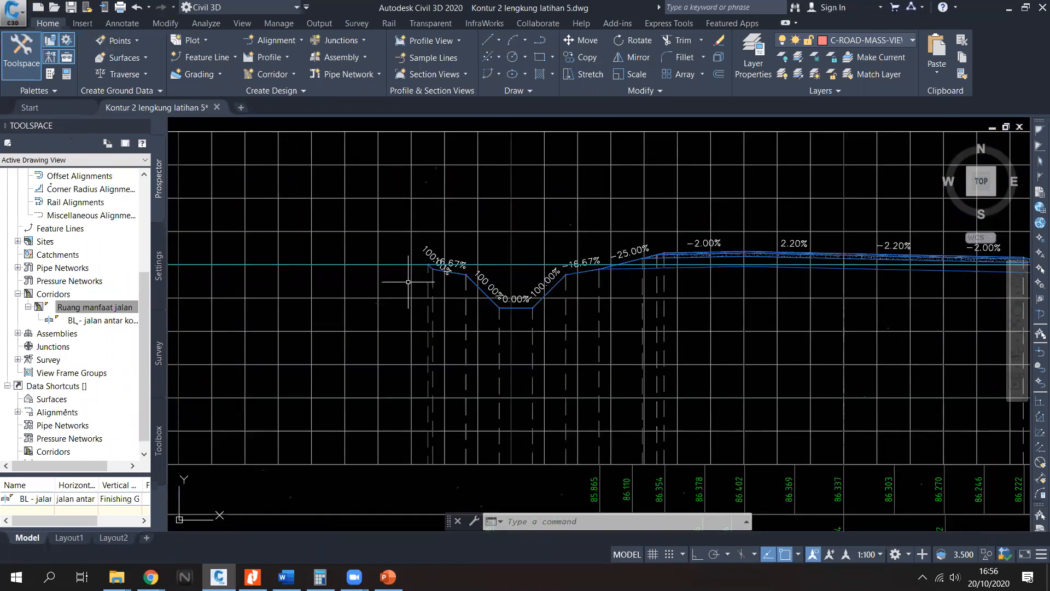
pyautogui.moveTo(695, 270); pyautogui.dragTo(340, 267, button='middle')
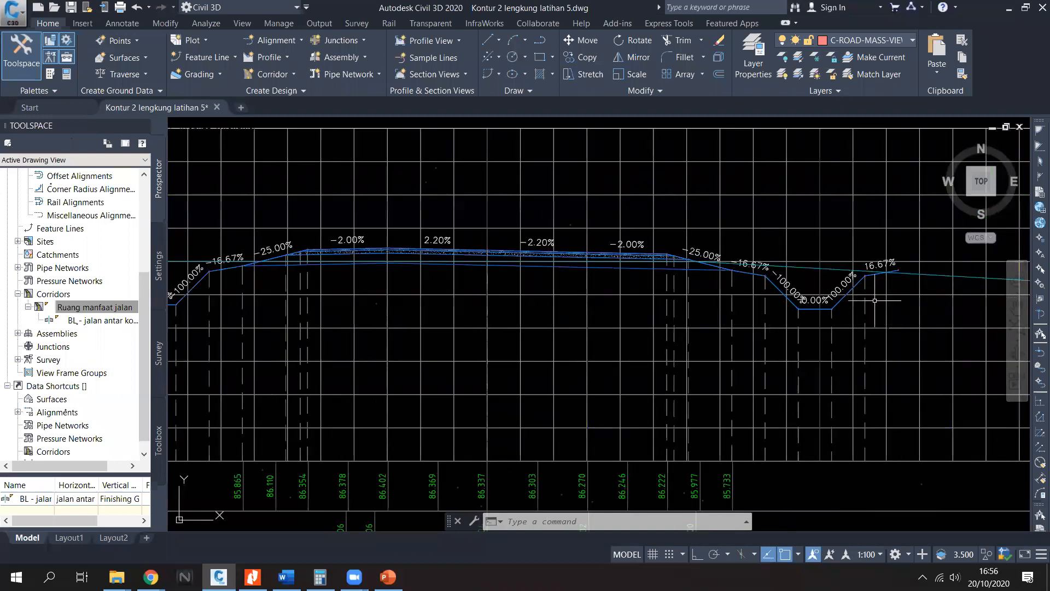
# Step: Hide the major and minor horizontal and vertical grids in the EII-WBN-Section View style used by Section View Group - 1
pyautogui.click(607, 327)
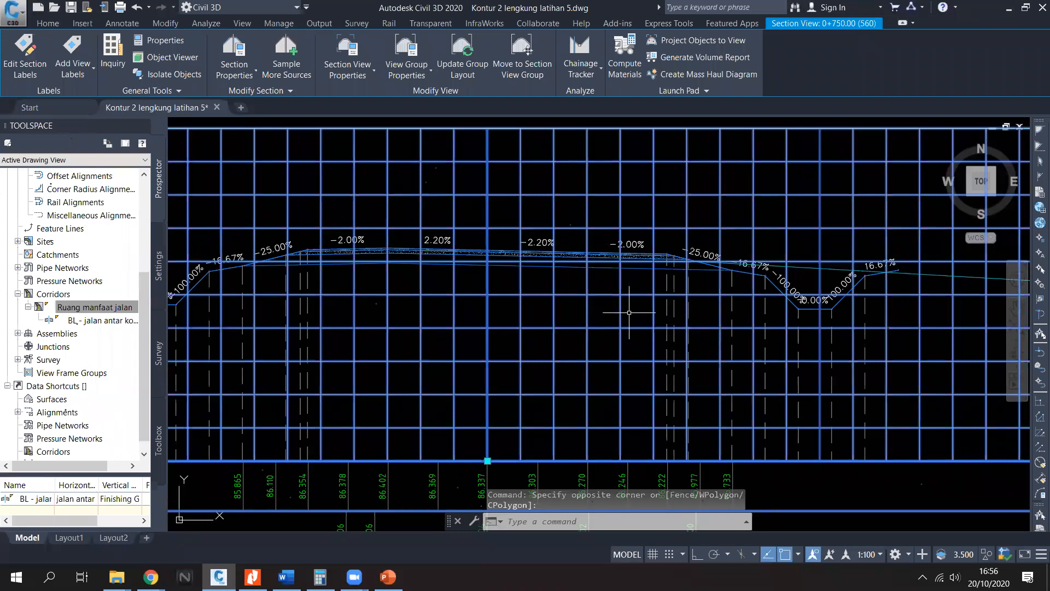
pyautogui.rightClick(598, 312)
pyautogui.click(665, 192)
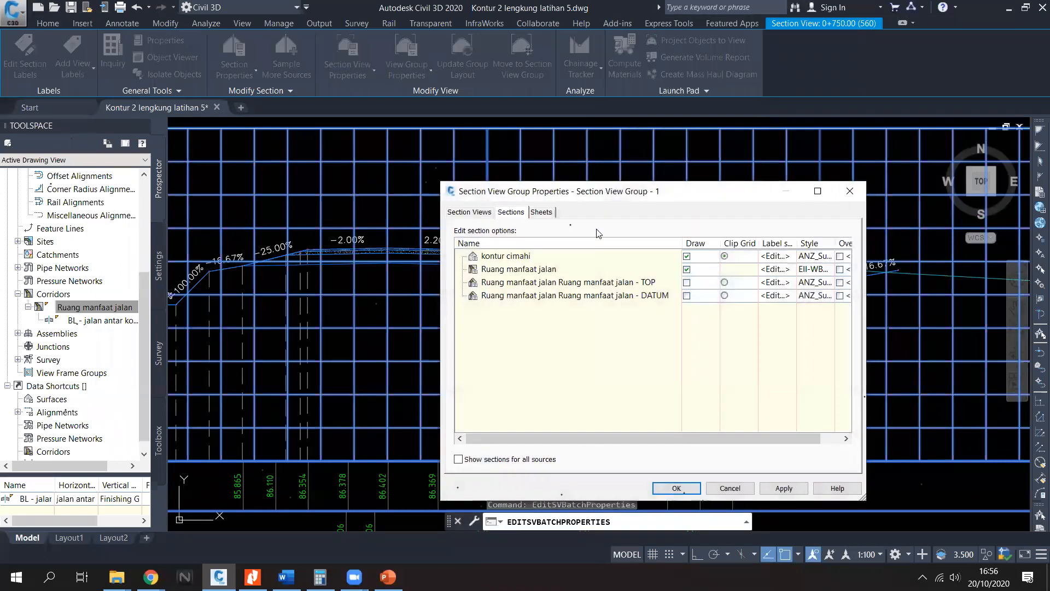
pyautogui.click(470, 212)
pyautogui.click(641, 286)
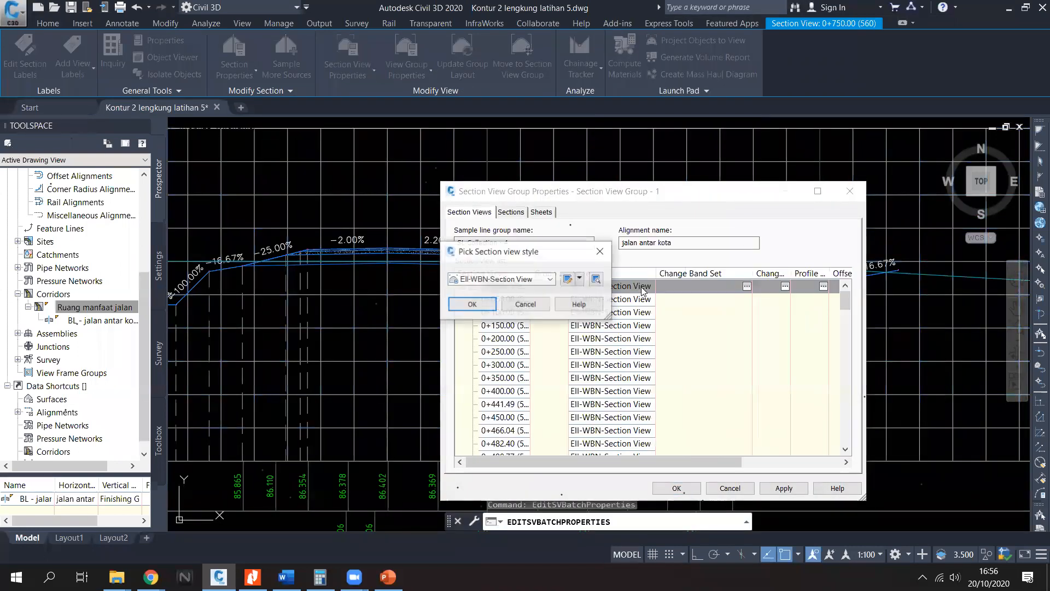
pyautogui.click(580, 279)
pyautogui.click(607, 320)
pyautogui.click(576, 153)
pyautogui.scroll(-6, 489, 281)
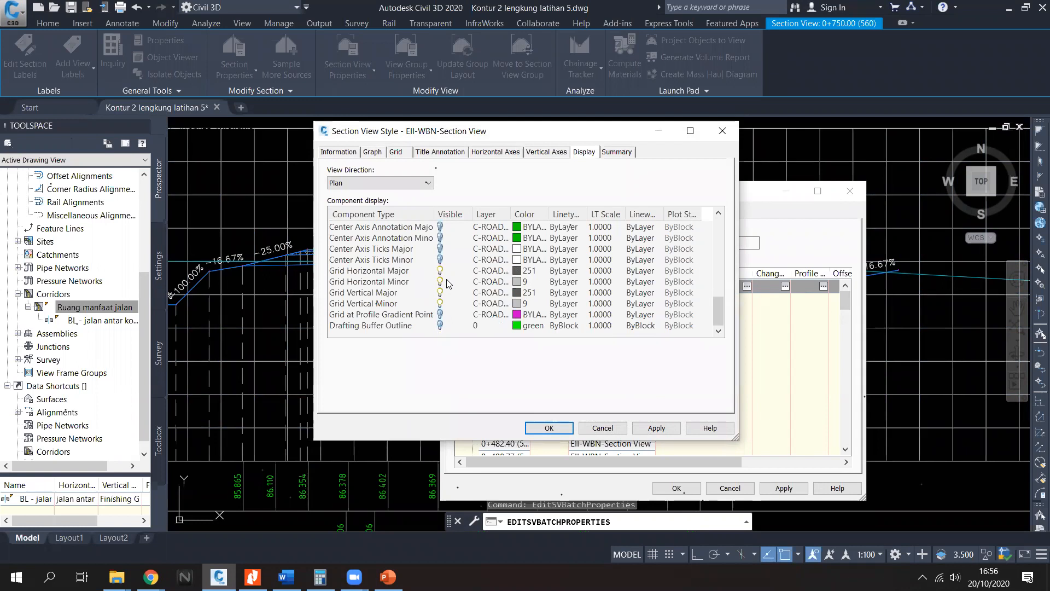
pyautogui.click(441, 271)
pyautogui.click(440, 281)
pyautogui.click(440, 292)
pyautogui.click(441, 303)
pyautogui.click(549, 428)
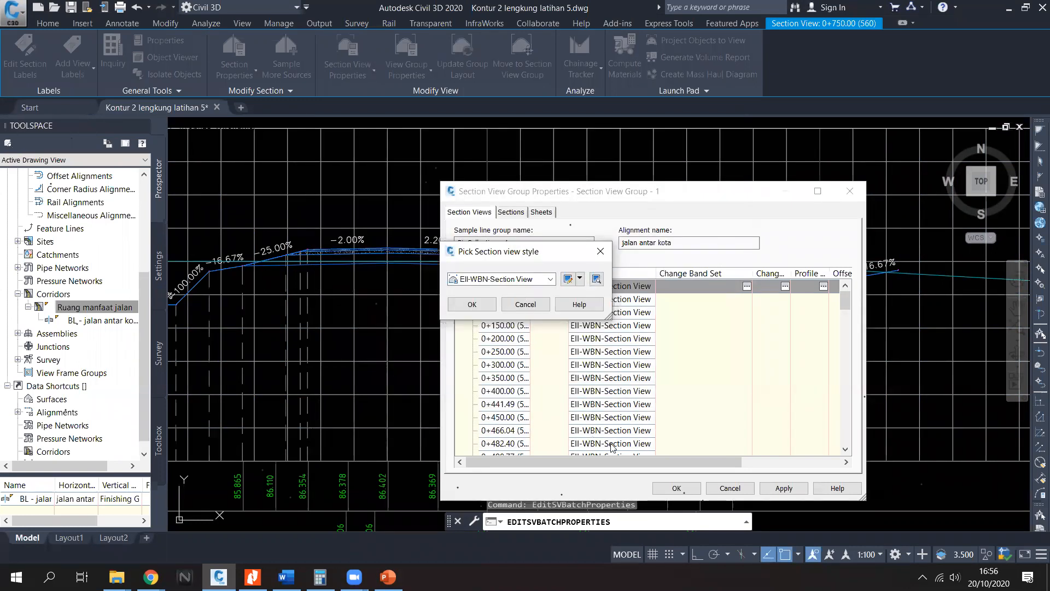
pyautogui.click(470, 304)
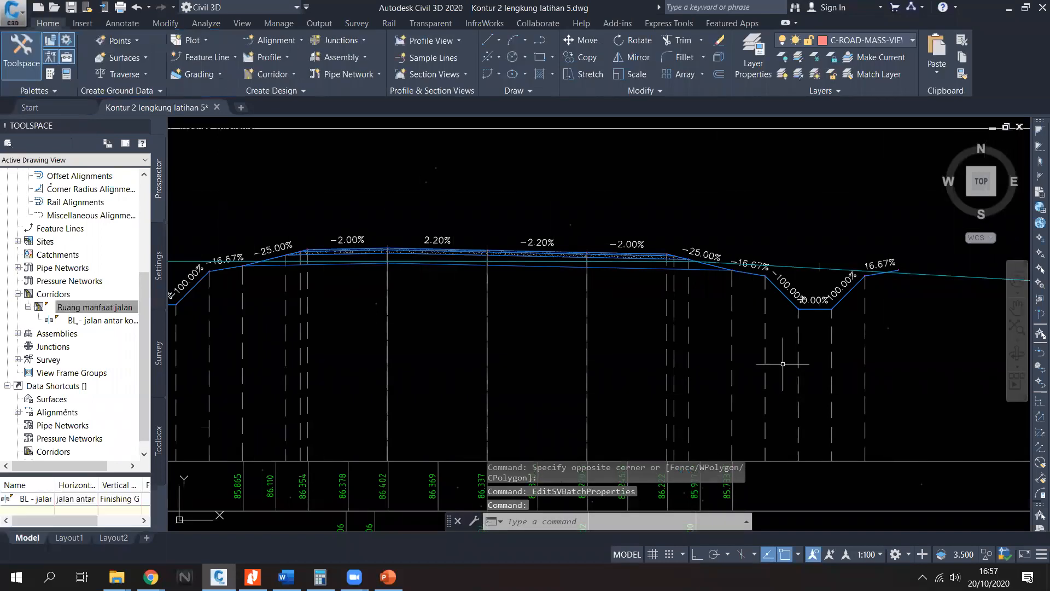
# Step: Check the gridless section views on the sheet with 0+600.00 and 0+650.00 for ditch and side slope shape
pyautogui.scroll(-6, 769, 320)
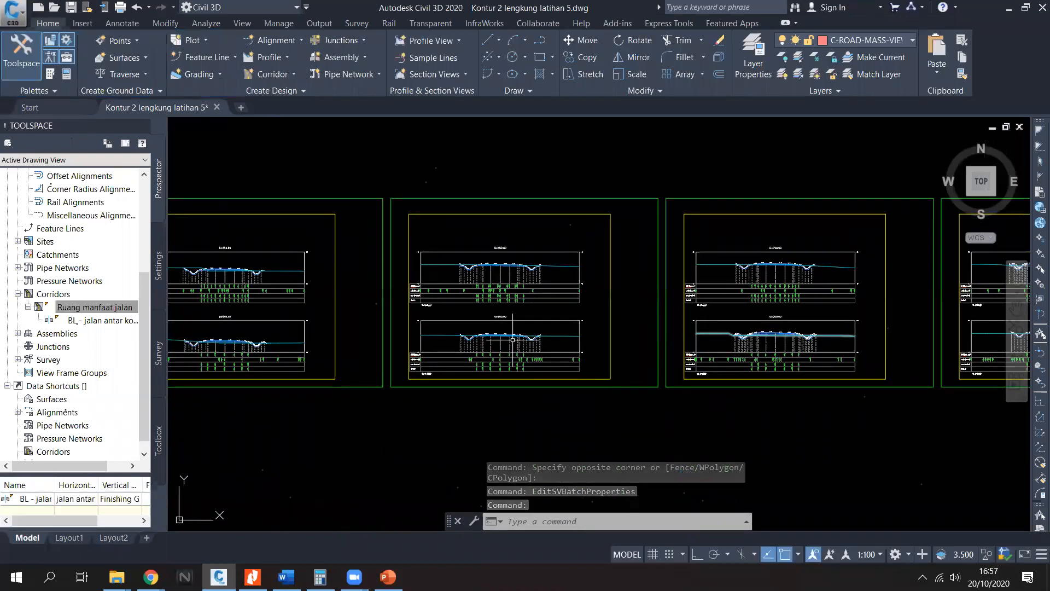
pyautogui.scroll(5, 503, 329)
pyautogui.moveTo(488, 340)
pyautogui.mouseDown(button='middle')
pyautogui.moveTo(618, 339)
pyautogui.moveTo(576, 349)
pyautogui.mouseUp(button='middle')
pyautogui.press('Escape')
pyautogui.scroll(2, 617, 338)
pyautogui.moveTo(657, 372); pyautogui.dragTo(667, 358, button='middle')
pyautogui.scroll(-3, 621, 375)
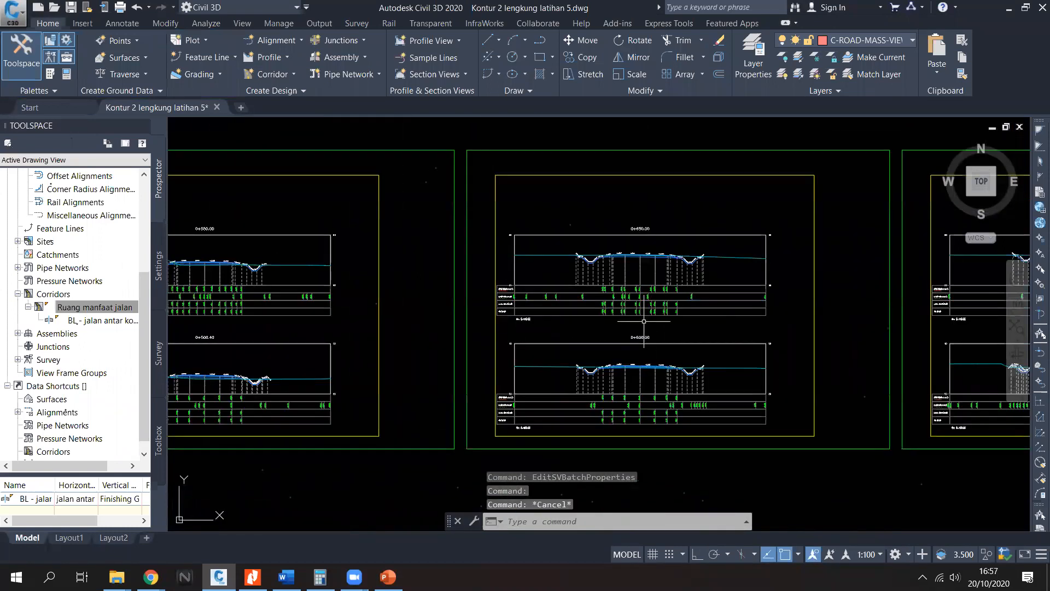
# Step: Examine the ditches and slope labels of the 0+500.40 section view against the existing ground line
pyautogui.scroll(2, 635, 268)
pyautogui.moveTo(240, 298); pyautogui.dragTo(569, 308, button='middle')
pyautogui.moveTo(244, 316); pyautogui.dragTo(566, 305, button='middle')
pyautogui.moveTo(338, 383)
pyautogui.mouseDown(button='middle')
pyautogui.moveTo(689, 363)
pyautogui.moveTo(689, 228)
pyautogui.mouseUp(button='middle')
pyautogui.scroll(5, 598, 356)
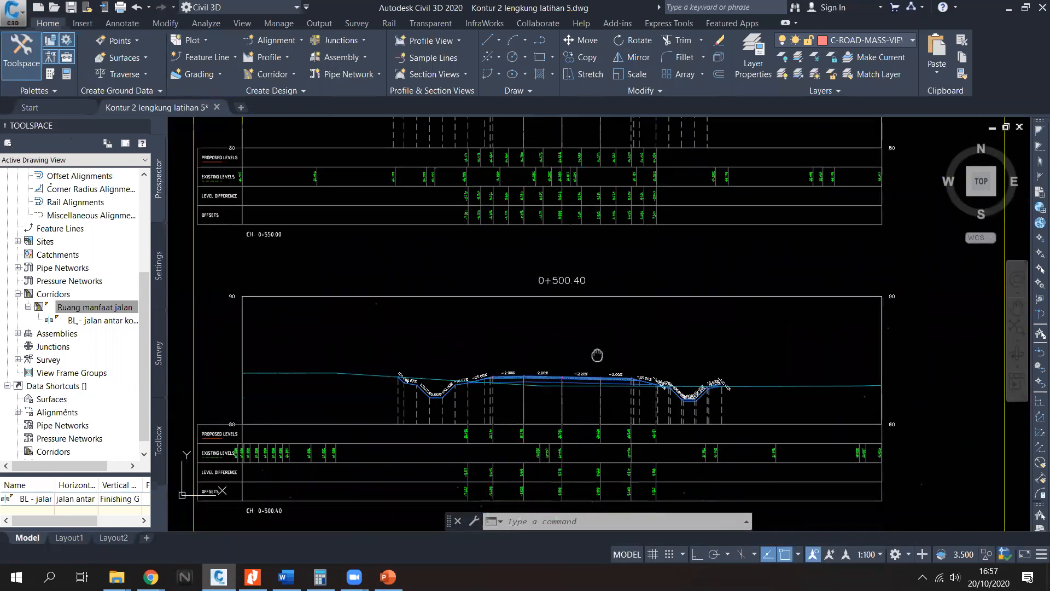
pyautogui.scroll(2, 818, 389)
pyautogui.scroll(-3, 819, 390)
pyautogui.scroll(1, 741, 340)
pyautogui.scroll(-3, 740, 340)
# Step: Set Include Ditch to Cut for the right-side Ditch subassembly attached to the road edge in the assembly
pyautogui.scroll(-10, 741, 339)
pyautogui.moveTo(520, 319); pyautogui.dragTo(842, 301, button='middle')
pyautogui.scroll(-4, 806, 333)
pyautogui.scroll(6, 517, 221)
pyautogui.scroll(10, 562, 256)
pyautogui.scroll(2, 628, 339)
pyautogui.click(703, 334)
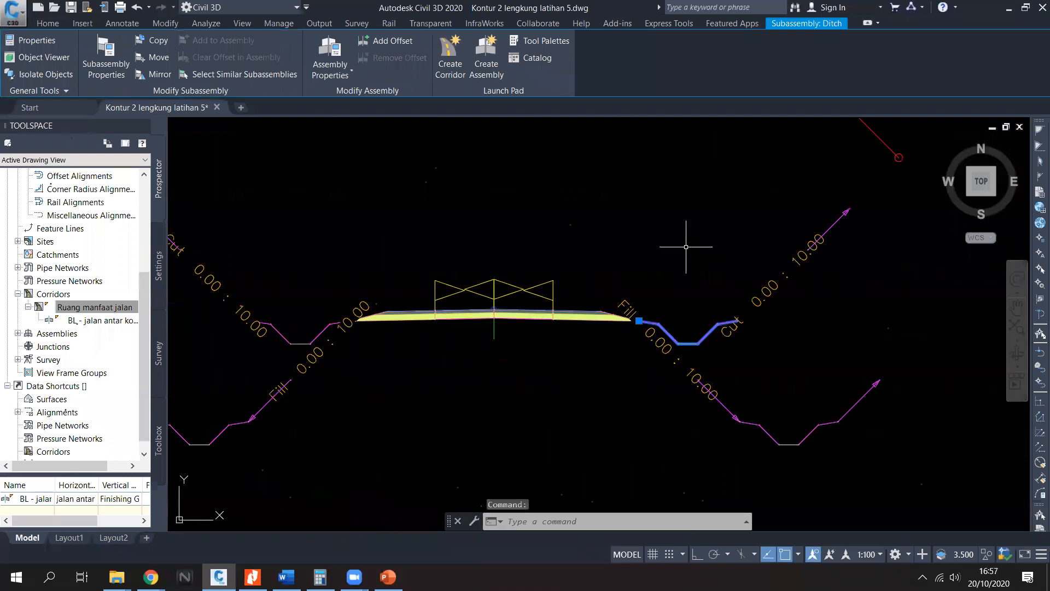
pyautogui.write('pr')
pyautogui.press('Return')
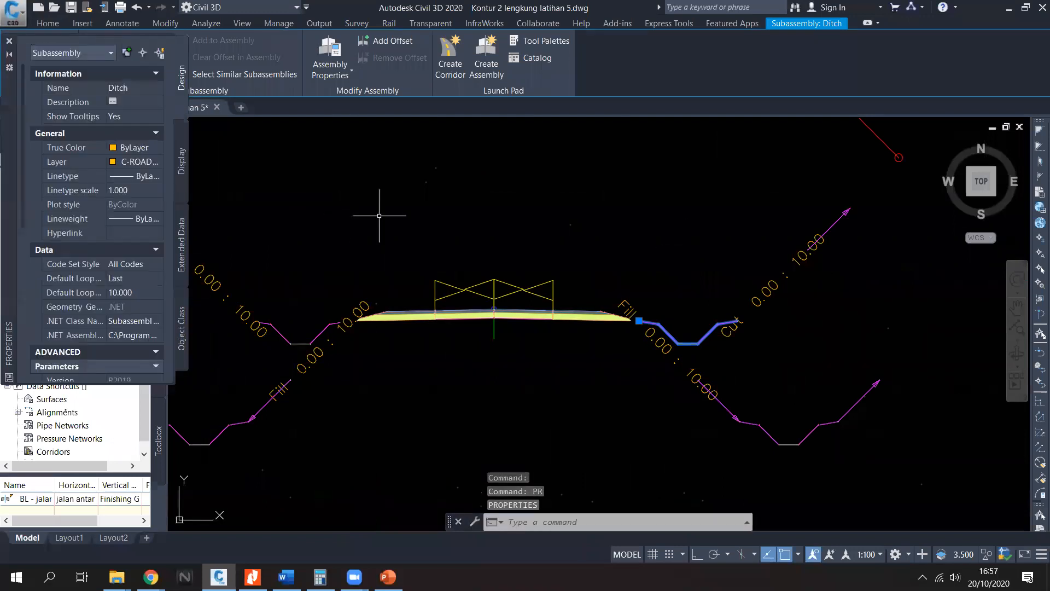
pyautogui.scroll(-8, 153, 265)
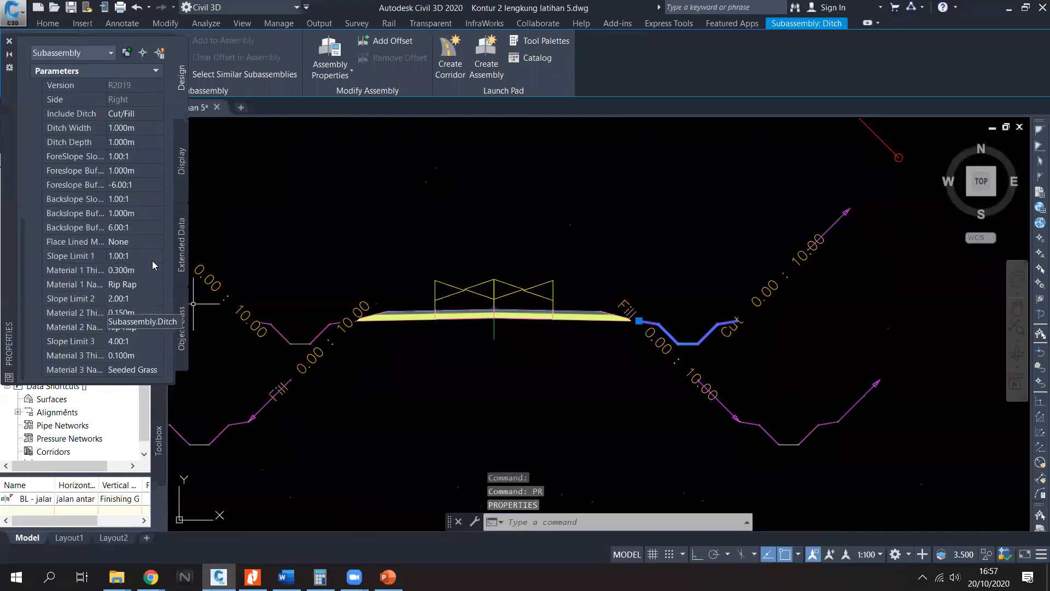
pyautogui.click(141, 115)
pyautogui.click(129, 139)
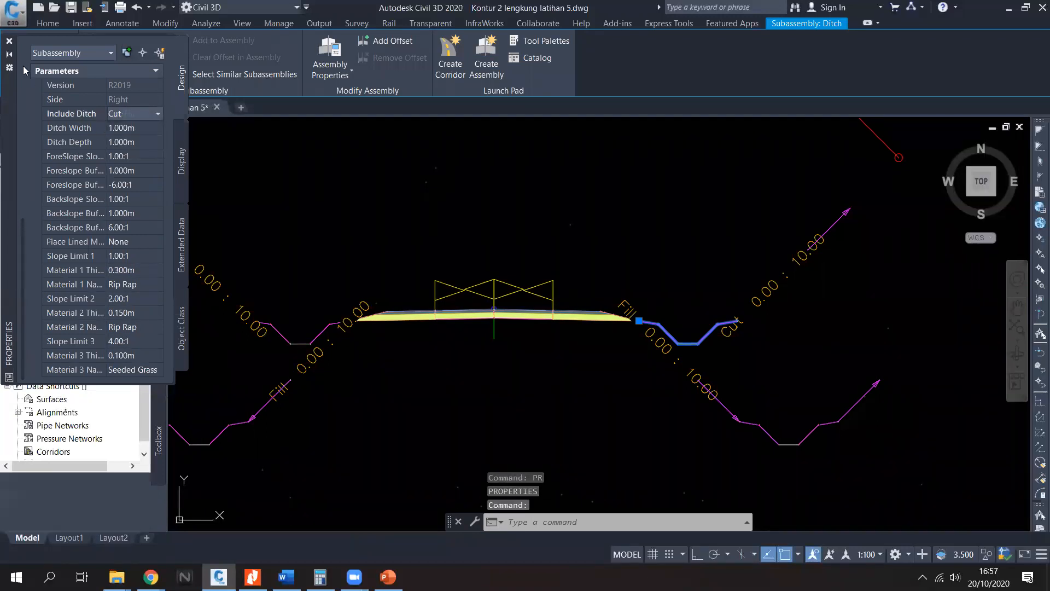
pyautogui.click(9, 41)
pyautogui.press('Escape')
# Step: Set Include Ditch to Cut for the matching left-side Ditch subassembly at the road edge
pyautogui.click(309, 336)
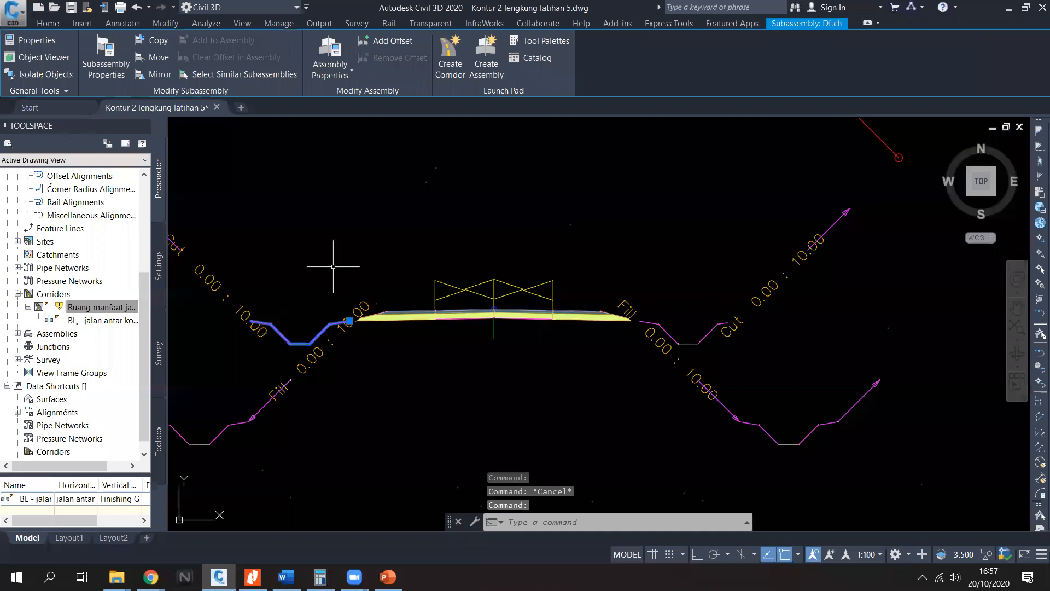
pyautogui.write('PR')
pyautogui.press('Return')
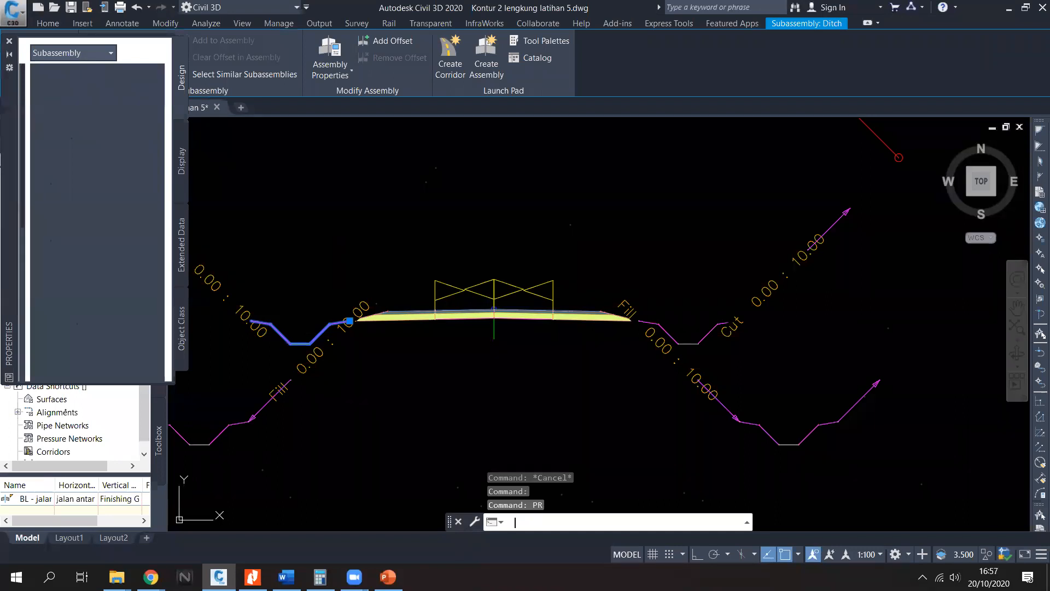
pyautogui.scroll(-6, 114, 279)
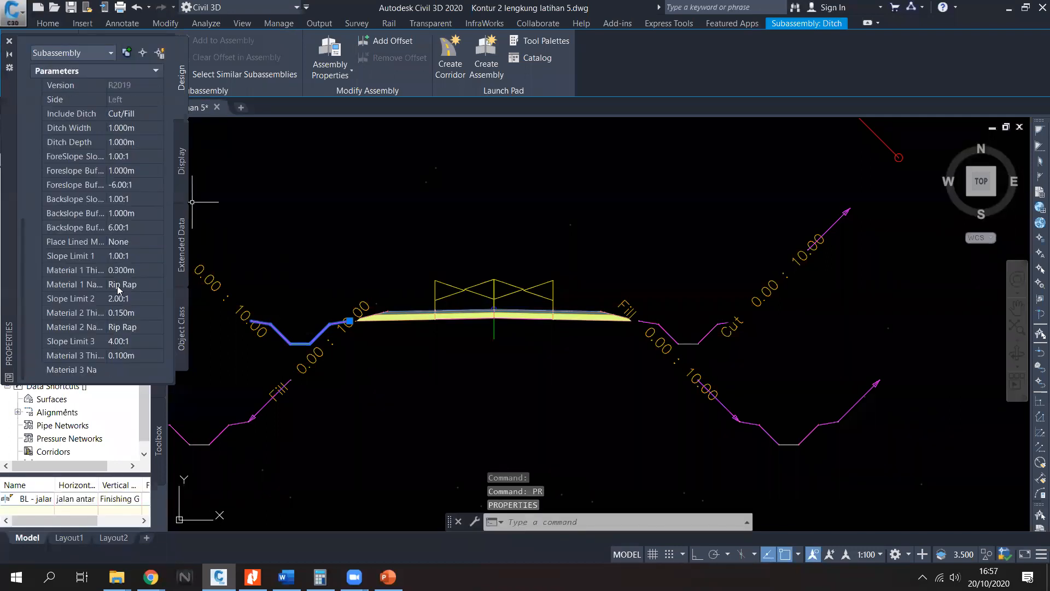
pyautogui.click(147, 115)
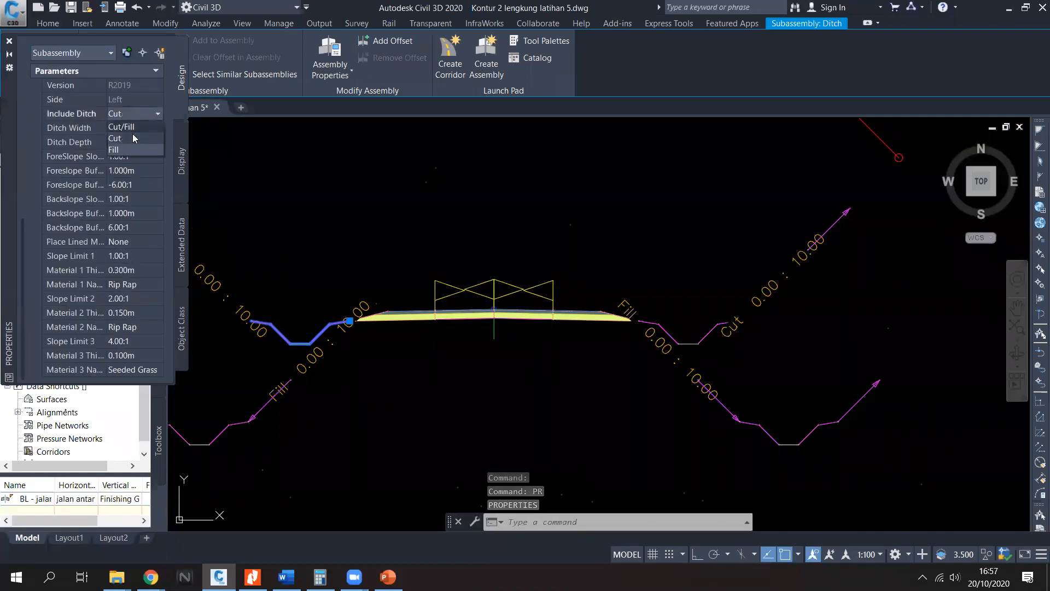
pyautogui.click(133, 134)
pyautogui.click(9, 43)
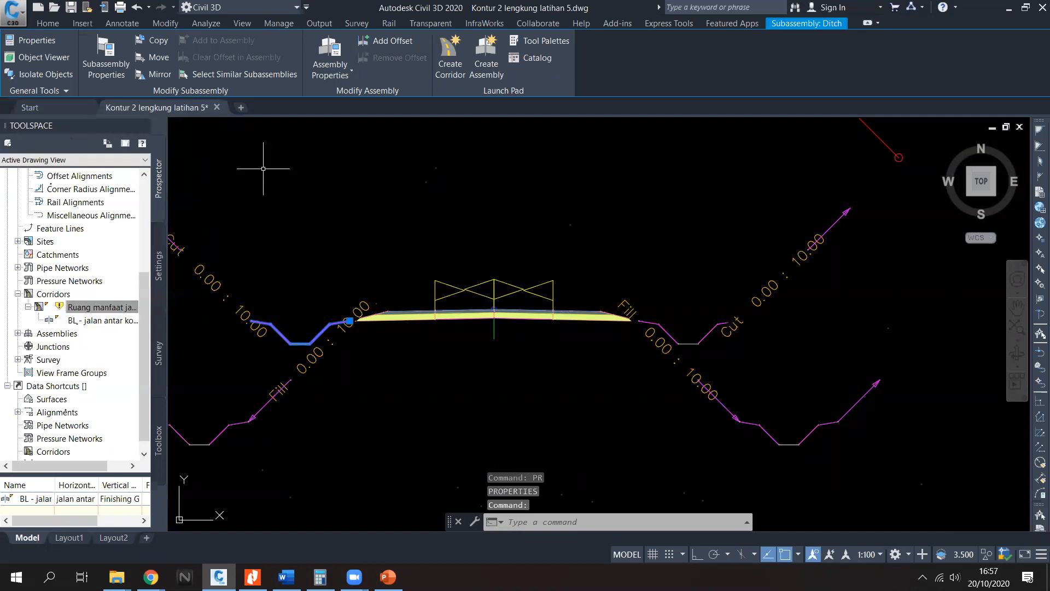
# Step: Rebuild the Ruang manfaat jalan corridor and deselect the left ditch subassembly
pyautogui.rightClick(116, 309)
pyautogui.click(144, 343)
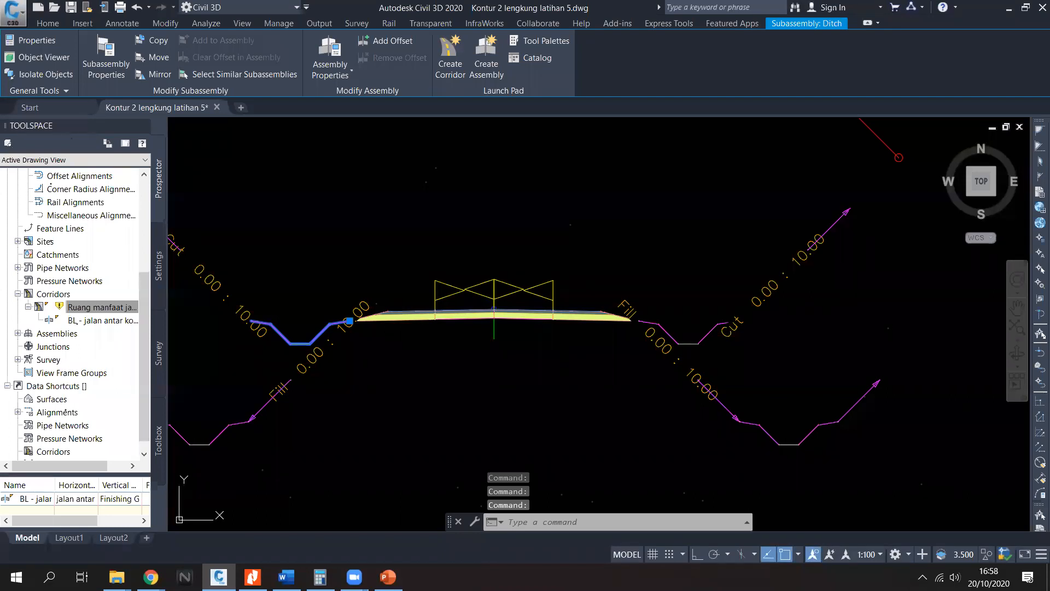
pyautogui.press('Escape')
# Step: Inspect the rebuilt section views at 0+350.00 and 0+400.00, focusing on the right ditch links at 0+400.00
pyautogui.scroll(-2, 488, 347)
pyautogui.scroll(-8, 450, 263)
pyautogui.scroll(6, 573, 332)
pyautogui.scroll(4, 572, 332)
pyautogui.scroll(2, 618, 272)
pyautogui.scroll(-2, 622, 282)
pyautogui.moveTo(741, 290); pyautogui.dragTo(417, 296, button='middle')
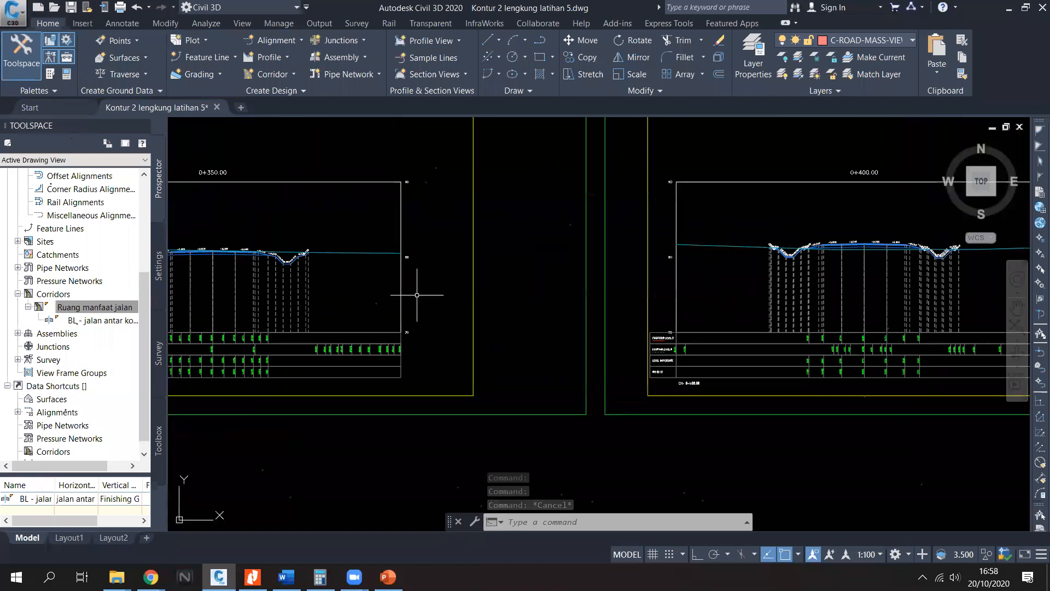
pyautogui.scroll(5, 692, 274)
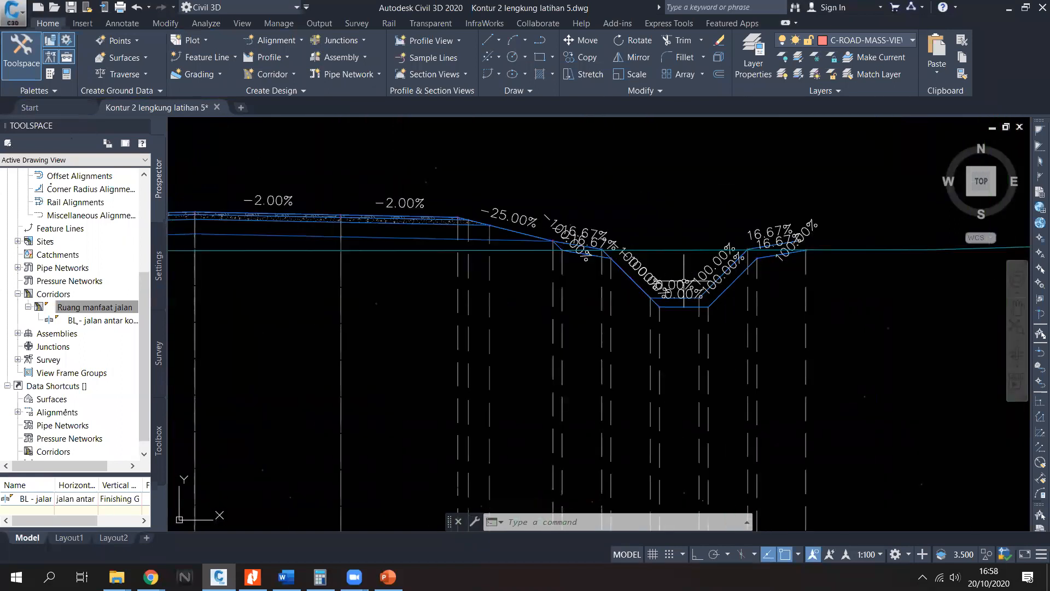
# Step: Inspect the ditch links and slope labels on both sides of the section views for overlapping geometry against the existing ground line
pyautogui.click(661, 290)
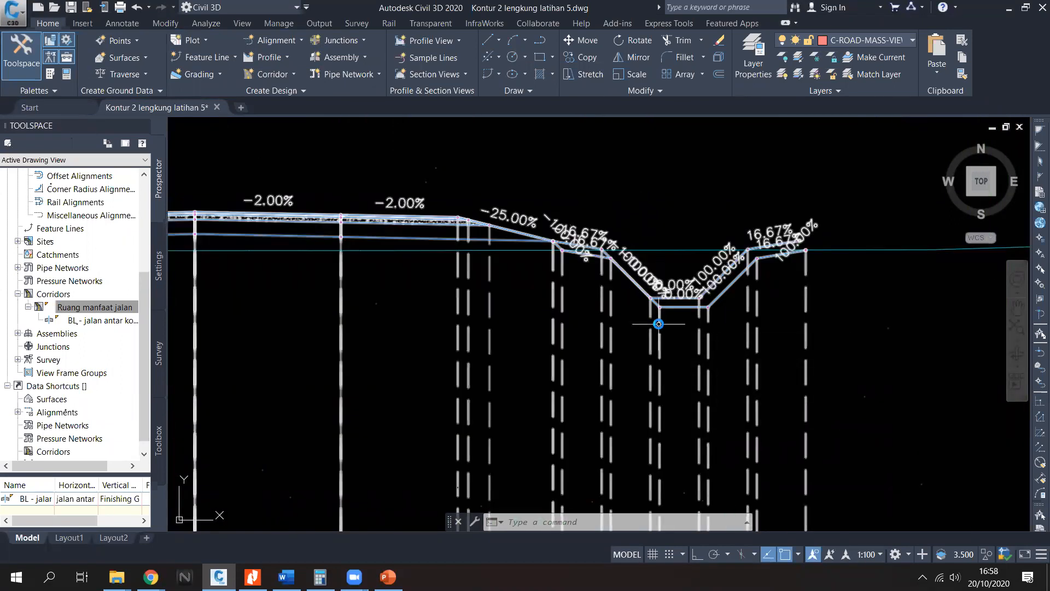
pyautogui.scroll(-2, 658, 324)
pyautogui.scroll(1, 449, 321)
pyautogui.scroll(2, 764, 278)
pyautogui.scroll(-4, 614, 293)
pyautogui.moveTo(793, 316); pyautogui.dragTo(762, 307, button='middle')
pyautogui.scroll(2, 898, 218)
pyautogui.moveTo(898, 218); pyautogui.dragTo(714, 227, button='middle')
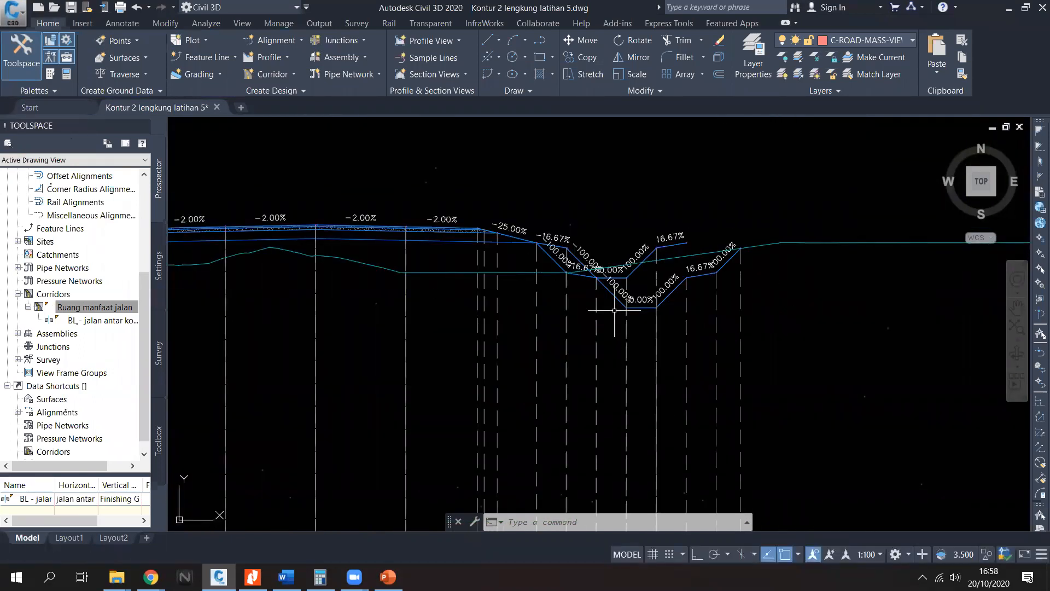
pyautogui.scroll(2, 629, 249)
pyautogui.click(640, 286)
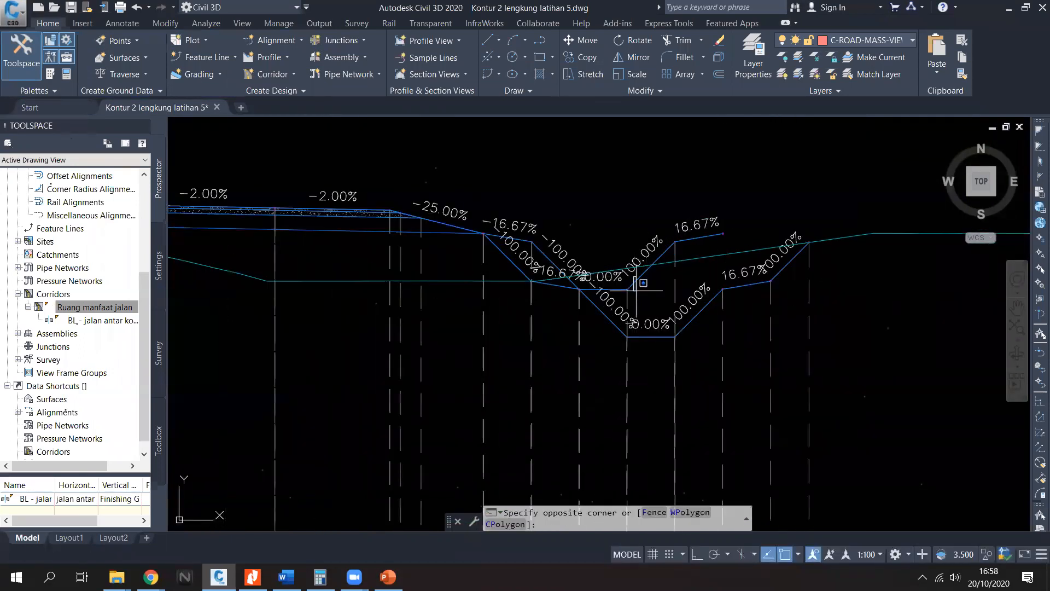
pyautogui.press('Escape')
pyautogui.scroll(-5, 636, 290)
pyautogui.moveTo(731, 317); pyautogui.dragTo(362, 259, button='middle')
pyautogui.scroll(1, 723, 276)
pyautogui.moveTo(742, 241); pyautogui.dragTo(621, 252, button='middle')
pyautogui.scroll(1, 577, 233)
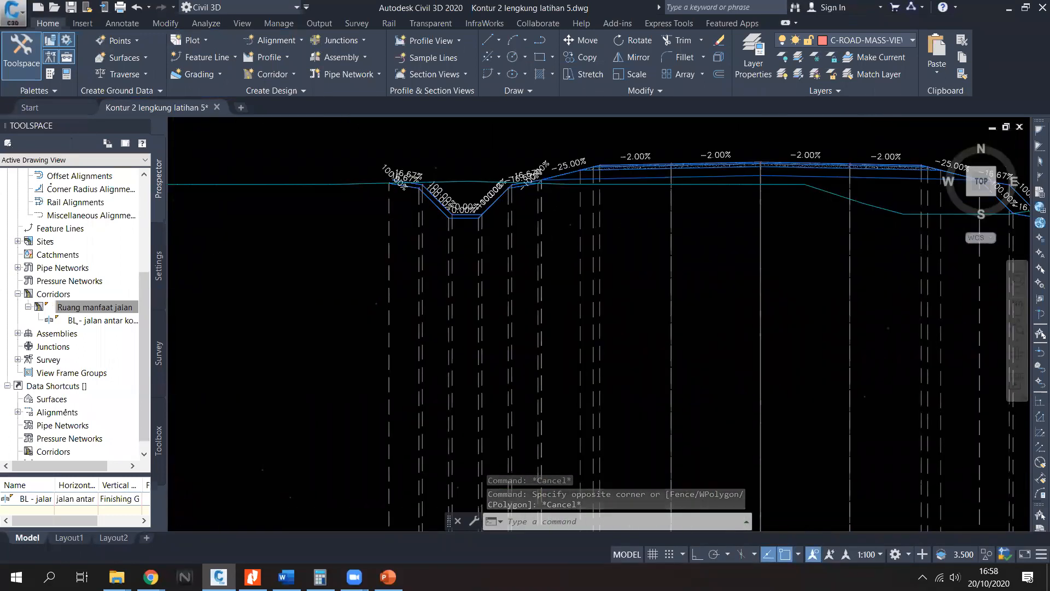
# Step: Erase the cut-side ditch, conditional Cut and slope subassemblies on both sides of the road assembly
pyautogui.scroll(-9, 735, 294)
pyautogui.moveTo(497, 283); pyautogui.dragTo(649, 289, button='middle')
pyautogui.scroll(7, 785, 293)
pyautogui.scroll(5, 785, 298)
pyautogui.click(793, 350)
pyautogui.click(682, 233)
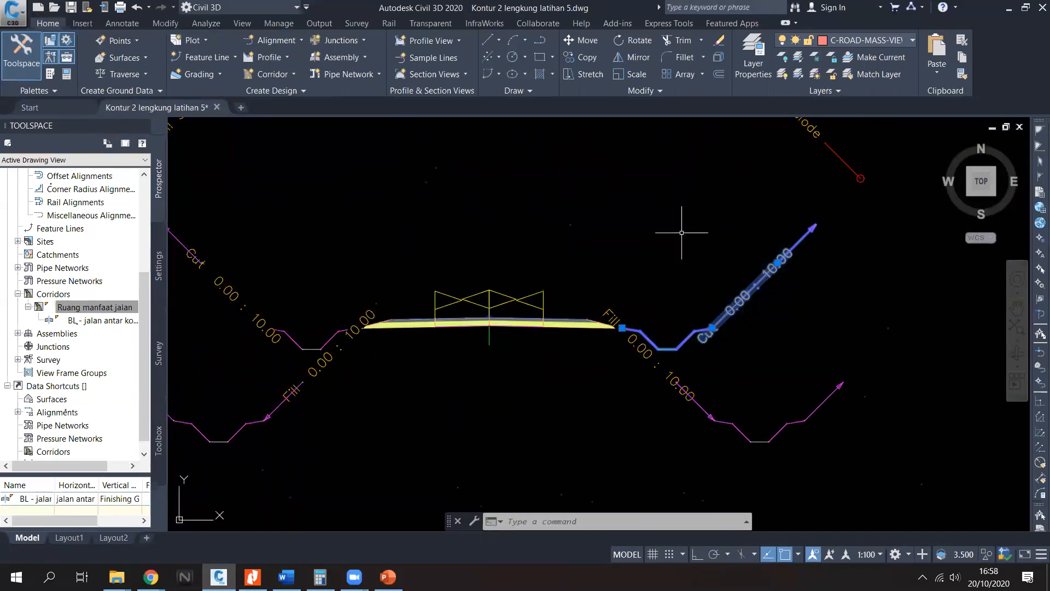
pyautogui.click(294, 359)
pyautogui.click(206, 223)
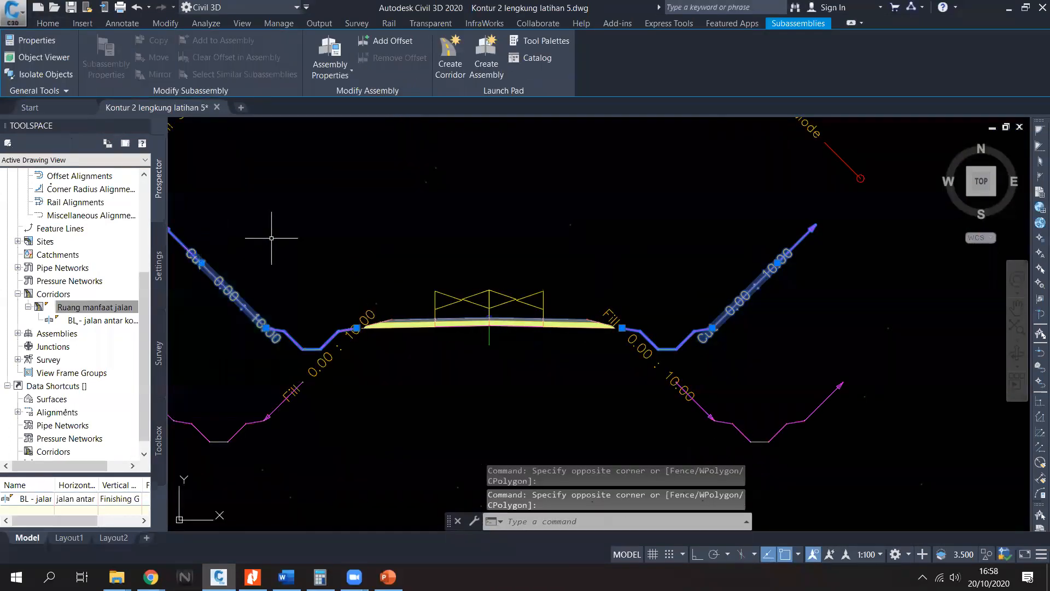
pyautogui.press('Delete')
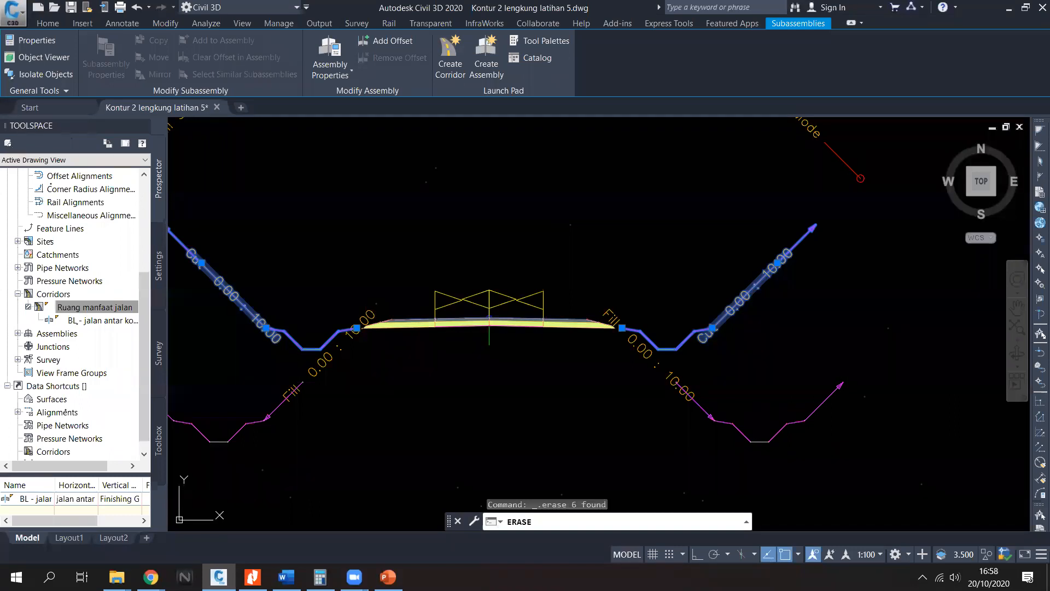
pyautogui.press('Return')
# Step: Rebuild the Ruang manfaat jalan corridor with only the fill branches in the assembly
pyautogui.moveTo(434, 279); pyautogui.dragTo(587, 276, button='middle')
pyautogui.click(108, 312)
pyautogui.rightClick(108, 313)
pyautogui.click(144, 348)
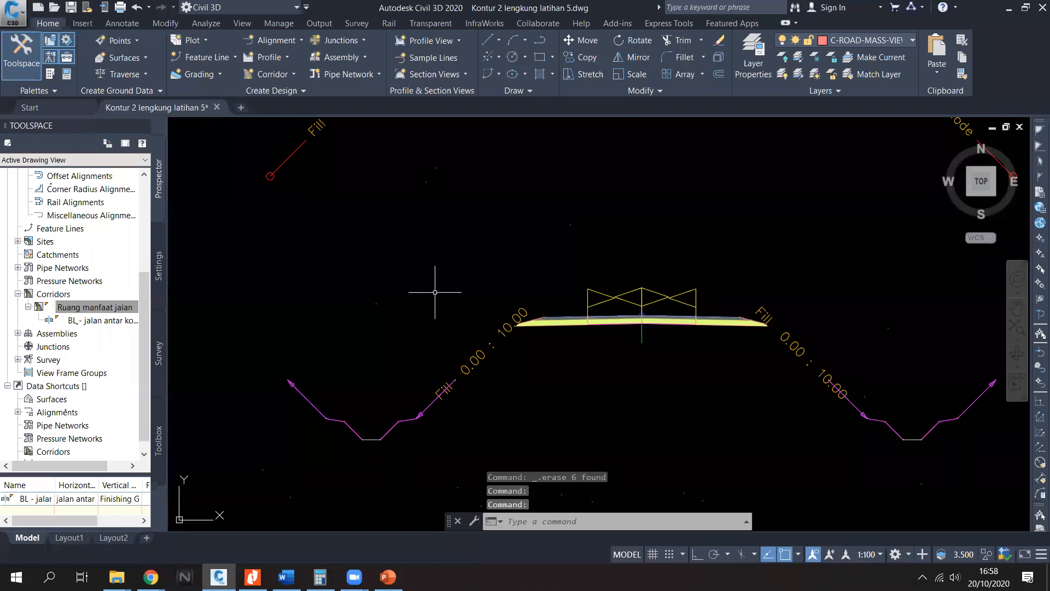
# Step: Inspect the rebuilt section view at 0+400.00, focusing on the right ditch and its tie-in to existing ground
pyautogui.scroll(-5, 396, 265)
pyautogui.moveTo(753, 331)
pyautogui.mouseDown(button='middle')
pyautogui.moveTo(441, 222)
pyautogui.moveTo(387, 165)
pyautogui.mouseUp(button='middle')
pyautogui.scroll(-3, 448, 227)
pyautogui.scroll(8, 739, 312)
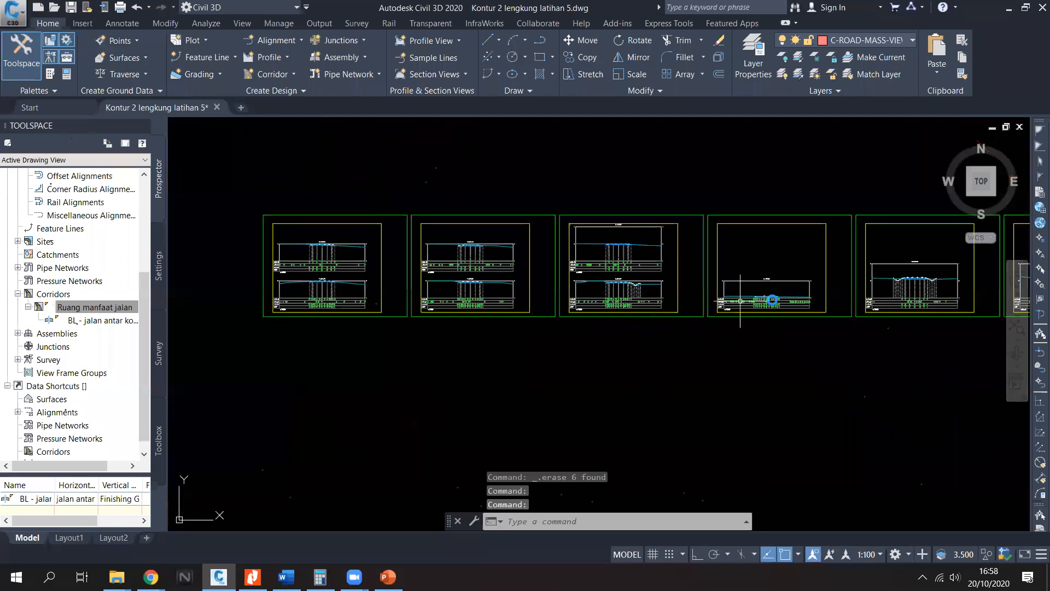
pyautogui.scroll(-2, 620, 314)
pyautogui.scroll(3, 620, 313)
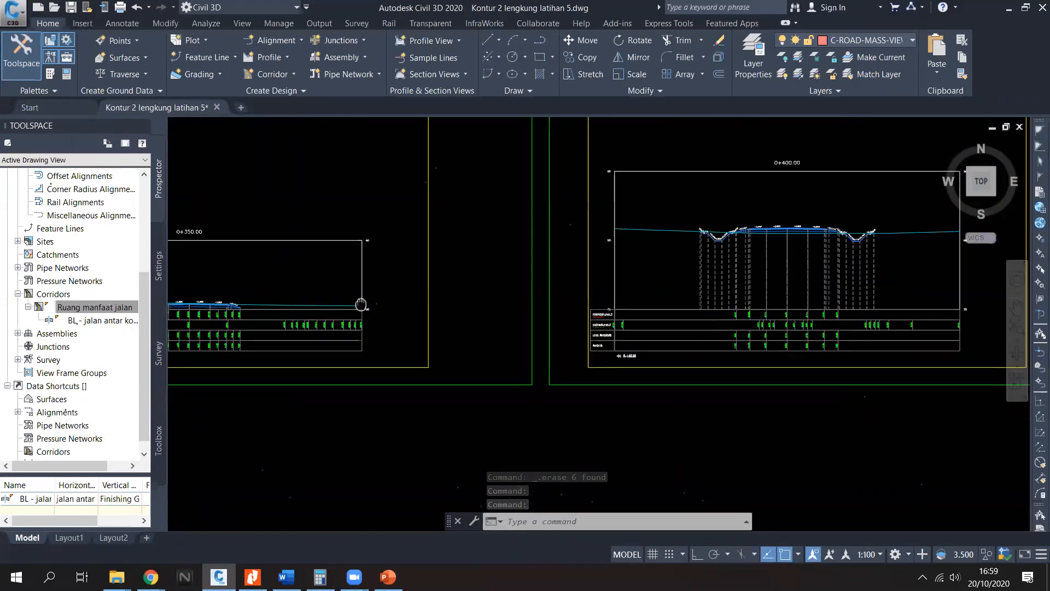
pyautogui.scroll(3, 605, 323)
pyautogui.scroll(2, 628, 210)
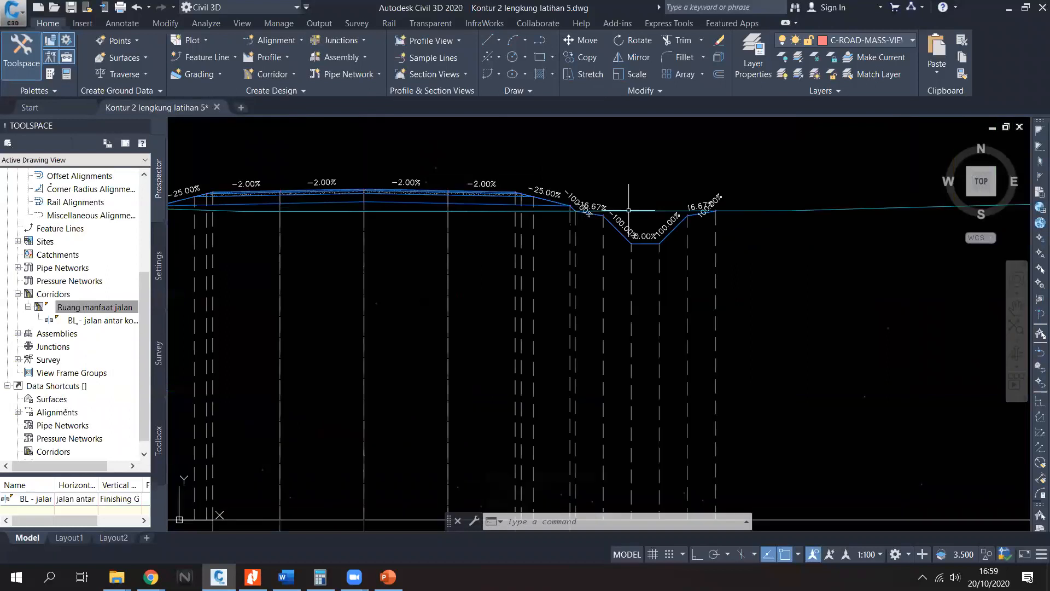
pyautogui.scroll(-4, 628, 210)
pyautogui.scroll(4, 679, 304)
pyautogui.scroll(2, 431, 275)
# Step: Examine the section views at 0+482.40 and 0+466.04 to see how the road edges meet existing ground in cut
pyautogui.scroll(-4, 431, 276)
pyautogui.scroll(2, 680, 218)
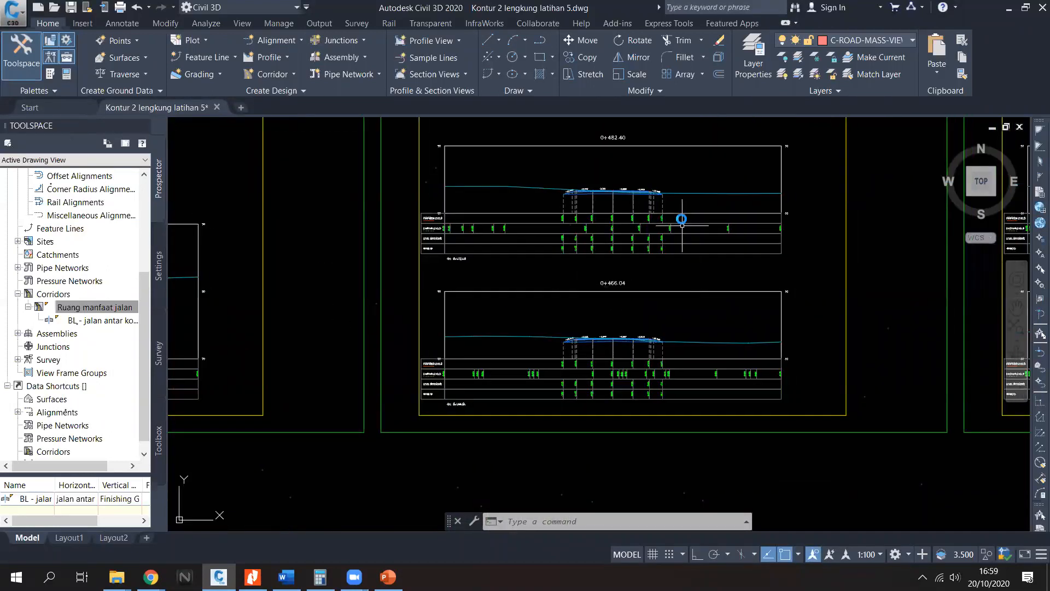
pyautogui.scroll(3, 636, 328)
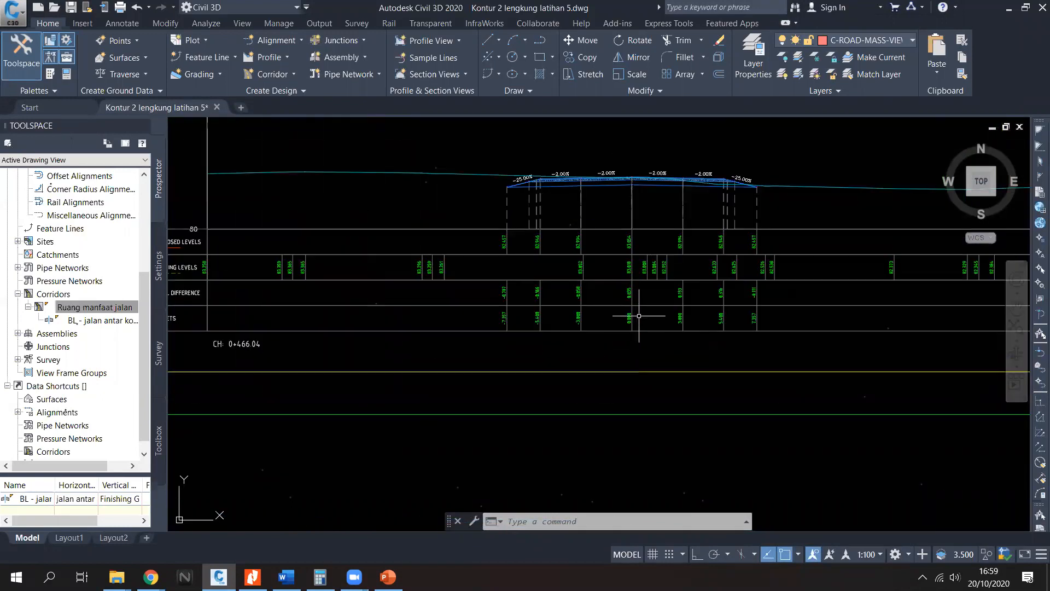
pyautogui.scroll(-4, 639, 316)
pyautogui.scroll(6, 677, 331)
pyautogui.scroll(-4, 680, 333)
pyautogui.moveTo(709, 283); pyautogui.dragTo(547, 363, button='middle')
pyautogui.moveTo(716, 316)
pyautogui.mouseDown(button='middle')
pyautogui.moveTo(496, 329)
pyautogui.moveTo(604, 251)
pyautogui.mouseUp(button='middle')
pyautogui.scroll(4, 619, 321)
# Step: Attach a ConditionalCutOrFill subassembly of type Cut to the right road edge of the jalan 2 lajur 2 arah assembly
pyautogui.scroll(-11, 617, 320)
pyautogui.moveTo(368, 212); pyautogui.dragTo(453, 211, button='middle')
pyautogui.scroll(3, 455, 211)
pyautogui.scroll(2, 515, 249)
pyautogui.scroll(10, 623, 314)
pyautogui.scroll(-6, 698, 347)
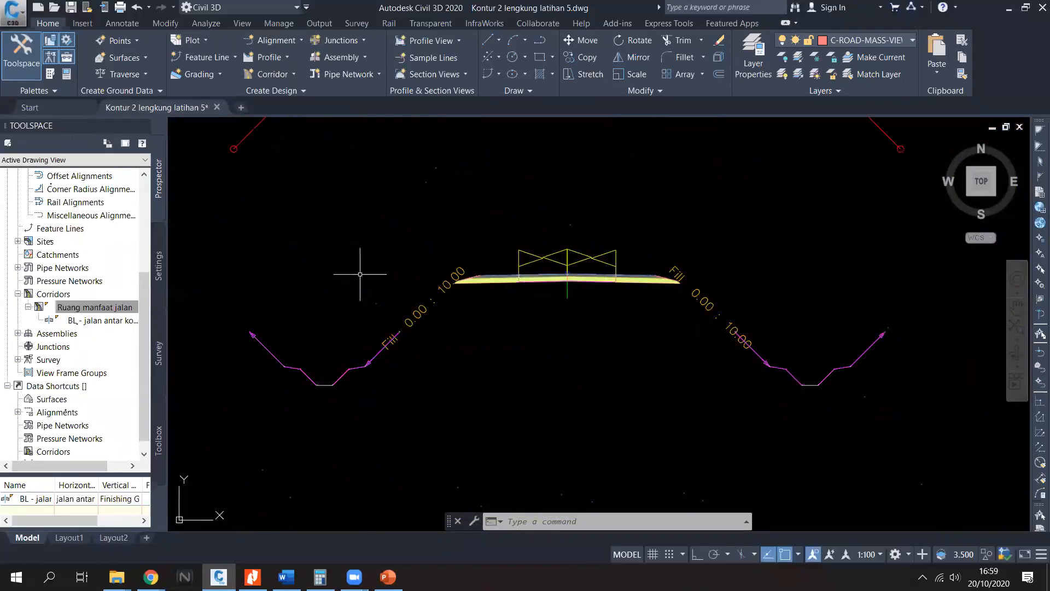
pyautogui.click(552, 276)
pyautogui.click(530, 291)
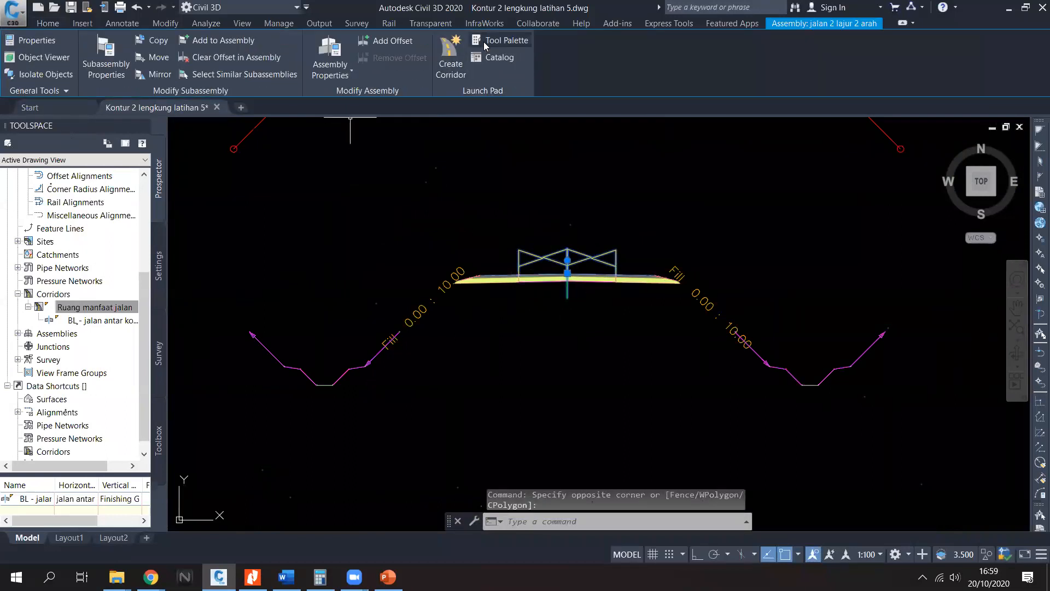
pyautogui.click(484, 41)
pyautogui.click(176, 268)
pyautogui.click(178, 269)
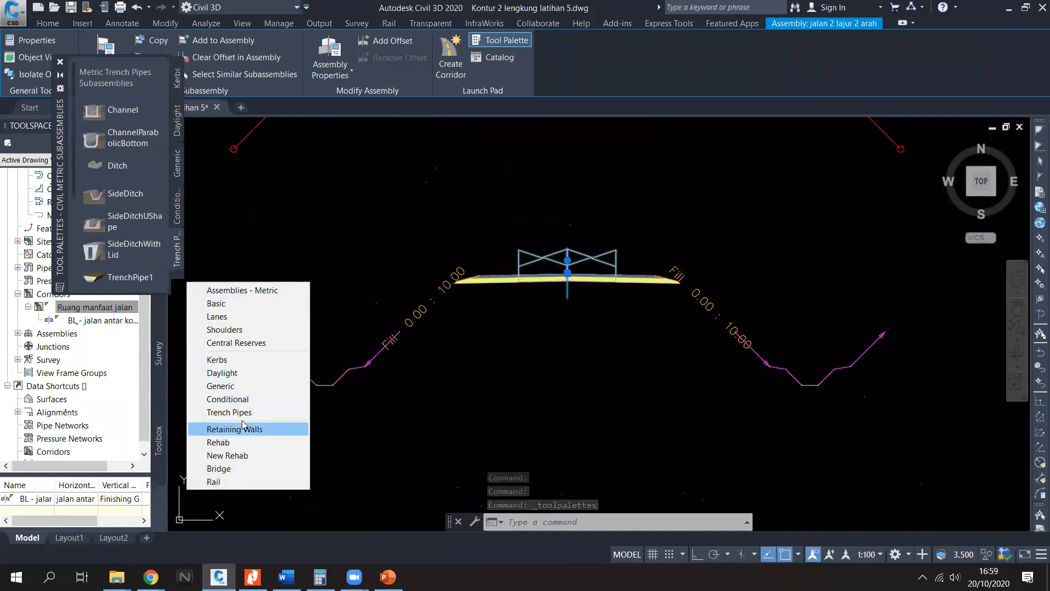
pyautogui.click(241, 398)
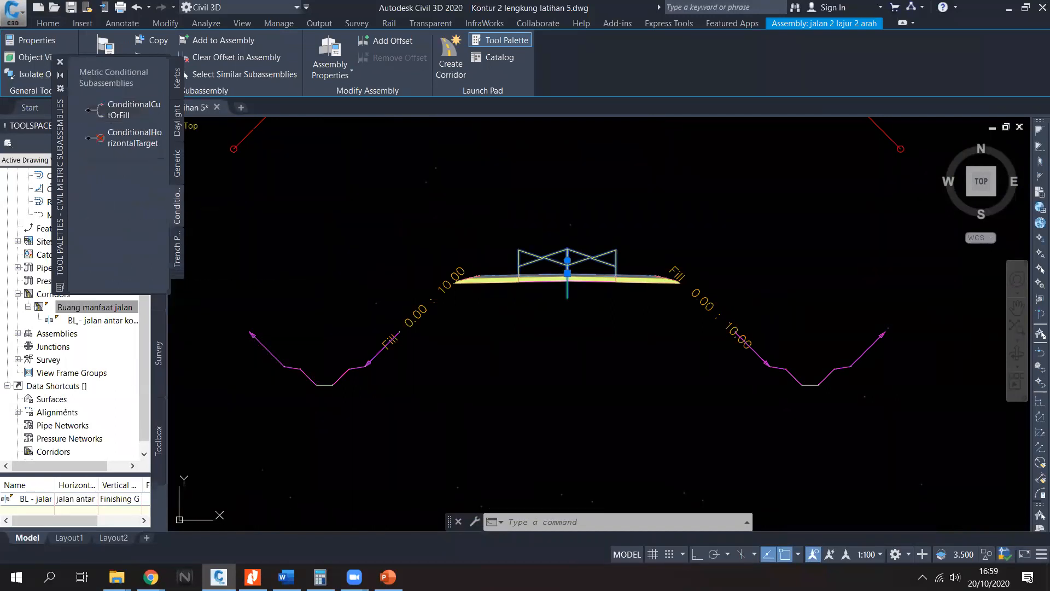
pyautogui.click(122, 110)
pyautogui.scroll(4, 683, 286)
pyautogui.scroll(2, 672, 267)
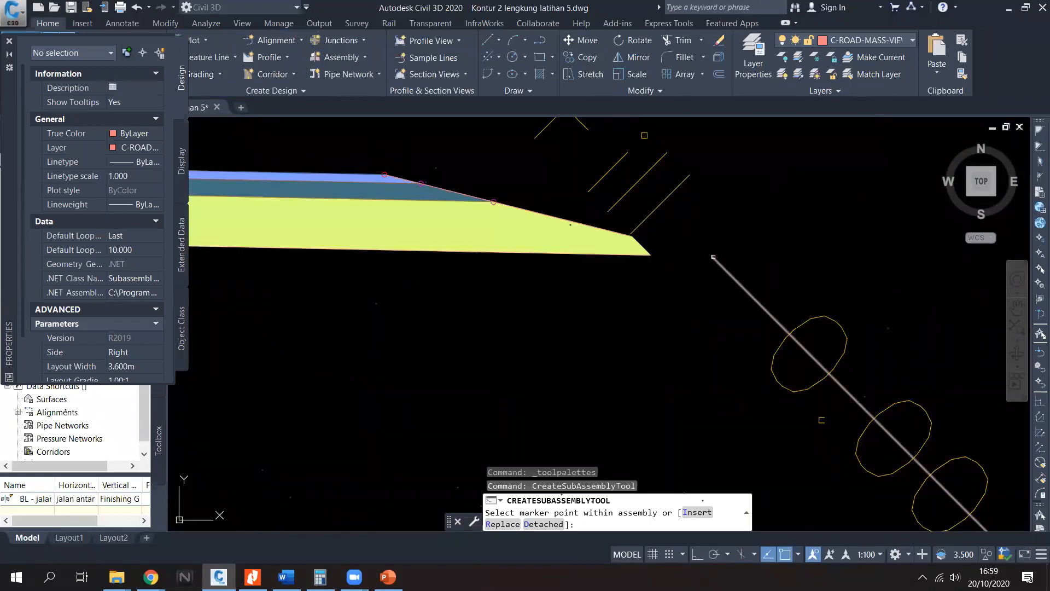
pyautogui.scroll(-6, 712, 255)
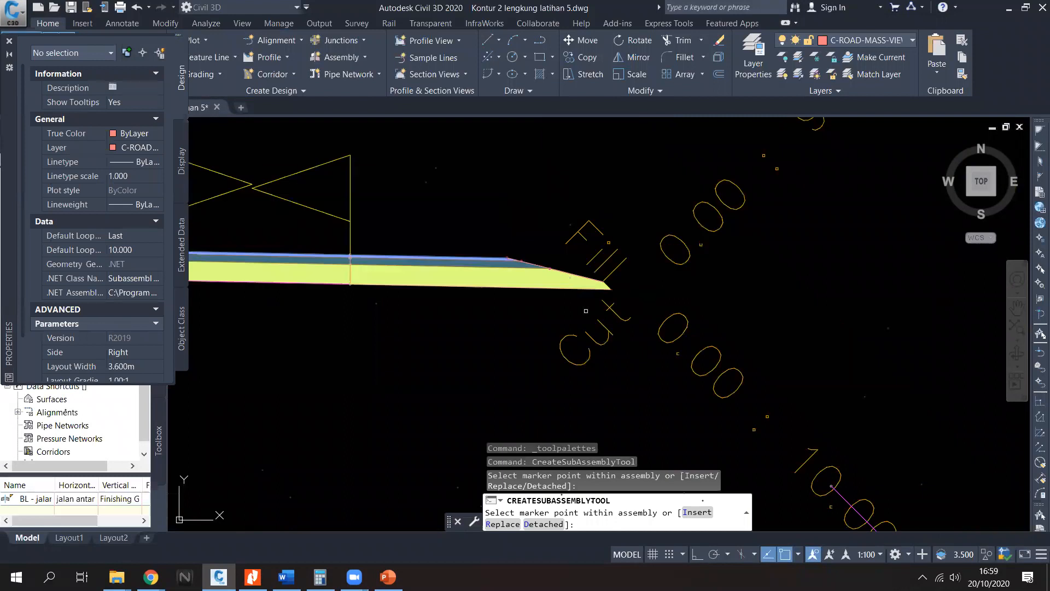
pyautogui.moveTo(785, 314); pyautogui.dragTo(416, 321, button='middle')
pyautogui.press('Escape')
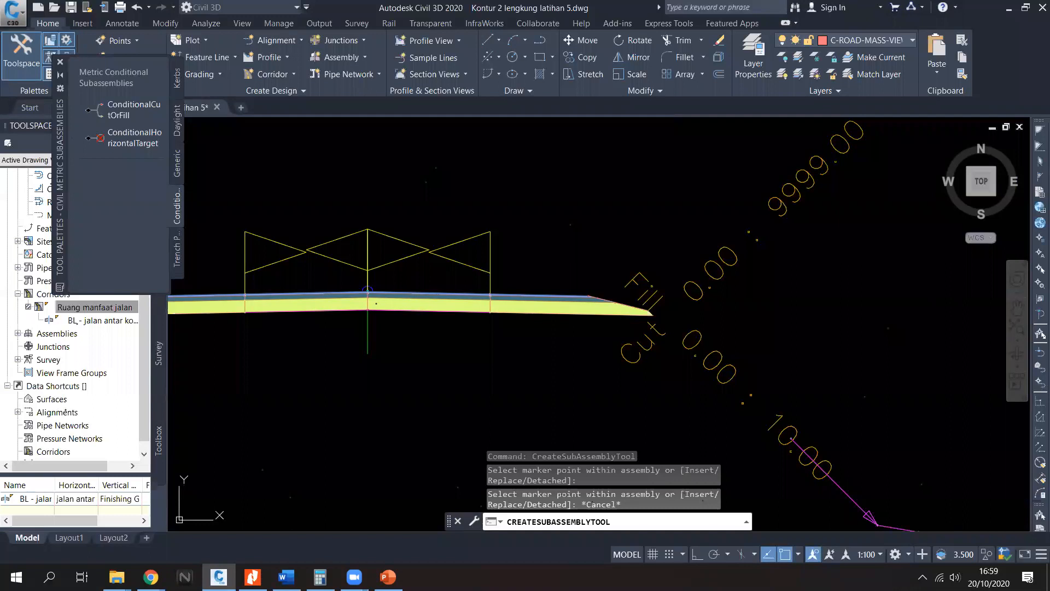
# Step: Set the Maximum Distance of the right-side Cut conditional subassembly to 10 m
pyautogui.scroll(-1, 664, 383)
pyautogui.moveTo(726, 315); pyautogui.dragTo(571, 306, button='middle')
pyautogui.click(642, 274)
pyautogui.click(617, 229)
pyautogui.write('pr')
pyautogui.press('Return')
pyautogui.scroll(-3, 111, 335)
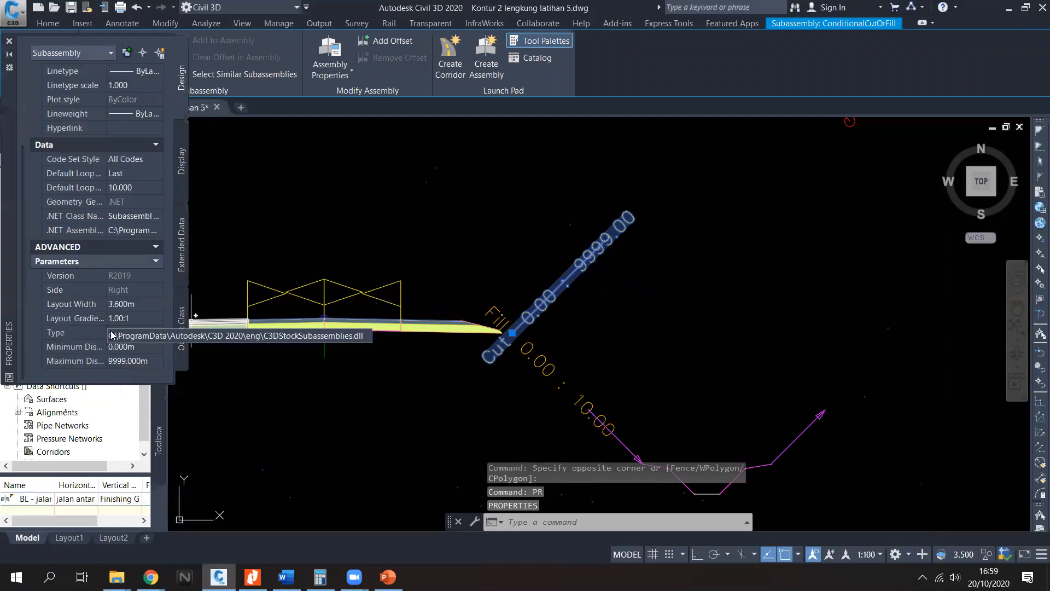
pyautogui.click(135, 361)
pyautogui.write('10')
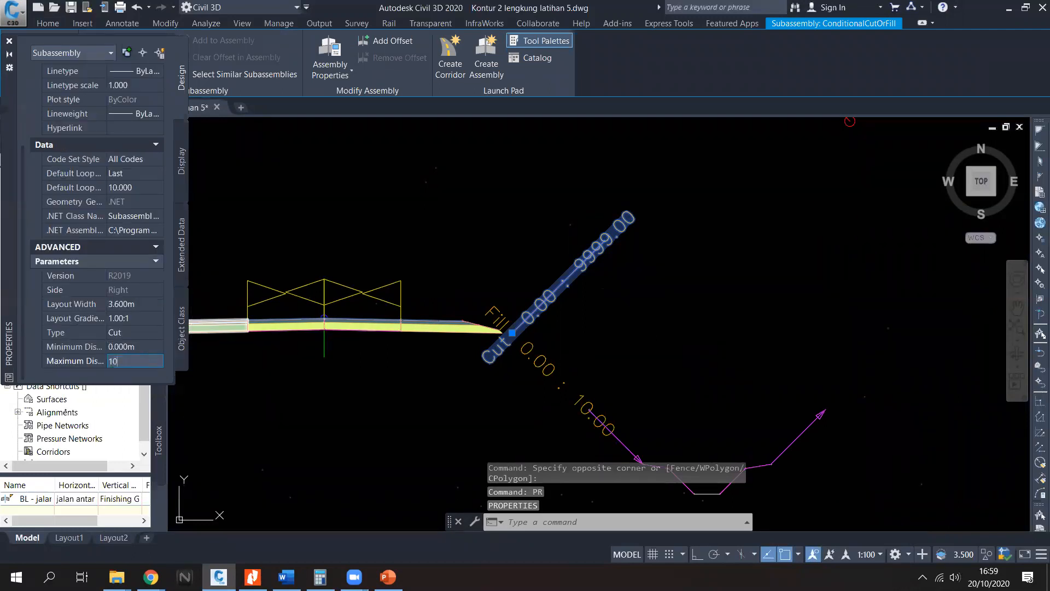
pyautogui.press('Return')
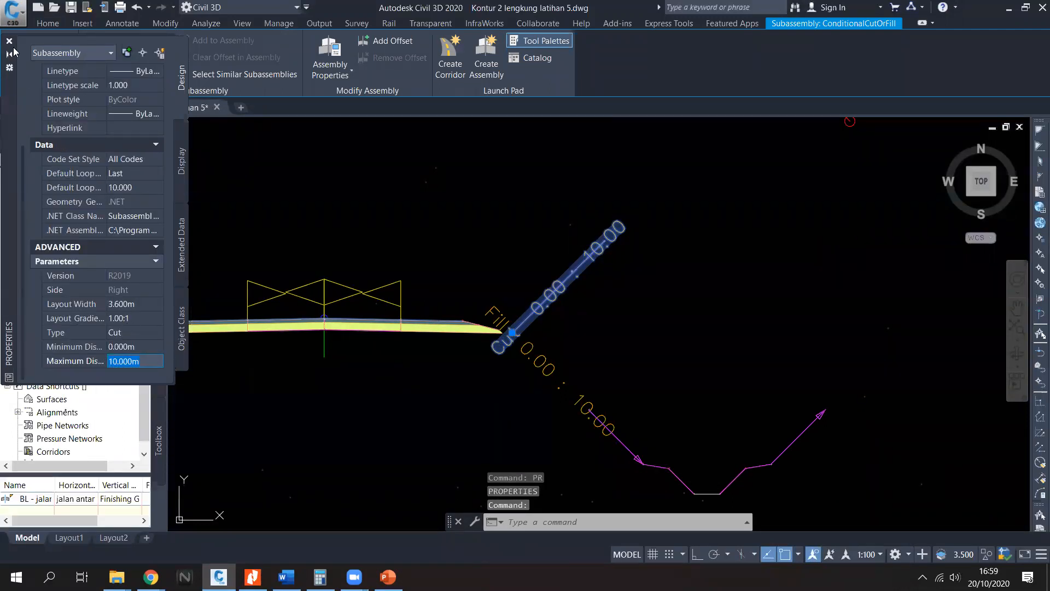
pyautogui.click(9, 41)
pyautogui.press('Escape')
# Step: Copy the ditch and end slope subassemblies from the right fill branch to the end of the right Cut conditional
pyautogui.click(758, 467)
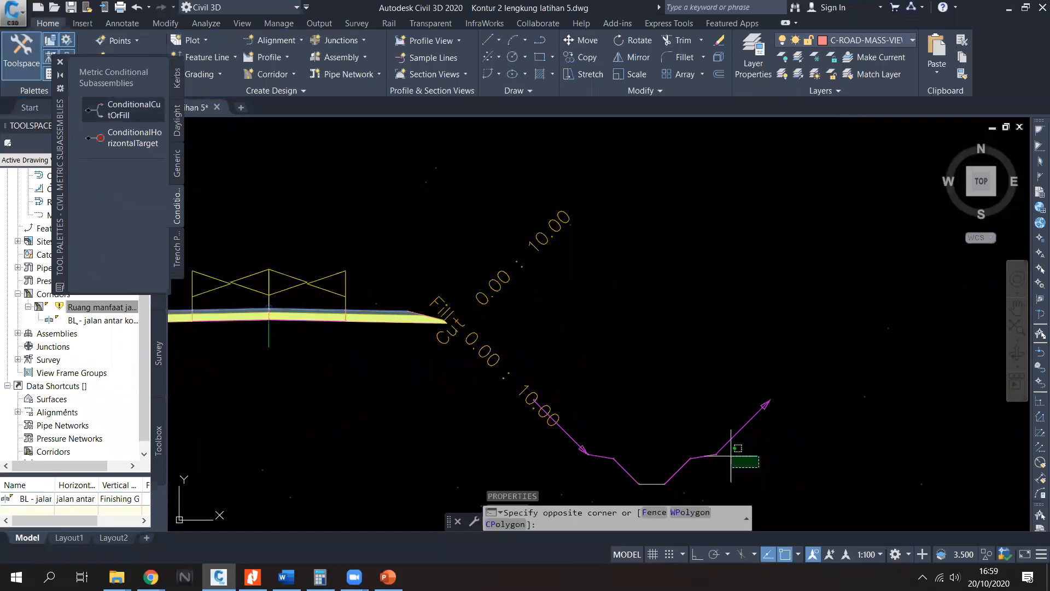
pyautogui.click(675, 434)
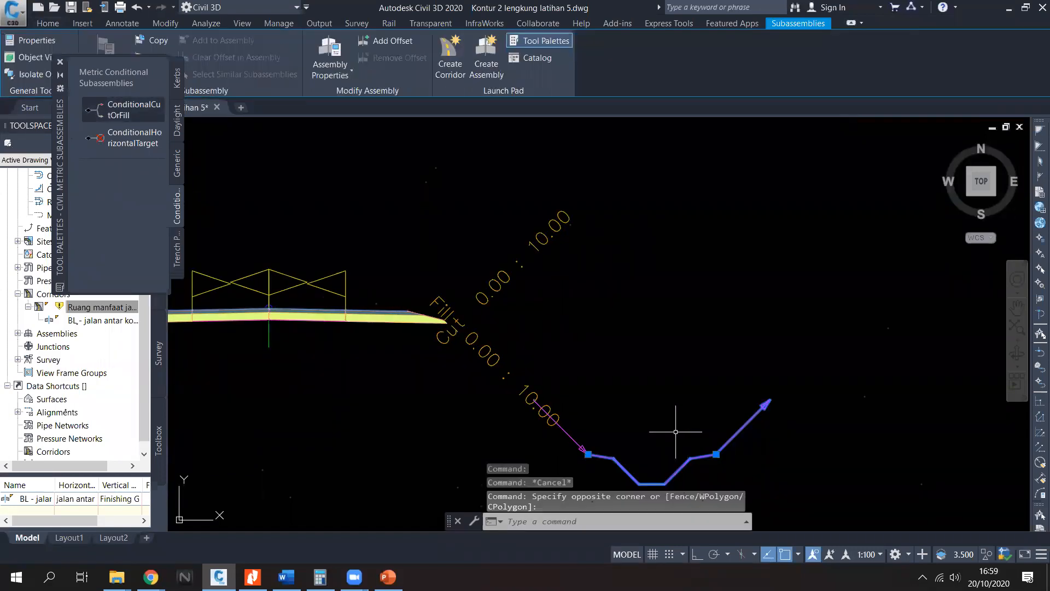
pyautogui.click(149, 41)
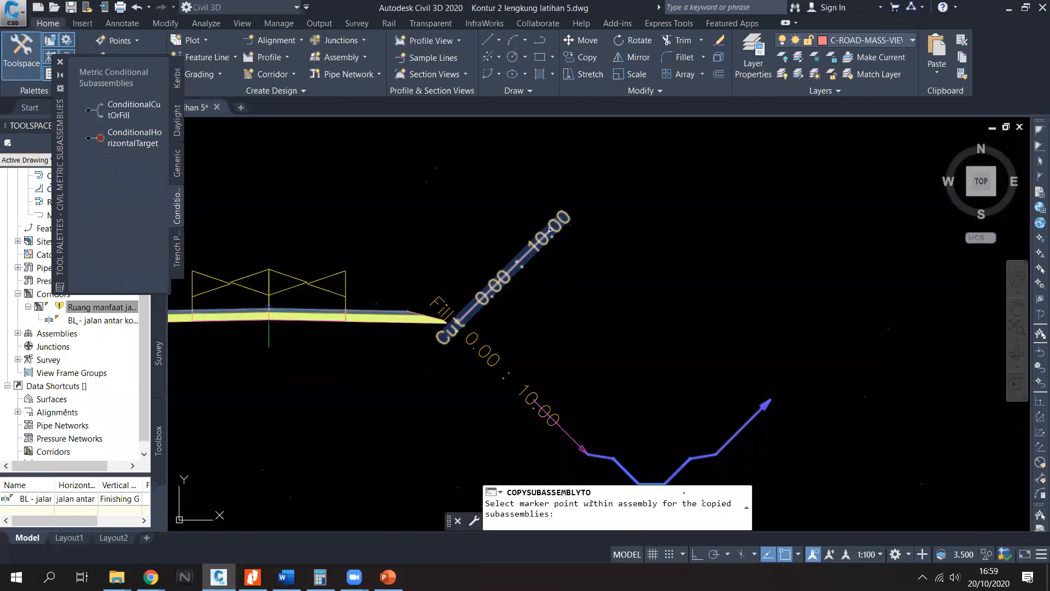
pyautogui.scroll(4, 549, 229)
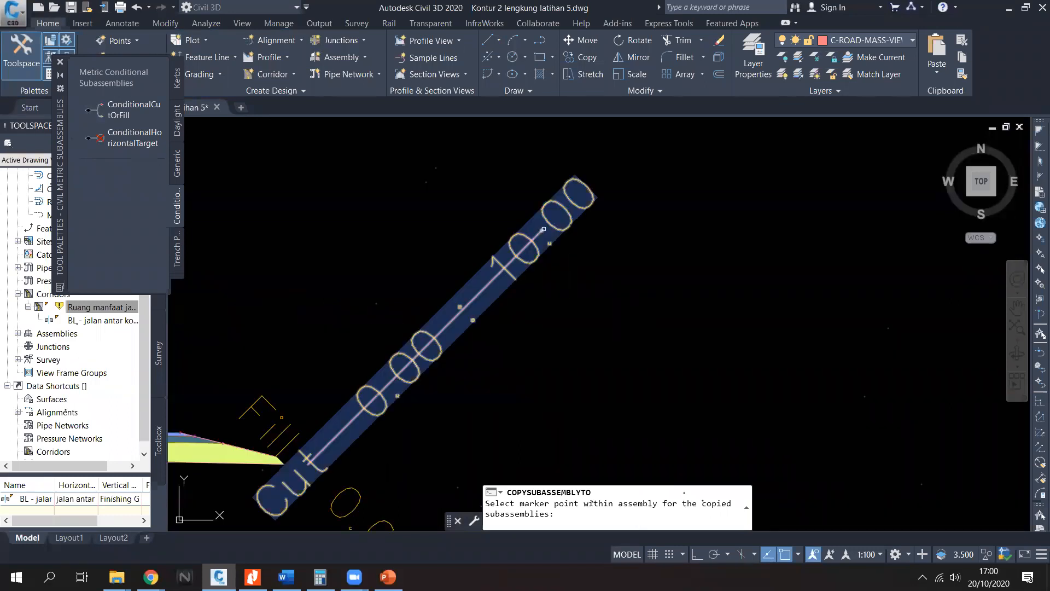
pyautogui.scroll(-4, 543, 229)
pyautogui.press('Escape')
pyautogui.scroll(-2, 544, 293)
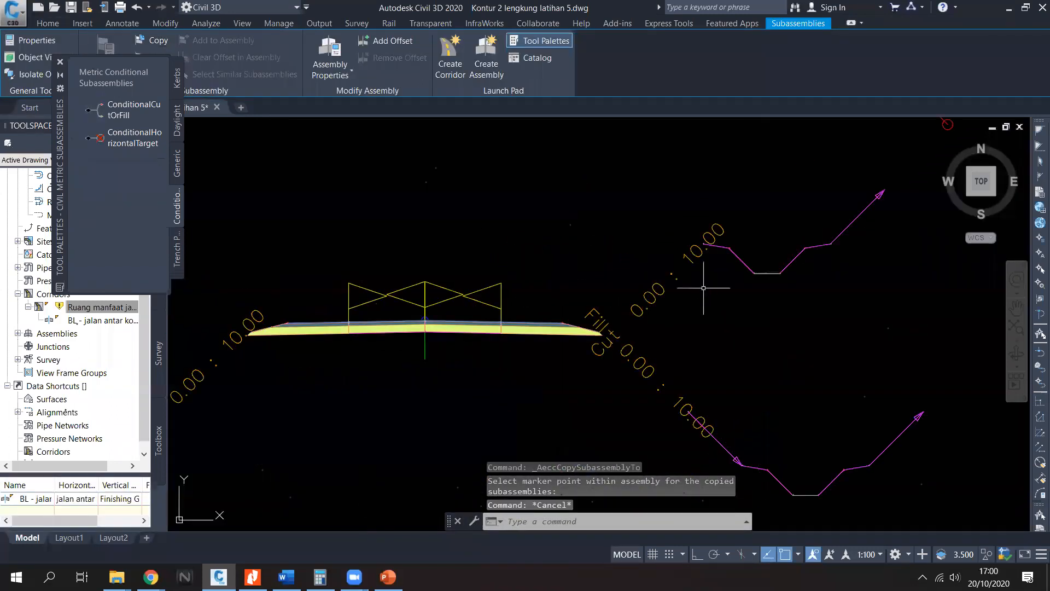
# Step: Mirror the right Cut conditional with its ditch and end slope onto the left road edge
pyautogui.scroll(-2, 704, 288)
pyautogui.click(785, 292)
pyautogui.click(687, 232)
pyautogui.click(806, 286)
pyautogui.click(750, 234)
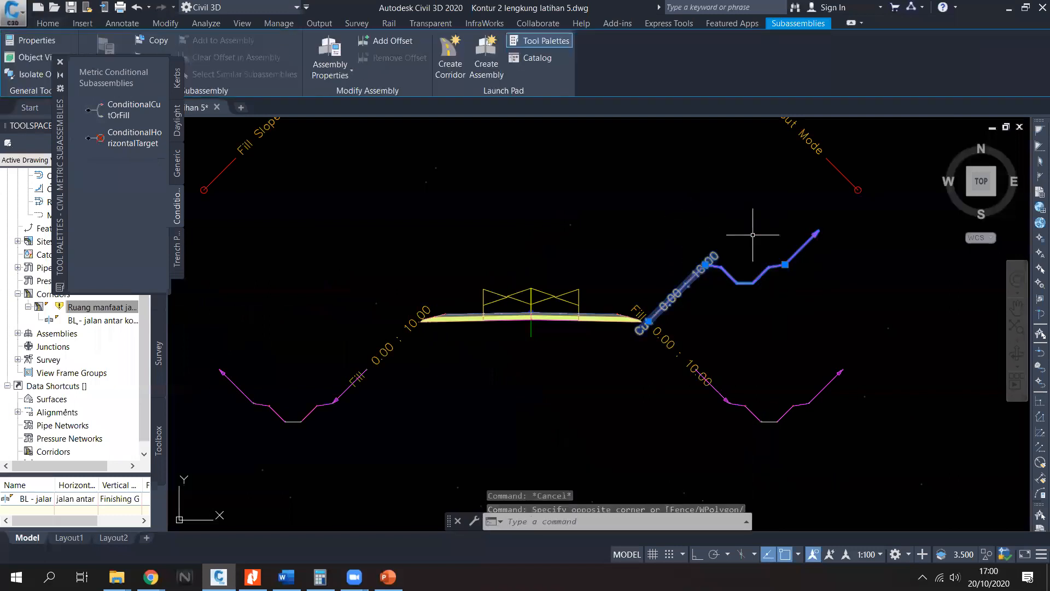
pyautogui.click(61, 63)
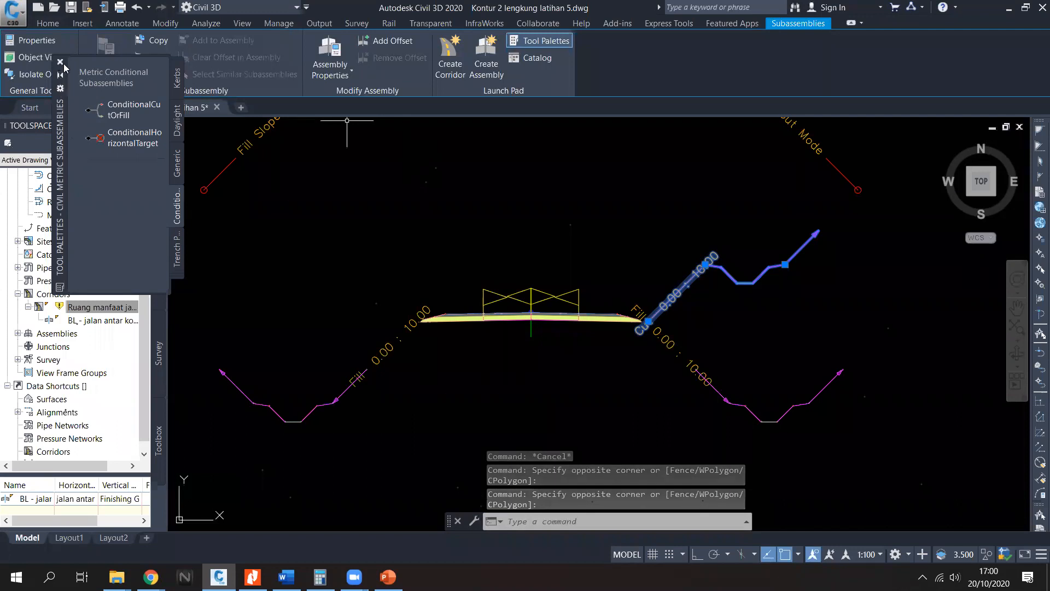
pyautogui.click(157, 75)
pyautogui.scroll(6, 426, 321)
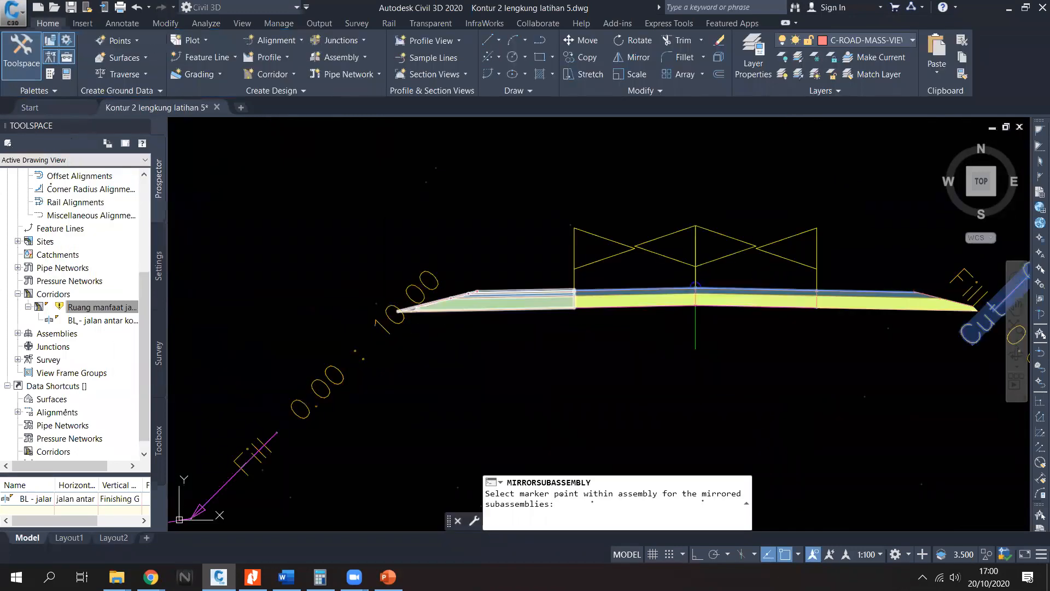
pyautogui.scroll(-2, 427, 304)
pyautogui.scroll(2, 383, 311)
pyautogui.scroll(-2, 419, 307)
pyautogui.scroll(2, 419, 306)
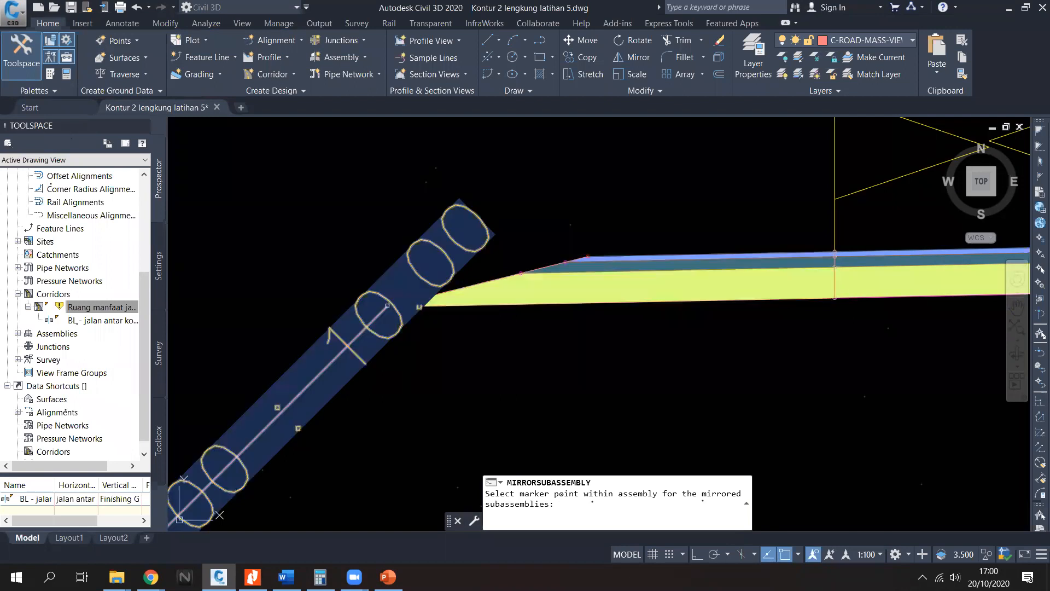
pyautogui.scroll(-2, 419, 306)
pyautogui.press('Escape')
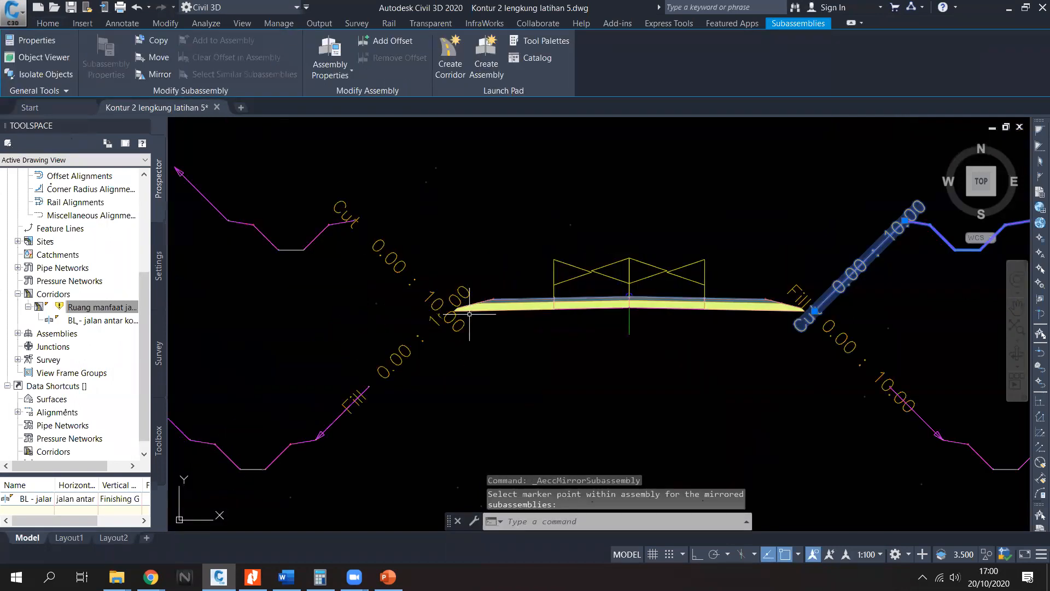
pyautogui.press('Escape')
# Step: Set all surface targets of the Ruang manfaat jalan corridor to kontur cimahi and rebuild the corridor
pyautogui.rightClick(91, 309)
pyautogui.click(109, 312)
pyautogui.click(662, 180)
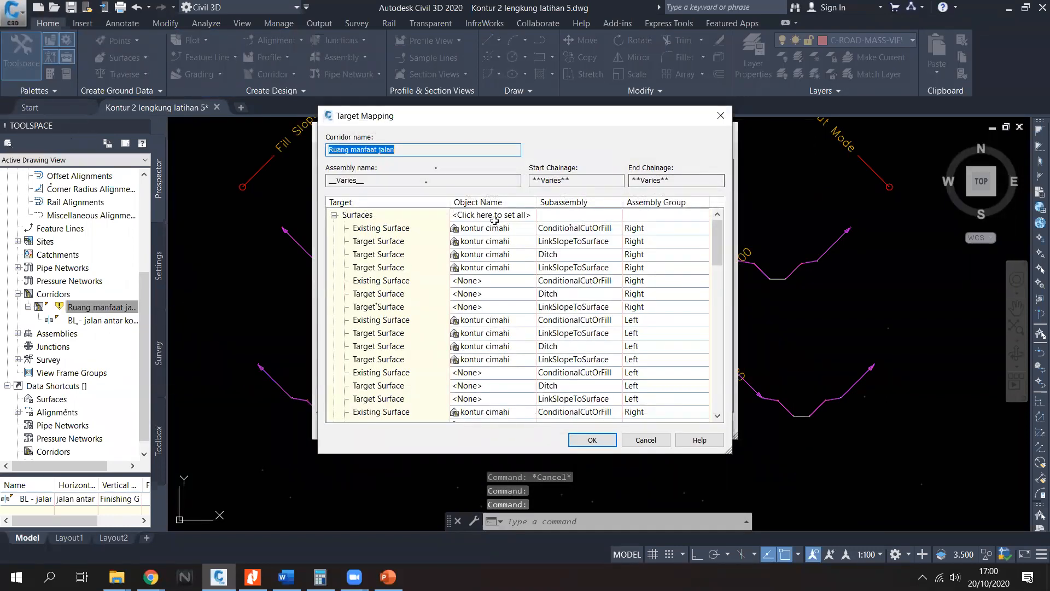
pyautogui.click(495, 215)
pyautogui.click(527, 365)
pyautogui.click(593, 439)
pyautogui.click(536, 425)
pyautogui.click(503, 267)
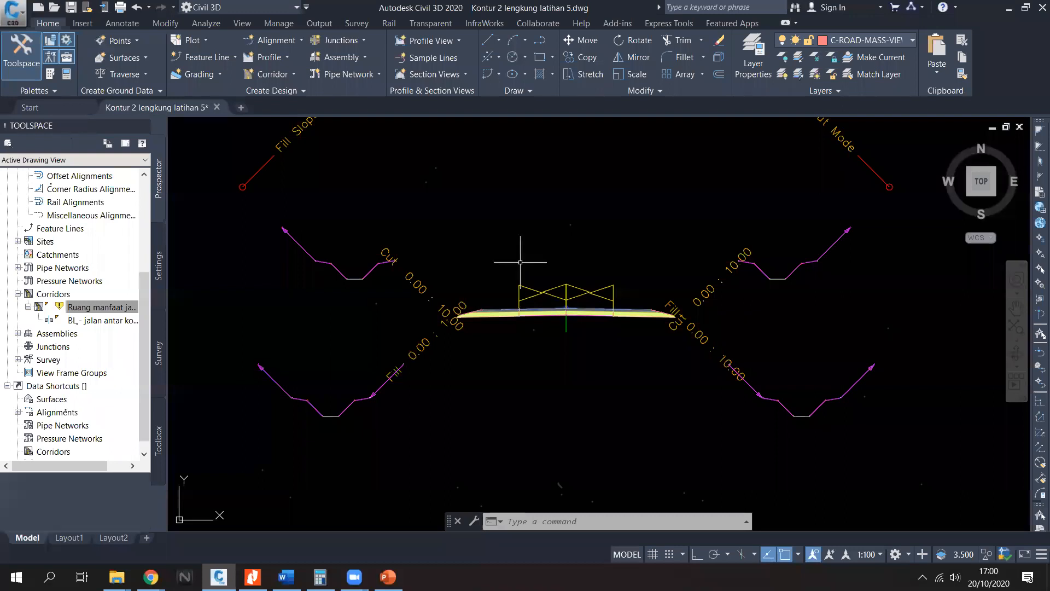
# Step: Examine the rebuilt cross sections up to chainage 0+550.00 for how ditches and slopes meet existing ground
pyautogui.scroll(-8, 520, 260)
pyautogui.moveTo(691, 311); pyautogui.dragTo(452, 217, button='middle')
pyautogui.scroll(10, 700, 317)
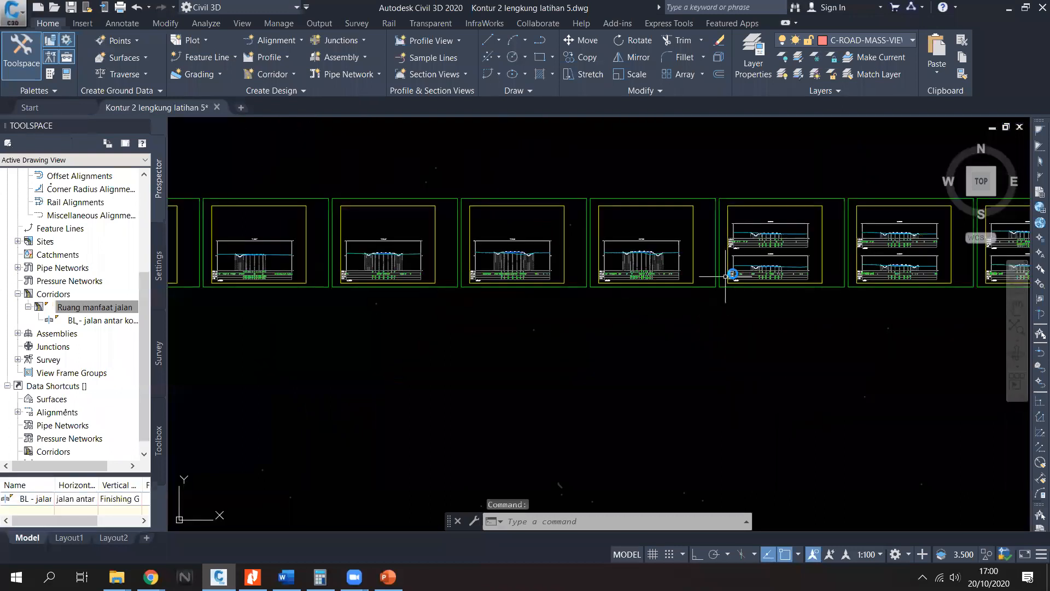
pyautogui.moveTo(757, 269); pyautogui.dragTo(638, 271, button='middle')
pyautogui.moveTo(793, 258); pyautogui.dragTo(616, 270, button='middle')
pyautogui.scroll(-2, 615, 274)
pyautogui.moveTo(1027, 262); pyautogui.dragTo(678, 272, button='middle')
pyautogui.scroll(1, 766, 262)
pyautogui.scroll(5, 596, 274)
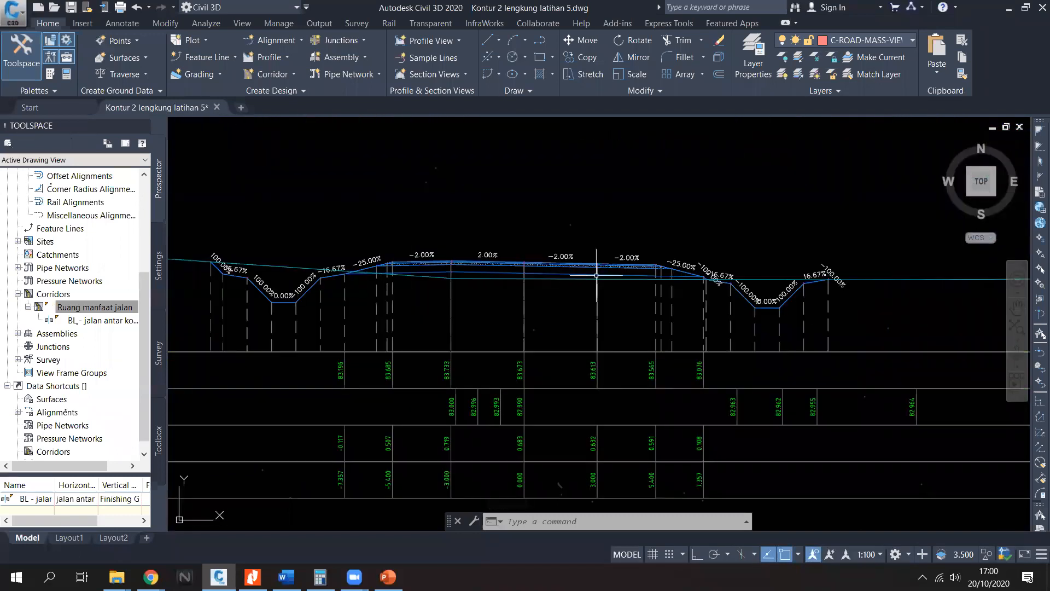
pyautogui.scroll(-5, 776, 293)
pyautogui.moveTo(776, 247); pyautogui.dragTo(395, 279, button='middle')
pyautogui.moveTo(719, 268); pyautogui.dragTo(543, 269, button='middle')
pyautogui.moveTo(639, 265); pyautogui.dragTo(598, 288, button='middle')
pyautogui.scroll(3, 651, 221)
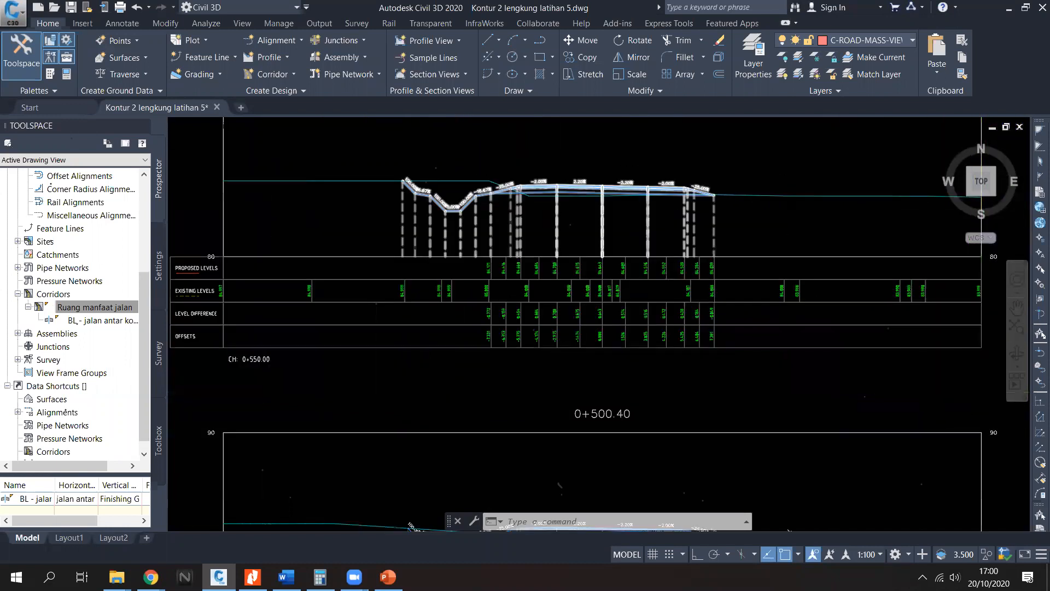
# Step: Compare the left and right ditches and end slopes in the sections from 0+600.00 to 0+900.00
pyautogui.moveTo(673, 218); pyautogui.dragTo(688, 243, button='middle')
pyautogui.scroll(-4, 691, 242)
pyautogui.moveTo(821, 279)
pyautogui.mouseDown(button='middle')
pyautogui.moveTo(574, 265)
pyautogui.moveTo(773, 322)
pyautogui.mouseUp(button='middle')
pyautogui.scroll(2, 854, 311)
pyautogui.scroll(2, 596, 286)
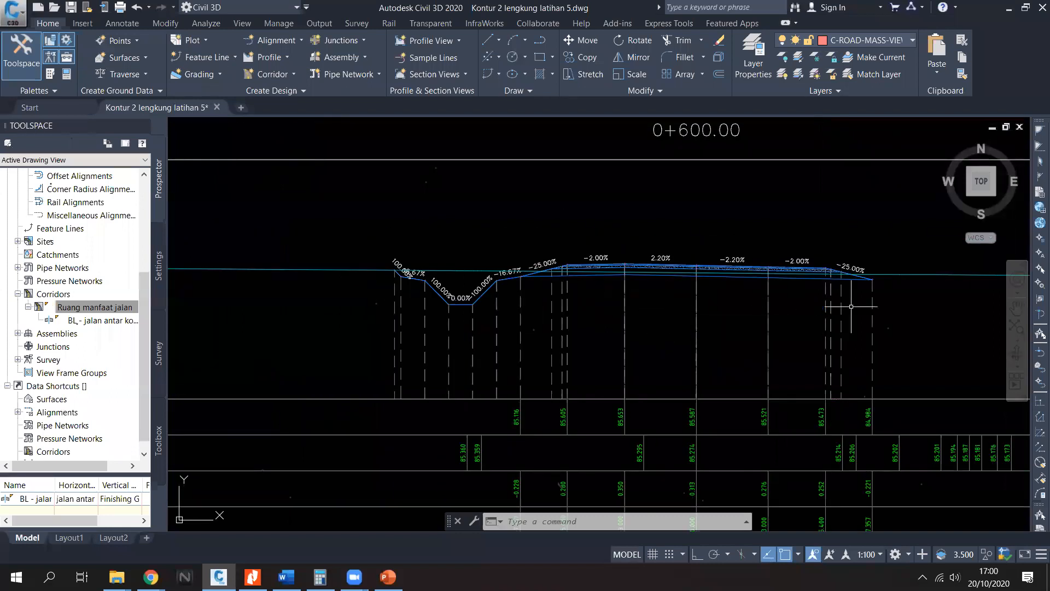
pyautogui.scroll(-5, 851, 307)
pyautogui.scroll(3, 703, 301)
pyautogui.scroll(-3, 618, 289)
pyautogui.scroll(8, 620, 302)
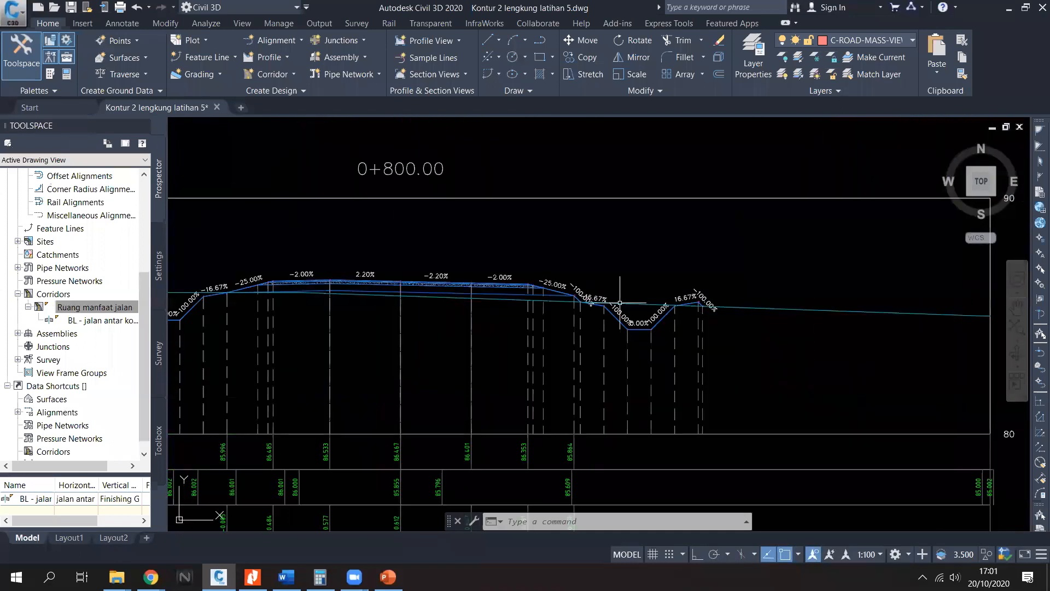
pyautogui.scroll(-6, 619, 303)
pyautogui.scroll(6, 754, 302)
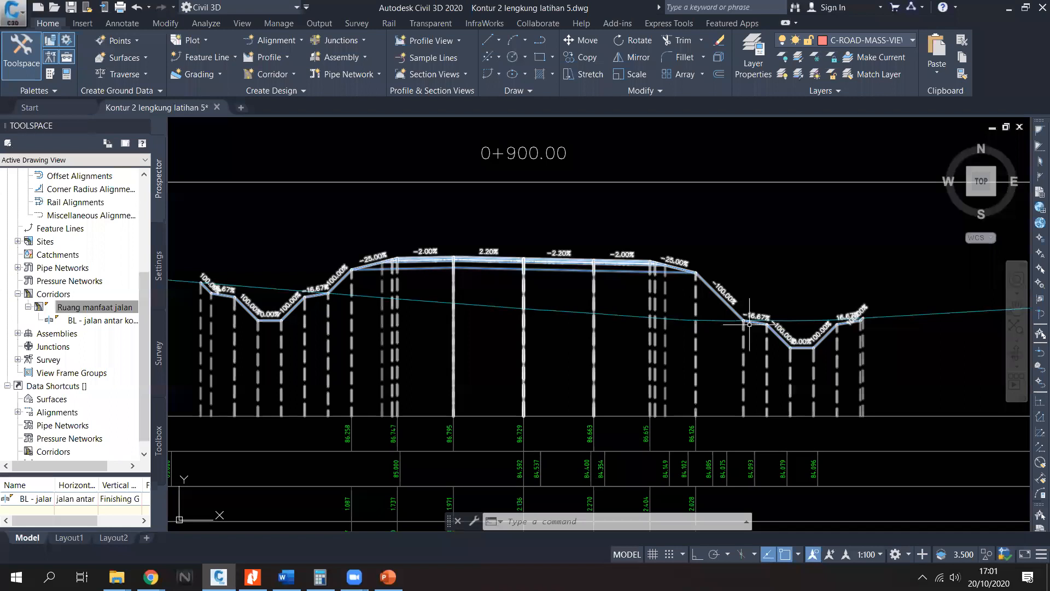
pyautogui.moveTo(471, 311); pyautogui.dragTo(524, 311, button='middle')
pyautogui.scroll(-5, 399, 305)
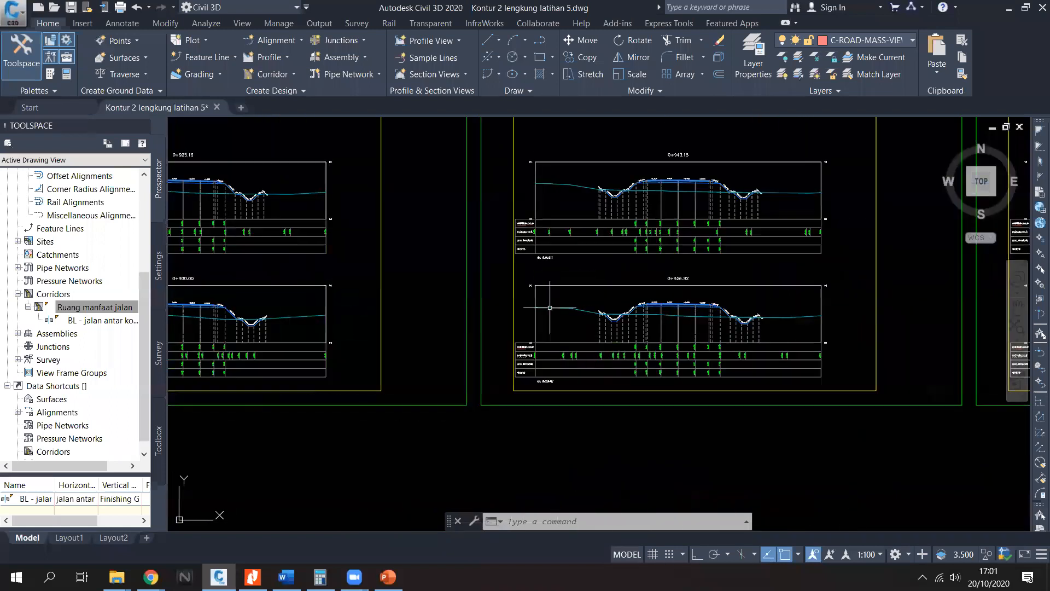
# Step: Inspect the section sheets from chainage 0+900.00 to 1+100.00 for ditches on both road sides
pyautogui.scroll(5, 572, 239)
pyautogui.moveTo(585, 185); pyautogui.dragTo(544, 286, button='middle')
pyautogui.scroll(-1, 544, 287)
pyautogui.moveTo(766, 291); pyautogui.dragTo(487, 286, button='middle')
pyautogui.moveTo(834, 291); pyautogui.dragTo(555, 286, button='middle')
pyautogui.moveTo(788, 329); pyautogui.dragTo(426, 302, button='middle')
pyautogui.moveTo(750, 309); pyautogui.dragTo(448, 307, button='middle')
pyautogui.moveTo(750, 316); pyautogui.dragTo(465, 310, button='middle')
pyautogui.moveTo(668, 251); pyautogui.dragTo(410, 294, button='middle')
pyautogui.moveTo(700, 282); pyautogui.dragTo(389, 277, button='middle')
pyautogui.moveTo(733, 295); pyautogui.dragTo(547, 322, button='middle')
pyautogui.scroll(2, 738, 393)
pyautogui.scroll(-3, 728, 372)
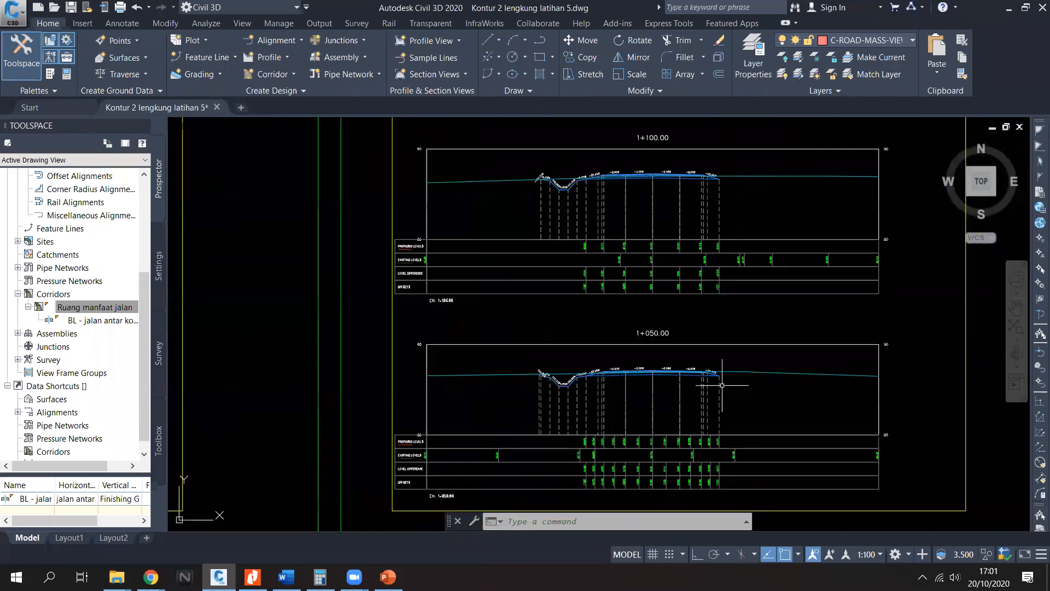
# Step: Check the ditch shape and the right road edge in the sections from 1+050.00 to 1+342.60
pyautogui.scroll(3, 645, 368)
pyautogui.scroll(4, 720, 337)
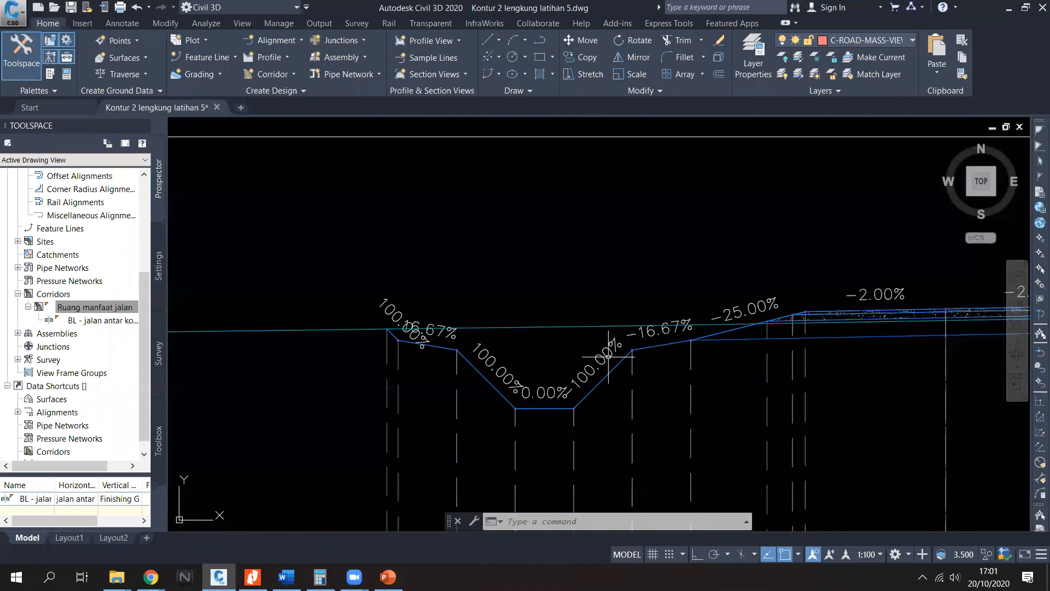
pyautogui.scroll(-4, 608, 354)
pyautogui.scroll(6, 561, 273)
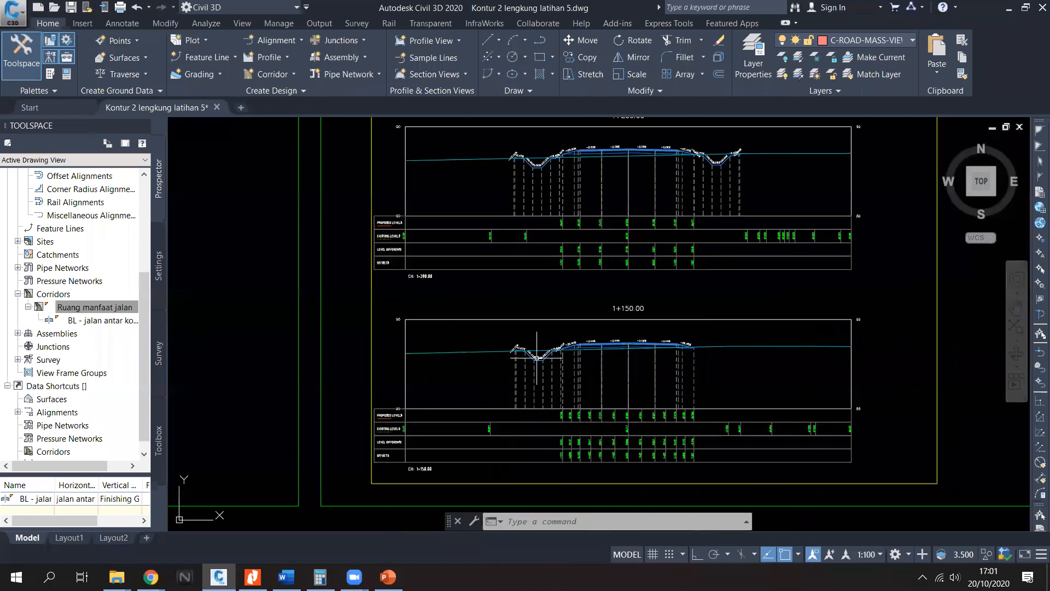
pyautogui.moveTo(561, 267); pyautogui.dragTo(534, 345, button='middle')
pyautogui.scroll(-2, 535, 345)
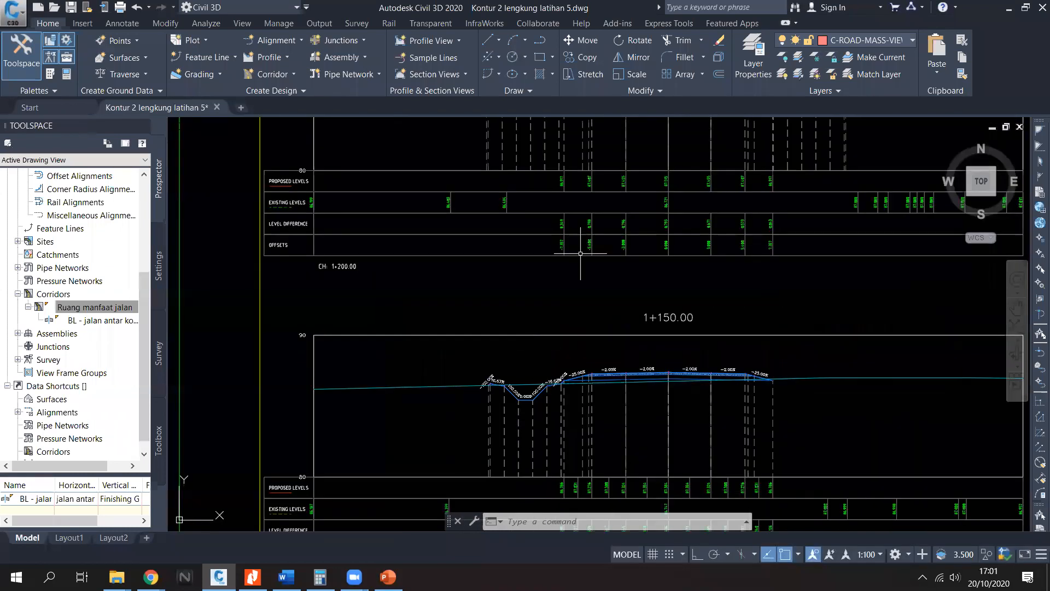
pyautogui.moveTo(580, 253); pyautogui.dragTo(563, 344, button='middle')
pyautogui.scroll(-5, 533, 252)
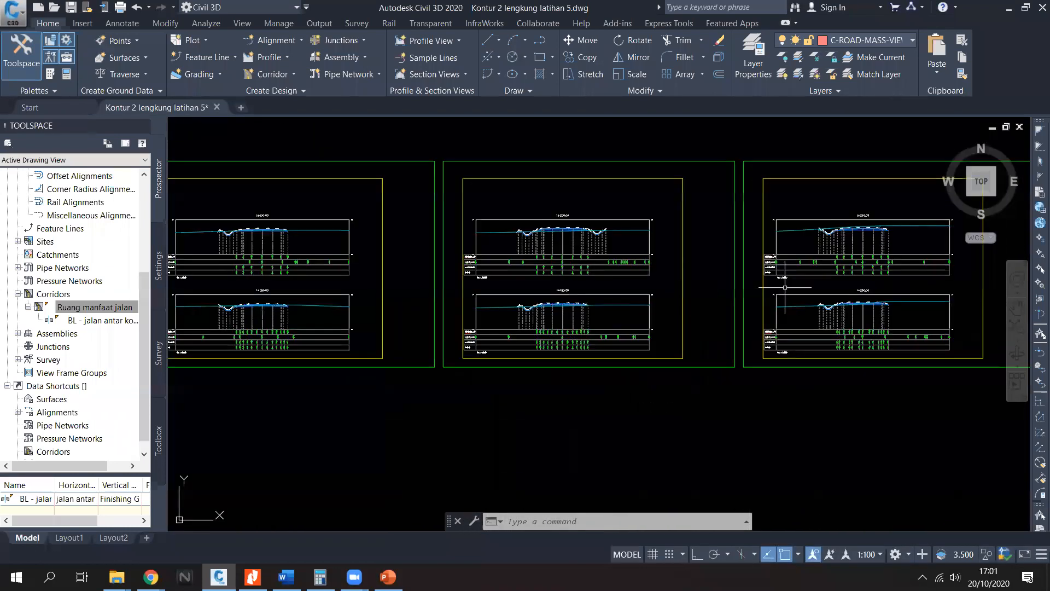
pyautogui.scroll(3, 785, 287)
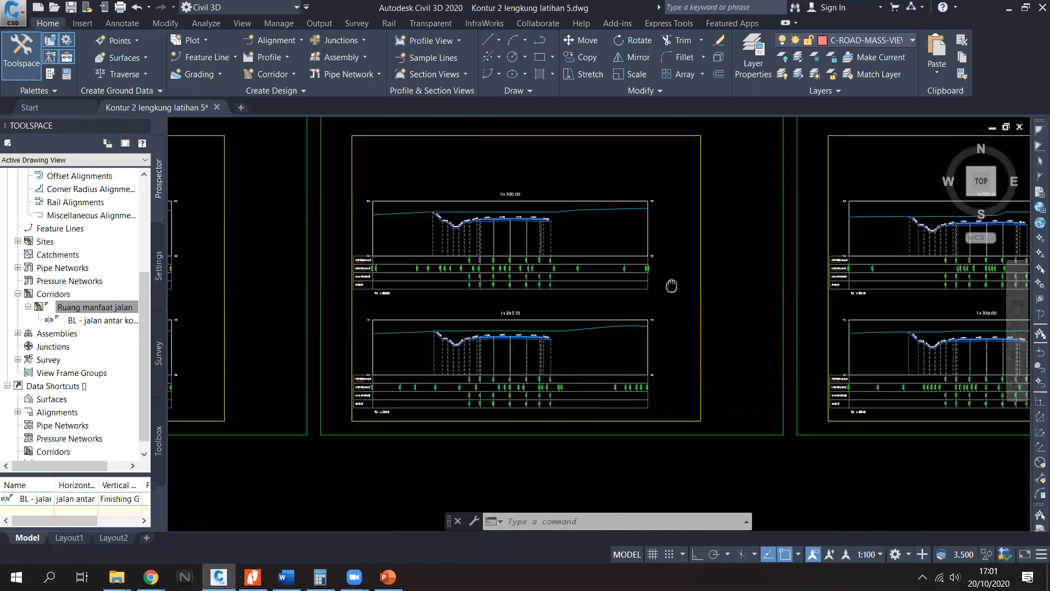
pyautogui.moveTo(809, 278); pyautogui.dragTo(525, 269, button='middle')
pyautogui.moveTo(759, 274); pyautogui.dragTo(539, 273, button='middle')
pyautogui.moveTo(856, 290); pyautogui.dragTo(723, 293, button='middle')
pyautogui.scroll(2, 724, 321)
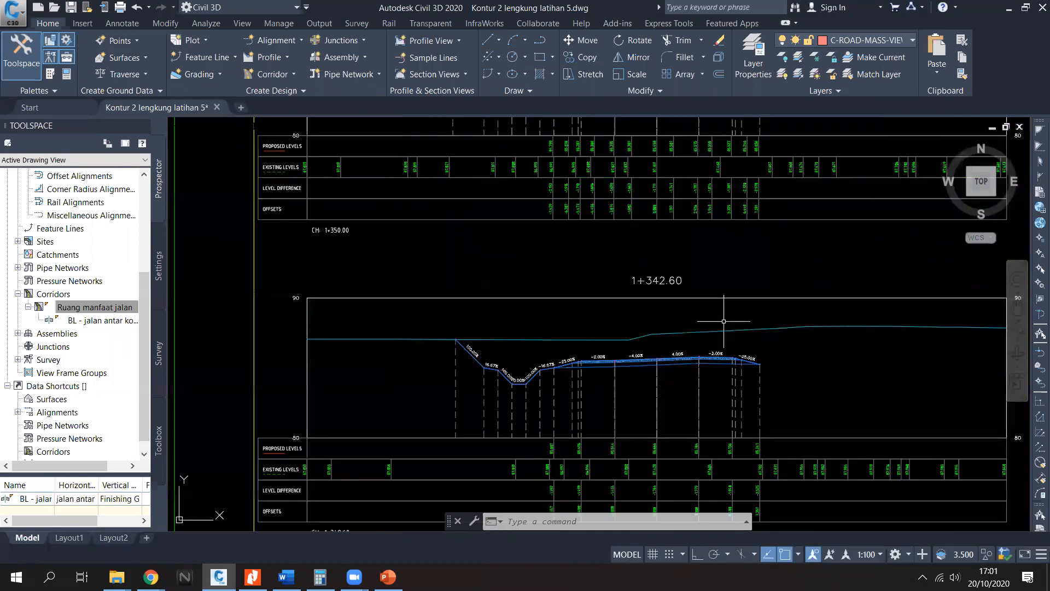
# Step: Delete the right-side Cut conditional with its ditch and end slope from the road assembly
pyautogui.scroll(-9, 779, 313)
pyautogui.scroll(6, 555, 251)
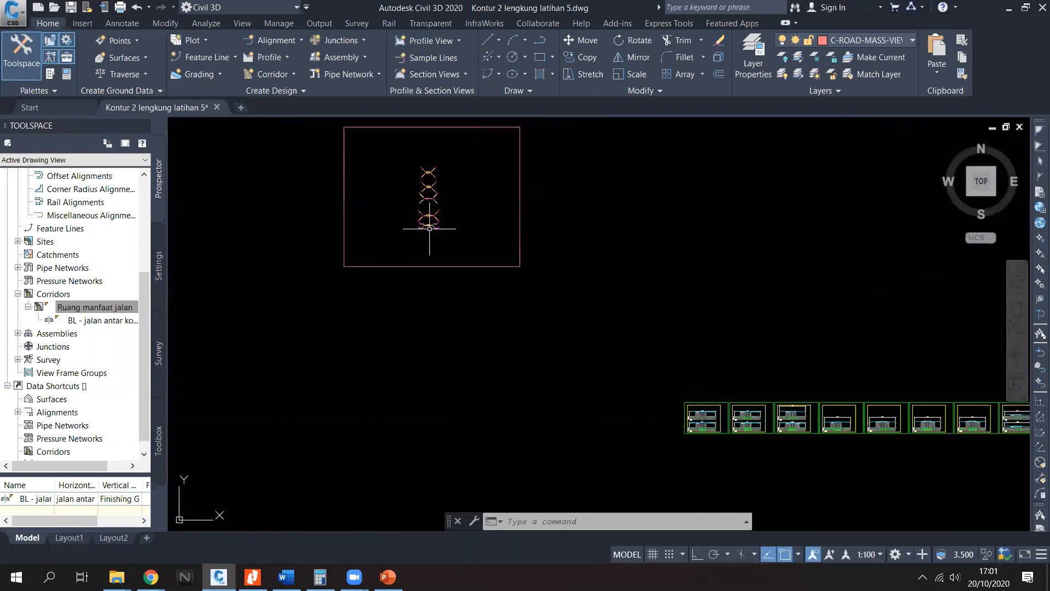
pyautogui.scroll(4, 520, 230)
pyautogui.click(770, 295)
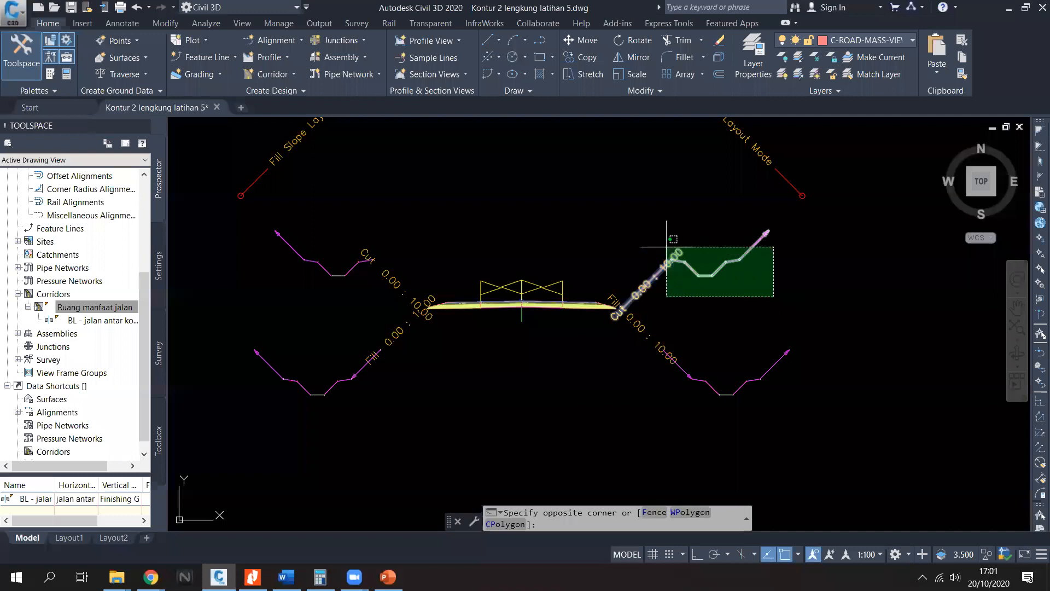
pyautogui.click(649, 241)
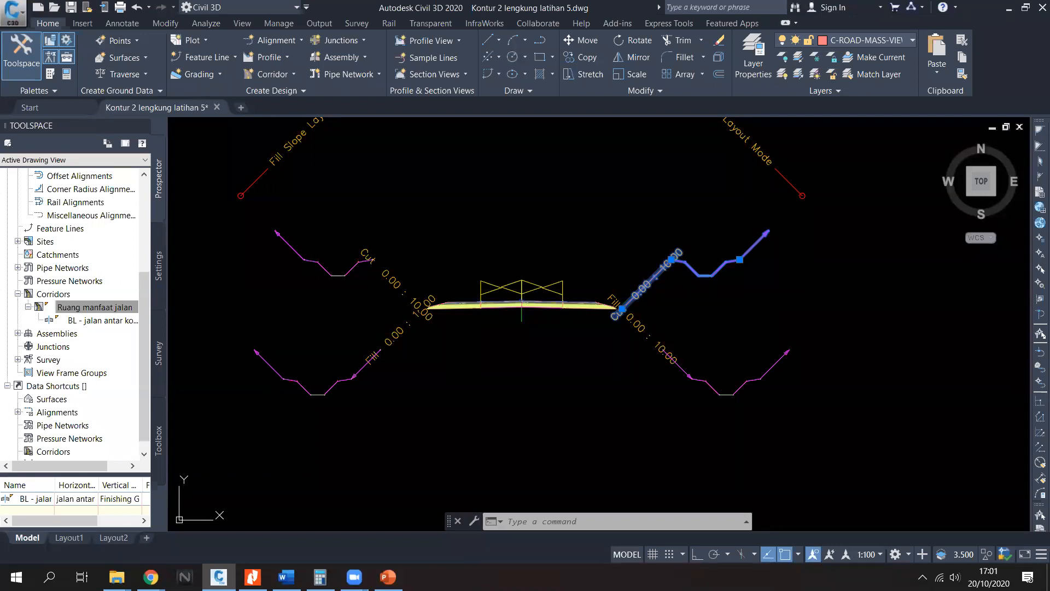
pyautogui.press('Delete')
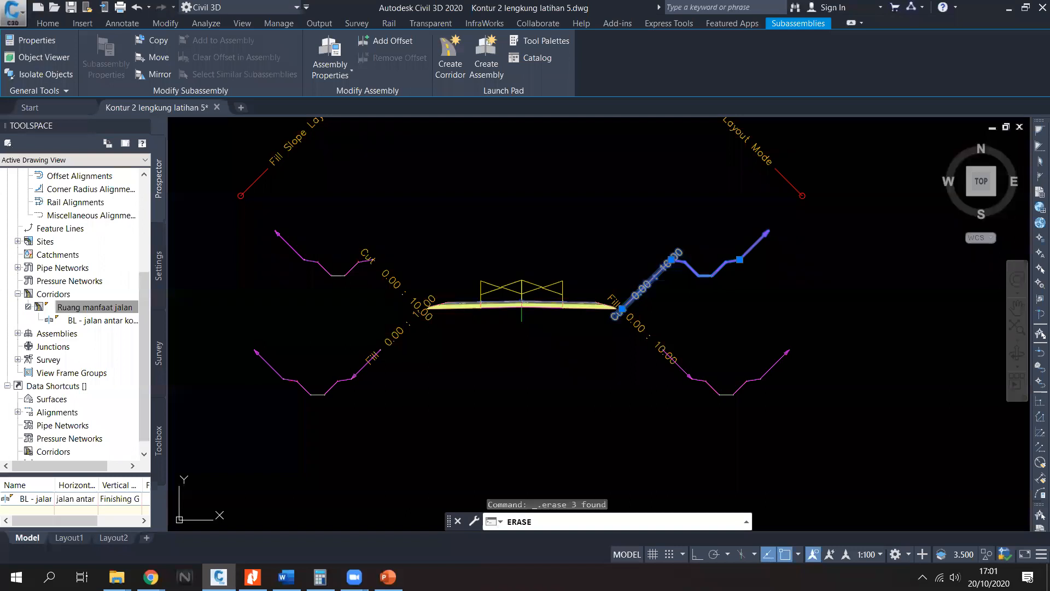
pyautogui.click(387, 296)
pyautogui.click(281, 213)
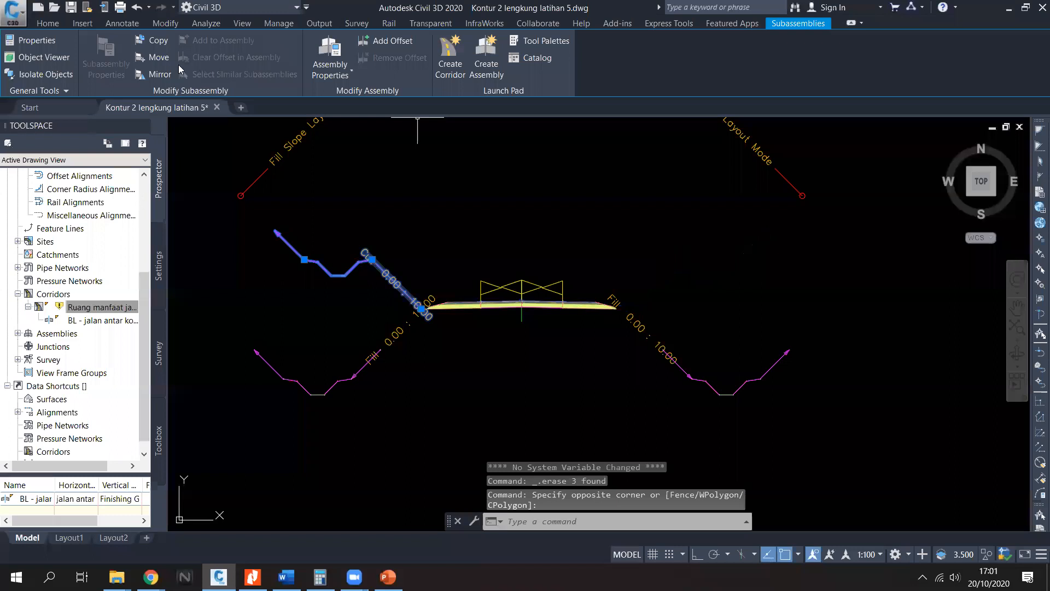
pyautogui.click(155, 74)
pyautogui.scroll(5, 654, 306)
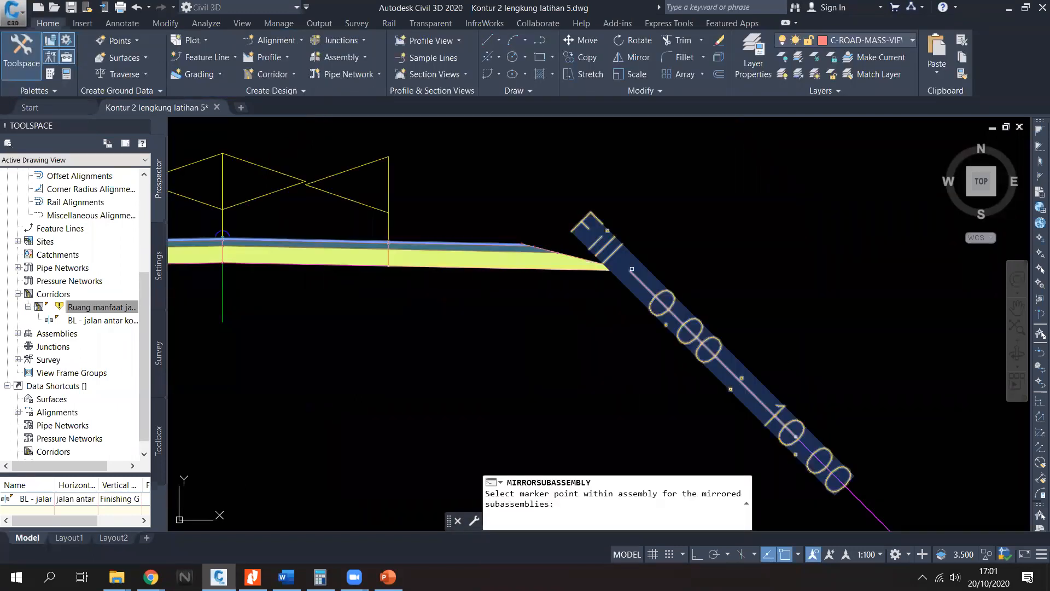
pyautogui.scroll(-5, 632, 268)
pyautogui.press('Escape')
pyautogui.press('Escape')
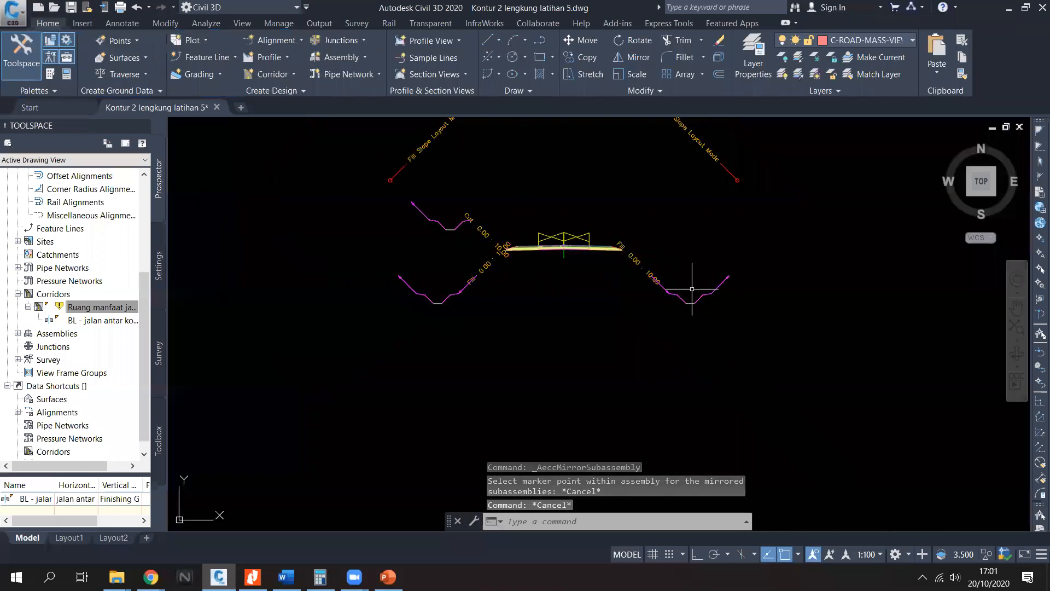
# Step: Delete the right-side Fill conditional with its slope and ditch subassemblies from the road assembly
pyautogui.click(747, 322)
pyautogui.click(671, 269)
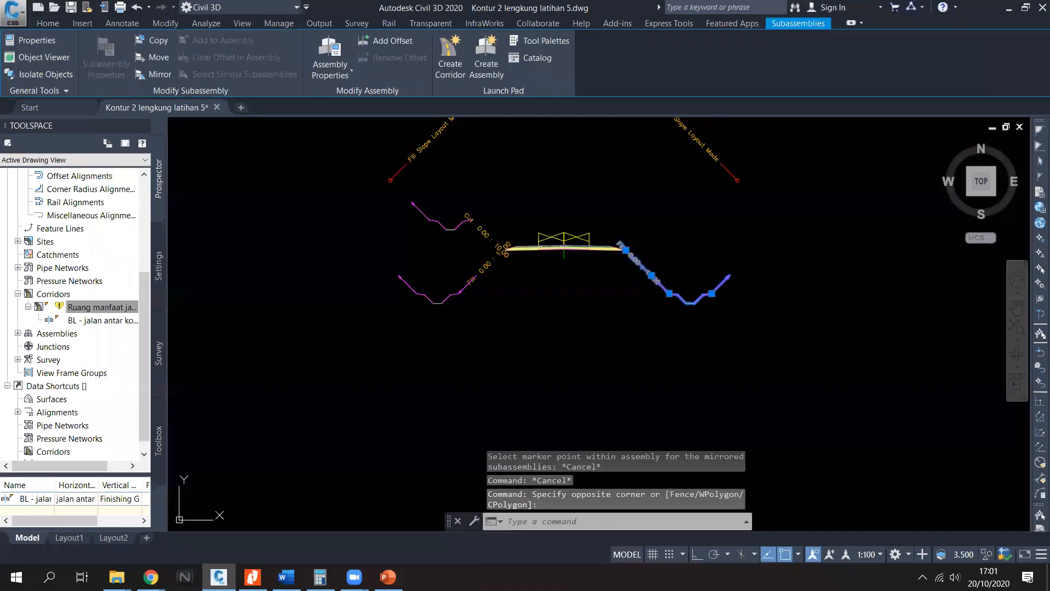
pyautogui.press('Delete')
# Step: Mirror the complete left Cut and Fill branches, including ditches and slopes, onto the outer point of the right road edge
pyautogui.click(481, 322)
pyautogui.click(438, 207)
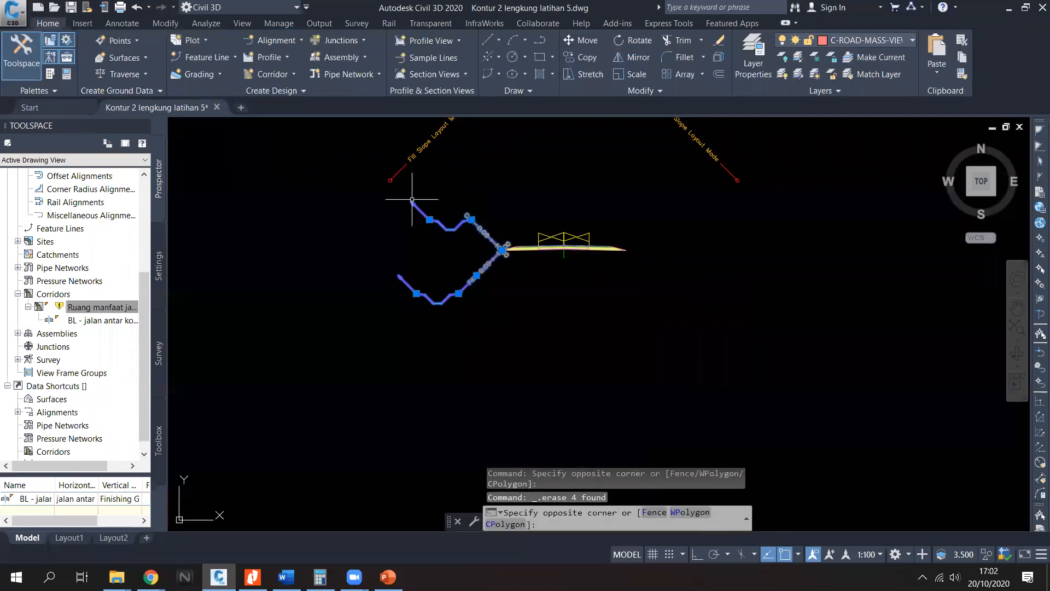
pyautogui.click(158, 74)
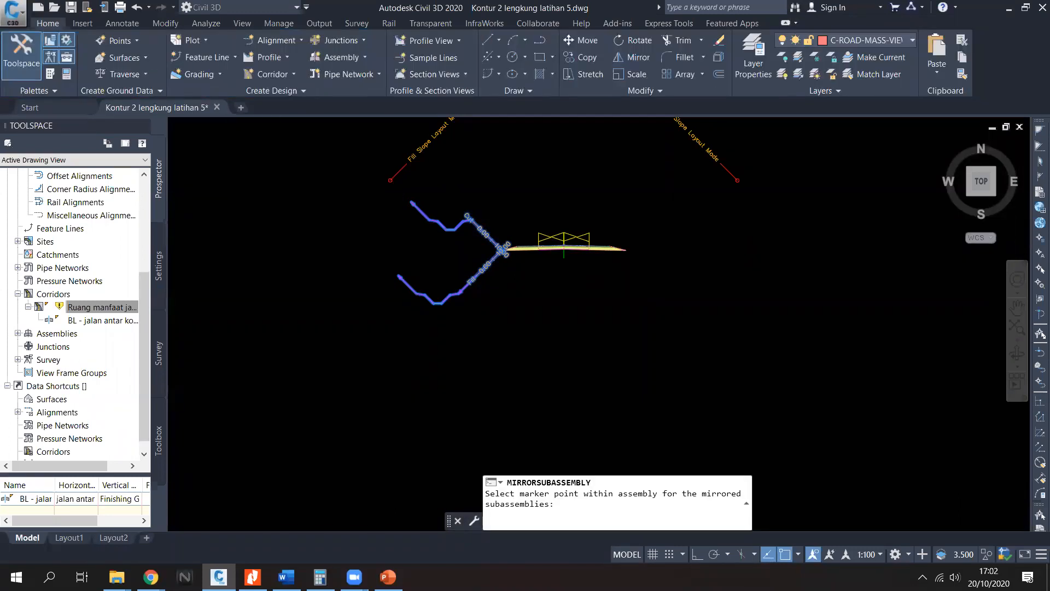
pyautogui.scroll(6, 612, 305)
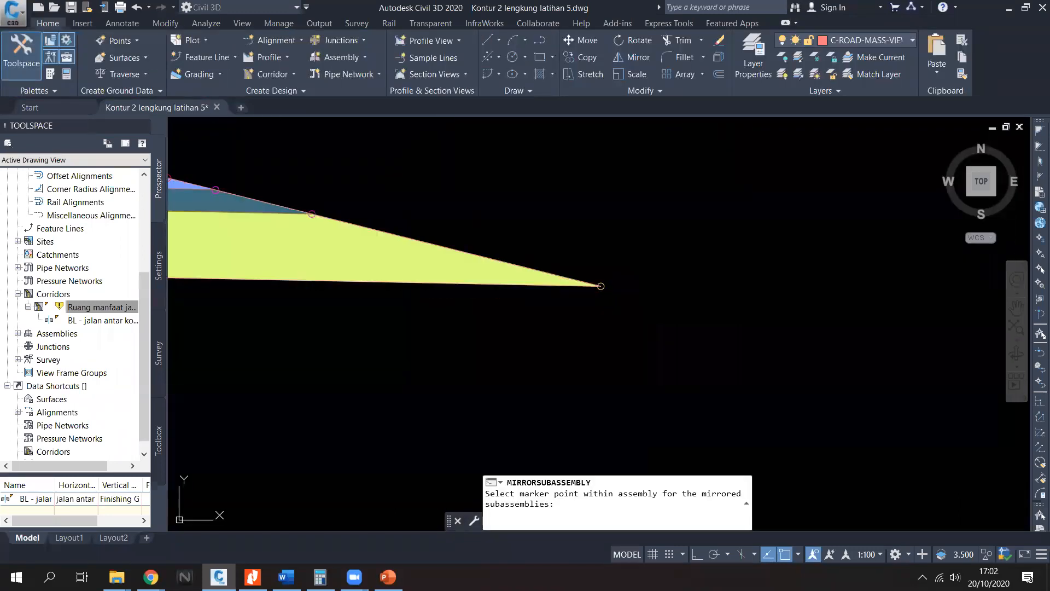
pyautogui.click(612, 306)
pyautogui.scroll(-5, 602, 312)
pyautogui.scroll(-4, 738, 352)
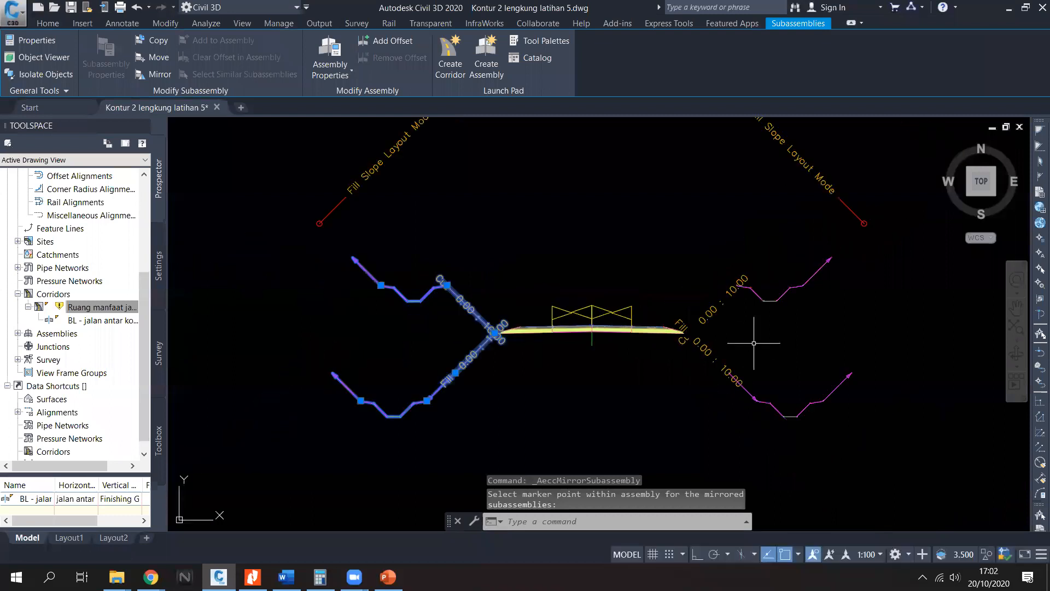
pyautogui.press('Escape')
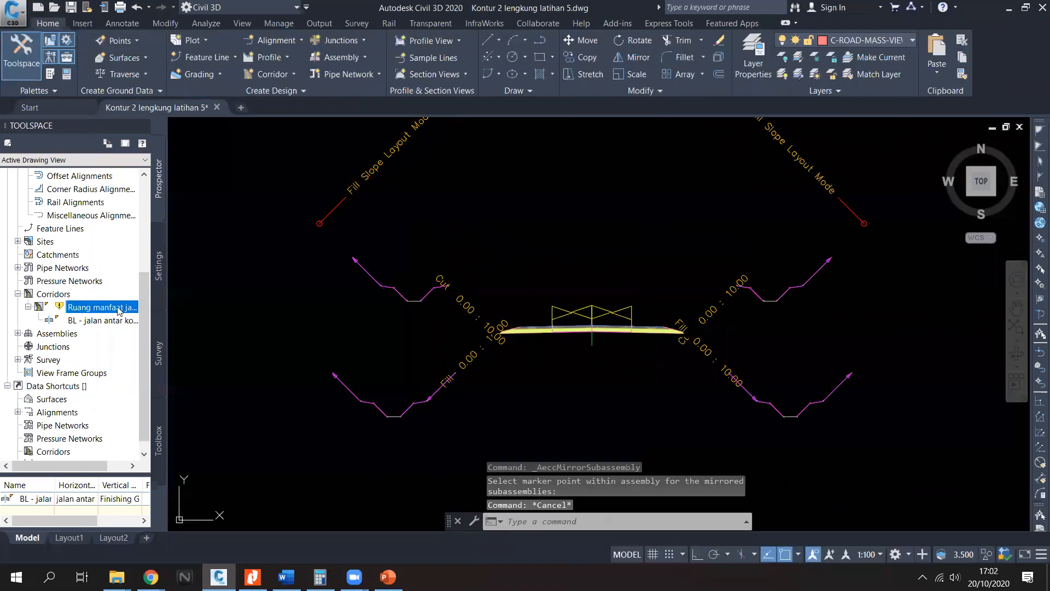
# Step: Set all surface targets of the Ruang manfaat jalan corridor to kontur cimahi again and rebuild the corridor
pyautogui.rightClick(131, 308)
pyautogui.click(141, 314)
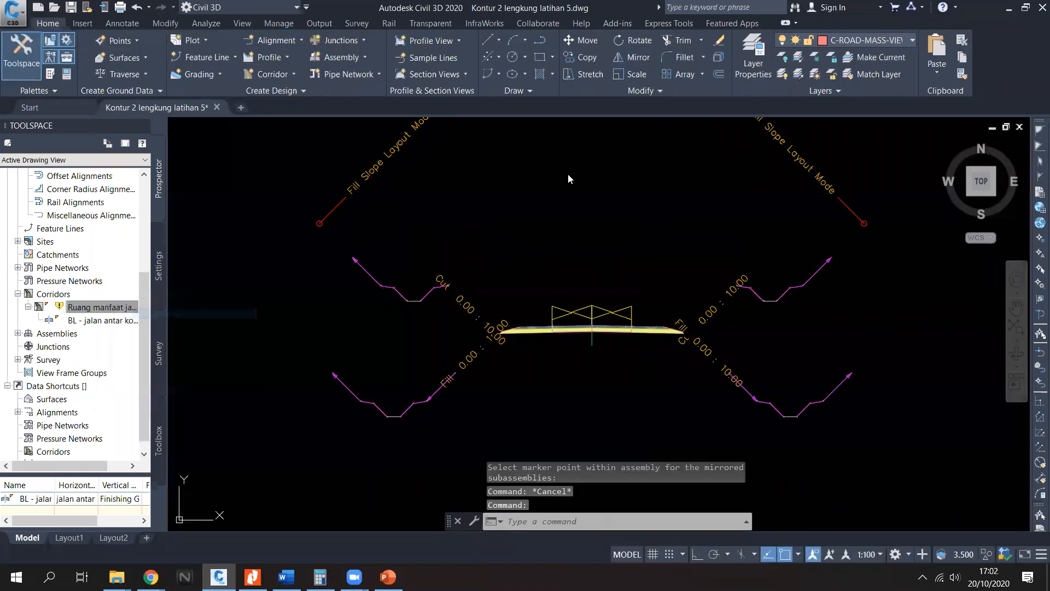
pyautogui.click(629, 180)
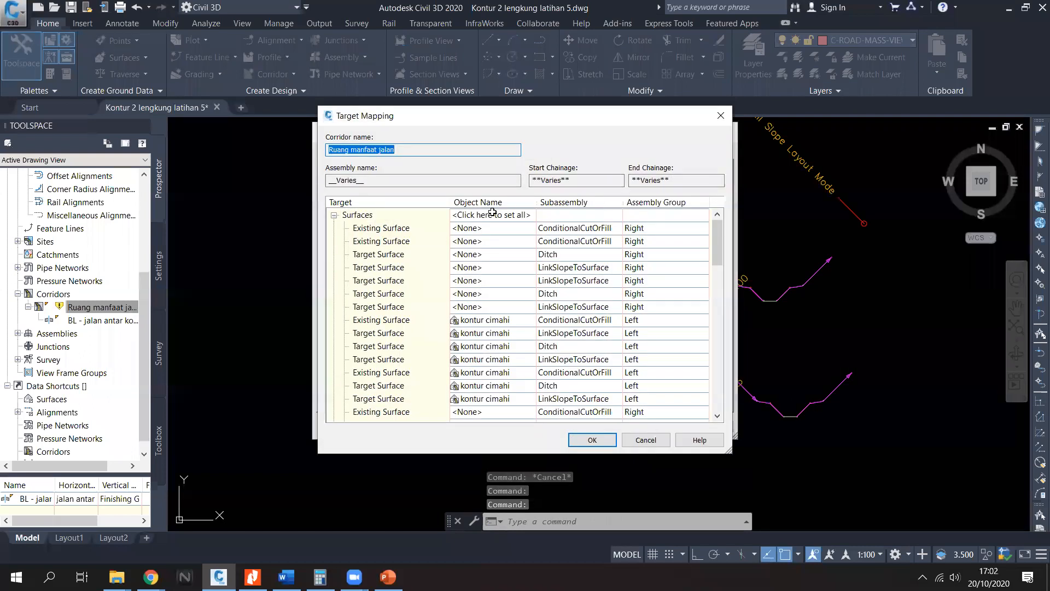
pyautogui.click(491, 214)
pyautogui.click(430, 242)
pyautogui.click(526, 365)
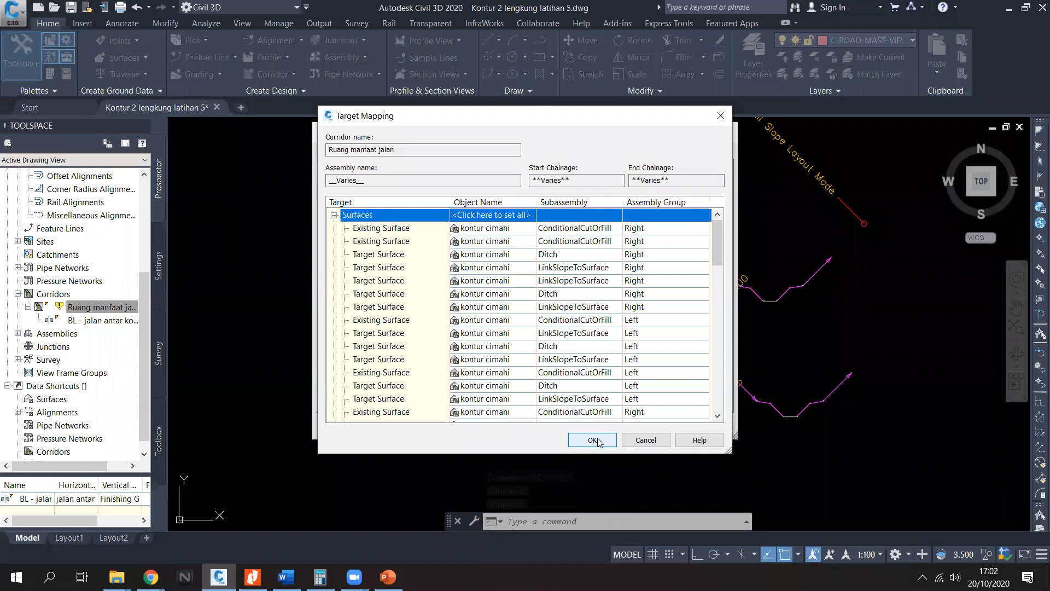
pyautogui.click(593, 440)
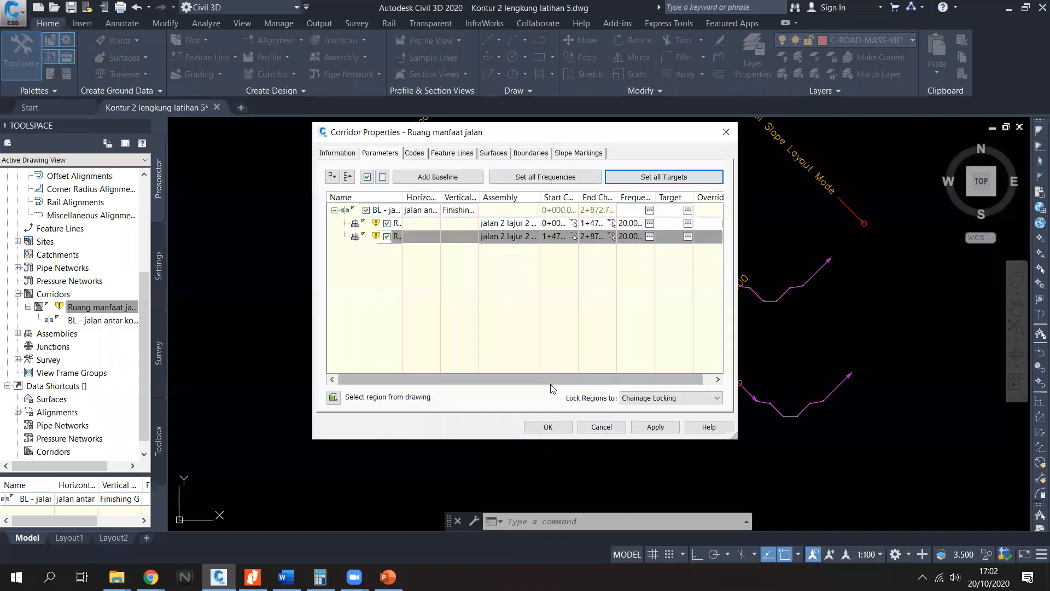
pyautogui.click(548, 427)
pyautogui.click(508, 262)
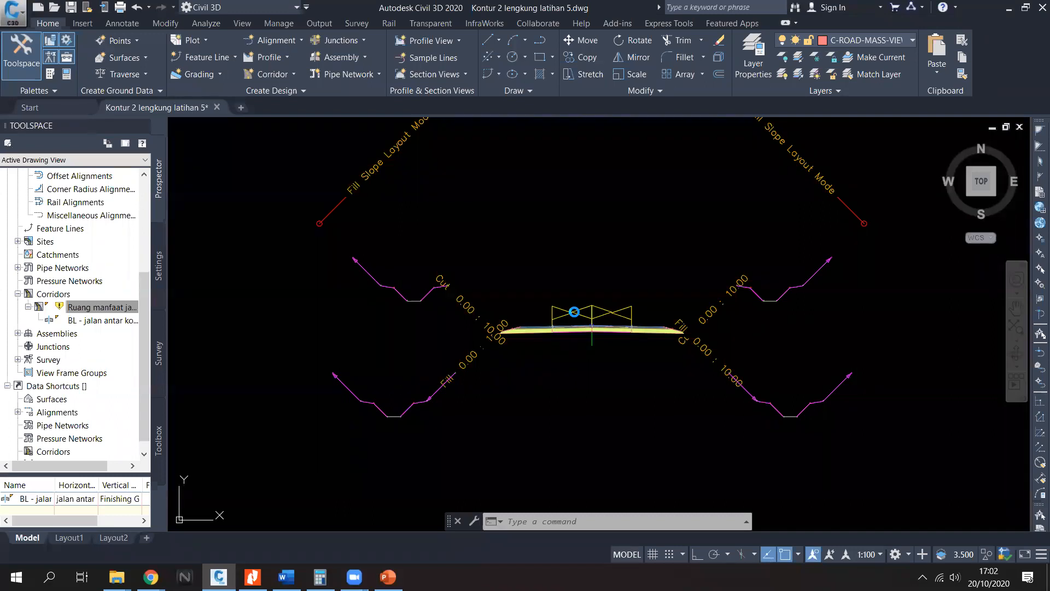
# Step: Examine the rebuilt sections around 0+150.00 and 0+200.00 for ditches and slope tie-in on both sides
pyautogui.scroll(-6, 614, 319)
pyautogui.moveTo(614, 319)
pyautogui.mouseDown(button='middle')
pyautogui.moveTo(790, 375)
pyautogui.moveTo(547, 309)
pyautogui.mouseUp(button='middle')
pyautogui.scroll(-2, 547, 308)
pyautogui.scroll(1, 772, 472)
pyautogui.moveTo(772, 472); pyautogui.dragTo(625, 385, button='middle')
pyautogui.scroll(3, 625, 385)
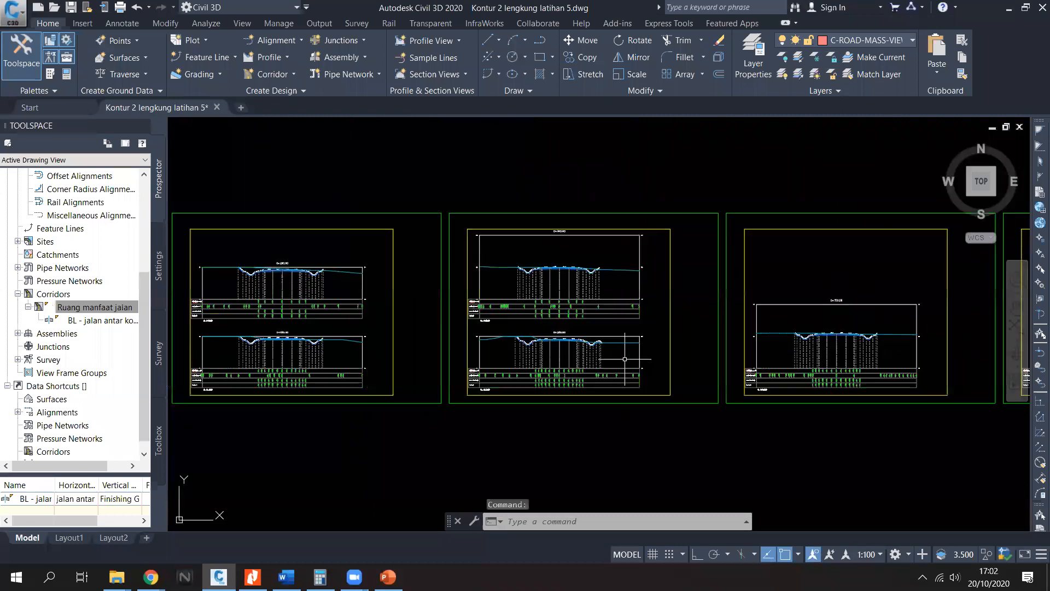
pyautogui.scroll(8, 623, 359)
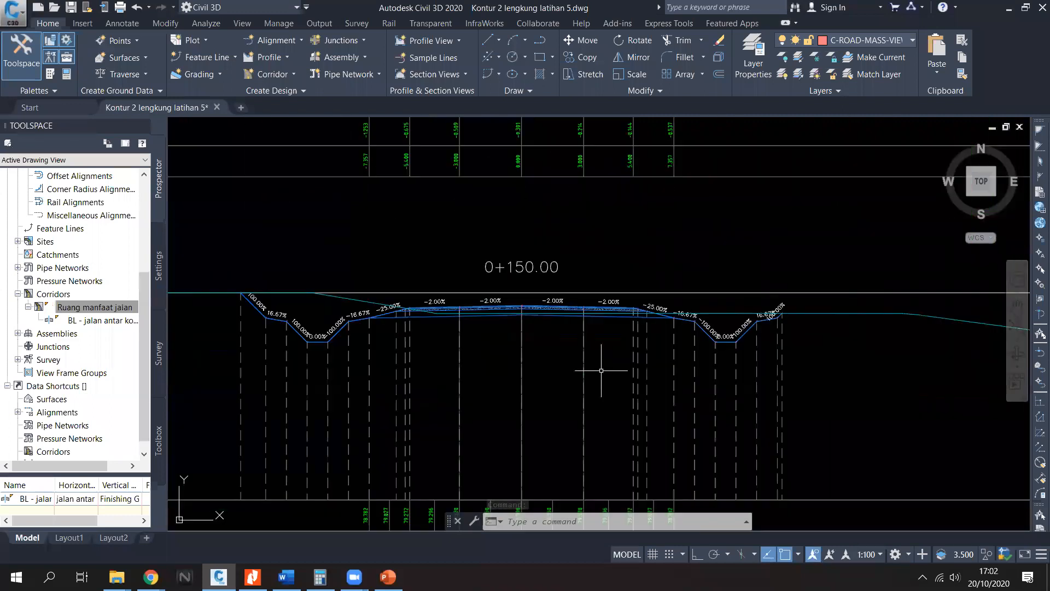
pyautogui.scroll(-2, 775, 351)
pyautogui.moveTo(751, 282); pyautogui.dragTo(751, 322, button='middle')
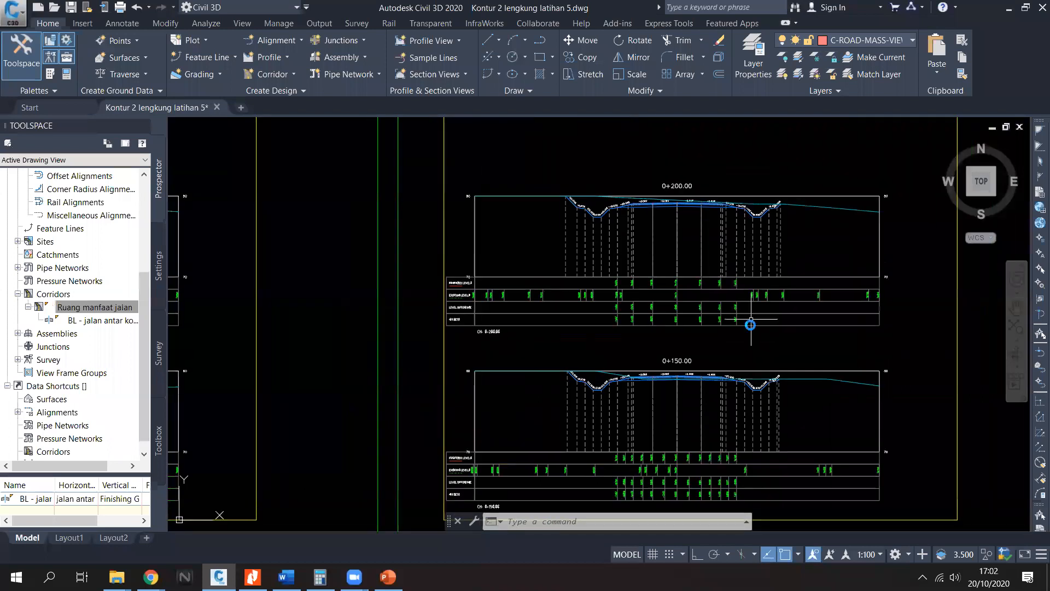
# Step: Examine the 0+450.00 cross section for its ditches and slope tie-in to existing ground
pyautogui.scroll(-3, 750, 321)
pyautogui.moveTo(811, 331); pyautogui.dragTo(450, 320, button='middle')
pyautogui.scroll(-2, 449, 320)
pyautogui.scroll(8, 737, 310)
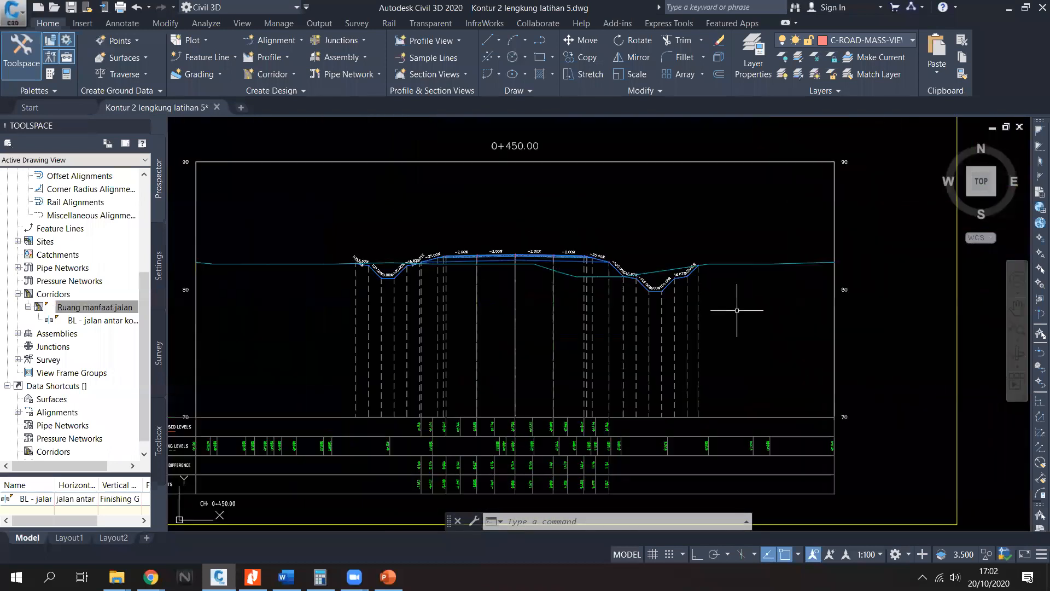
pyautogui.scroll(-4, 548, 261)
pyautogui.scroll(4, 703, 305)
pyautogui.scroll(-5, 542, 297)
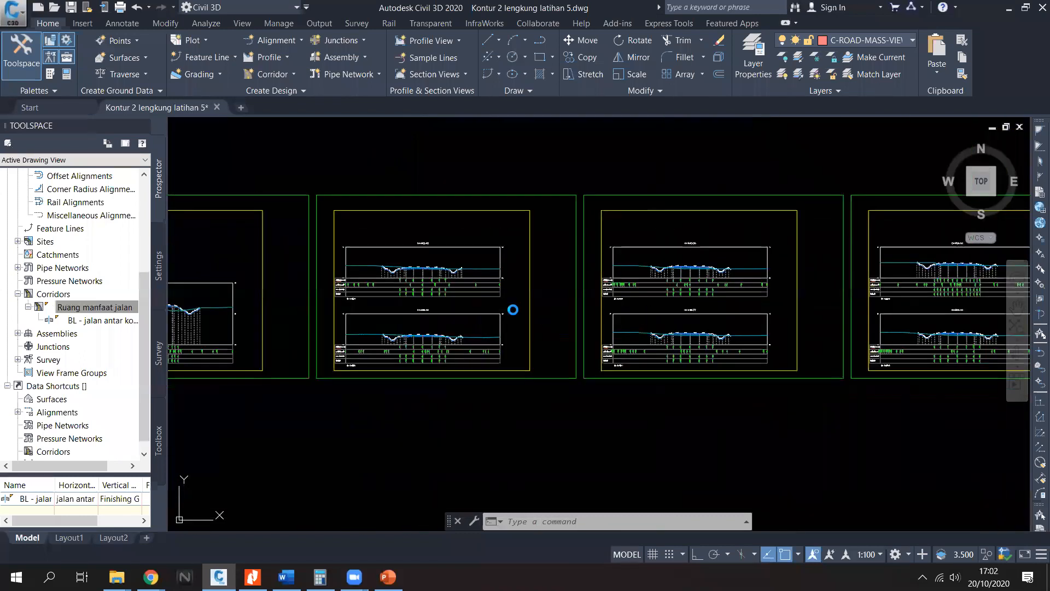
# Step: Review the remaining cross-section sheets through 1+309.60 and 1+328.10 for ditches and cut slopes on both sides
pyautogui.scroll(5, 680, 271)
pyautogui.moveTo(754, 303)
pyautogui.mouseDown(button='middle')
pyautogui.moveTo(438, 301)
pyautogui.moveTo(469, 298)
pyautogui.mouseUp(button='middle')
pyautogui.scroll(2, 792, 348)
pyautogui.scroll(-3, 724, 371)
pyautogui.moveTo(825, 349); pyautogui.dragTo(477, 335, button='middle')
pyautogui.moveTo(766, 333); pyautogui.dragTo(449, 326, button='middle')
pyautogui.scroll(2, 525, 337)
pyautogui.moveTo(810, 337); pyautogui.dragTo(631, 340, button='middle')
pyautogui.moveTo(734, 346); pyautogui.dragTo(541, 344, button='middle')
pyautogui.moveTo(808, 375); pyautogui.dragTo(551, 370, button='middle')
pyautogui.moveTo(796, 350); pyautogui.dragTo(492, 342, button='middle')
pyautogui.moveTo(770, 333)
pyautogui.mouseDown(button='middle')
pyautogui.moveTo(426, 330)
pyautogui.moveTo(570, 338)
pyautogui.moveTo(458, 338)
pyautogui.mouseUp(button='middle')
pyautogui.moveTo(772, 340); pyautogui.dragTo(454, 339, button='middle')
pyautogui.scroll(1, 533, 328)
pyautogui.scroll(2, 705, 352)
pyautogui.scroll(-5, 673, 337)
pyautogui.moveTo(808, 330); pyautogui.dragTo(556, 285, button='middle')
pyautogui.scroll(2, 915, 278)
pyautogui.moveTo(915, 279); pyautogui.dragTo(631, 272, button='middle')
pyautogui.scroll(2, 705, 358)
pyautogui.scroll(-4, 703, 361)
pyautogui.scroll(1, 752, 356)
pyautogui.moveTo(781, 340); pyautogui.dragTo(435, 339, button='middle')
pyautogui.scroll(2, 751, 298)
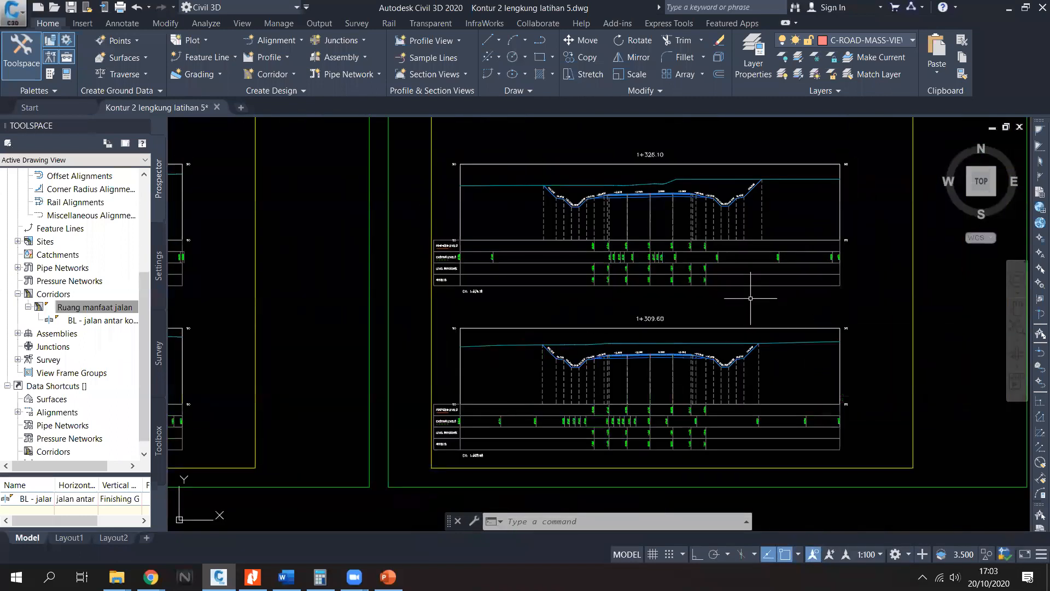
# Step: Inspect the left Cut and Fill branches of the road assembly, including their ditches and outer slopes
pyautogui.scroll(-7, 751, 330)
pyautogui.moveTo(307, 295); pyautogui.dragTo(621, 317, button='middle')
pyautogui.scroll(7, 438, 234)
pyautogui.moveTo(466, 200); pyautogui.dragTo(445, 306, button='middle')
pyautogui.scroll(1, 505, 275)
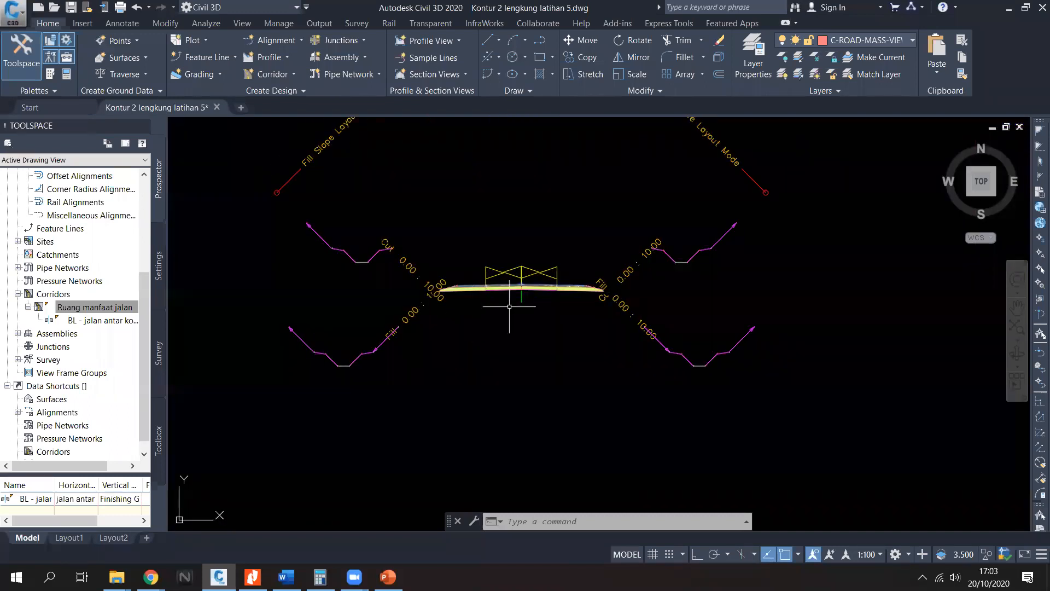
pyautogui.scroll(1, 510, 307)
pyautogui.moveTo(509, 307); pyautogui.dragTo(663, 328, button='middle')
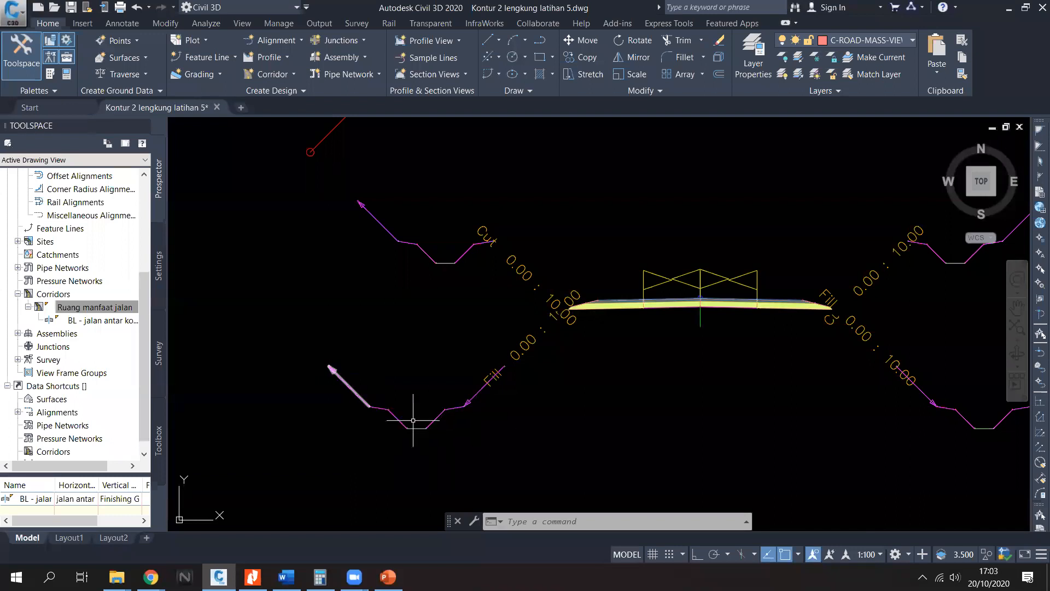
# Step: Examine the 0+441.49 cross section, checking the right-side fill slope, ditch and tie-in to existing ground
pyautogui.scroll(-6, 385, 246)
pyautogui.moveTo(800, 410); pyautogui.dragTo(669, 354, button='middle')
pyautogui.scroll(-3, 668, 353)
pyautogui.scroll(6, 814, 460)
pyautogui.moveTo(974, 378)
pyautogui.mouseDown(button='middle')
pyautogui.moveTo(602, 364)
pyautogui.moveTo(691, 352)
pyautogui.mouseUp(button='middle')
pyautogui.moveTo(783, 365); pyautogui.dragTo(520, 334, button='middle')
pyautogui.moveTo(817, 348); pyautogui.dragTo(438, 347, button='middle')
pyautogui.moveTo(767, 337); pyautogui.dragTo(511, 334, button='middle')
pyautogui.scroll(2, 733, 333)
pyautogui.moveTo(826, 344); pyautogui.dragTo(666, 341, button='middle')
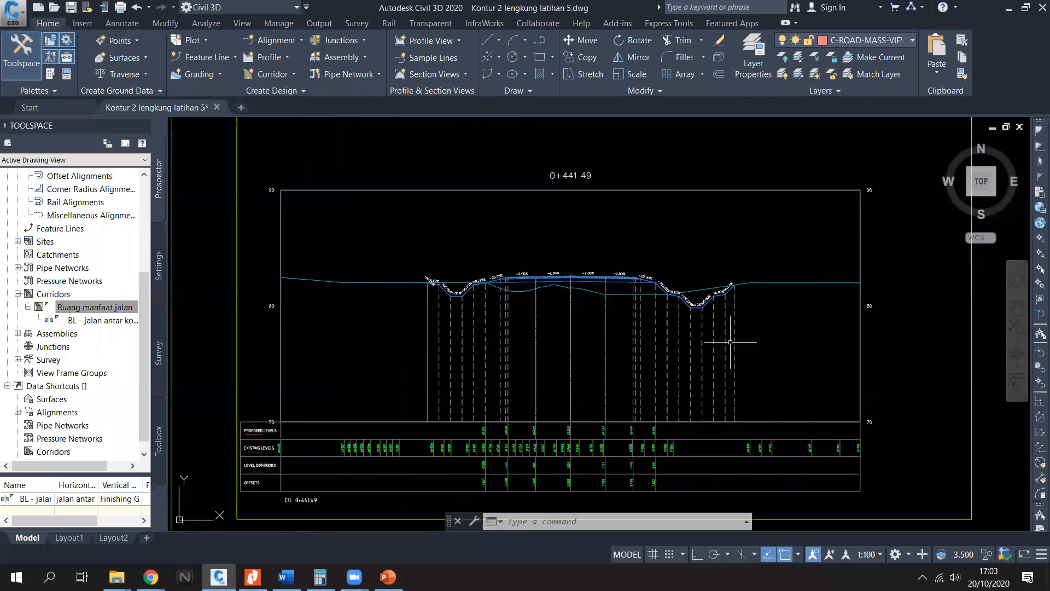
pyautogui.moveTo(733, 343); pyautogui.dragTo(621, 351, button='middle')
pyautogui.scroll(3, 596, 317)
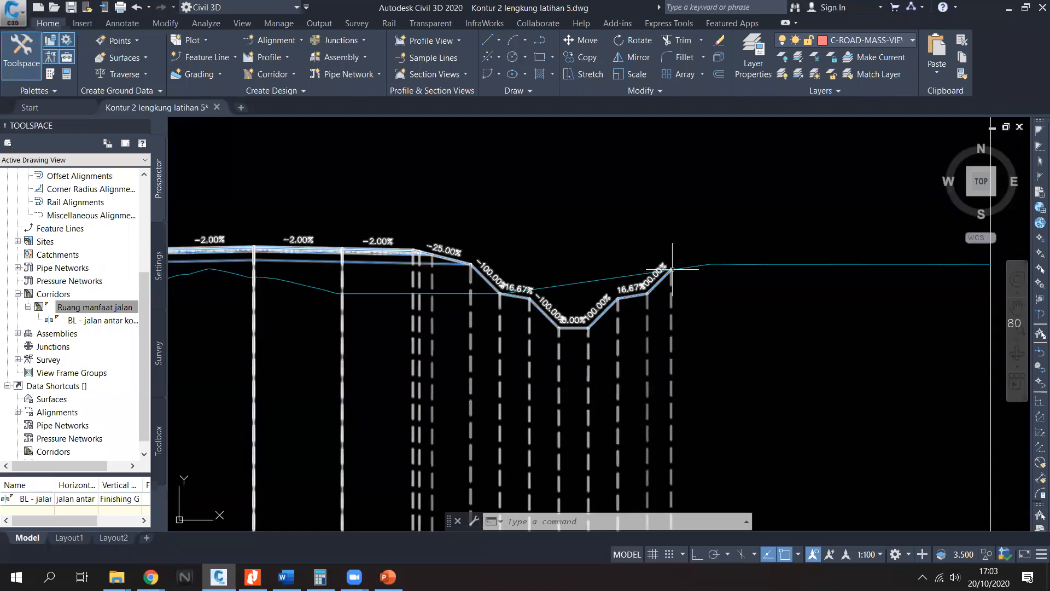
# Step: Compare the Cut and Fill conditional branches on both sides of the road assembly
pyautogui.scroll(-10, 684, 270)
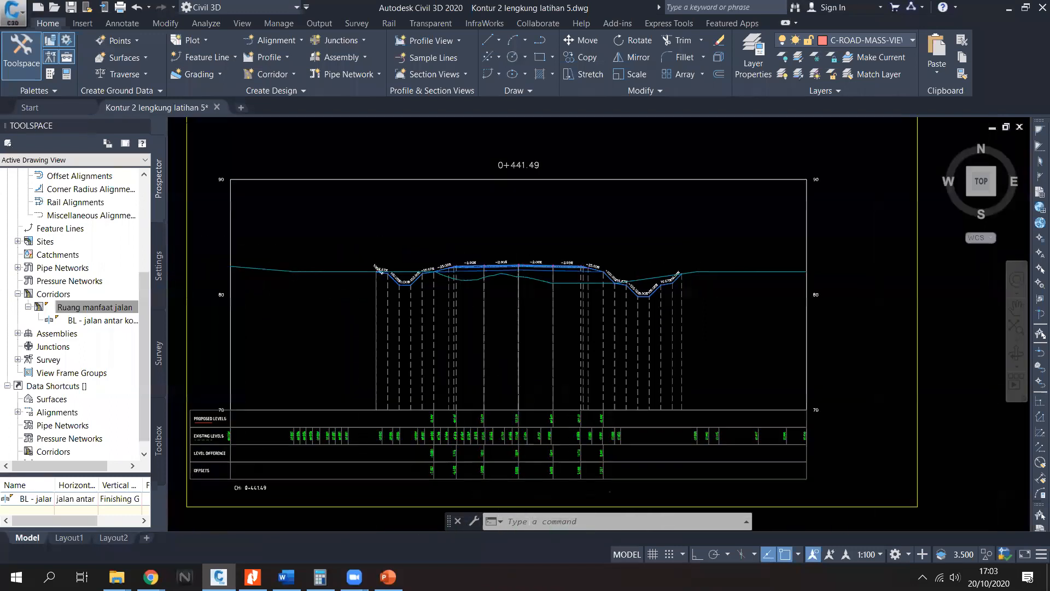
pyautogui.moveTo(438, 284); pyautogui.dragTo(823, 437, button='middle')
pyautogui.scroll(3, 523, 213)
pyautogui.scroll(10, 466, 203)
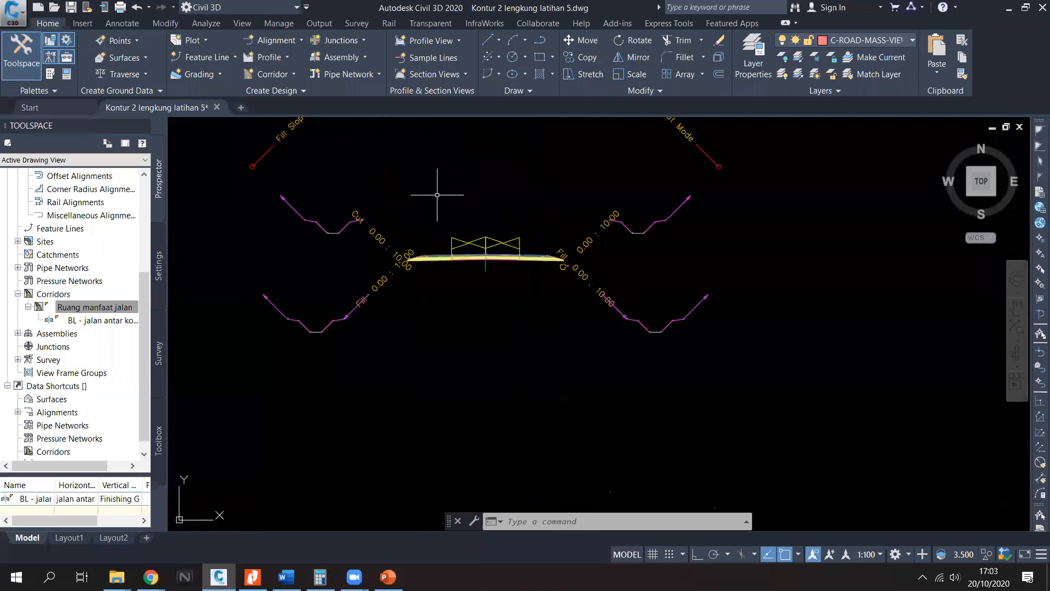
pyautogui.scroll(-3, 537, 285)
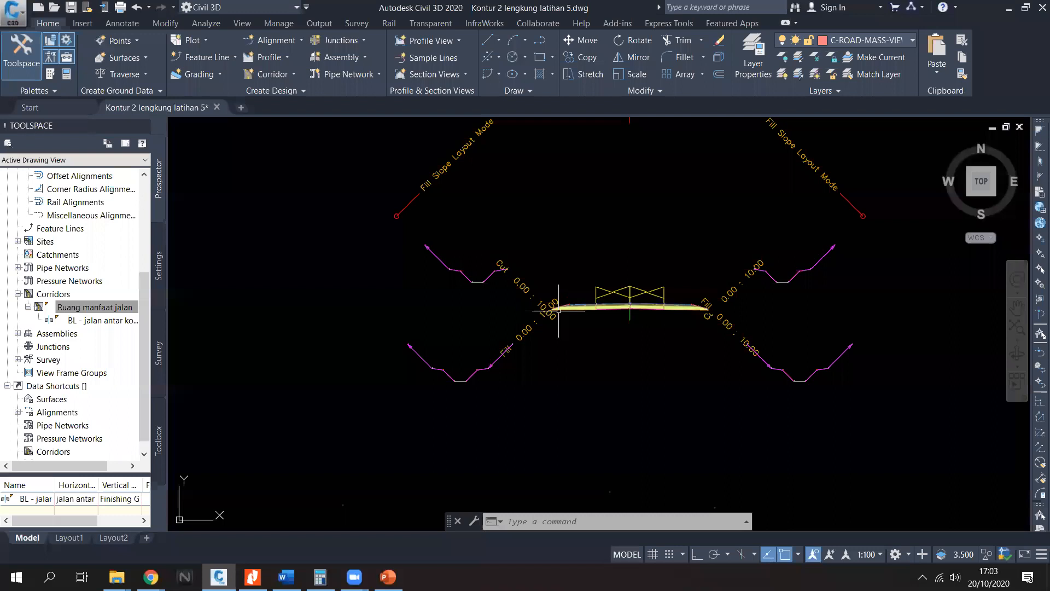
pyautogui.scroll(3, 558, 310)
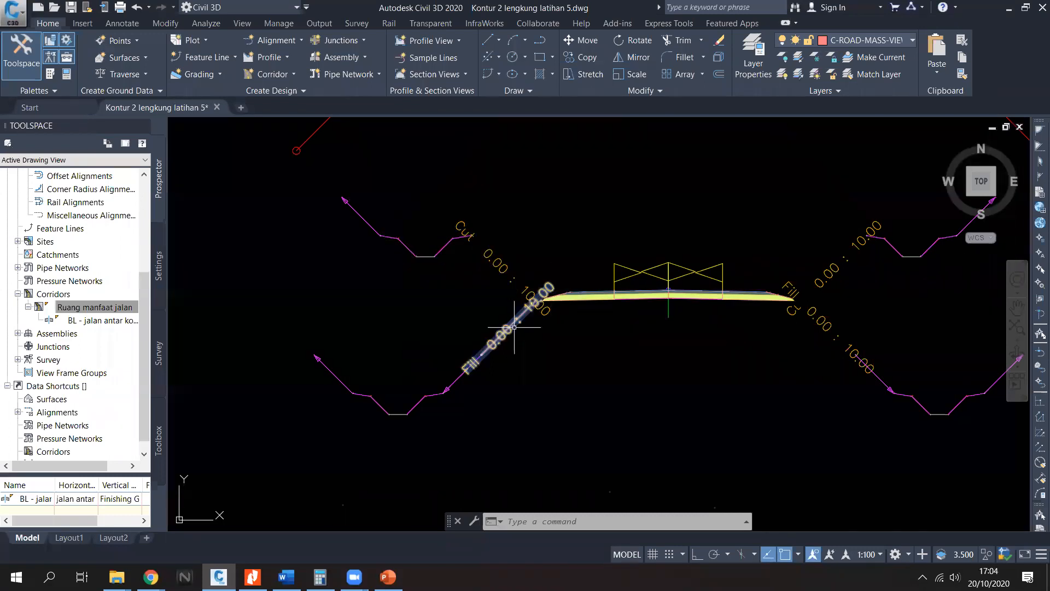
pyautogui.moveTo(603, 360)
pyautogui.mouseDown(button='middle')
pyautogui.moveTo(560, 365)
pyautogui.moveTo(561, 378)
pyautogui.moveTo(529, 373)
pyautogui.mouseUp(button='middle')
pyautogui.scroll(-1, 560, 365)
pyautogui.scroll(1, 561, 378)
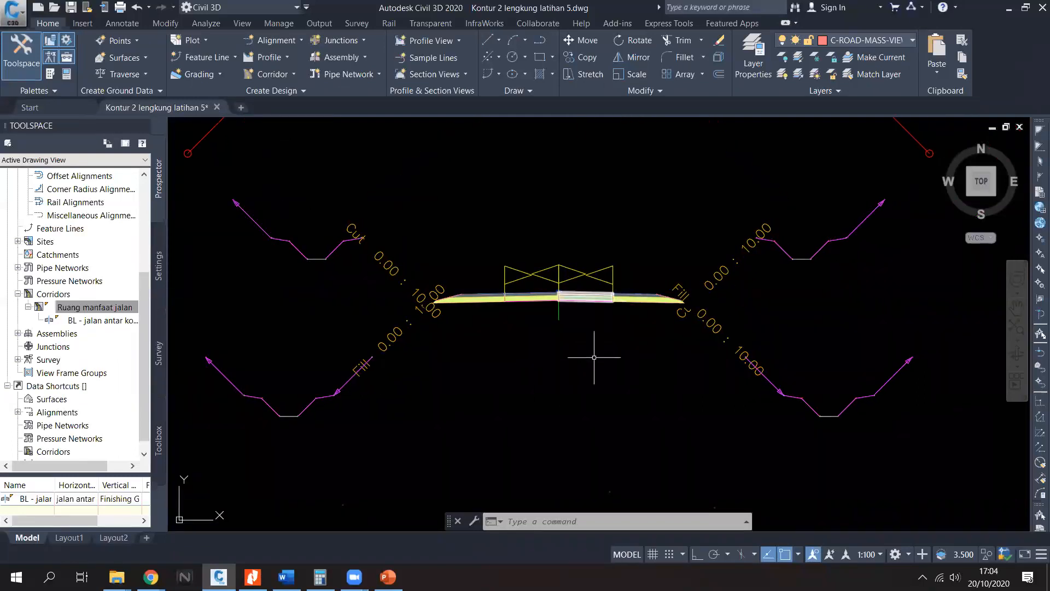
pyautogui.click(388, 576)
pyautogui.click(388, 577)
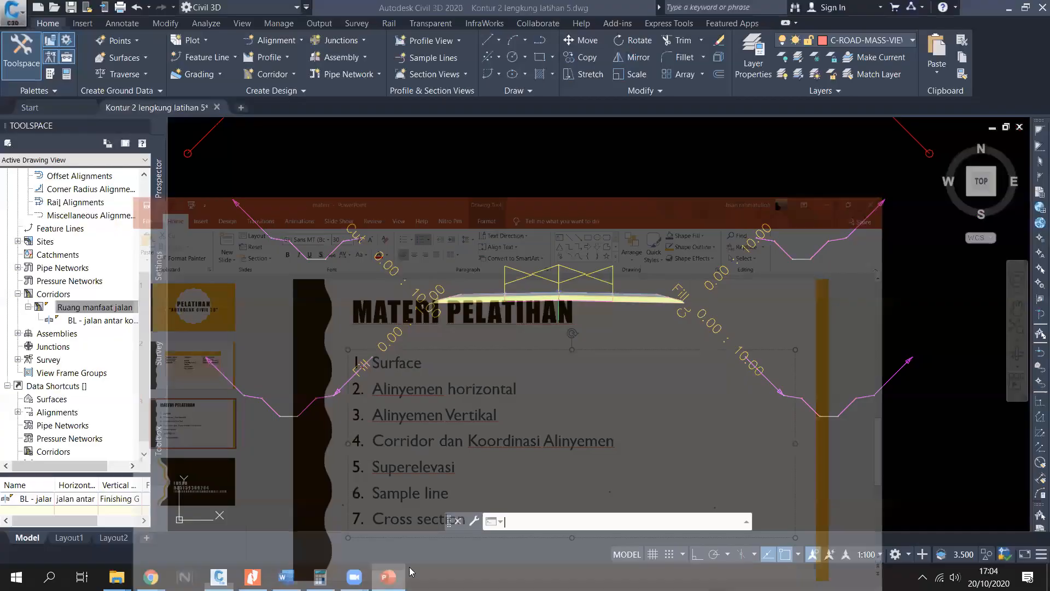
pyautogui.click(569, 389)
pyautogui.click(598, 399)
pyautogui.moveTo(627, 409)
pyautogui.mouseDown(button='middle')
pyautogui.moveTo(613, 402)
pyautogui.moveTo(648, 407)
pyautogui.moveTo(629, 399)
pyautogui.moveTo(650, 400)
pyautogui.moveTo(649, 389)
pyautogui.mouseUp(button='middle')
pyautogui.scroll(-1, 614, 403)
pyautogui.scroll(1, 614, 392)
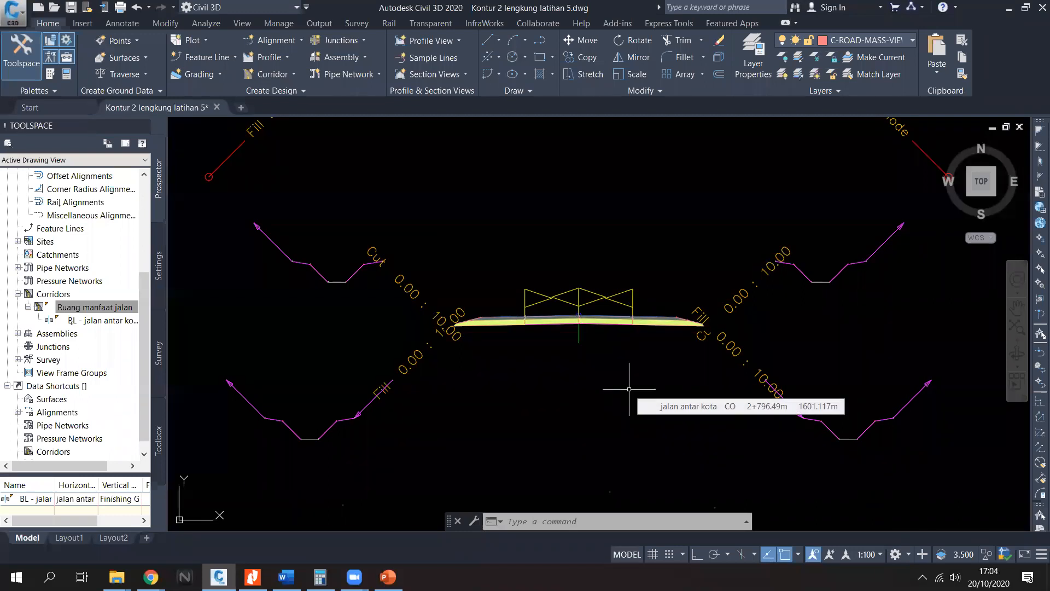
# Step: Look over the stacked road assemblies and the existing and design lines at the start of the profile view
pyautogui.scroll(-4, 608, 406)
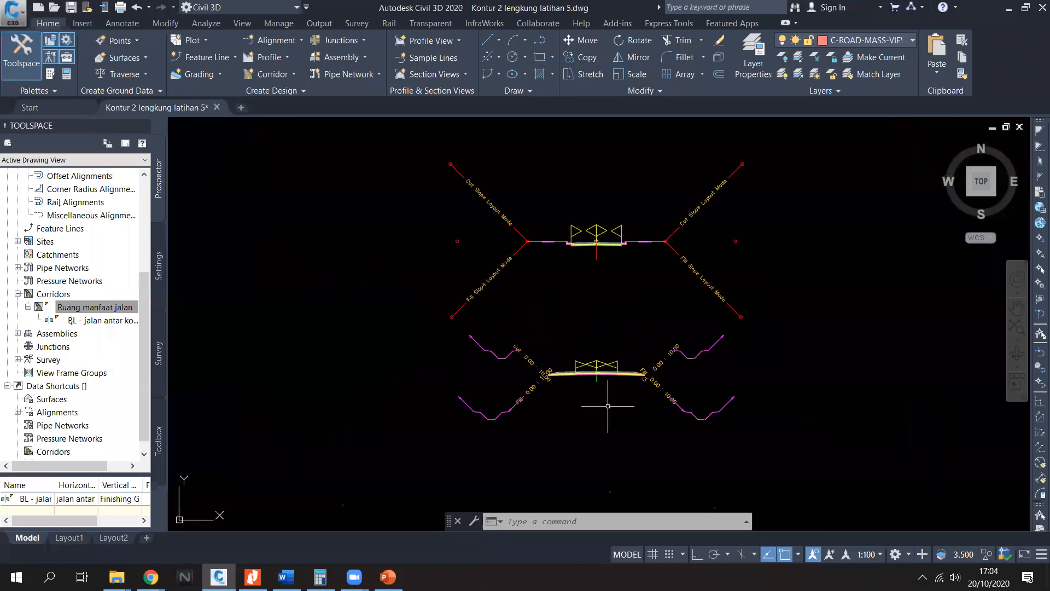
pyautogui.moveTo(773, 437); pyautogui.dragTo(688, 375, button='middle')
pyautogui.moveTo(533, 354); pyautogui.dragTo(550, 386, button='middle')
pyautogui.scroll(2, 551, 380)
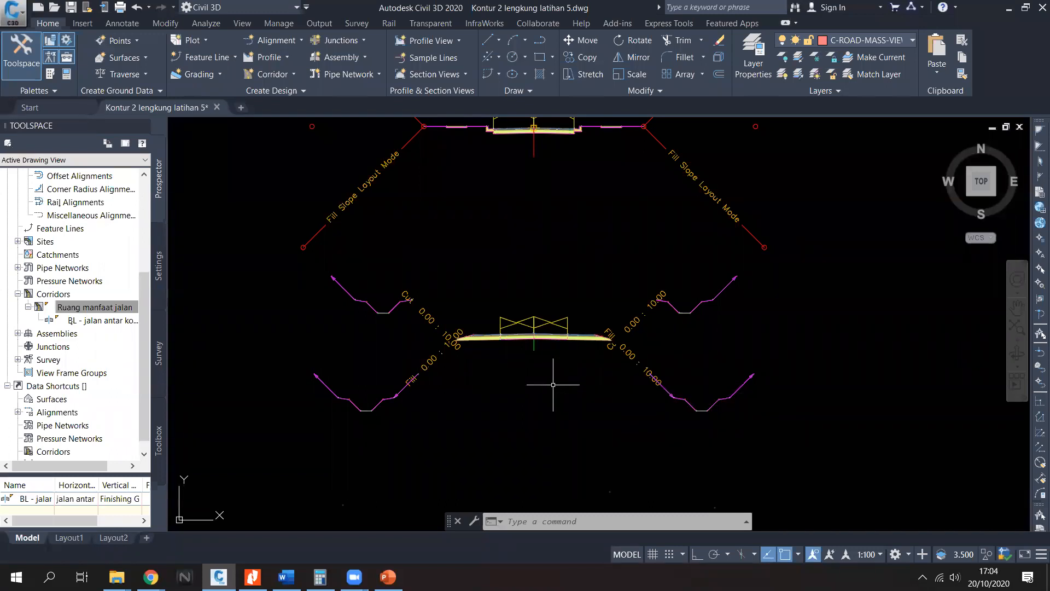
pyautogui.scroll(-3, 663, 394)
pyautogui.scroll(-2, 609, 346)
pyautogui.moveTo(609, 347); pyautogui.dragTo(572, 469, button='middle')
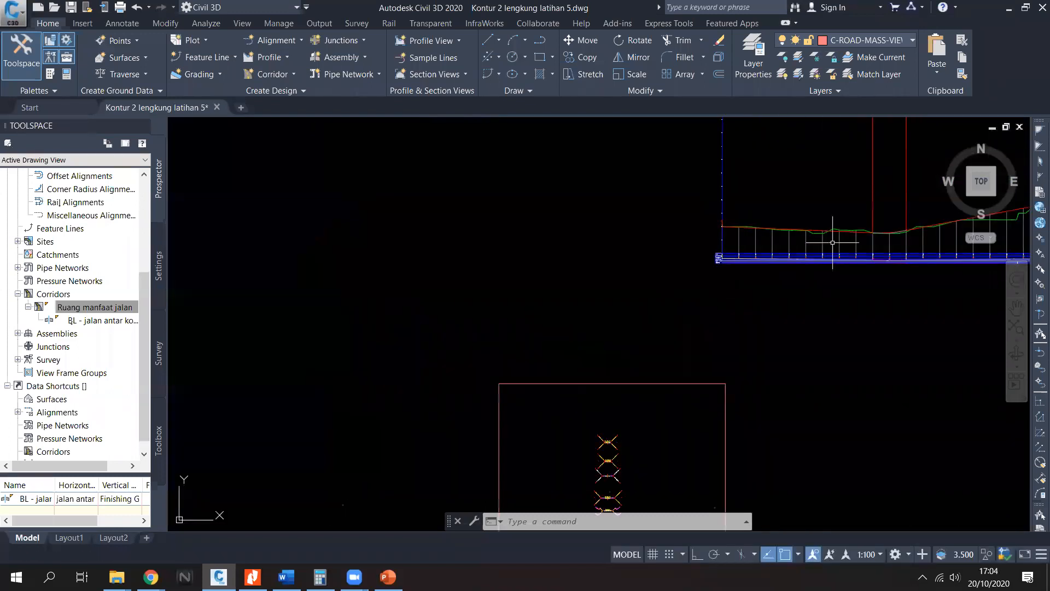
pyautogui.moveTo(833, 243); pyautogui.dragTo(683, 251, button='middle')
pyautogui.moveTo(824, 247); pyautogui.dragTo(787, 244, button='middle')
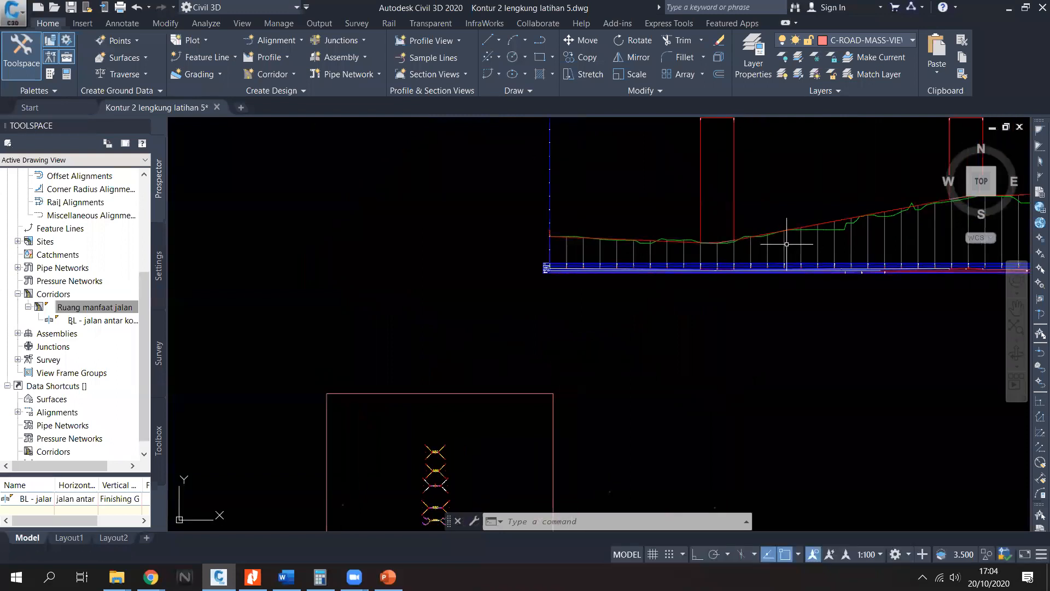
pyautogui.moveTo(604, 406); pyautogui.dragTo(679, 304, button='middle')
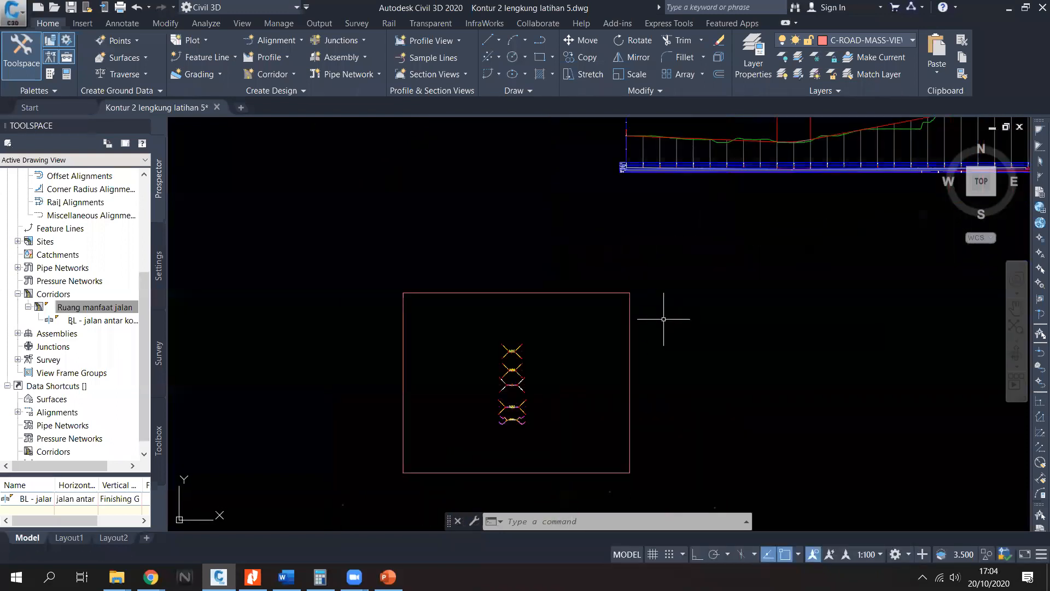
pyautogui.scroll(-5, 647, 330)
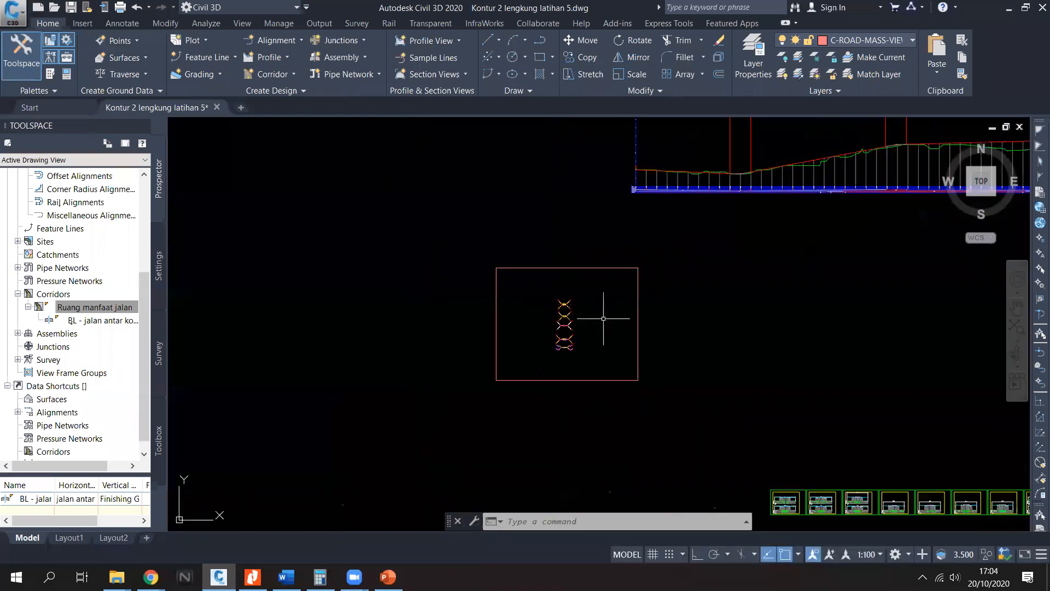
# Step: Check the cross sections on the first sheet, including 0+100.00, for ditches and slopes on both sides
pyautogui.scroll(12, 637, 328)
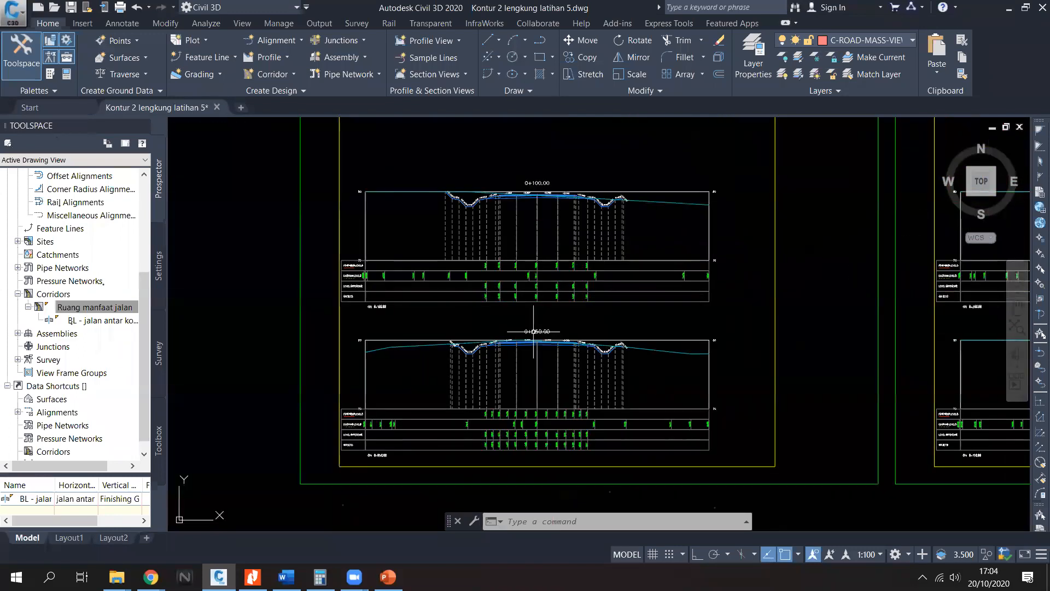
pyautogui.scroll(-5, 577, 364)
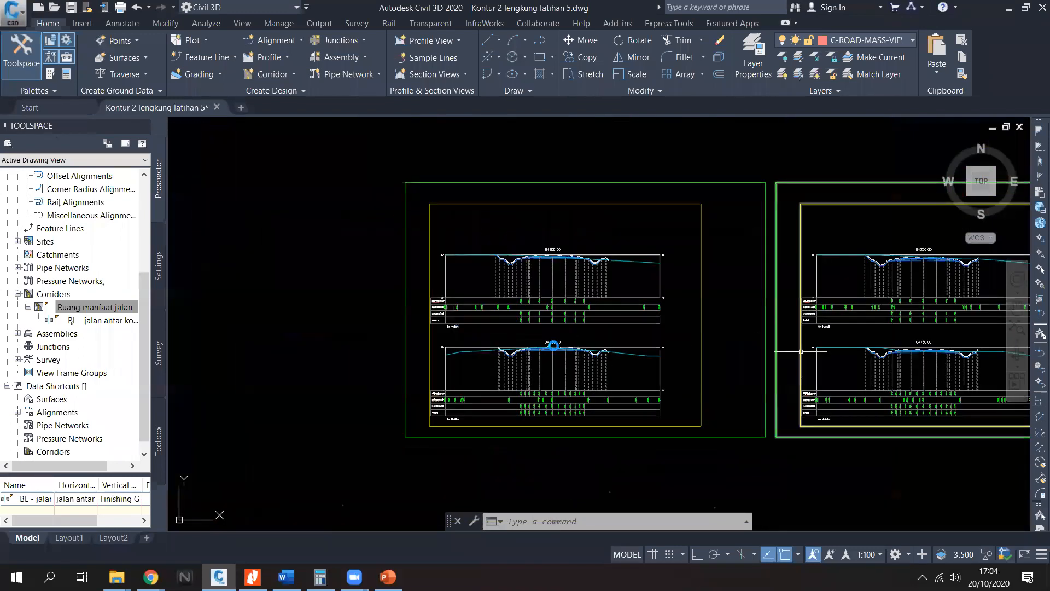
pyautogui.moveTo(506, 319); pyautogui.dragTo(650, 315, button='middle')
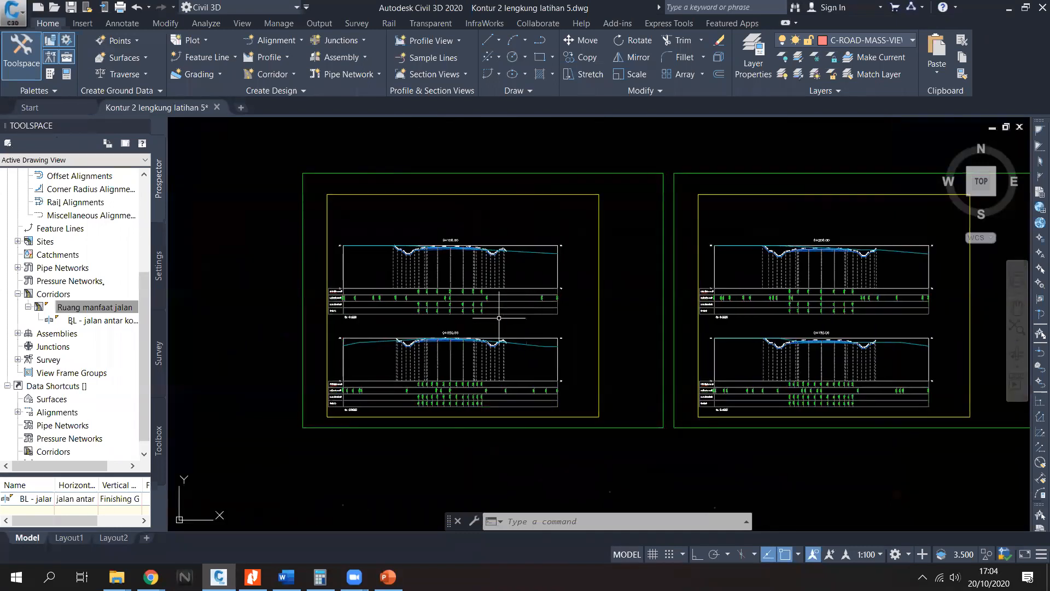